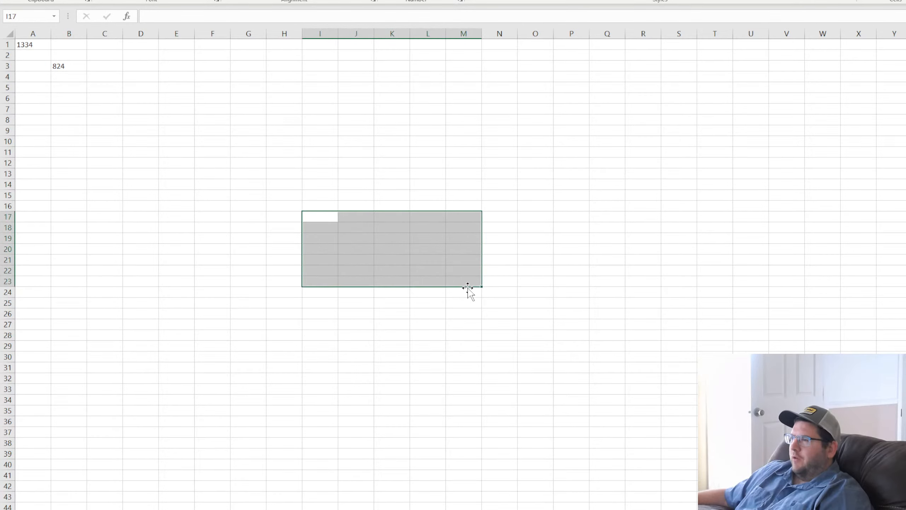
{"action": "left_click_drag", "start_coordinate": [314, 215], "coordinate": [362, 255]}
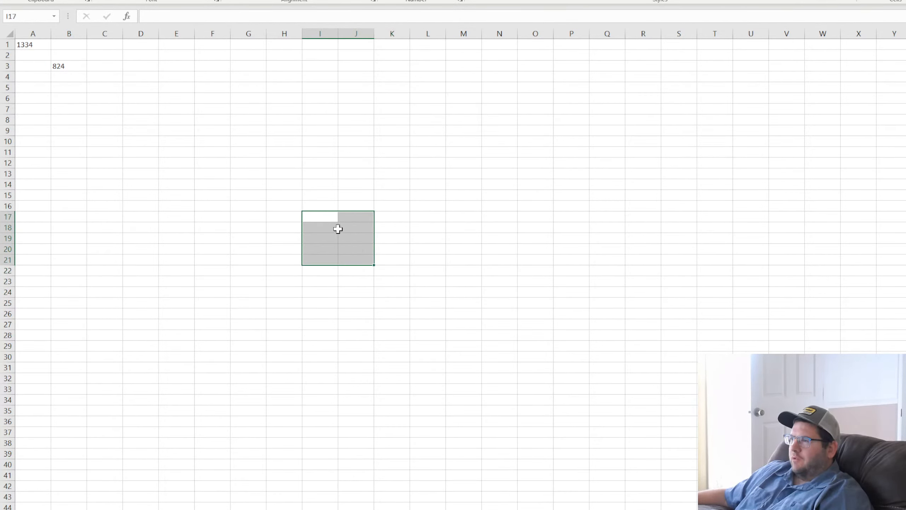
{"action": "left_click_drag", "start_coordinate": [320, 217], "coordinate": [453, 304]}
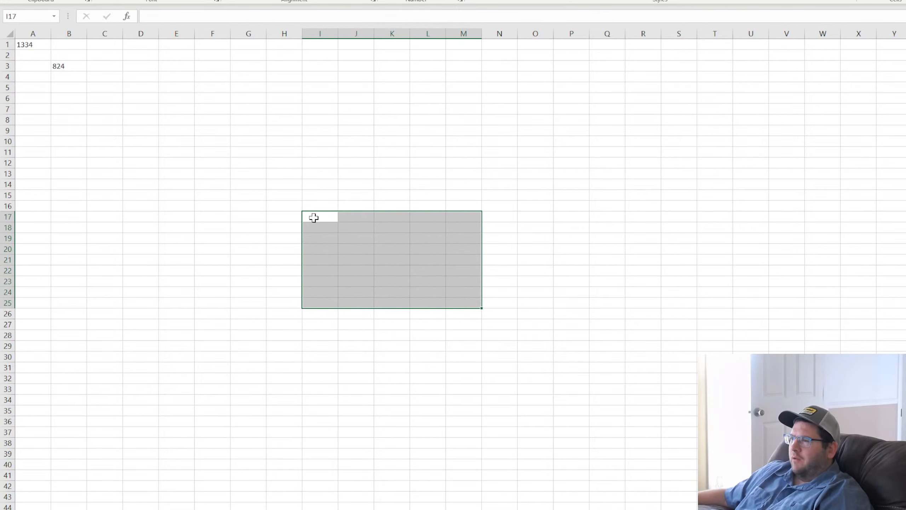
{"action": "left_click_drag", "start_coordinate": [314, 214], "coordinate": [443, 310]}
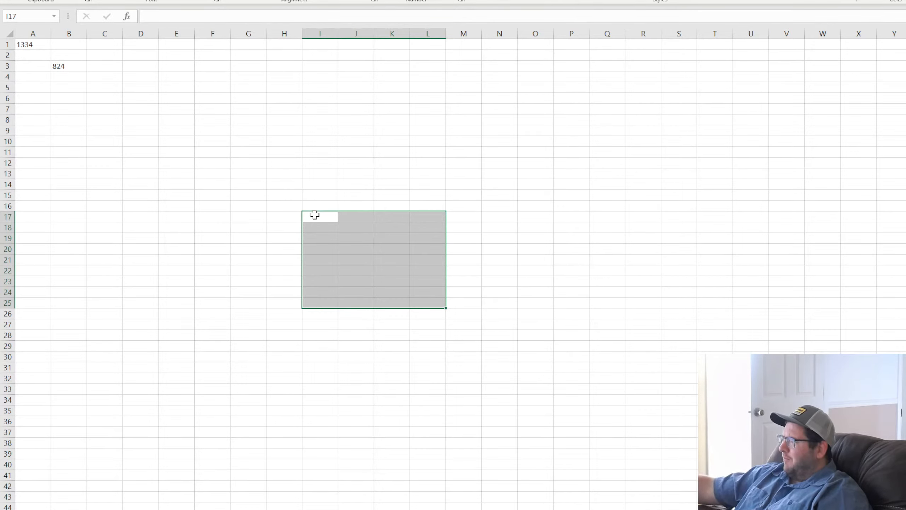
{"action": "left_click", "coordinate": [224, 174]}
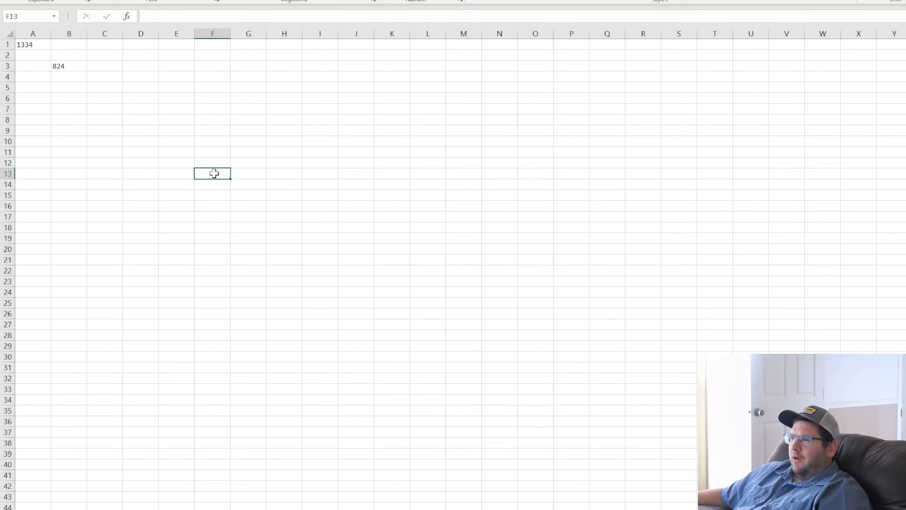
{"action": "key", "text": "Up"}
{"action": "key", "text": "Up"}
{"action": "key", "text": "Down"}
{"action": "key", "text": "Down"}
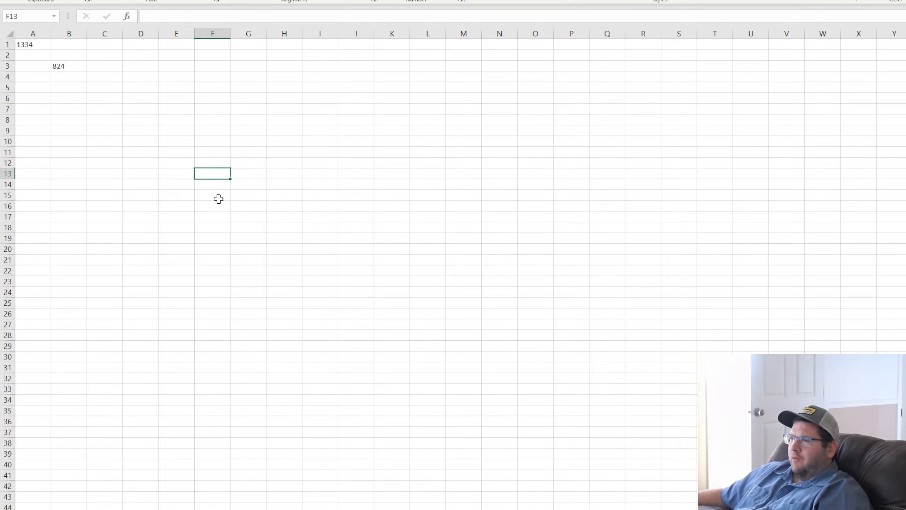
{"action": "left_click", "coordinate": [592, 282]}
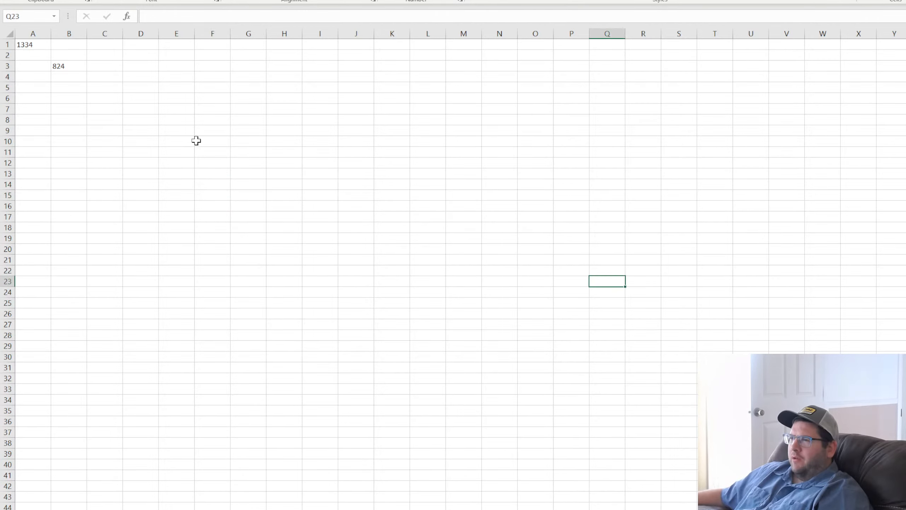
{"action": "left_click", "coordinate": [144, 99]}
{"action": "key", "text": "Left"}
{"action": "key", "text": "Left"}
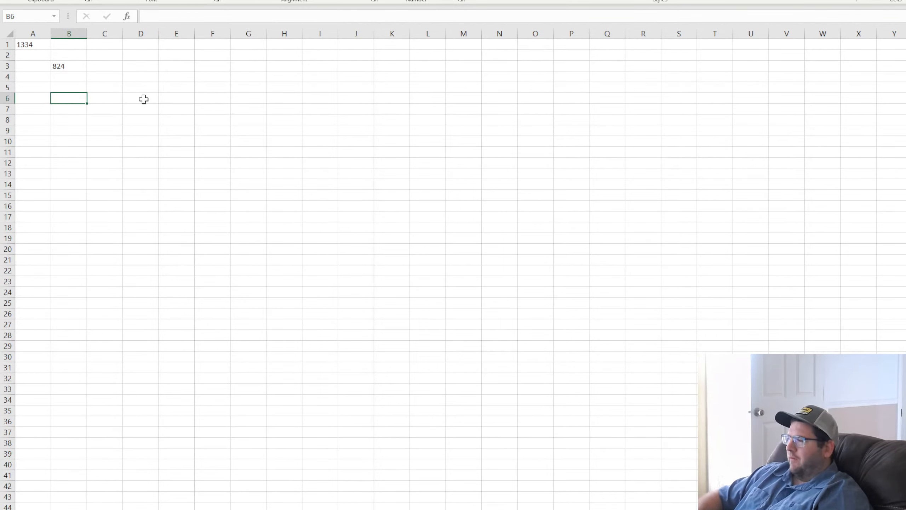
{"action": "key", "text": "Up"}
{"action": "key", "text": "Up"}
{"action": "key", "text": "Up"}
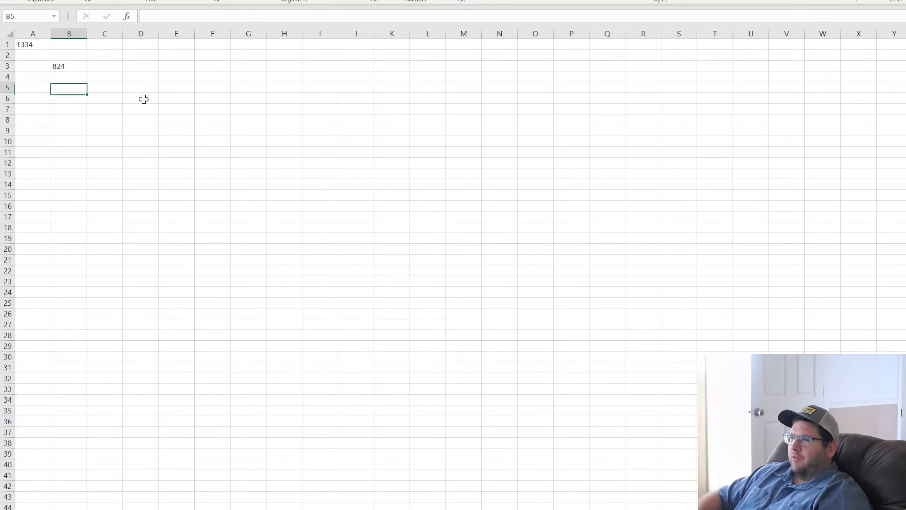
{"action": "key", "text": "Right"}
{"action": "key", "text": "Right"}
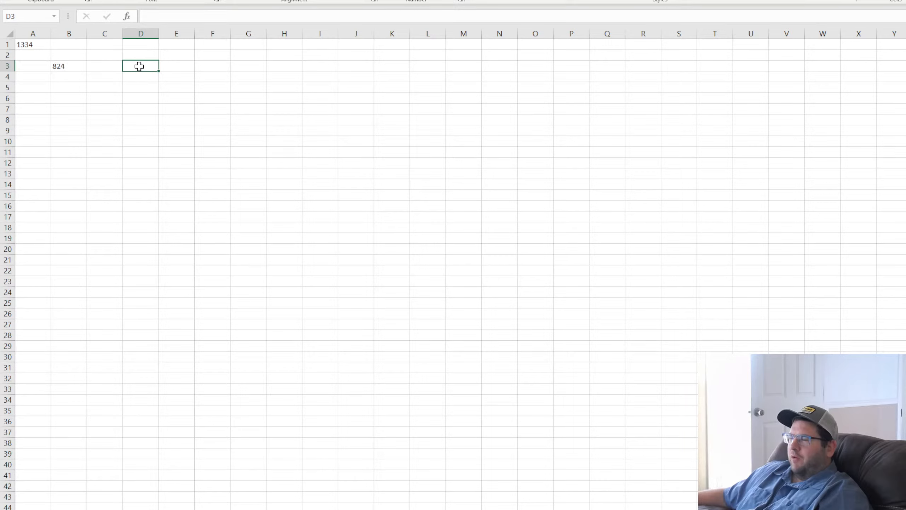
{"action": "left_click", "coordinate": [145, 75]}
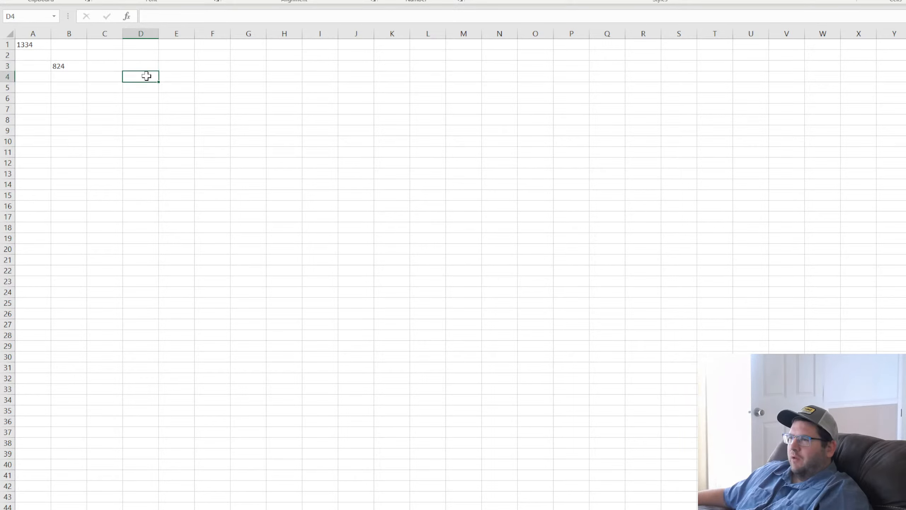
{"action": "left_click", "coordinate": [137, 65]}
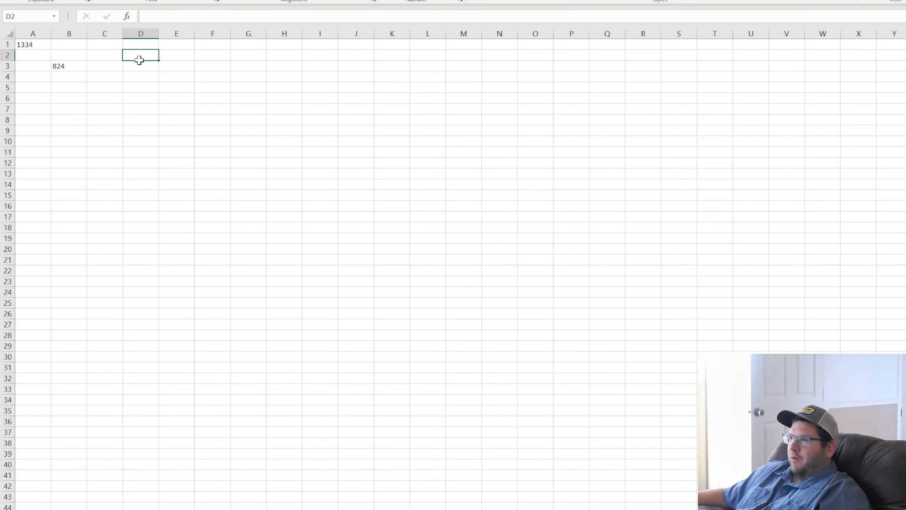
{"action": "left_click", "coordinate": [140, 75]}
{"action": "left_click", "coordinate": [142, 63]}
{"action": "left_click", "coordinate": [139, 78]}
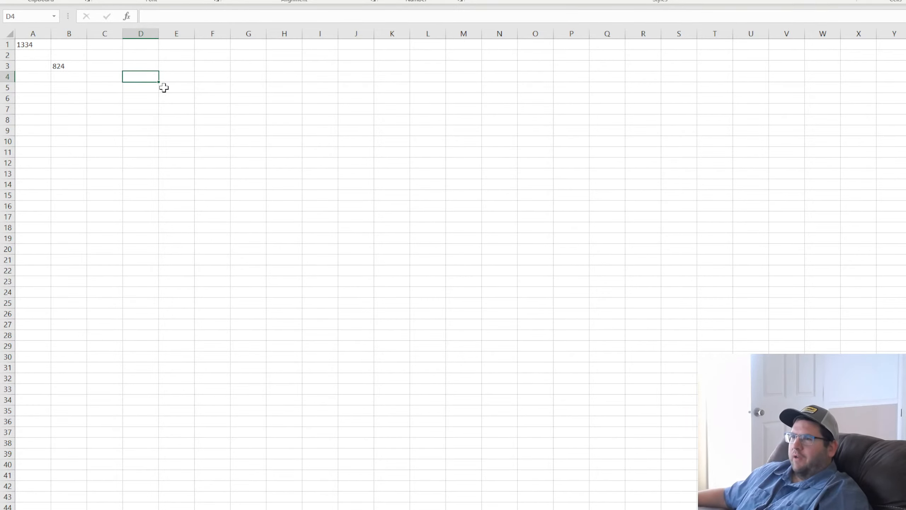
{"action": "left_click", "coordinate": [65, 66]}
{"action": "left_click", "coordinate": [33, 43]}
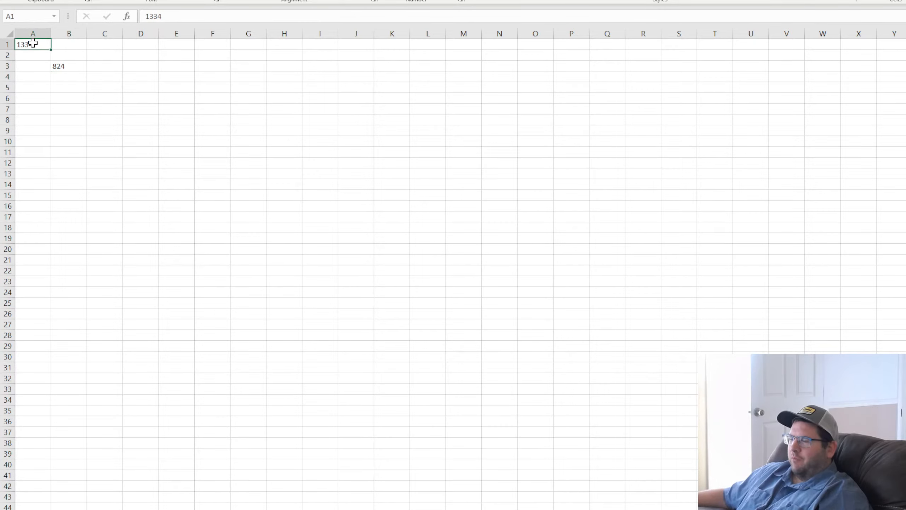
Enter 1 in cell D5 so the random number formula recalculates.
{"action": "left_click", "coordinate": [143, 86]}
{"action": "type", "text": "1"}
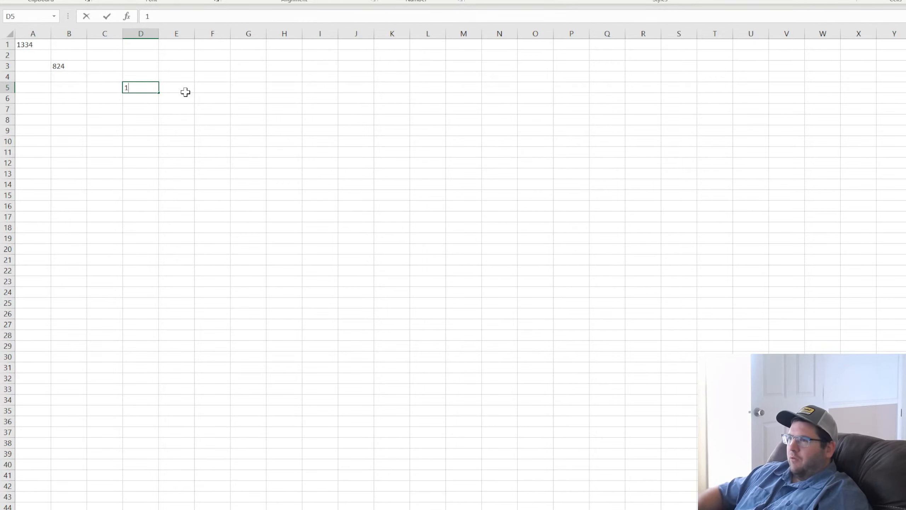
{"action": "key", "text": "Return"}
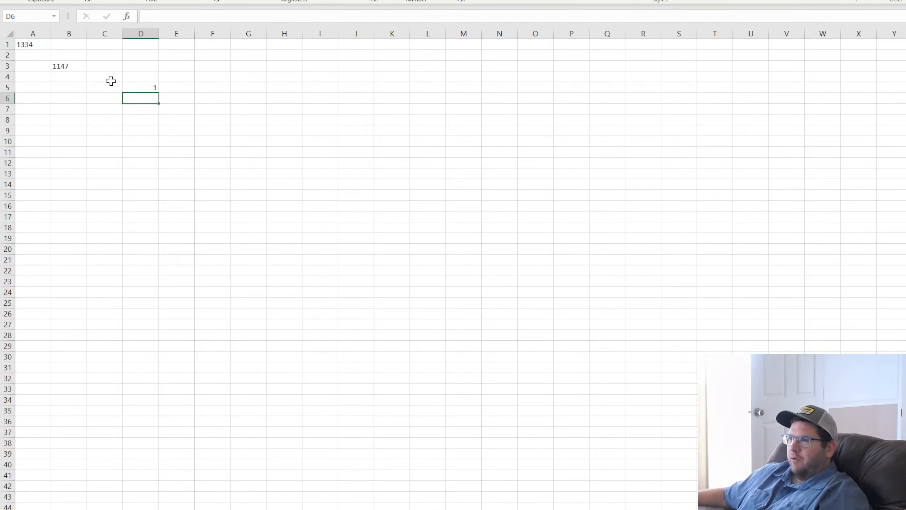
Replace the random number formula in B3 with the fixed value 1147 and clear the entry in D5.
{"action": "left_click", "coordinate": [62, 66]}
{"action": "key", "text": "ctrl+c"}
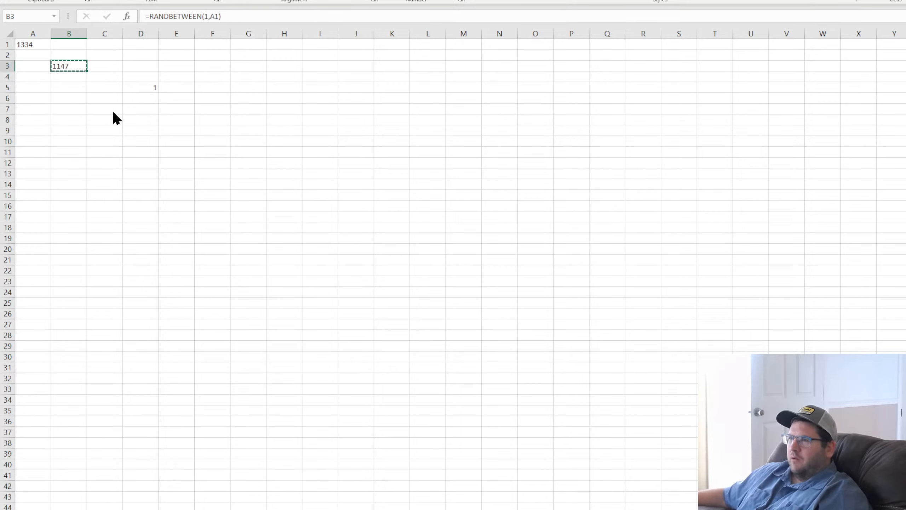
{"action": "left_click", "coordinate": [151, 76]}
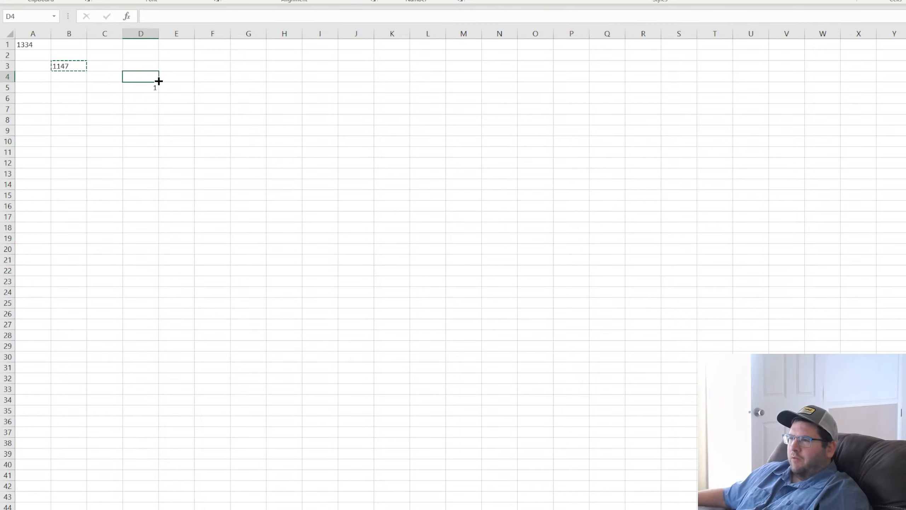
{"action": "left_click_drag", "start_coordinate": [159, 82], "coordinate": [156, 95]}
{"action": "left_click", "coordinate": [268, 158]}
{"action": "left_click", "coordinate": [64, 65]}
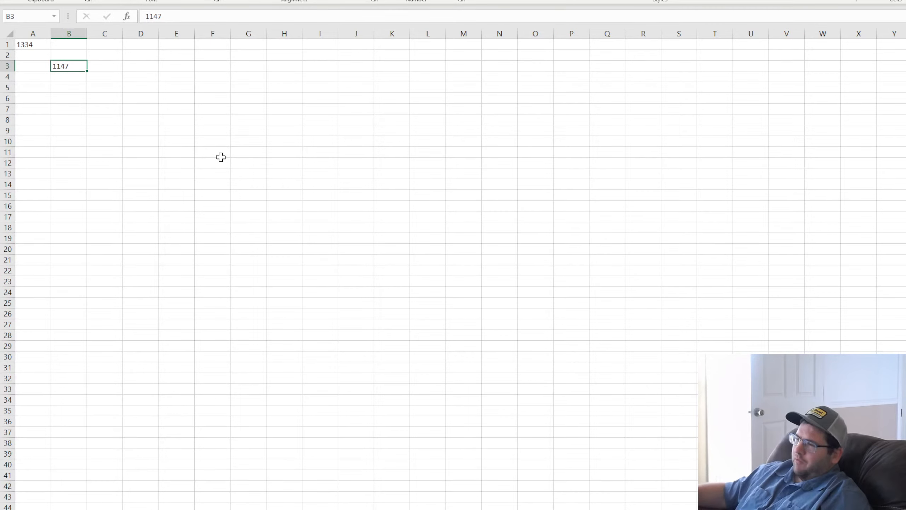
{"action": "left_click", "coordinate": [142, 98]}
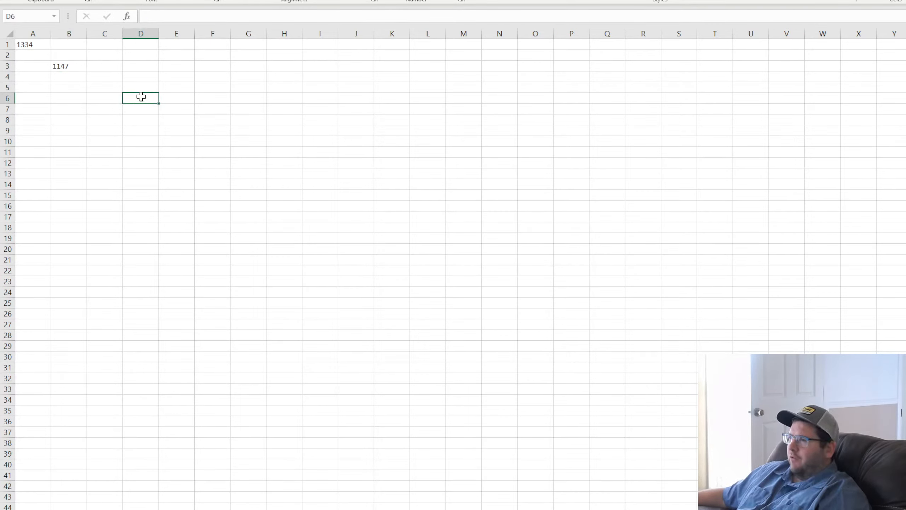
{"action": "left_click_drag", "start_coordinate": [141, 97], "coordinate": [316, 197]}
{"action": "left_click_drag", "start_coordinate": [135, 99], "coordinate": [329, 217]}
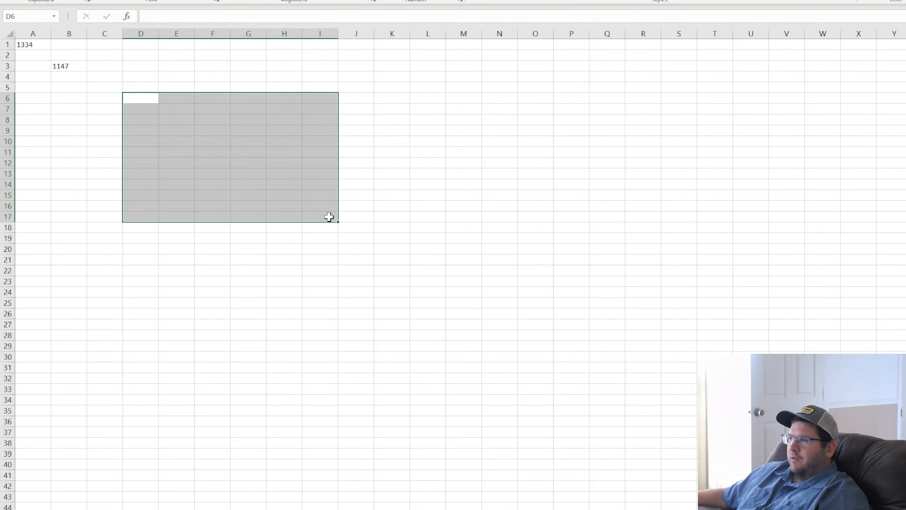
{"action": "left_click_drag", "start_coordinate": [140, 98], "coordinate": [426, 268]}
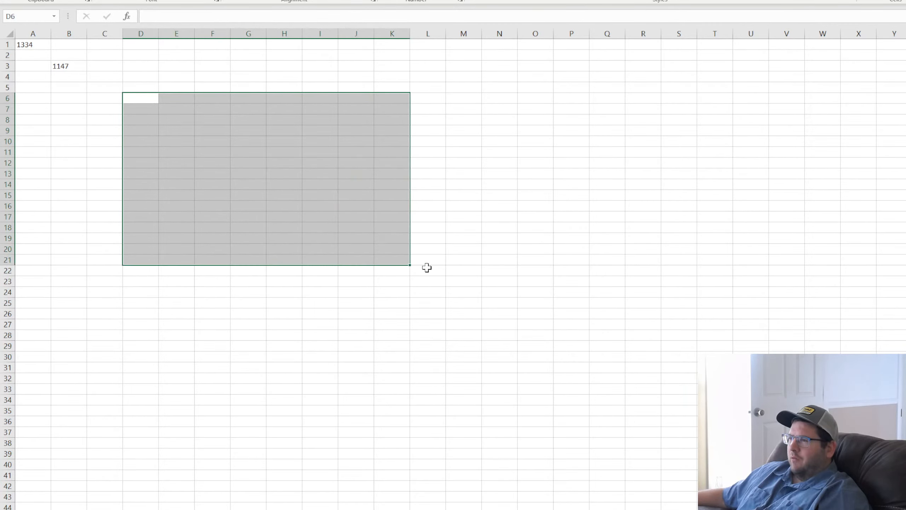
{"action": "left_click_drag", "start_coordinate": [684, 364], "coordinate": [247, 163]}
{"action": "left_click_drag", "start_coordinate": [132, 117], "coordinate": [430, 260]}
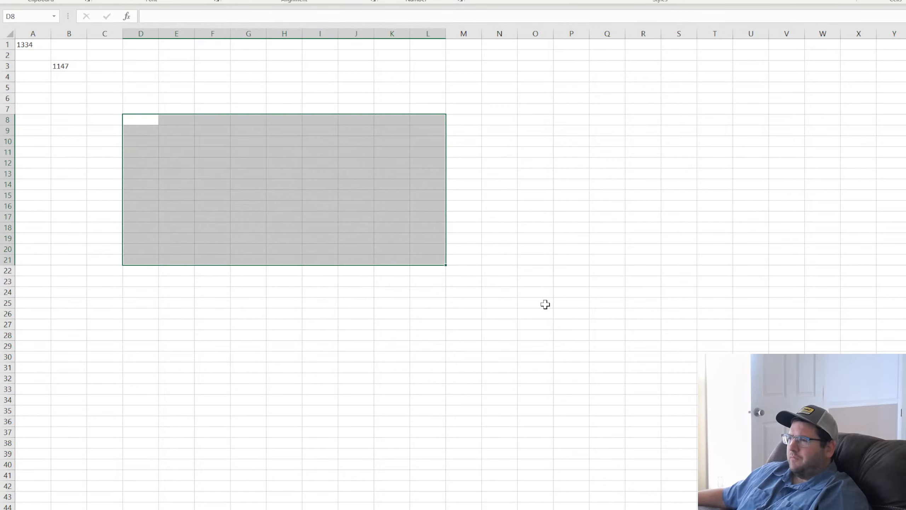
{"action": "left_click_drag", "start_coordinate": [545, 304], "coordinate": [180, 154]}
{"action": "left_click", "coordinate": [91, 108]}
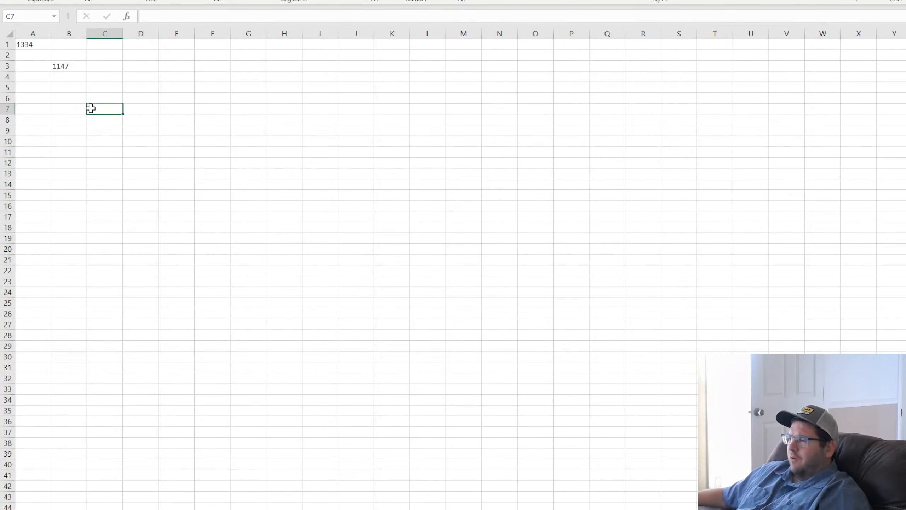
{"action": "left_click", "coordinate": [536, 271]}
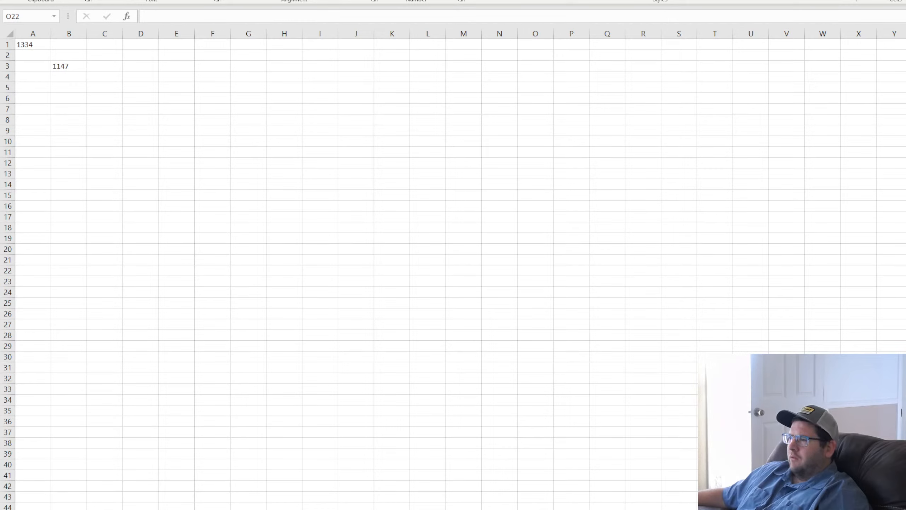
{"action": "key", "text": "alt+Tab"}
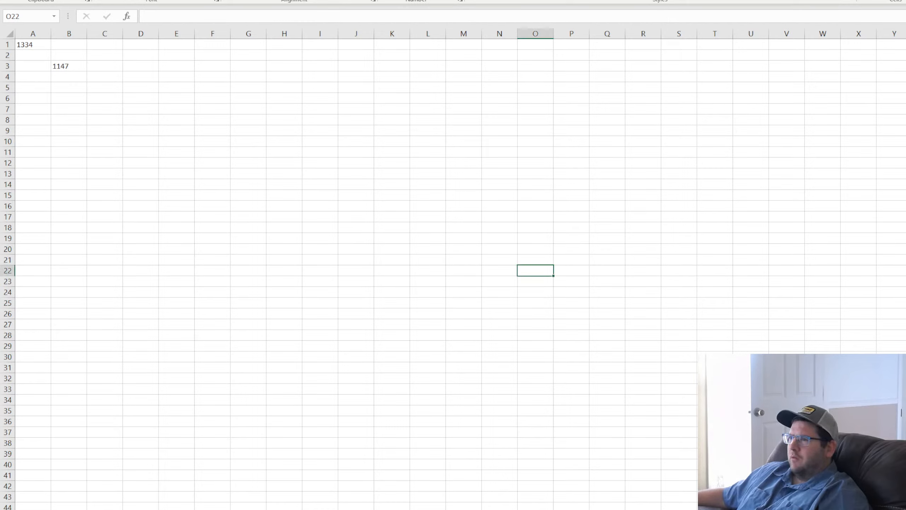
{"action": "left_click", "coordinate": [111, 99]}
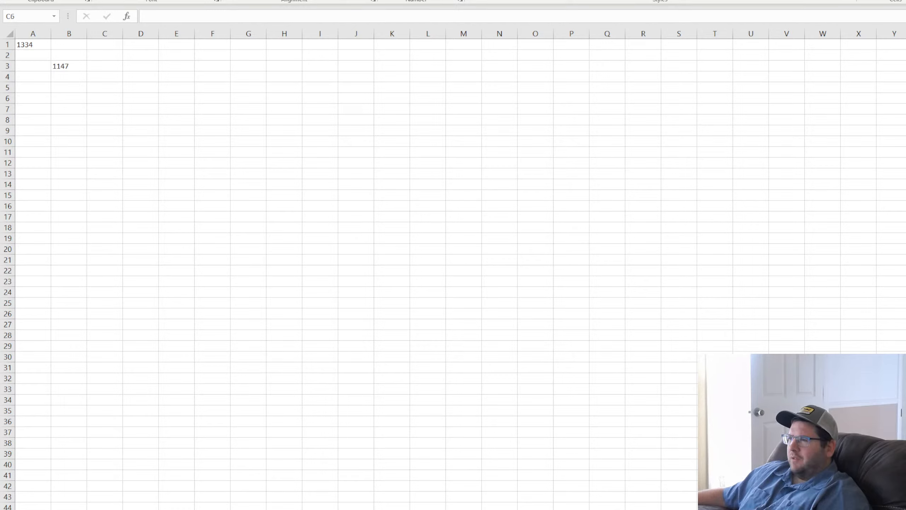
{"action": "left_click", "coordinate": [104, 98]}
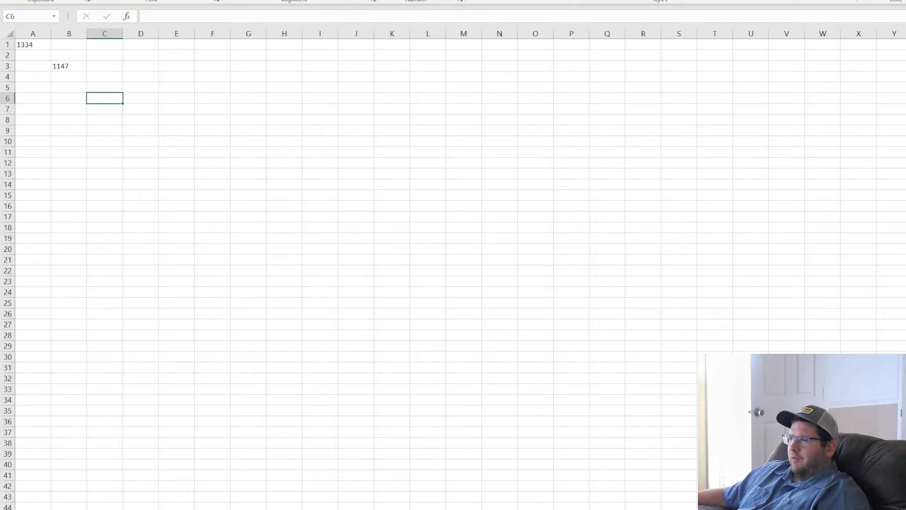
{"action": "left_click", "coordinate": [189, 173]}
Switch to a blank worksheet and enter the label "Ratio 1:" in cell B3.
{"action": "left_click", "coordinate": [118, 509]}
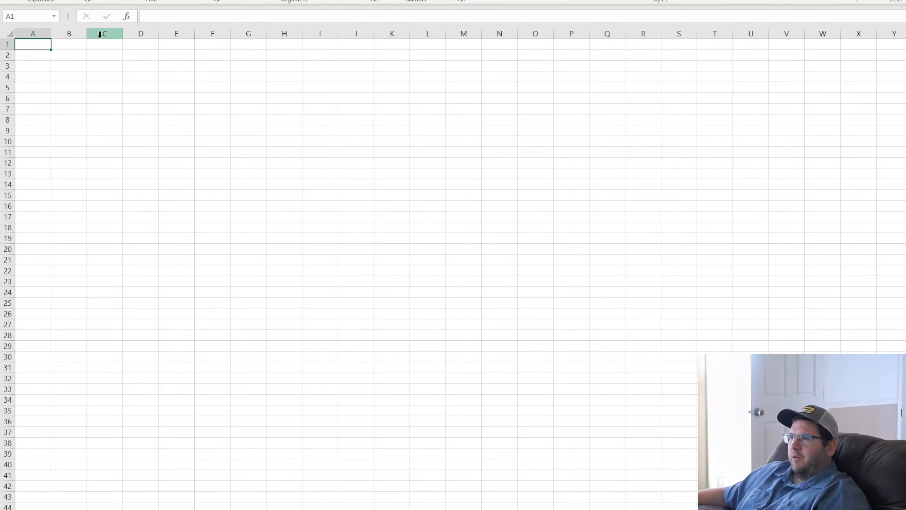
{"action": "left_click", "coordinate": [68, 43]}
{"action": "left_click", "coordinate": [73, 54]}
{"action": "left_click_drag", "start_coordinate": [137, 68], "coordinate": [141, 75]}
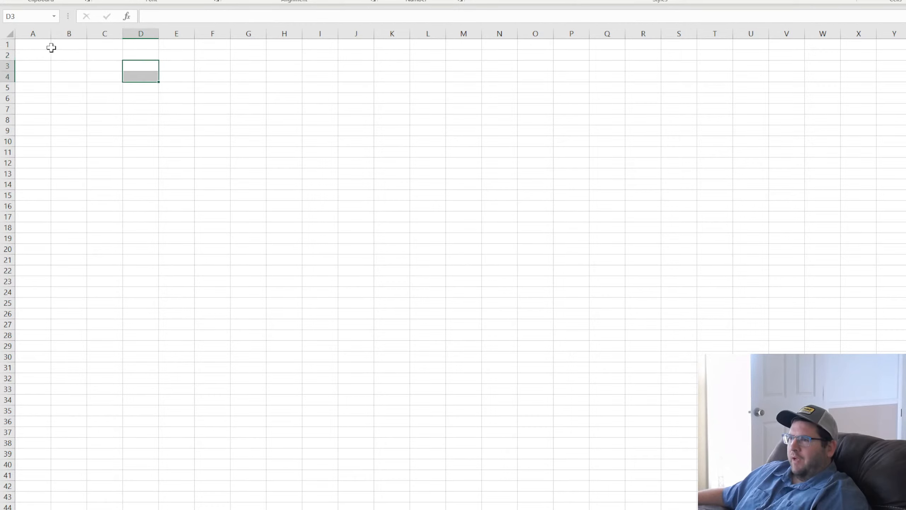
{"action": "left_click", "coordinate": [44, 48]}
{"action": "left_click", "coordinate": [78, 73]}
{"action": "left_click", "coordinate": [76, 67]}
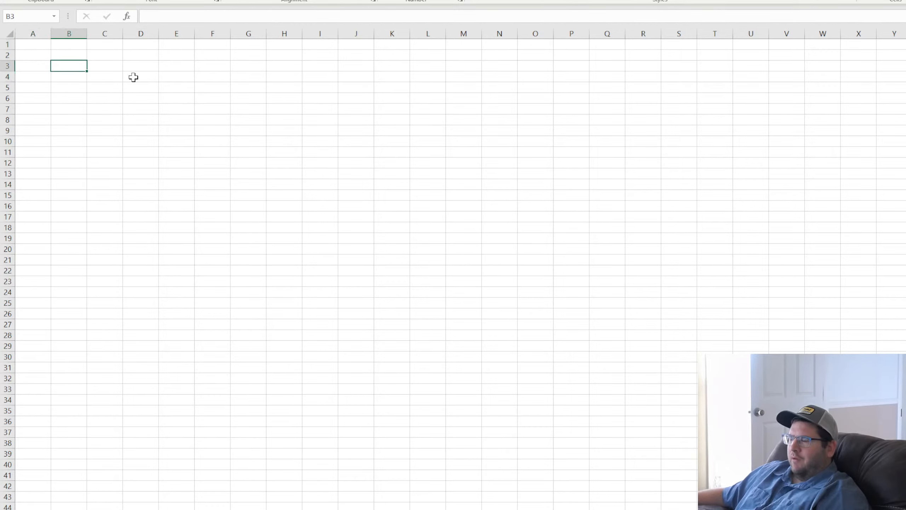
{"action": "type", "text": "Ratio 1:"}
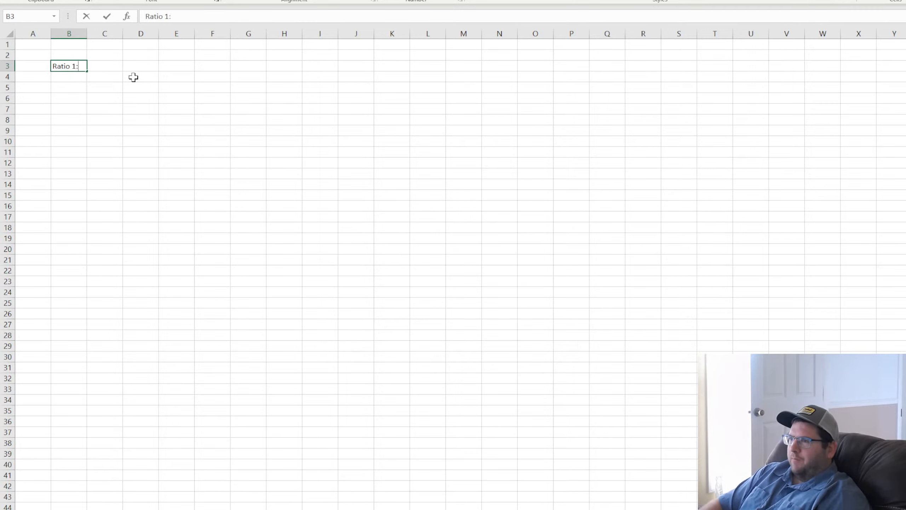
{"action": "key", "text": "Return"}
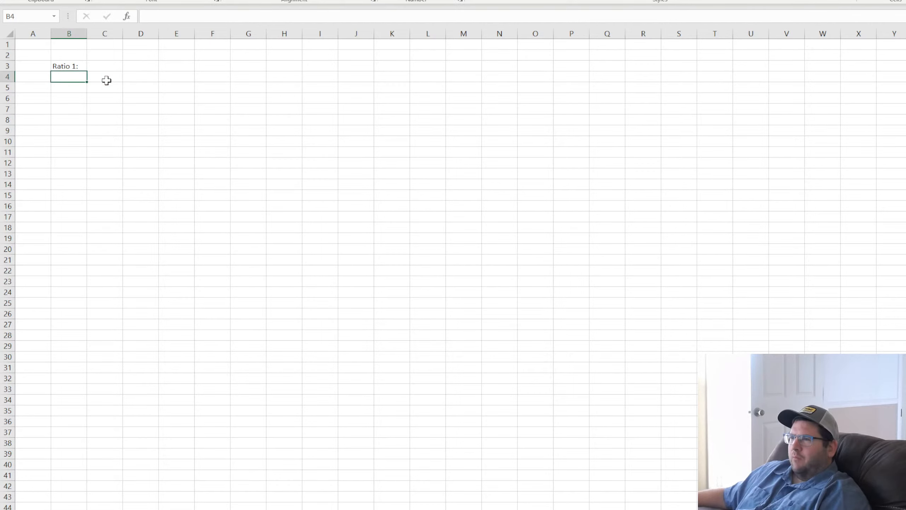
Enter "Working Capital" in cell C3 as the name of the first ratio.
{"action": "left_click", "coordinate": [114, 68]}
{"action": "type", "text": "Worki"}
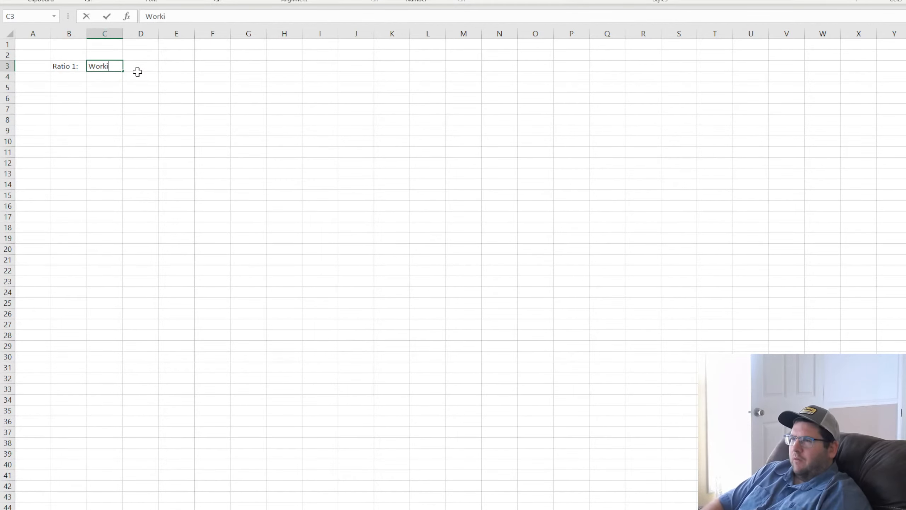
{"action": "type", "text": "ng Capital Rat"}
{"action": "key", "text": "BackSpace"}
{"action": "key", "text": "BackSpace"}
{"action": "key", "text": "BackSpace"}
{"action": "key", "text": "BackSpace"}
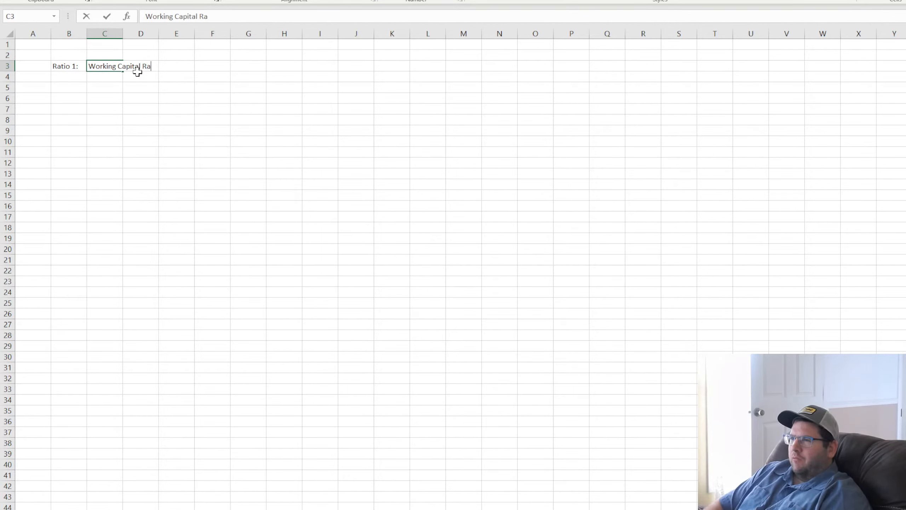
{"action": "key", "text": "Return"}
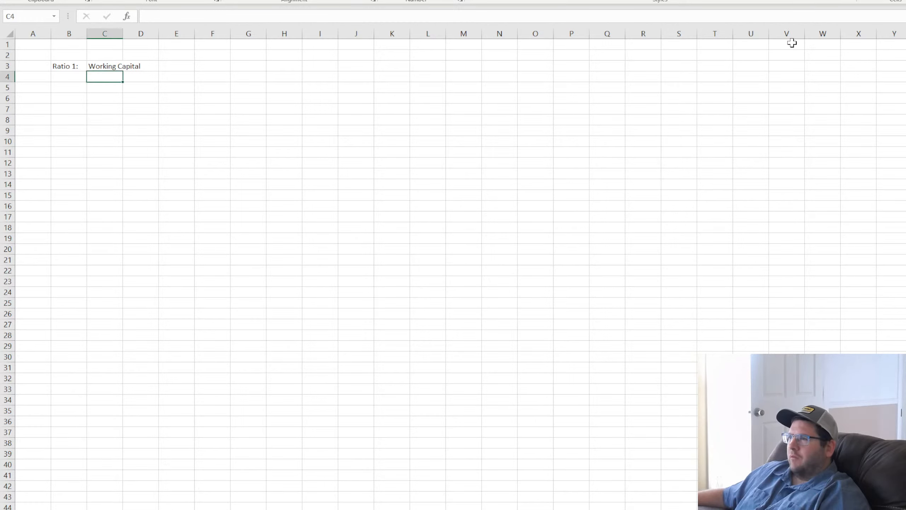
Make the "Working Capital" title in C3 bold and underlined, and widen column C to fit it.
{"action": "left_click", "coordinate": [105, 66]}
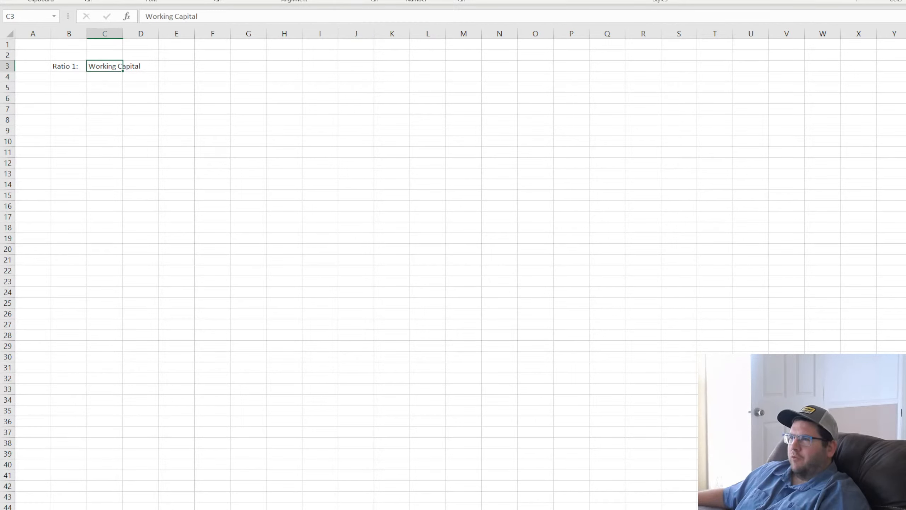
{"action": "key", "text": "ctrl+b"}
{"action": "key", "text": "ctrl+u"}
{"action": "left_click", "coordinate": [208, 108]}
{"action": "left_click_drag", "start_coordinate": [123, 34], "coordinate": [177, 34]}
{"action": "left_click", "coordinate": [118, 87]}
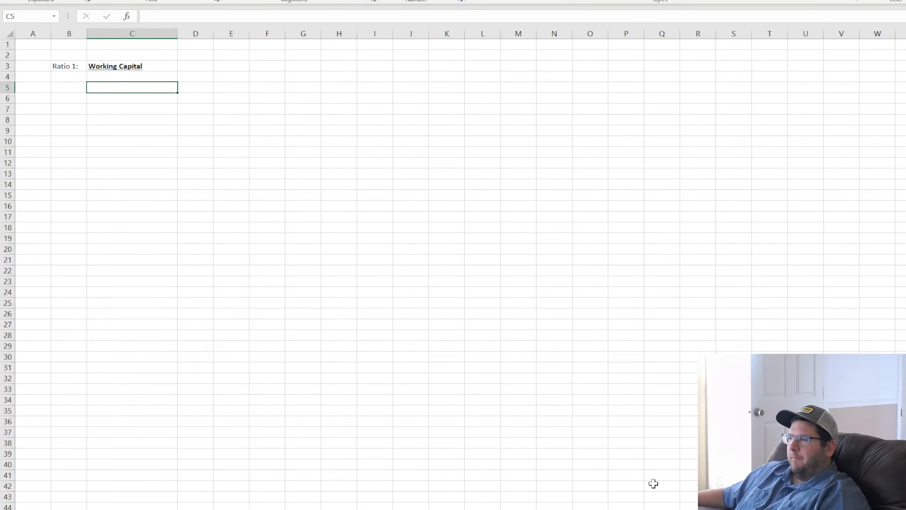
{"action": "left_click", "coordinate": [453, 356]}
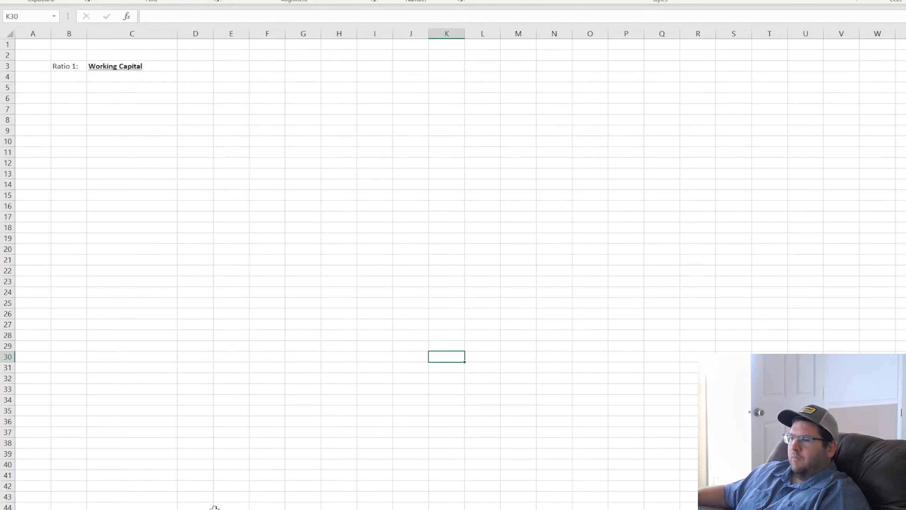
{"action": "left_click", "coordinate": [219, 397]}
{"action": "left_click", "coordinate": [74, 66]}
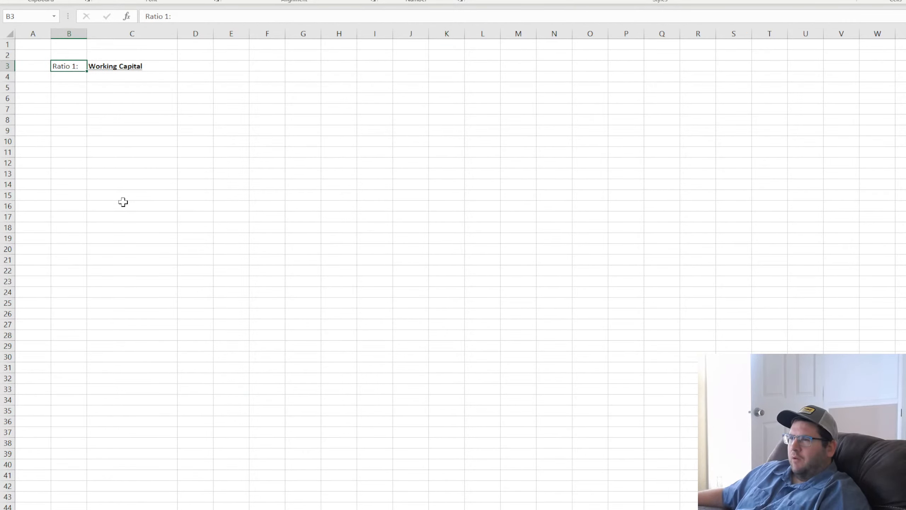
Enter the heading "Balance Sheet" in cell C6.
{"action": "left_click", "coordinate": [105, 99]}
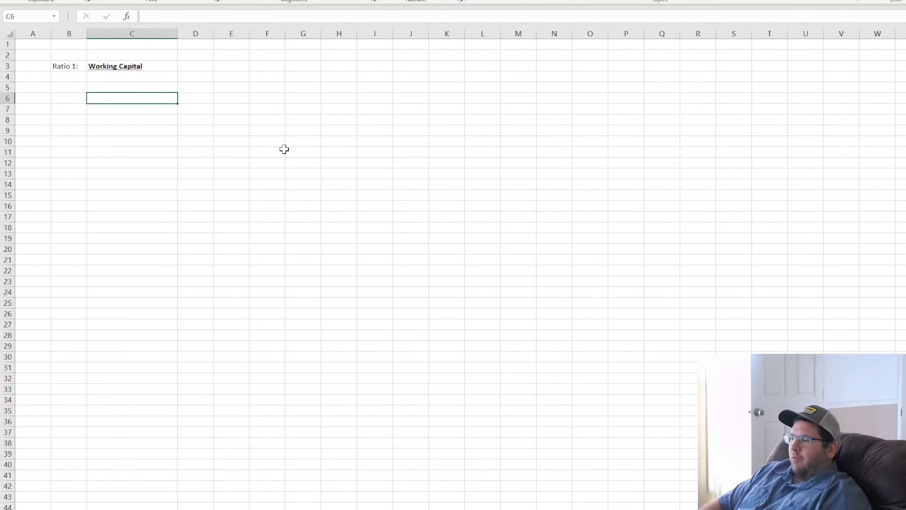
{"action": "type", "text": "Cur"}
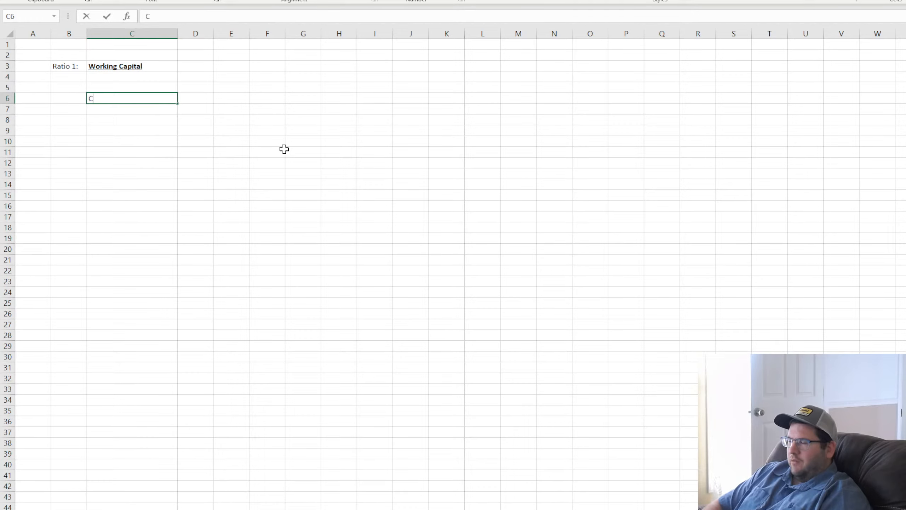
{"action": "key", "text": "BackSpace"}
{"action": "key", "text": "BackSpace"}
{"action": "key", "text": "BackSpace"}
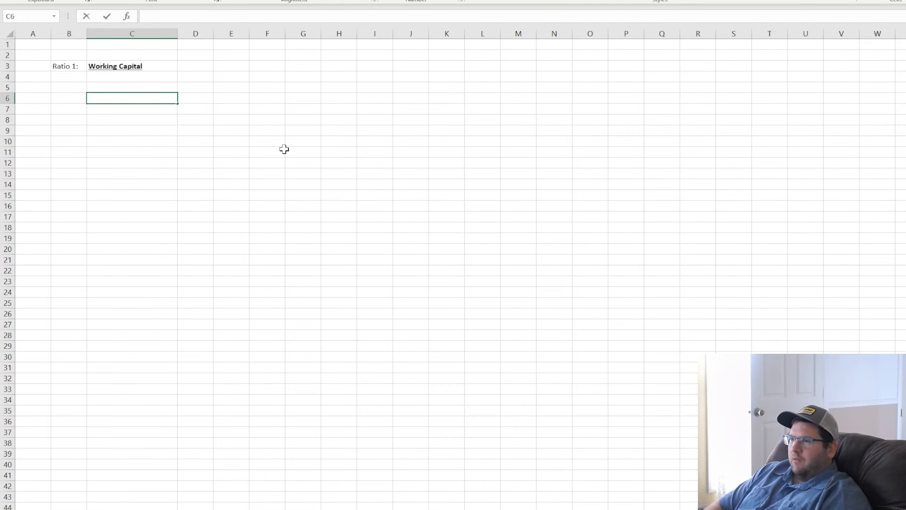
{"action": "type", "text": "Balance Sheet"}
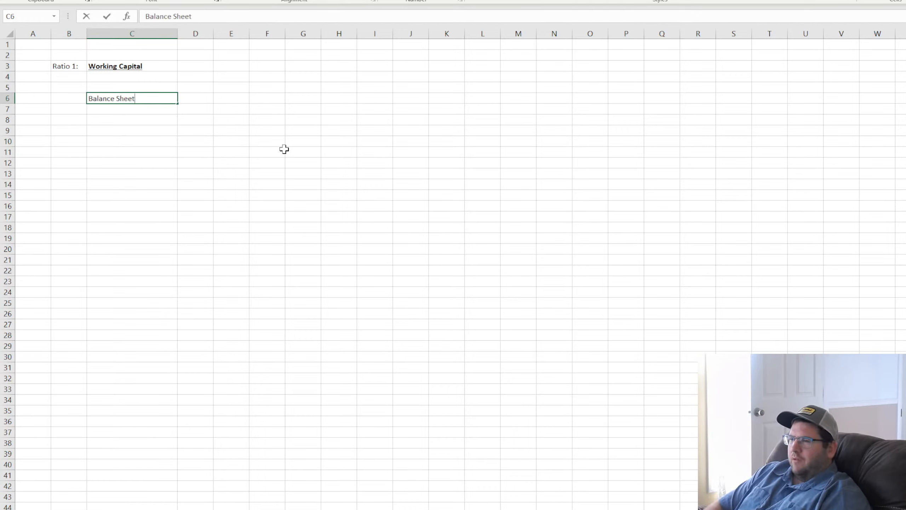
{"action": "key", "text": "Return"}
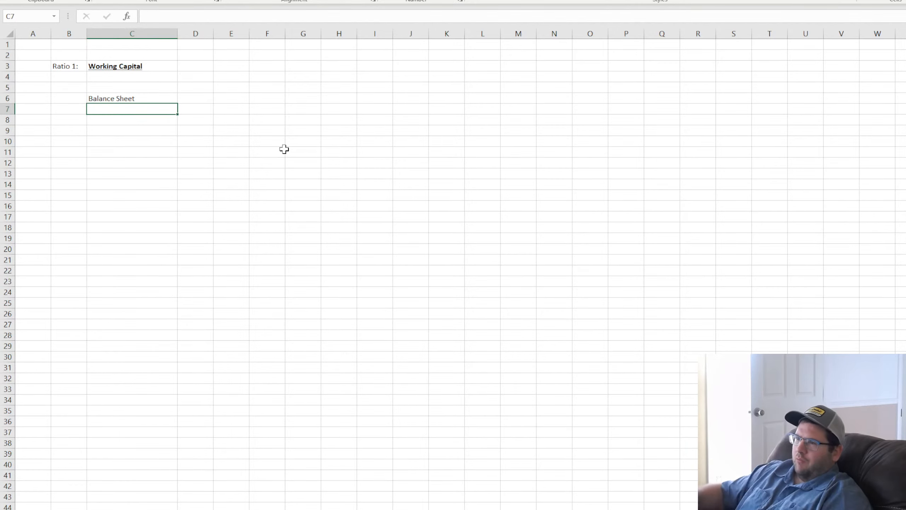
Make the "Balance Sheet" heading in C6 bold and add a bottom border to its cell.
{"action": "left_click", "coordinate": [145, 100]}
{"action": "left_click", "coordinate": [100, 0]}
{"action": "left_click", "coordinate": [147, 0]}
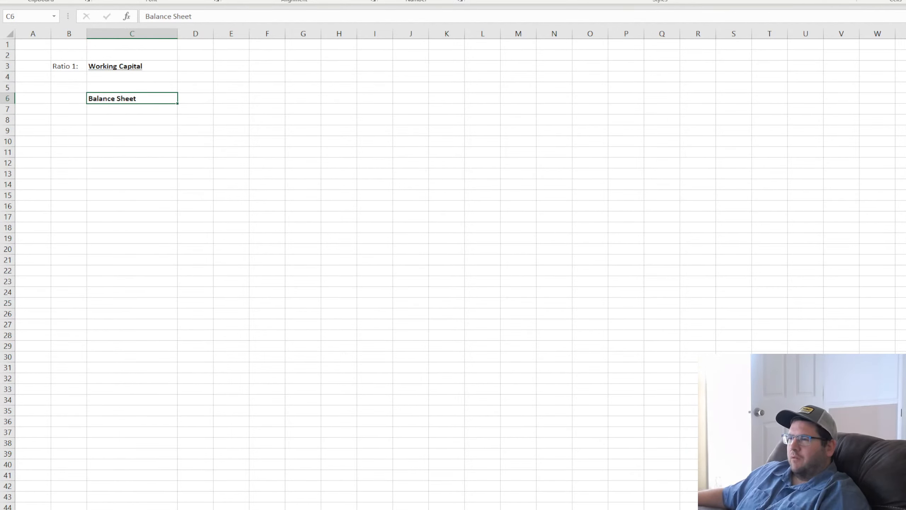
{"action": "left_click", "coordinate": [295, 181]}
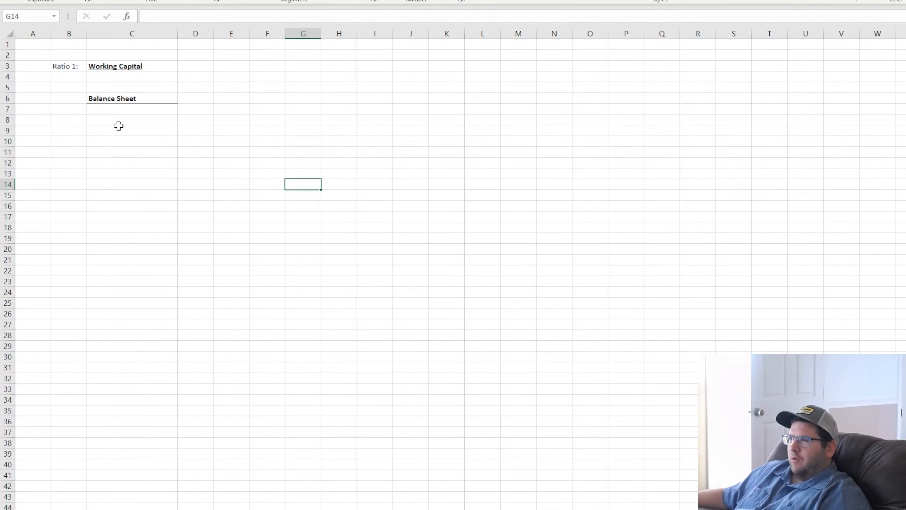
Enter the label "Current Assets" in cell C10 under the Balance Sheet heading.
{"action": "left_click", "coordinate": [115, 158]}
{"action": "left_click", "coordinate": [125, 141]}
{"action": "type", "text": "C"}
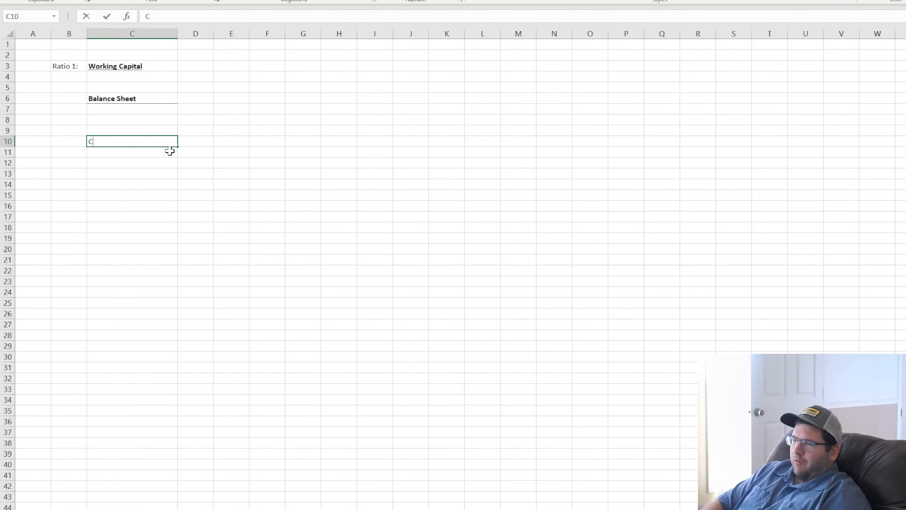
{"action": "type", "text": "urrent Asse"}
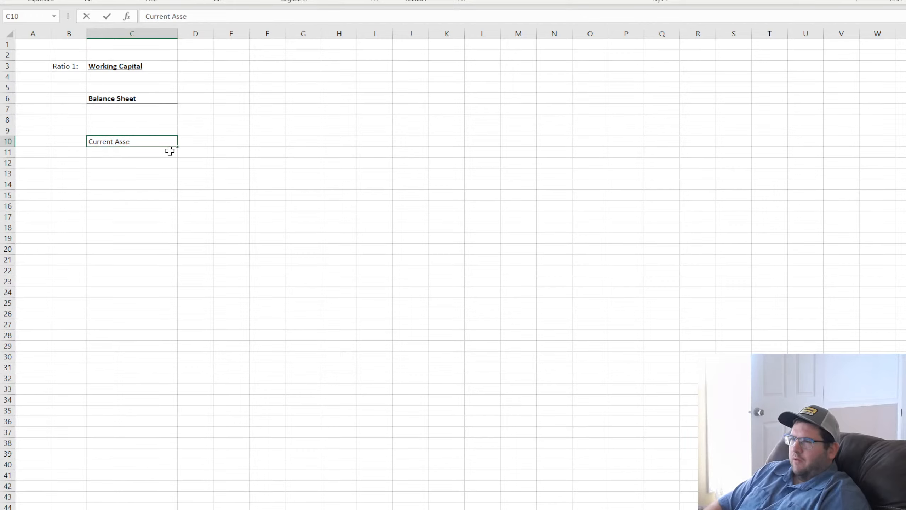
{"action": "type", "text": "ts"}
{"action": "key", "text": "Tab"}
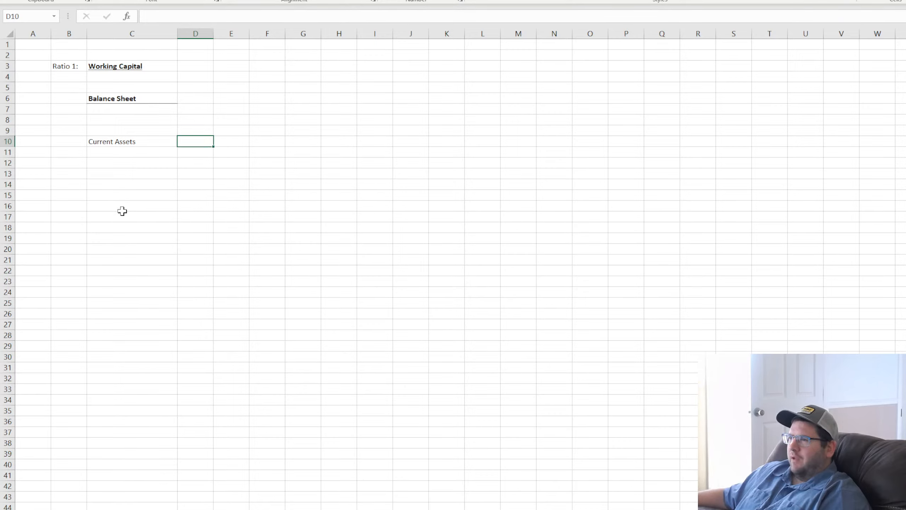
Enter the label "Current Liabilities" in cell C16 below the Current Assets label.
{"action": "left_click", "coordinate": [110, 207]}
{"action": "type", "text": "Curren"}
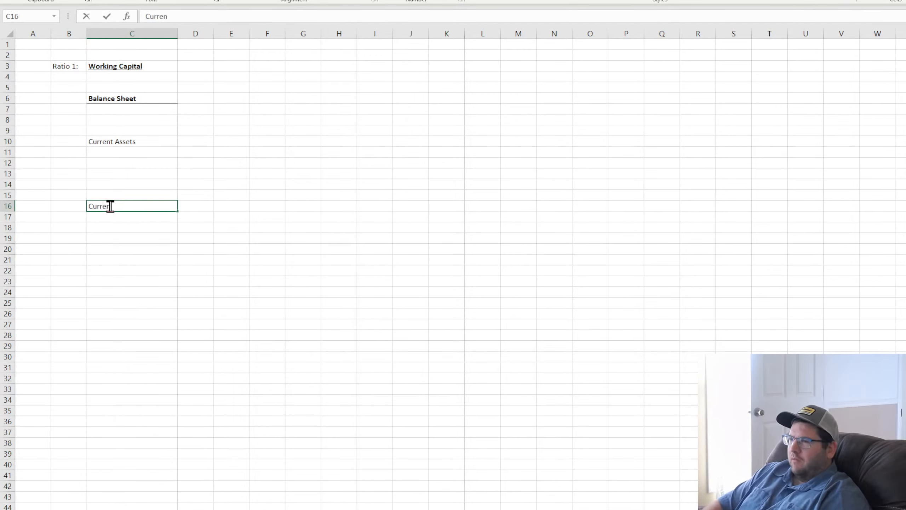
{"action": "type", "text": "t Liabilities"}
{"action": "key", "text": "Return"}
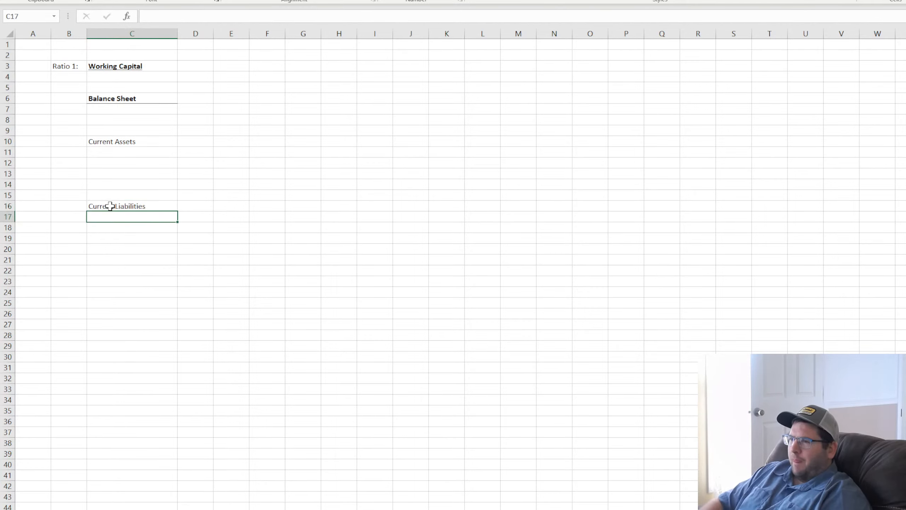
{"action": "key", "text": "Up"}
{"action": "key", "text": "Right"}
{"action": "key", "text": "Down"}
{"action": "key", "text": "Down"}
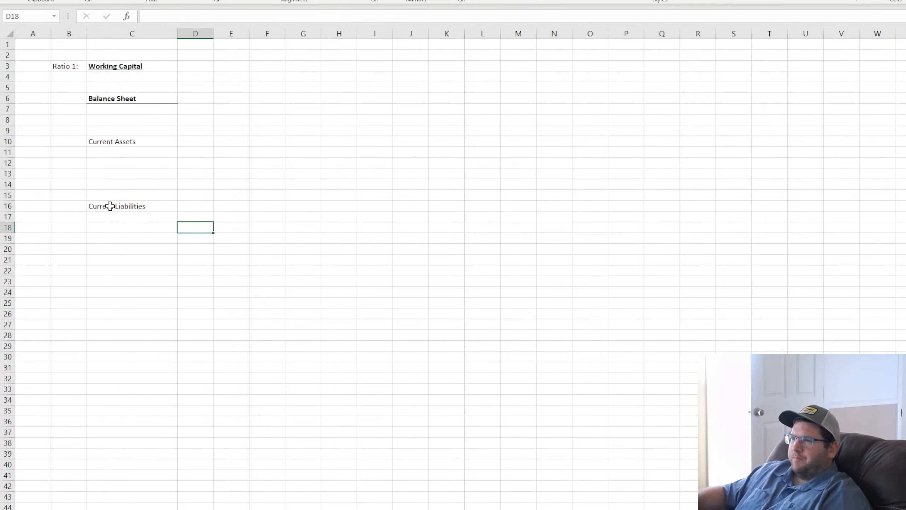
Enter the formula =D10/D16 in cell D3 to divide current assets by current liabilities.
{"action": "left_click", "coordinate": [200, 64]}
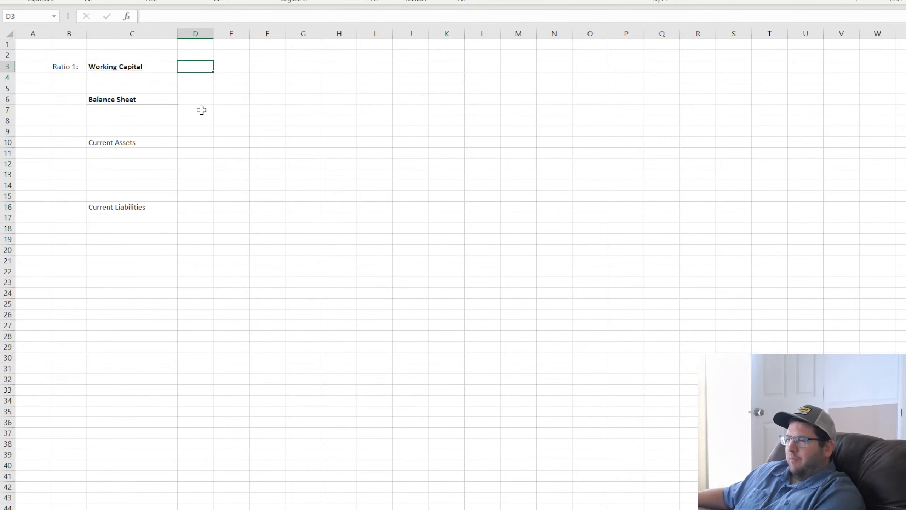
{"action": "type", "text": "="}
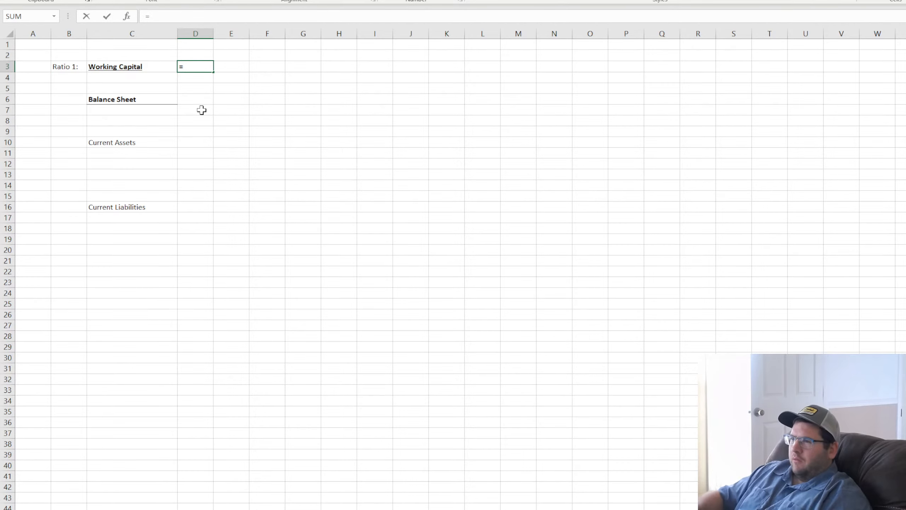
{"action": "left_click", "coordinate": [198, 140]}
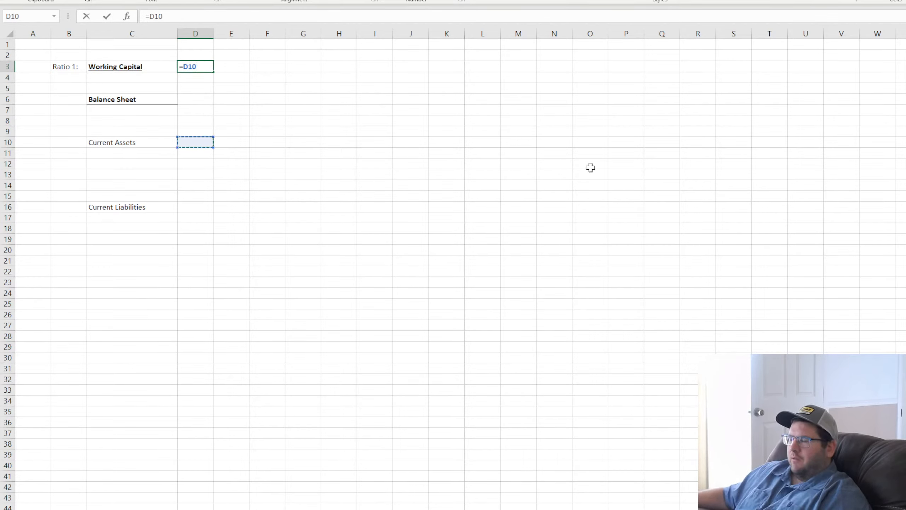
{"action": "type", "text": "/"}
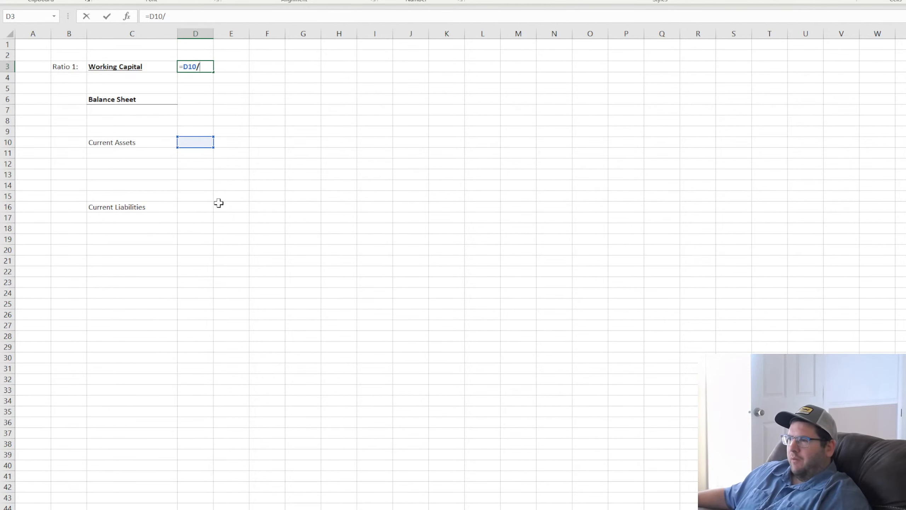
{"action": "left_click", "coordinate": [197, 207]}
{"action": "type", "text": "+"}
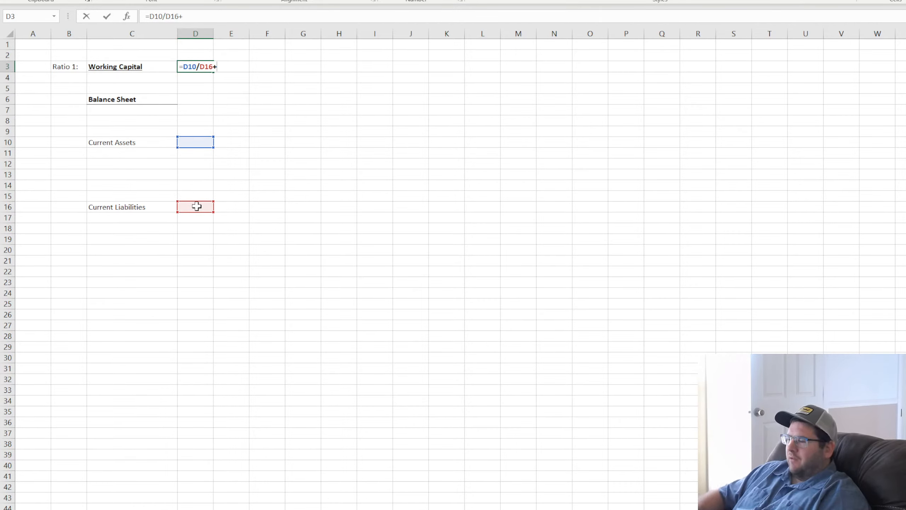
{"action": "key", "text": "BackSpace"}
{"action": "key", "text": "Return"}
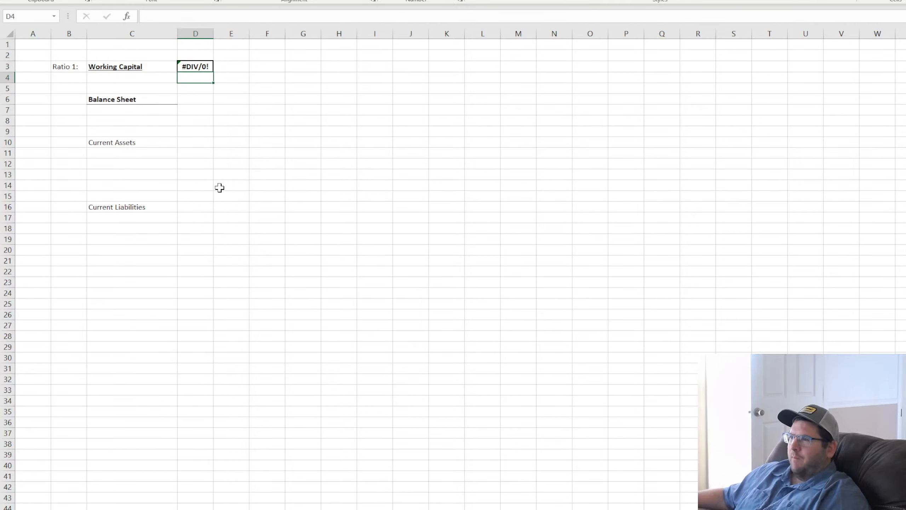
Enter the sample values 555 for Current Assets in D10 and 222 for Current Liabilities in D16.
{"action": "left_click", "coordinate": [186, 142]}
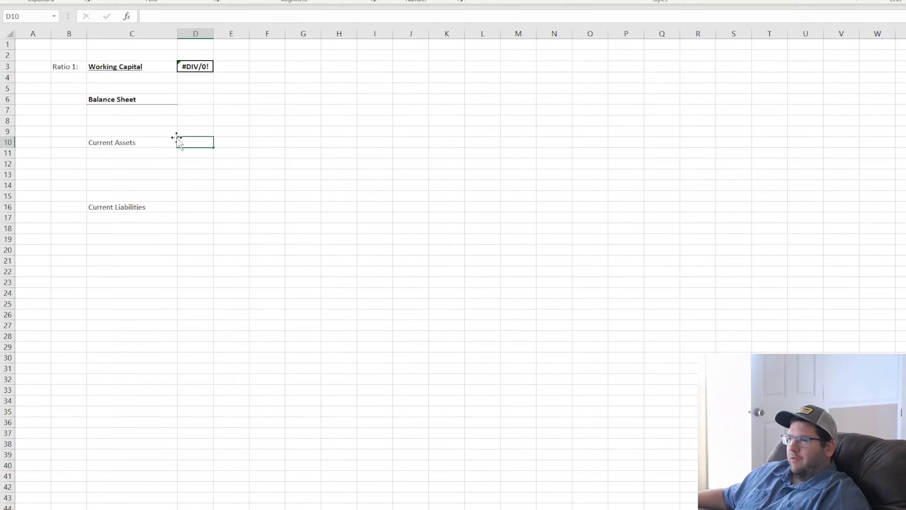
{"action": "type", "text": "555"}
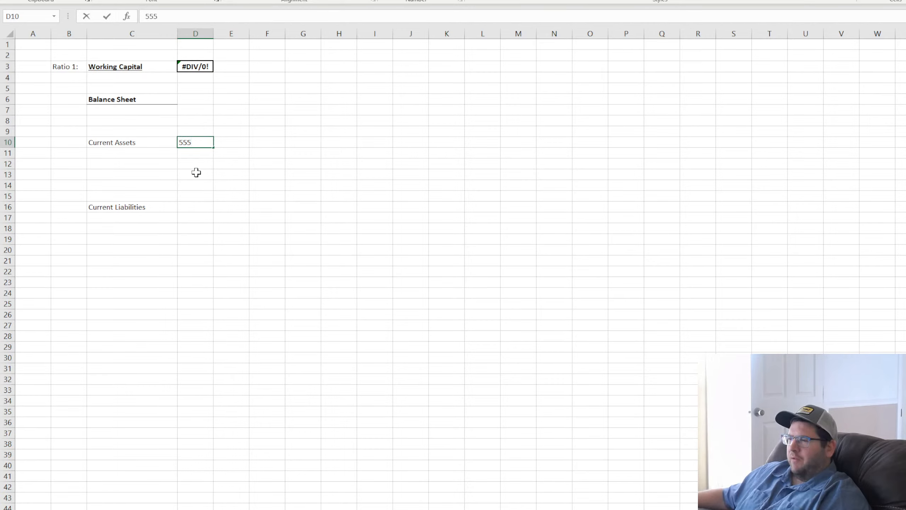
{"action": "left_click", "coordinate": [193, 208]}
{"action": "type", "text": "222"}
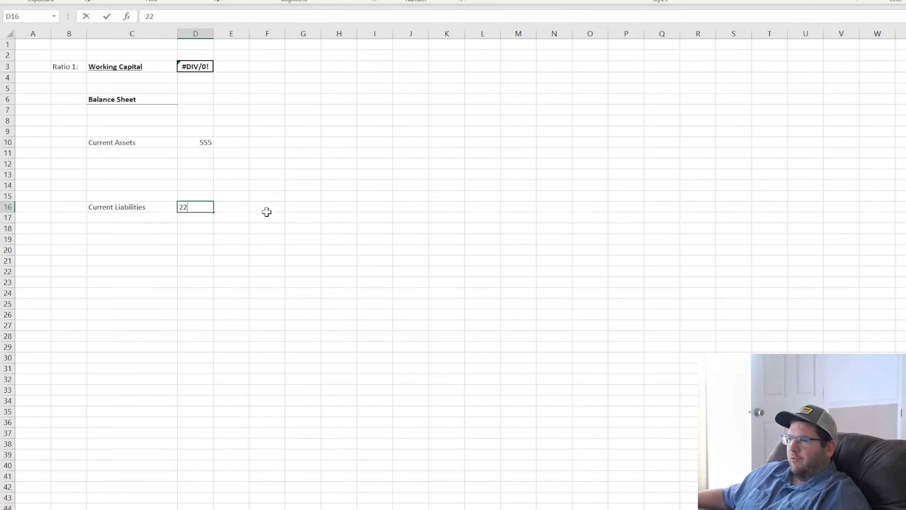
{"action": "left_click", "coordinate": [296, 253]}
Examine how the Working Capital ratio in D3 relates to the Current Assets and Current Liabilities amounts.
{"action": "left_click", "coordinate": [197, 144]}
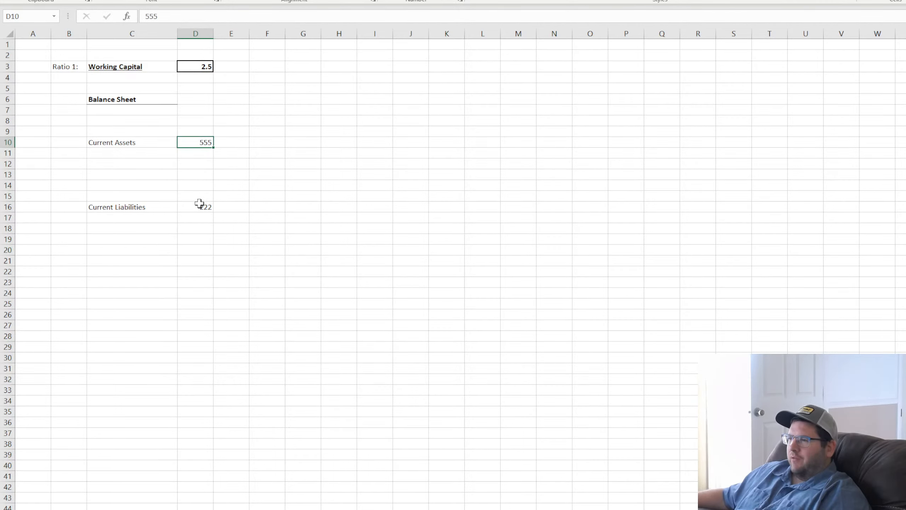
{"action": "left_click_drag", "start_coordinate": [200, 207], "coordinate": [187, 142]}
{"action": "left_click", "coordinate": [199, 145]}
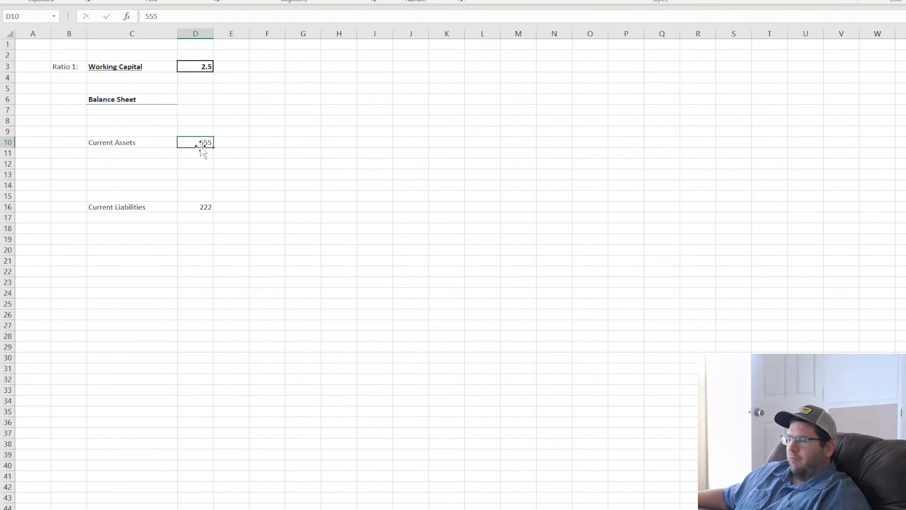
{"action": "left_click", "coordinate": [197, 211]}
{"action": "left_click", "coordinate": [198, 141]}
{"action": "left_click", "coordinate": [202, 205]}
{"action": "left_click", "coordinate": [198, 142]}
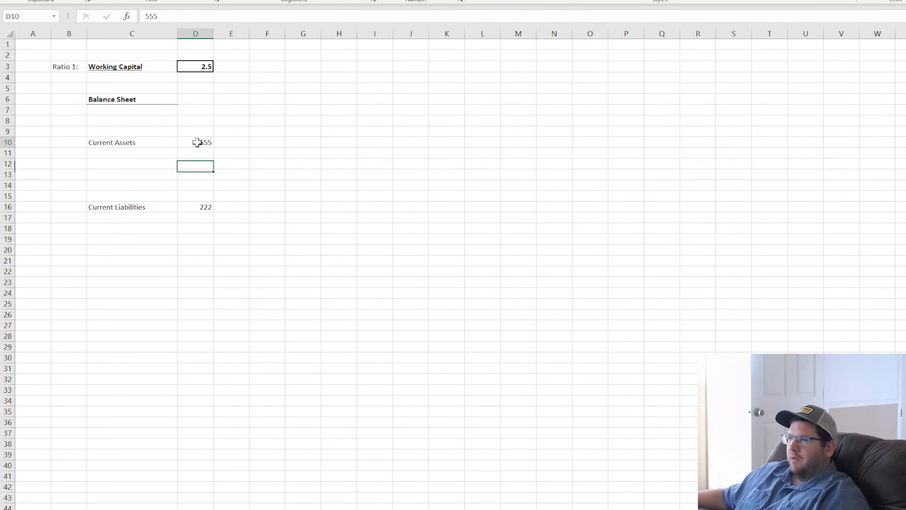
{"action": "left_click", "coordinate": [550, 240]}
{"action": "left_click", "coordinate": [339, 193]}
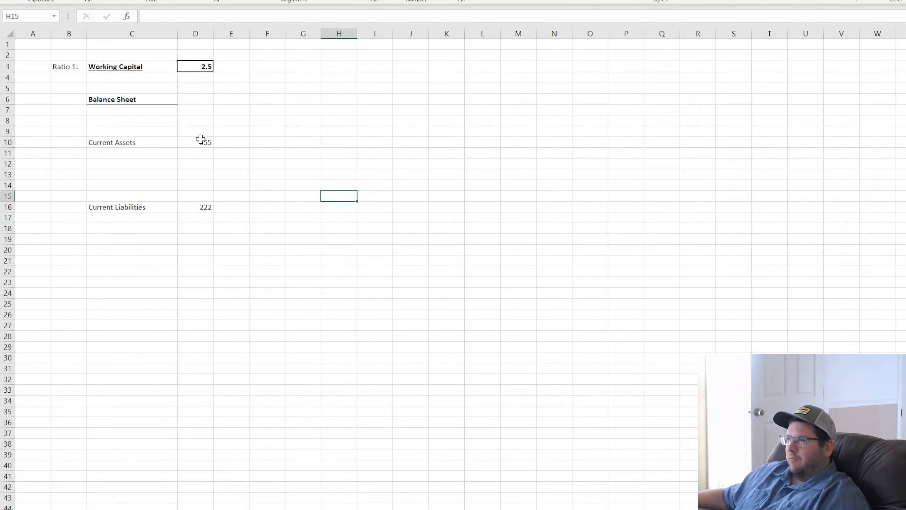
{"action": "left_click", "coordinate": [201, 140]}
{"action": "left_click", "coordinate": [199, 206]}
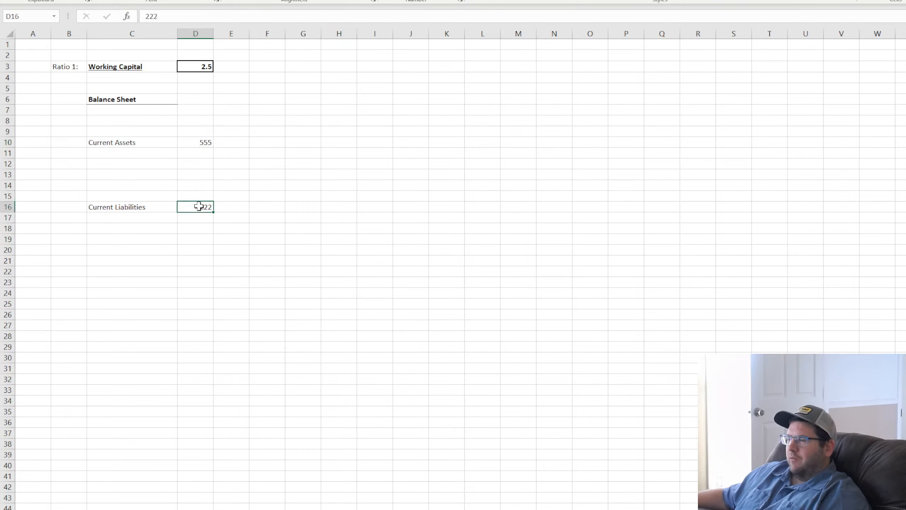
{"action": "left_click", "coordinate": [195, 66]}
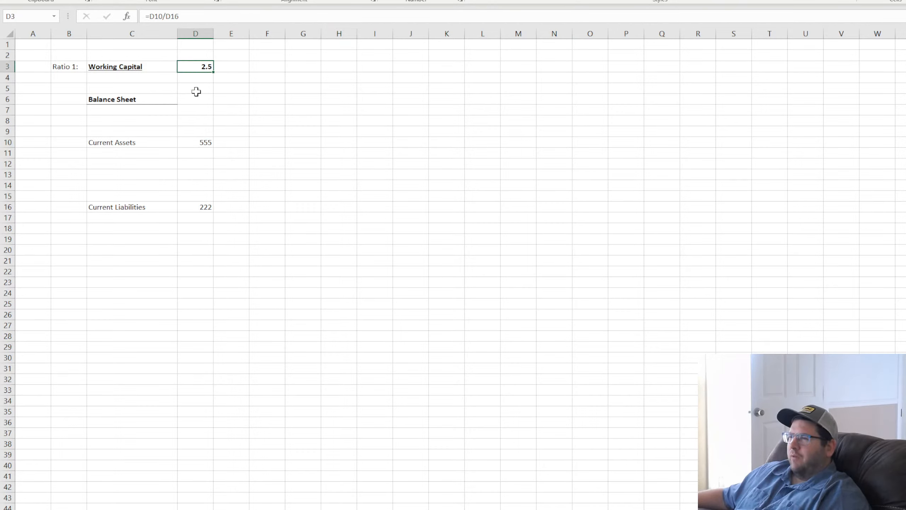
{"action": "left_click", "coordinate": [206, 142]}
{"action": "left_click", "coordinate": [203, 206]}
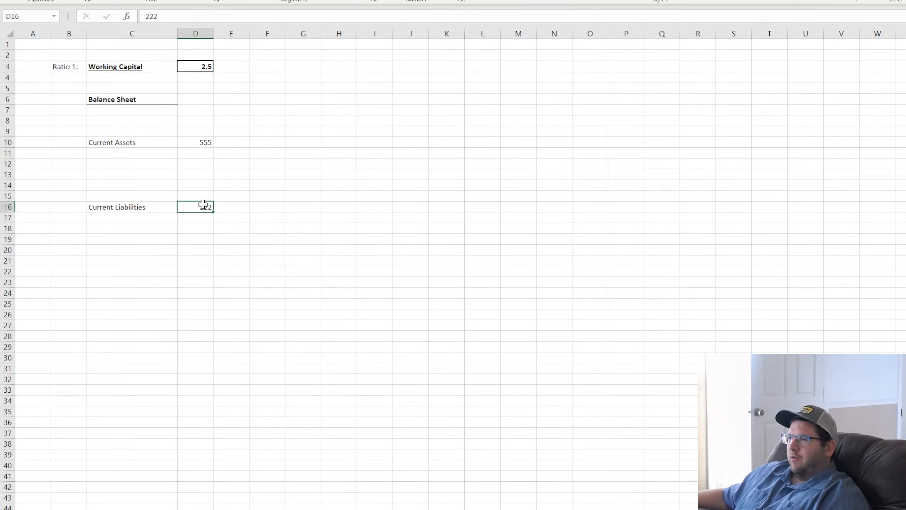
{"action": "left_click", "coordinate": [206, 68]}
{"action": "left_click", "coordinate": [204, 141]}
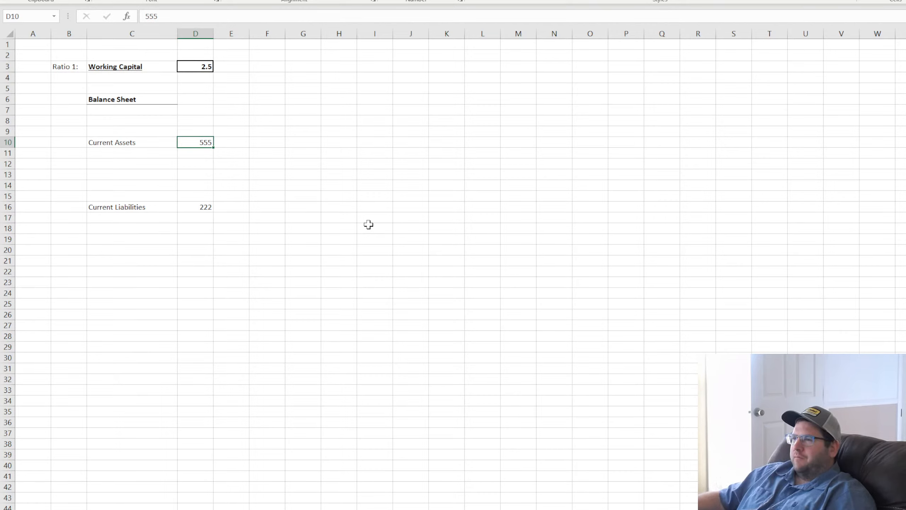
{"action": "left_click", "coordinate": [161, 143]}
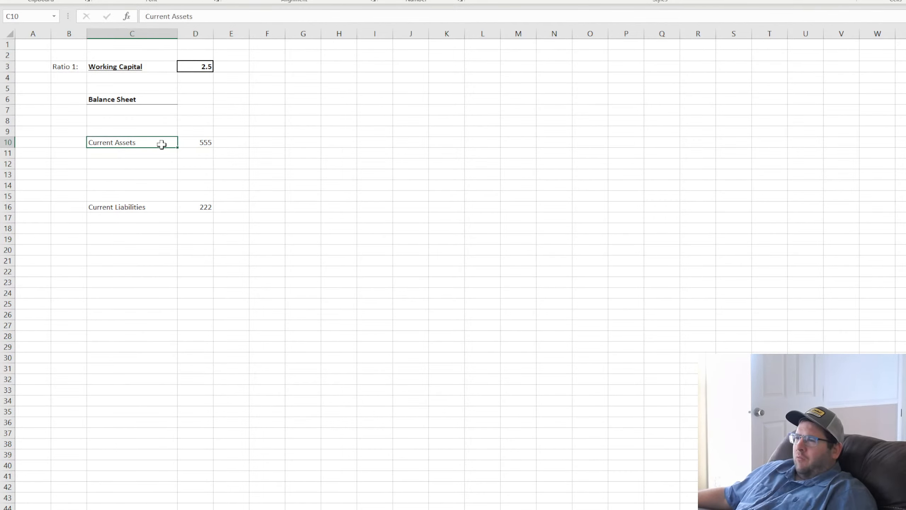
Add a bottom border to the Current Assets label and amount in C10:D10.
{"action": "left_click_drag", "start_coordinate": [162, 144], "coordinate": [196, 142]}
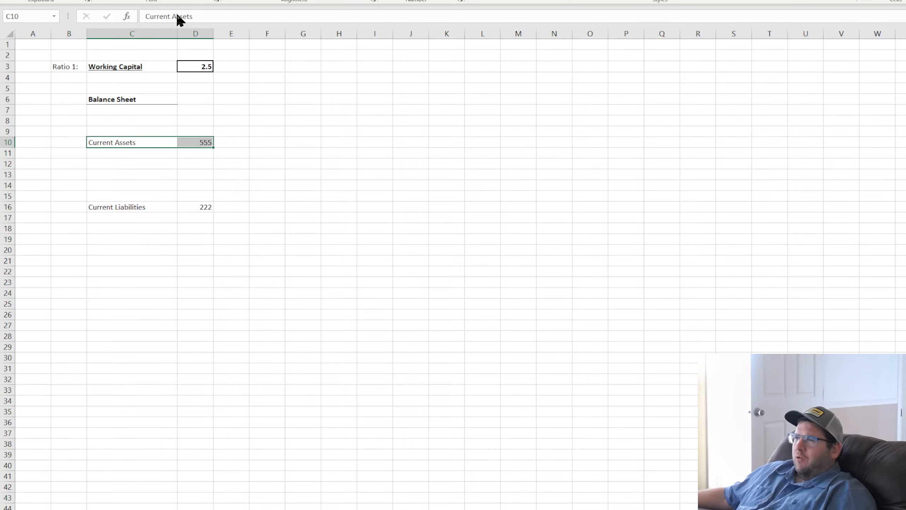
{"action": "left_click", "coordinate": [503, 217]}
{"action": "left_click", "coordinate": [116, 144]}
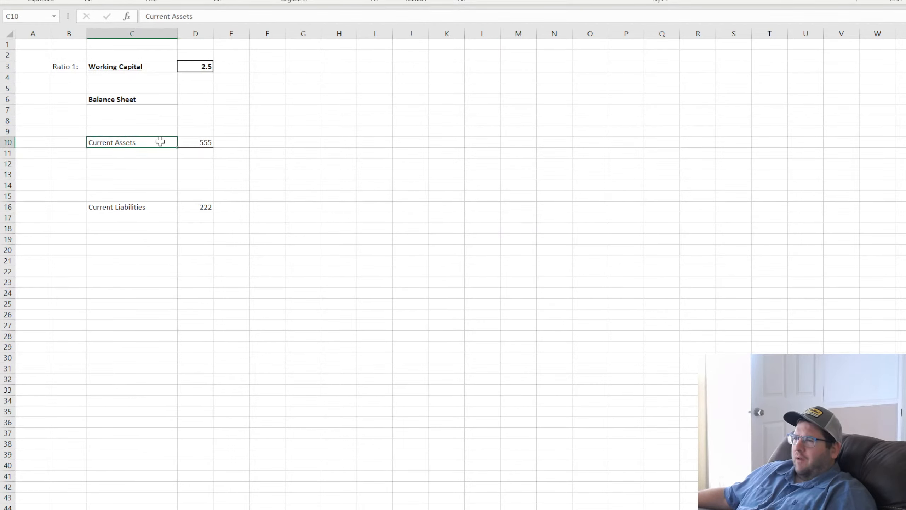
{"action": "left_click", "coordinate": [202, 142]}
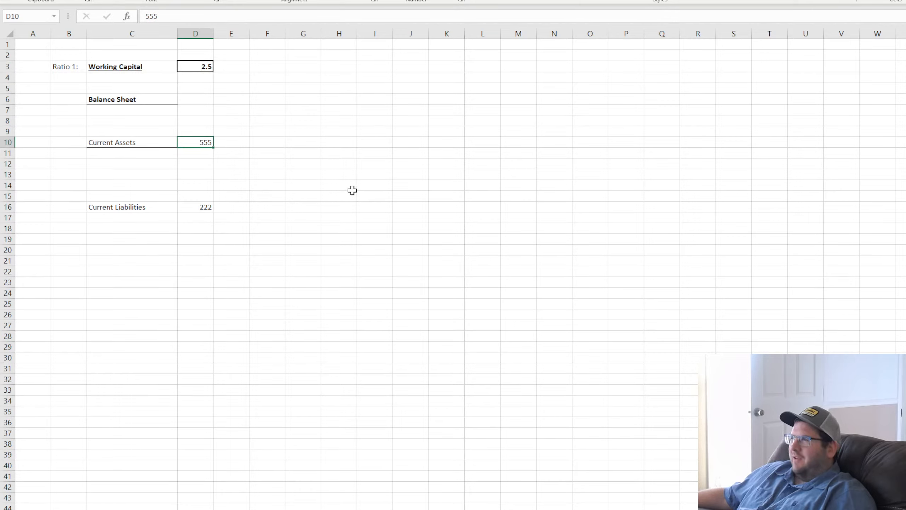
{"action": "left_click", "coordinate": [298, 182]}
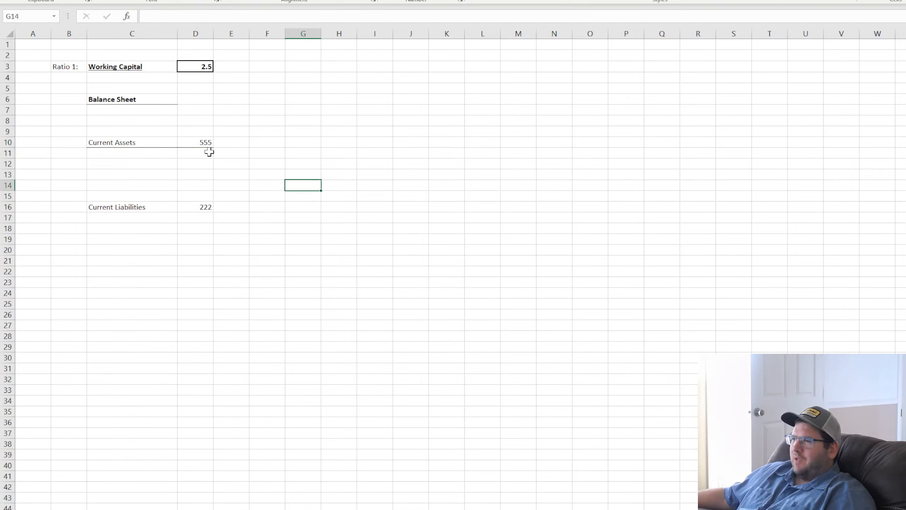
{"action": "left_click", "coordinate": [200, 143]}
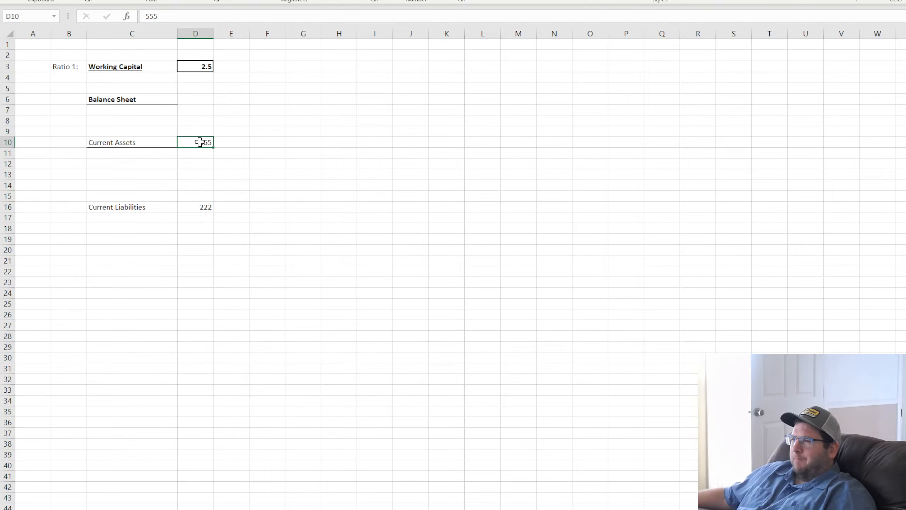
{"action": "left_click", "coordinate": [307, 175]}
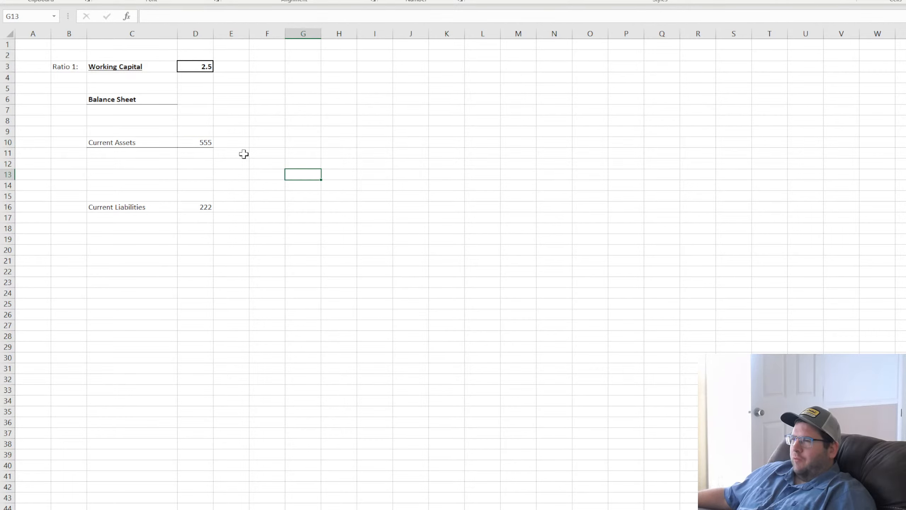
{"action": "left_click", "coordinate": [196, 143]}
{"action": "left_click", "coordinate": [198, 207]}
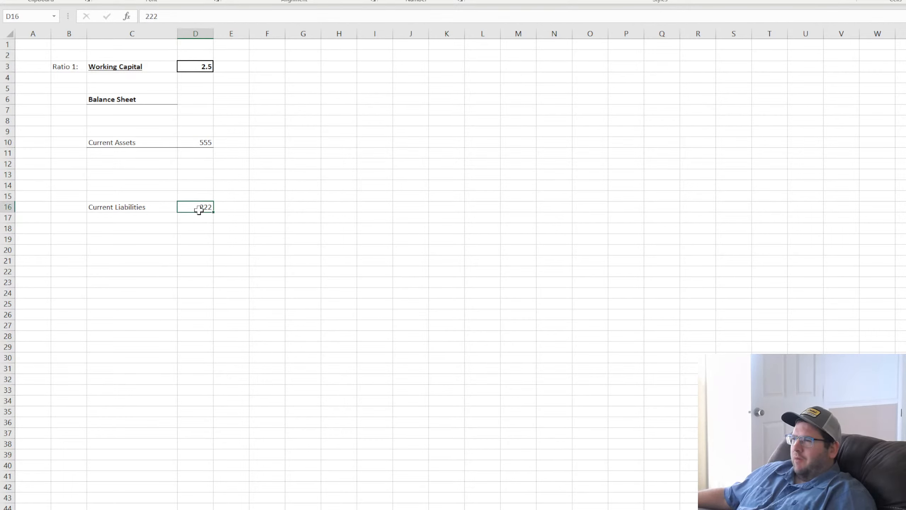
Add a bottom border to the Current Liabilities label and amount in C16:D16.
{"action": "left_click_drag", "start_coordinate": [125, 205], "coordinate": [207, 207]}
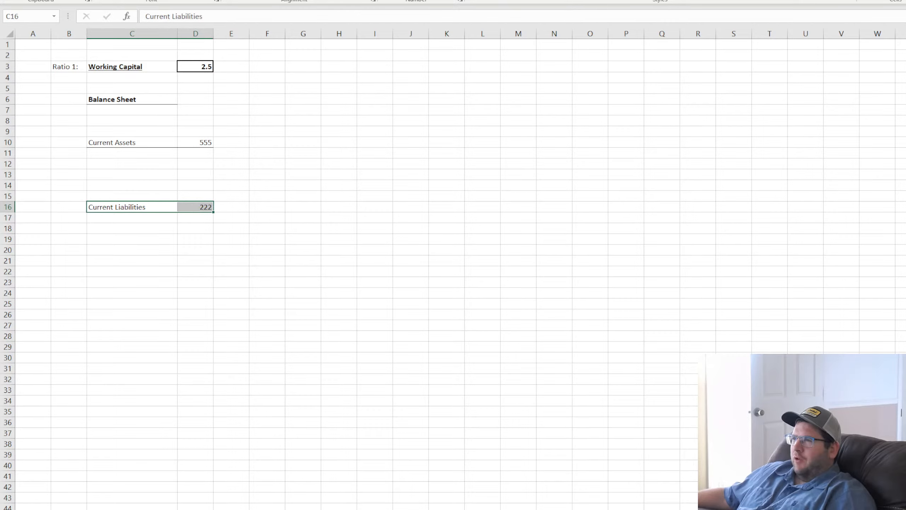
{"action": "left_click", "coordinate": [374, 249]}
{"action": "left_click", "coordinate": [199, 207]}
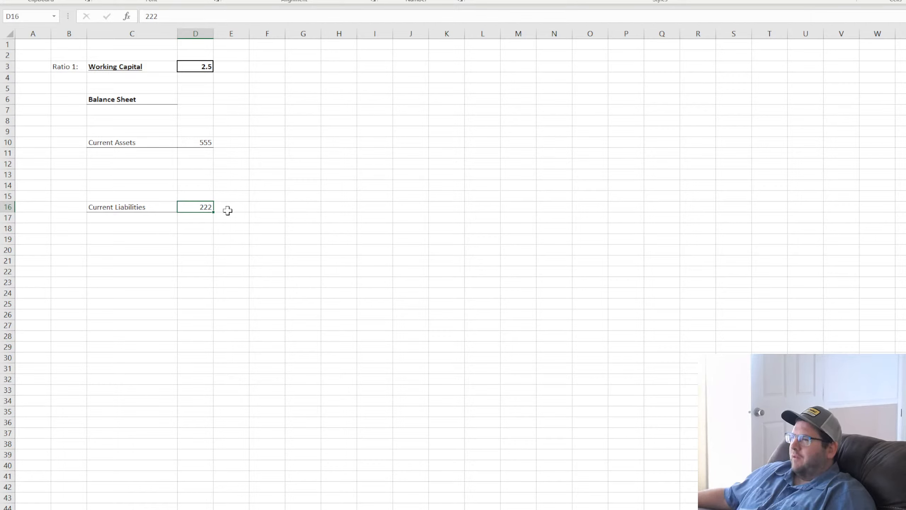
{"action": "left_click", "coordinate": [199, 196]}
{"action": "left_click", "coordinate": [148, 198]}
{"action": "left_click", "coordinate": [196, 184]}
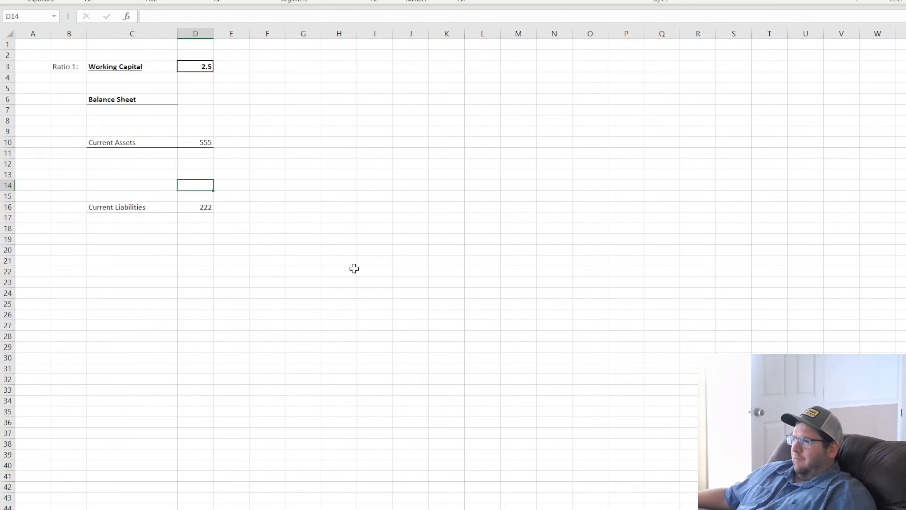
{"action": "left_click", "coordinate": [502, 261]}
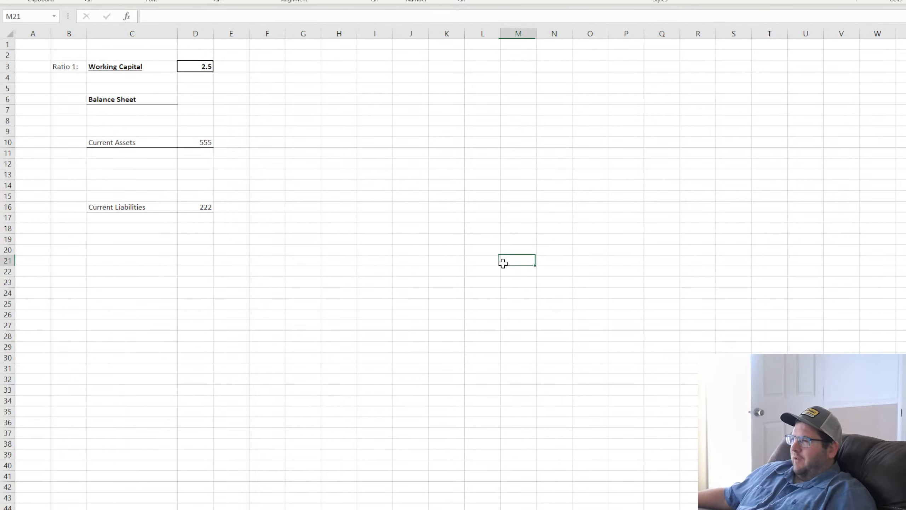
{"action": "left_click", "coordinate": [517, 250]}
{"action": "left_click", "coordinate": [518, 239]}
{"action": "left_click", "coordinate": [518, 228]}
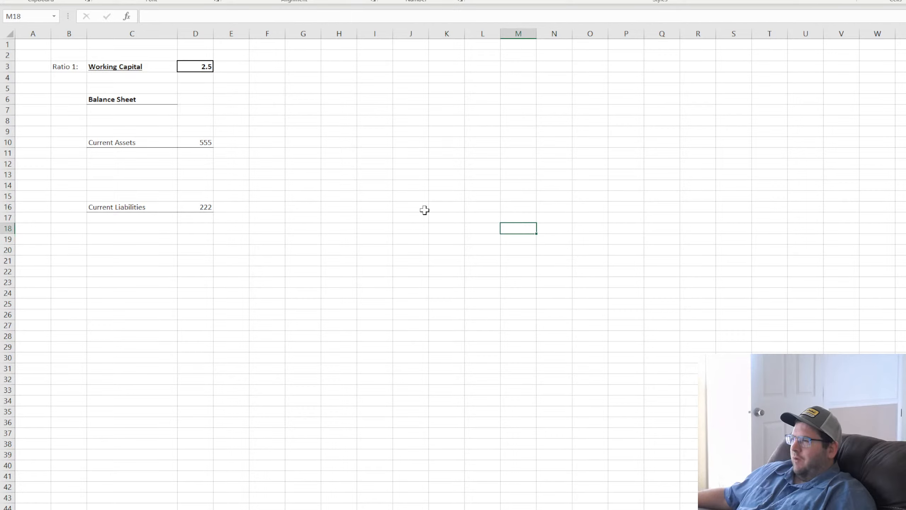
{"action": "left_click", "coordinate": [448, 206]}
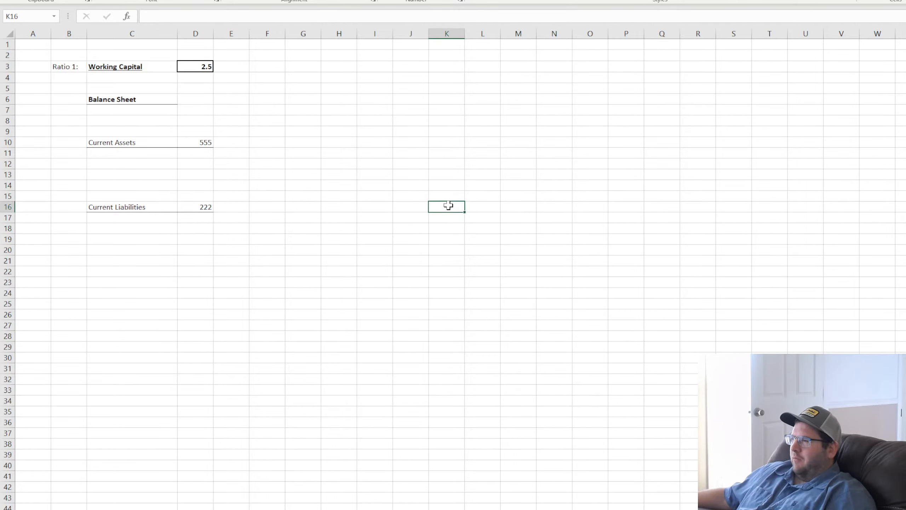
Compare the Current Assets line in row 10 with the Current Liabilities line in row 16.
{"action": "left_click_drag", "start_coordinate": [105, 142], "coordinate": [279, 203]}
{"action": "left_click", "coordinate": [576, 228]}
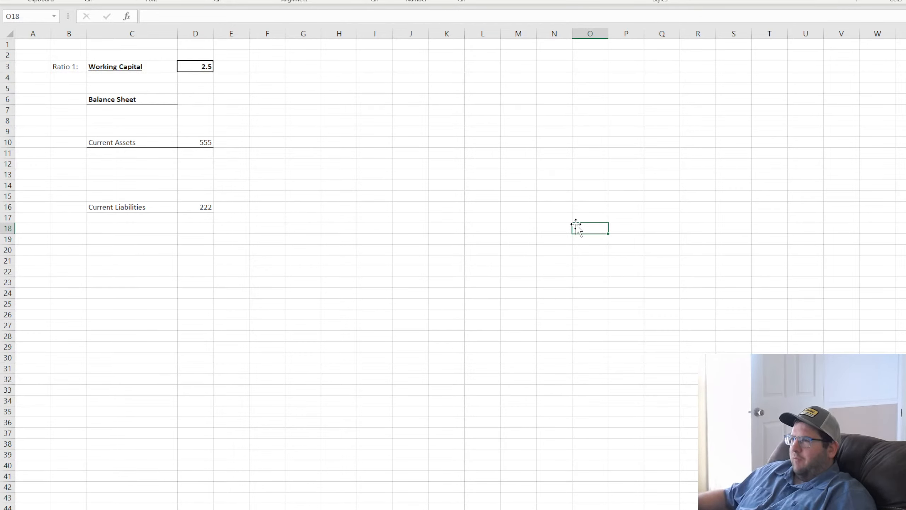
{"action": "left_click", "coordinate": [200, 142]}
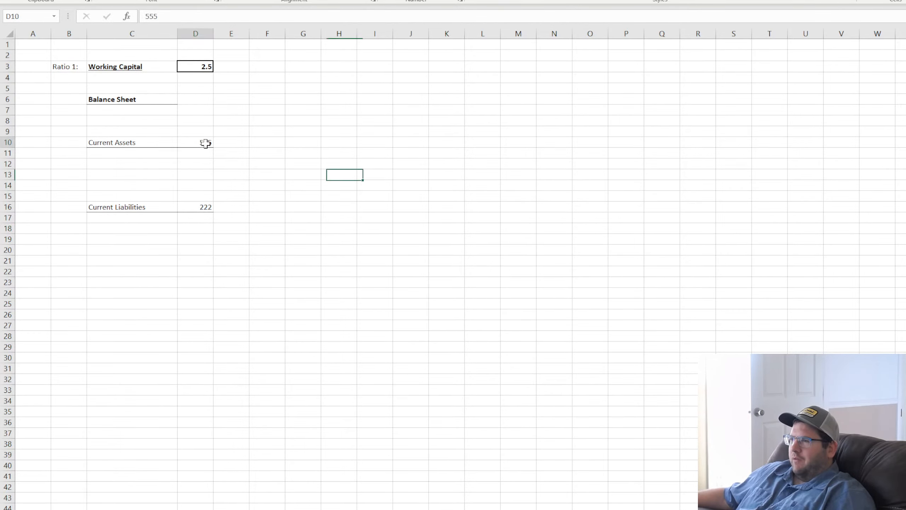
{"action": "left_click_drag", "start_coordinate": [119, 141], "coordinate": [194, 145]}
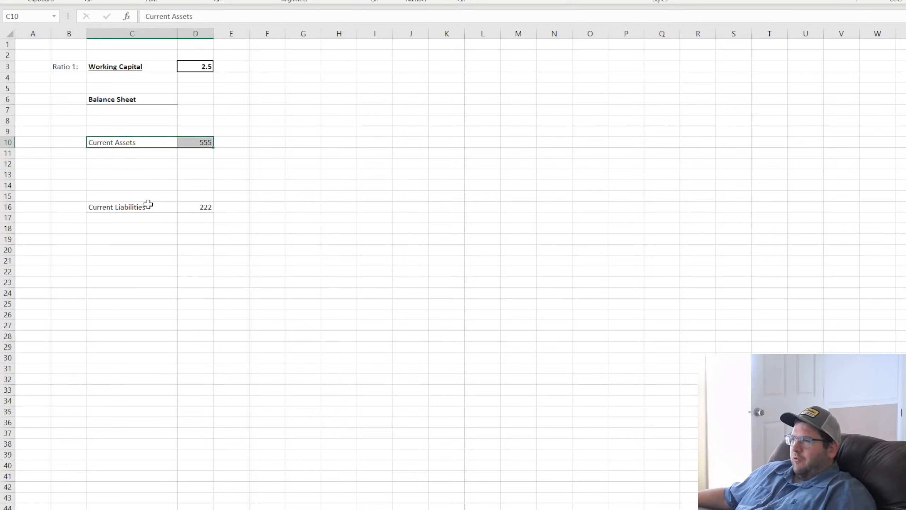
{"action": "left_click_drag", "start_coordinate": [148, 204], "coordinate": [203, 209]}
{"action": "left_click", "coordinate": [346, 238]}
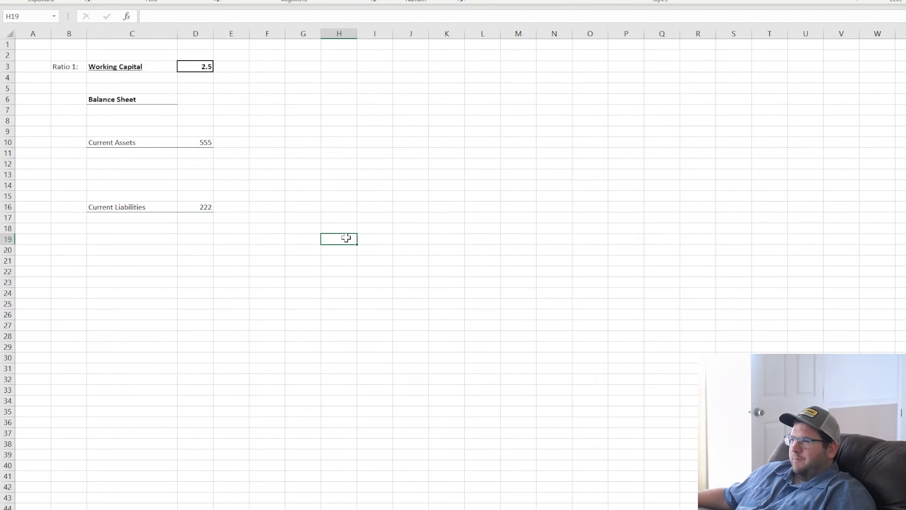
{"action": "left_click", "coordinate": [201, 141]}
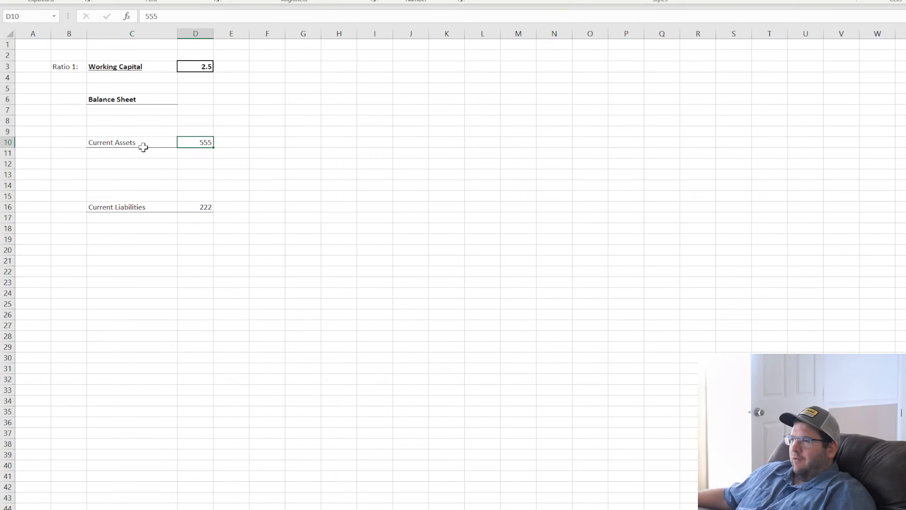
{"action": "left_click_drag", "start_coordinate": [115, 142], "coordinate": [190, 143]}
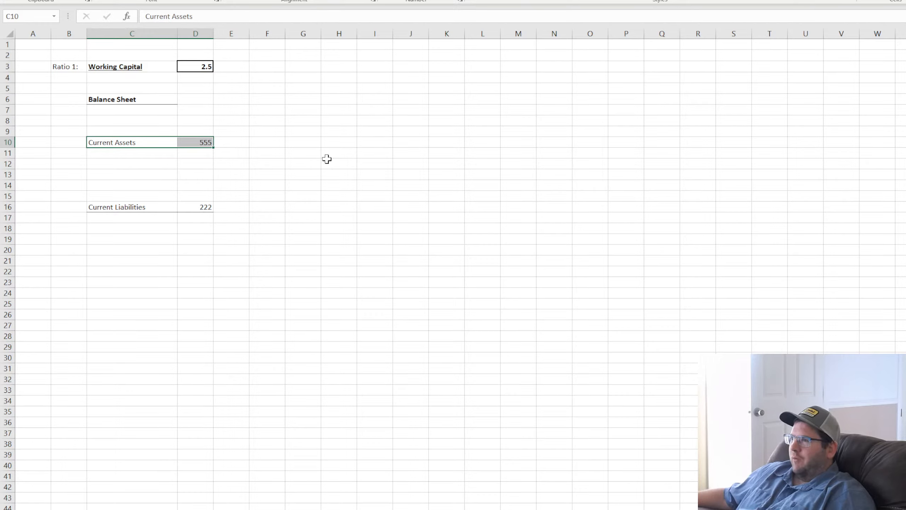
{"action": "left_click", "coordinate": [206, 142]}
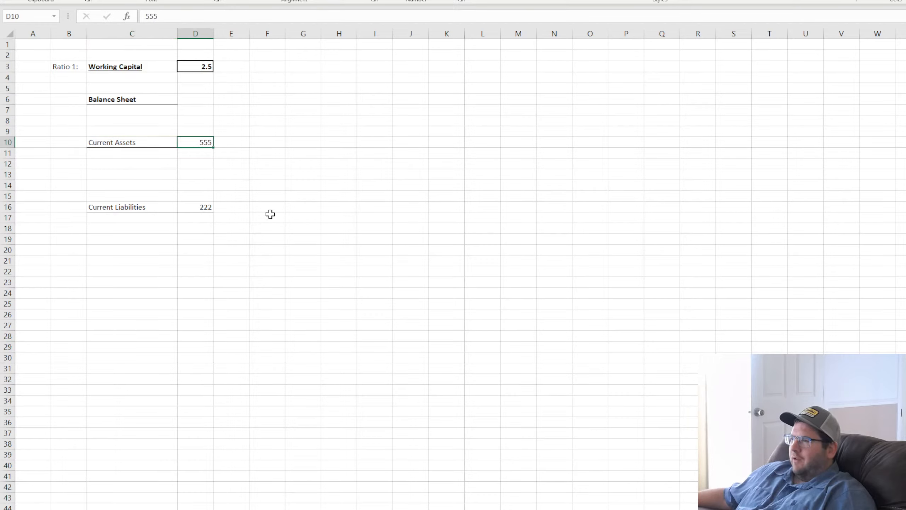
{"action": "left_click", "coordinate": [132, 208]}
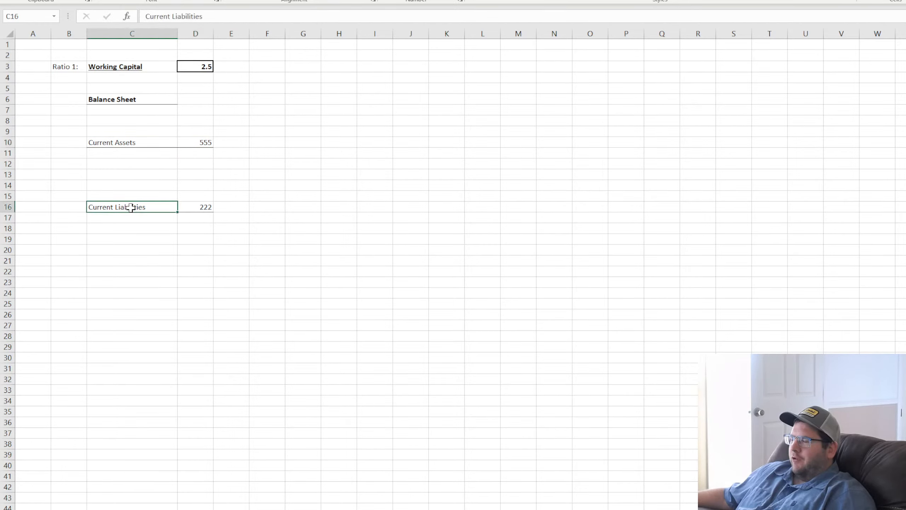
{"action": "left_click", "coordinate": [202, 206]}
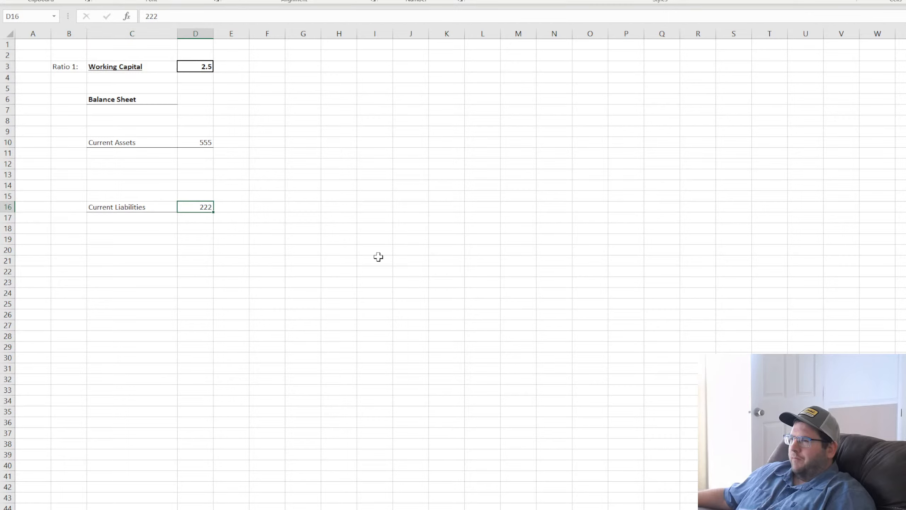
{"action": "left_click", "coordinate": [351, 249]}
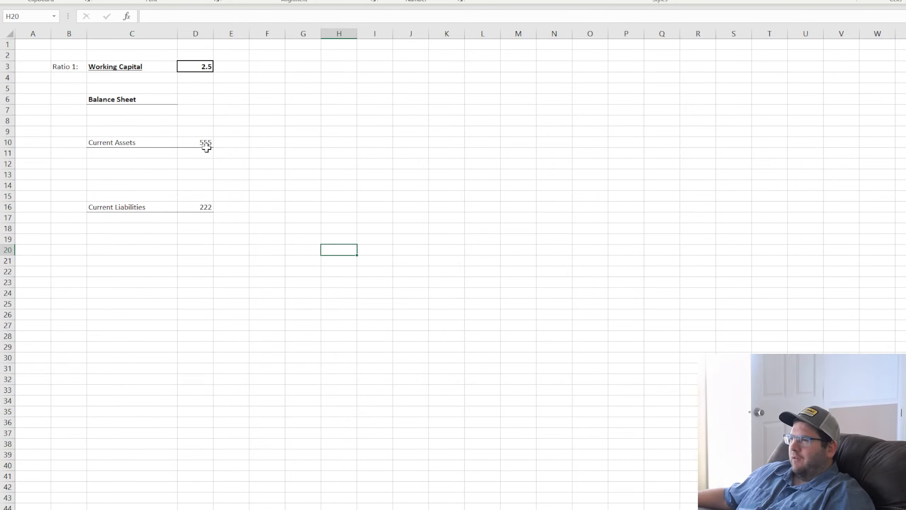
{"action": "left_click_drag", "start_coordinate": [123, 142], "coordinate": [180, 142]}
{"action": "left_click_drag", "start_coordinate": [138, 207], "coordinate": [229, 208]}
{"action": "left_click", "coordinate": [348, 206]}
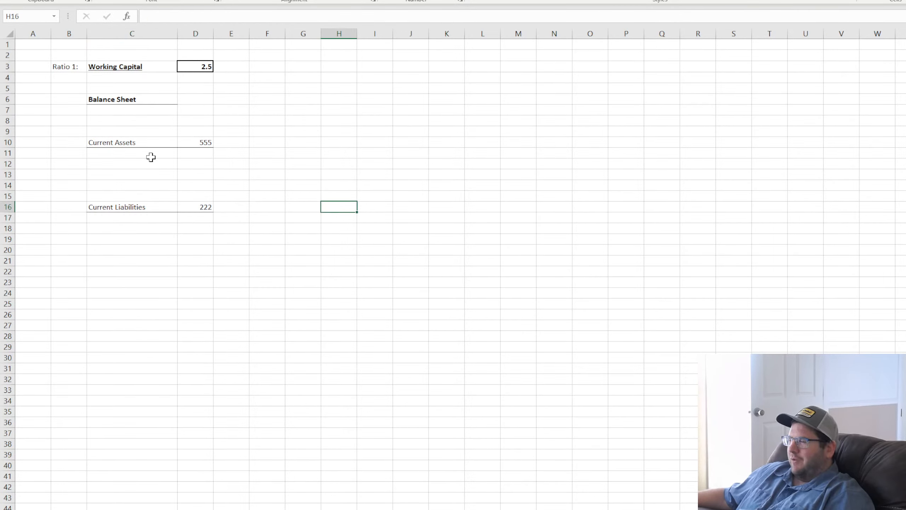
Move the Current Assets label and amount from C10:D10 down to C12:D12.
{"action": "left_click", "coordinate": [128, 145]}
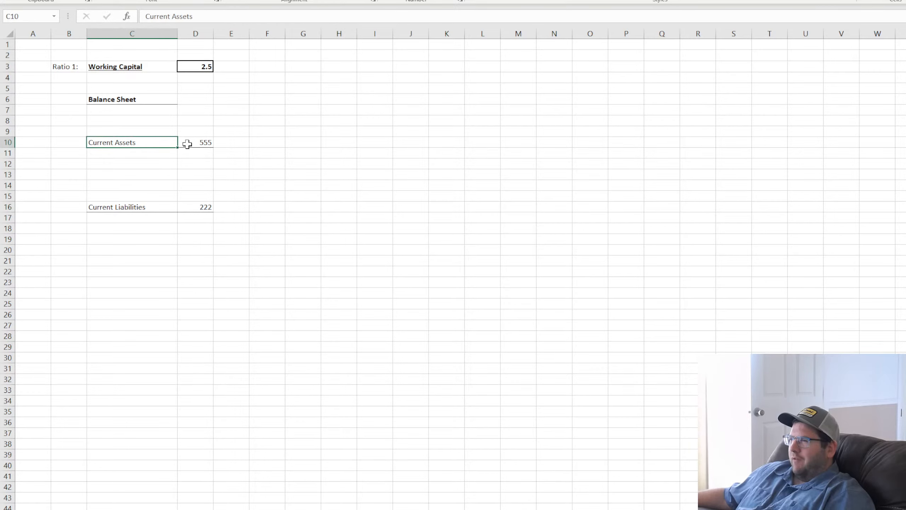
{"action": "left_click_drag", "start_coordinate": [186, 142], "coordinate": [192, 168]}
{"action": "left_click", "coordinate": [207, 165]}
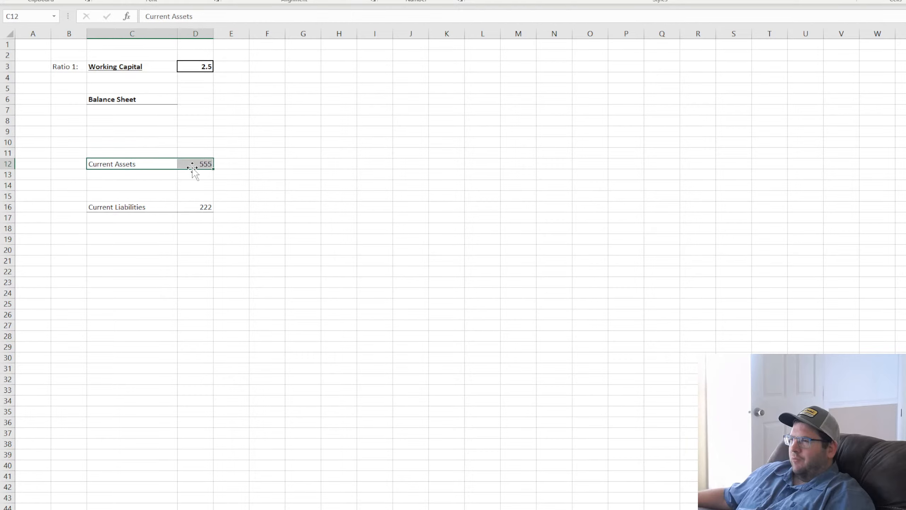
{"action": "left_click", "coordinate": [360, 185]}
{"action": "left_click", "coordinate": [128, 164]}
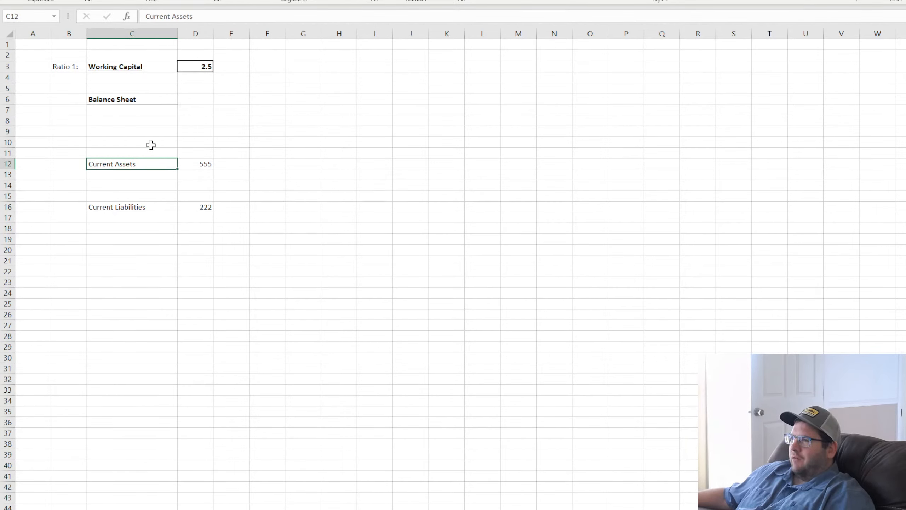
{"action": "left_click", "coordinate": [129, 129]}
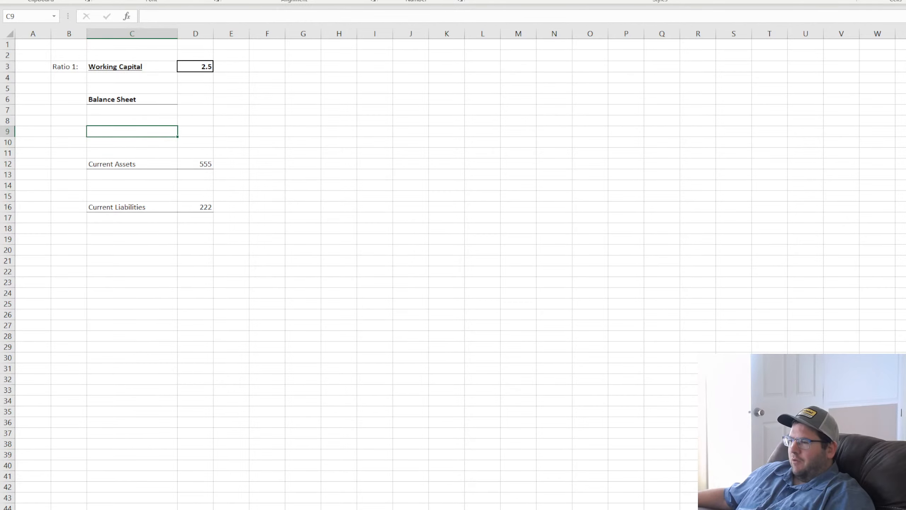
{"action": "left_click", "coordinate": [460, 508]}
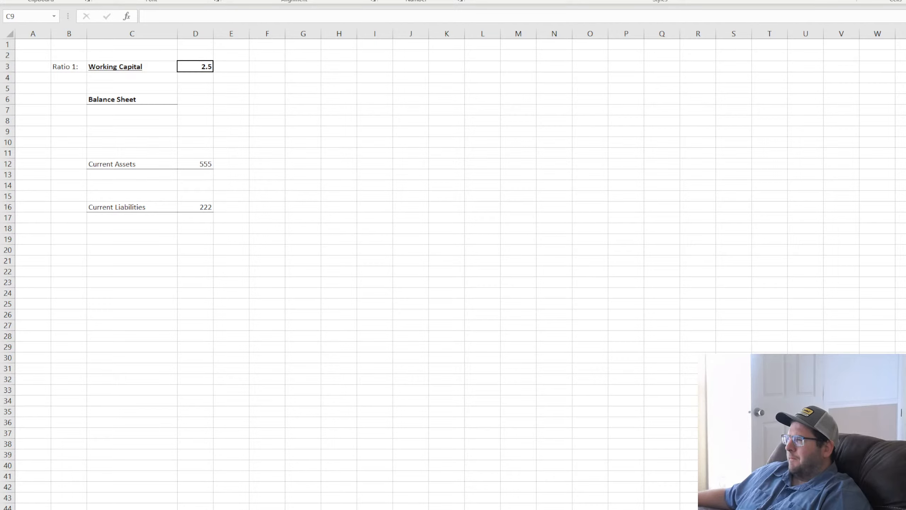
{"action": "left_click", "coordinate": [281, 88]}
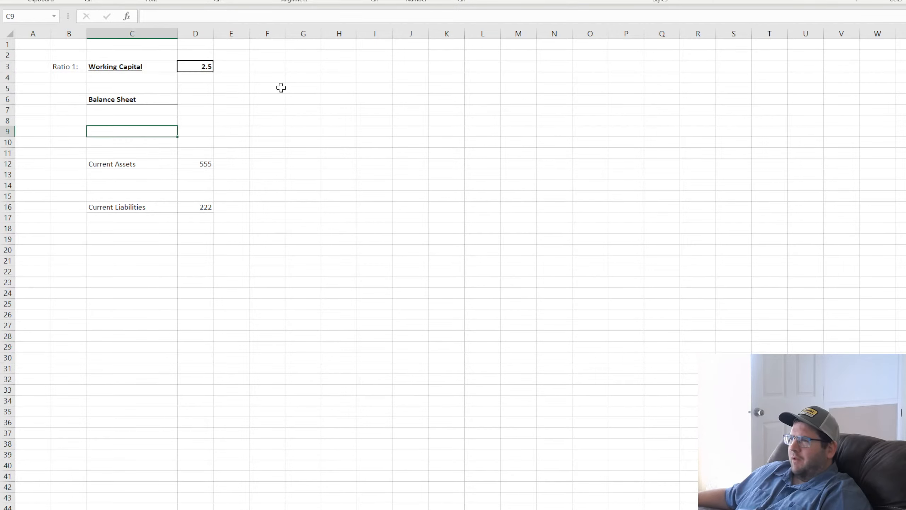
{"action": "key", "text": "Up"}
{"action": "key", "text": "Up"}
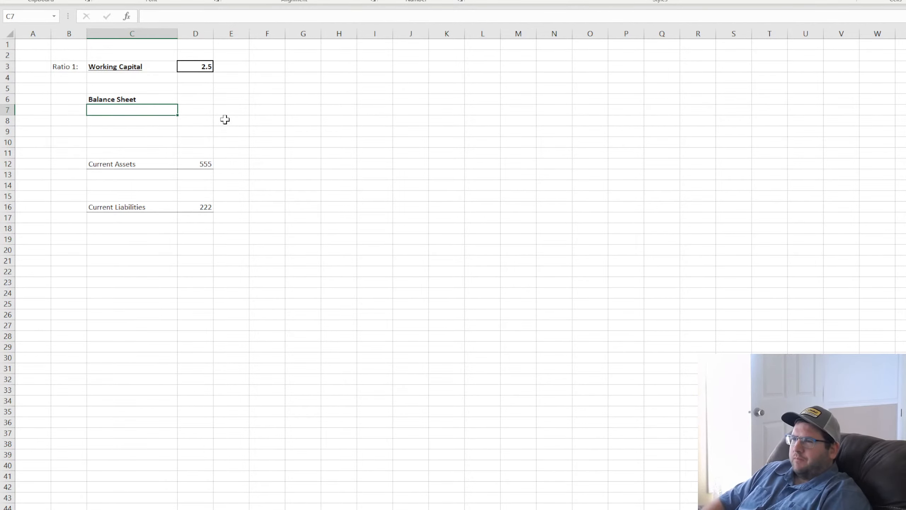
Change the label in cell C12 to "Total Current Assets".
{"action": "key", "text": "Down"}
{"action": "key", "text": "Down"}
{"action": "key", "text": "Down"}
{"action": "key", "text": "Down"}
{"action": "key", "text": "Down"}
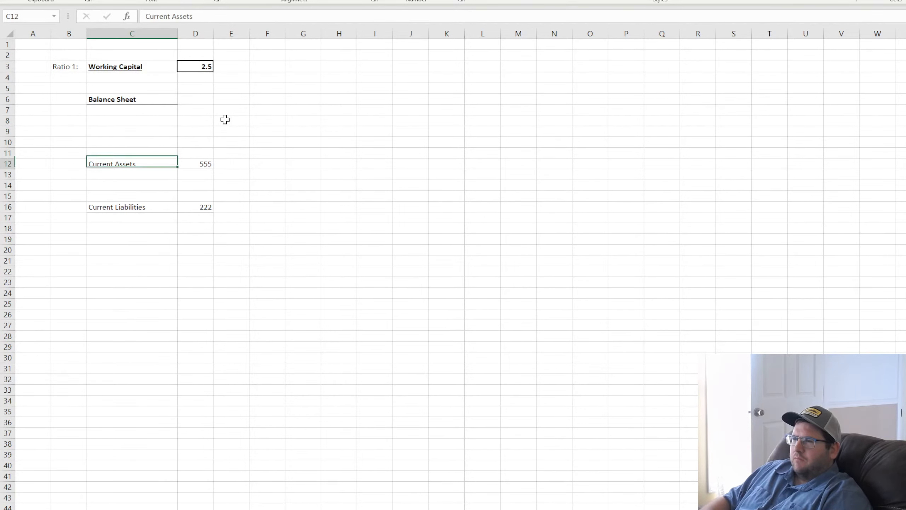
{"action": "type", "text": "Total Curre"}
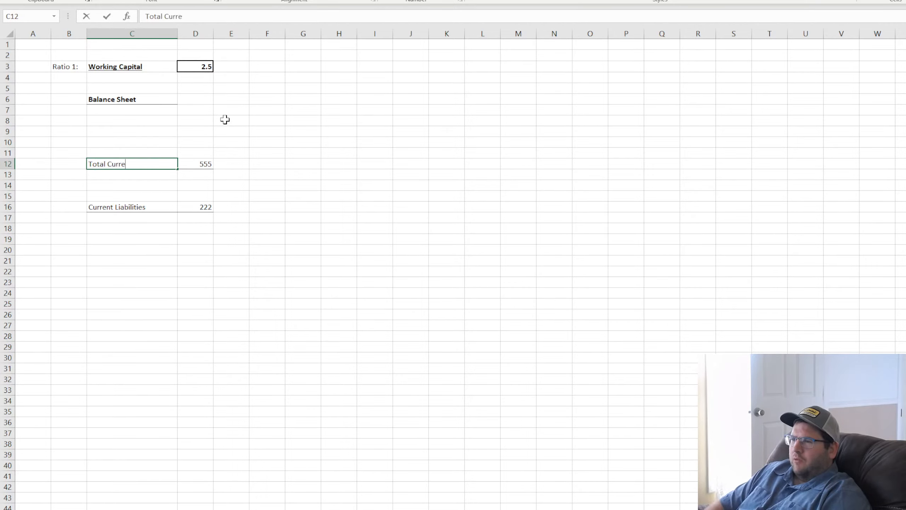
{"action": "type", "text": "nt ASse"}
{"action": "type", "text": "sets"}
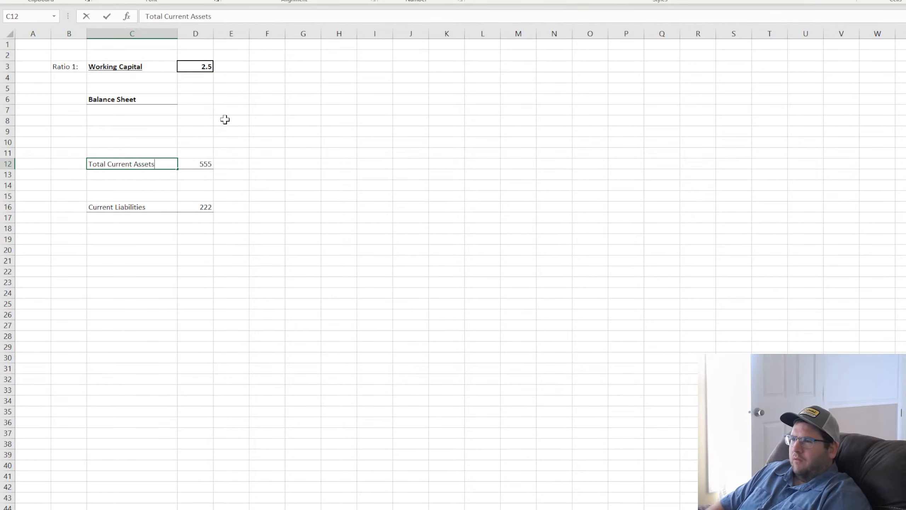
{"action": "key", "text": "Return"}
Enter the heading "Current Assets:" in cell C8, above the Total Current Assets line.
{"action": "key", "text": "Up"}
{"action": "key", "text": "Up"}
{"action": "key", "text": "Up"}
{"action": "key", "text": "Up"}
{"action": "key", "text": "Up"}
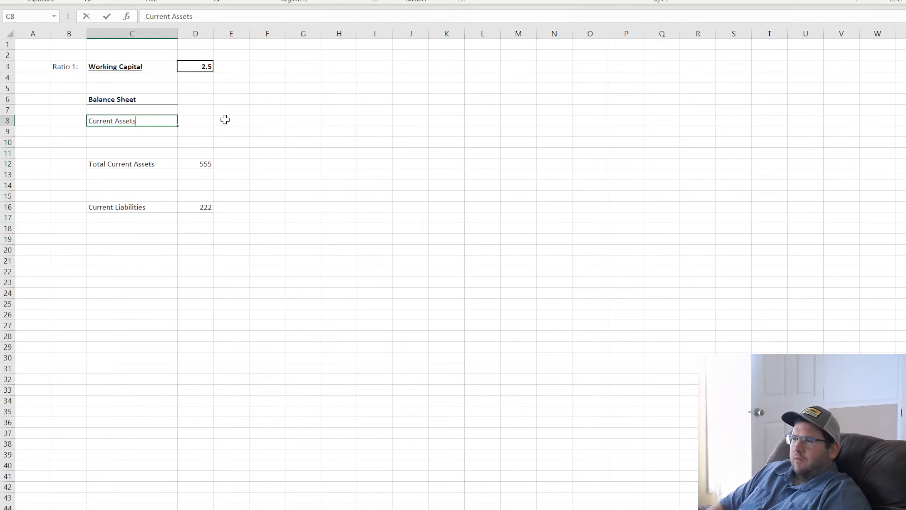
{"action": "type", "text": ":"}
{"action": "key", "text": "Return"}
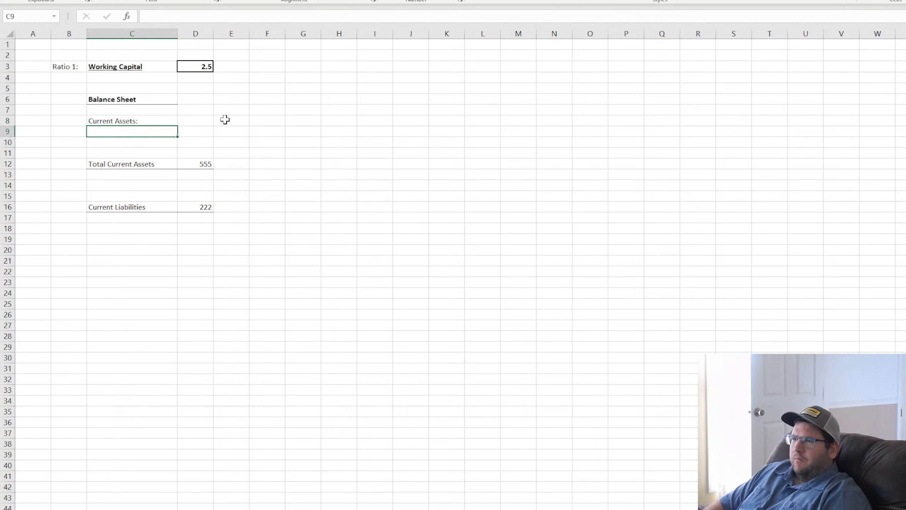
Merge C6:D6 for the balance sheet title and change its text to "Balance Sheet: Period ending 'x'".
{"action": "left_click_drag", "start_coordinate": [131, 100], "coordinate": [190, 99]}
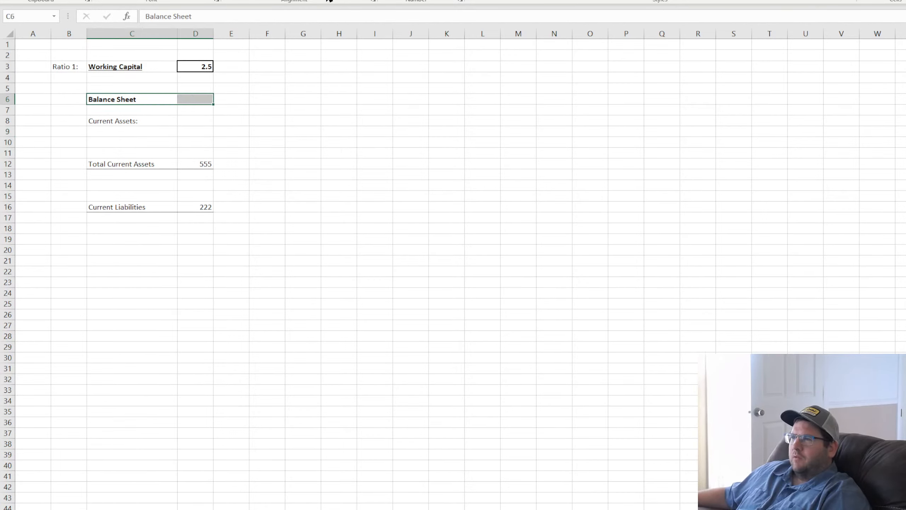
{"action": "left_click", "coordinate": [329, 1]}
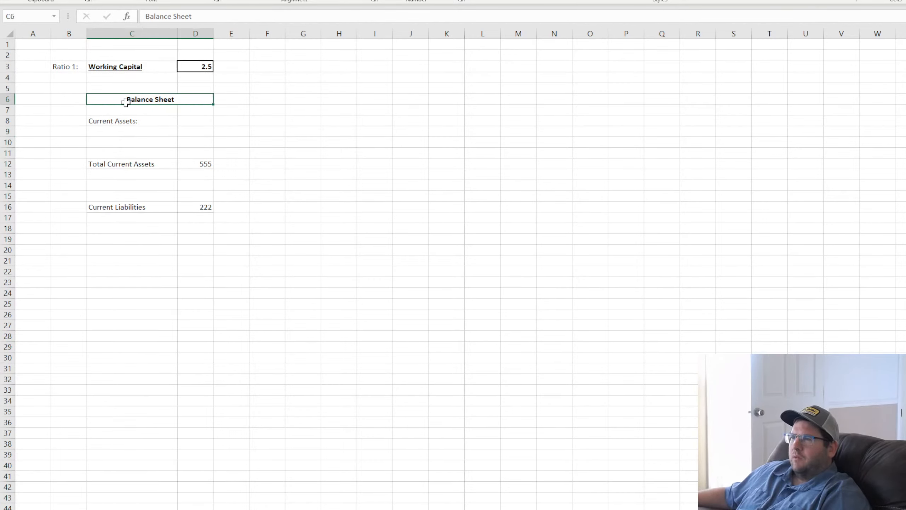
{"action": "double_click", "coordinate": [150, 98]}
{"action": "type", "text": ": Period ending 'x"}
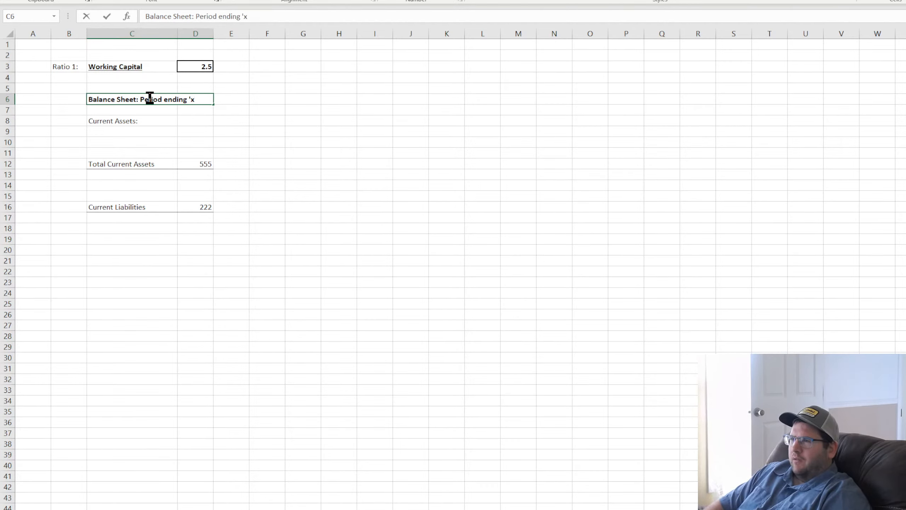
{"action": "type", "text": "'"}
{"action": "key", "text": "Return"}
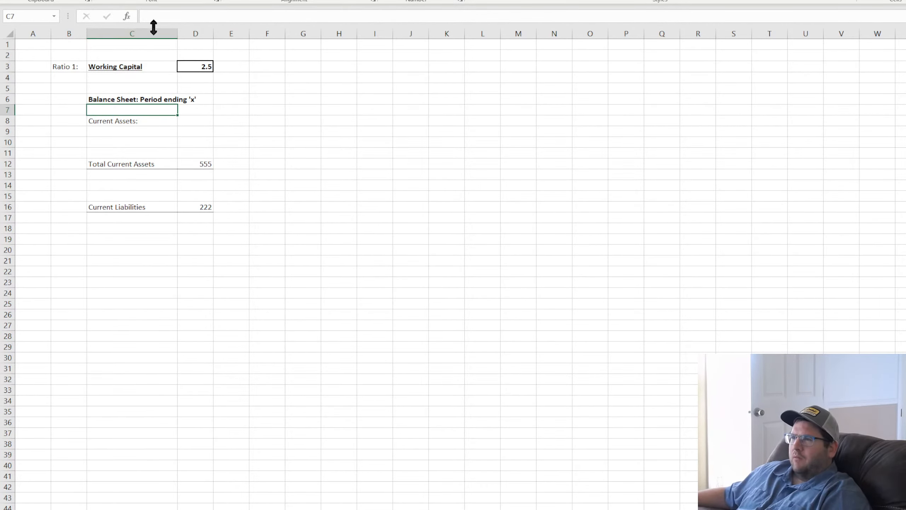
Hide the gridlines on the worksheet.
{"action": "key", "text": "alt+w"}
{"action": "key", "text": "v"}
{"action": "key", "text": "g"}
{"action": "left_click", "coordinate": [411, 197]}
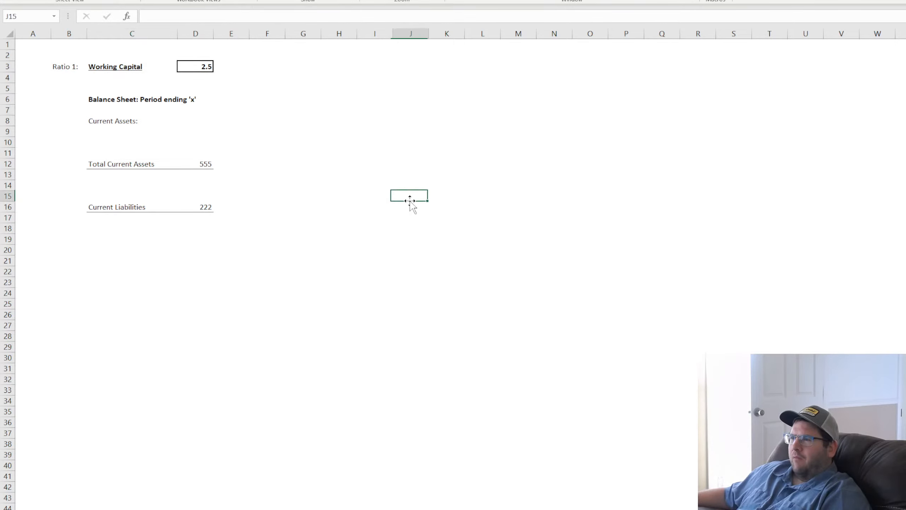
Enter the current asset line items "Cash in Bank" in C9 and "Short-term receivables" in C10.
{"action": "left_click", "coordinate": [107, 131]}
{"action": "type", "text": "Cash in Bank"}
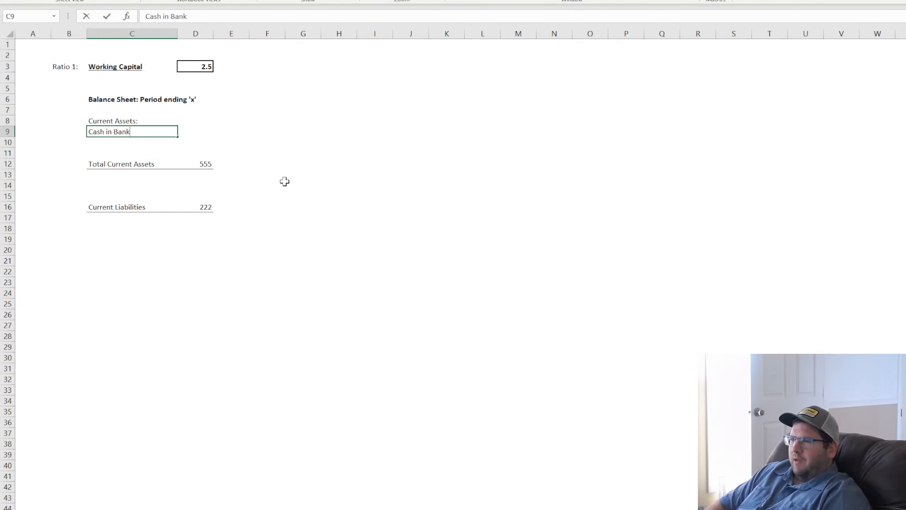
{"action": "key", "text": "Return"}
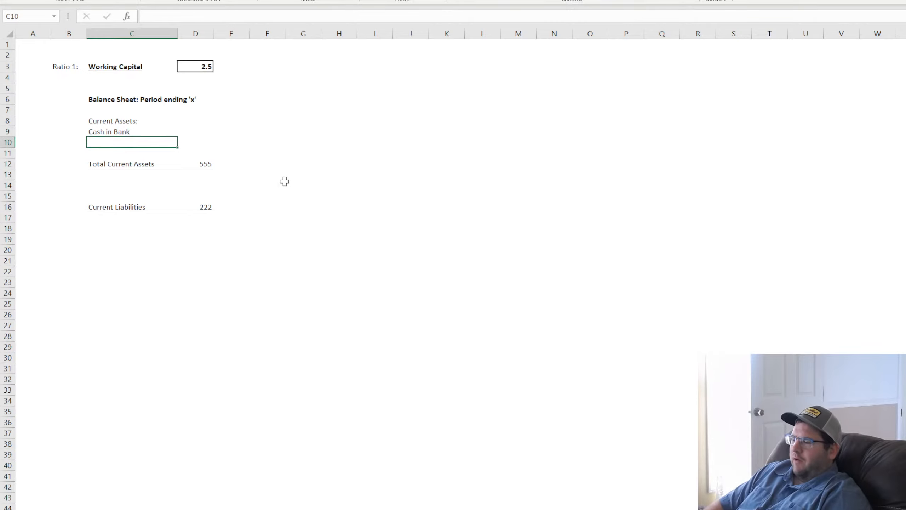
{"action": "type", "text": "Short-"}
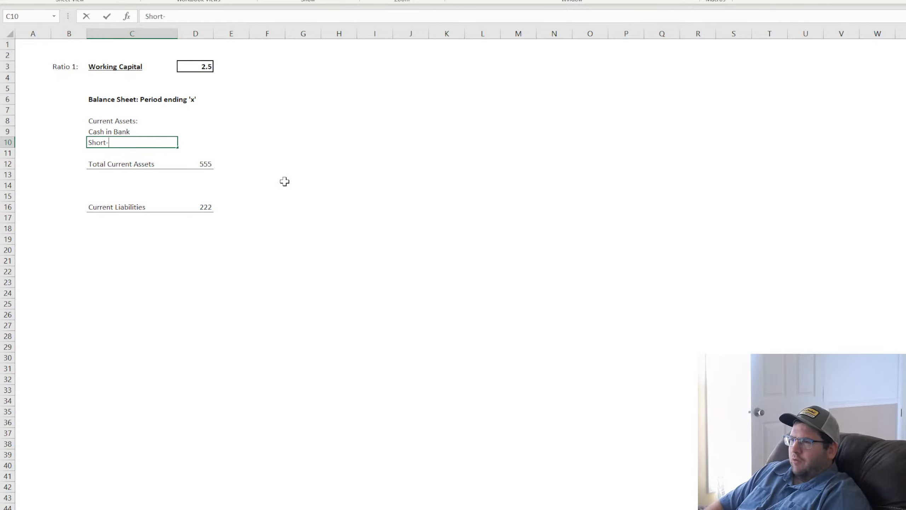
{"action": "type", "text": "term receivables"}
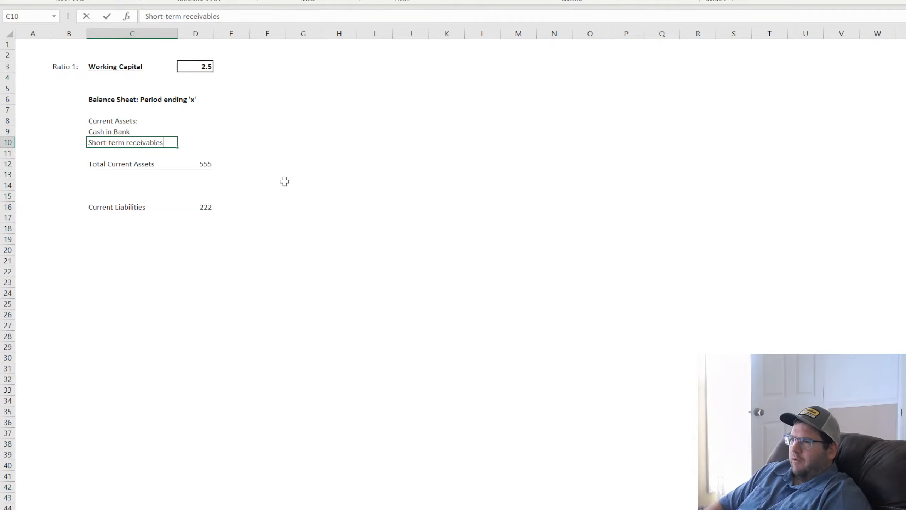
{"action": "key", "text": "Return"}
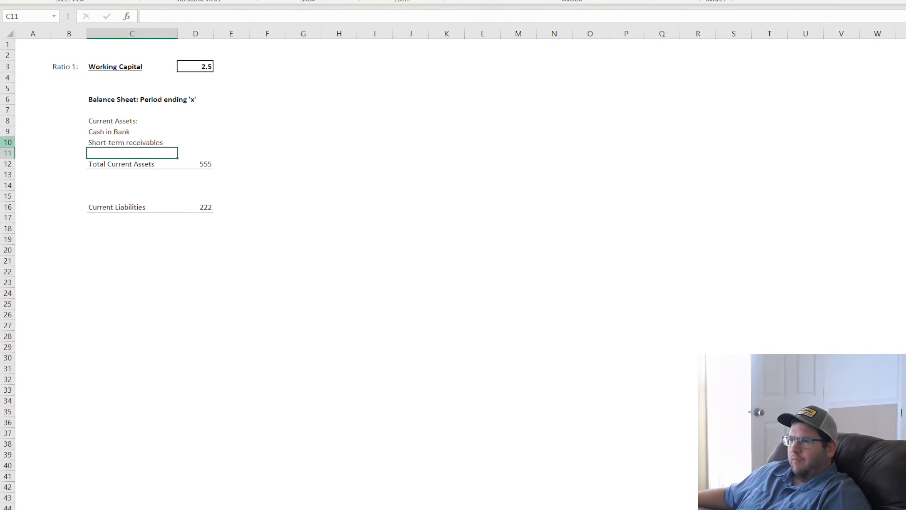
Insert two blank rows at row 11, between Short-term receivables and Total Current Assets.
{"action": "right_click", "coordinate": [3, 155]}
{"action": "left_click", "coordinate": [39, 251]}
{"action": "left_click", "coordinate": [411, 336]}
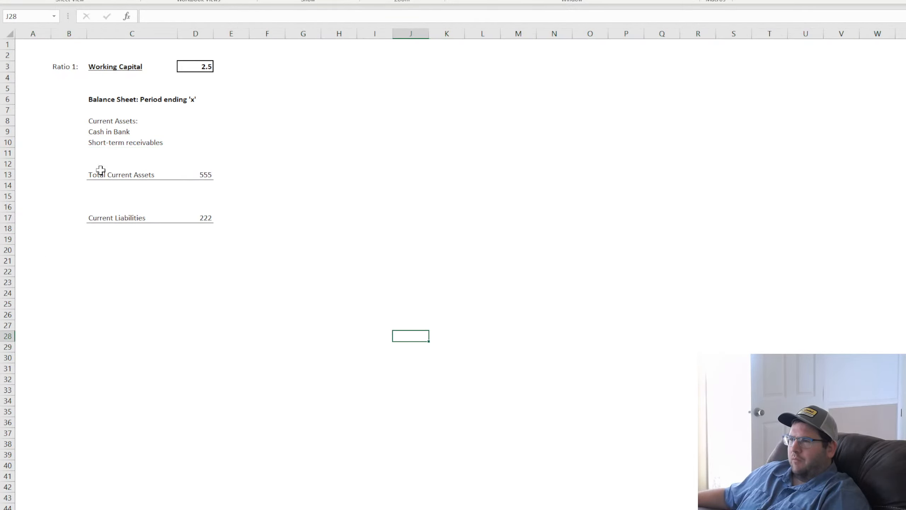
{"action": "right_click", "coordinate": [4, 154]}
{"action": "left_click", "coordinate": [39, 254]}
{"action": "left_click", "coordinate": [266, 291]}
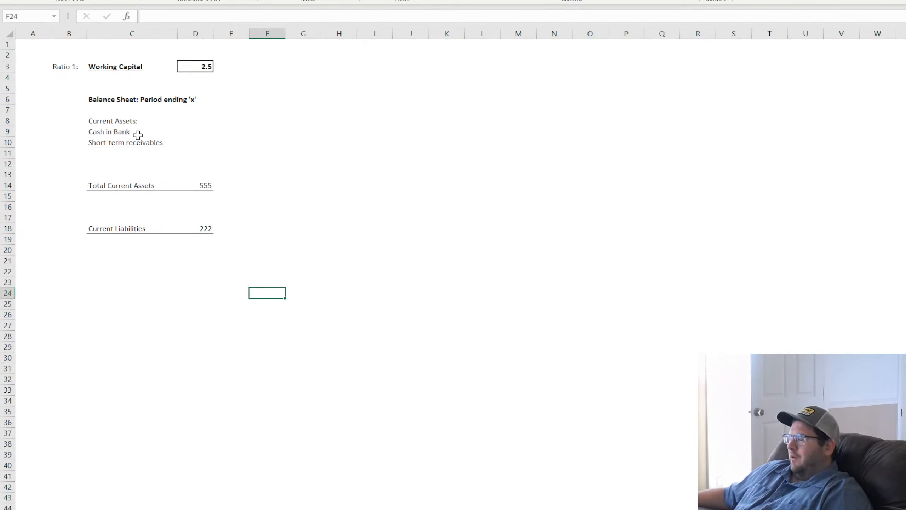
Apply all borders to the current asset amount cells D9:D13.
{"action": "left_click_drag", "start_coordinate": [113, 132], "coordinate": [202, 172]}
{"action": "left_click", "coordinate": [314, 195]}
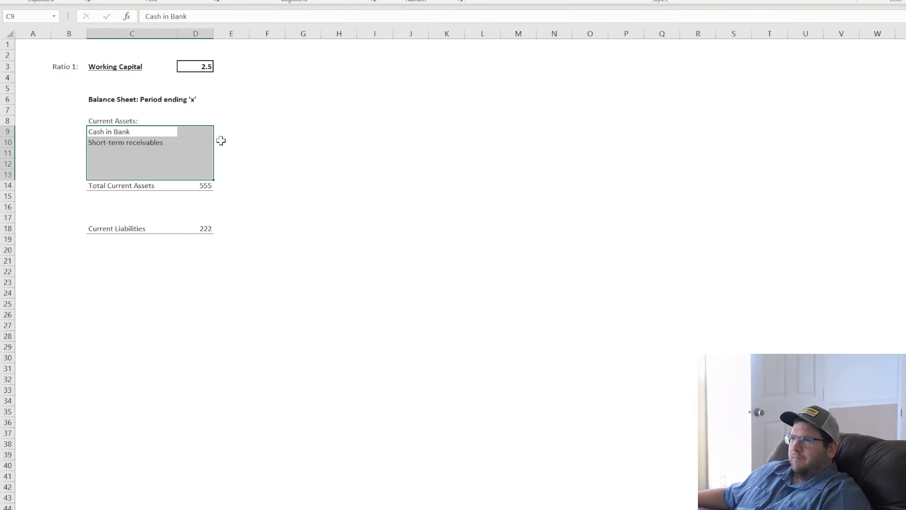
{"action": "left_click_drag", "start_coordinate": [197, 130], "coordinate": [201, 176]}
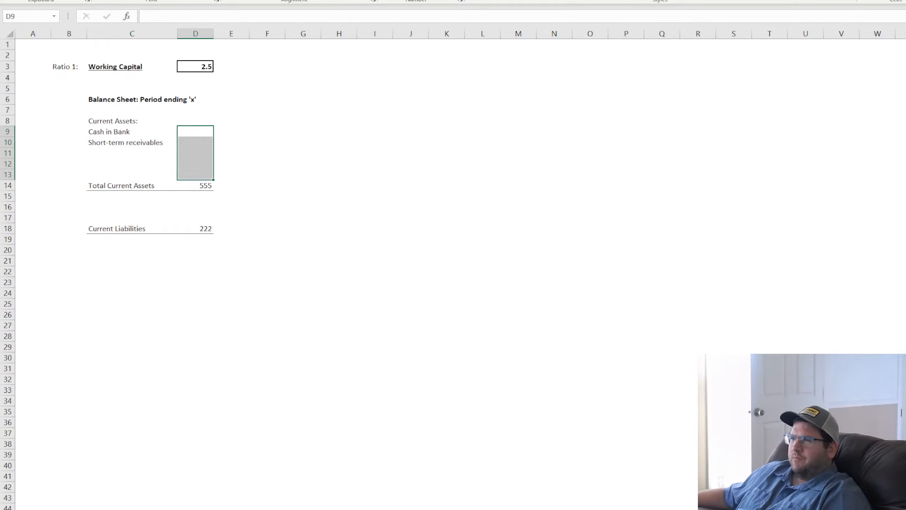
{"action": "left_click", "coordinate": [186, 78]}
{"action": "left_click", "coordinate": [336, 163]}
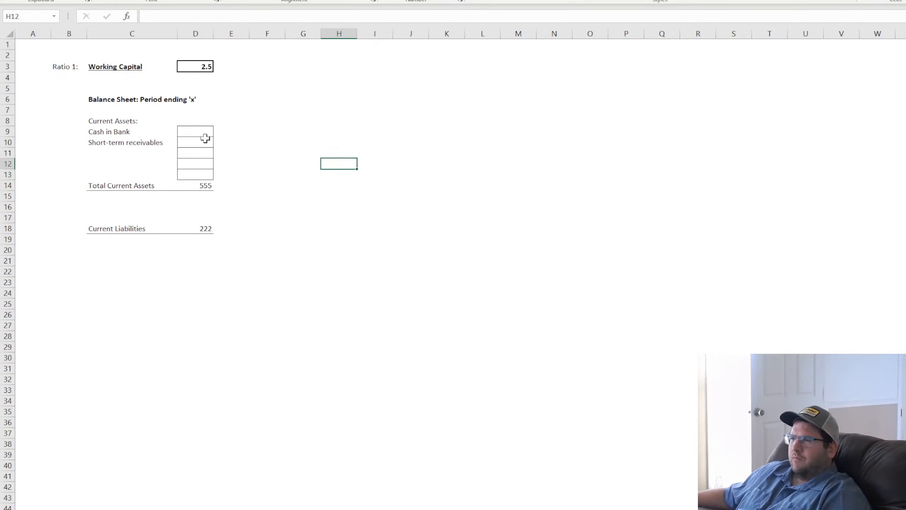
Restyle the borders of the amount cells D9:D13 with a light grey line.
{"action": "left_click_drag", "start_coordinate": [200, 132], "coordinate": [195, 175]}
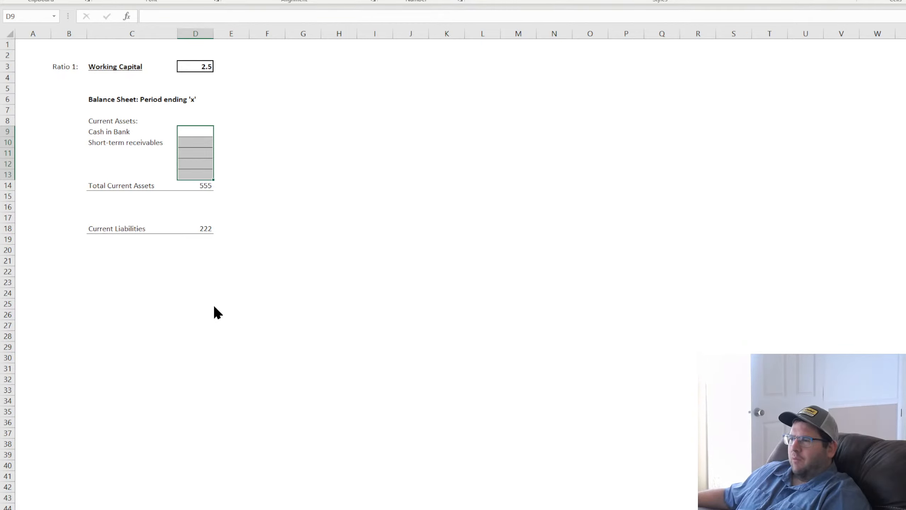
{"action": "left_click", "coordinate": [310, 334]}
{"action": "left_click", "coordinate": [152, 1]}
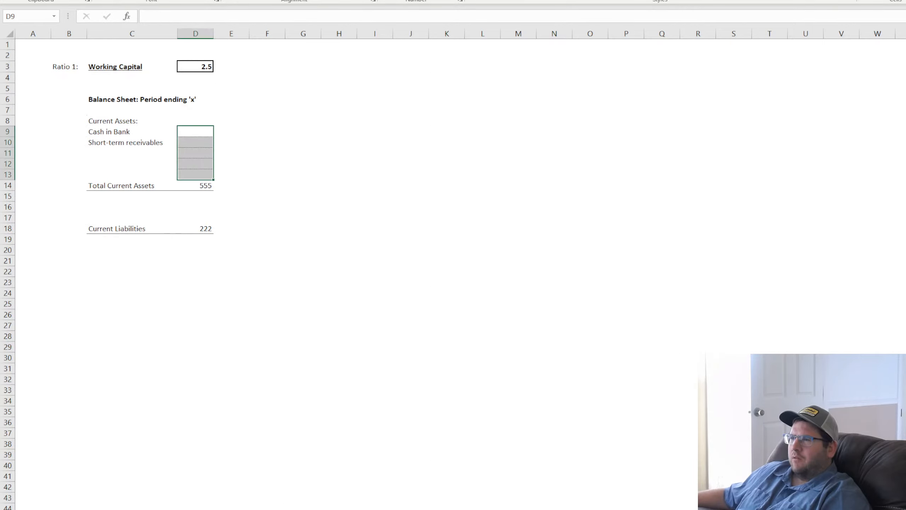
{"action": "left_click", "coordinate": [386, 195]}
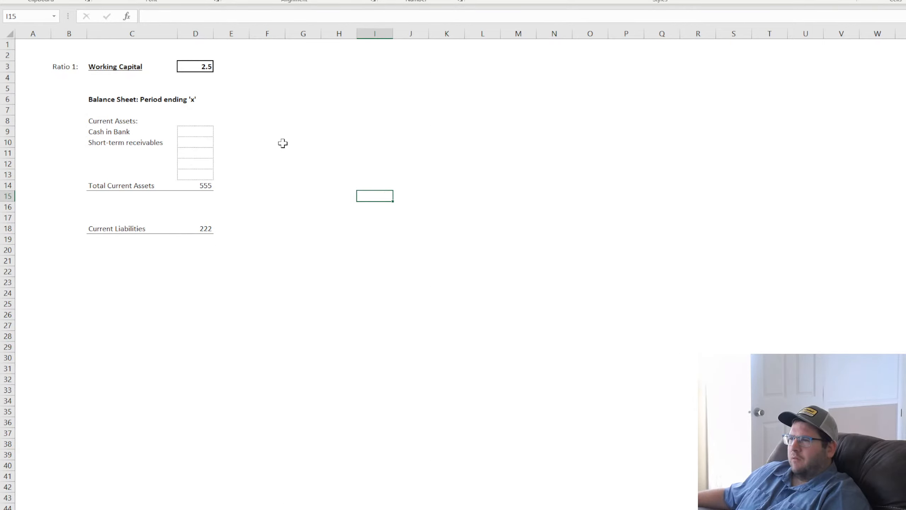
Enter "Inventory" as the next current asset line item in C11.
{"action": "left_click", "coordinate": [115, 152]}
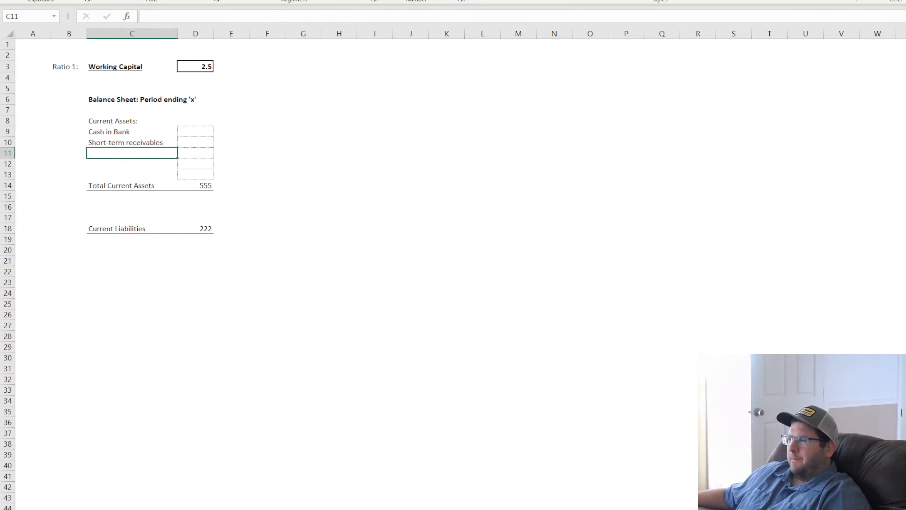
{"action": "left_click", "coordinate": [570, 385]}
{"action": "left_click", "coordinate": [134, 154]}
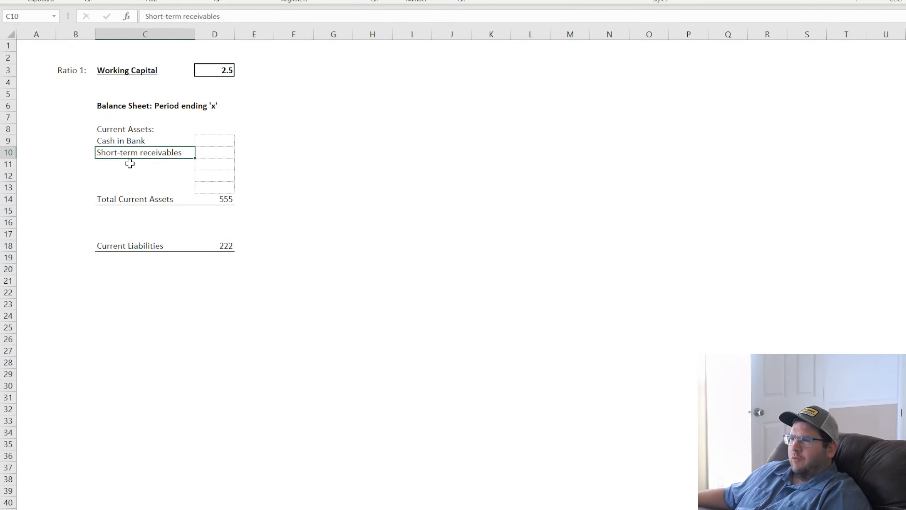
{"action": "left_click", "coordinate": [130, 163]}
{"action": "type", "text": "Inv"}
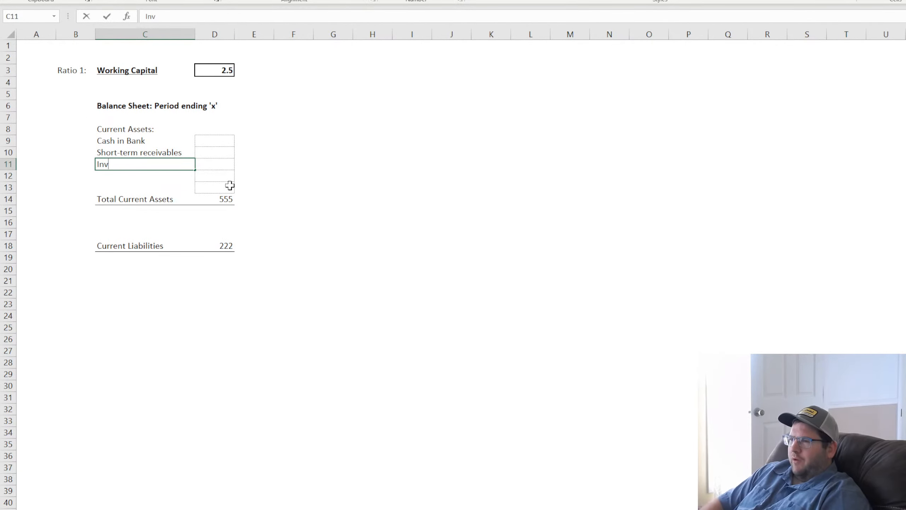
{"action": "type", "text": "entory"}
{"action": "key", "text": "Return"}
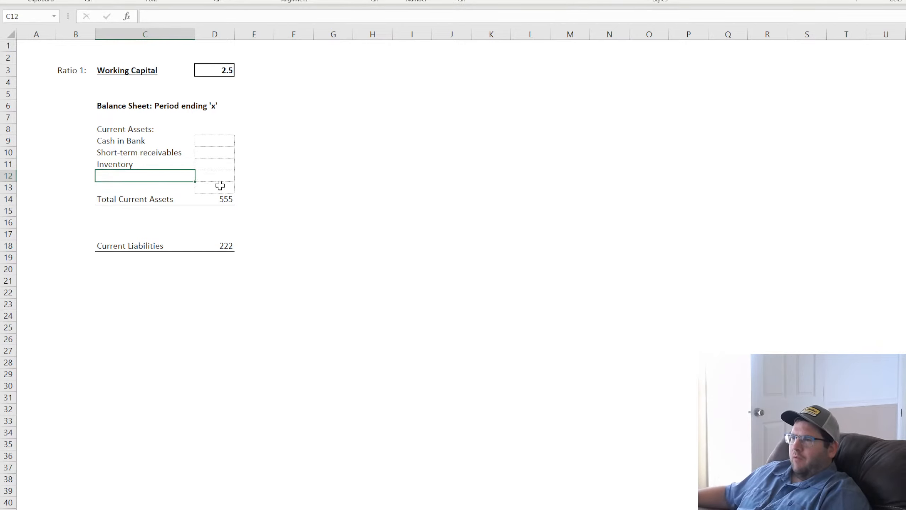
Underline the "Current Assets:" heading in C8.
{"action": "left_click", "coordinate": [137, 129]}
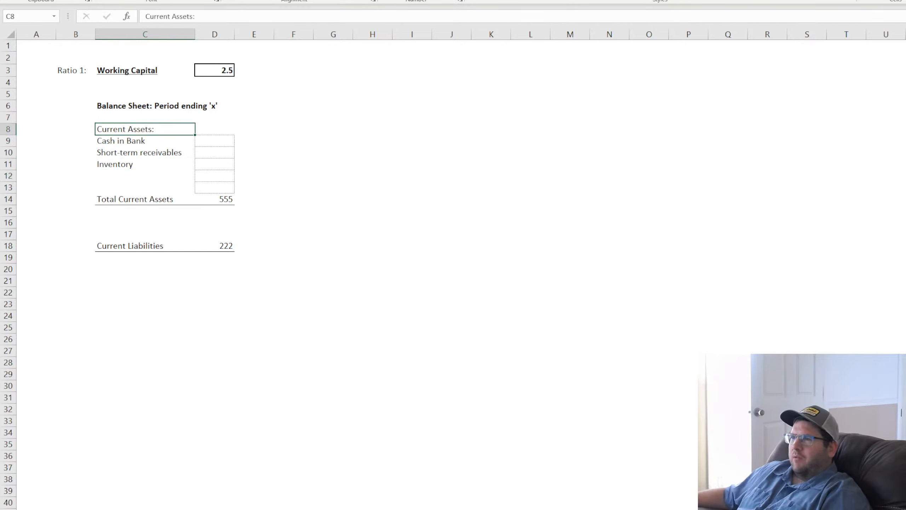
{"action": "key", "text": "ctrl+u"}
{"action": "left_click", "coordinate": [446, 210]}
Format the Cash in Bank amount cell D9 as an input cell with a light yellow fill and blue font.
{"action": "left_click", "coordinate": [214, 142]}
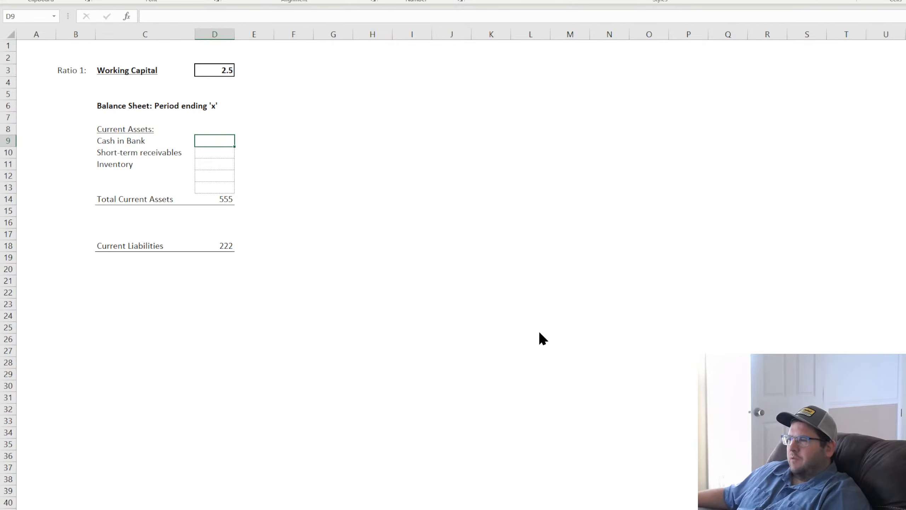
{"action": "left_click", "coordinate": [626, 282]}
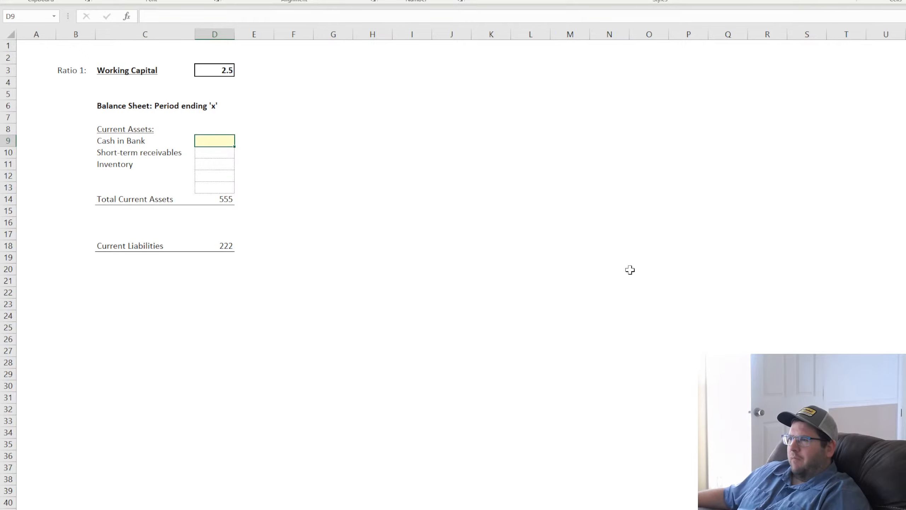
{"action": "left_click", "coordinate": [300, 165]}
{"action": "left_click", "coordinate": [220, 144]}
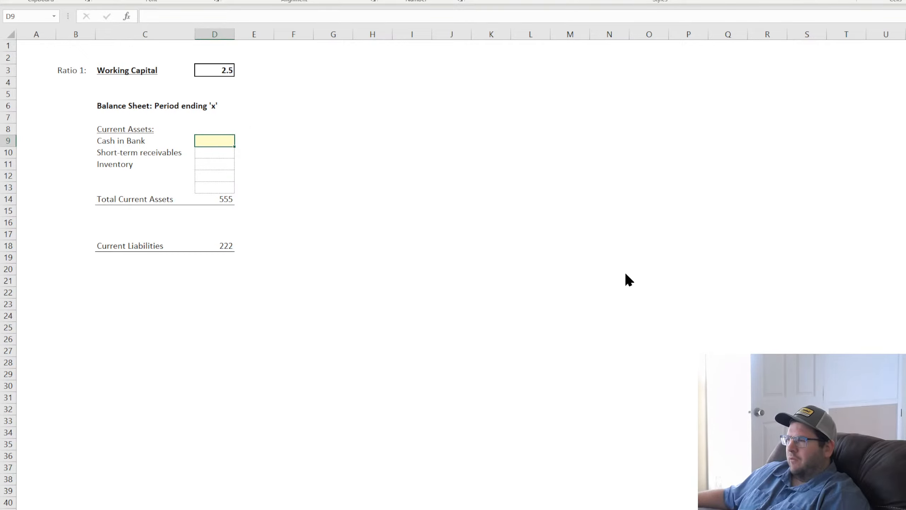
Format I5:K5 like the D9 input cell with the note "cells in this shade are editable", and widen column K slightly.
{"action": "left_click_drag", "start_coordinate": [400, 94], "coordinate": [492, 94]}
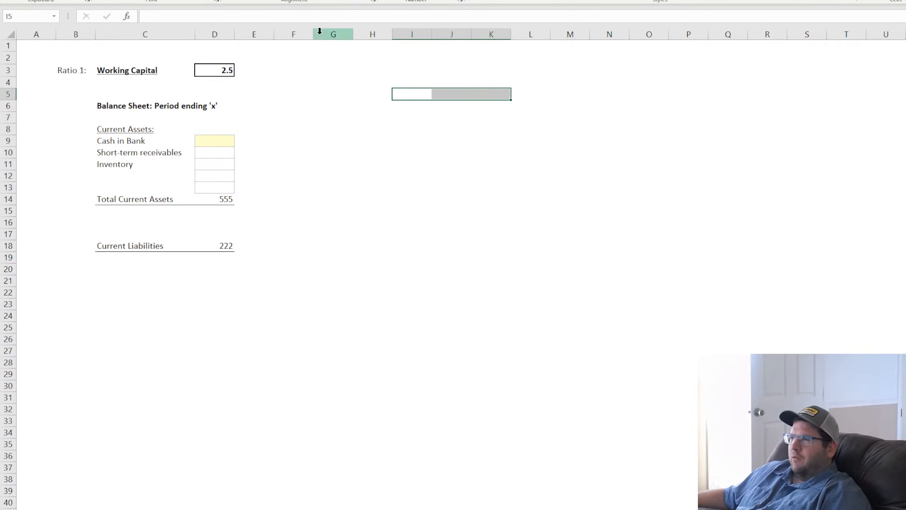
{"action": "left_click", "coordinate": [420, 92]}
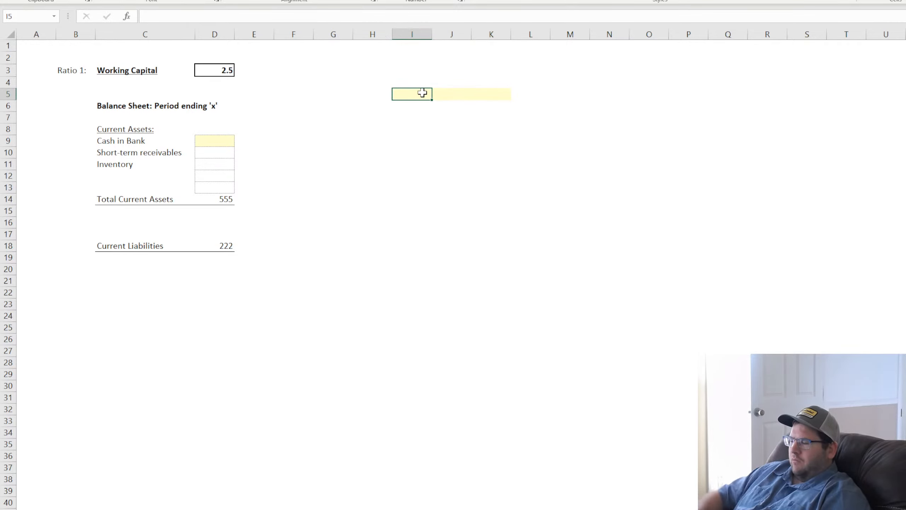
{"action": "type", "text": "cells in this shade"}
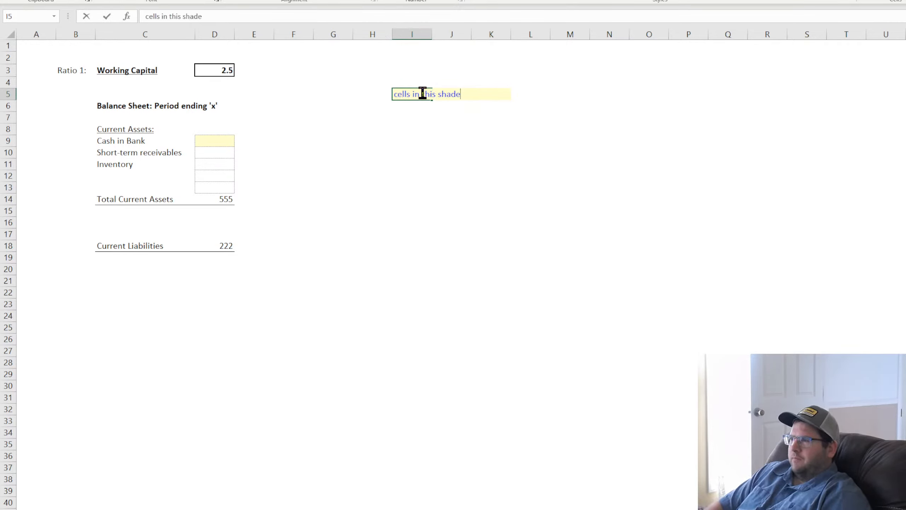
{"action": "type", "text": " are editable"}
{"action": "key", "text": "Return"}
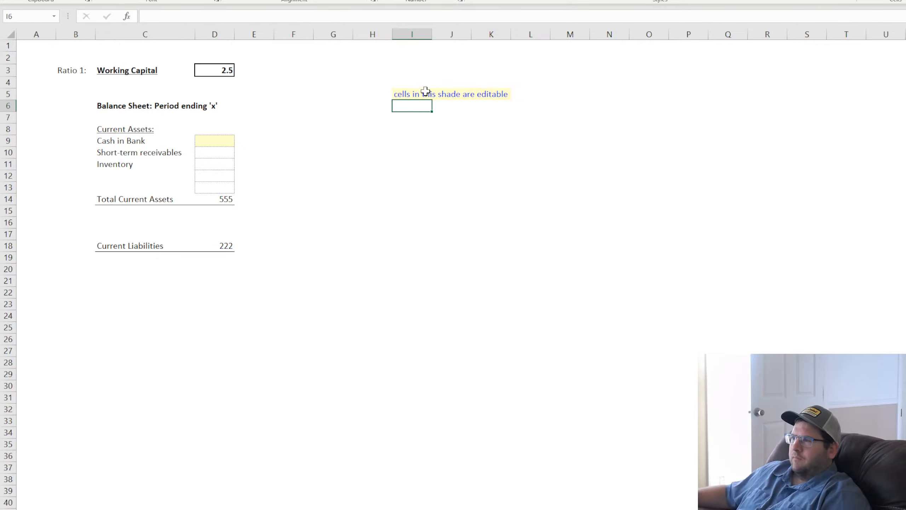
{"action": "left_click_drag", "start_coordinate": [511, 35], "coordinate": [529, 35]}
Enter 25000 as the Cash in Bank amount in D9.
{"action": "left_click", "coordinate": [214, 139]}
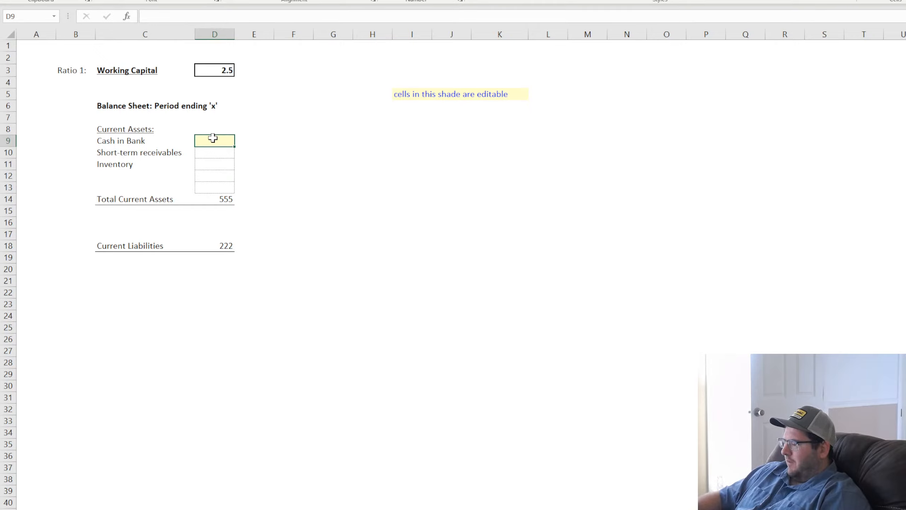
{"action": "type", "text": "250"}
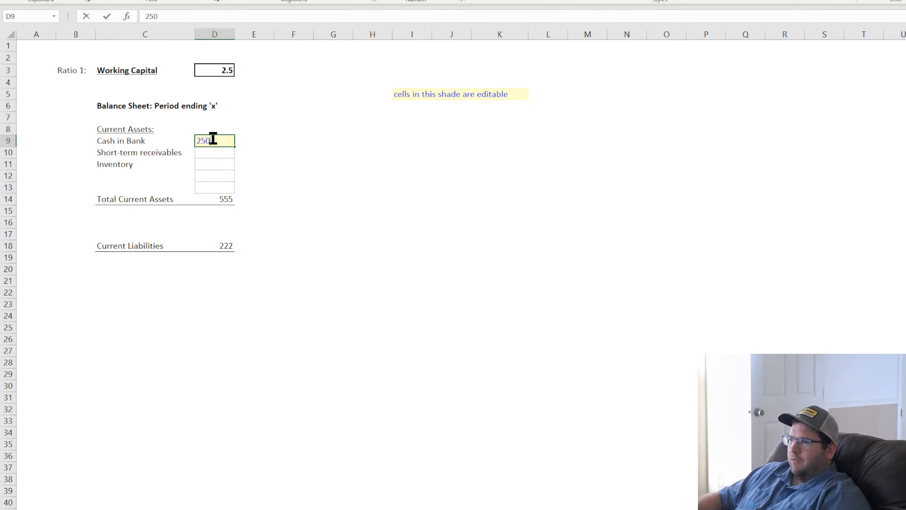
{"action": "type", "text": "00"}
{"action": "key", "text": "Return"}
Format the balance sheet amounts in D9:D18 as dollar currency with no decimals.
{"action": "left_click_drag", "start_coordinate": [222, 140], "coordinate": [219, 247]}
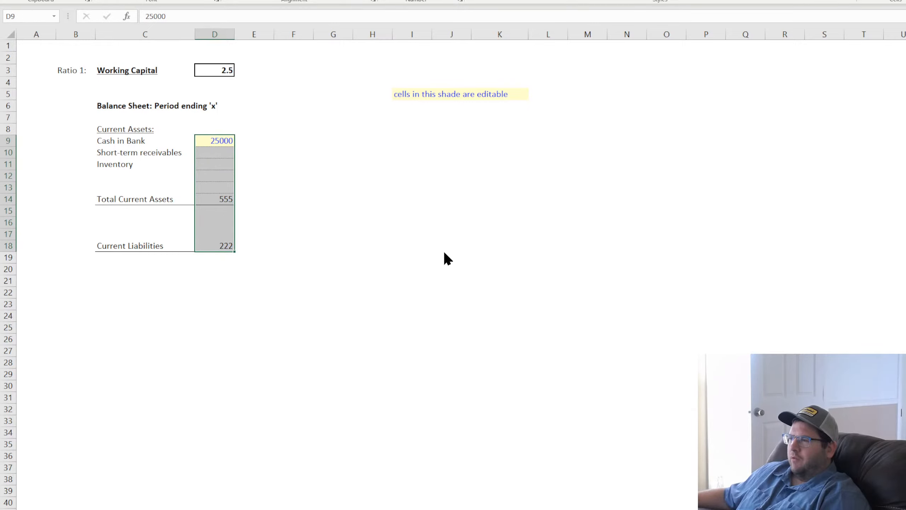
{"action": "left_click", "coordinate": [632, 471]}
{"action": "left_click", "coordinate": [413, 339]}
Fill the Cash in Bank input cell D9 down to D11 and set Short-term receivables to 10,000.
{"action": "left_click", "coordinate": [218, 141]}
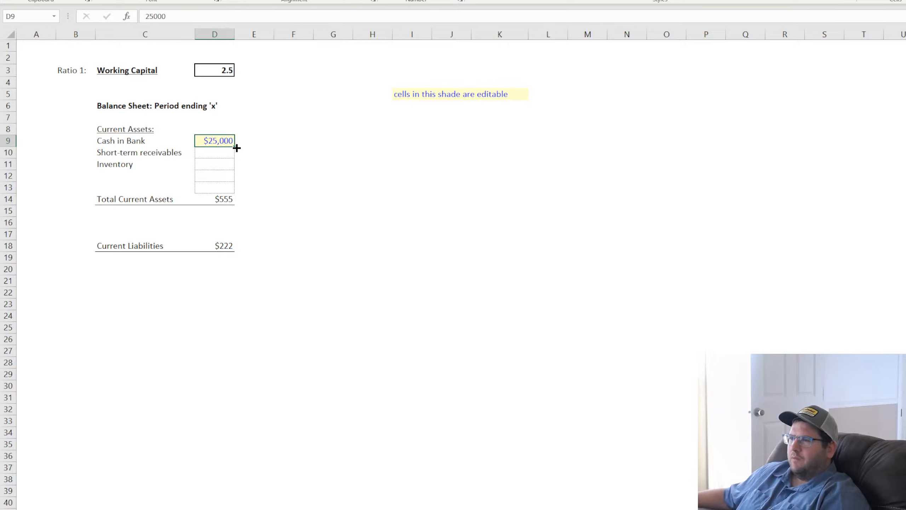
{"action": "left_click_drag", "start_coordinate": [236, 150], "coordinate": [229, 165]}
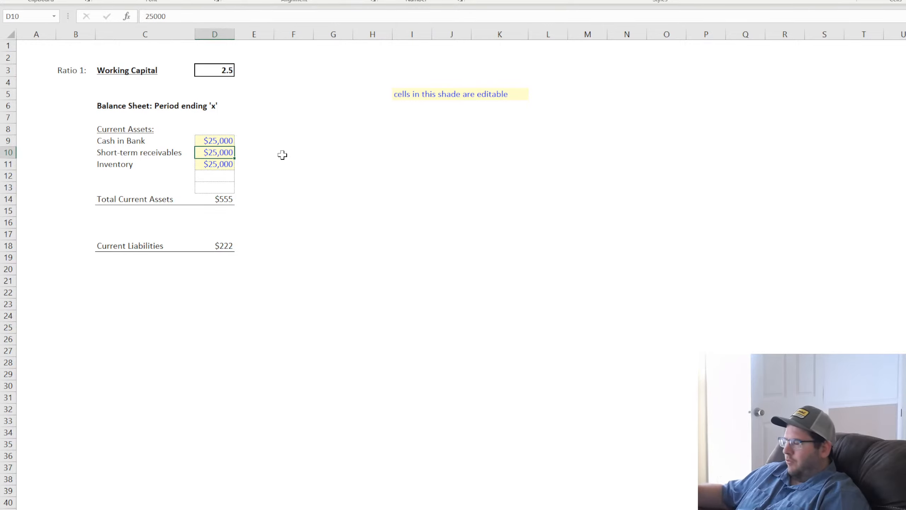
{"action": "type", "text": "10,000"}
{"action": "key", "text": "Return"}
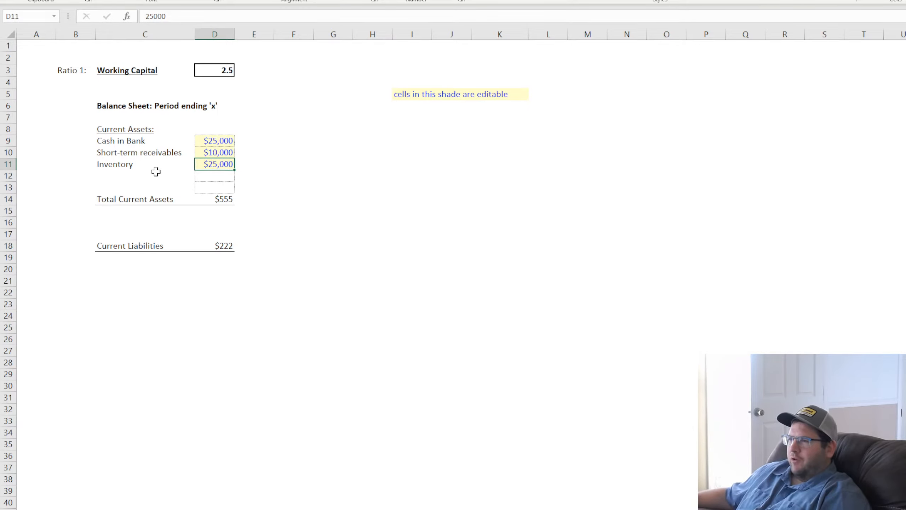
Add a colon to the end of the Inventory, Short-term receivables and Cash in Bank labels.
{"action": "left_click", "coordinate": [153, 184]}
{"action": "double_click", "coordinate": [153, 163]}
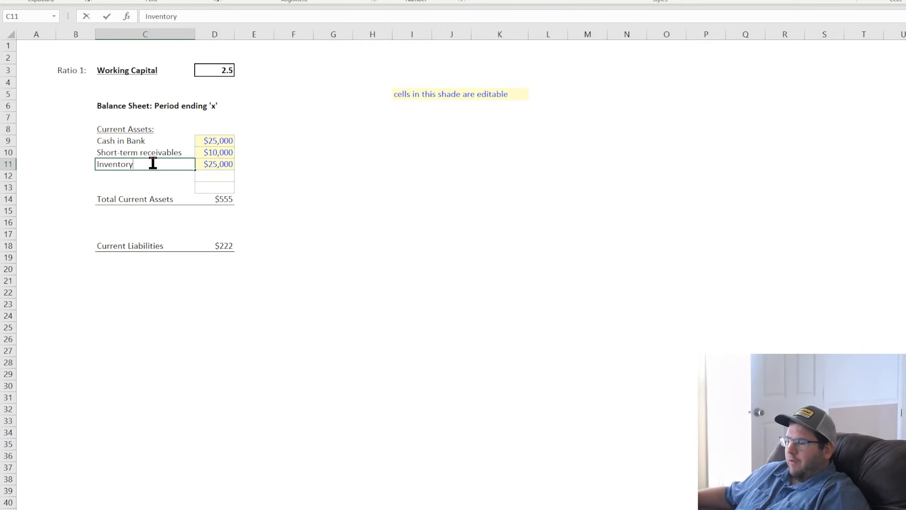
{"action": "type", "text": ":"}
{"action": "key", "text": "Return"}
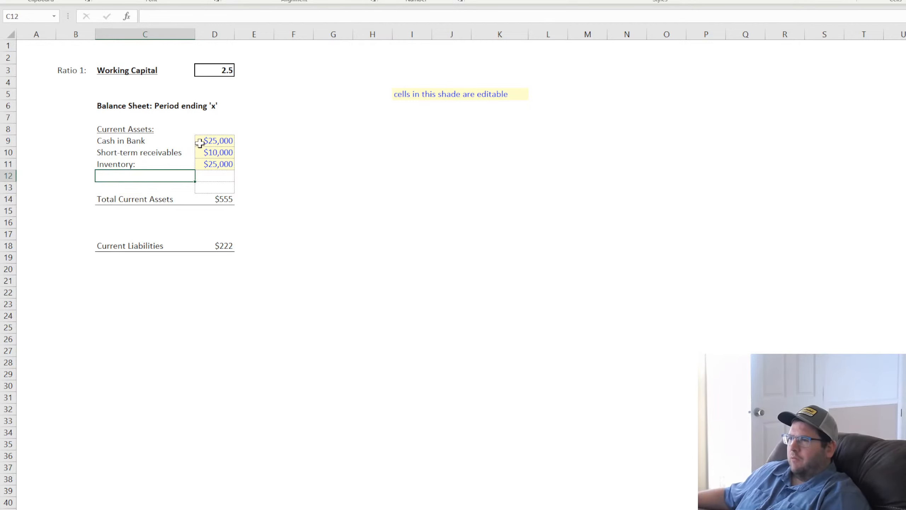
{"action": "double_click", "coordinate": [185, 153]}
{"action": "type", "text": ":"}
{"action": "key", "text": "Return"}
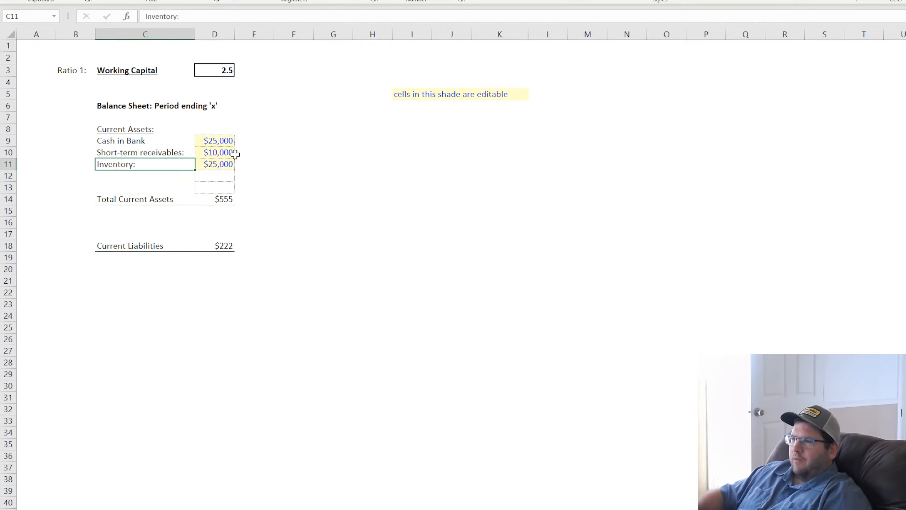
{"action": "double_click", "coordinate": [169, 141]}
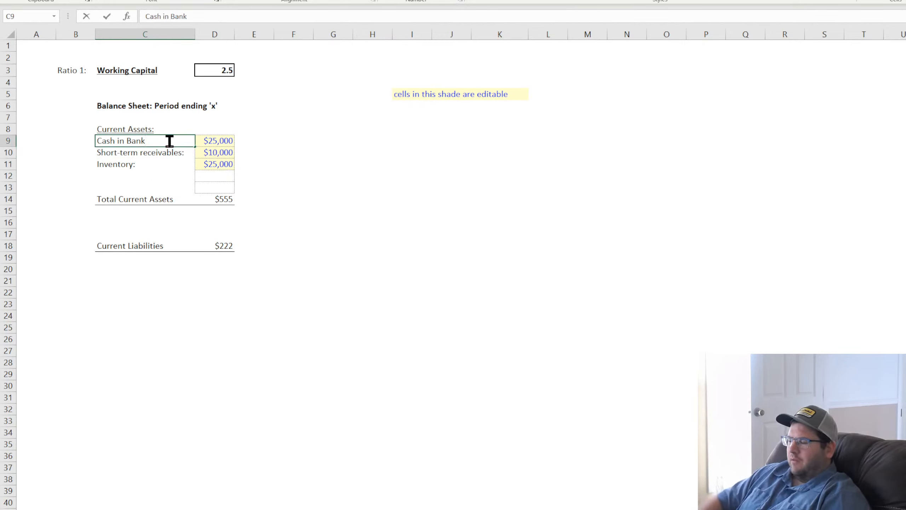
{"action": "type", "text": ":"}
{"action": "key", "text": "Return"}
{"action": "left_click", "coordinate": [221, 162]}
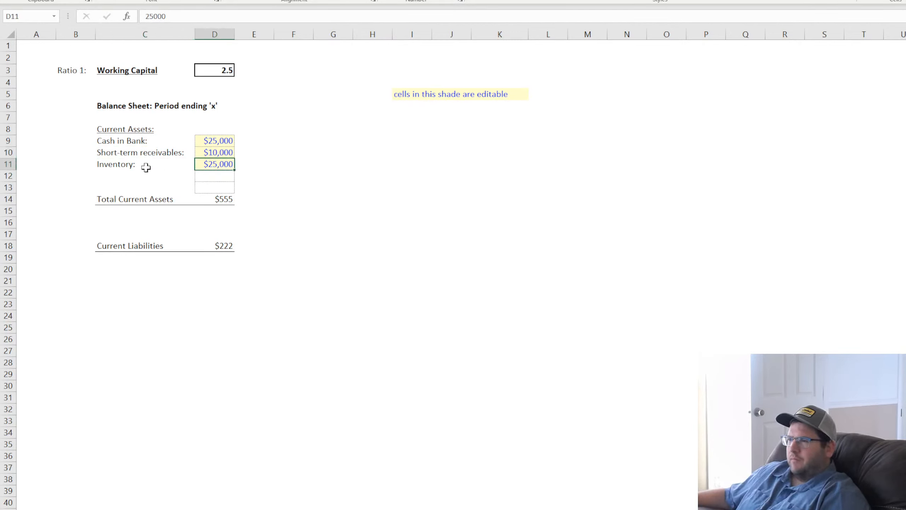
{"action": "double_click", "coordinate": [134, 164]}
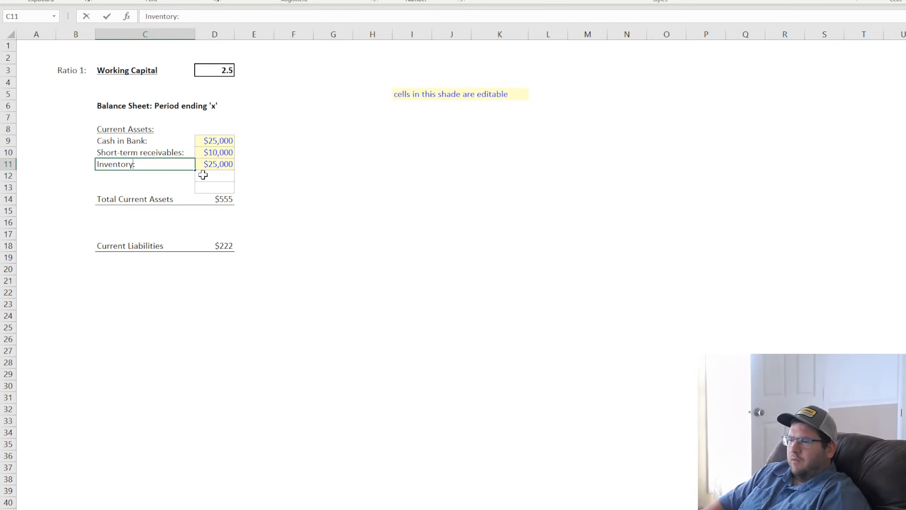
{"action": "key", "text": "Return"}
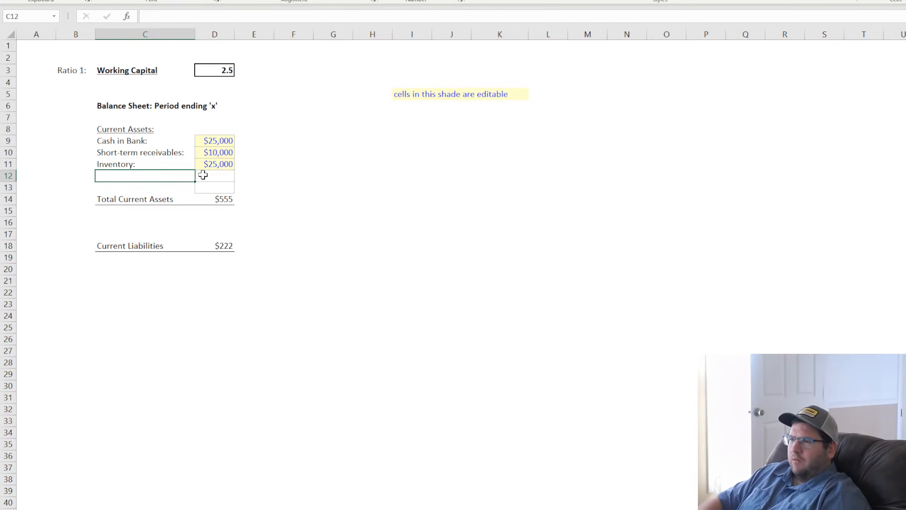
Extend the input cells to D12, label row 12 "Other Current Assets:" and enter 2000 as its amount.
{"action": "left_click_drag", "start_coordinate": [174, 163], "coordinate": [235, 181]}
{"action": "left_click", "coordinate": [172, 178]}
{"action": "type", "text": "Other Current A"}
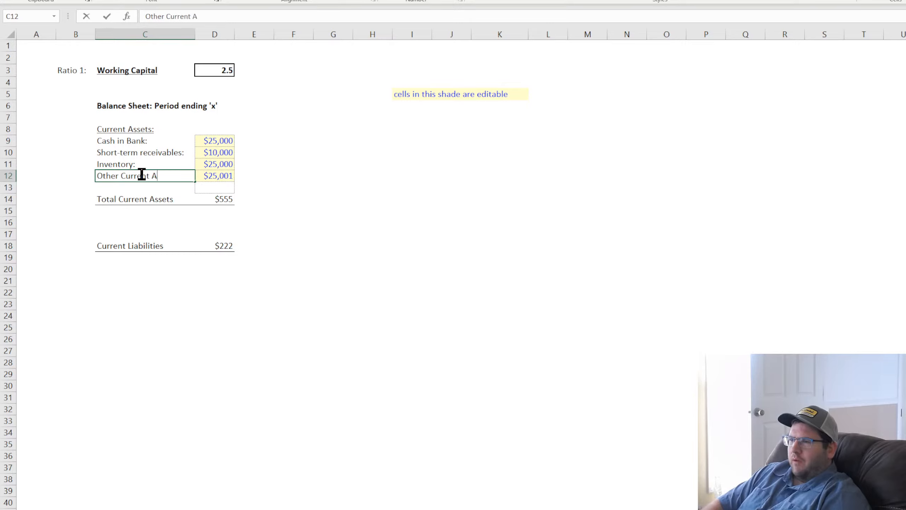
{"action": "type", "text": "Ssets:"}
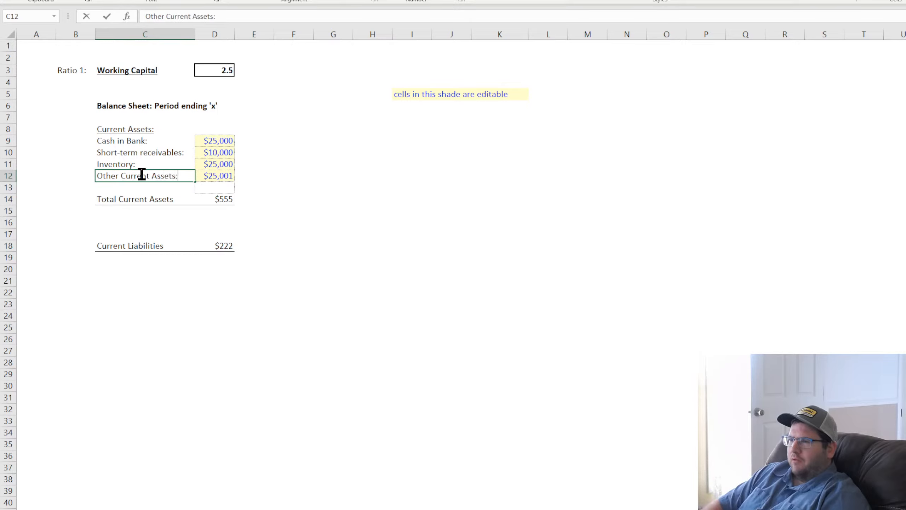
{"action": "key", "text": "Return"}
{"action": "left_click", "coordinate": [223, 177]}
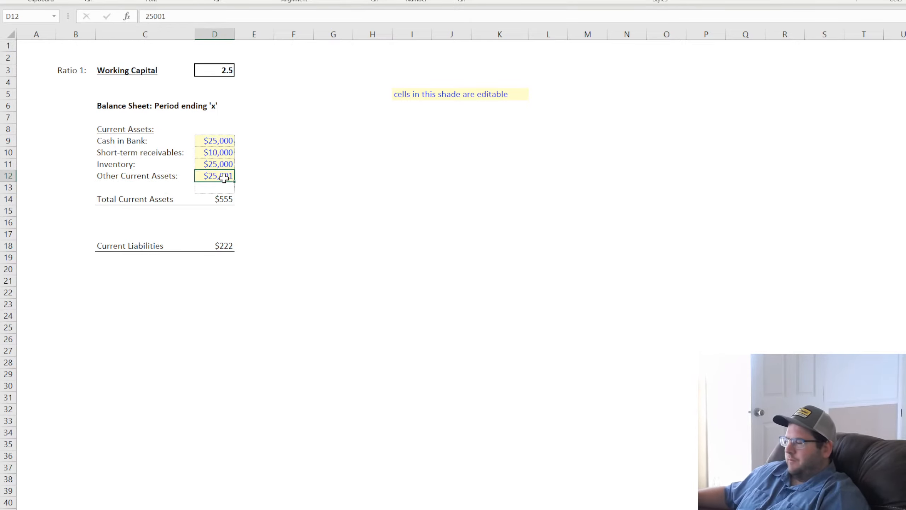
{"action": "type", "text": "2000"}
{"action": "key", "text": "Return"}
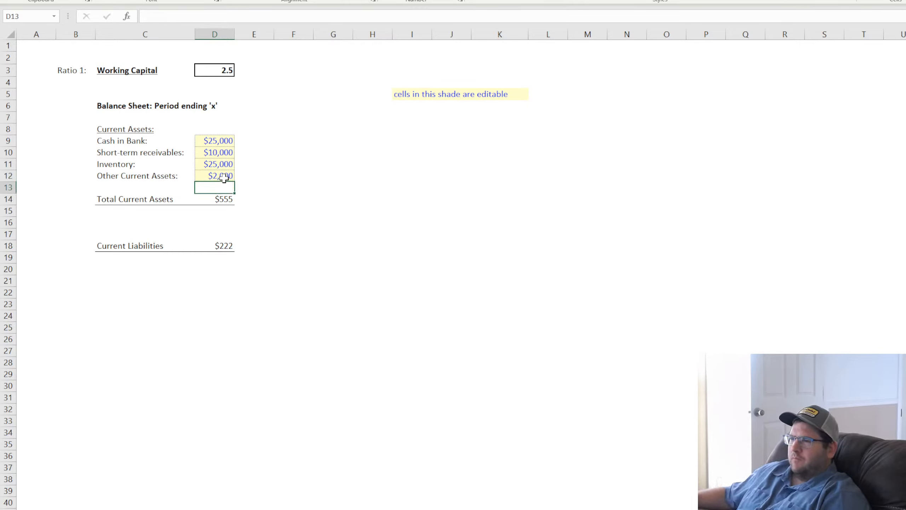
Sum the current asset amounts D9:D13 in D14 and bold the Total Current Assets row.
{"action": "left_click", "coordinate": [228, 199]}
{"action": "key", "text": "alt+equal"}
{"action": "key", "text": "Return"}
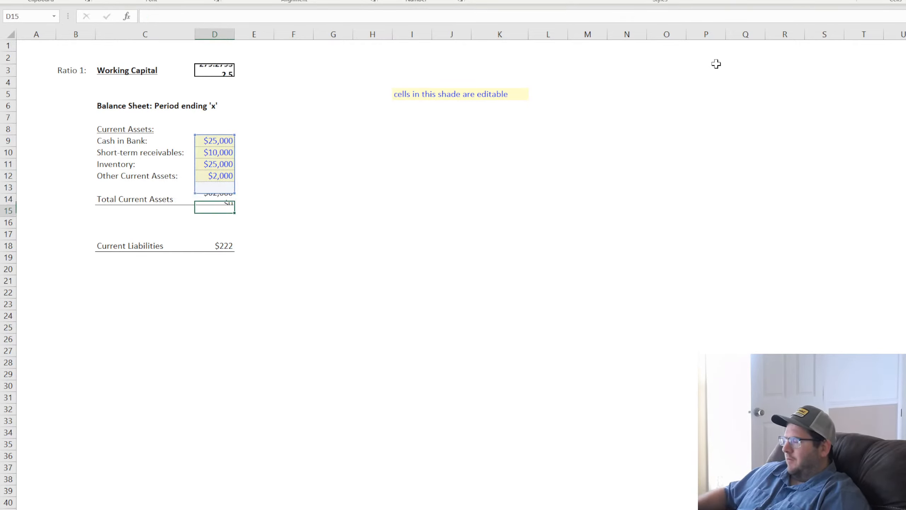
{"action": "left_click_drag", "start_coordinate": [148, 199], "coordinate": [228, 198]}
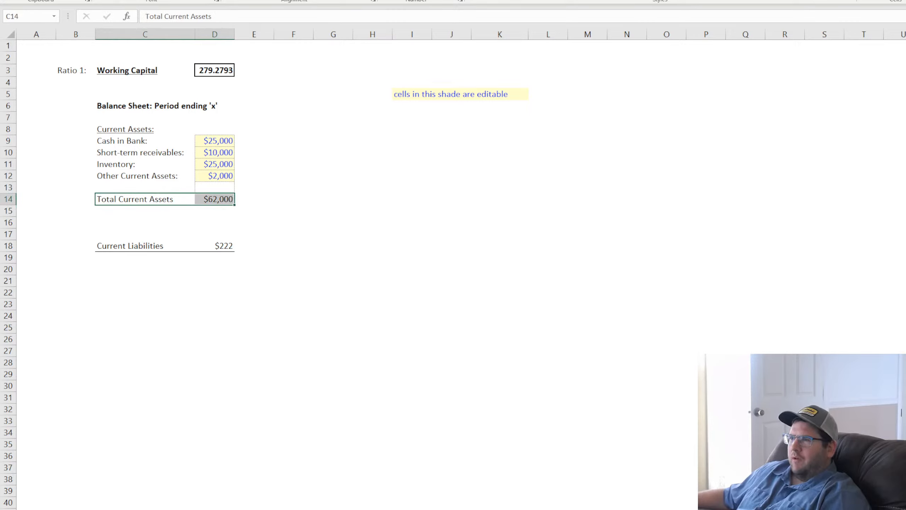
{"action": "key", "text": "ctrl+b"}
{"action": "left_click", "coordinate": [395, 221]}
Clear the leftover cell borders from the blank row 13 above Total Current Assets.
{"action": "left_click", "coordinate": [167, 188]}
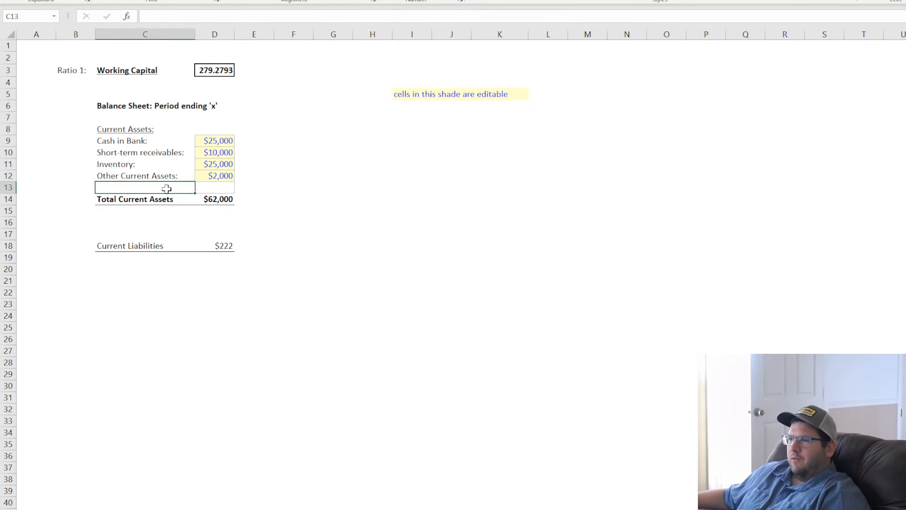
{"action": "left_click", "coordinate": [494, 235]}
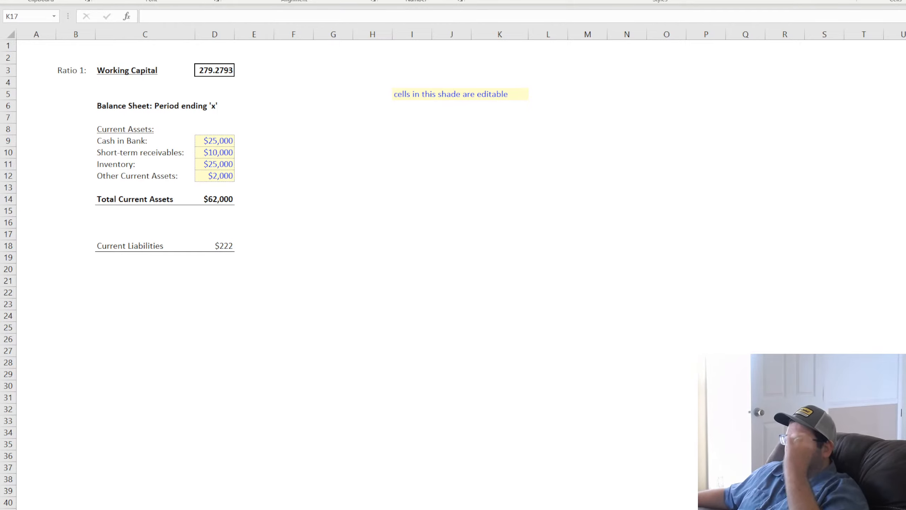
{"action": "left_click", "coordinate": [372, 361]}
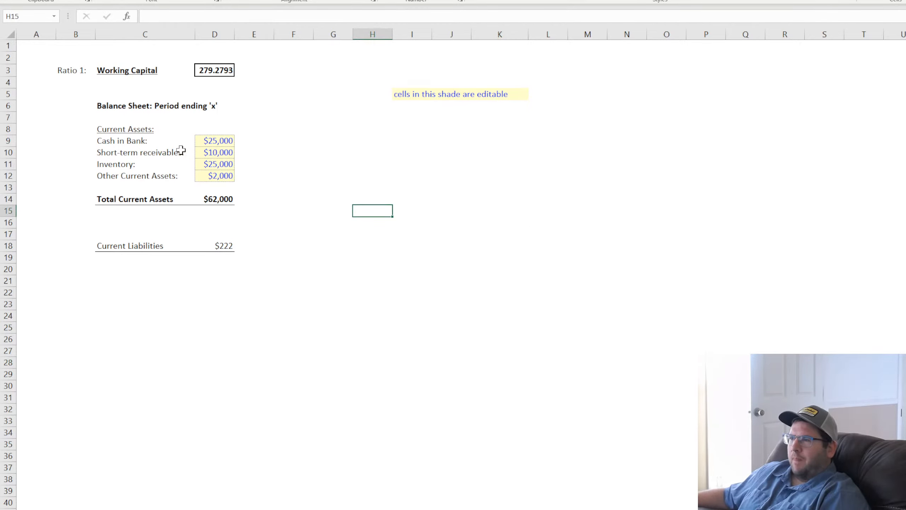
Move the Current Liabilities line from row 18 down to row 23 to make room for line items.
{"action": "left_click_drag", "start_coordinate": [146, 141], "coordinate": [213, 176]}
{"action": "key", "text": "ctrl+c"}
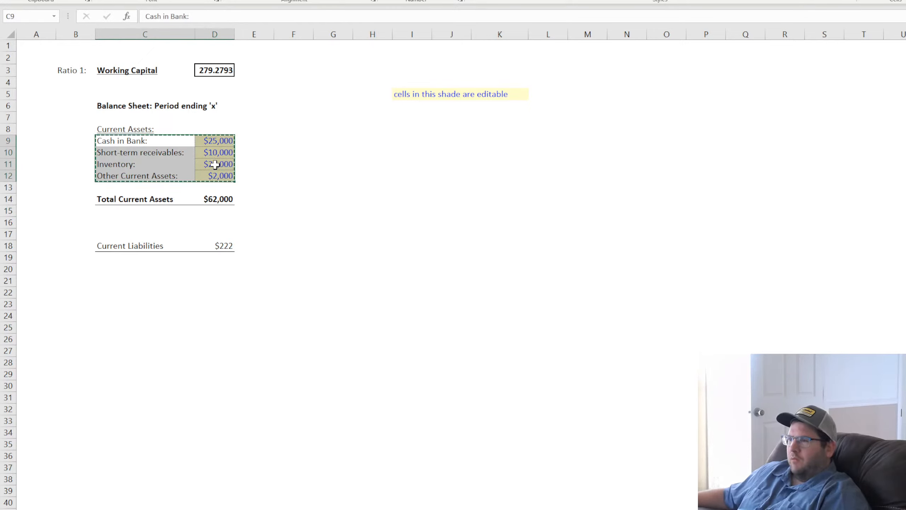
{"action": "left_click_drag", "start_coordinate": [136, 246], "coordinate": [219, 307]}
{"action": "left_click", "coordinate": [118, 222]}
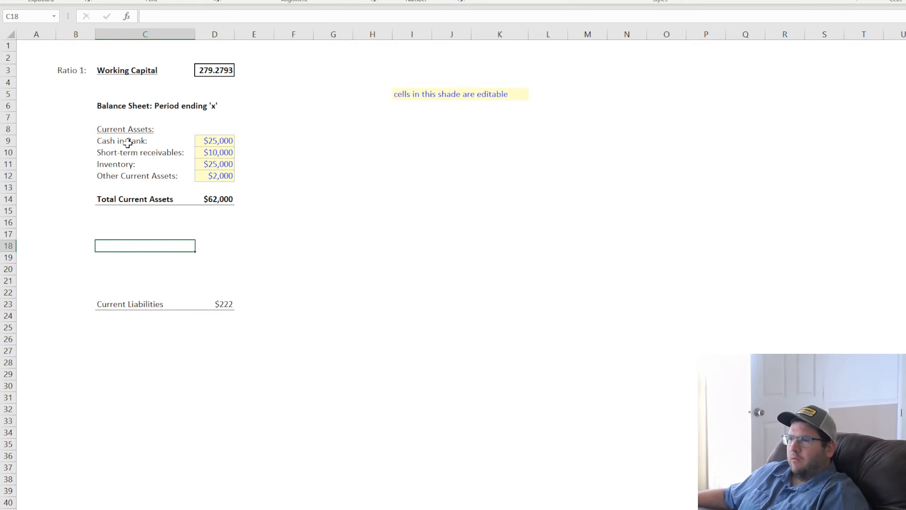
Copy the current asset line items and amounts in C9:D12 to C18:D21.
{"action": "left_click_drag", "start_coordinate": [129, 142], "coordinate": [204, 176]}
{"action": "key", "text": "ctrl+c"}
{"action": "left_click", "coordinate": [128, 240]}
{"action": "key", "text": "ctrl+v"}
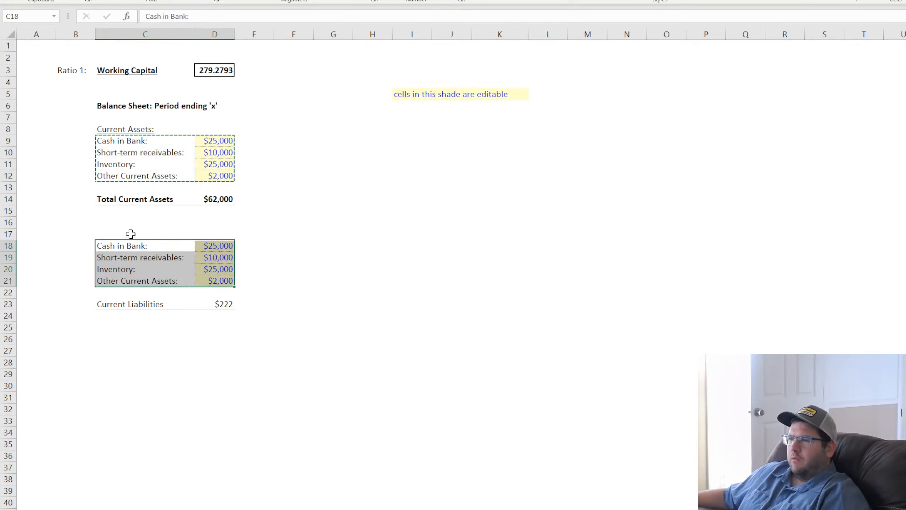
Copy the "Current Assets:" heading to C17 and change its text to "Current Liabilities:".
{"action": "left_click", "coordinate": [132, 129]}
{"action": "key", "text": "ctrl+c"}
{"action": "left_click", "coordinate": [139, 234]}
{"action": "key", "text": "ctrl+v"}
{"action": "double_click", "coordinate": [136, 235]}
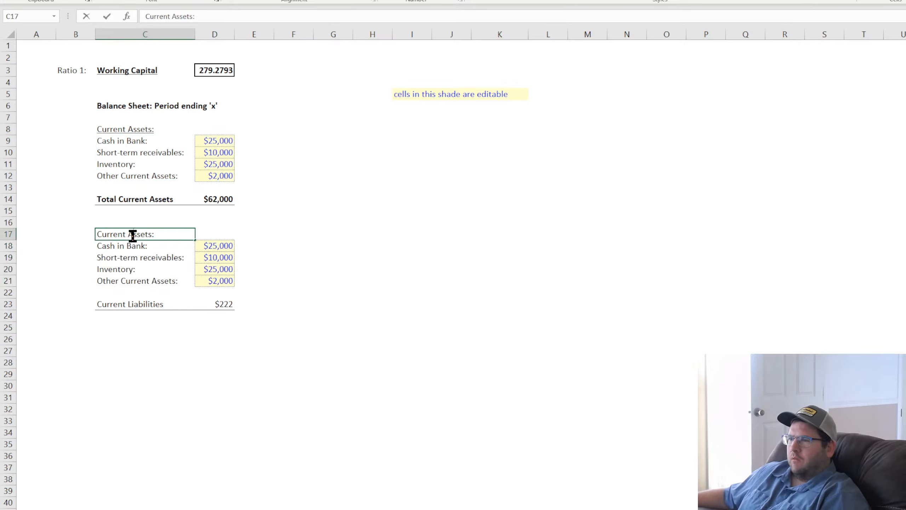
{"action": "left_click_drag", "start_coordinate": [128, 235], "coordinate": [155, 235]}
{"action": "type", "text": "Lia"}
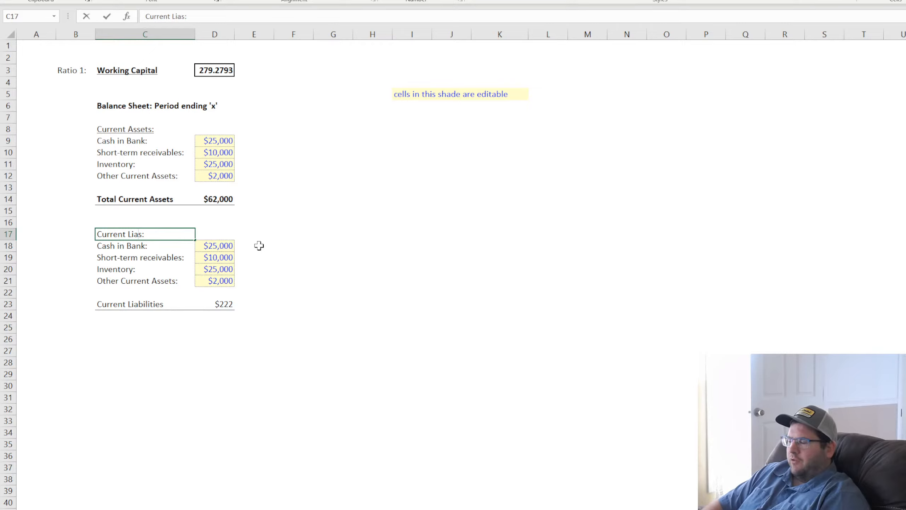
{"action": "type", "text": "bi"}
{"action": "type", "text": "litie"}
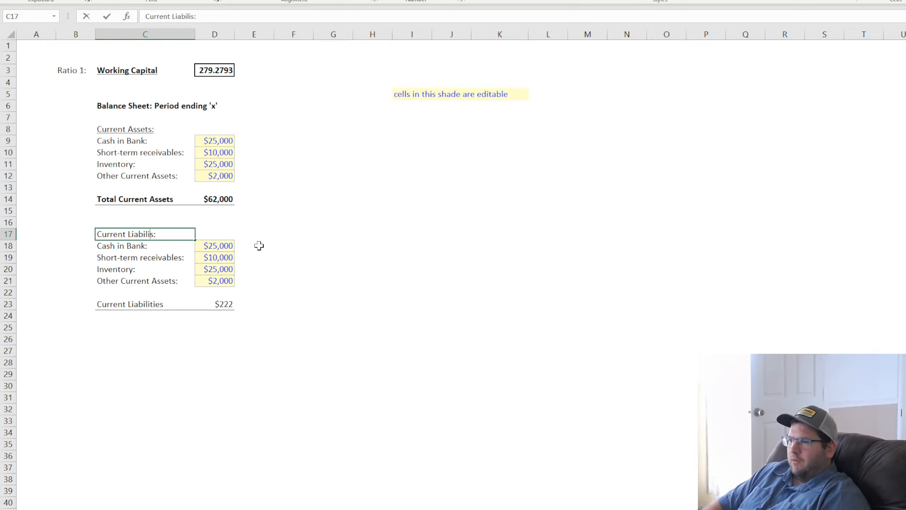
{"action": "key", "text": "Return"}
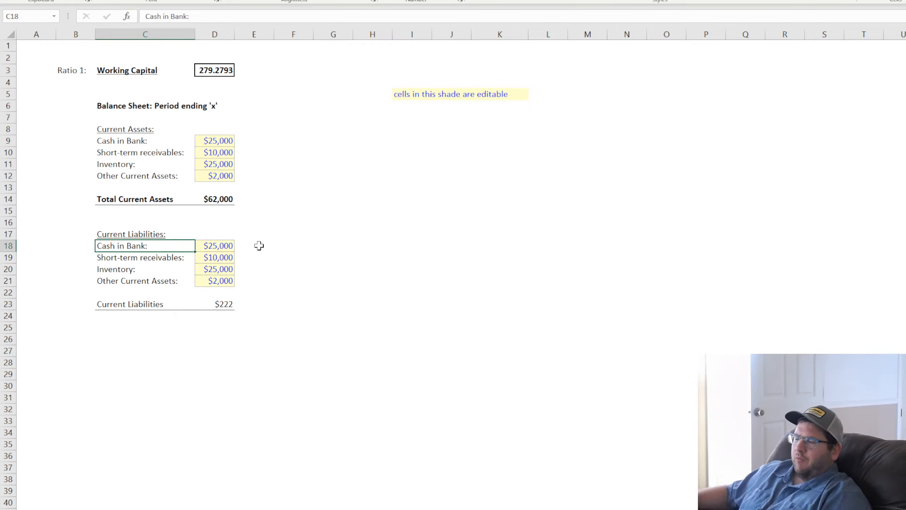
Format the Working Capital ratio in D3 to show one decimal place.
{"action": "left_click", "coordinate": [372, 281]}
{"action": "left_click_drag", "start_coordinate": [132, 72], "coordinate": [216, 71]}
{"action": "left_click", "coordinate": [374, 174]}
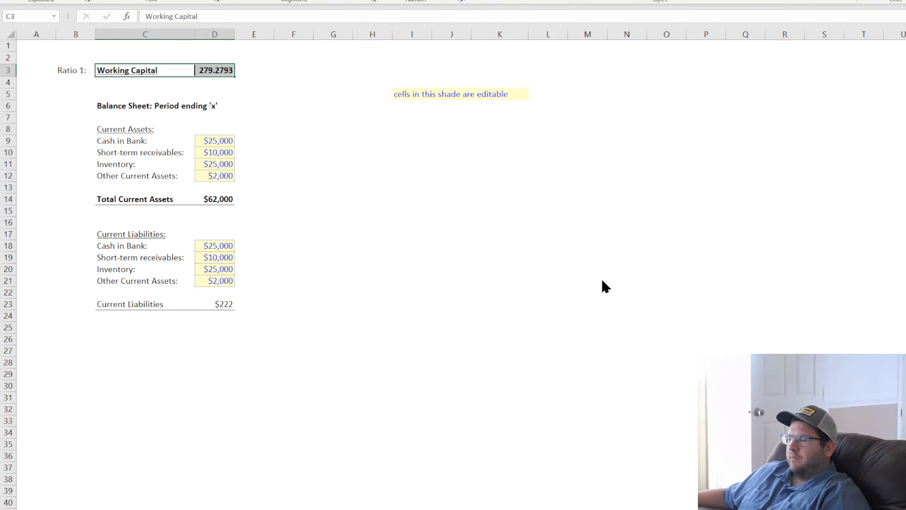
{"action": "left_click", "coordinate": [500, 339]}
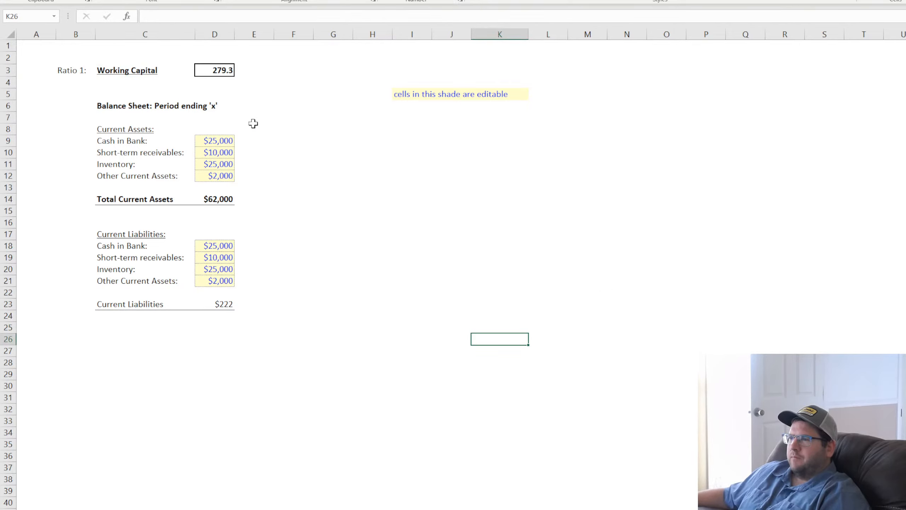
Copy the total formula from D14 to D23 and bold the Current Liabilities label in C23.
{"action": "left_click", "coordinate": [223, 199]}
{"action": "key", "text": "ctrl+c"}
{"action": "left_click", "coordinate": [227, 304]}
{"action": "key", "text": "ctrl+v"}
{"action": "left_click", "coordinate": [144, 304]}
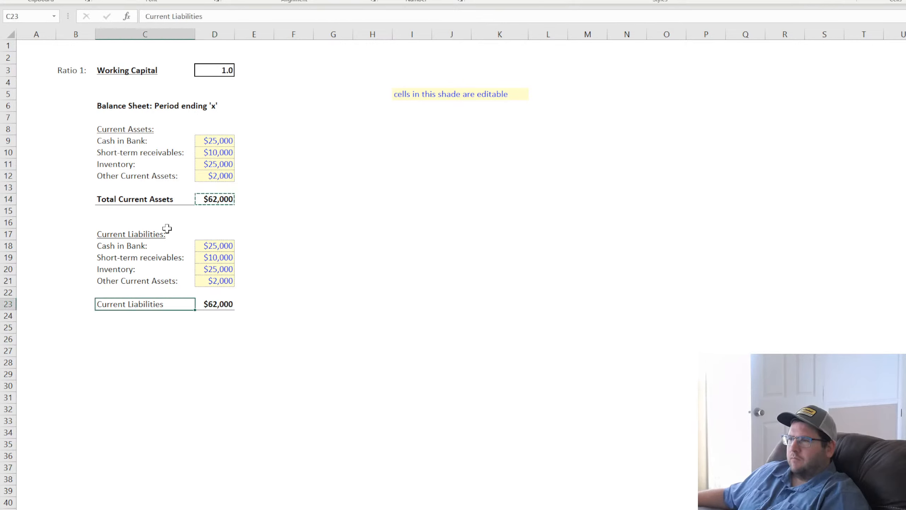
{"action": "key", "text": "ctrl+b"}
{"action": "left_click", "coordinate": [388, 193]}
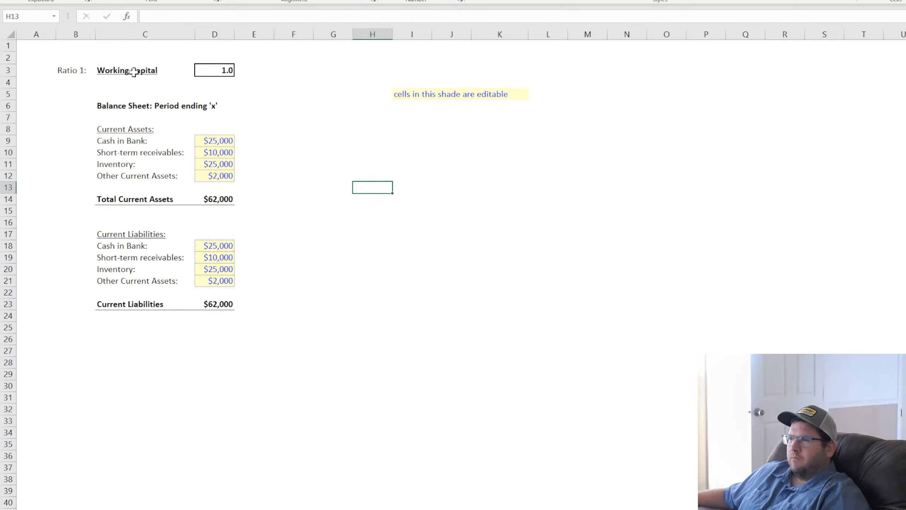
Shade the Working Capital label and ratio cells C3:D3 light grey, keeping their text bold.
{"action": "left_click_drag", "start_coordinate": [134, 72], "coordinate": [214, 71]}
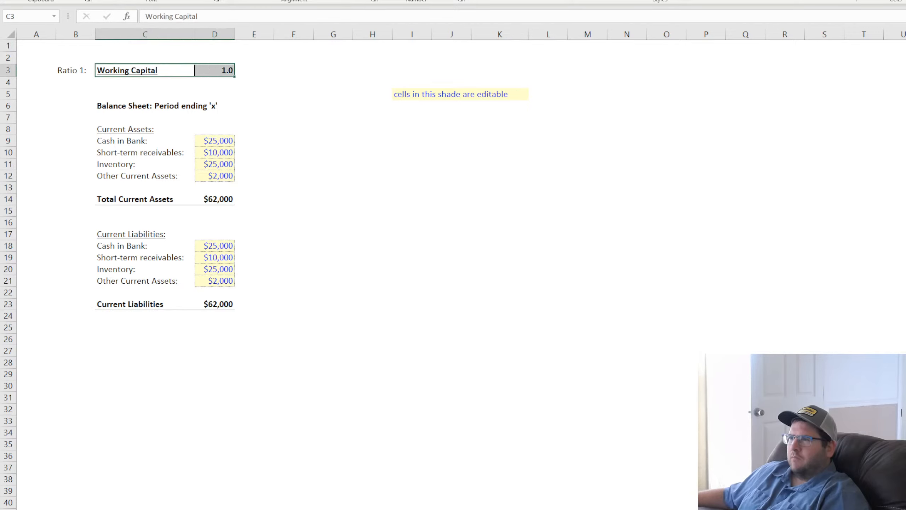
{"action": "left_click", "coordinate": [179, 33]}
{"action": "left_click", "coordinate": [114, 0]}
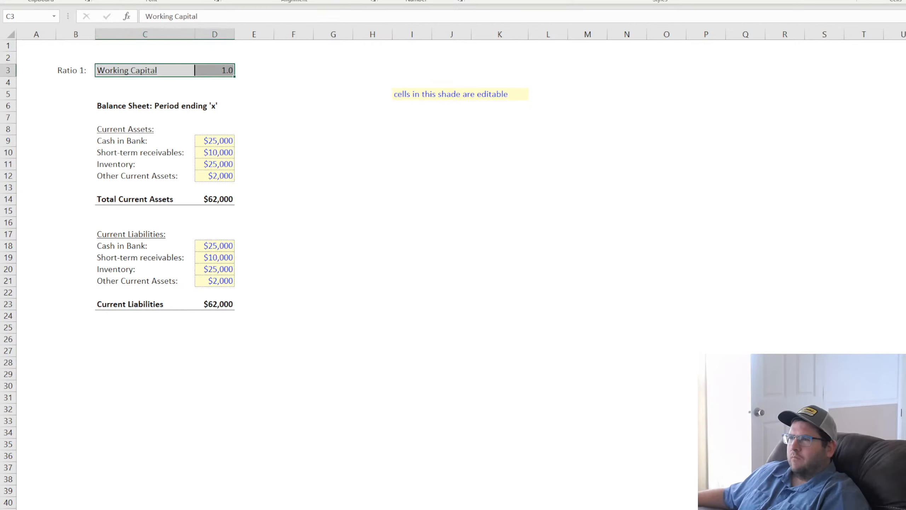
{"action": "left_click", "coordinate": [114, 0]}
{"action": "left_click", "coordinate": [409, 198]}
Move the "Ratio 1:" label from B3 to A1.
{"action": "left_click", "coordinate": [74, 65]}
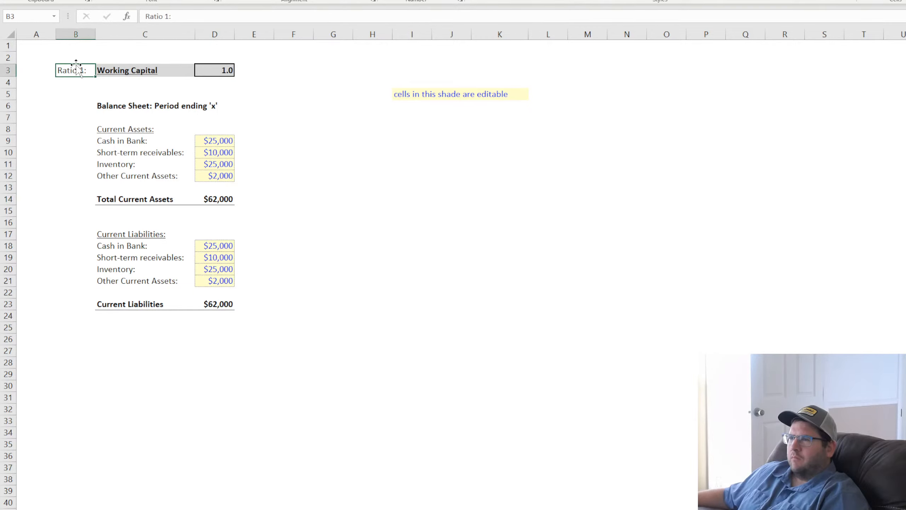
{"action": "left_click_drag", "start_coordinate": [72, 66], "coordinate": [45, 46]}
{"action": "left_click", "coordinate": [41, 104]}
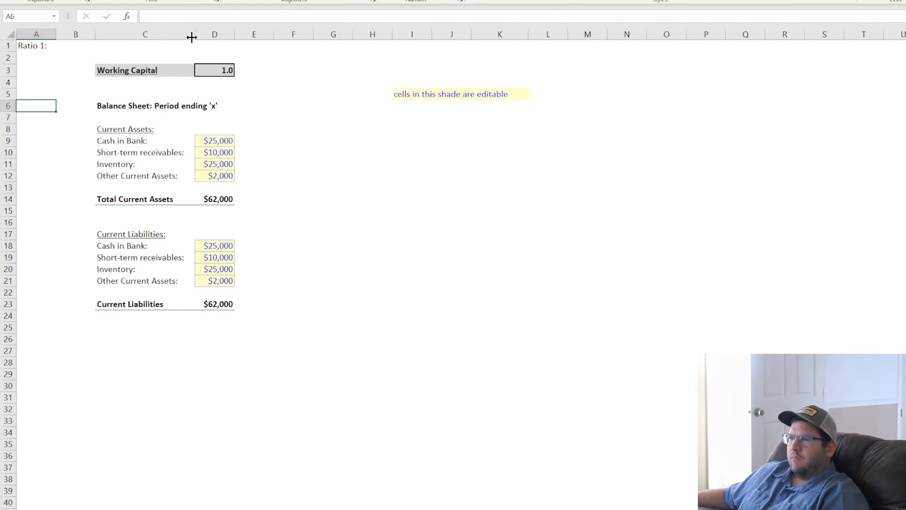
Widen columns C and D so the labels and amounts have more room.
{"action": "left_click_drag", "start_coordinate": [191, 37], "coordinate": [317, 34]}
{"action": "left_click", "coordinate": [441, 197]}
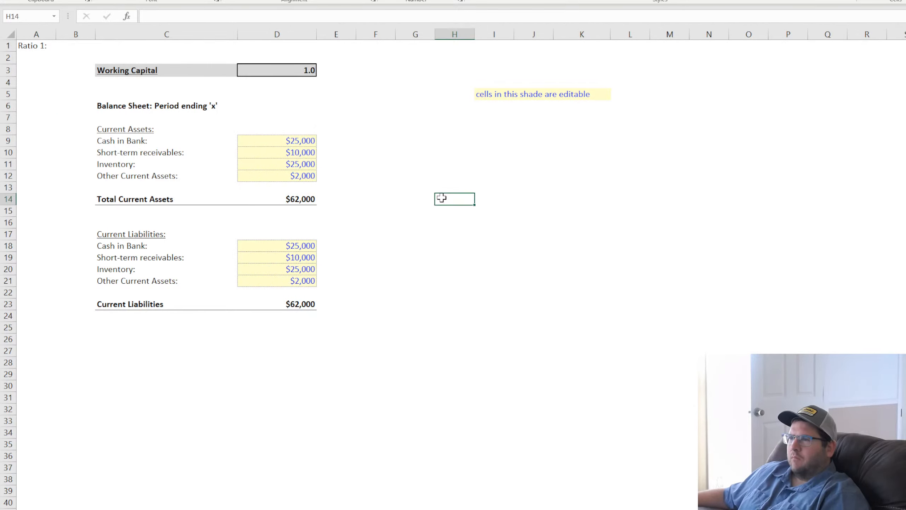
{"action": "left_click", "coordinate": [293, 70]}
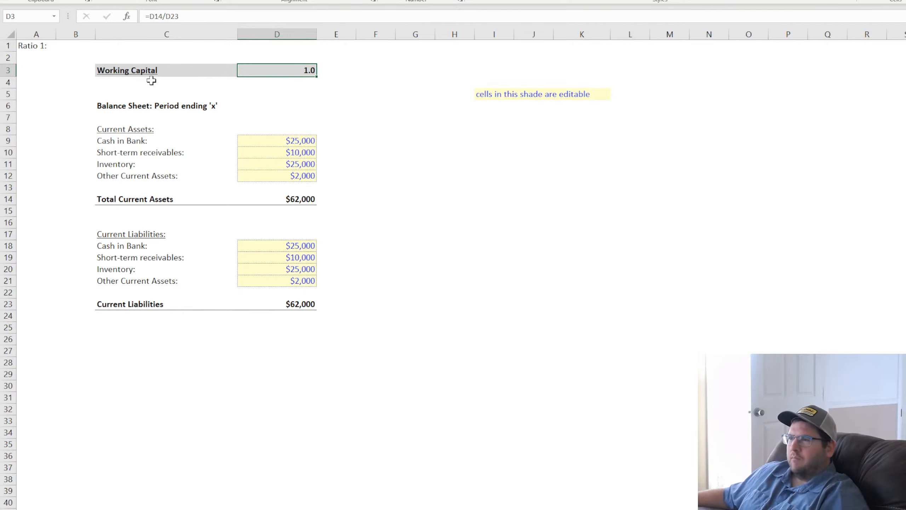
Enter the note "Equals current assets divided by current liabilities." in C4, below the Working Capital label.
{"action": "left_click", "coordinate": [120, 85]}
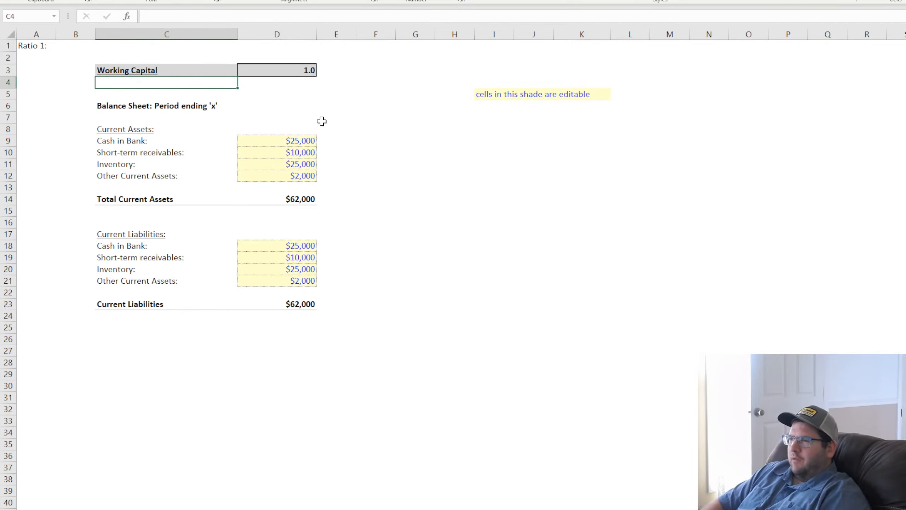
{"action": "type", "text": "Equals "}
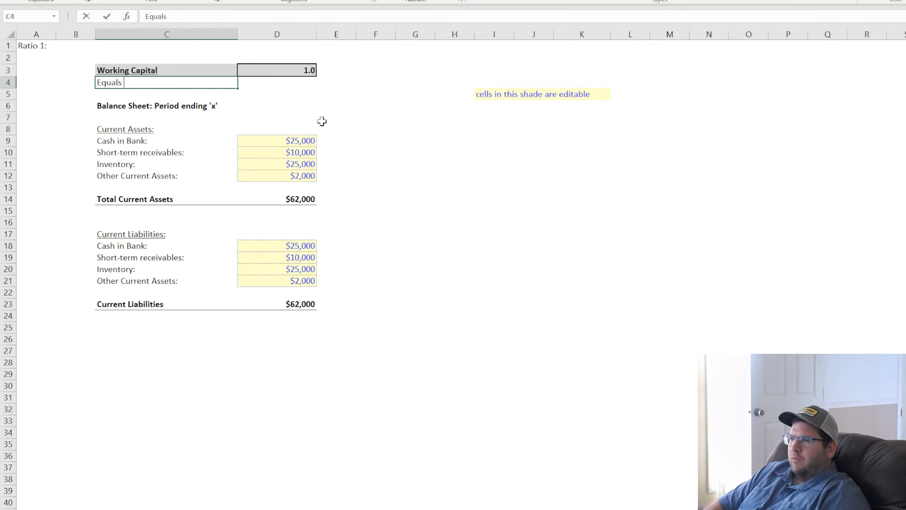
{"action": "type", "text": "current assets"}
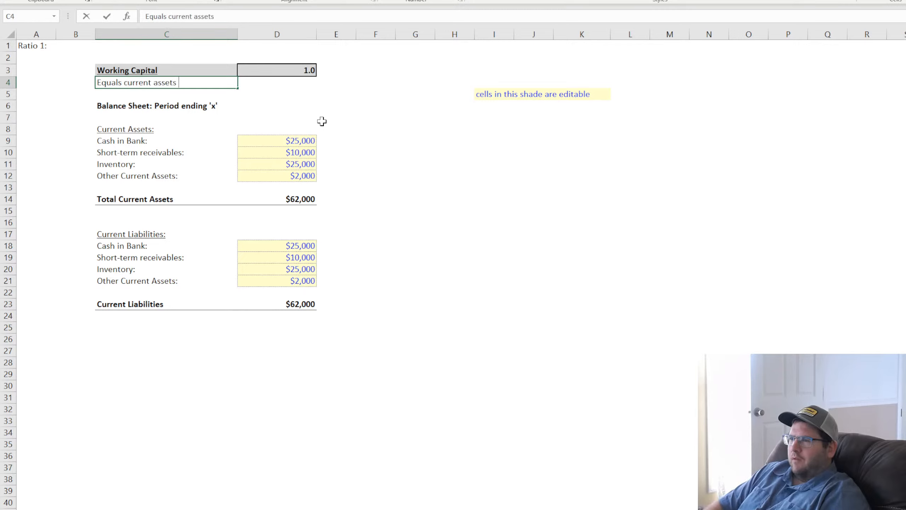
{"action": "type", "text": " divided by curre"}
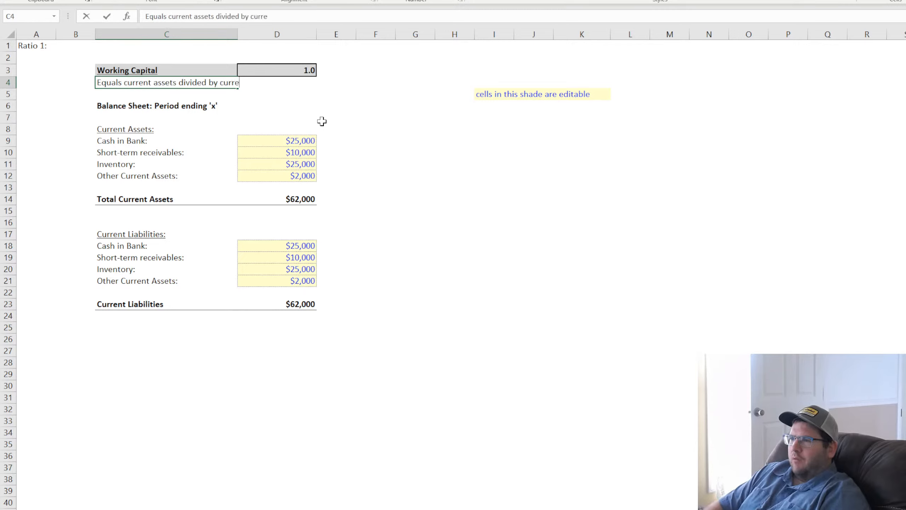
{"action": "type", "text": "nt liabilit"}
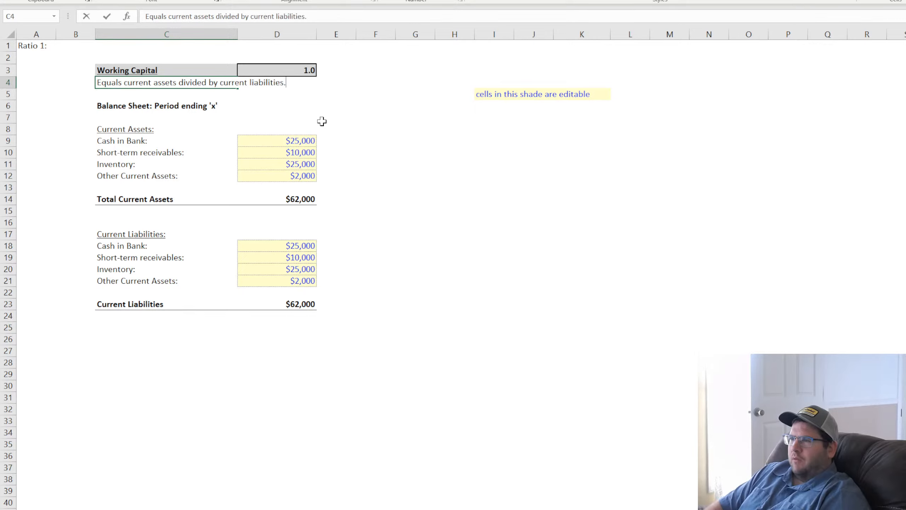
{"action": "type", "text": "ies."}
{"action": "key", "text": "Return"}
{"action": "left_click", "coordinate": [509, 199]}
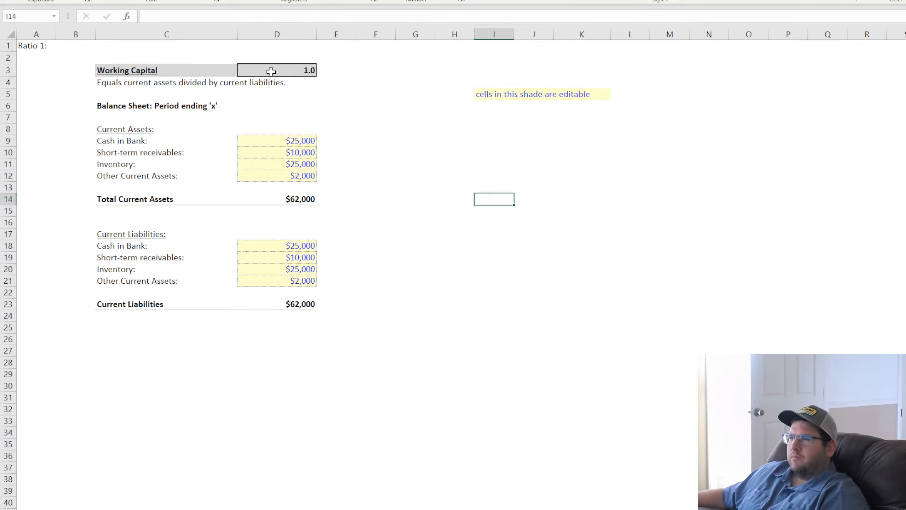
Change the first Current Liabilities label in C18 to "Short-term payables:".
{"action": "left_click", "coordinate": [140, 248]}
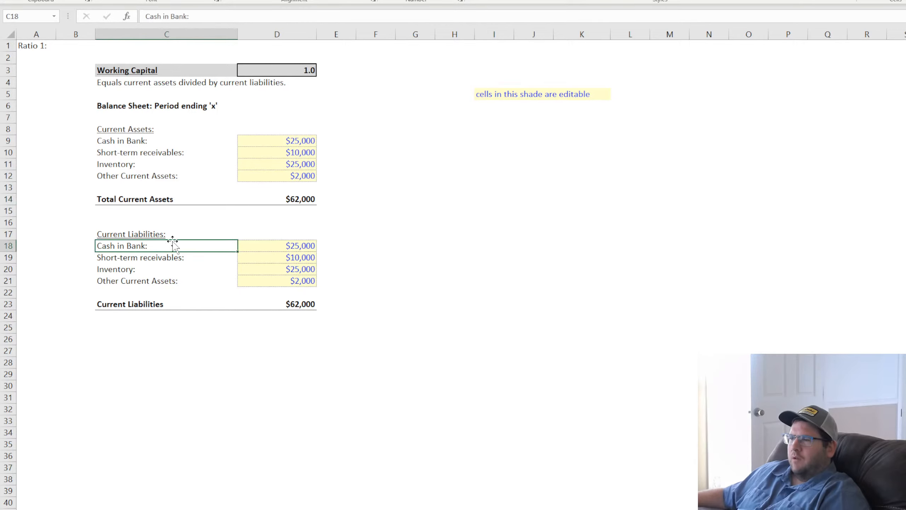
{"action": "left_click", "coordinate": [186, 16]}
{"action": "left_click_drag", "start_coordinate": [186, 16], "coordinate": [86, 13]}
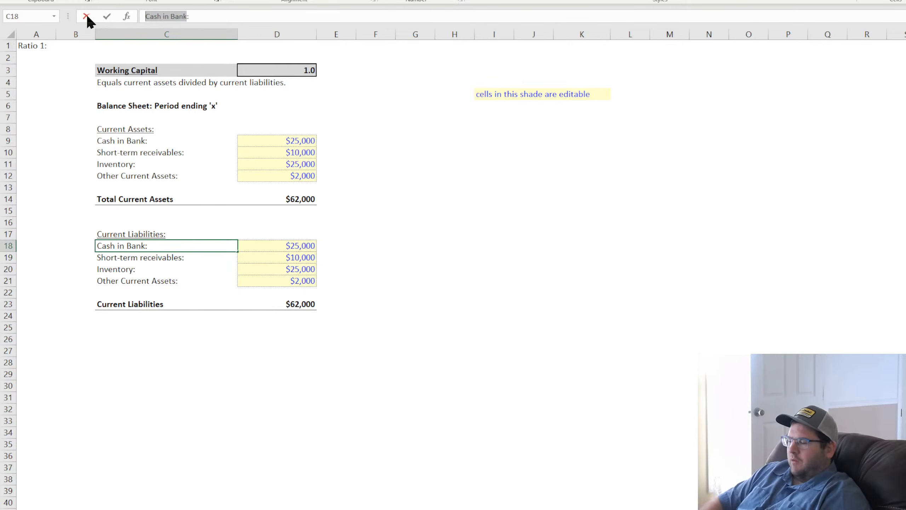
{"action": "type", "text": "Short-term payabl"}
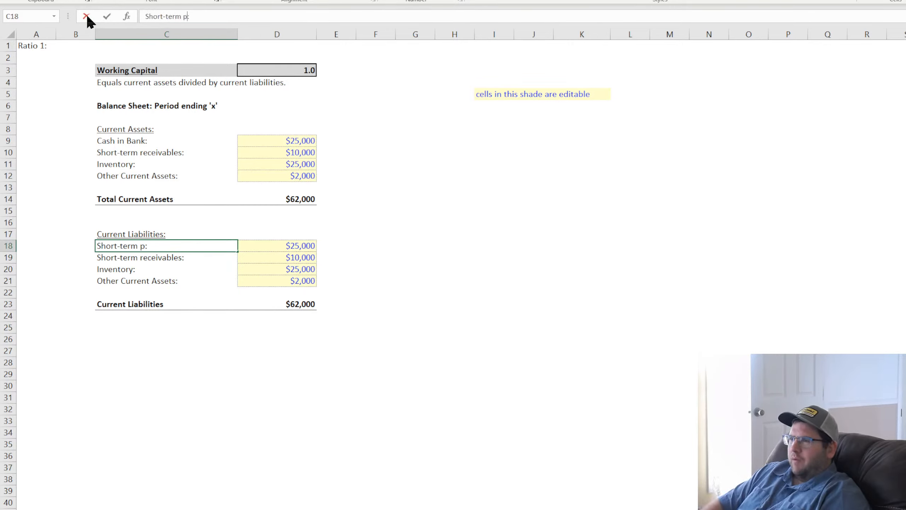
{"action": "type", "text": "es"}
{"action": "key", "text": "Return"}
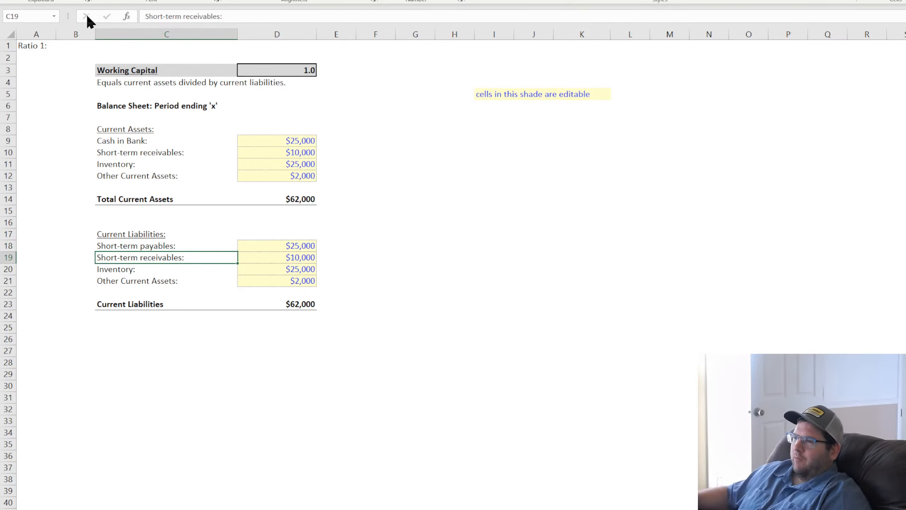
Fill the C18 label down to C19 and change its wording to "Short-term loans:".
{"action": "double_click", "coordinate": [196, 257]}
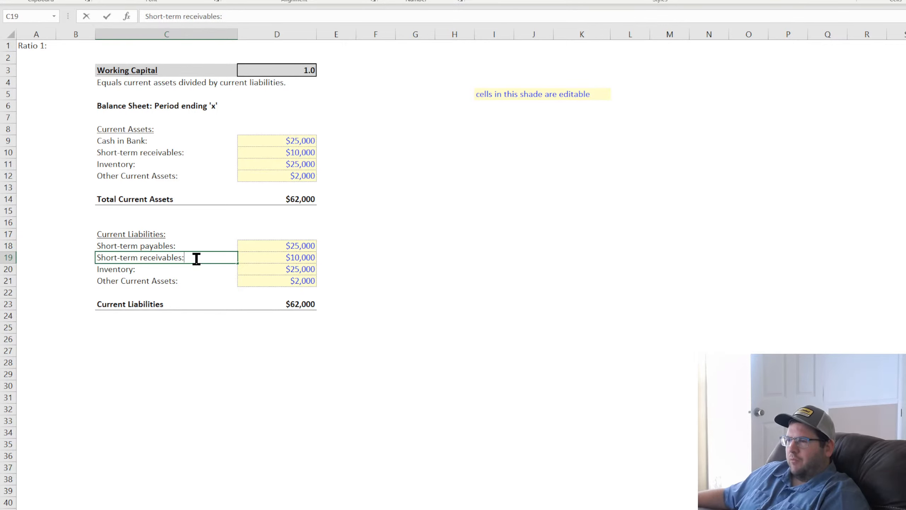
{"action": "left_click", "coordinate": [582, 374]}
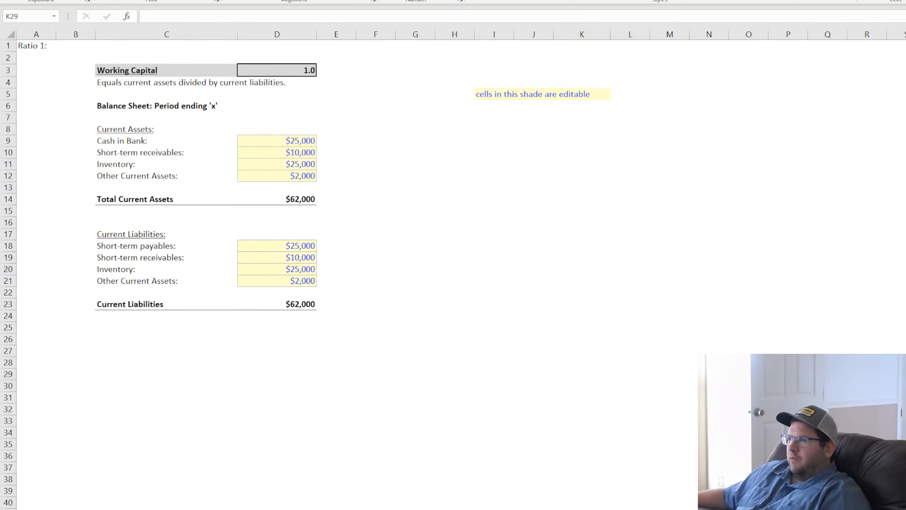
{"action": "left_click", "coordinate": [297, 382]}
{"action": "left_click_drag", "start_coordinate": [136, 248], "coordinate": [174, 260]}
{"action": "double_click", "coordinate": [140, 258]}
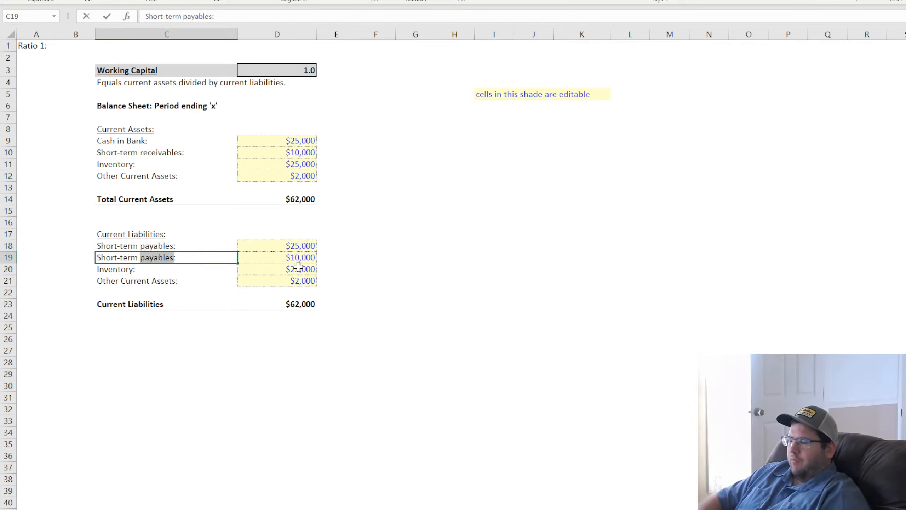
{"action": "type", "text": "loan"}
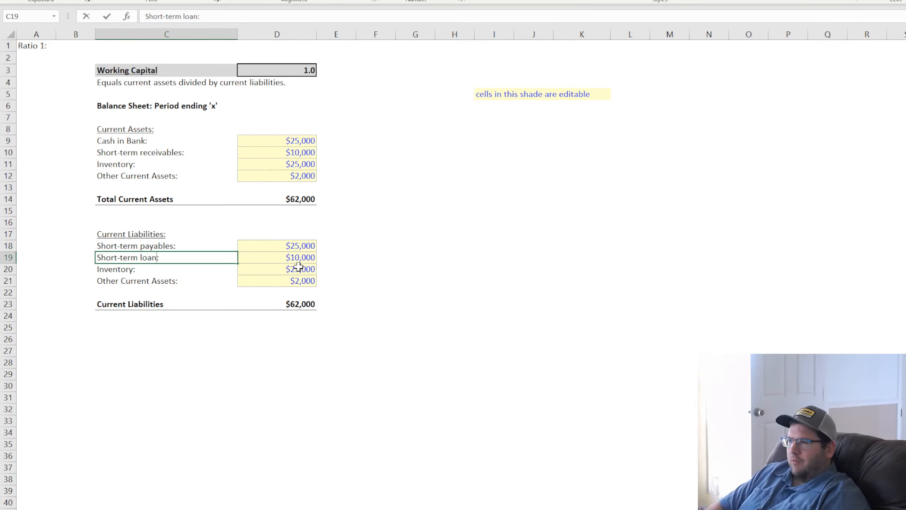
{"action": "type", "text": "s"}
{"action": "key", "text": "Return"}
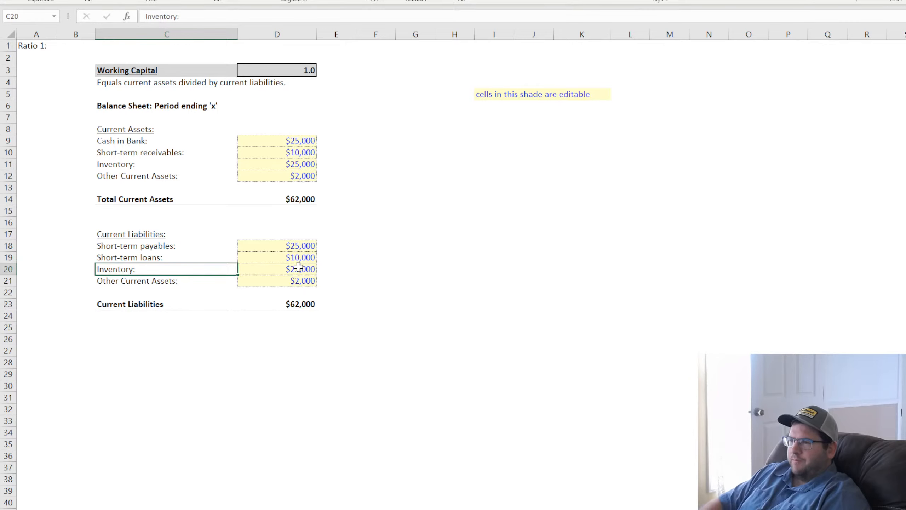
Review the payables and loans amounts in D18:D19 and the Current Liabilities total formula in D23.
{"action": "left_click", "coordinate": [306, 256]}
{"action": "left_click", "coordinate": [301, 246]}
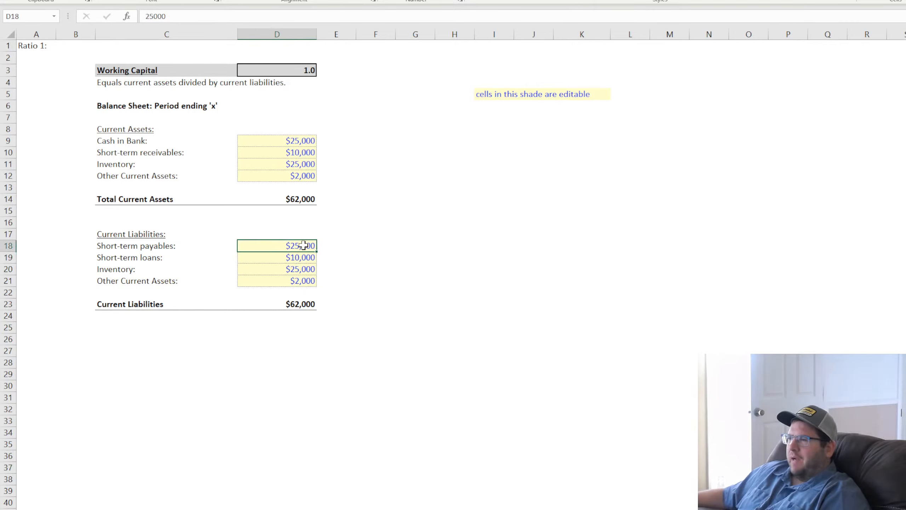
{"action": "left_click", "coordinate": [304, 259]}
{"action": "left_click", "coordinate": [452, 289]}
{"action": "left_click", "coordinate": [308, 259]}
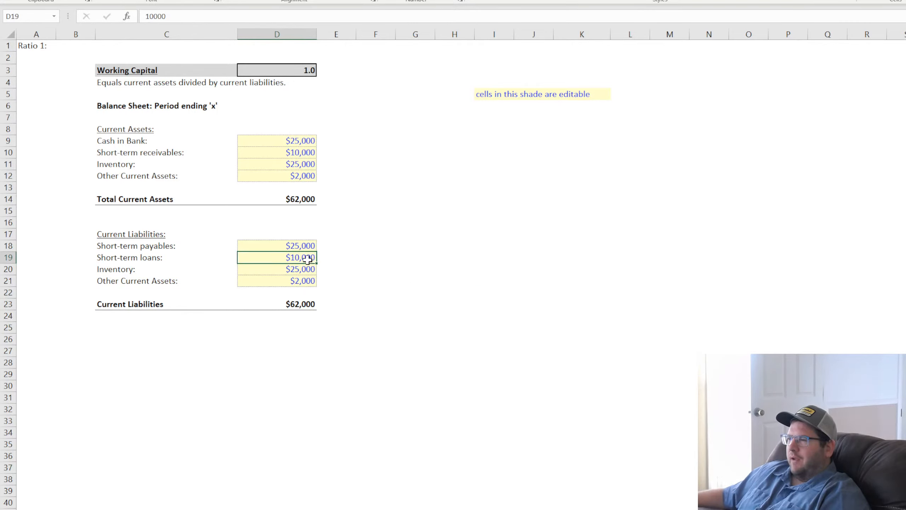
{"action": "left_click", "coordinate": [373, 267]}
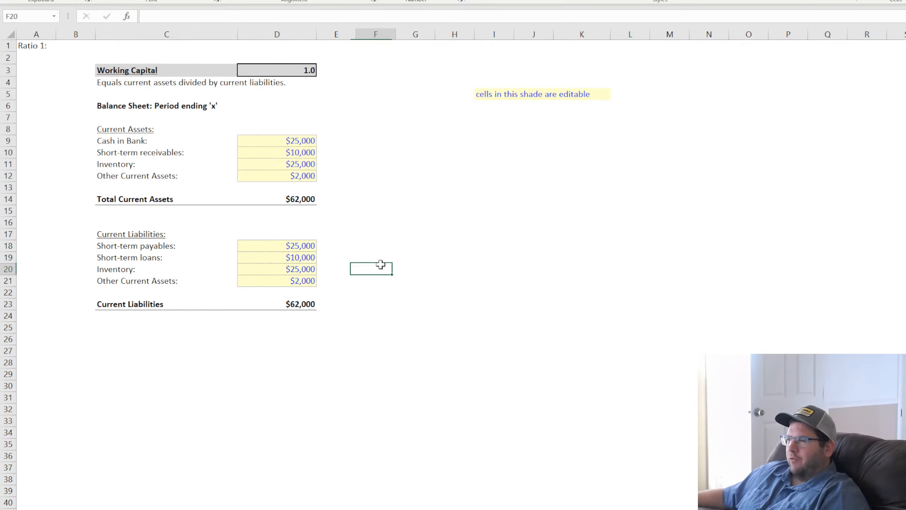
{"action": "left_click", "coordinate": [302, 254]}
{"action": "left_click", "coordinate": [178, 259]}
{"action": "left_click", "coordinate": [303, 257]}
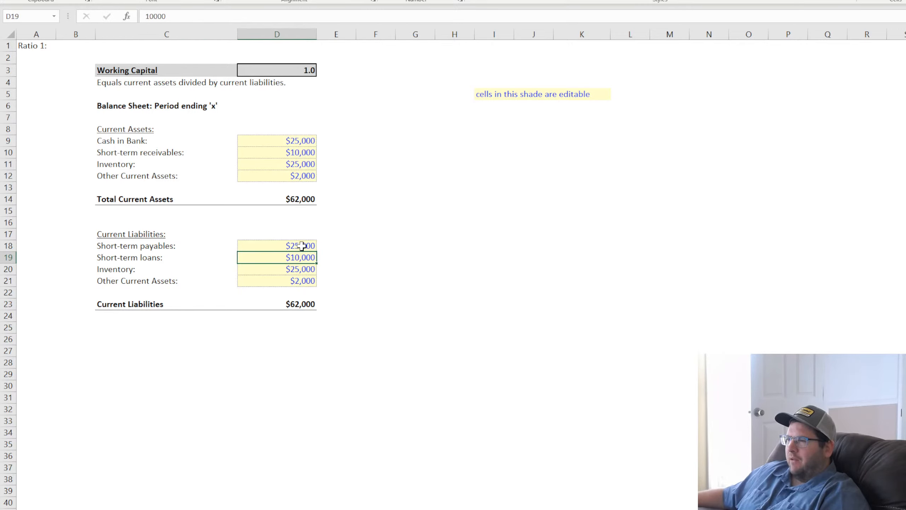
{"action": "left_click", "coordinate": [302, 246]}
{"action": "left_click", "coordinate": [296, 259]}
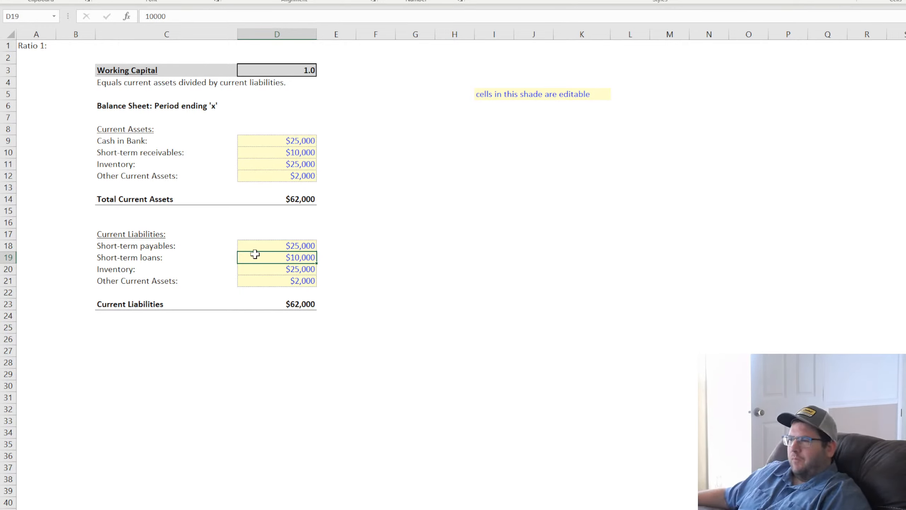
{"action": "left_click", "coordinate": [299, 305]}
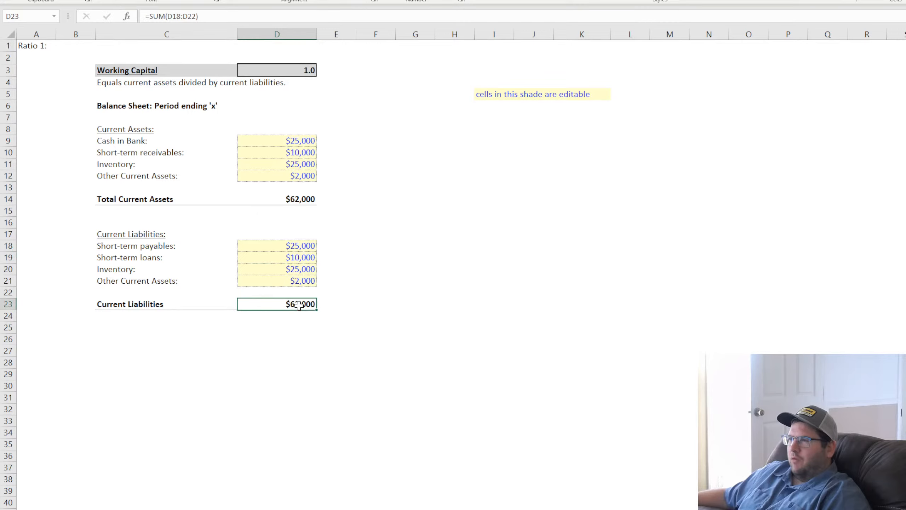
{"action": "left_click", "coordinate": [534, 315]}
{"action": "left_click", "coordinate": [506, 257]}
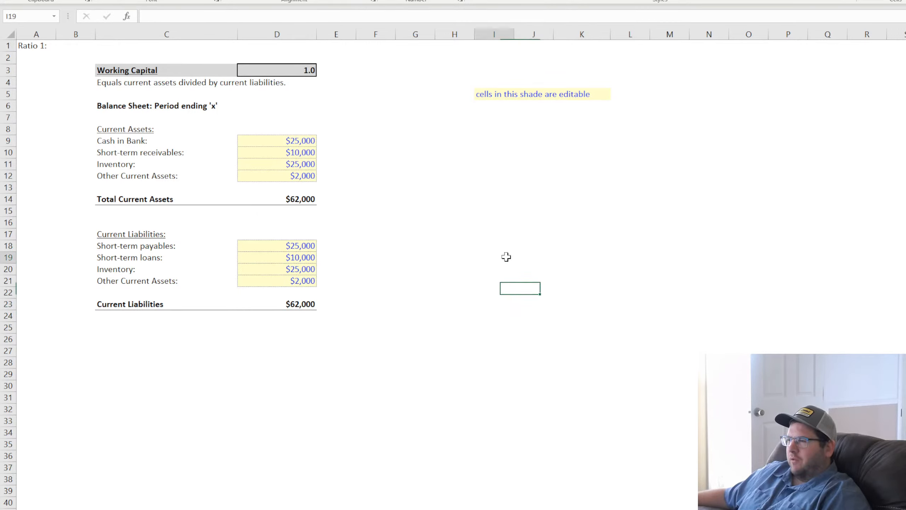
{"action": "left_click", "coordinate": [442, 222]}
{"action": "left_click", "coordinate": [532, 247]}
{"action": "left_click", "coordinate": [629, 288]}
{"action": "left_click", "coordinate": [739, 336]}
{"action": "left_click", "coordinate": [541, 256]}
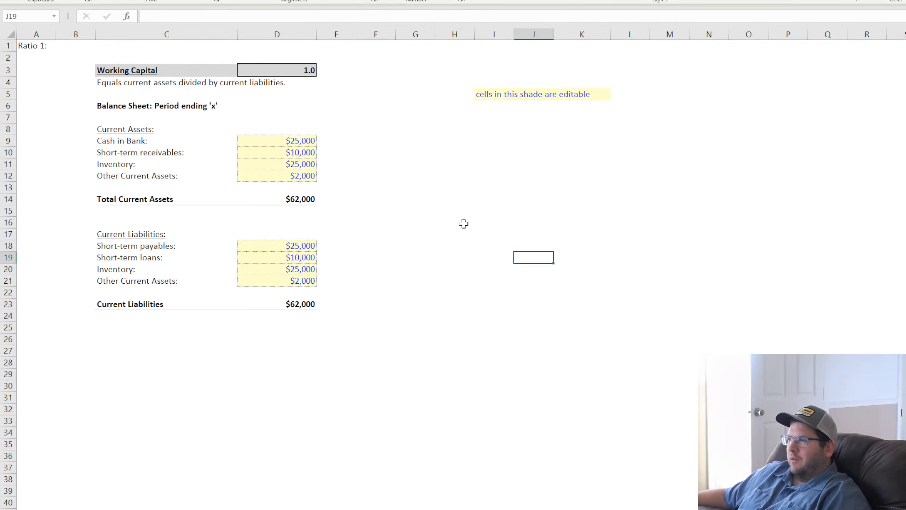
Delete the empty columns G and H to bring the editable-cells note closer to the balance sheet.
{"action": "left_click_drag", "start_coordinate": [451, 34], "coordinate": [417, 33]}
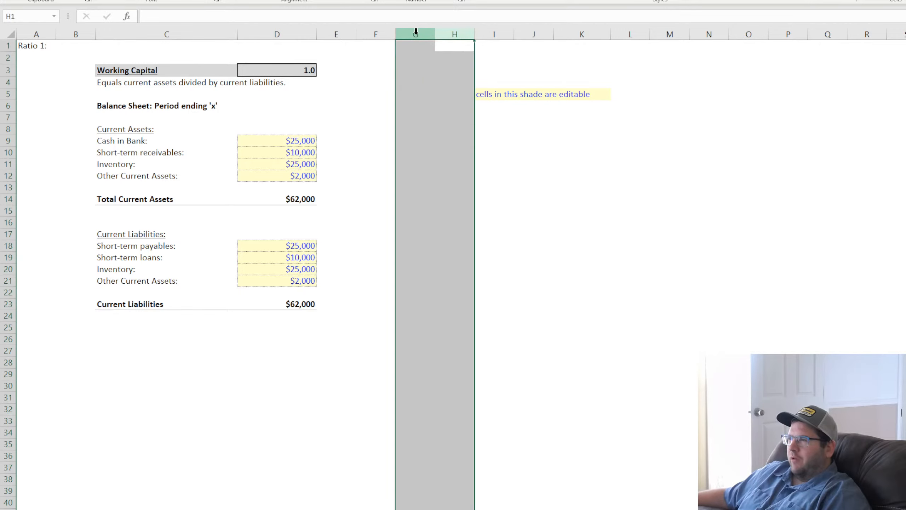
{"action": "key", "text": "ctrl+minus"}
{"action": "left_click", "coordinate": [642, 210]}
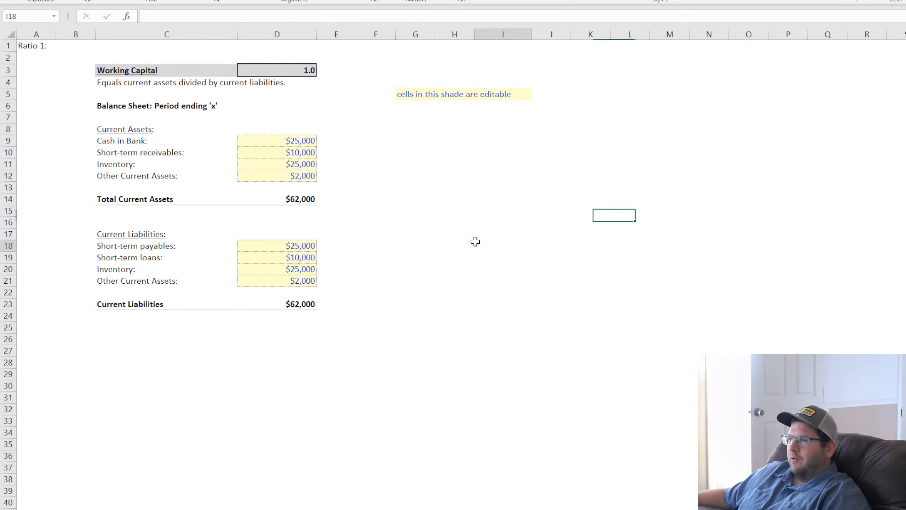
{"action": "left_click", "coordinate": [477, 243]}
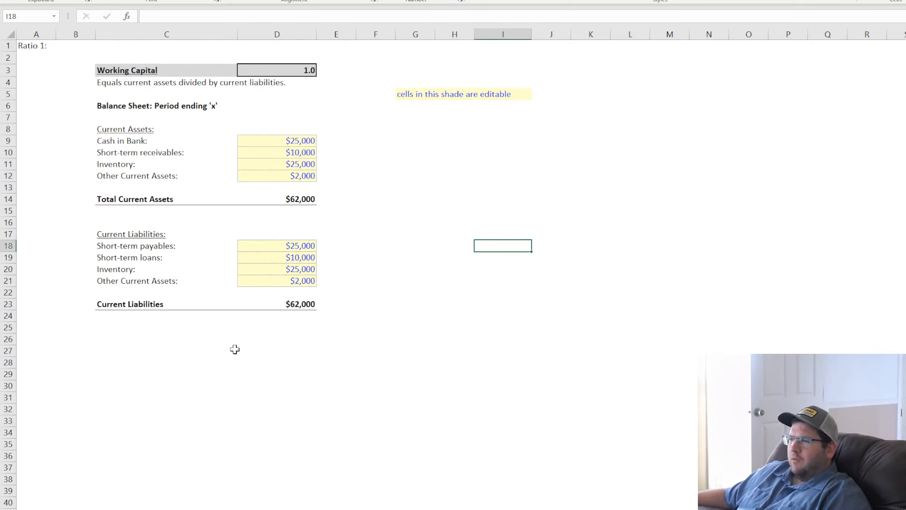
{"action": "left_click", "coordinate": [127, 248]}
{"action": "double_click", "coordinate": [127, 260]}
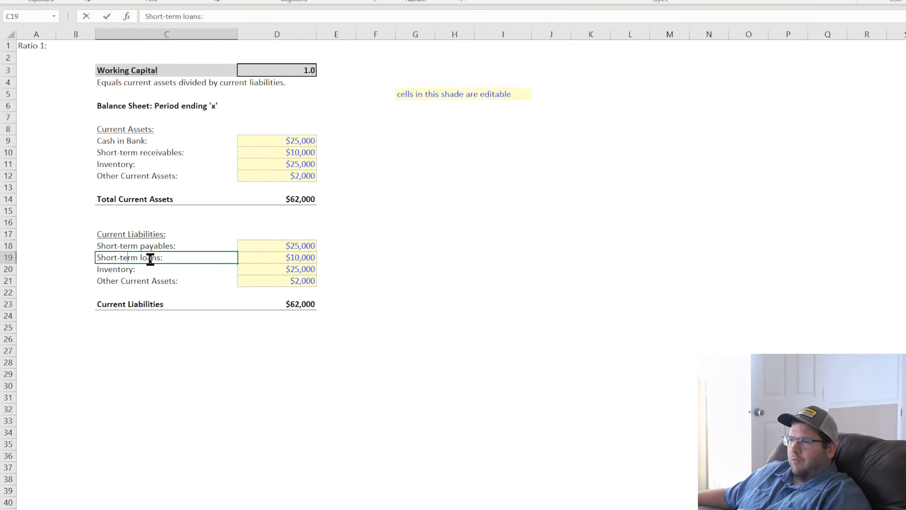
{"action": "left_click_drag", "start_coordinate": [158, 257], "coordinate": [23, 257]}
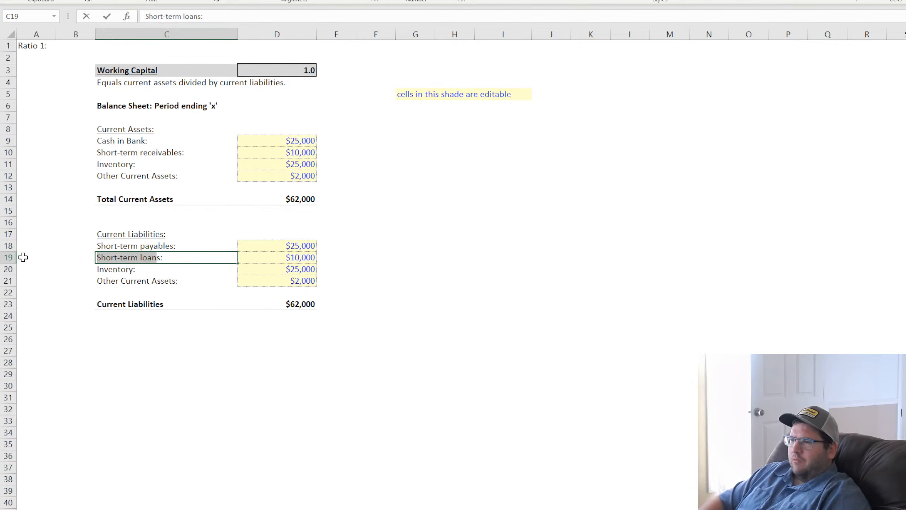
Change the first Current Liabilities label in C18 to "Accounts Payable:".
{"action": "double_click", "coordinate": [166, 245]}
{"action": "left_click", "coordinate": [141, 246]}
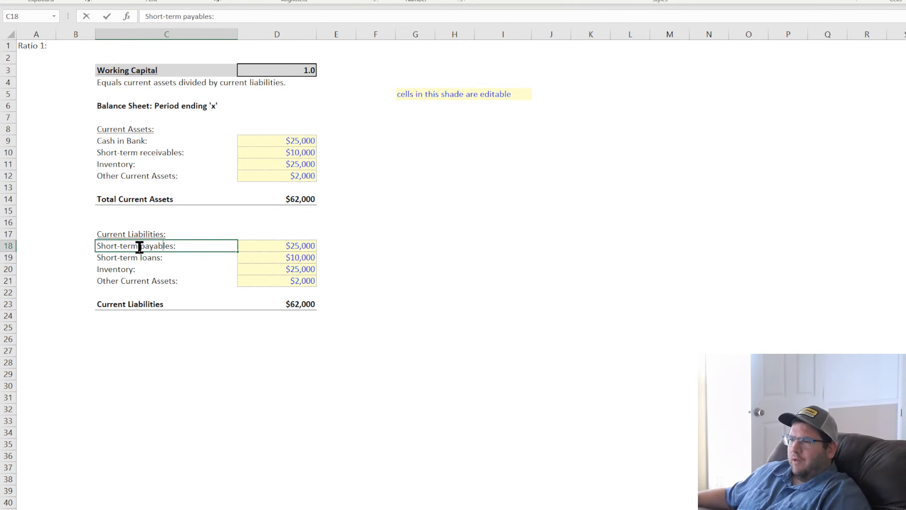
{"action": "key", "text": "BackSpace"}
{"action": "key", "text": "BackSpace"}
{"action": "key", "text": "BackSpace"}
{"action": "key", "text": "BackSpace"}
{"action": "key", "text": "BackSpace"}
{"action": "key", "text": "BackSpace"}
{"action": "key", "text": "BackSpace"}
{"action": "key", "text": "BackSpace"}
{"action": "key", "text": "BackSpace"}
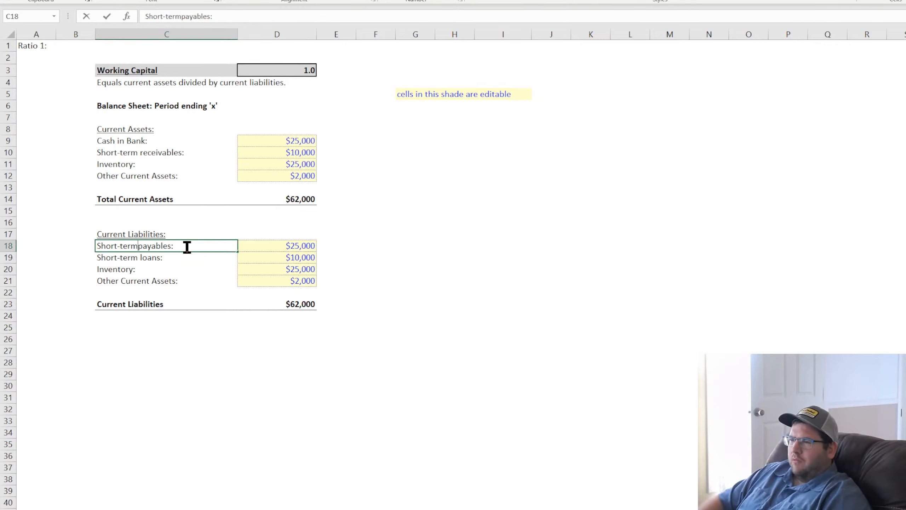
{"action": "key", "text": "BackSpace"}
{"action": "key", "text": "BackSpace"}
{"action": "type", "text": "Accounts"}
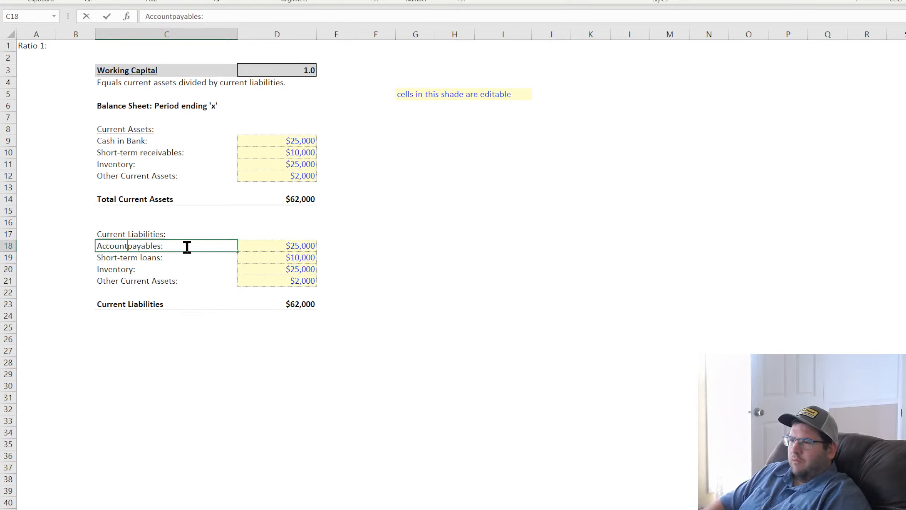
{"action": "key", "text": "BackSpace"}
{"action": "type", "text": "P"}
{"action": "key", "text": "Right"}
{"action": "key", "text": "Right"}
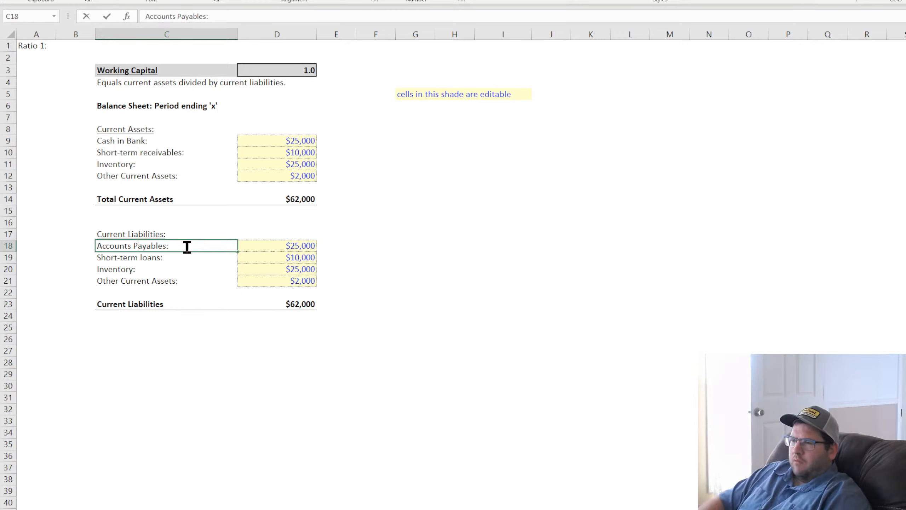
{"action": "key", "text": "Right"}
{"action": "key", "text": "Right"}
{"action": "key", "text": "Delete"}
{"action": "key", "text": "Return"}
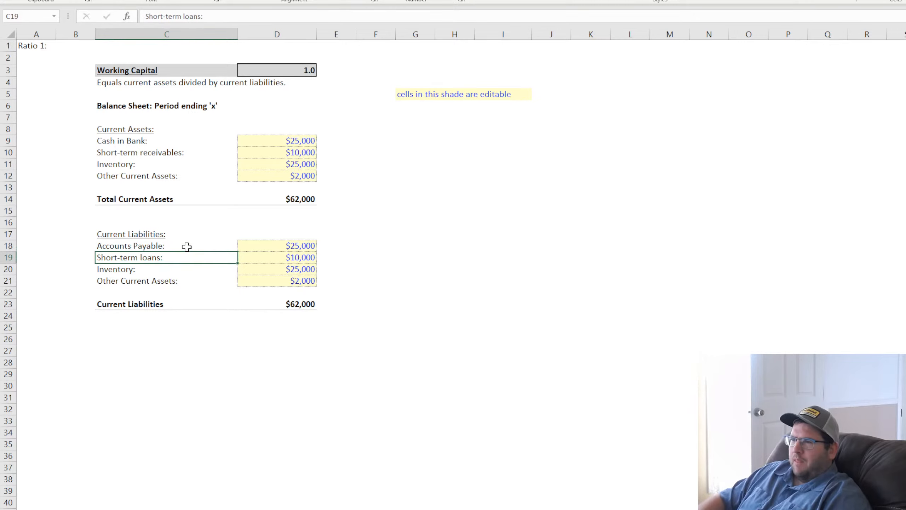
Change the second Current Assets label in C10 to "Accounts Receivable:".
{"action": "left_click", "coordinate": [172, 151]}
{"action": "double_click", "coordinate": [172, 152]}
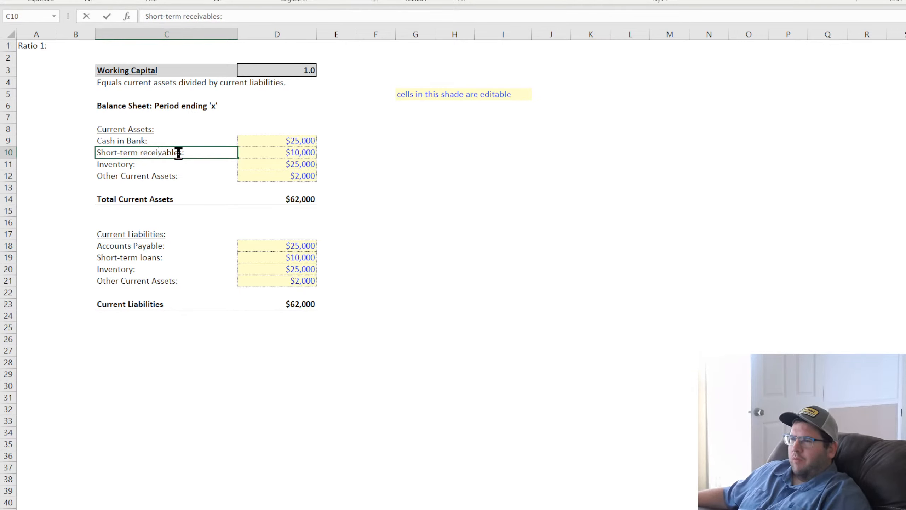
{"action": "left_click_drag", "start_coordinate": [182, 153], "coordinate": [38, 144]}
{"action": "type", "text": "Accounts "}
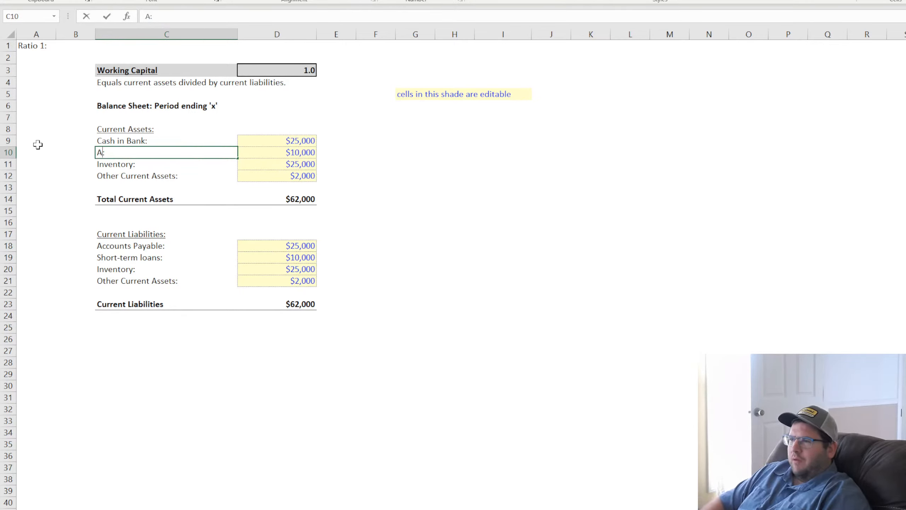
{"action": "type", "text": "Receivable"}
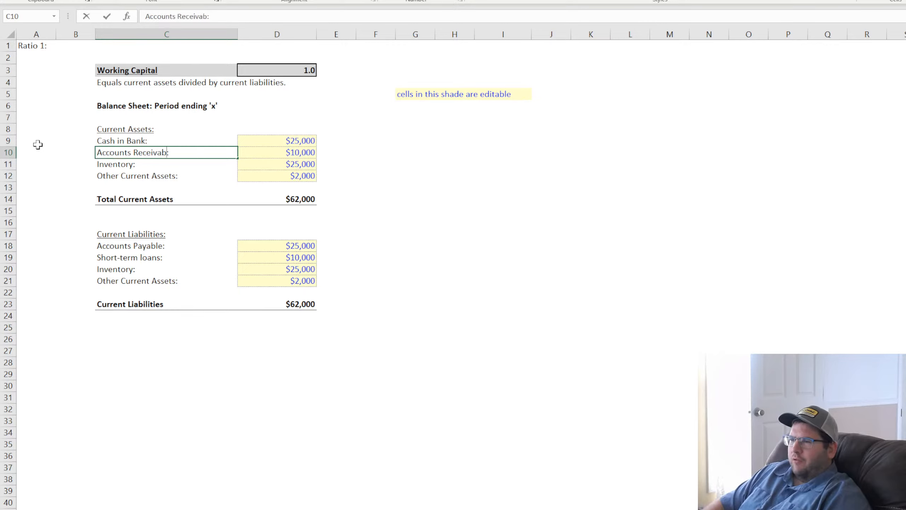
{"action": "key", "text": "Return"}
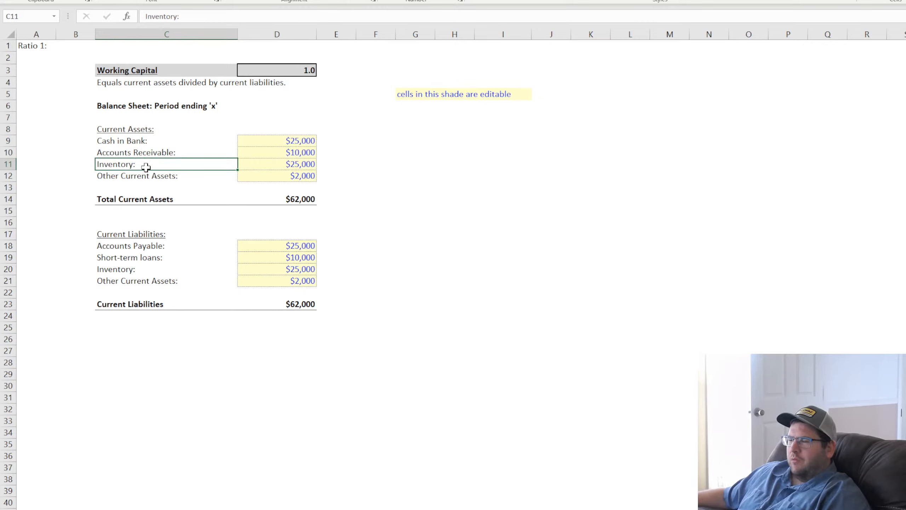
{"action": "left_click", "coordinate": [146, 248]}
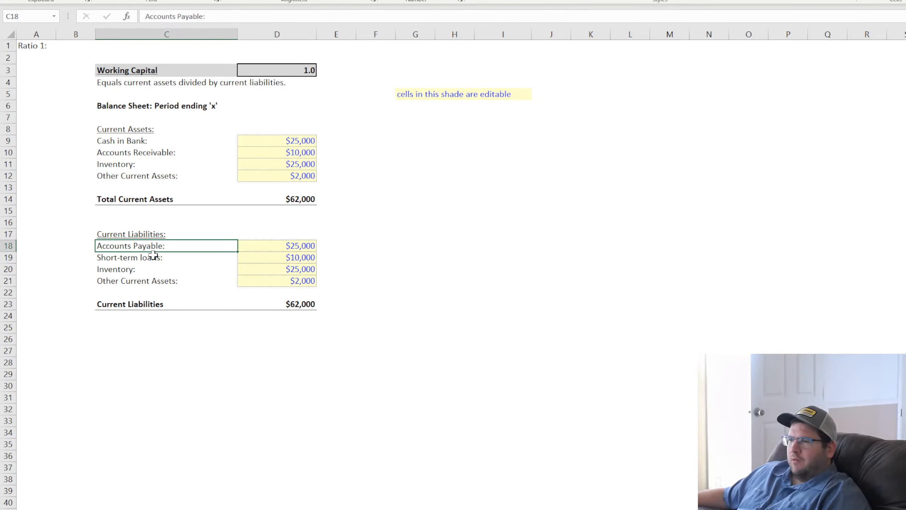
{"action": "double_click", "coordinate": [145, 256]}
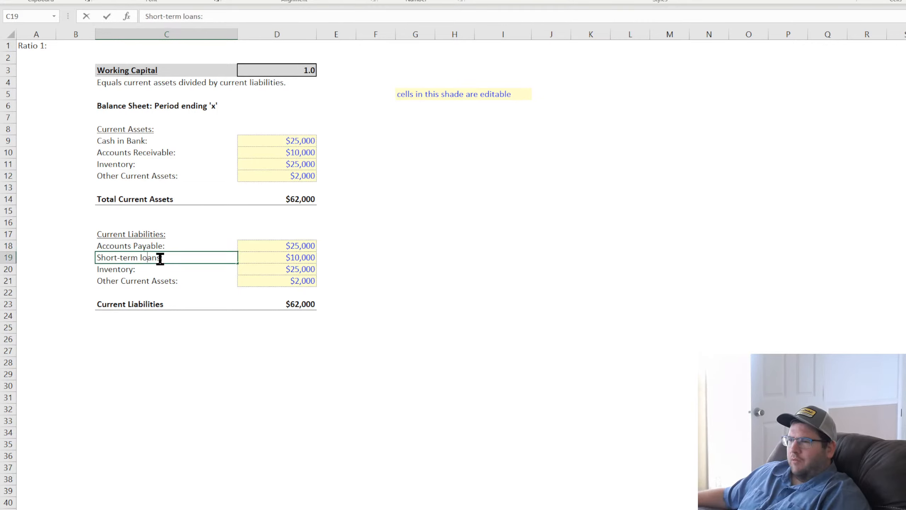
{"action": "left_click", "coordinate": [154, 165]}
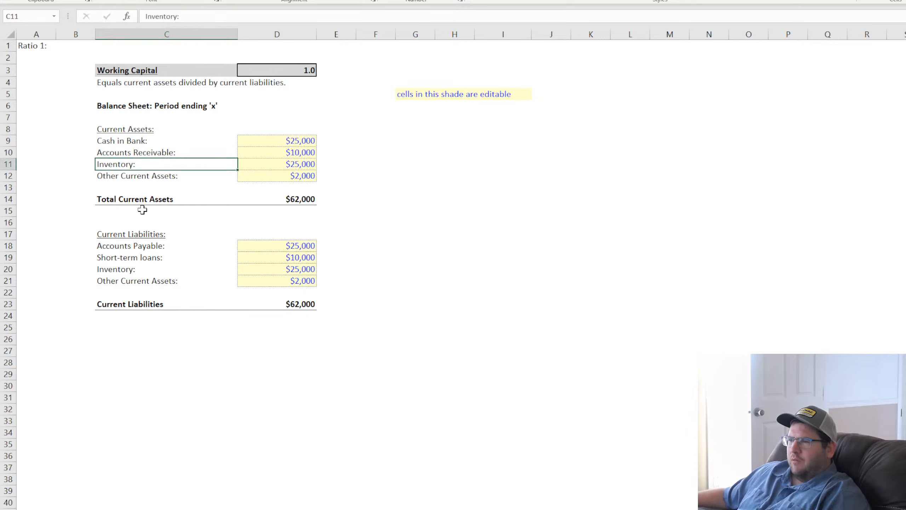
{"action": "left_click", "coordinate": [138, 257]}
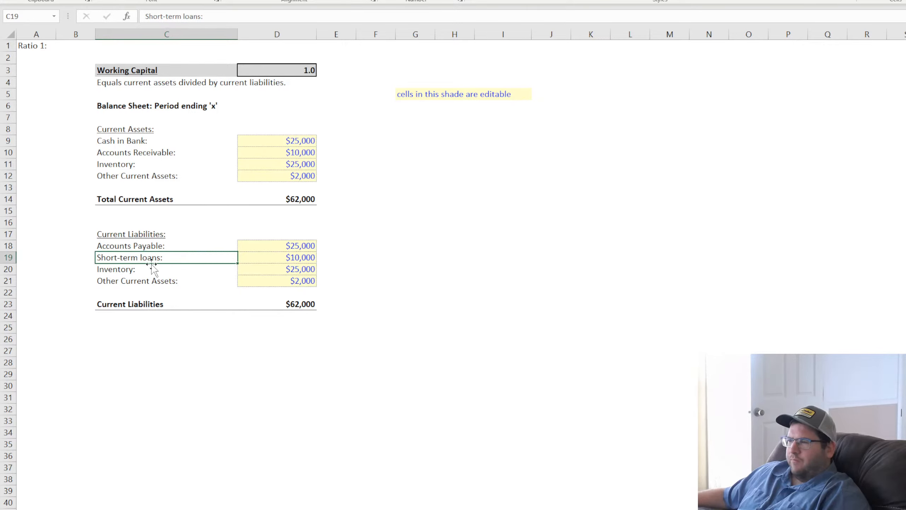
{"action": "left_click", "coordinate": [341, 509]}
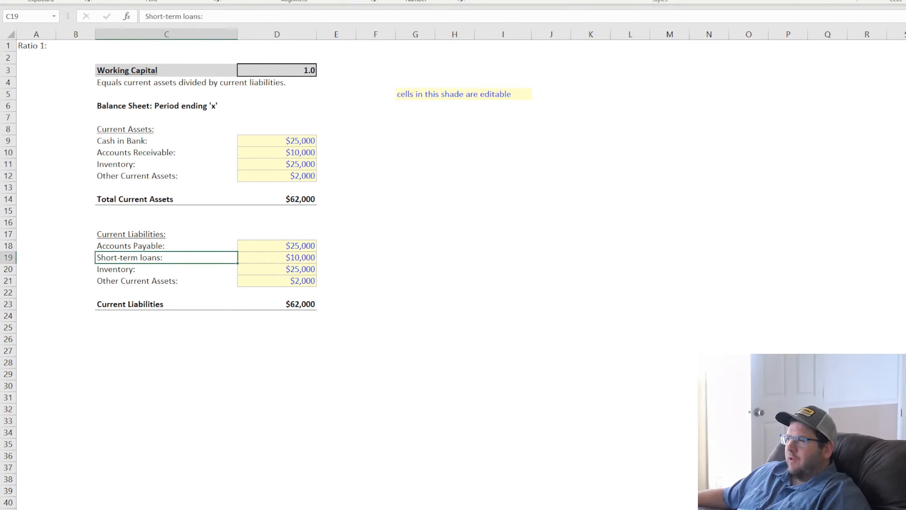
{"action": "left_click", "coordinate": [456, 327]}
Replace the third Current Liabilities label in C20 with "Accrued Expenses:".
{"action": "left_click", "coordinate": [137, 280]}
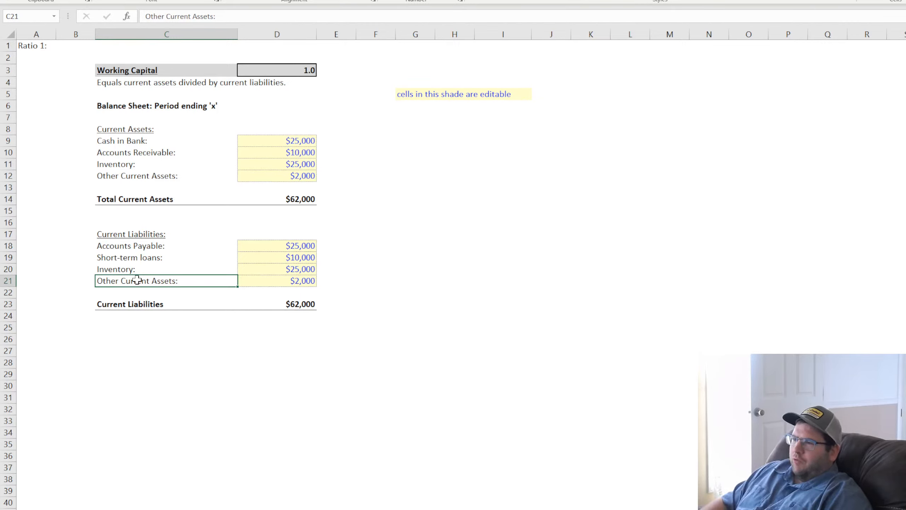
{"action": "key", "text": "Up"}
{"action": "type", "text": "Accrue"}
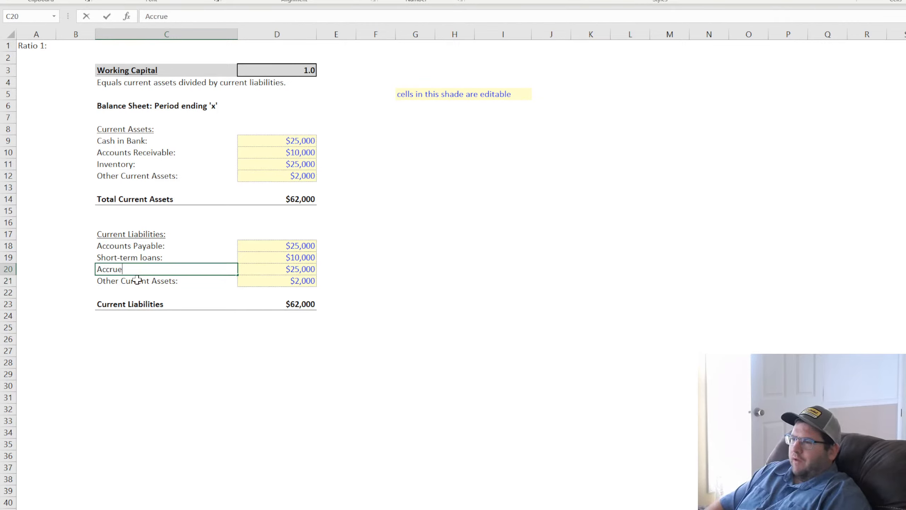
{"action": "type", "text": "d Expenses:"}
{"action": "key", "text": "Return"}
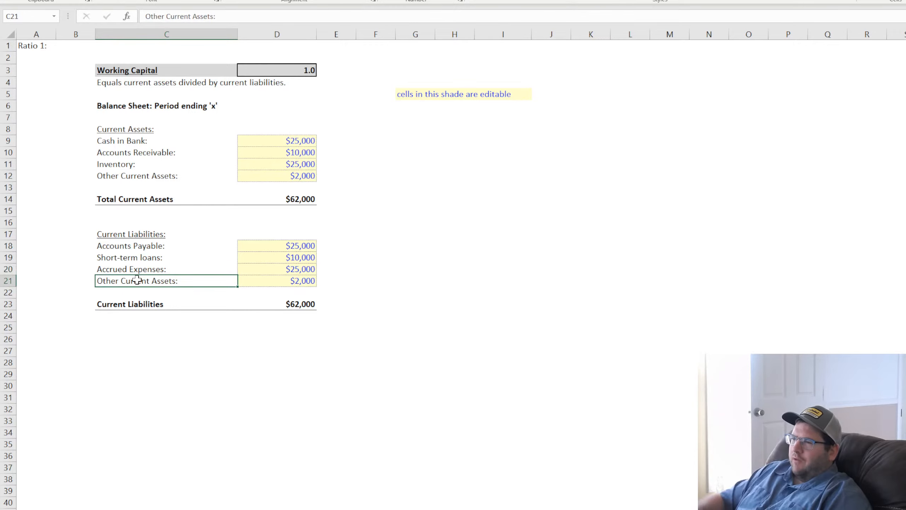
Review the accrued expenses entry in row 20 alongside the payables and short-term loans labels in C18:C19.
{"action": "left_click", "coordinate": [283, 265]}
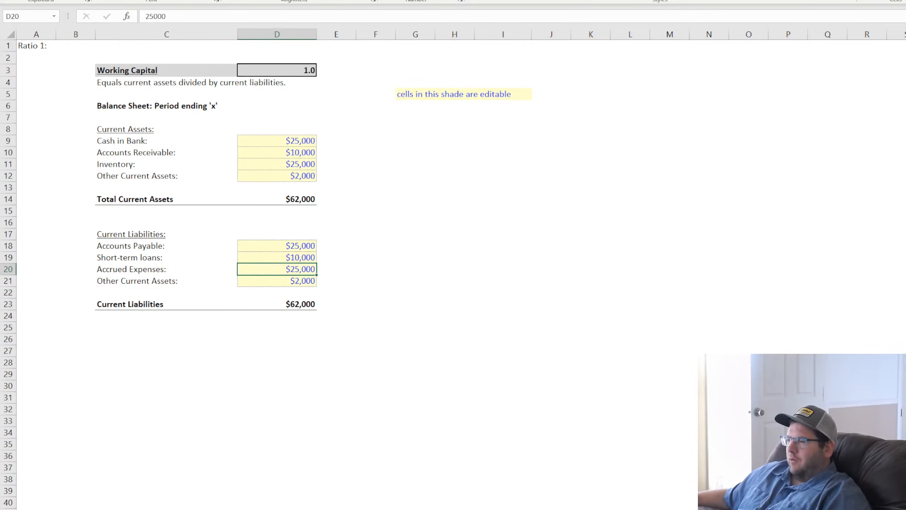
{"action": "left_click", "coordinate": [571, 509]}
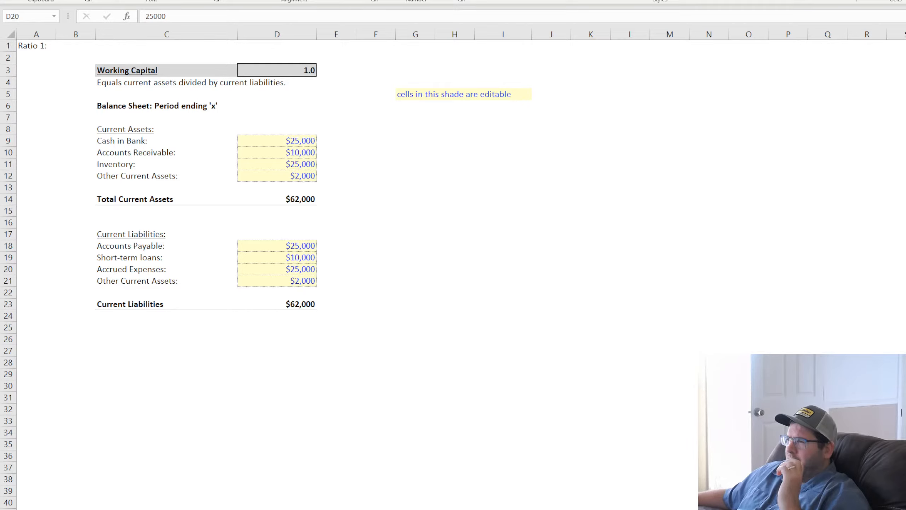
{"action": "key", "text": "alt+Tab"}
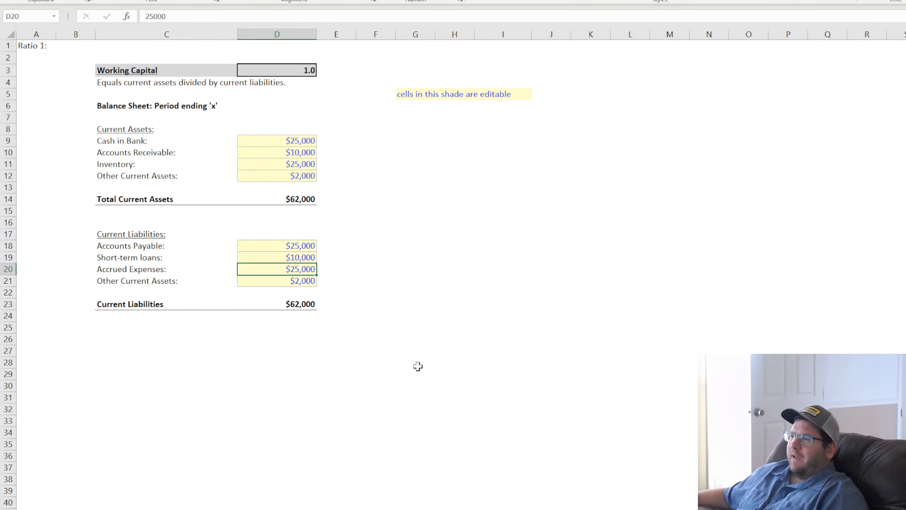
{"action": "left_click", "coordinate": [179, 270]}
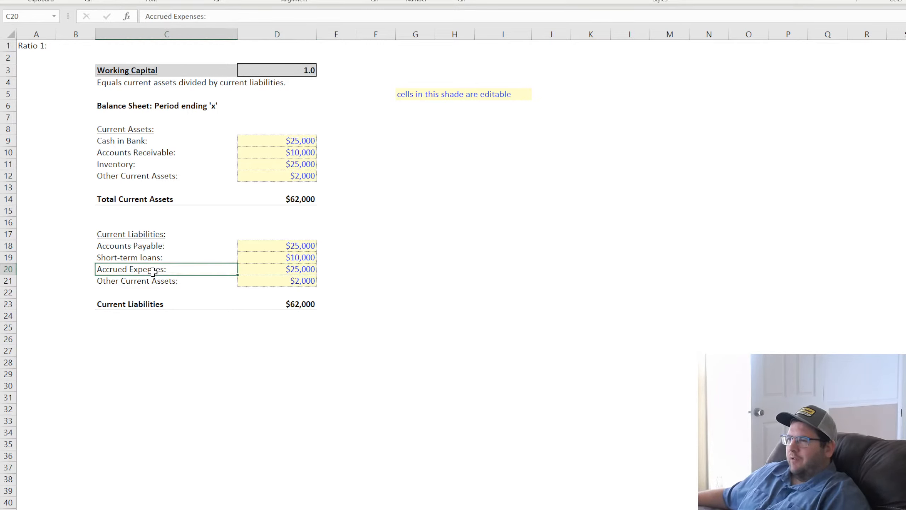
{"action": "left_click", "coordinate": [296, 270]}
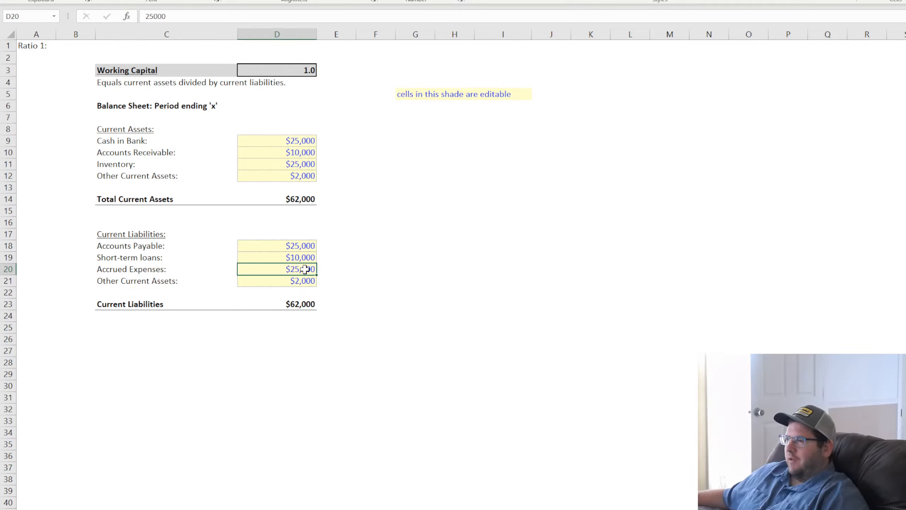
{"action": "left_click", "coordinate": [146, 246]}
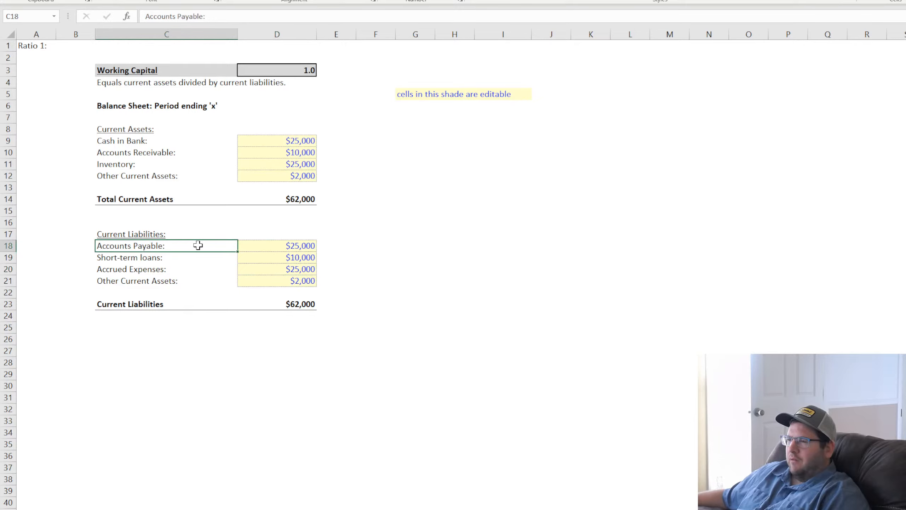
{"action": "left_click", "coordinate": [149, 257]}
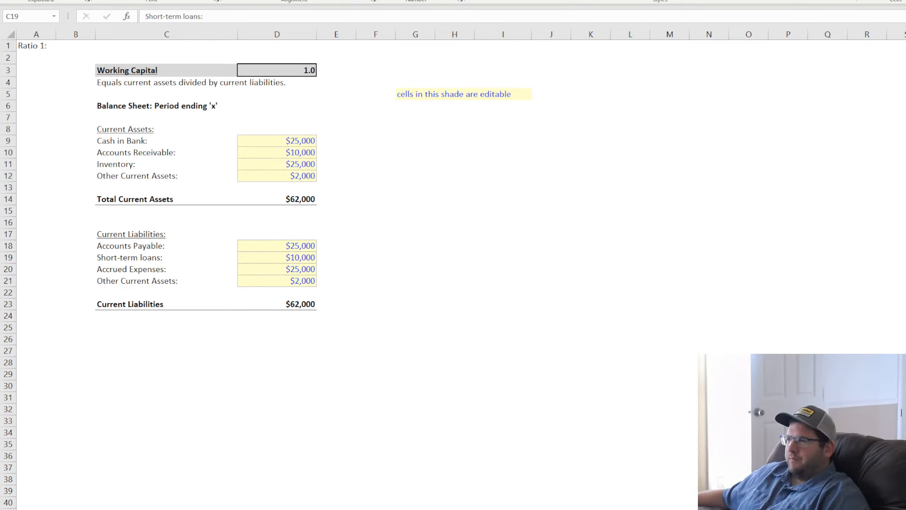
{"action": "left_click", "coordinate": [383, 351]}
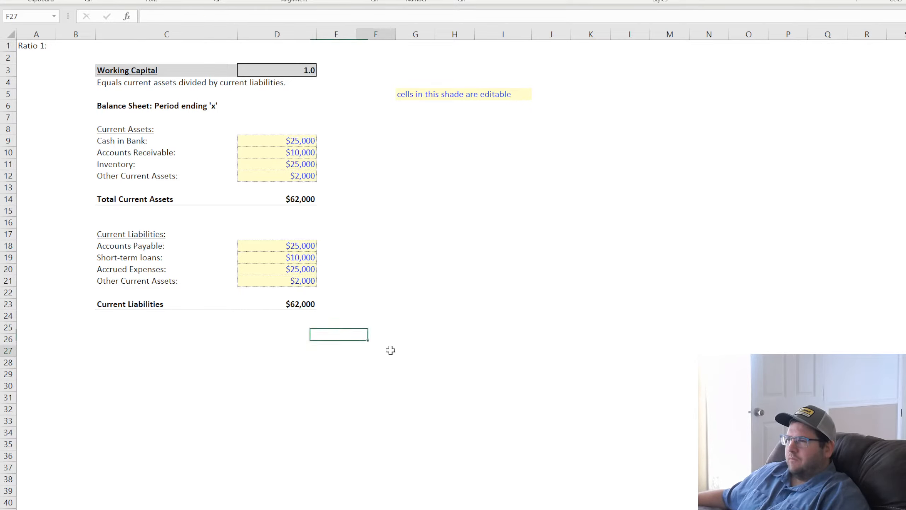
{"action": "left_click", "coordinate": [162, 244]}
{"action": "left_click", "coordinate": [160, 269]}
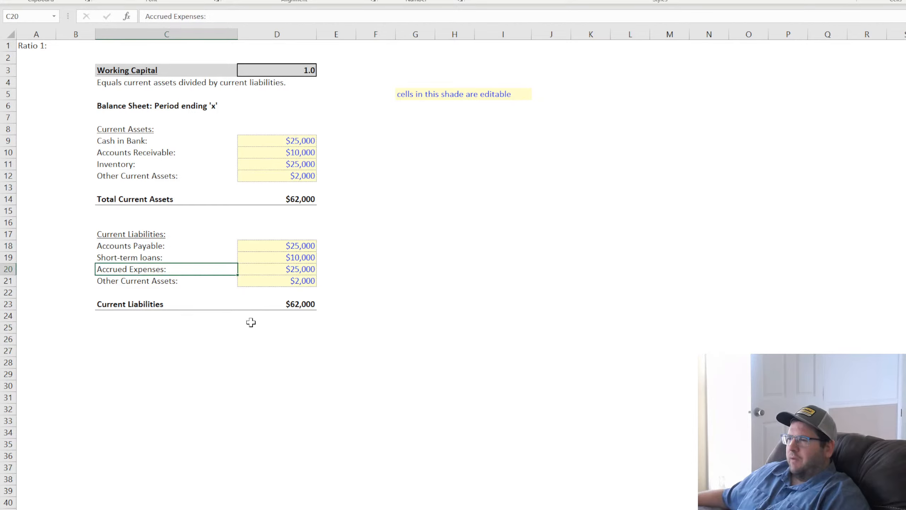
Change the last Current Liabilities label in C21 to "Other Current Liabilities:".
{"action": "left_click", "coordinate": [176, 282]}
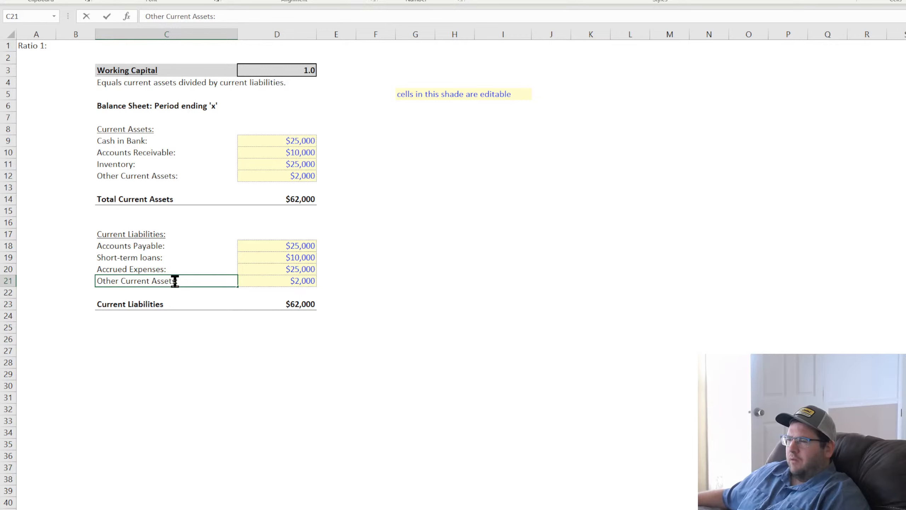
{"action": "left_click_drag", "start_coordinate": [176, 281], "coordinate": [20, 273]}
{"action": "type", "text": "Other Curre"}
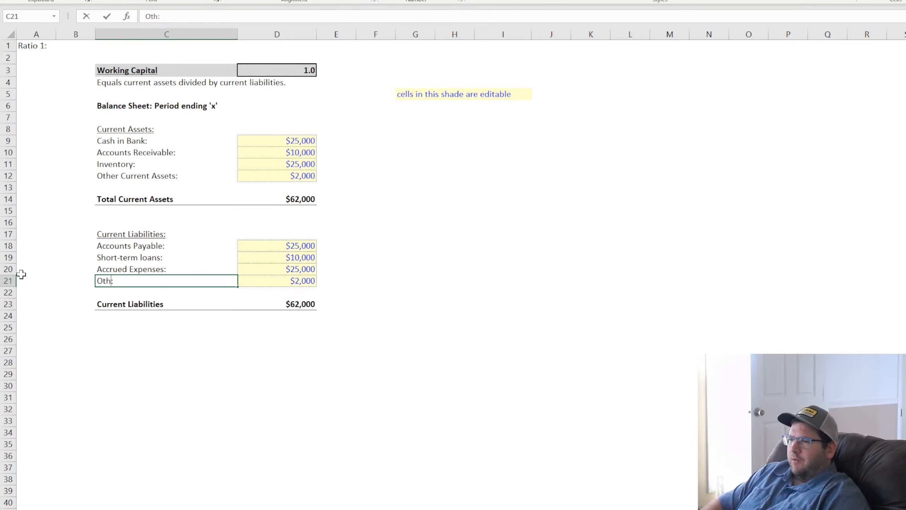
{"action": "type", "text": "nt Liabilities"}
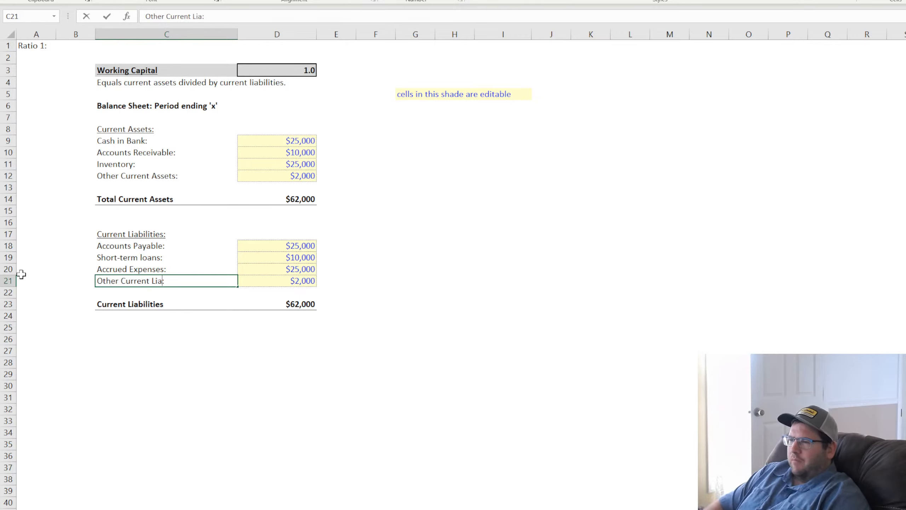
{"action": "key", "text": "Return"}
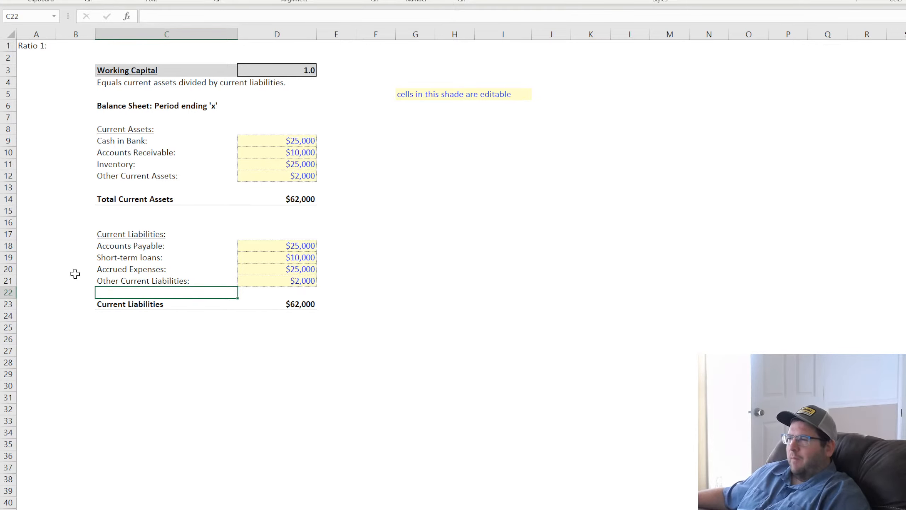
{"action": "left_click", "coordinate": [148, 227]}
{"action": "left_click", "coordinate": [449, 218]}
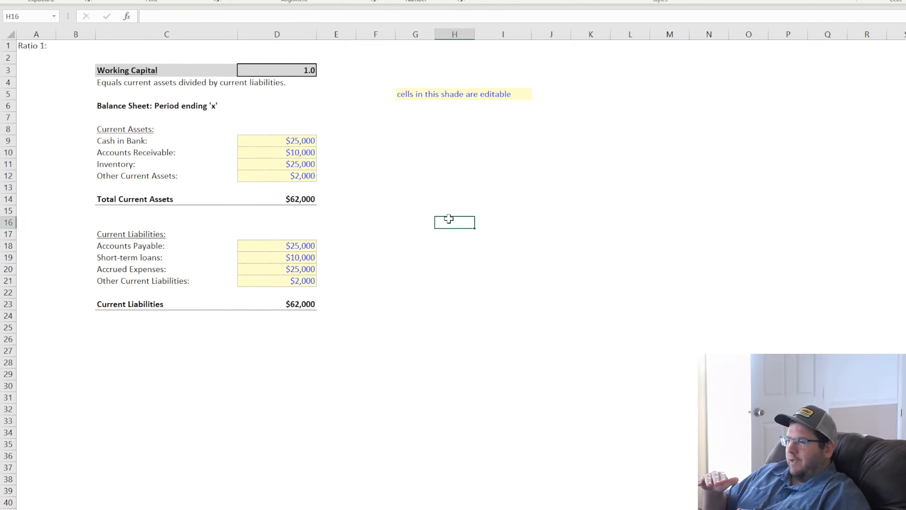
{"action": "left_click", "coordinate": [419, 280]}
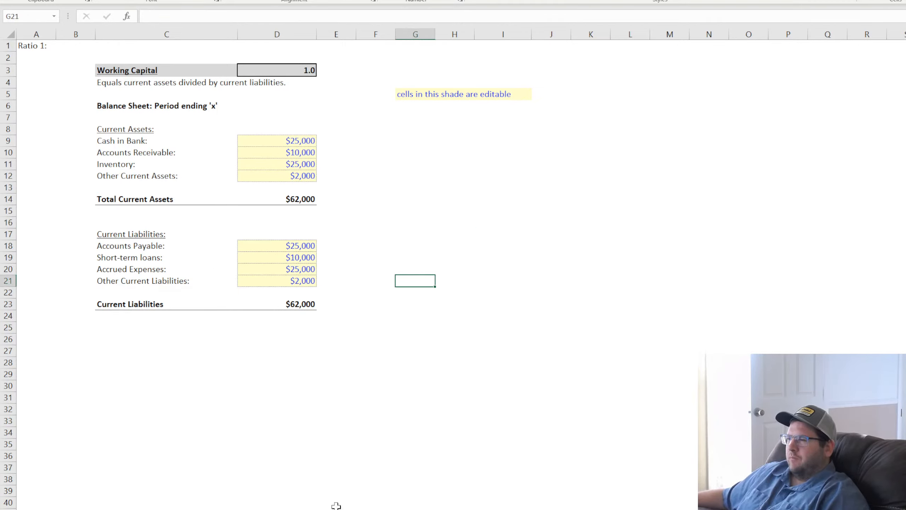
Enter the liability amounts in D18:D21: 100000 for payables, 2000 for loans, 5000 for accrued expenses and 0 for other liabilities.
{"action": "left_click", "coordinate": [300, 246]}
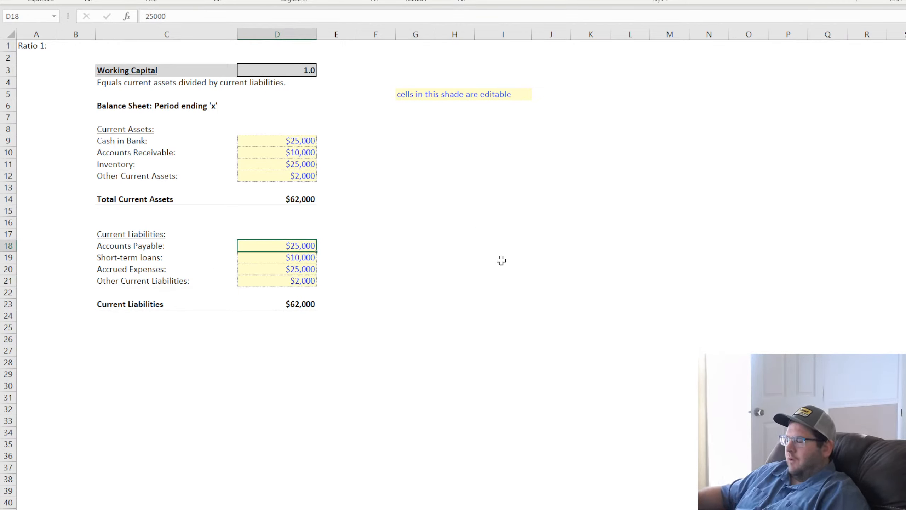
{"action": "type", "text": "100000"}
{"action": "key", "text": "Return"}
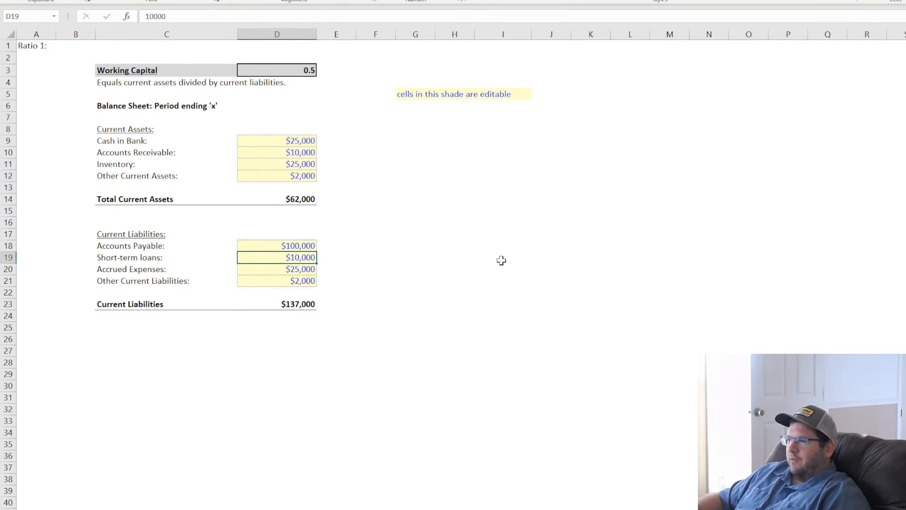
{"action": "type", "text": "2000"}
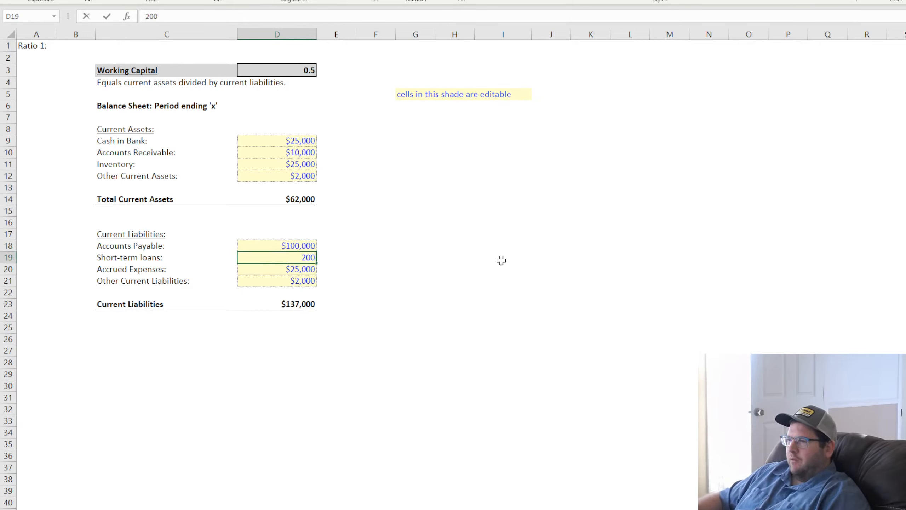
{"action": "key", "text": "Return"}
{"action": "type", "text": "5000"}
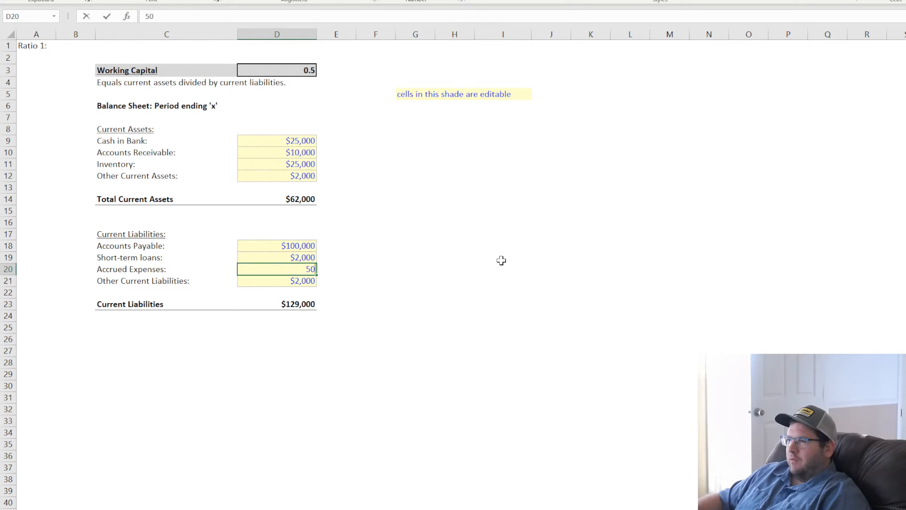
{"action": "key", "text": "Return"}
{"action": "type", "text": "000"}
{"action": "key", "text": "Return"}
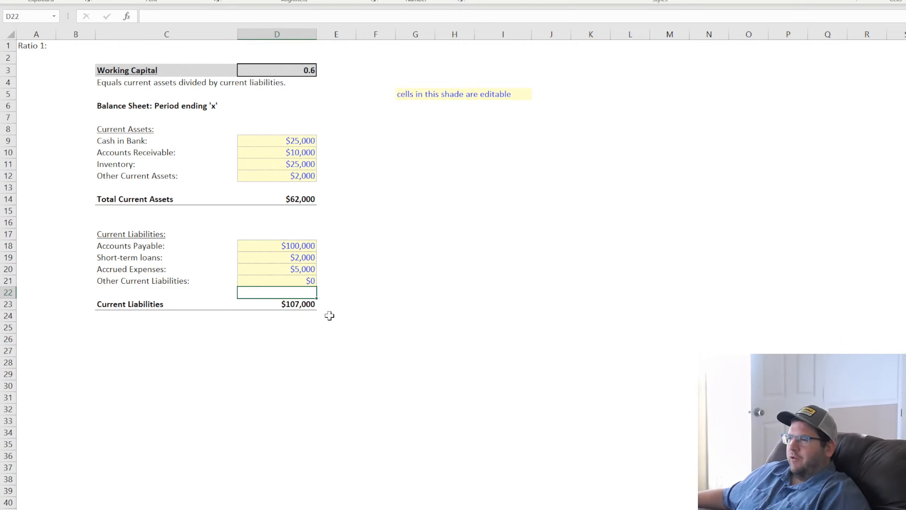
Set the Accounts Payable amount in D18 to 10,000 and check the Working Capital ratio formula in D3.
{"action": "left_click", "coordinate": [298, 246]}
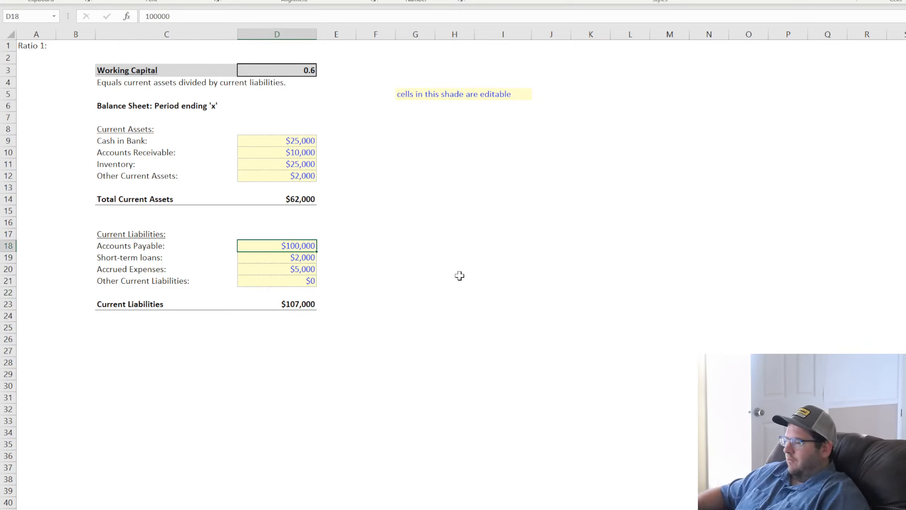
{"action": "type", "text": "10,000"}
{"action": "key", "text": "Return"}
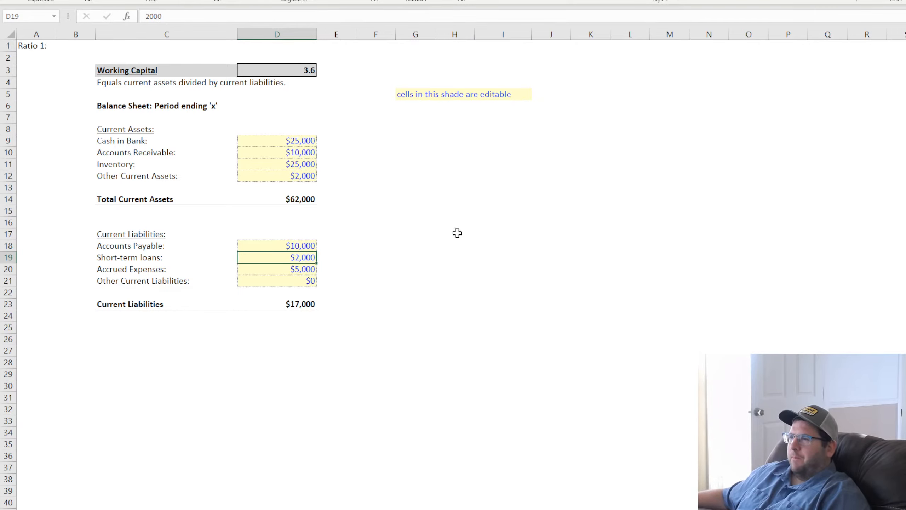
{"action": "left_click", "coordinate": [478, 234]}
{"action": "left_click", "coordinate": [304, 70]}
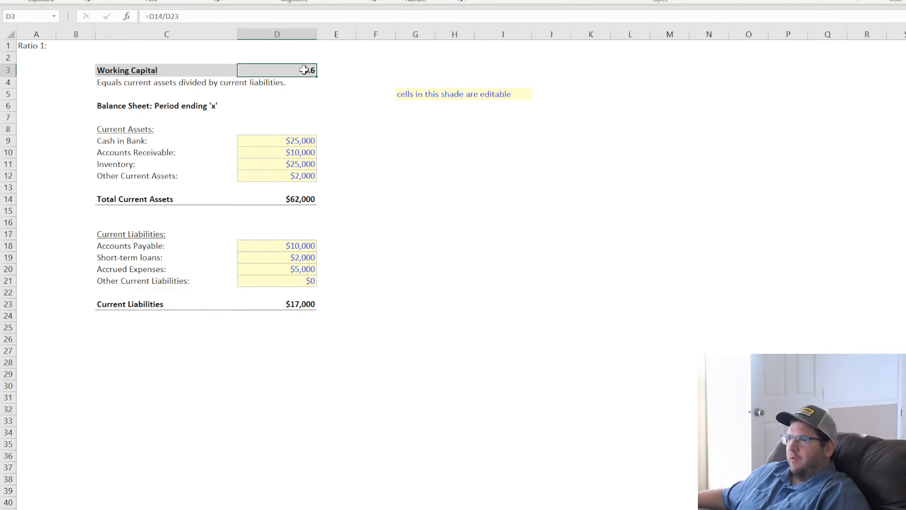
Check the Total Current Assets formula in D14 and the Current Liabilities total in D23.
{"action": "left_click", "coordinate": [303, 199]}
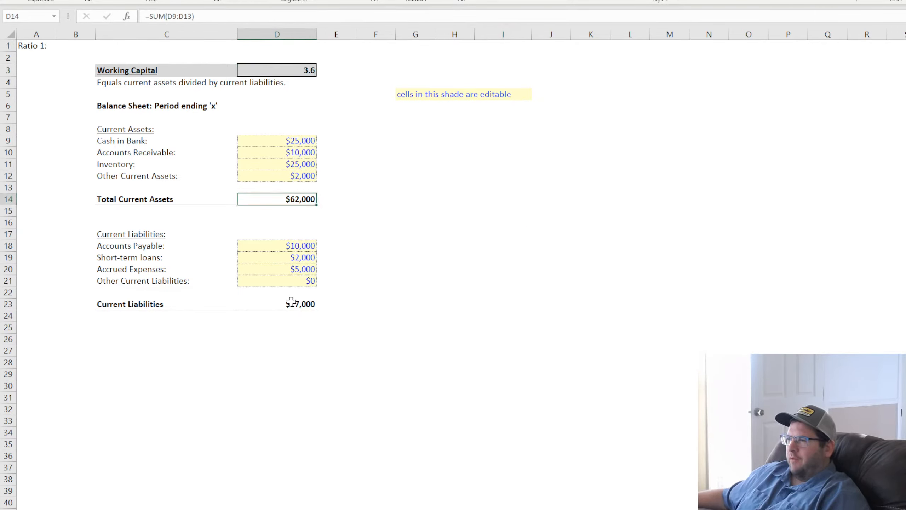
{"action": "left_click", "coordinate": [291, 302]}
{"action": "left_click", "coordinate": [533, 280]}
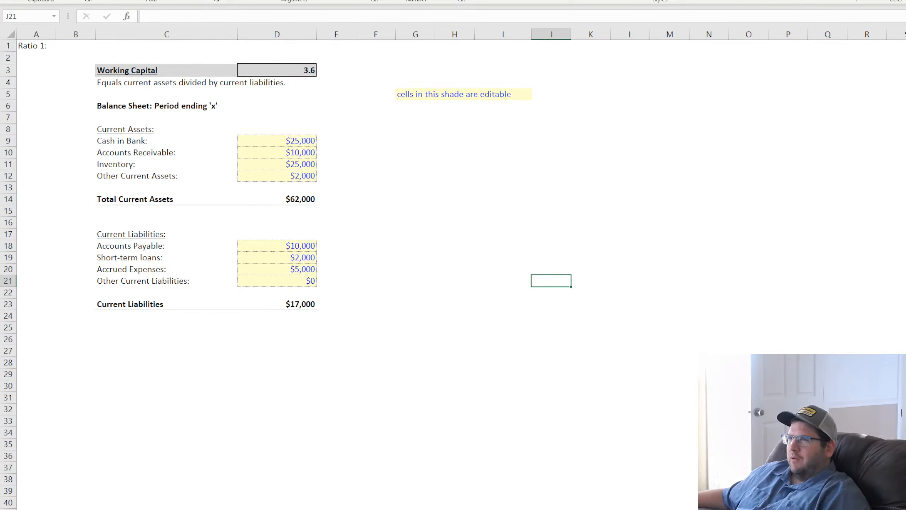
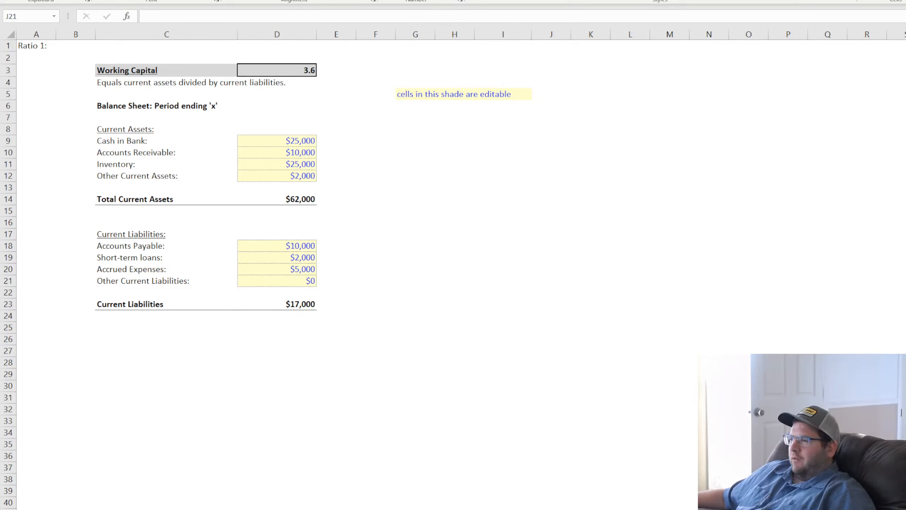
{"action": "left_click", "coordinate": [431, 374]}
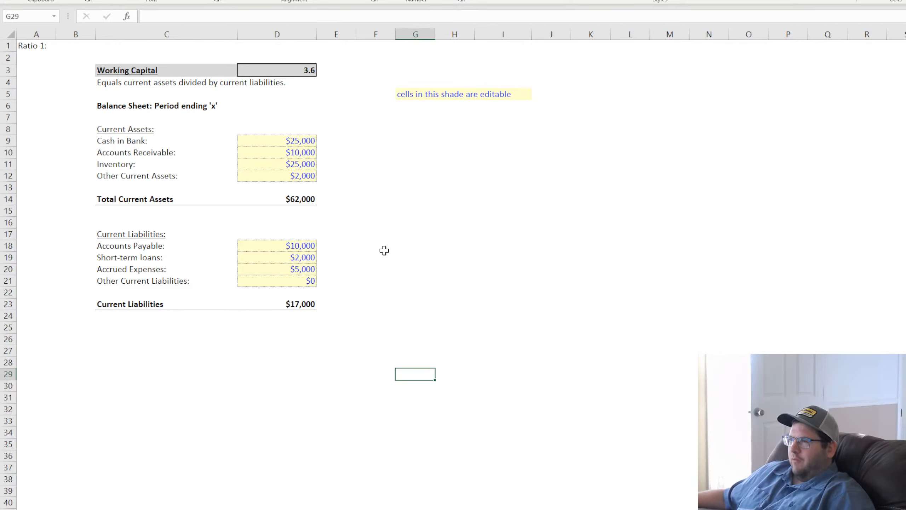
Shade the Total Current Assets row C14:D14 and the Current Liabilities total row C23:D23 light gray.
{"action": "left_click_drag", "start_coordinate": [205, 200], "coordinate": [285, 199]}
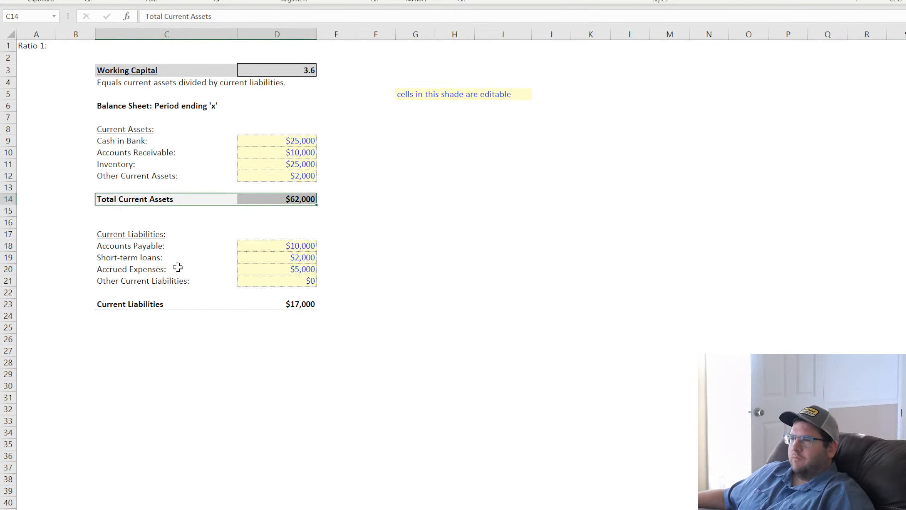
{"action": "left_click_drag", "start_coordinate": [171, 304], "coordinate": [282, 292]}
{"action": "left_click_drag", "start_coordinate": [157, 303], "coordinate": [278, 303]}
{"action": "left_click", "coordinate": [500, 303]}
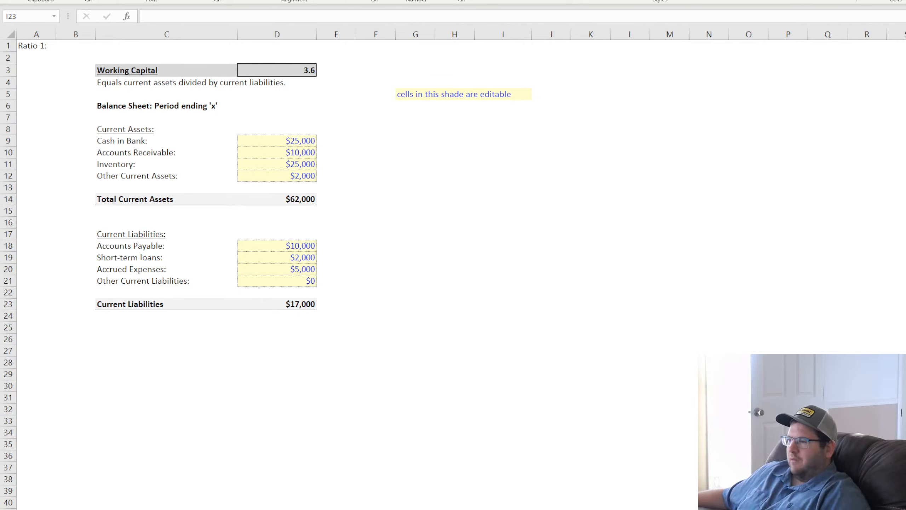
{"action": "left_click", "coordinate": [415, 257]}
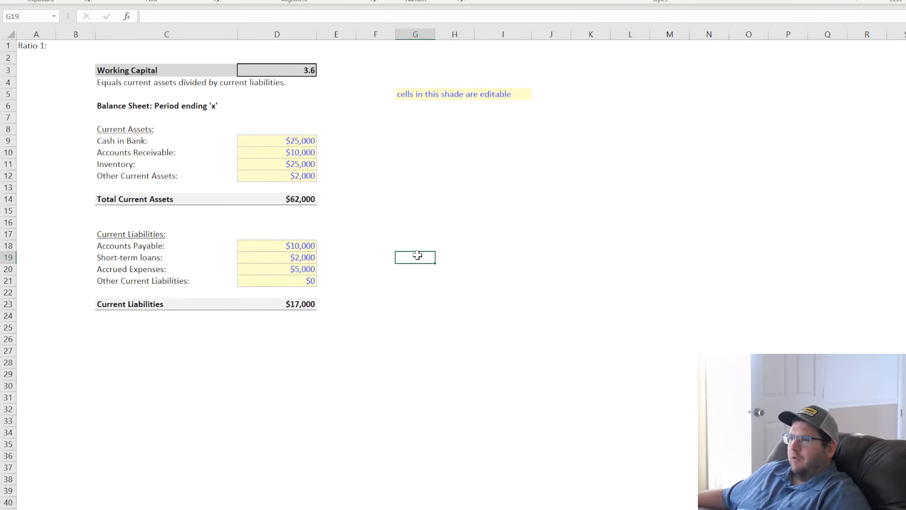
Format the Inventory row C11:D11 with a dark gray fill and white text.
{"action": "left_click", "coordinate": [77, 164]}
{"action": "left_click_drag", "start_coordinate": [94, 170], "coordinate": [313, 163]}
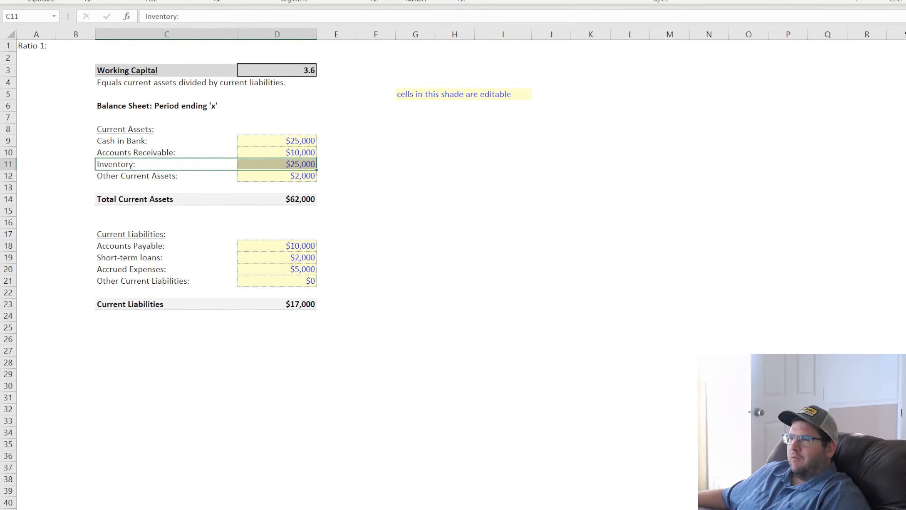
{"action": "left_click", "coordinate": [187, 29]}
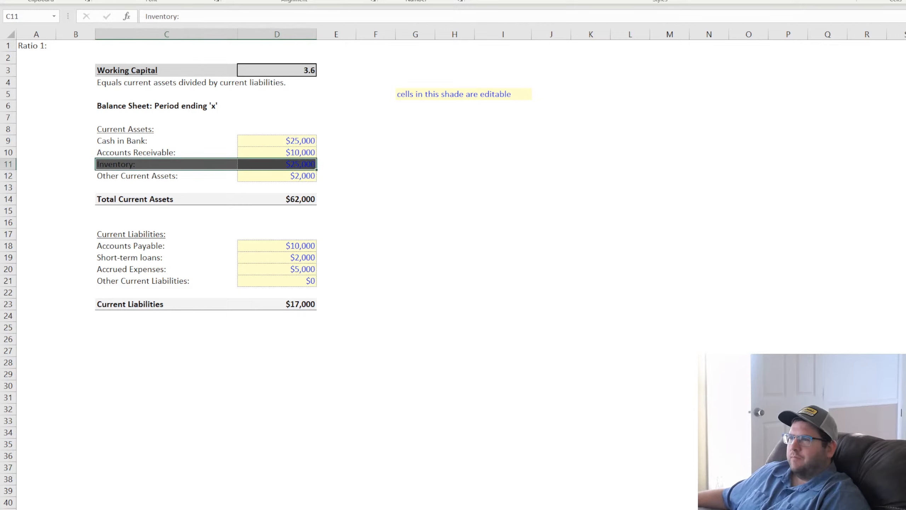
{"action": "left_click", "coordinate": [208, 25]}
{"action": "left_click", "coordinate": [199, 22]}
{"action": "left_click", "coordinate": [503, 258]}
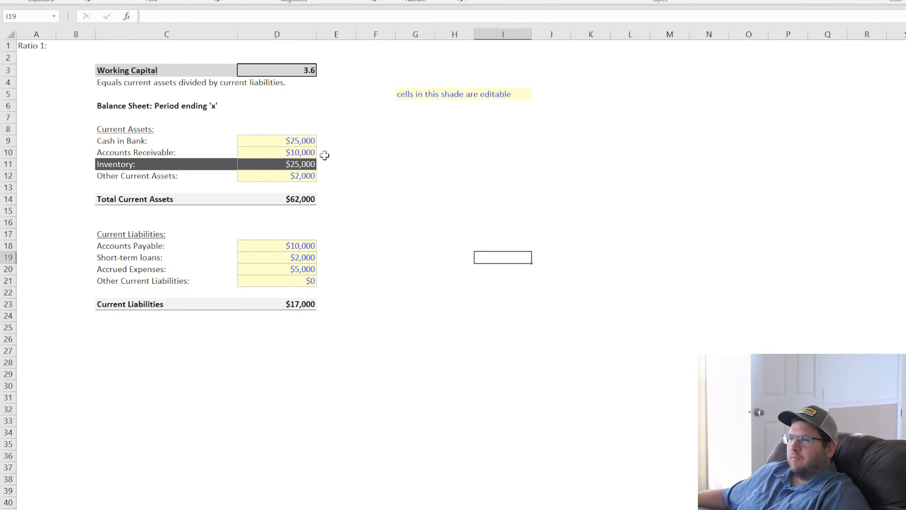
Add the note "NOT INCLUDED IN THE QUICK RATIO" in E11 beside the Inventory amount.
{"action": "left_click", "coordinate": [333, 163]}
{"action": "type", "text": "NOT INC"}
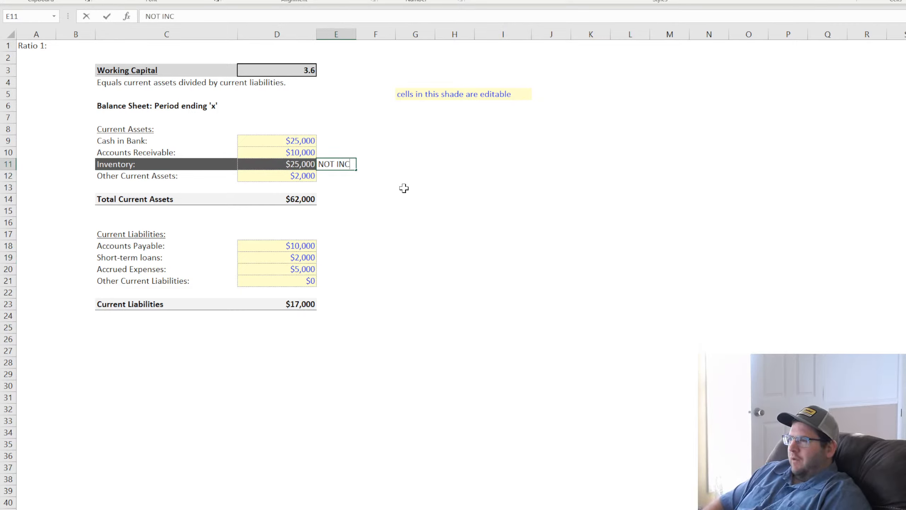
{"action": "type", "text": "LUDED IN THE QUICK RATIO"}
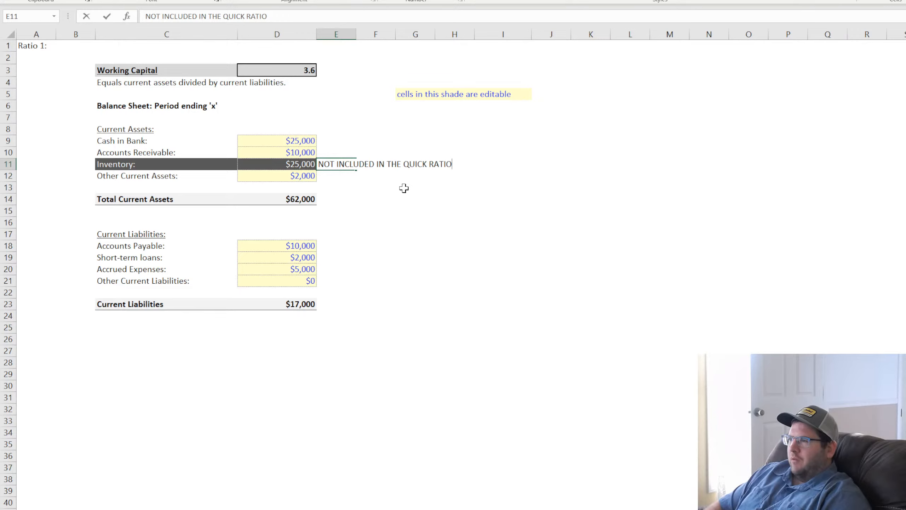
{"action": "key", "text": "Return"}
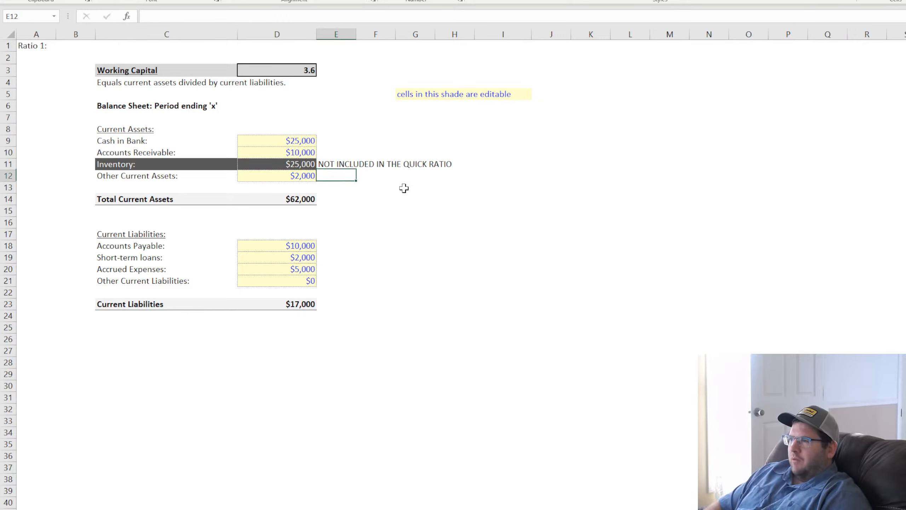
Edit the ratio definition in C4 to read "Equals current assets LESS inventory divided by current liabilities.".
{"action": "left_click", "coordinate": [106, 82]}
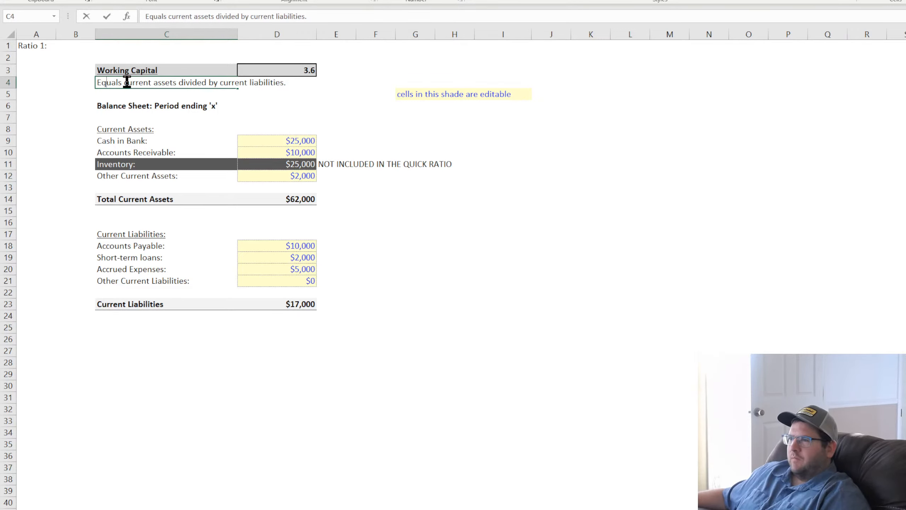
{"action": "double_click", "coordinate": [177, 82]}
{"action": "type", "text": "LESS "}
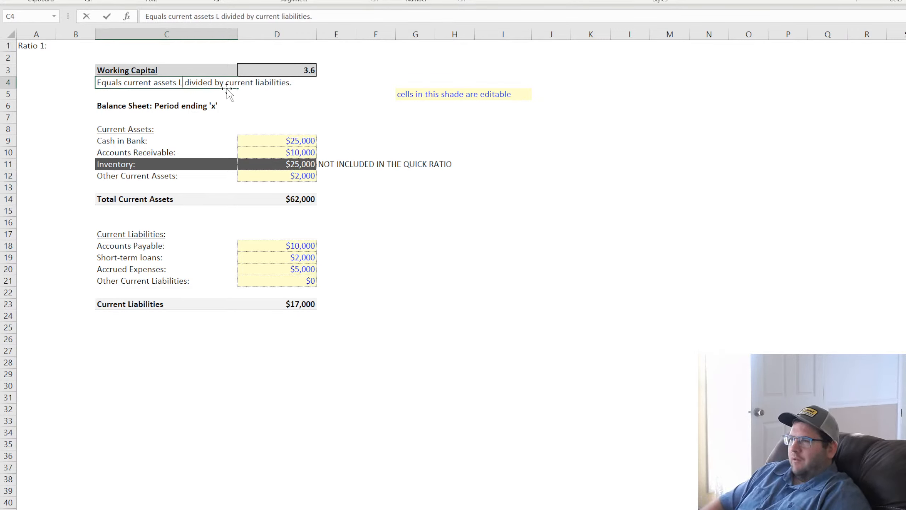
{"action": "type", "text": "inventory"}
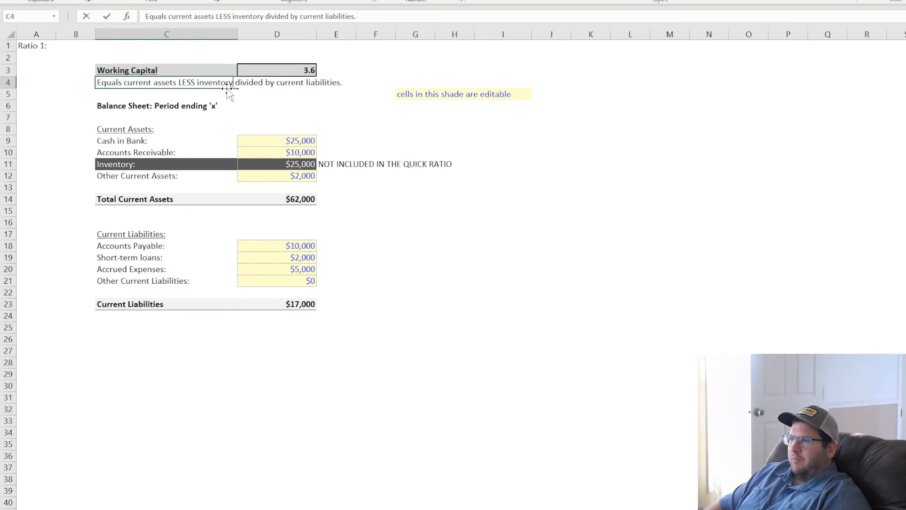
{"action": "key", "text": "Return"}
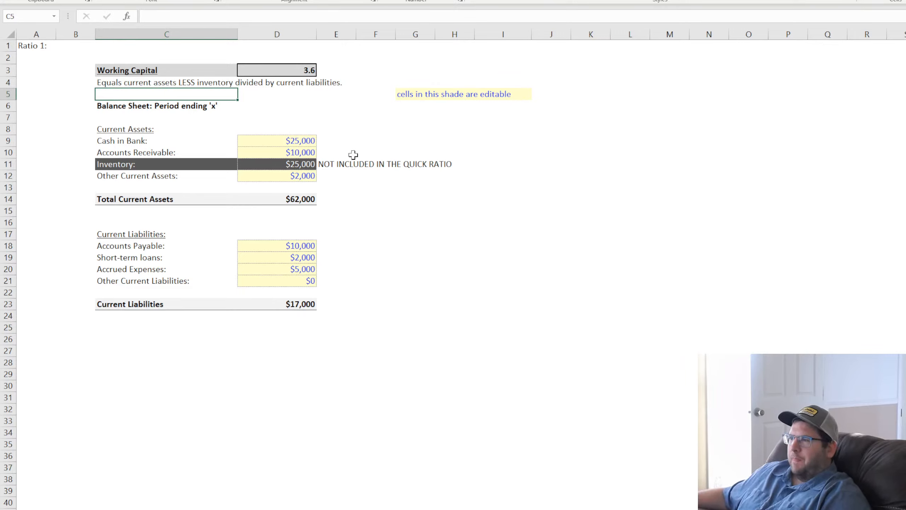
Append "If you have a high inventory turnover, you may have a ratio below 1" to the inventory note in E11.
{"action": "left_click", "coordinate": [335, 163]}
{"action": "left_click", "coordinate": [293, 16]}
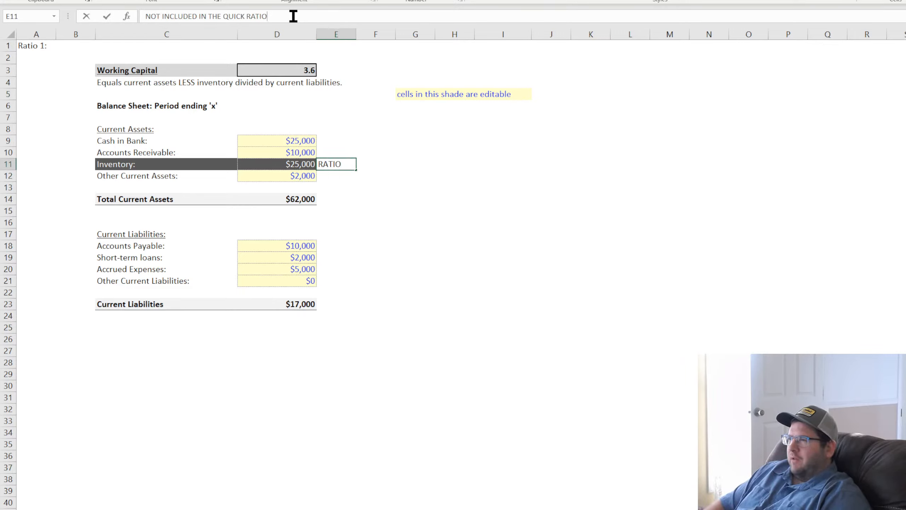
{"action": "type", "text": "If you have "}
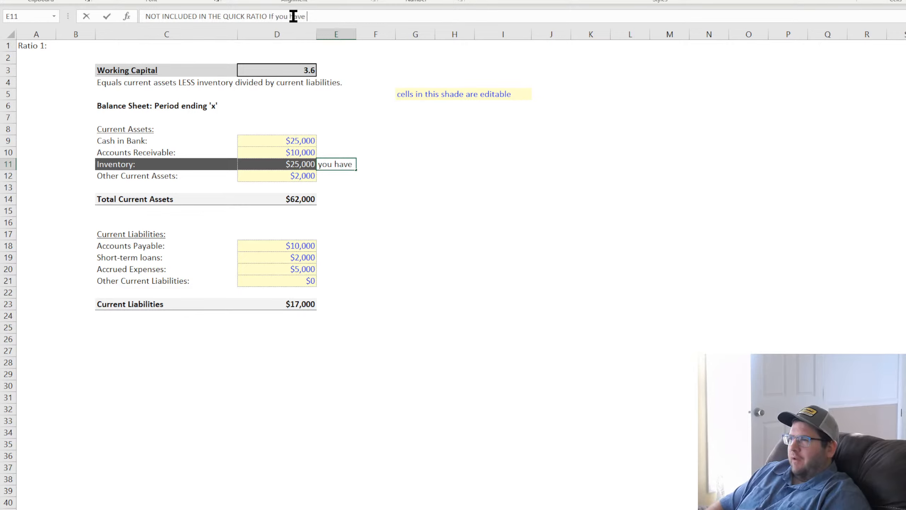
{"action": "type", "text": "a high invento"}
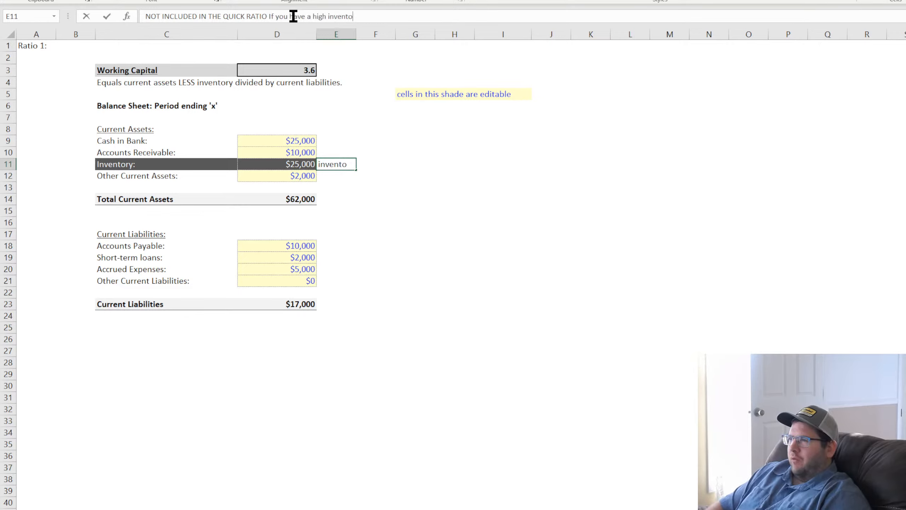
{"action": "type", "text": "ry turnover,"}
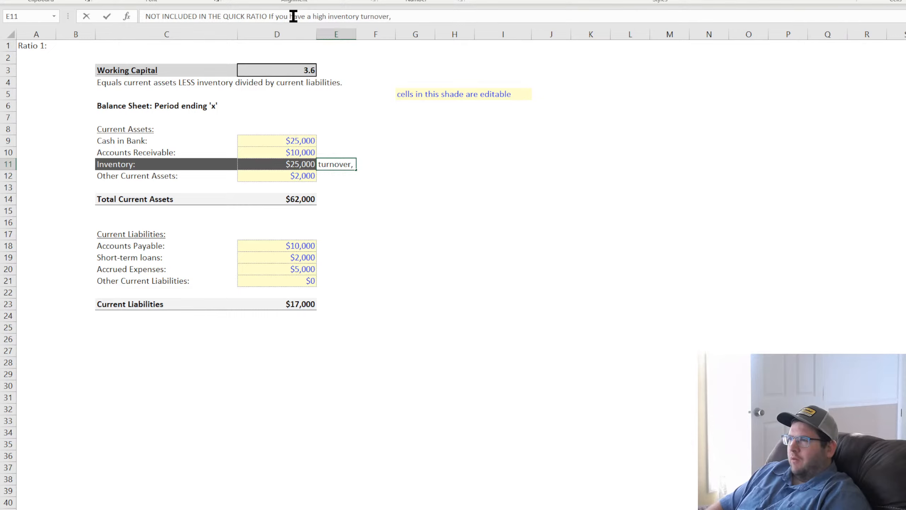
{"action": "type", "text": " you may have a ratio below 1"}
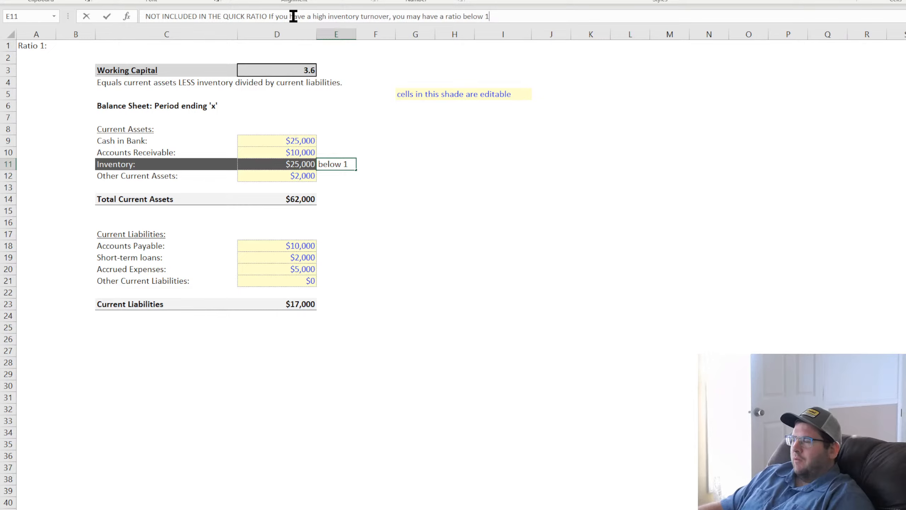
Finish the E11 note with "and that is fine. Other than that, you want this ratio to be above 1.".
{"action": "type", "text": "and that is fine. O"}
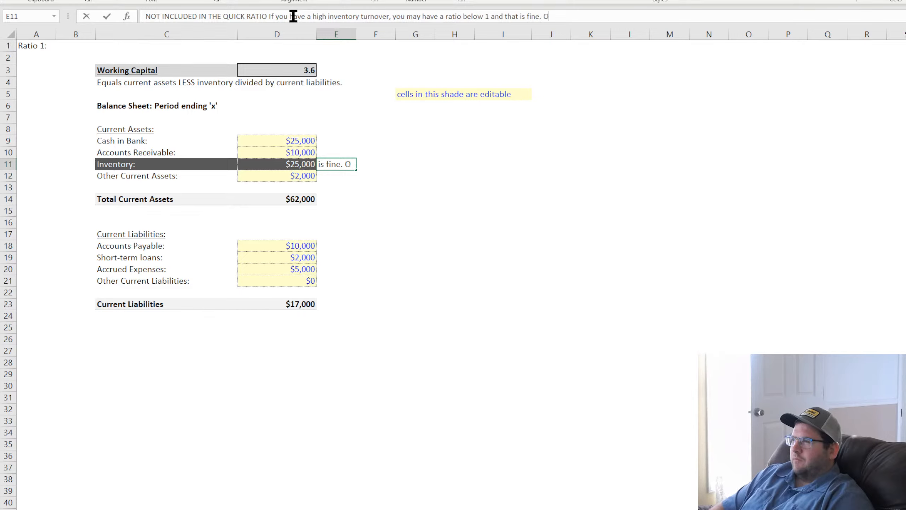
{"action": "type", "text": "ther than tha"}
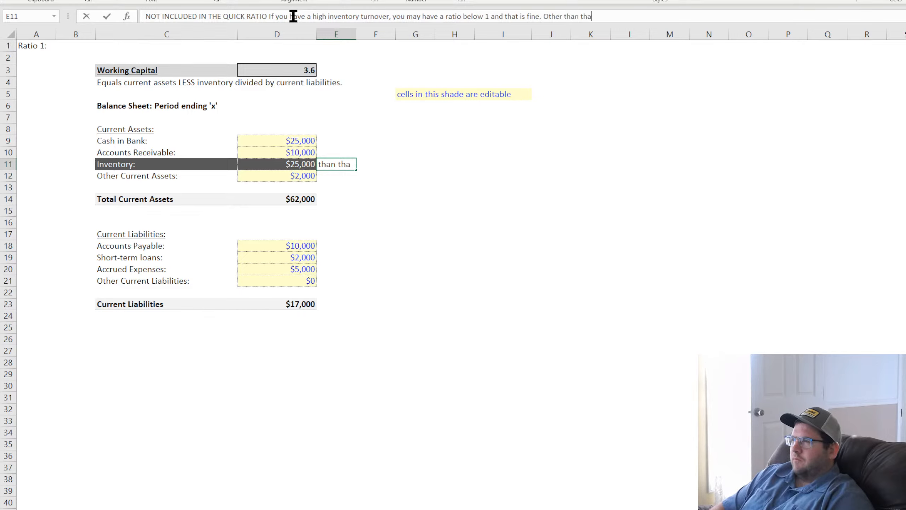
{"action": "type", "text": "t, you w"}
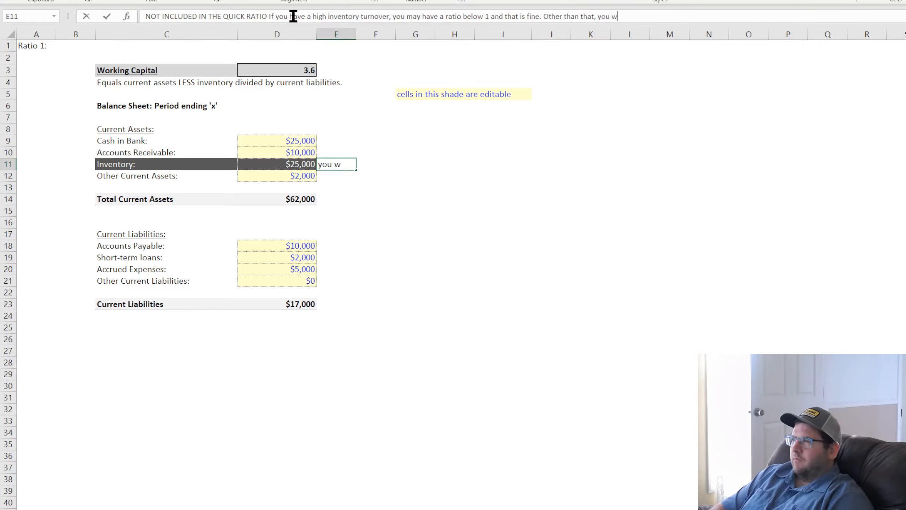
{"action": "type", "text": "ant this ratio to be above 1."}
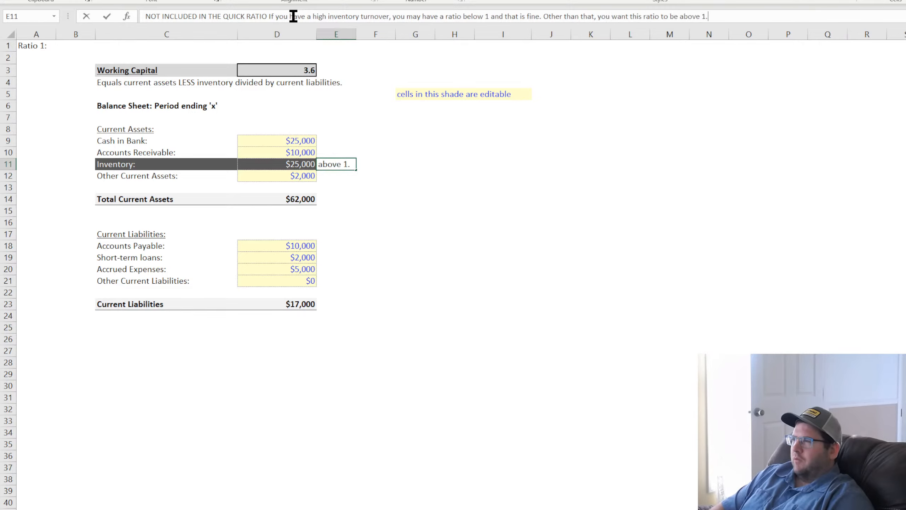
{"action": "key", "text": "Return"}
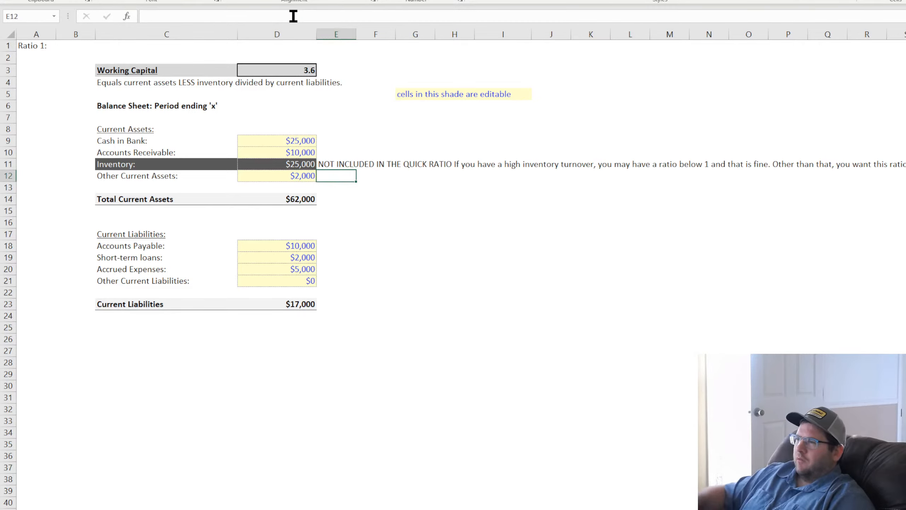
Subtract the Inventory amount in D11 from the SUM(D9:D13) formula for Total Current Assets in D14.
{"action": "double_click", "coordinate": [297, 199]}
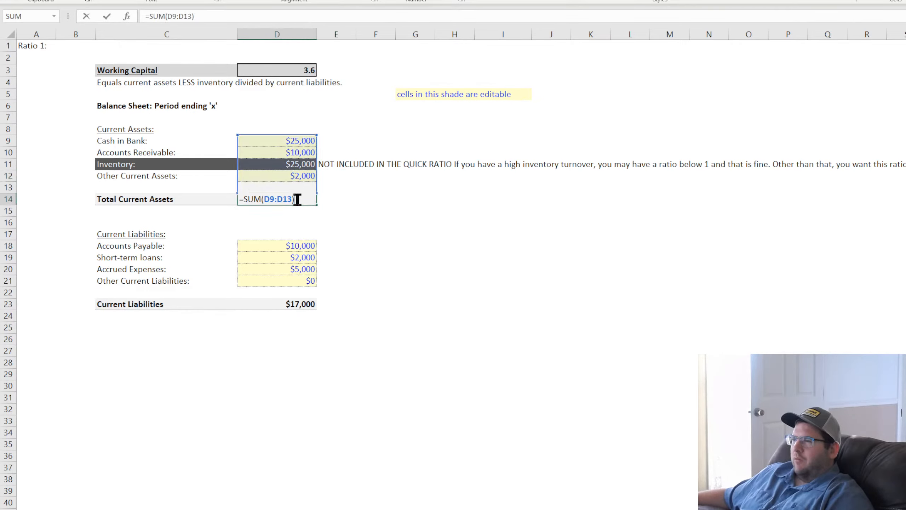
{"action": "type", "text": "-"}
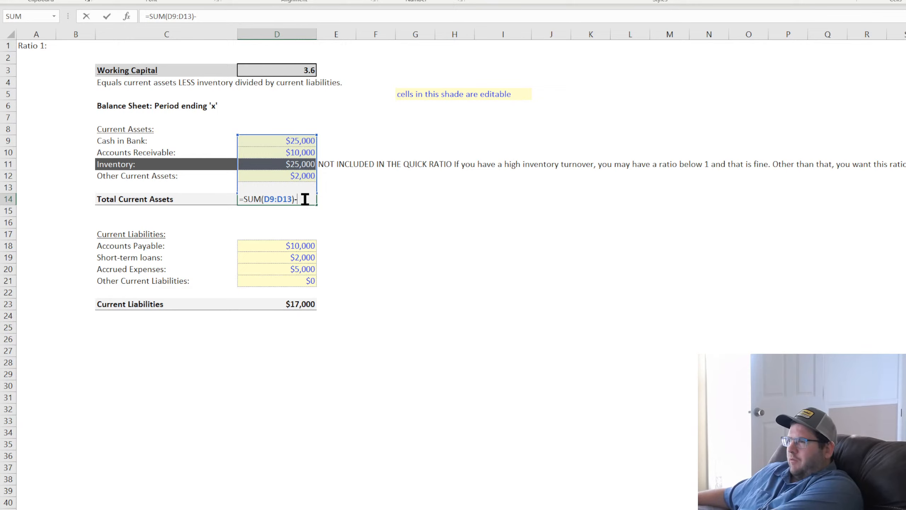
{"action": "left_click", "coordinate": [297, 164]}
{"action": "key", "text": "Return"}
{"action": "left_click", "coordinate": [373, 246]}
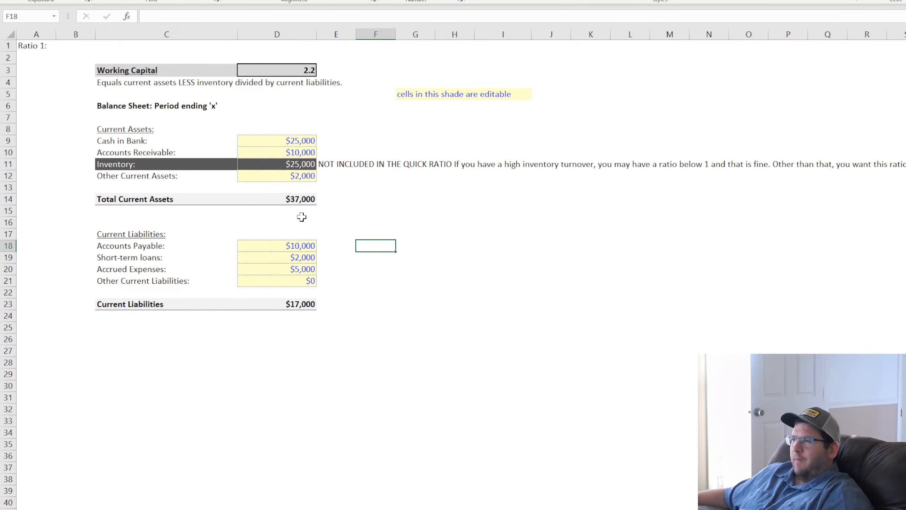
{"action": "left_click", "coordinate": [289, 199]}
Replace the ratio title in C3 with "Quick Ratio".
{"action": "left_click", "coordinate": [133, 70]}
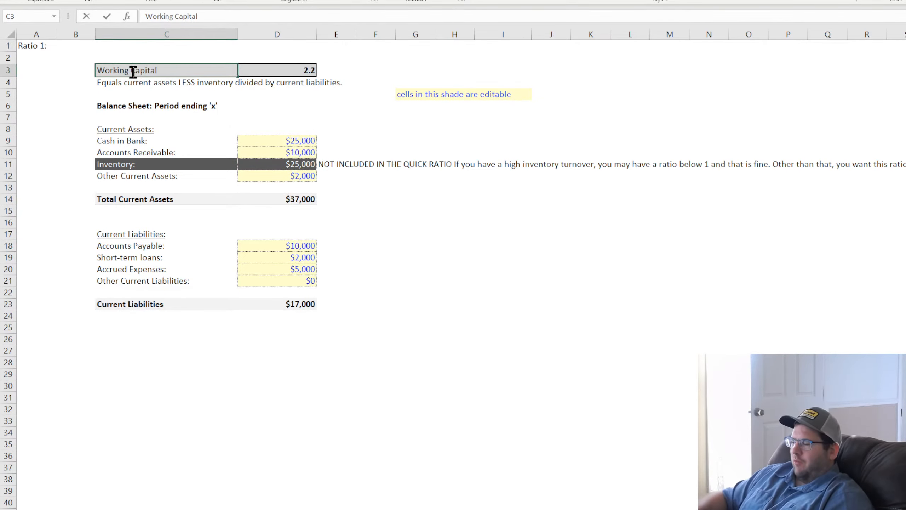
{"action": "key", "text": "BackSpace"}
{"action": "key", "text": "BackSpace"}
{"action": "key", "text": "BackSpace"}
{"action": "key", "text": "BackSpace"}
{"action": "key", "text": "BackSpace"}
{"action": "key", "text": "BackSpace"}
{"action": "key", "text": "BackSpace"}
{"action": "key", "text": "BackSpace"}
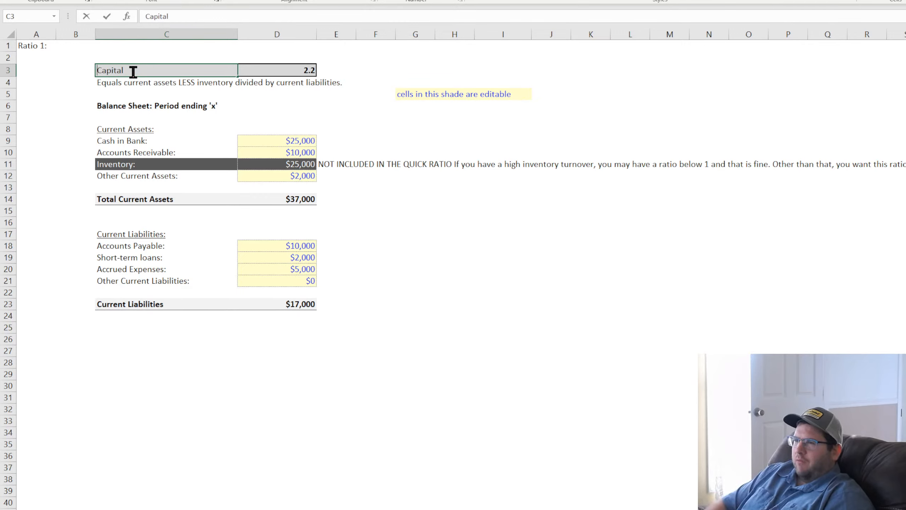
{"action": "type", "text": "Quick Ratio"}
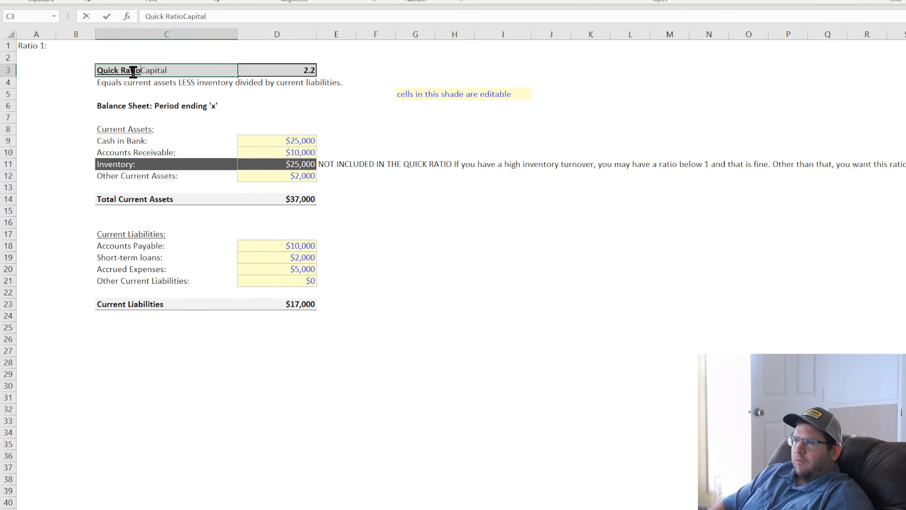
{"action": "key", "text": "Right"}
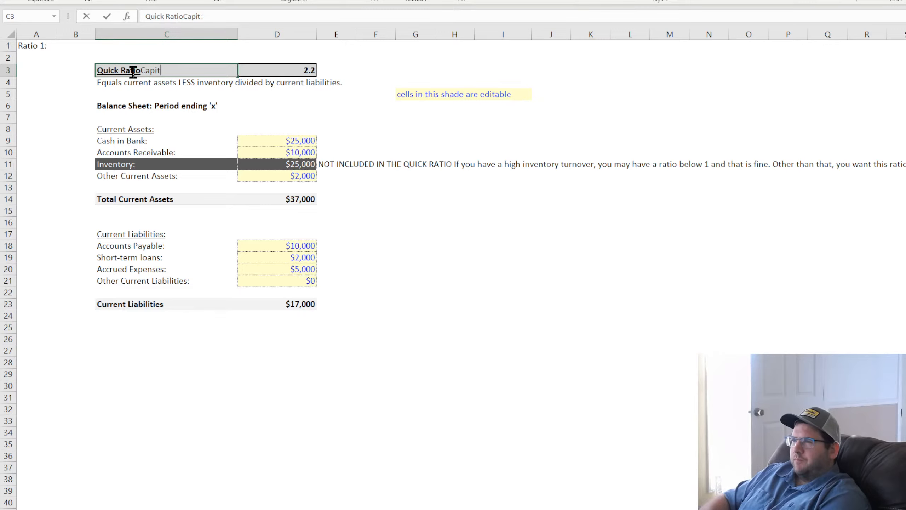
{"action": "key", "text": "BackSpace"}
{"action": "key", "text": "BackSpace"}
{"action": "key", "text": "BackSpace"}
{"action": "key", "text": "BackSpace"}
{"action": "key", "text": "BackSpace"}
{"action": "key", "text": "Return"}
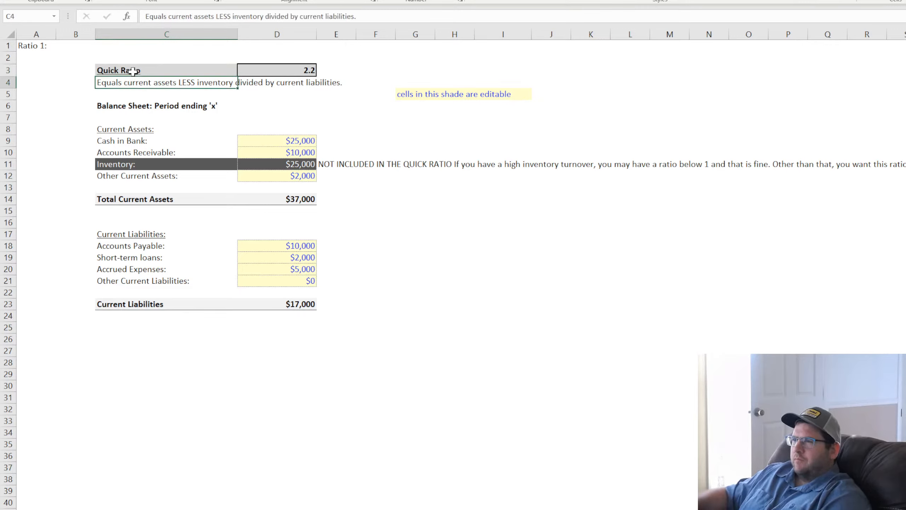
Change the label in A1 of the Quick Ratio sheet to "Ratio 2:".
{"action": "left_click", "coordinate": [47, 45]}
{"action": "left_click_drag", "start_coordinate": [170, 14], "coordinate": [166, 15]}
{"action": "type", "text": "2"}
{"action": "left_click", "coordinate": [450, 235]}
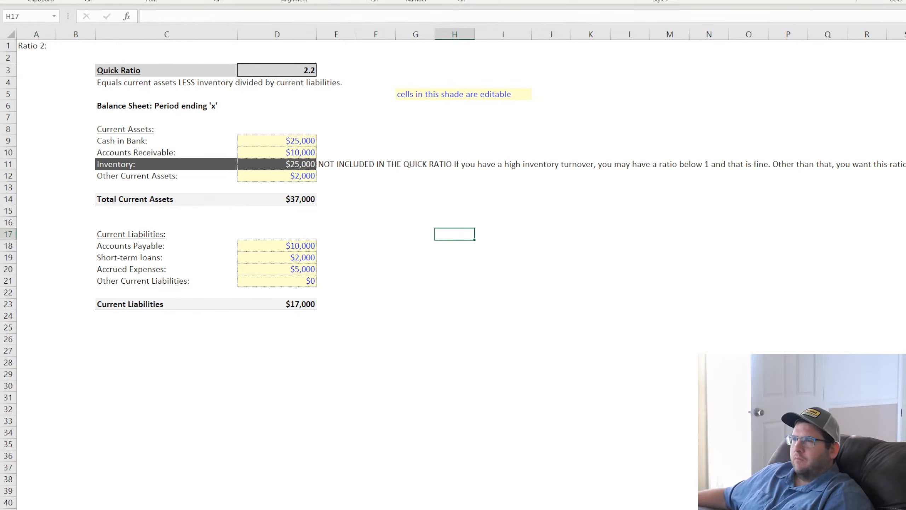
{"action": "left_click", "coordinate": [505, 247]}
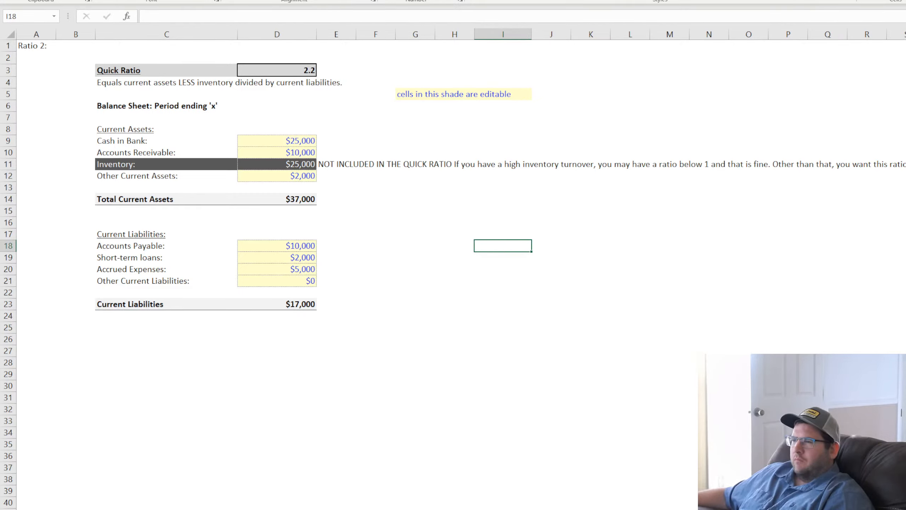
Compare the Working Capital sheet with the Quick Ratio sheet, checking their titles, descriptions and current asset sections.
{"action": "key", "text": "ctrl+Page_Up"}
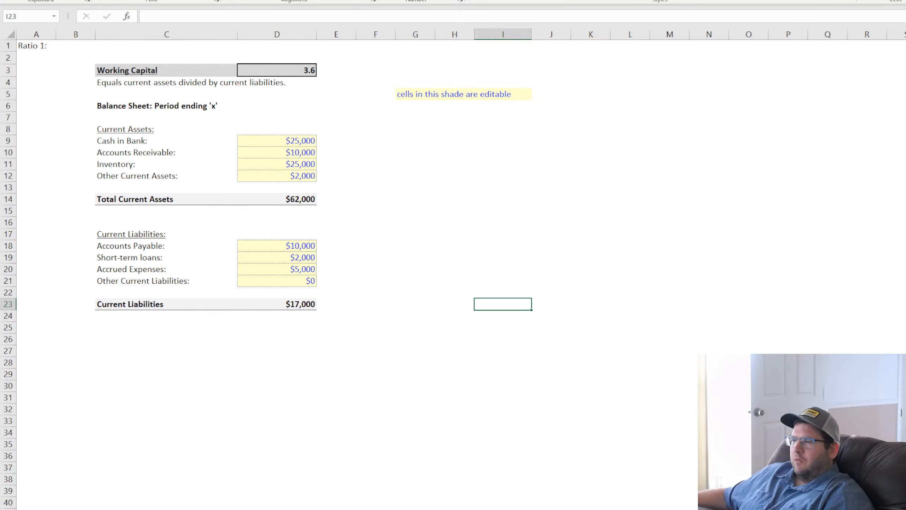
{"action": "key", "text": "ctrl+Page_Down"}
{"action": "key", "text": "ctrl+Page_Up"}
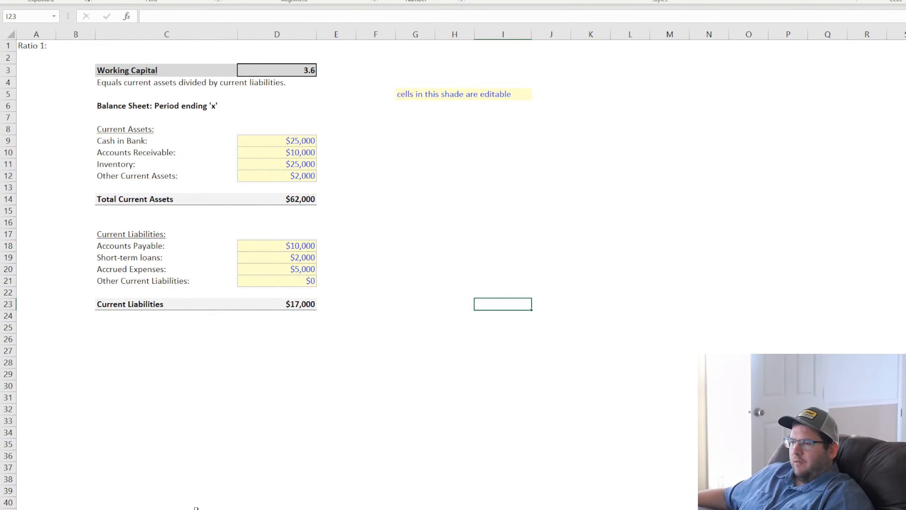
{"action": "left_click", "coordinate": [196, 480]}
{"action": "key", "text": "ctrl+Page_Down"}
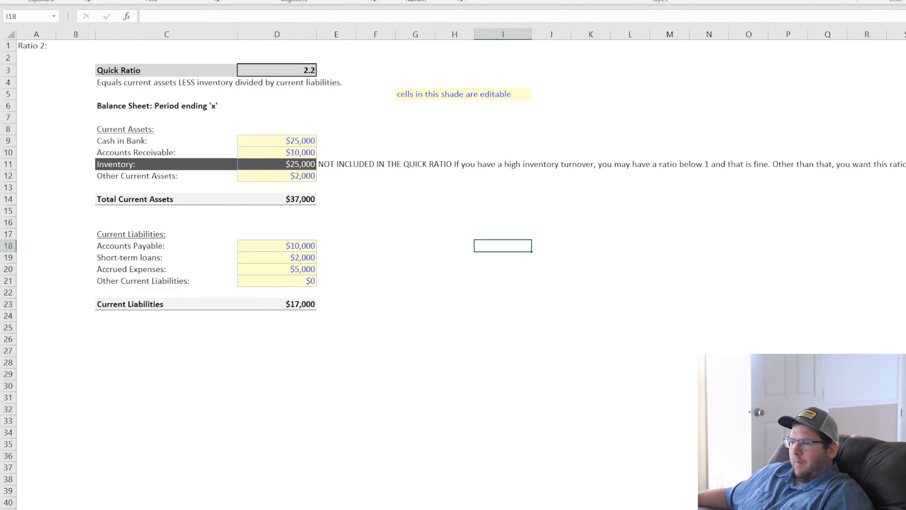
{"action": "key", "text": "ctrl+Page_Up"}
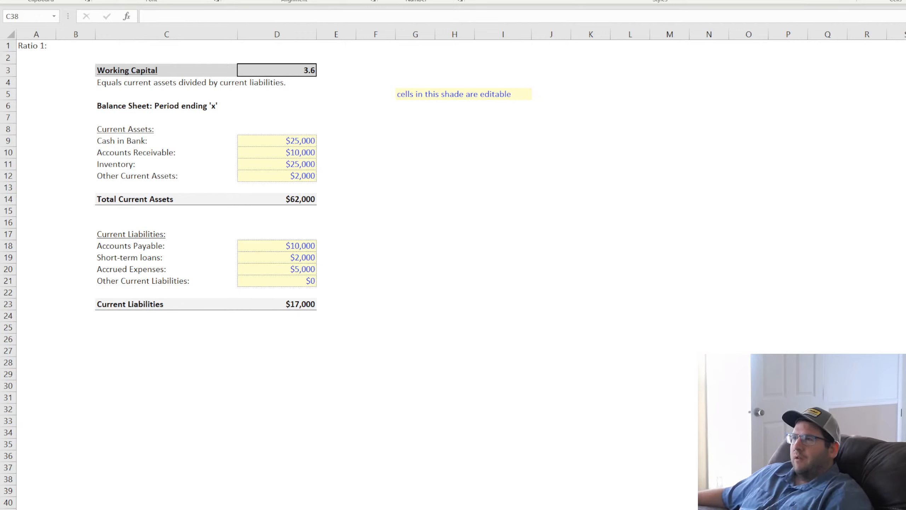
{"action": "left_click", "coordinate": [508, 373]}
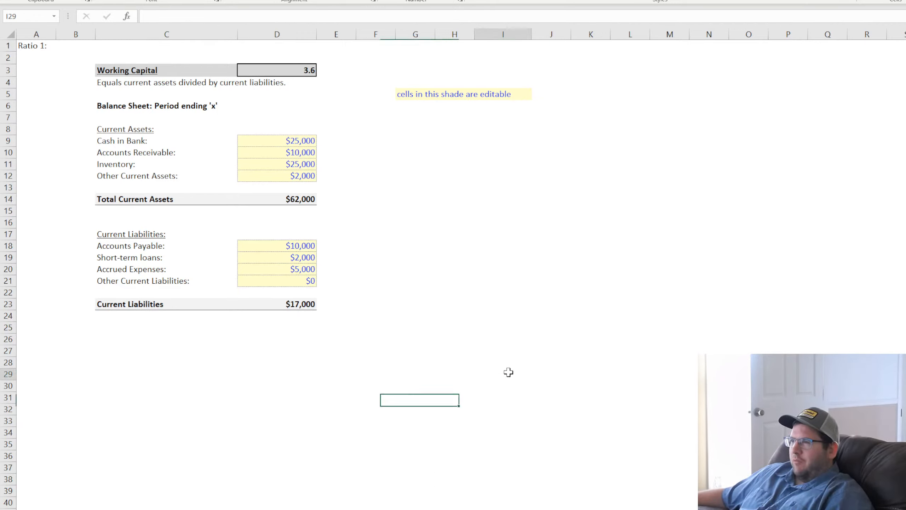
{"action": "left_click", "coordinate": [551, 316]}
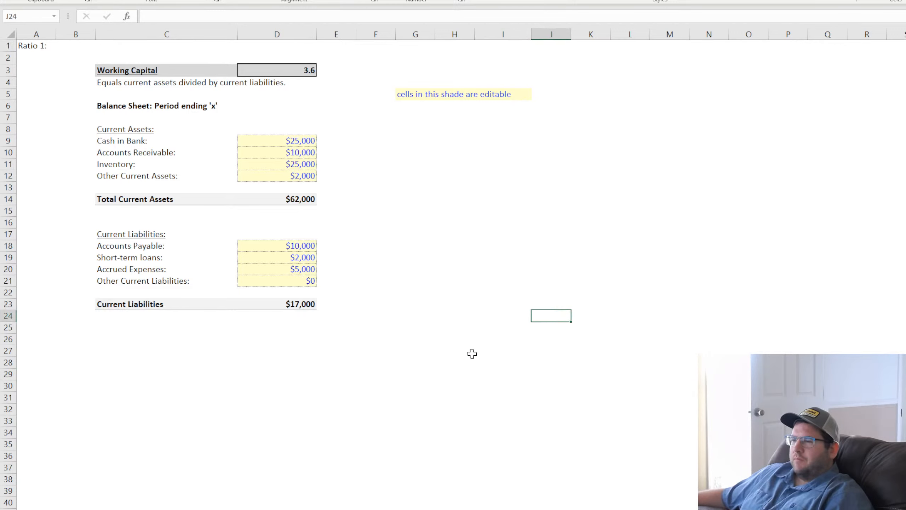
{"action": "key", "text": "ctrl+Page_Down"}
{"action": "left_click", "coordinate": [440, 408]}
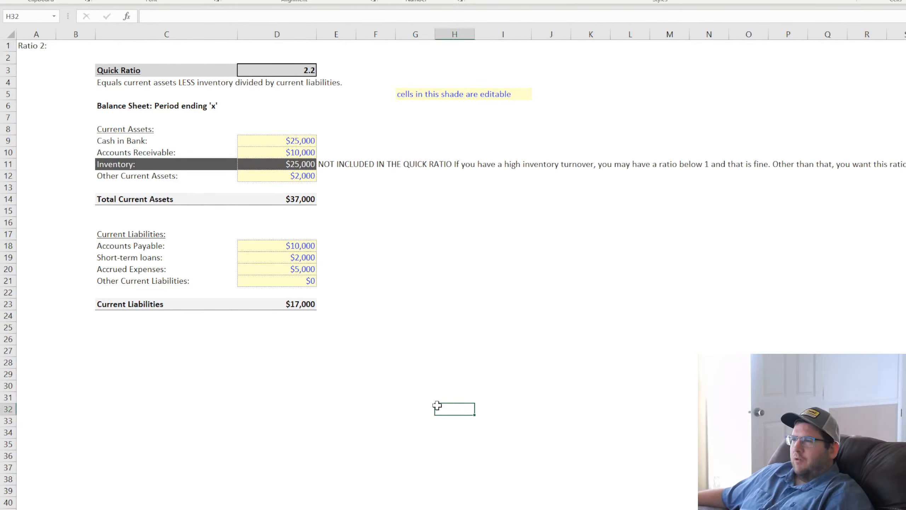
{"action": "left_click", "coordinate": [82, 82]}
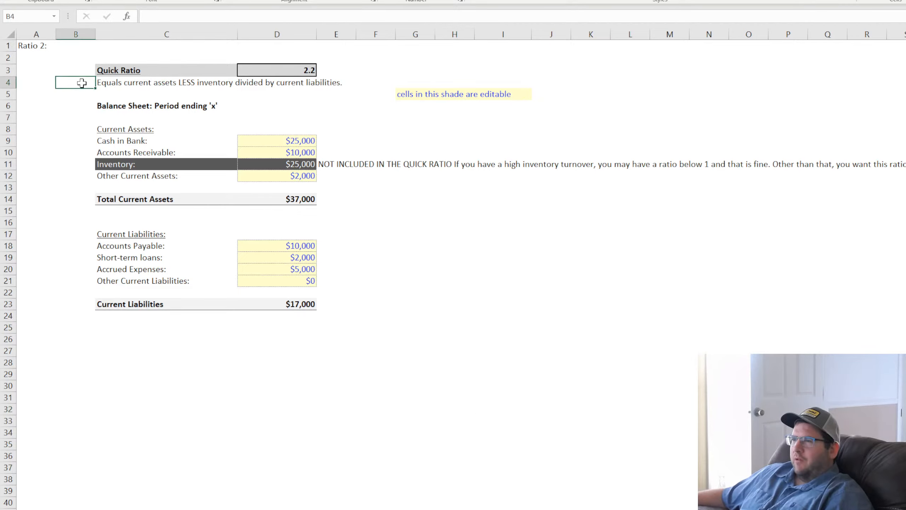
{"action": "left_click", "coordinate": [75, 108]}
{"action": "left_click", "coordinate": [60, 185]}
{"action": "left_click", "coordinate": [78, 127]}
{"action": "left_click", "coordinate": [87, 143]}
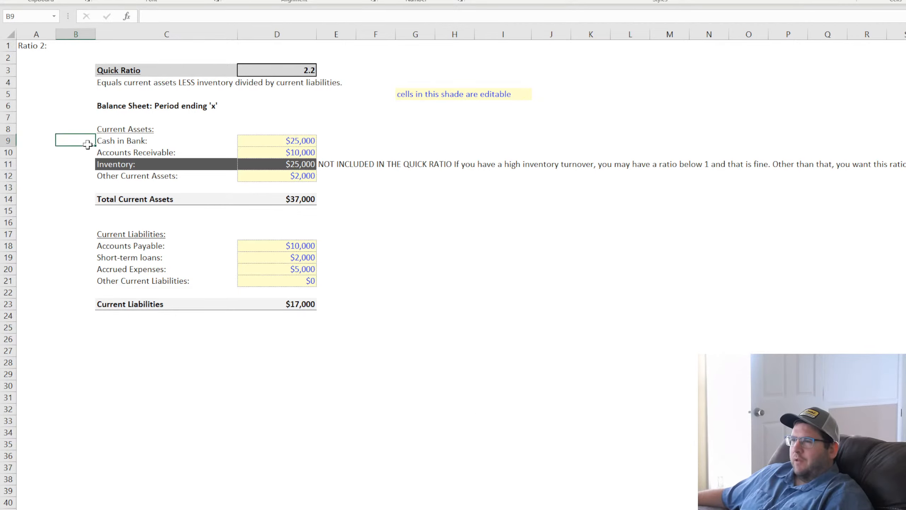
{"action": "left_click", "coordinate": [79, 165]}
{"action": "left_click", "coordinate": [75, 211]}
{"action": "left_click", "coordinate": [61, 283]}
{"action": "left_click", "coordinate": [67, 313]}
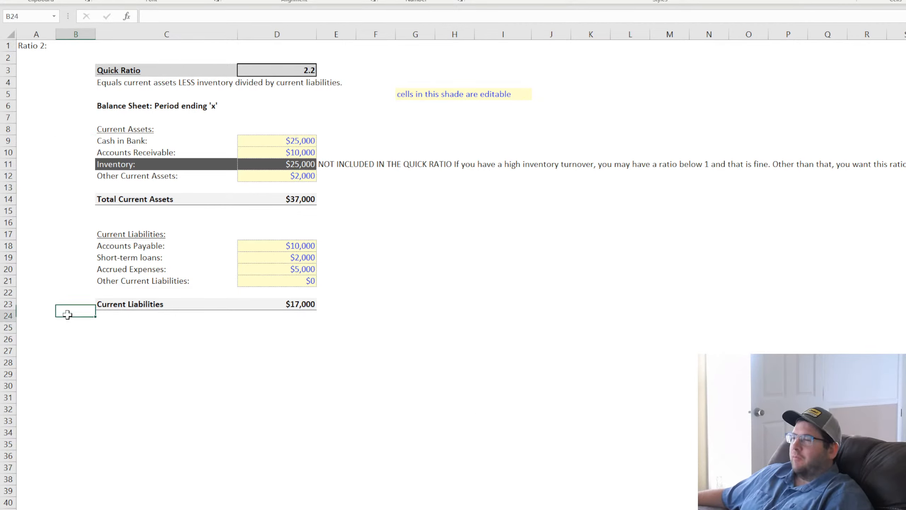
{"action": "left_click", "coordinate": [77, 306]}
{"action": "left_click", "coordinate": [84, 283]}
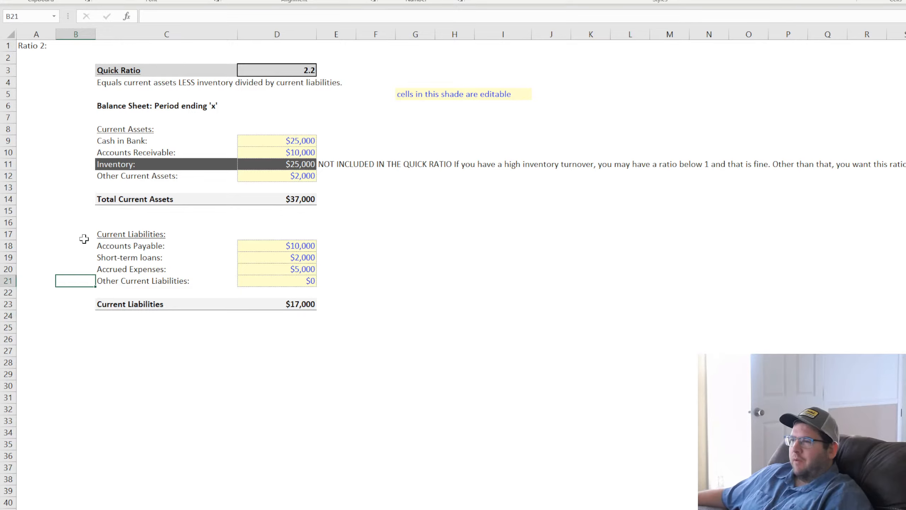
{"action": "left_click", "coordinate": [404, 250]}
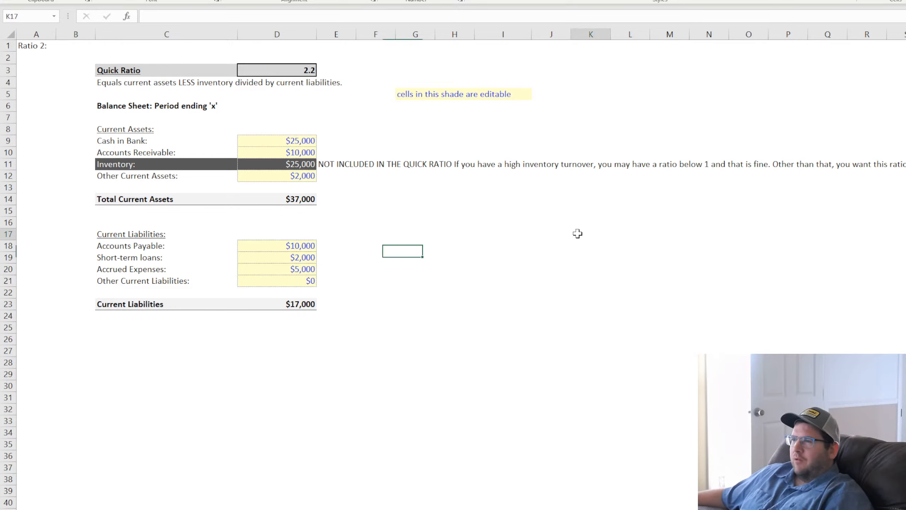
{"action": "left_click", "coordinate": [577, 235]}
Replace the heading in C6 of the Quick Ratio sheet with "Source from: Balance Sheet".
{"action": "left_click", "coordinate": [118, 107]}
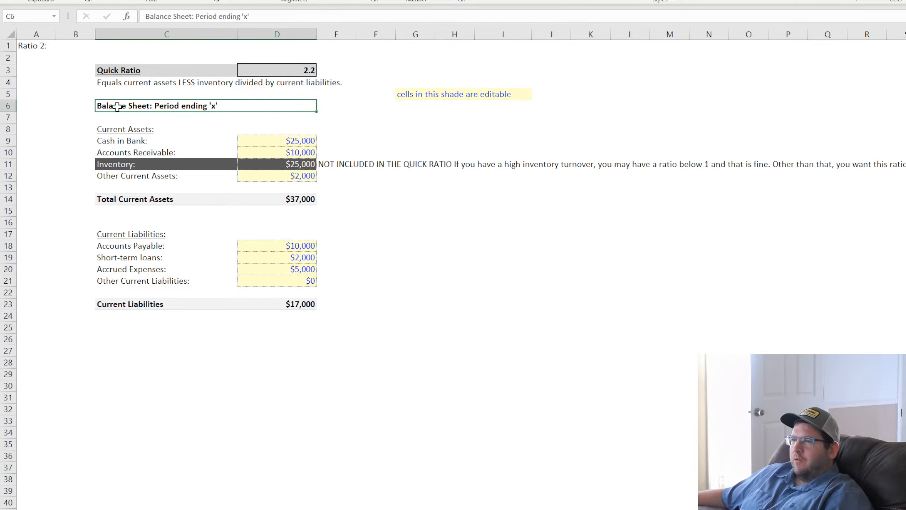
{"action": "triple_click", "coordinate": [279, 16]}
{"action": "type", "text": "Source "}
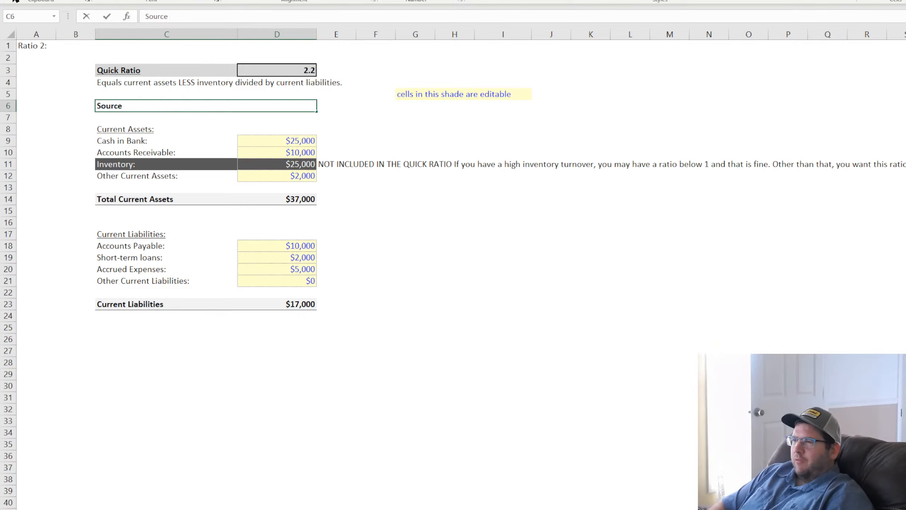
{"action": "type", "text": "from: Balance Sheet"}
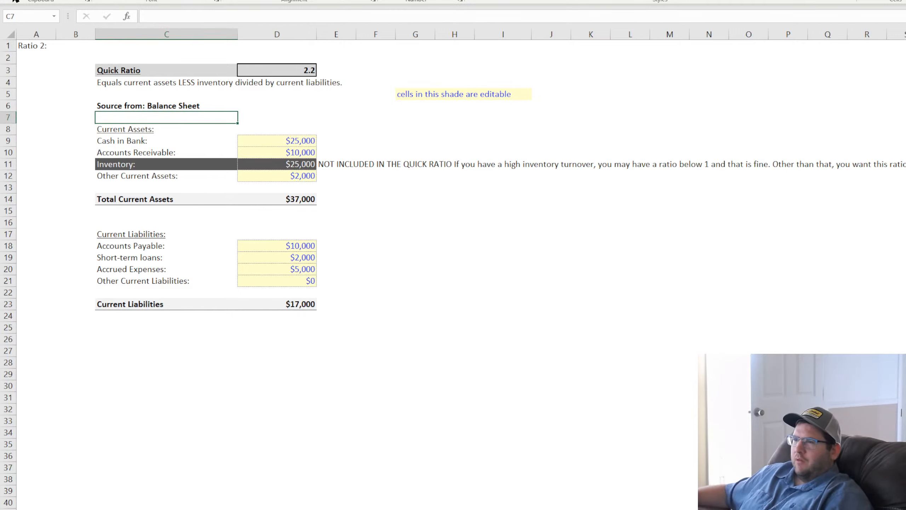
Copy the "Source from: Balance Sheet" heading from C6 into the same cell of the Working Capital sheet.
{"action": "left_click", "coordinate": [122, 107]}
{"action": "key", "text": "ctrl+c"}
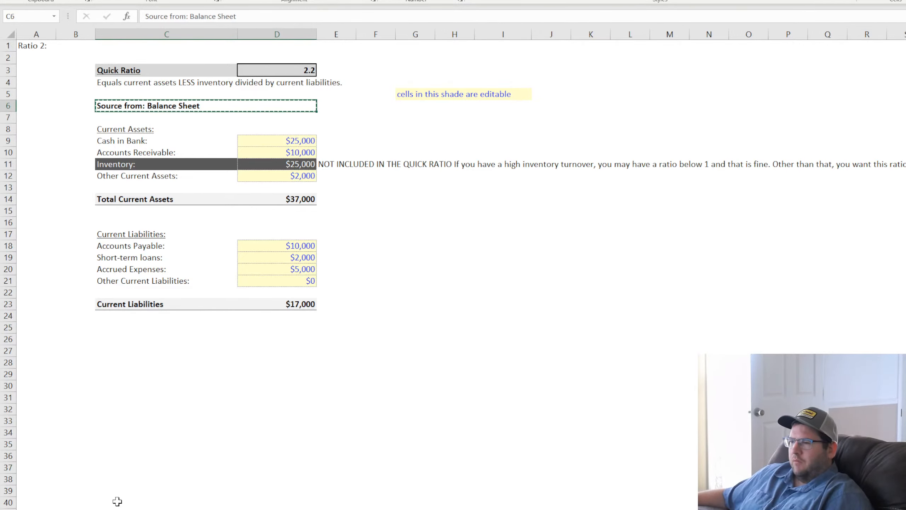
{"action": "left_click", "coordinate": [120, 509]}
{"action": "left_click", "coordinate": [126, 105]}
{"action": "key", "text": "ctrl+v"}
{"action": "left_click", "coordinate": [503, 330]}
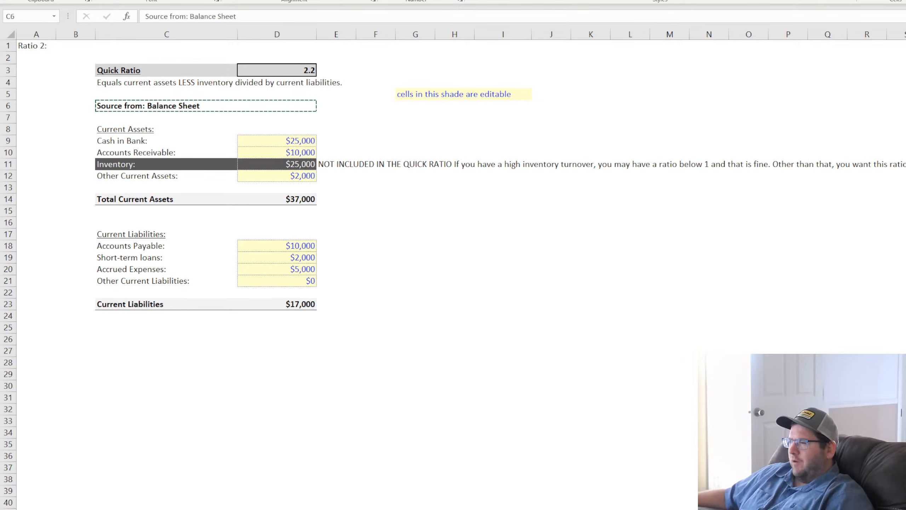
{"action": "left_click", "coordinate": [426, 364]}
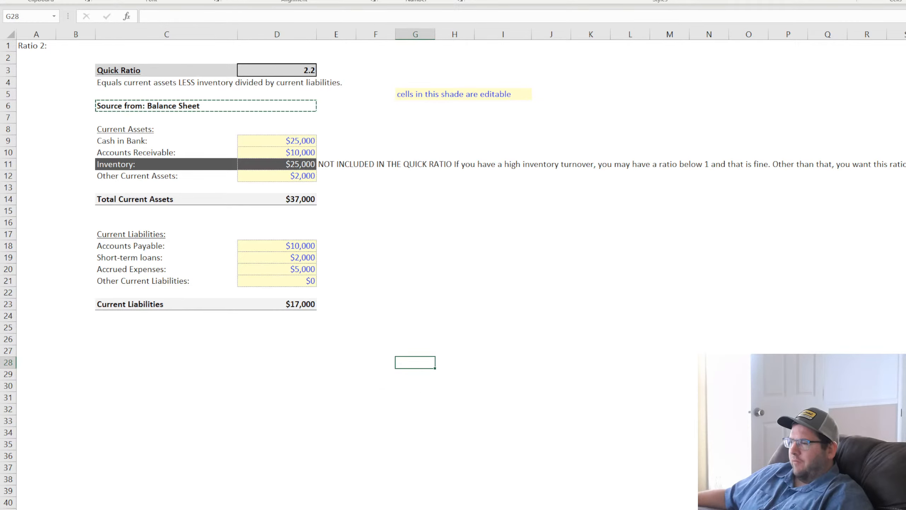
{"action": "key", "text": "Escape"}
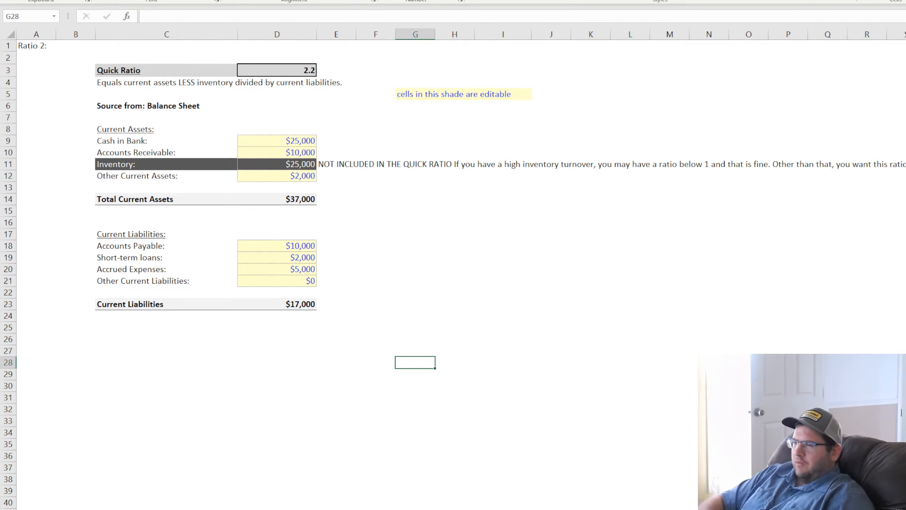
Replace the ratio title in C3 of the duplicated sheet with "EPS (Earnings per Share)".
{"action": "left_click", "coordinate": [129, 70]}
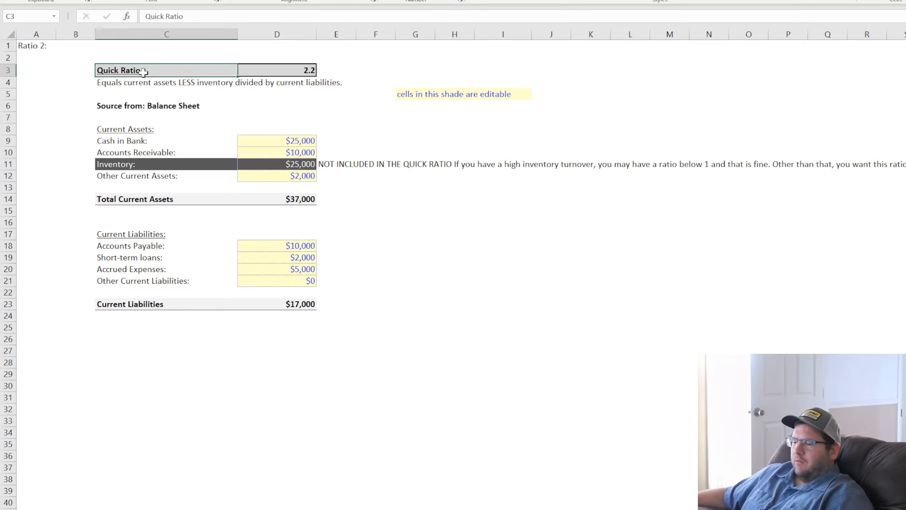
{"action": "type", "text": "EPS"}
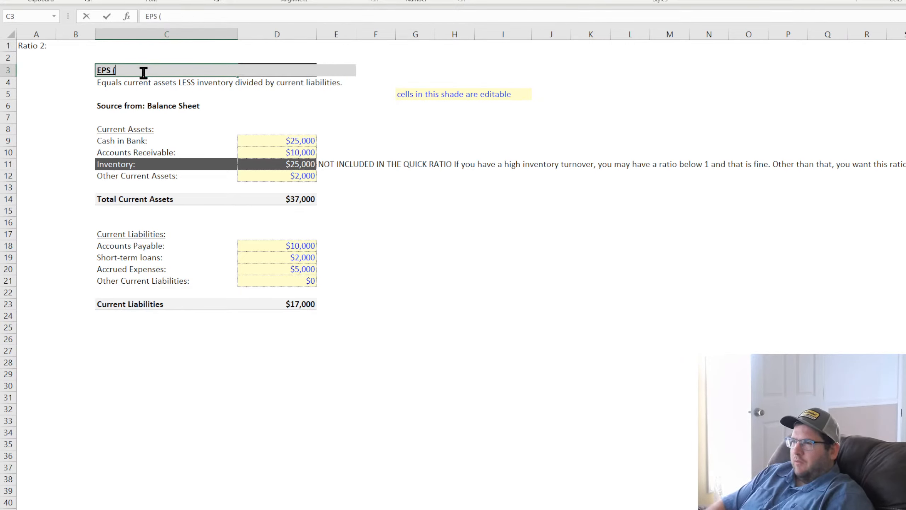
{"action": "type", "text": " (Earnings per Share"}
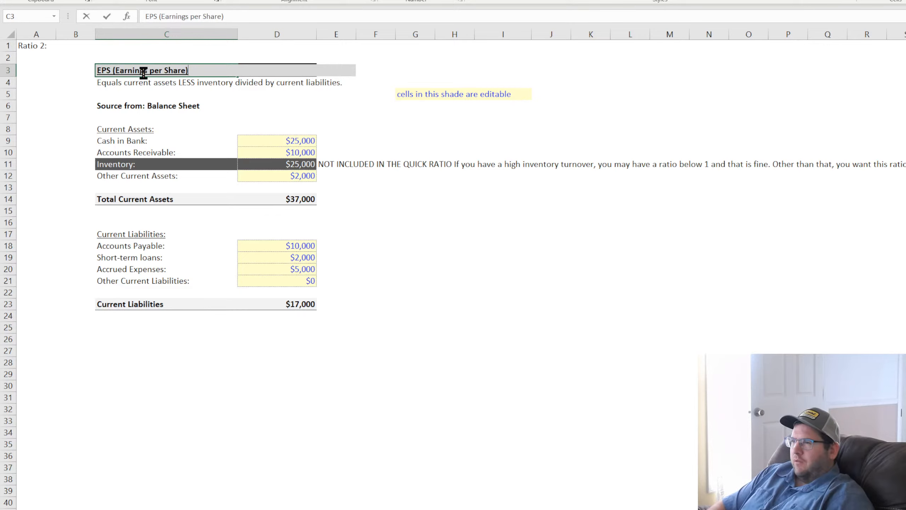
{"action": "key", "text": "Return"}
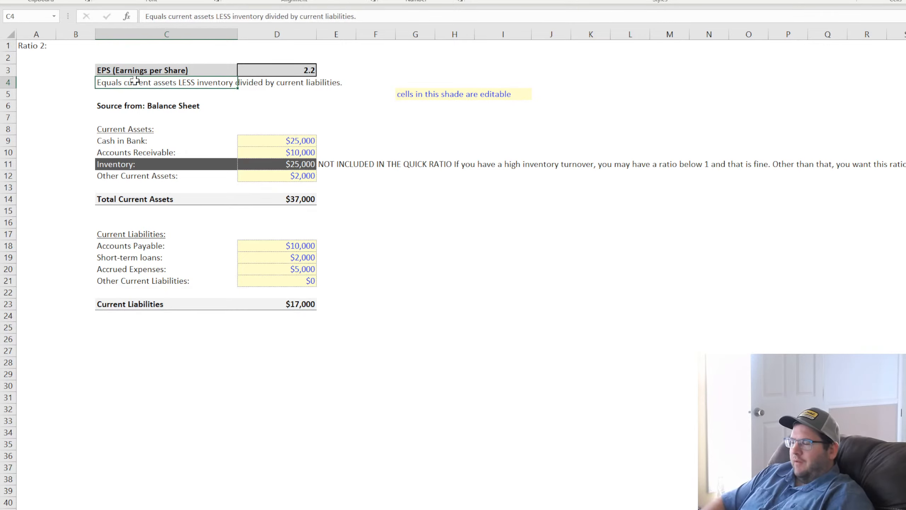
Replace the description in C4 with "Net income for period divided by weighted aveage outstanding shares in the same period.".
{"action": "type", "text": "Net income for period divided b"}
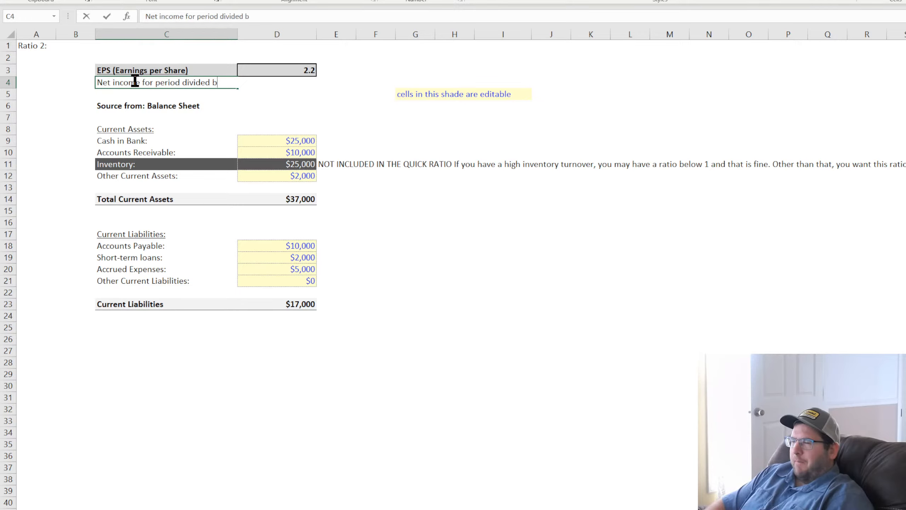
{"action": "type", "text": "y weighted aveage "}
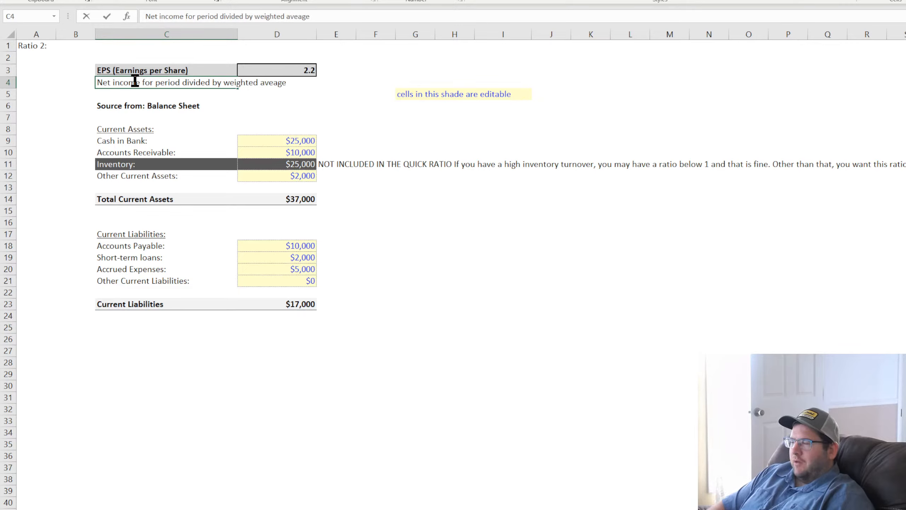
{"action": "type", "text": "outstnaidn"}
{"action": "key", "text": "BackSpace"}
{"action": "key", "text": "BackSpace"}
{"action": "key", "text": "BackSpace"}
{"action": "key", "text": "BackSpace"}
{"action": "key", "text": "BackSpace"}
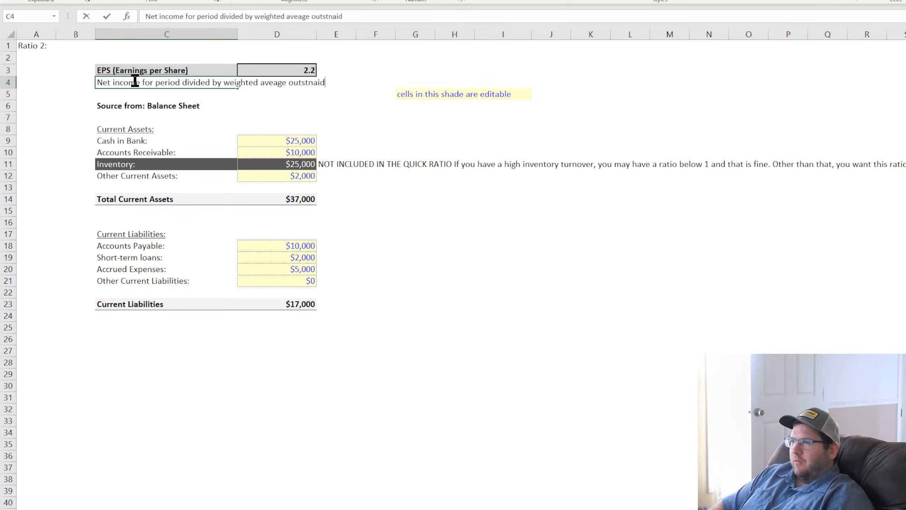
{"action": "type", "text": "tand"}
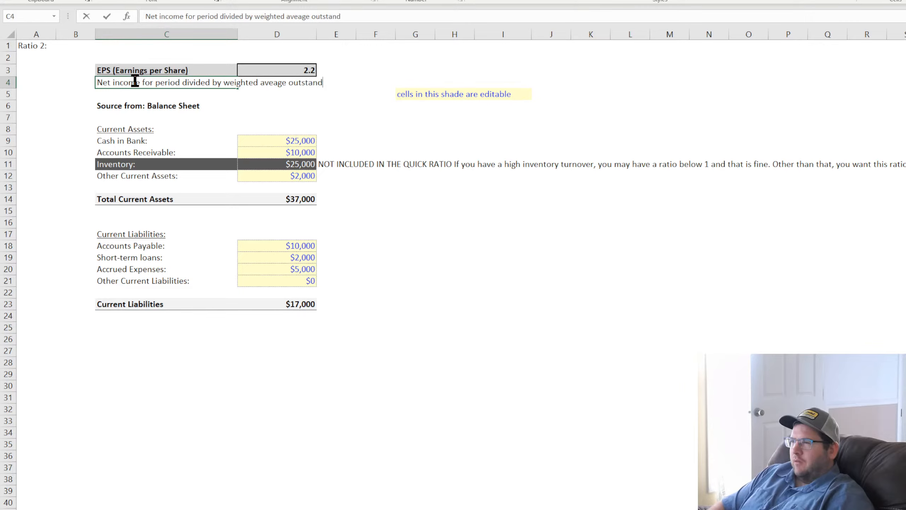
{"action": "type", "text": "ing shares in the same period."}
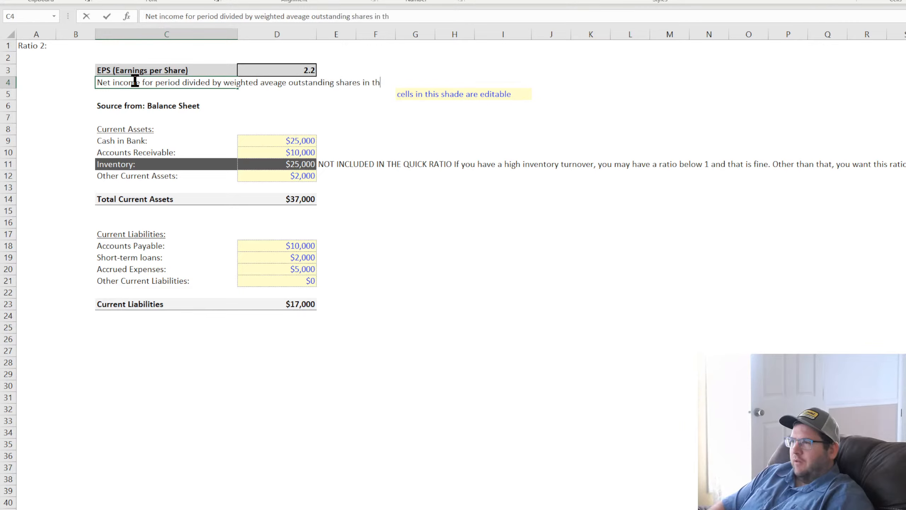
{"action": "key", "text": "Return"}
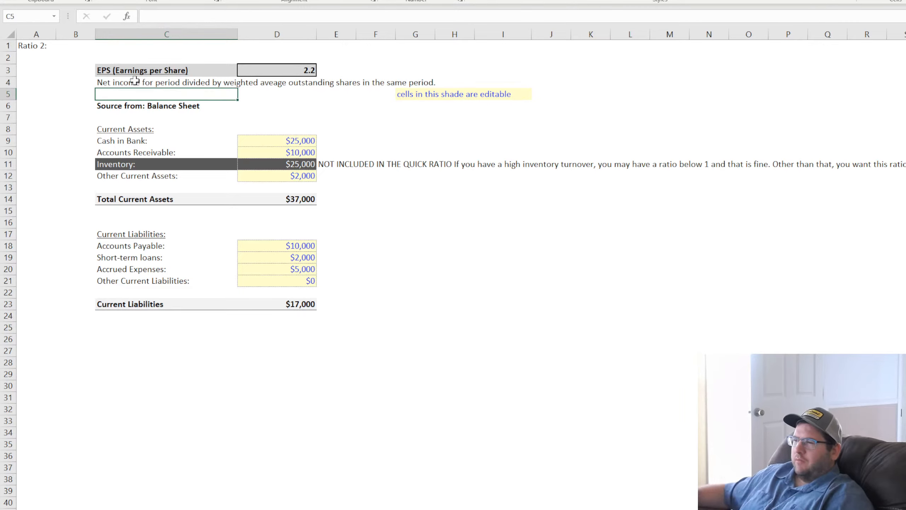
Move the "cells in this shade are editable" note up to G2:I2 on the EPS, Quick Ratio and Working Capital sheets.
{"action": "left_click_drag", "start_coordinate": [410, 91], "coordinate": [522, 57]}
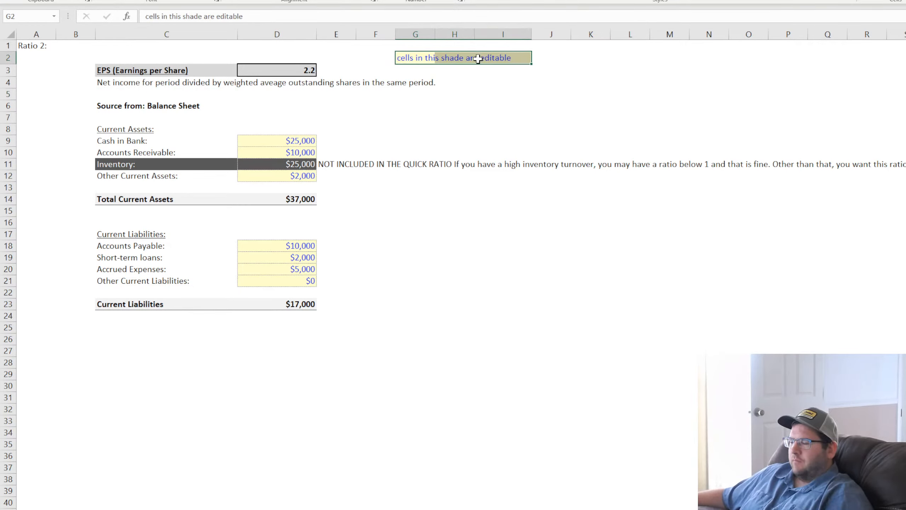
{"action": "key", "text": "ctrl+c"}
{"action": "left_click", "coordinate": [407, 57]}
{"action": "key", "text": "ctrl+Page_Up"}
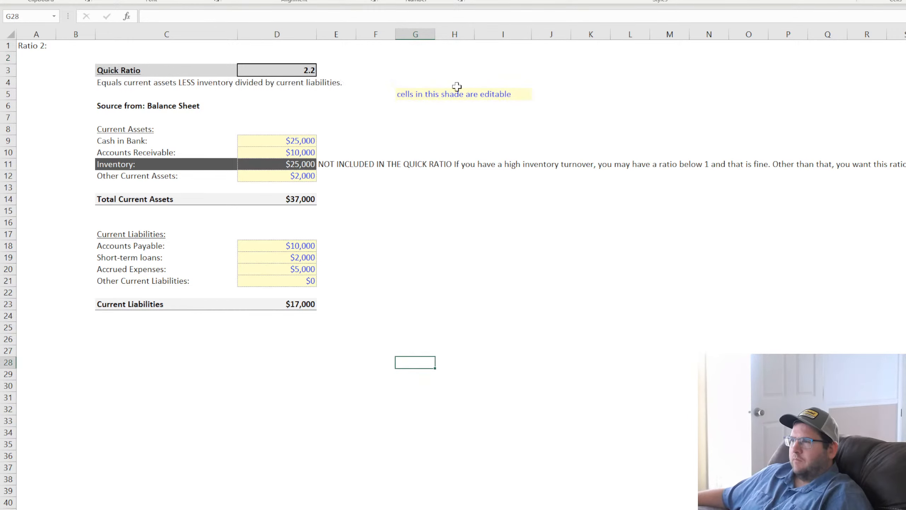
{"action": "left_click_drag", "start_coordinate": [412, 94], "coordinate": [507, 57]}
{"action": "key", "text": "ctrl+Page_Up"}
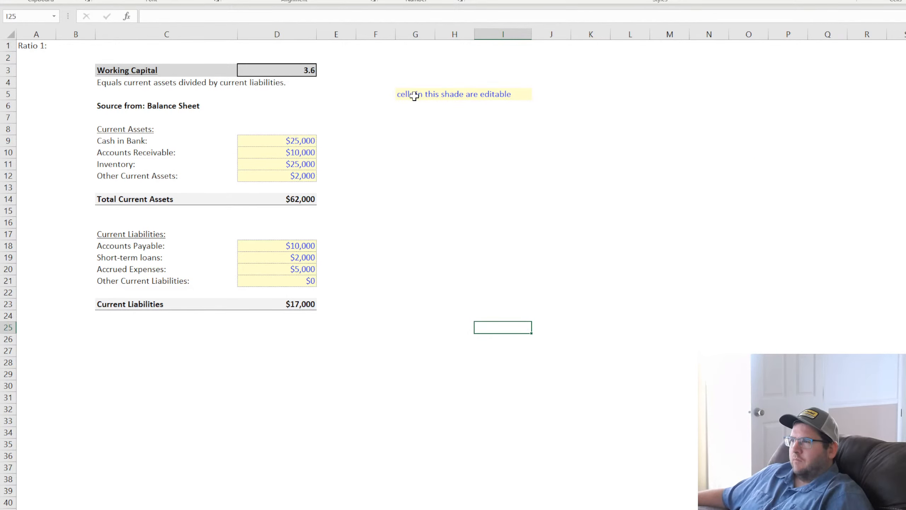
{"action": "left_click_drag", "start_coordinate": [414, 93], "coordinate": [515, 61]}
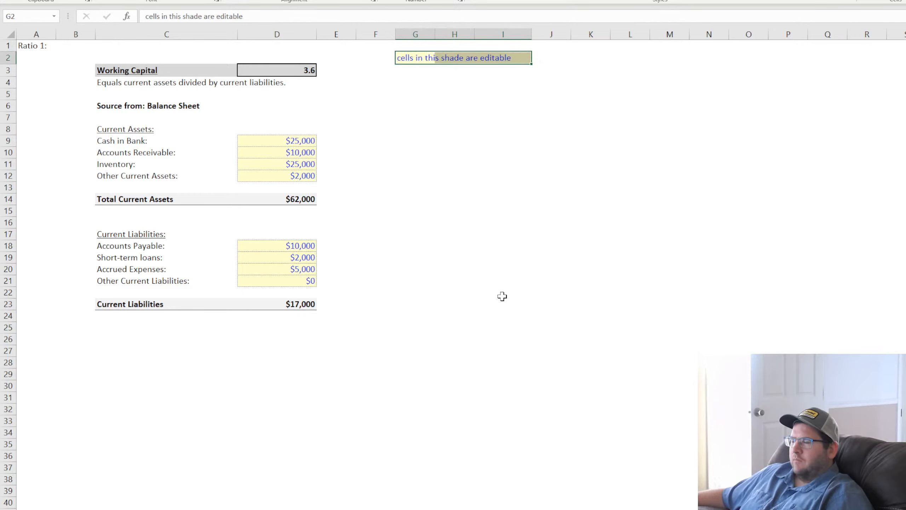
Format the EPS result in D3 of the EPS sheet as dollar currency with two decimals.
{"action": "key", "text": "ctrl+Page_Down"}
{"action": "left_click", "coordinate": [453, 385]}
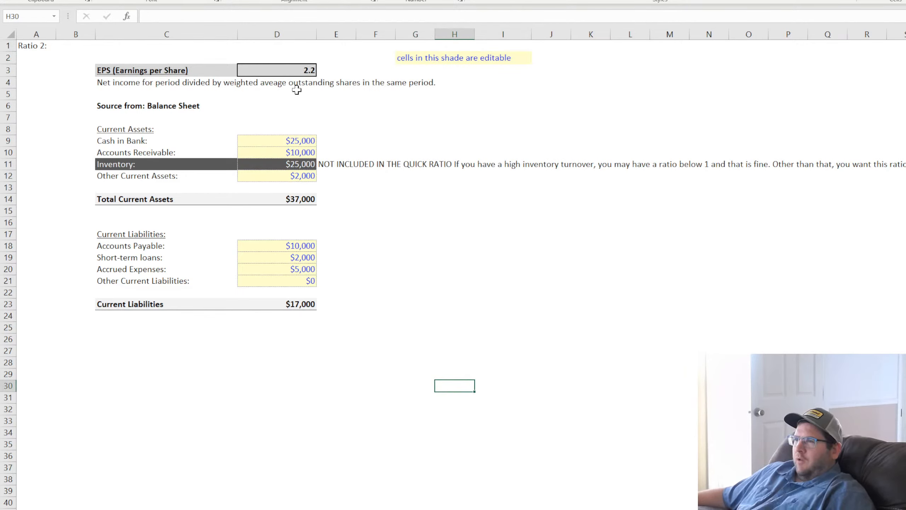
{"action": "left_click", "coordinate": [298, 72]}
{"action": "left_click", "coordinate": [386, 1]}
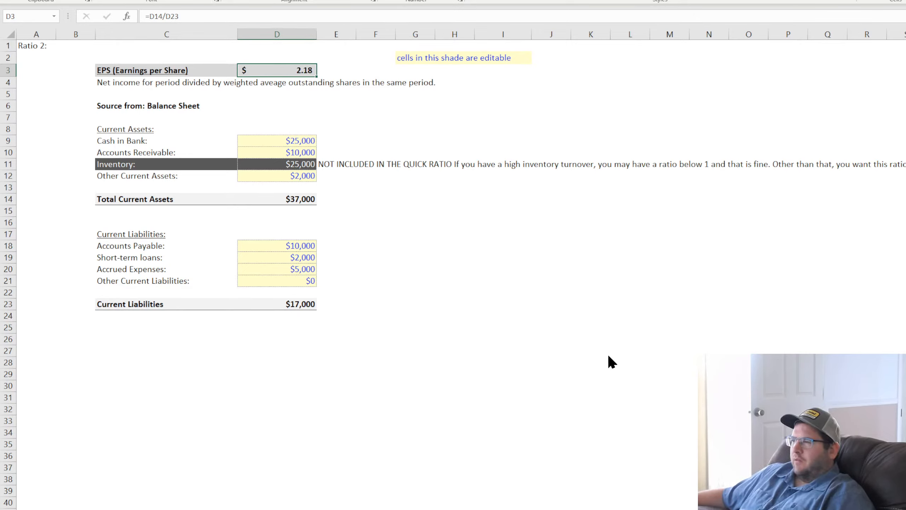
{"action": "left_click", "coordinate": [629, 469]}
{"action": "left_click", "coordinate": [512, 312]}
Replace "Balance Sheet" in the C6 source heading with "Income Statement and wherever outstnaind share data exists".
{"action": "double_click", "coordinate": [98, 105]}
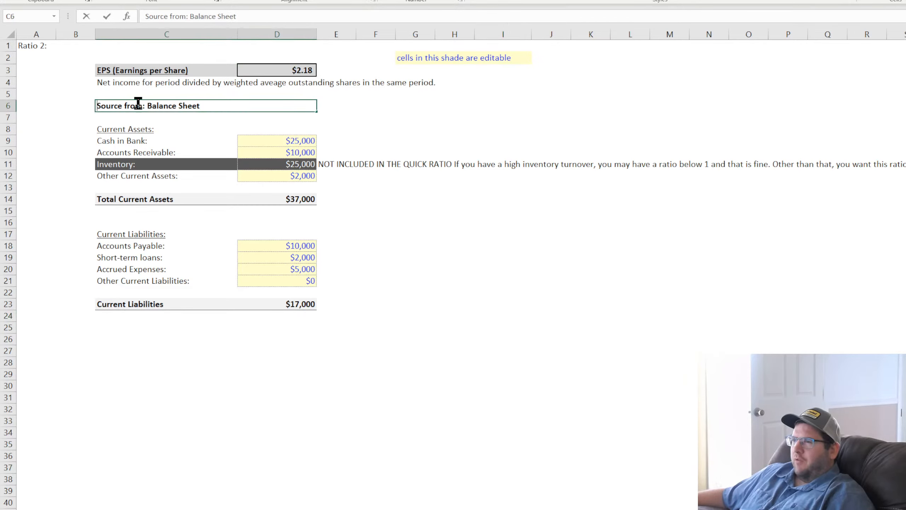
{"action": "left_click_drag", "start_coordinate": [147, 104], "coordinate": [358, 113]}
{"action": "type", "text": "I"}
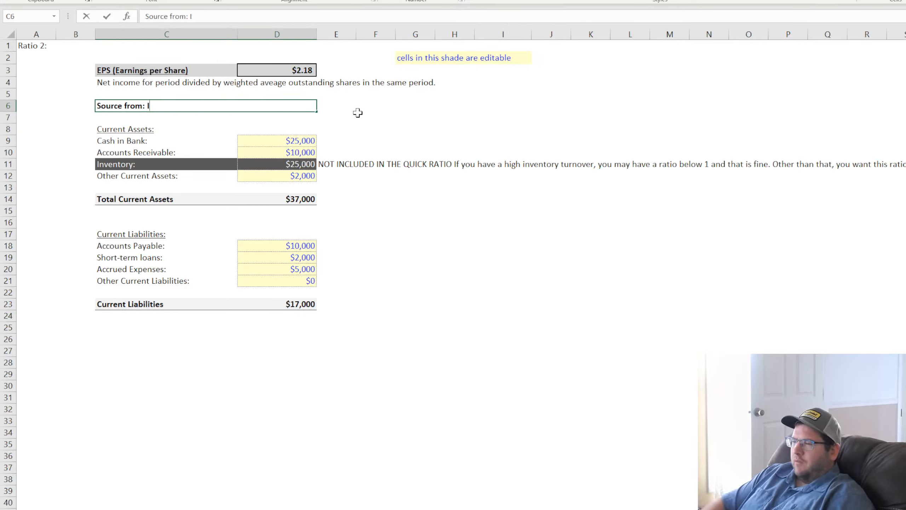
{"action": "type", "text": "ncome Statemen"}
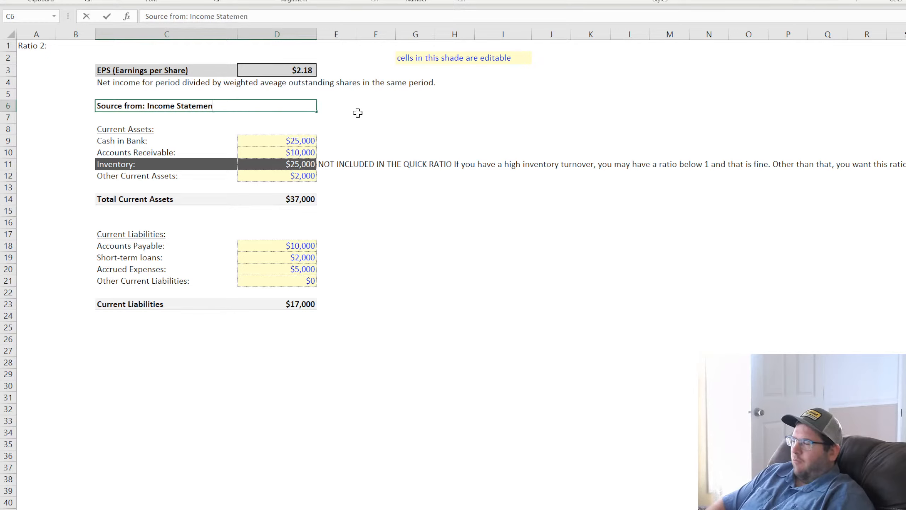
{"action": "type", "text": "t and wh"}
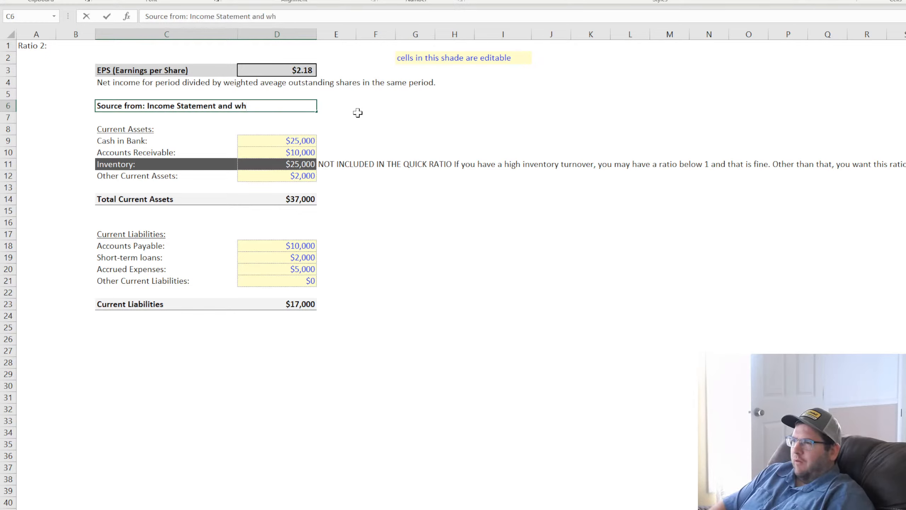
{"action": "type", "text": "erever outstnaind "}
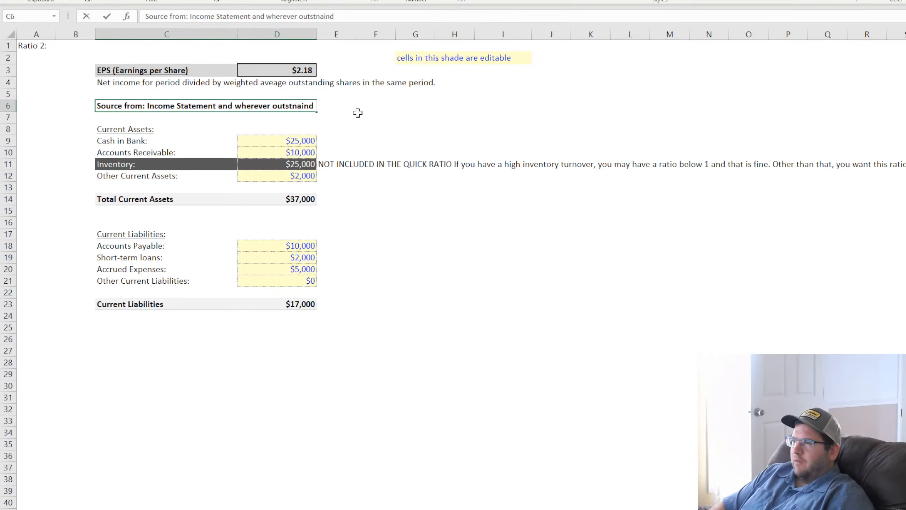
{"action": "type", "text": "gshashare data exists"}
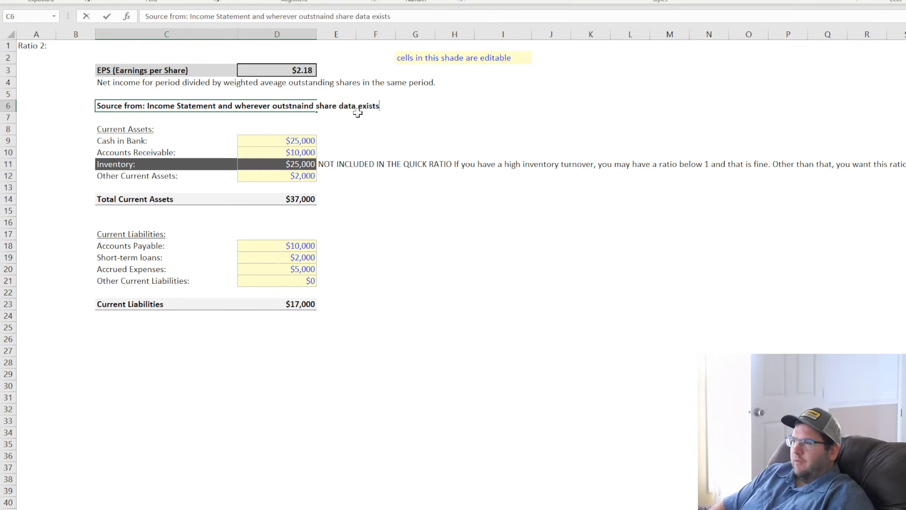
{"action": "key", "text": "ctrl+Return"}
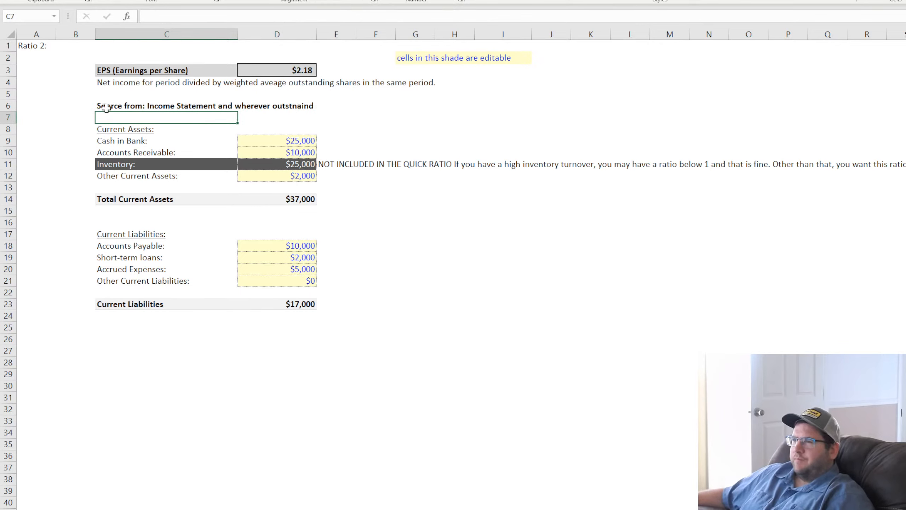
Correct the misspelled word in the C6 source heading to "outstanding".
{"action": "double_click", "coordinate": [118, 107]}
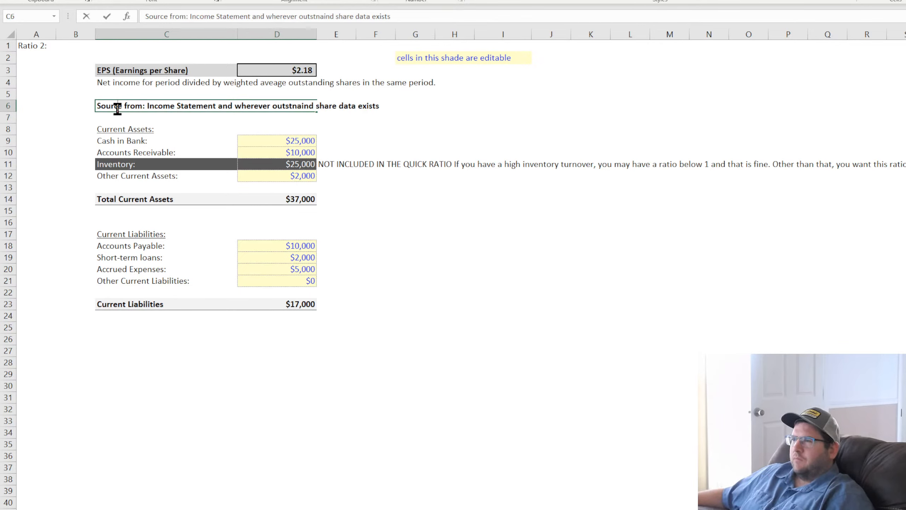
{"action": "left_click", "coordinate": [336, 16]}
{"action": "key", "text": "BackSpace"}
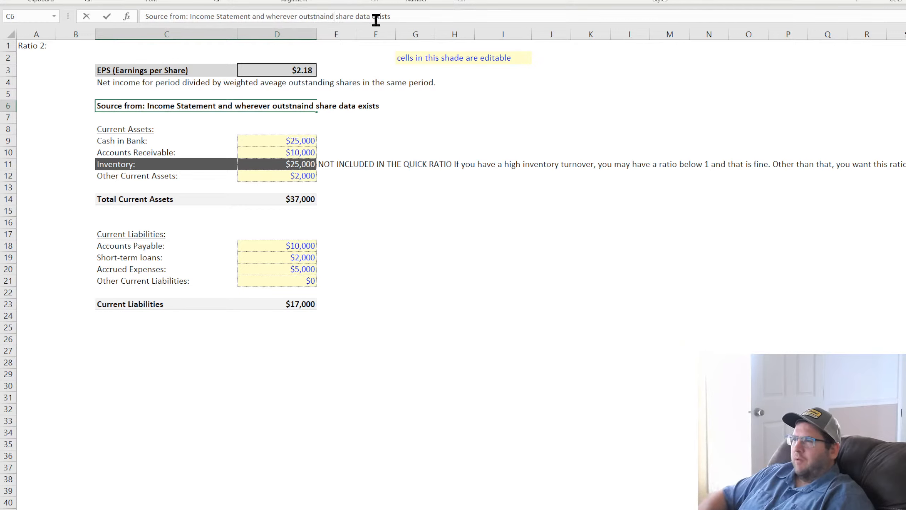
{"action": "key", "text": "BackSpace"}
{"action": "key", "text": "BackSpace"}
{"action": "key", "text": "BackSpace"}
{"action": "key", "text": "BackSpace"}
{"action": "type", "text": "andin"}
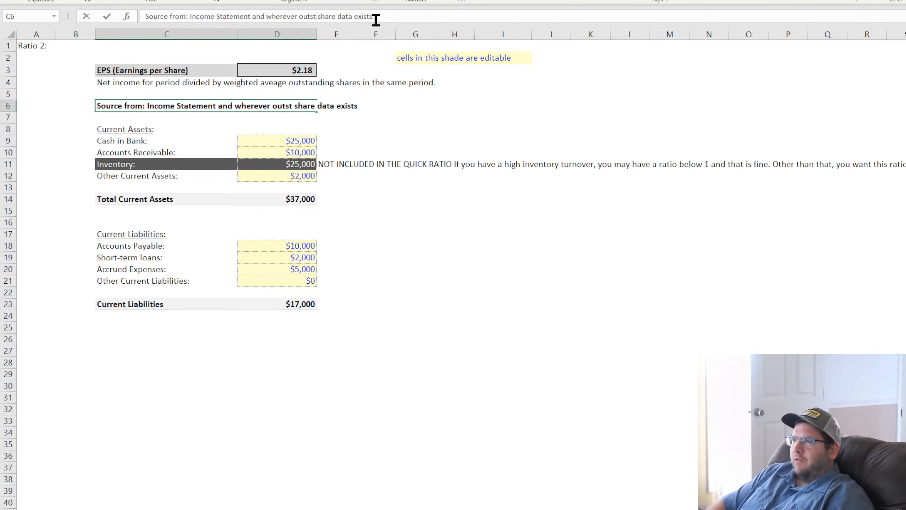
{"action": "type", "text": "g"}
{"action": "left_click", "coordinate": [415, 257]}
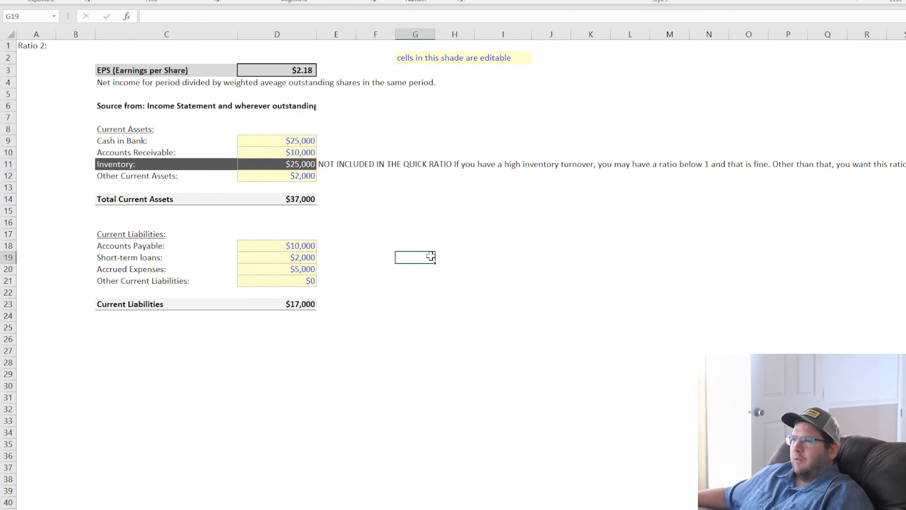
Unmerge the C6 source heading so its full text can spill across the neighbouring cells.
{"action": "left_click", "coordinate": [139, 104]}
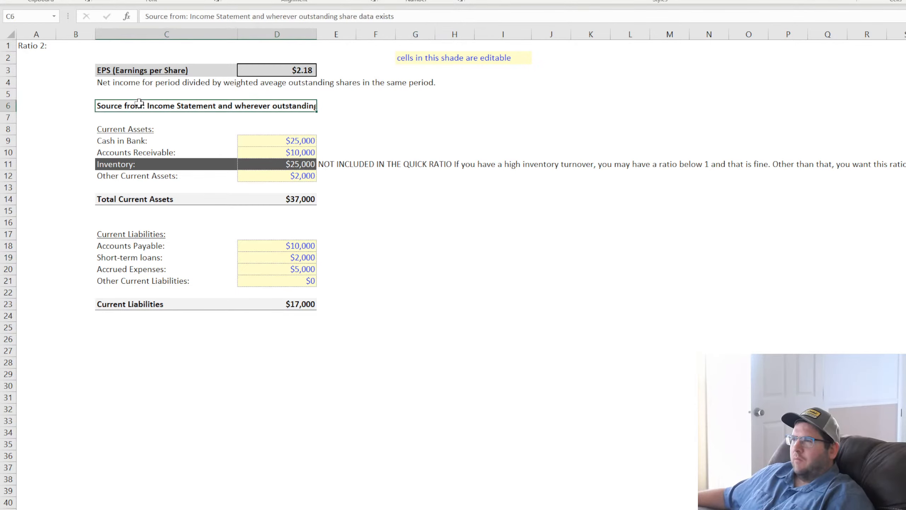
{"action": "left_click", "coordinate": [343, 1]}
{"action": "left_click", "coordinate": [467, 305]}
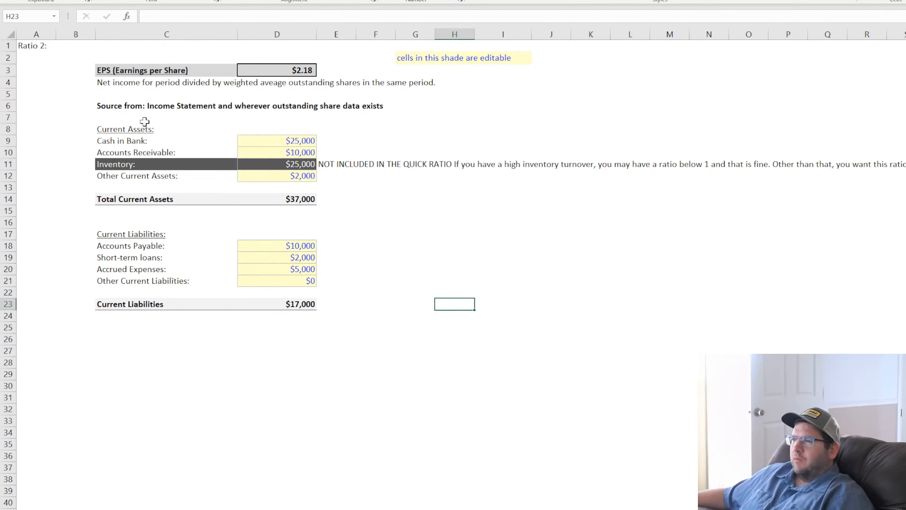
{"action": "left_click", "coordinate": [133, 107]}
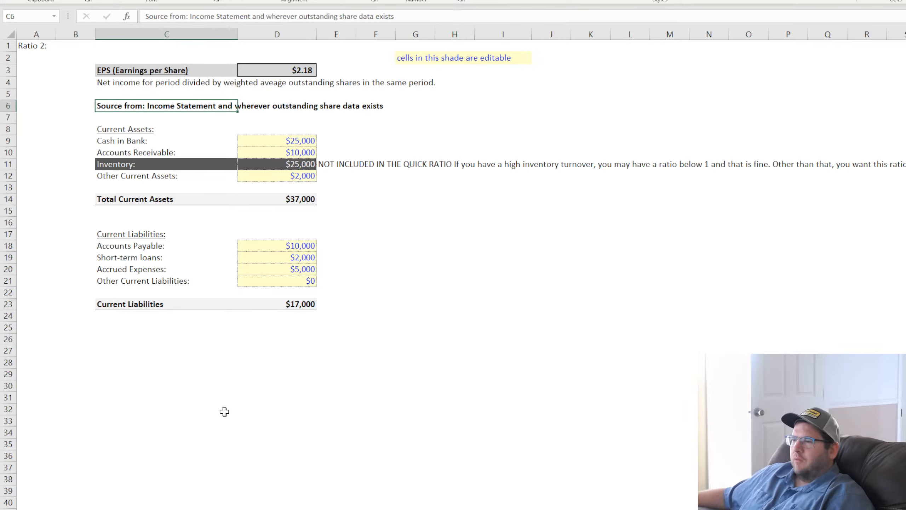
Underline "Balance Sheet" in the C6 source heading on the Quick Ratio and Working Capital sheets.
{"action": "left_click", "coordinate": [171, 509]}
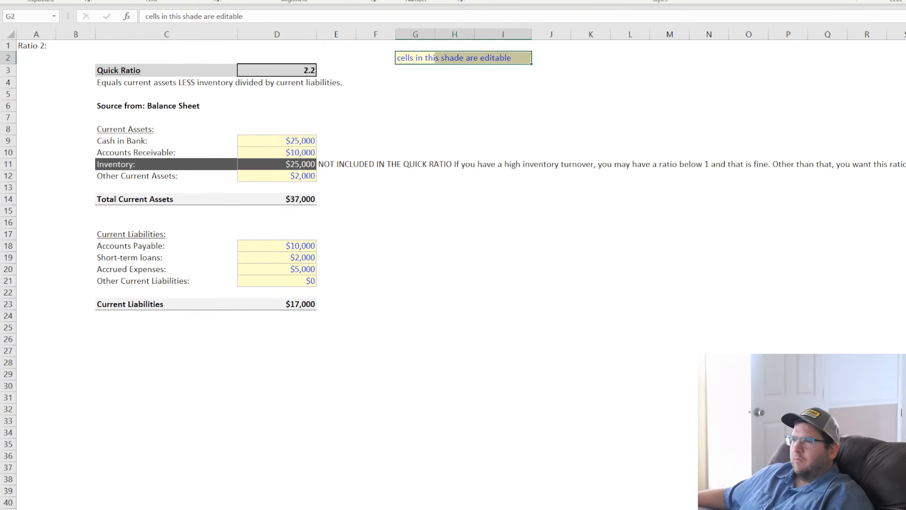
{"action": "left_click", "coordinate": [123, 105]}
{"action": "left_click_drag", "start_coordinate": [236, 16], "coordinate": [191, 16]}
{"action": "key", "text": "ctrl+u"}
{"action": "left_click", "coordinate": [467, 209]}
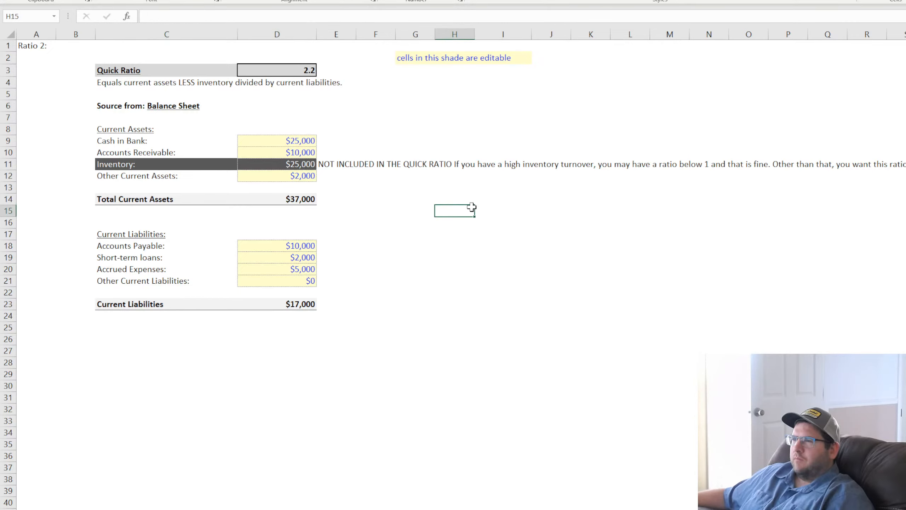
{"action": "key", "text": "ctrl+Page_Up"}
{"action": "left_click", "coordinate": [118, 105]}
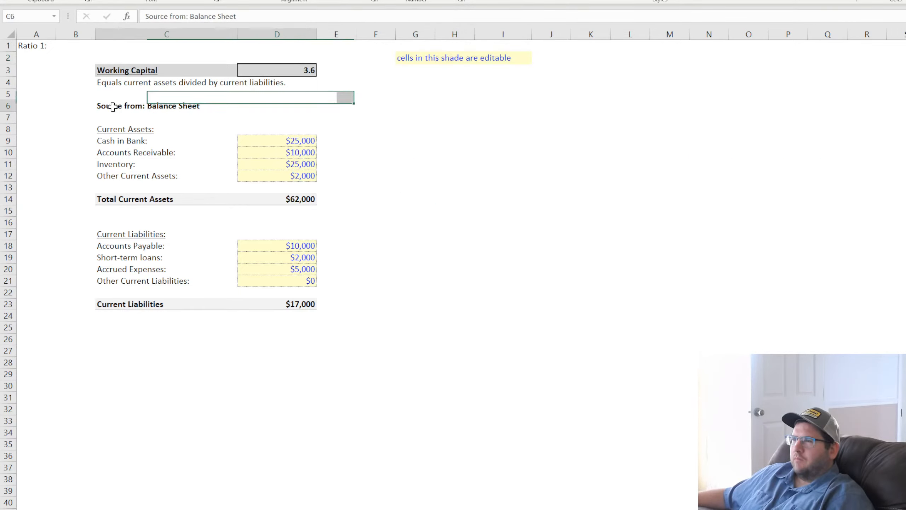
{"action": "left_click_drag", "start_coordinate": [236, 16], "coordinate": [191, 24]}
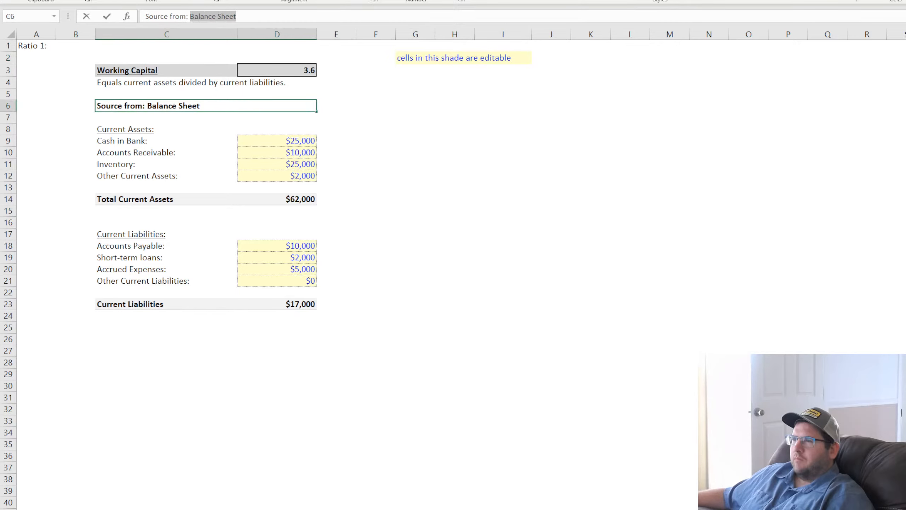
{"action": "left_click", "coordinate": [414, 363]}
Underline "Income Statement" in the C6 source heading on the EPS sheet.
{"action": "key", "text": "ctrl+Page_Down"}
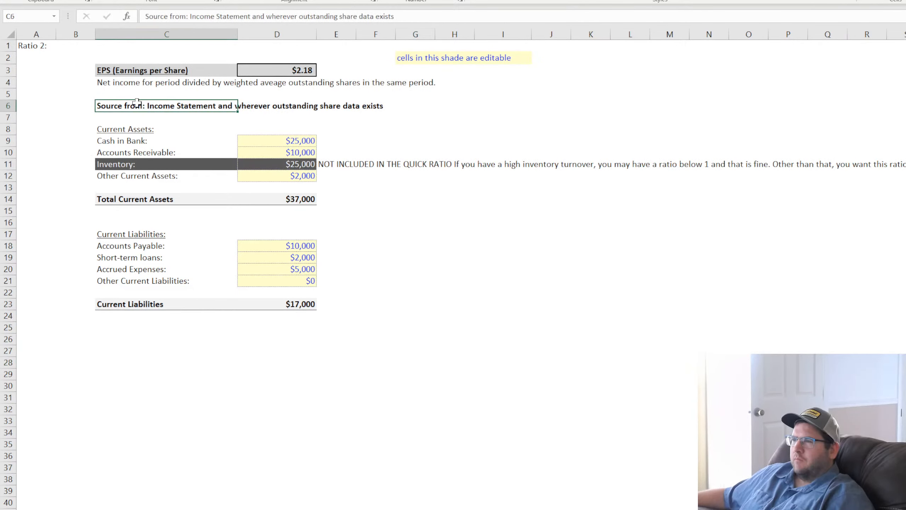
{"action": "left_click_drag", "start_coordinate": [188, 16], "coordinate": [248, 18]}
{"action": "key", "text": "ctrl+u"}
{"action": "left_click", "coordinate": [539, 327]}
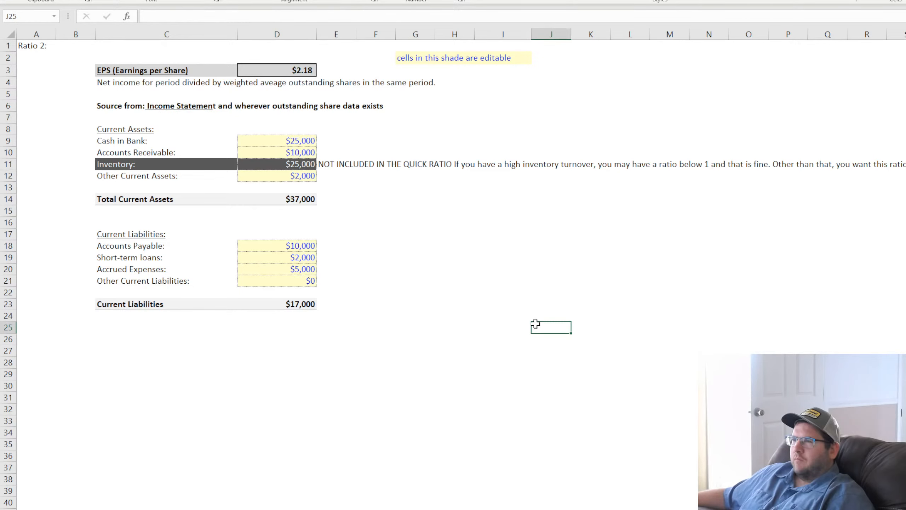
Clear the Cash in Bank, Accounts Receivable and Inventory rows with the inventory note, and move the Other Current Assets row up to C9:D9.
{"action": "left_click", "coordinate": [98, 143]}
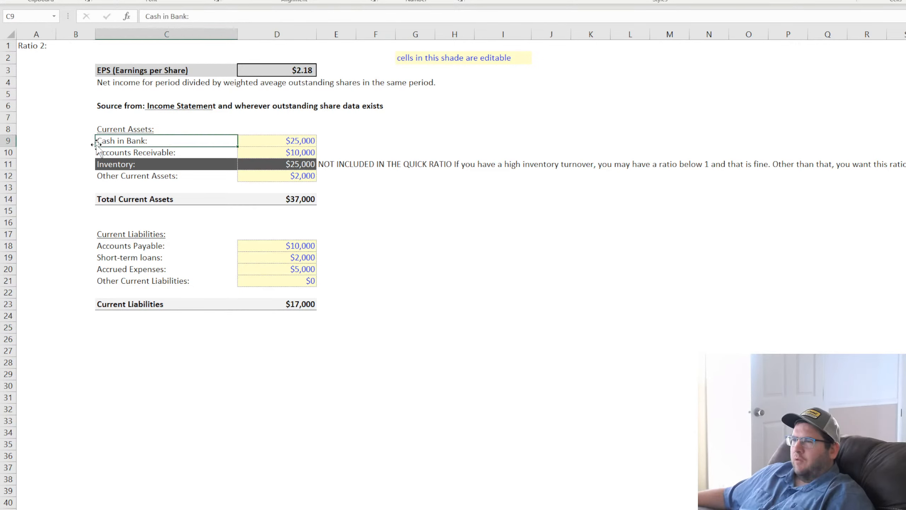
{"action": "left_click_drag", "start_coordinate": [82, 143], "coordinate": [542, 143]}
{"action": "key", "text": "Delete"}
{"action": "left_click_drag", "start_coordinate": [82, 152], "coordinate": [742, 174]}
{"action": "key", "text": "Delete"}
{"action": "left_click_drag", "start_coordinate": [218, 174], "coordinate": [300, 145]}
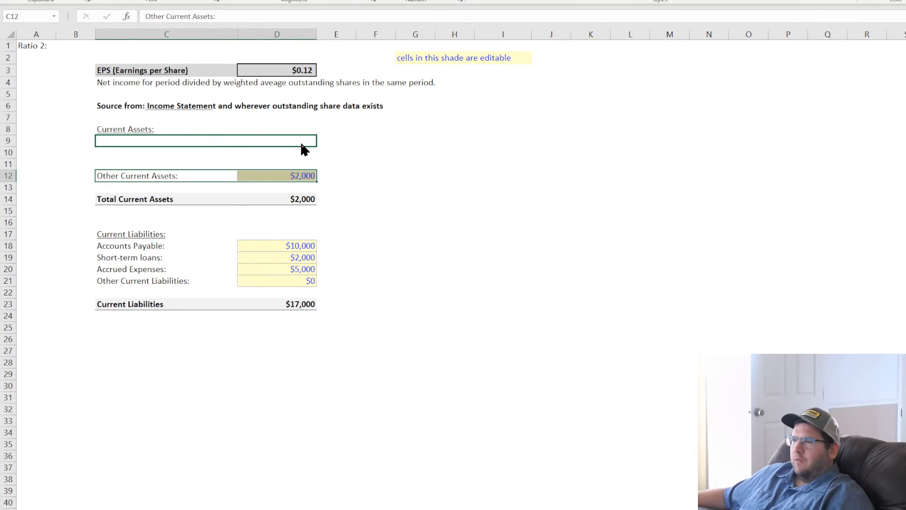
Delete the Current Assets heading in C8 and relabel C9 as "Net Income".
{"action": "left_click", "coordinate": [132, 127]}
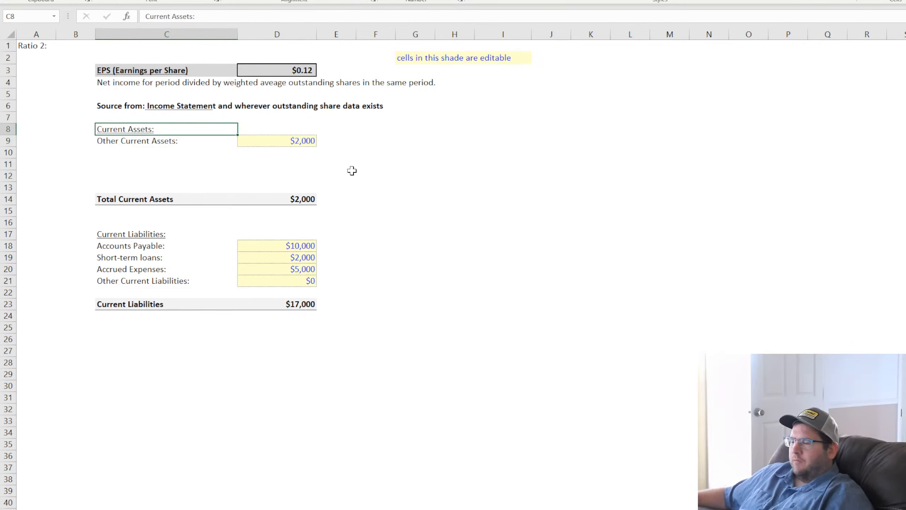
{"action": "key", "text": "Delete"}
{"action": "key", "text": "Down"}
{"action": "type", "text": "Net In"}
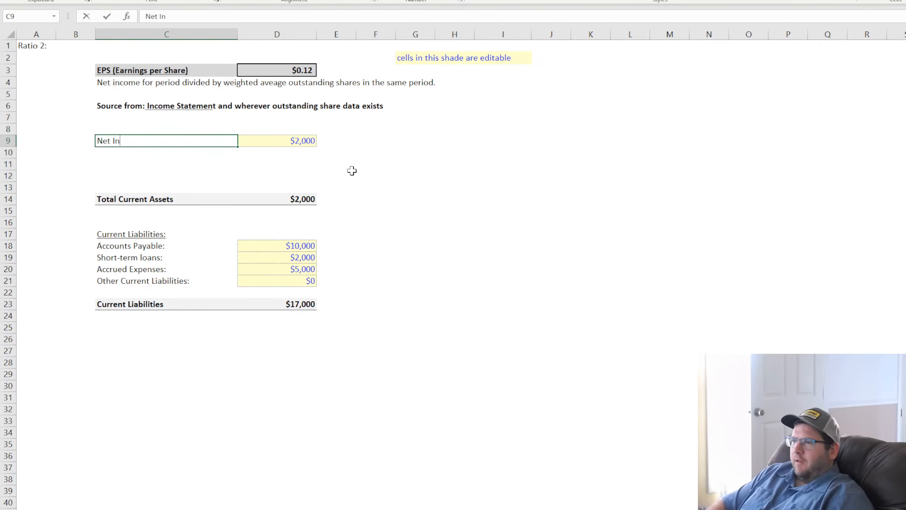
{"action": "type", "text": "come"}
{"action": "key", "text": "Return"}
Set the net income amount in D9 to $50,000.
{"action": "key", "text": "Up"}
{"action": "key", "text": "Right"}
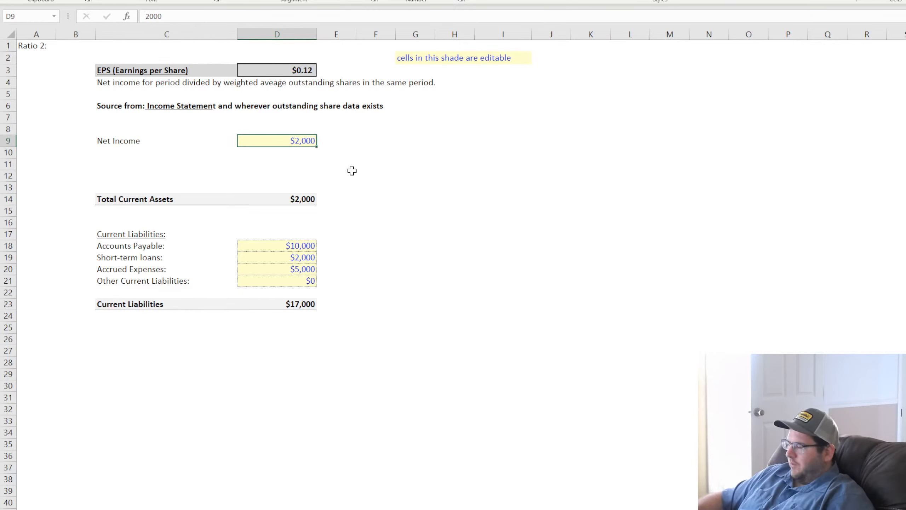
{"action": "type", "text": "5"}
{"action": "type", "text": "0"}
{"action": "key", "text": "Return"}
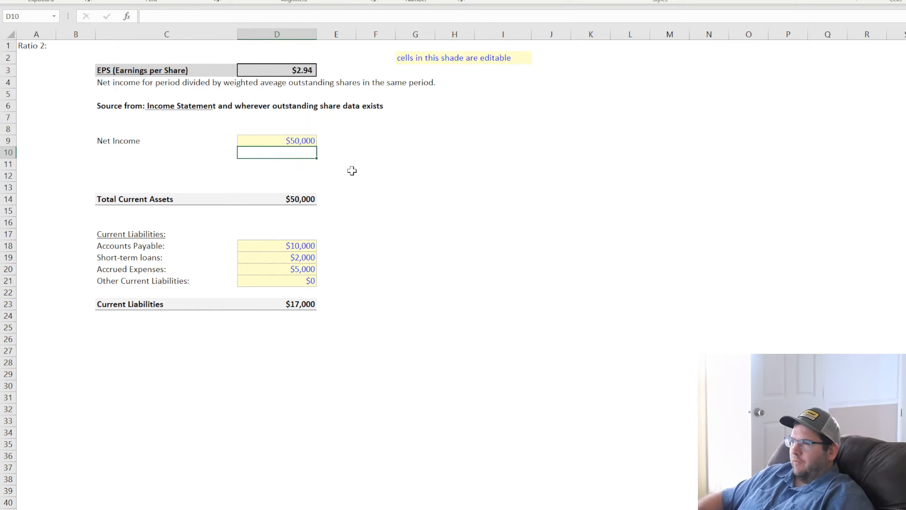
Extend the label in C9 to "Net Income per Period".
{"action": "double_click", "coordinate": [169, 142]}
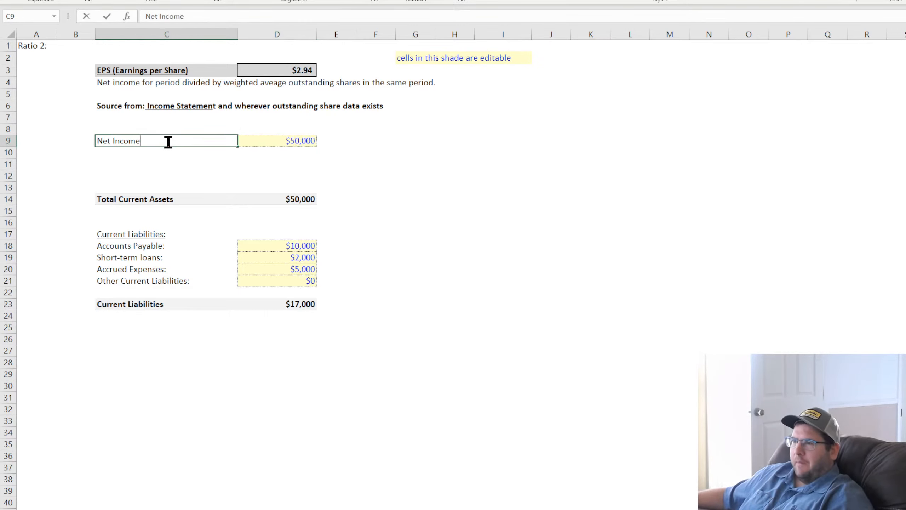
{"action": "type", "text": "per Period"}
{"action": "key", "text": "Return"}
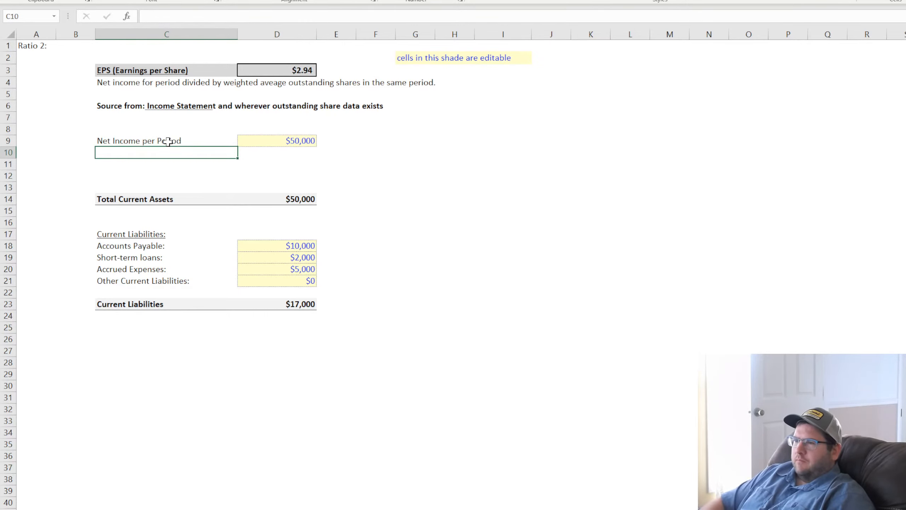
Clear the Total Current Assets row and the Current Liabilities block through row 23, keeping the Accounts Payable row by moving it to C11:D11.
{"action": "left_click", "coordinate": [342, 202]}
{"action": "left_click_drag", "start_coordinate": [357, 205], "coordinate": [47, 205]}
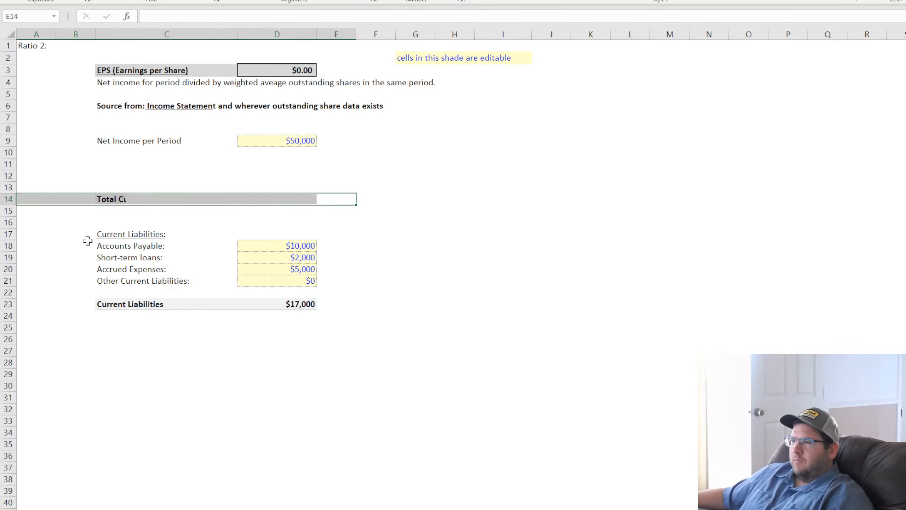
{"action": "left_click", "coordinate": [124, 248]}
{"action": "left_click_drag", "start_coordinate": [124, 247], "coordinate": [273, 166]}
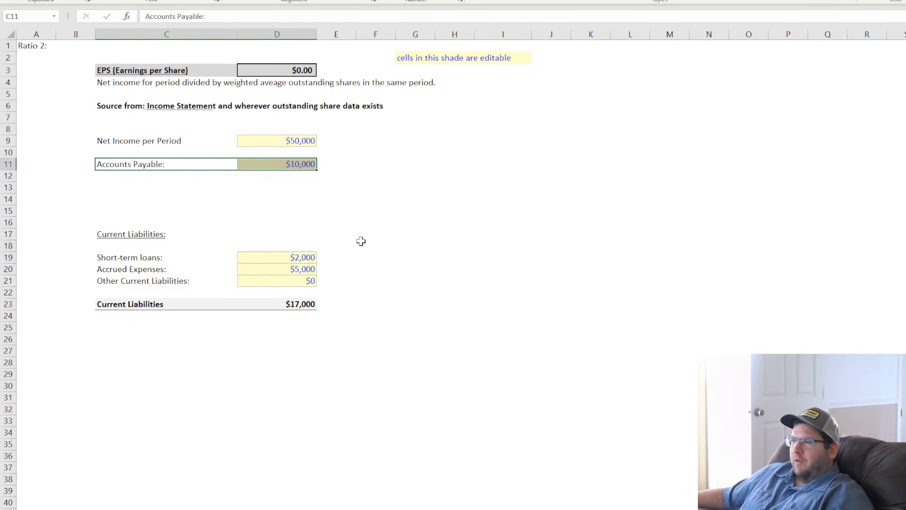
{"action": "left_click", "coordinate": [352, 238]}
{"action": "left_click_drag", "start_coordinate": [351, 238], "coordinate": [42, 291]}
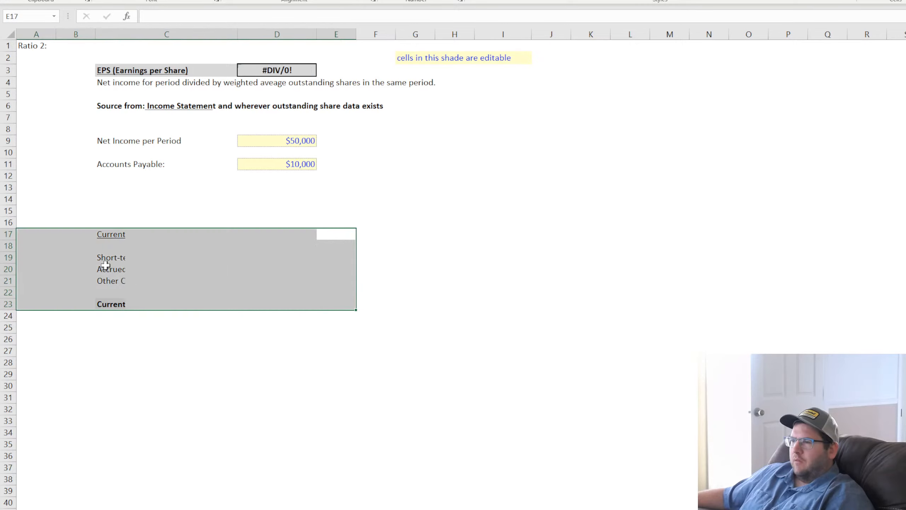
Relabel C11 as "Weighted Average Outstanding Shares:".
{"action": "left_click", "coordinate": [129, 166]}
{"action": "type", "text": "Weigh"}
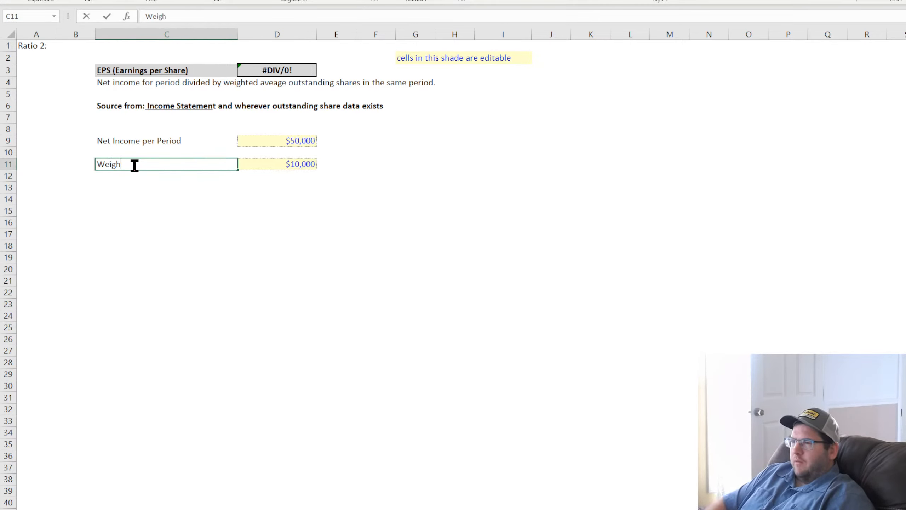
{"action": "type", "text": "ted Average"}
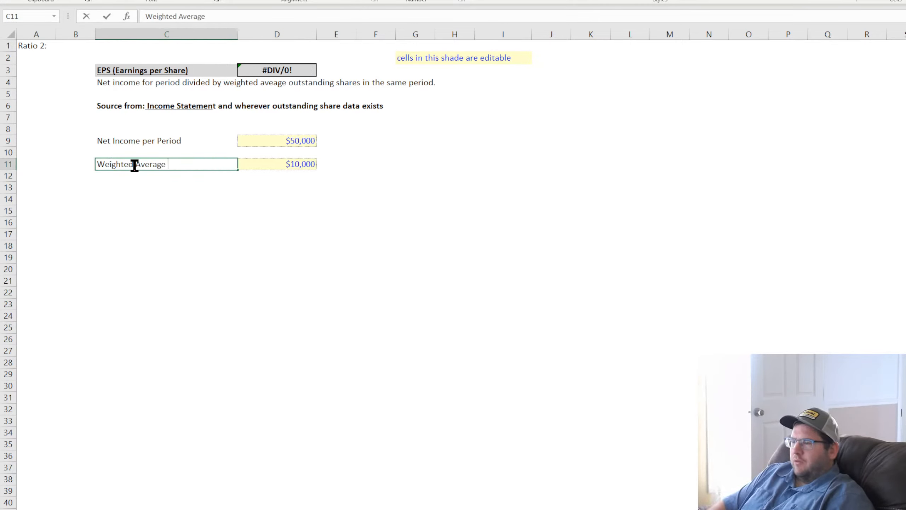
{"action": "type", "text": " Out"}
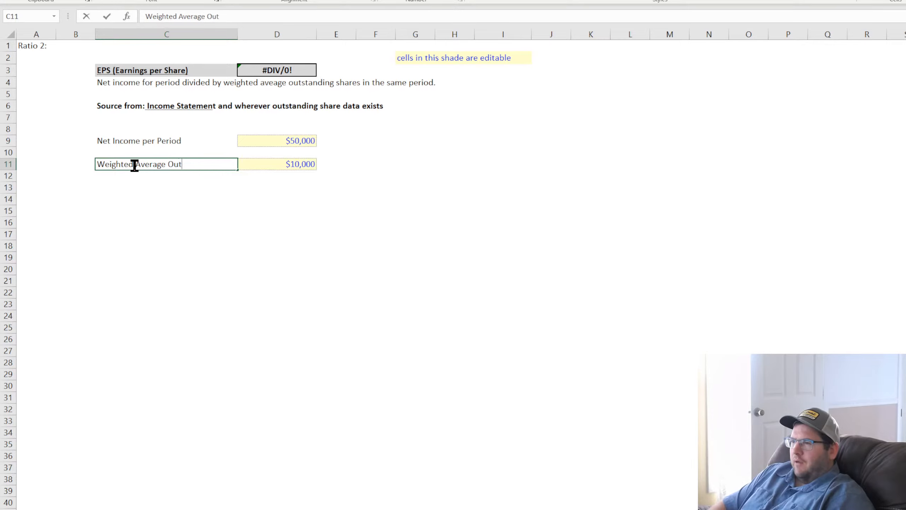
{"action": "type", "text": "standing Shares"}
{"action": "key", "text": "Return"}
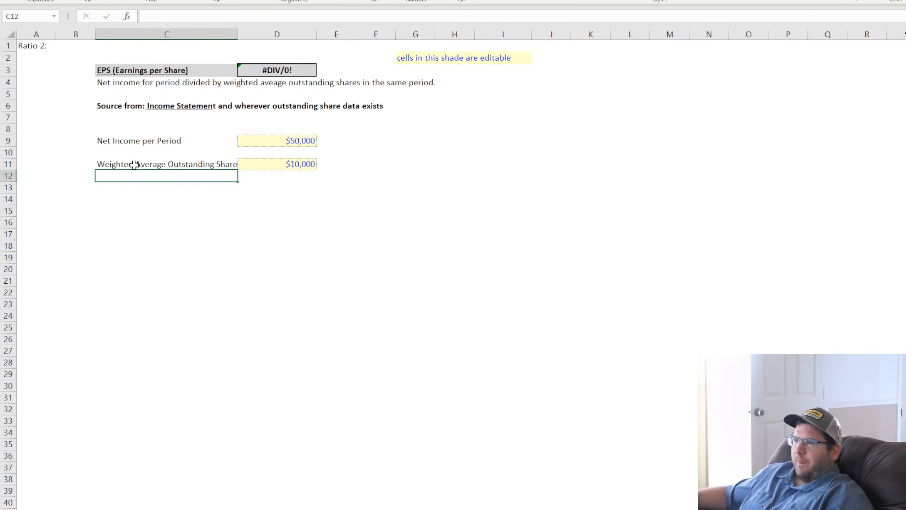
Add a colon to the end of the "Net Income per Period" label in C9 and widen column C to fit the labels.
{"action": "double_click", "coordinate": [207, 141]}
{"action": "type", "text": ":"}
{"action": "key", "text": "Return"}
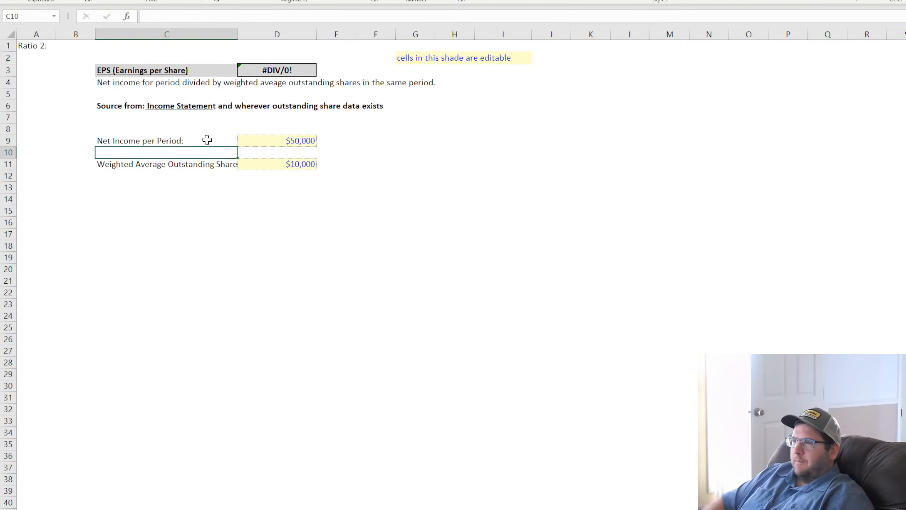
{"action": "left_click_drag", "start_coordinate": [238, 33], "coordinate": [266, 30]}
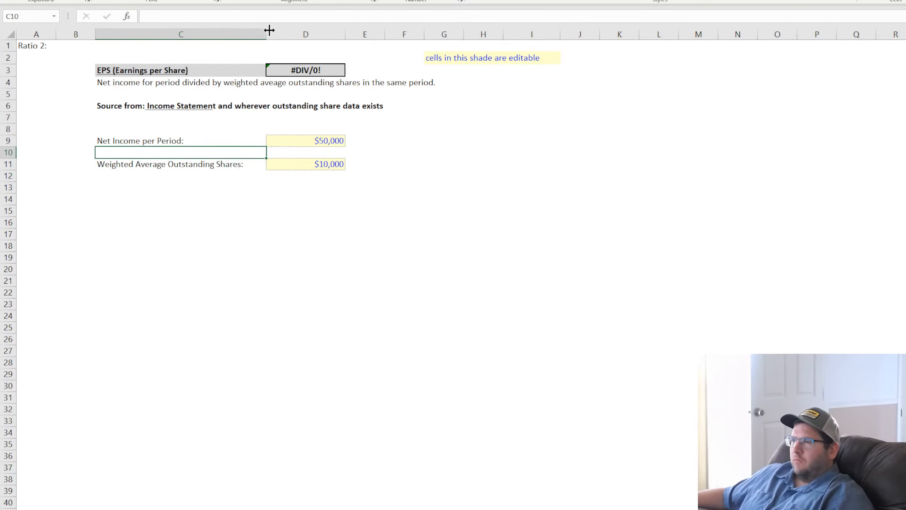
Set the outstanding shares in D11 to 1,000,000, shown as a number without a currency symbol, and narrow column C slightly.
{"action": "left_click", "coordinate": [318, 164]}
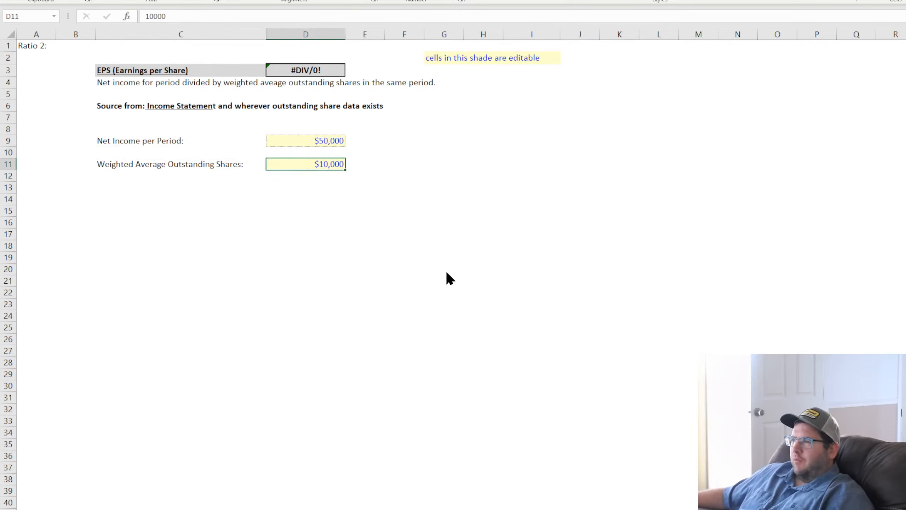
{"action": "left_click", "coordinate": [320, 166]}
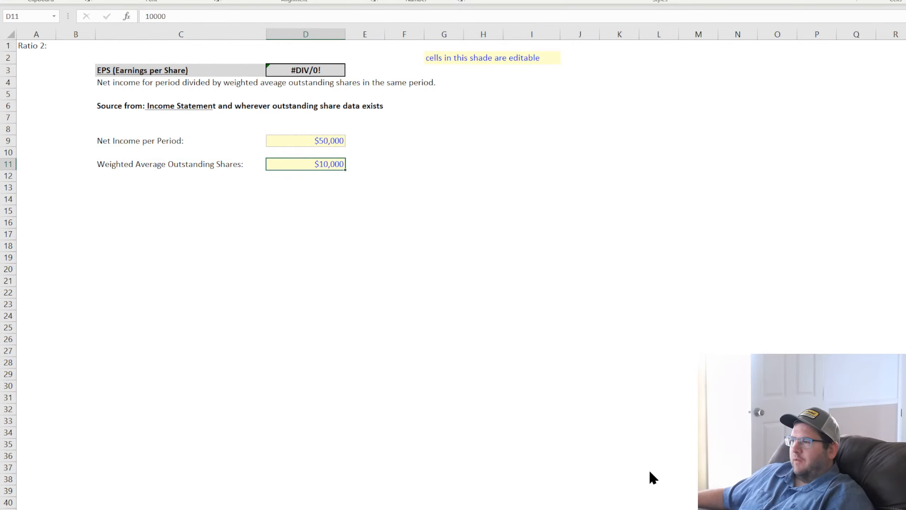
{"action": "left_click", "coordinate": [649, 473]}
{"action": "type", "text": "1000000"}
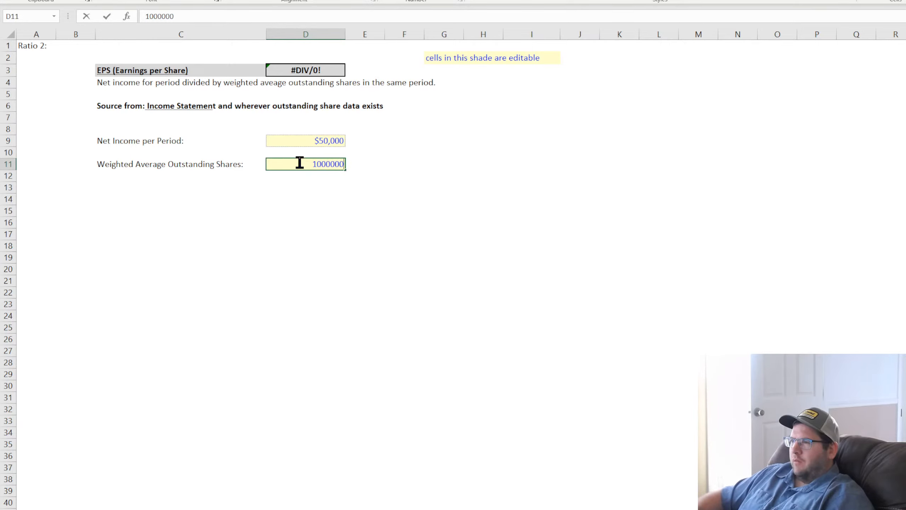
{"action": "key", "text": "Return"}
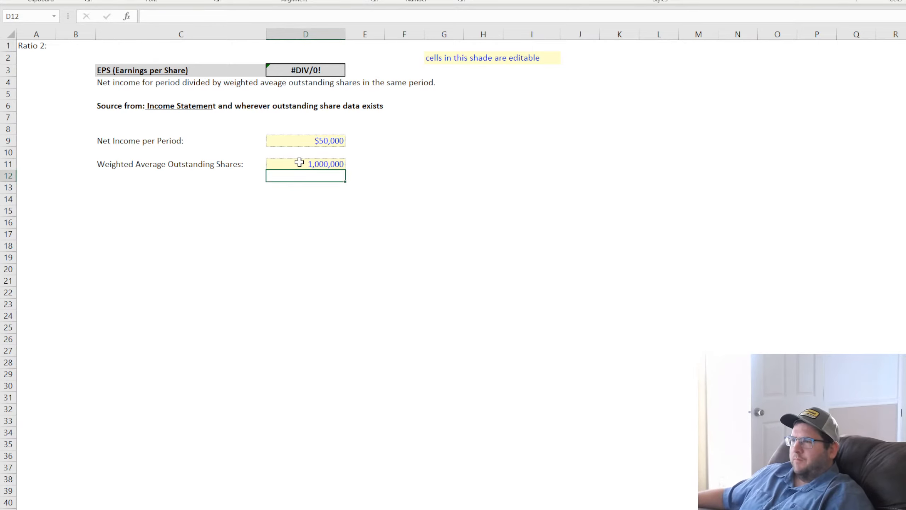
{"action": "left_click_drag", "start_coordinate": [266, 33], "coordinate": [249, 37]}
{"action": "left_click", "coordinate": [465, 210]}
Replace the EPS formula in D3 with =D9/D11, dividing net income by weighted average outstanding shares.
{"action": "left_click", "coordinate": [285, 69]}
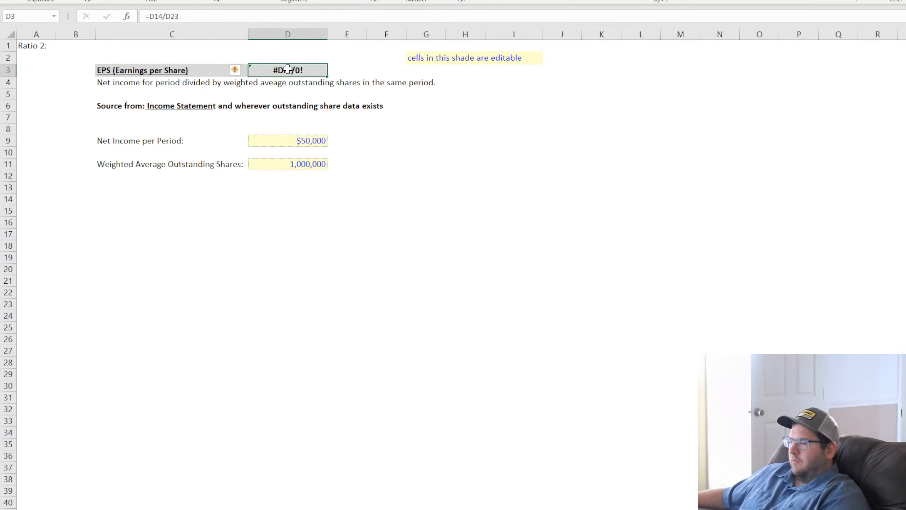
{"action": "type", "text": "="}
{"action": "left_click", "coordinate": [305, 143]}
{"action": "type", "text": "/"}
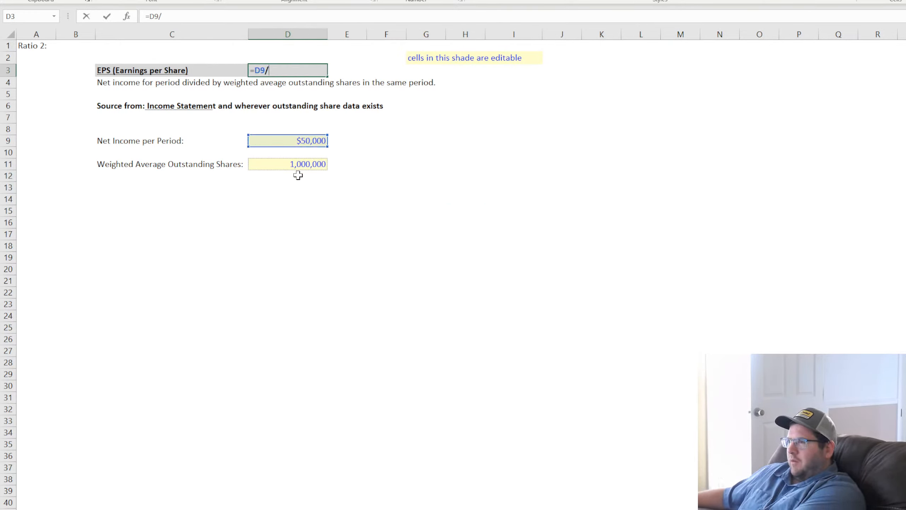
{"action": "left_click", "coordinate": [294, 164]}
{"action": "key", "text": "Return"}
{"action": "left_click", "coordinate": [342, 226]}
{"action": "left_click", "coordinate": [299, 70]}
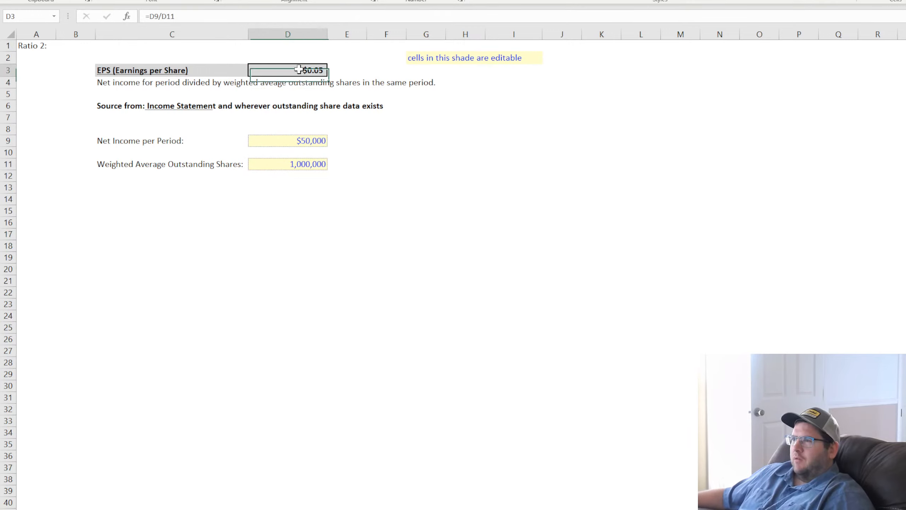
Try 10 outstanding shares in D11 to test the EPS formula, and set the cell back to 1,000,000.
{"action": "left_click", "coordinate": [304, 142]}
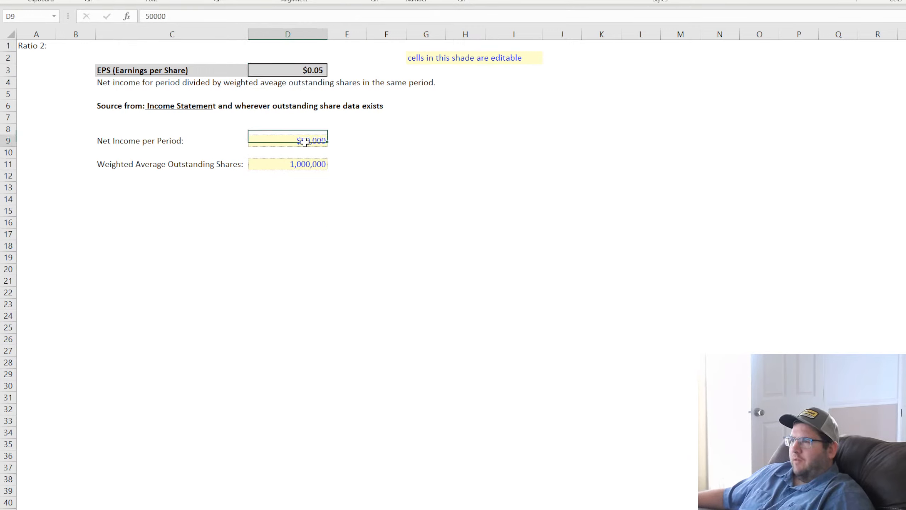
{"action": "left_click", "coordinate": [310, 164]}
{"action": "type", "text": "10"}
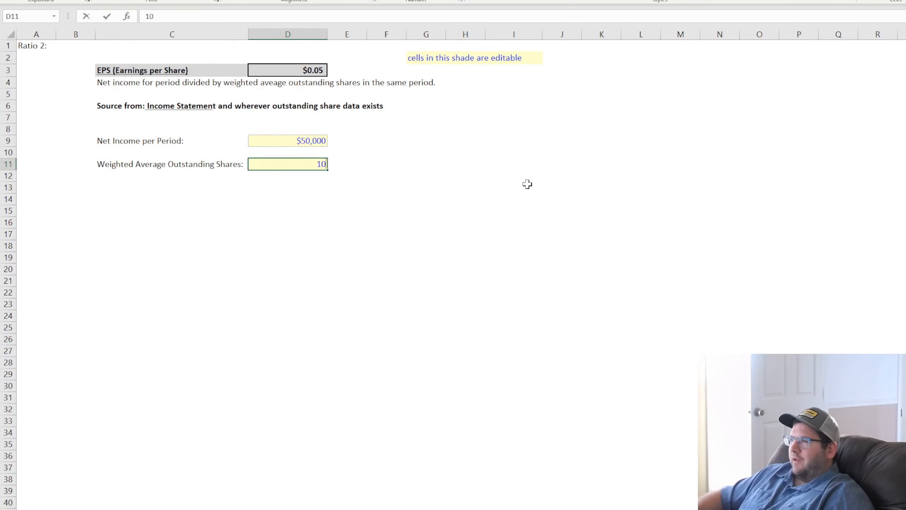
{"action": "key", "text": "Return"}
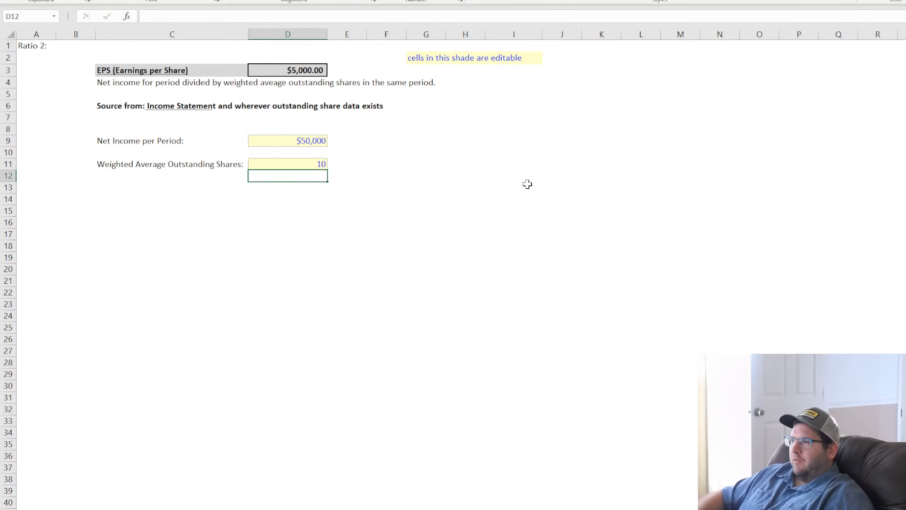
{"action": "key", "text": "Up"}
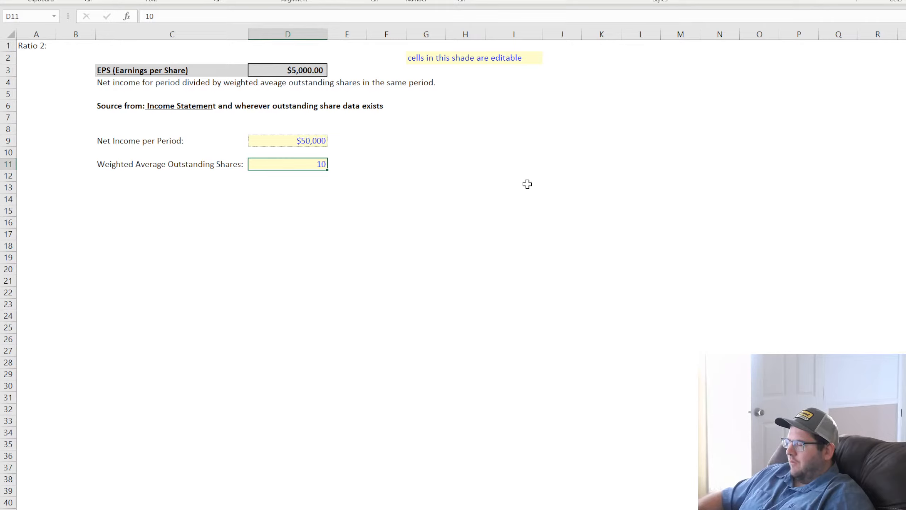
{"action": "type", "text": "1,"}
{"action": "type", "text": "000,000"}
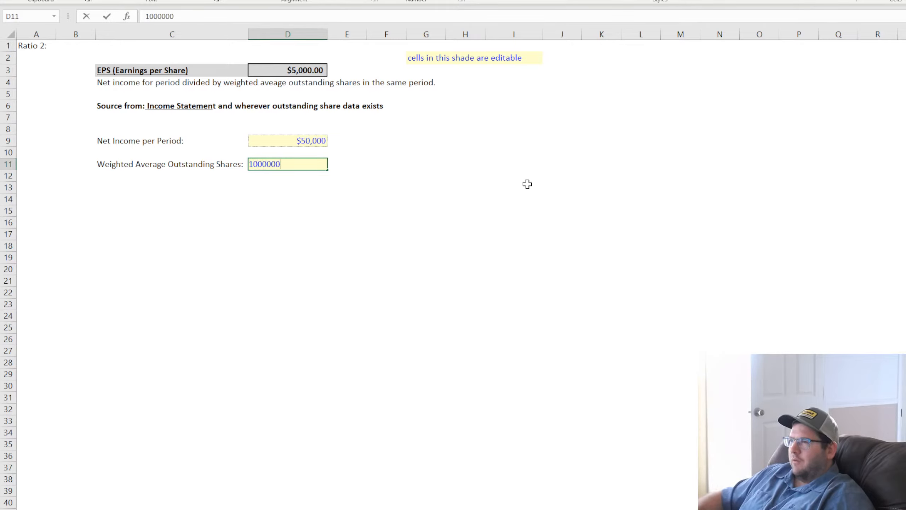
{"action": "key", "text": "Return"}
{"action": "left_click", "coordinate": [291, 68]}
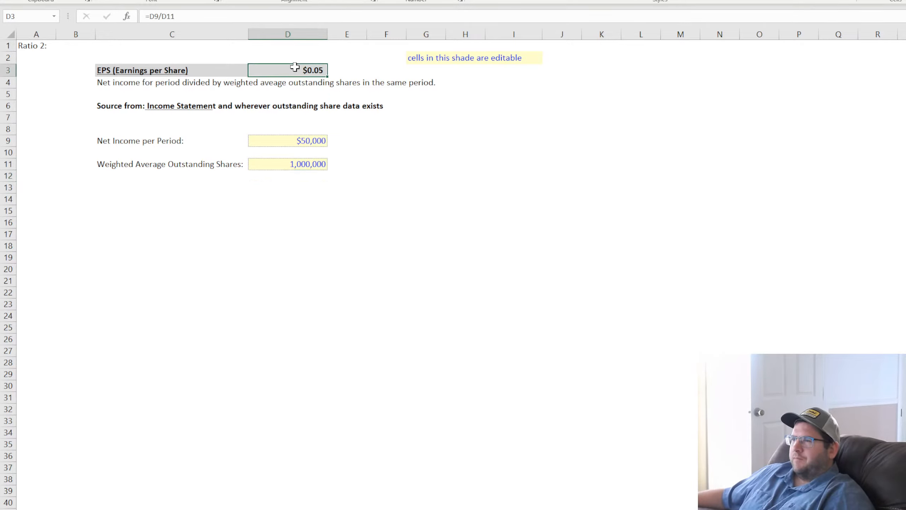
{"action": "left_click", "coordinate": [468, 235]}
Change the sheet heading in A1 to "Ratio 3:".
{"action": "left_click", "coordinate": [43, 46]}
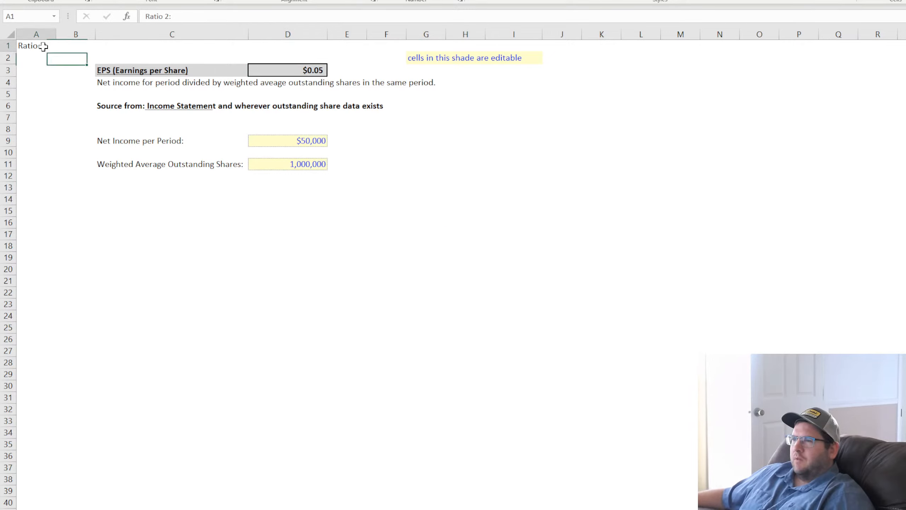
{"action": "double_click", "coordinate": [166, 15]}
{"action": "type", "text": "3"}
{"action": "left_click", "coordinate": [170, 304]}
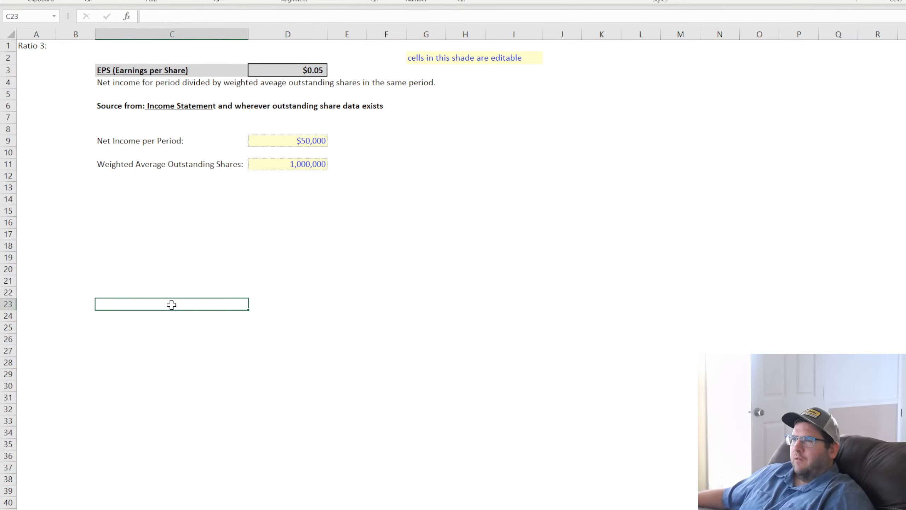
{"action": "left_click", "coordinate": [119, 85]}
{"action": "left_click", "coordinate": [178, 105]}
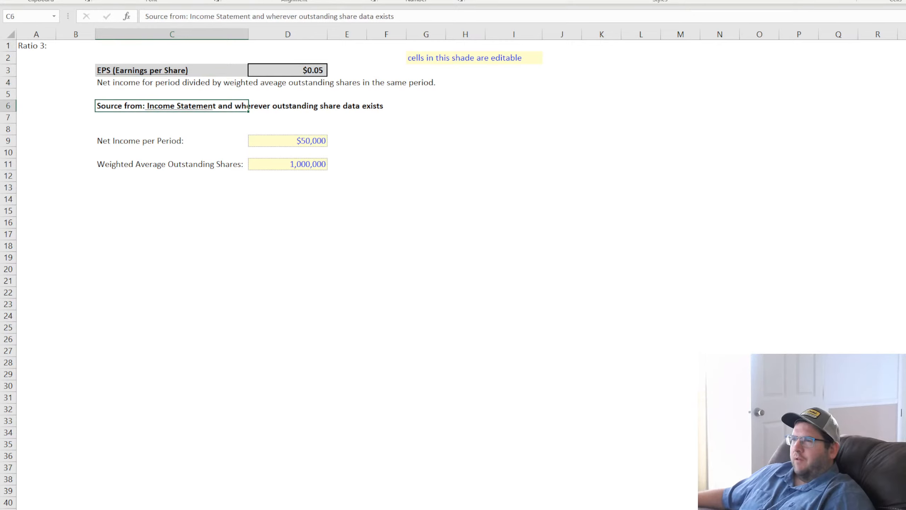
{"action": "left_click", "coordinate": [419, 313]}
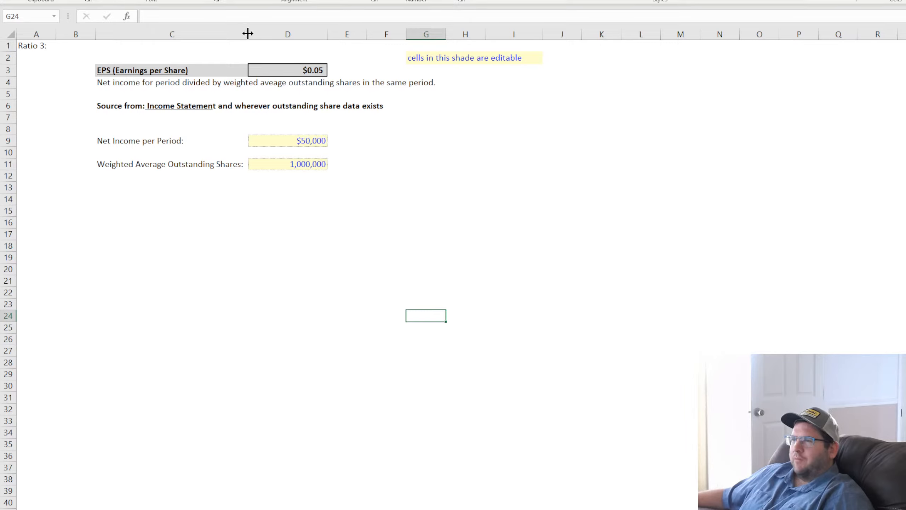
{"action": "left_click", "coordinate": [502, 115]}
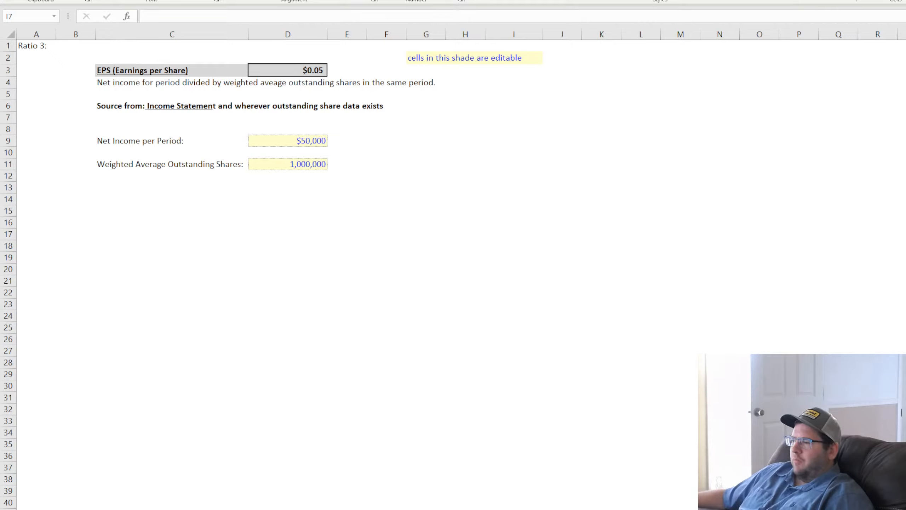
{"action": "left_click", "coordinate": [448, 327]}
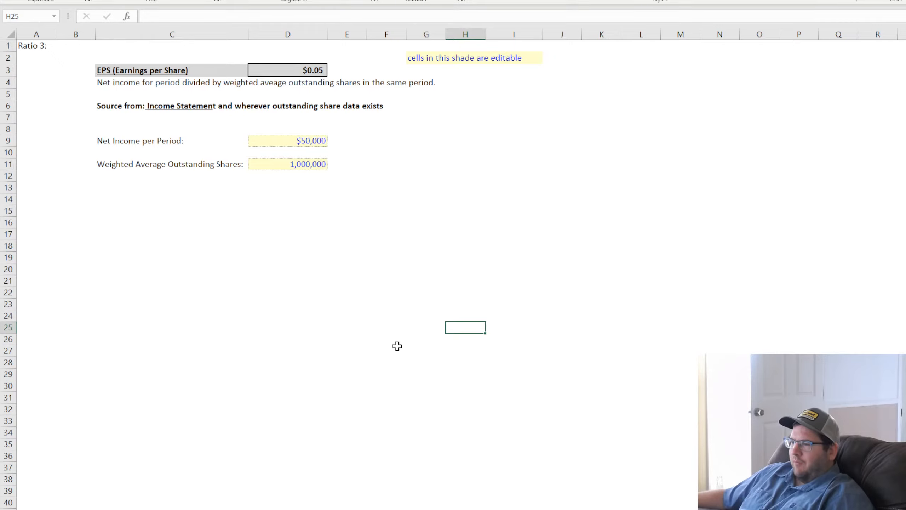
{"action": "left_click", "coordinate": [468, 316]}
{"action": "left_click", "coordinate": [468, 306]}
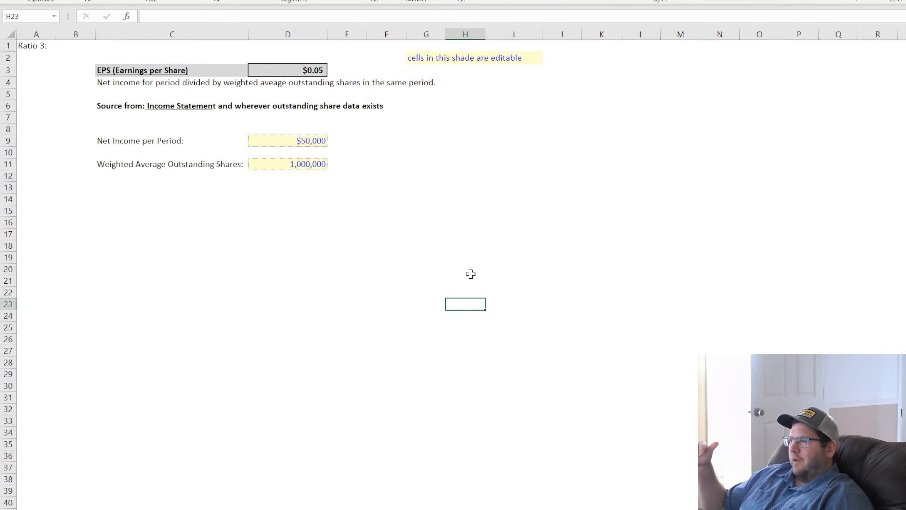
{"action": "left_click", "coordinate": [306, 70]}
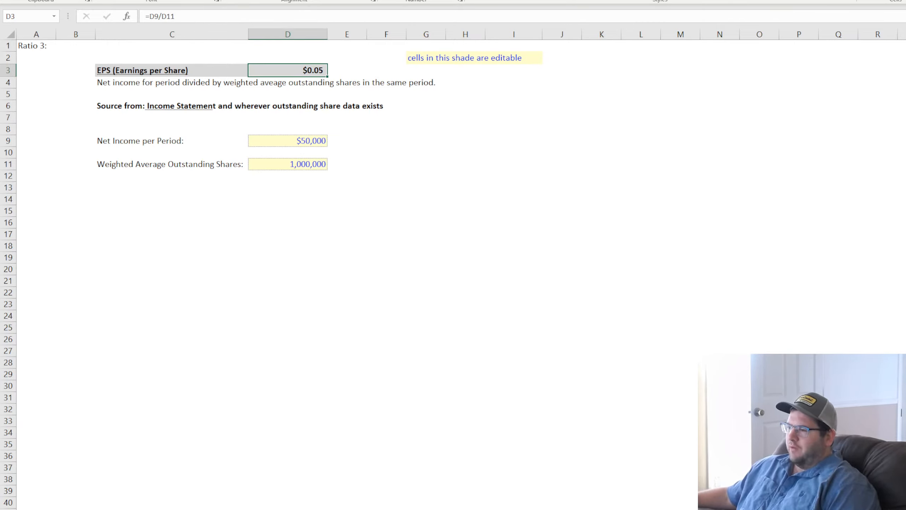
{"action": "key", "text": "alt+Tab"}
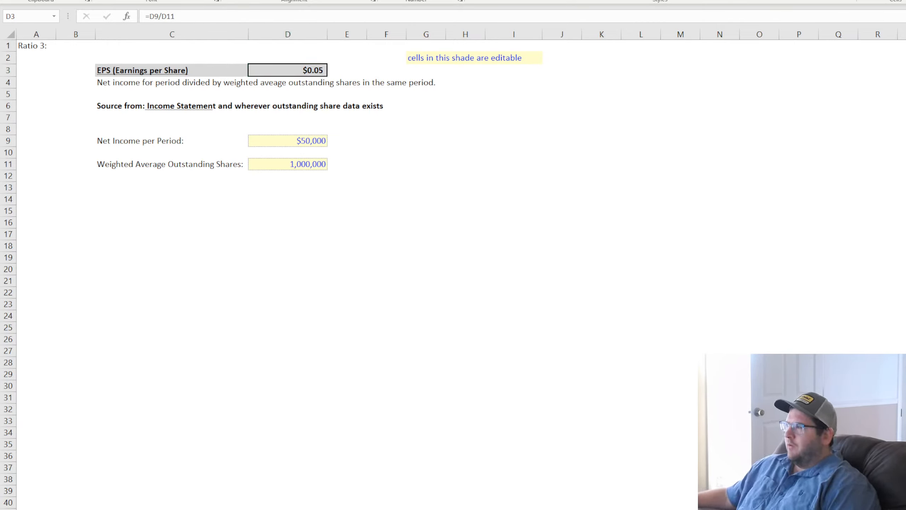
{"action": "key", "text": "alt+Tab"}
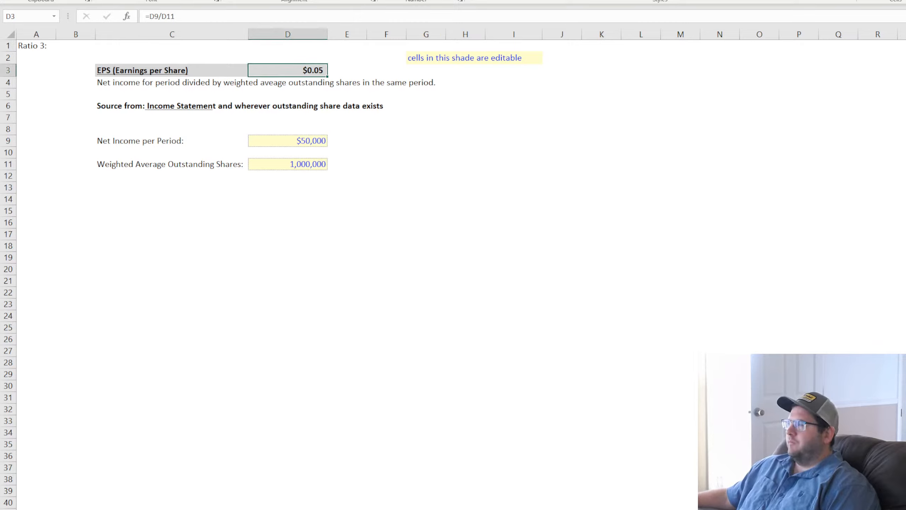
{"action": "left_click", "coordinate": [325, 239]}
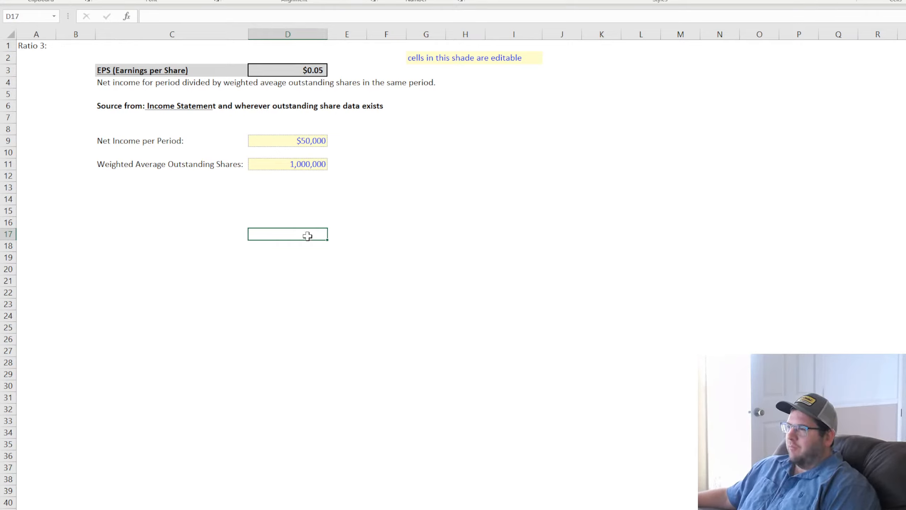
{"action": "left_click", "coordinate": [310, 225]}
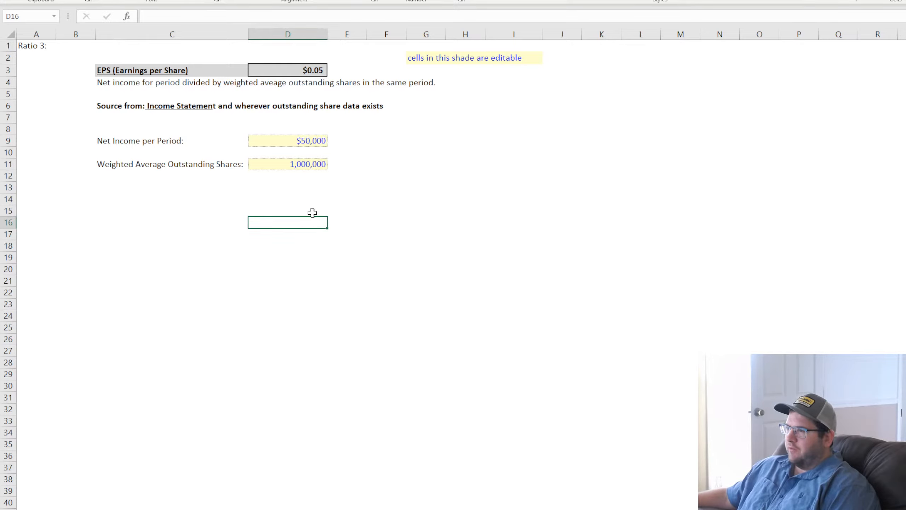
{"action": "left_click", "coordinate": [312, 213]}
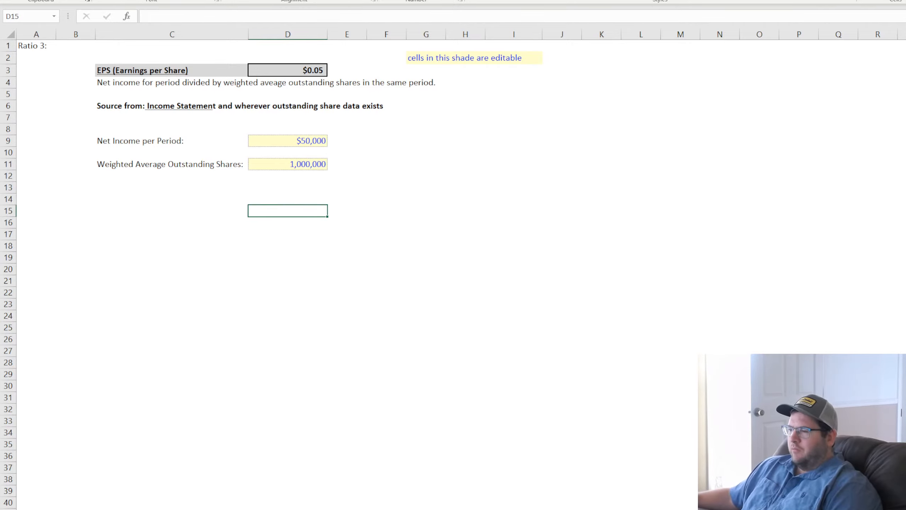
{"action": "left_click", "coordinate": [377, 509]}
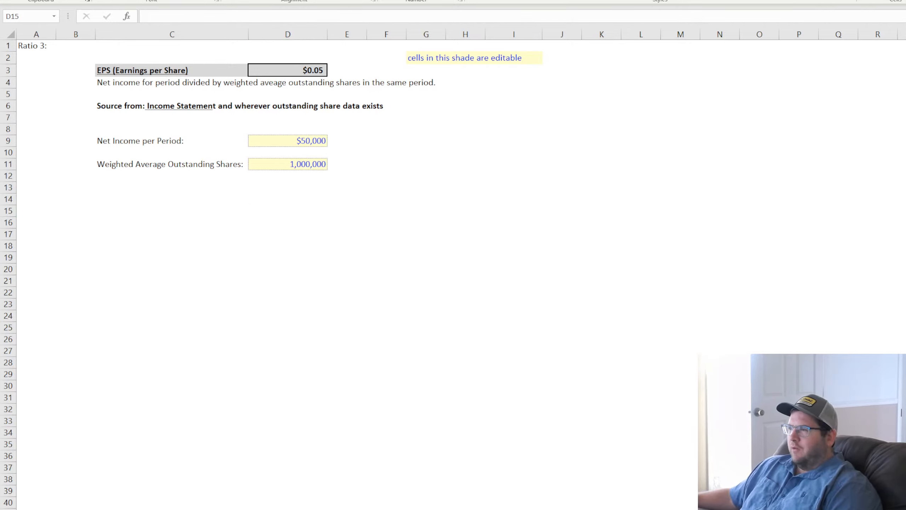
{"action": "key", "text": "alt+Tab"}
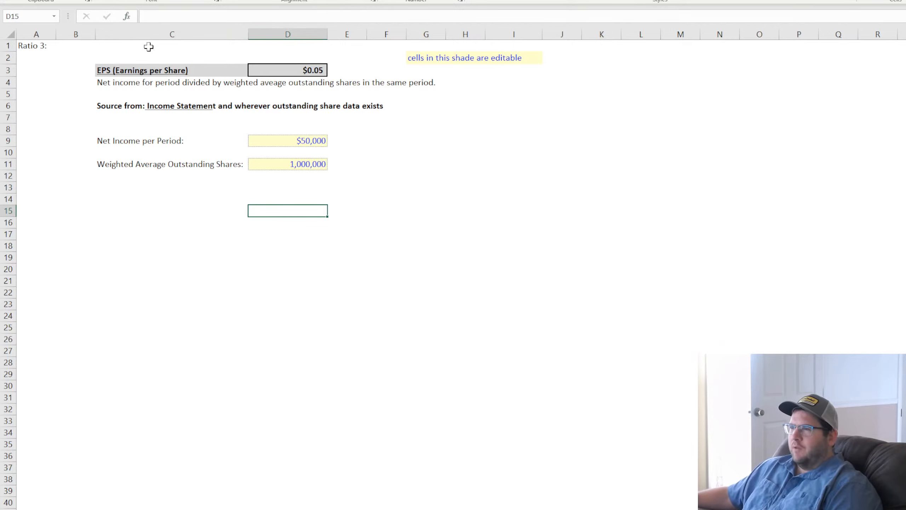
{"action": "left_click", "coordinate": [149, 69]}
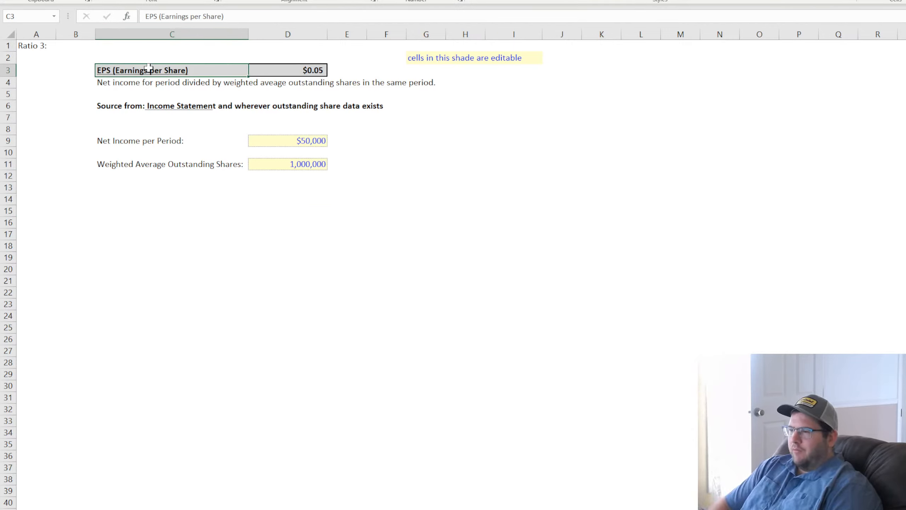
Replace the ratio title in C3 with "Price to Earnings (P/E)" and compare it with the title on the EPS sheet.
{"action": "double_click", "coordinate": [149, 69]}
{"action": "type", "text": "Price to Earnings"}
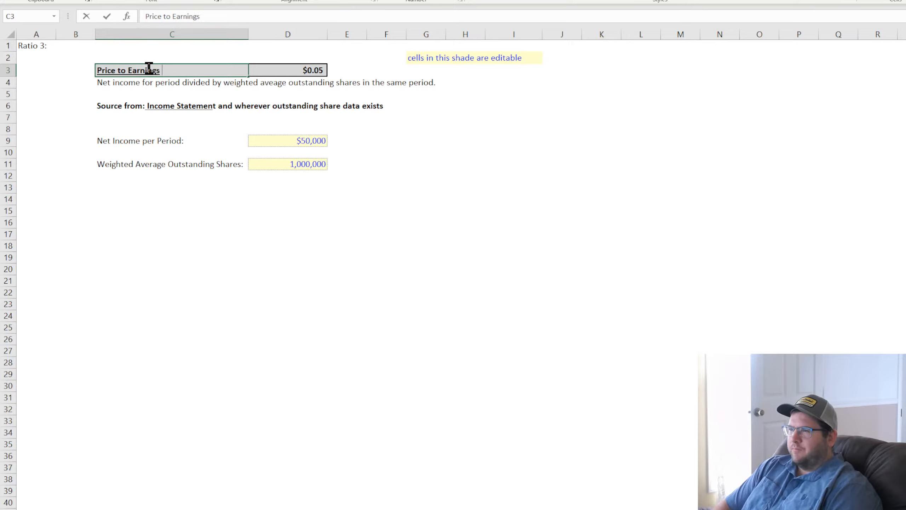
{"action": "type", "text": " (P/E)"}
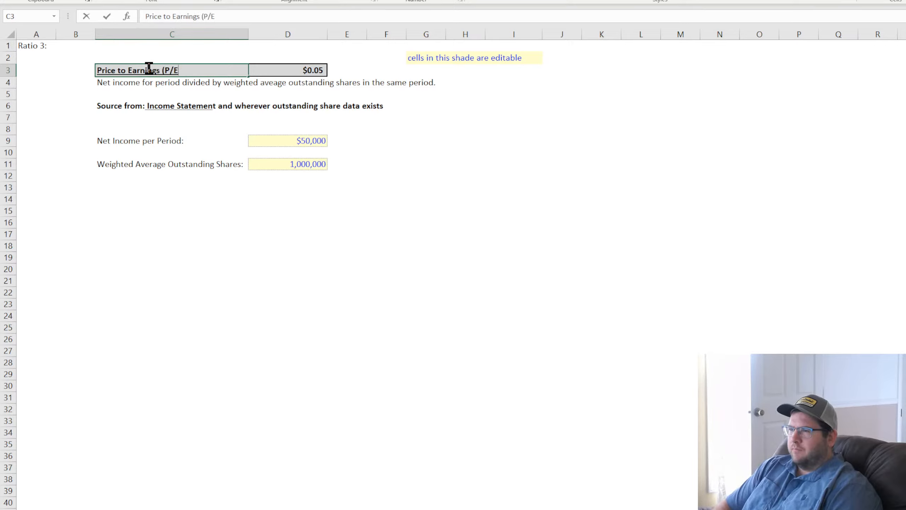
{"action": "key", "text": "Return"}
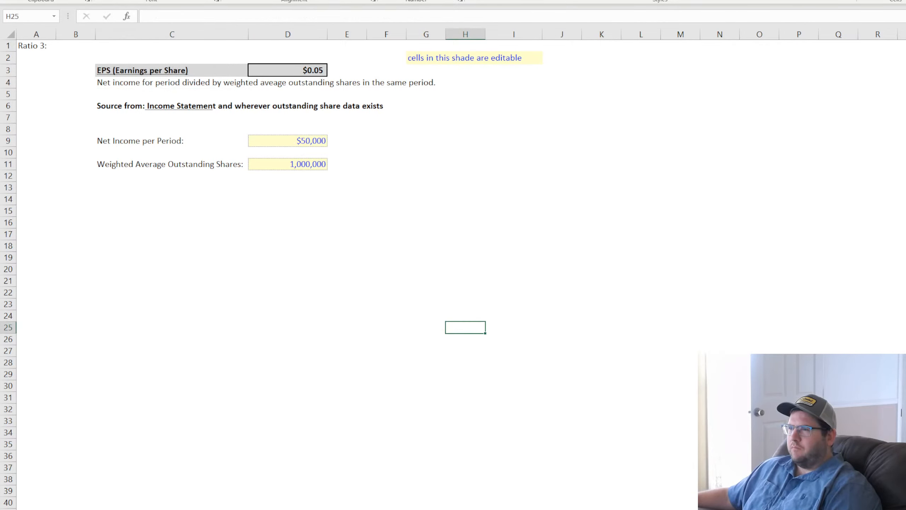
{"action": "key", "text": "ctrl+Page_Up"}
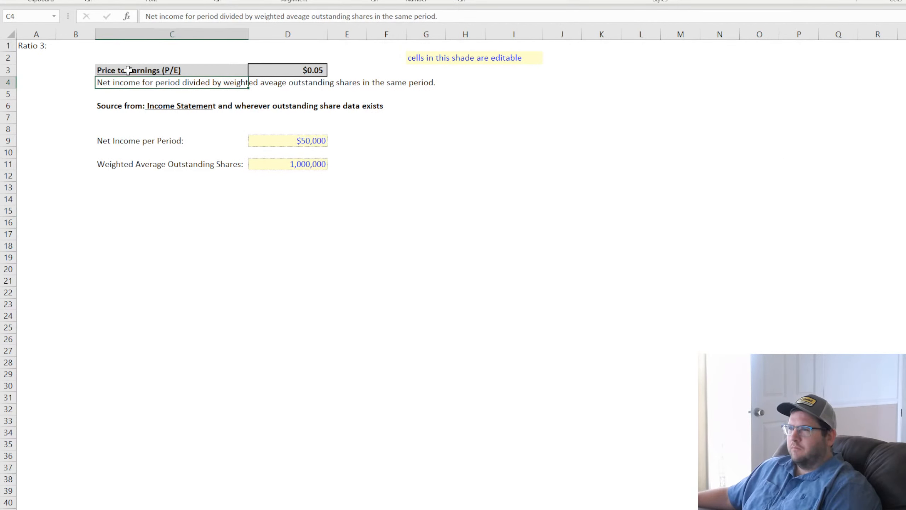
Retitle the ratio in C3 as "P/E (price-to-earnings)", matching the abbreviation-first style of the EPS sheet.
{"action": "left_click", "coordinate": [128, 70]}
{"action": "type", "text": "P("}
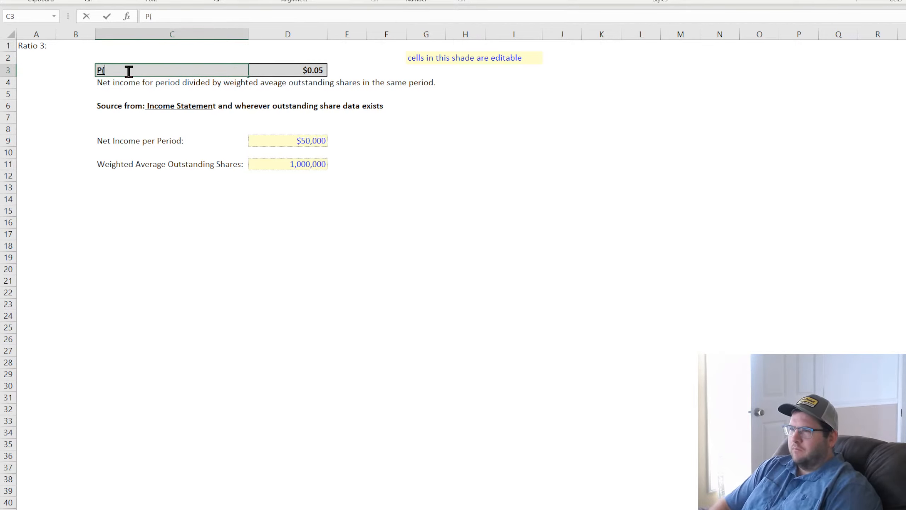
{"action": "type", "text": "E (pric"}
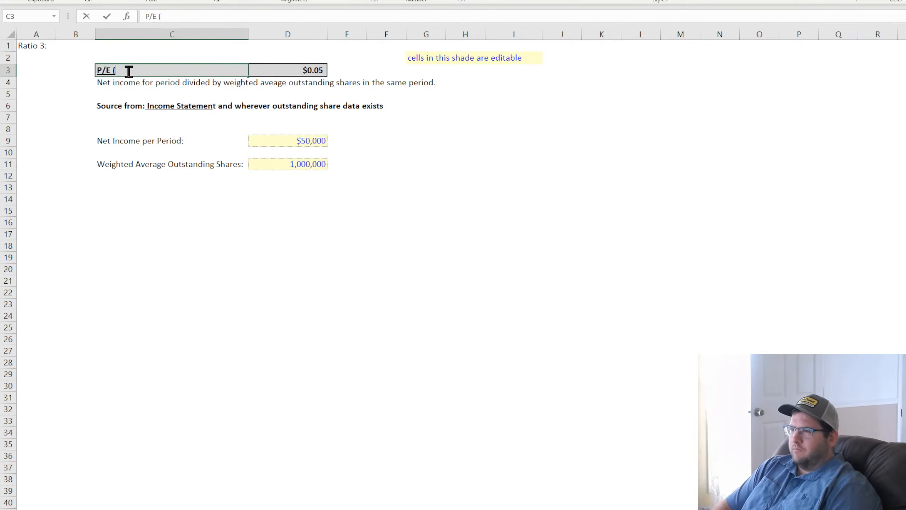
{"action": "type", "text": "e-to-earnings)"}
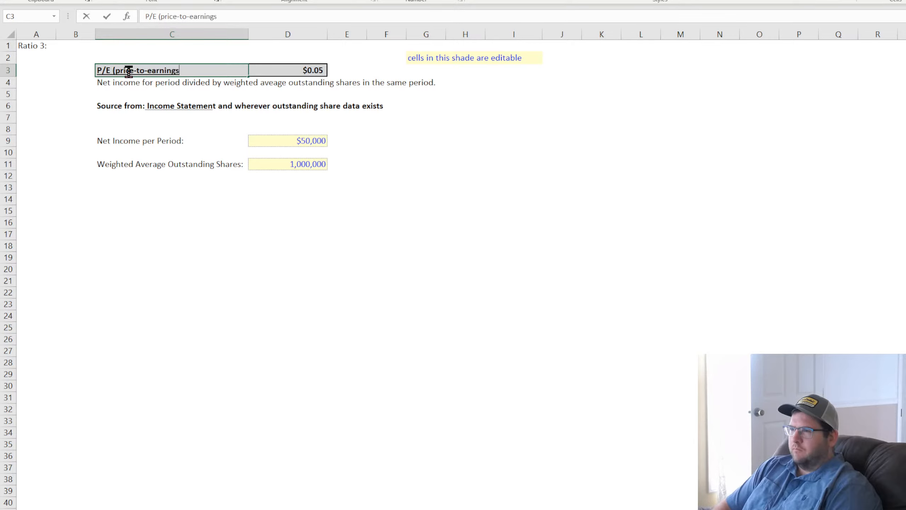
{"action": "key", "text": "Return"}
{"action": "left_click", "coordinate": [323, 254]}
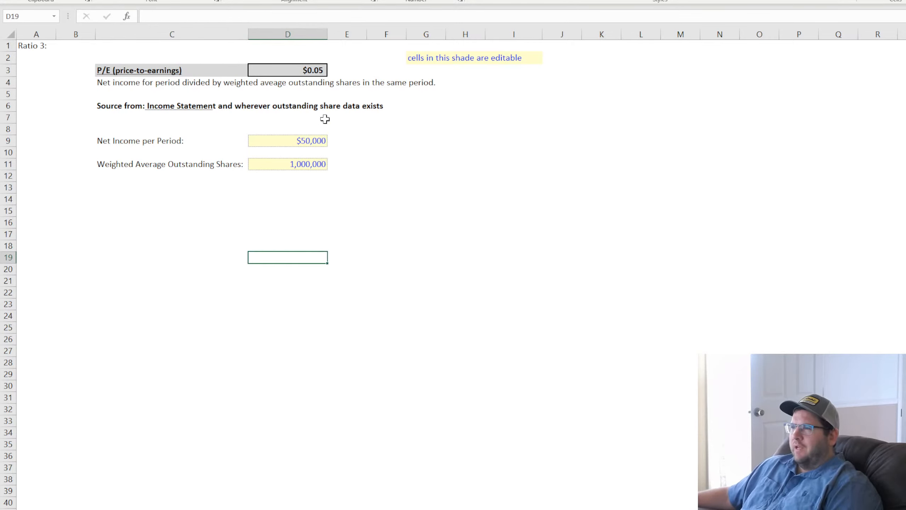
Format the ratio result in D3 as a number with two decimals and no currency symbol.
{"action": "left_click", "coordinate": [305, 71]}
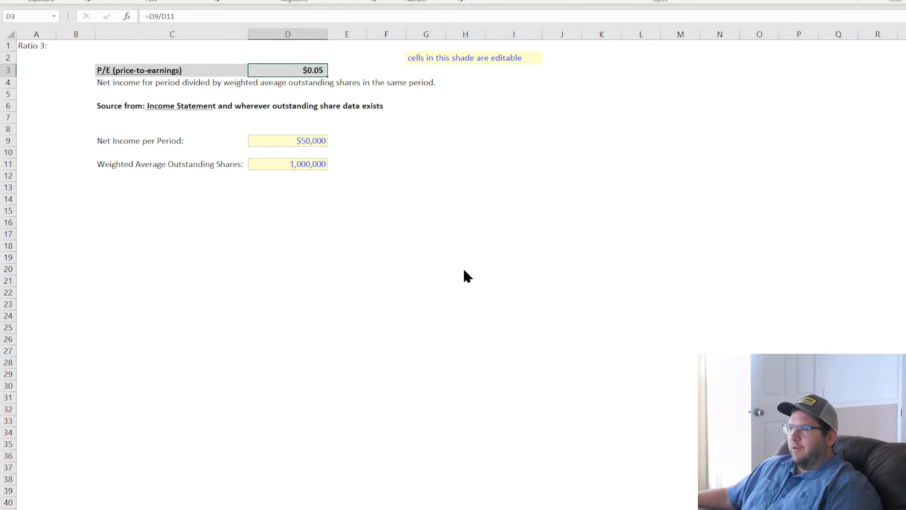
{"action": "left_click", "coordinate": [660, 422]}
{"action": "left_click", "coordinate": [348, 326]}
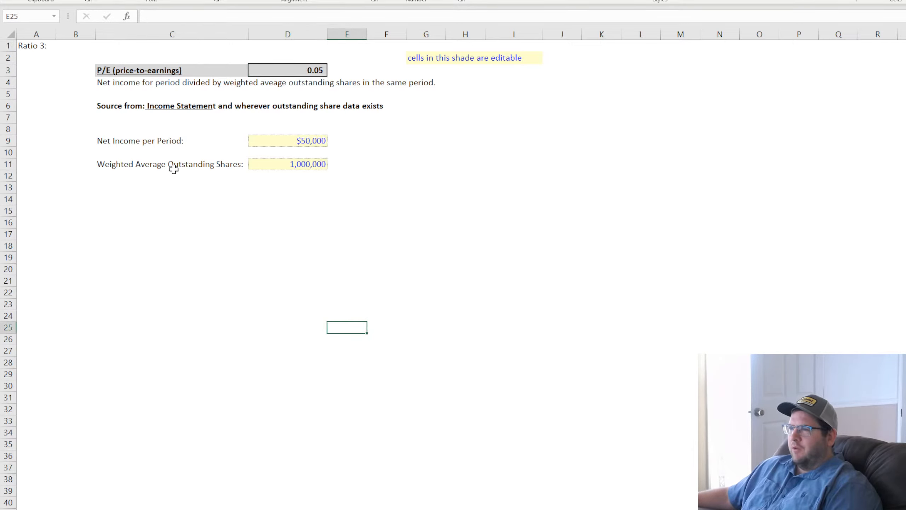
Add the input label "EPS (earnings per share)" in C13, below the outstanding shares label.
{"action": "left_click", "coordinate": [118, 187]}
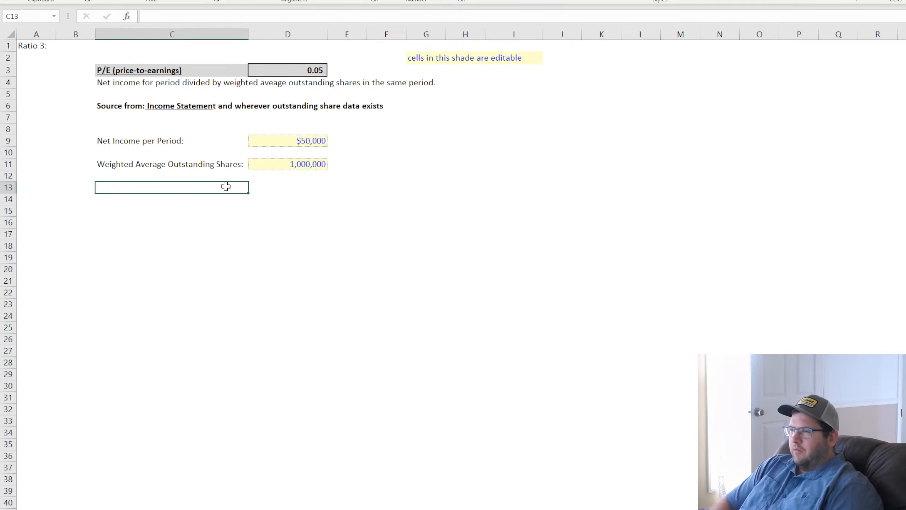
{"action": "type", "text": "EPS ("}
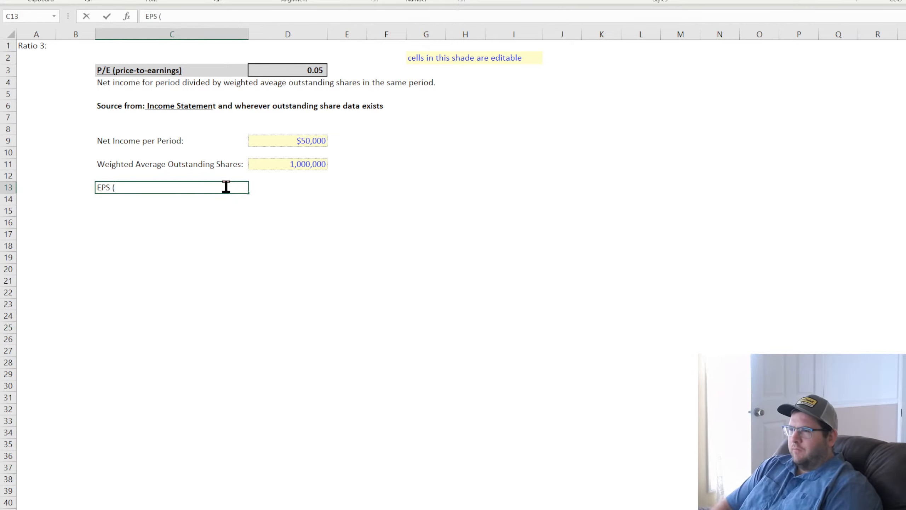
{"action": "type", "text": "earnings per share)"}
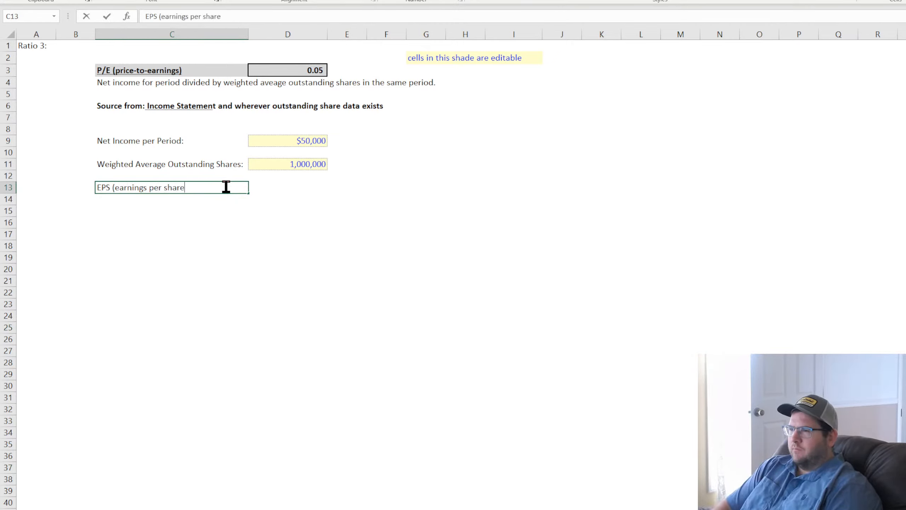
Finish the label "EPS (earnings per share)" in C13 and enter the formula =D9/D11 in D13.
{"action": "key", "text": "Return"}
{"action": "key", "text": "Up"}
{"action": "key", "text": "Right"}
{"action": "type", "text": "="}
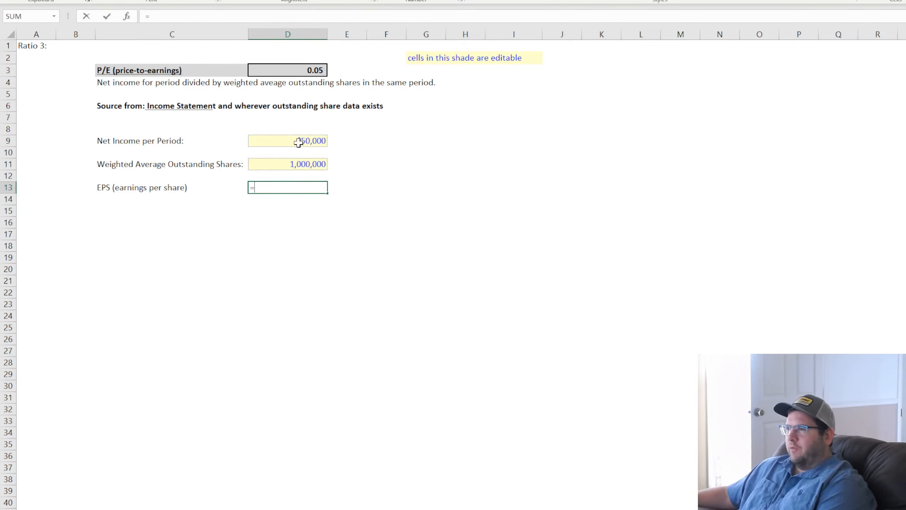
{"action": "left_click", "coordinate": [300, 141]}
{"action": "type", "text": "/"}
{"action": "left_click", "coordinate": [305, 161]}
{"action": "key", "text": "Return"}
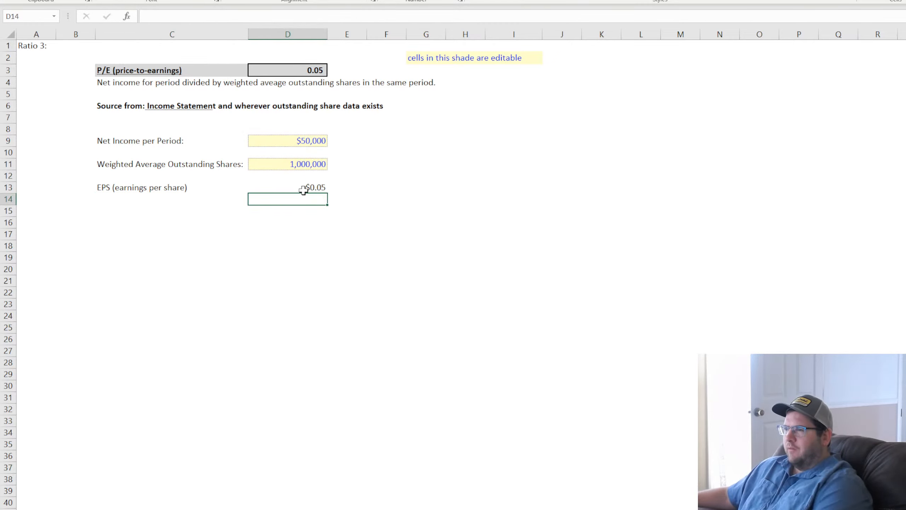
Apply top and bottom borders to the EPS row, C13:D13.
{"action": "left_click_drag", "start_coordinate": [304, 187], "coordinate": [219, 191]}
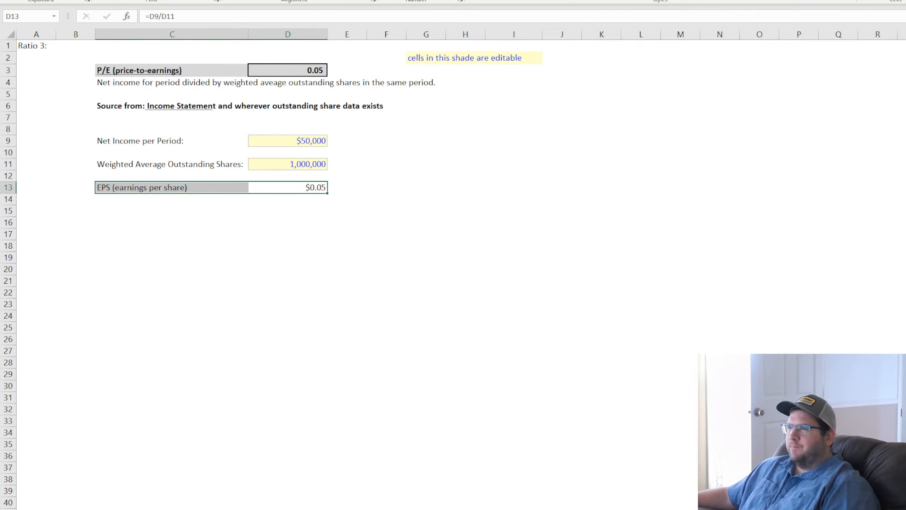
{"action": "left_click", "coordinate": [205, 156]}
{"action": "left_click", "coordinate": [195, 0]}
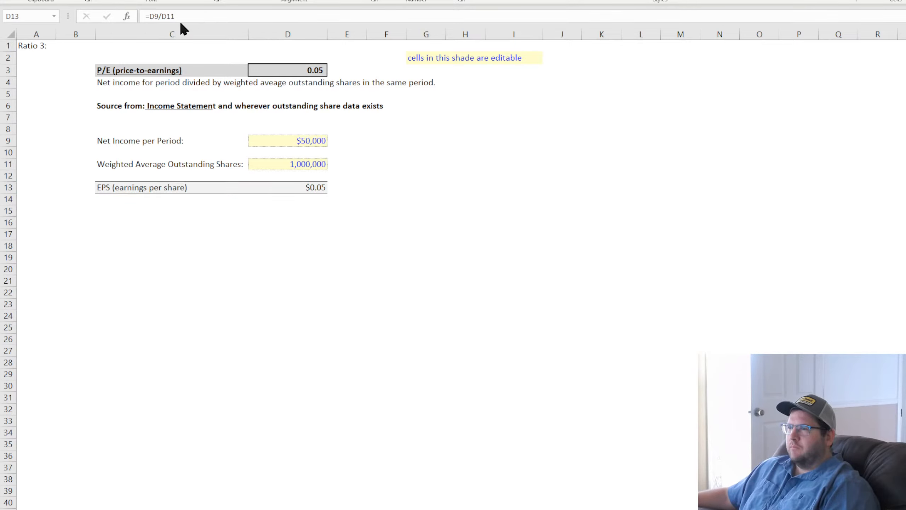
{"action": "left_click", "coordinate": [180, 27]}
{"action": "left_click", "coordinate": [346, 257]}
{"action": "left_click", "coordinate": [137, 190]}
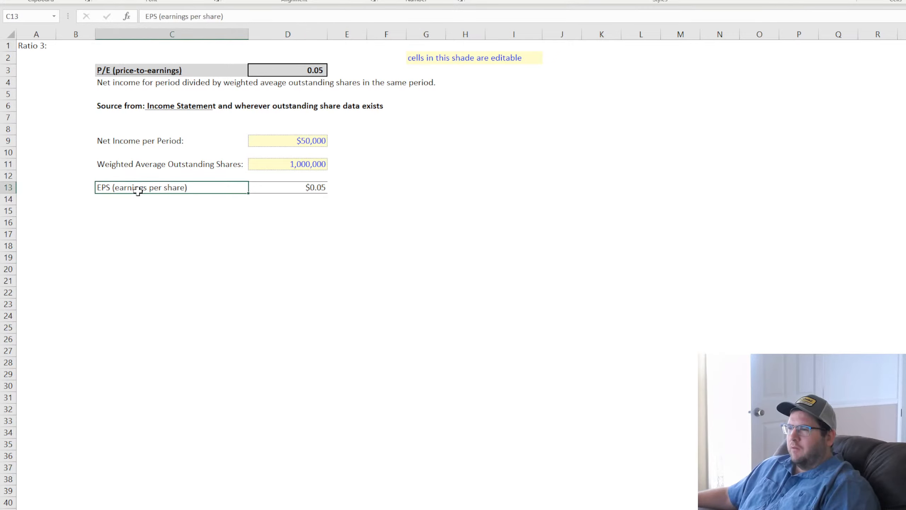
Copy the Weighted Average Outstanding Shares label and input cell, C11:D11, to row 15.
{"action": "left_click", "coordinate": [121, 221]}
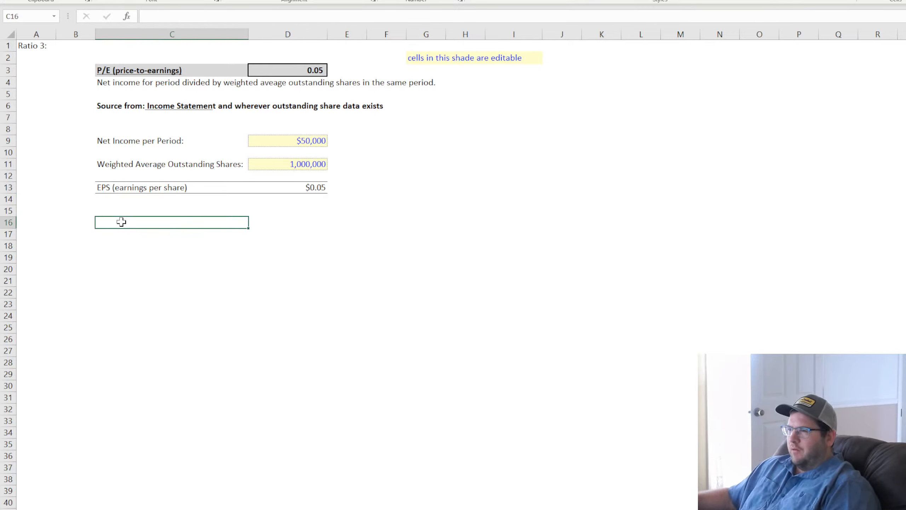
{"action": "left_click_drag", "start_coordinate": [160, 164], "coordinate": [281, 164]}
{"action": "key", "text": "ctrl+c"}
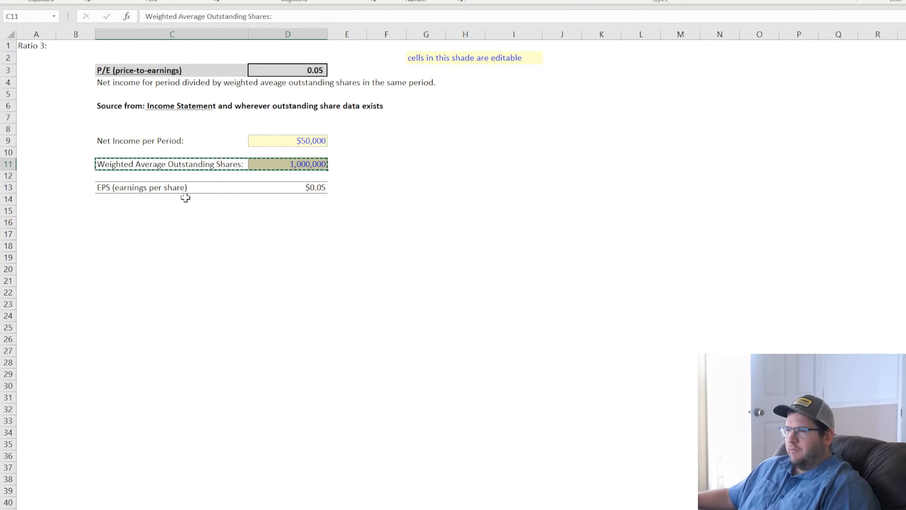
{"action": "left_click", "coordinate": [121, 199]}
{"action": "left_click", "coordinate": [120, 211]}
{"action": "key", "text": "ctrl+v"}
Replace the copied label in C15 with "Market Price per Share:".
{"action": "left_click", "coordinate": [239, 215]}
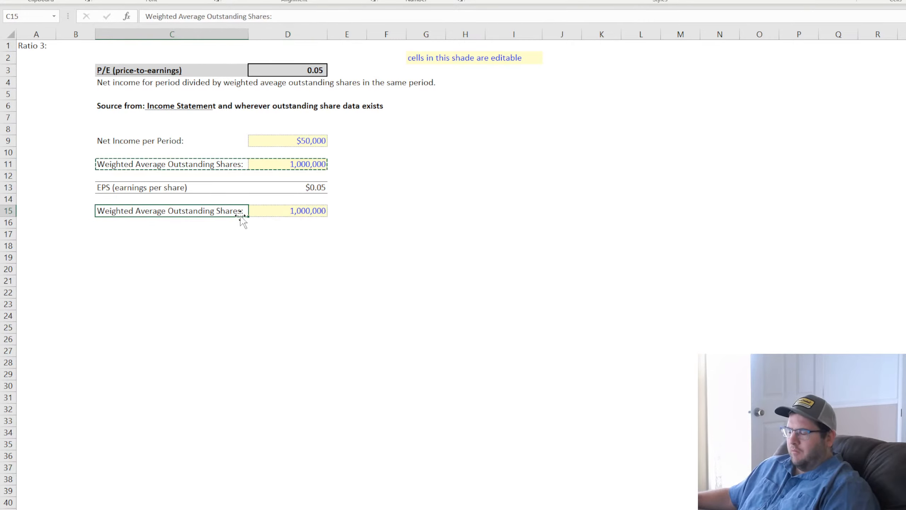
{"action": "type", "text": "Market"}
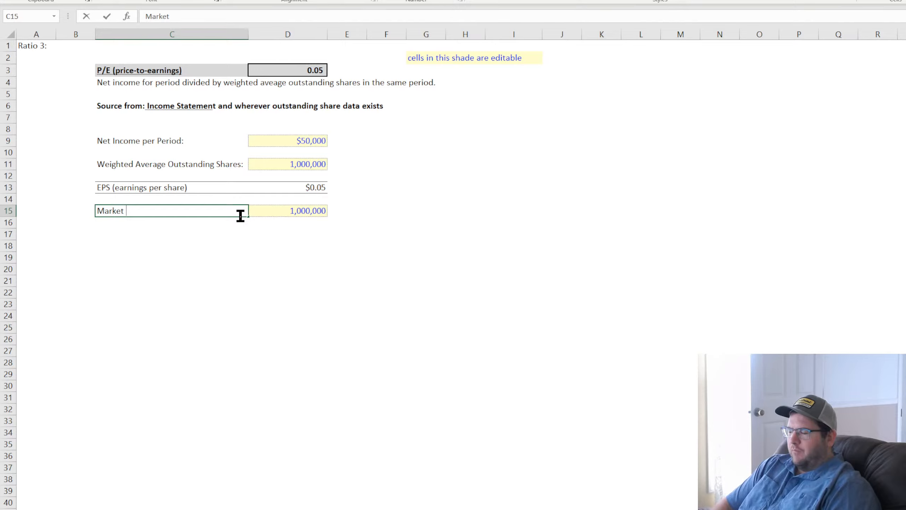
{"action": "type", "text": " Price per Shar"}
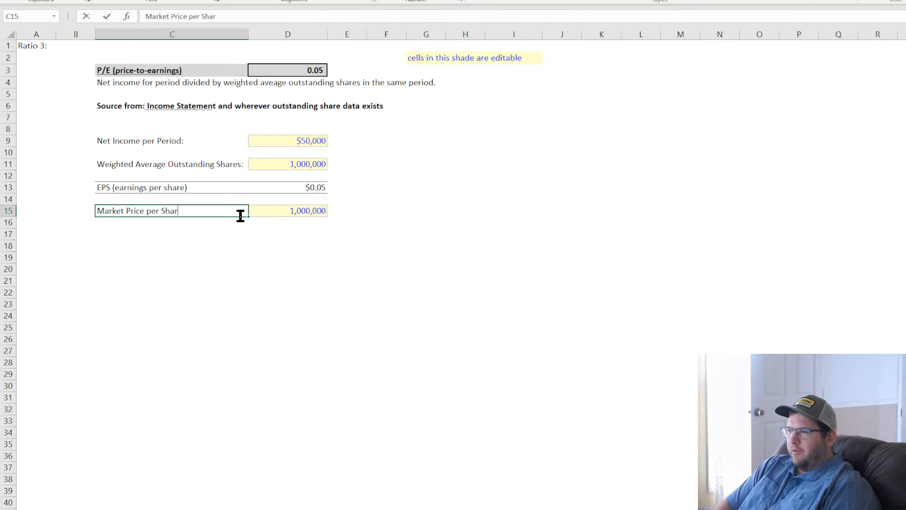
{"action": "type", "text": "e:"}
{"action": "key", "text": "Return"}
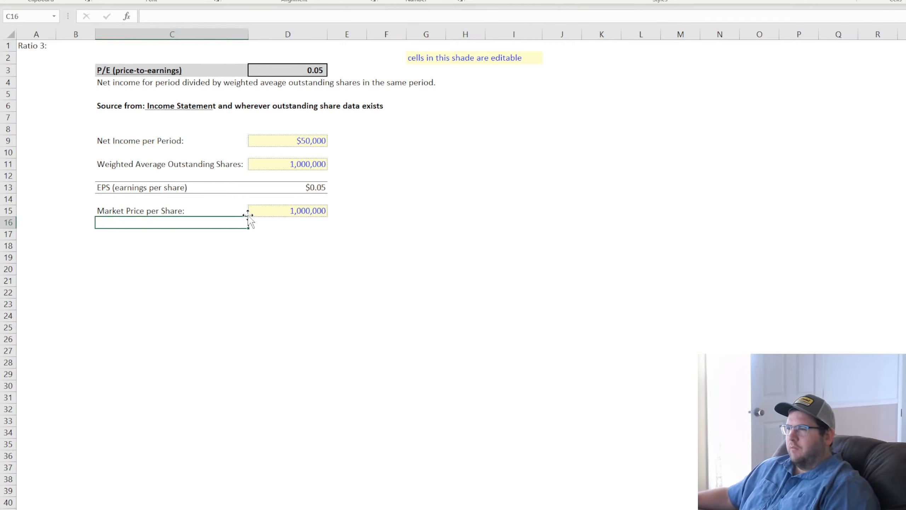
Copy the currency-formatted Net Income cell D9 into D15 and show two decimal places.
{"action": "left_click", "coordinate": [292, 210]}
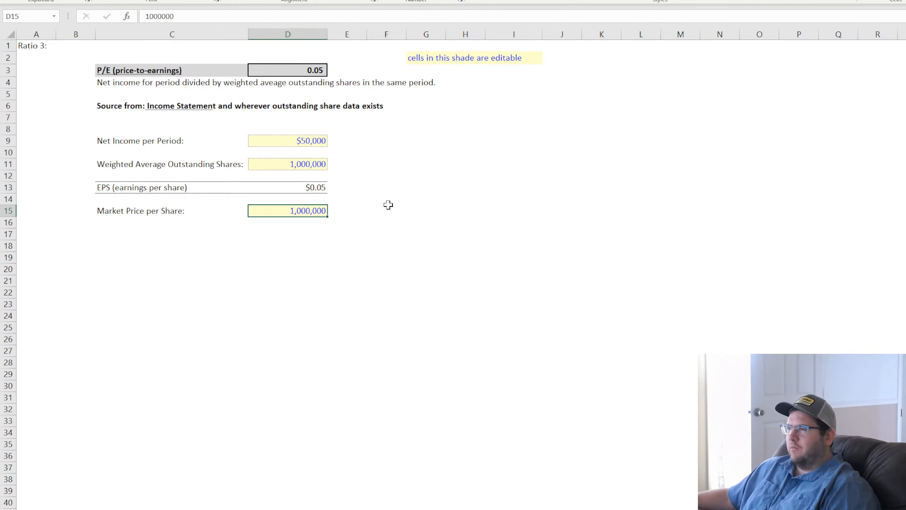
{"action": "left_click", "coordinate": [302, 142]}
{"action": "key", "text": "ctrl+c"}
{"action": "left_click", "coordinate": [297, 210]}
{"action": "key", "text": "ctrl+v"}
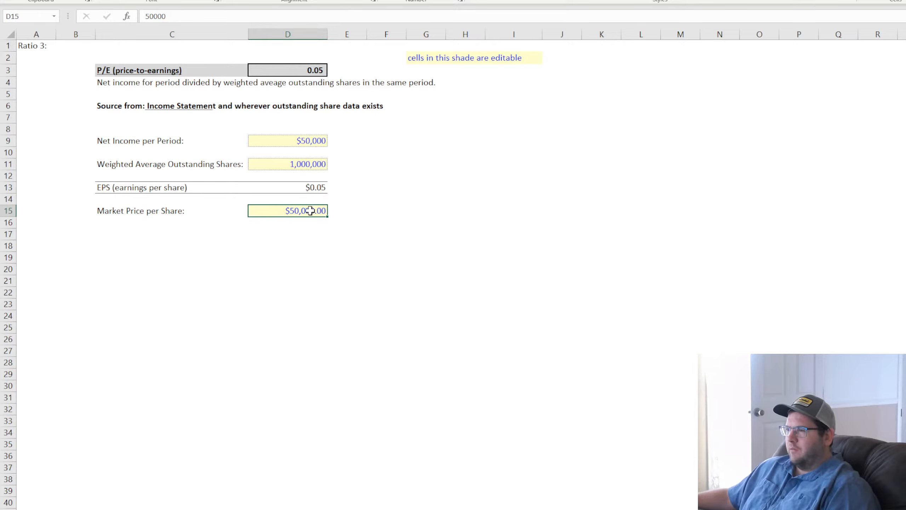
Set the Market Price per Share in D15 to 40.5.
{"action": "type", "text": "50"}
{"action": "key", "text": "Return"}
{"action": "type", "text": "."}
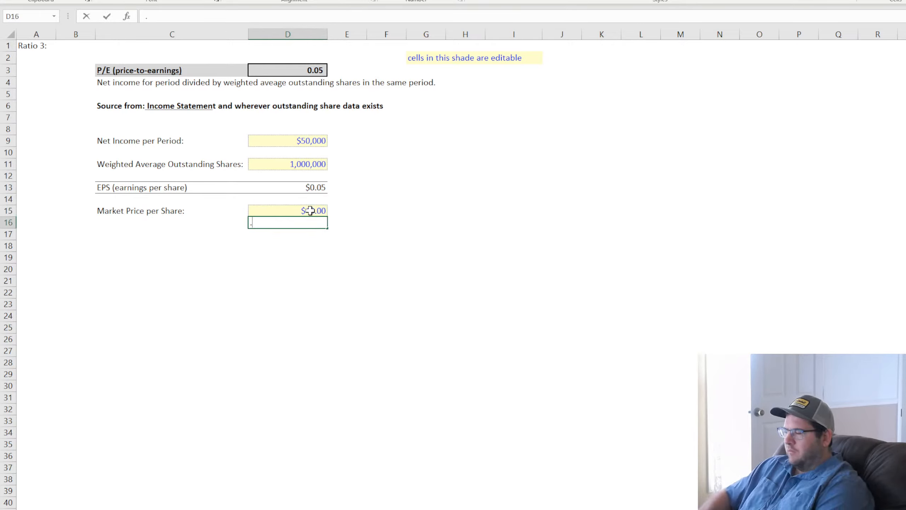
{"action": "key", "text": "Escape"}
{"action": "left_click", "coordinate": [310, 210]}
{"action": "type", "text": "40.5"}
{"action": "key", "text": "Return"}
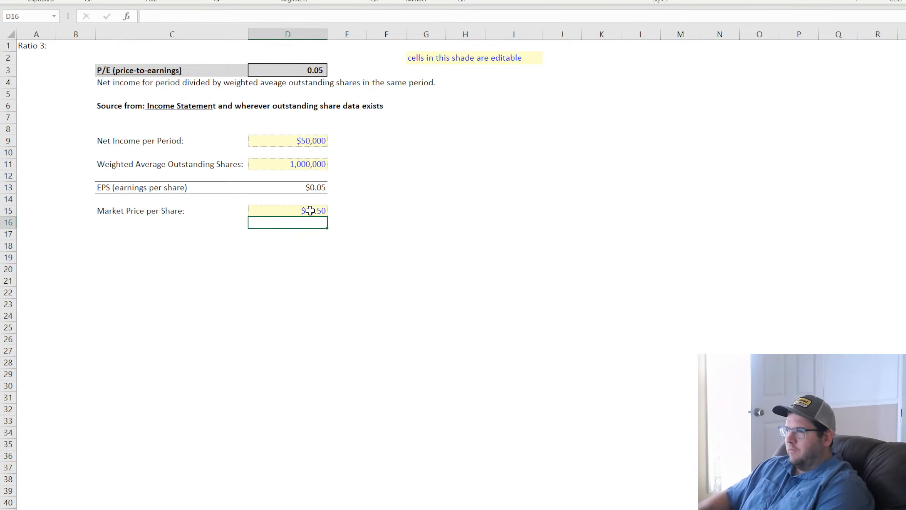
Replace the P/E formula in D3 with =D15/D13, dividing market price per share by EPS.
{"action": "left_click", "coordinate": [304, 71]}
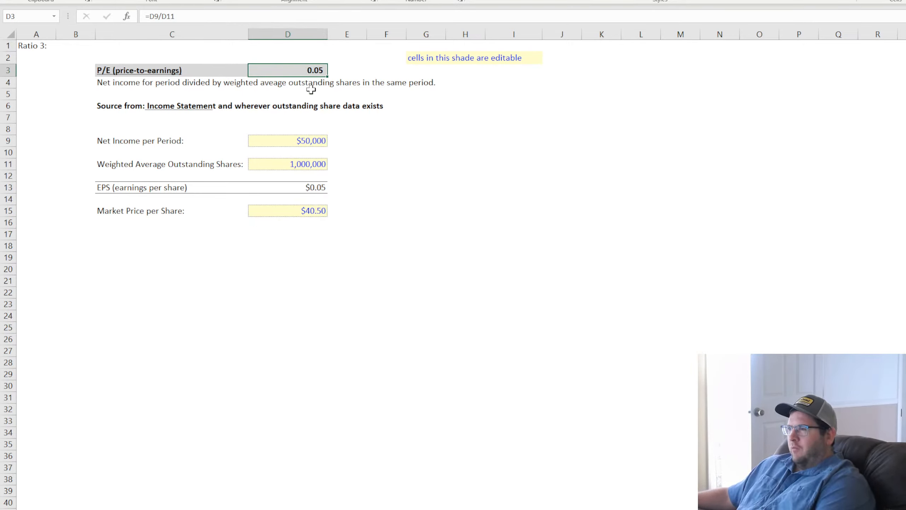
{"action": "type", "text": "="}
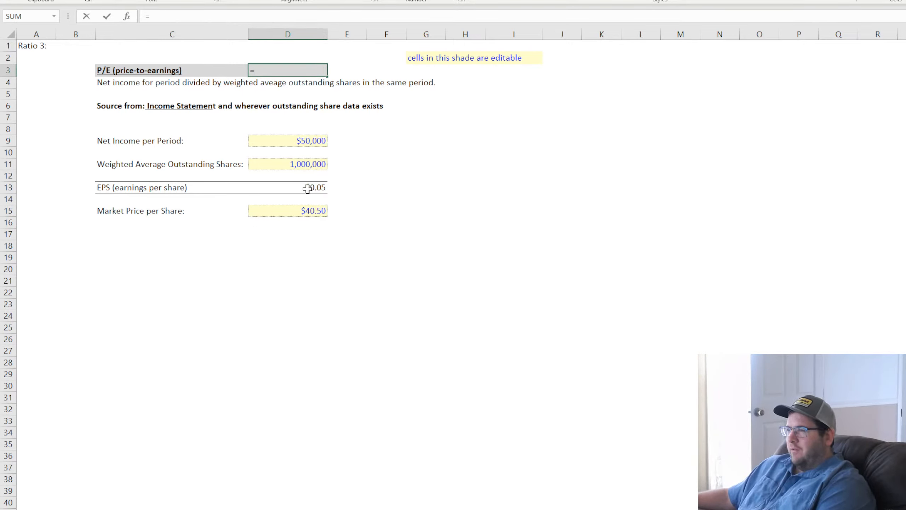
{"action": "left_click", "coordinate": [311, 211]}
{"action": "type", "text": "/"}
{"action": "key", "text": "Return"}
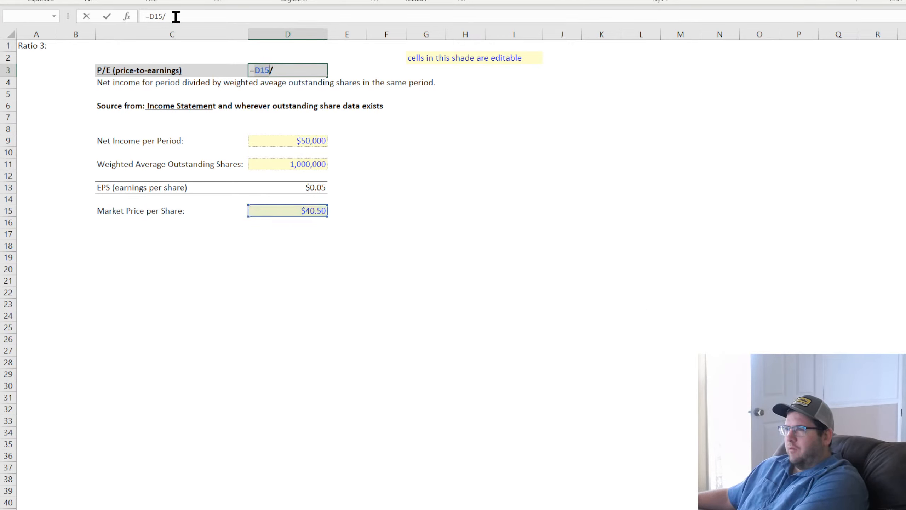
{"action": "left_click", "coordinate": [314, 187]}
{"action": "key", "text": "Return"}
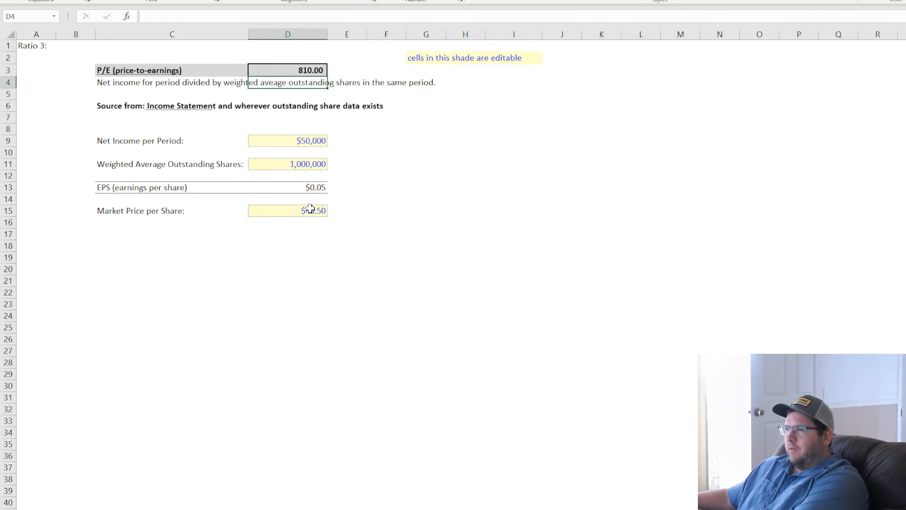
Try a Market Price per Share of 5 in D15, and settle on 2.3.
{"action": "left_click", "coordinate": [310, 72]}
{"action": "left_click", "coordinate": [318, 210]}
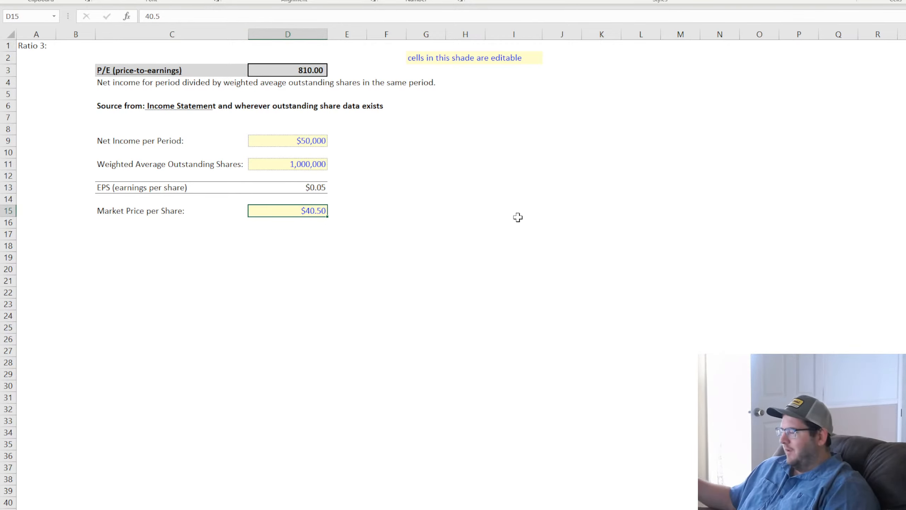
{"action": "type", "text": "5"}
{"action": "key", "text": "Return"}
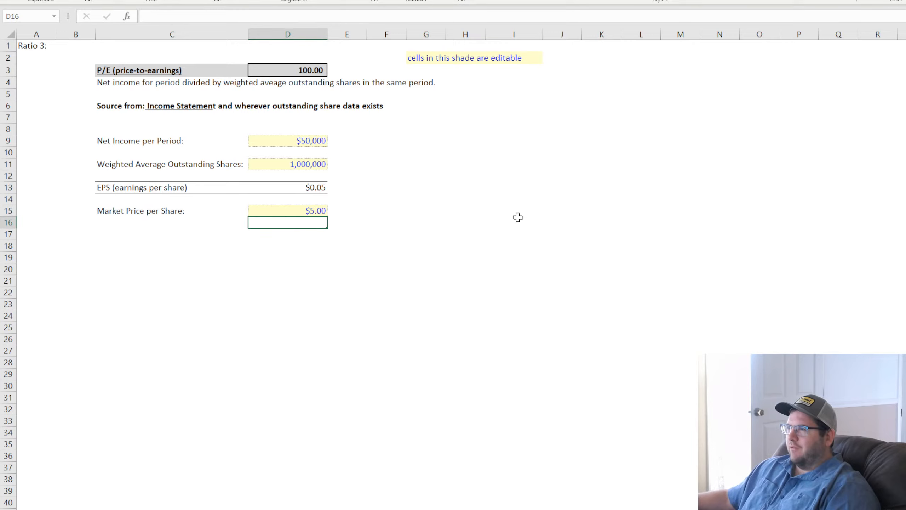
{"action": "left_click", "coordinate": [316, 211]}
{"action": "type", "text": "2."}
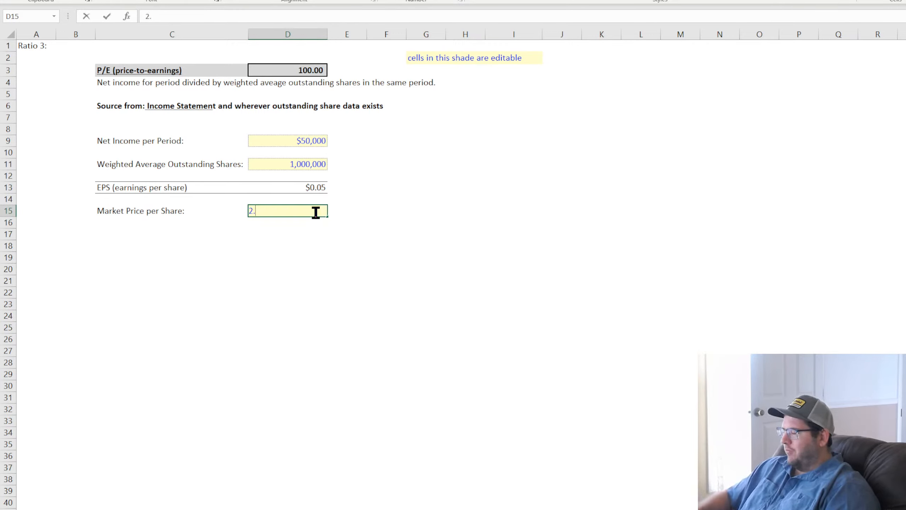
{"action": "type", "text": "3"}
{"action": "key", "text": "Return"}
{"action": "left_click", "coordinate": [333, 231]}
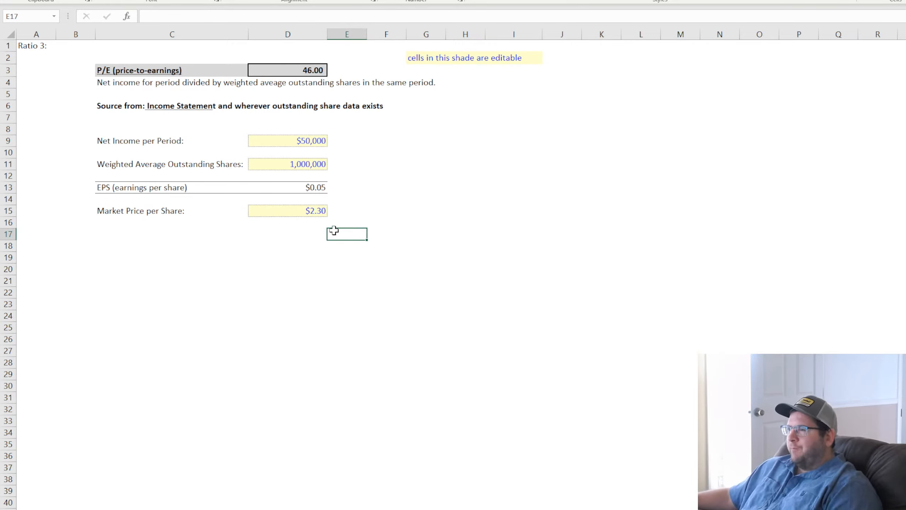
Apply a top border and a thick bottom border to the Market Price per Share row, C15:D15.
{"action": "left_click_drag", "start_coordinate": [195, 210], "coordinate": [257, 211]}
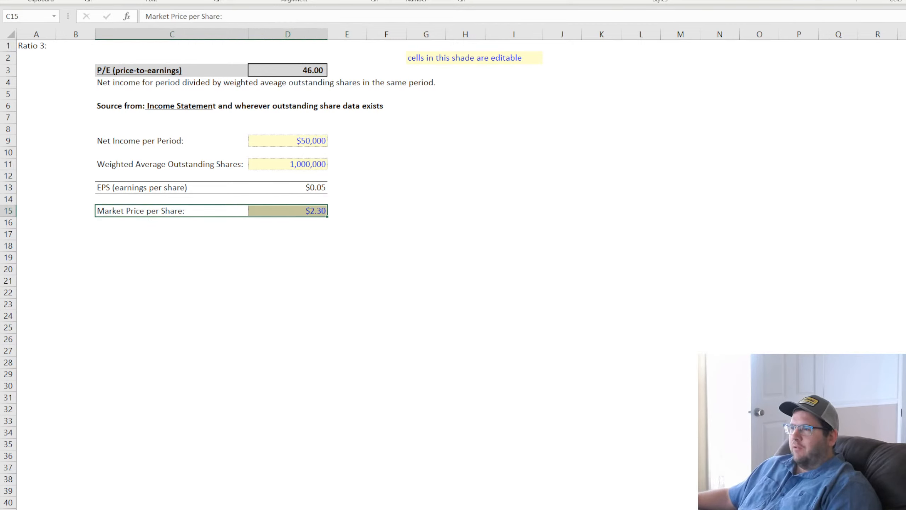
{"action": "left_click", "coordinate": [546, 223]}
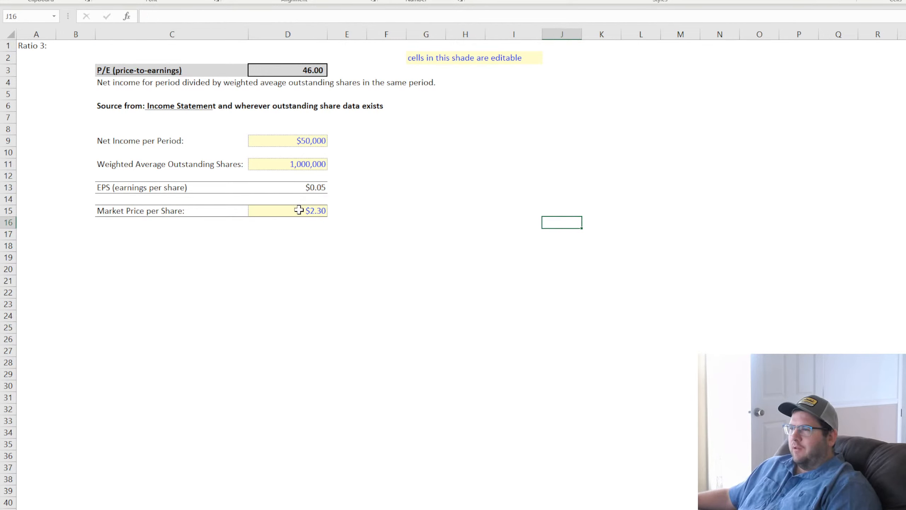
{"action": "left_click_drag", "start_coordinate": [299, 210], "coordinate": [192, 210]}
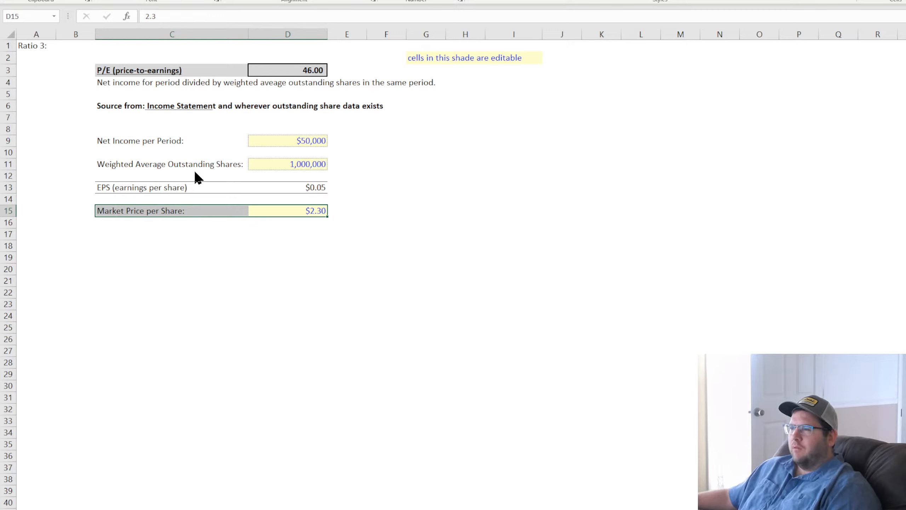
{"action": "left_click", "coordinate": [465, 258]}
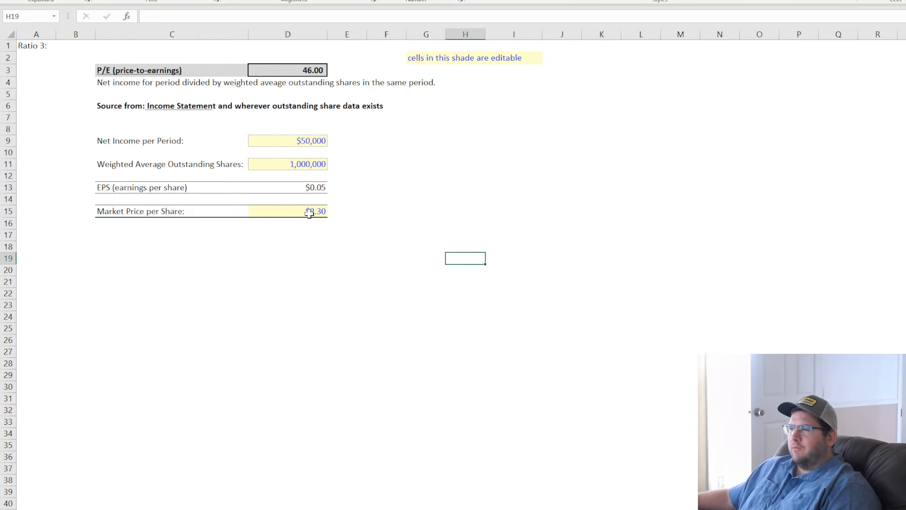
Make the Market Price per Share label and value in C15:D15 bold.
{"action": "left_click_drag", "start_coordinate": [309, 213], "coordinate": [166, 211]}
{"action": "key", "text": "ctrl+b"}
{"action": "left_click", "coordinate": [540, 233]}
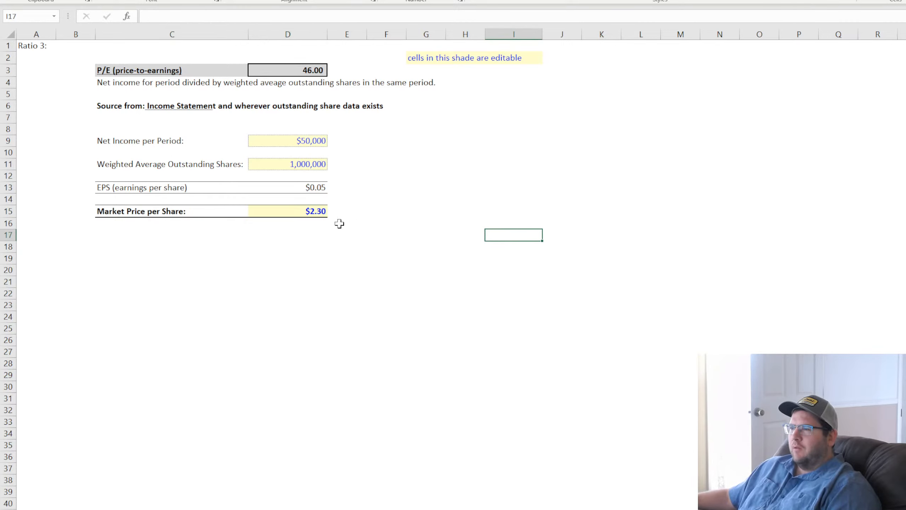
{"action": "left_click", "coordinate": [313, 212]}
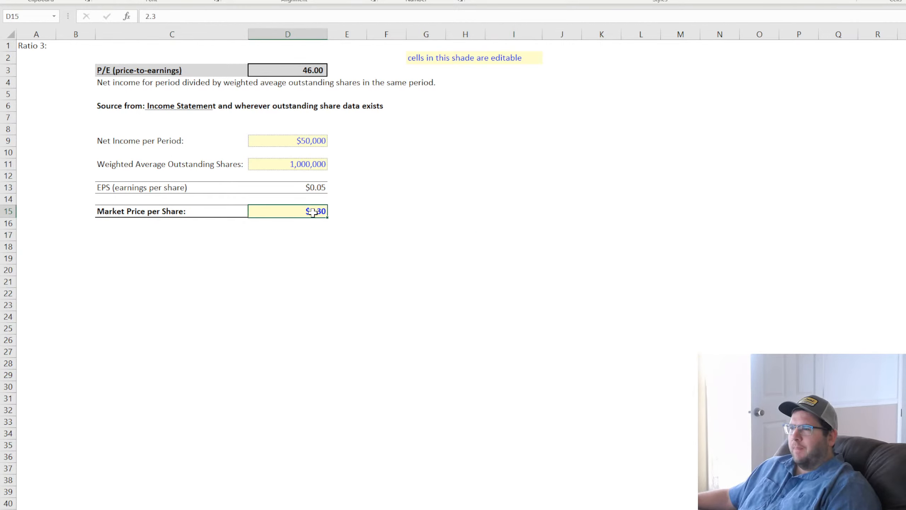
{"action": "left_click", "coordinate": [488, 231]}
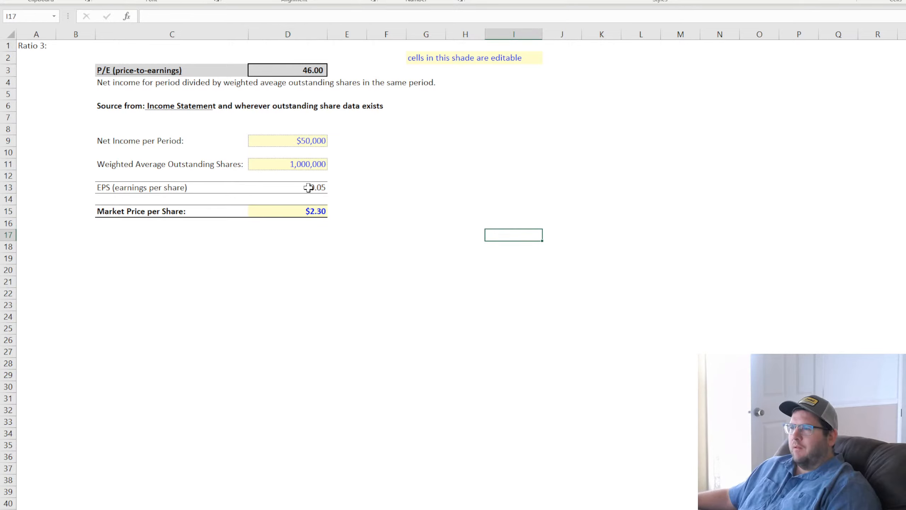
{"action": "left_click", "coordinate": [314, 185]}
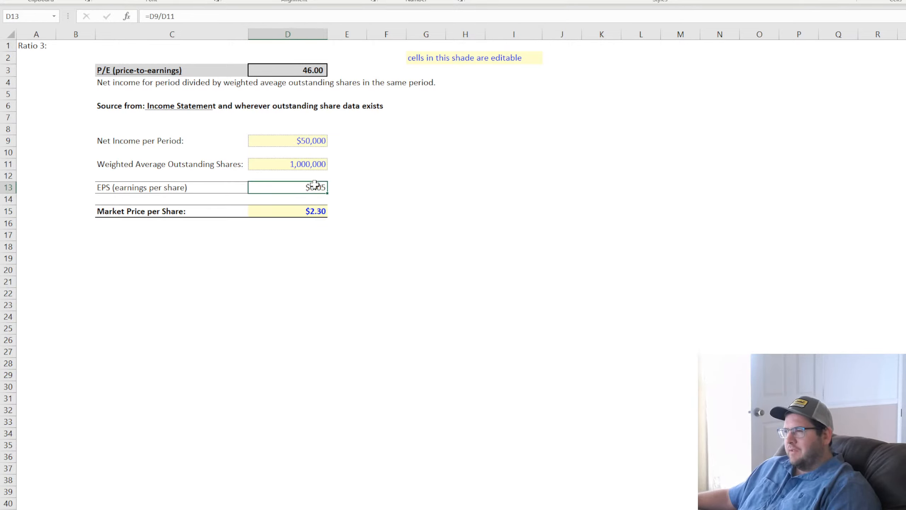
{"action": "left_click", "coordinate": [480, 229]}
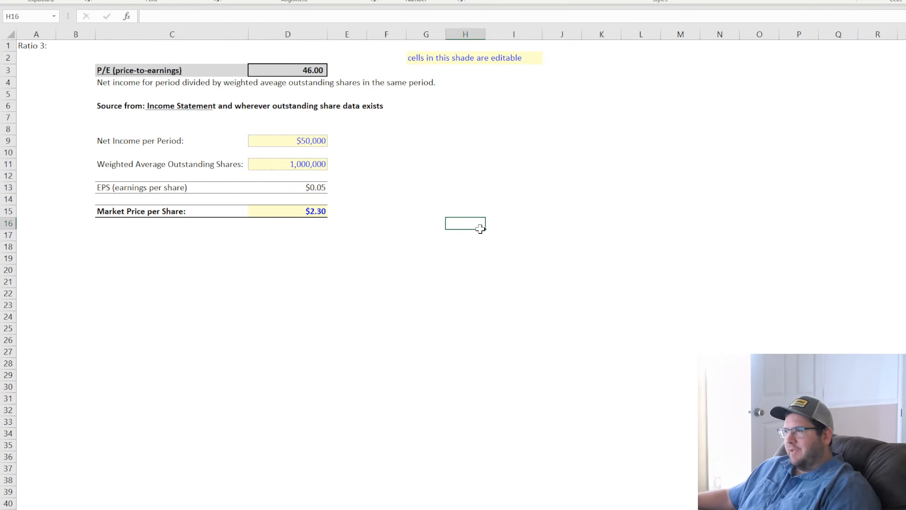
{"action": "mouse_move", "coordinate": [480, 229]}
{"action": "left_mouse_down"}
{"action": "mouse_move", "coordinate": [854, 284]}
{"action": "mouse_move", "coordinate": [882, 310]}
{"action": "left_mouse_up"}
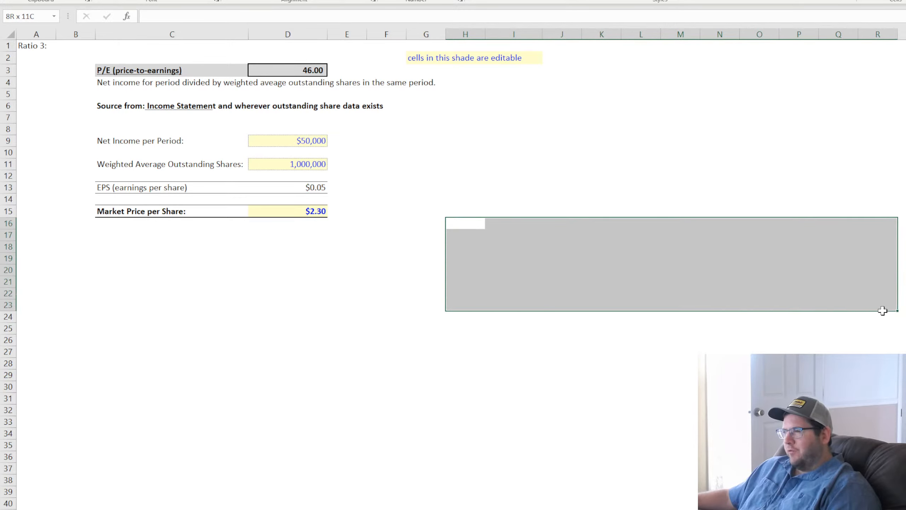
{"action": "left_click", "coordinate": [805, 293]}
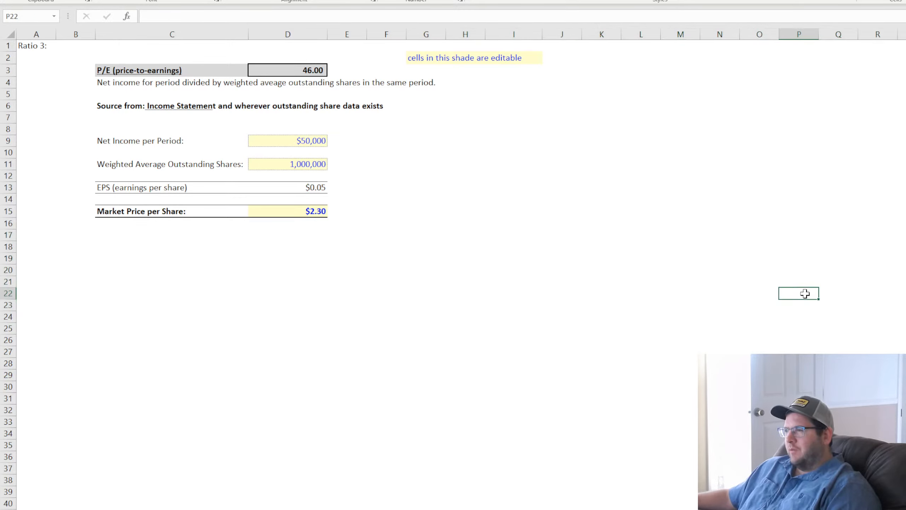
{"action": "left_click", "coordinate": [402, 189]}
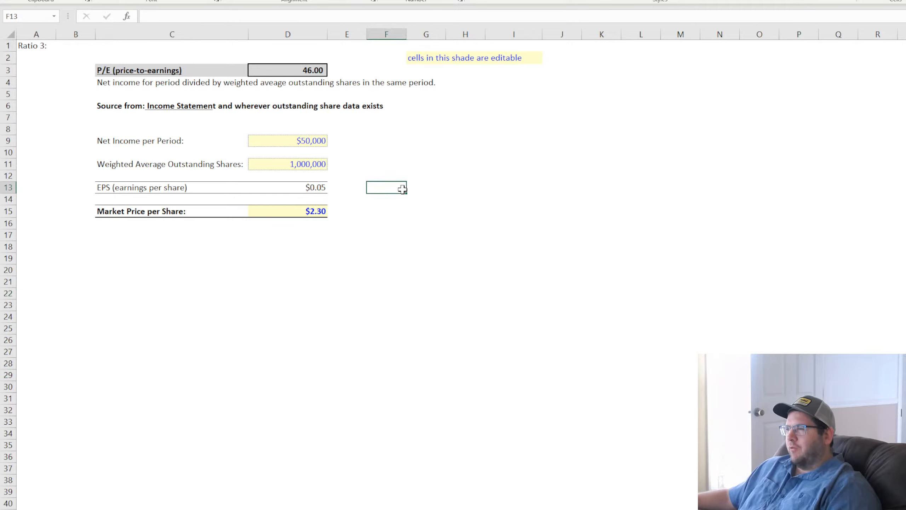
Review the market price, share count, EPS formula in D13 and P/E formula in D3.
{"action": "left_click", "coordinate": [523, 210]}
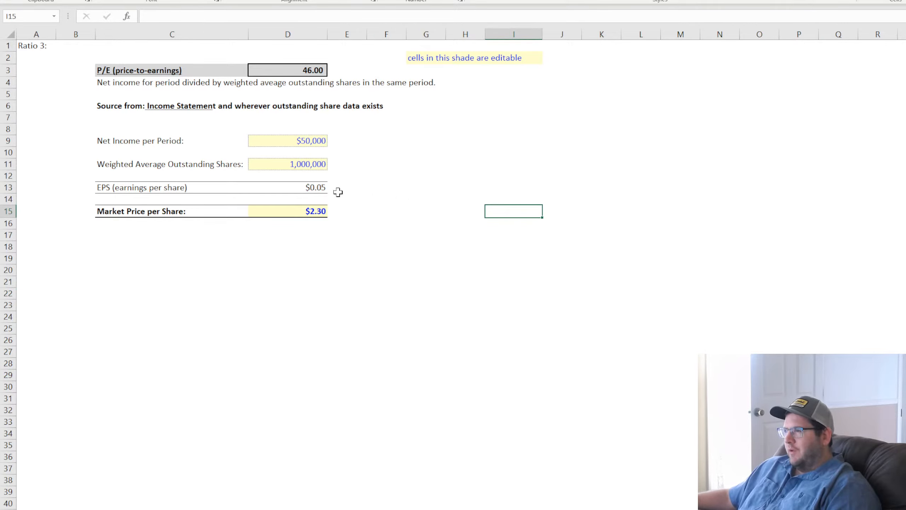
{"action": "left_click", "coordinate": [307, 211]}
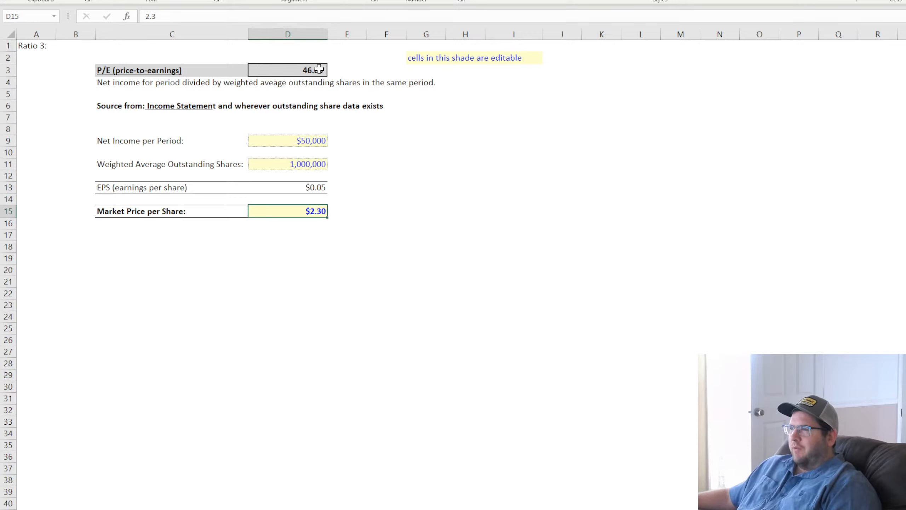
{"action": "left_click", "coordinate": [305, 164]}
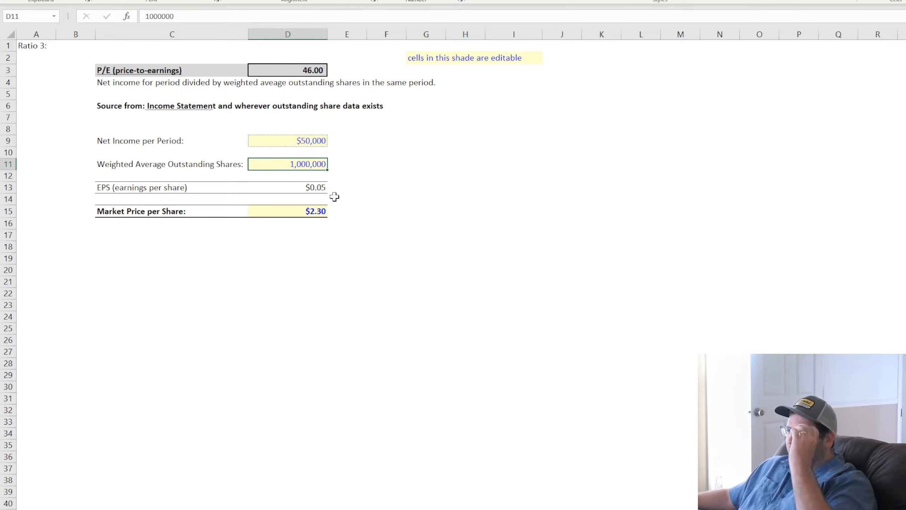
{"action": "left_click", "coordinate": [310, 183]}
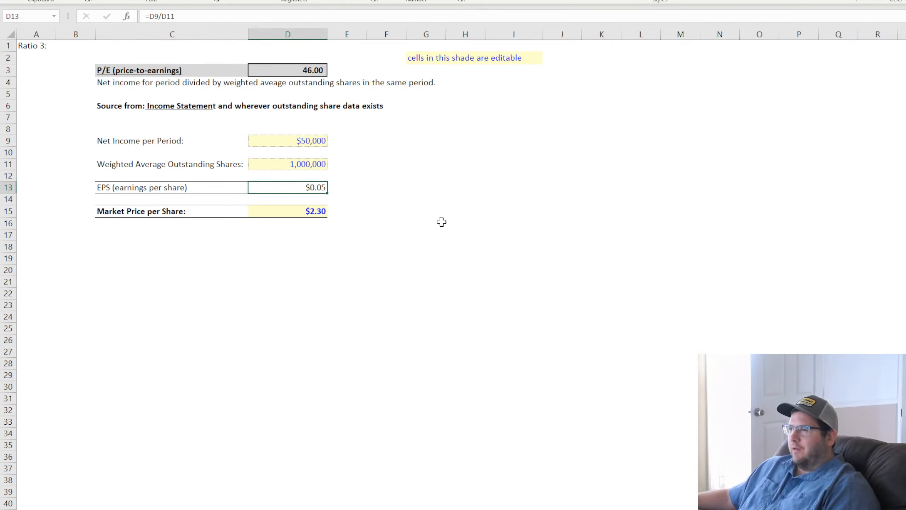
{"action": "left_click", "coordinate": [316, 73]}
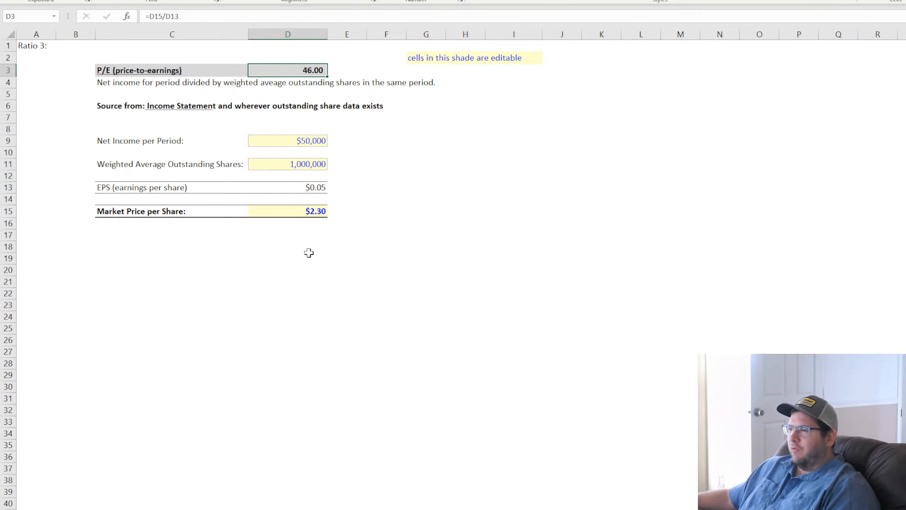
{"action": "left_click", "coordinate": [317, 212]}
{"action": "left_click", "coordinate": [471, 330]}
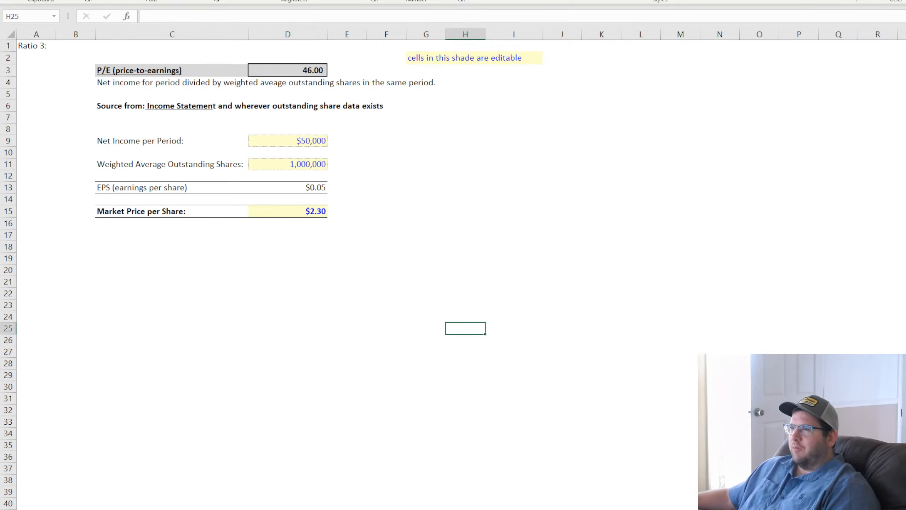
{"action": "left_click", "coordinate": [547, 175]}
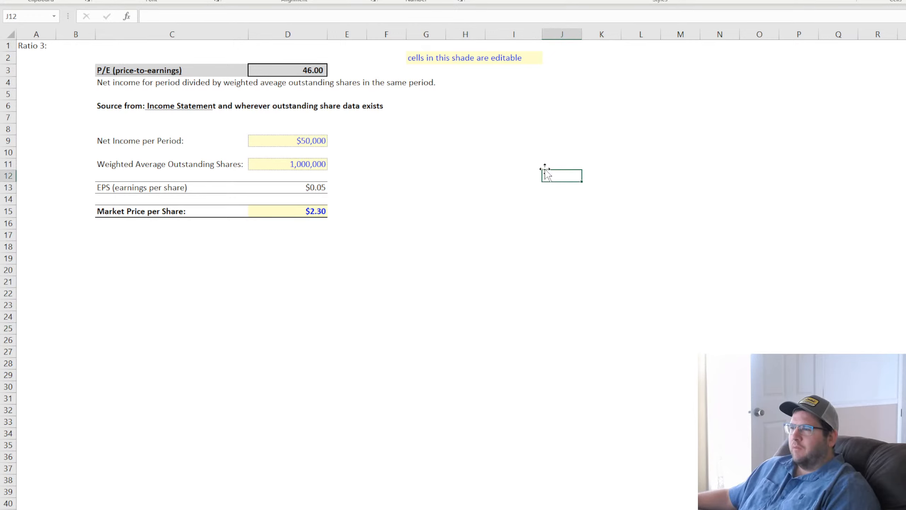
Change the sheet label in A1 to "Ratio 4:".
{"action": "left_click", "coordinate": [41, 47]}
{"action": "left_click", "coordinate": [171, 16]}
{"action": "key", "text": "BackSpace"}
{"action": "type", "text": "4"}
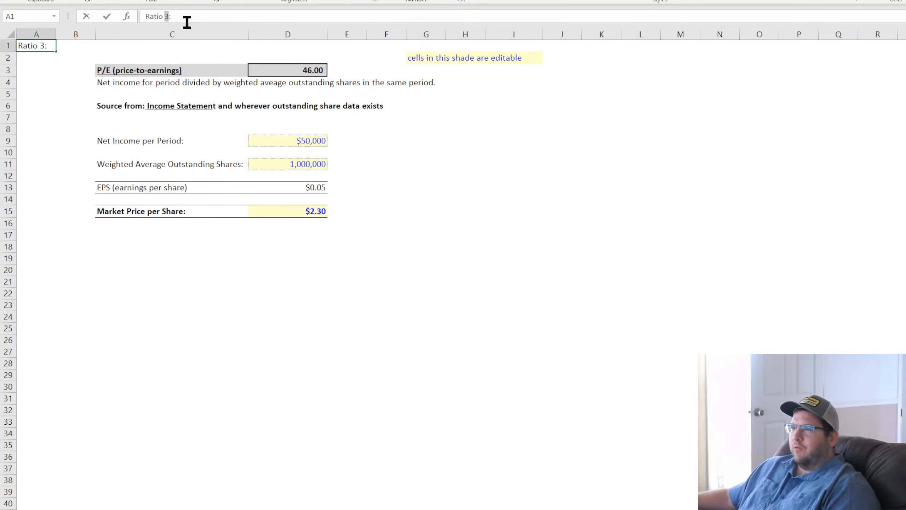
{"action": "left_click", "coordinate": [545, 245]}
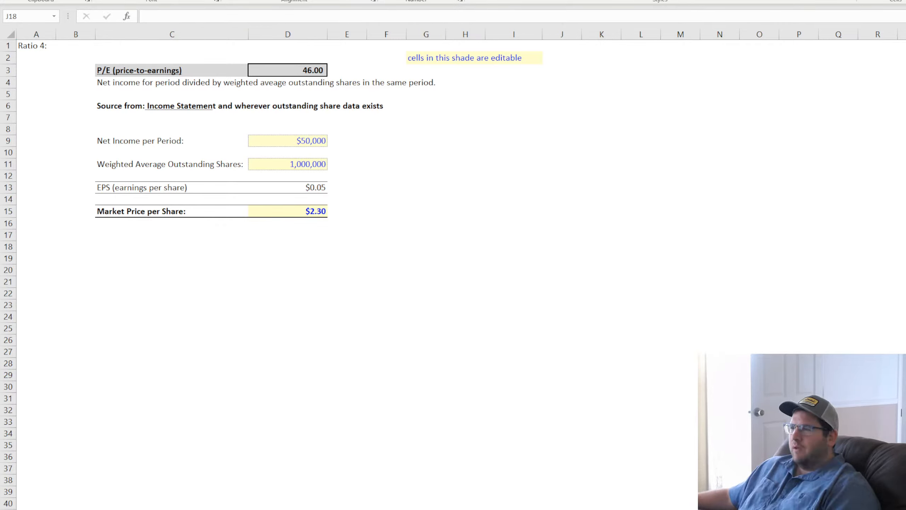
Compare the source note on the EPS sheet with the P/E sheet's note and its EPS and market price inputs.
{"action": "left_click", "coordinate": [437, 372]}
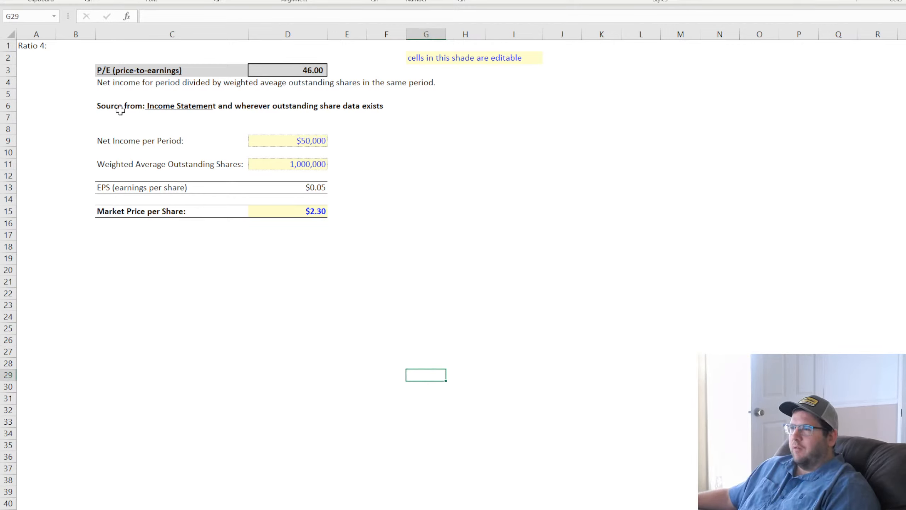
{"action": "left_click", "coordinate": [221, 509]}
{"action": "left_click", "coordinate": [124, 112]}
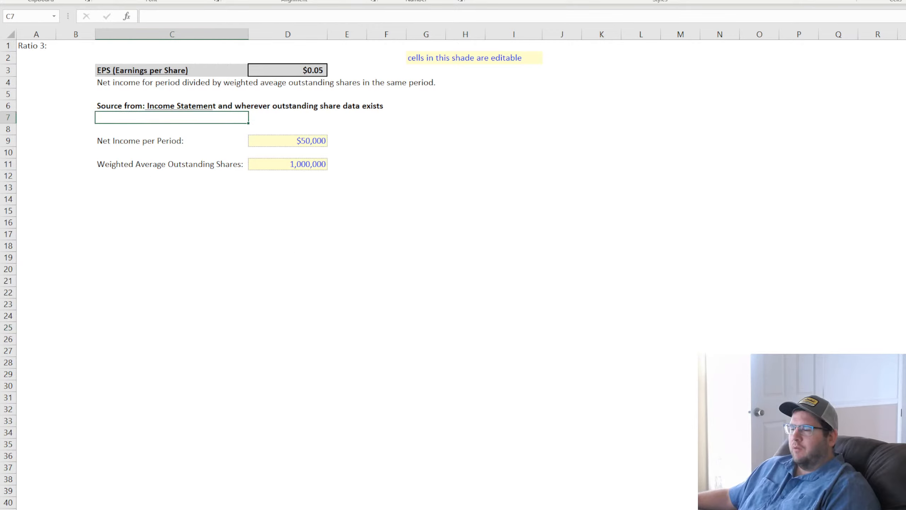
{"action": "left_click", "coordinate": [264, 509]}
{"action": "left_click", "coordinate": [312, 339]}
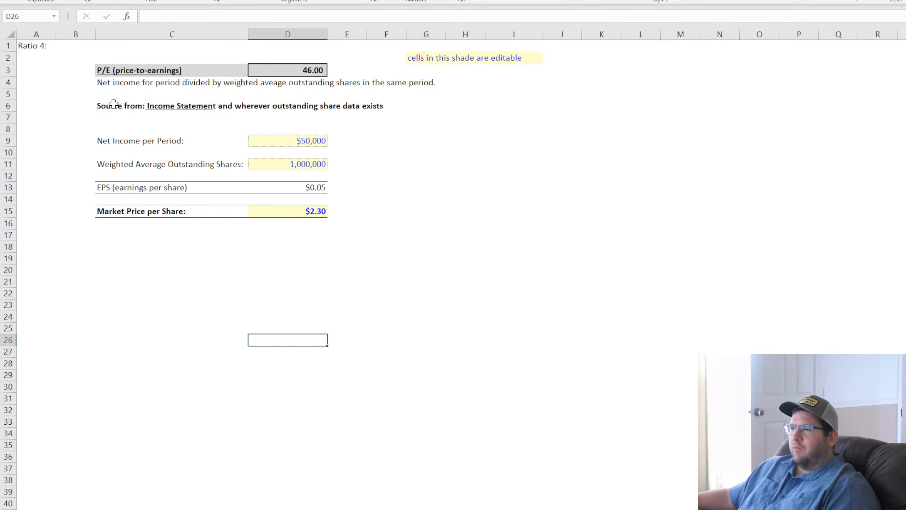
{"action": "left_click", "coordinate": [317, 187]}
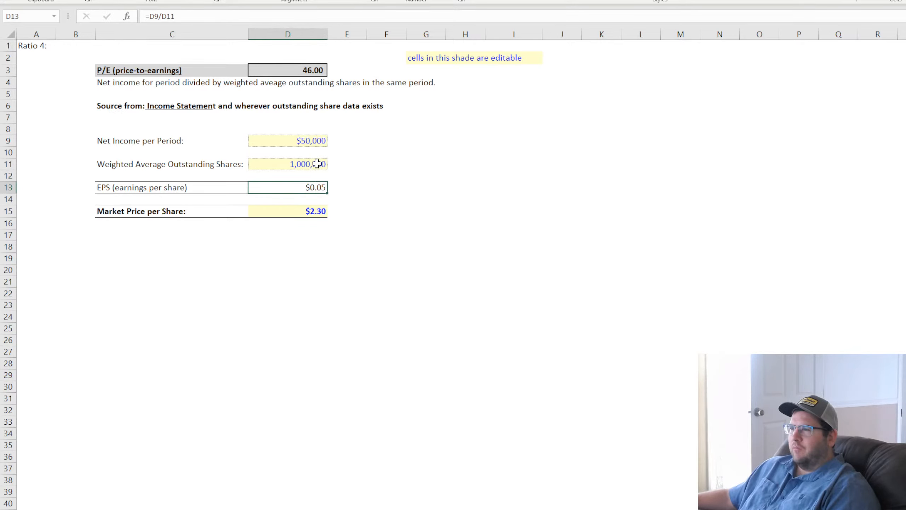
{"action": "left_click_drag", "start_coordinate": [318, 163], "coordinate": [157, 137]}
{"action": "left_click", "coordinate": [118, 106]}
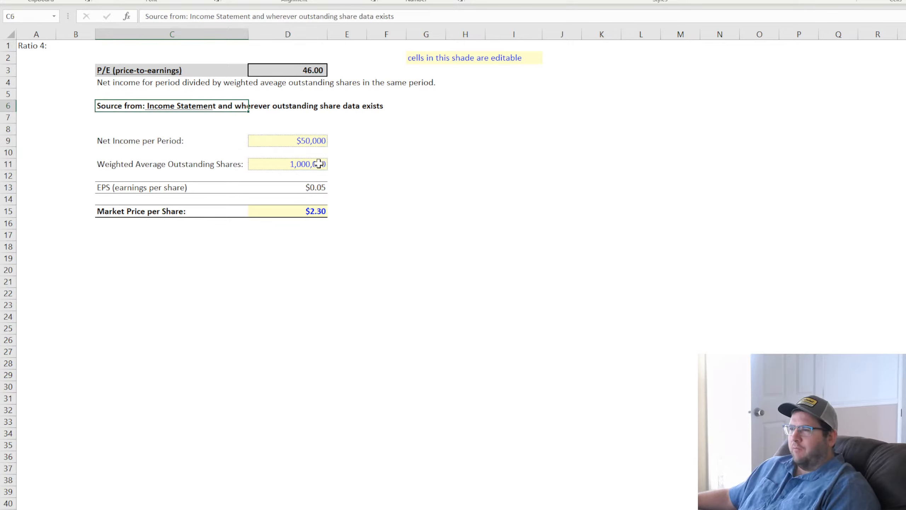
{"action": "left_click", "coordinate": [316, 188]}
{"action": "left_click", "coordinate": [153, 210]}
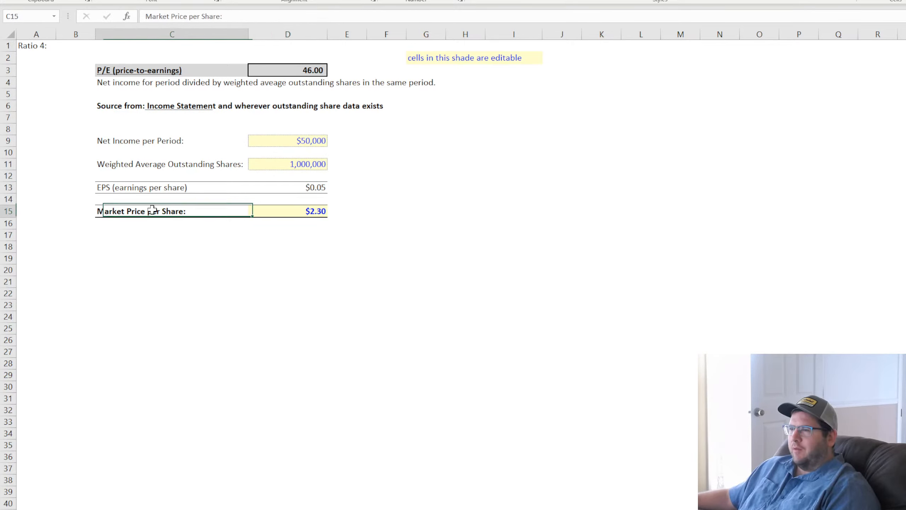
{"action": "left_click", "coordinate": [309, 211]}
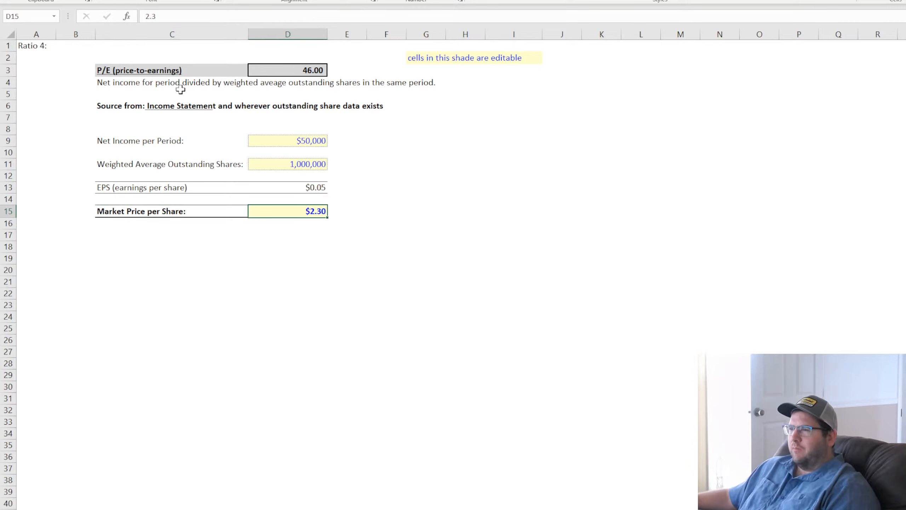
Extend the source note in C6 with "and public price data." after "outstanding share data exists".
{"action": "left_click", "coordinate": [108, 105]}
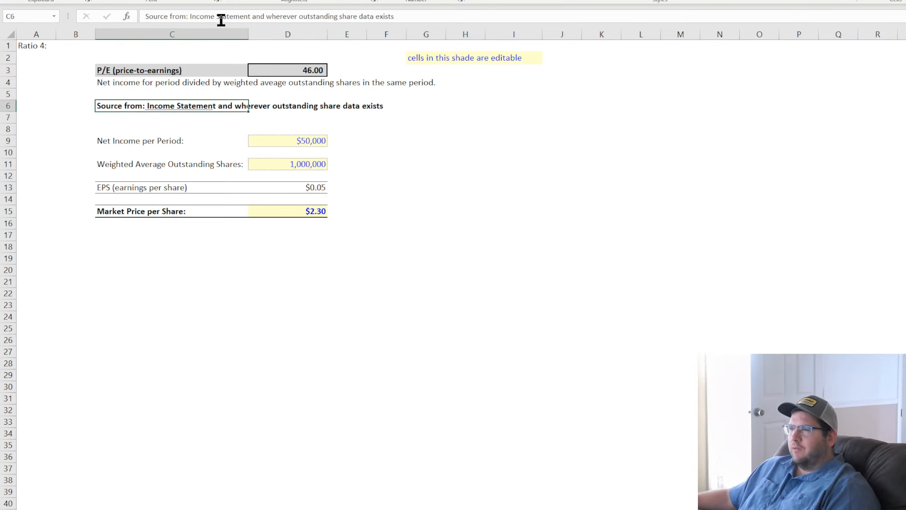
{"action": "left_click", "coordinate": [425, 17]}
{"action": "type", "text": "an"}
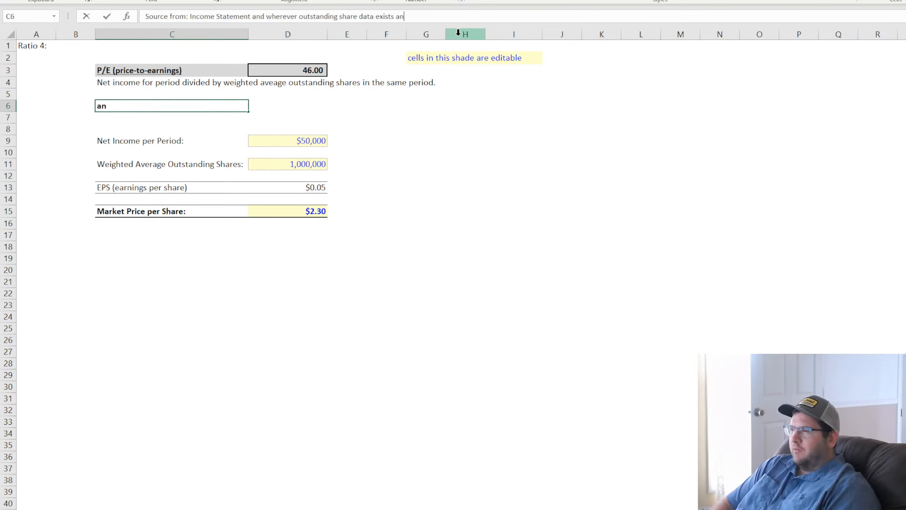
{"action": "type", "text": "d pullic price data."}
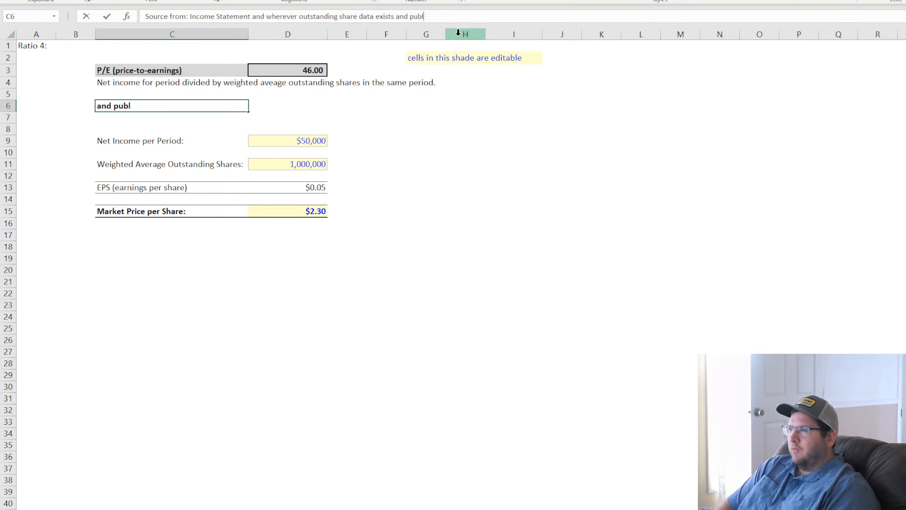
{"action": "key", "text": "Return"}
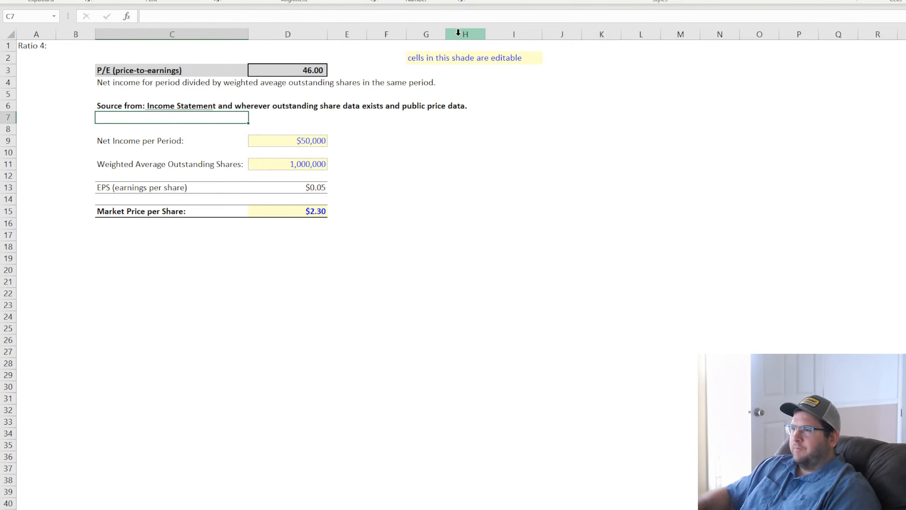
{"action": "left_click", "coordinate": [463, 269]}
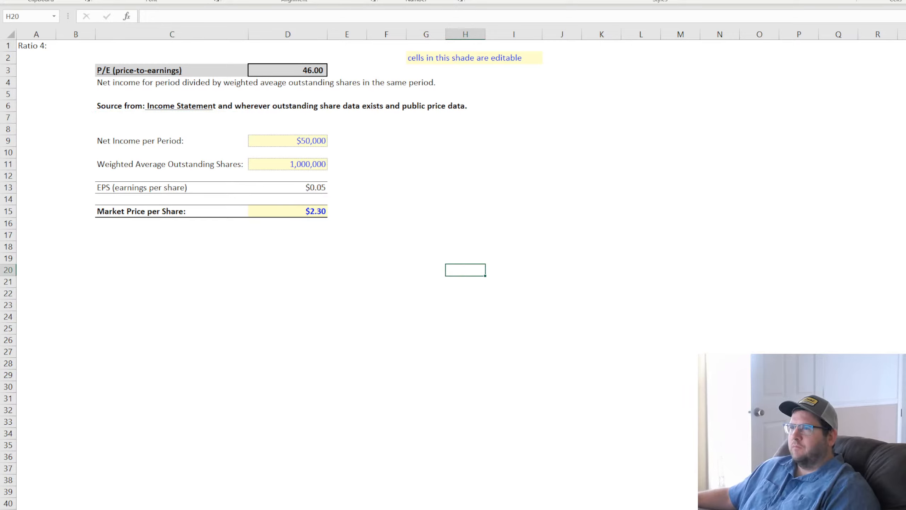
Remove the bold formatting from the Market Price per Share label and value in C15:D15.
{"action": "left_click", "coordinate": [162, 211]}
{"action": "left_click", "coordinate": [299, 213]}
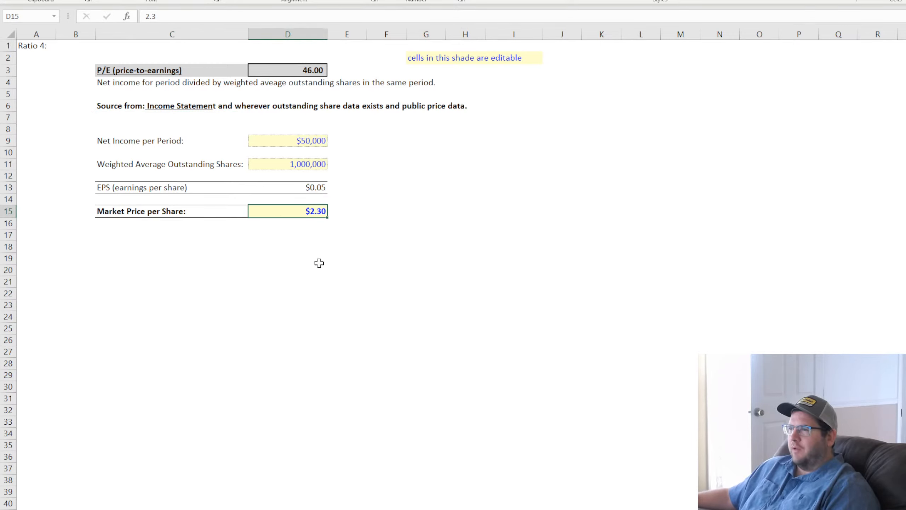
{"action": "left_click", "coordinate": [486, 232]}
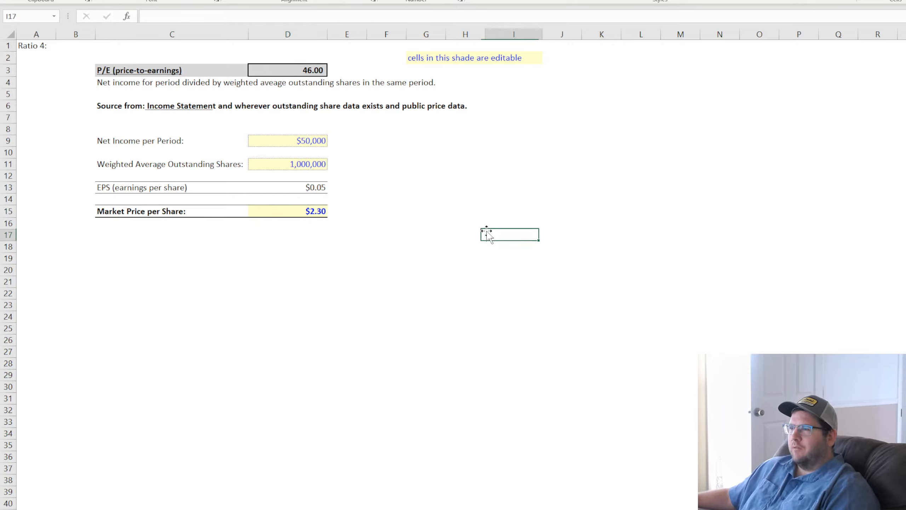
{"action": "left_click", "coordinate": [307, 211]}
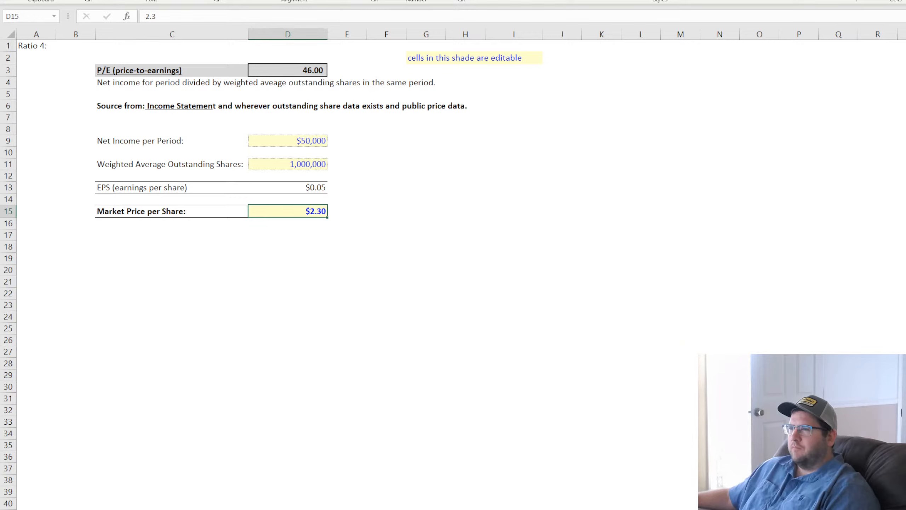
{"action": "left_click", "coordinate": [140, 208]}
{"action": "key", "text": "ctrl+b"}
{"action": "left_click", "coordinate": [478, 232]}
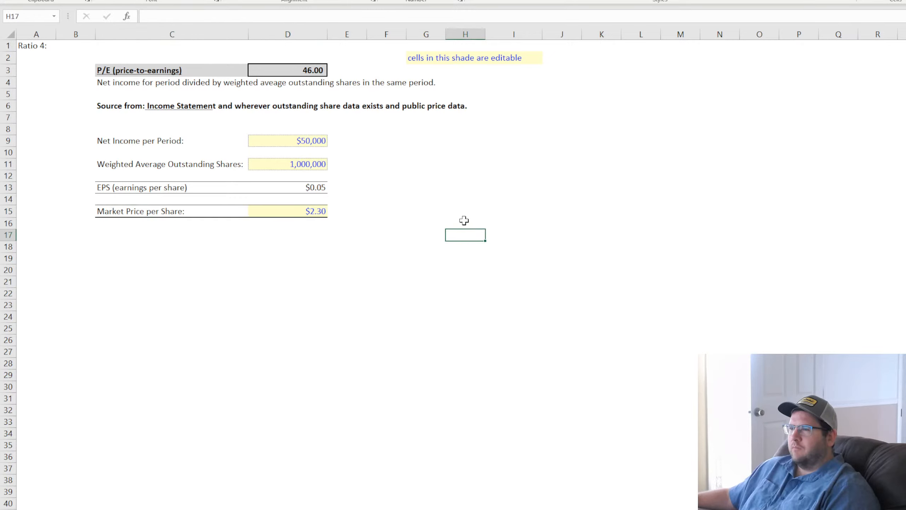
Check which cells the P/E formula in D3 refers to, leaving the formula as it is.
{"action": "left_click", "coordinate": [307, 211]}
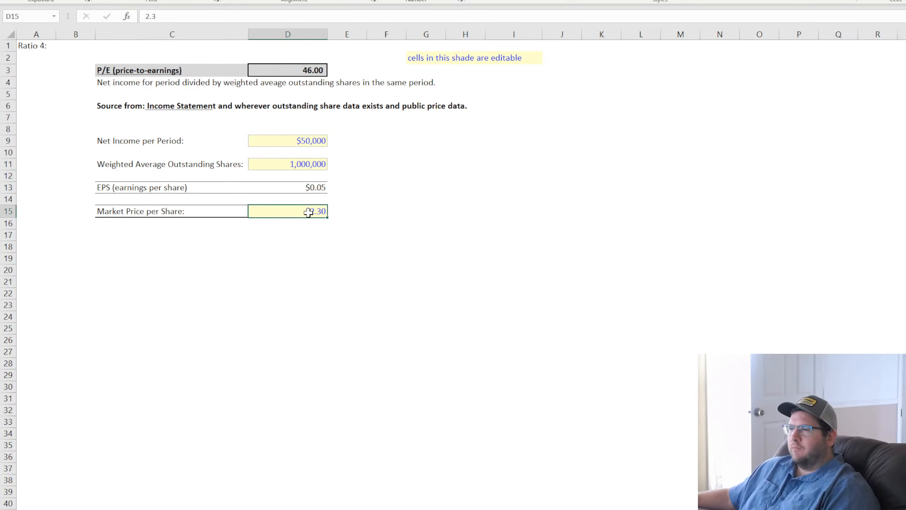
{"action": "double_click", "coordinate": [298, 70]}
{"action": "key", "text": "Return"}
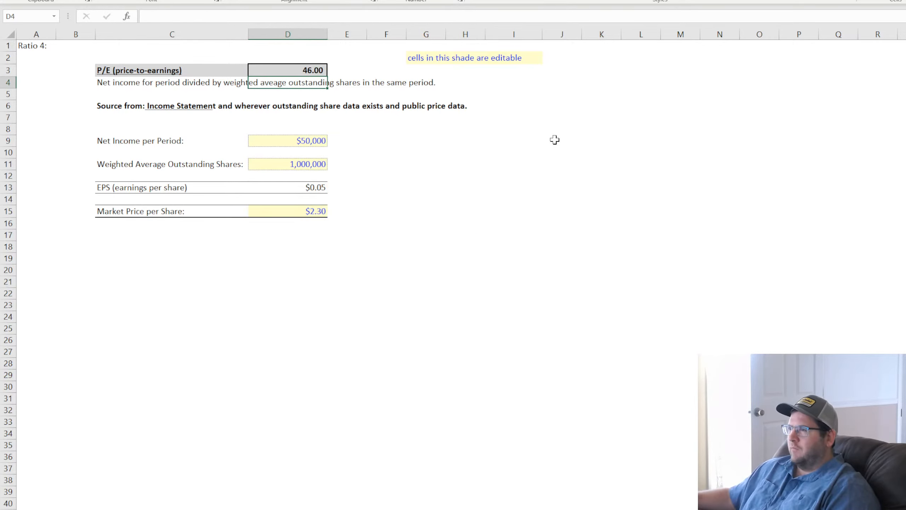
{"action": "key", "text": "alt+Tab"}
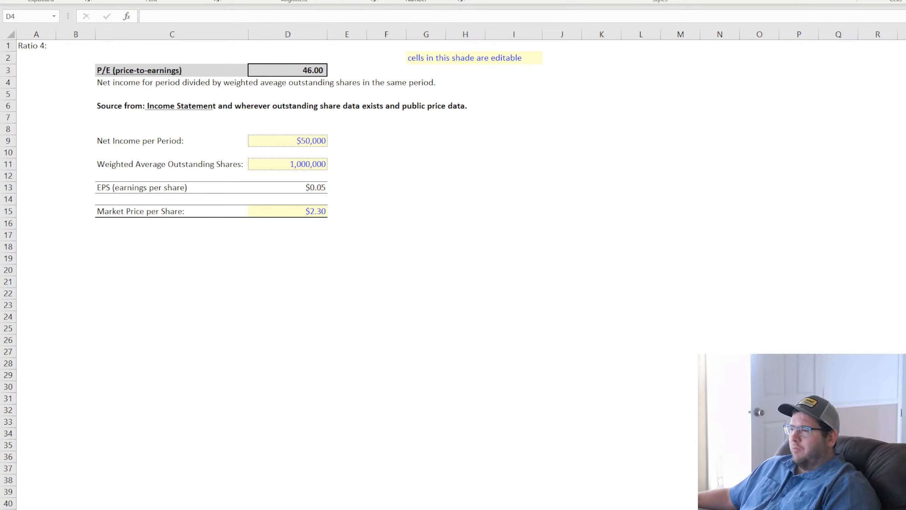
{"action": "key", "text": "alt+Tab"}
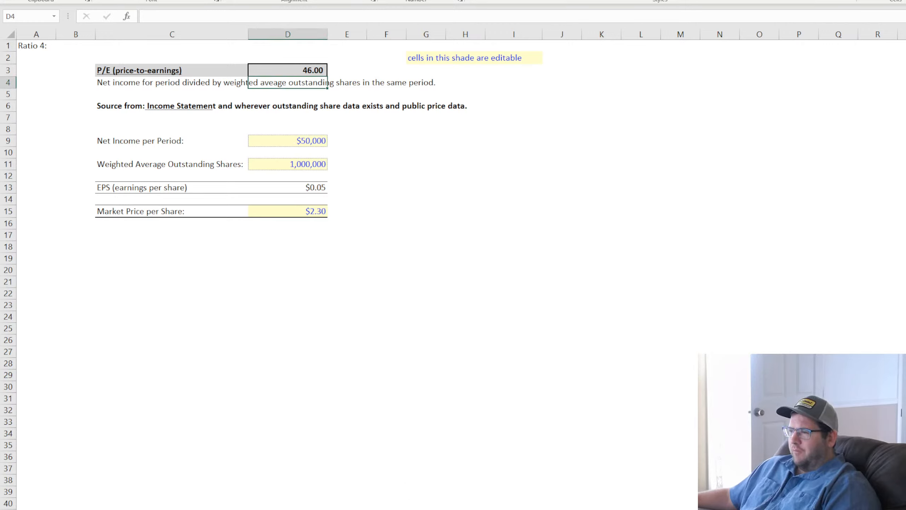
Go back through the earlier ratio sheets to Ratio 1 and select the Working Capital title in C3.
{"action": "key", "text": "ctrl+Page_Up"}
{"action": "key", "text": "ctrl+Page_Up"}
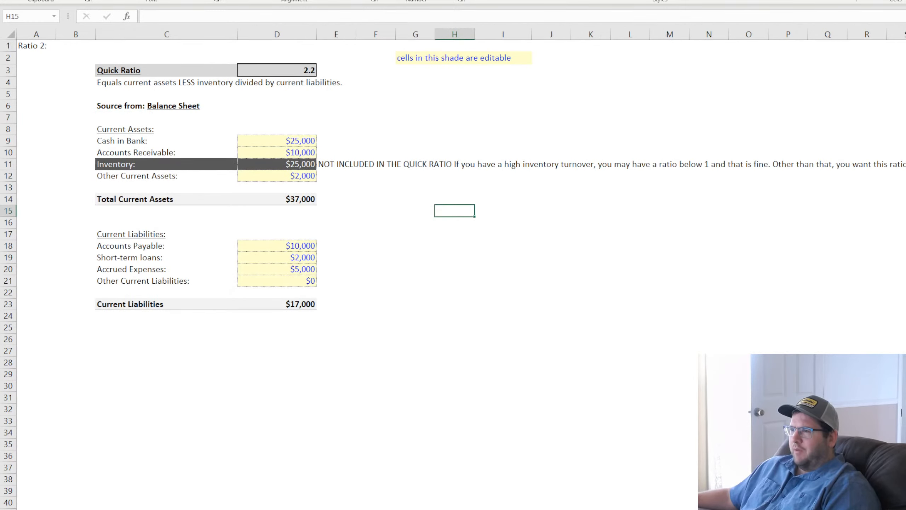
{"action": "key", "text": "ctrl+Page_Up"}
{"action": "key", "text": "ctrl+Page_Down"}
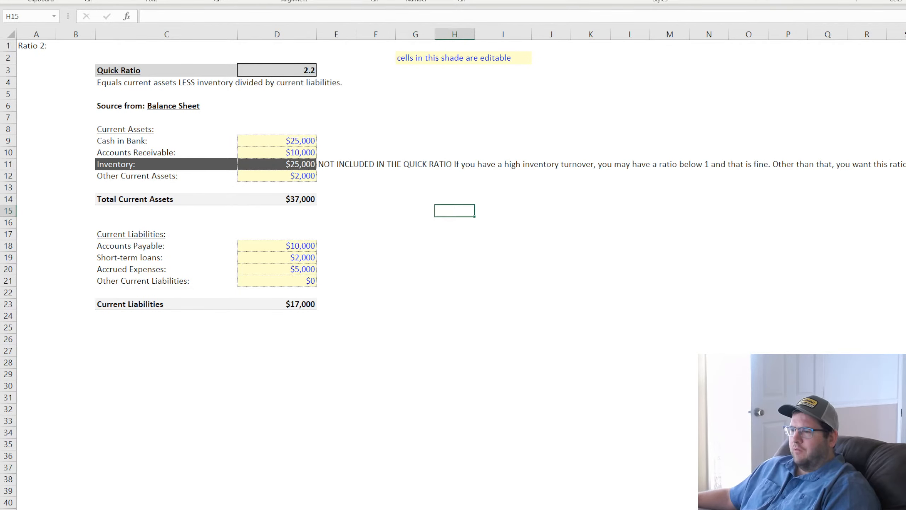
{"action": "key", "text": "ctrl+Page_Up"}
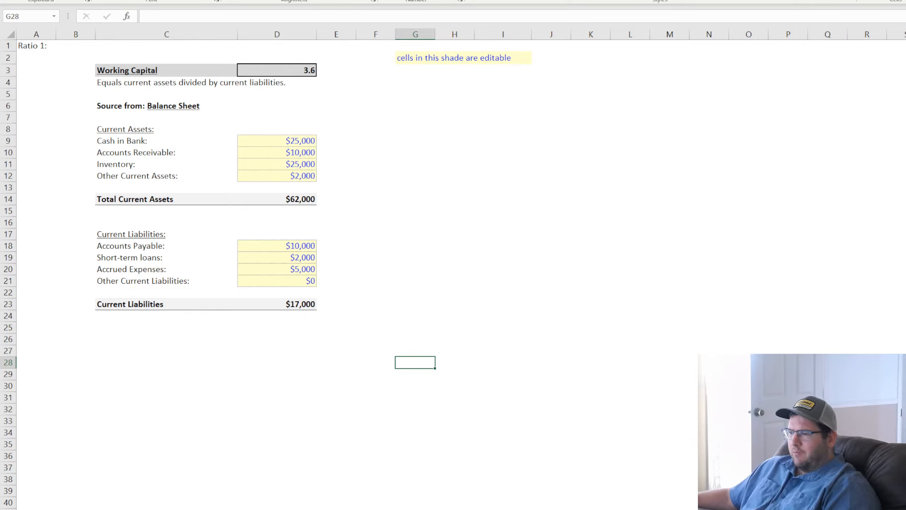
{"action": "left_click", "coordinate": [134, 509]}
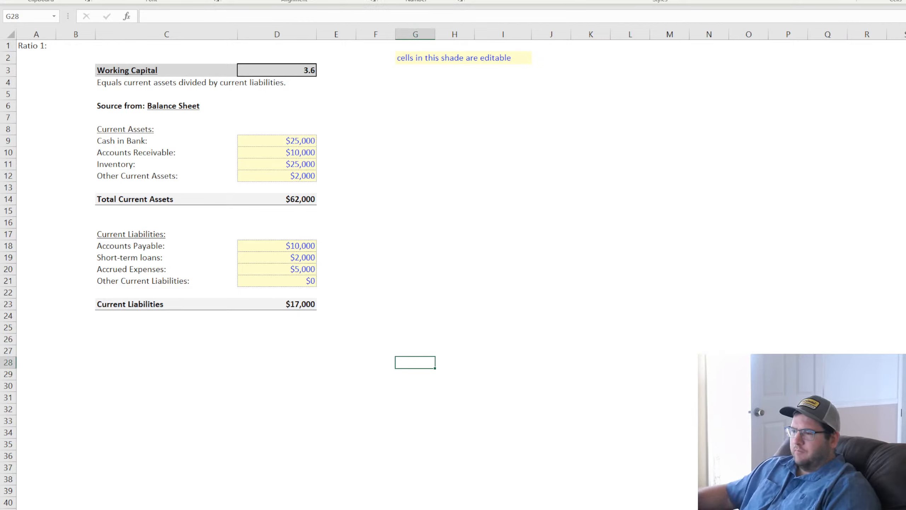
{"action": "left_click", "coordinate": [274, 453]}
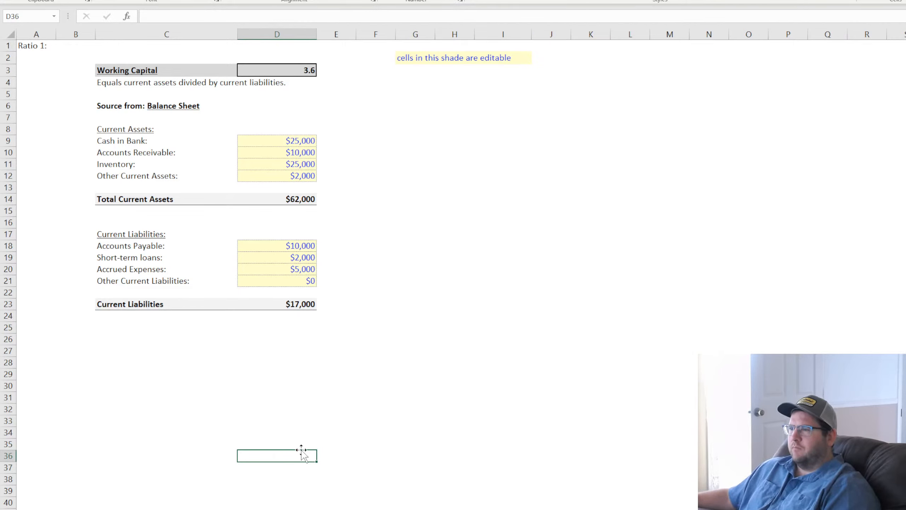
{"action": "left_click", "coordinate": [121, 69]}
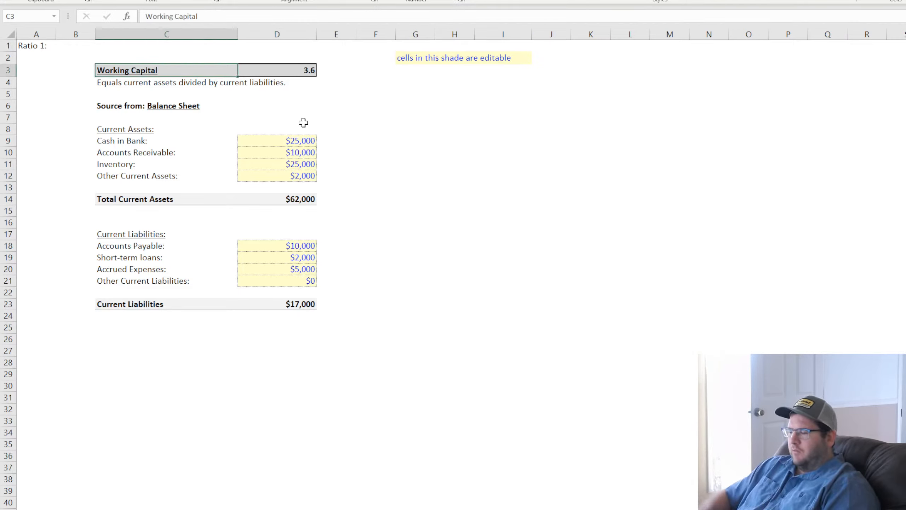
Change the sheet's title in C3 to "Debt-Equity".
{"action": "key", "text": "Right"}
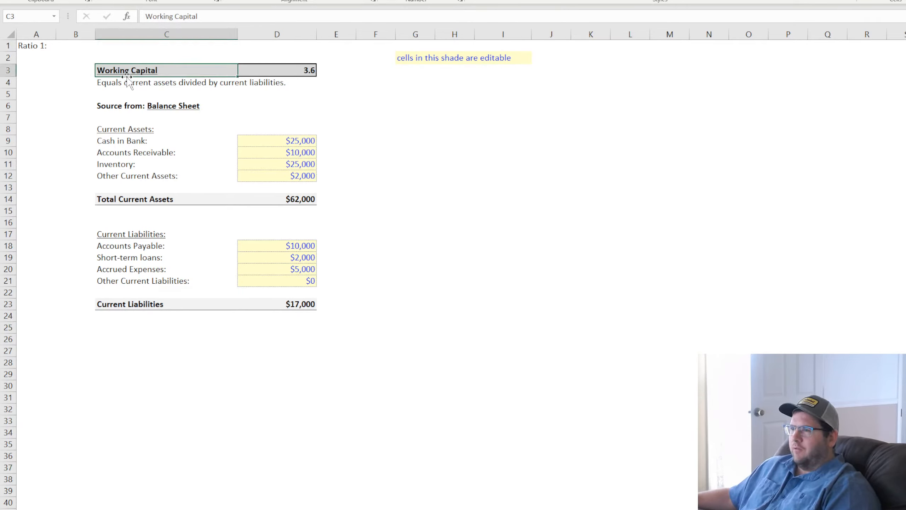
{"action": "type", "text": "Debt-"}
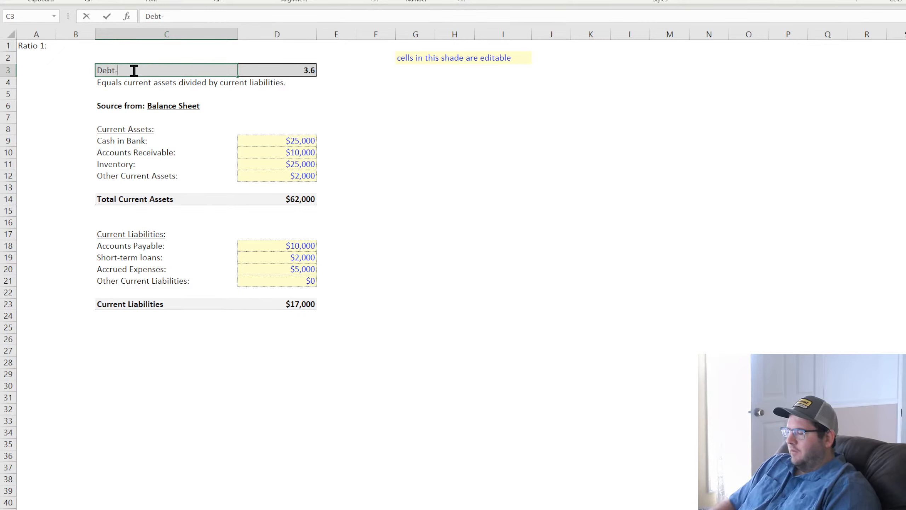
{"action": "type", "text": "Equity"}
{"action": "key", "text": "Return"}
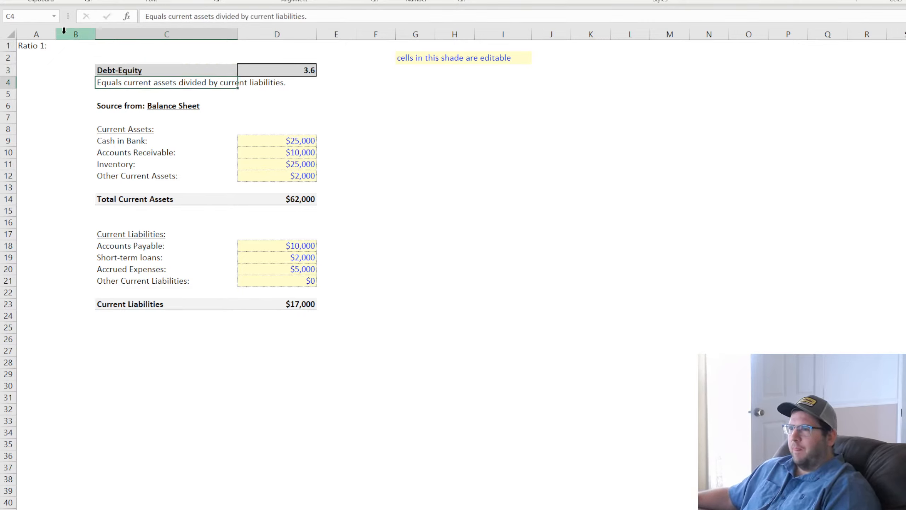
Change the sheet's ratio number in A1 to "Ratio 5:".
{"action": "left_click", "coordinate": [36, 46]}
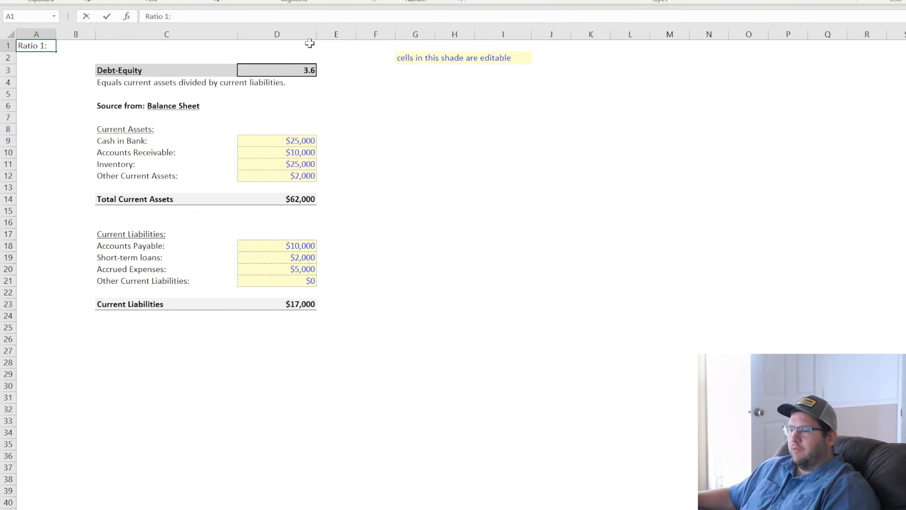
{"action": "key", "text": "BackSpace"}
{"action": "type", "text": "5"}
{"action": "key", "text": "Return"}
{"action": "left_click", "coordinate": [455, 246]}
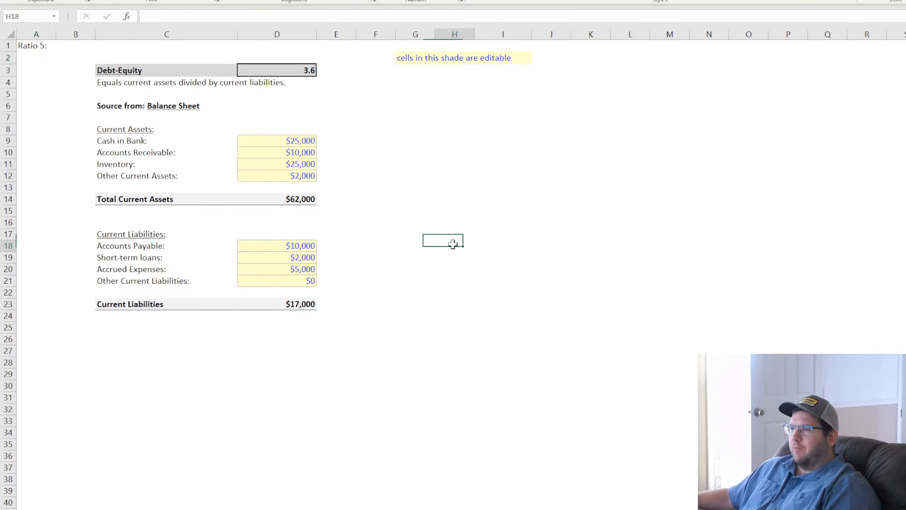
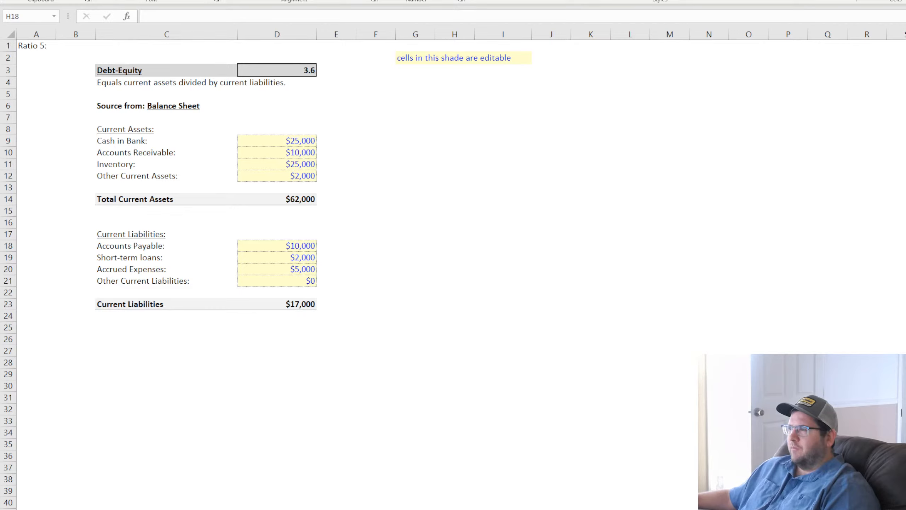
Replace the Current Assets heading in C8 with "Shareholders Equity:".
{"action": "left_click", "coordinate": [121, 105]}
{"action": "left_click_drag", "start_coordinate": [85, 129], "coordinate": [96, 205]}
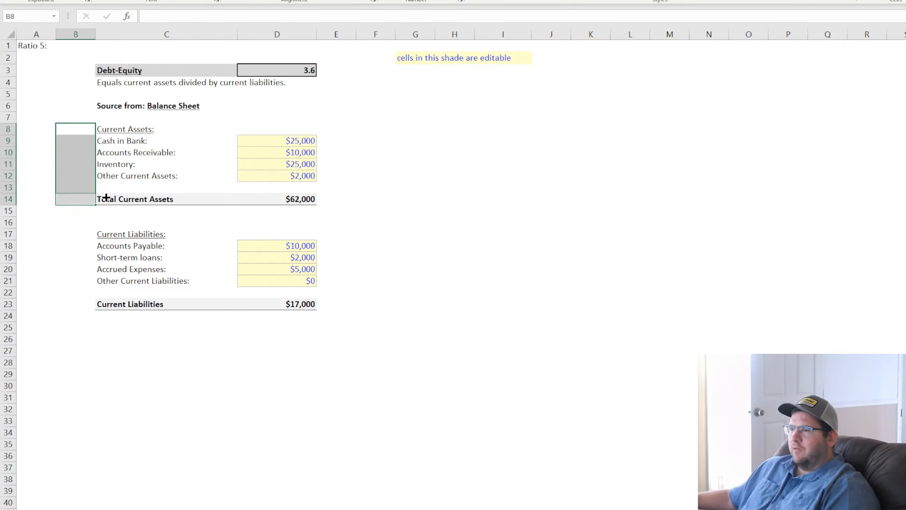
{"action": "left_click", "coordinate": [123, 128]}
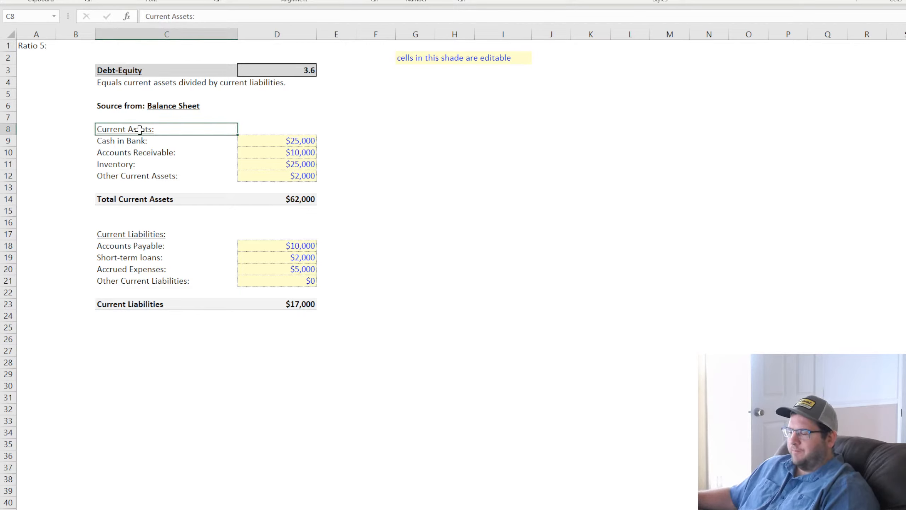
{"action": "type", "text": "Shareho"}
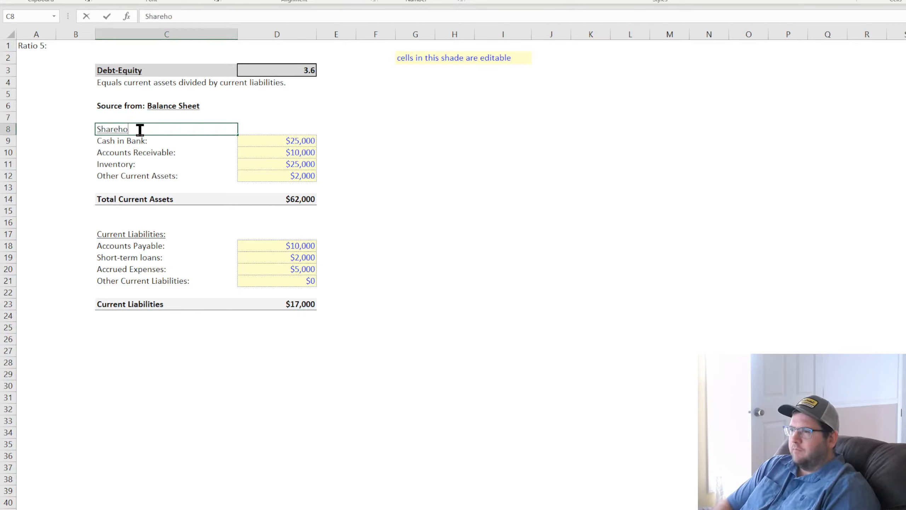
{"action": "type", "text": "lders Equity:"}
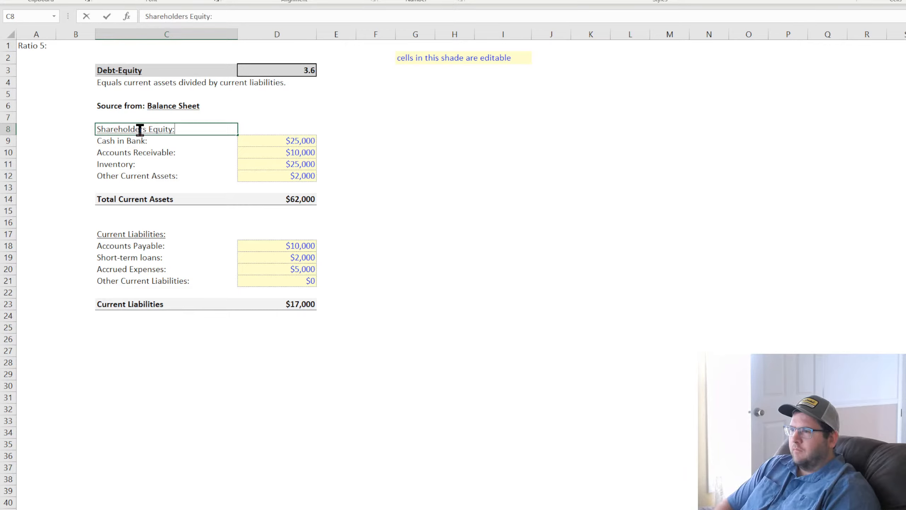
{"action": "key", "text": "Return"}
{"action": "left_click", "coordinate": [140, 129]}
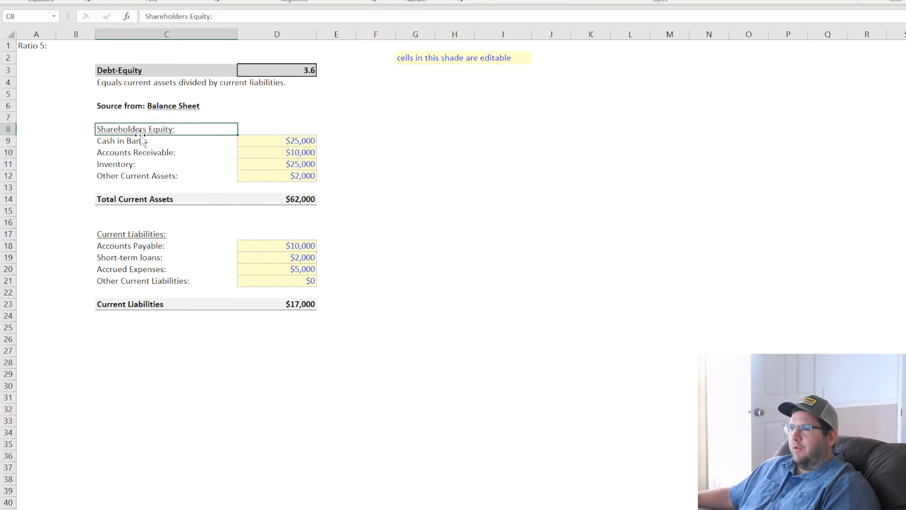
Set the four input amounts under Shareholders Equity in D9:D12 to 0.
{"action": "left_click", "coordinate": [141, 141]}
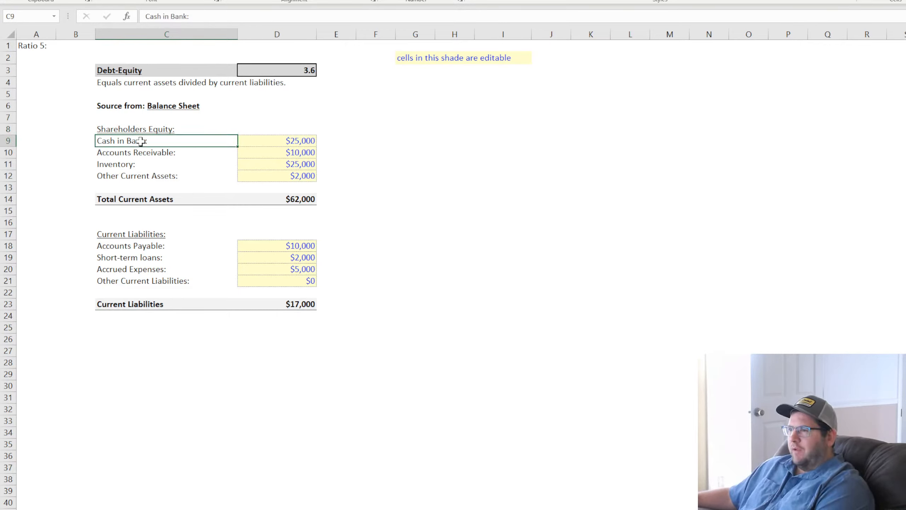
{"action": "left_click", "coordinate": [286, 144]}
{"action": "type", "text": "0"}
{"action": "key", "text": "Return"}
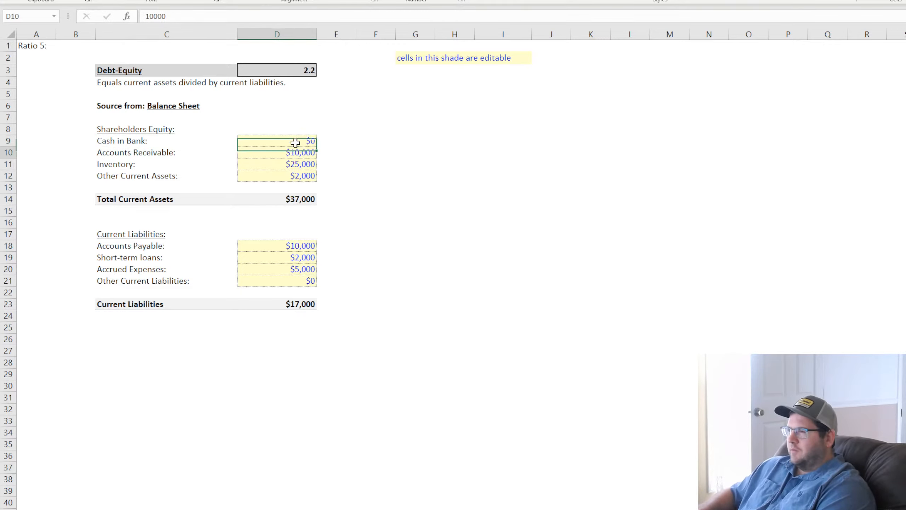
{"action": "type", "text": "0 0 0"}
{"action": "key", "text": "Return"}
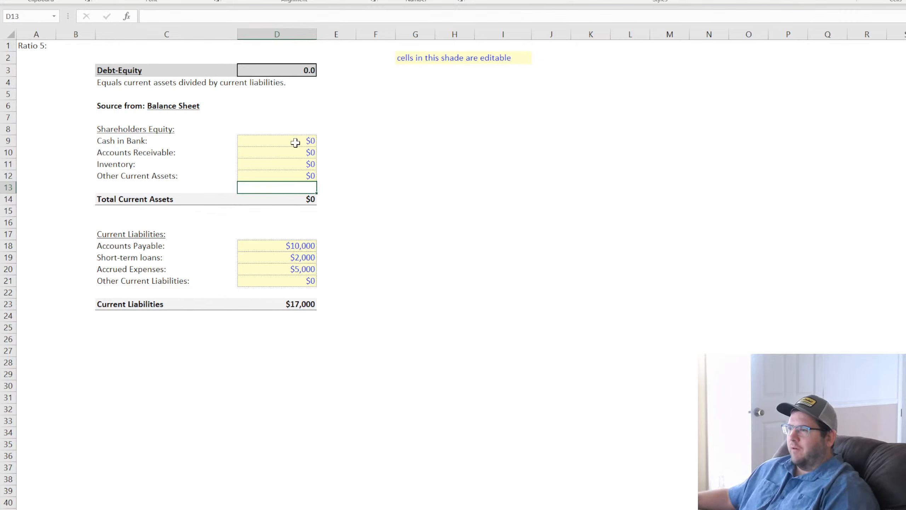
Change the Current Liabilities heading in C17 to "Debt:".
{"action": "left_click", "coordinate": [132, 236]}
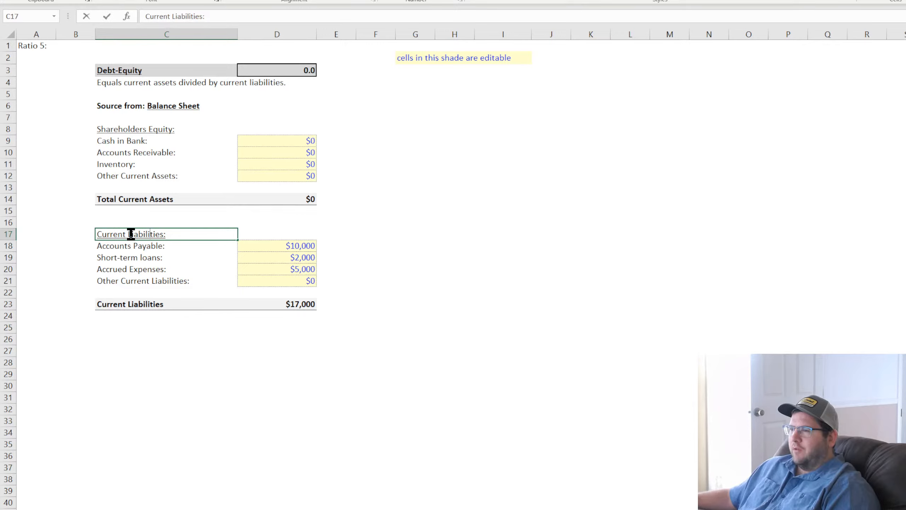
{"action": "double_click", "coordinate": [339, 509]}
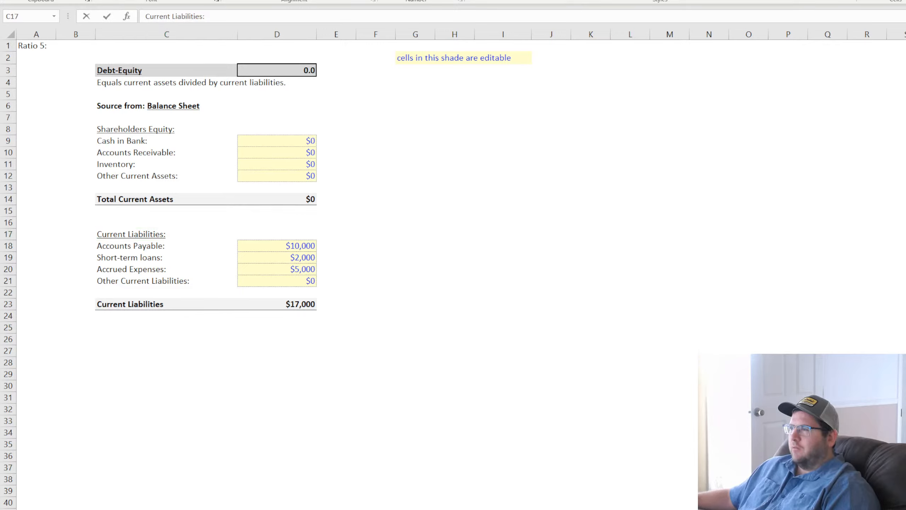
{"action": "left_click", "coordinate": [250, 509]}
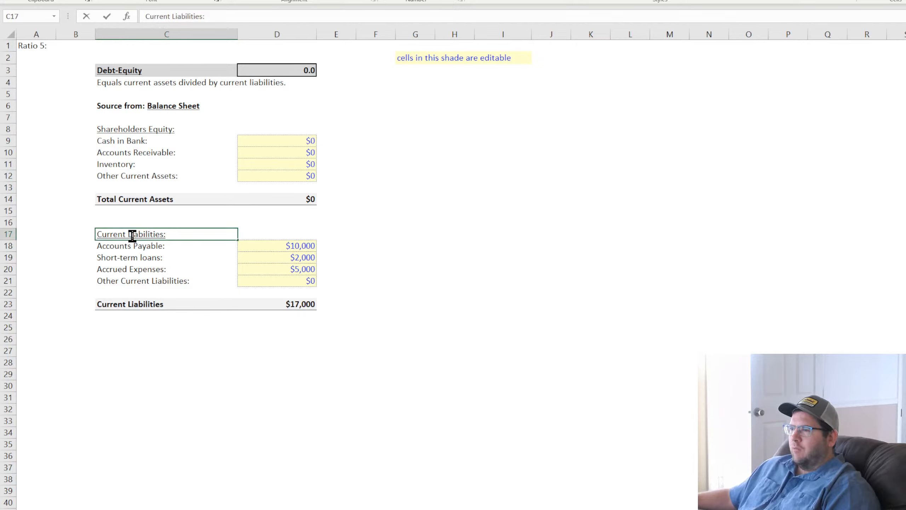
{"action": "left_click_drag", "start_coordinate": [162, 234], "coordinate": [34, 234]}
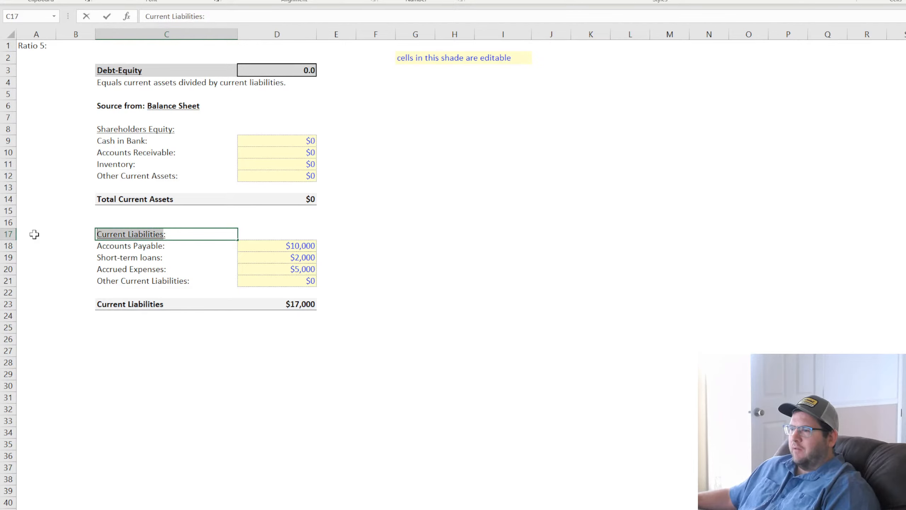
{"action": "type", "text": "Debt"}
{"action": "key", "text": "Return"}
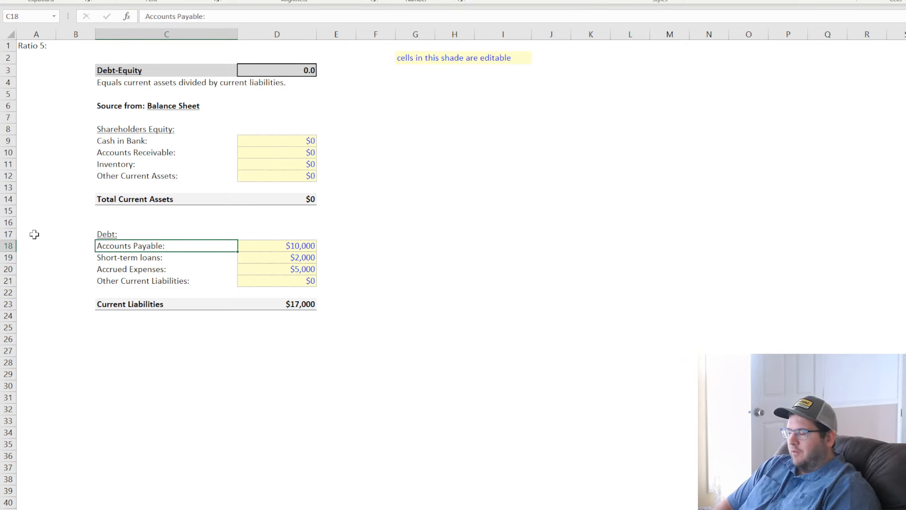
Relabel the first two debt rows in C18 and C19 as "Short-term loans:" and "Long-term loans:".
{"action": "type", "text": "Short-term loans:"}
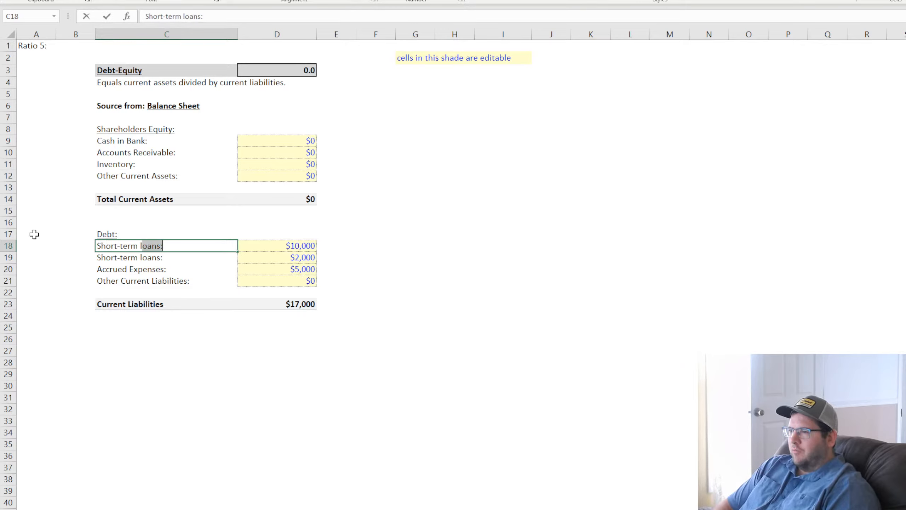
{"action": "key", "text": "Return"}
{"action": "type", "text": "Long"}
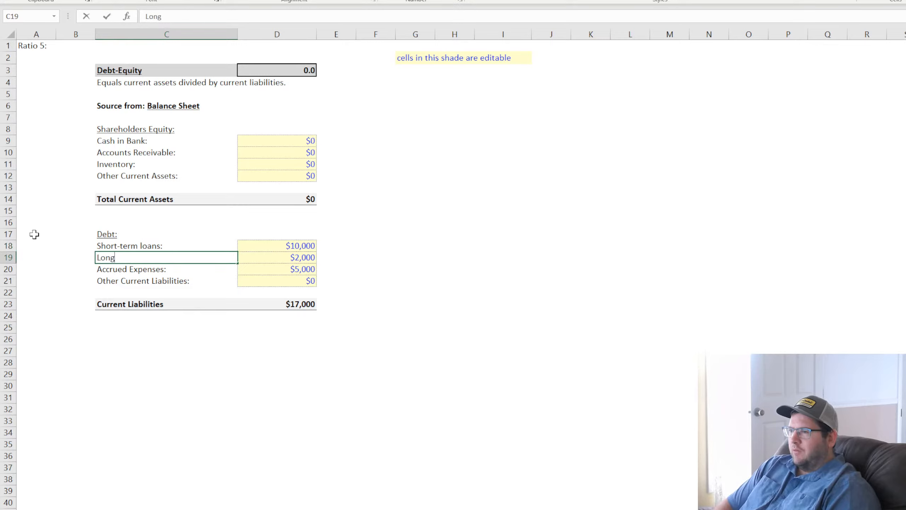
{"action": "type", "text": "-term loans:"}
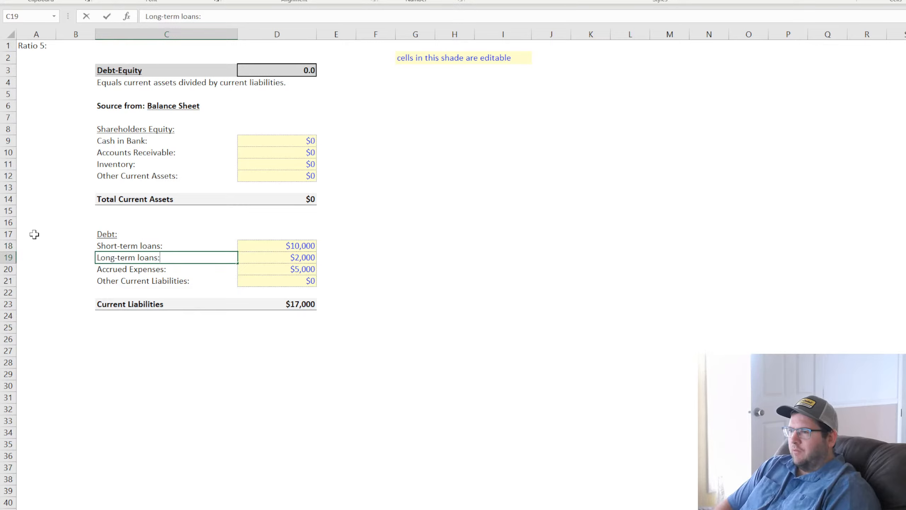
{"action": "key", "text": "Return"}
Clear the Accrued Expenses and Other Current Liabilities labels in C20 and C21.
{"action": "key", "text": "Delete"}
{"action": "key", "text": "Down"}
{"action": "key", "text": "Delete"}
{"action": "key", "text": "Down"}
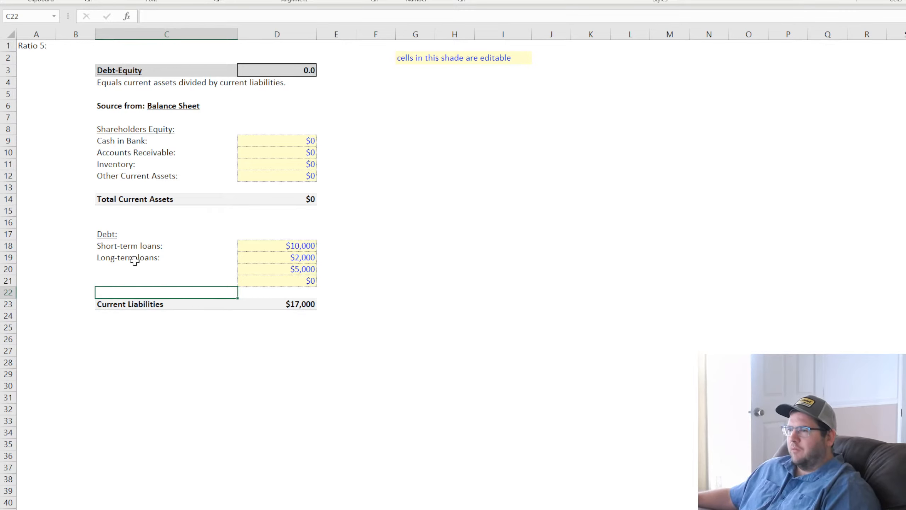
Clear the two spare debt rows 20 and 21 and move the Current Liabilities total up to row 20.
{"action": "left_click_drag", "start_coordinate": [150, 247], "coordinate": [152, 256]}
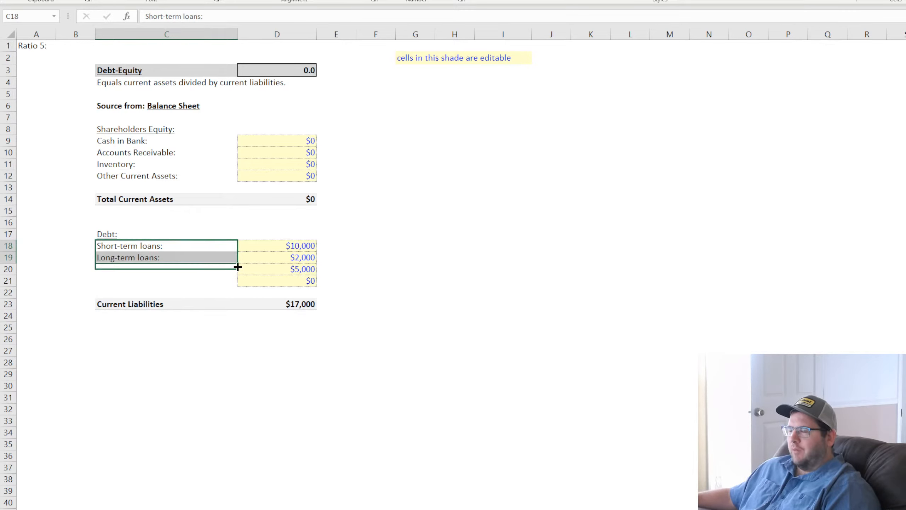
{"action": "left_click_drag", "start_coordinate": [178, 269], "coordinate": [378, 279]}
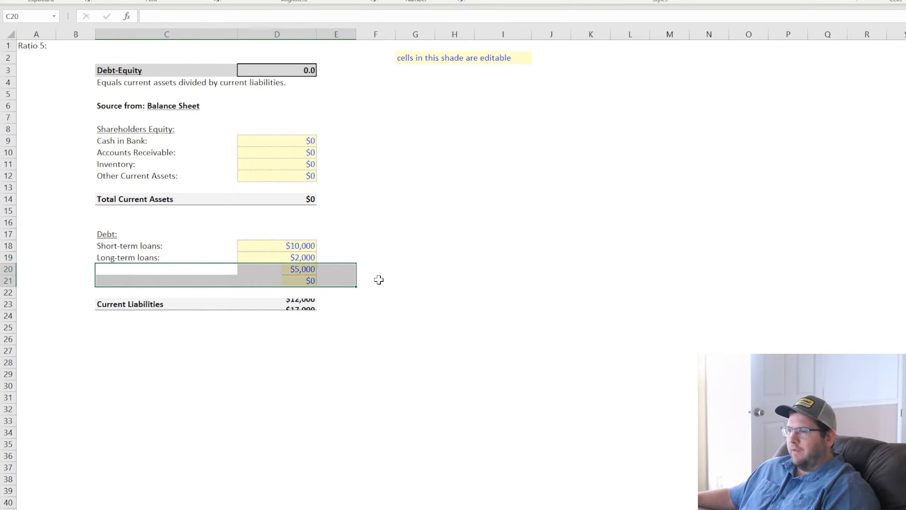
{"action": "left_click", "coordinate": [503, 316]}
{"action": "left_click_drag", "start_coordinate": [300, 304], "coordinate": [195, 269]}
{"action": "left_click", "coordinate": [299, 272]}
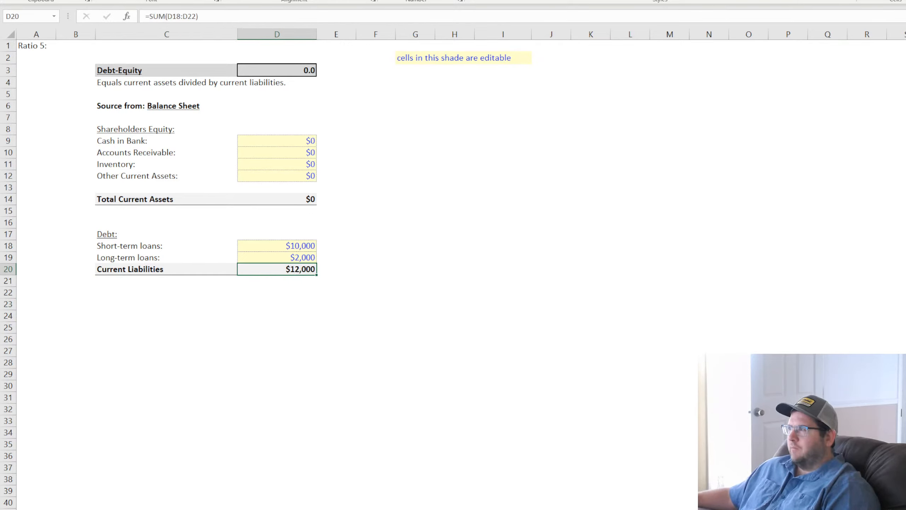
Rebuild the total in D20 as a sum of the two loan amounts, D18:D19.
{"action": "key", "text": "alt+equal"}
{"action": "key", "text": "Return"}
{"action": "left_click", "coordinate": [299, 267]}
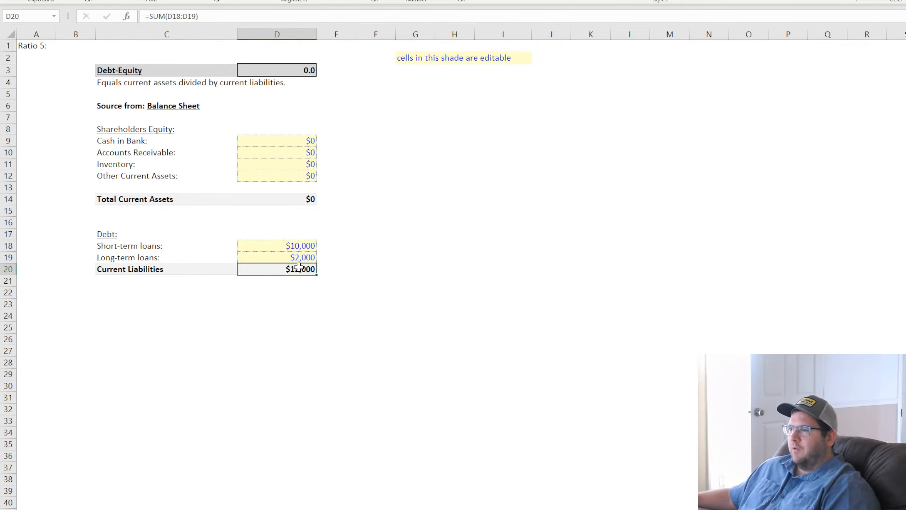
Replace the ratio formula in D3 with =D20/D14, dividing the debt total by the equity total.
{"action": "left_click", "coordinate": [298, 71]}
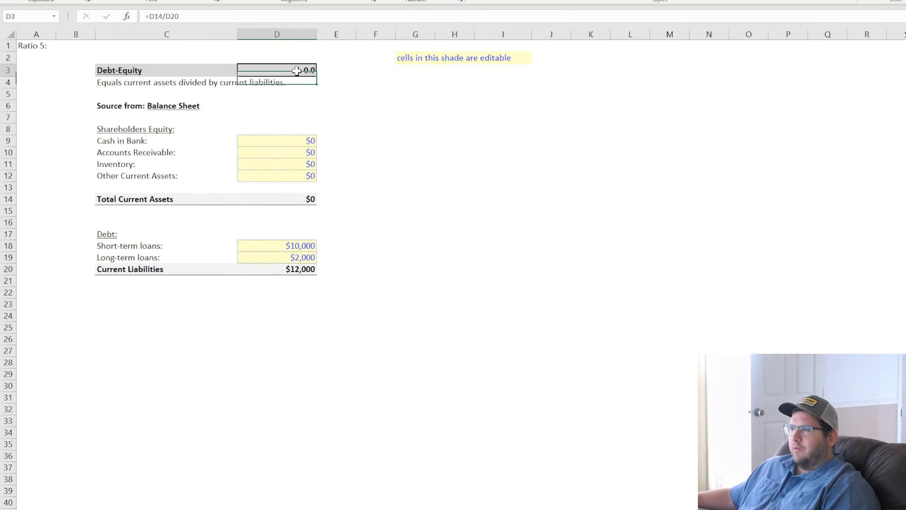
{"action": "type", "text": "="}
{"action": "left_click", "coordinate": [298, 269]}
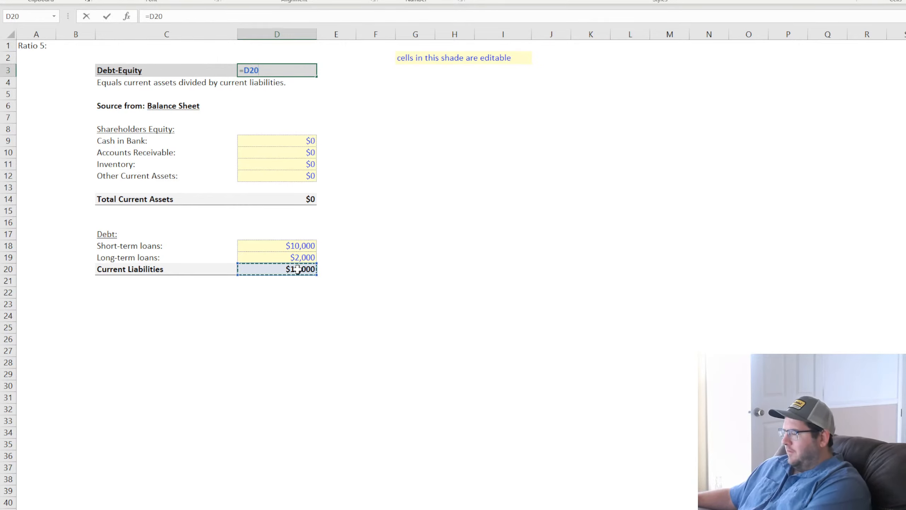
{"action": "type", "text": "/"}
{"action": "left_click", "coordinate": [303, 197]}
{"action": "key", "text": "Return"}
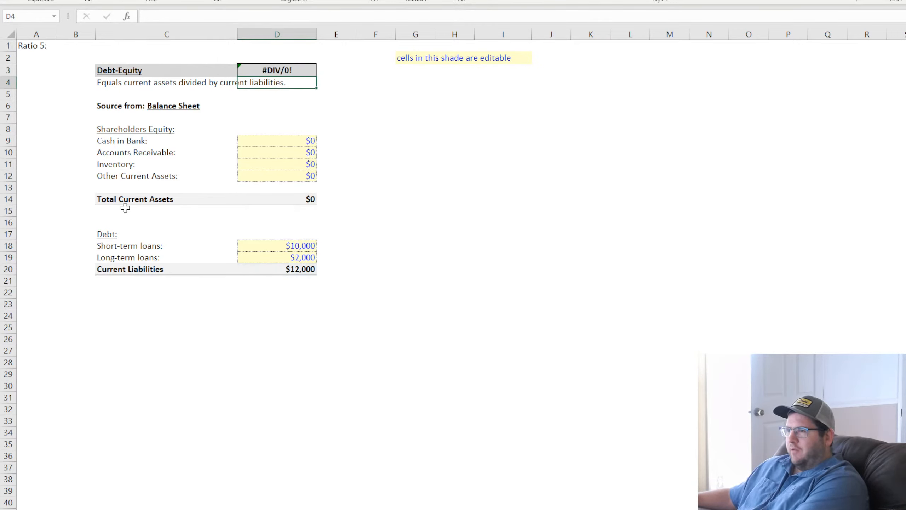
Rename the equity total label in C14 as "Book Value of Shareholders Equity".
{"action": "left_click", "coordinate": [123, 199]}
{"action": "type", "text": "Book "}
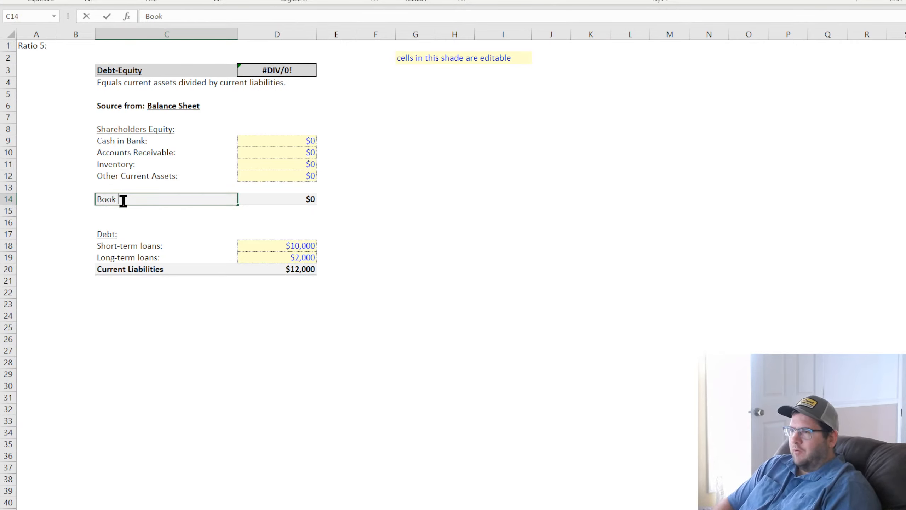
{"action": "type", "text": "Value of Shareho"}
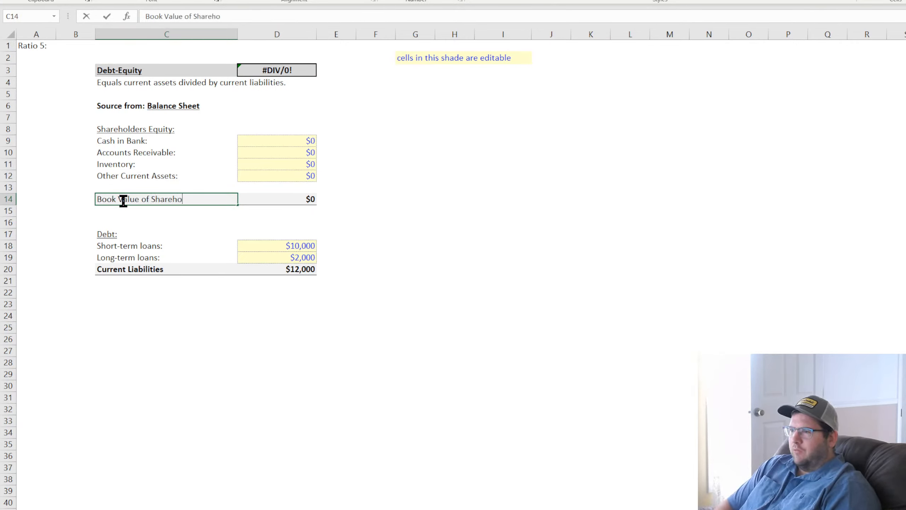
{"action": "type", "text": "lders Equity"}
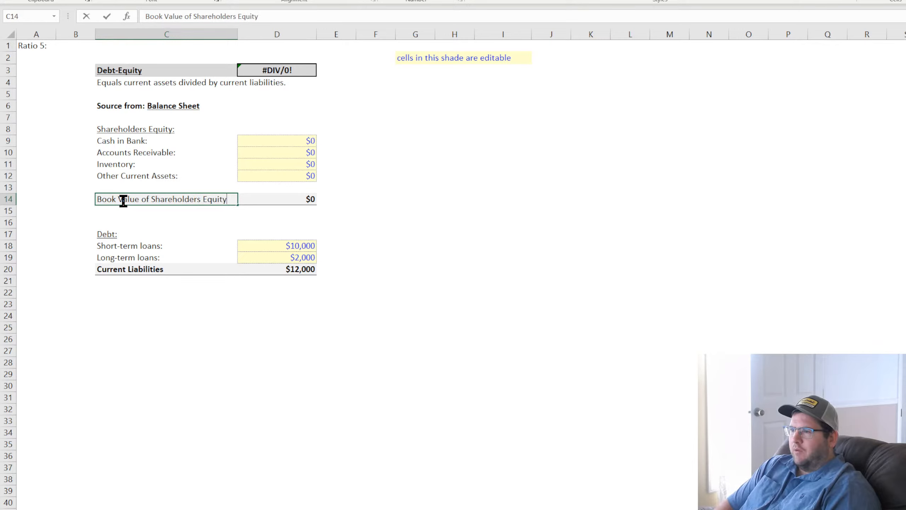
{"action": "type", "text": ":"}
{"action": "key", "text": "BackSpace"}
{"action": "key", "text": "Return"}
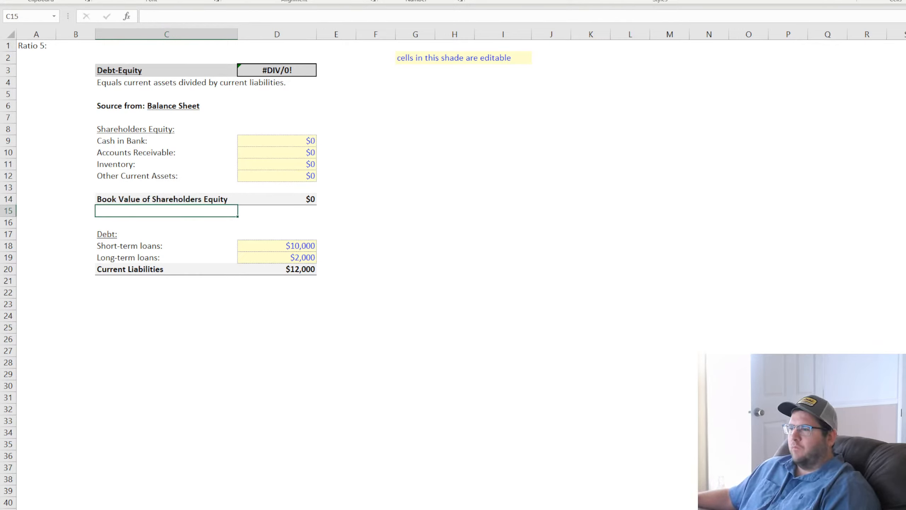
{"action": "key", "text": "alt+Tab"}
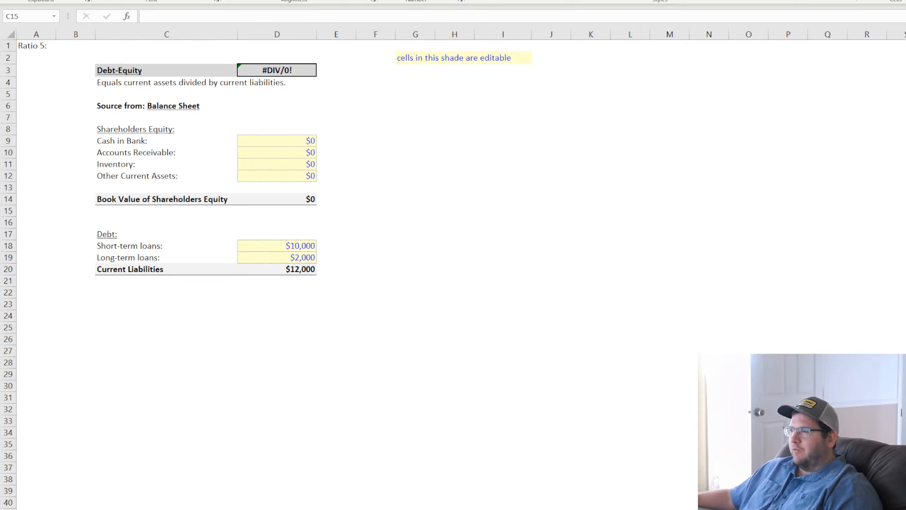
Move the Shareholders Equity block, C8:D14, below the debt section so it starts at C23.
{"action": "left_click", "coordinate": [444, 317]}
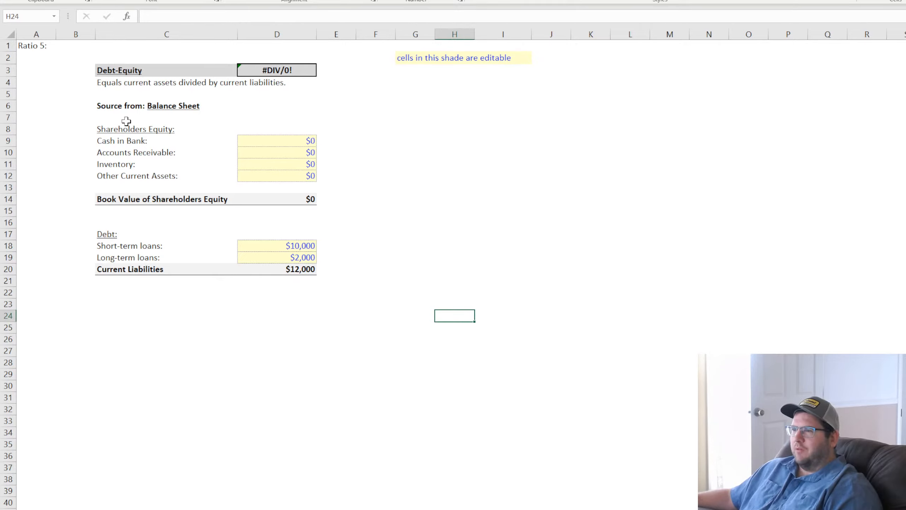
{"action": "left_click_drag", "start_coordinate": [103, 129], "coordinate": [307, 272]}
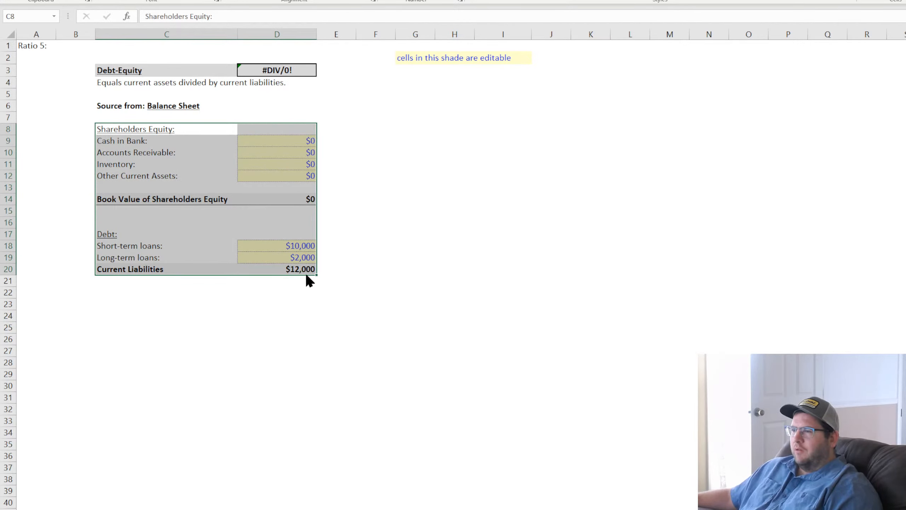
{"action": "left_click_drag", "start_coordinate": [104, 129], "coordinate": [281, 372]}
{"action": "left_click_drag", "start_coordinate": [110, 234], "coordinate": [288, 371]}
{"action": "left_click_drag", "start_coordinate": [121, 232], "coordinate": [254, 250]}
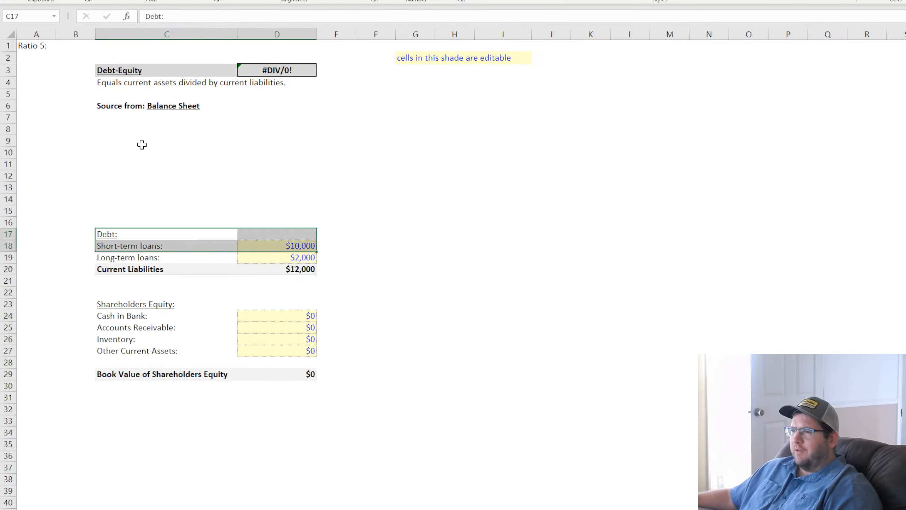
Copy the Current Assets block C8:D14 from the Ratio 1 Working Capital sheet into C8 of the Debt-Equity sheet.
{"action": "left_click", "coordinate": [116, 129]}
{"action": "left_click", "coordinate": [190, 509]}
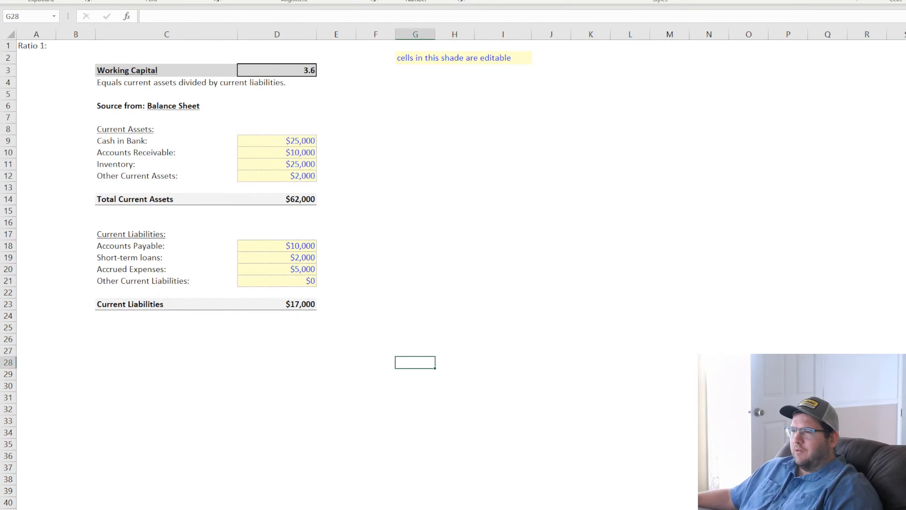
{"action": "left_click_drag", "start_coordinate": [121, 130], "coordinate": [281, 195]}
{"action": "key", "text": "ctrl+c"}
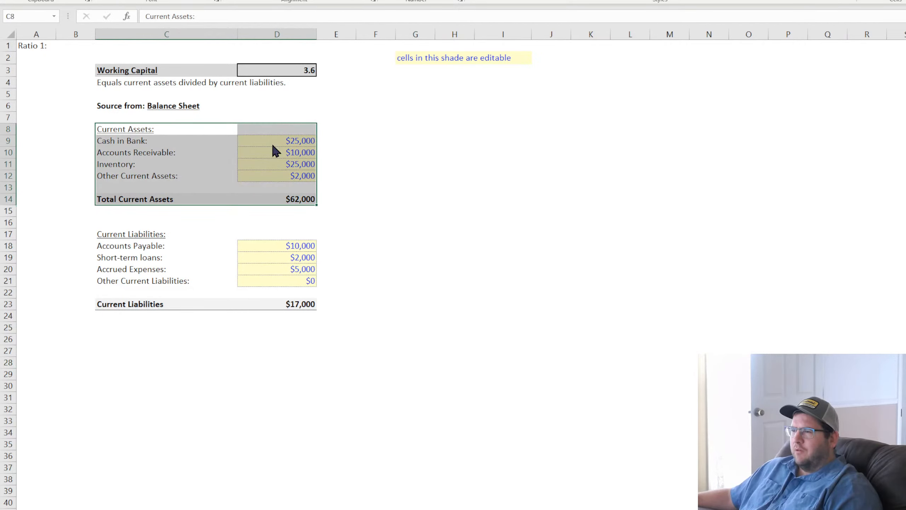
{"action": "left_click", "coordinate": [274, 506]}
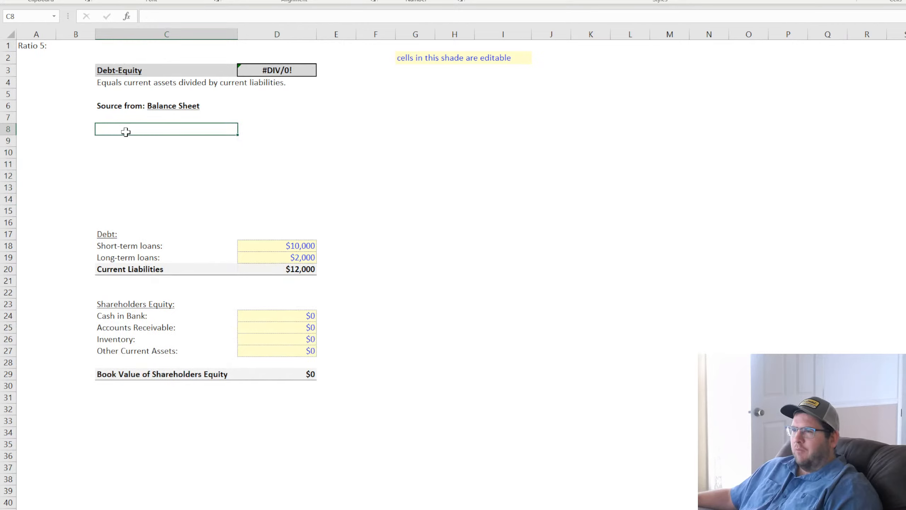
{"action": "key", "text": "ctrl+v"}
{"action": "left_click_drag", "start_coordinate": [451, 222], "coordinate": [665, 223]}
{"action": "left_click", "coordinate": [666, 222]}
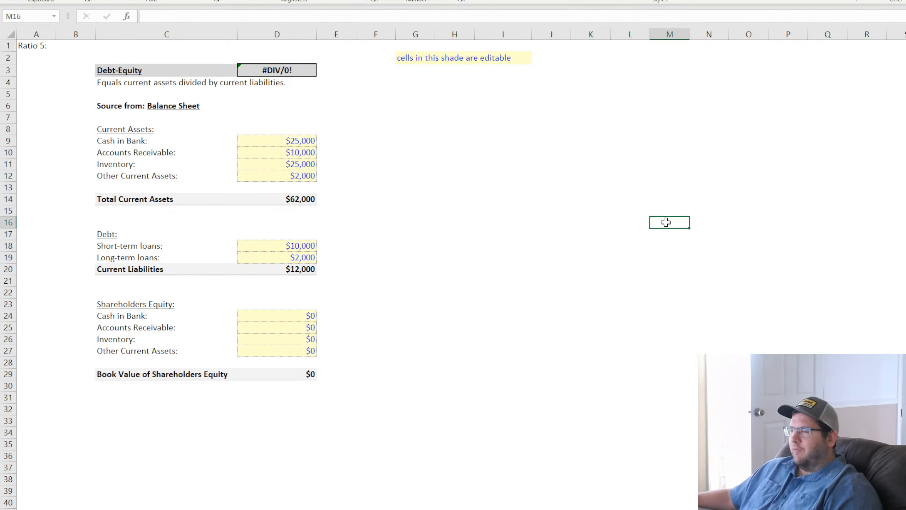
{"action": "left_click_drag", "start_coordinate": [501, 294], "coordinate": [688, 291]}
{"action": "left_click", "coordinate": [684, 292]}
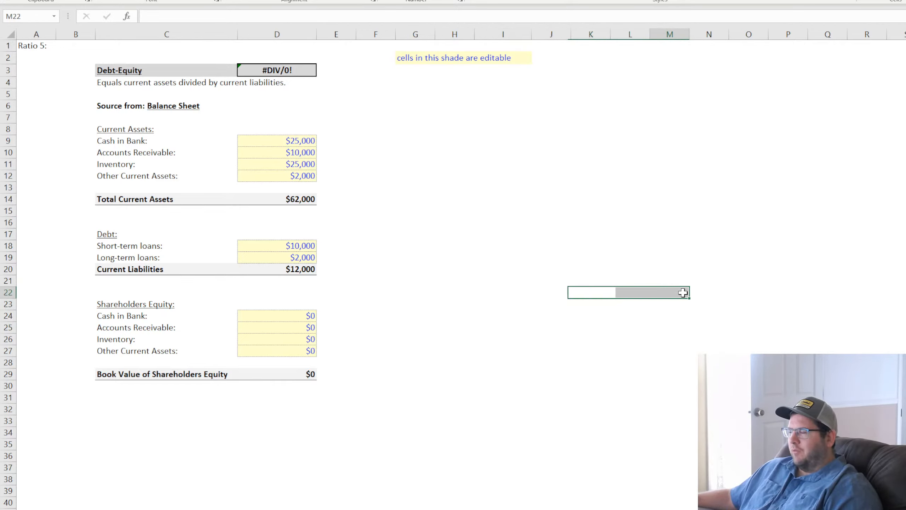
{"action": "left_click", "coordinate": [126, 129]}
{"action": "left_click_drag", "start_coordinate": [281, 138], "coordinate": [297, 374]}
{"action": "left_click", "coordinate": [442, 291]}
{"action": "left_click_drag", "start_coordinate": [282, 141], "coordinate": [284, 373]}
{"action": "left_click", "coordinate": [515, 279]}
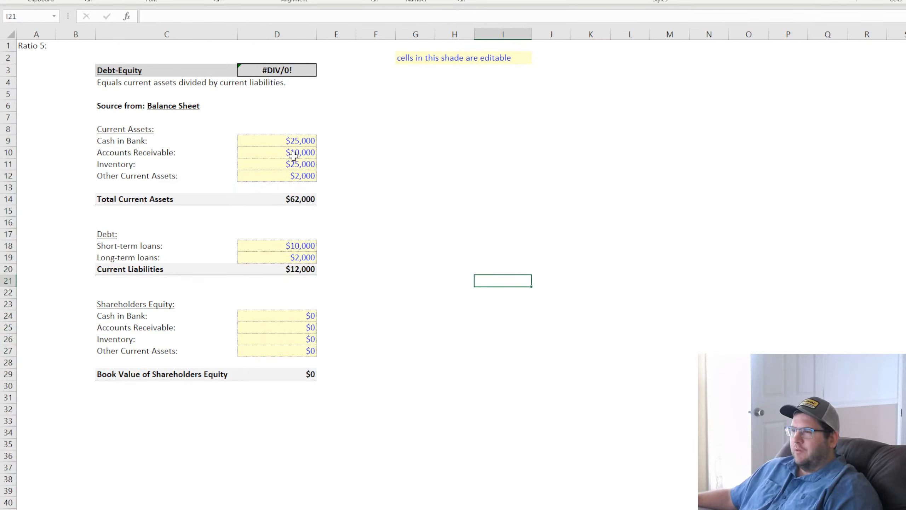
{"action": "left_click", "coordinate": [291, 138]}
{"action": "left_click", "coordinate": [127, 129]}
{"action": "left_click_drag", "start_coordinate": [126, 129], "coordinate": [303, 196]}
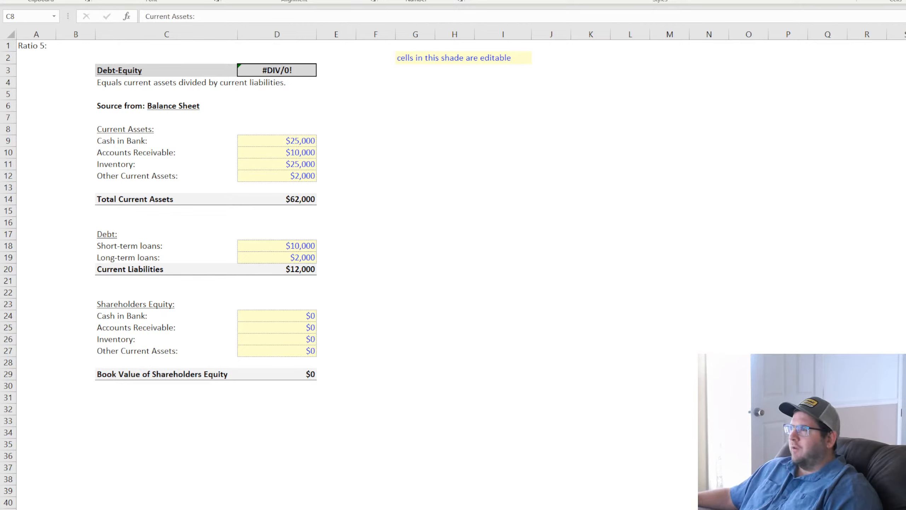
{"action": "left_click", "coordinate": [627, 225]}
{"action": "left_click", "coordinate": [595, 245]}
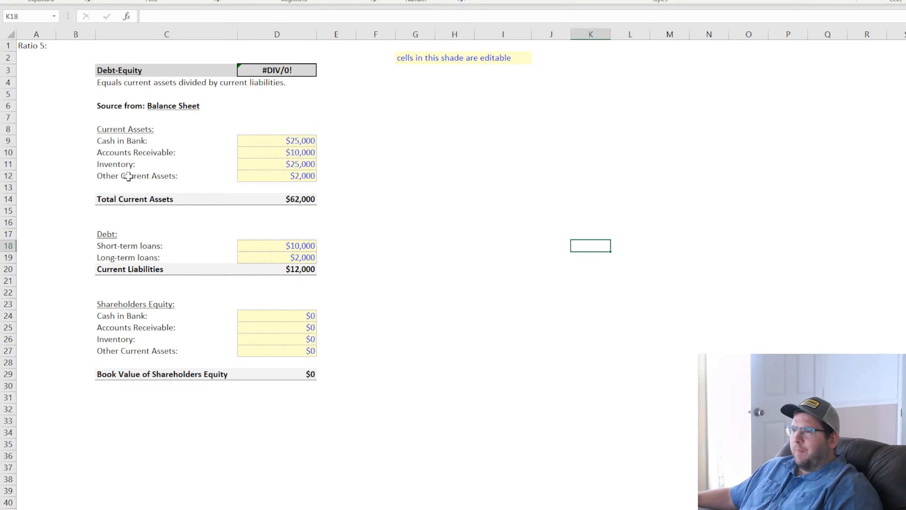
Move everything from the Total Current Assets row downward two rows, and fill the Other Current Assets row into row 13.
{"action": "left_click", "coordinate": [111, 201]}
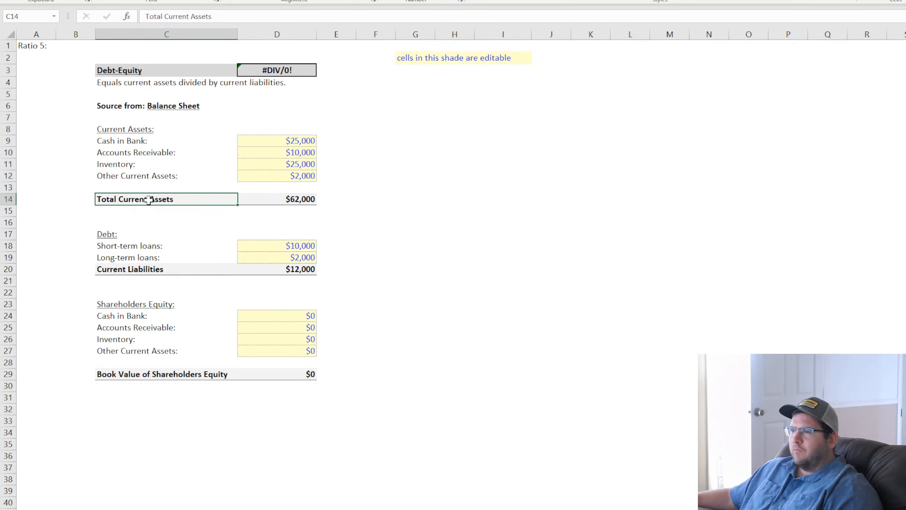
{"action": "left_click_drag", "start_coordinate": [148, 200], "coordinate": [524, 402]}
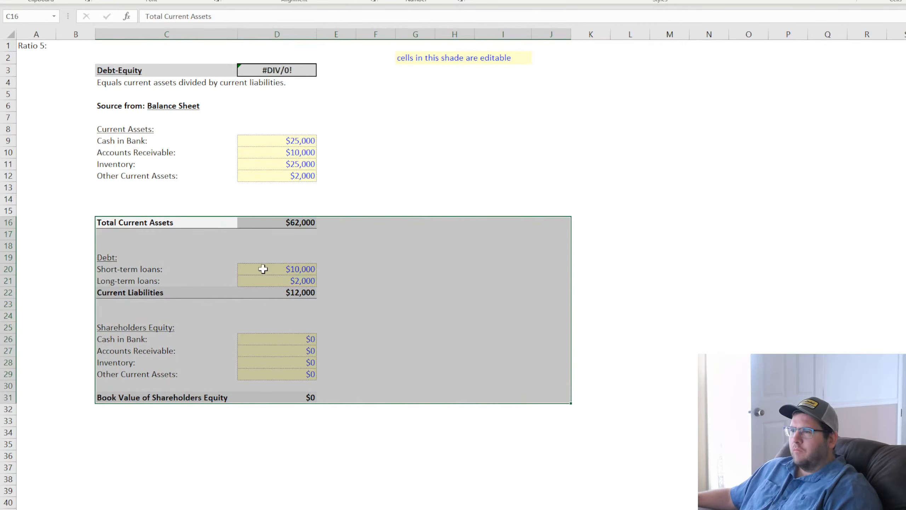
{"action": "left_click_drag", "start_coordinate": [158, 176], "coordinate": [317, 195]}
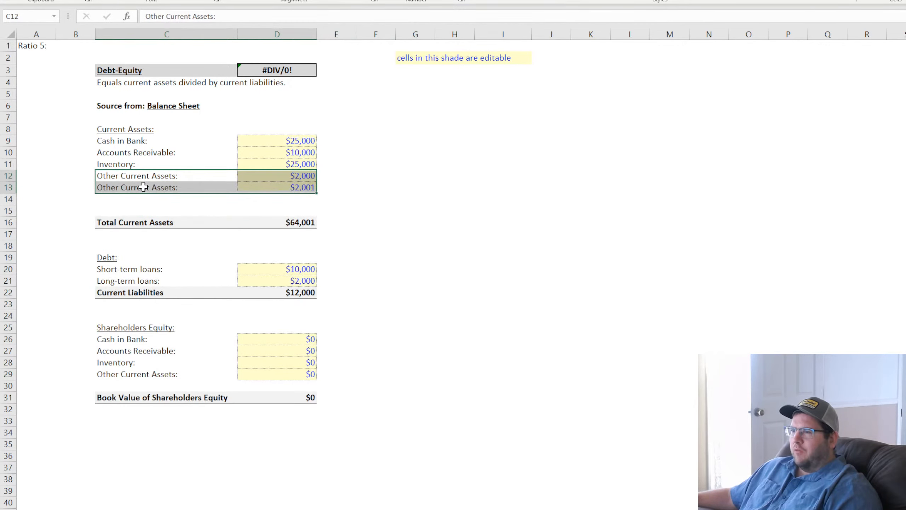
Label the added asset row in C13 "Long-term Assets:".
{"action": "left_click", "coordinate": [164, 187]}
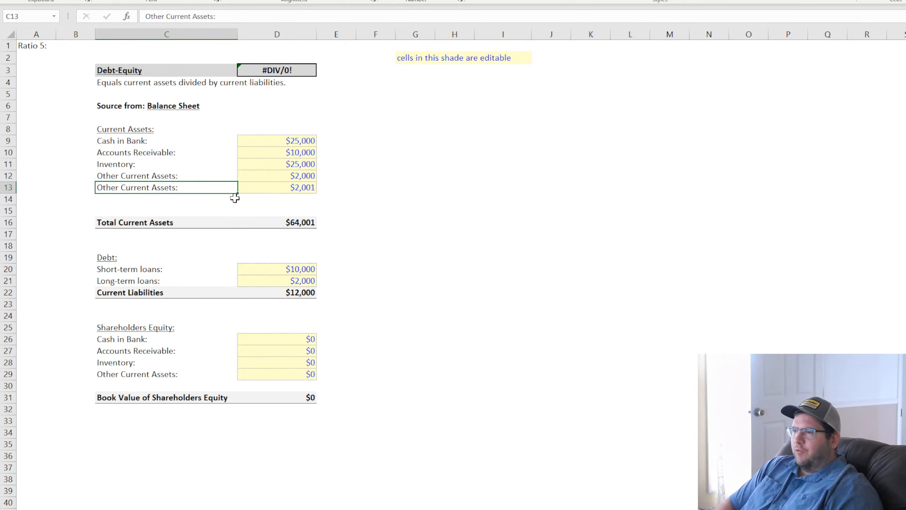
{"action": "type", "text": "Long-term As"}
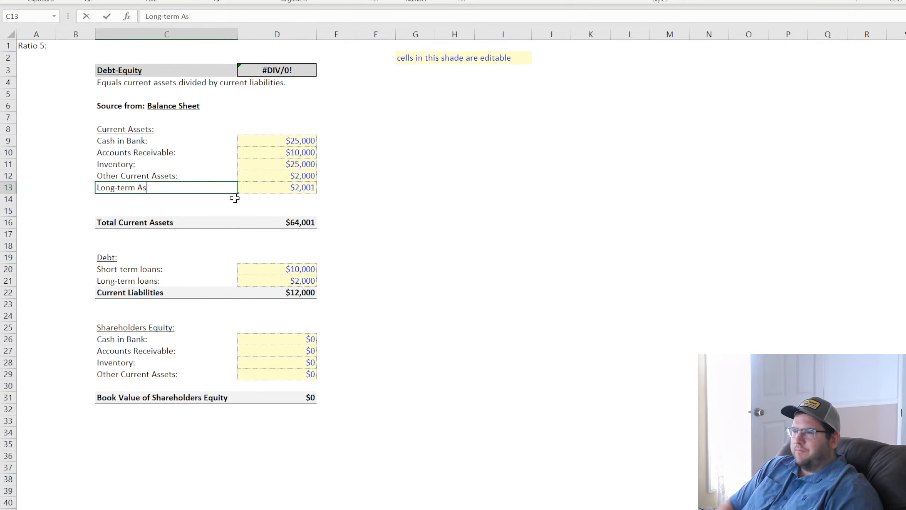
{"action": "type", "text": "sets:"}
{"action": "key", "text": "Return"}
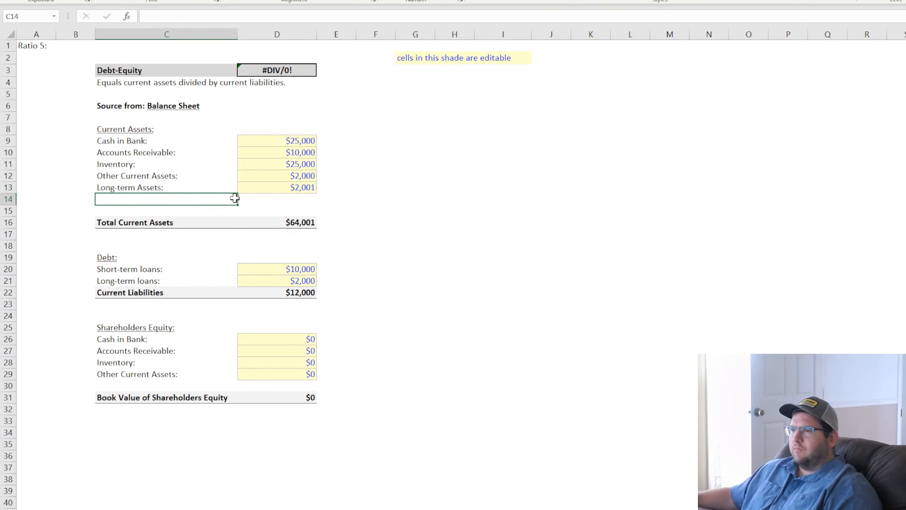
Reword the label in C13 as "Non-current Assets:".
{"action": "left_click", "coordinate": [138, 189]}
{"action": "left_click_drag", "start_coordinate": [132, 188], "coordinate": [18, 179]}
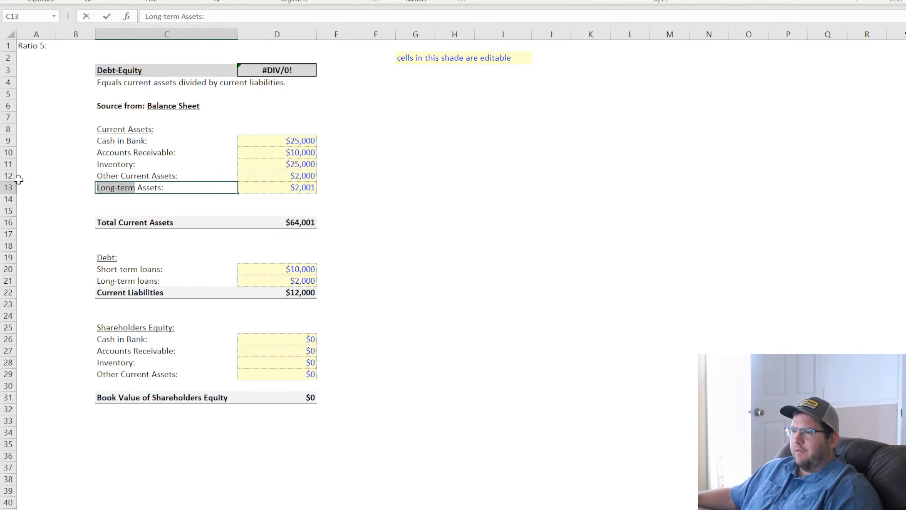
{"action": "type", "text": "Non-curre"}
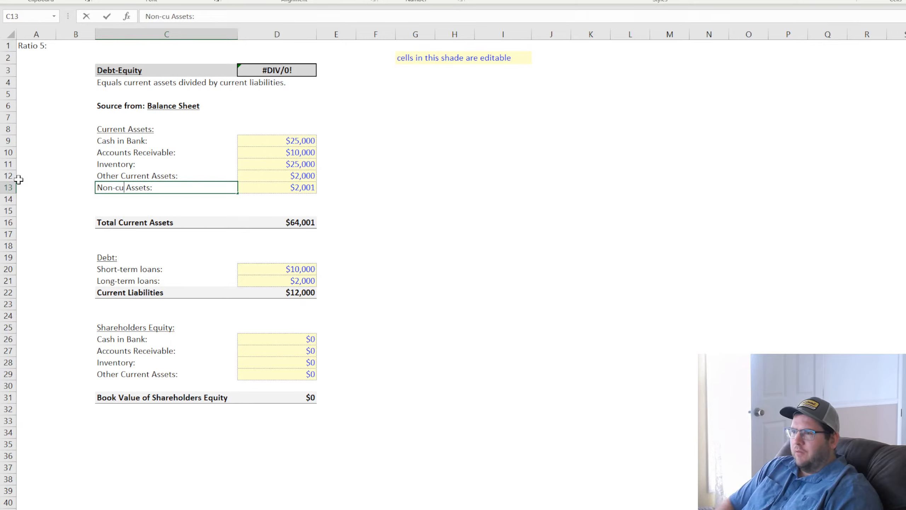
{"action": "type", "text": "nt"}
{"action": "key", "text": "Return"}
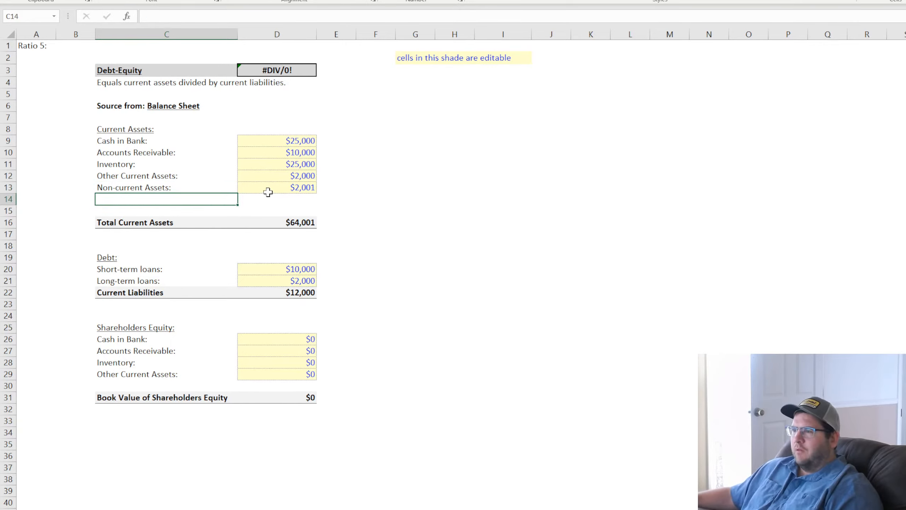
Set the Non-current Assets amount in D13 to 100,000.
{"action": "left_click", "coordinate": [276, 185]}
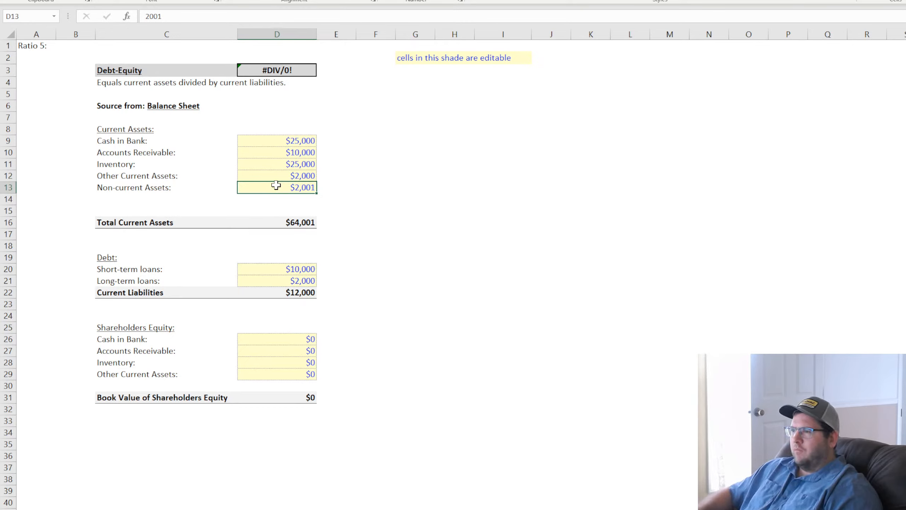
{"action": "type", "text": "100,000"}
{"action": "key", "text": "Return"}
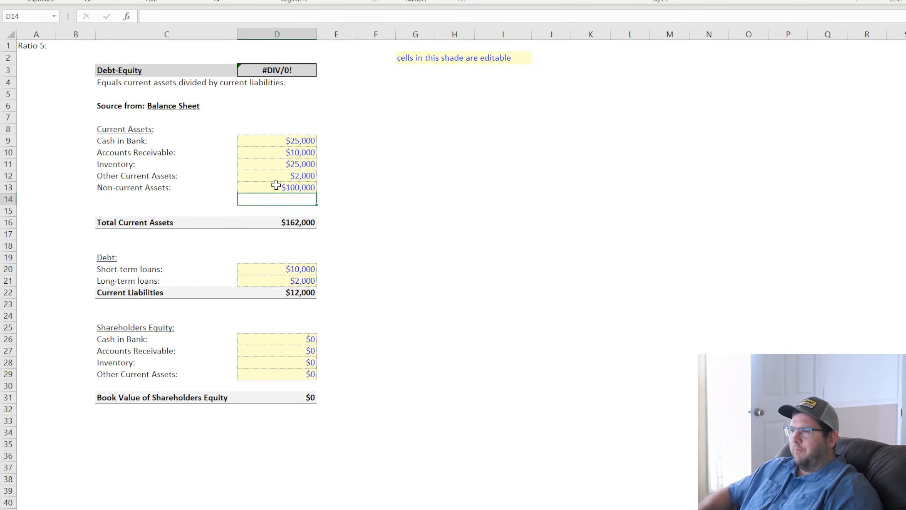
{"action": "key", "text": "Up"}
{"action": "key", "text": "Left"}
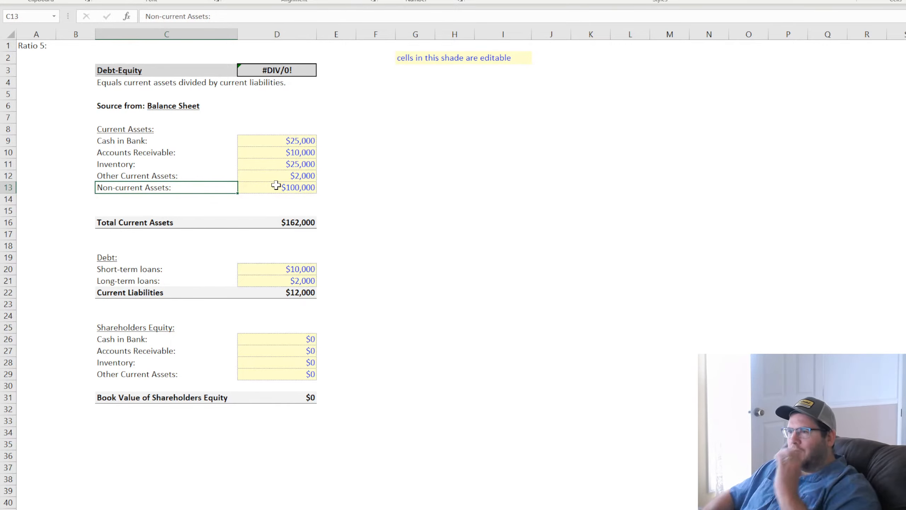
{"action": "key", "text": "Up"}
{"action": "key", "text": "Down"}
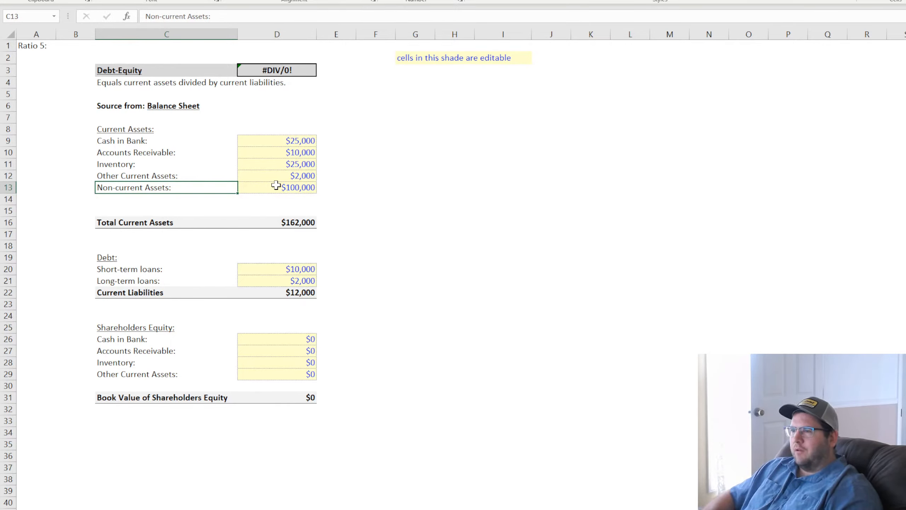
Fill the Non-current Assets row down into row 14 and relabel C14 as "Intangible Assets:".
{"action": "left_click_drag", "start_coordinate": [274, 186], "coordinate": [230, 187]}
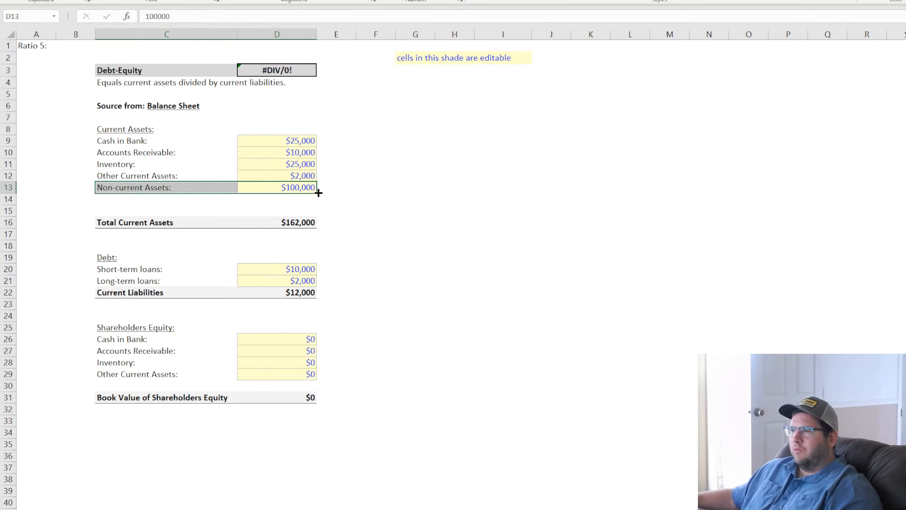
{"action": "left_click_drag", "start_coordinate": [317, 193], "coordinate": [318, 203]}
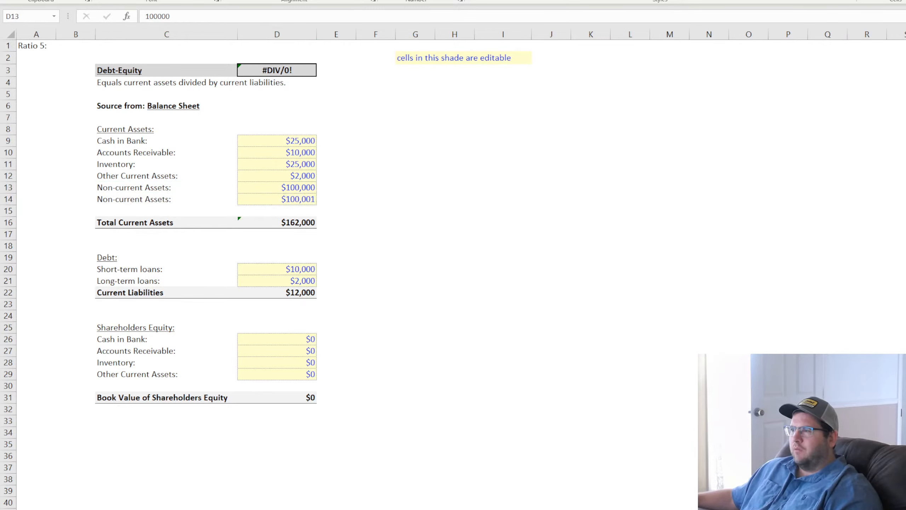
{"action": "double_click", "coordinate": [124, 199]}
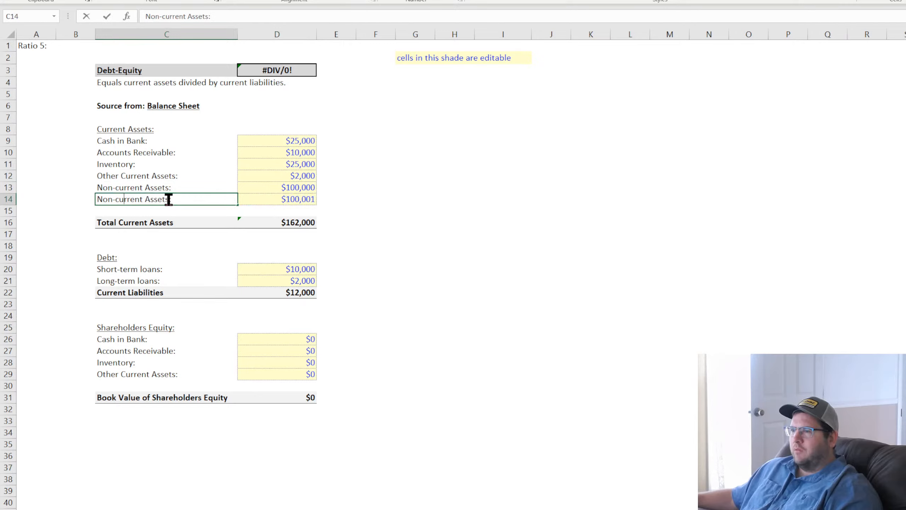
{"action": "left_click_drag", "start_coordinate": [169, 199], "coordinate": [38, 196]}
{"action": "type", "text": "Intan"}
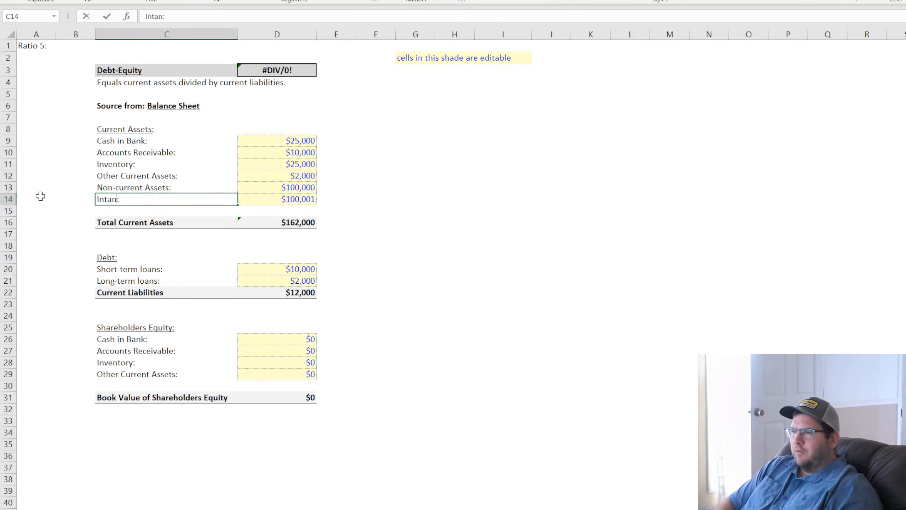
{"action": "type", "text": "gible AS"}
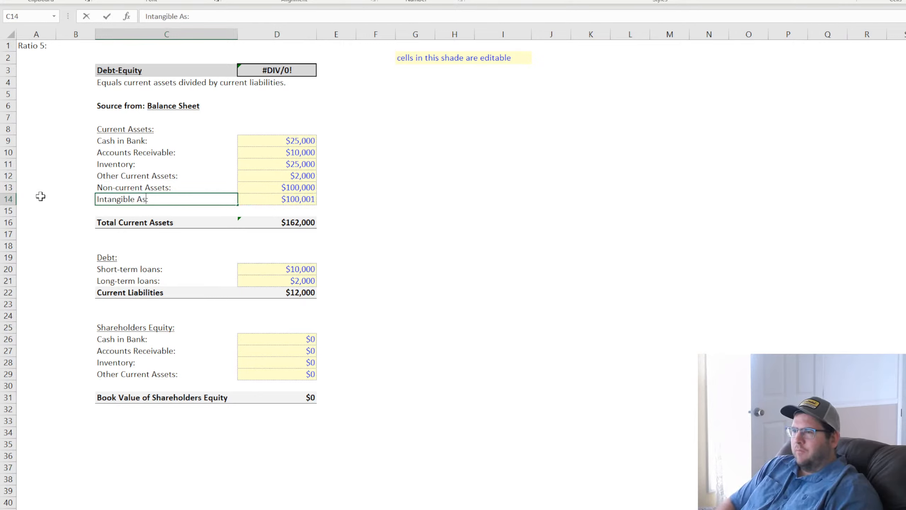
{"action": "type", "text": "sets"}
{"action": "key", "text": "Return"}
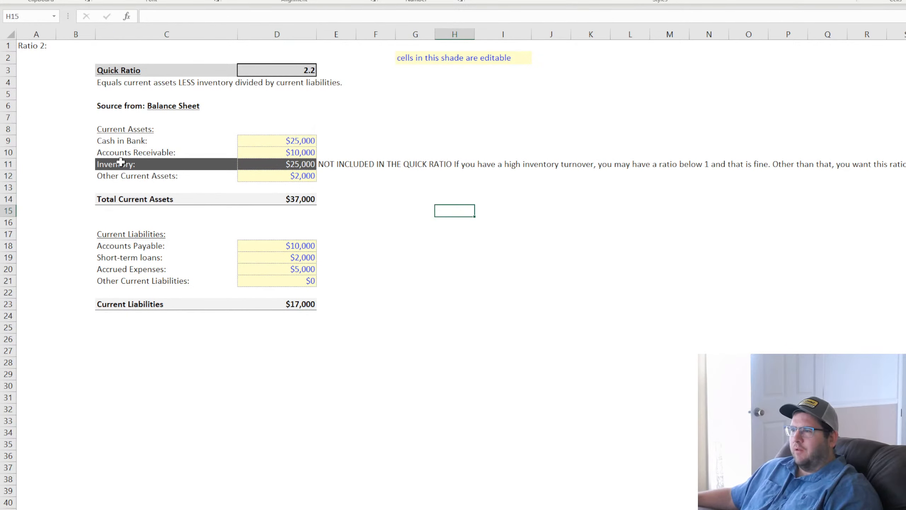
Copy the dark-shaded Inventory row with its exclusion note from the Quick Ratio sheet into row 14 of the Debt-Equity sheet.
{"action": "left_click_drag", "start_coordinate": [122, 164], "coordinate": [330, 167]}
{"action": "key", "text": "ctrl+c"}
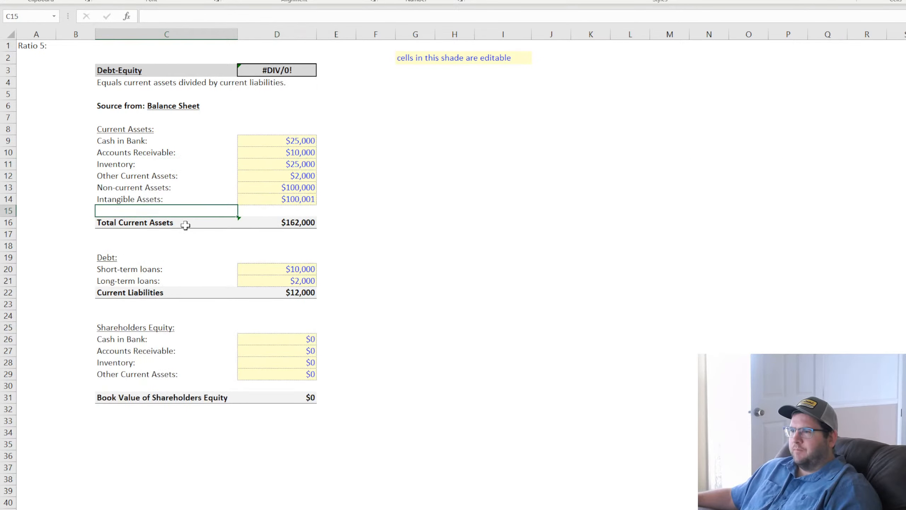
{"action": "left_click", "coordinate": [120, 196]}
{"action": "key", "text": "ctrl+v"}
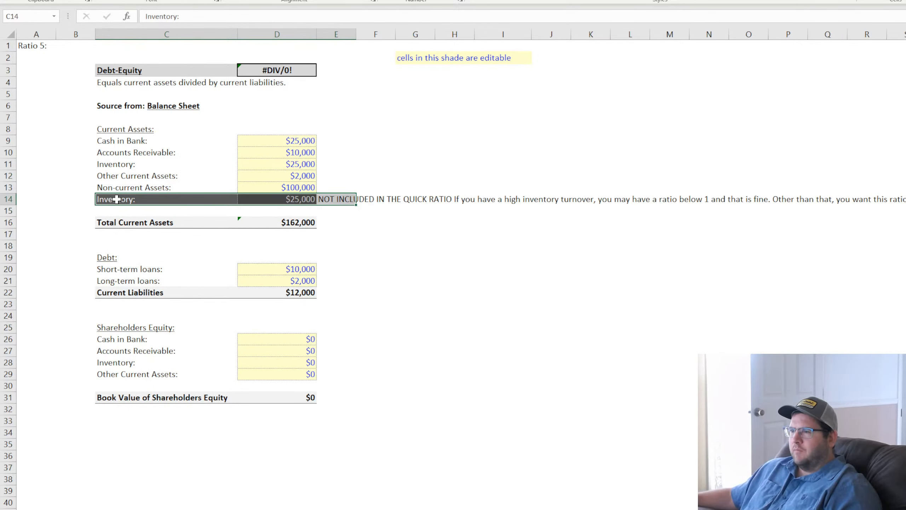
Replace the pasted Inventory label in C14 with "Intangible Assets".
{"action": "double_click", "coordinate": [122, 200]}
{"action": "left_click_drag", "start_coordinate": [136, 199], "coordinate": [63, 199]}
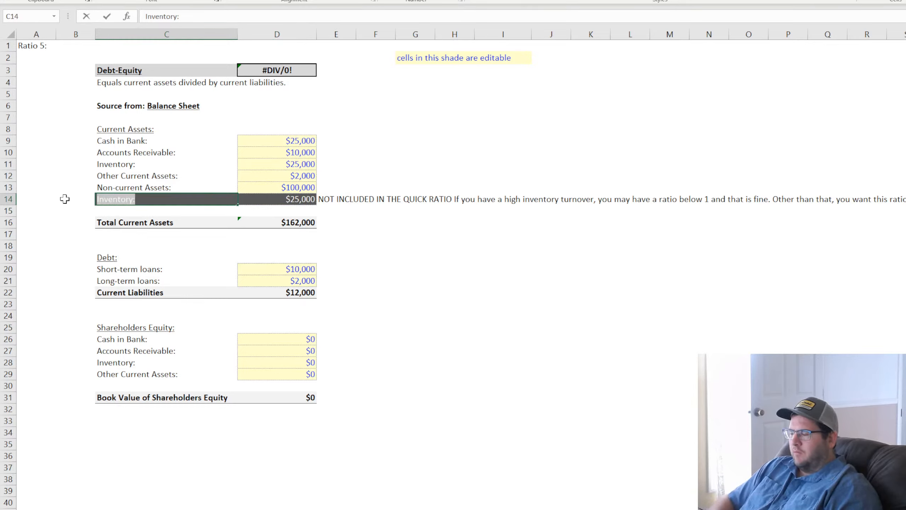
{"action": "type", "text": "Intangible Assets"}
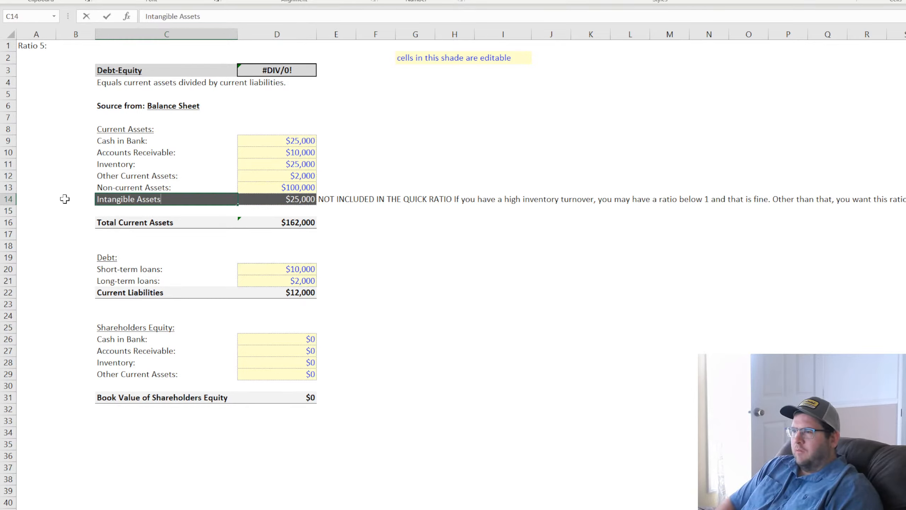
{"action": "key", "text": "Return"}
Replace the note beside Intangible Assets in E14 with "Subtracted from assets in the calculation.".
{"action": "double_click", "coordinate": [334, 199]}
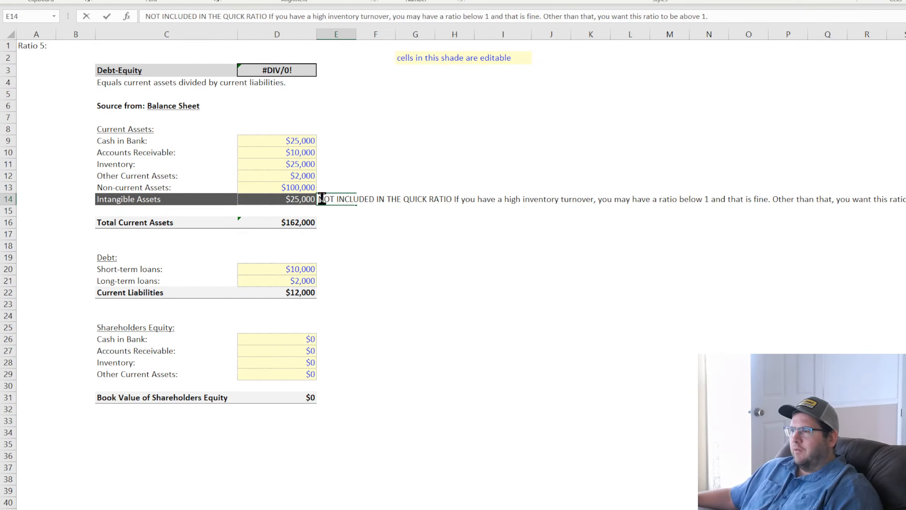
{"action": "left_click_drag", "start_coordinate": [319, 199], "coordinate": [905, 201]}
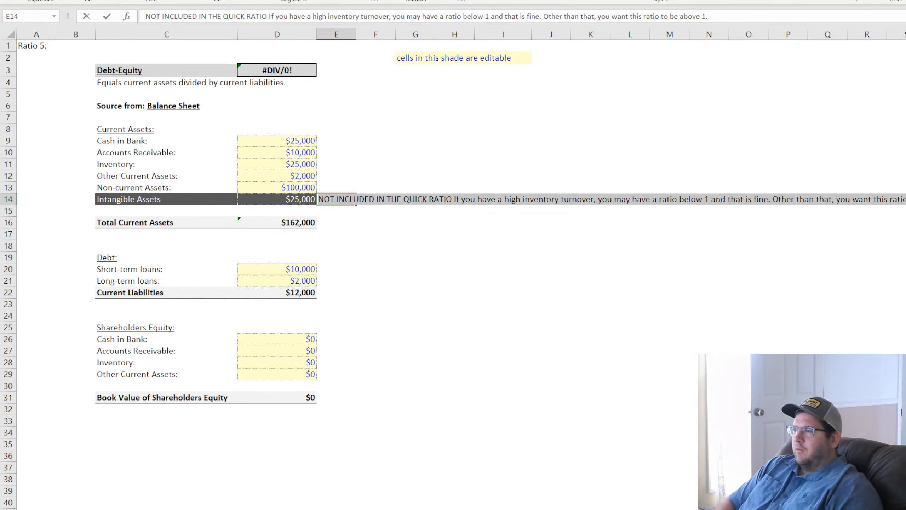
{"action": "type", "text": "Subtracted"}
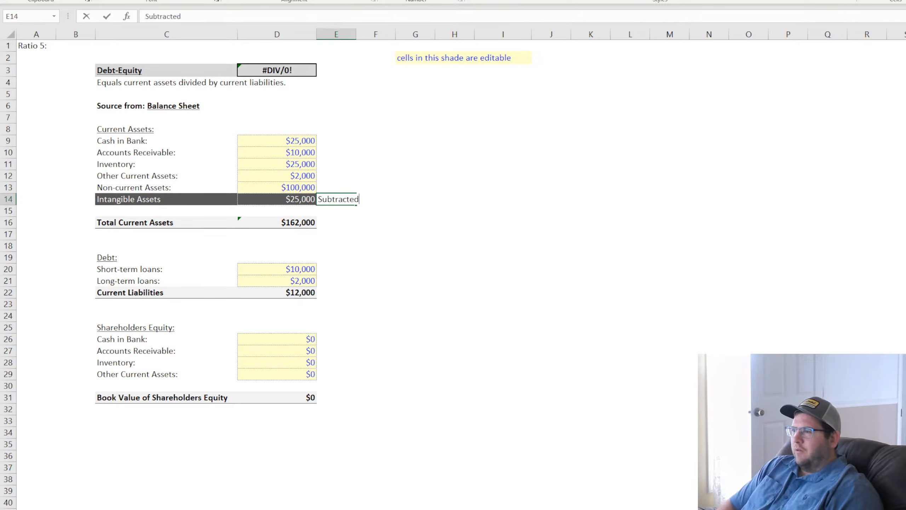
{"action": "type", "text": " from assets "}
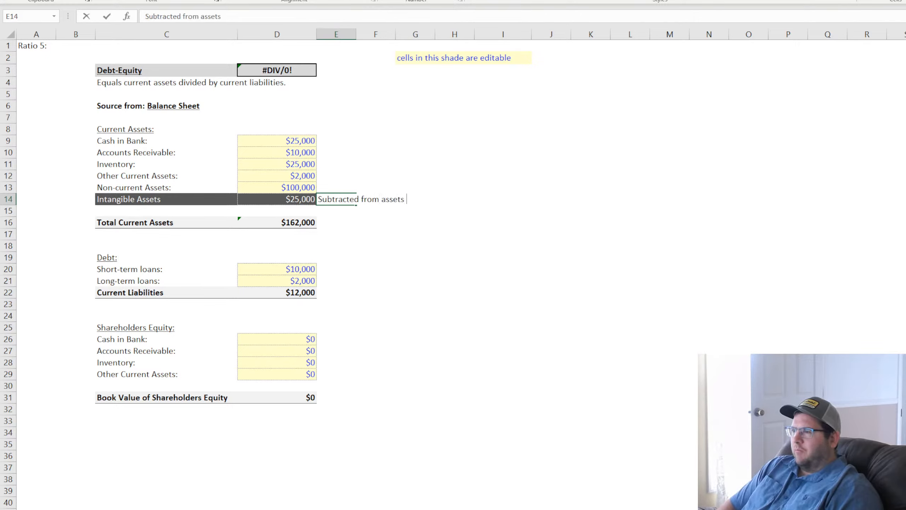
{"action": "type", "text": "before divi"}
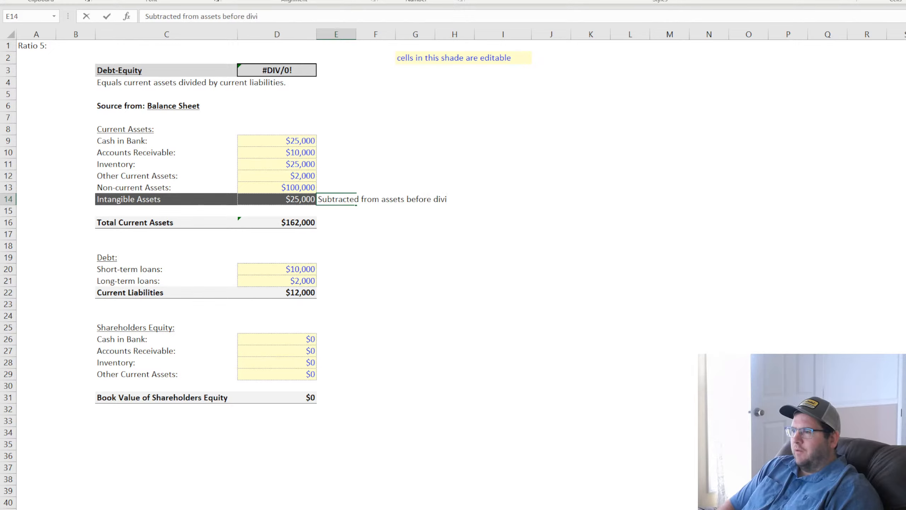
{"action": "type", "text": "ding by"}
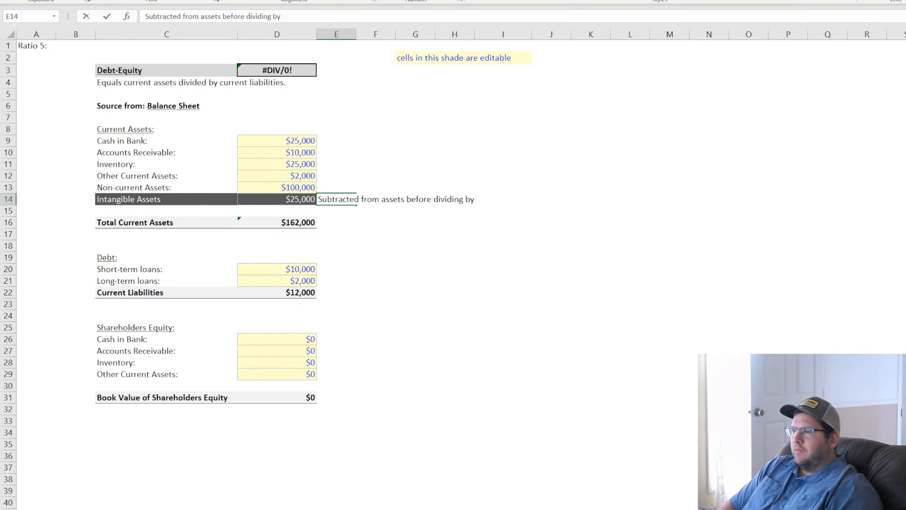
{"action": "key", "text": "BackSpace"}
{"action": "key", "text": "BackSpace"}
{"action": "key", "text": "BackSpace"}
{"action": "key", "text": "BackSpace"}
{"action": "key", "text": "BackSpace"}
{"action": "key", "text": "BackSpace"}
{"action": "key", "text": "BackSpace"}
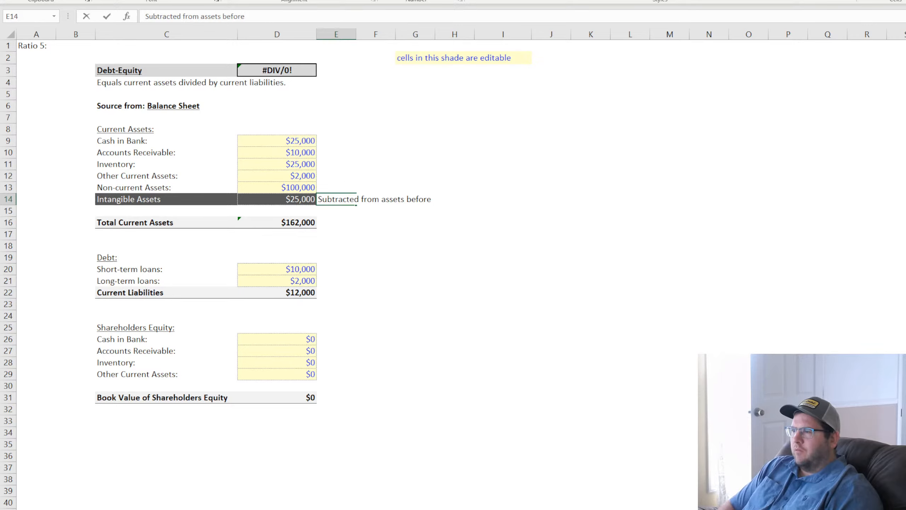
{"action": "key", "text": "BackSpace"}
{"action": "key", "text": "BackSpace"}
{"action": "key", "text": "BackSpace"}
{"action": "key", "text": "BackSpace"}
{"action": "key", "text": "BackSpace"}
{"action": "key", "text": "BackSpace"}
{"action": "key", "text": "BackSpace"}
{"action": "key", "text": "BackSpace"}
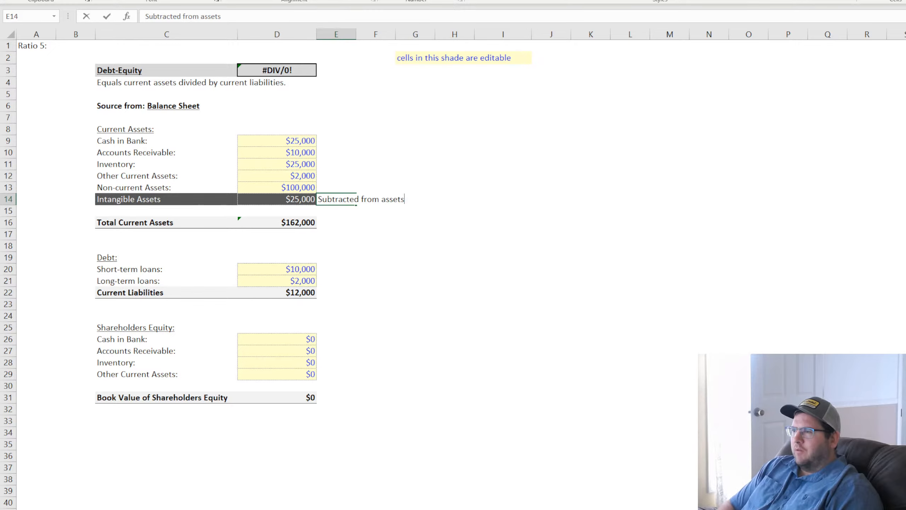
{"action": "type", "text": "in the ca"}
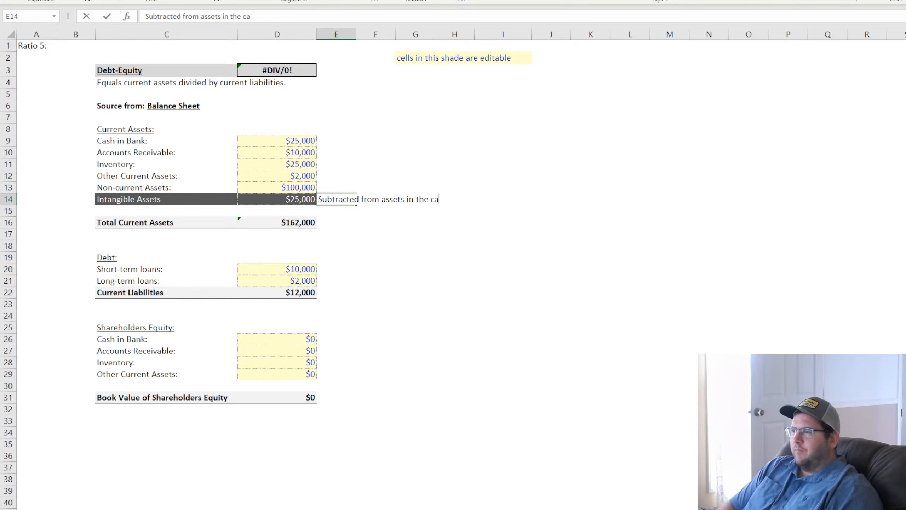
{"action": "type", "text": "lculation."}
{"action": "key", "text": "Return"}
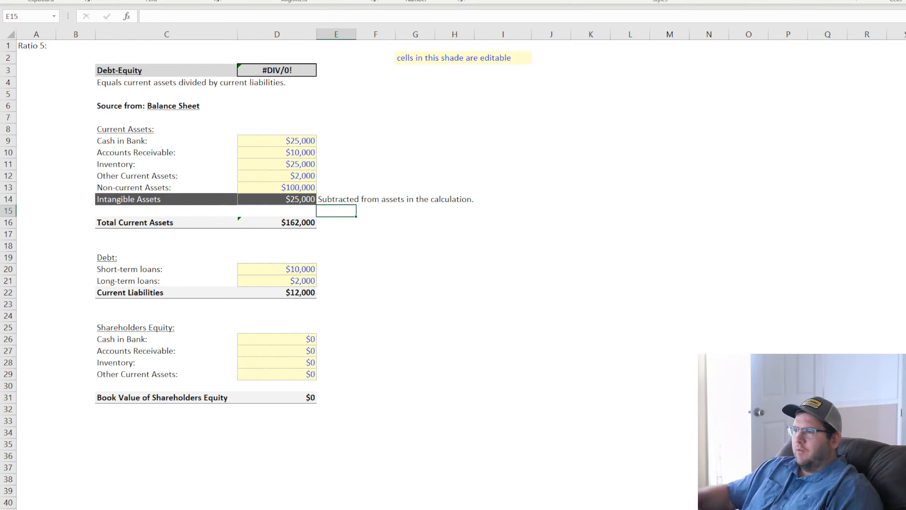
Shorten the assets total label in C16 to "Total Assets".
{"action": "double_click", "coordinate": [126, 223]}
{"action": "left_click_drag", "start_coordinate": [119, 222], "coordinate": [147, 222]}
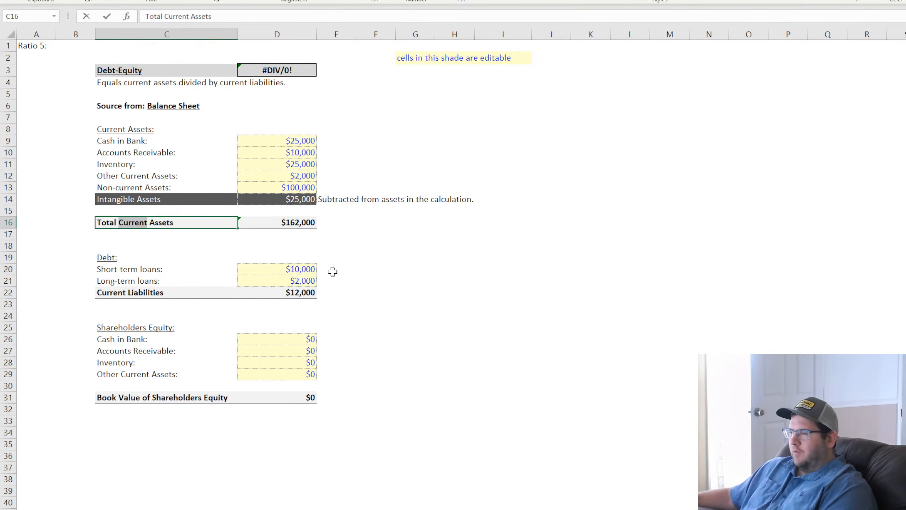
{"action": "key", "text": "BackSpace"}
{"action": "key", "text": "BackSpace"}
{"action": "key", "text": "Return"}
Extend the Total Assets formula in D16 to include Intangible Assets, making it =SUM(D9:D14).
{"action": "left_click", "coordinate": [290, 226]}
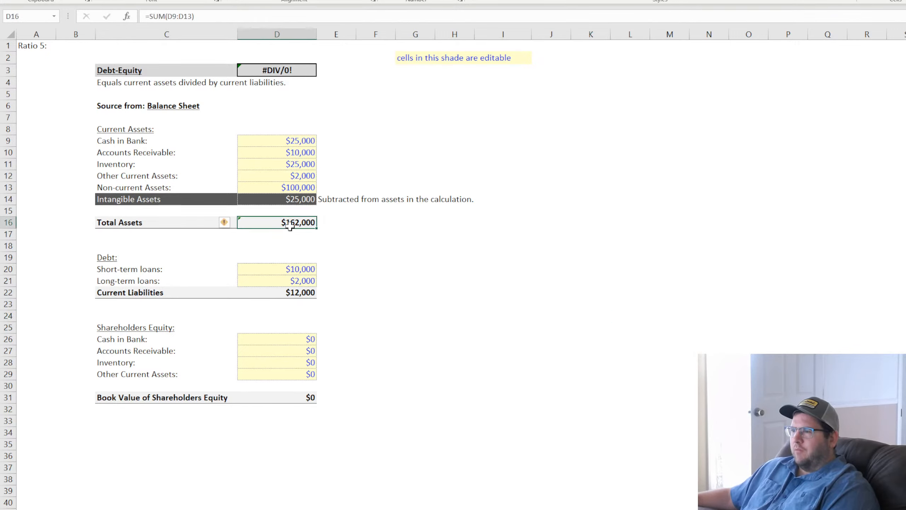
{"action": "double_click", "coordinate": [289, 226]}
{"action": "left_click_drag", "start_coordinate": [317, 194], "coordinate": [167, 224]}
{"action": "key", "text": "Return"}
{"action": "left_click", "coordinate": [305, 224]}
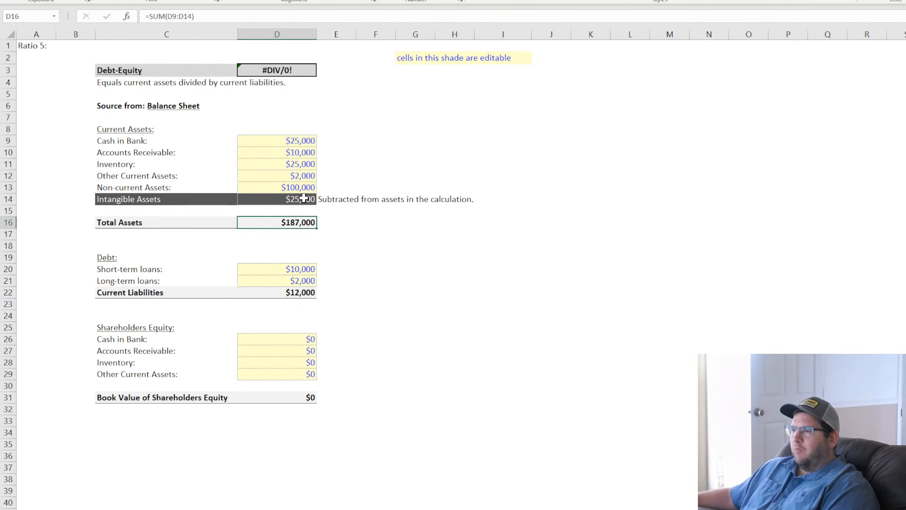
{"action": "left_click_drag", "start_coordinate": [305, 199], "coordinate": [154, 199]}
{"action": "left_click_drag", "start_coordinate": [321, 196], "coordinate": [153, 203]}
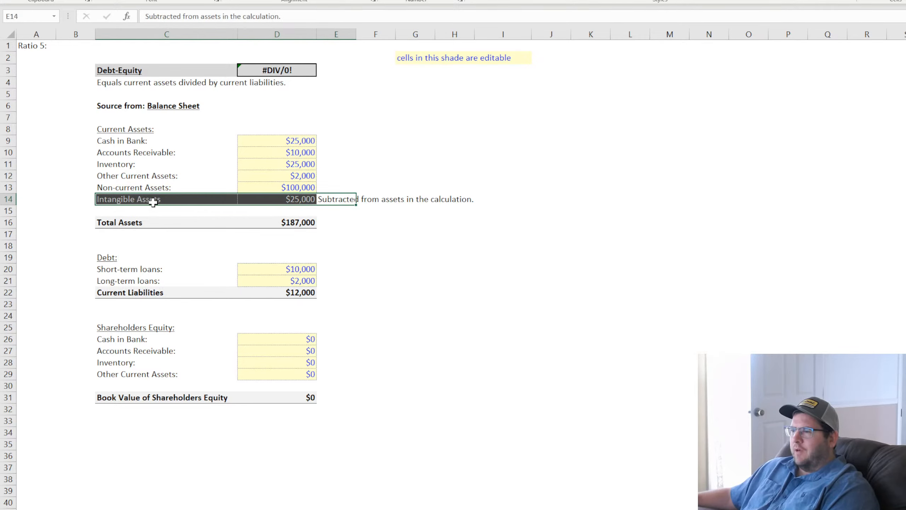
{"action": "left_click", "coordinate": [302, 340]}
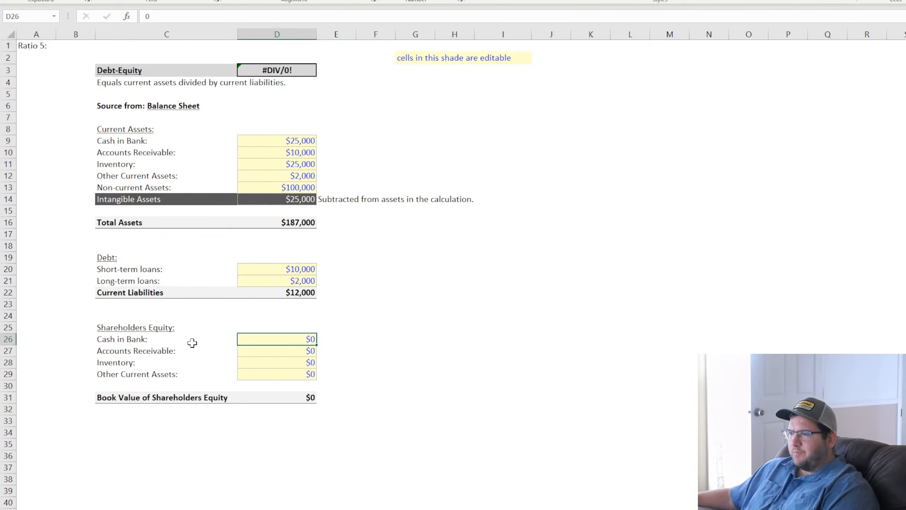
Relabel the first Shareholders Equity line in C26 as "Retained Earnings:".
{"action": "left_click", "coordinate": [148, 342]}
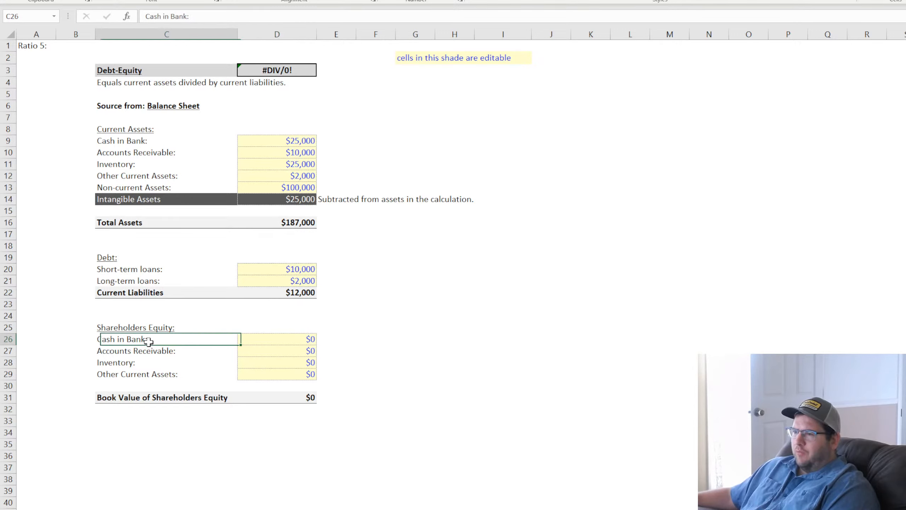
{"action": "double_click", "coordinate": [148, 340]}
{"action": "left_click_drag", "start_coordinate": [144, 339], "coordinate": [8, 341]}
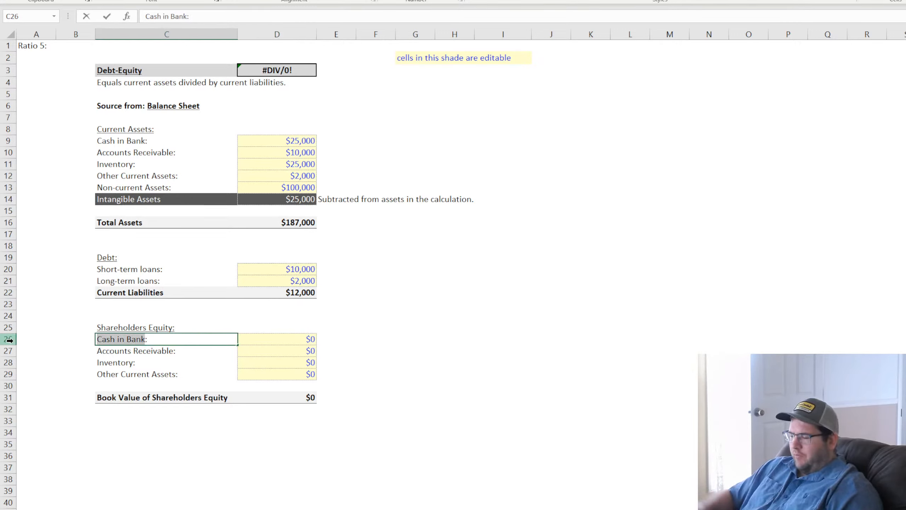
{"action": "type", "text": "Ret"}
{"action": "type", "text": "ained Earnings"}
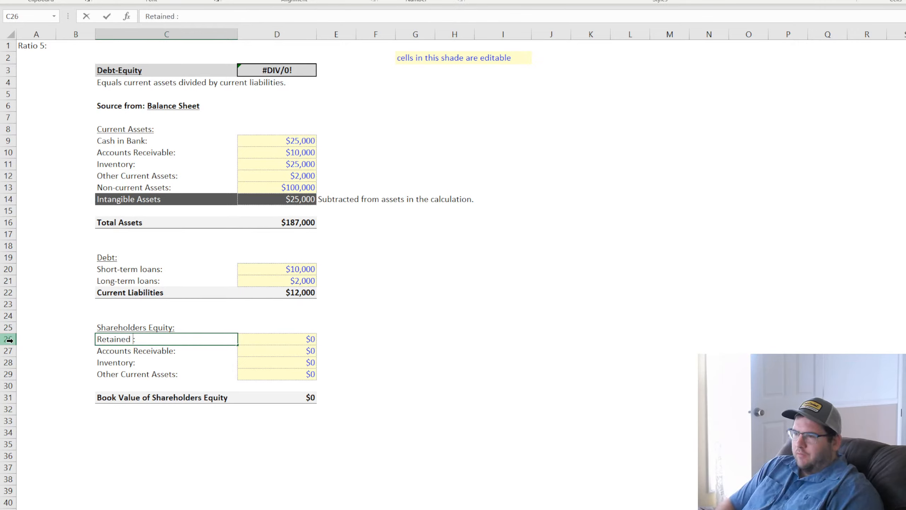
{"action": "key", "text": "Return"}
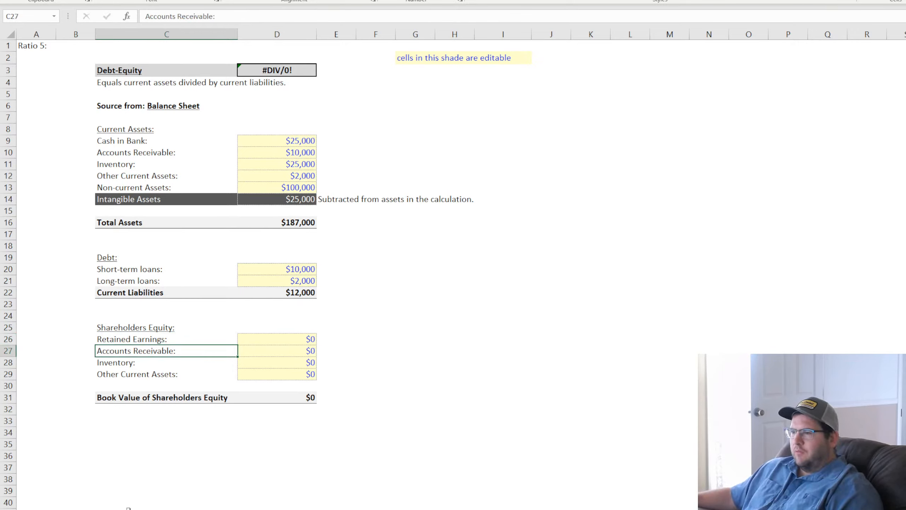
Relabel the next two Shareholders Equity lines, C27 as "Common Stock:" and C28 as "Preferred Stock:".
{"action": "key", "text": "alt+Tab"}
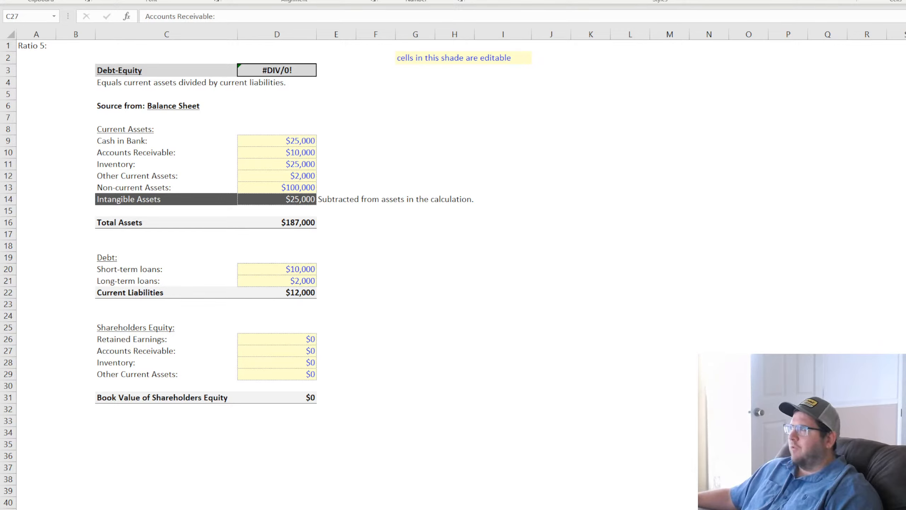
{"action": "double_click", "coordinate": [138, 351]}
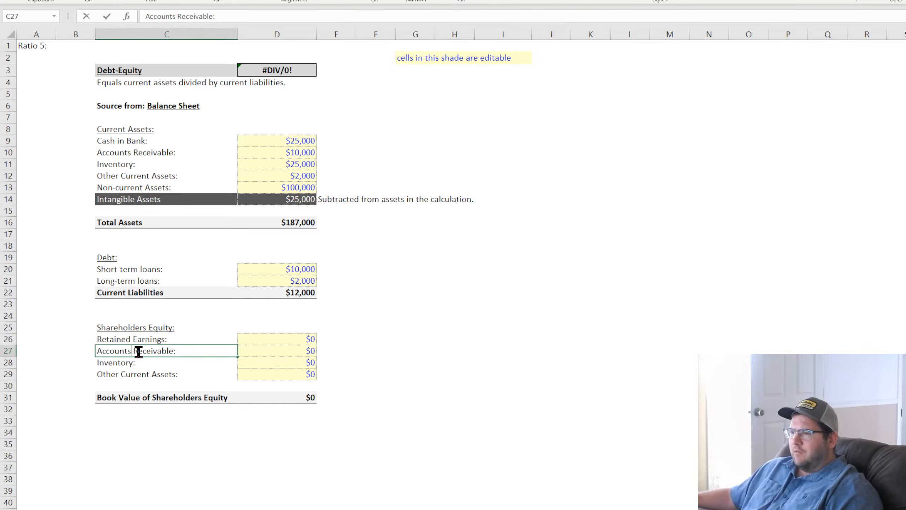
{"action": "left_click_drag", "start_coordinate": [173, 351], "coordinate": [97, 350]}
{"action": "type", "text": "Com"}
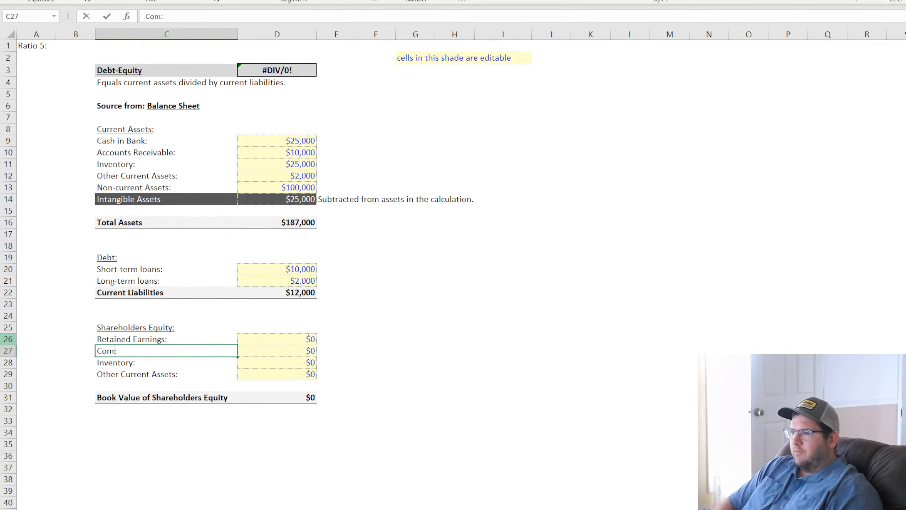
{"action": "type", "text": "mon Stoc"}
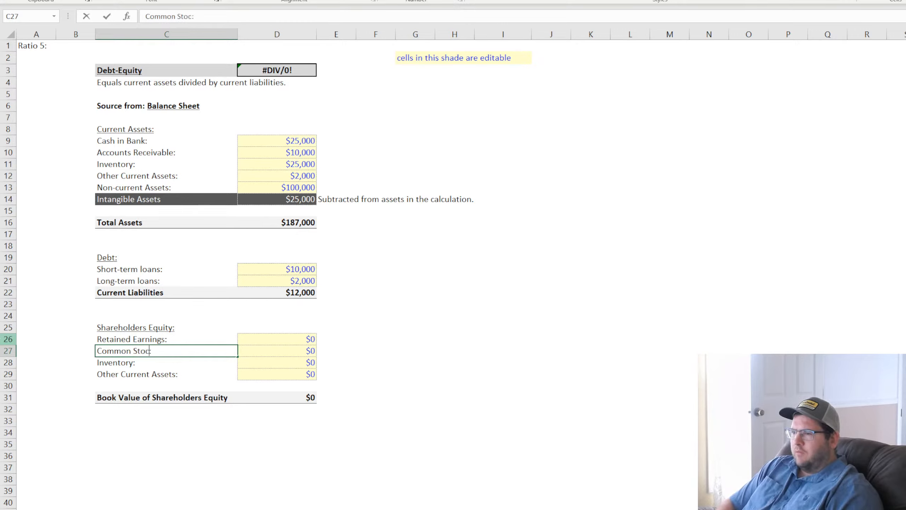
{"action": "type", "text": "k"}
{"action": "key", "text": "Return"}
{"action": "type", "text": "Preferred St"}
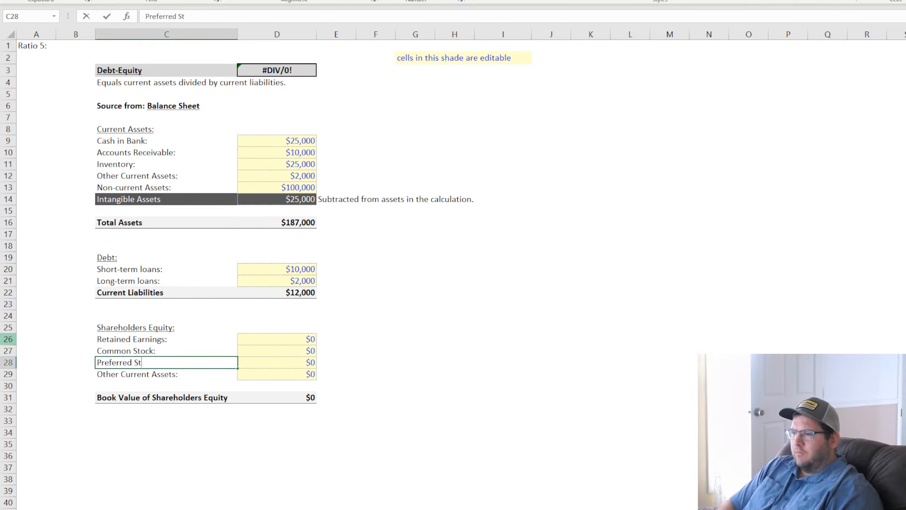
{"action": "type", "text": "ock:"}
{"action": "key", "text": "Return"}
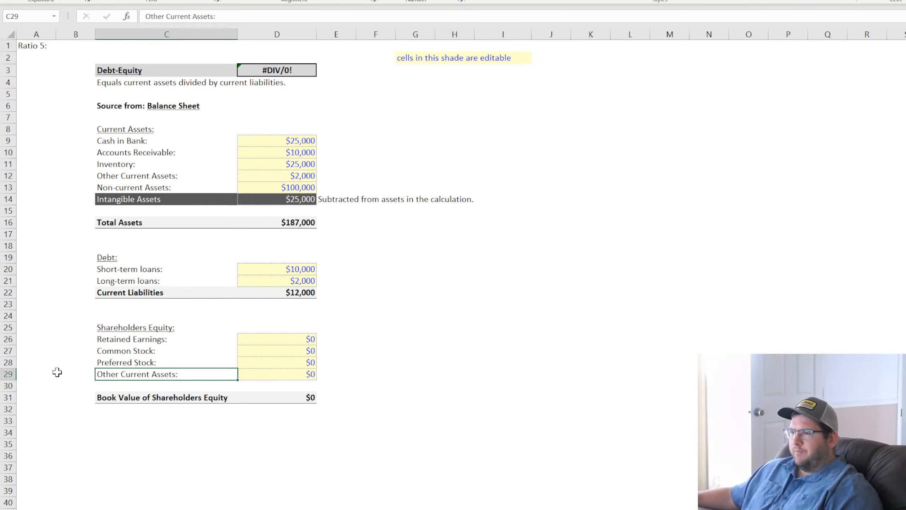
Clear the Other Current Assets line from row 29 and move the Book Value of Shareholders Equity total up to row 30.
{"action": "left_click", "coordinate": [90, 377]}
{"action": "left_click_drag", "start_coordinate": [94, 380], "coordinate": [506, 450]}
{"action": "left_click", "coordinate": [430, 443]}
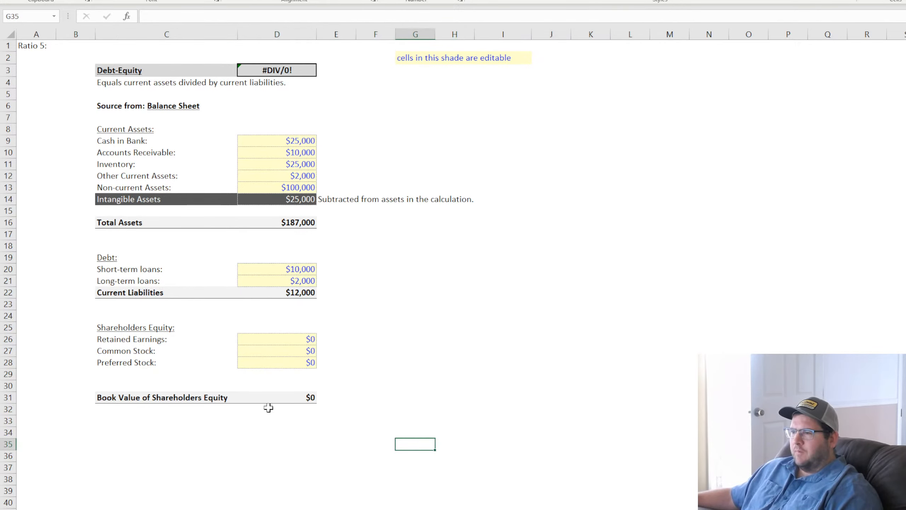
{"action": "left_click", "coordinate": [173, 396]}
{"action": "mouse_move", "coordinate": [173, 396]}
{"action": "left_mouse_down"}
{"action": "mouse_move", "coordinate": [292, 400]}
{"action": "mouse_move", "coordinate": [294, 391]}
{"action": "mouse_move", "coordinate": [167, 403]}
{"action": "mouse_move", "coordinate": [167, 387]}
{"action": "left_mouse_up"}
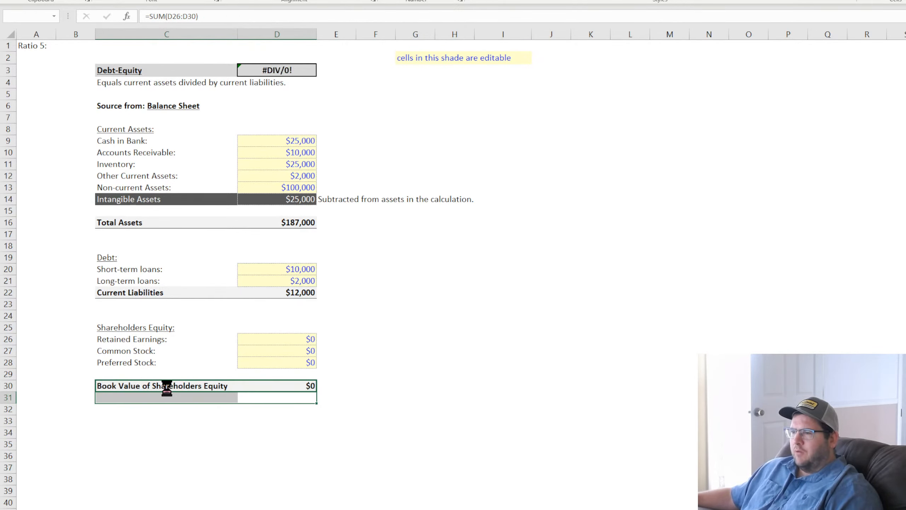
{"action": "left_click", "coordinate": [561, 270]}
Rename the equity total label in C30 to "Shareholders Equity".
{"action": "left_click", "coordinate": [139, 387]}
{"action": "type", "text": "S"}
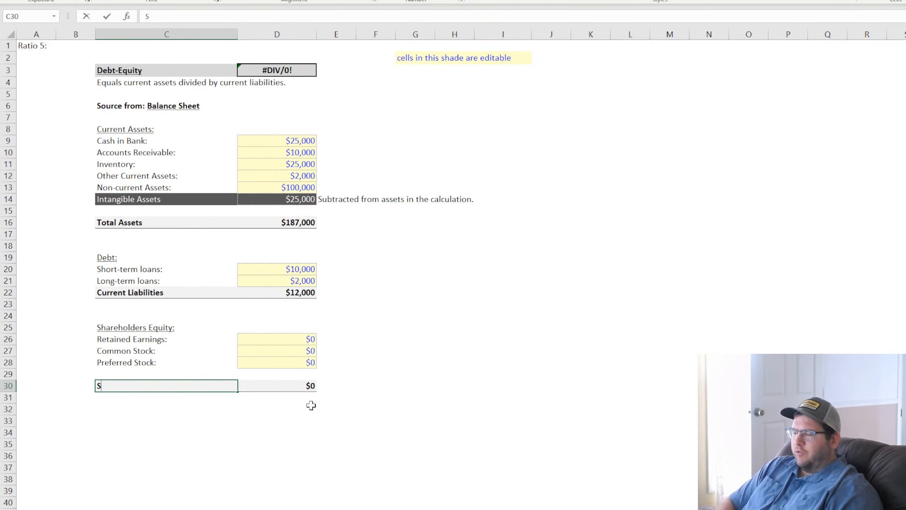
{"action": "type", "text": "hareholders"}
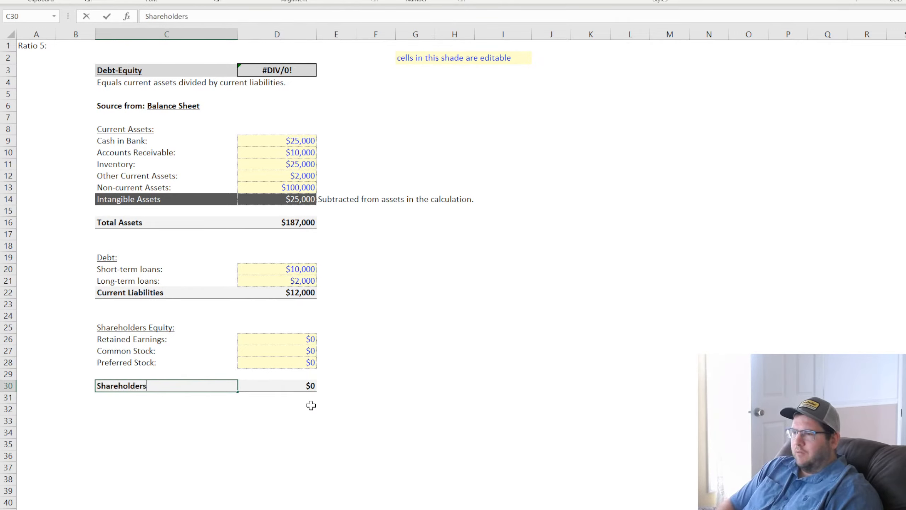
{"action": "type", "text": " Equity"}
{"action": "key", "text": "Return"}
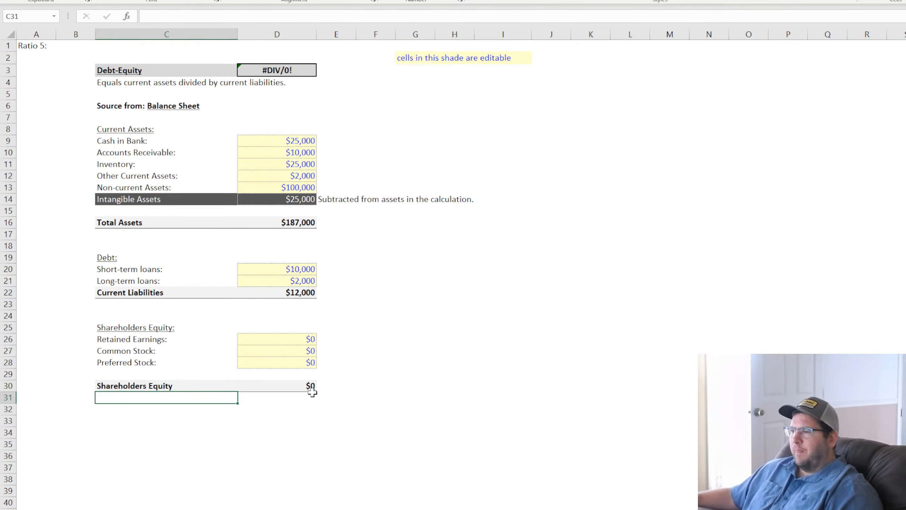
Total the three equity lines in D30 with the formula =SUM(D26:D28).
{"action": "left_click", "coordinate": [312, 388]}
{"action": "key", "text": "alt+equal"}
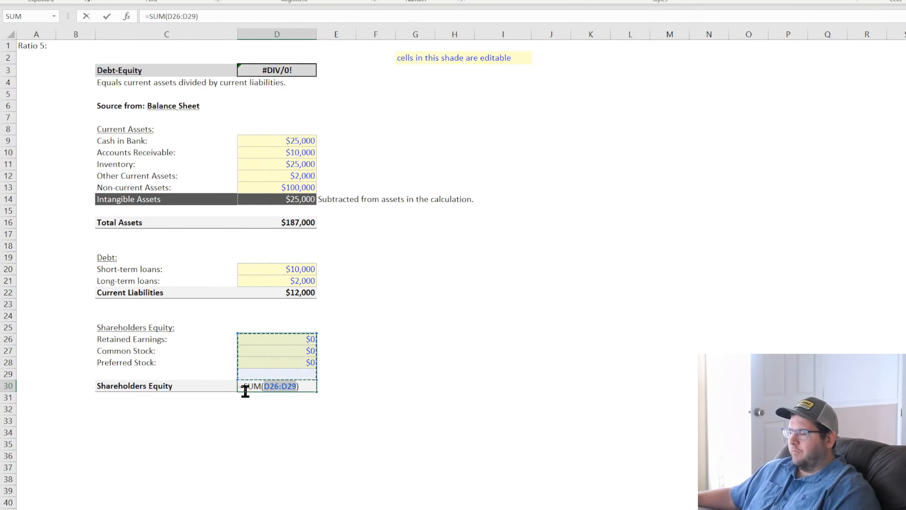
{"action": "left_click", "coordinate": [300, 339]}
{"action": "left_click_drag", "start_coordinate": [300, 339], "coordinate": [299, 364]}
{"action": "key", "text": "Return"}
{"action": "left_click", "coordinate": [455, 385]}
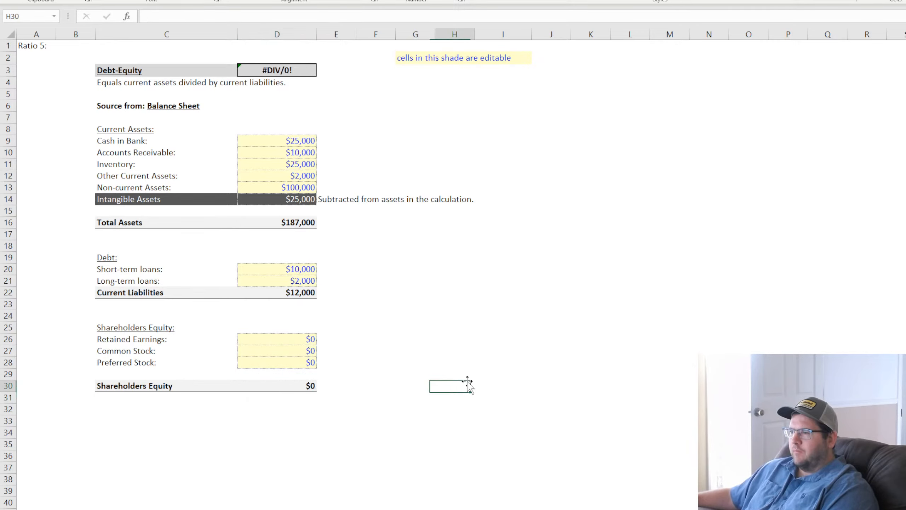
{"action": "left_click", "coordinate": [299, 389]}
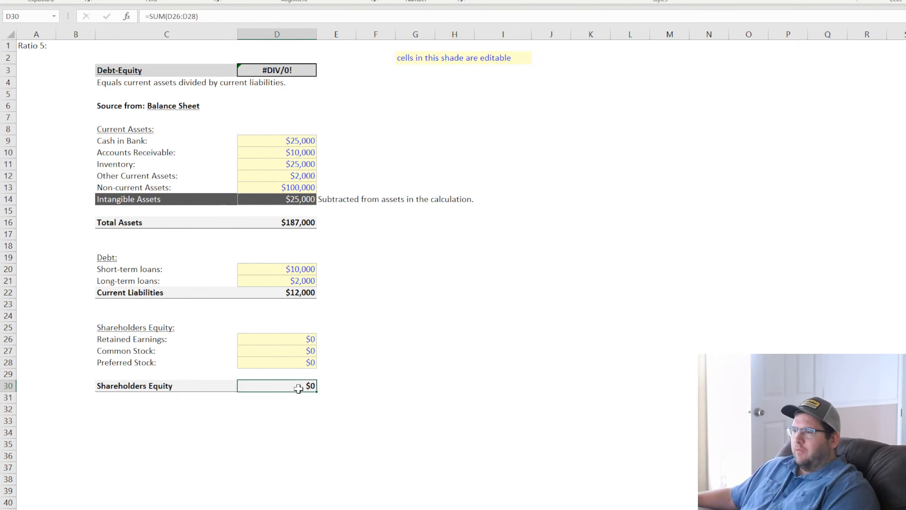
Restyle the Retained Earnings amount in D26 from a yellow input cell to a light grey calculated cell with dark text.
{"action": "left_click", "coordinate": [288, 342]}
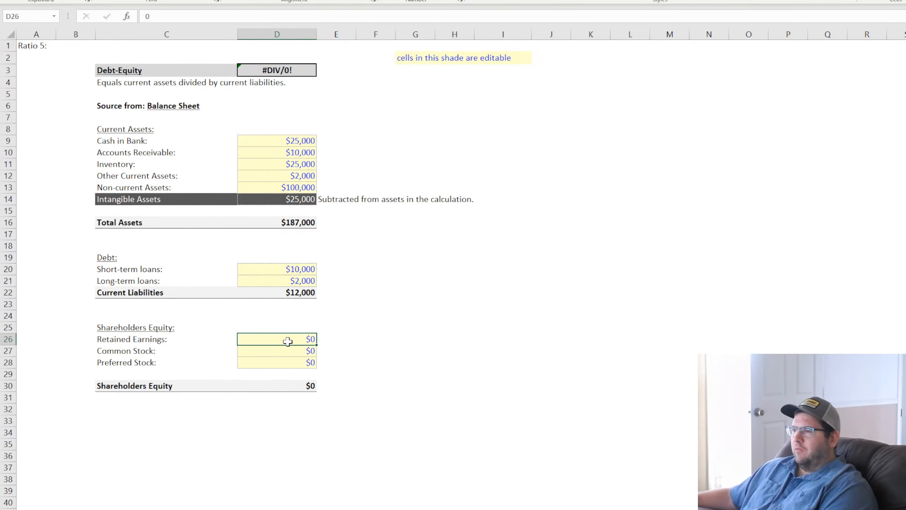
{"action": "key", "text": "shift+Left"}
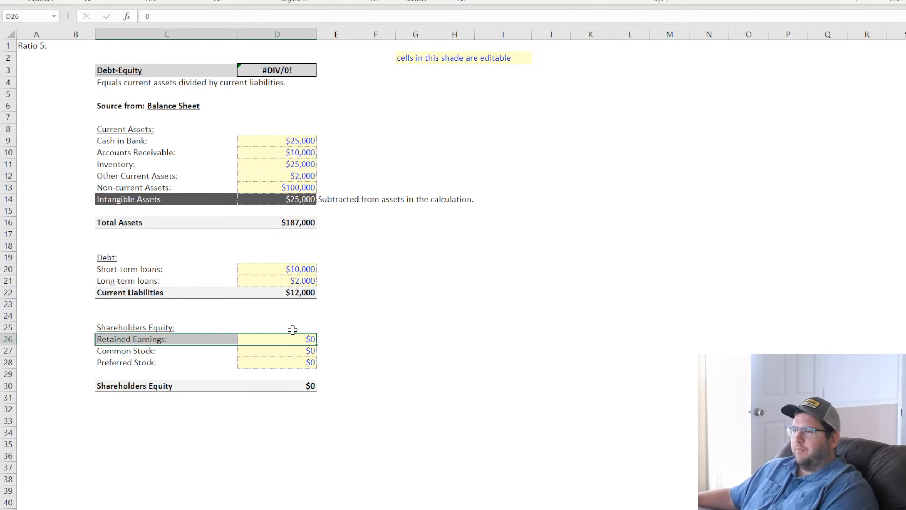
{"action": "left_click", "coordinate": [298, 340]}
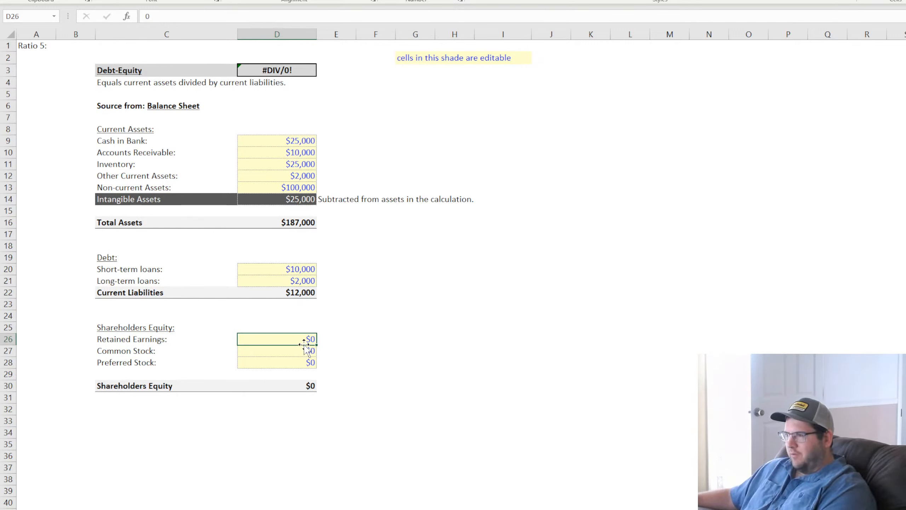
{"action": "left_click_drag", "start_coordinate": [297, 339], "coordinate": [183, 337]}
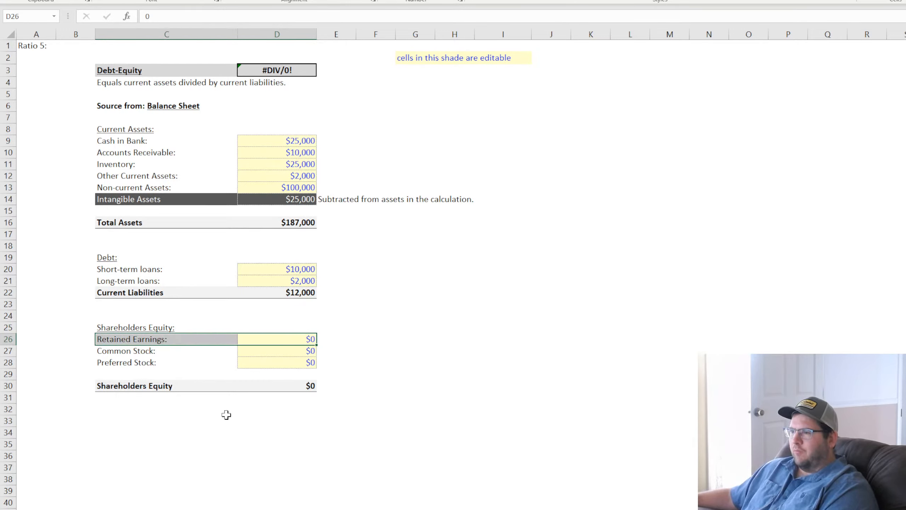
{"action": "left_click", "coordinate": [302, 340]}
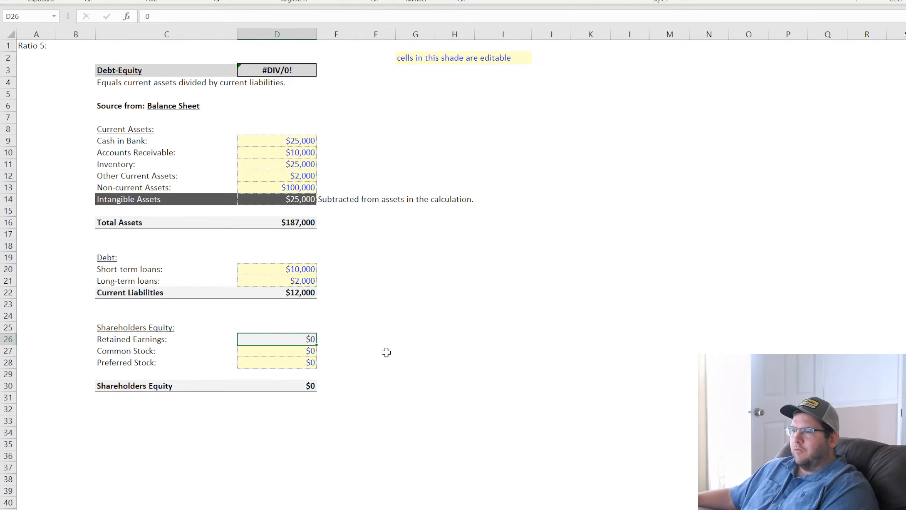
Calculate Retained Earnings in D26 as total assets minus liabilities, common stock and preferred stock with =D16-D22-D27-D28.
{"action": "type", "text": "="}
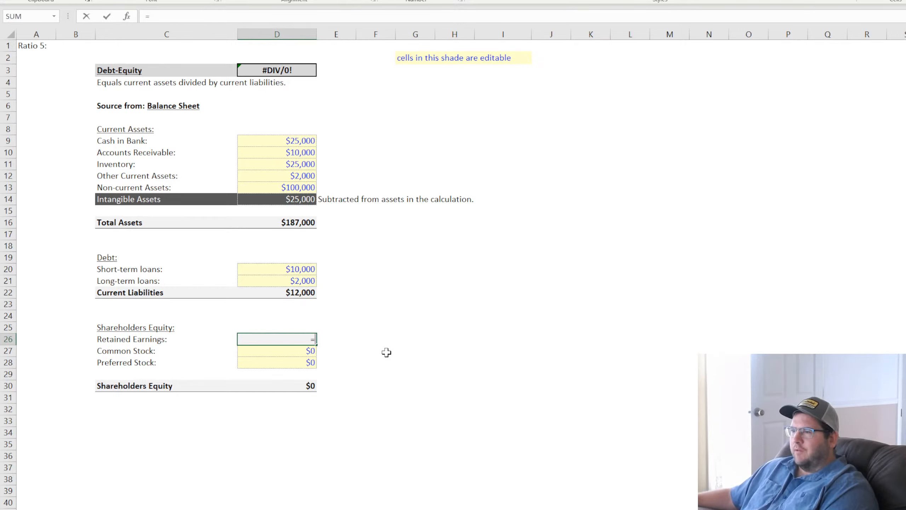
{"action": "left_click", "coordinate": [305, 222]}
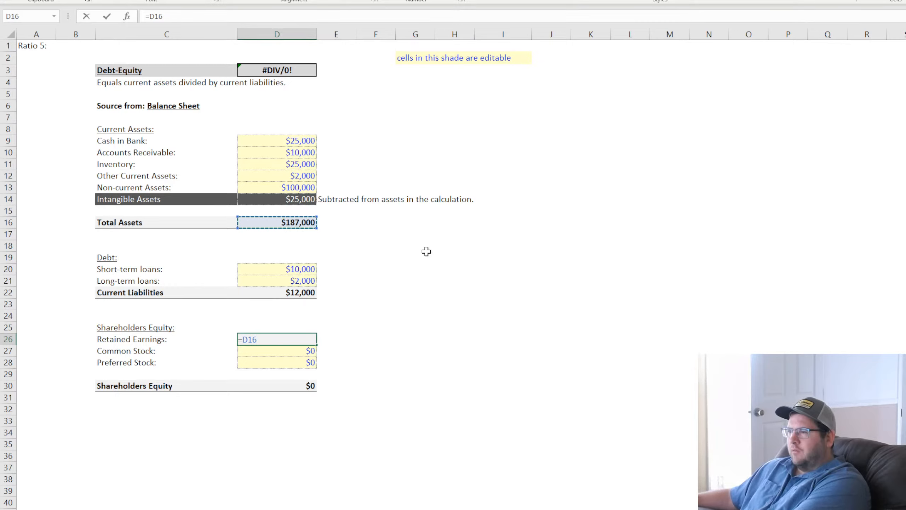
{"action": "type", "text": "-"}
{"action": "left_click", "coordinate": [305, 292]}
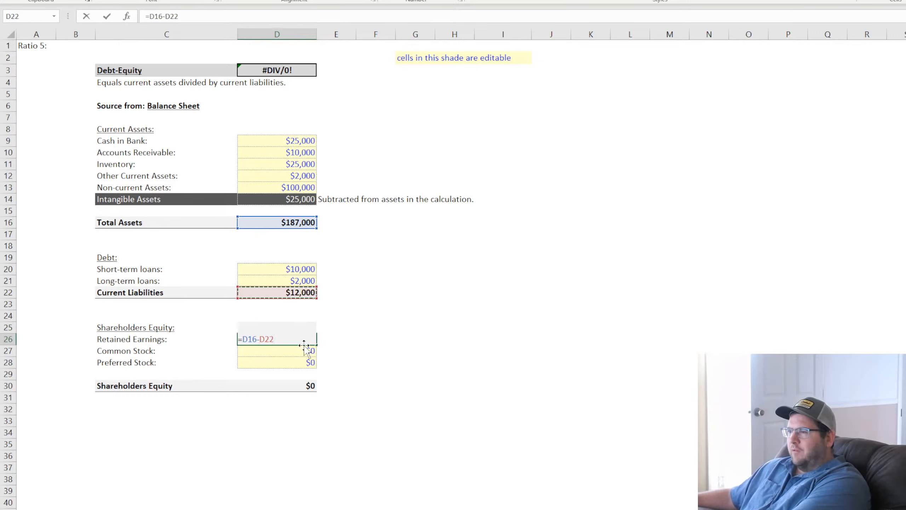
{"action": "type", "text": "-"}
{"action": "left_click", "coordinate": [301, 350]}
{"action": "type", "text": "-"}
{"action": "left_click", "coordinate": [299, 361]}
{"action": "key", "text": "Return"}
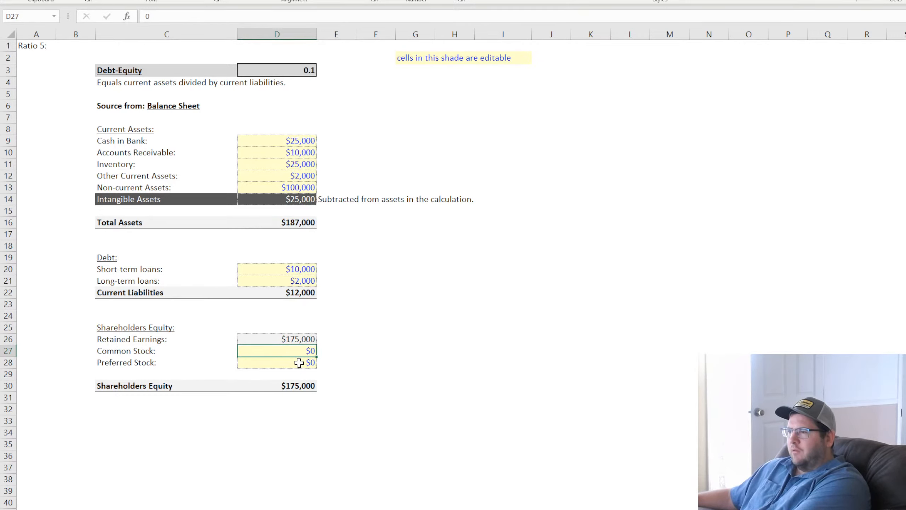
{"action": "left_click", "coordinate": [455, 363]}
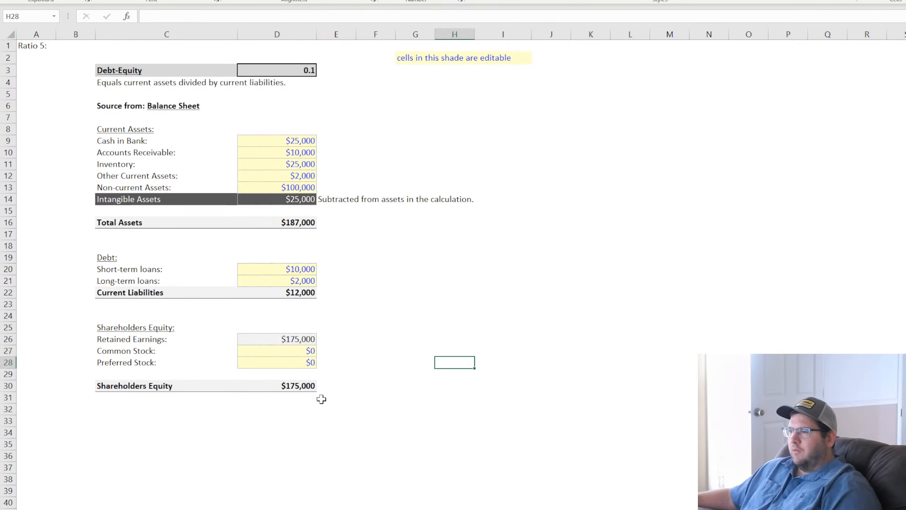
Add the label "Total Debt/Equity" in C32, below the Shareholders Equity total.
{"action": "left_click", "coordinate": [110, 411]}
{"action": "type", "text": "Total "}
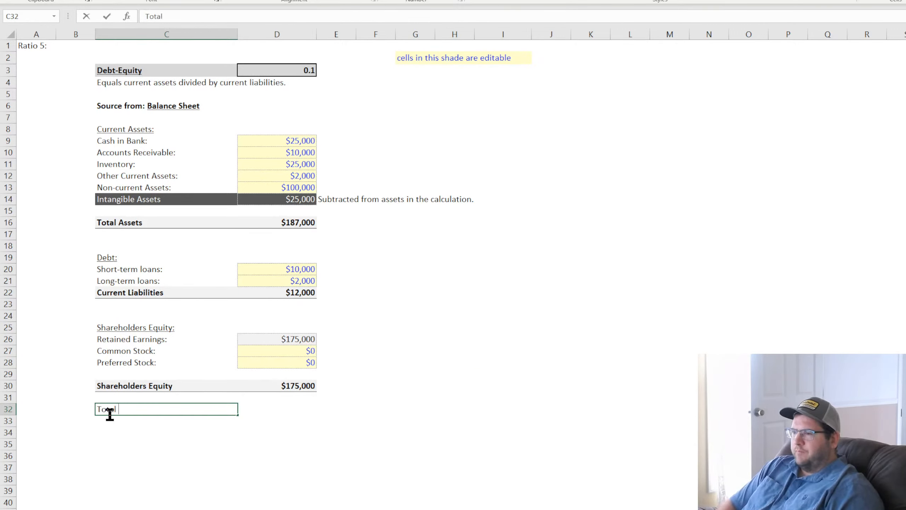
{"action": "type", "text": "Debt/"}
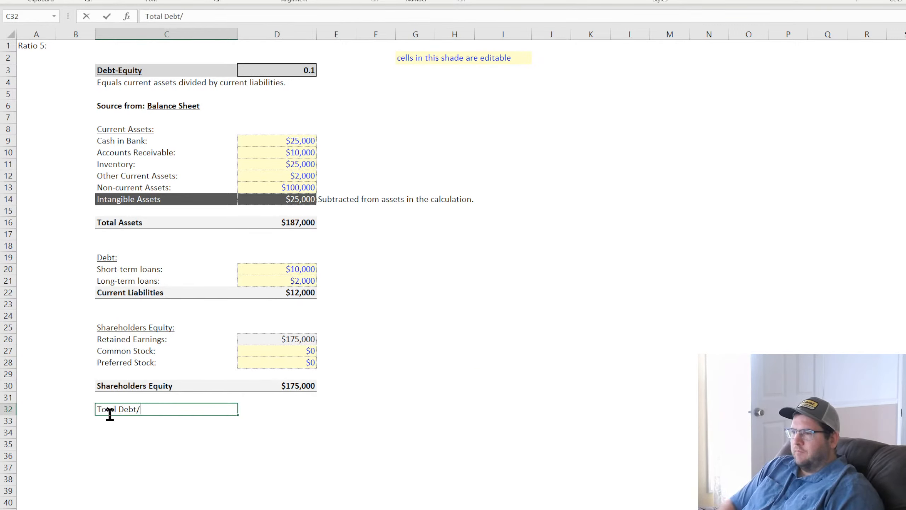
{"action": "type", "text": "Equity"}
{"action": "key", "text": "Return"}
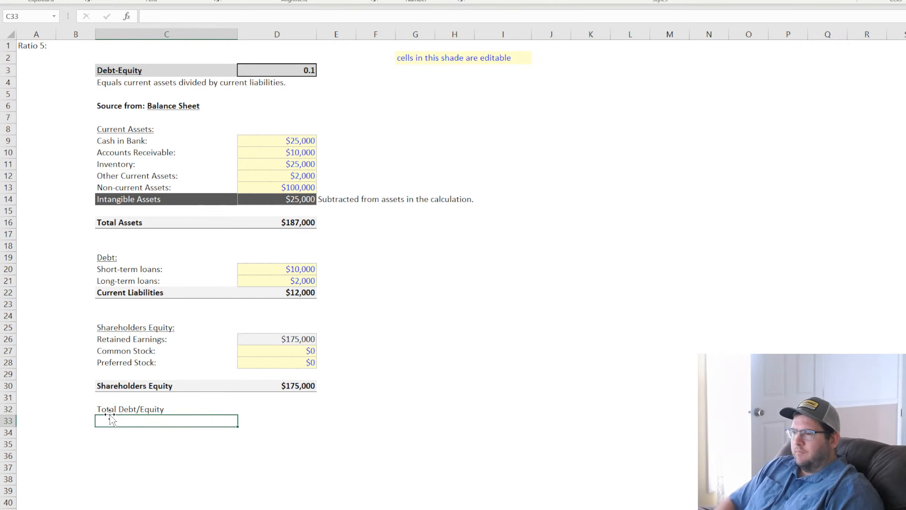
{"action": "key", "text": "Up"}
{"action": "key", "text": "Right"}
Reword the label in C32 to "Total Liabilities/Equity".
{"action": "left_click", "coordinate": [125, 402]}
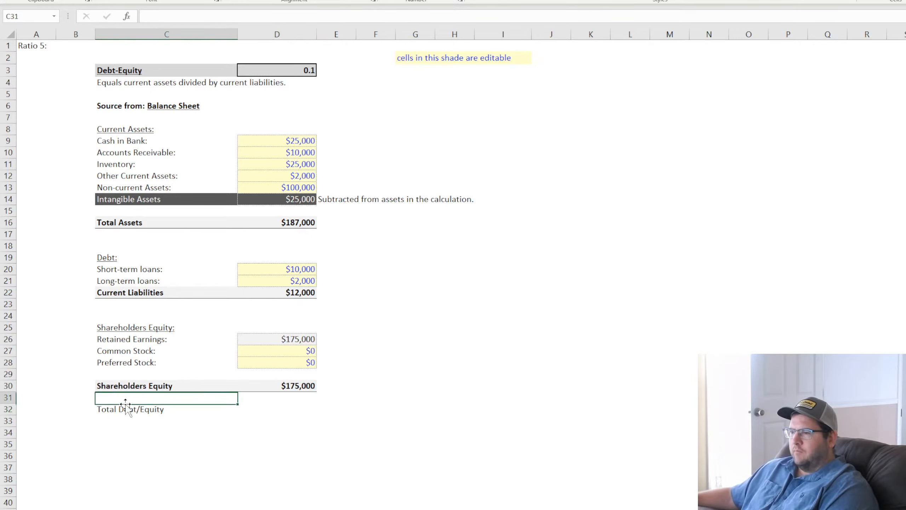
{"action": "left_click", "coordinate": [125, 409]}
{"action": "key", "text": "F2"}
{"action": "left_click_drag", "start_coordinate": [133, 409], "coordinate": [137, 409]}
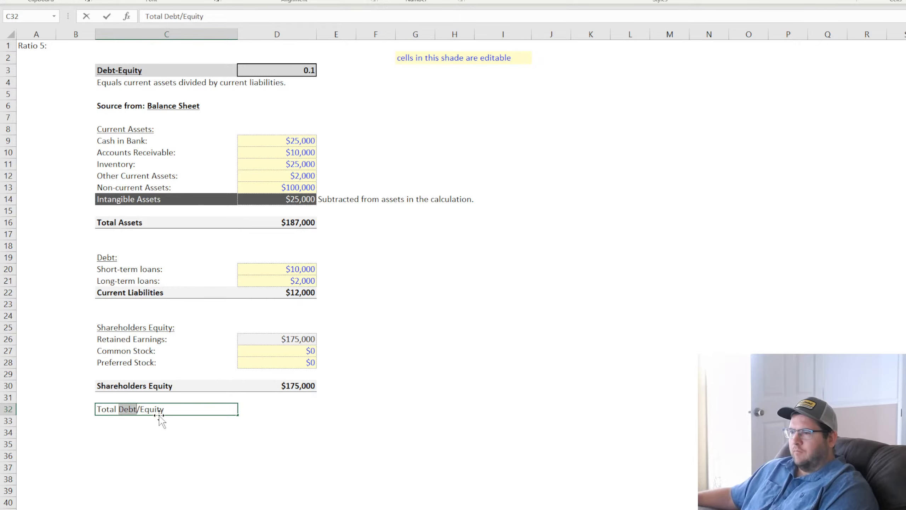
{"action": "type", "text": "Liabilities"}
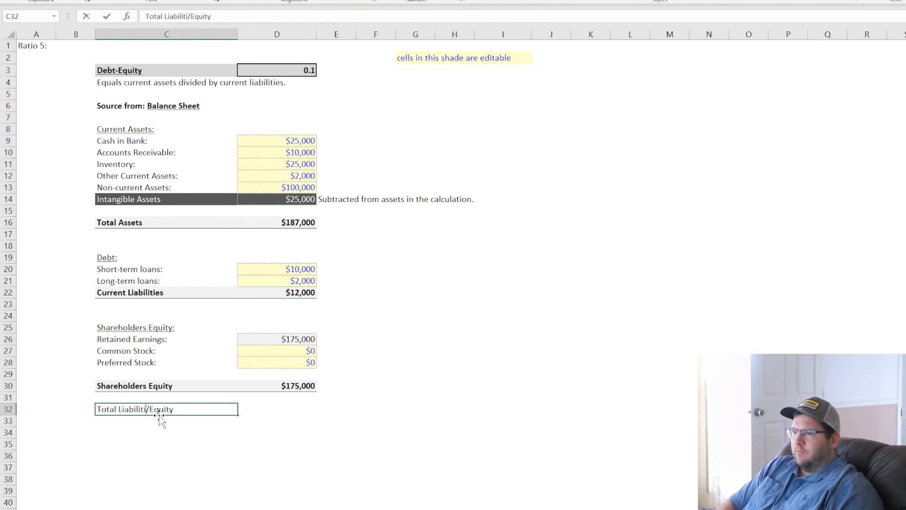
{"action": "key", "text": "Return"}
Add shareholders equity and current liabilities together in D32 with the formula =D30+D22.
{"action": "key", "text": "Up"}
{"action": "key", "text": "Right"}
{"action": "type", "text": "="}
{"action": "left_click", "coordinate": [277, 385]}
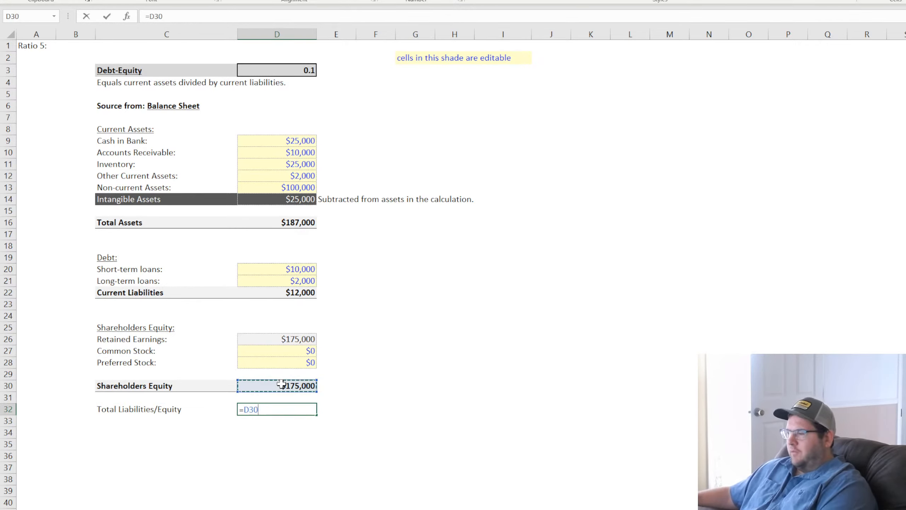
{"action": "type", "text": "+"}
{"action": "left_click", "coordinate": [291, 292]}
{"action": "key", "text": "Return"}
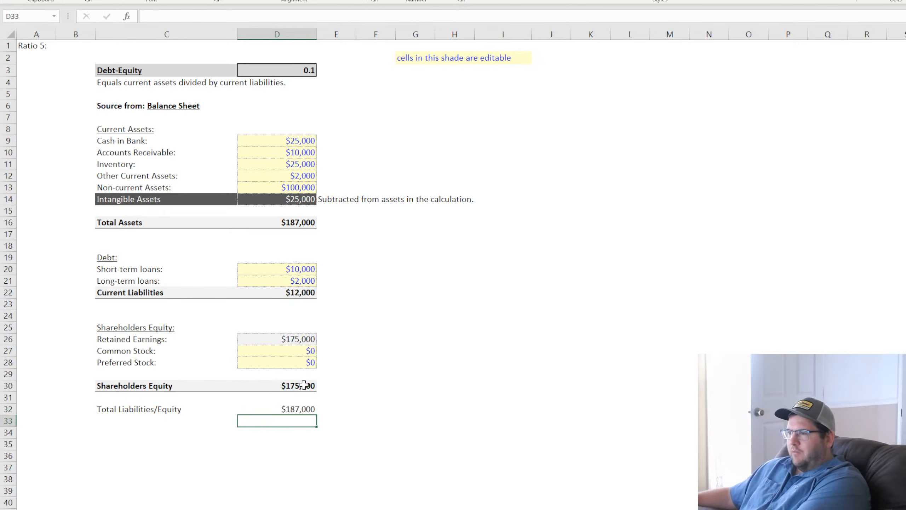
Enter a balance test in D33 comparing total liabilities/equity with total assets, using =D32=D16.
{"action": "left_click", "coordinate": [298, 409]}
{"action": "left_click", "coordinate": [297, 420]}
{"action": "type", "text": "="}
{"action": "left_click", "coordinate": [297, 409]}
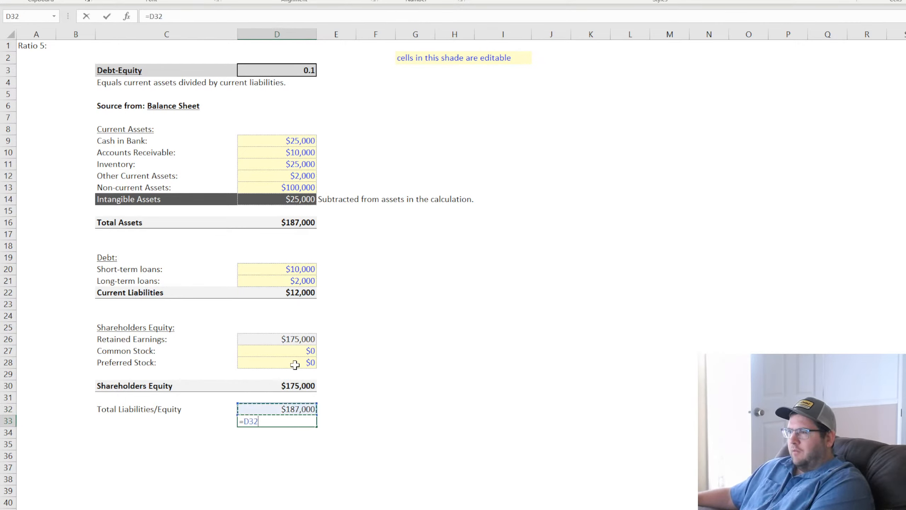
{"action": "type", "text": "="}
{"action": "left_click", "coordinate": [291, 223]}
{"action": "key", "text": "Return"}
Right-align the balance test result in D33 and label it "check" in E33.
{"action": "left_click", "coordinate": [294, 421]}
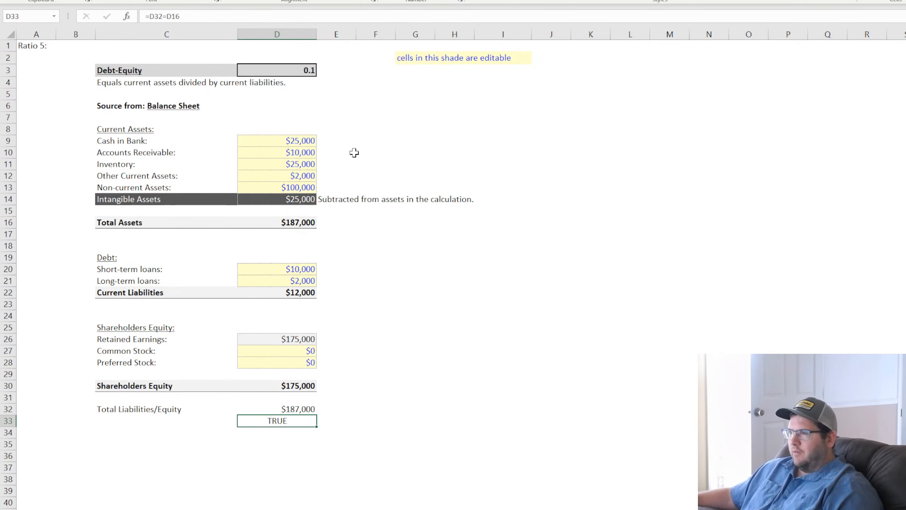
{"action": "left_click", "coordinate": [320, 421]}
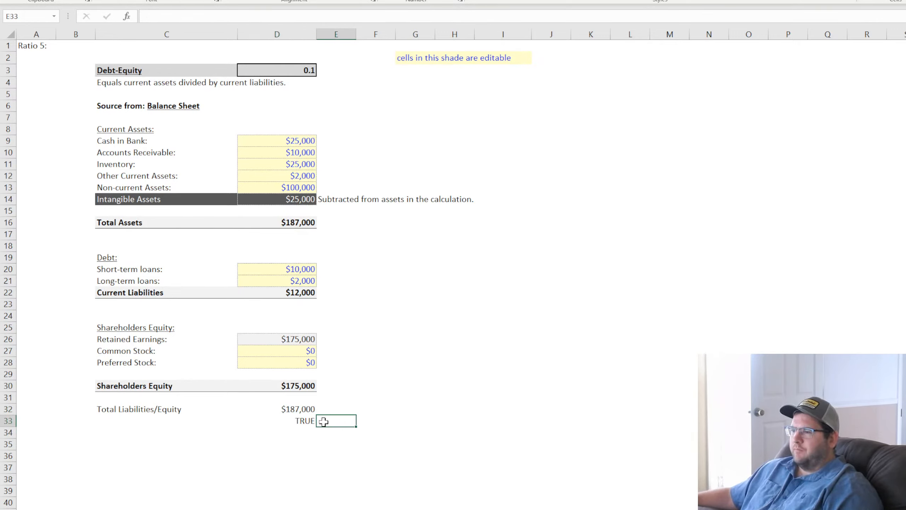
{"action": "type", "text": "check"}
{"action": "key", "text": "Return"}
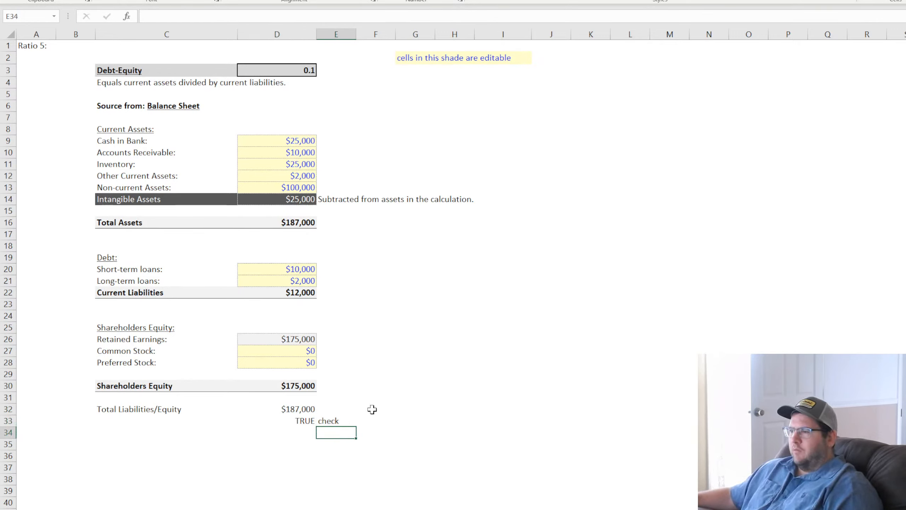
Apply a top and bottom border to the Total Liabilities/Equity row, C32:D32.
{"action": "left_click", "coordinate": [307, 424]}
{"action": "left_click_drag", "start_coordinate": [192, 407], "coordinate": [289, 405]}
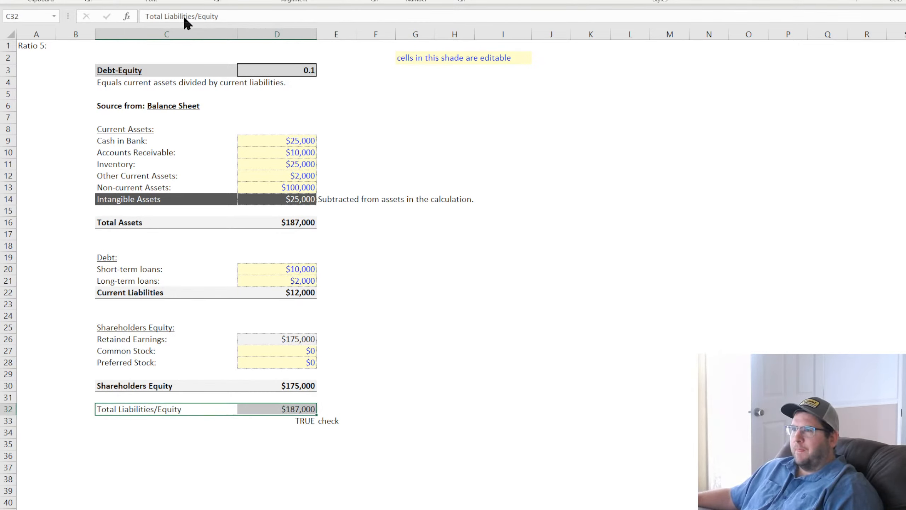
{"action": "left_click", "coordinate": [555, 328]}
{"action": "left_click", "coordinate": [156, 410]}
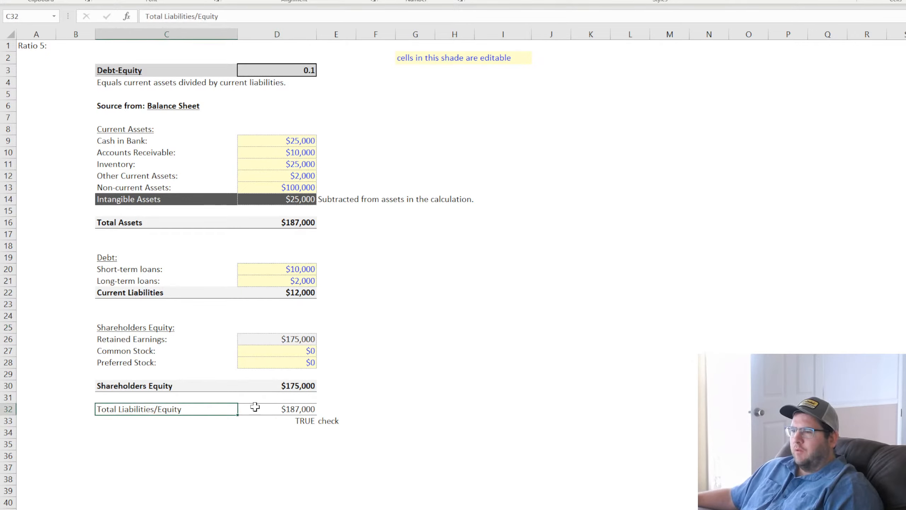
{"action": "left_click", "coordinate": [293, 410]}
Enter sample equity amounts of 15000 for Common Stock in D27 and 25000 for Preferred Stock in D28.
{"action": "left_click", "coordinate": [287, 352]}
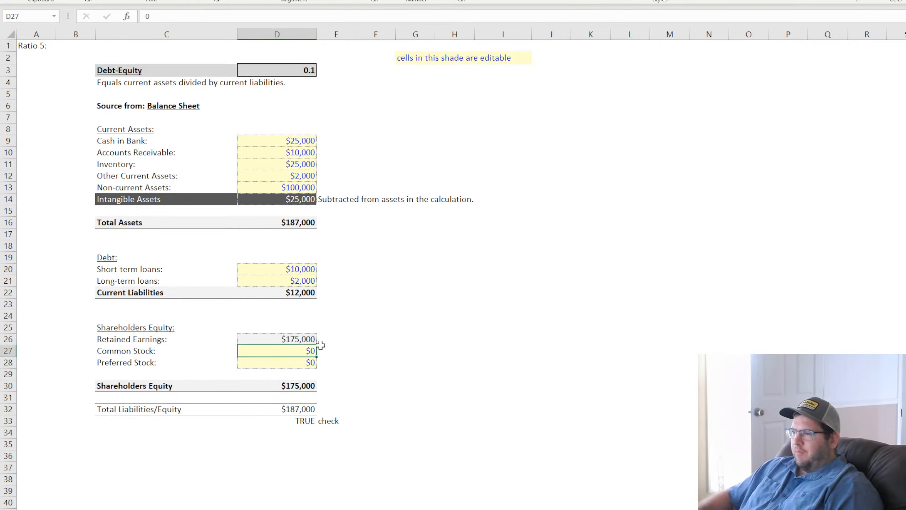
{"action": "type", "text": "15000"}
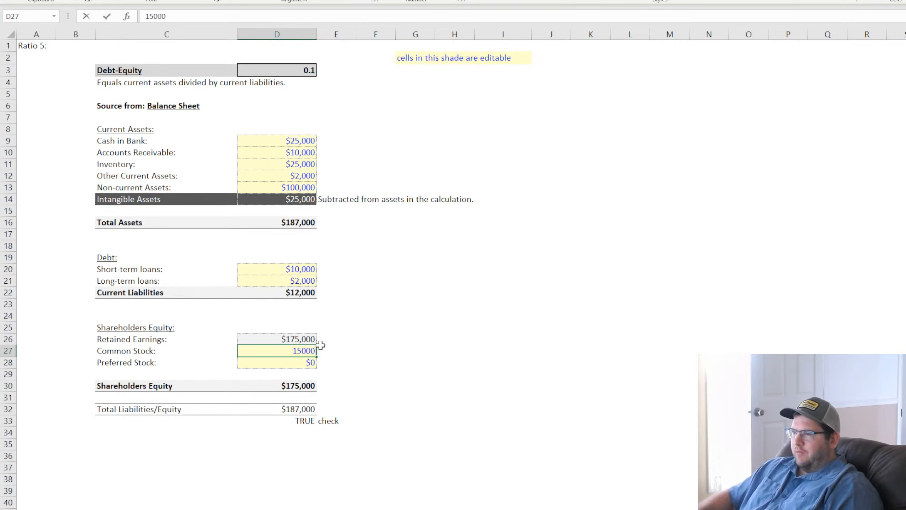
{"action": "key", "text": "Return"}
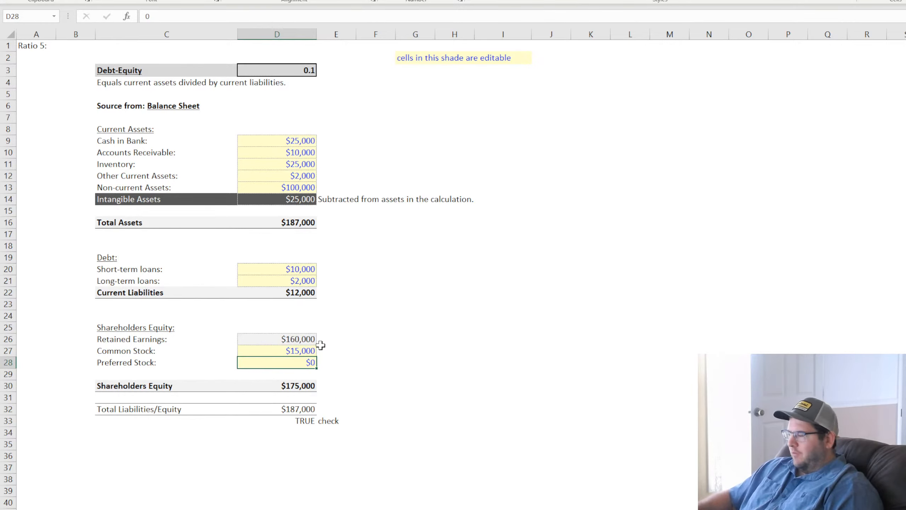
{"action": "type", "text": "25,00"}
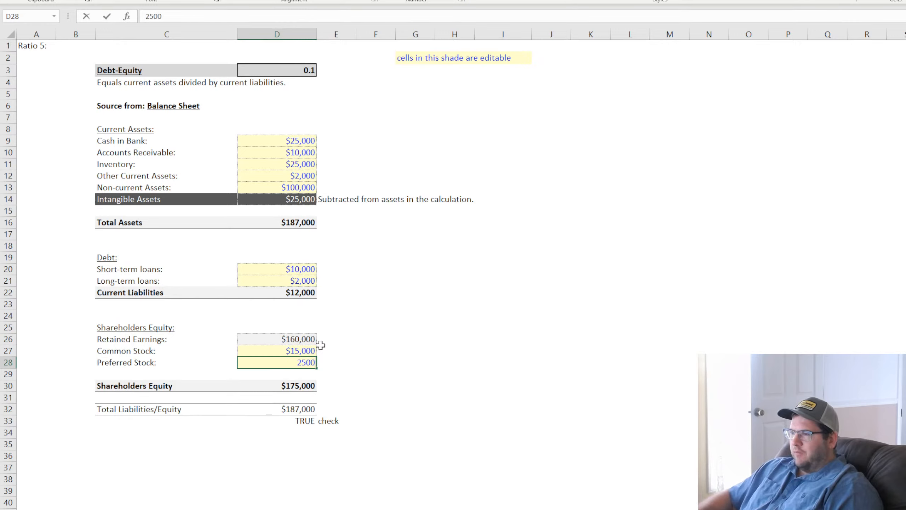
{"action": "type", "text": "0"}
{"action": "key", "text": "Return"}
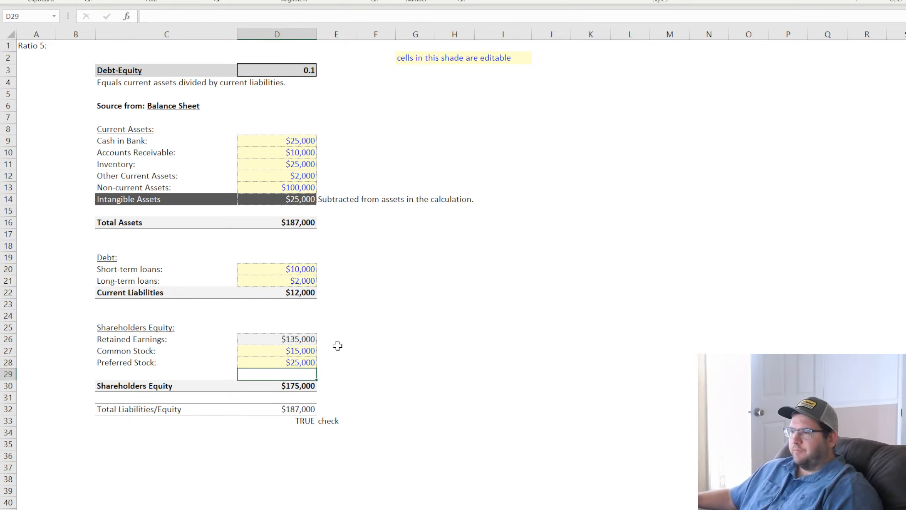
Review the Total Liabilities/Equity and Total Assets amounts, the Retained Earnings formula in D26 and the Preferred Stock line.
{"action": "left_click", "coordinate": [302, 408]}
{"action": "left_click", "coordinate": [302, 225]}
{"action": "double_click", "coordinate": [297, 338]}
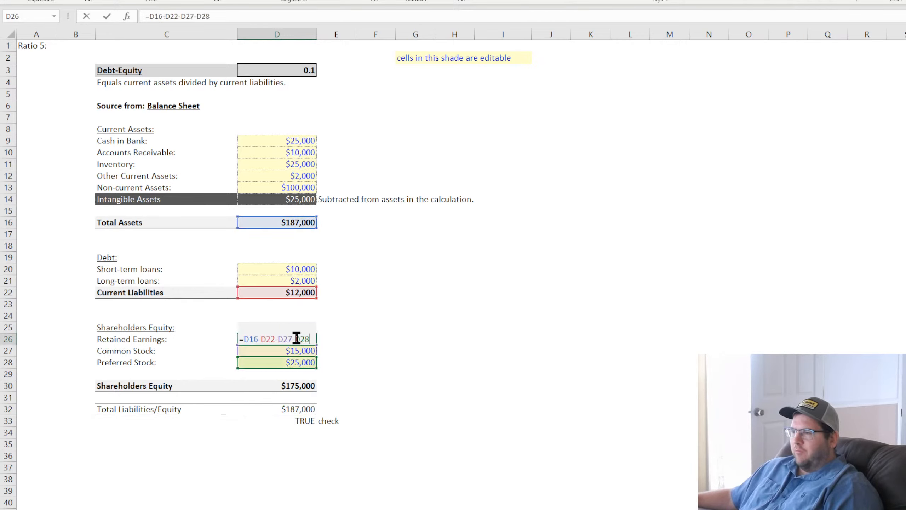
{"action": "key", "text": "Return"}
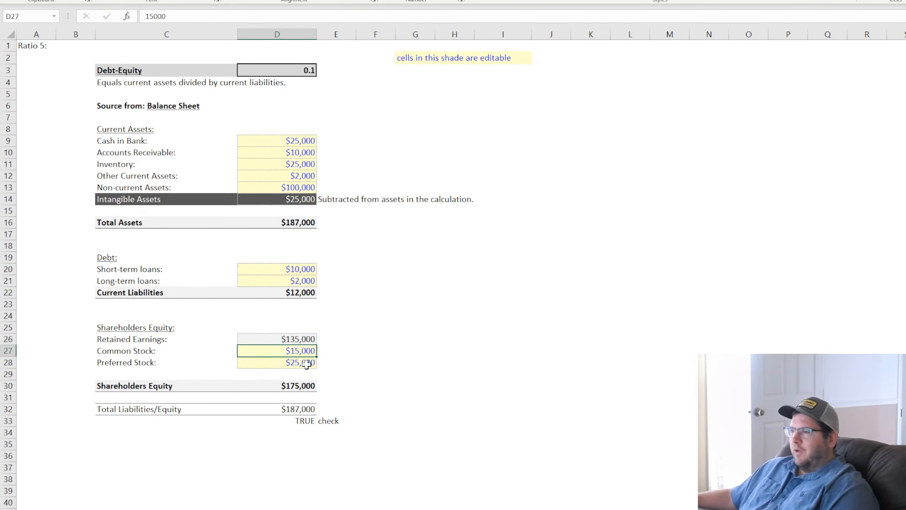
{"action": "left_click", "coordinate": [489, 354]}
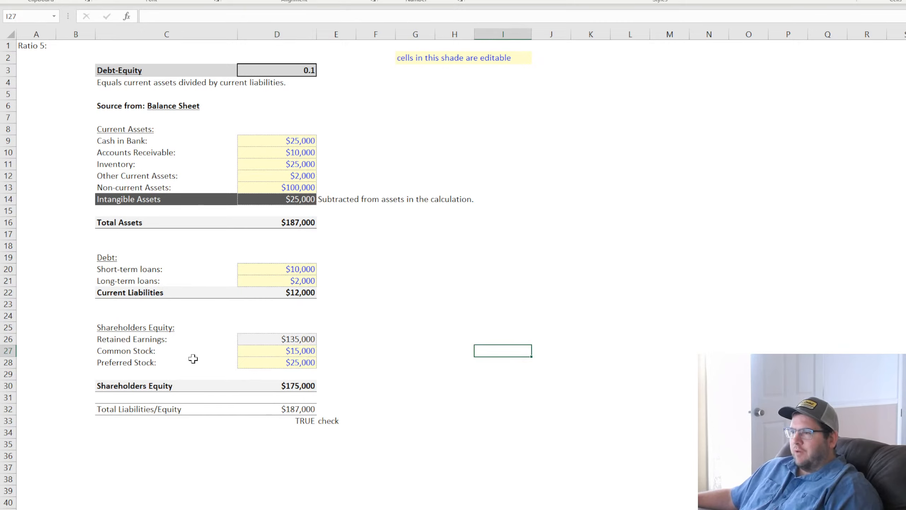
{"action": "left_click_drag", "start_coordinate": [109, 362], "coordinate": [250, 360]}
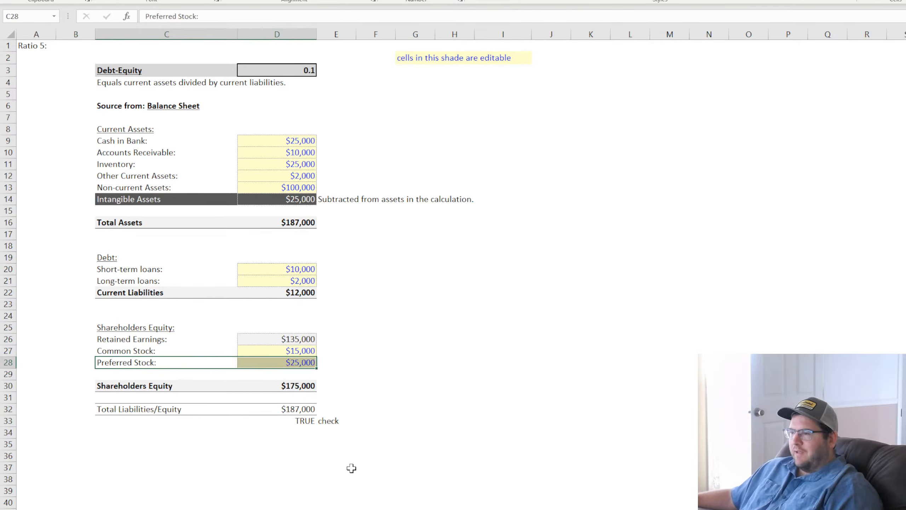
{"action": "left_click", "coordinate": [352, 509]}
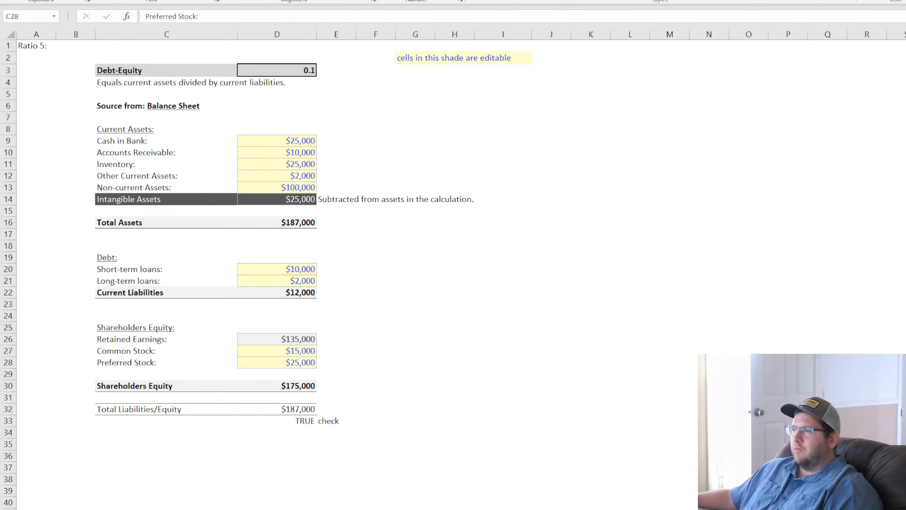
{"action": "left_click", "coordinate": [530, 349]}
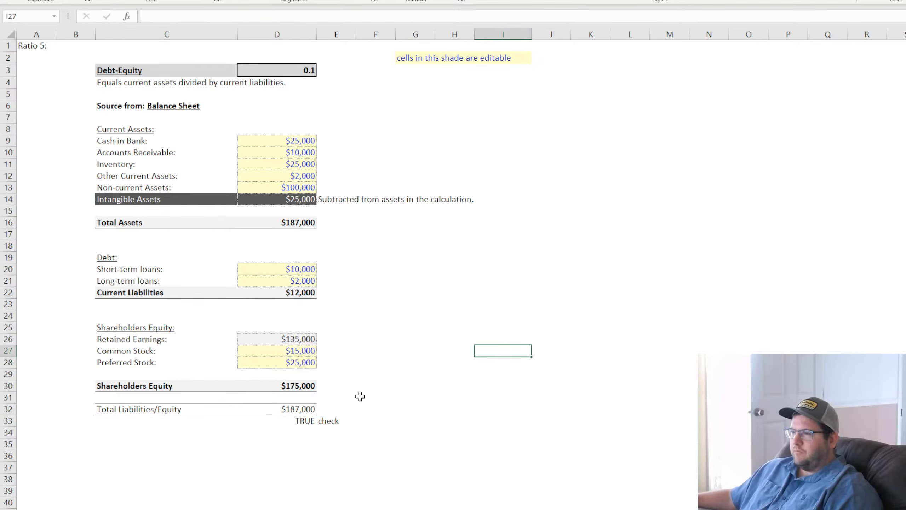
{"action": "left_click", "coordinate": [305, 423]}
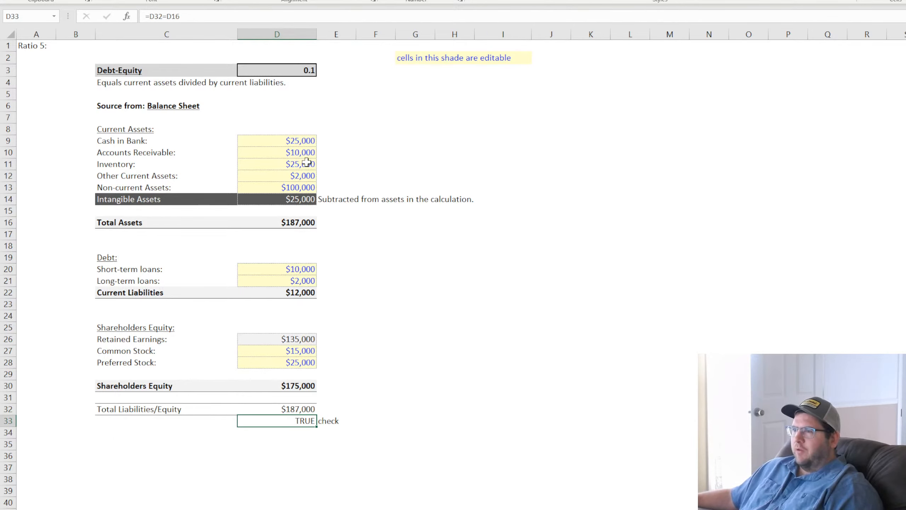
{"action": "left_click", "coordinate": [119, 72]}
{"action": "double_click", "coordinate": [119, 72]}
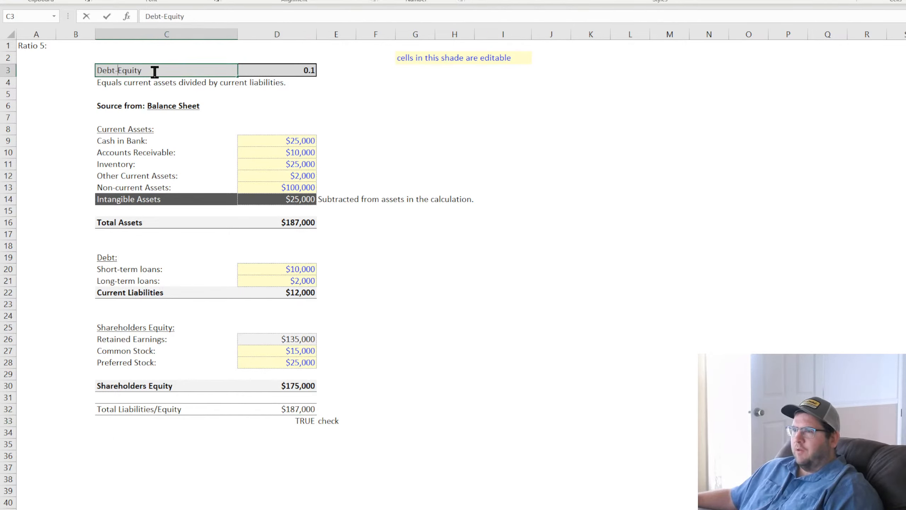
{"action": "left_click", "coordinate": [634, 267]}
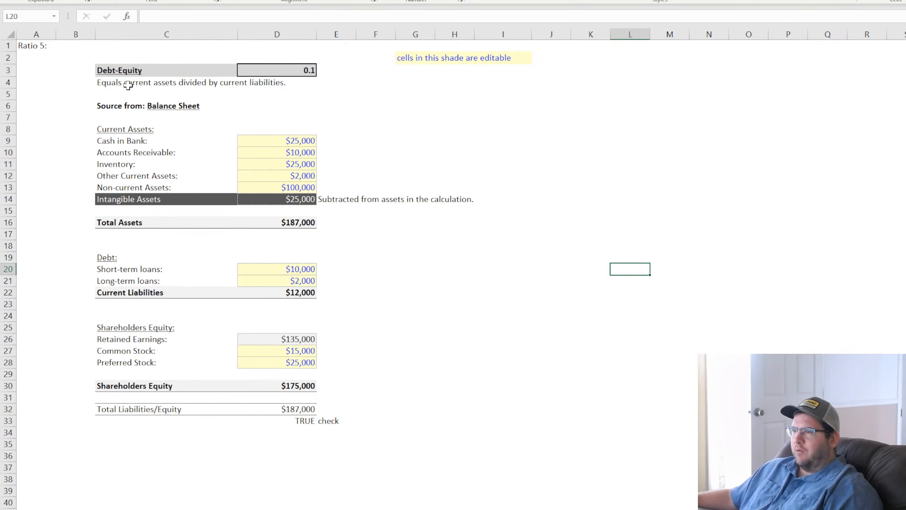
Replace the ratio description in C4 with "Long and short-term debt divided by book value of shareholders equity.".
{"action": "left_click", "coordinate": [115, 83]}
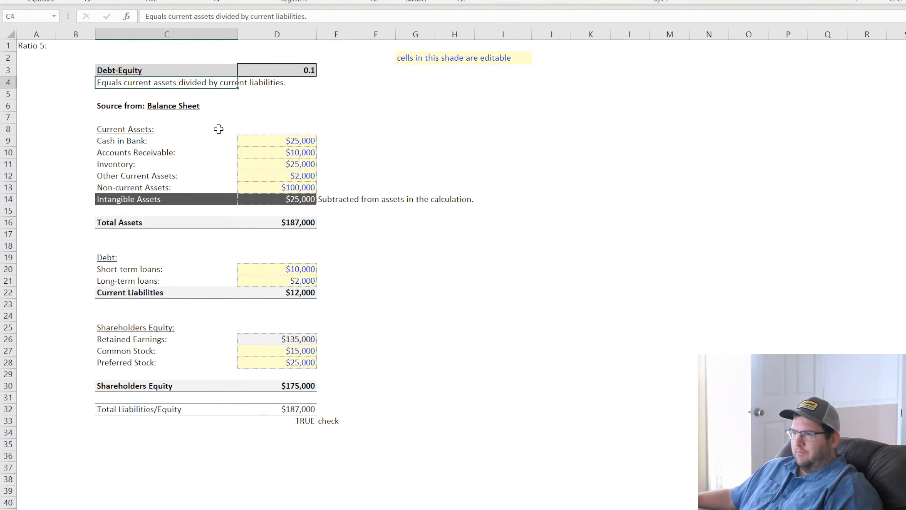
{"action": "left_click", "coordinate": [128, 508]}
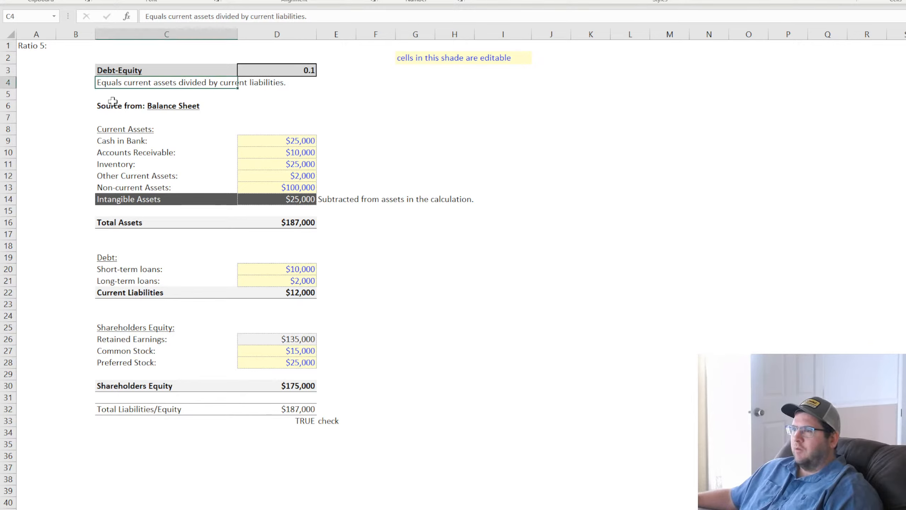
{"action": "type", "text": "LKon"}
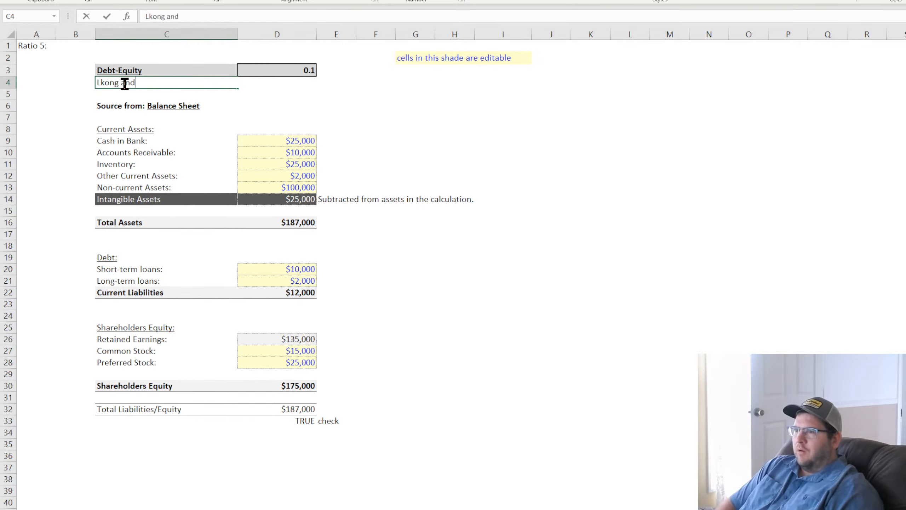
{"action": "key", "text": "BackSpace"}
{"action": "key", "text": "BackSpace"}
{"action": "key", "text": "BackSpace"}
{"action": "key", "text": "BackSpace"}
{"action": "type", "text": "Long"}
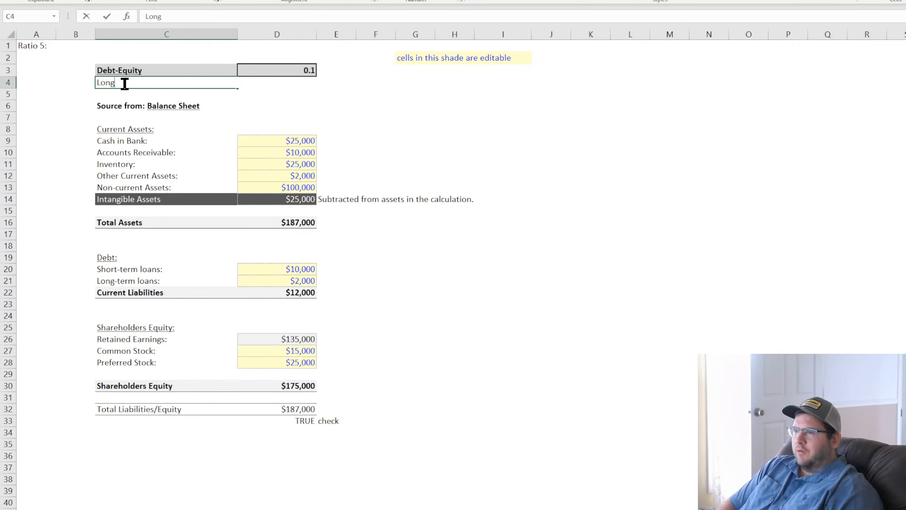
{"action": "type", "text": " and short-term deb"}
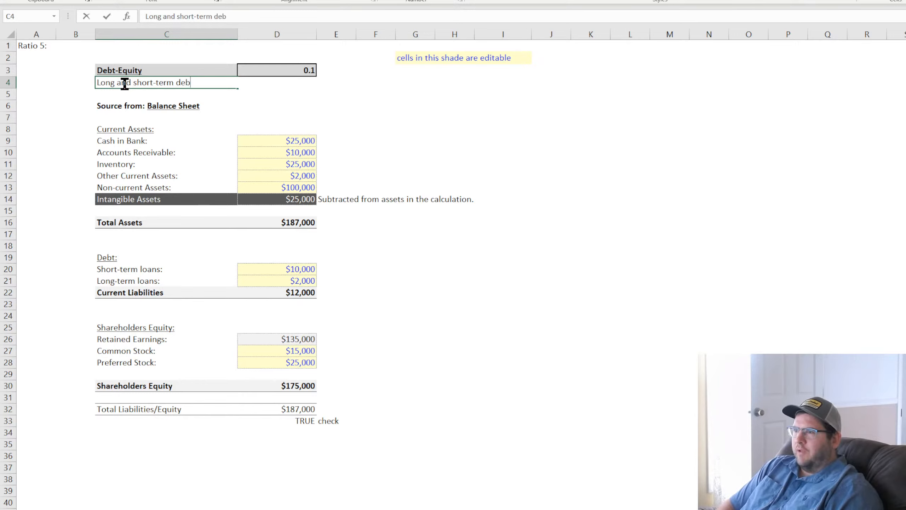
{"action": "type", "text": "t divided by book "}
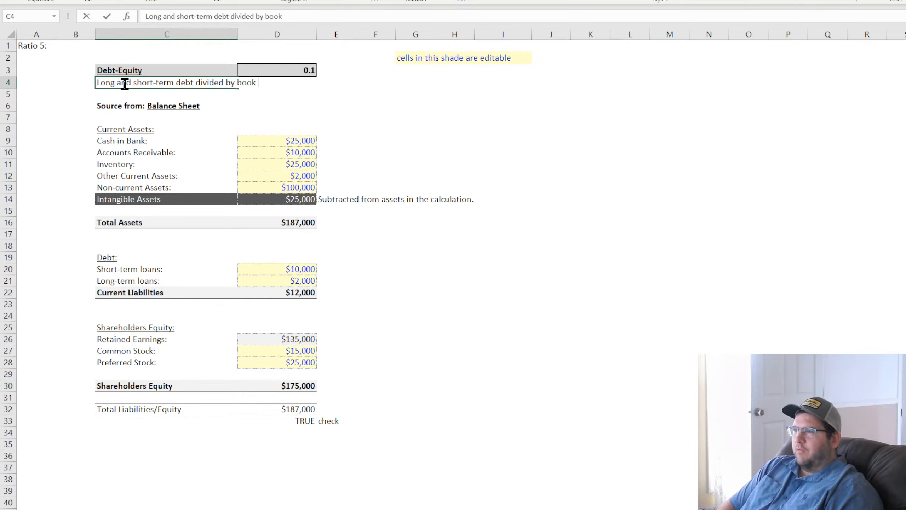
{"action": "type", "text": "value of shareholders"}
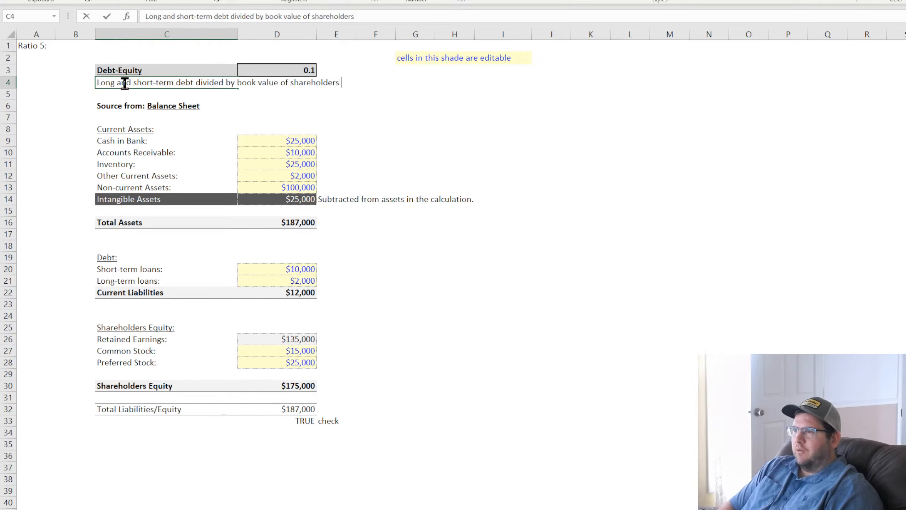
{"action": "type", "text": "eequasity"}
{"action": "key", "text": "BackSpace"}
{"action": "key", "text": "BackSpace"}
{"action": "key", "text": "BackSpace"}
{"action": "key", "text": "BackSpace"}
{"action": "key", "text": "BackSpace"}
{"action": "key", "text": "BackSpace"}
{"action": "type", "text": "uit"}
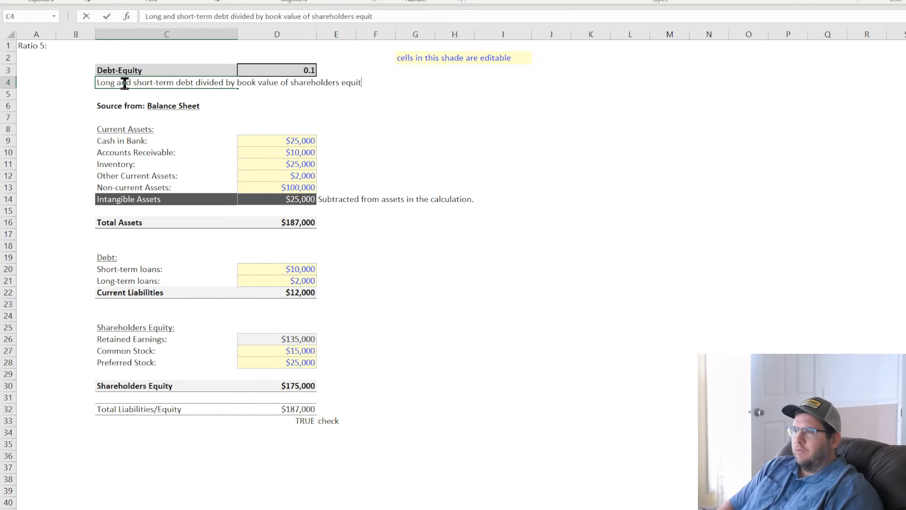
{"action": "type", "text": "y."}
{"action": "key", "text": "Return"}
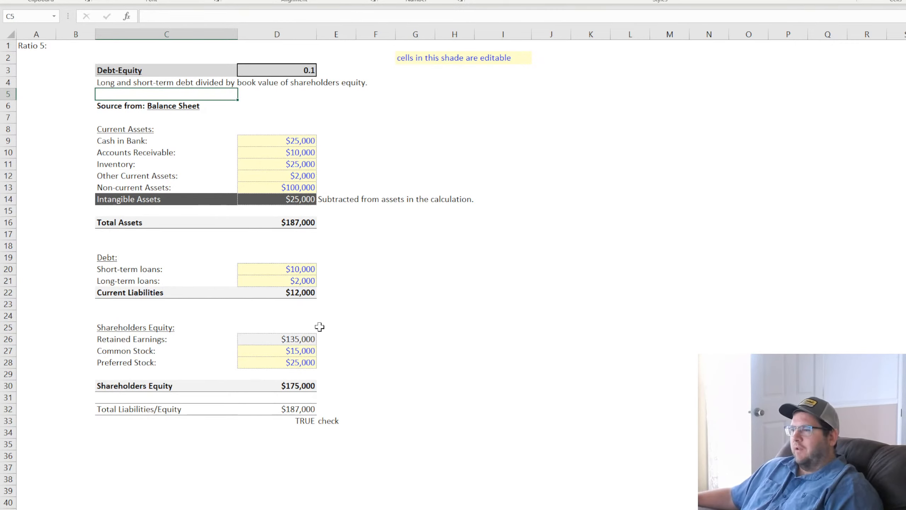
{"action": "left_click_drag", "start_coordinate": [118, 364], "coordinate": [305, 359]}
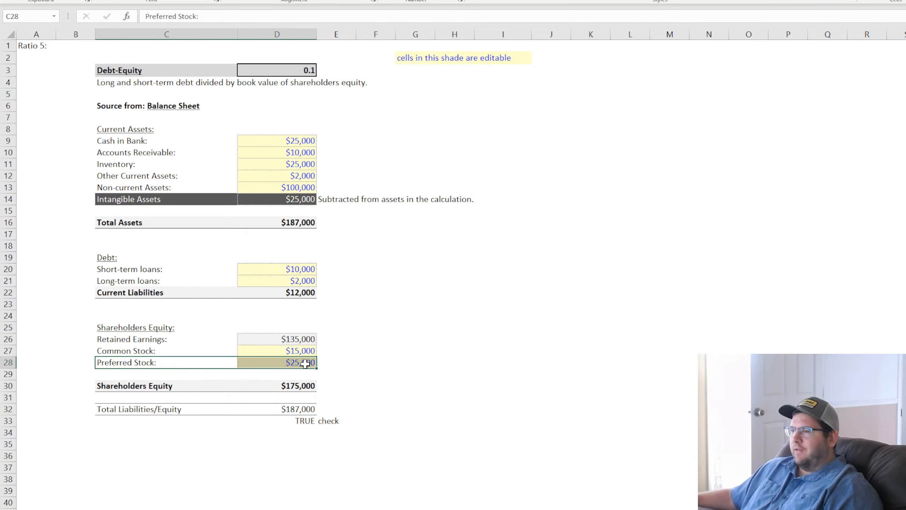
{"action": "left_click_drag", "start_coordinate": [306, 364], "coordinate": [154, 364]}
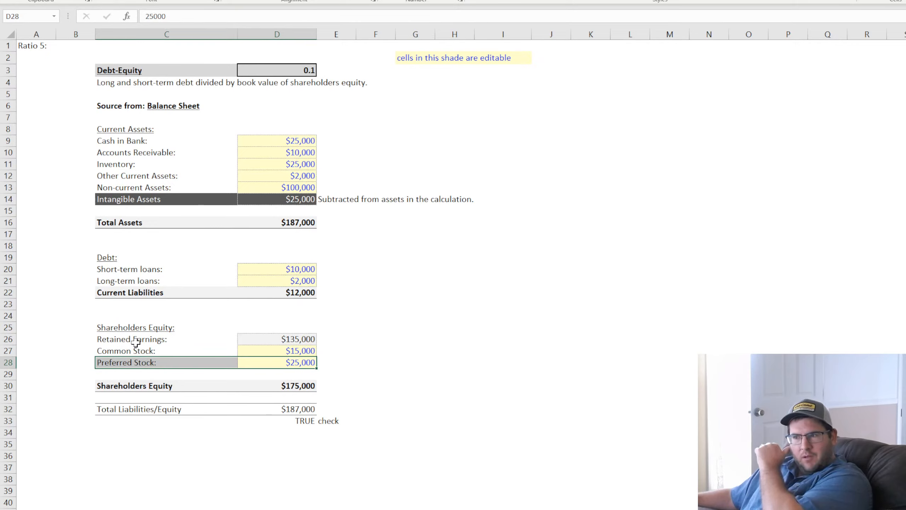
{"action": "left_click_drag", "start_coordinate": [134, 340], "coordinate": [279, 350]}
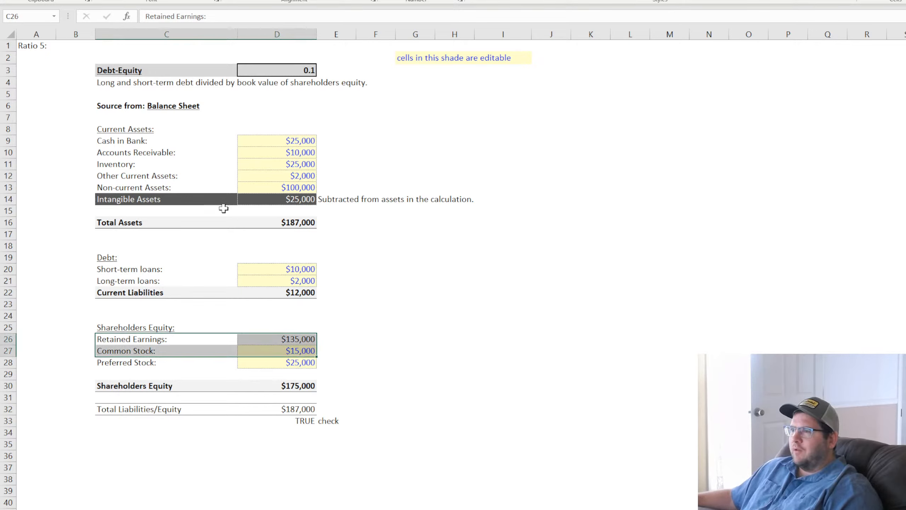
Change the ratio title in C3 to "D/E (Debt-Equity)".
{"action": "left_click", "coordinate": [120, 69]}
{"action": "type", "text": "D/E ("}
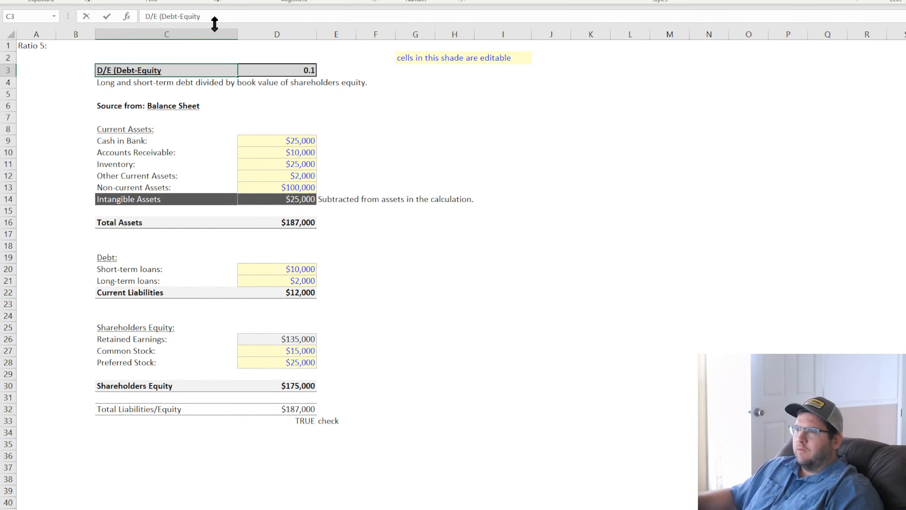
{"action": "key", "text": "End"}
{"action": "type", "text": ")"}
{"action": "key", "text": "Return"}
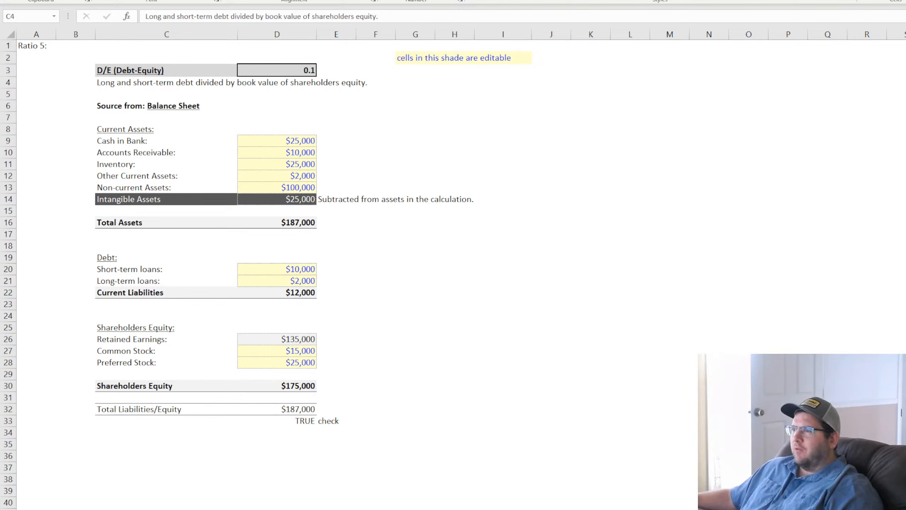
{"action": "left_click", "coordinate": [755, 198]}
{"action": "left_click", "coordinate": [710, 257]}
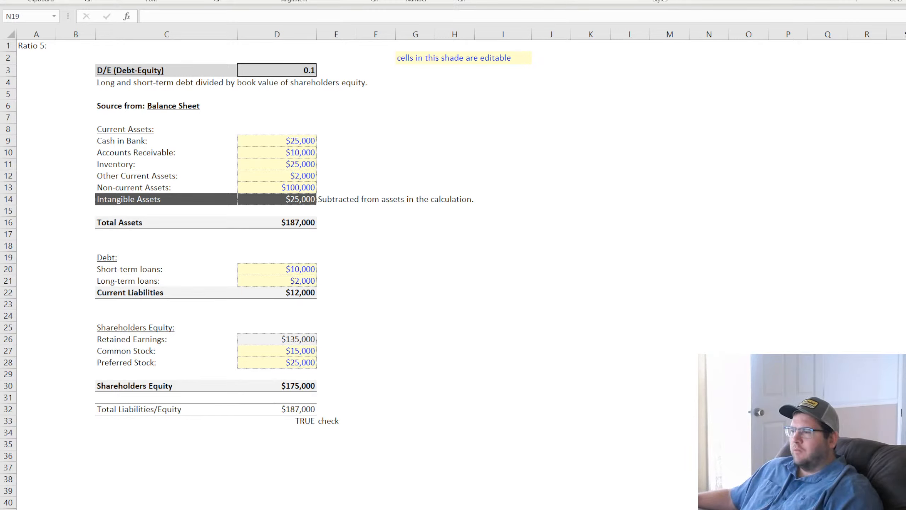
{"action": "left_click", "coordinate": [500, 375]}
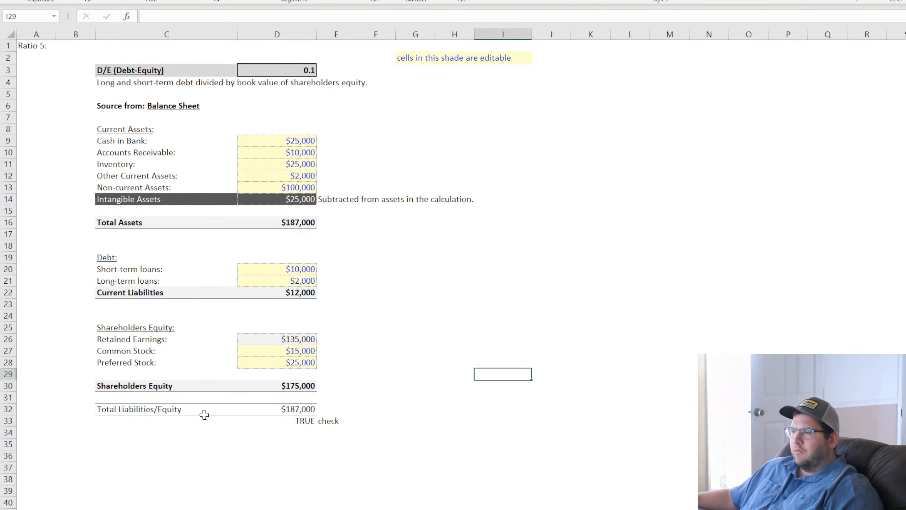
{"action": "left_click", "coordinate": [111, 446]}
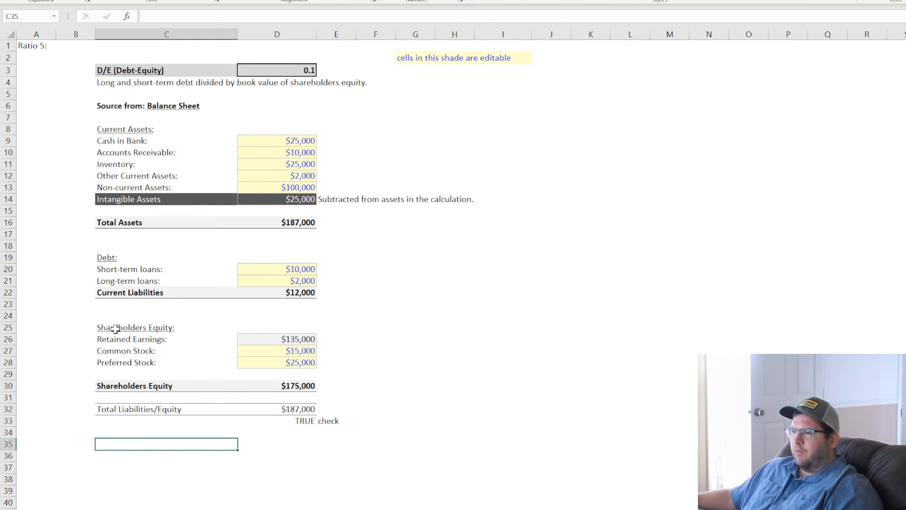
Delete the extra blank rows above the Shareholders Equity and Debt sections, rows 24 and 18.
{"action": "left_click", "coordinate": [9, 315]}
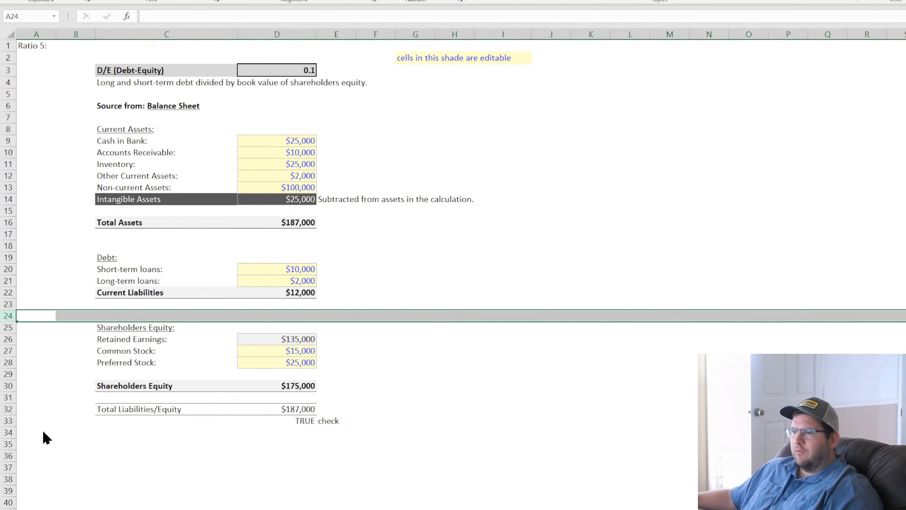
{"action": "key", "text": "ctrl+minus"}
{"action": "left_click", "coordinate": [8, 246]}
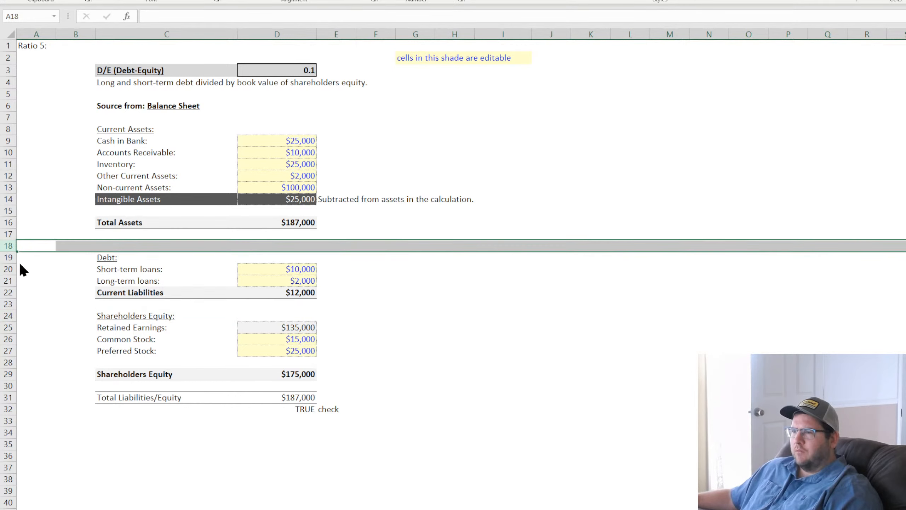
{"action": "key", "text": "ctrl+minus"}
{"action": "left_click", "coordinate": [442, 385]}
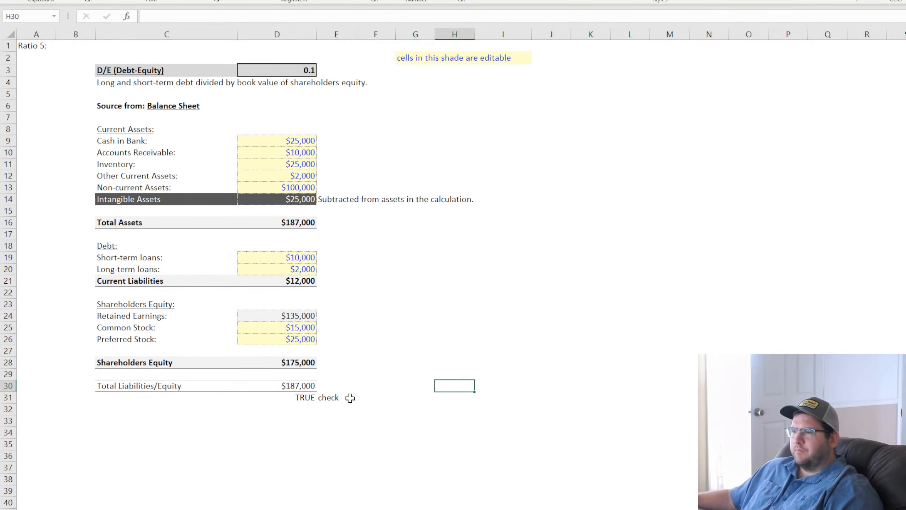
Clear the balance test and its "check" label from row 31, below Total Liabilities/Equity.
{"action": "left_click", "coordinate": [264, 402]}
{"action": "left_click", "coordinate": [232, 400]}
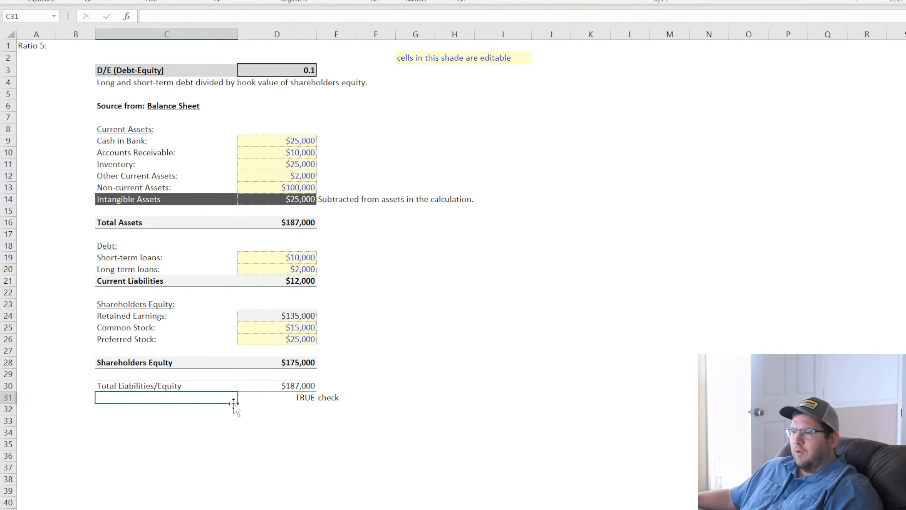
{"action": "left_click_drag", "start_coordinate": [230, 399], "coordinate": [441, 397]}
{"action": "key", "text": "Delete"}
Enter the label "Book Value of Shareholders Equity" in C32.
{"action": "left_click", "coordinate": [119, 410]}
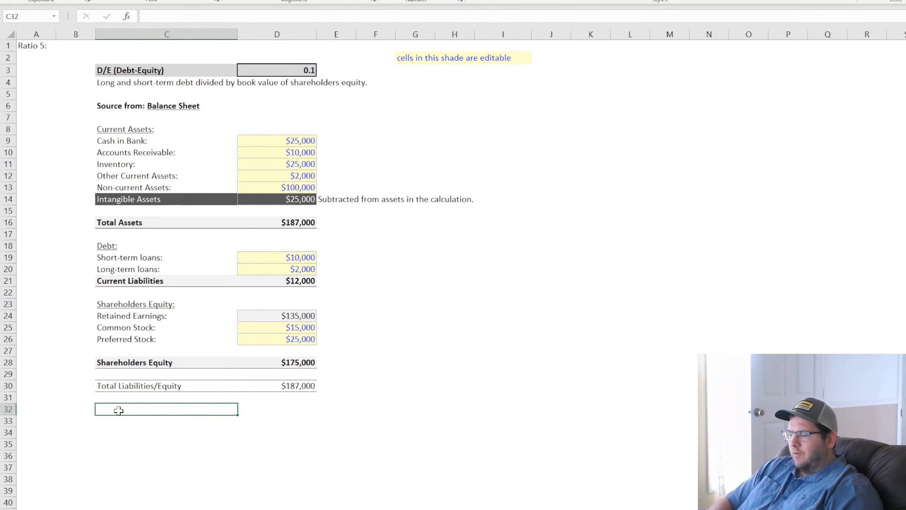
{"action": "type", "text": "Book Value of S"}
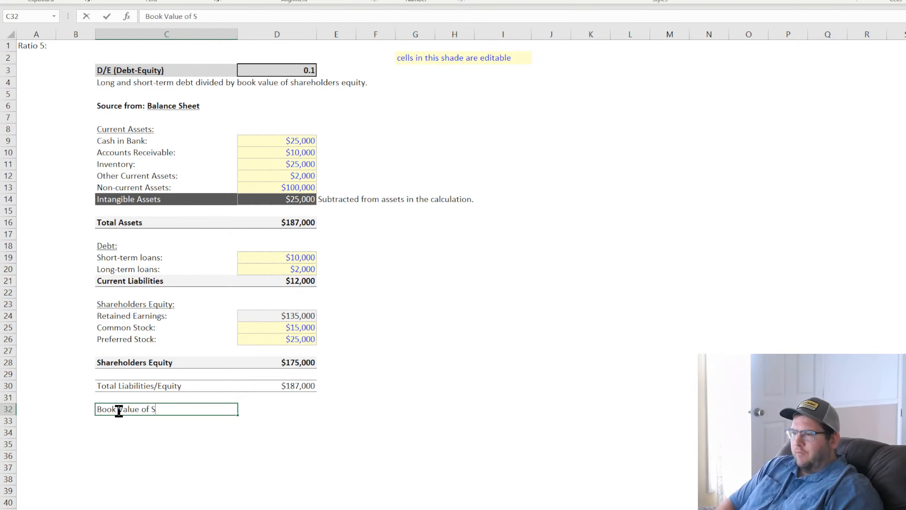
{"action": "type", "text": "hareholders Eq"}
{"action": "type", "text": "uity"}
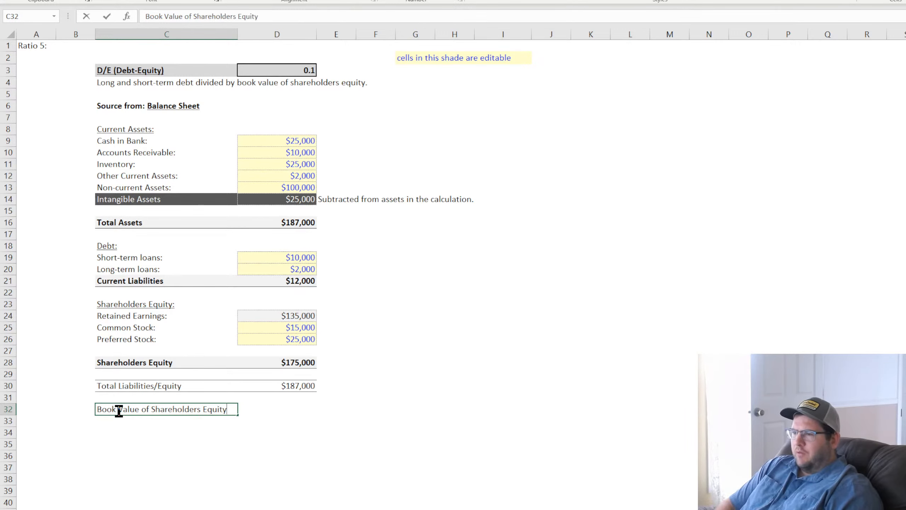
{"action": "key", "text": "Return"}
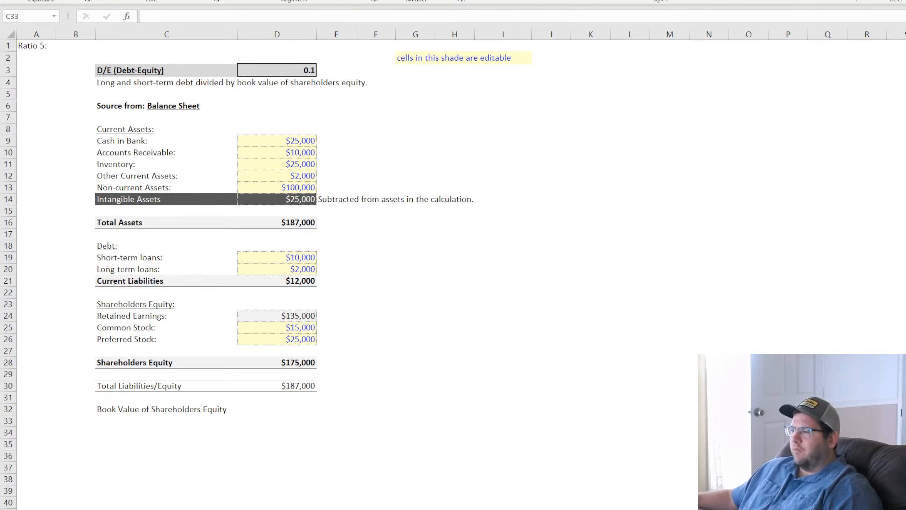
Examine the Shareholders Equity formula in D28, the Total Assets formula in D16, and the Preferred Stock and Intangible Assets lines.
{"action": "left_click", "coordinate": [166, 421]}
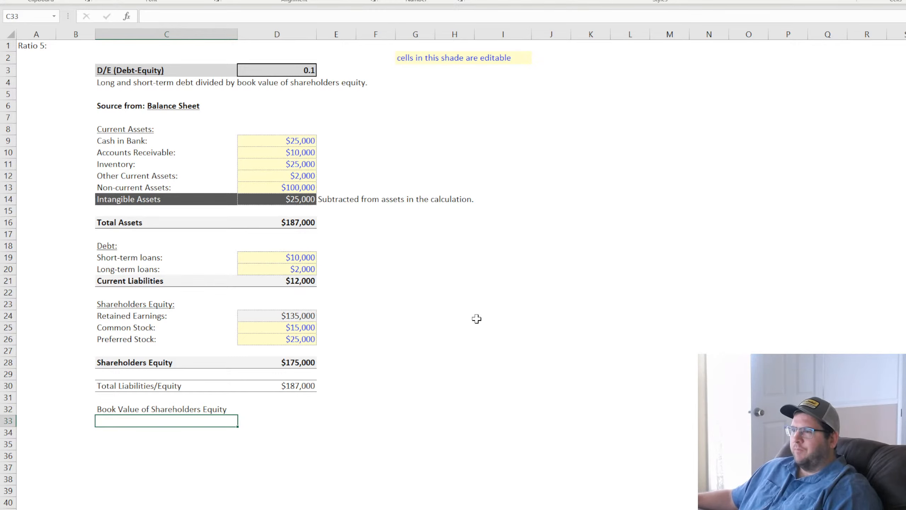
{"action": "left_click", "coordinate": [147, 409]}
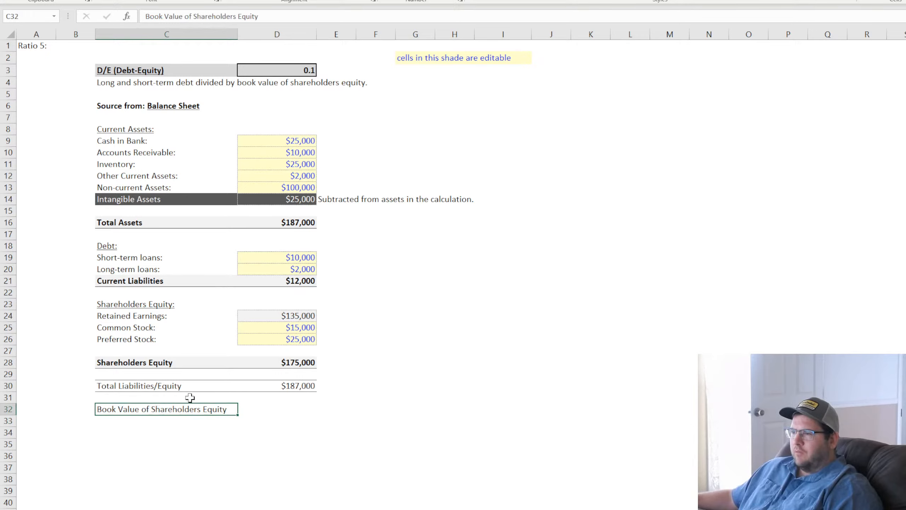
{"action": "left_click", "coordinate": [303, 362]}
{"action": "double_click", "coordinate": [304, 362]}
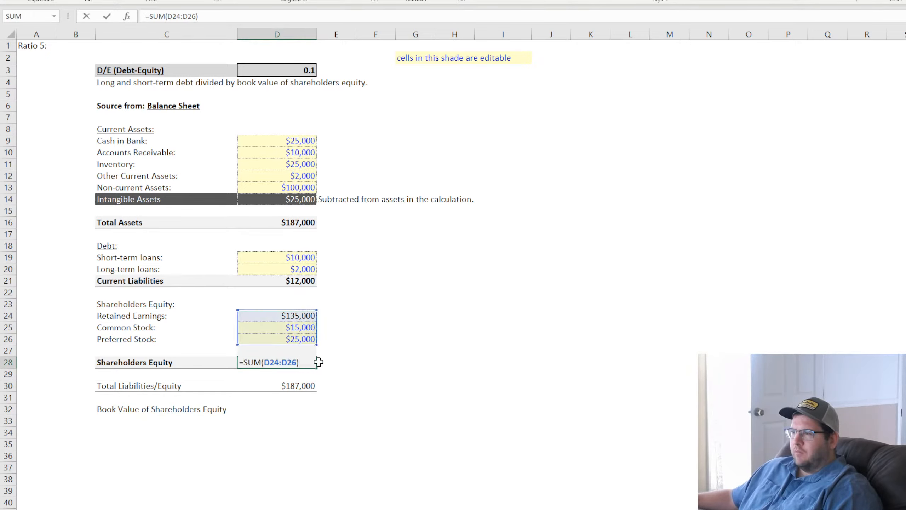
{"action": "key", "text": "Return"}
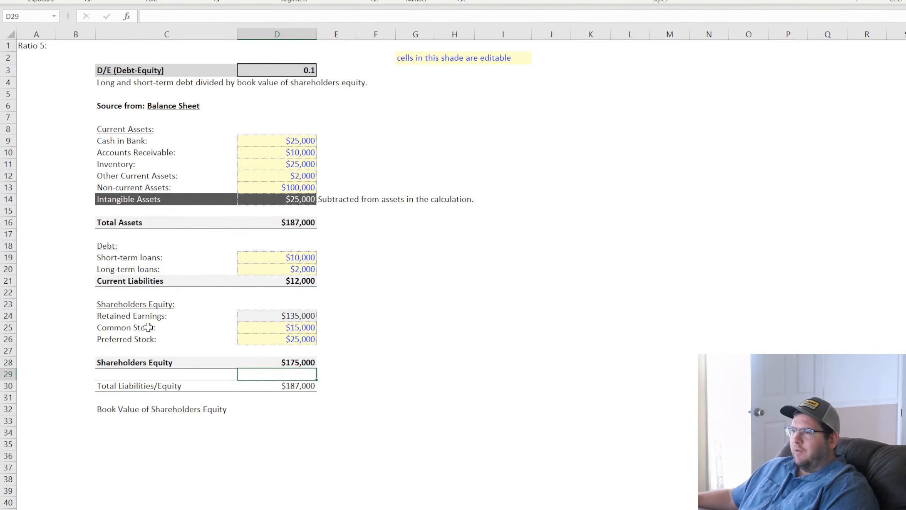
{"action": "left_click", "coordinate": [143, 339]}
{"action": "left_click", "coordinate": [160, 197]}
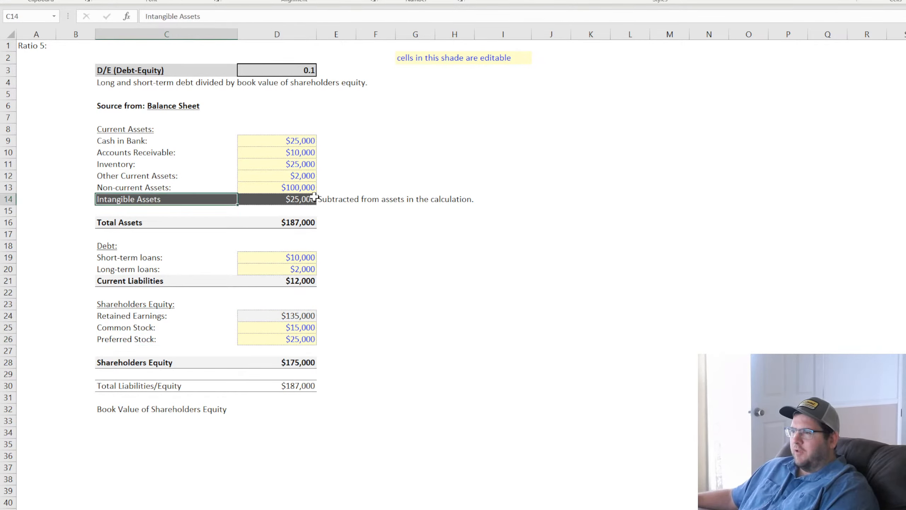
{"action": "left_click", "coordinate": [262, 225]}
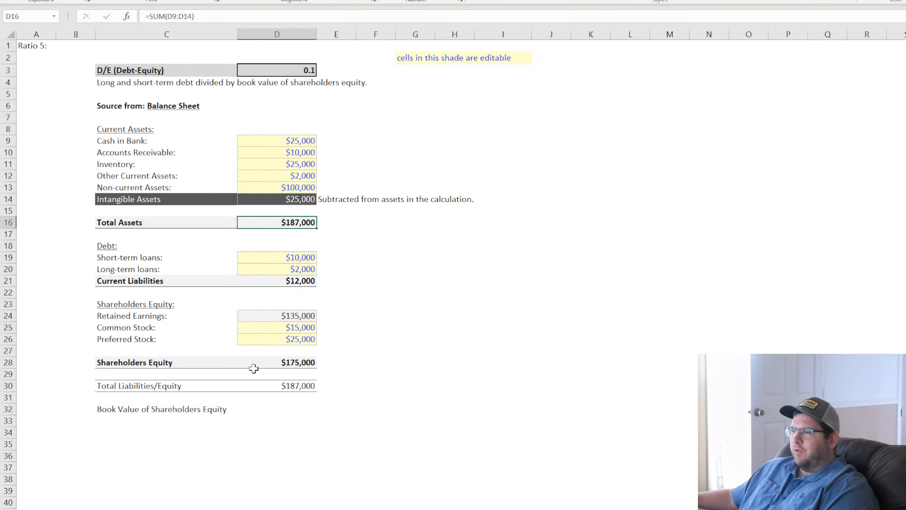
{"action": "left_click_drag", "start_coordinate": [122, 341], "coordinate": [261, 339]}
{"action": "left_click_drag", "start_coordinate": [134, 201], "coordinate": [328, 200]}
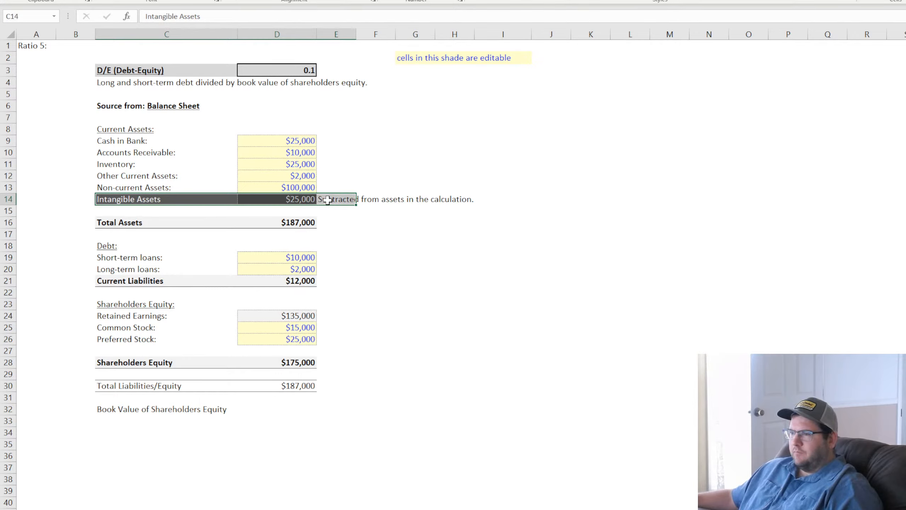
Copy the Intangible Assets line with its amount and note from C14:E14 over the Preferred Stock line in row 26.
{"action": "key", "text": "ctrl+c"}
{"action": "left_click", "coordinate": [118, 339]}
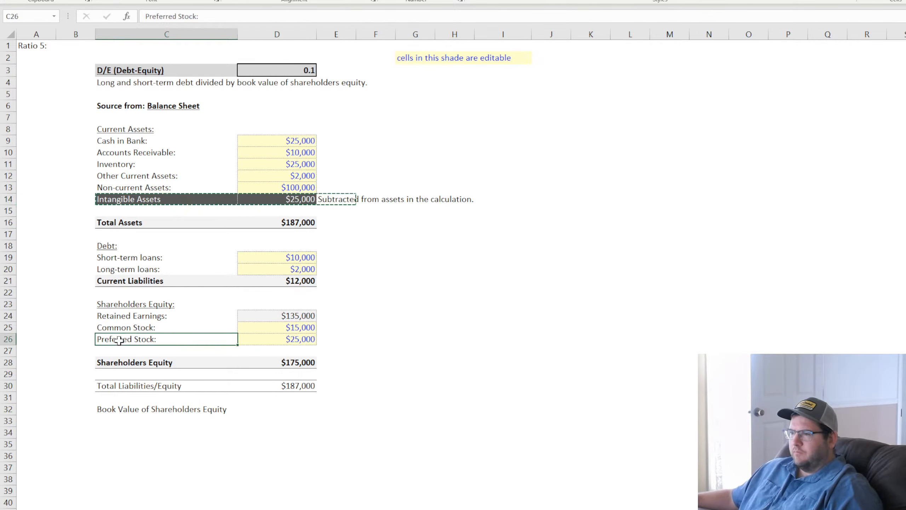
{"action": "key", "text": "ctrl+v"}
Replace the note in E26 with "Subtracted from shareholders equity before doing the calculation.".
{"action": "left_click", "coordinate": [336, 341]}
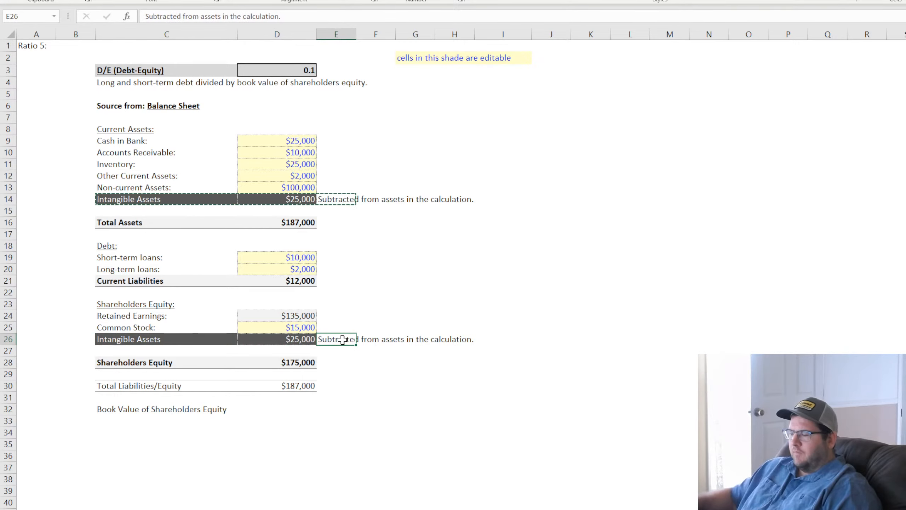
{"action": "type", "text": "Subtracdte"}
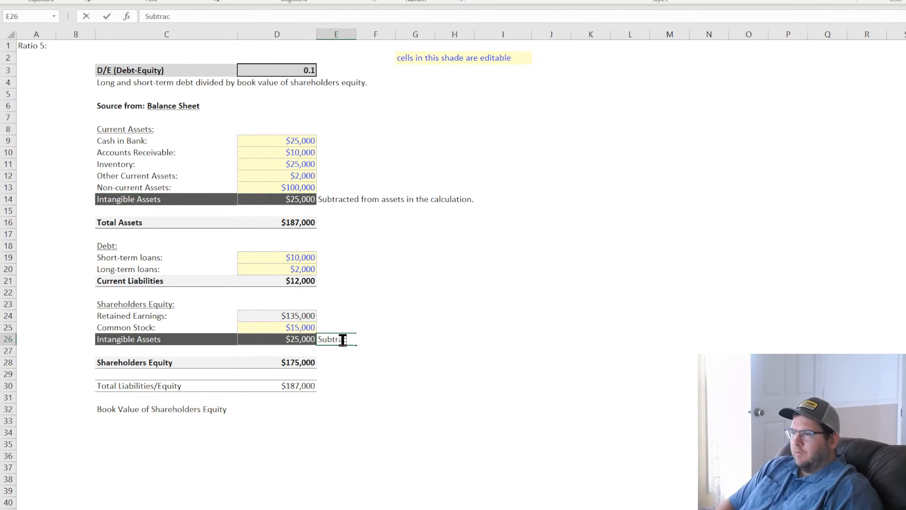
{"action": "key", "text": "BackSpace"}
{"action": "key", "text": "BackSpace"}
{"action": "key", "text": "BackSpace"}
{"action": "key", "text": "BackSpace"}
{"action": "key", "text": "BackSpace"}
{"action": "key", "text": "BackSpace"}
{"action": "key", "text": "BackSpace"}
{"action": "key", "text": "BackSpace"}
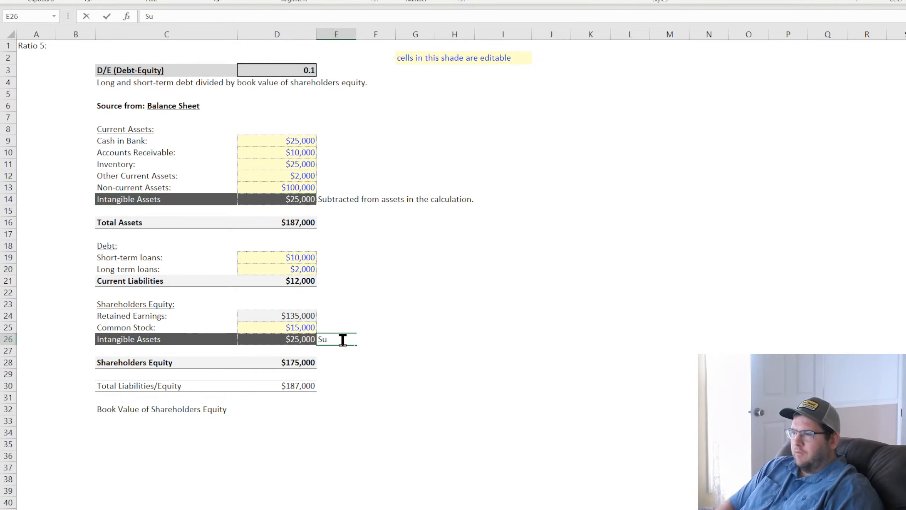
{"action": "type", "text": "btracted from shareh"}
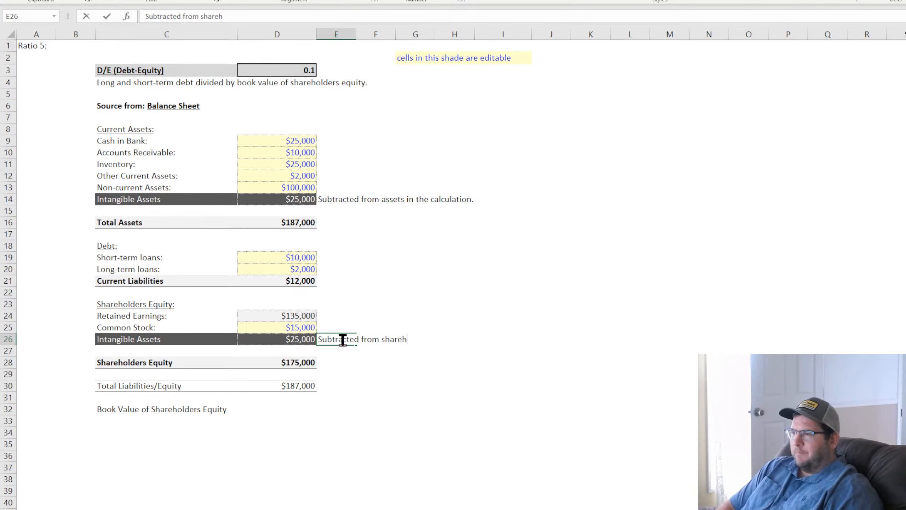
{"action": "type", "text": "uity before"}
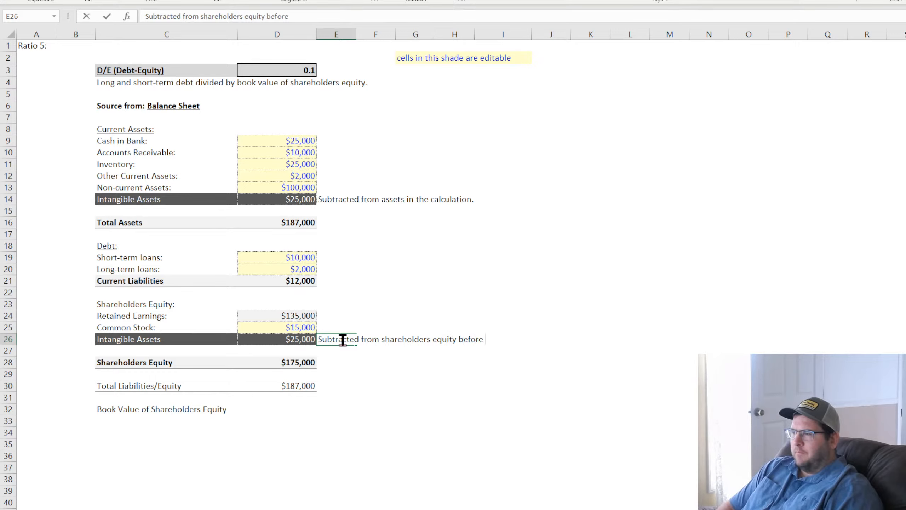
{"action": "type", "text": " doing the calc"}
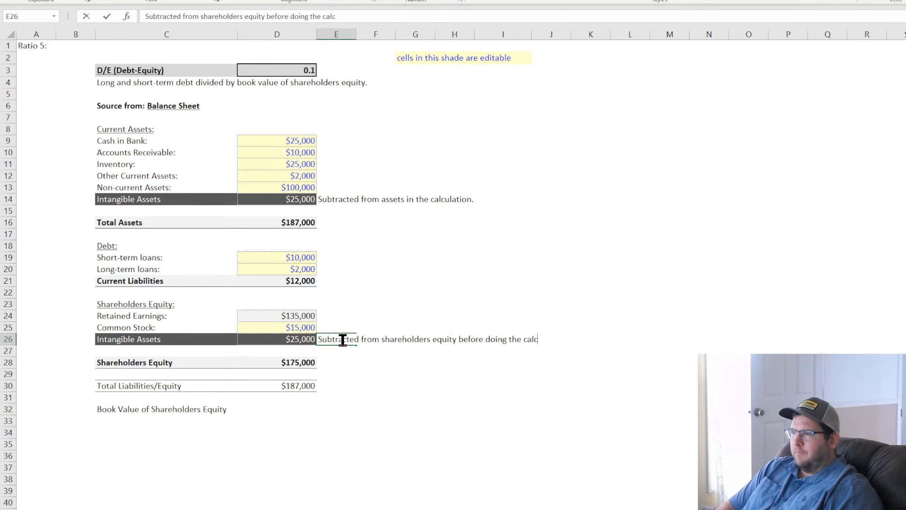
{"action": "type", "text": "ulation"}
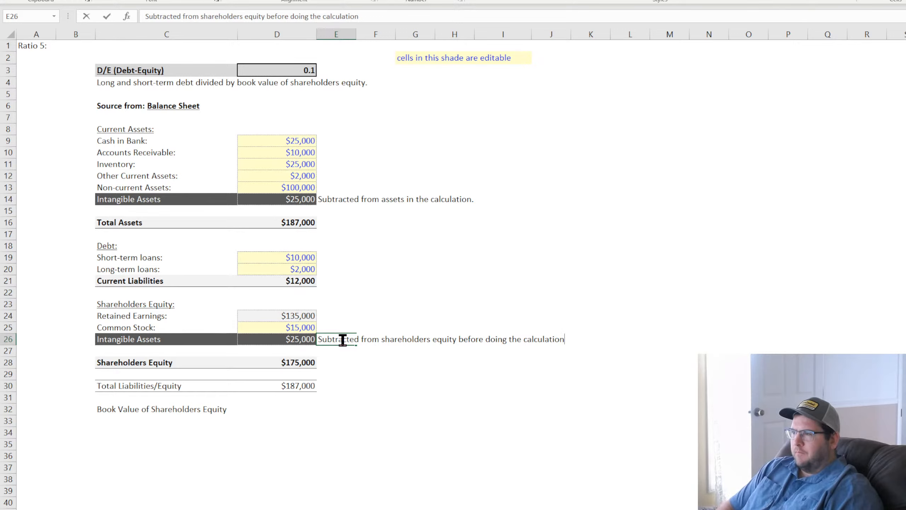
{"action": "type", "text": "."}
{"action": "key", "text": "Return"}
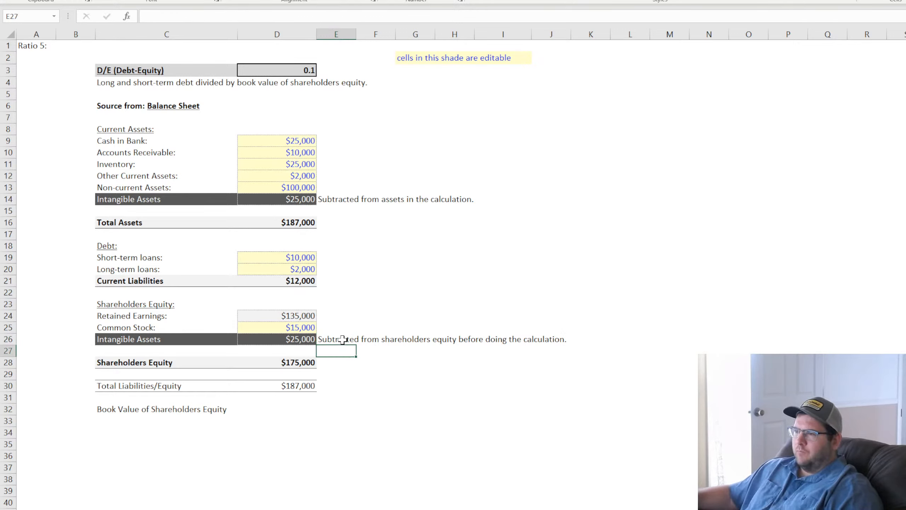
Calculate the Book Value of Shareholders Equity in D32 with the formula =D16-D14-D21, subtracting intangibles and liabilities from total assets.
{"action": "double_click", "coordinate": [297, 388]}
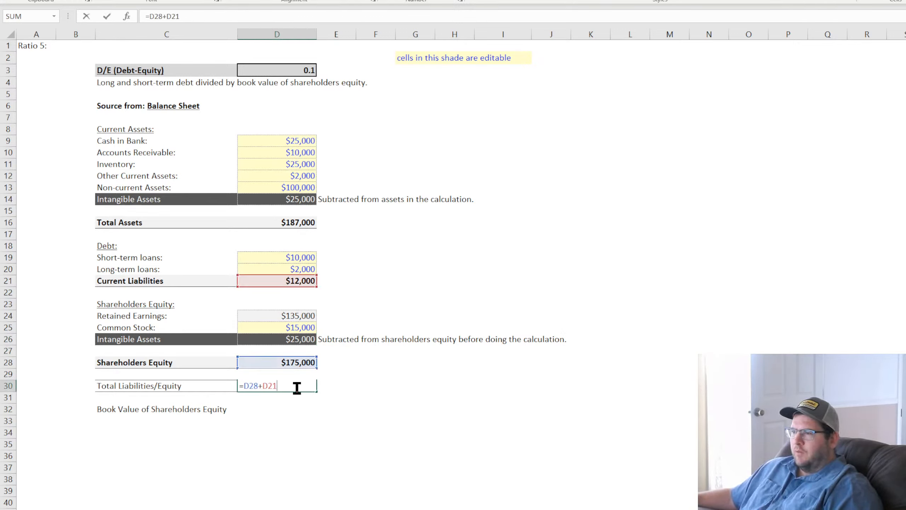
{"action": "key", "text": "Return"}
{"action": "left_click", "coordinate": [113, 142]}
{"action": "left_click_drag", "start_coordinate": [112, 142], "coordinate": [364, 384]}
{"action": "left_click", "coordinate": [133, 410]}
{"action": "left_click_drag", "start_coordinate": [132, 409], "coordinate": [299, 407]}
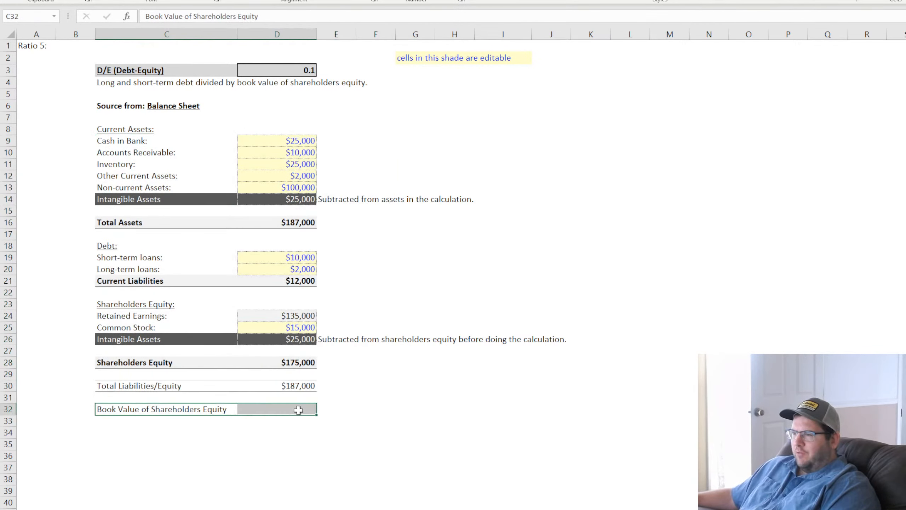
{"action": "left_click", "coordinate": [298, 410]}
{"action": "type", "text": "="}
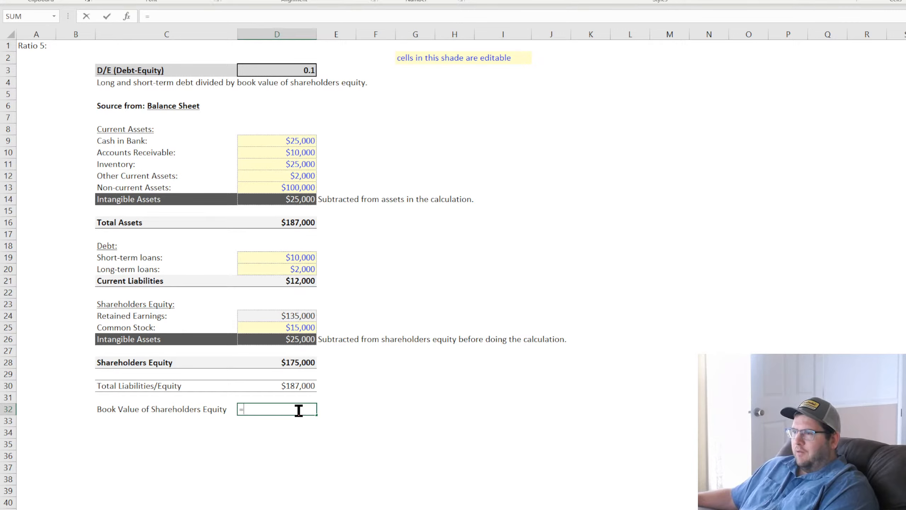
{"action": "left_click", "coordinate": [299, 222]}
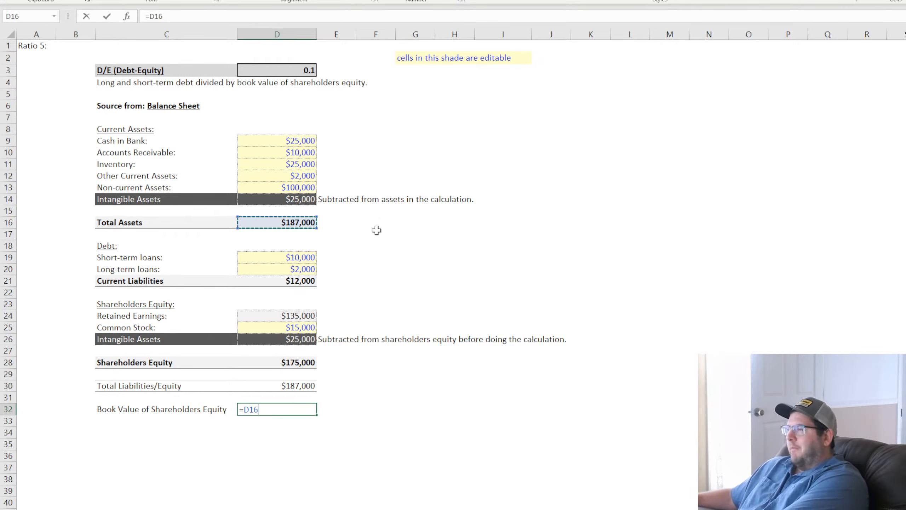
{"action": "type", "text": "-"}
{"action": "left_click", "coordinate": [291, 201]}
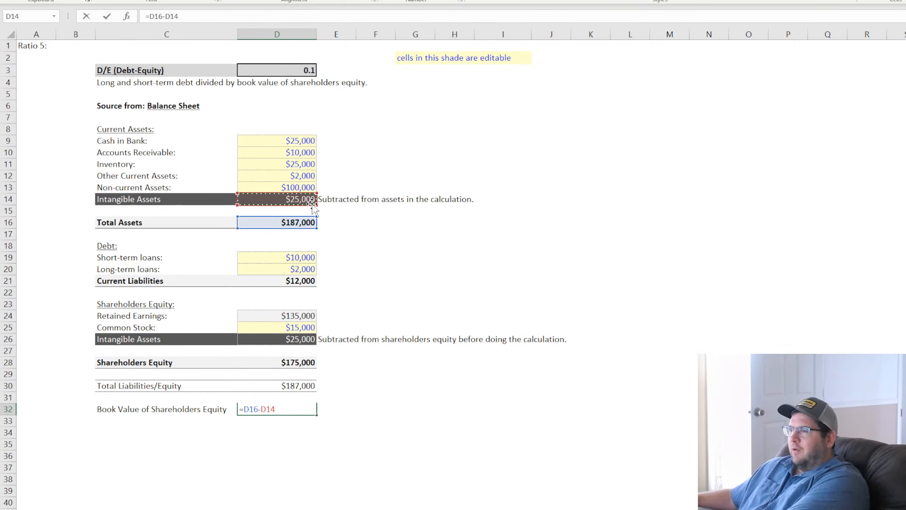
{"action": "type", "text": "-"}
{"action": "left_click", "coordinate": [304, 284]}
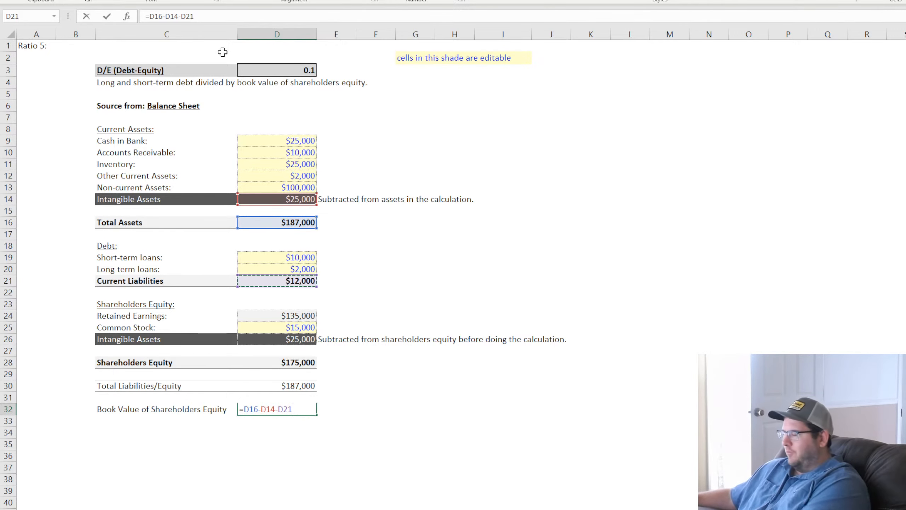
{"action": "key", "text": "Return"}
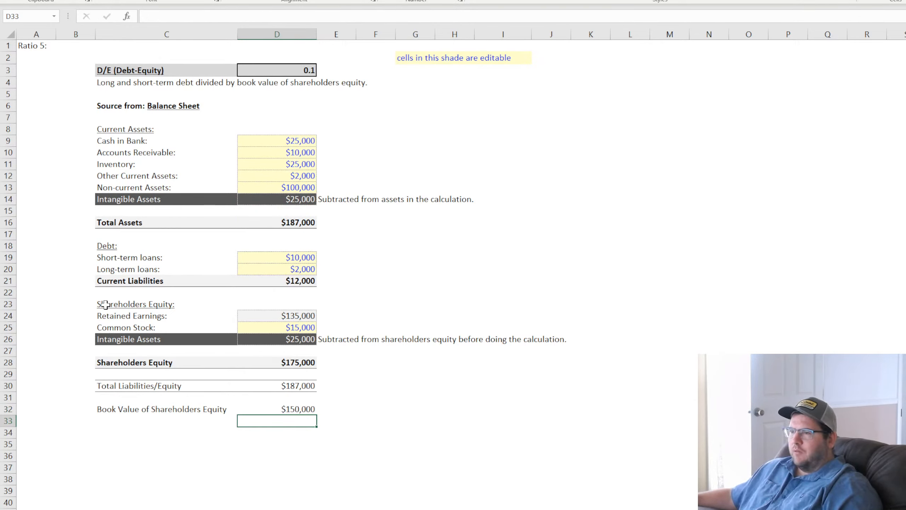
Move the Shareholders Equity block and everything below it down three rows, and rename the "Debt:" heading in C18 as "Liabilities:".
{"action": "left_click_drag", "start_coordinate": [108, 304], "coordinate": [549, 451]}
{"action": "left_click", "coordinate": [117, 248]}
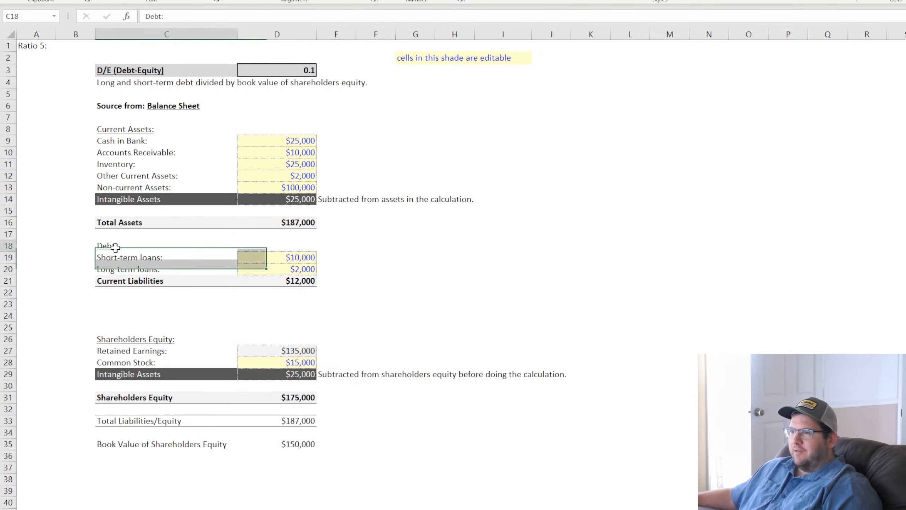
{"action": "double_click", "coordinate": [117, 247]}
{"action": "type", "text": "L"}
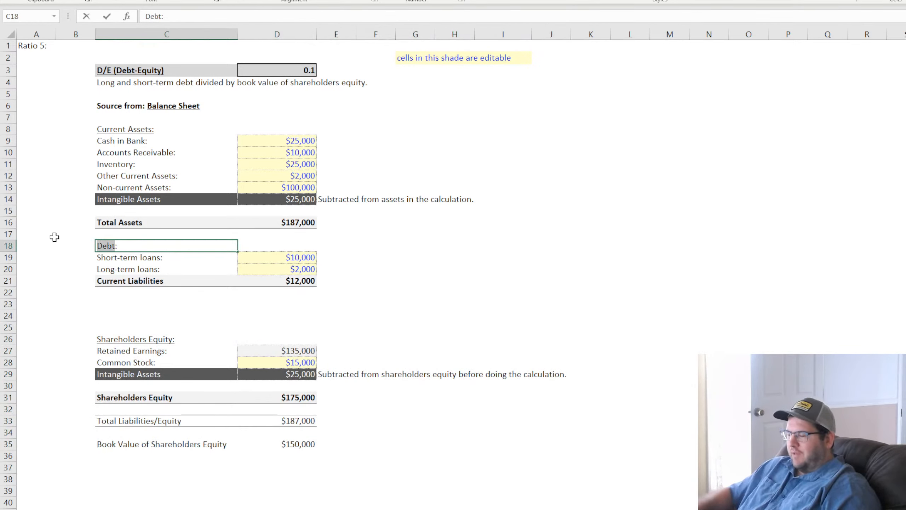
{"action": "type", "text": "iabilities"}
{"action": "key", "text": "Return"}
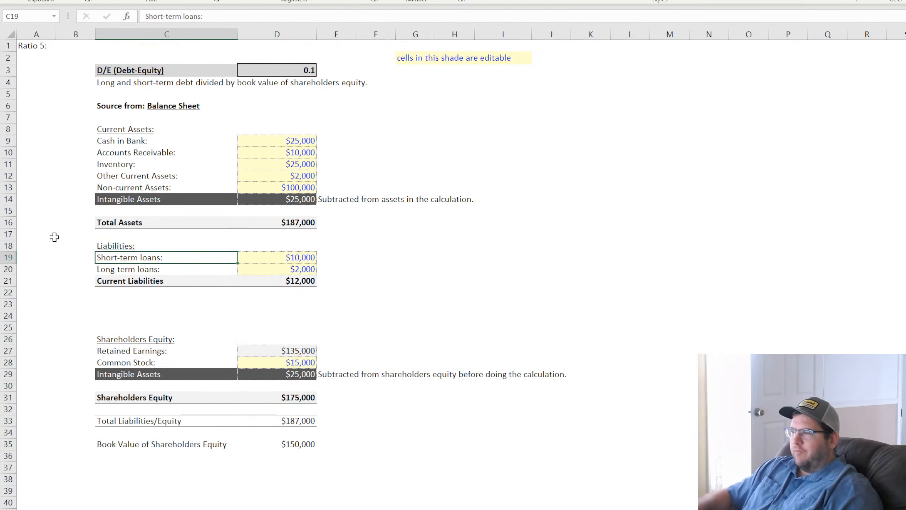
Move the Current Liabilities total to row 24, fill two extra lines from Long-term loans into rows 20–21, and place the original in row 23.
{"action": "left_click_drag", "start_coordinate": [120, 281], "coordinate": [179, 271]}
{"action": "left_click_drag", "start_coordinate": [318, 276], "coordinate": [317, 299]}
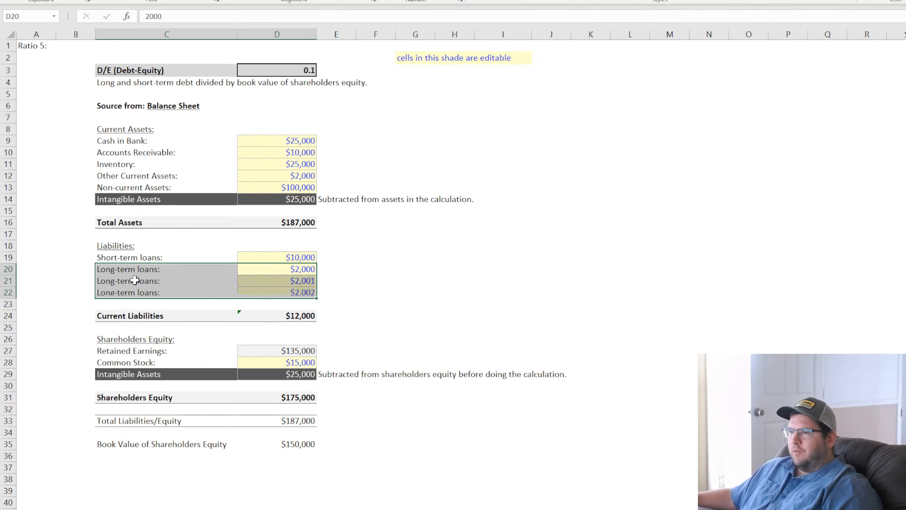
{"action": "left_click", "coordinate": [140, 282]}
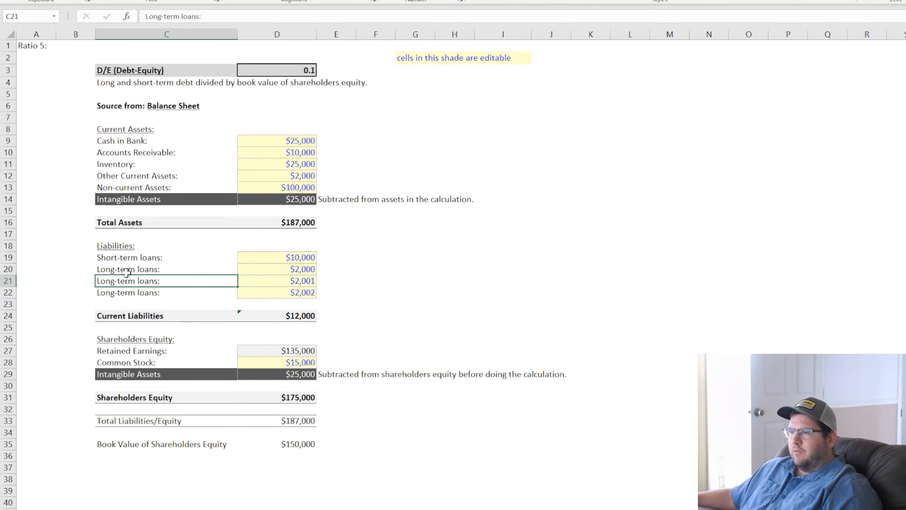
{"action": "left_click_drag", "start_coordinate": [122, 270], "coordinate": [46, 266]}
{"action": "left_click", "coordinate": [264, 295]}
Relabel the copied loan line in C20 as "Accounts Payable:".
{"action": "double_click", "coordinate": [133, 267]}
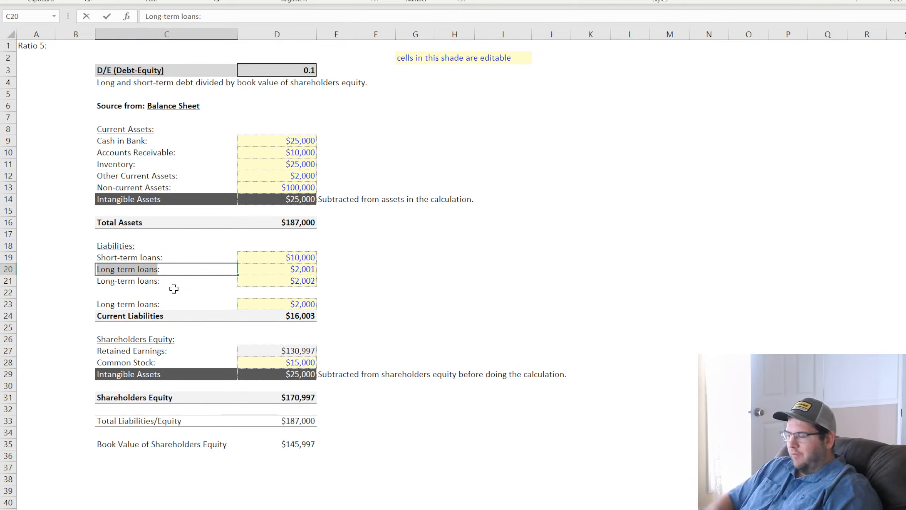
{"action": "type", "text": "Accounts Payable:"}
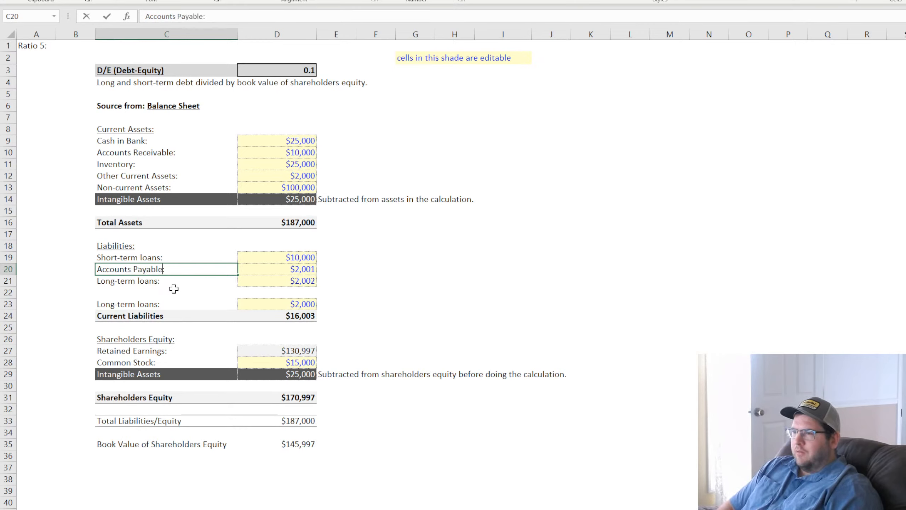
{"action": "key", "text": "Return"}
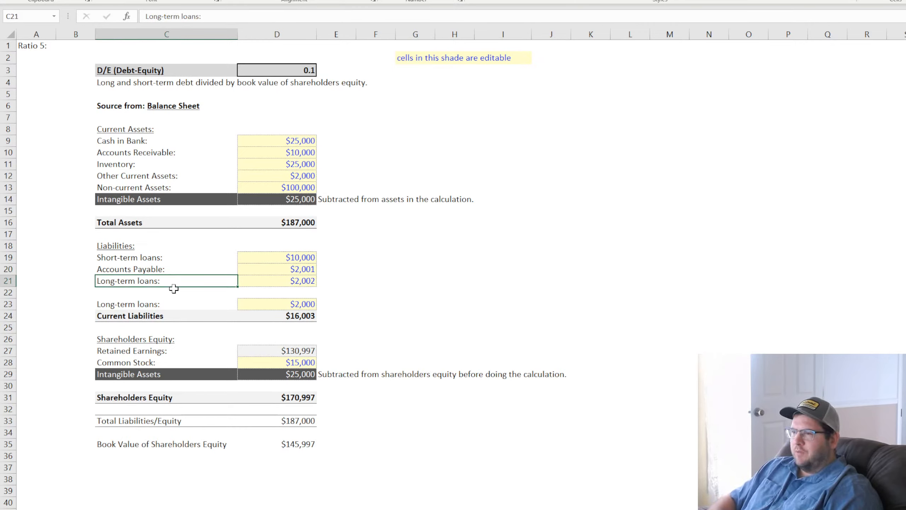
{"action": "key", "text": "Up"}
{"action": "key", "text": "Down"}
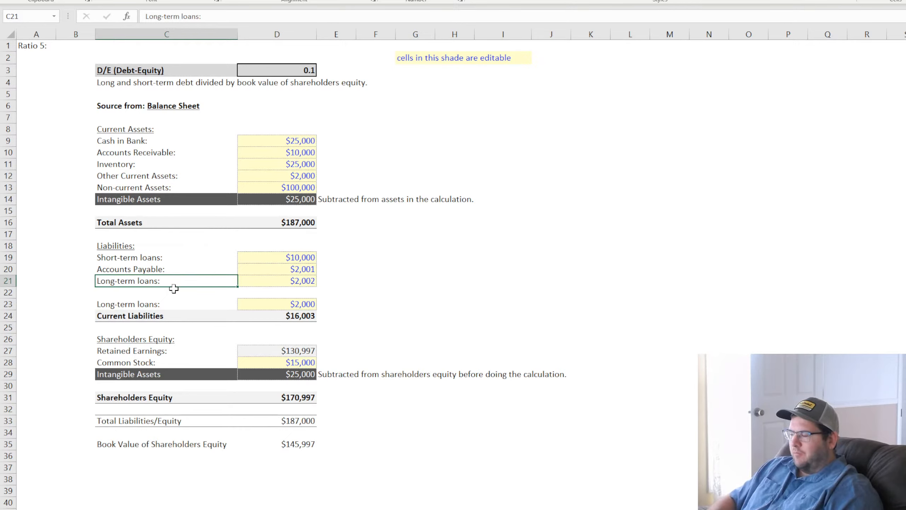
Check the Current Liabilities labels on the Ratio 1 sheet and relabel C21 on the Ratio 5 sheet as "Accrued Expenses:".
{"action": "left_click", "coordinate": [108, 509]}
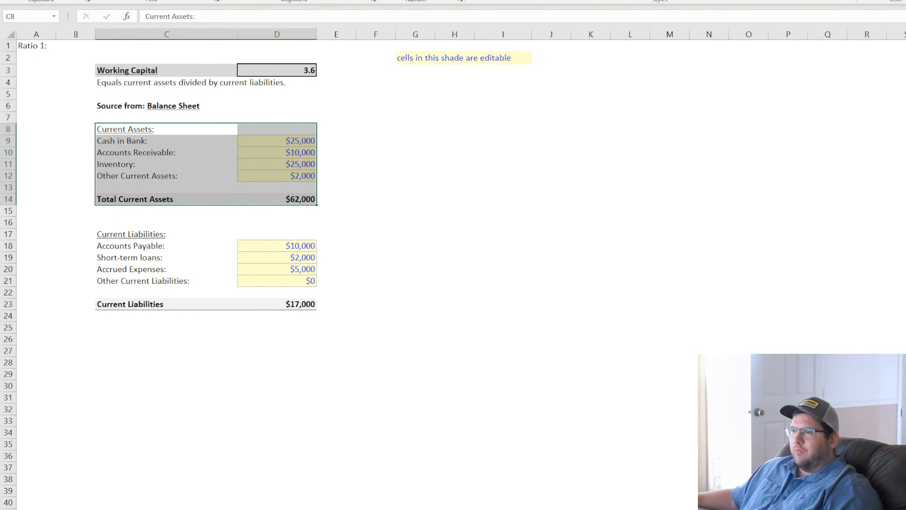
{"action": "left_click", "coordinate": [146, 245]}
{"action": "left_click", "coordinate": [138, 270]}
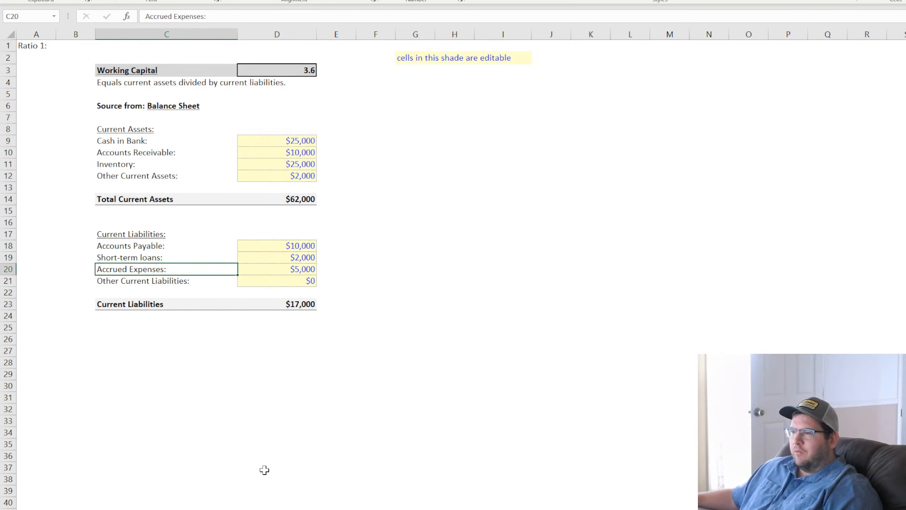
{"action": "left_click", "coordinate": [228, 509]}
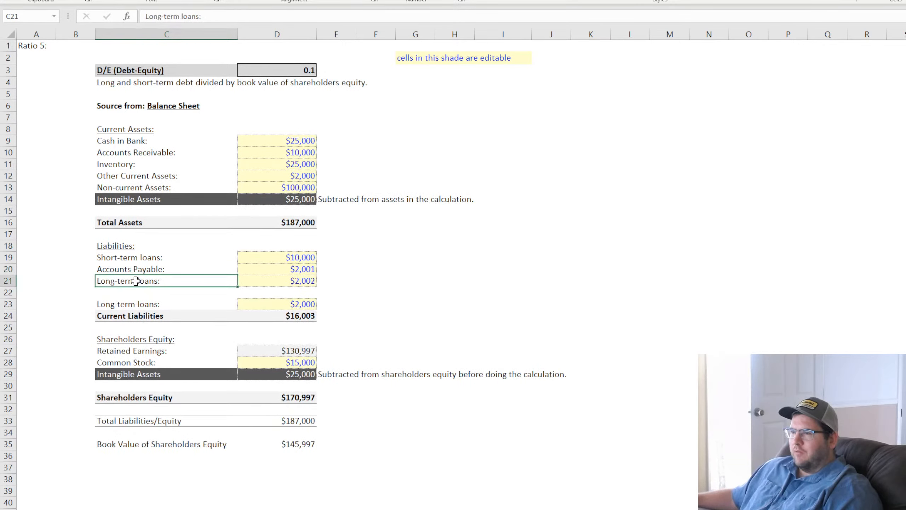
{"action": "type", "text": "Acc"}
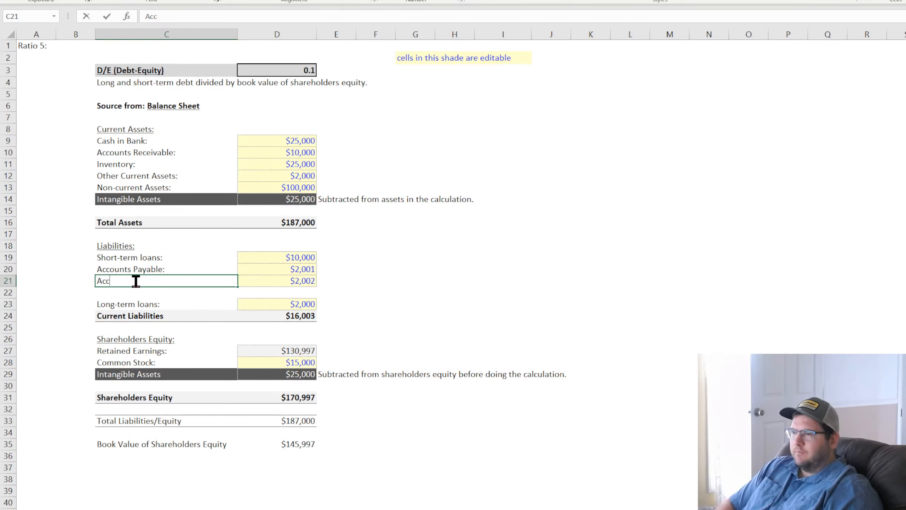
{"action": "type", "text": "urrued Expenses"}
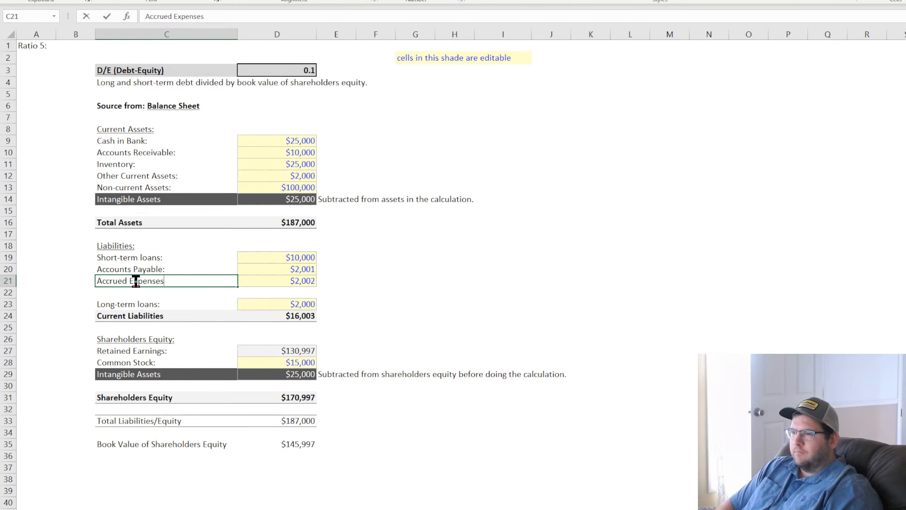
{"action": "type", "text": ":"}
{"action": "key", "text": "Return"}
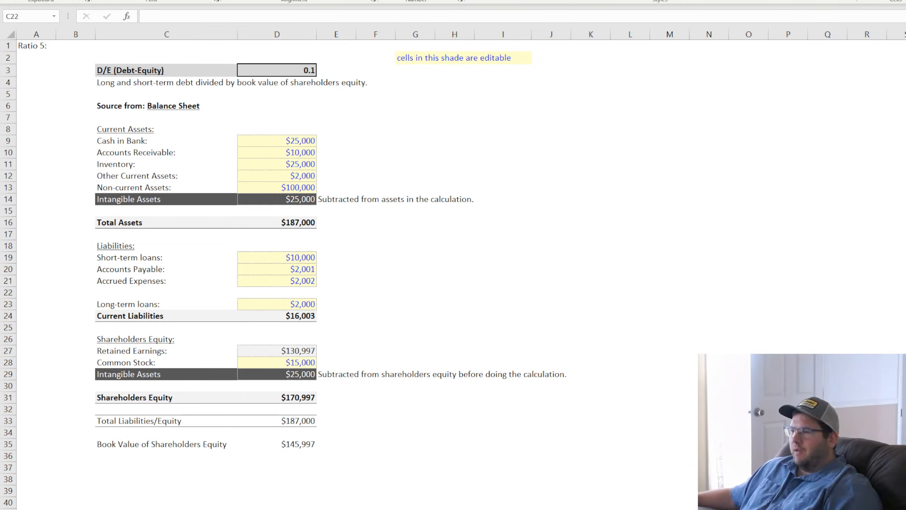
Delete the blank row 22 between Accrued Expenses and Long-term loans.
{"action": "left_click", "coordinate": [8, 293]}
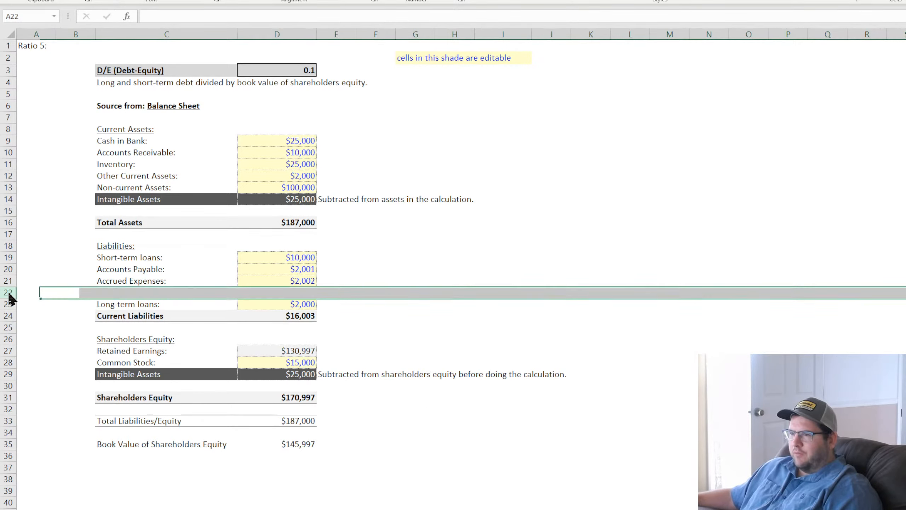
{"action": "key", "text": "ctrl+minus"}
{"action": "left_click", "coordinate": [550, 349]}
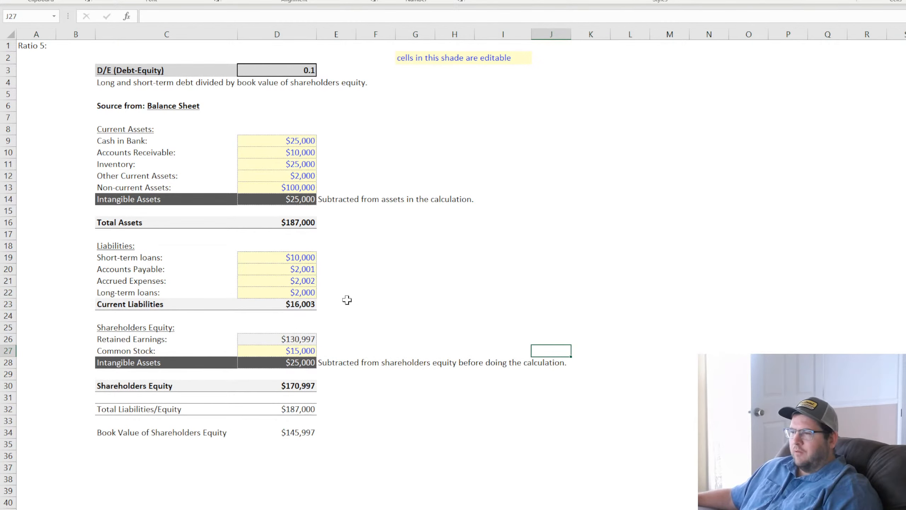
{"action": "left_click", "coordinate": [111, 256]}
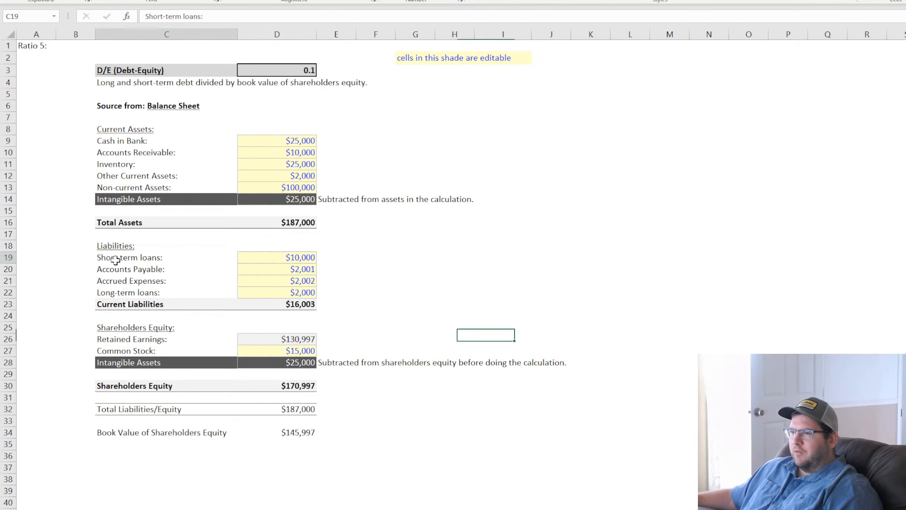
{"action": "left_click", "coordinate": [140, 293]}
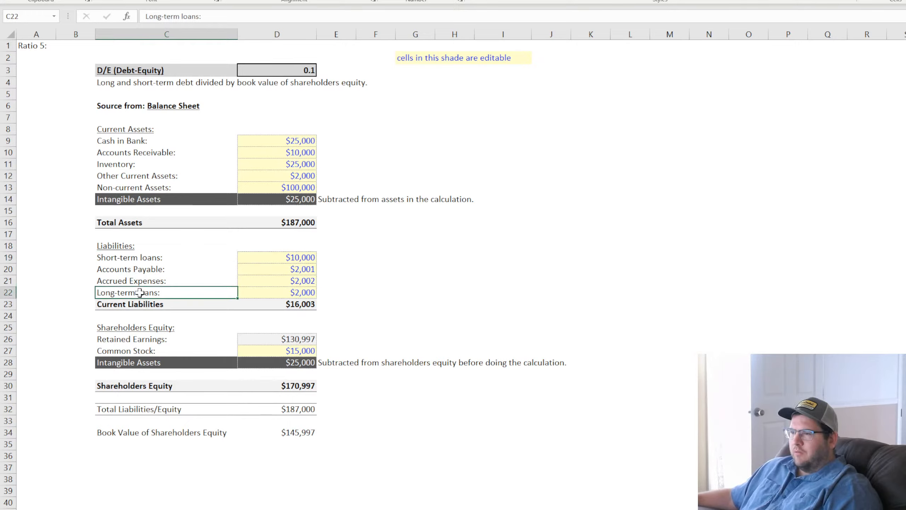
Move the Current Liabilities total down to row 24 and insert a blank row above the Shareholders Equity heading.
{"action": "left_click", "coordinate": [145, 260]}
{"action": "left_click", "coordinate": [170, 270]}
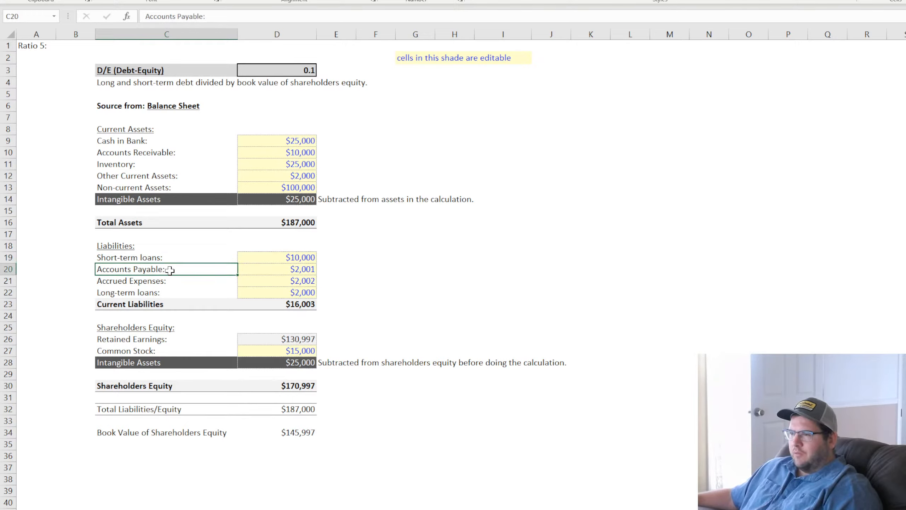
{"action": "left_click", "coordinate": [170, 282]}
{"action": "left_click", "coordinate": [154, 294]}
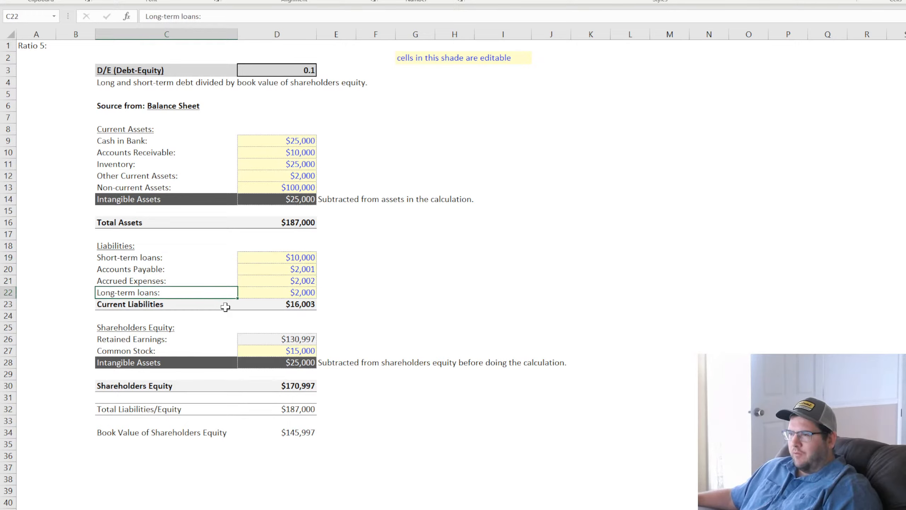
{"action": "left_click_drag", "start_coordinate": [146, 302], "coordinate": [252, 315]}
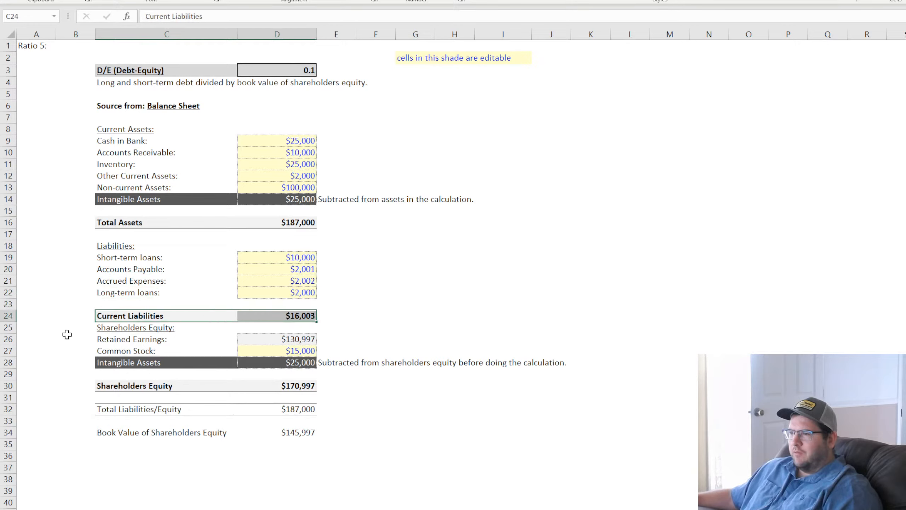
{"action": "left_click", "coordinate": [8, 327]}
{"action": "key", "text": "ctrl+shift+plus"}
Fill the Long-term loans line down into row 23 and relabel C23 as "Other Long-term liabilities:".
{"action": "left_click_drag", "start_coordinate": [188, 298], "coordinate": [310, 307]}
{"action": "double_click", "coordinate": [144, 305]}
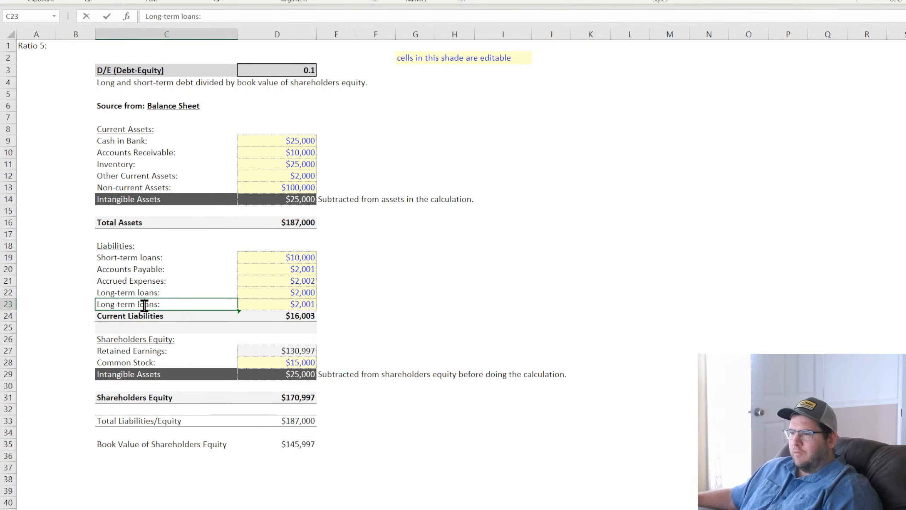
{"action": "left_click_drag", "start_coordinate": [157, 304], "coordinate": [2, 293]}
{"action": "type", "text": "Other L"}
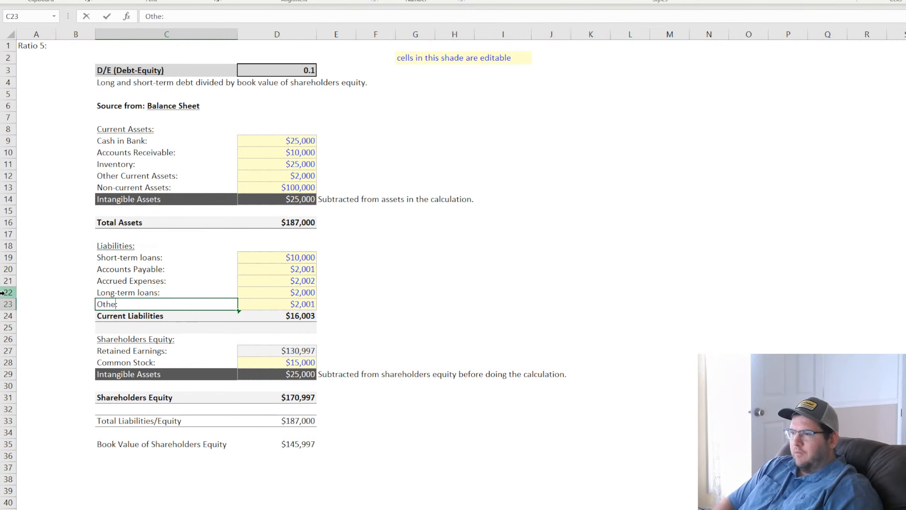
{"action": "type", "text": "ong-term"}
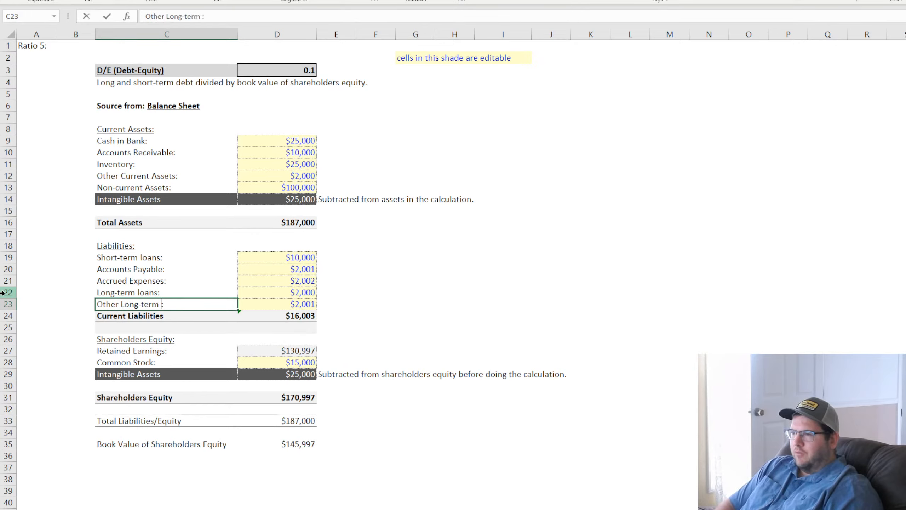
{"action": "type", "text": " liabilities"}
{"action": "key", "text": "Return"}
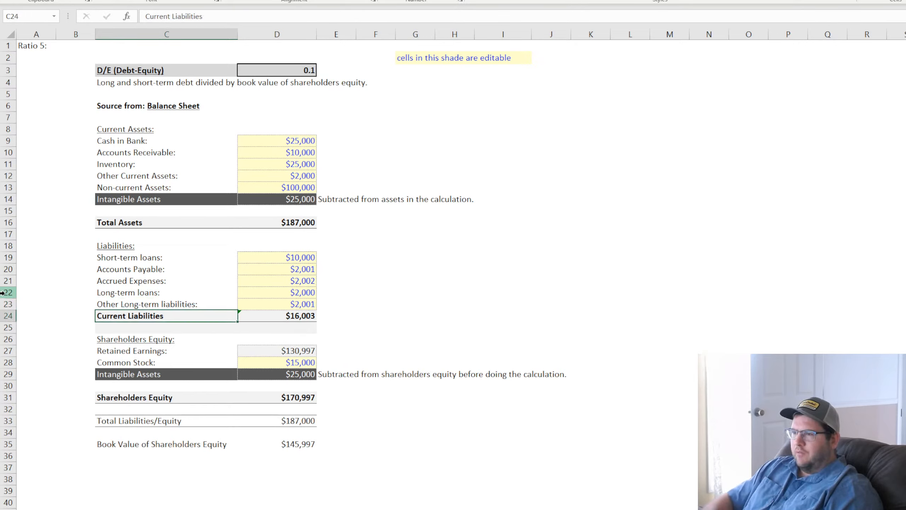
Update the Current Liabilities total in D24 to sum D19:D23.
{"action": "left_click", "coordinate": [283, 321]}
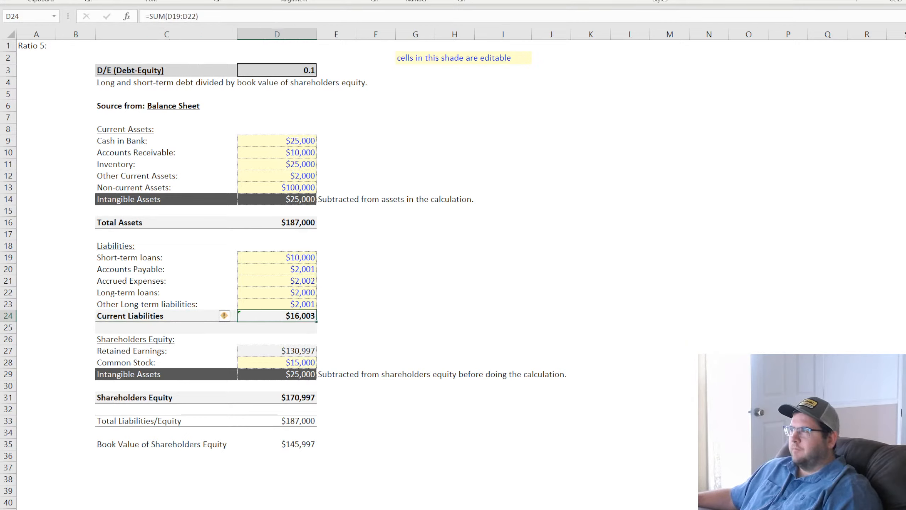
{"action": "key", "text": "alt+equal"}
{"action": "key", "text": "Return"}
{"action": "left_click", "coordinate": [555, 257]}
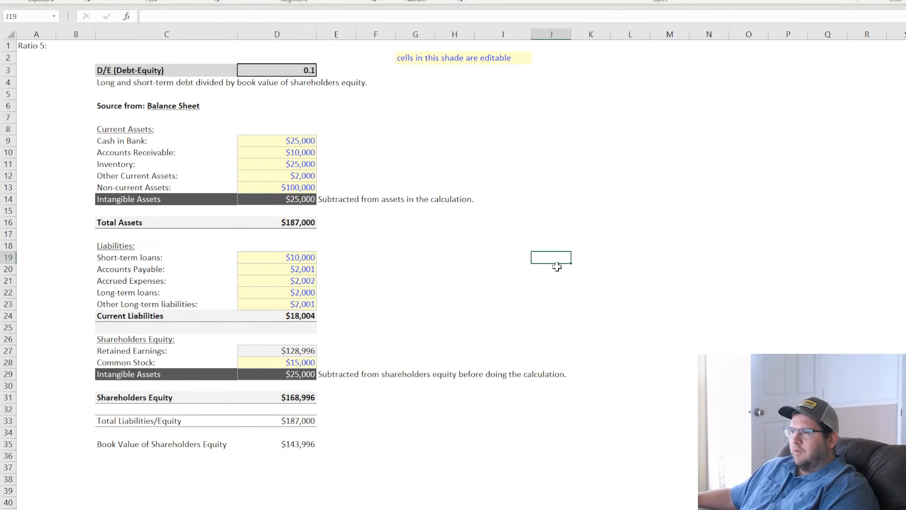
Clear the grey fill from the blank row 25 beneath Current Liabilities.
{"action": "left_click", "coordinate": [87, 327]}
{"action": "left_click_drag", "start_coordinate": [94, 333], "coordinate": [528, 331]}
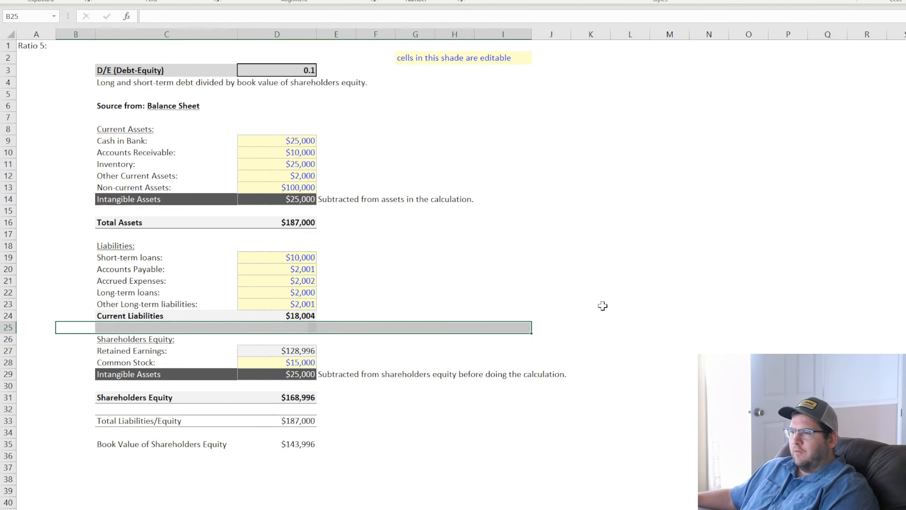
{"action": "left_click", "coordinate": [788, 246]}
Review the Retained Earnings formula, the section headings, and the totals for liabilities, shareholders equity and assets.
{"action": "left_click", "coordinate": [138, 352]}
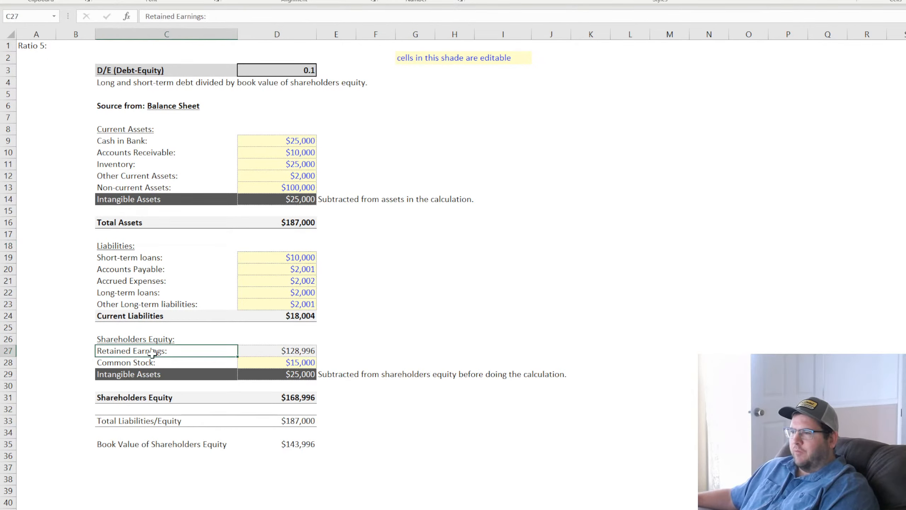
{"action": "double_click", "coordinate": [299, 350]}
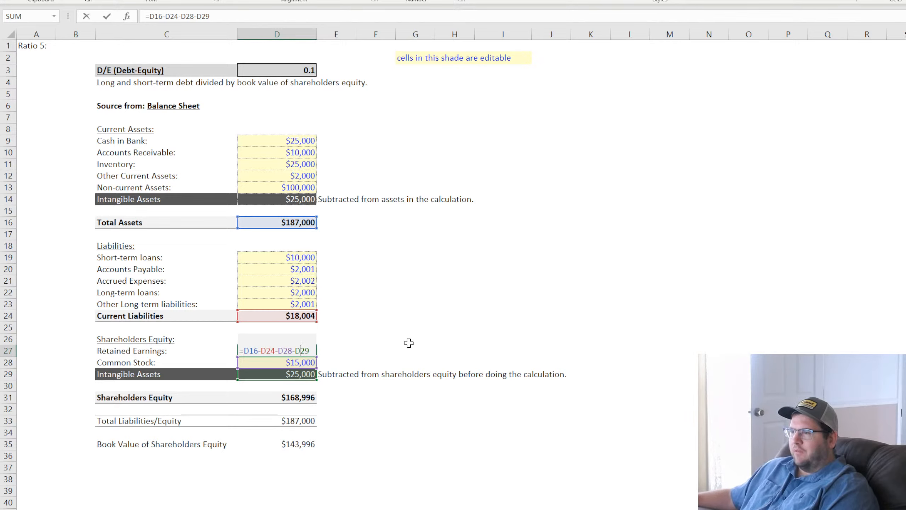
{"action": "left_click", "coordinate": [514, 290]}
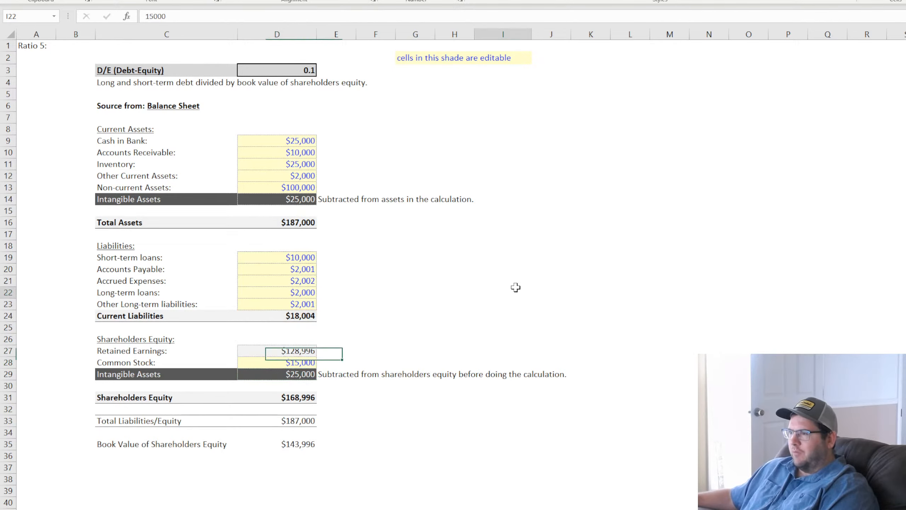
{"action": "left_click", "coordinate": [147, 353]}
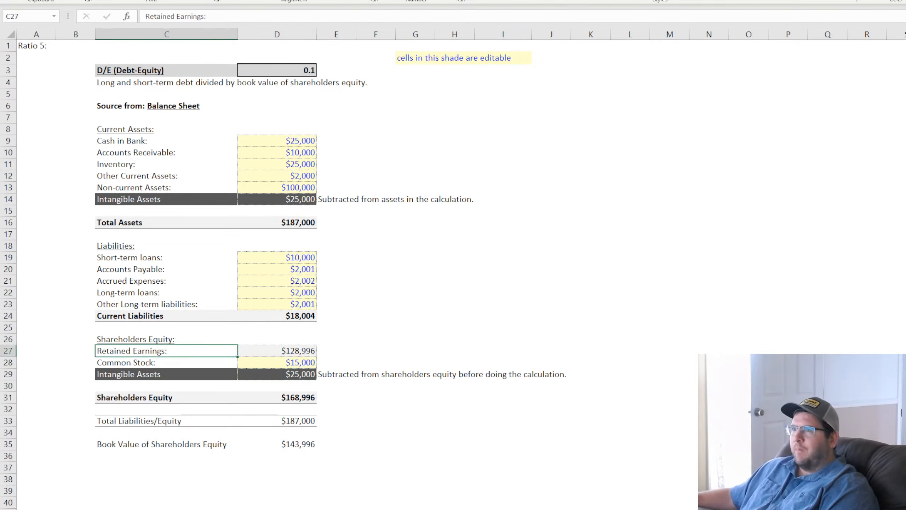
{"action": "left_click", "coordinate": [519, 233]}
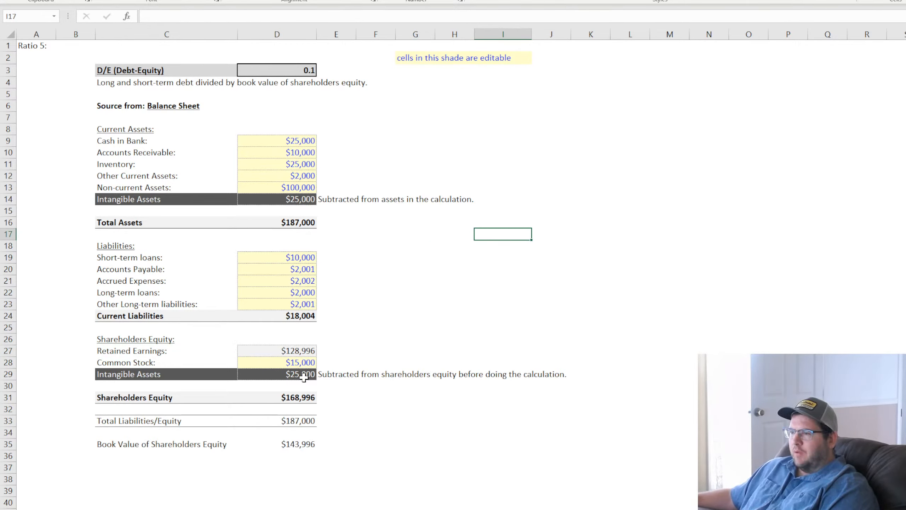
{"action": "left_click", "coordinate": [129, 130]}
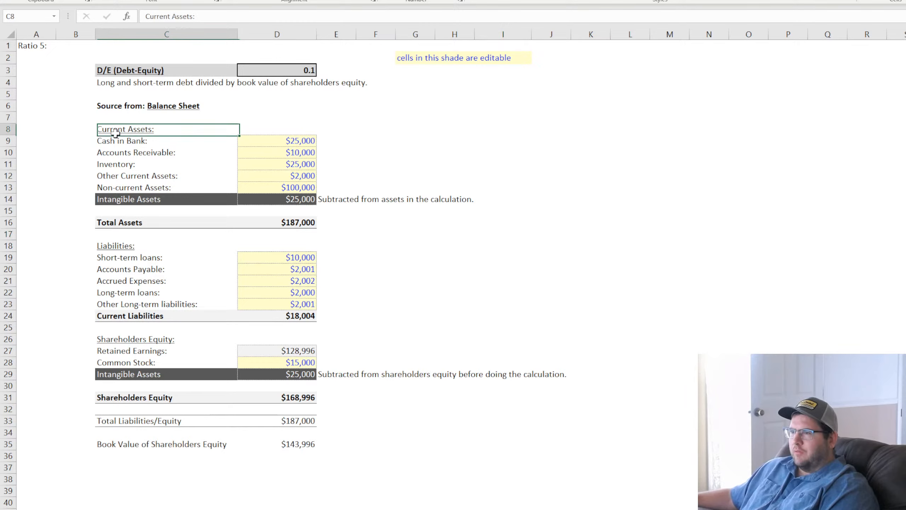
{"action": "left_click", "coordinate": [125, 247]}
{"action": "left_click", "coordinate": [129, 340]}
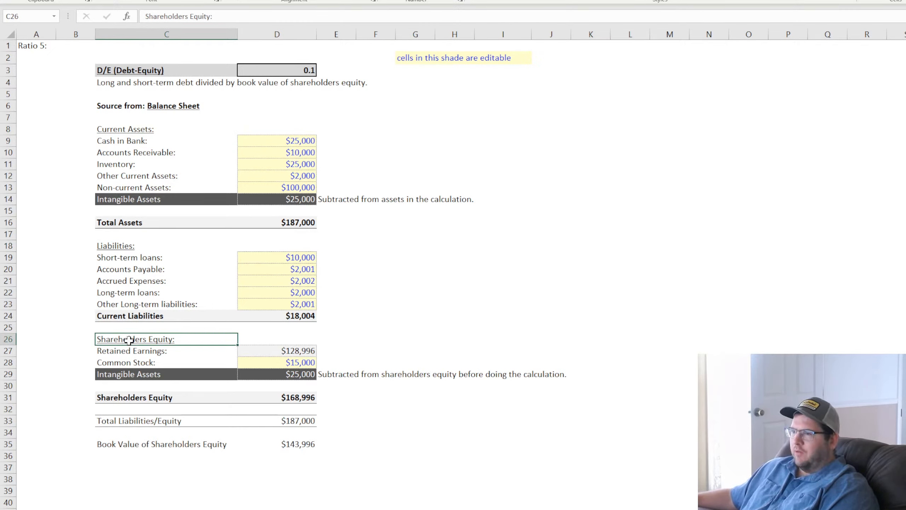
{"action": "left_click", "coordinate": [306, 400]}
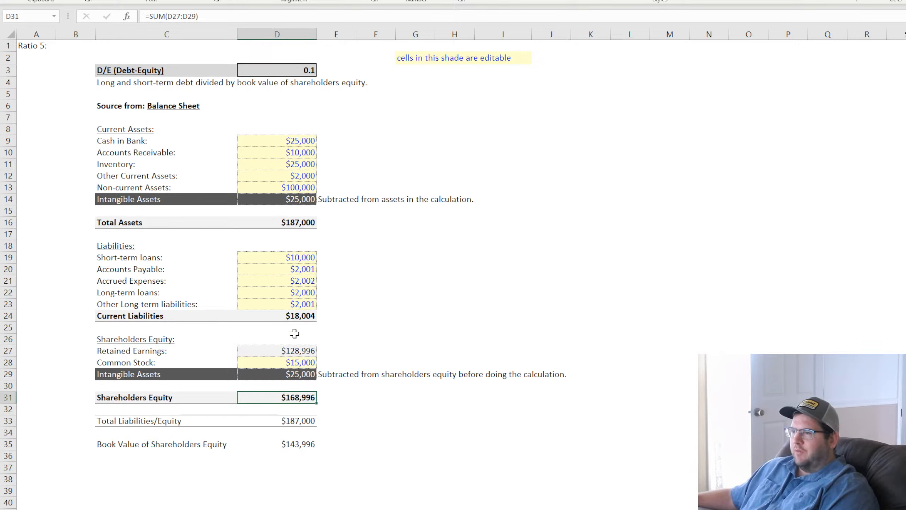
{"action": "left_click", "coordinate": [296, 317]}
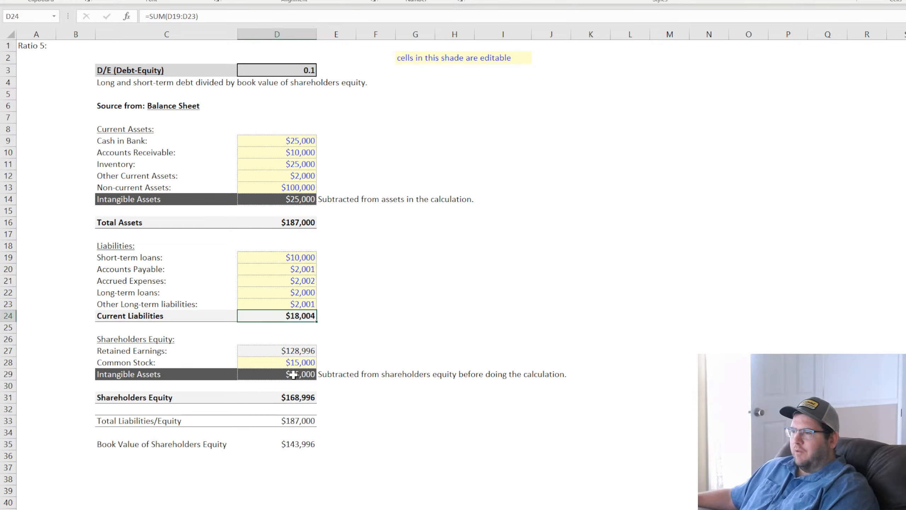
{"action": "left_click", "coordinate": [295, 385]}
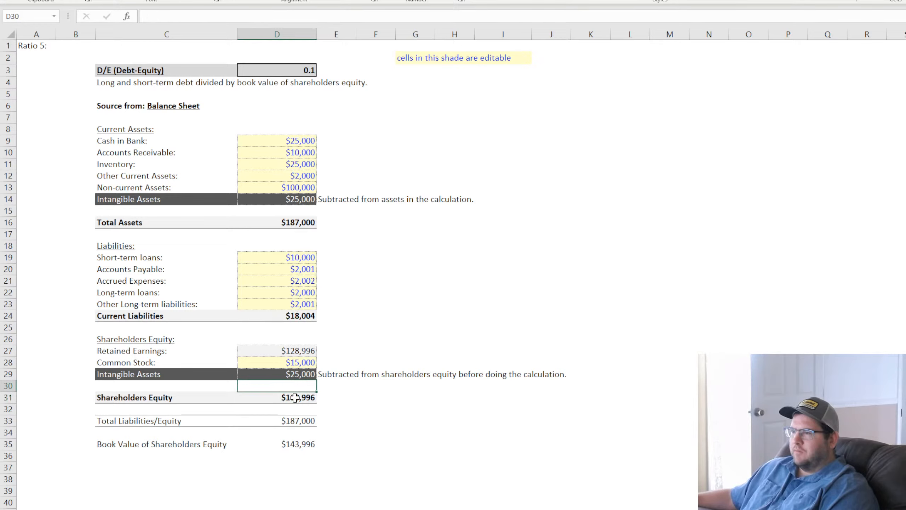
{"action": "left_click_drag", "start_coordinate": [295, 397], "coordinate": [188, 400]}
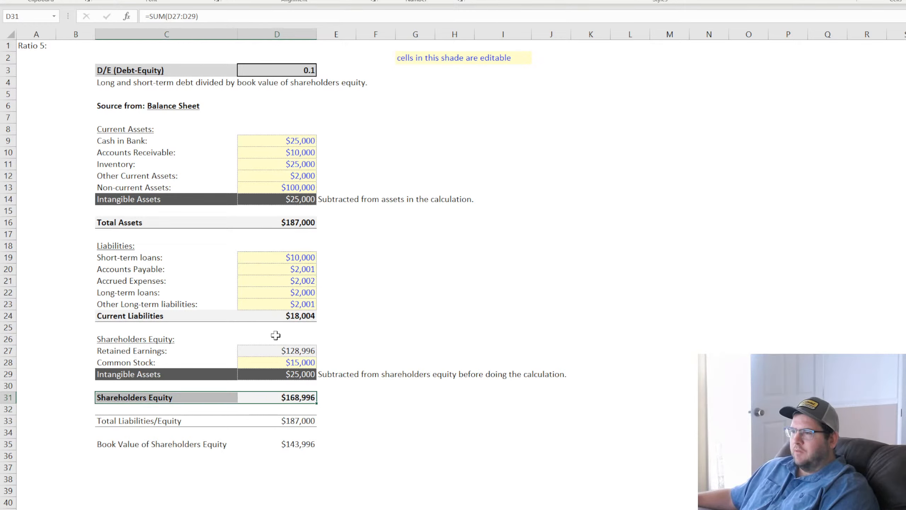
{"action": "left_click", "coordinate": [296, 224]}
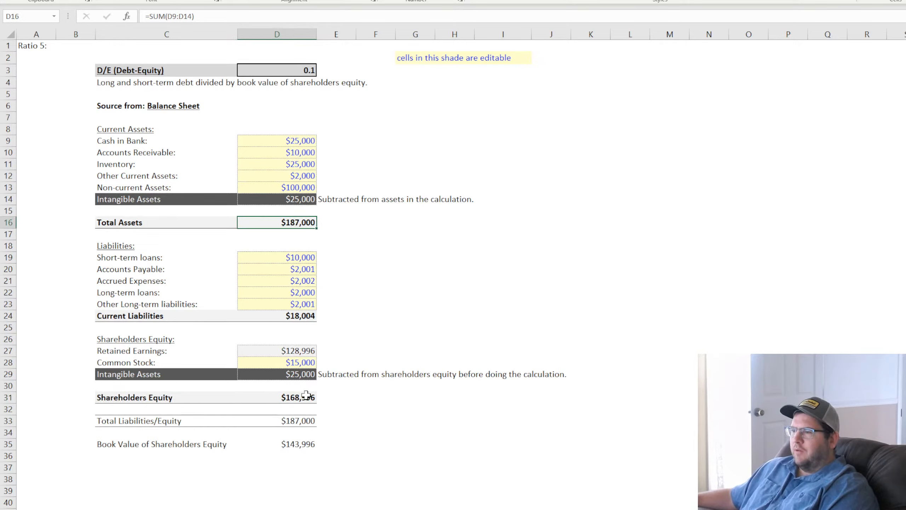
Shade the Total Liabilities/Equity row C33:D33 light grey, in line with the Shareholders Equity and Total Assets rows.
{"action": "left_click", "coordinate": [454, 443]}
{"action": "left_click_drag", "start_coordinate": [130, 427], "coordinate": [283, 421]}
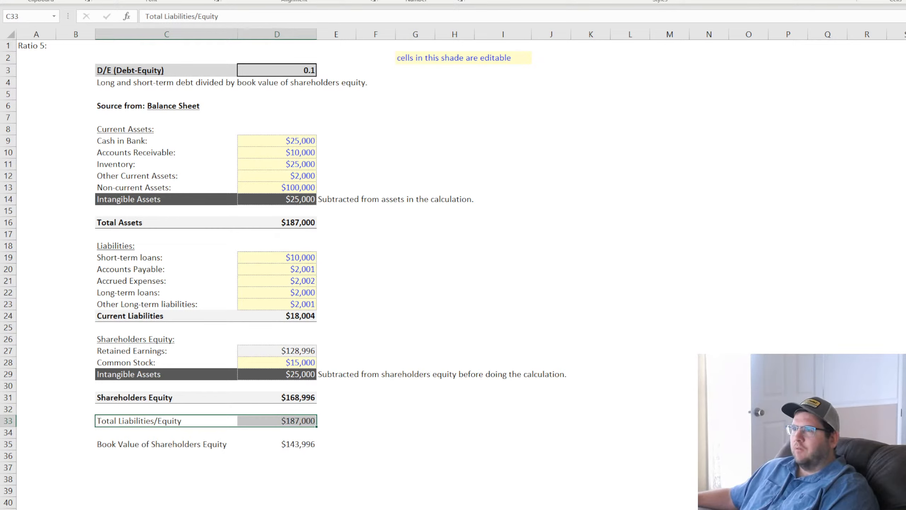
{"action": "left_click", "coordinate": [629, 338]}
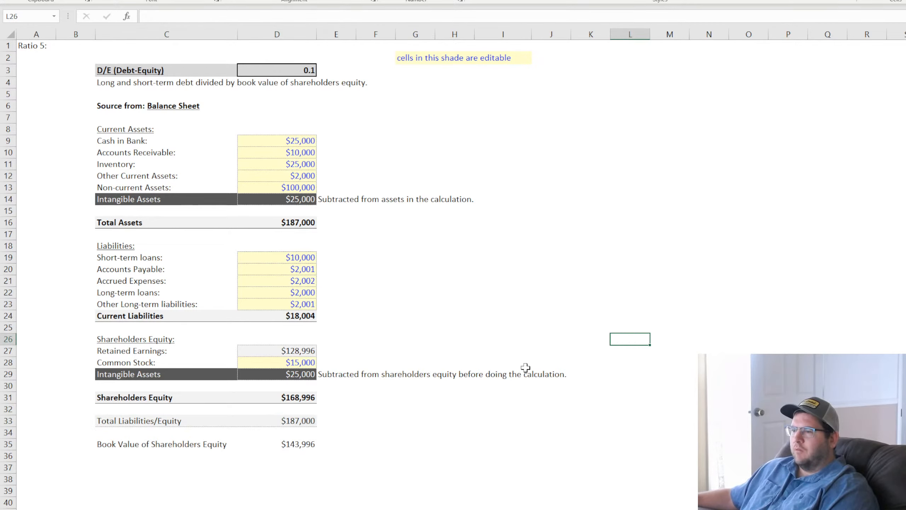
{"action": "left_click_drag", "start_coordinate": [294, 397], "coordinate": [208, 396]}
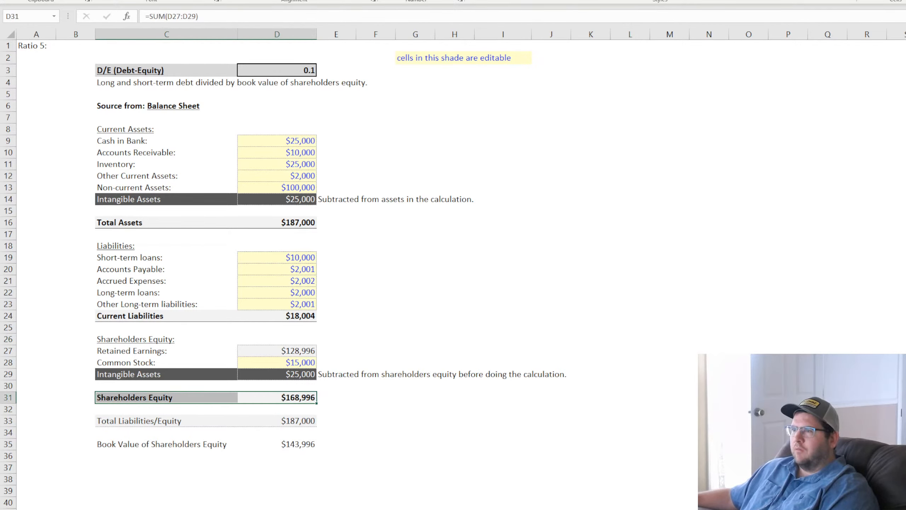
{"action": "left_click_drag", "start_coordinate": [147, 226], "coordinate": [250, 223]}
{"action": "left_click", "coordinate": [669, 266]}
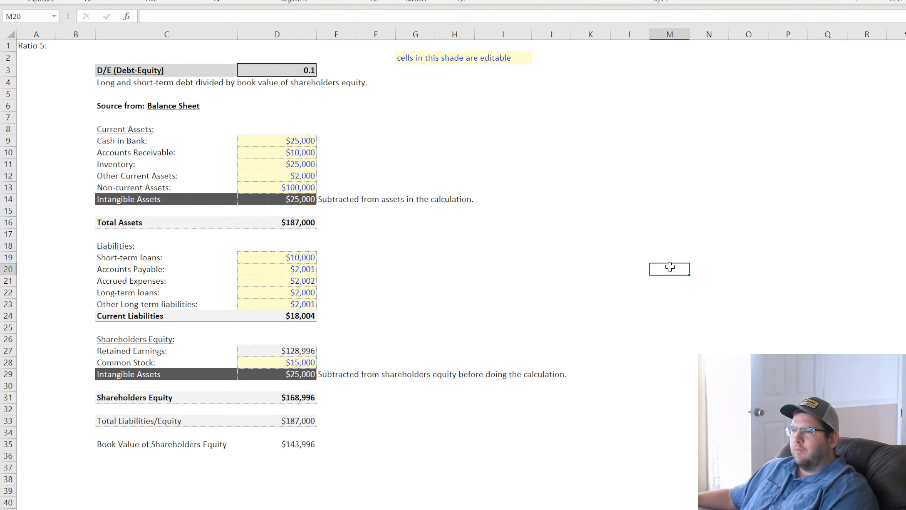
Compare Total Assets with Total Liabilities/Equity and give C33:D33 a heavier bottom border.
{"action": "left_click_drag", "start_coordinate": [149, 227], "coordinate": [281, 223]}
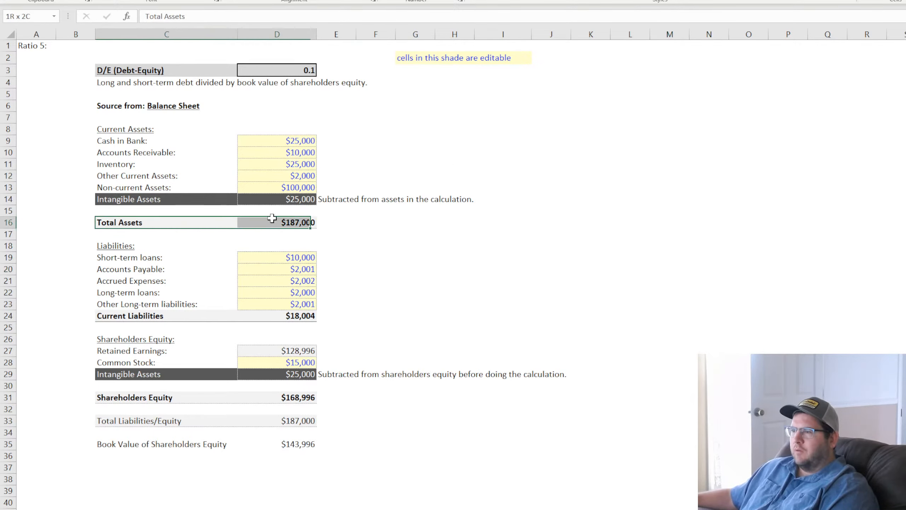
{"action": "left_click", "coordinate": [129, 421]}
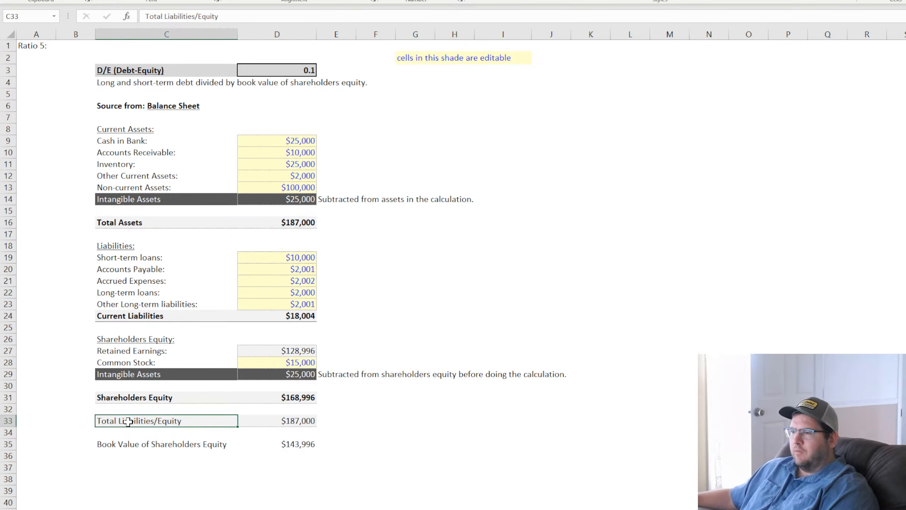
{"action": "left_click_drag", "start_coordinate": [128, 422], "coordinate": [274, 421]}
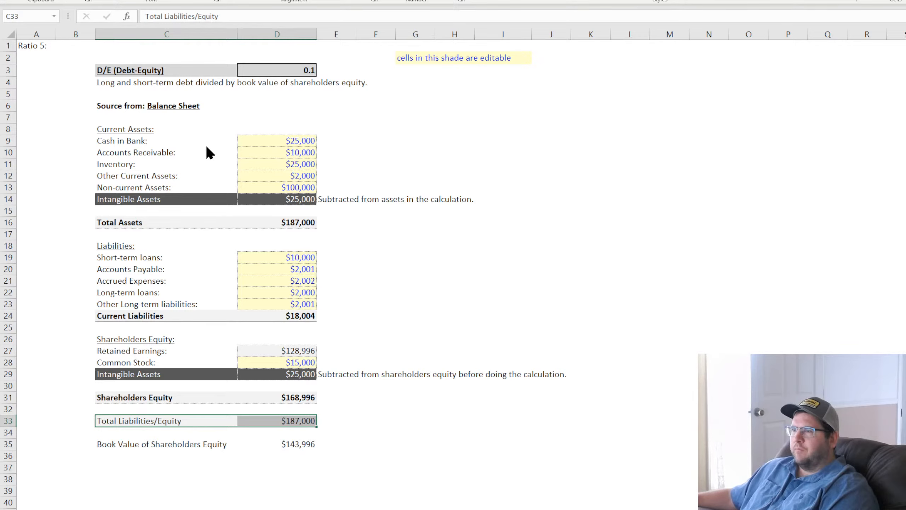
{"action": "left_click", "coordinate": [589, 265]}
Make the Book Value of Shareholders Equity row C35:D35 bold and add a heavier bottom border.
{"action": "left_click_drag", "start_coordinate": [157, 445], "coordinate": [306, 447]}
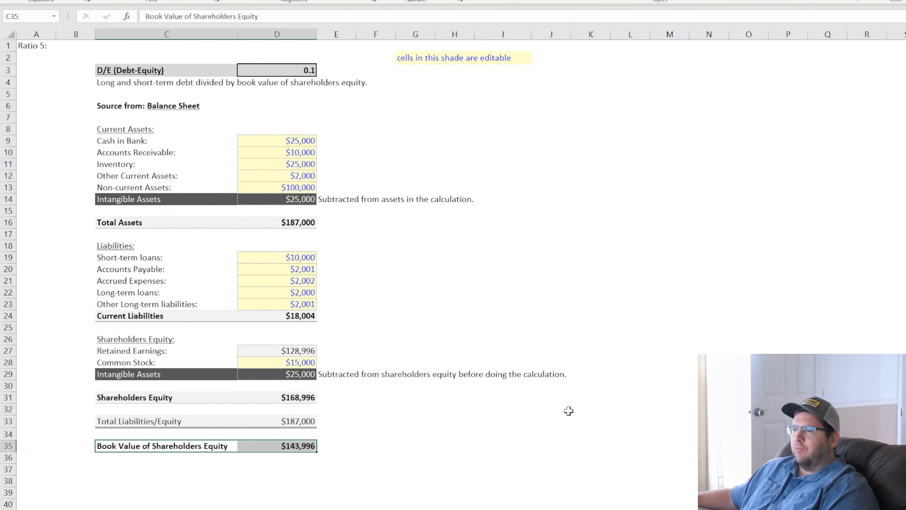
{"action": "left_click", "coordinate": [588, 432]}
{"action": "left_click_drag", "start_coordinate": [289, 444], "coordinate": [192, 443]}
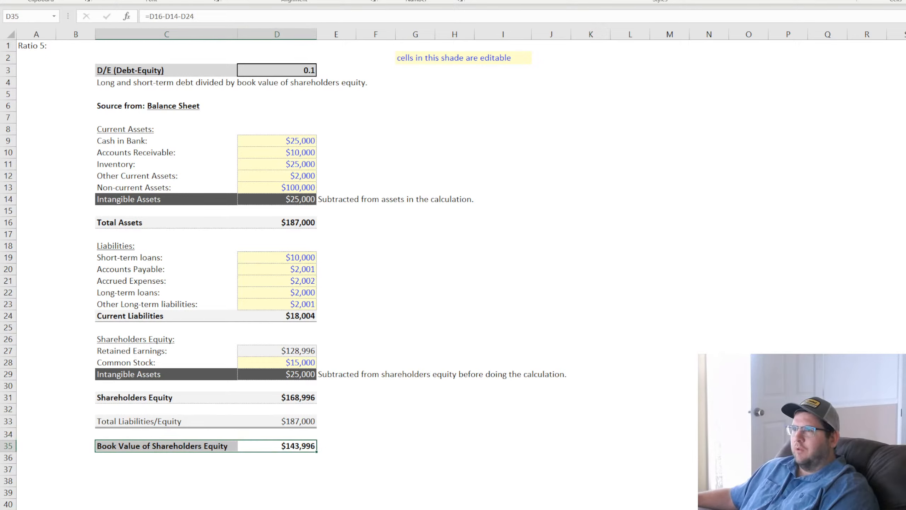
{"action": "left_click", "coordinate": [668, 397]}
Replace the label in C29 under Shareholders Equity with "Preferred Stock:".
{"action": "left_click", "coordinate": [227, 373]}
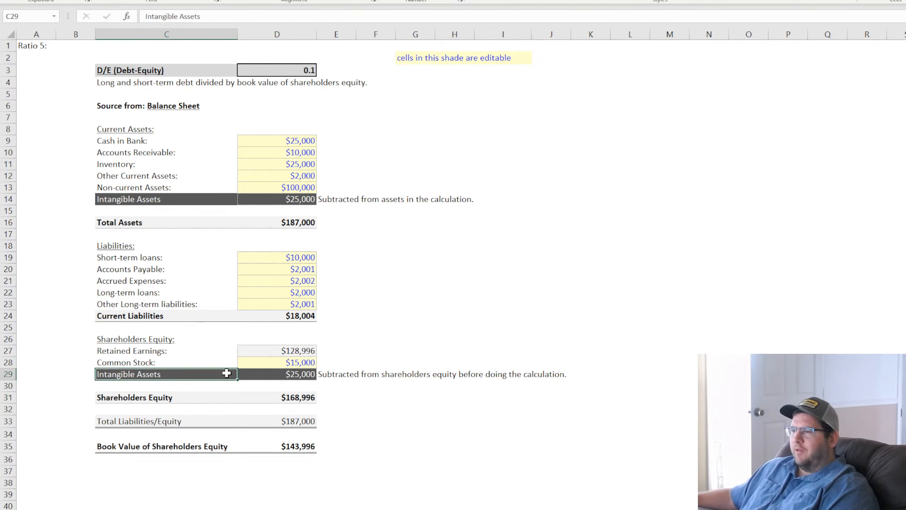
{"action": "left_click_drag", "start_coordinate": [226, 374], "coordinate": [255, 373]}
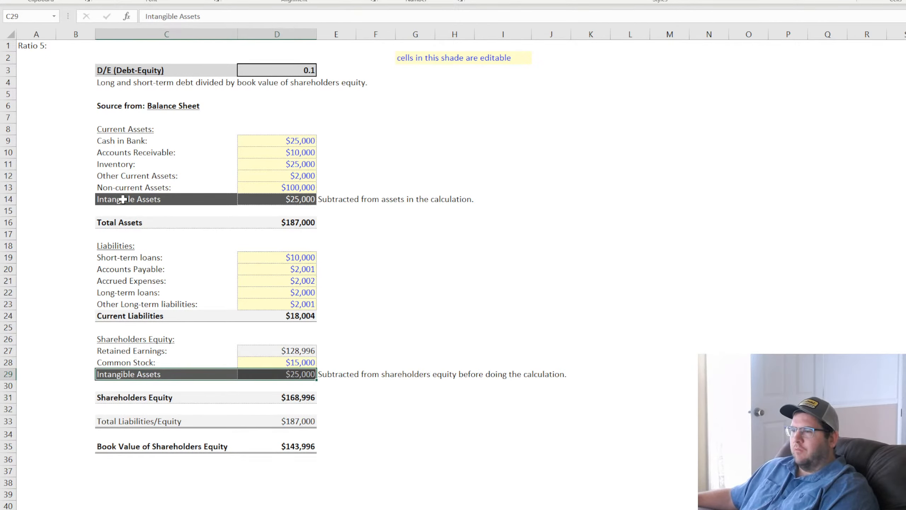
{"action": "double_click", "coordinate": [134, 374]}
{"action": "left_click_drag", "start_coordinate": [166, 375], "coordinate": [60, 376]}
{"action": "type", "text": "Pr"}
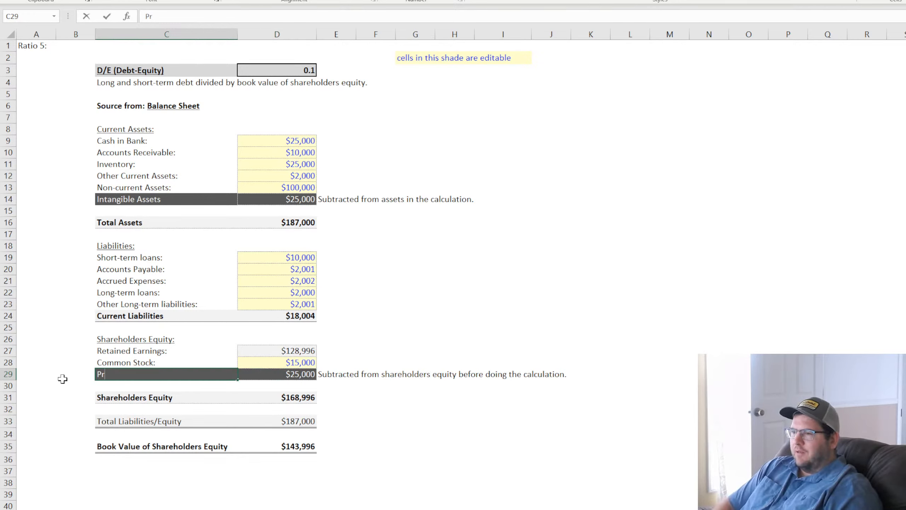
{"action": "type", "text": "eferred Stock:"}
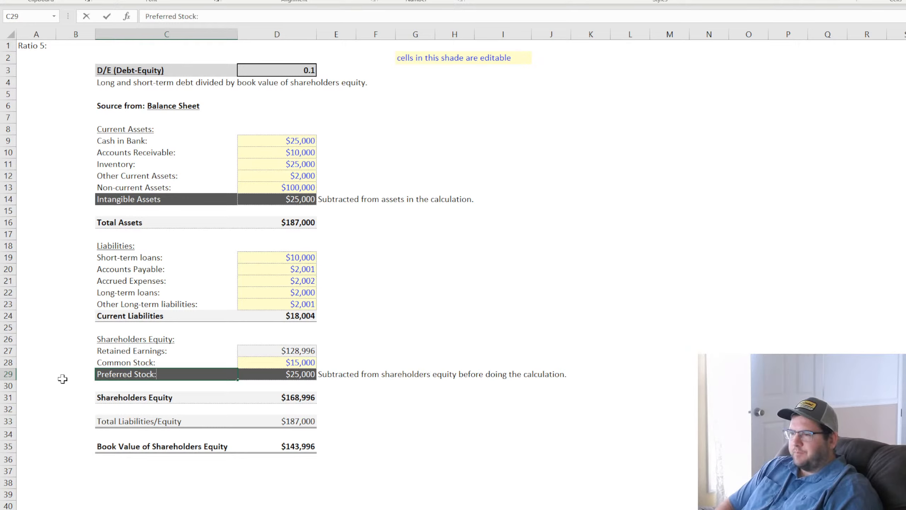
{"action": "key", "text": "Return"}
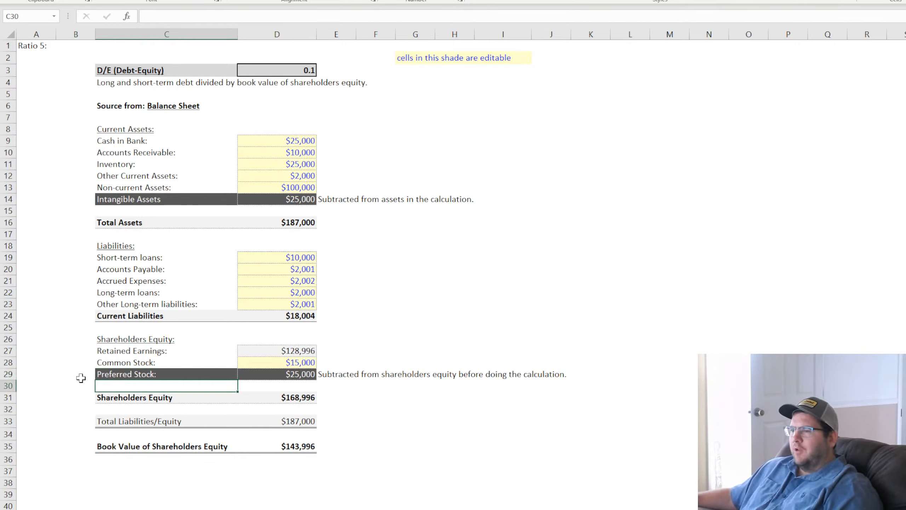
{"action": "left_click", "coordinate": [289, 375]}
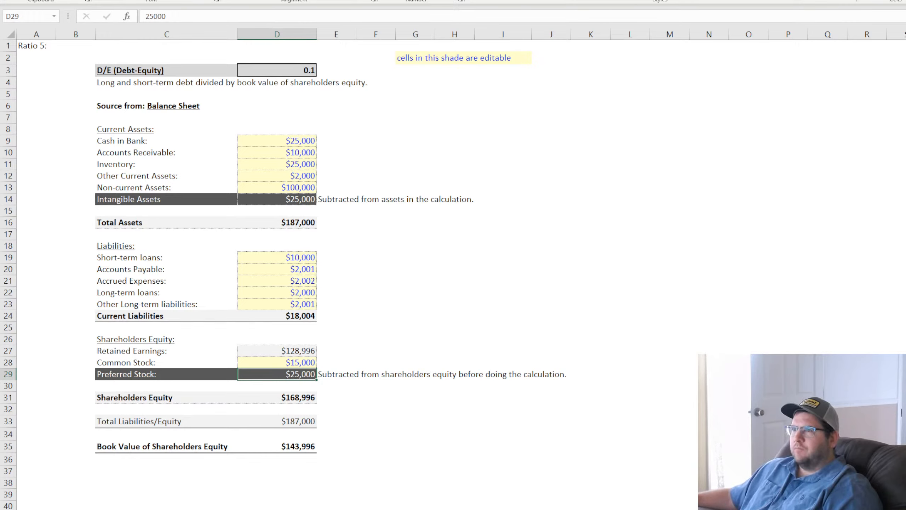
Extend the Book Value of Shareholders Equity formula in D35 to =D16-D14-D24-D29 and check its cell references.
{"action": "double_click", "coordinate": [299, 446]}
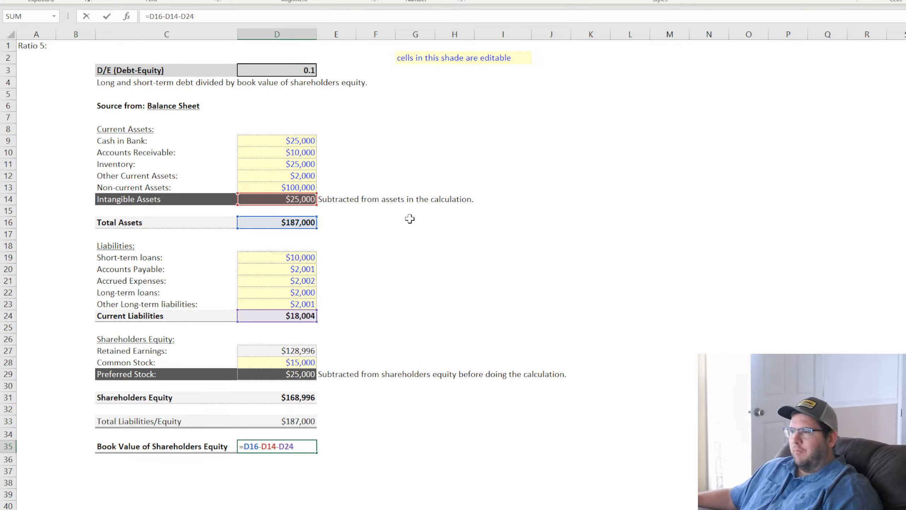
{"action": "left_click", "coordinate": [216, 17]}
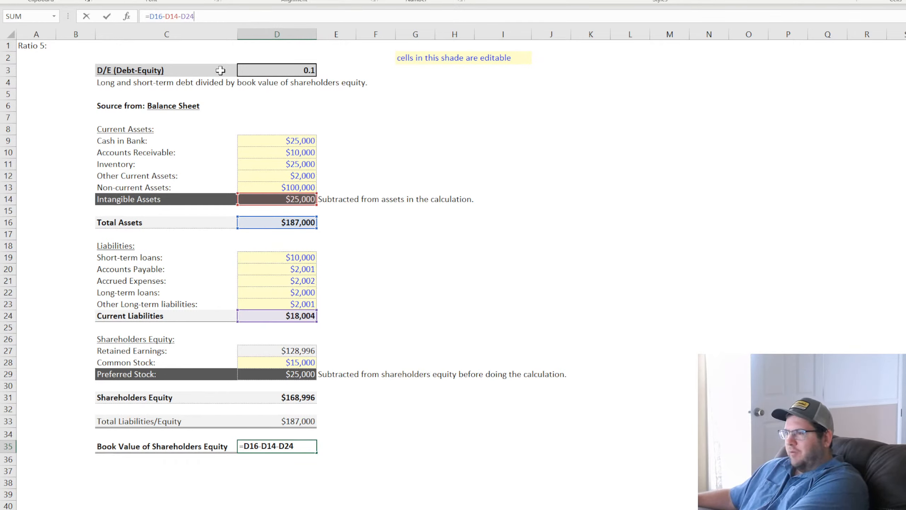
{"action": "type", "text": "-"}
{"action": "left_click", "coordinate": [291, 374]}
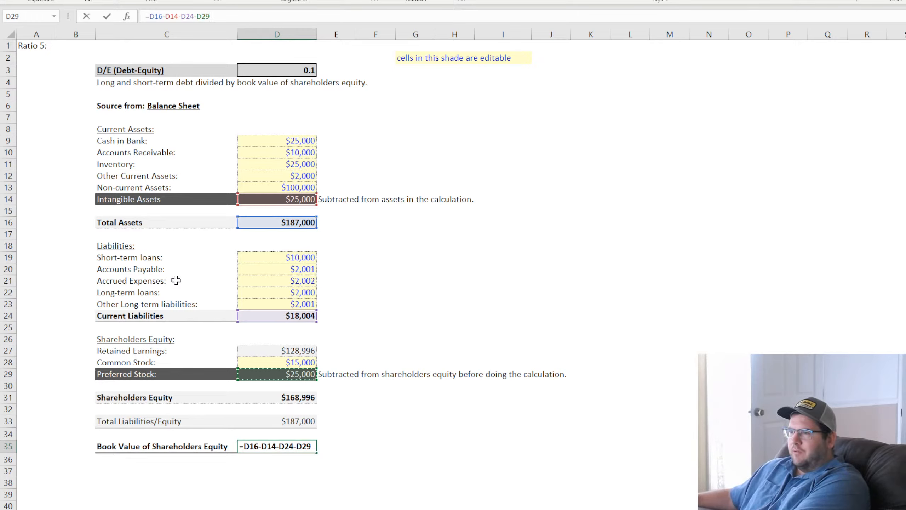
{"action": "key", "text": "Return"}
{"action": "left_click", "coordinate": [452, 433]}
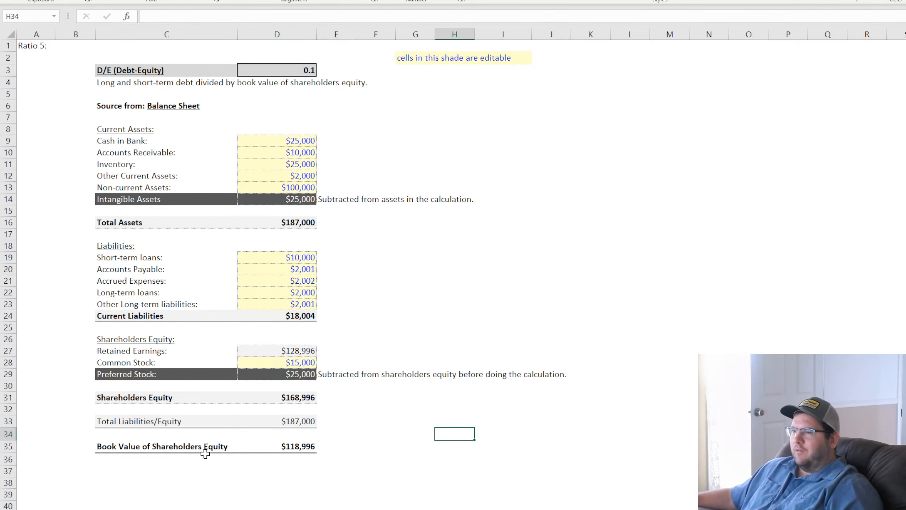
{"action": "left_click_drag", "start_coordinate": [136, 447], "coordinate": [291, 449]}
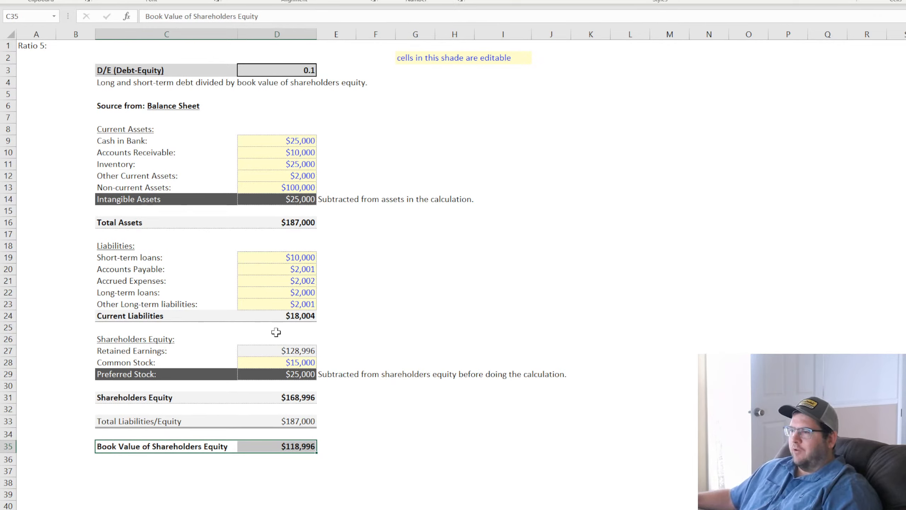
{"action": "left_click", "coordinate": [299, 448]}
{"action": "double_click", "coordinate": [299, 448]}
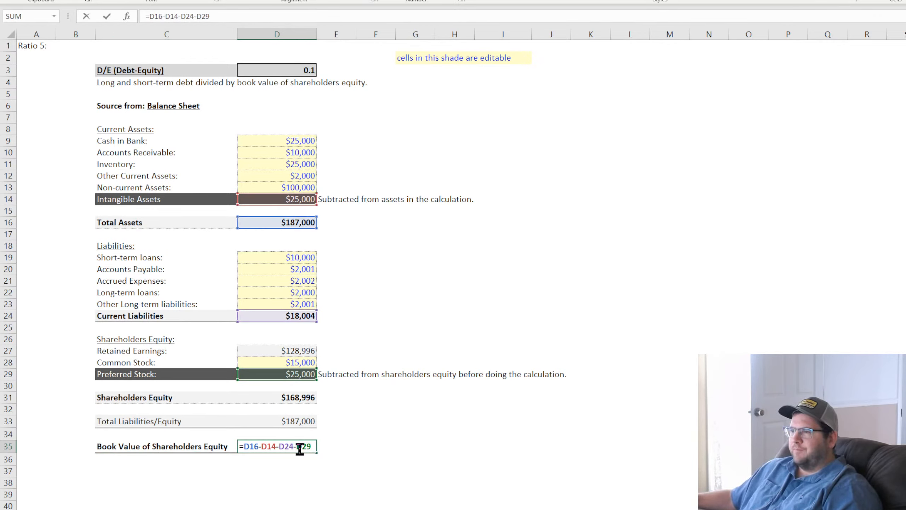
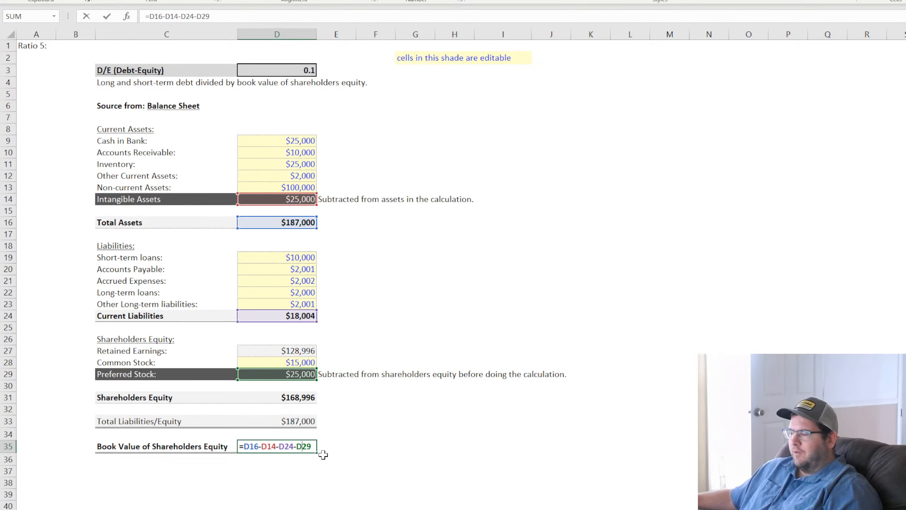
{"action": "key", "text": "Return"}
{"action": "left_click", "coordinate": [298, 444]}
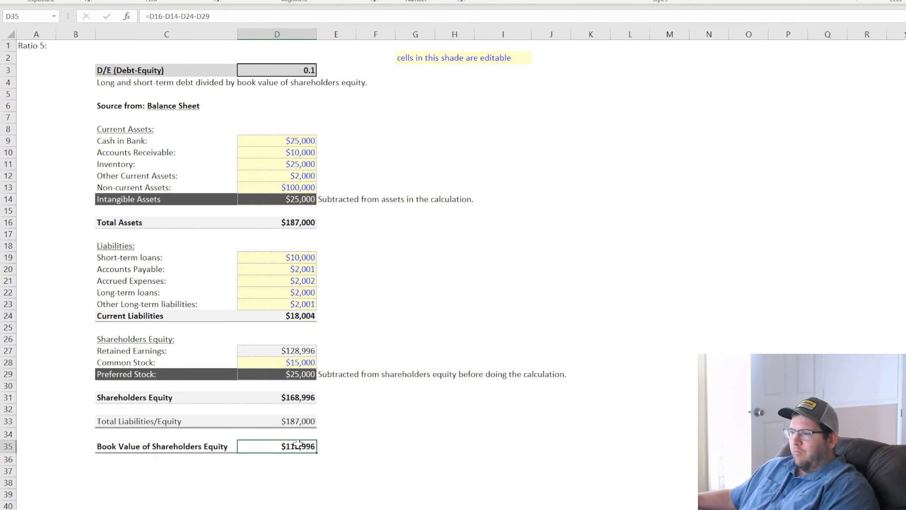
Enter =(D19+D22)/D35 in D3 to calculate the D/E ratio from short-term loans, long-term loans and book value.
{"action": "left_click", "coordinate": [308, 70]}
{"action": "type", "text": "="}
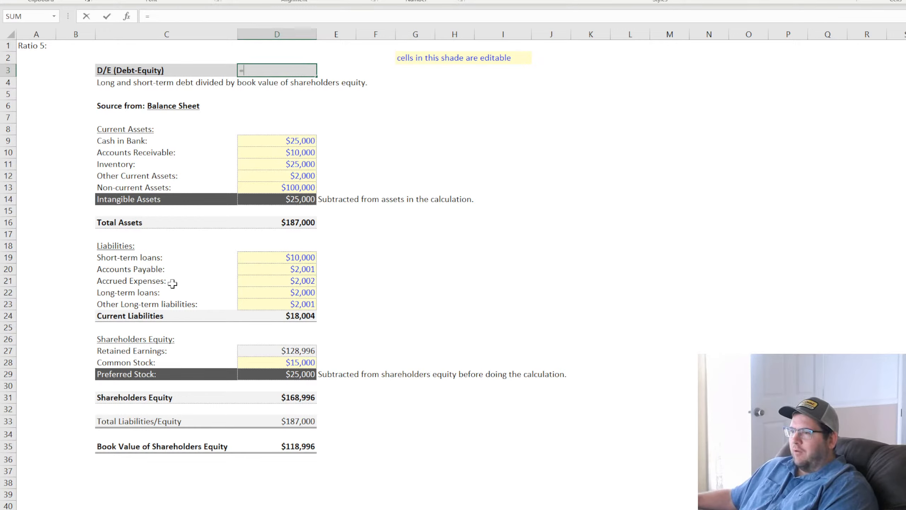
{"action": "type", "text": "("}
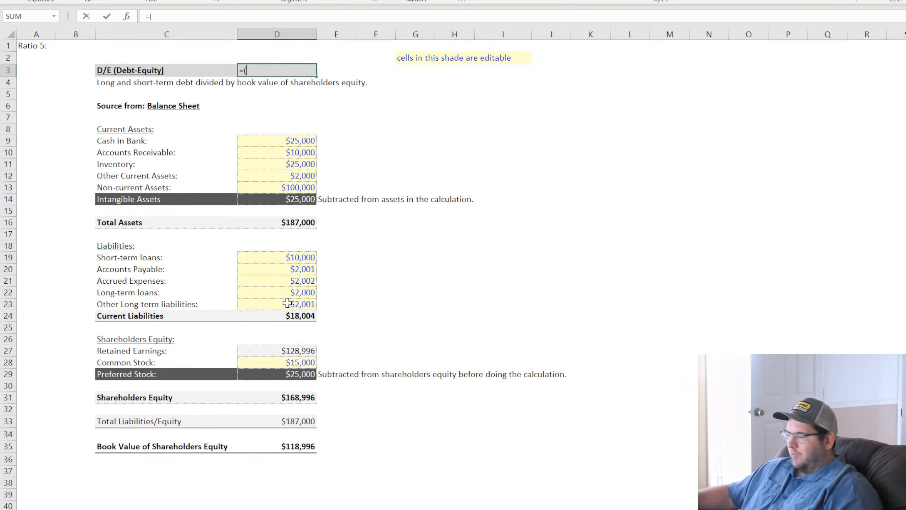
{"action": "left_click", "coordinate": [292, 257]}
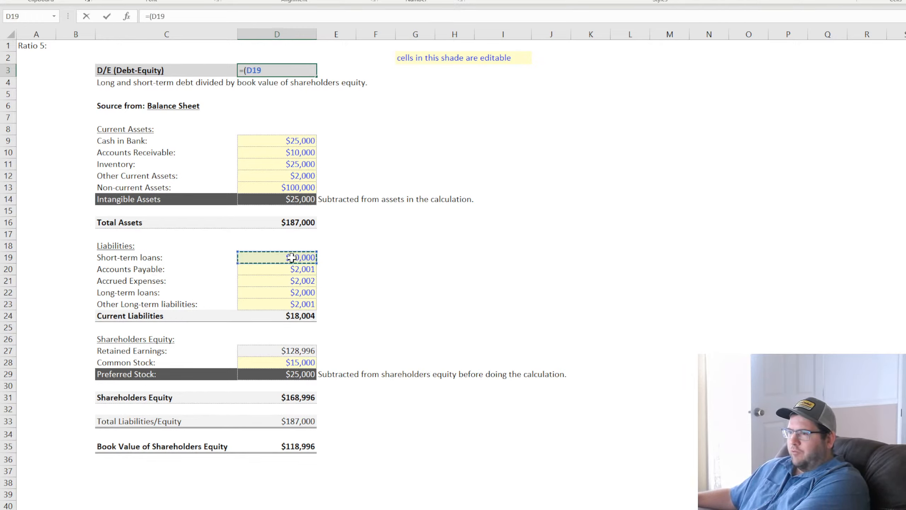
{"action": "type", "text": "+"}
{"action": "left_click", "coordinate": [296, 292]}
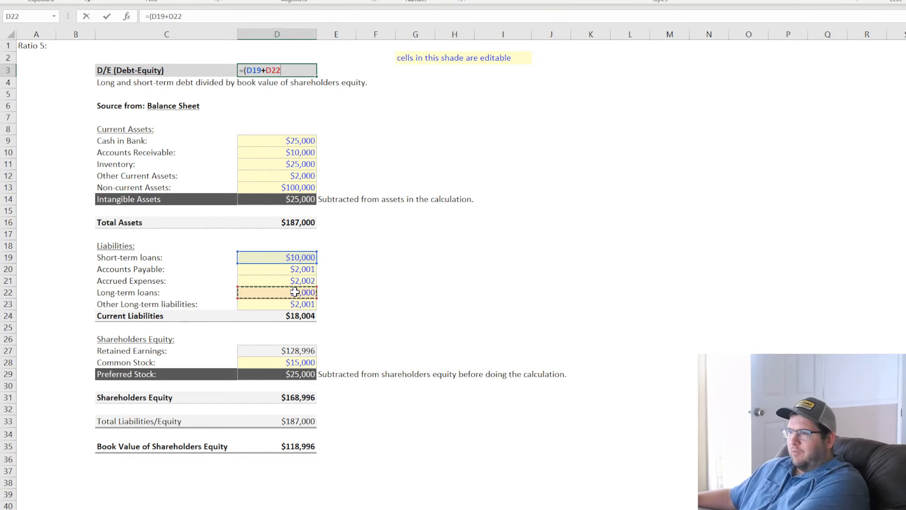
{"action": "type", "text": ")/"}
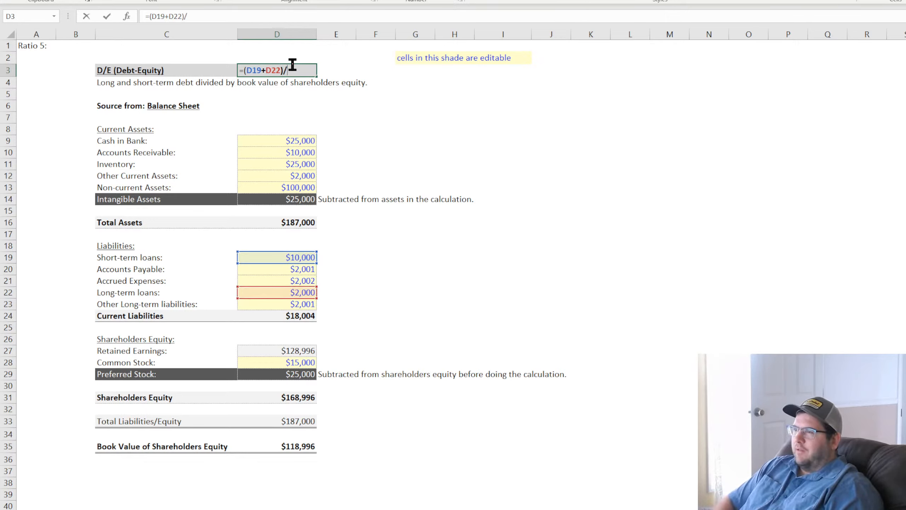
{"action": "left_click", "coordinate": [298, 448]}
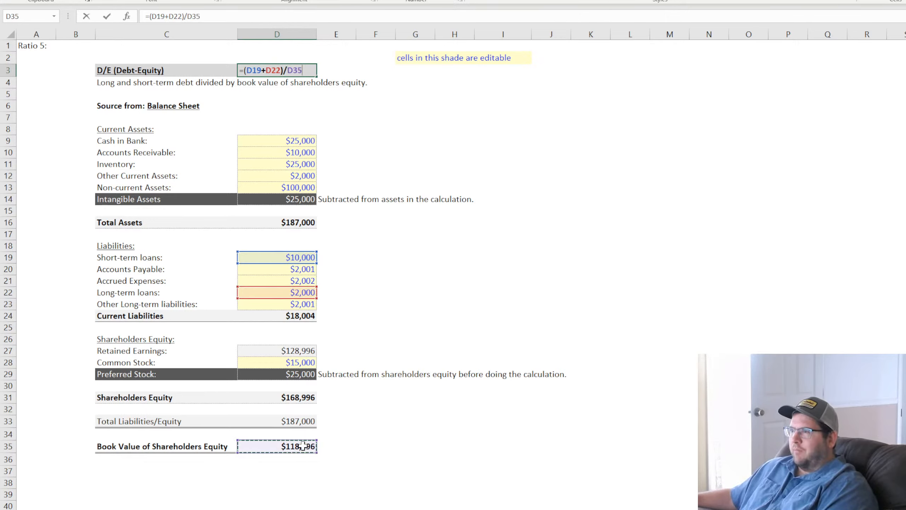
{"action": "key", "text": "Return"}
Display the D/E ratio in D3 with two decimal places.
{"action": "left_click", "coordinate": [284, 70]}
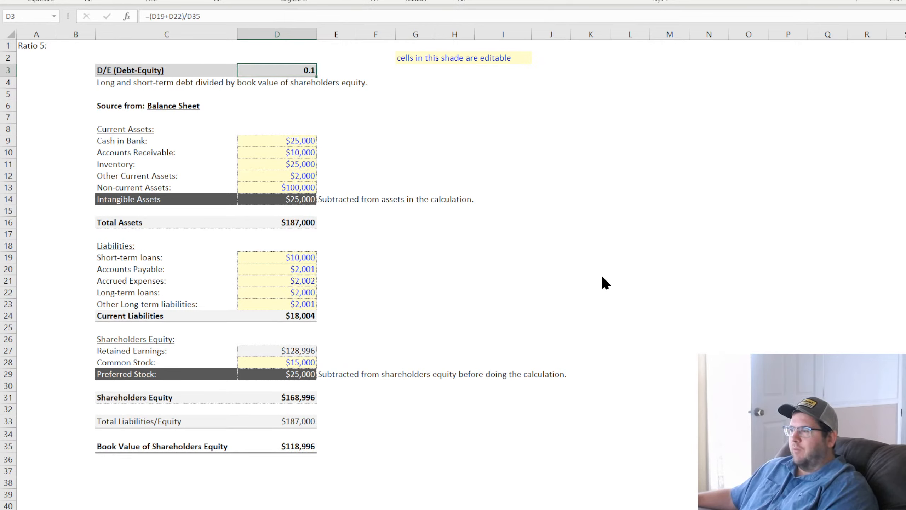
{"action": "left_click", "coordinate": [632, 453]}
{"action": "left_click", "coordinate": [561, 304]}
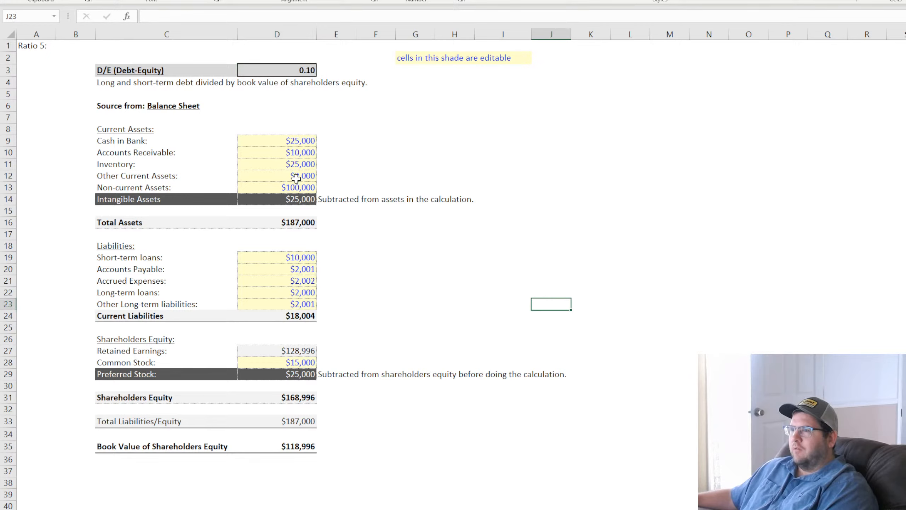
Make the Long-term loans row C22:D22 and the Short-term loans row C19:D19 bold.
{"action": "left_click", "coordinate": [113, 86]}
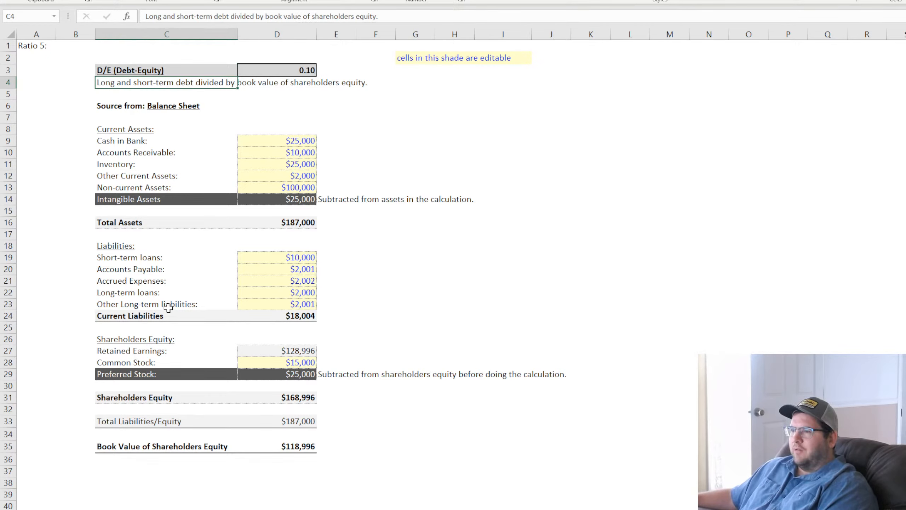
{"action": "left_click_drag", "start_coordinate": [119, 292], "coordinate": [271, 293]}
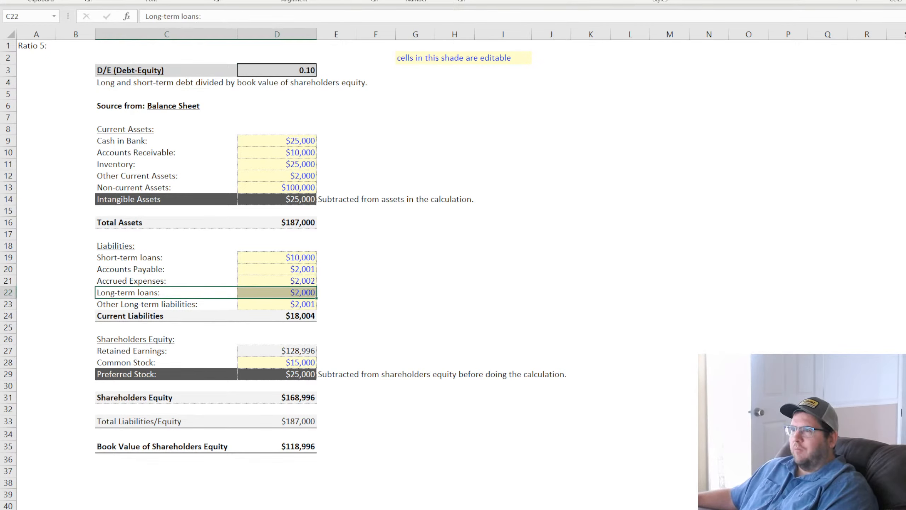
{"action": "key", "text": "ctrl+b"}
{"action": "left_click", "coordinate": [120, 258]}
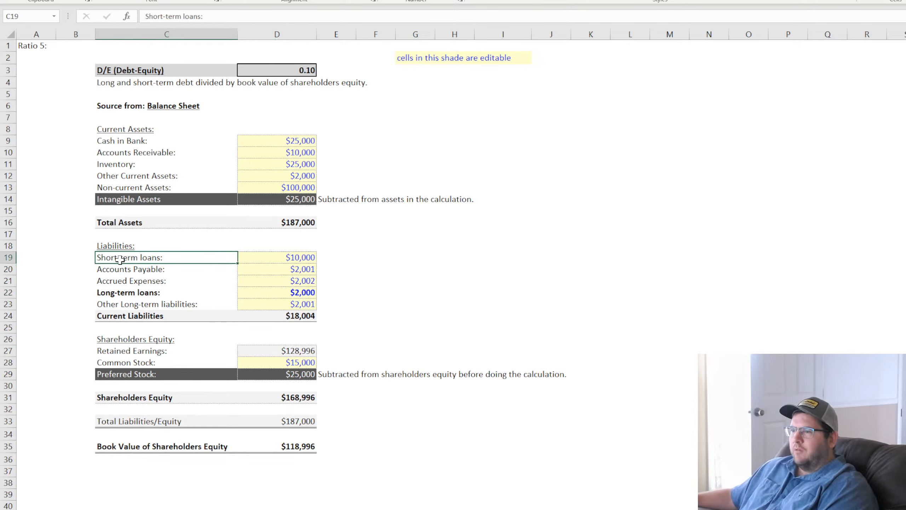
{"action": "left_click_drag", "start_coordinate": [120, 258], "coordinate": [253, 258]}
{"action": "key", "text": "ctrl+b"}
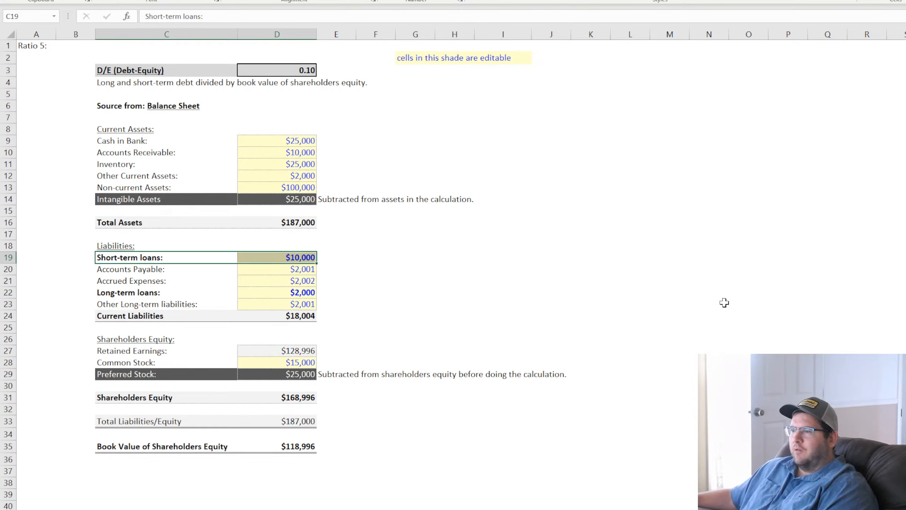
Review the Book Value of Shareholders Equity row and the Intangible Assets and Preferred Stock rows subtracted in its calculation.
{"action": "left_click_drag", "start_coordinate": [303, 446], "coordinate": [156, 447]}
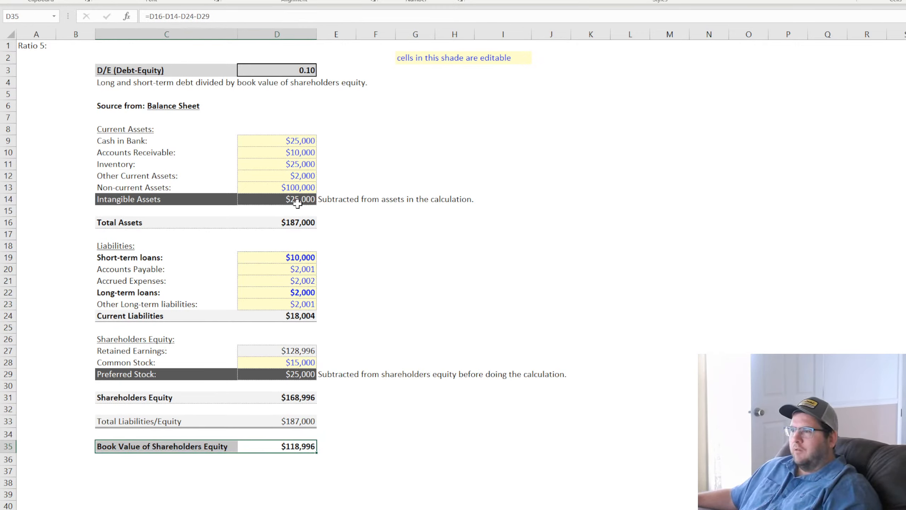
{"action": "left_click", "coordinate": [482, 301]}
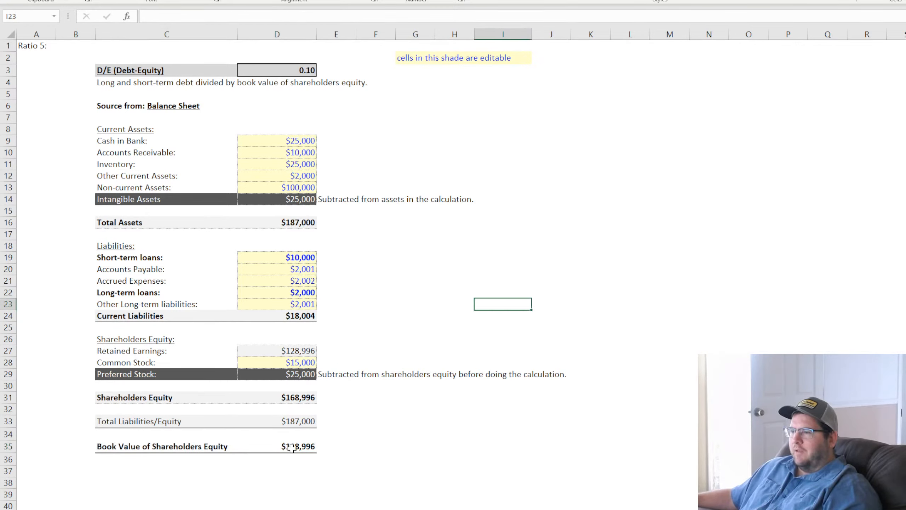
{"action": "left_click_drag", "start_coordinate": [292, 448], "coordinate": [108, 449]}
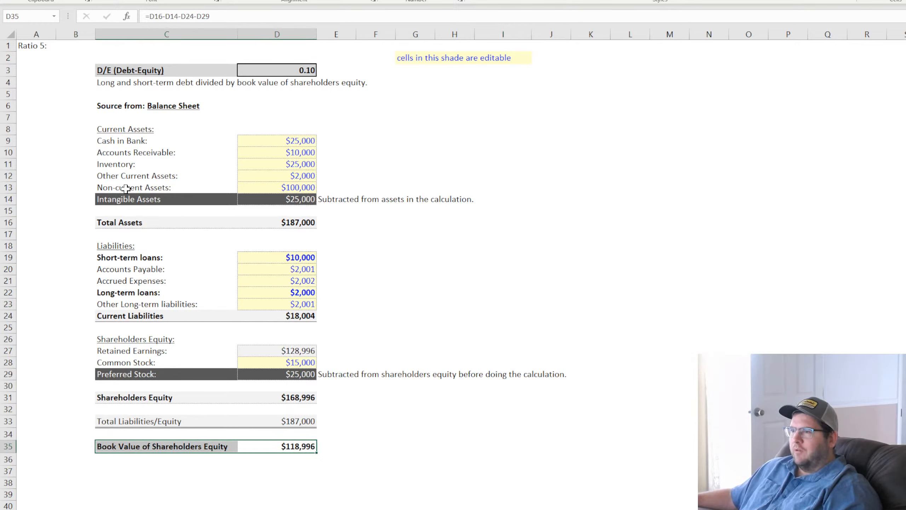
{"action": "left_click_drag", "start_coordinate": [114, 199], "coordinate": [353, 203]}
{"action": "left_click_drag", "start_coordinate": [121, 374], "coordinate": [352, 375]}
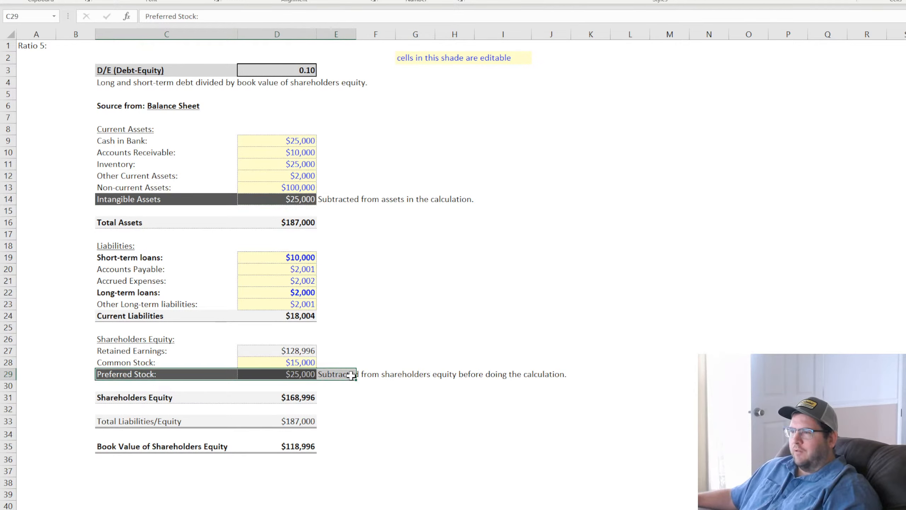
Enter the note "debt portion of ratio" in B19 and B22, beside Short-term loans and Long-term loans.
{"action": "left_click", "coordinate": [85, 257]}
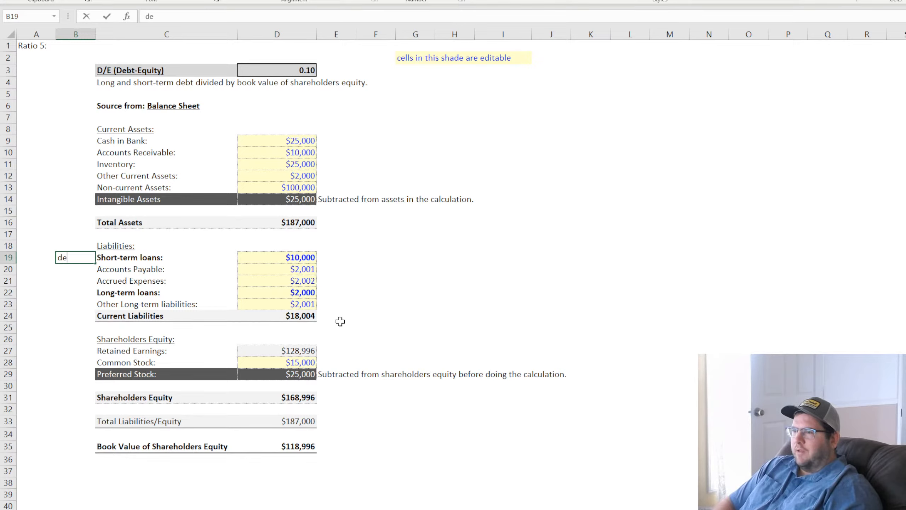
{"action": "type", "text": "debt portion of ratio"}
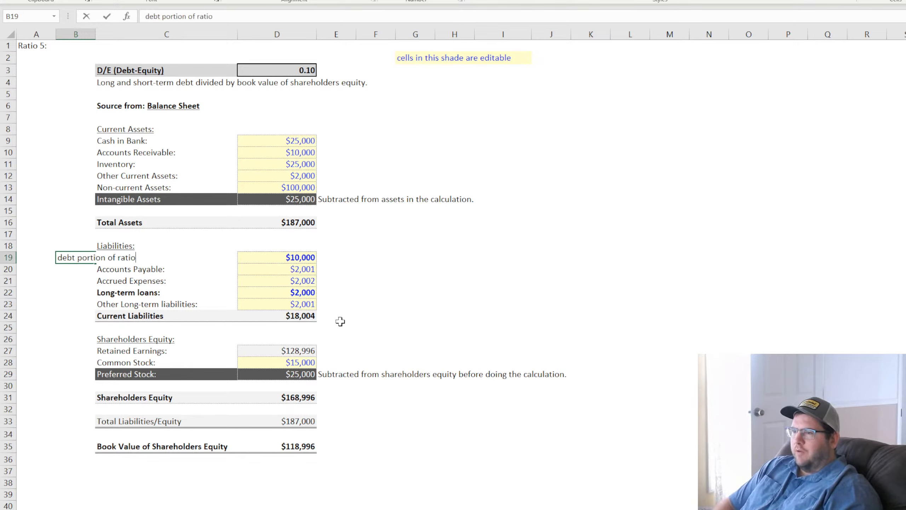
{"action": "key", "text": "Return"}
{"action": "key", "text": "Down"}
{"action": "key", "text": "Down"}
{"action": "type", "text": "debt portin of ratio"}
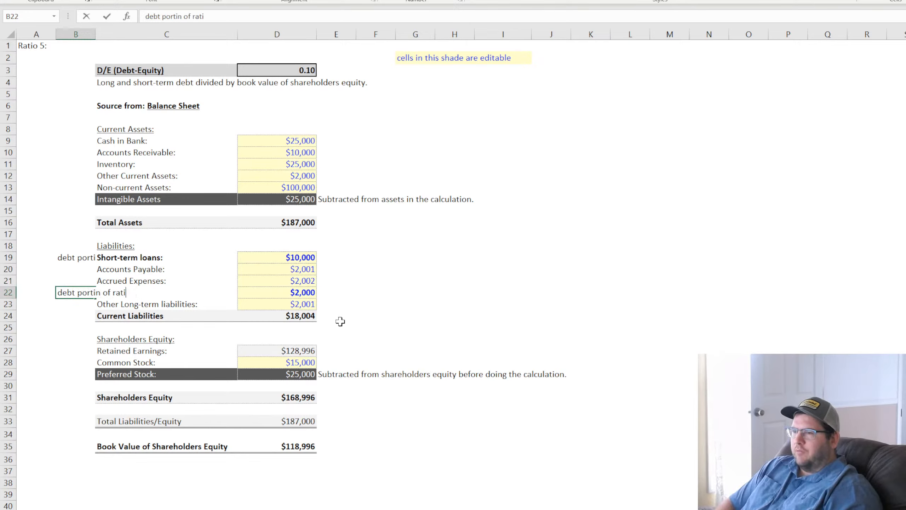
{"action": "key", "text": "BackSpace"}
{"action": "key", "text": "BackSpace"}
{"action": "key", "text": "BackSpace"}
{"action": "key", "text": "BackSpace"}
{"action": "key", "text": "BackSpace"}
{"action": "key", "text": "BackSpace"}
{"action": "key", "text": "BackSpace"}
{"action": "key", "text": "BackSpace"}
{"action": "type", "text": "on of"}
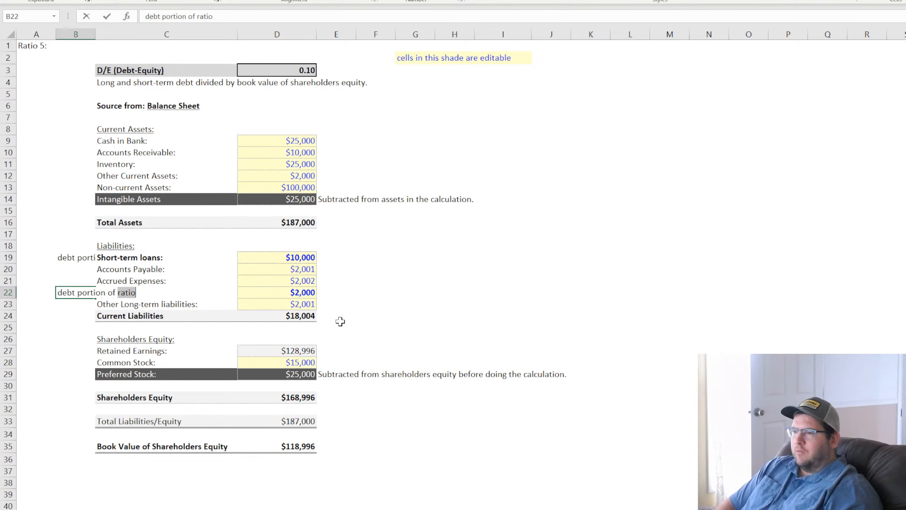
{"action": "key", "text": "Return"}
Move the "debt portion of ratio" notes from B19:B22 to E19:E22, beside the Short-term and Long-term loans amounts.
{"action": "left_click_drag", "start_coordinate": [71, 257], "coordinate": [77, 293]}
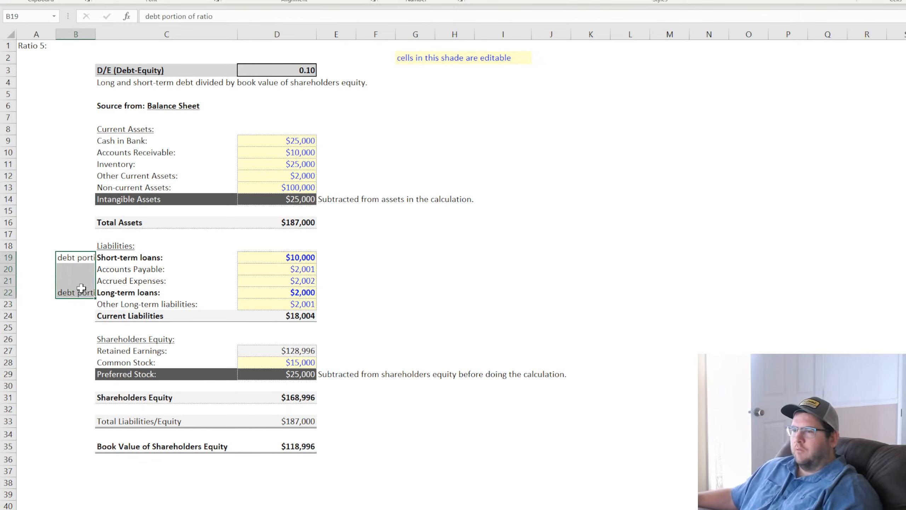
{"action": "key", "text": "ctrl+c"}
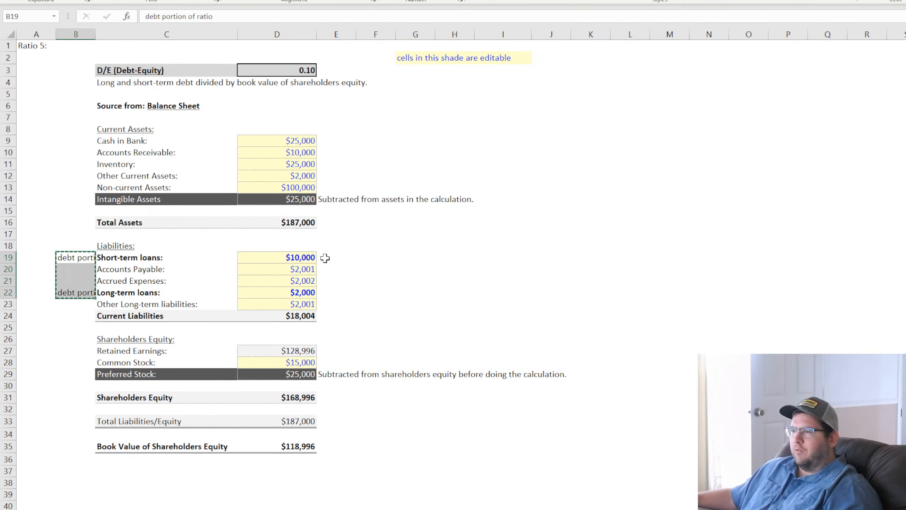
{"action": "left_click", "coordinate": [324, 257]}
{"action": "key", "text": "ctrl+v"}
{"action": "left_click", "coordinate": [588, 290]}
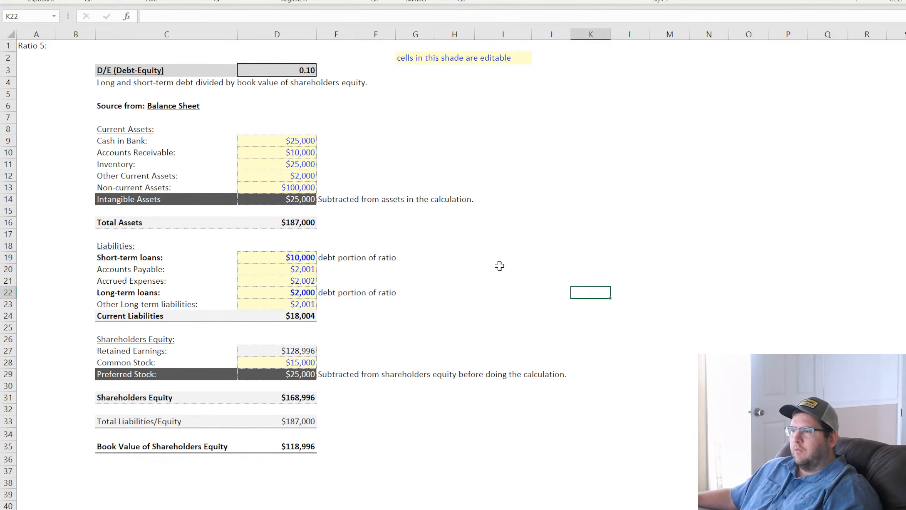
{"action": "left_click", "coordinate": [339, 257]}
{"action": "left_click", "coordinate": [337, 293]}
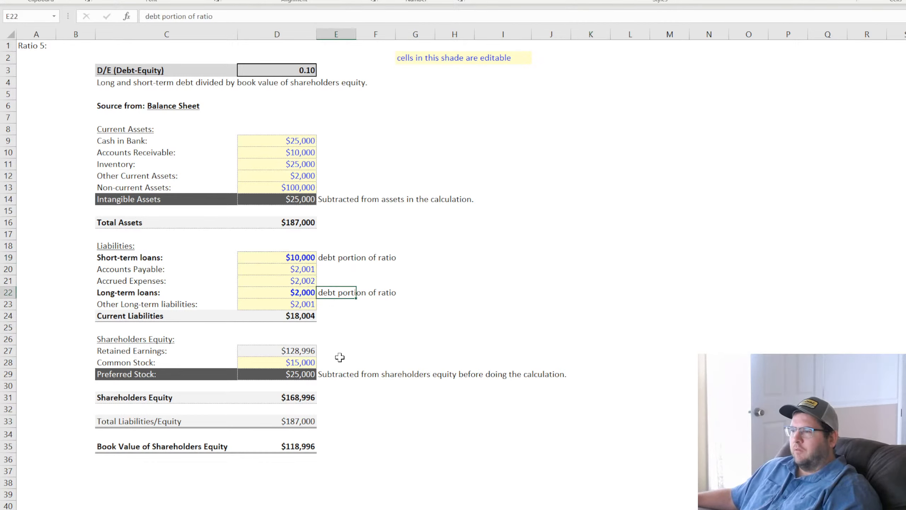
Reword the Preferred Stock note in E29 to "Subtracted from shareholders equity in the calculation.".
{"action": "left_click", "coordinate": [328, 200]}
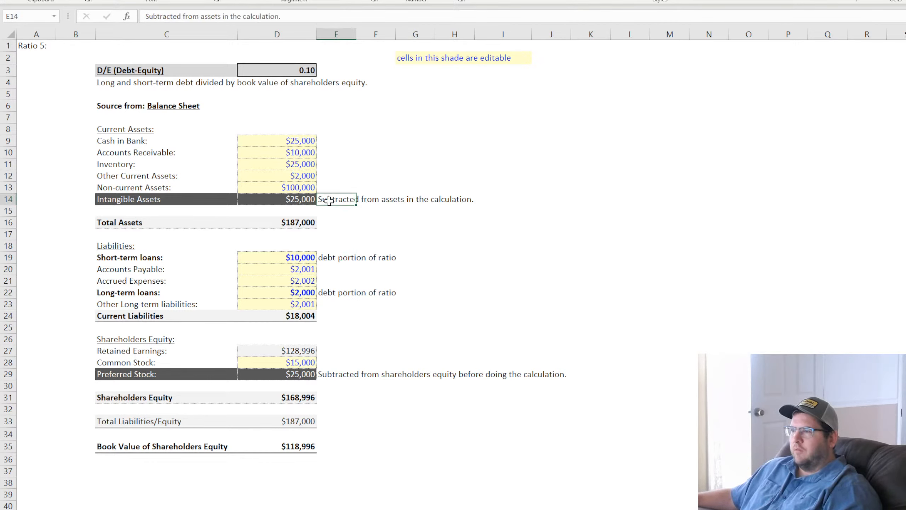
{"action": "double_click", "coordinate": [334, 374]}
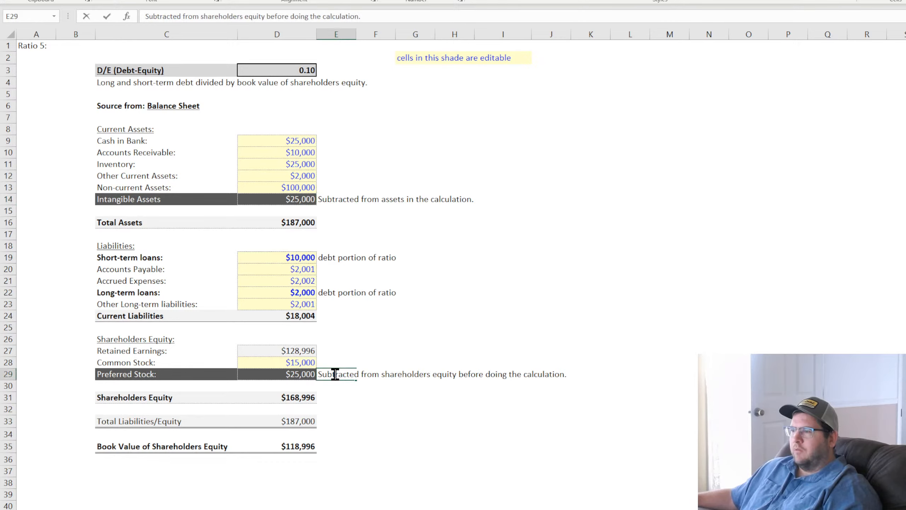
{"action": "left_click_drag", "start_coordinate": [459, 374], "coordinate": [507, 374]}
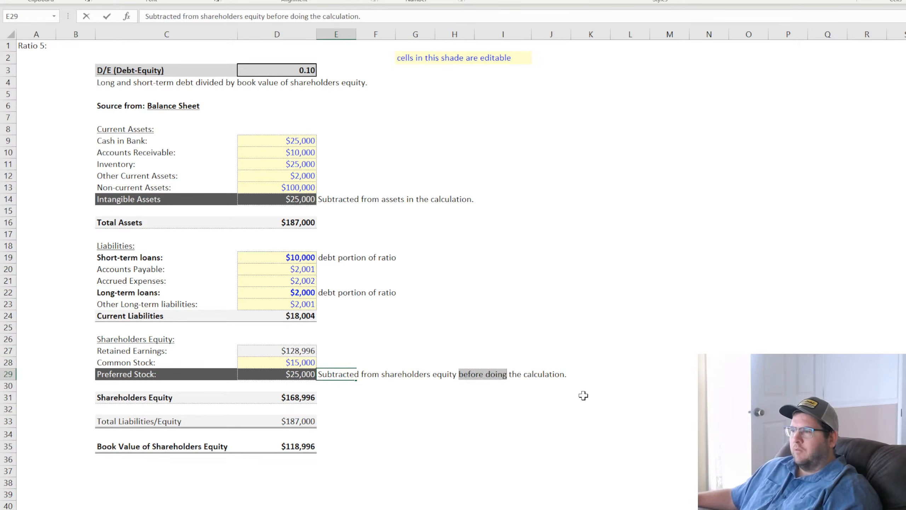
{"action": "type", "text": "in"}
{"action": "key", "text": "Return"}
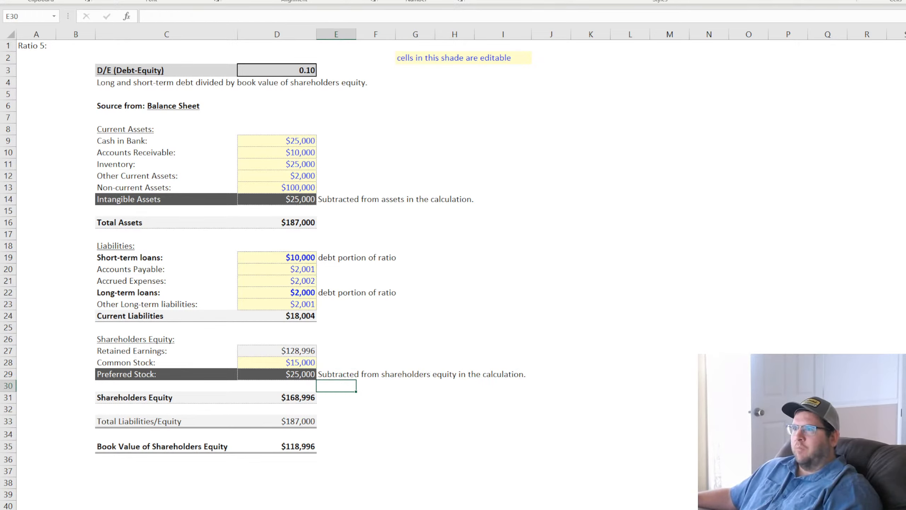
{"action": "left_click", "coordinate": [639, 270]}
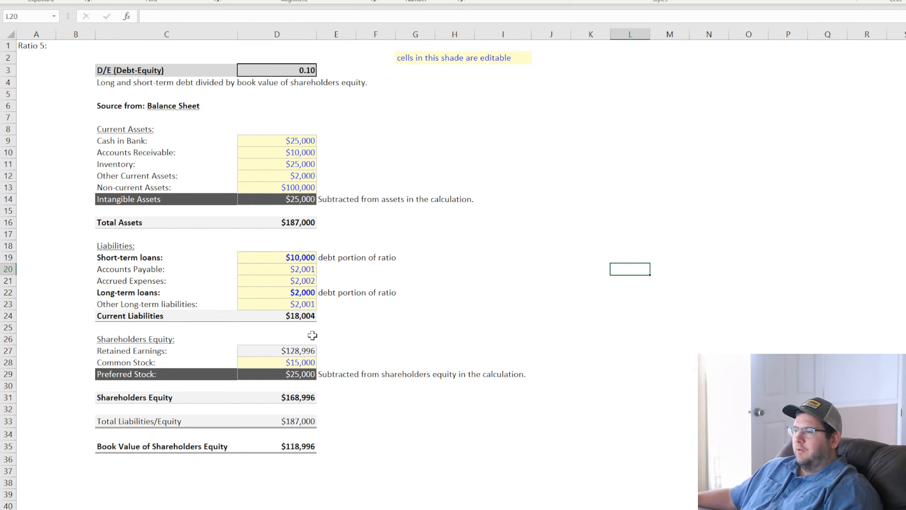
Review the balance sheet block and the formulas behind Book Value of Shareholders Equity in D35 and the D/E ratio in D3.
{"action": "left_click_drag", "start_coordinate": [119, 131], "coordinate": [580, 407]}
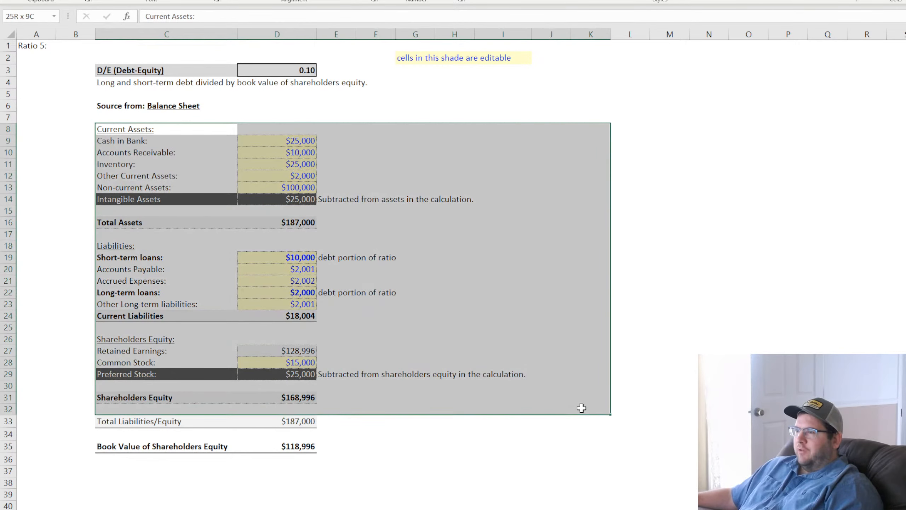
{"action": "left_click", "coordinate": [301, 450]}
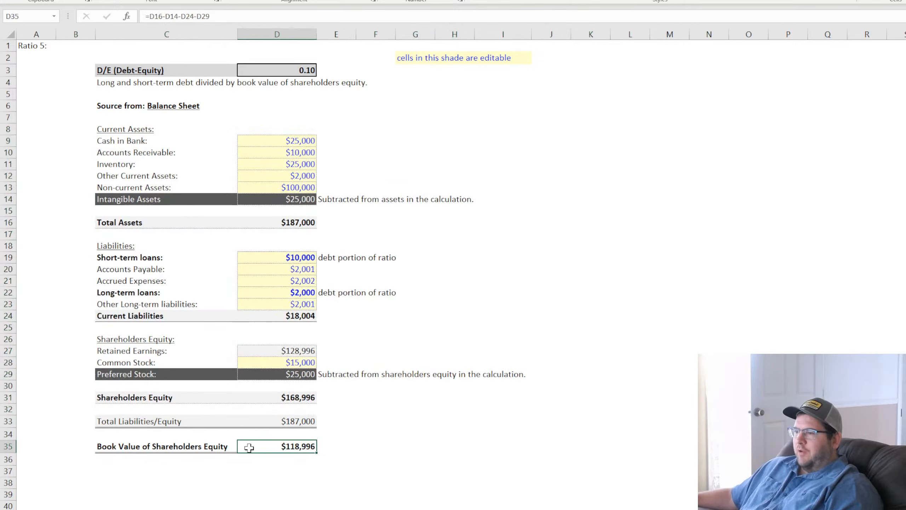
{"action": "left_click", "coordinate": [296, 70]}
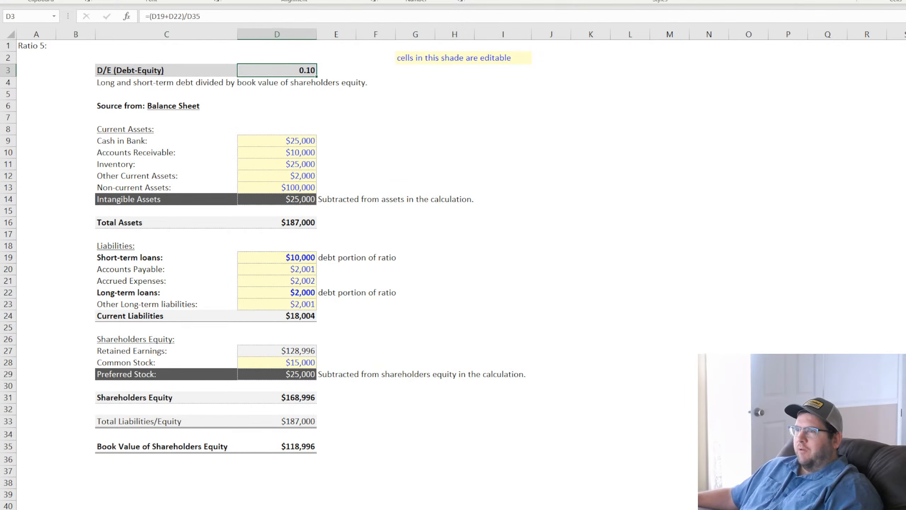
{"action": "left_click", "coordinate": [632, 231]}
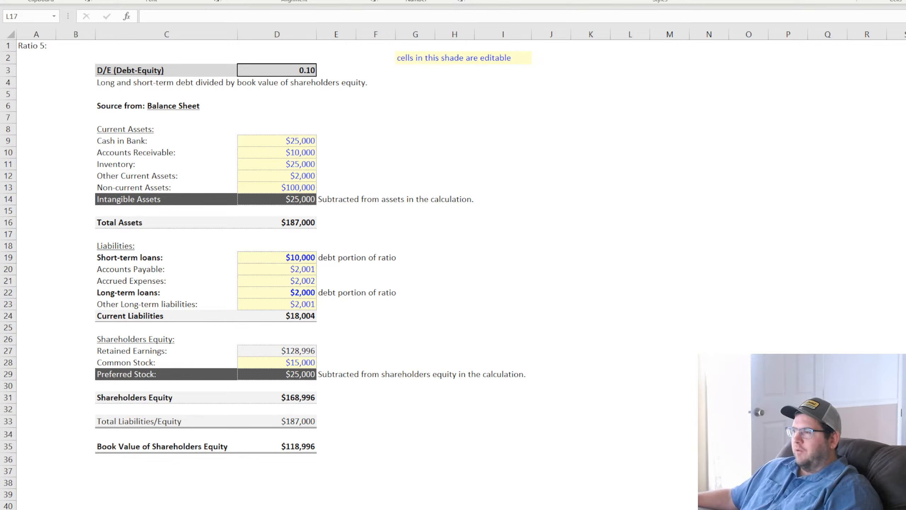
{"action": "left_click", "coordinate": [630, 235]}
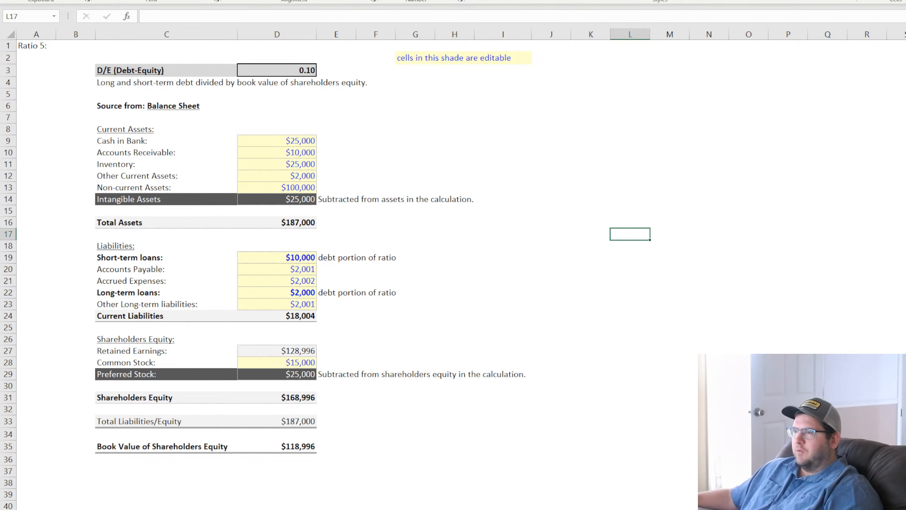
Look through the existing ratio sheets to compare their layouts and check the Ratio 5 numbering.
{"action": "key", "text": "ctrl+Page_Up"}
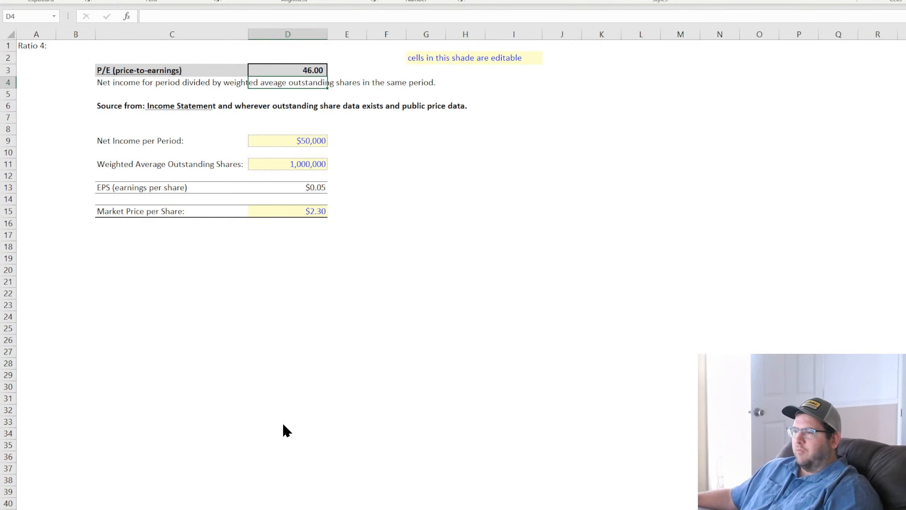
{"action": "key", "text": "ctrl+Page_Down"}
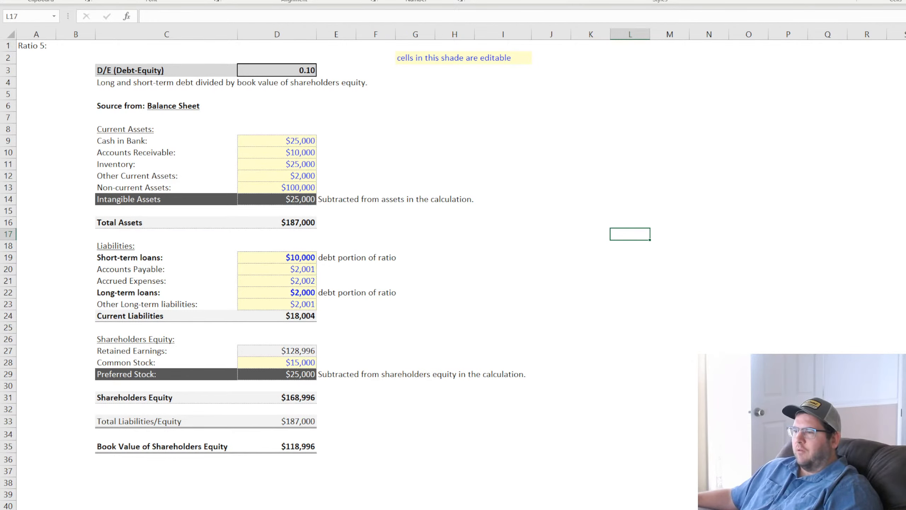
{"action": "key", "text": "ctrl+Page_Up"}
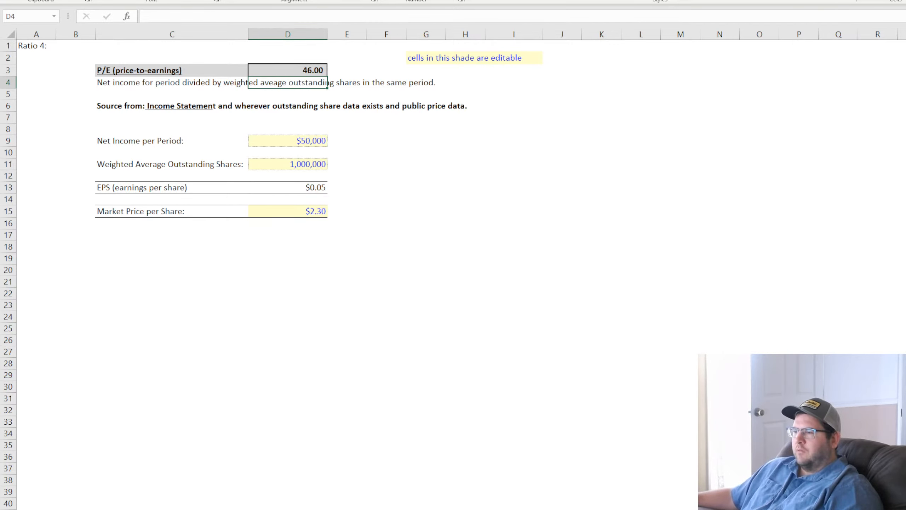
{"action": "key", "text": "ctrl+Page_Up"}
{"action": "key", "text": "ctrl+Page_Up"}
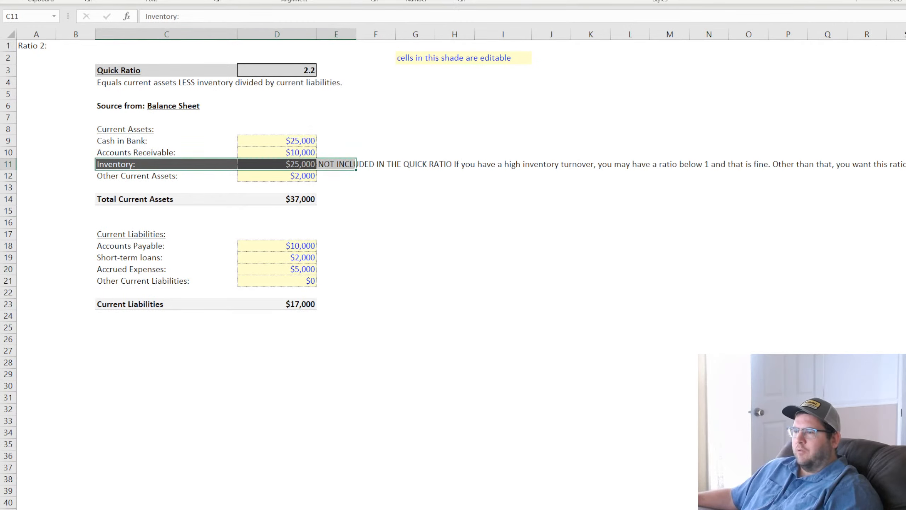
{"action": "key", "text": "ctrl+Page_Down"}
{"action": "key", "text": "ctrl+Page_Down"}
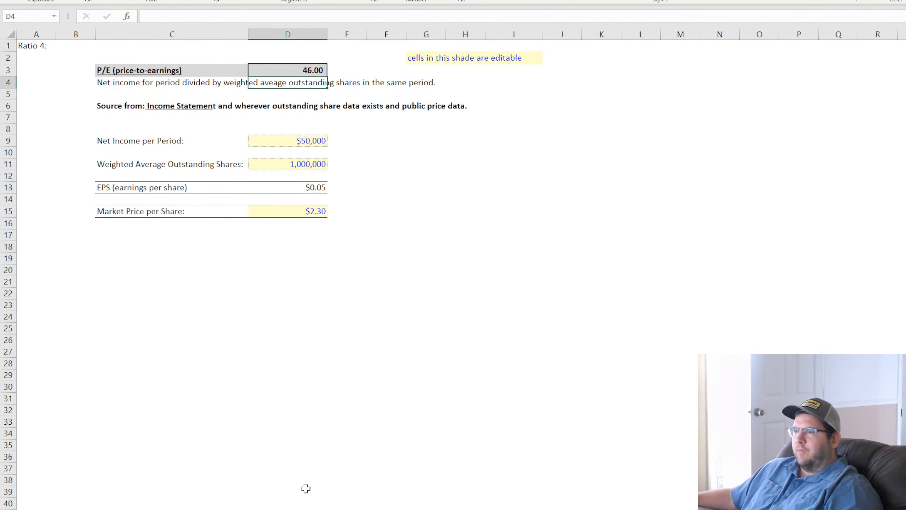
{"action": "key", "text": "ctrl+Page_Down"}
{"action": "left_click", "coordinate": [31, 45]}
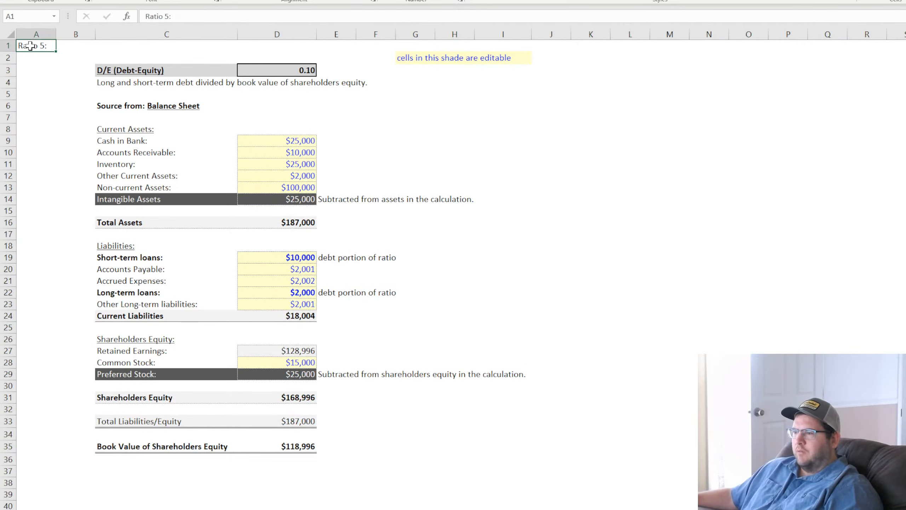
On the sheet with the P/E layout, change the title in A1 to "Ratio 6:".
{"action": "key", "text": "ctrl+Page_Up"}
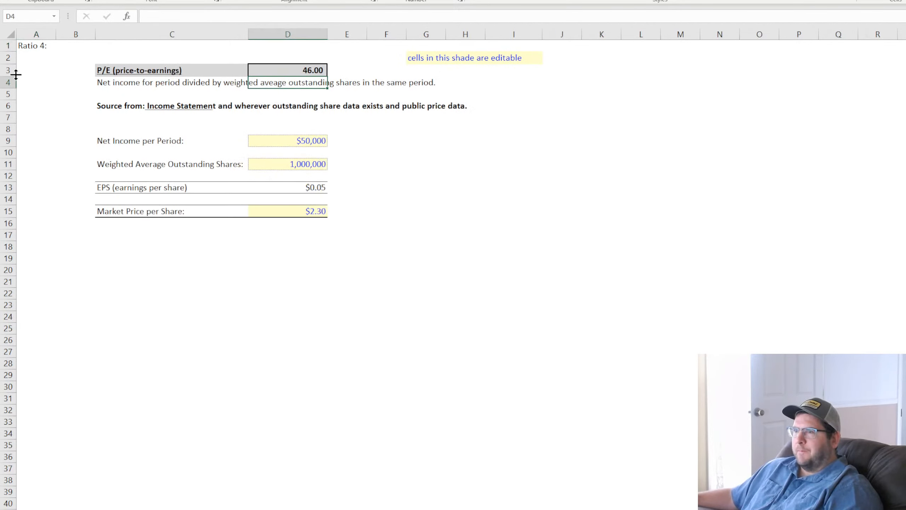
{"action": "left_click", "coordinate": [167, 16]}
{"action": "double_click", "coordinate": [167, 16]}
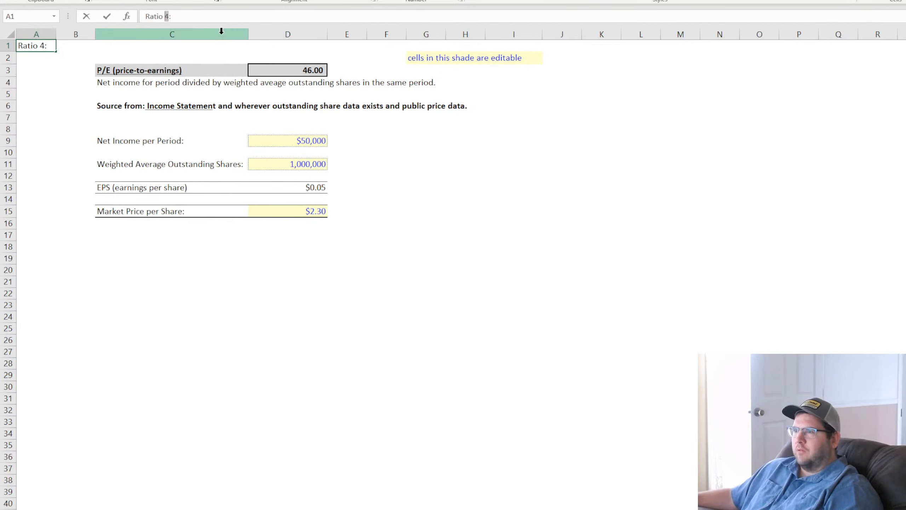
{"action": "type", "text": "6"}
{"action": "left_click", "coordinate": [653, 315]}
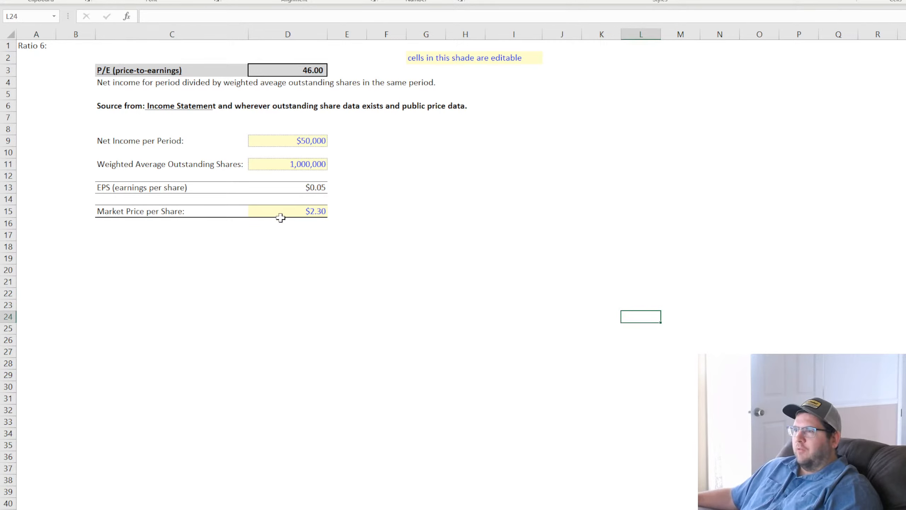
{"action": "left_click", "coordinate": [285, 139]}
{"action": "left_click", "coordinate": [467, 186]}
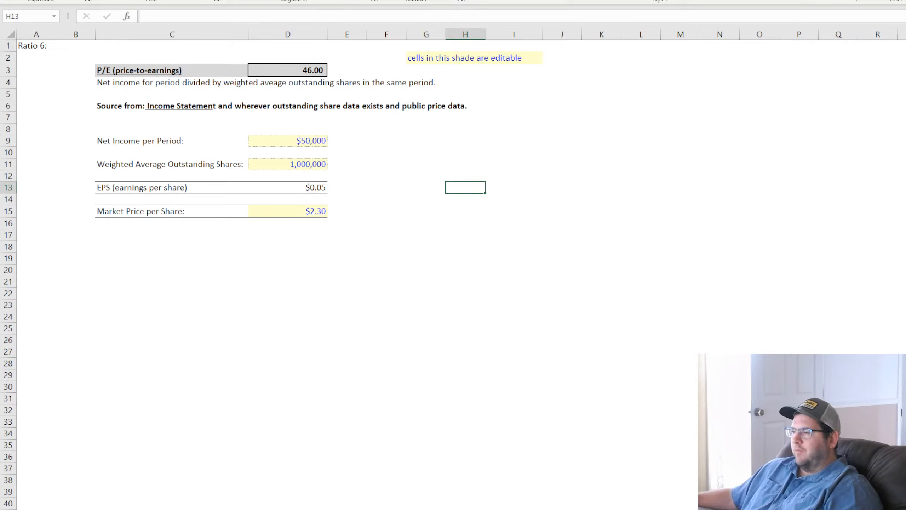
Try pasting the copied return on equity explanation into the sheet at J11, and undo the paste.
{"action": "double_click", "coordinate": [430, 509]}
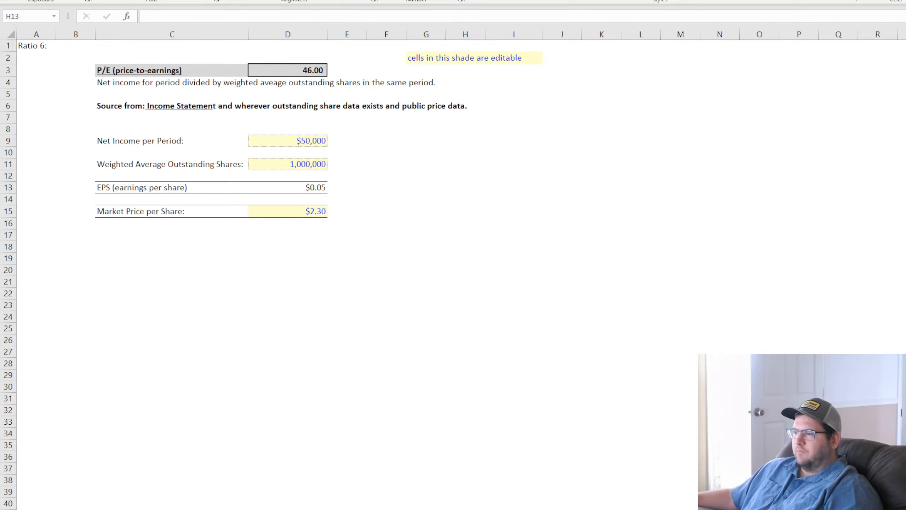
{"action": "key", "text": "alt+Tab"}
{"action": "left_click", "coordinate": [580, 168]}
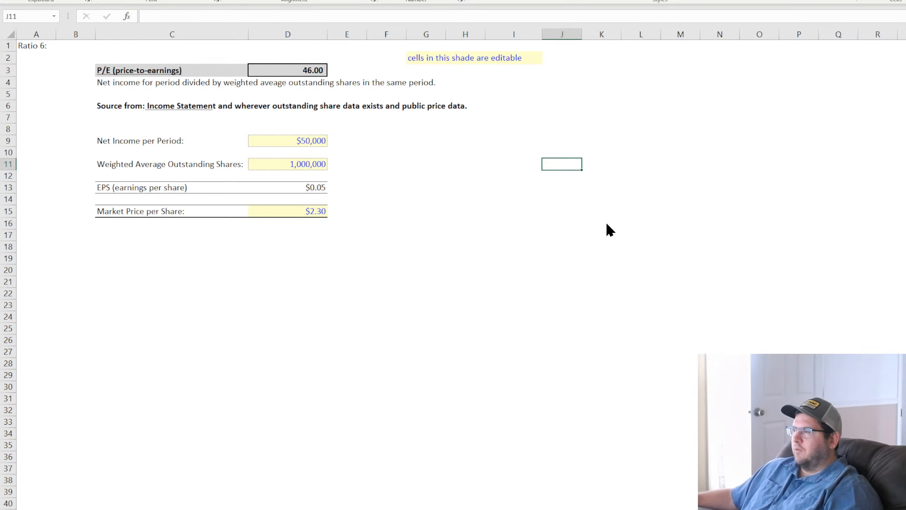
{"action": "key", "text": "ctrl+v"}
{"action": "key", "text": "ctrl+m"}
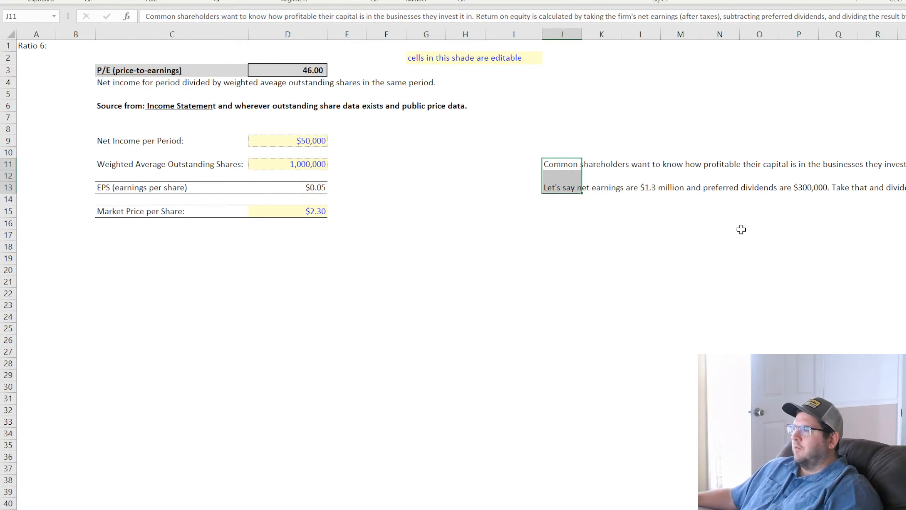
{"action": "left_click", "coordinate": [718, 292]}
{"action": "left_click", "coordinate": [575, 223]}
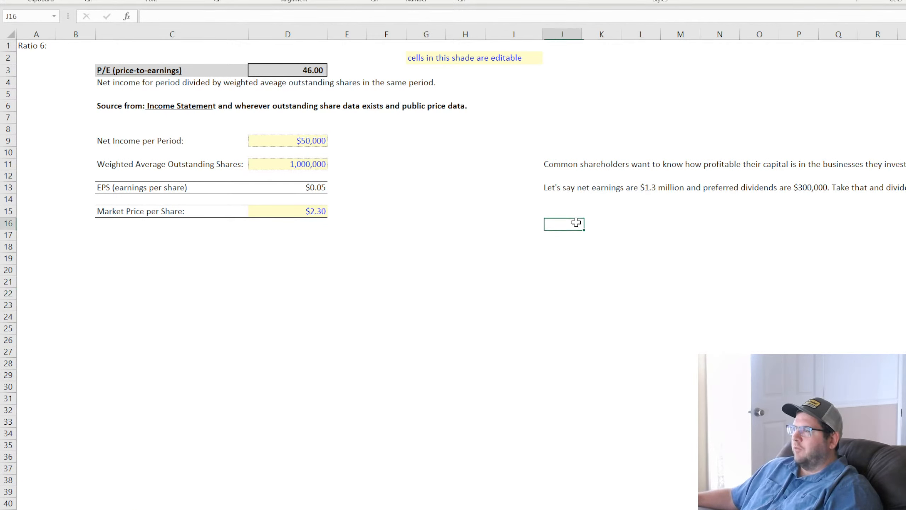
{"action": "key", "text": "ctrl+z"}
{"action": "key", "text": "ctrl+z"}
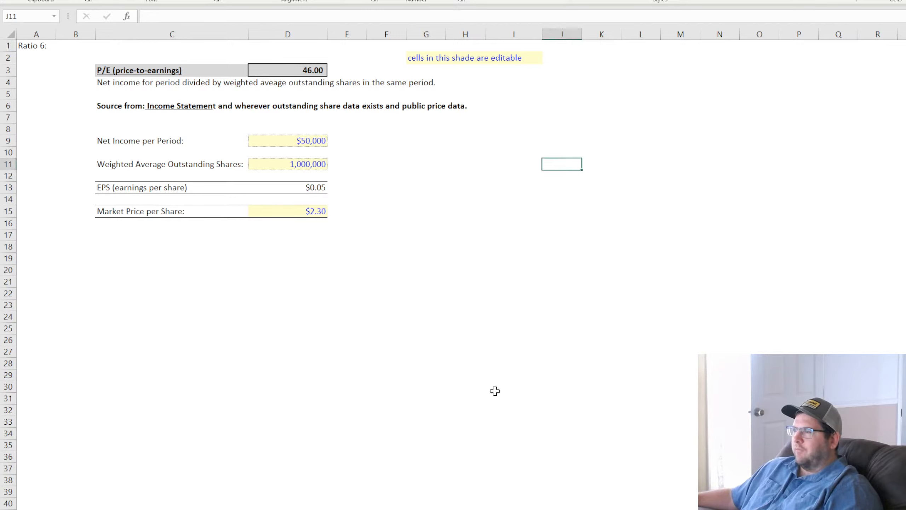
Replace the Net Income per Period label in C9 with "Net Earnings After Tax".
{"action": "left_click", "coordinate": [546, 327]}
{"action": "double_click", "coordinate": [141, 140]}
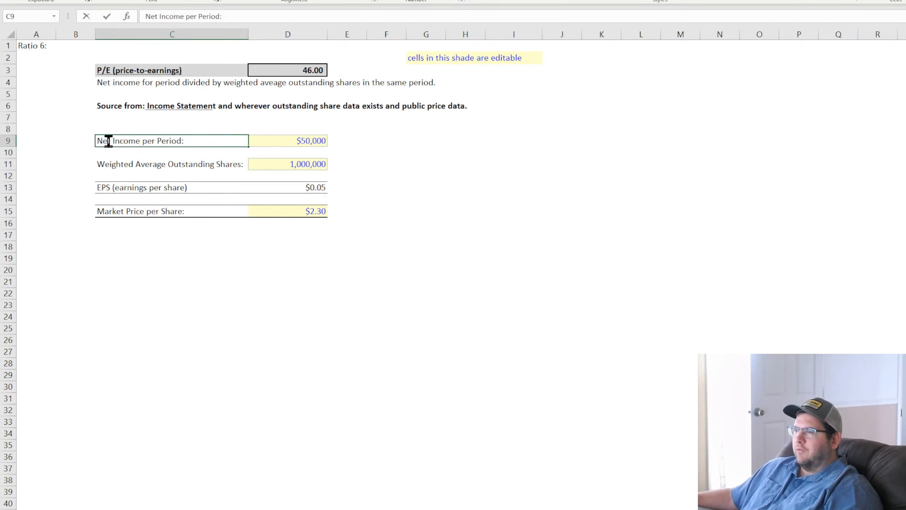
{"action": "left_click_drag", "start_coordinate": [111, 140], "coordinate": [354, 142]}
{"action": "type", "text": "Ear"}
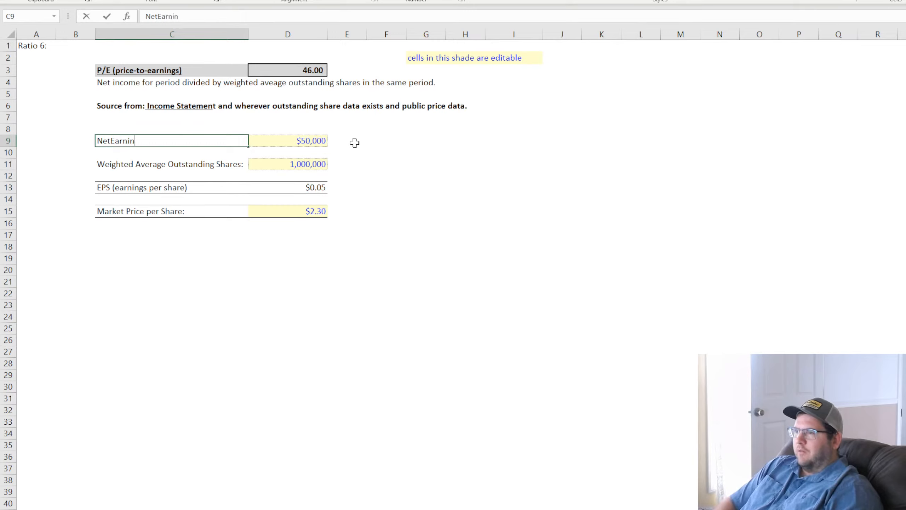
{"action": "key", "text": "BackSpace"}
{"action": "type", "text": "arning"}
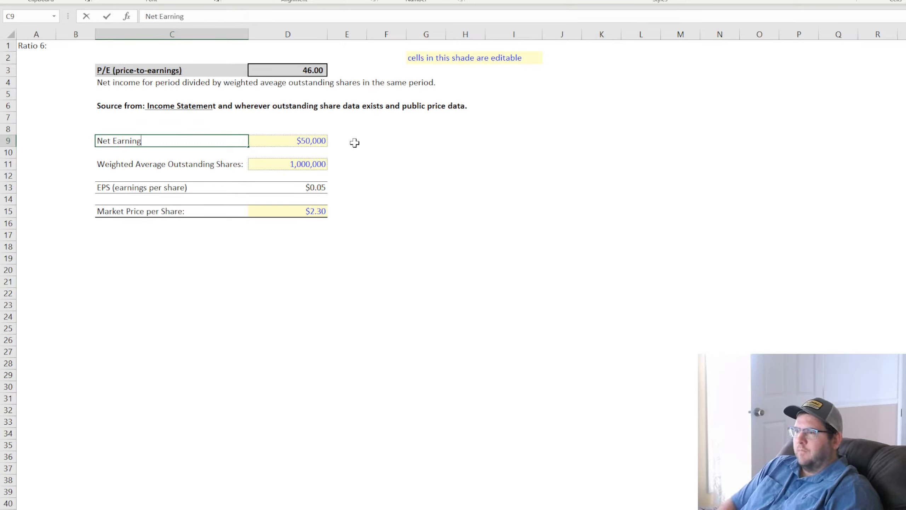
{"action": "type", "text": "ftre"}
{"action": "key", "text": "BackSpace"}
{"action": "key", "text": "BackSpace"}
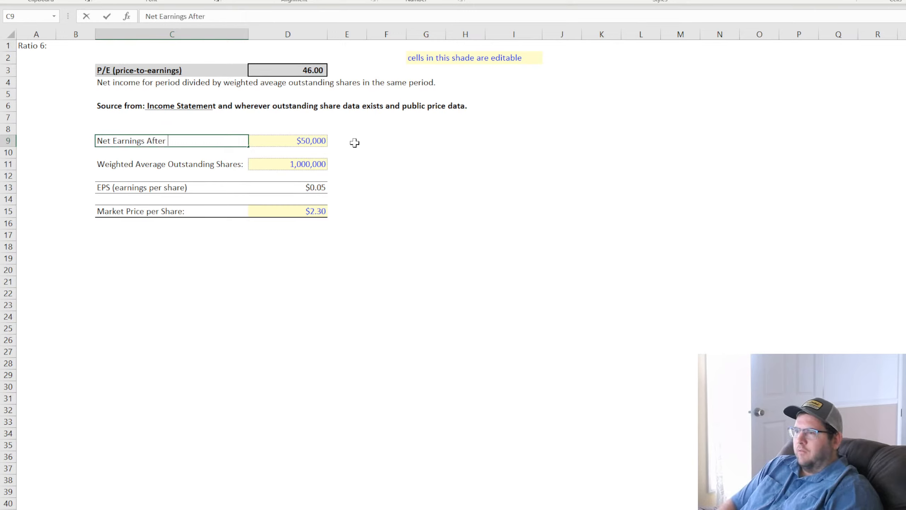
{"action": "type", "text": "er Tax"}
{"action": "key", "text": "Return"}
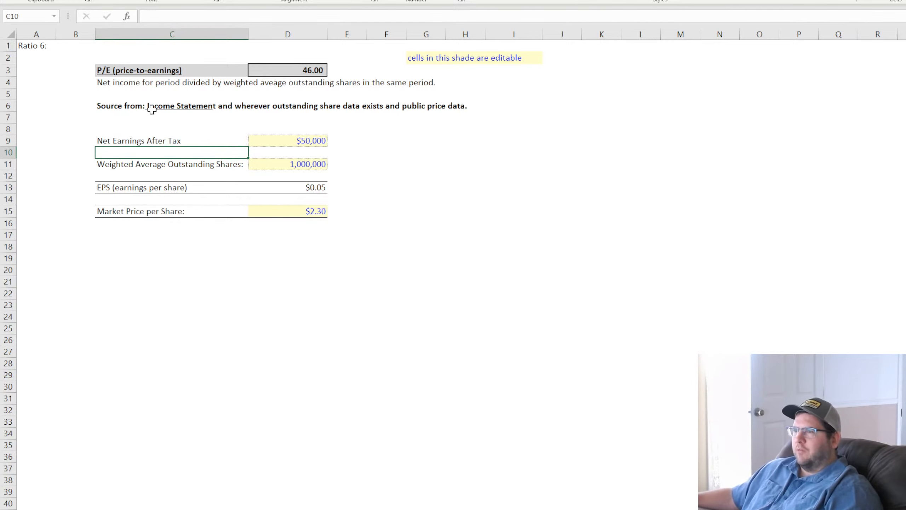
Shorten the source note in C6 to "Source from: Income Statement".
{"action": "left_click", "coordinate": [127, 105]}
{"action": "left_click_drag", "start_coordinate": [252, 16], "coordinate": [843, 9]}
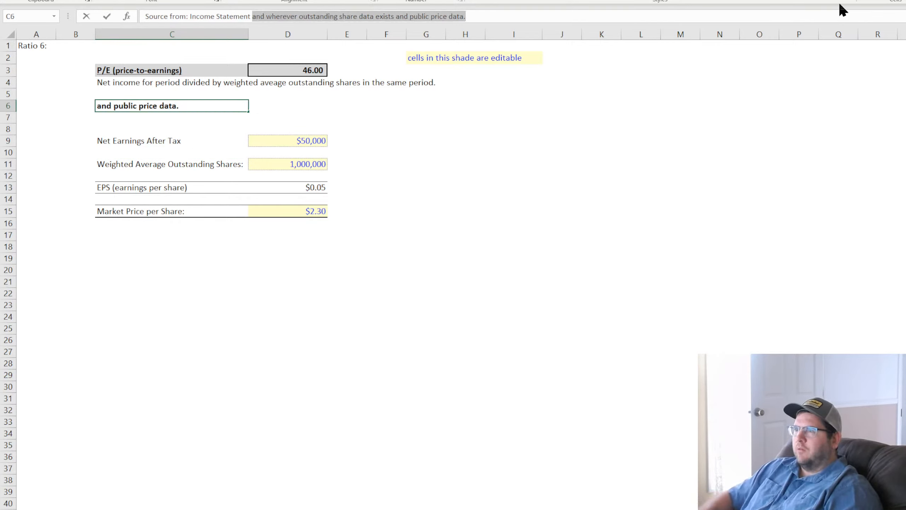
{"action": "key", "text": "BackSpace"}
Set the Net Earnings After Tax amount in D9 to $8,000,000.
{"action": "left_click", "coordinate": [314, 143]}
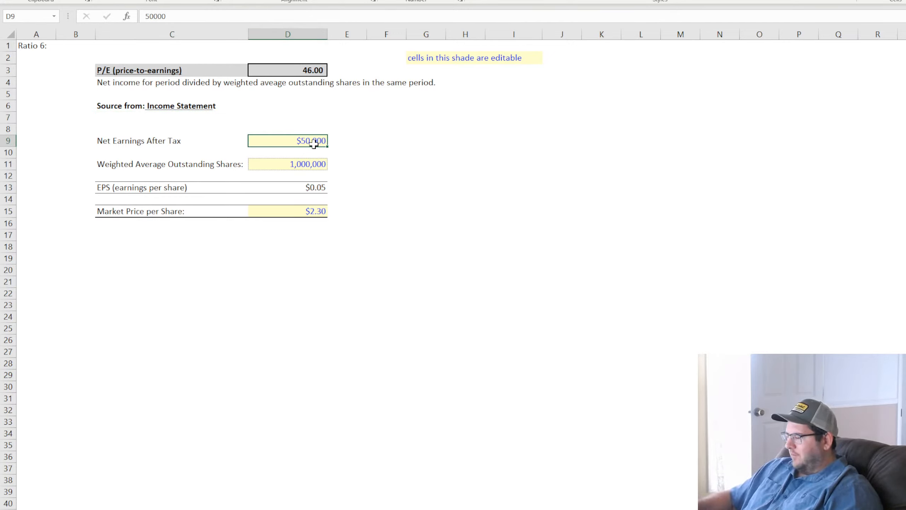
{"action": "type", "text": "8,000,000"}
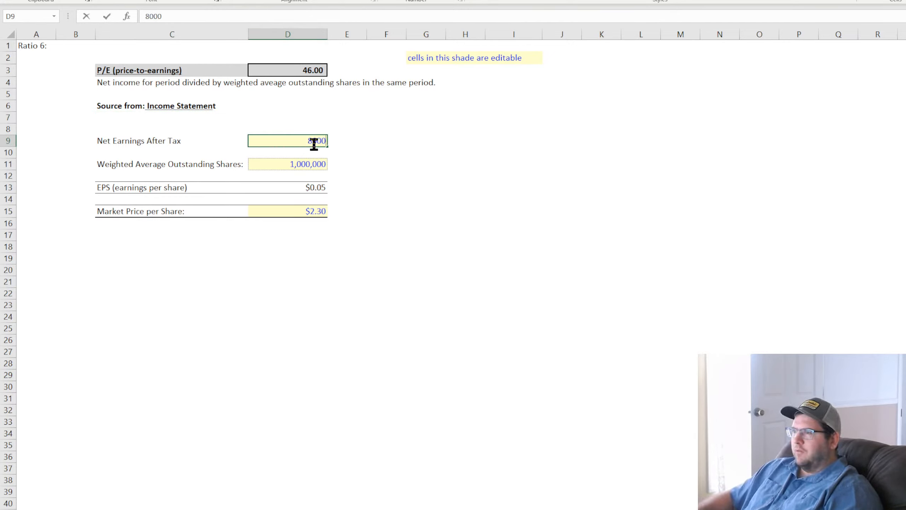
{"action": "key", "text": "Return"}
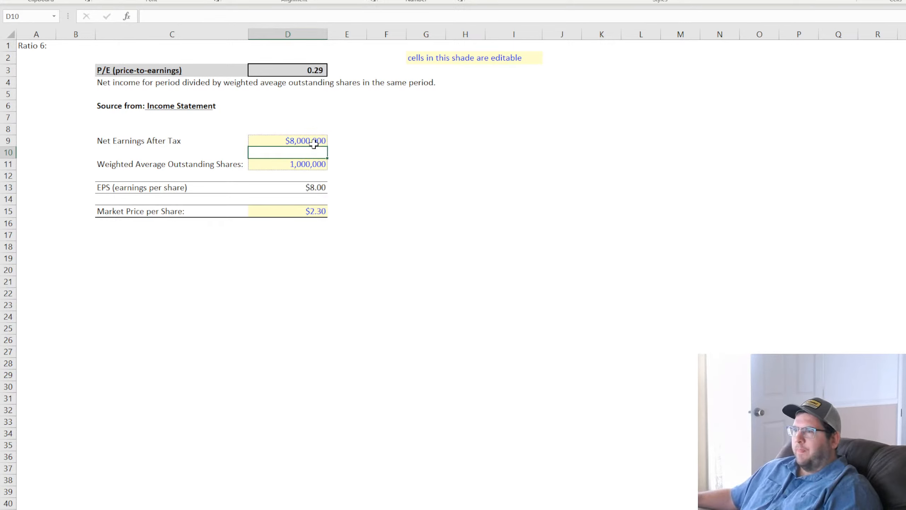
Add a colon to the end of the Net Earnings After Tax label in C9.
{"action": "left_click", "coordinate": [188, 141]}
{"action": "left_click", "coordinate": [323, 447]}
{"action": "left_click", "coordinate": [188, 140]}
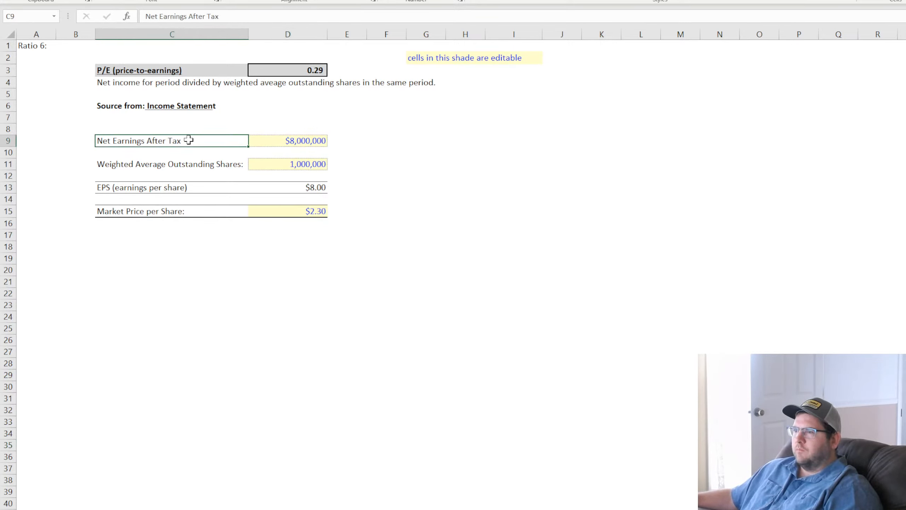
{"action": "double_click", "coordinate": [188, 140]}
{"action": "type", "text": ":"}
{"action": "key", "text": "Return"}
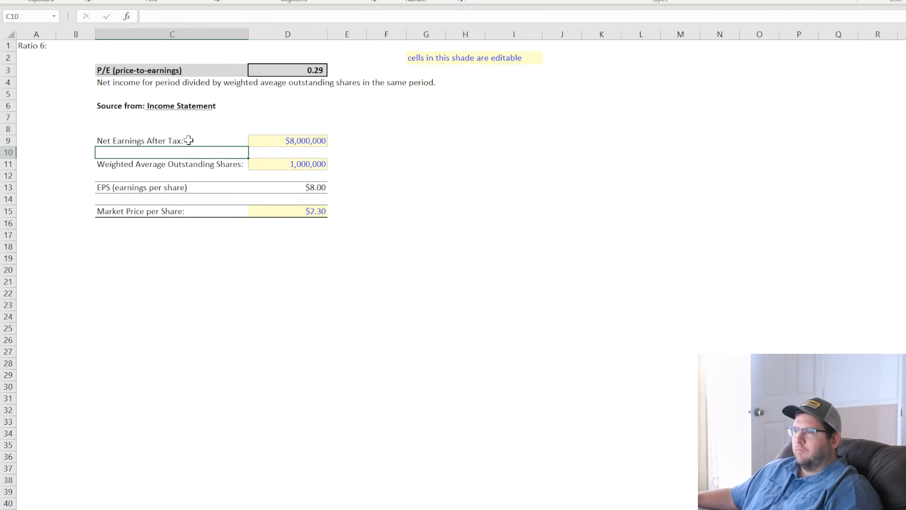
Review the earlier ratio sheets, examining the Net Income per Period and Weighted Average Outstanding Shares labels on Ratio 3 and Ratio 4.
{"action": "key", "text": "ctrl+Page_Up"}
{"action": "key", "text": "ctrl+Page_Up"}
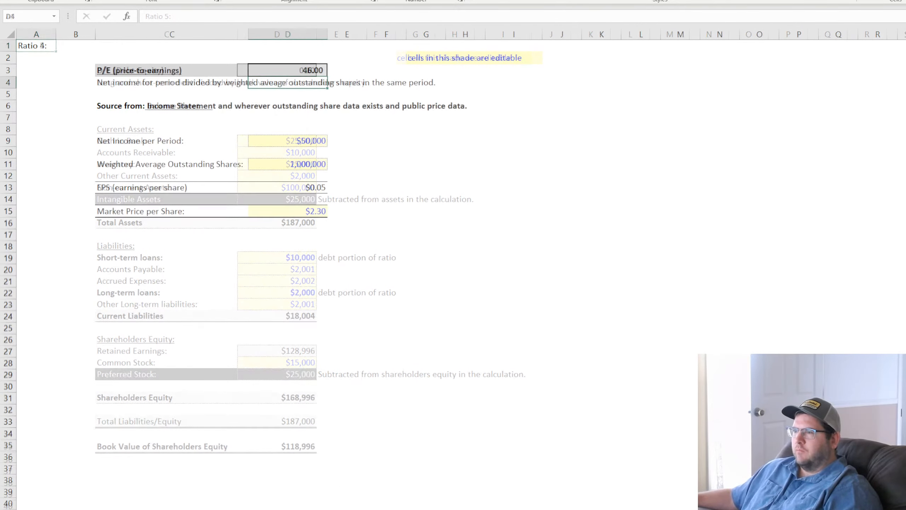
{"action": "key", "text": "ctrl+Page_Up"}
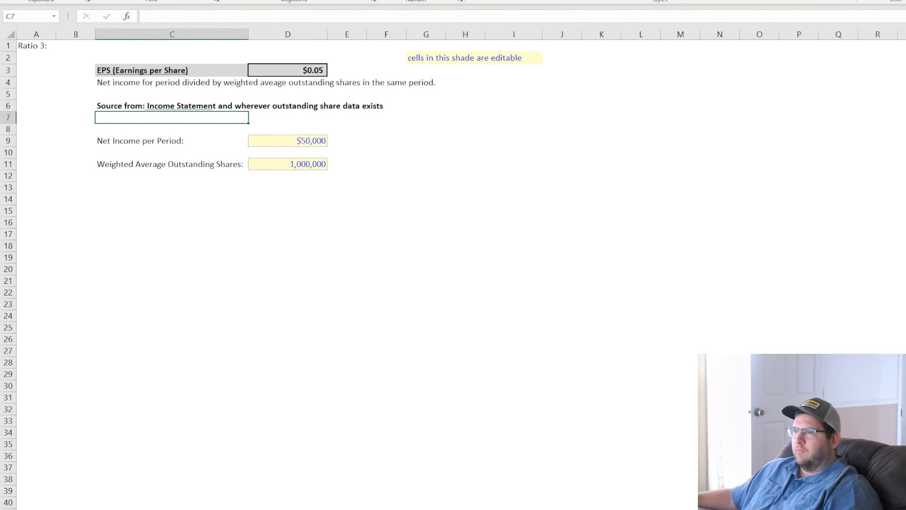
{"action": "key", "text": "ctrl+Page_Up"}
{"action": "key", "text": "ctrl+Page_Up"}
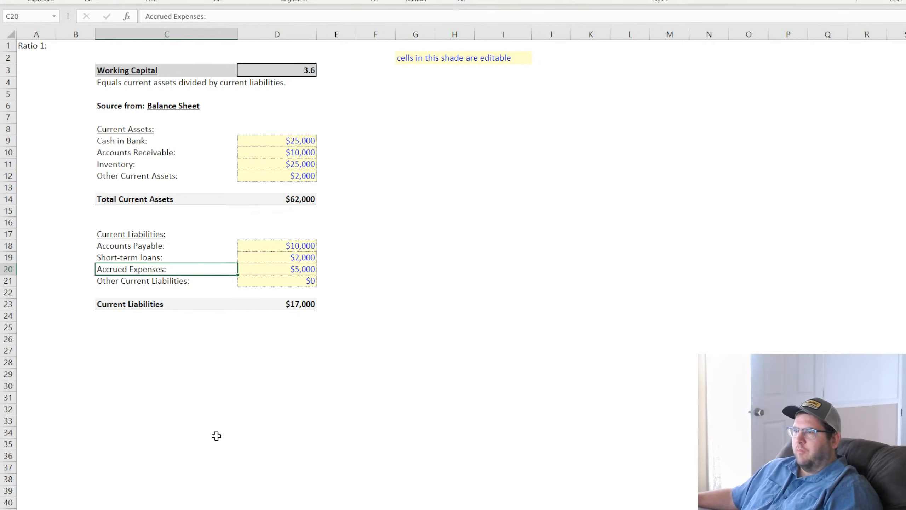
{"action": "key", "text": "ctrl+Page_Down"}
{"action": "key", "text": "ctrl+Page_Down"}
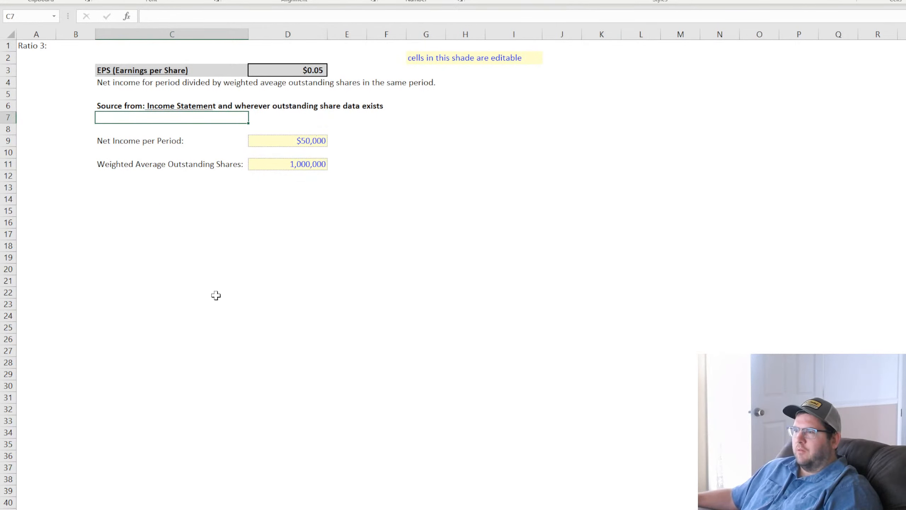
{"action": "left_click", "coordinate": [161, 142]}
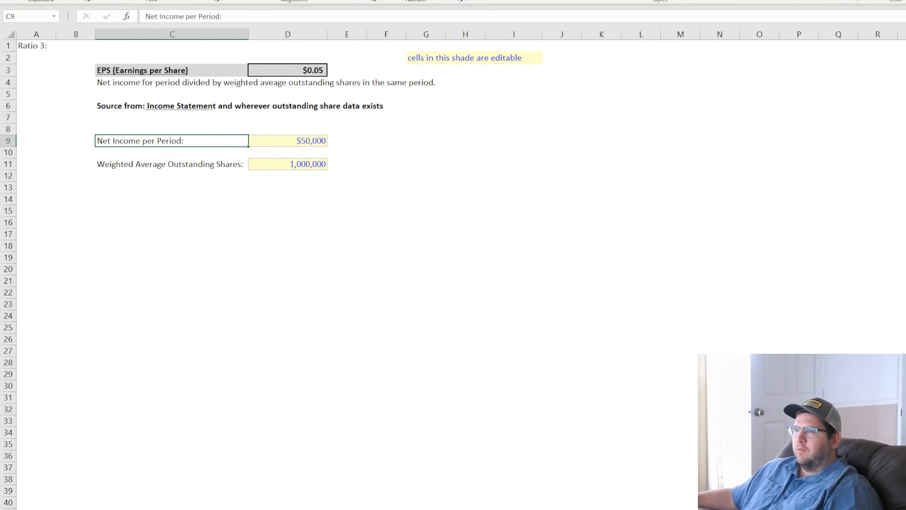
{"action": "left_click", "coordinate": [223, 256]}
{"action": "left_click", "coordinate": [200, 164]}
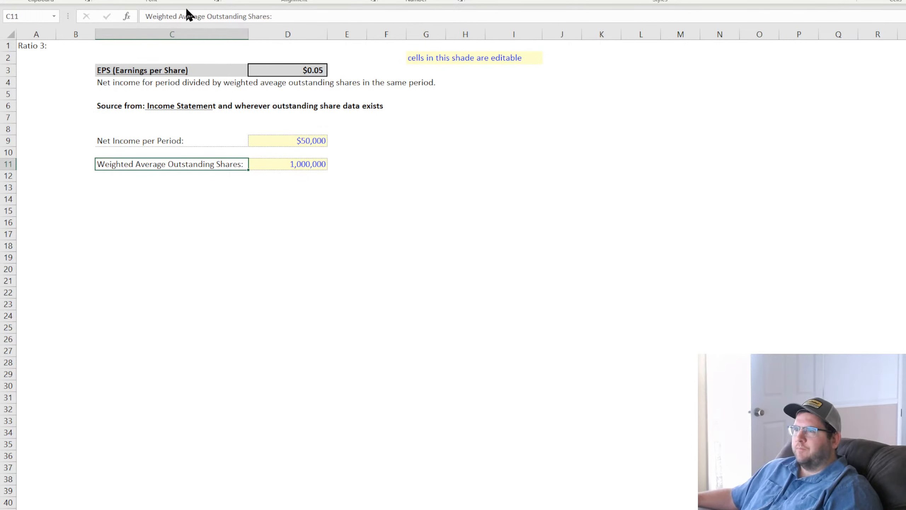
{"action": "left_click", "coordinate": [381, 248]}
{"action": "key", "text": "ctrl+Page_Down"}
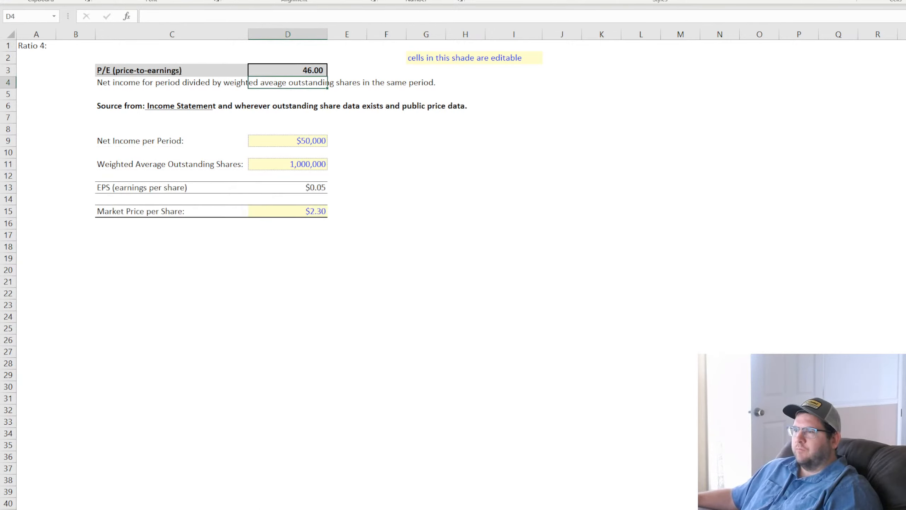
{"action": "left_click", "coordinate": [152, 143]}
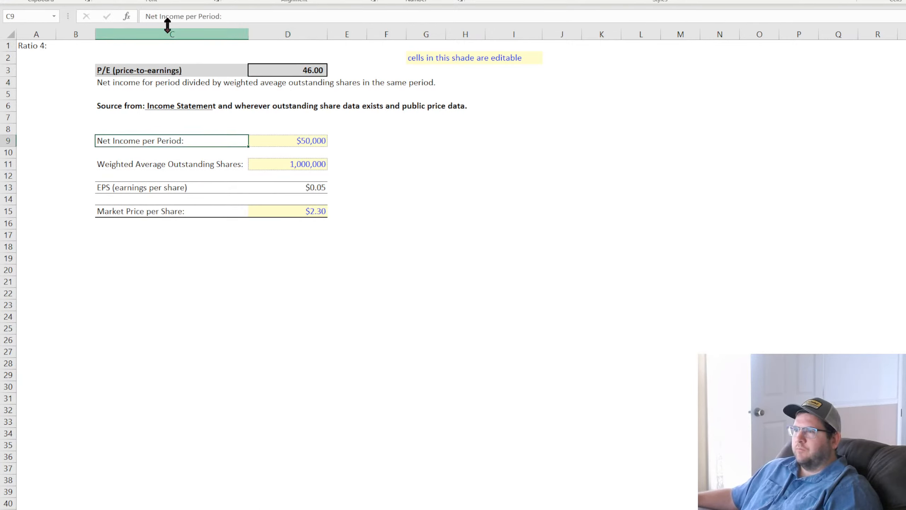
{"action": "left_click", "coordinate": [202, 163]}
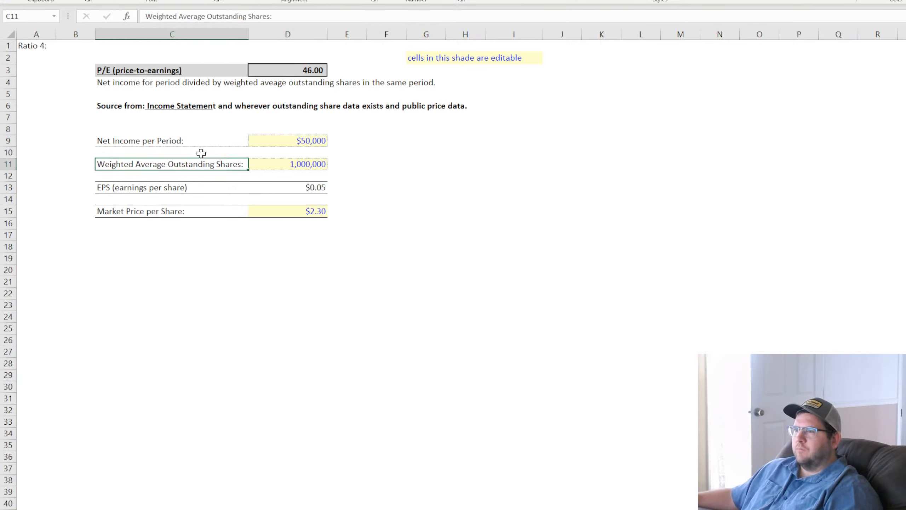
{"action": "left_click", "coordinate": [478, 361]}
Examine the Total Assets and Current Liabilities rows on the Ratio 5 debt-equity sheet.
{"action": "key", "text": "ctrl+Page_Down"}
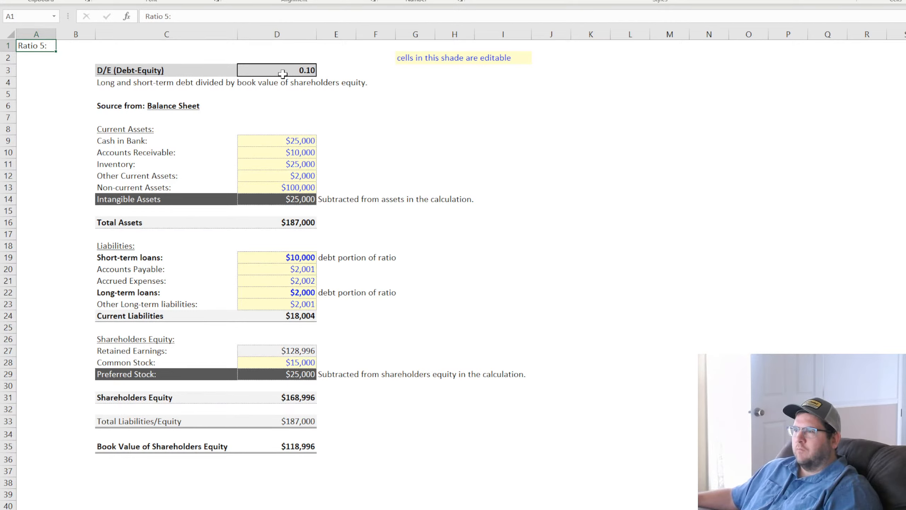
{"action": "left_click", "coordinate": [291, 223]}
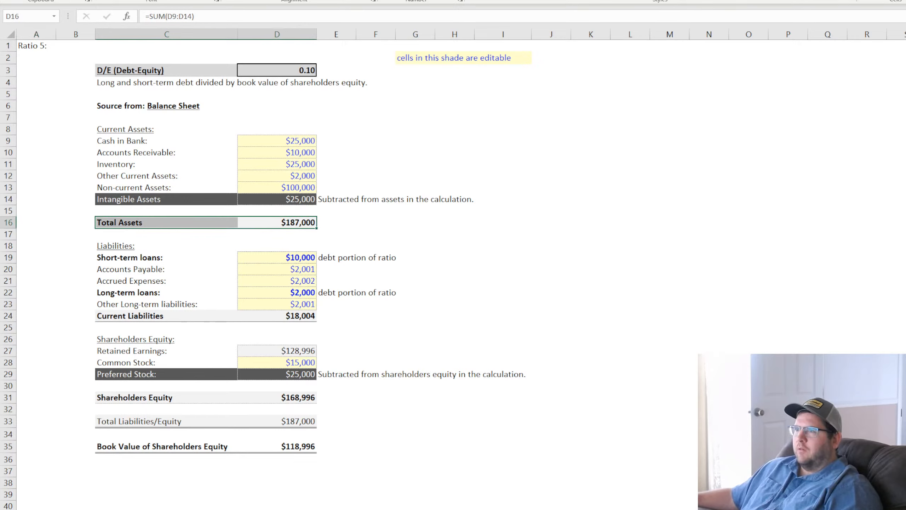
{"action": "left_click", "coordinate": [168, 315]}
{"action": "key", "text": "shift+Right"}
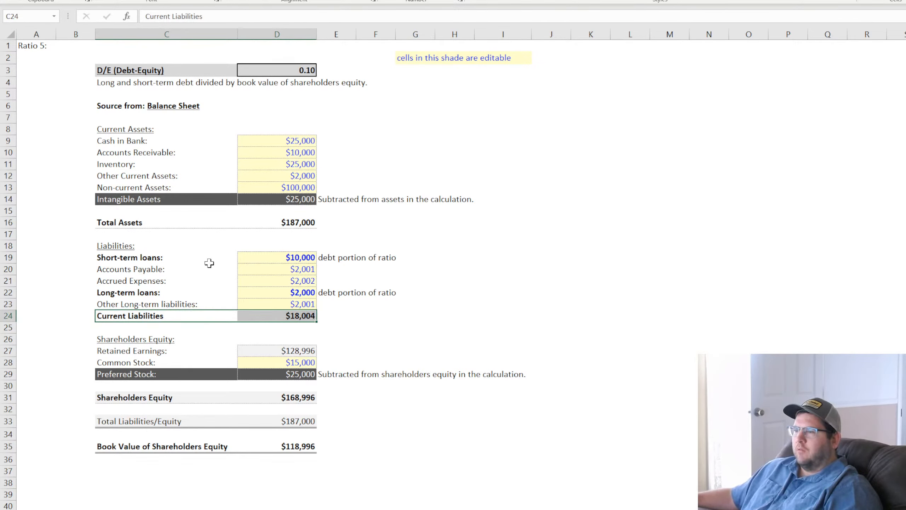
Clear the fill from the Shareholders Equity through Total Liabilities/Equity rows and give the Total Assets row a double bottom border.
{"action": "left_click_drag", "start_coordinate": [296, 397], "coordinate": [156, 424]}
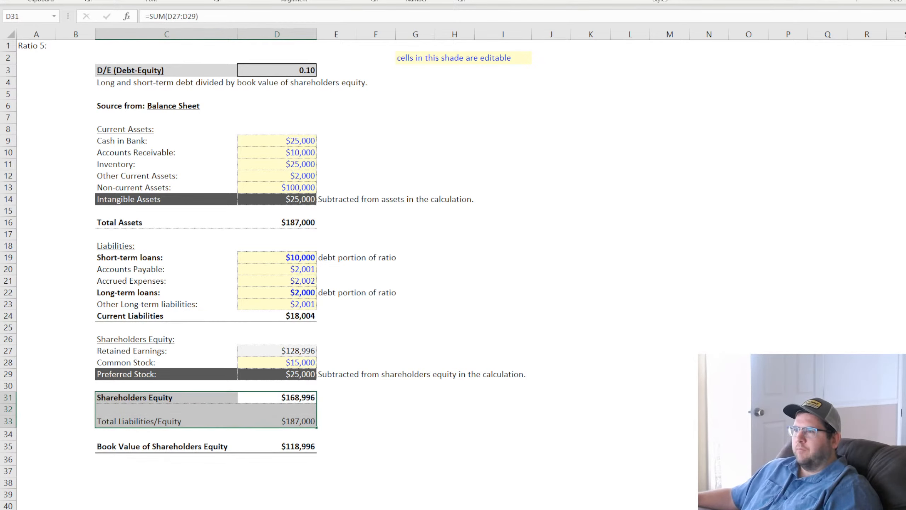
{"action": "left_click", "coordinate": [657, 272]}
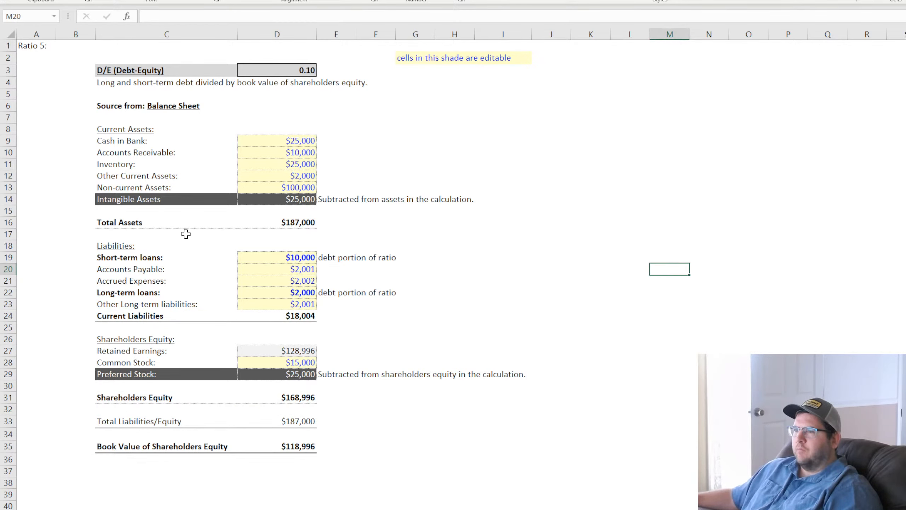
{"action": "left_click_drag", "start_coordinate": [130, 222], "coordinate": [266, 225]}
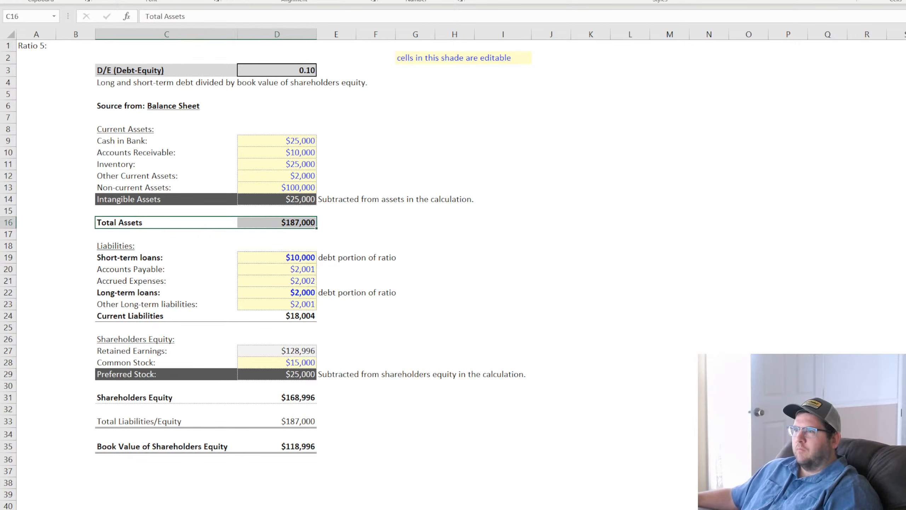
{"action": "left_click", "coordinate": [553, 228]}
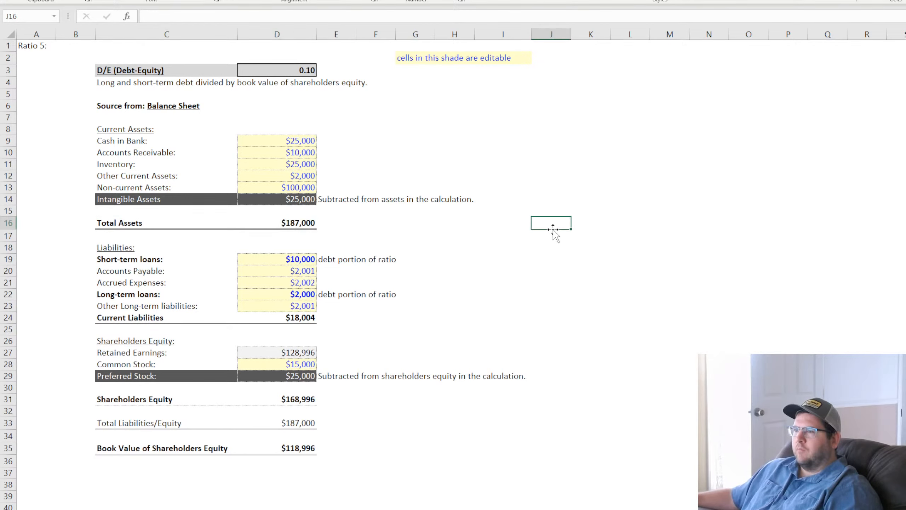
Rename the Current Liabilities label in C24 as "Total Liabilities".
{"action": "left_click", "coordinate": [157, 317]}
{"action": "type", "text": "T"}
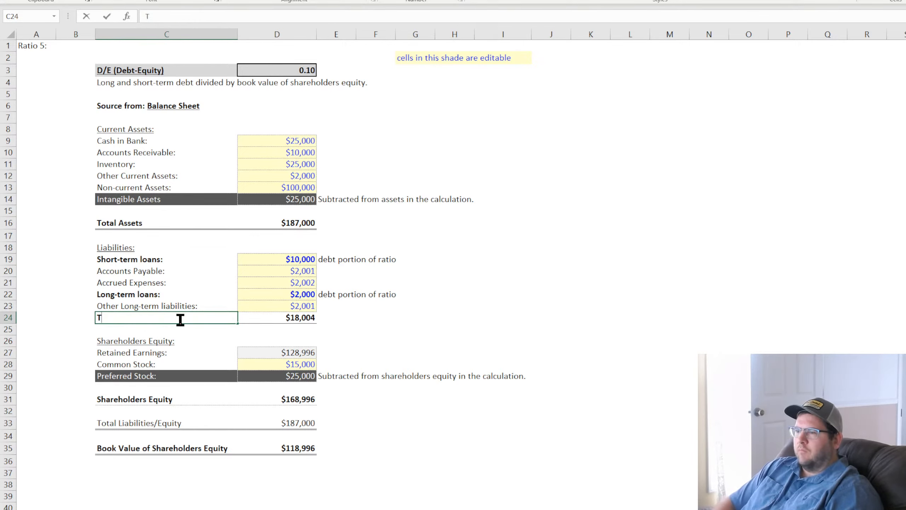
{"action": "type", "text": "otal Liabilities"}
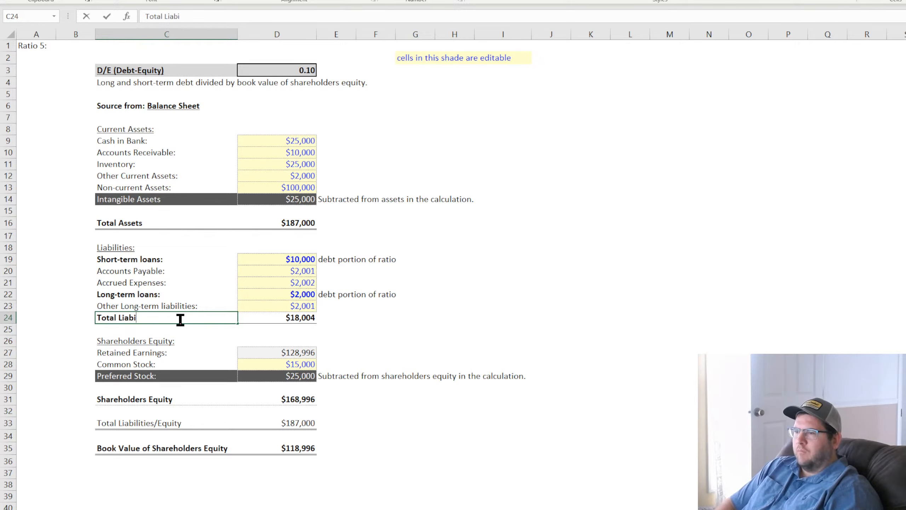
{"action": "key", "text": "Return"}
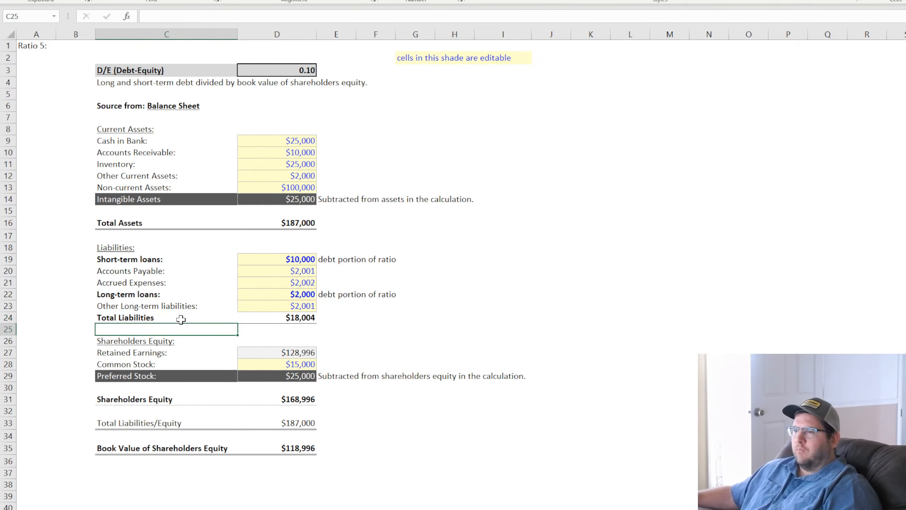
Insert a blank row above the Total Liabilities row.
{"action": "right_click", "coordinate": [6, 318]}
{"action": "left_click", "coordinate": [50, 410]}
{"action": "left_click", "coordinate": [416, 387]}
Give the Total Liabilities row a double bottom border and clear the yellow fill from the blank row above it.
{"action": "left_click_drag", "start_coordinate": [150, 329], "coordinate": [278, 330]}
{"action": "left_click", "coordinate": [336, 317]}
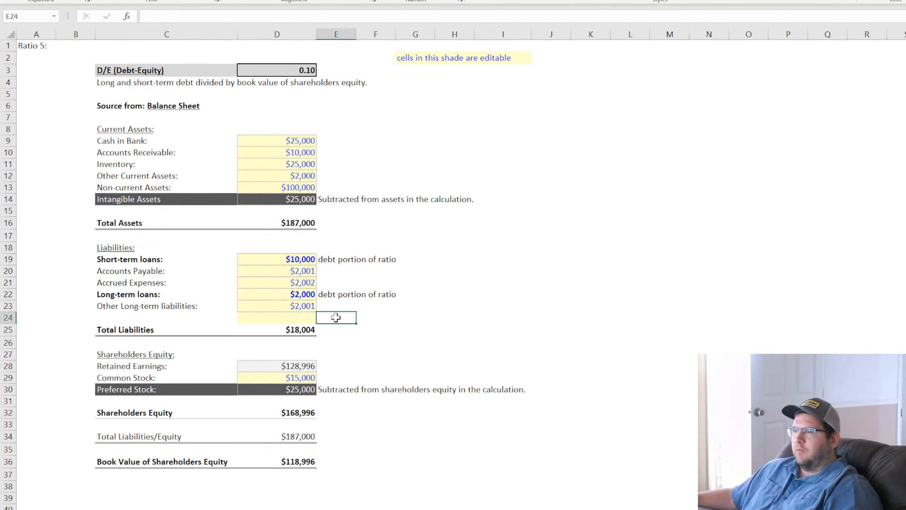
{"action": "left_click_drag", "start_coordinate": [356, 323], "coordinate": [285, 319]}
{"action": "left_click", "coordinate": [640, 290]}
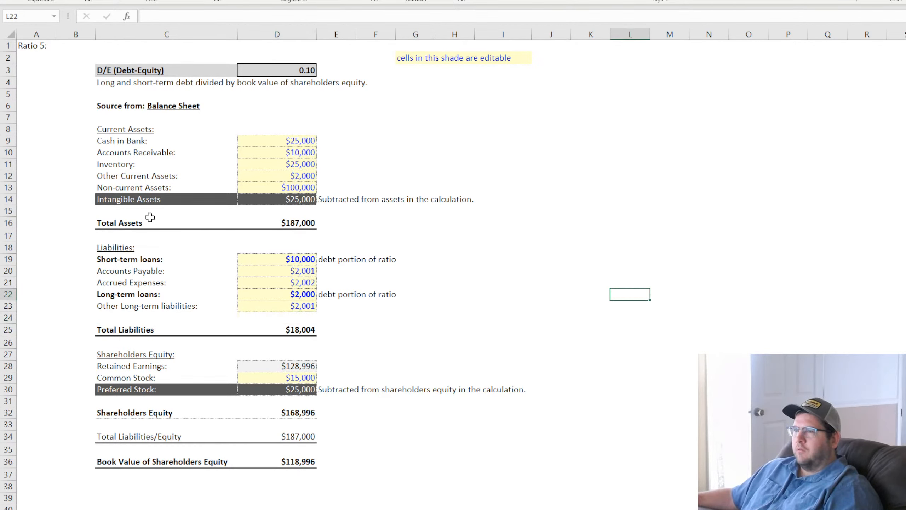
Shorten the "Current Assets:" heading in C8 to "Assets:".
{"action": "left_click", "coordinate": [127, 133]}
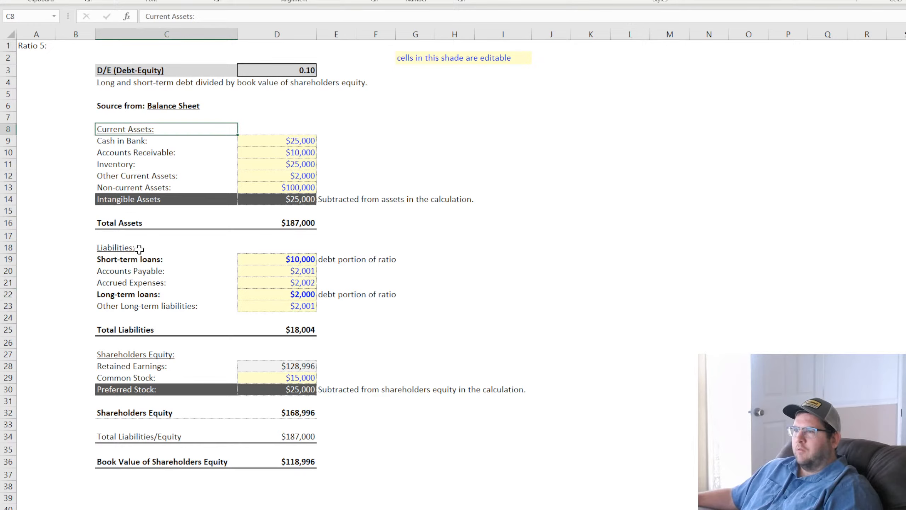
{"action": "double_click", "coordinate": [133, 128]}
{"action": "left_click_drag", "start_coordinate": [129, 128], "coordinate": [55, 128]}
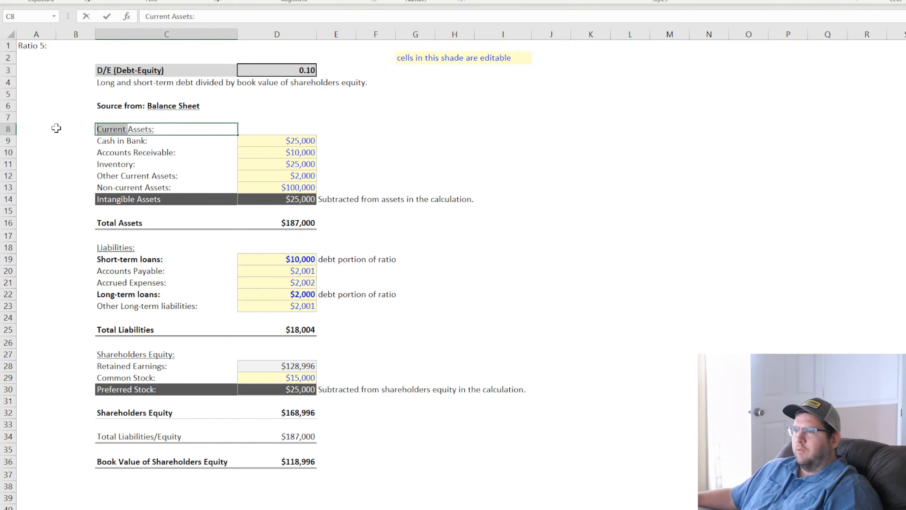
{"action": "key", "text": "BackSpace"}
{"action": "key", "text": "Return"}
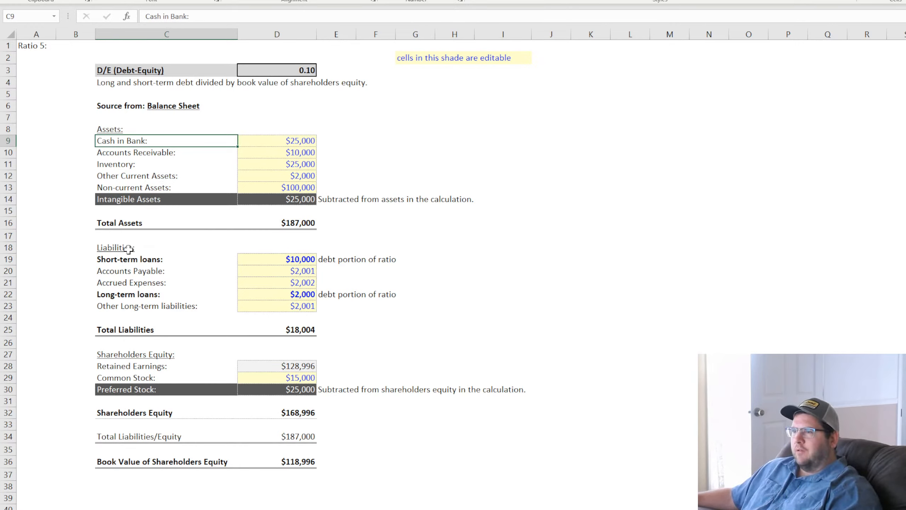
Slightly increase the height of blank row 17 between Total Assets and the Liabilities heading.
{"action": "left_click_drag", "start_coordinate": [118, 222], "coordinate": [281, 225]}
{"action": "left_click", "coordinate": [155, 239]}
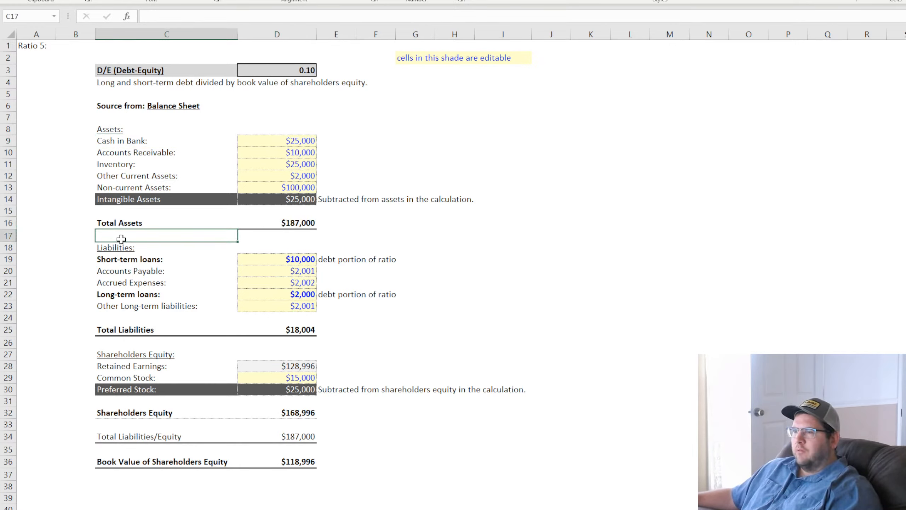
{"action": "left_click_drag", "start_coordinate": [5, 241], "coordinate": [5, 244]}
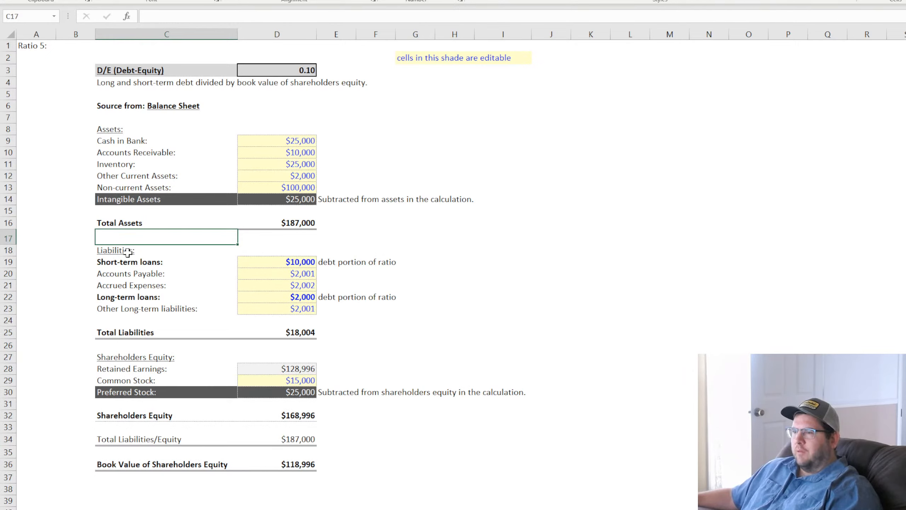
Examine the liabilities items, the Total Liabilities formula in D25 and the start of the Shareholders Equity section.
{"action": "left_click", "coordinate": [126, 297]}
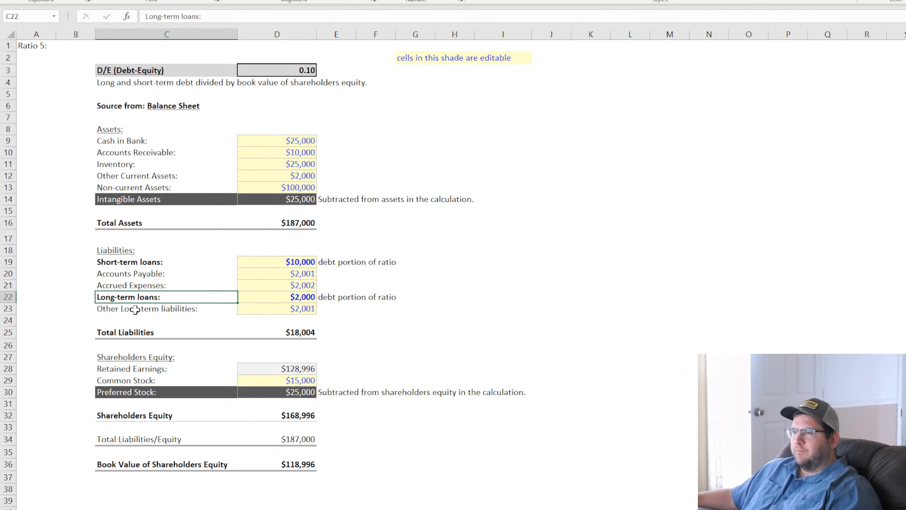
{"action": "left_click", "coordinate": [158, 330]}
{"action": "left_click", "coordinate": [544, 372]}
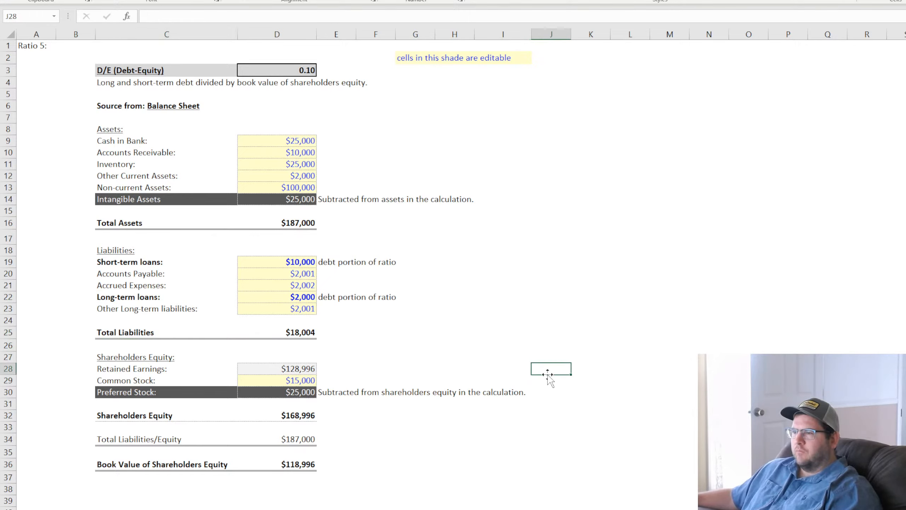
{"action": "left_click_drag", "start_coordinate": [146, 334], "coordinate": [304, 330]}
{"action": "double_click", "coordinate": [302, 332]}
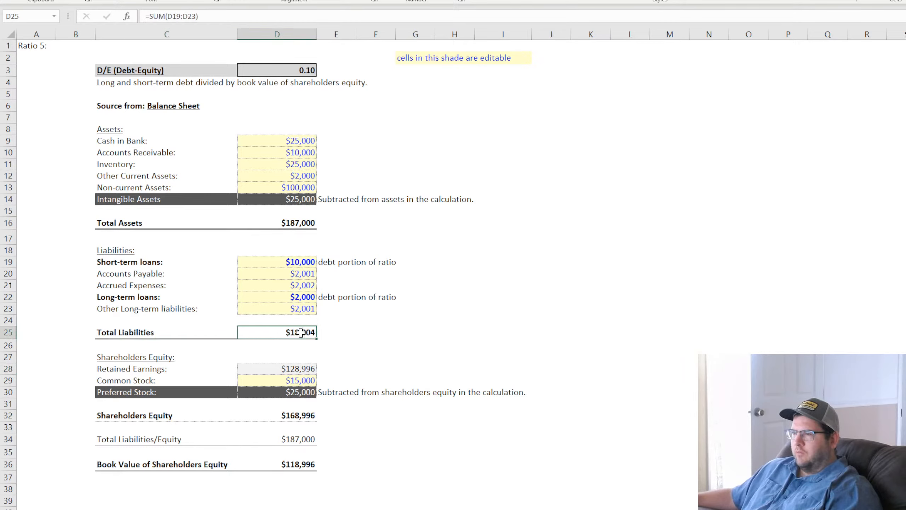
{"action": "key", "text": "Return"}
{"action": "left_click", "coordinate": [199, 357]}
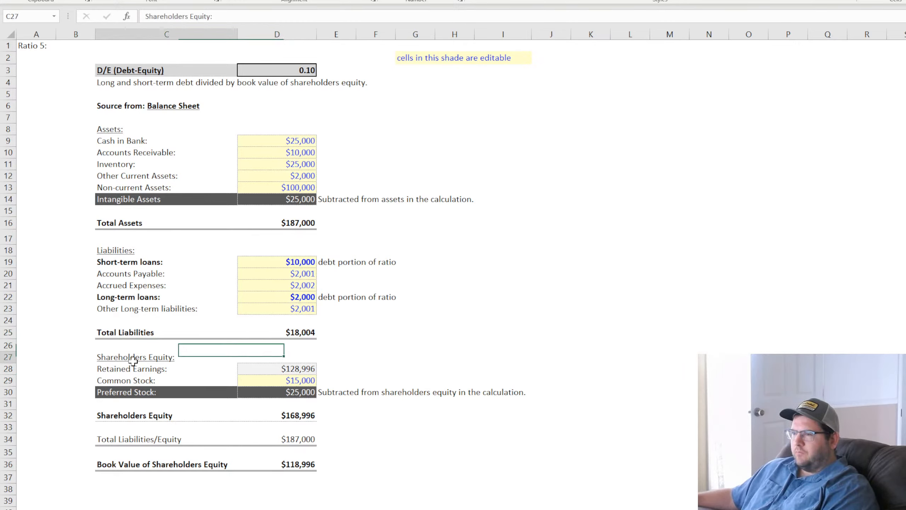
{"action": "left_click", "coordinate": [138, 370]}
{"action": "left_click", "coordinate": [551, 368]}
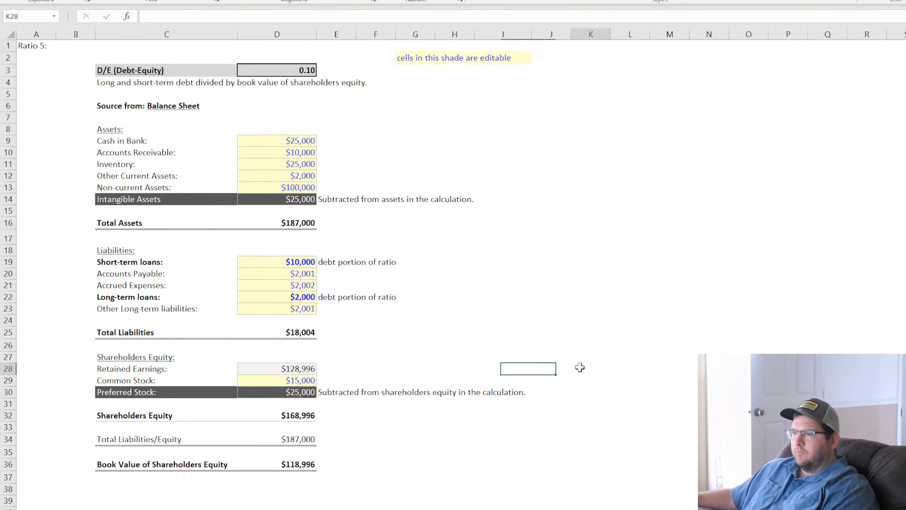
{"action": "left_click", "coordinate": [581, 367]}
{"action": "left_click_drag", "start_coordinate": [147, 264], "coordinate": [152, 309]}
{"action": "left_click", "coordinate": [667, 309]}
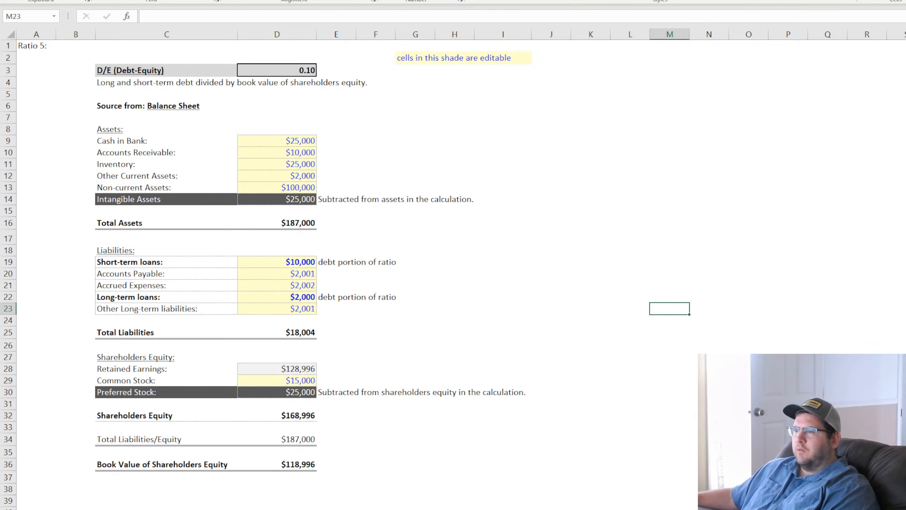
{"action": "key", "text": "ctrl+z"}
{"action": "left_click", "coordinate": [551, 274]}
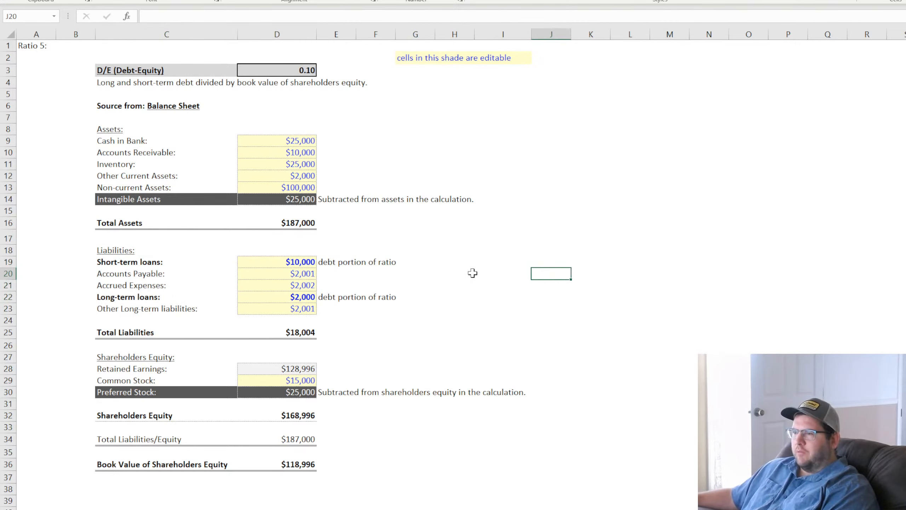
Give the Shareholders Equity total row (C32:D32) a double bottom border.
{"action": "left_click", "coordinate": [136, 358]}
{"action": "left_click", "coordinate": [138, 368]}
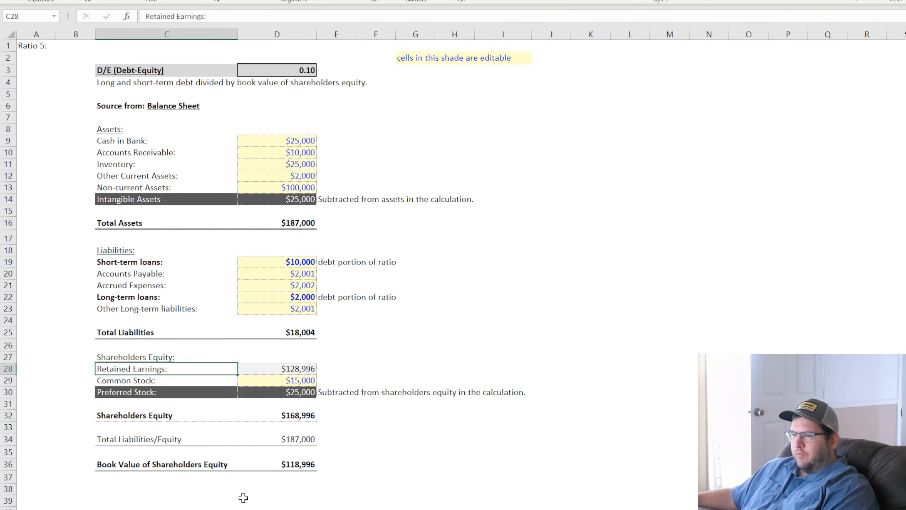
{"action": "left_click", "coordinate": [178, 381]}
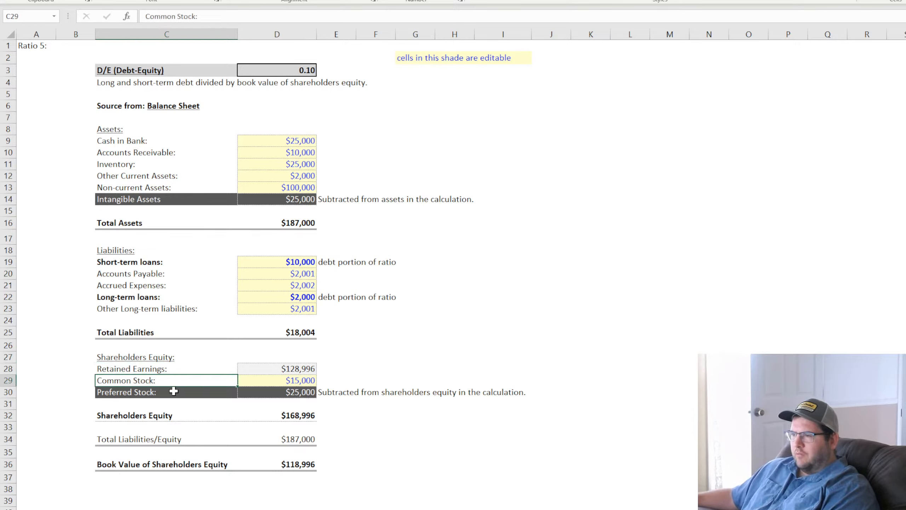
{"action": "left_click", "coordinate": [174, 392]}
{"action": "left_click", "coordinate": [156, 417]}
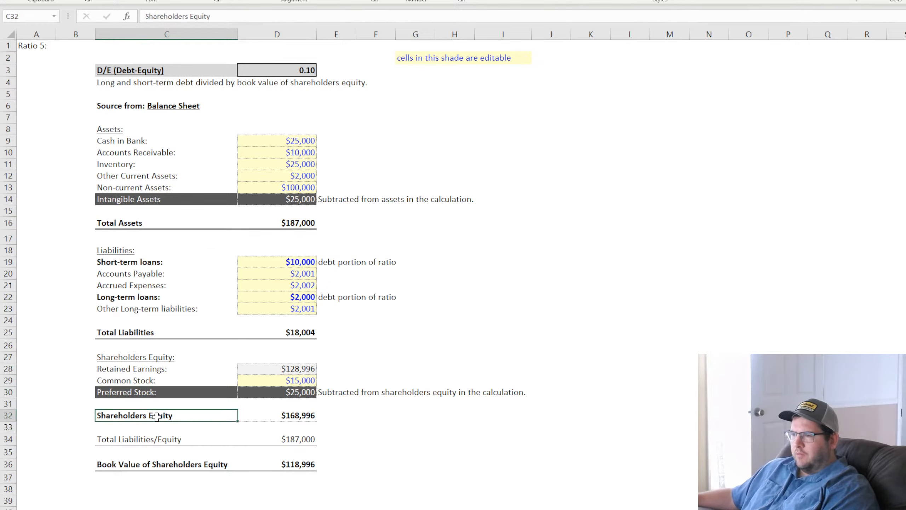
{"action": "left_click_drag", "start_coordinate": [156, 417], "coordinate": [277, 418]}
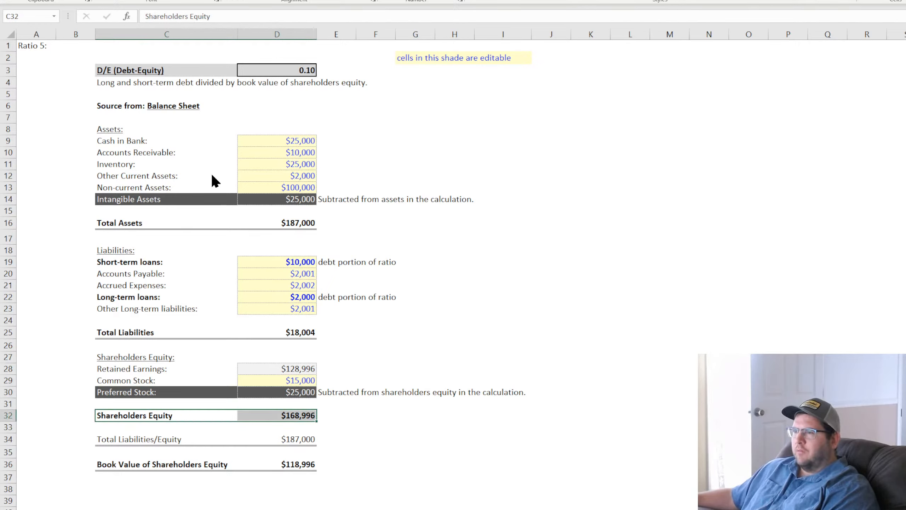
{"action": "left_click", "coordinate": [661, 298]}
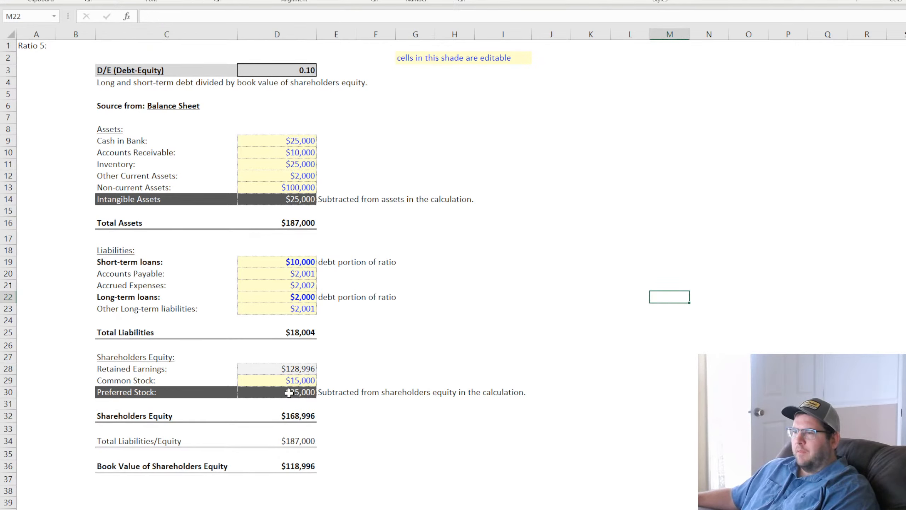
Change the bottom border of the Total Liabilities/Equity row (C34:D34) to a single line.
{"action": "left_click_drag", "start_coordinate": [289, 393], "coordinate": [235, 393]}
{"action": "left_click", "coordinate": [591, 368]}
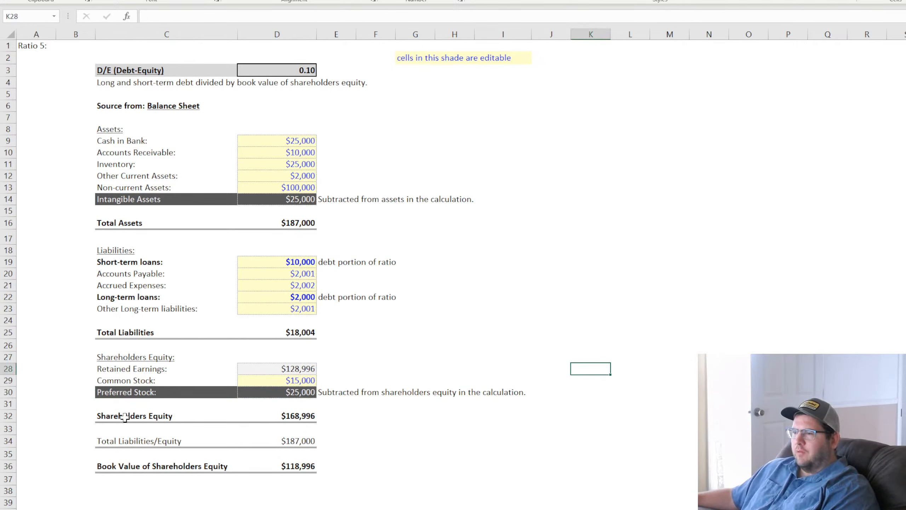
{"action": "left_click_drag", "start_coordinate": [116, 226], "coordinate": [282, 224]}
{"action": "left_click_drag", "start_coordinate": [164, 332], "coordinate": [255, 332]}
{"action": "left_click_drag", "start_coordinate": [154, 416], "coordinate": [271, 414]}
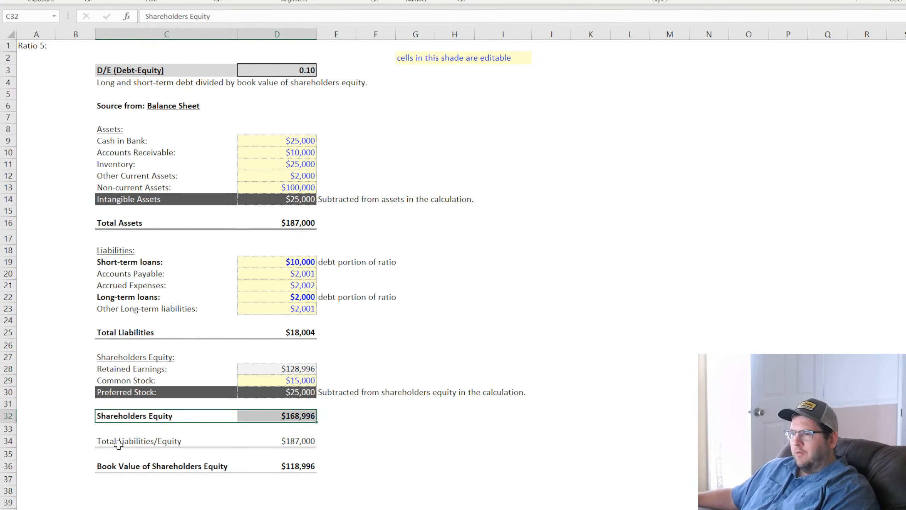
{"action": "left_click_drag", "start_coordinate": [118, 444], "coordinate": [268, 441]}
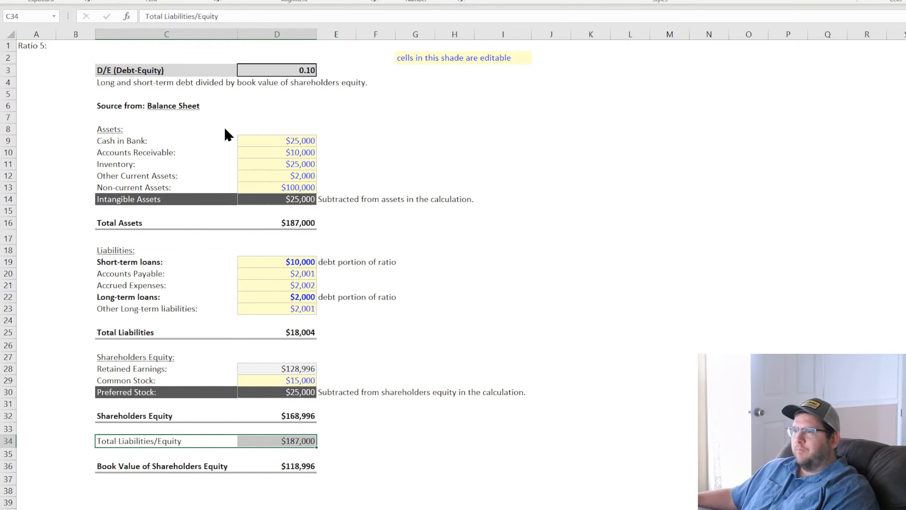
{"action": "left_click", "coordinate": [213, 165]}
{"action": "left_click_drag", "start_coordinate": [717, 345], "coordinate": [730, 344]}
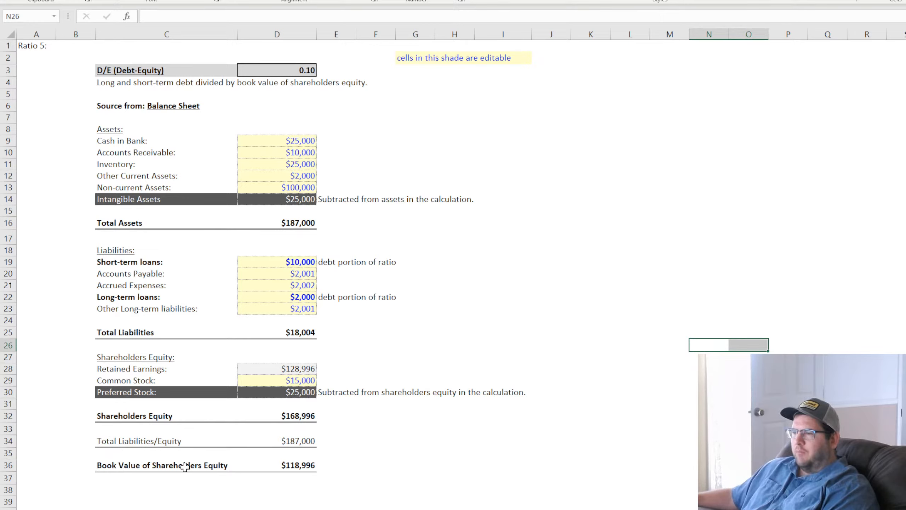
Add the note "Subtracts intangible assets and preferred stock before calculating value against debt." in E36 beside Book Value of Shareholders Equity.
{"action": "left_click", "coordinate": [332, 464]}
{"action": "type", "text": "Su"}
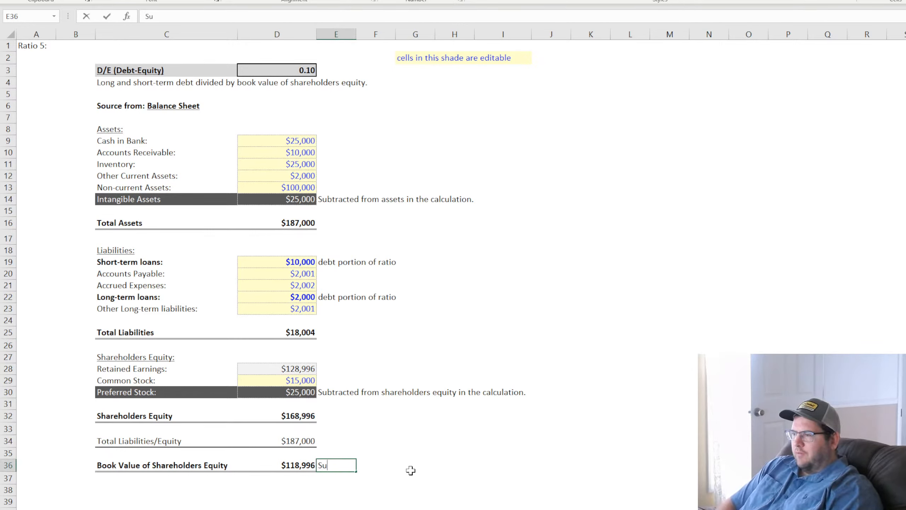
{"action": "type", "text": "btracts intn"}
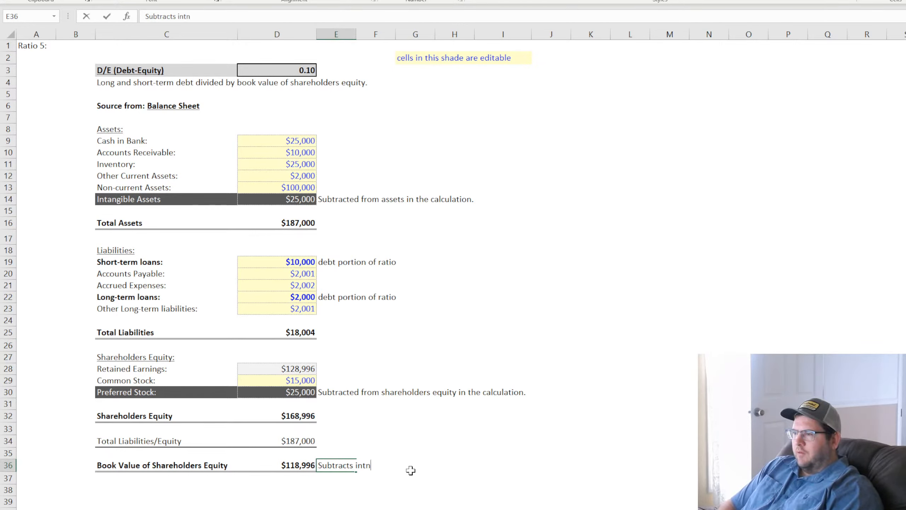
{"action": "key", "text": "BackSpace"}
{"action": "type", "text": "angible assets and prefe"}
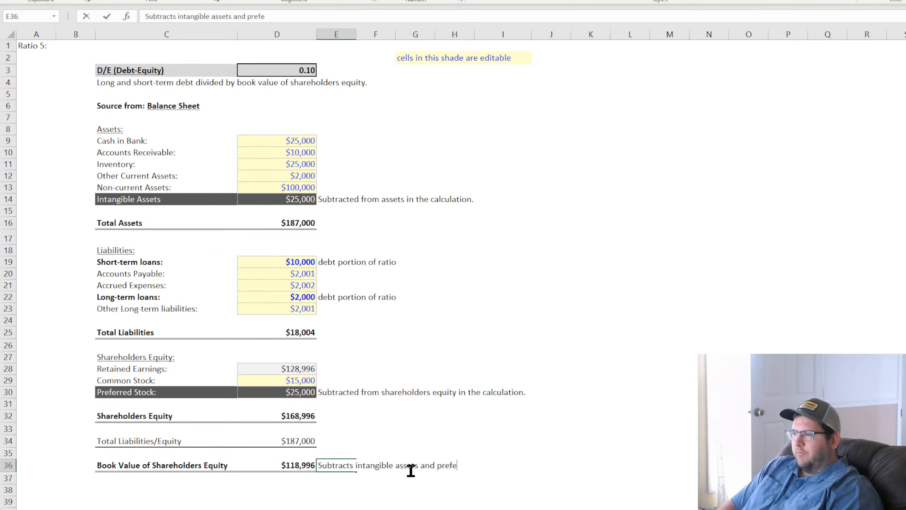
{"action": "type", "text": "rred stock before "}
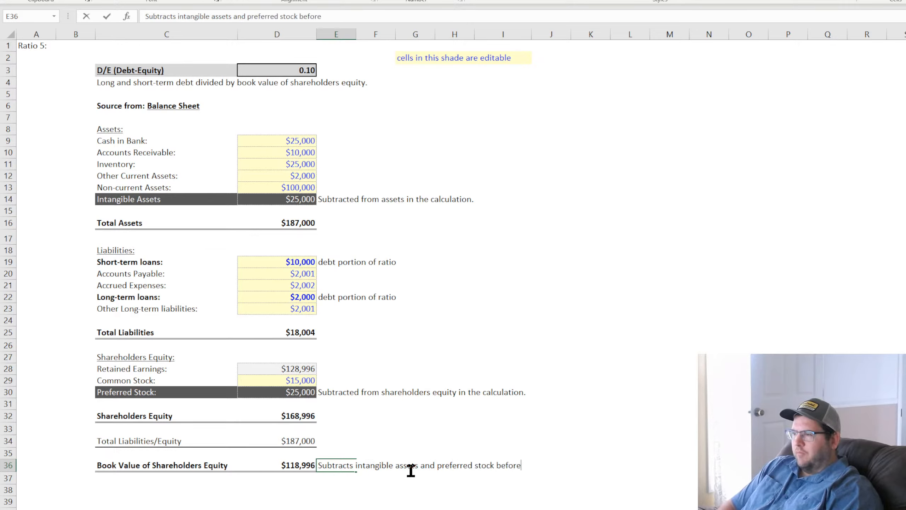
{"action": "type", "text": "calculating value"}
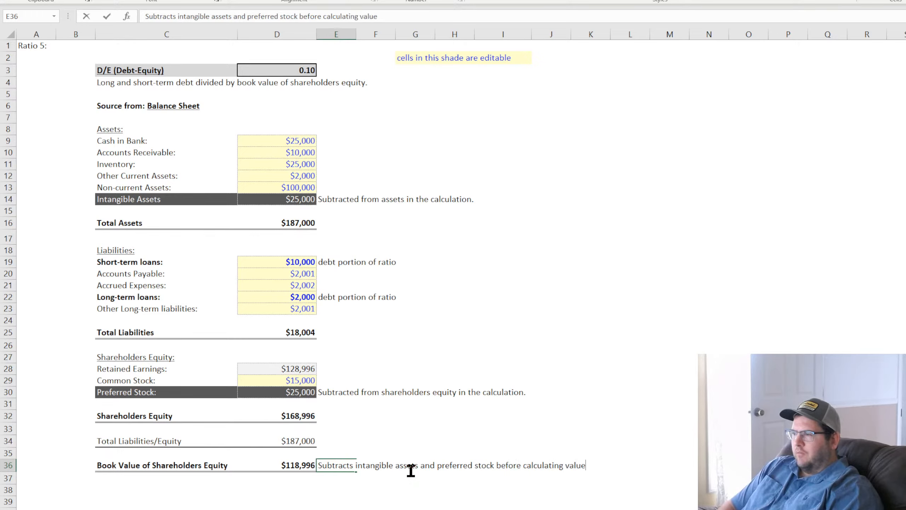
{"action": "type", "text": " against debt."}
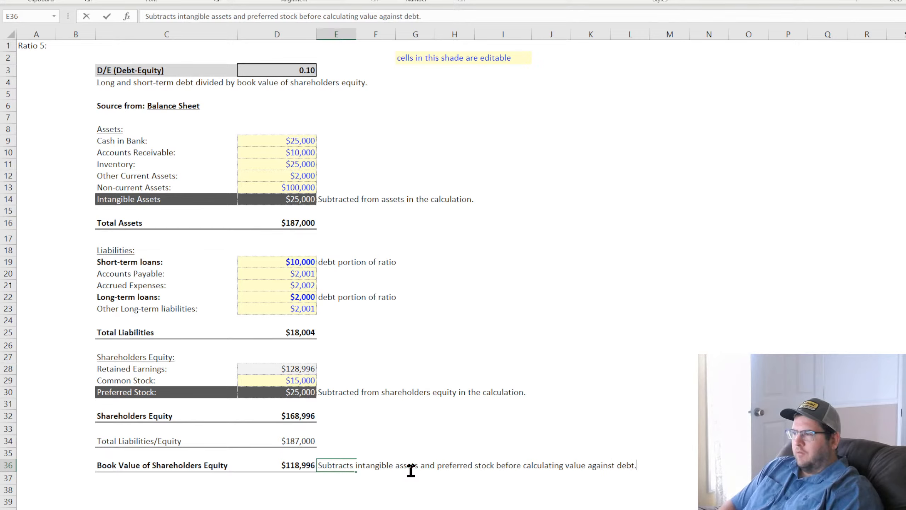
{"action": "key", "text": "Return"}
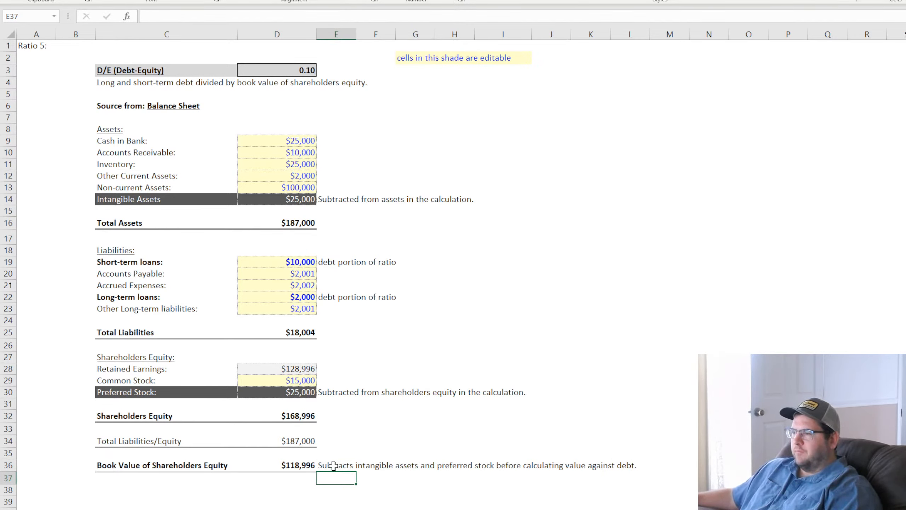
Inspect the Book Value of Shareholders Equity formula in D36 and leave it unedited.
{"action": "left_click", "coordinate": [333, 465]}
{"action": "double_click", "coordinate": [296, 465]}
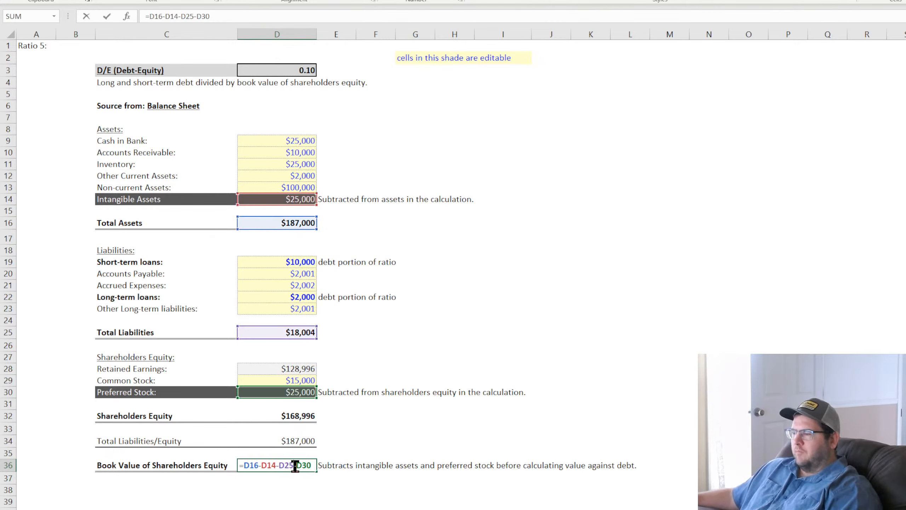
{"action": "key", "text": "Escape"}
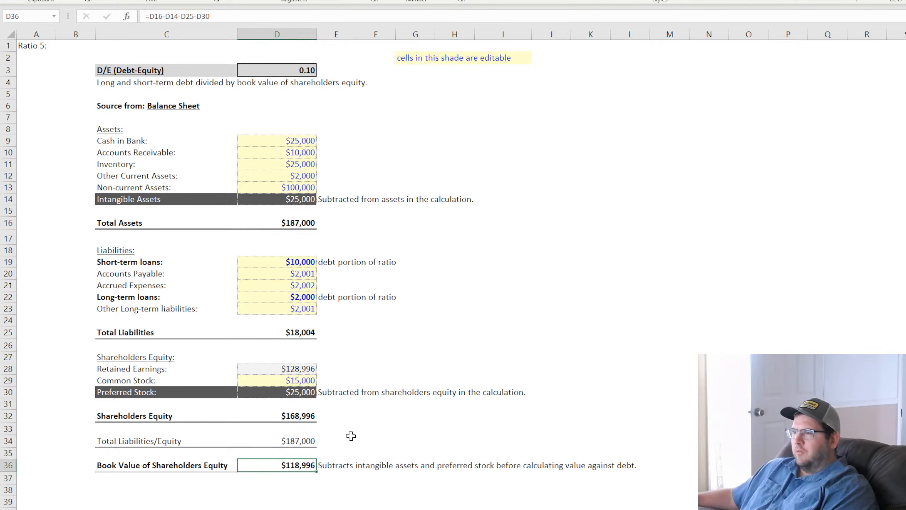
Check Shareholders Equity against a temporary =D16-D25 calculation in K25, and clear that scratch cell.
{"action": "left_click", "coordinate": [596, 330]}
{"action": "type", "text": "="}
{"action": "left_click", "coordinate": [298, 222]}
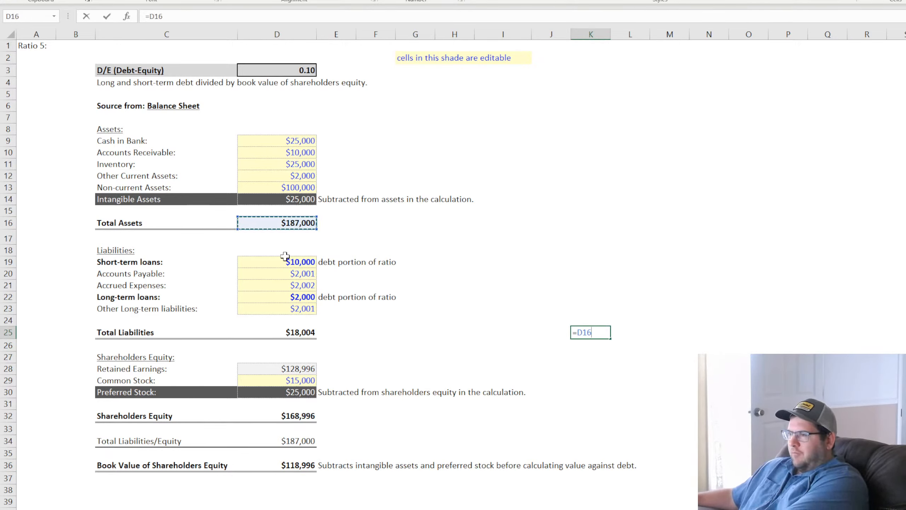
{"action": "type", "text": "-"}
{"action": "left_click", "coordinate": [287, 332]}
{"action": "key", "text": "Return"}
{"action": "left_click", "coordinate": [298, 414]}
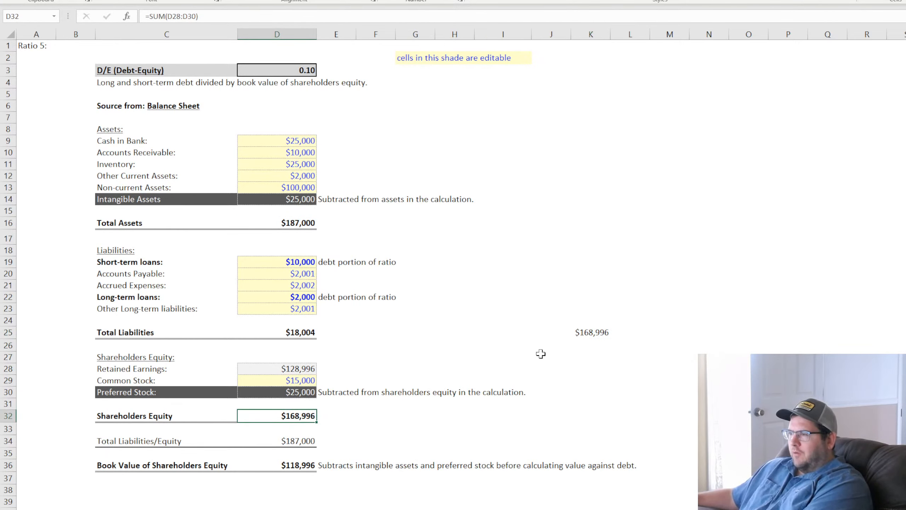
{"action": "left_click", "coordinate": [596, 334]}
{"action": "key", "text": "BackSpace"}
{"action": "key", "text": "Return"}
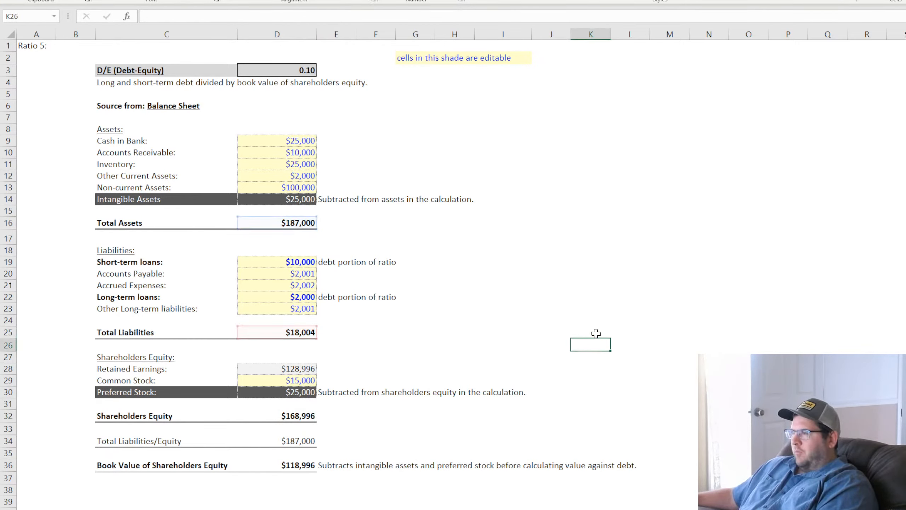
Examine the Intangible Assets and Preferred Stock rows against the Book Value formula in D36 and the Debt-Equity formula in D3.
{"action": "left_click", "coordinate": [162, 198]}
{"action": "left_click", "coordinate": [140, 392]}
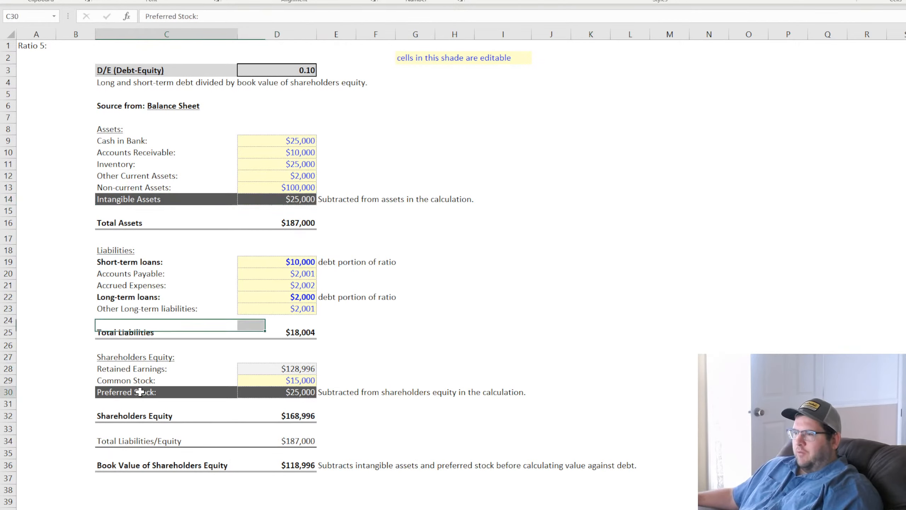
{"action": "left_click_drag", "start_coordinate": [140, 392], "coordinate": [280, 393]}
{"action": "left_click", "coordinate": [303, 465]}
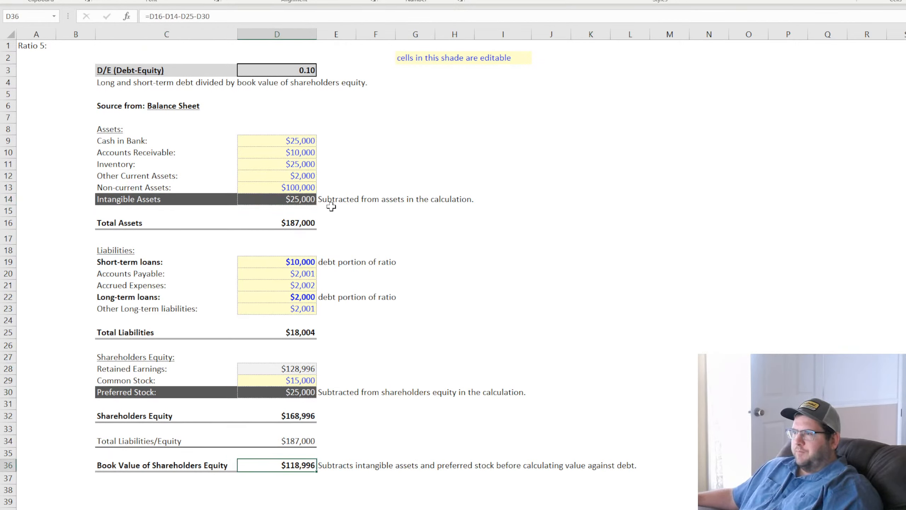
{"action": "double_click", "coordinate": [290, 68]}
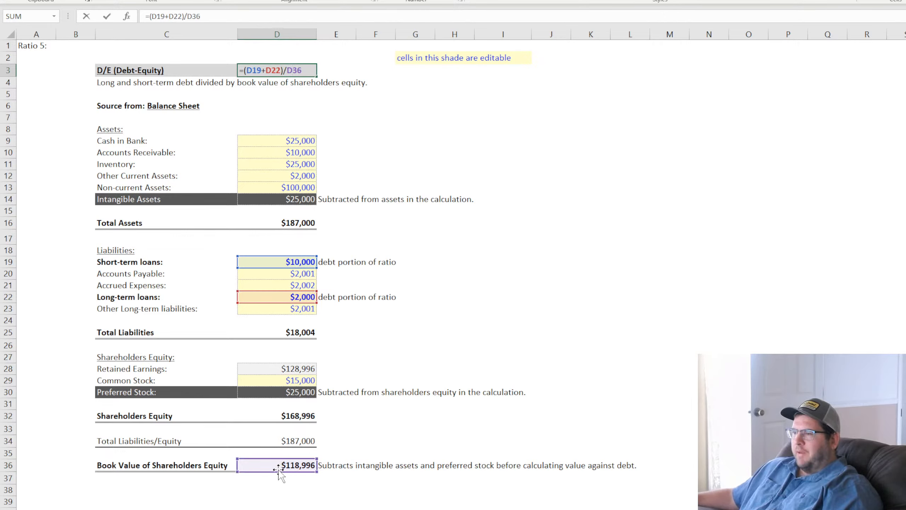
{"action": "key", "text": "Return"}
{"action": "left_click", "coordinate": [296, 72]}
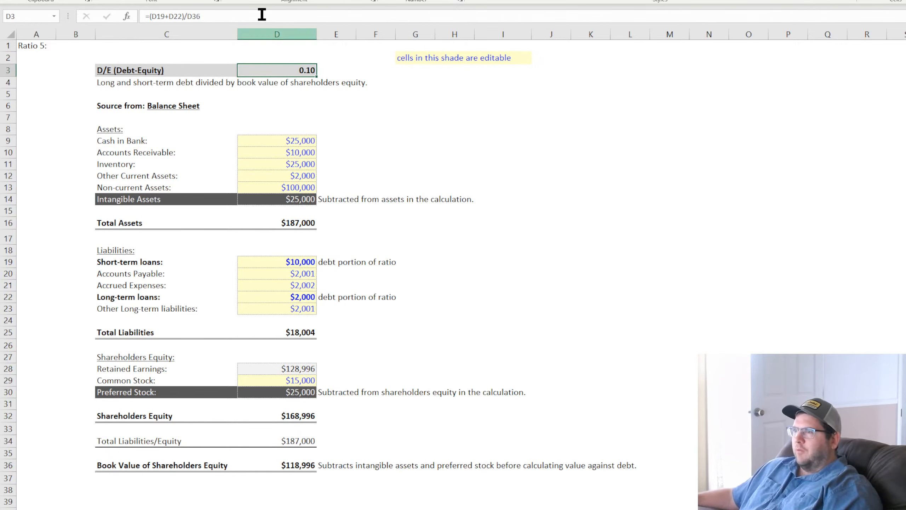
{"action": "left_click", "coordinate": [647, 348]}
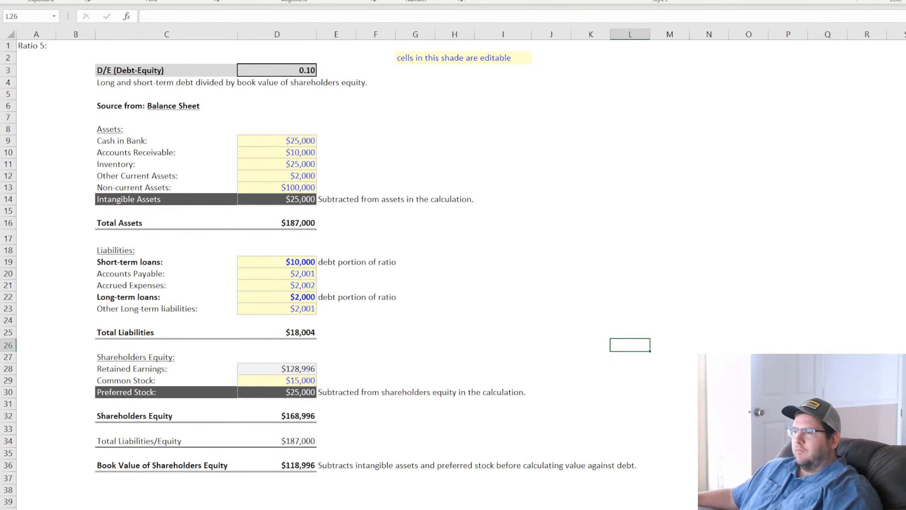
{"action": "key", "text": "ctrl+Page_Down"}
{"action": "key", "text": "ctrl+Page_Up"}
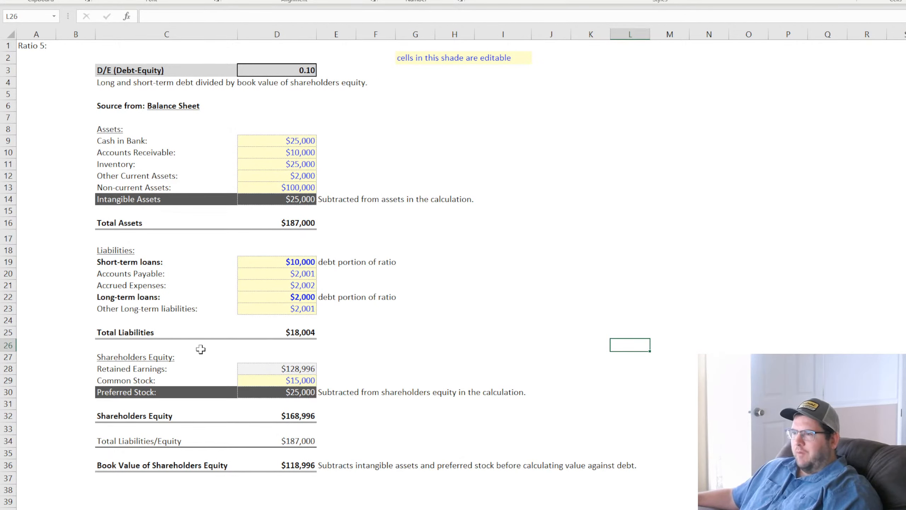
Shade the Book Value of Shareholders Equity row (C36:D36) light gray.
{"action": "left_click", "coordinate": [623, 271]}
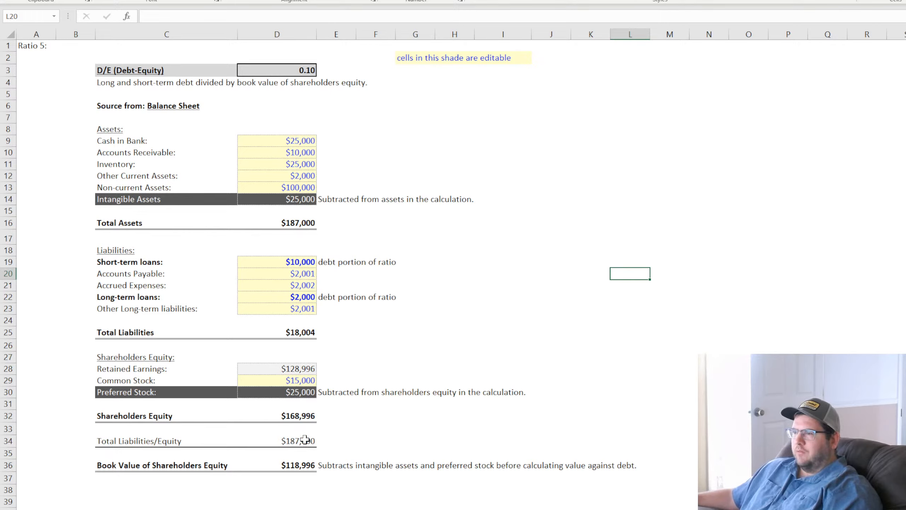
{"action": "left_click_drag", "start_coordinate": [142, 464], "coordinate": [269, 464]}
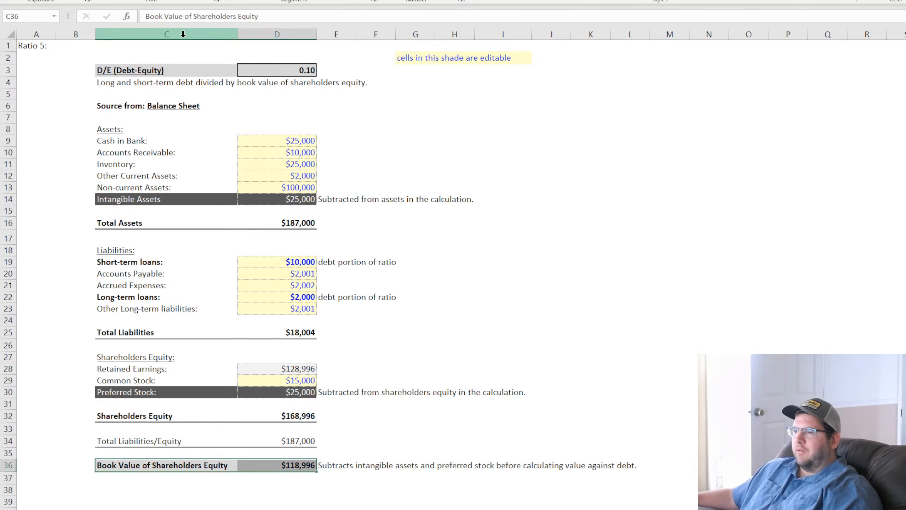
{"action": "left_click", "coordinate": [683, 283]}
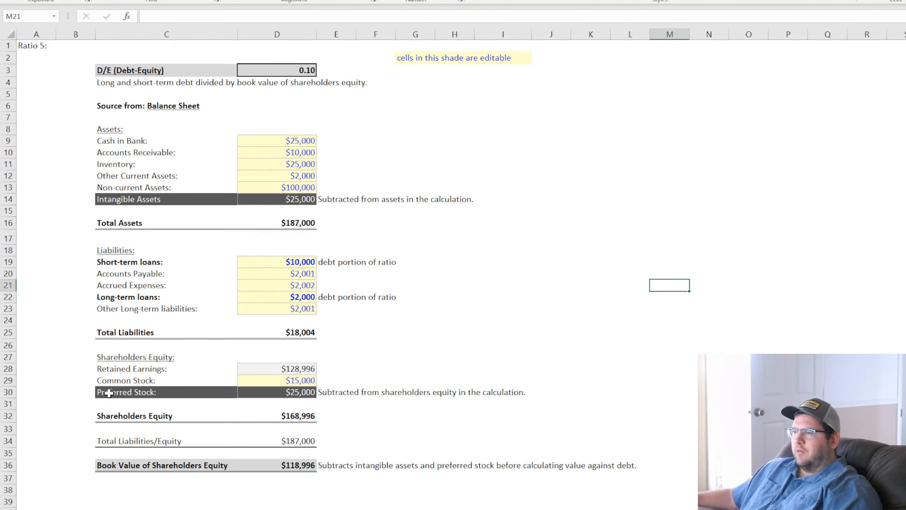
Fill the Preferred Stock row (C30:J30) and the Intangible Assets row (C14:J14), including their notes, with yellow.
{"action": "left_click_drag", "start_coordinate": [108, 393], "coordinate": [547, 391]}
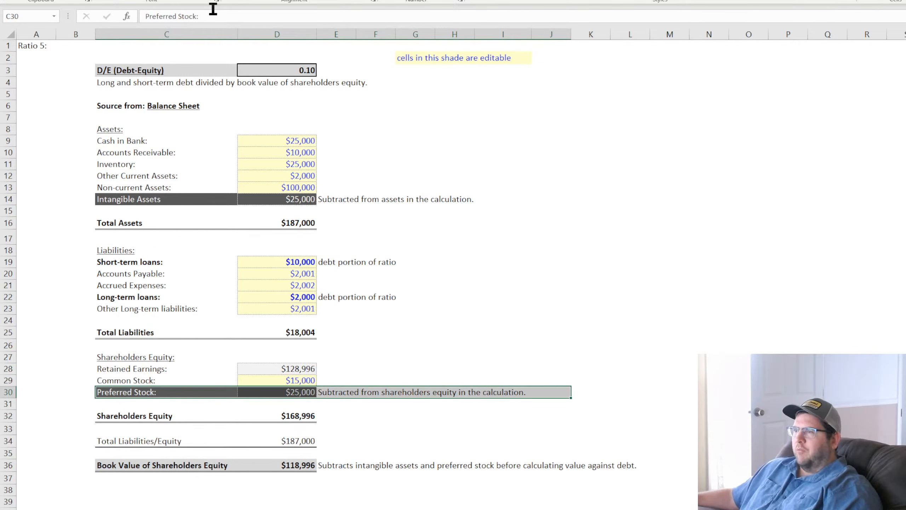
{"action": "left_click", "coordinate": [206, 83]}
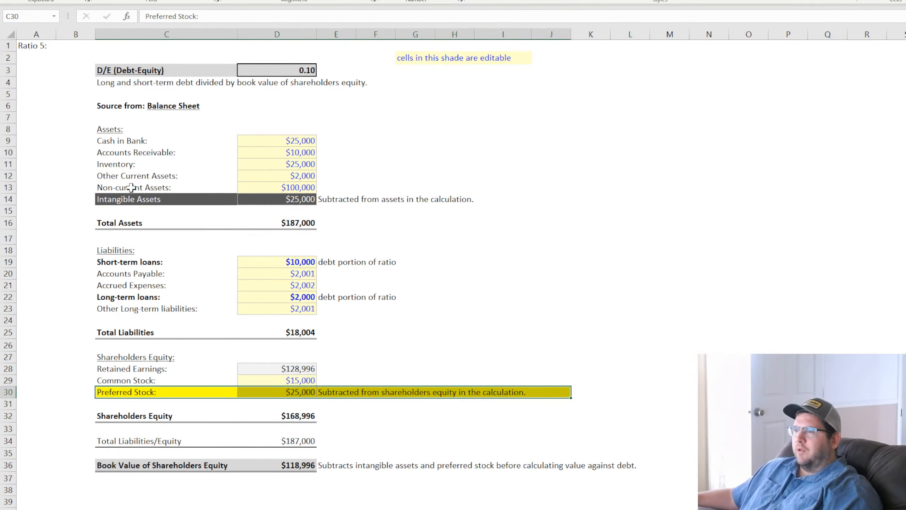
{"action": "left_click_drag", "start_coordinate": [112, 200], "coordinate": [533, 200]}
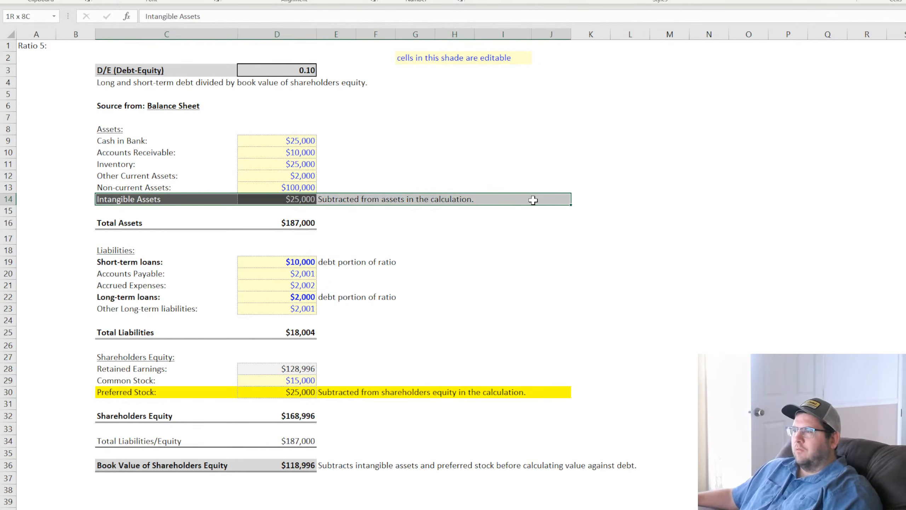
{"action": "left_click", "coordinate": [189, 8]}
{"action": "left_click", "coordinate": [804, 214]}
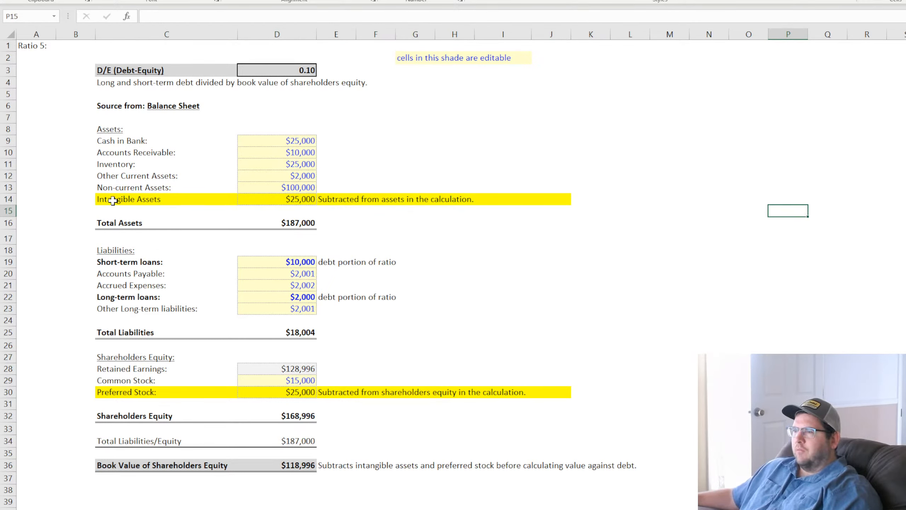
Change the font color of the highlighted Intangible Assets (C14:J14) and Preferred Stock (C30:J30) rows to gray.
{"action": "left_click_drag", "start_coordinate": [112, 200], "coordinate": [553, 197]}
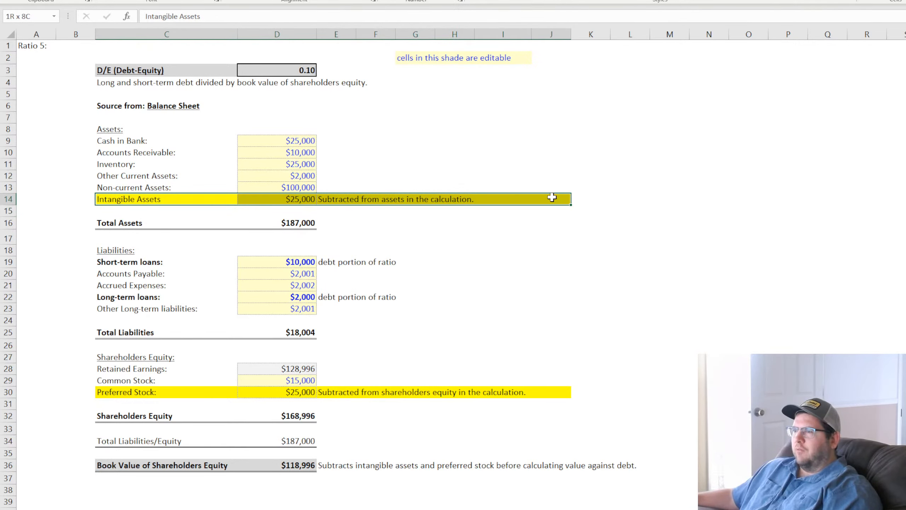
{"action": "left_click", "coordinate": [214, 0]}
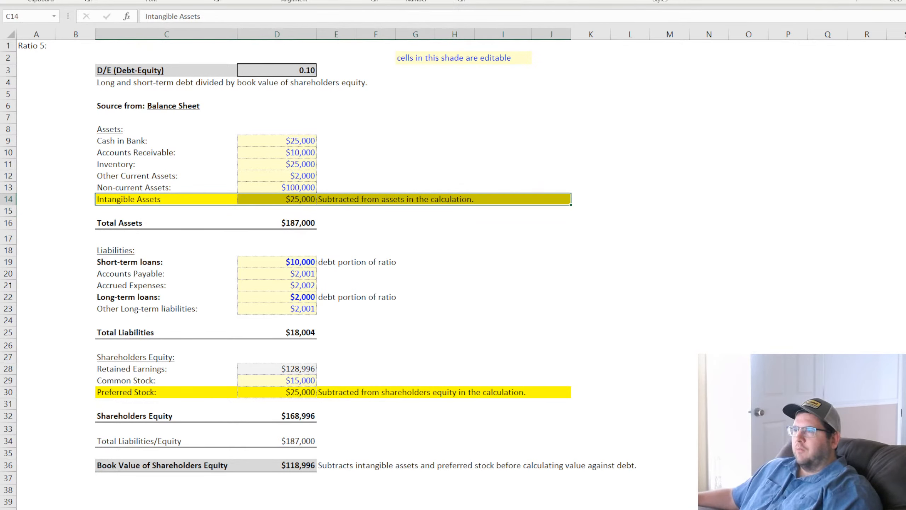
{"action": "left_click", "coordinate": [210, 45]}
{"action": "left_click_drag", "start_coordinate": [110, 391], "coordinate": [553, 392]}
{"action": "left_click", "coordinate": [206, 1]}
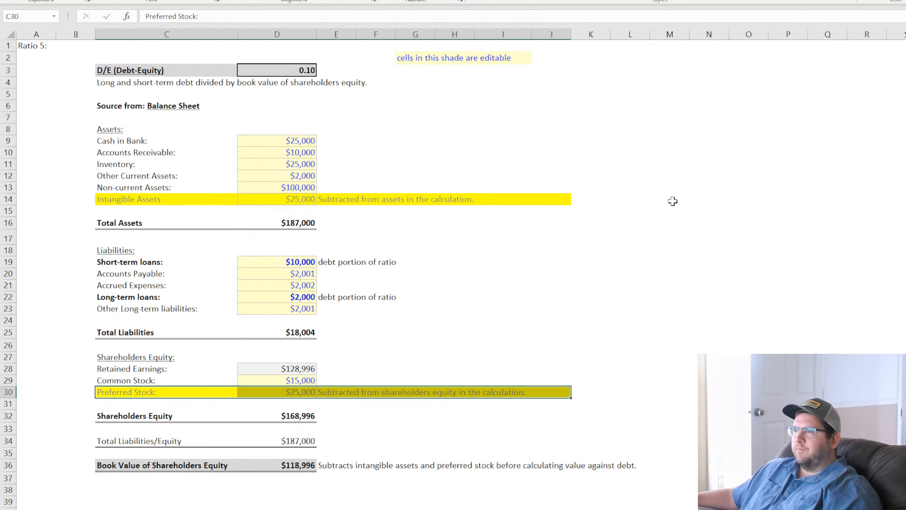
{"action": "left_click", "coordinate": [773, 234]}
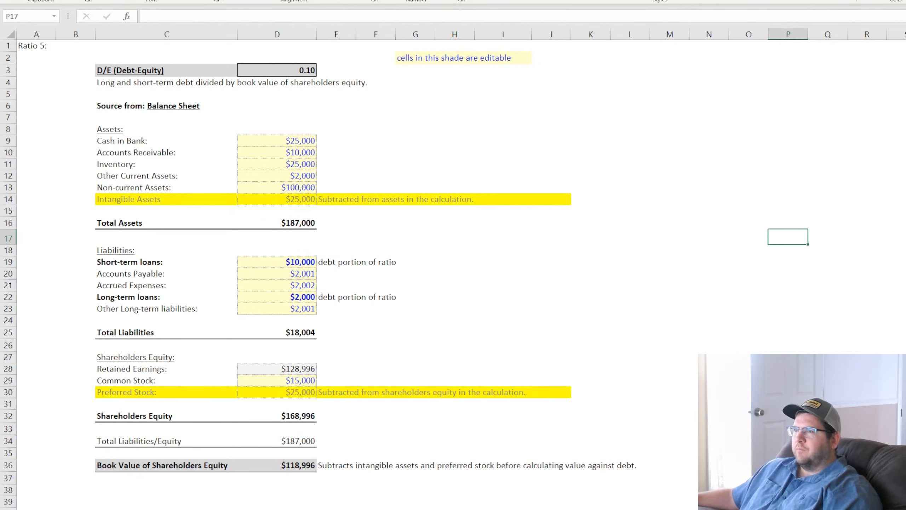
{"action": "left_click", "coordinate": [685, 278]}
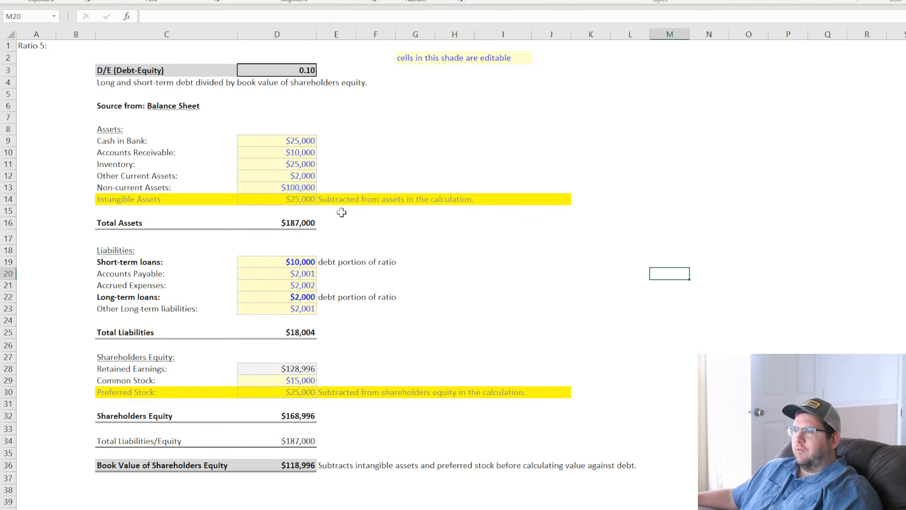
{"action": "left_click", "coordinate": [307, 202]}
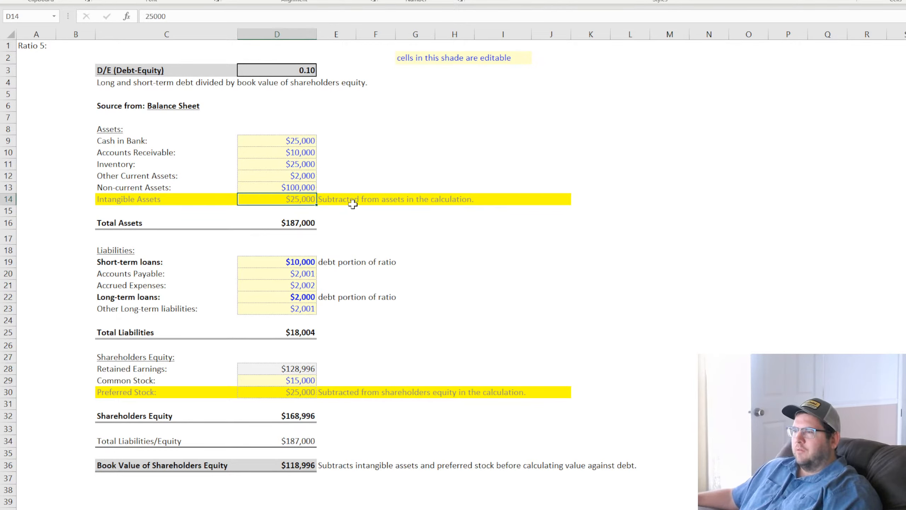
{"action": "left_click", "coordinate": [303, 465]}
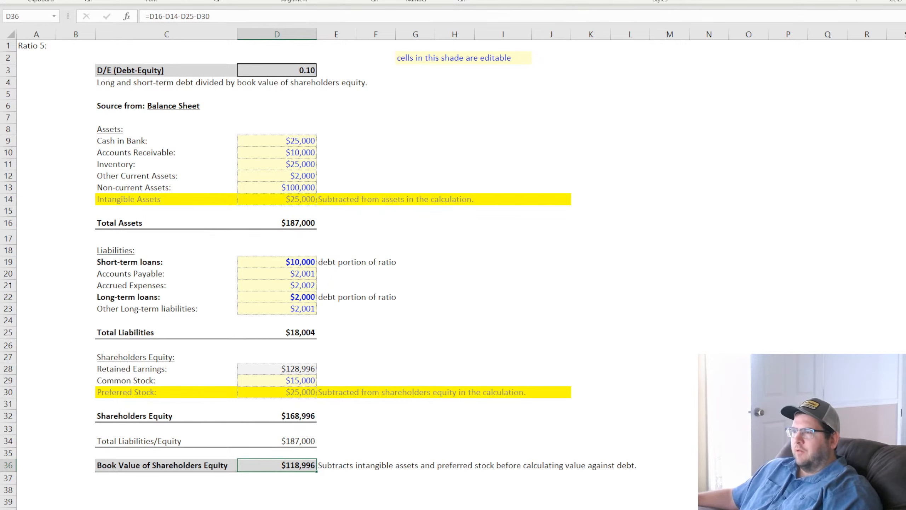
On the price-to-earnings sheet, change the Weighted Average Outstanding Shares label in C11 to "Less: Preferred Dividends:".
{"action": "key", "text": "ctrl+Page_Down"}
{"action": "left_click", "coordinate": [532, 279]}
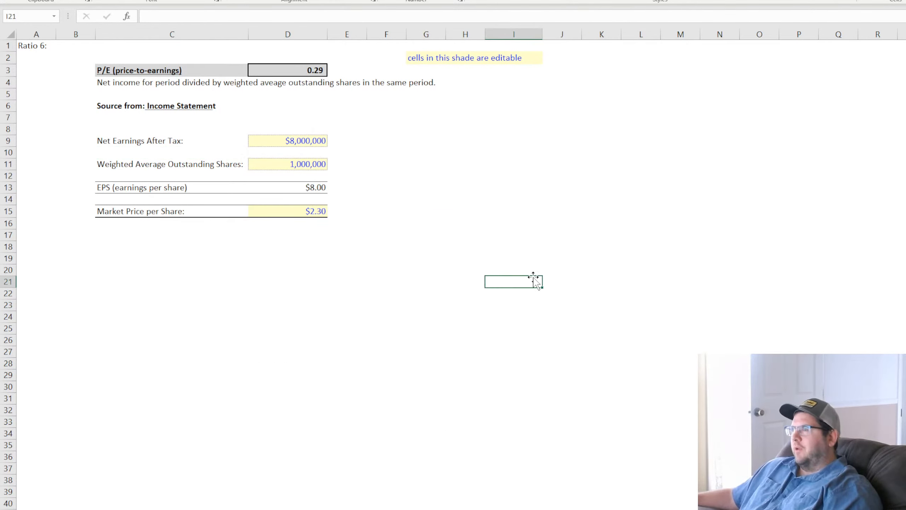
{"action": "left_click", "coordinate": [139, 141]}
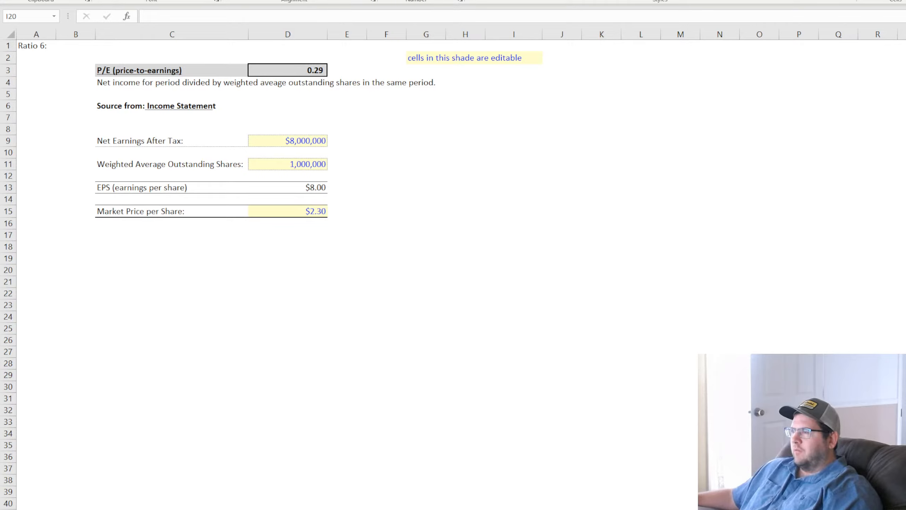
{"action": "left_click", "coordinate": [148, 164]}
{"action": "type", "text": "Less"}
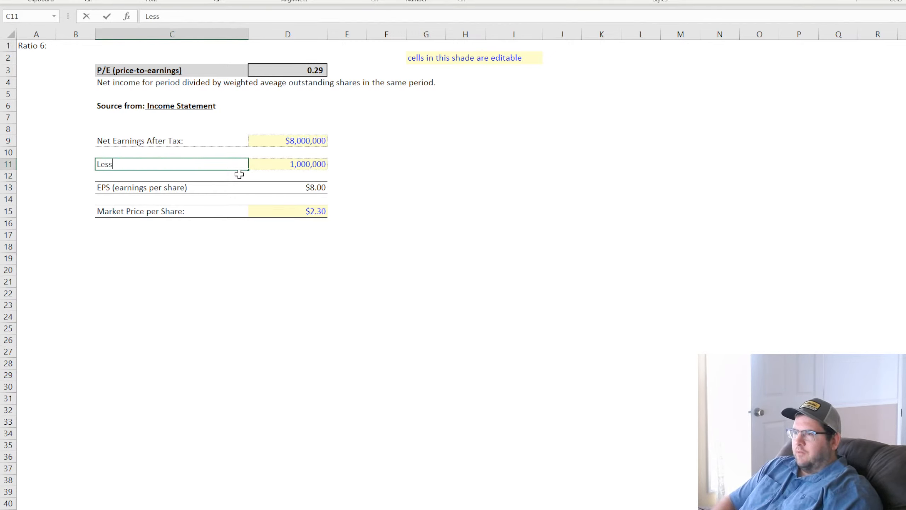
{"action": "type", "text": ": Preferred Dividends"}
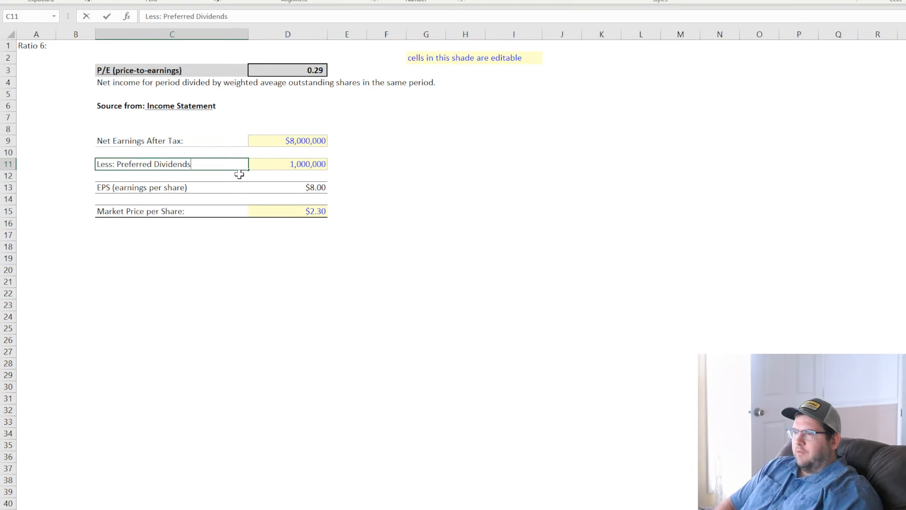
{"action": "type", "text": ":"}
{"action": "key", "text": "Return"}
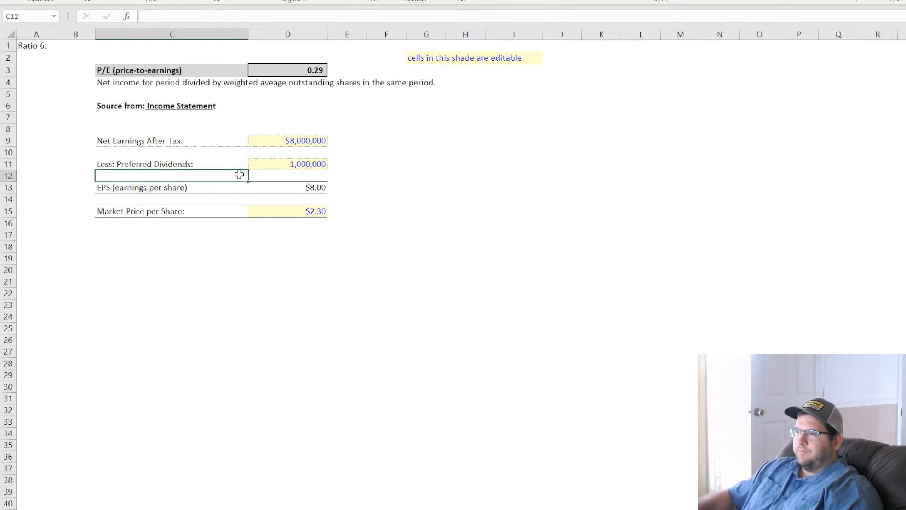
Replace the EPS (earnings per share) label in C13 with "Value After Dividends".
{"action": "left_click", "coordinate": [109, 187]}
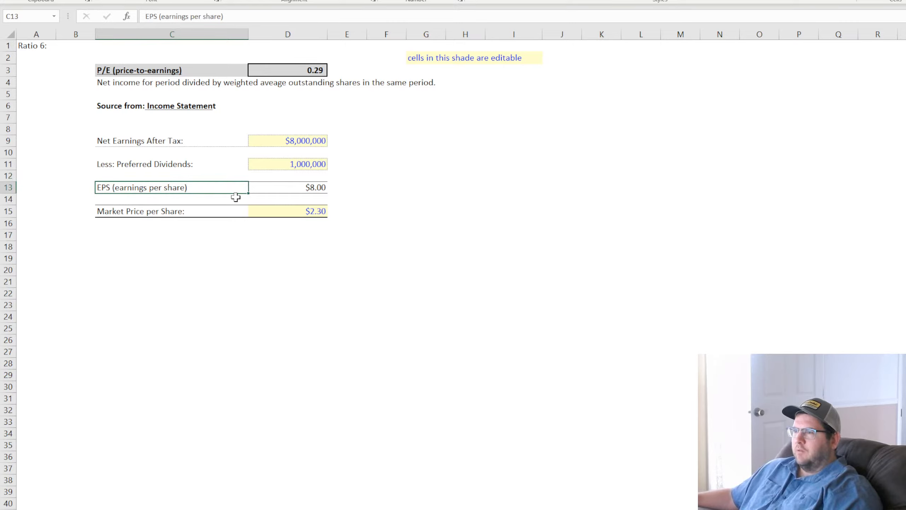
{"action": "type", "text": "Value "}
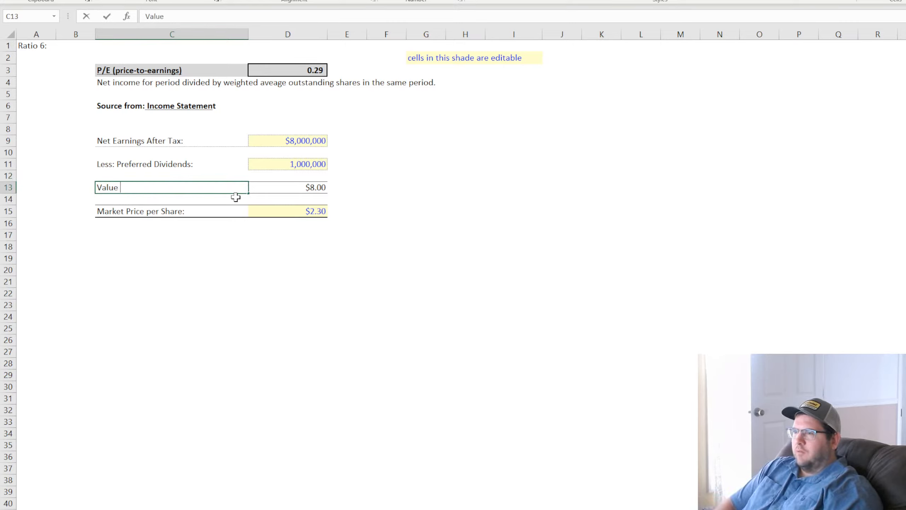
{"action": "type", "text": "After Dividends"}
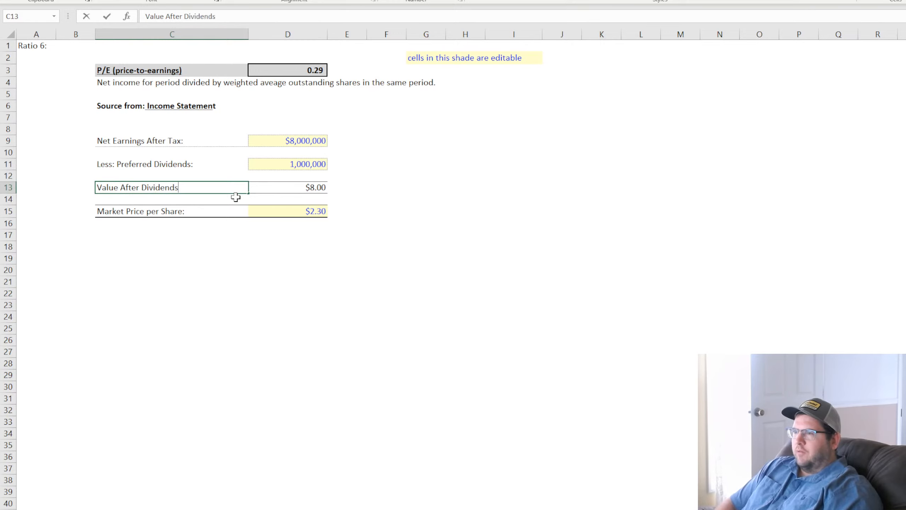
{"action": "key", "text": "Return"}
Set D13 to subtract preferred dividends from net earnings with the formula =D9-D11.
{"action": "key", "text": "Up"}
{"action": "key", "text": "Right"}
{"action": "type", "text": "="}
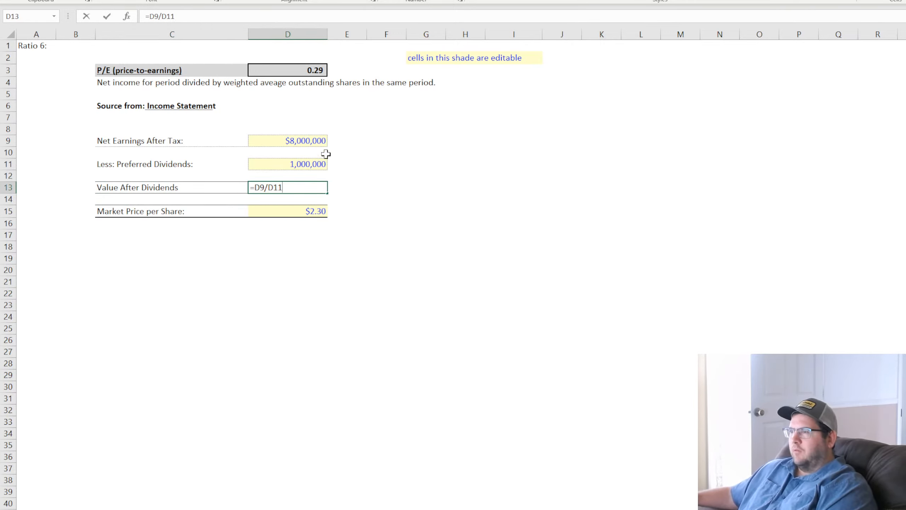
{"action": "left_click", "coordinate": [308, 140]}
{"action": "type", "text": "-"}
{"action": "left_click", "coordinate": [300, 164]}
{"action": "key", "text": "Return"}
Format the preferred dividends amount in D11 as dollars without decimals.
{"action": "left_click", "coordinate": [300, 164]}
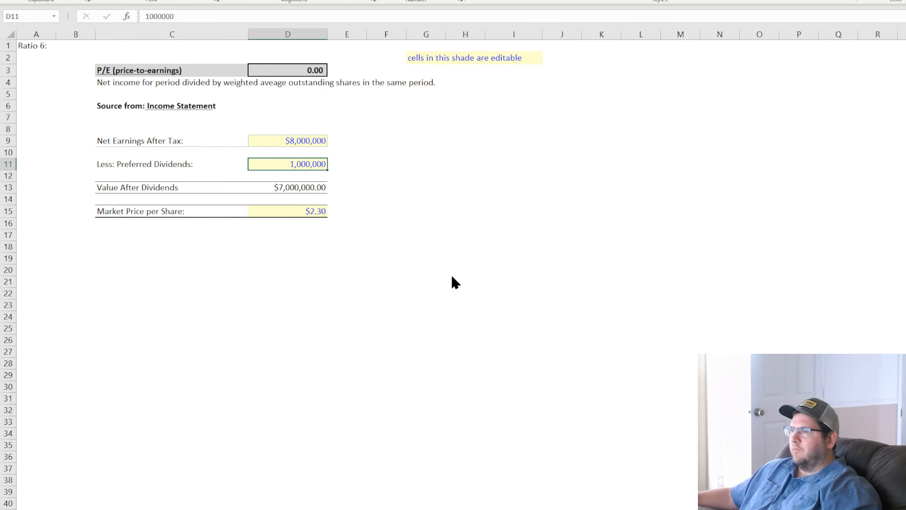
{"action": "left_click", "coordinate": [467, 316]}
{"action": "left_click", "coordinate": [144, 165]}
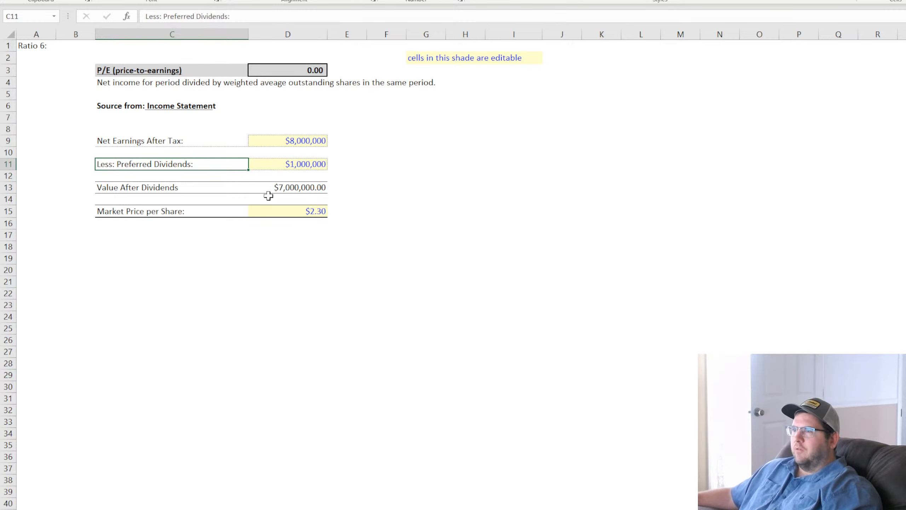
Clear the existing borders from C12:D13 and add a double bottom border under the Value After Dividends row.
{"action": "mouse_move", "coordinate": [161, 186]}
{"action": "left_mouse_down"}
{"action": "mouse_move", "coordinate": [146, 186]}
{"action": "mouse_move", "coordinate": [270, 187]}
{"action": "mouse_move", "coordinate": [171, 176]}
{"action": "left_mouse_up"}
{"action": "left_click", "coordinate": [498, 272]}
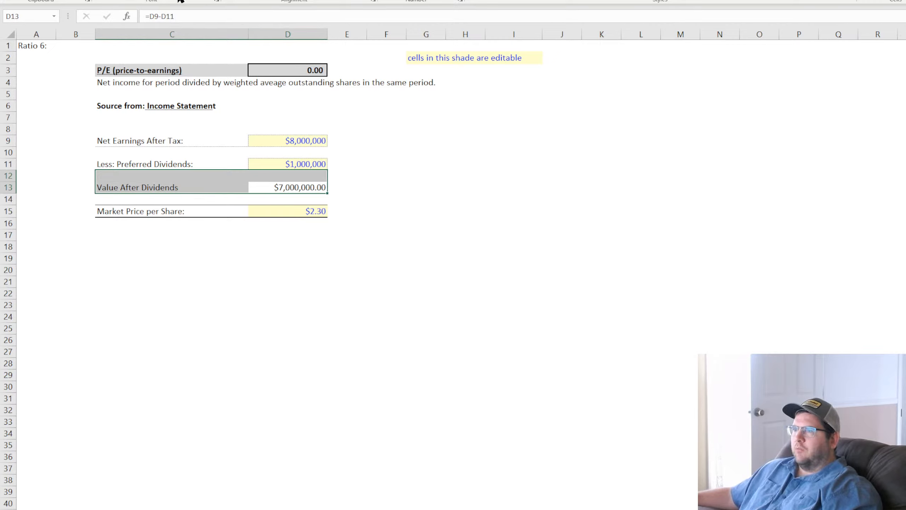
{"action": "left_click", "coordinate": [216, 137]}
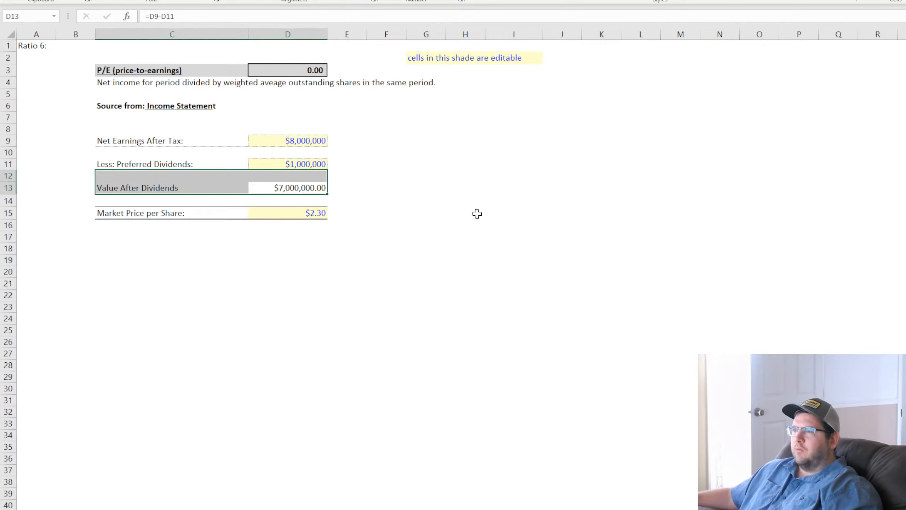
{"action": "left_click", "coordinate": [472, 215]}
Add a dotted bottom border to the Less: Preferred Dividends row (C11:D11).
{"action": "left_click", "coordinate": [298, 188]}
{"action": "left_click_drag", "start_coordinate": [289, 164], "coordinate": [215, 162]}
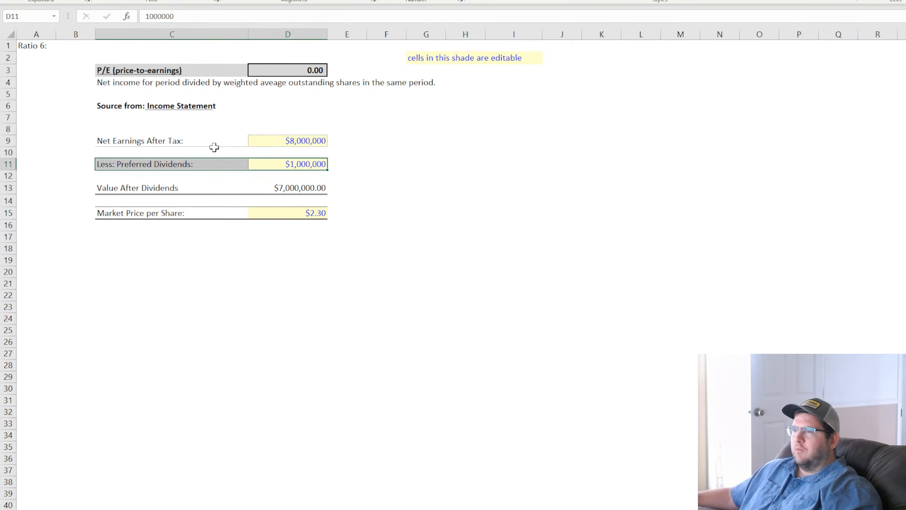
{"action": "left_click", "coordinate": [561, 213]}
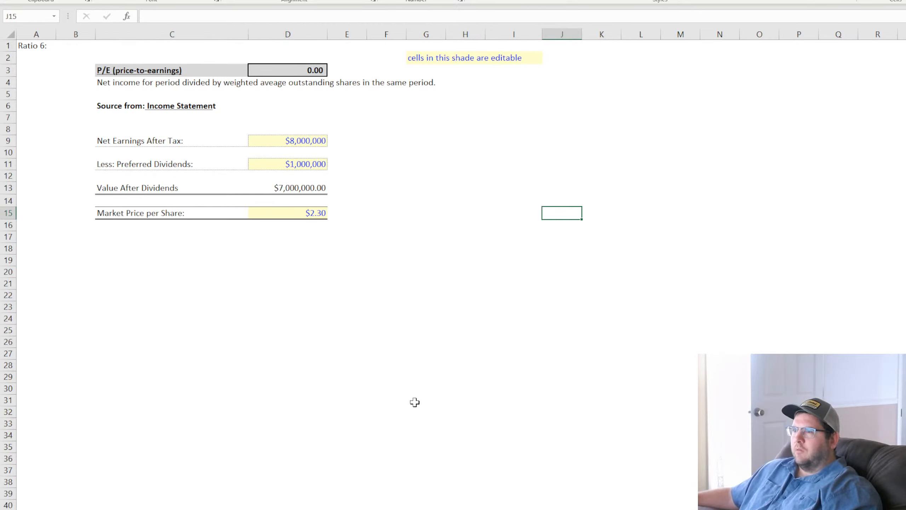
Clear the Market Price per Share row, including its formatting, by filling blank cell B15 across row 15.
{"action": "left_click", "coordinate": [343, 509]}
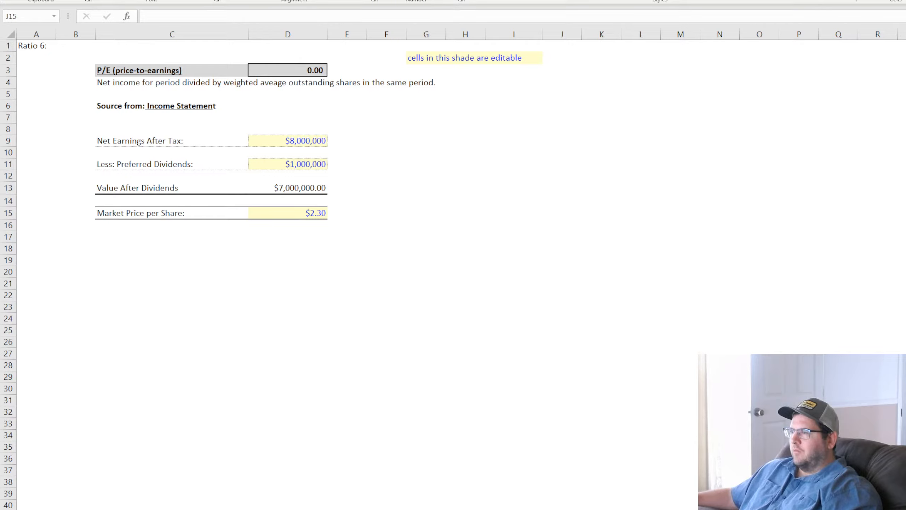
{"action": "left_click", "coordinate": [313, 308]}
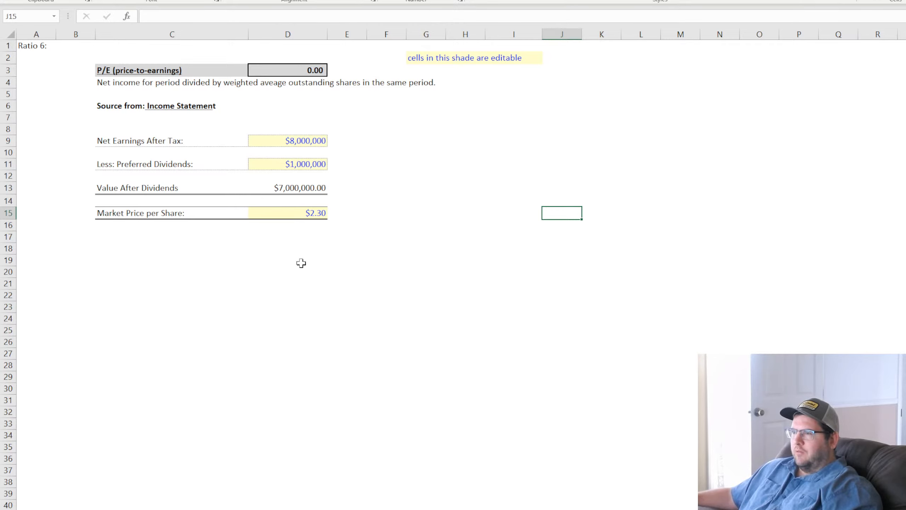
{"action": "left_click", "coordinate": [78, 216]}
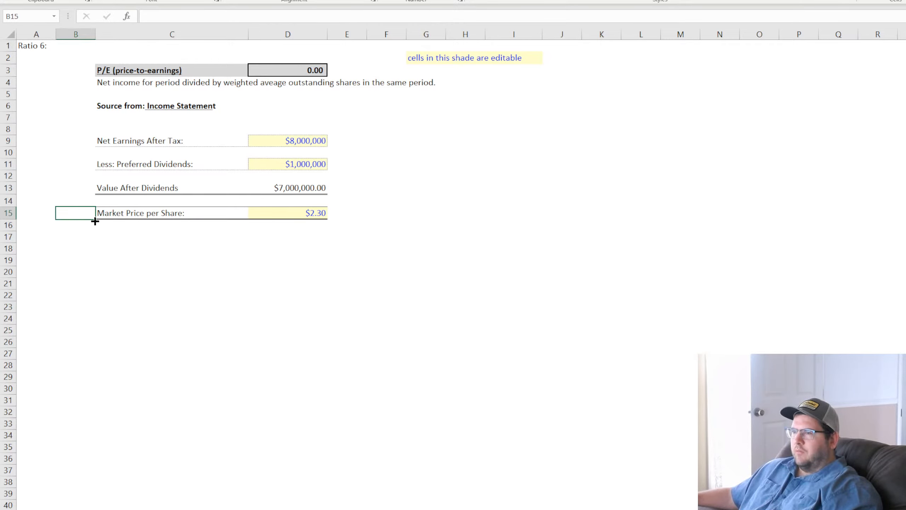
{"action": "left_click_drag", "start_coordinate": [95, 221], "coordinate": [386, 215]}
Copy the Less: Preferred Dividends row (C11:D11) into C15:D15.
{"action": "left_click_drag", "start_coordinate": [181, 166], "coordinate": [281, 165]}
{"action": "key", "text": "ctrl+c"}
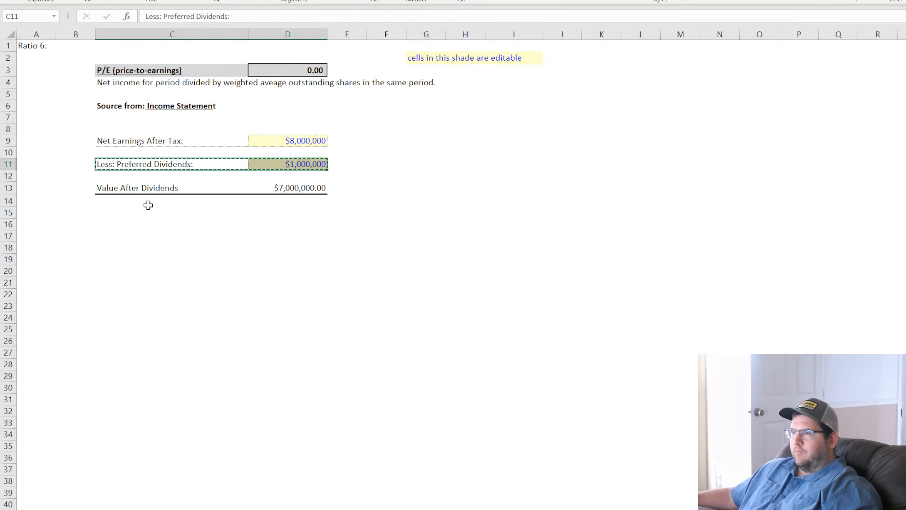
{"action": "left_click", "coordinate": [148, 205]}
{"action": "left_click", "coordinate": [119, 214]}
{"action": "key", "text": "ctrl+v"}
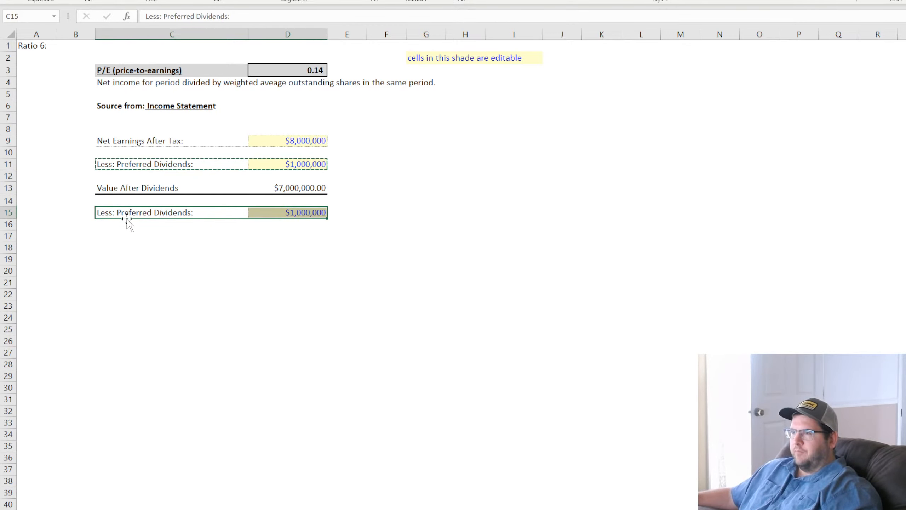
Change the copied label in C15 to "Common Equity:".
{"action": "left_click", "coordinate": [131, 213]}
{"action": "key", "text": "F2"}
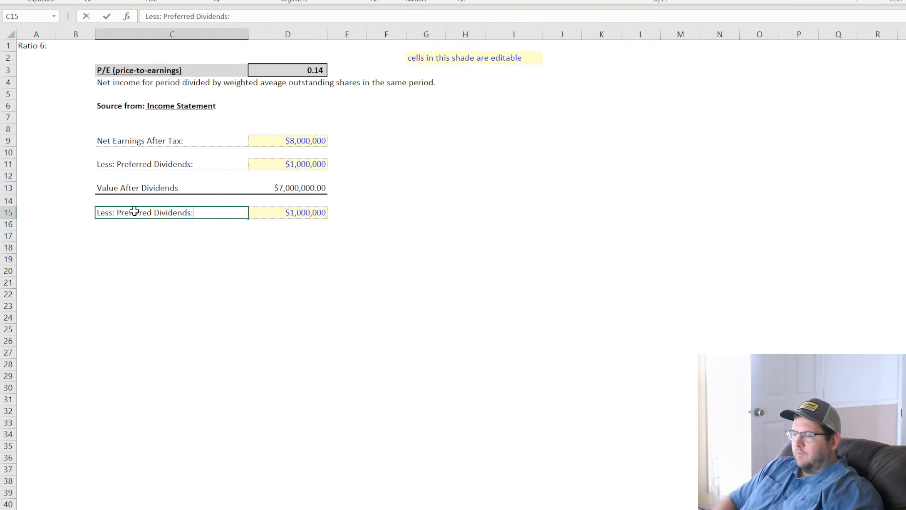
{"action": "key", "text": "Escape"}
{"action": "type", "text": "Common Equity:"}
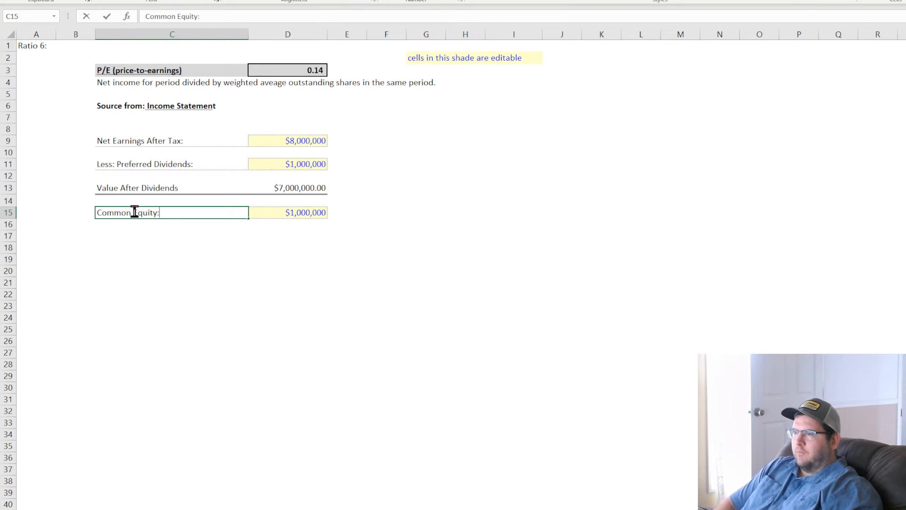
{"action": "key", "text": "Return"}
Set the Common Equity amount in D15 to 3000000.
{"action": "left_click", "coordinate": [287, 214]}
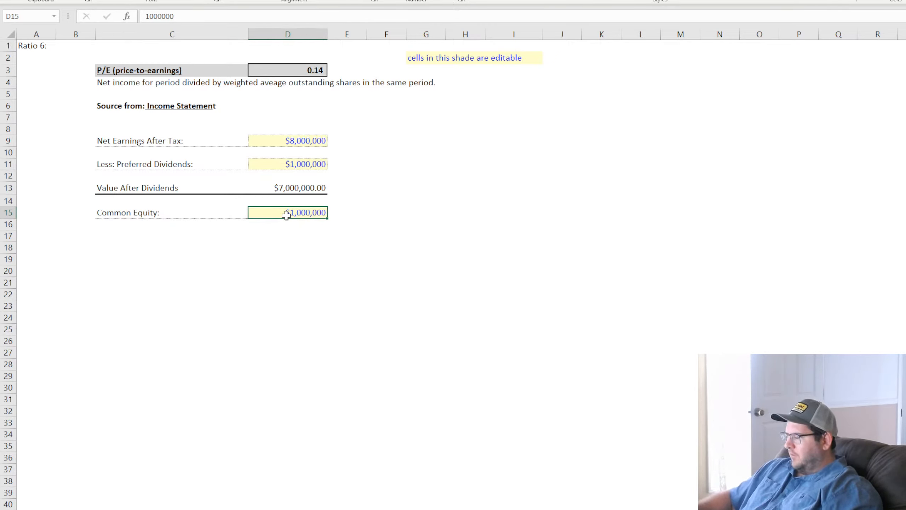
{"action": "type", "text": "300"}
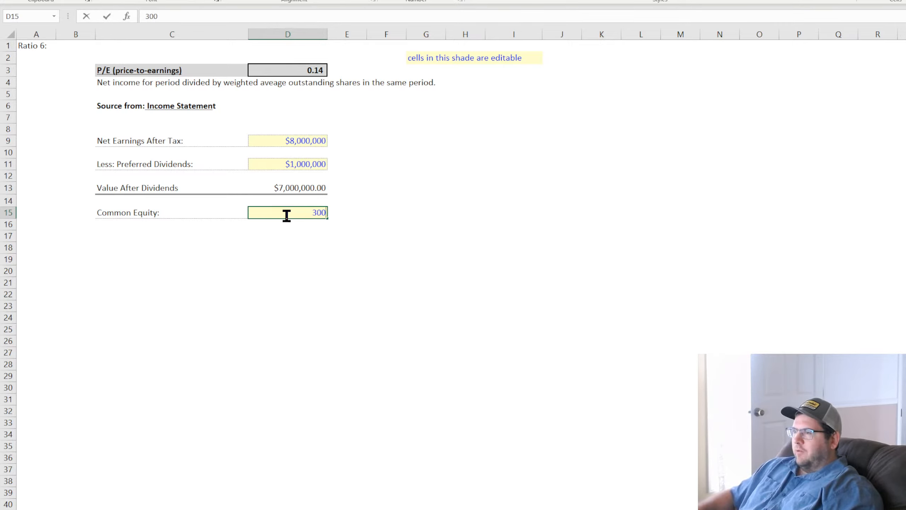
{"action": "type", "text": "0000"}
{"action": "key", "text": "Return"}
{"action": "left_click", "coordinate": [286, 214]}
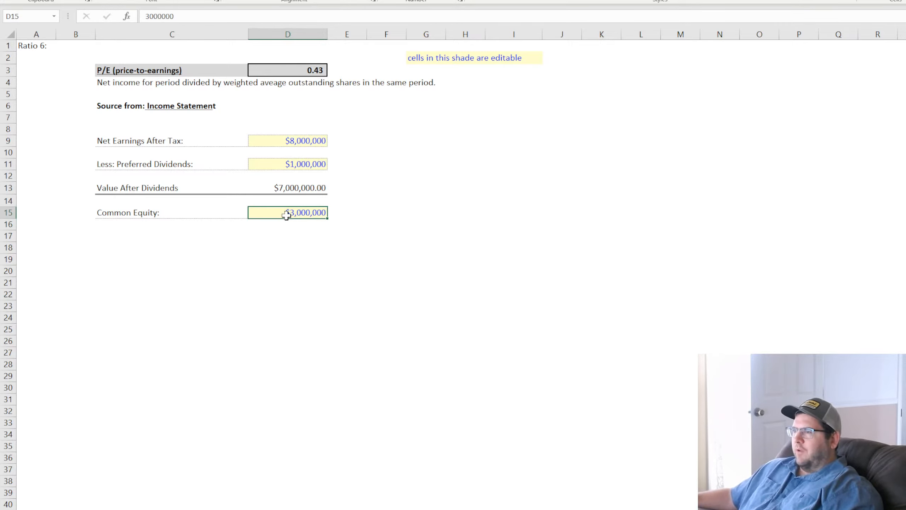
Format the Value After Dividends amount in D13 as dollars without decimals.
{"action": "left_click", "coordinate": [299, 71]}
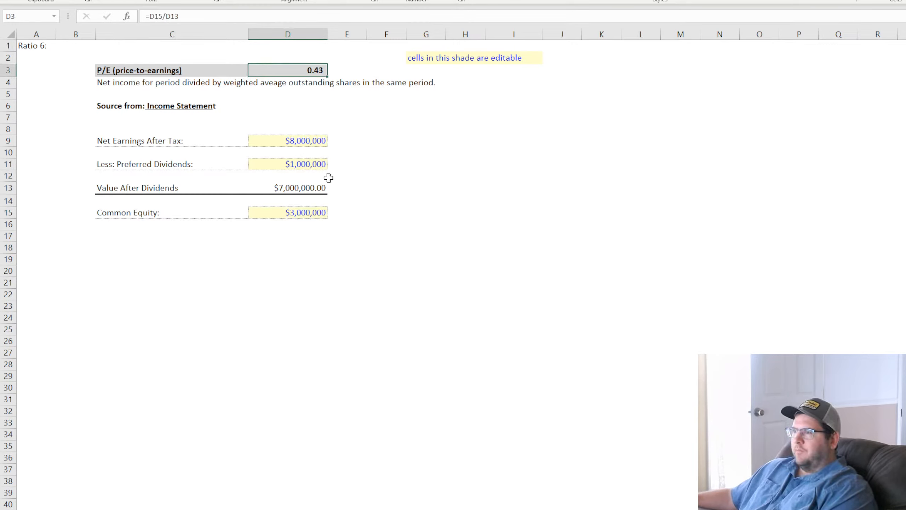
{"action": "left_click", "coordinate": [306, 188]}
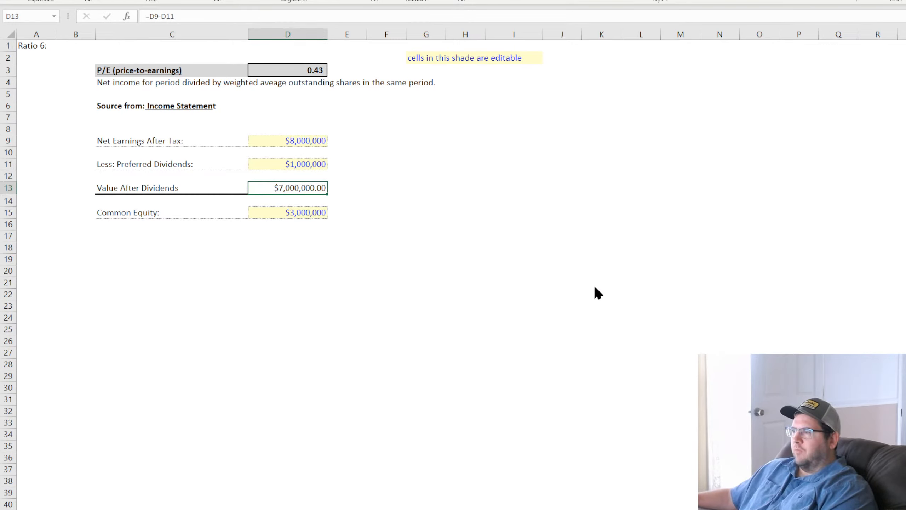
Re-enter the ratio in D3 as common equity divided by value after dividends, =D15/D13, and check its cell references.
{"action": "left_click", "coordinate": [314, 70]}
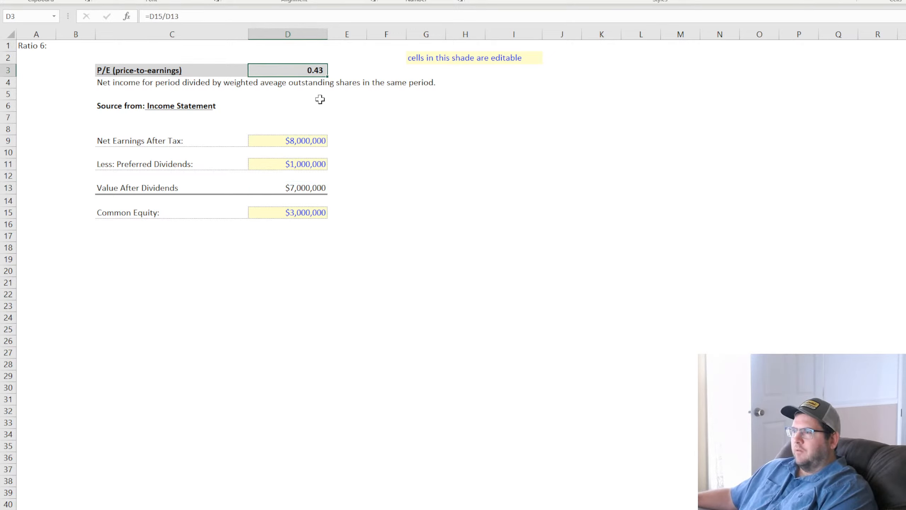
{"action": "type", "text": "="}
{"action": "left_click", "coordinate": [306, 213]}
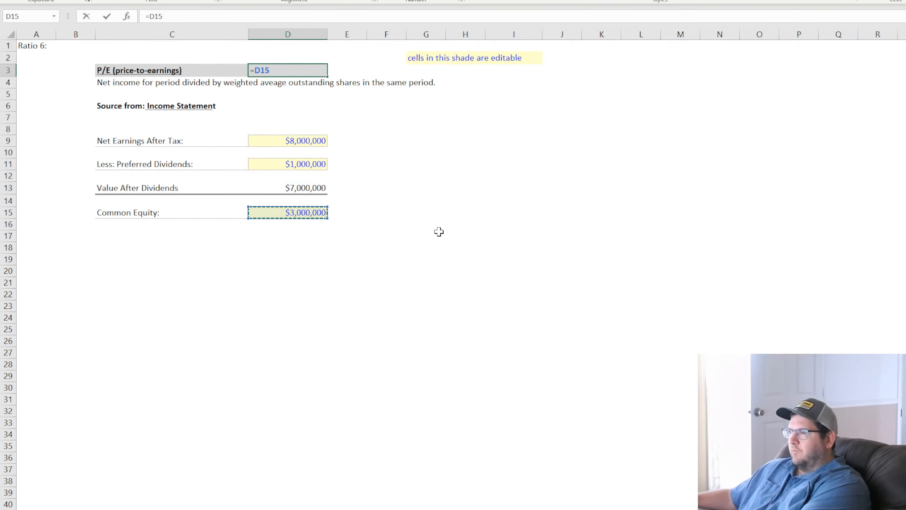
{"action": "type", "text": "/"}
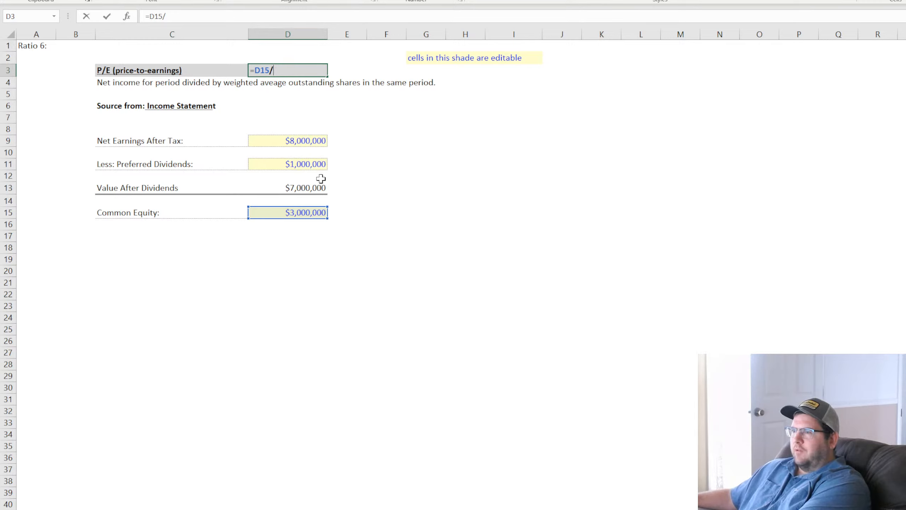
{"action": "left_click", "coordinate": [299, 187]}
{"action": "key", "text": "Return"}
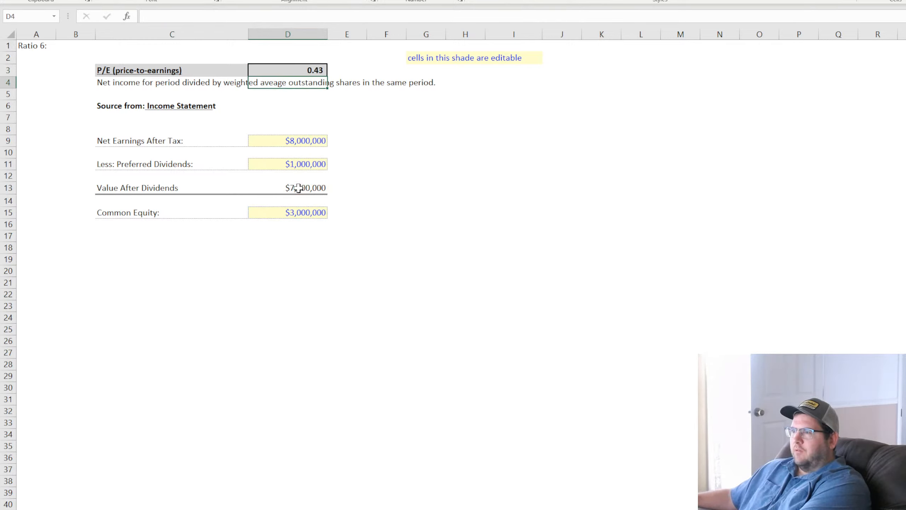
{"action": "double_click", "coordinate": [310, 71]}
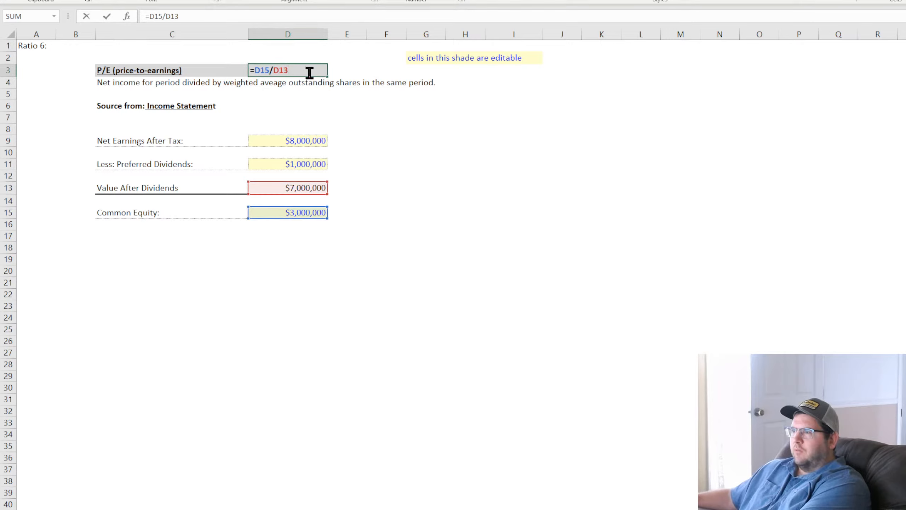
{"action": "key", "text": "Return"}
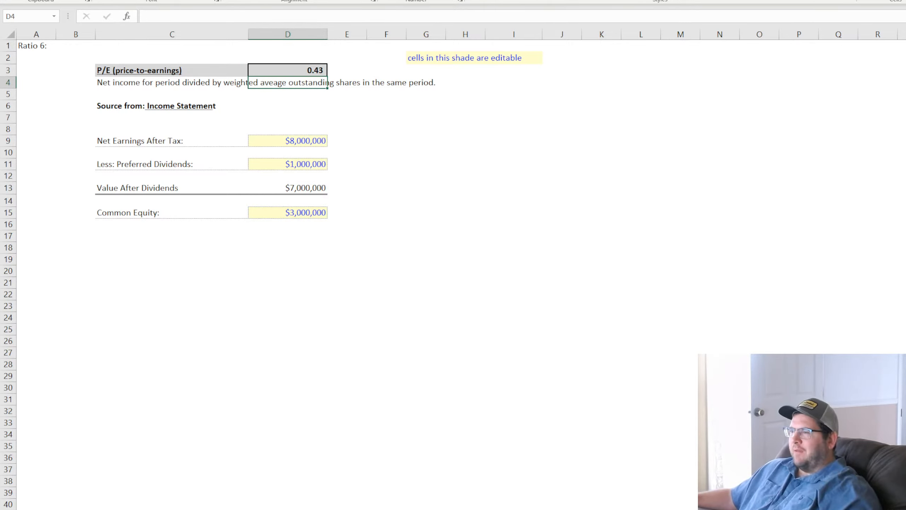
Replace the description in C4 with "Common equity divided by net earnings after tax less preferred dividends.".
{"action": "left_click", "coordinate": [121, 83]}
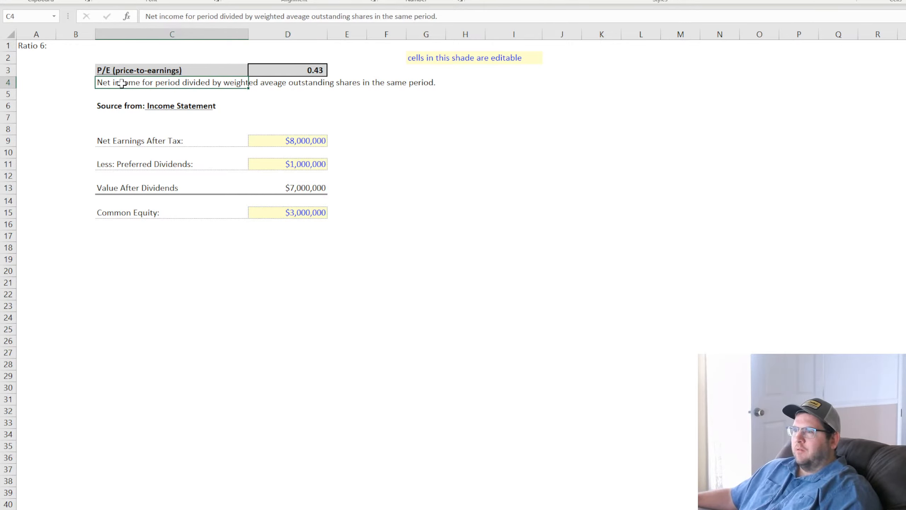
{"action": "type", "text": "Commo"}
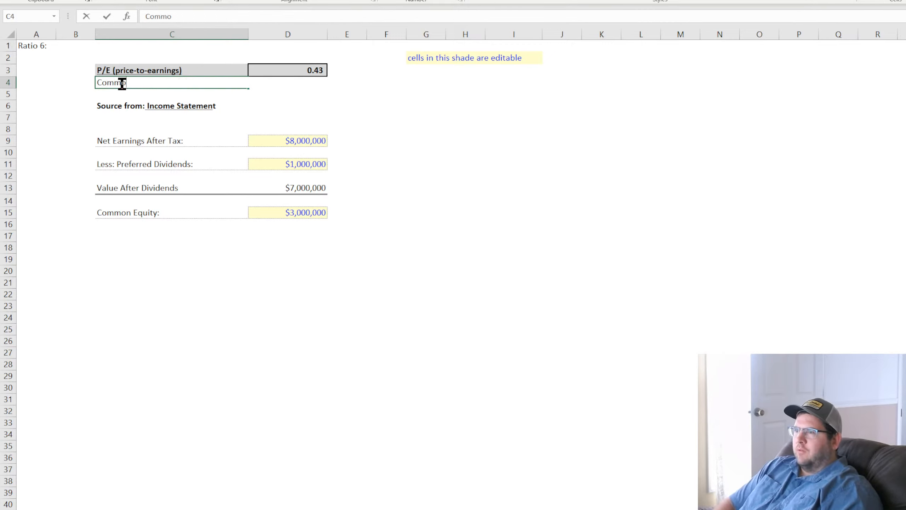
{"action": "type", "text": "n equity"}
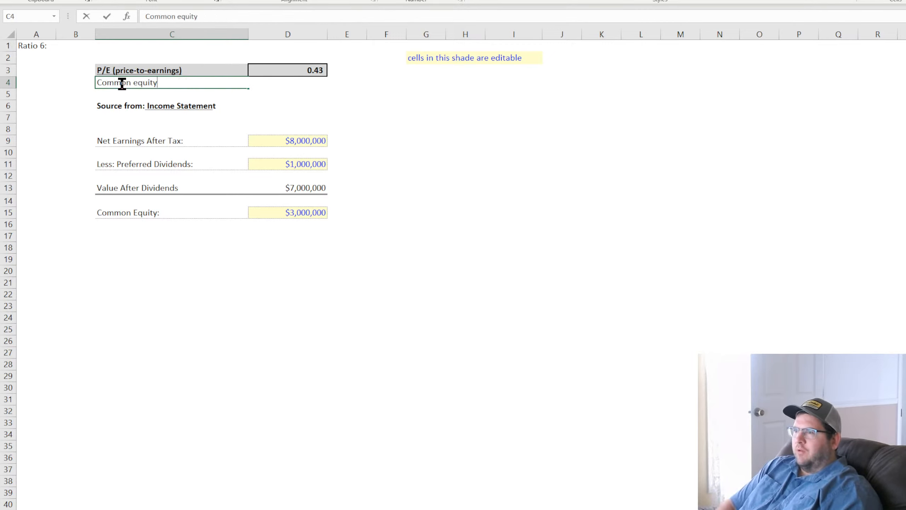
{"action": "type", "text": " divided by"}
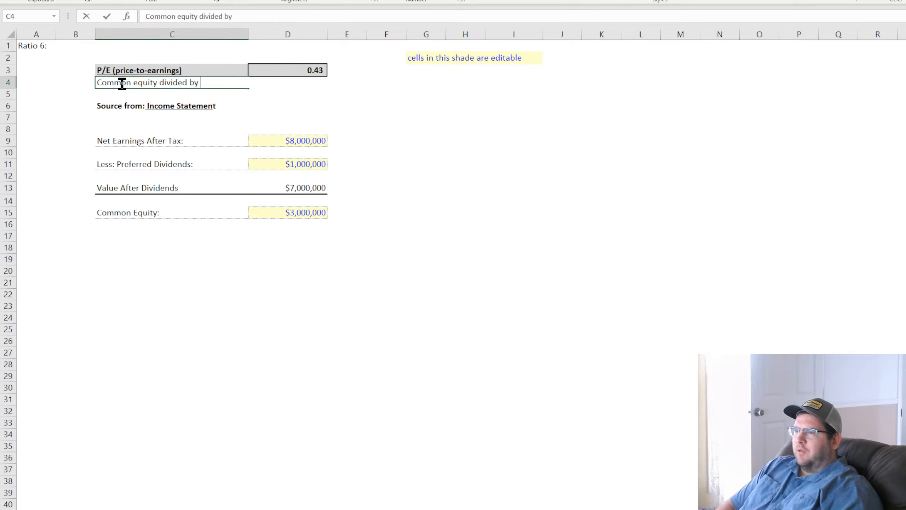
{"action": "type", "text": " net earnings after tax le"}
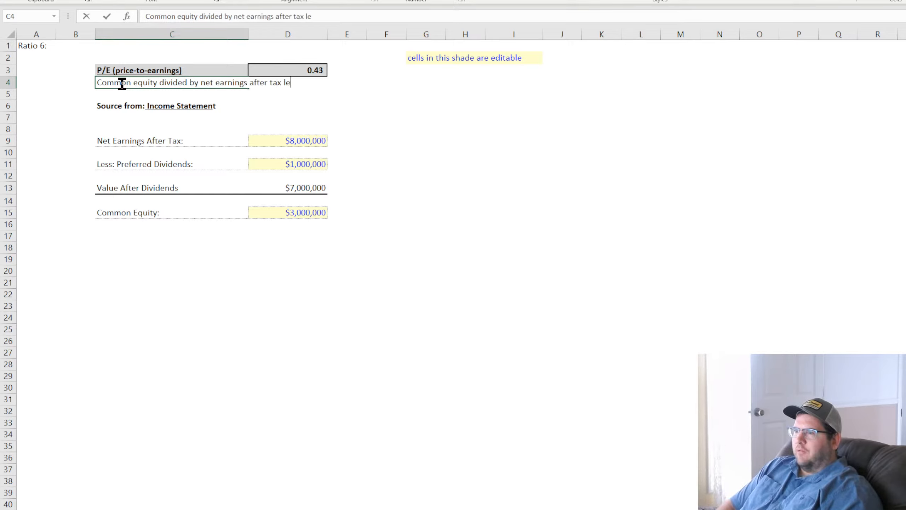
{"action": "type", "text": "ss preferred dividen"}
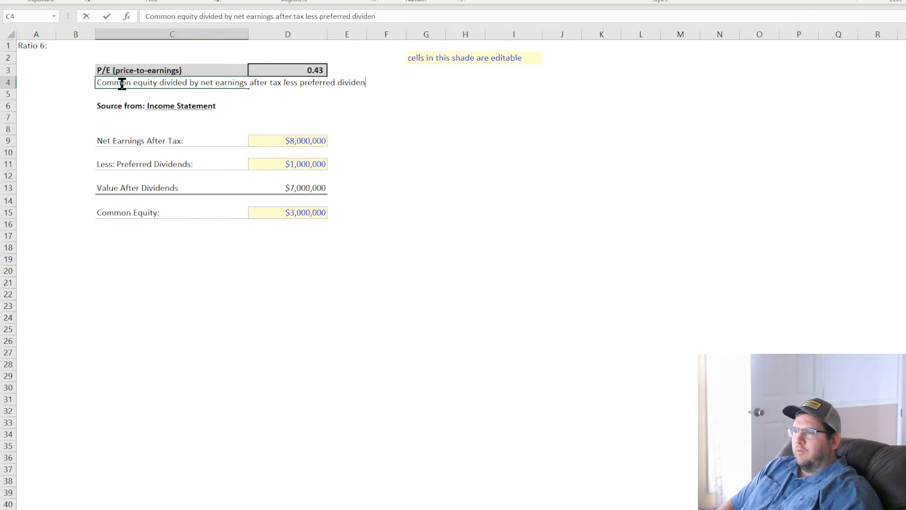
{"action": "type", "text": "ds."}
Enclose "net earnings after tax less preferred dividends" in parentheses in C4, drop the final period, and save the workbook.
{"action": "left_click", "coordinate": [206, 83]}
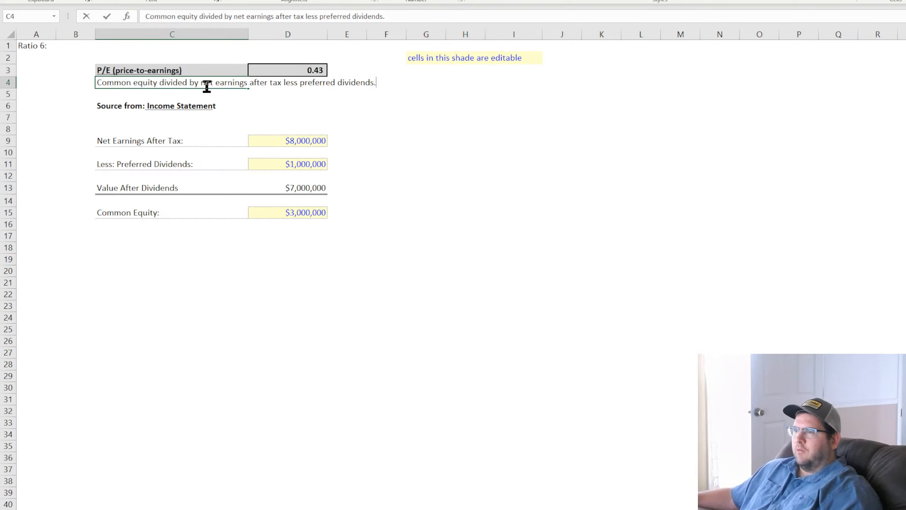
{"action": "type", "text": "("}
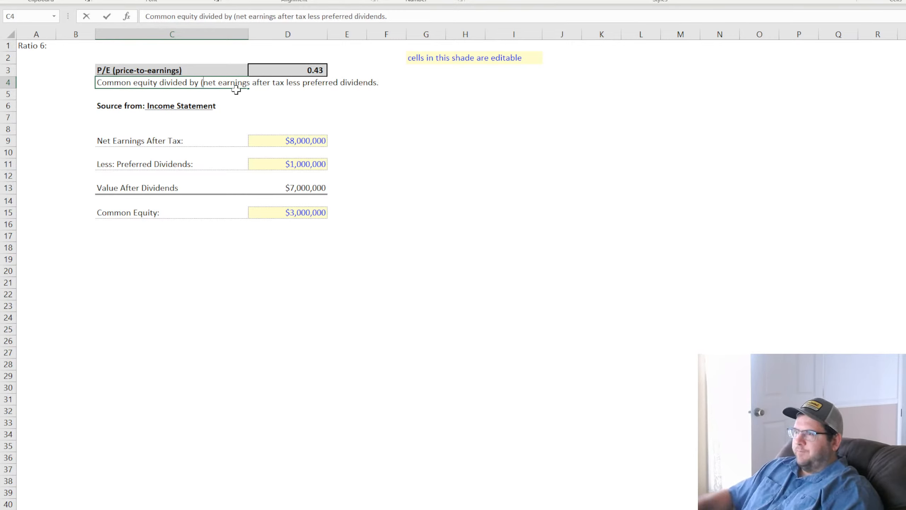
{"action": "left_click", "coordinate": [389, 83]}
{"action": "key", "text": "BackSpace"}
{"action": "type", "text": ")"}
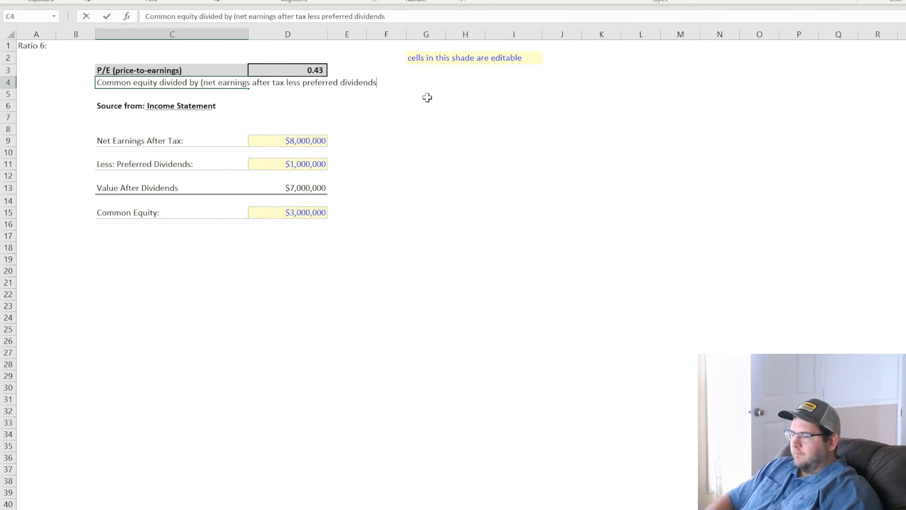
{"action": "key", "text": "Return"}
{"action": "key", "text": "ctrl+s"}
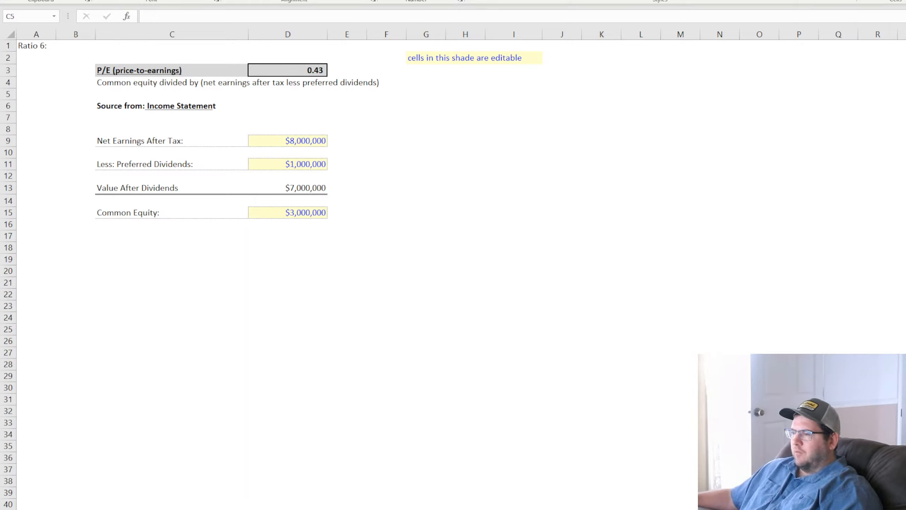
Set the Net Earnings After Tax amount in D9 to 50,000,000.
{"action": "left_click", "coordinate": [313, 143]}
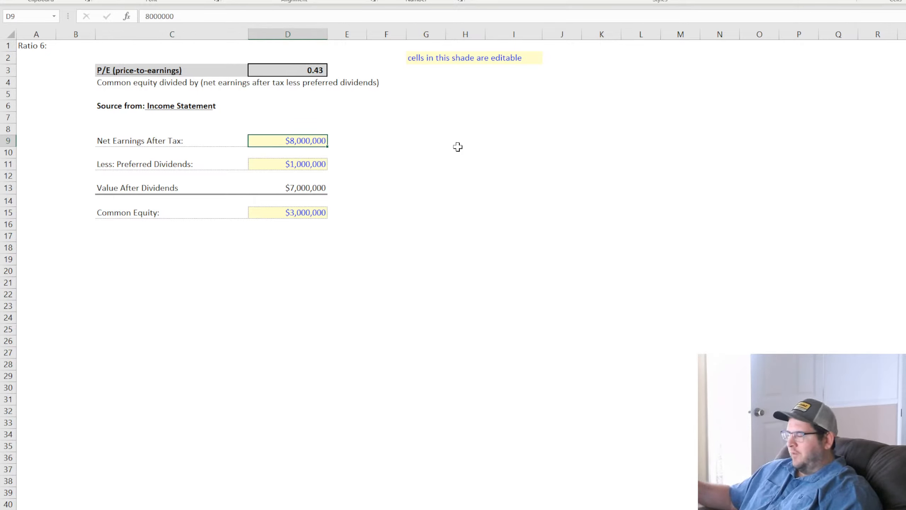
{"action": "type", "text": "50,"}
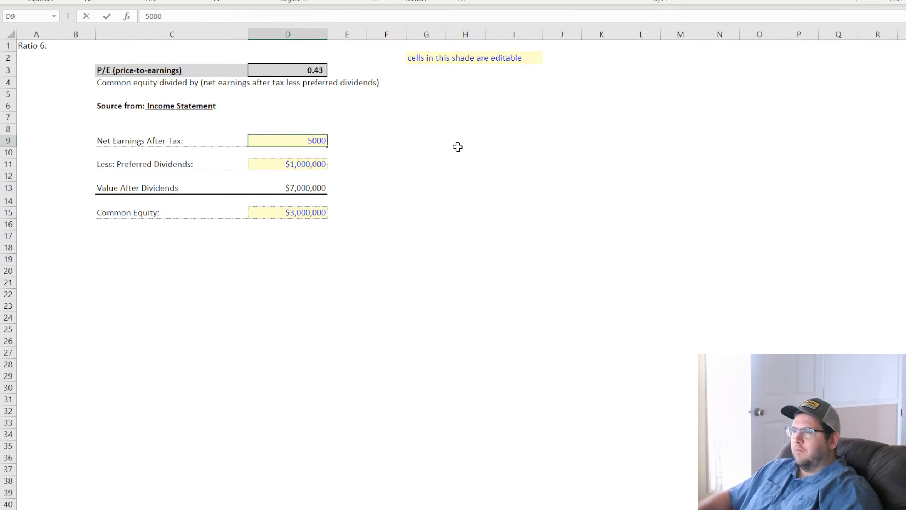
{"action": "type", "text": "000,000"}
{"action": "key", "text": "Return"}
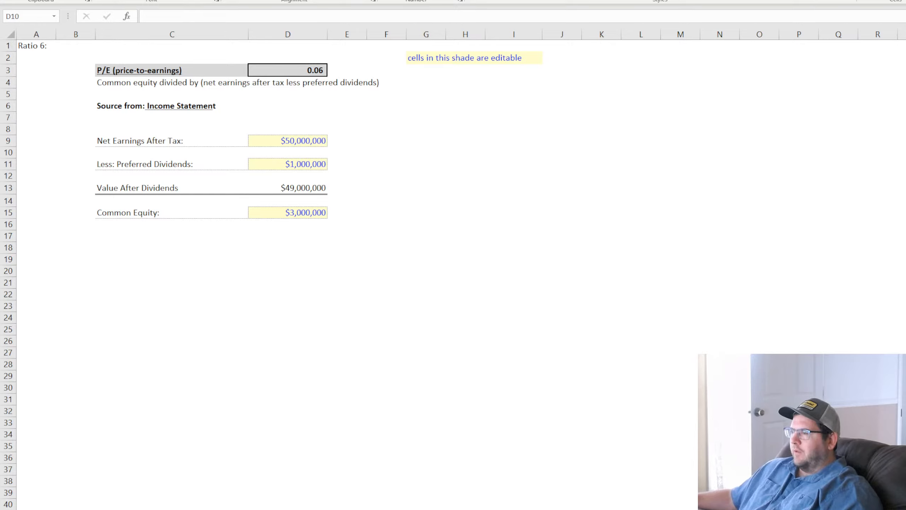
Reverse the ratio in D3 so it divides value after dividends by common equity, =D13/D15.
{"action": "left_click", "coordinate": [307, 71]}
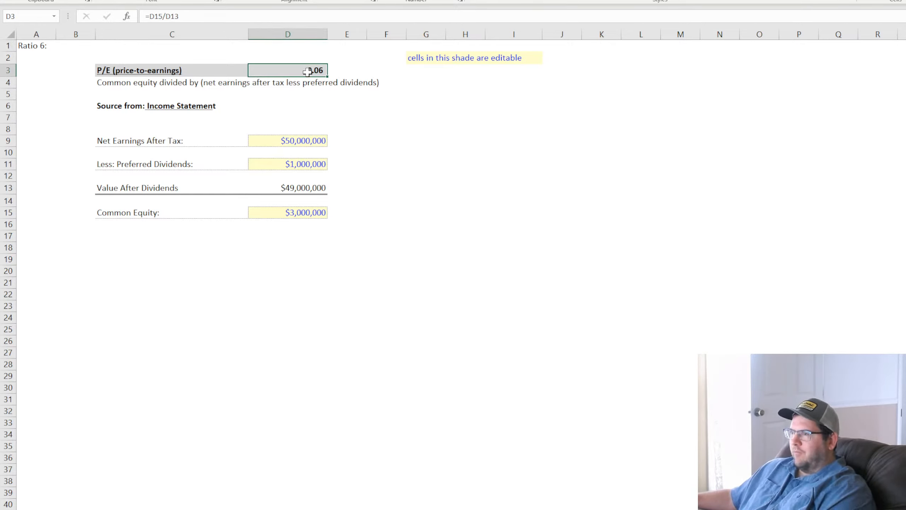
{"action": "type", "text": "="}
{"action": "left_click", "coordinate": [304, 186]}
{"action": "type", "text": "/"}
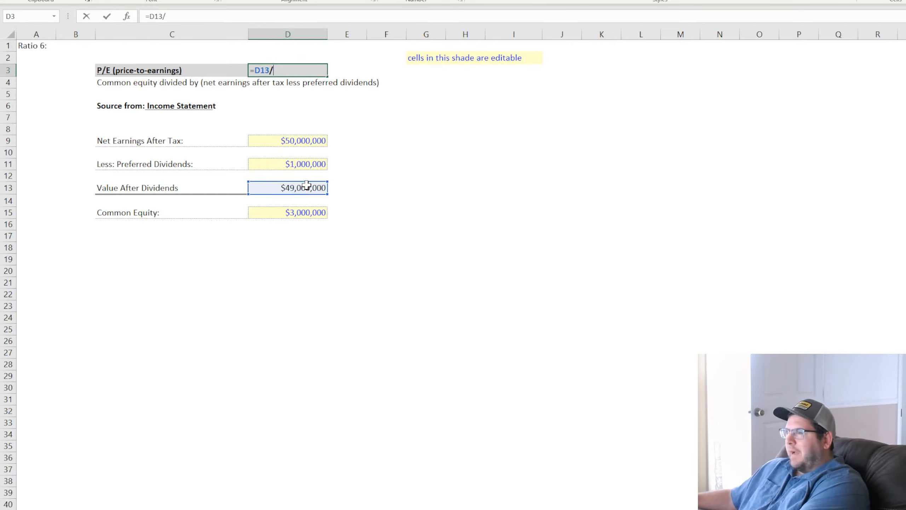
{"action": "left_click", "coordinate": [291, 215]}
{"action": "key", "text": "Return"}
Check the ratio in D3 against the common equity, value after dividends and net earnings cells.
{"action": "left_click", "coordinate": [387, 329]}
{"action": "left_click", "coordinate": [302, 213]}
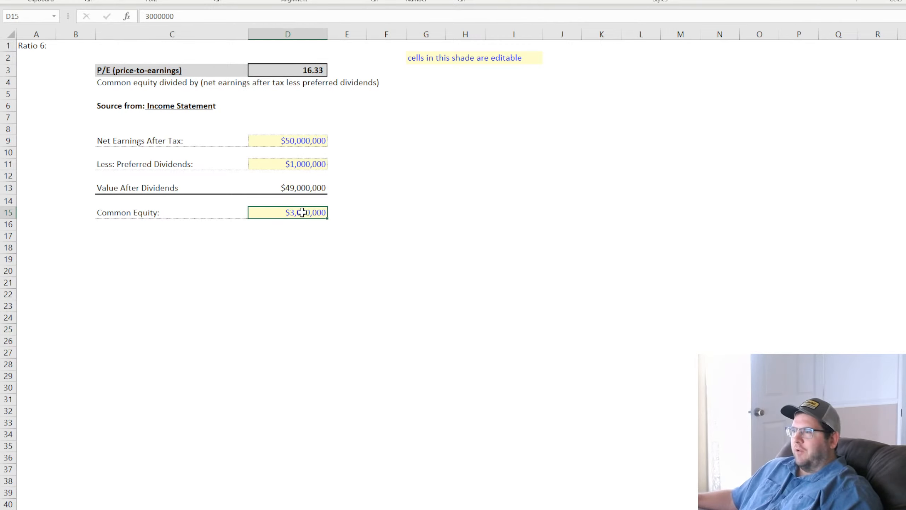
{"action": "left_click", "coordinate": [317, 71]}
{"action": "left_click", "coordinate": [305, 187]}
{"action": "left_click", "coordinate": [290, 139]}
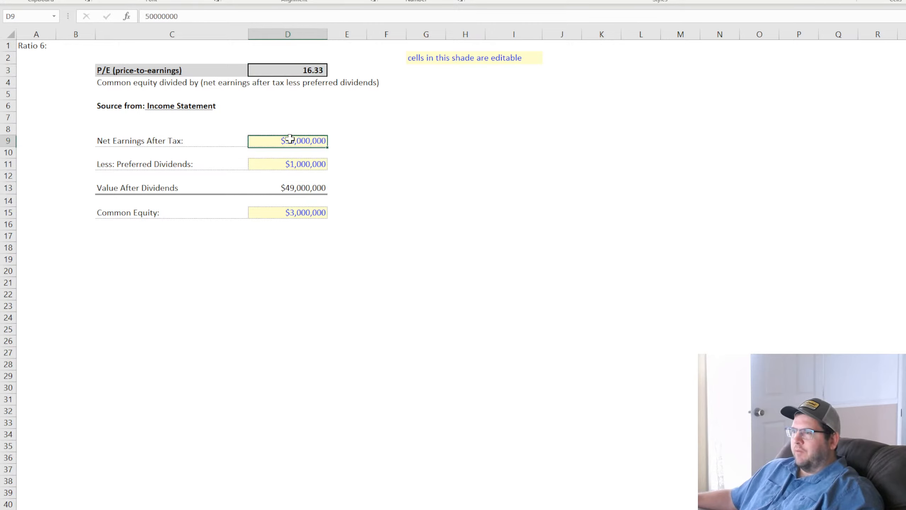
{"action": "left_click_drag", "start_coordinate": [289, 139], "coordinate": [176, 216]}
{"action": "left_click", "coordinate": [499, 212]}
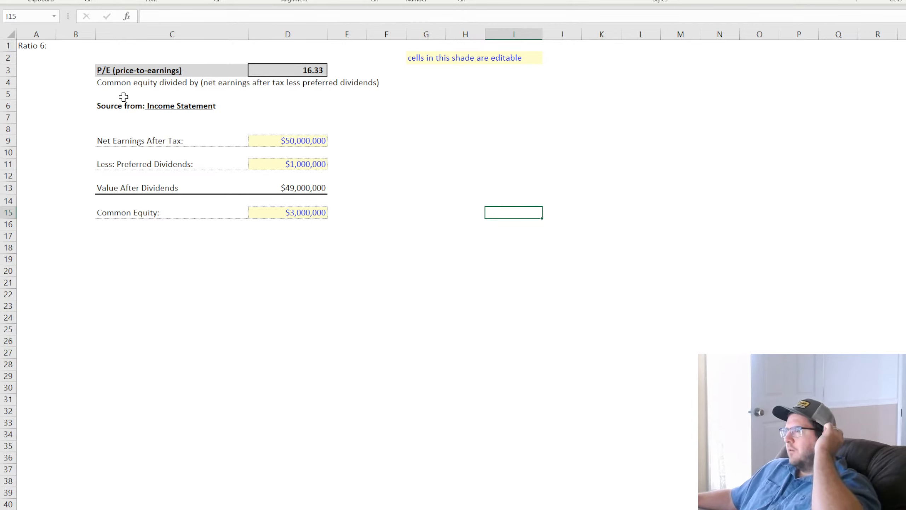
Append "- Higher the better." to the ratio description in C4.
{"action": "left_click", "coordinate": [122, 83]}
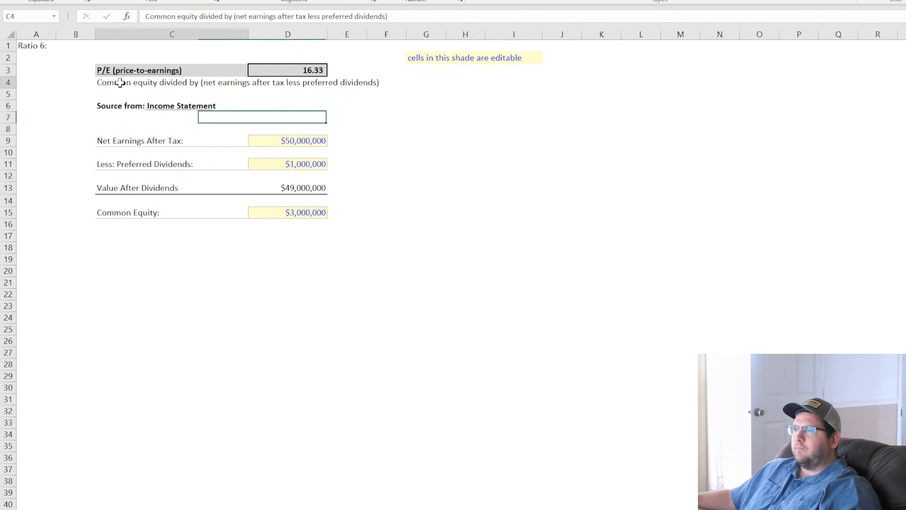
{"action": "left_click", "coordinate": [421, 16]}
{"action": "type", "text": "- Hig"}
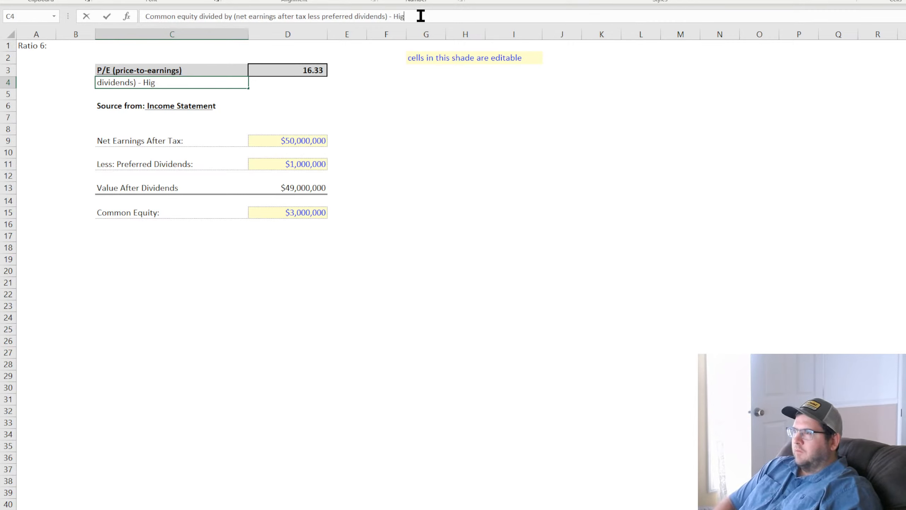
{"action": "type", "text": "her the better."}
{"action": "key", "text": "Return"}
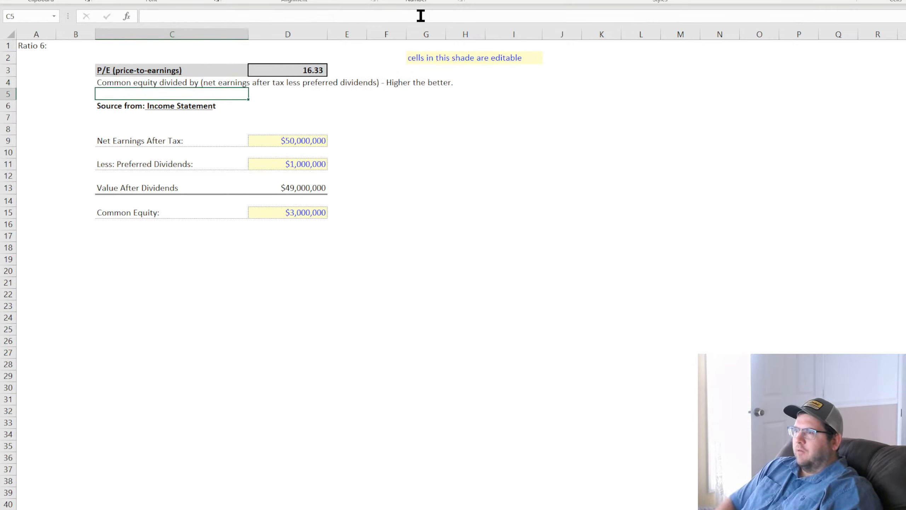
Append "- Lower the better." to the description in C4 of the D/E (Debt-Equity) sheet.
{"action": "left_click", "coordinate": [152, 83]}
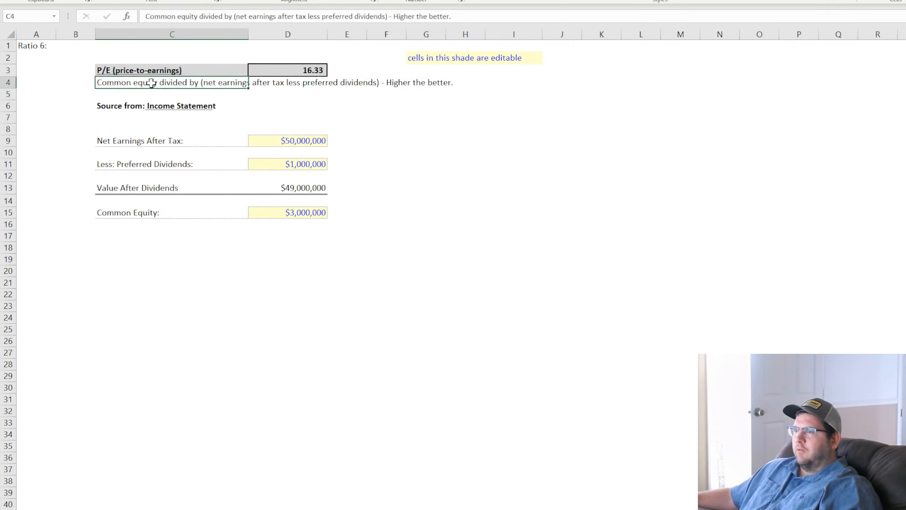
{"action": "key", "text": "ctrl+Page_Up"}
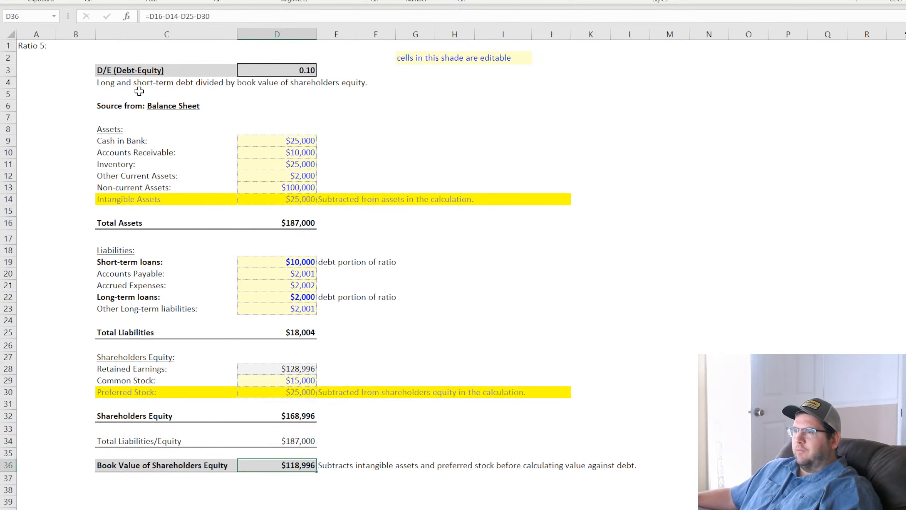
{"action": "left_click", "coordinate": [411, 16]}
{"action": "type", "text": "- Lowe"}
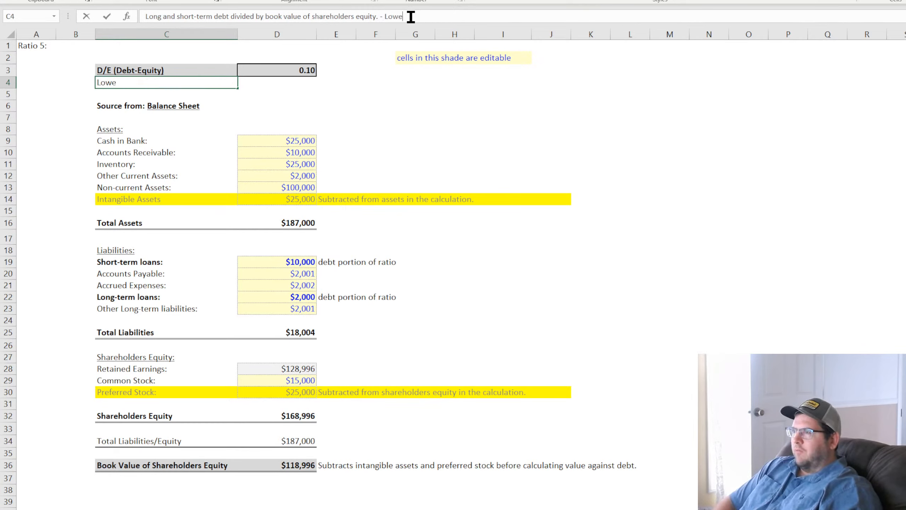
{"action": "type", "text": "r the better."}
{"action": "key", "text": "Return"}
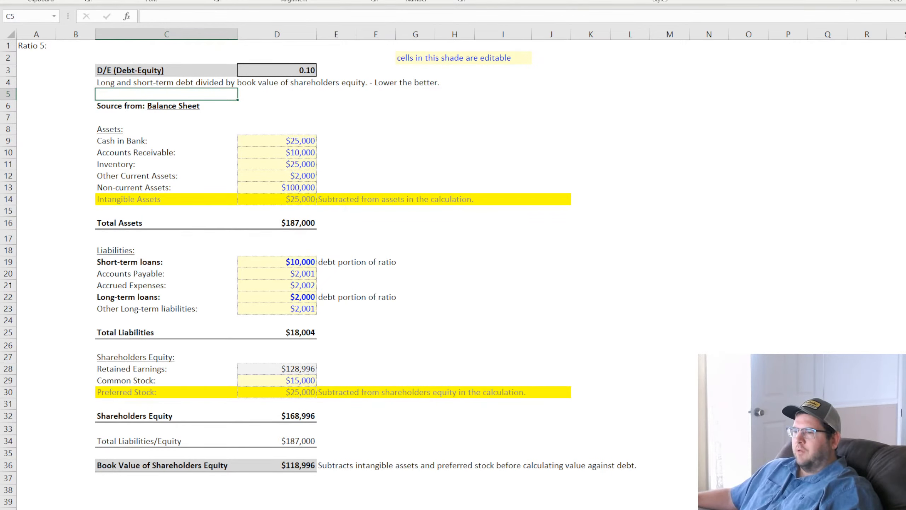
Look through the blank worksheet and the ratio worksheets from Ratio 1 to Ratio 6, comparing their layouts and descriptions.
{"action": "key", "text": "ctrl+Page_Down"}
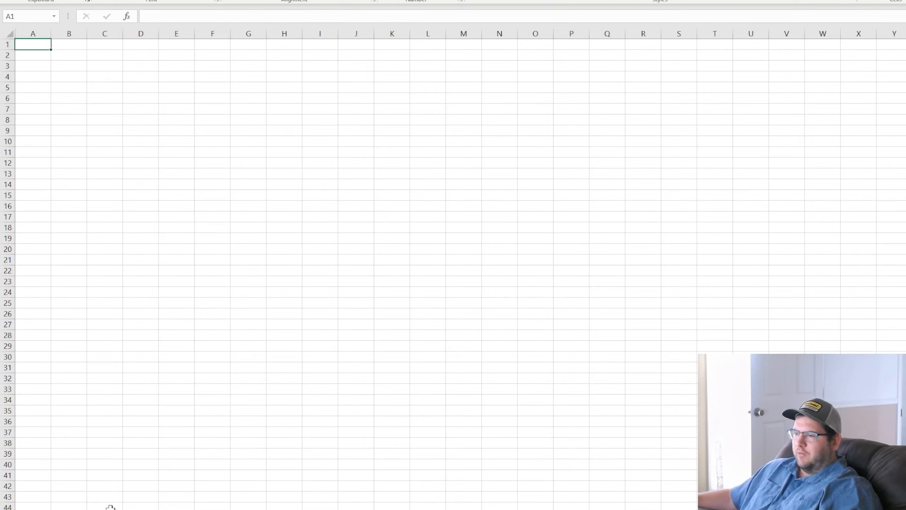
{"action": "left_click", "coordinate": [141, 486]}
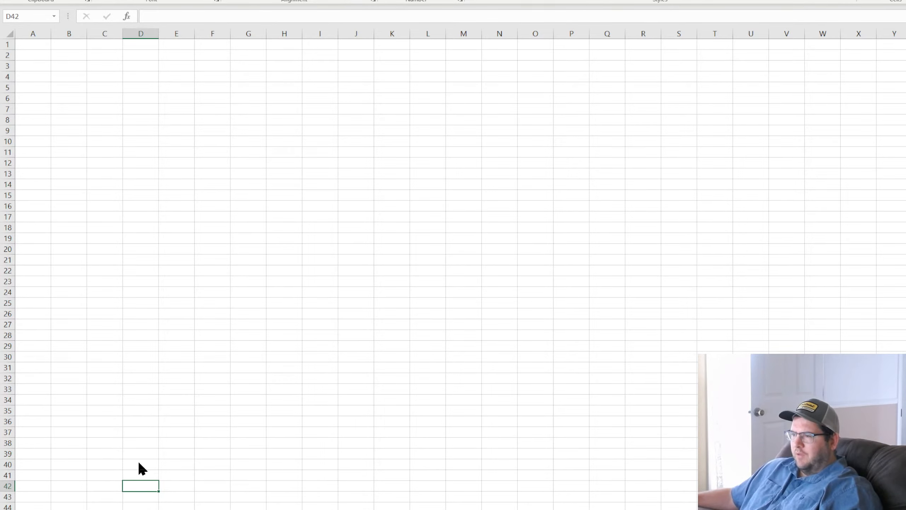
{"action": "key", "text": "ctrl+Page_Down"}
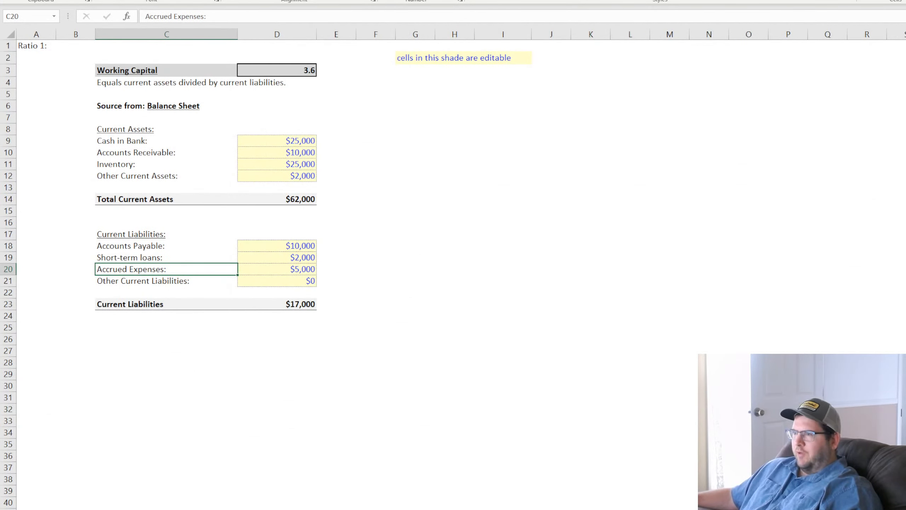
{"action": "key", "text": "ctrl+Page_Down"}
{"action": "key", "text": "ctrl+Page_Down"}
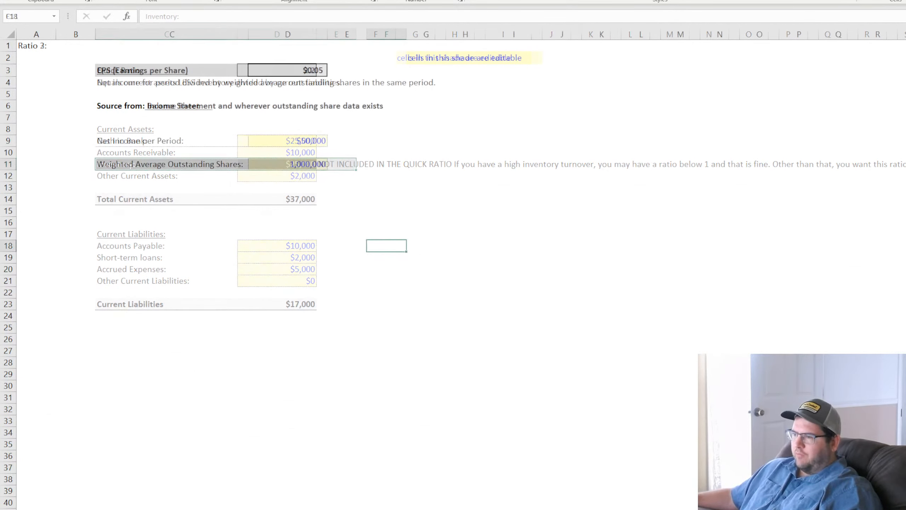
{"action": "key", "text": "ctrl+Page_Down"}
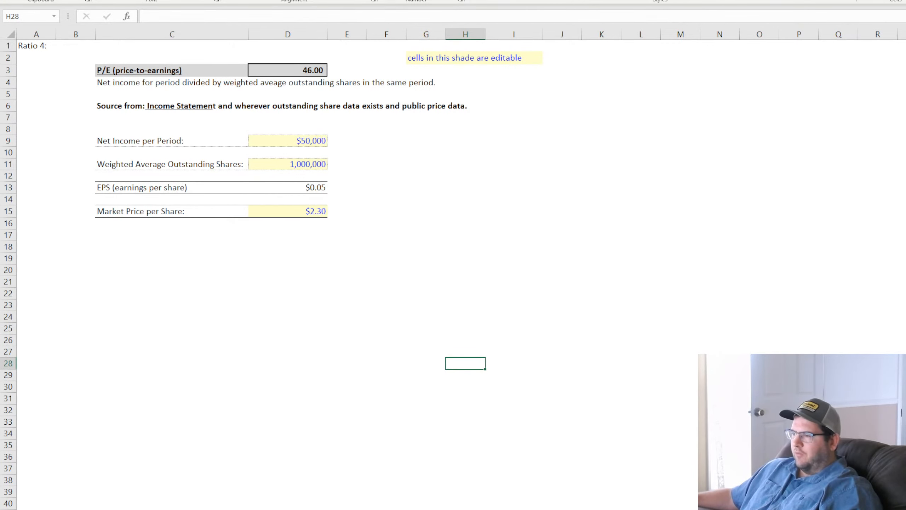
{"action": "key", "text": "ctrl+Page_Down"}
{"action": "key", "text": "ctrl+Page_Down"}
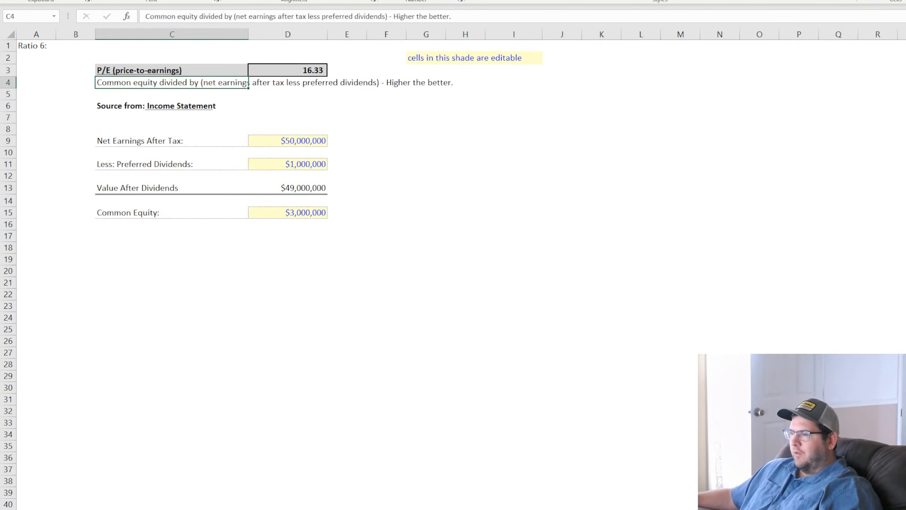
{"action": "key", "text": "ctrl+Page_Up"}
{"action": "key", "text": "ctrl+Page_Up"}
{"action": "key", "text": "ctrl+Page_Up"}
{"action": "key", "text": "ctrl+Page_Up"}
{"action": "key", "text": "ctrl+Page_Up"}
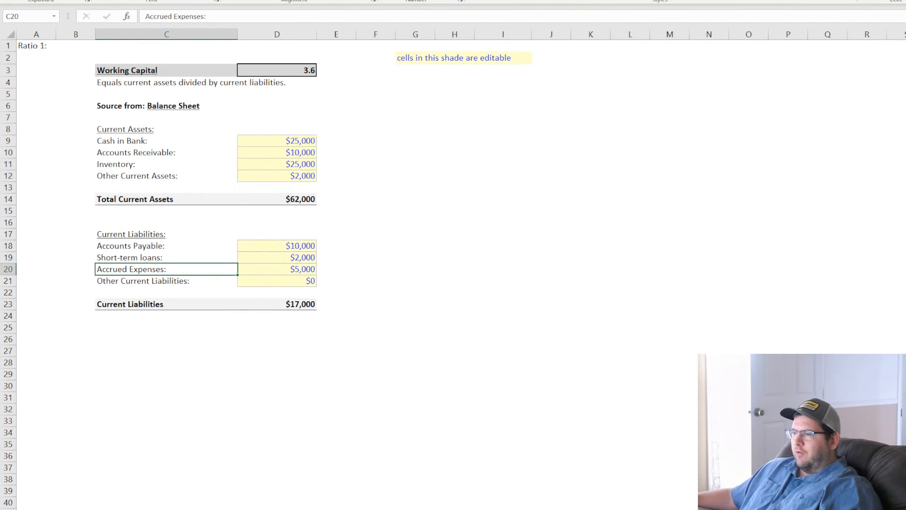
{"action": "key", "text": "ctrl+Page_Down"}
{"action": "key", "text": "ctrl+Page_Down"}
{"action": "key", "text": "ctrl+Page_Down"}
{"action": "key", "text": "ctrl+Page_Down"}
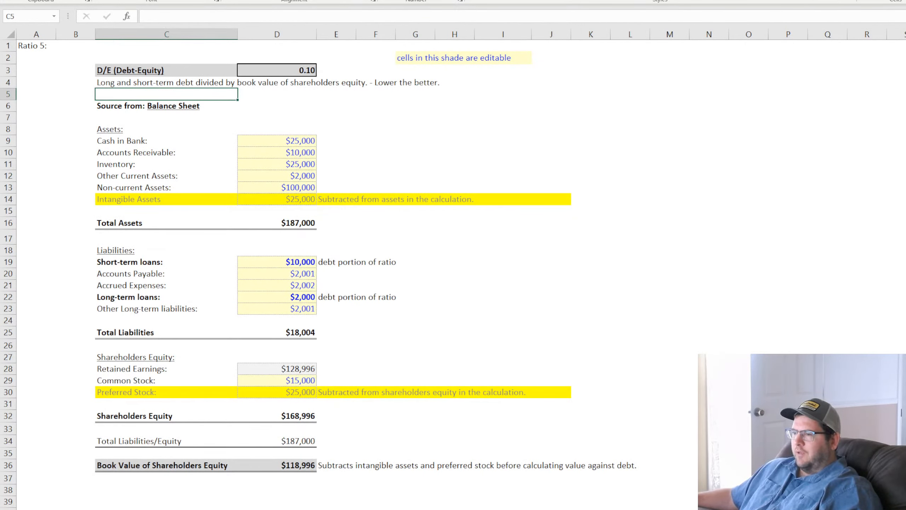
Hide the gridlines on the blank worksheet that follows the Ratio 5 sheet.
{"action": "key", "text": "ctrl+Page_Down"}
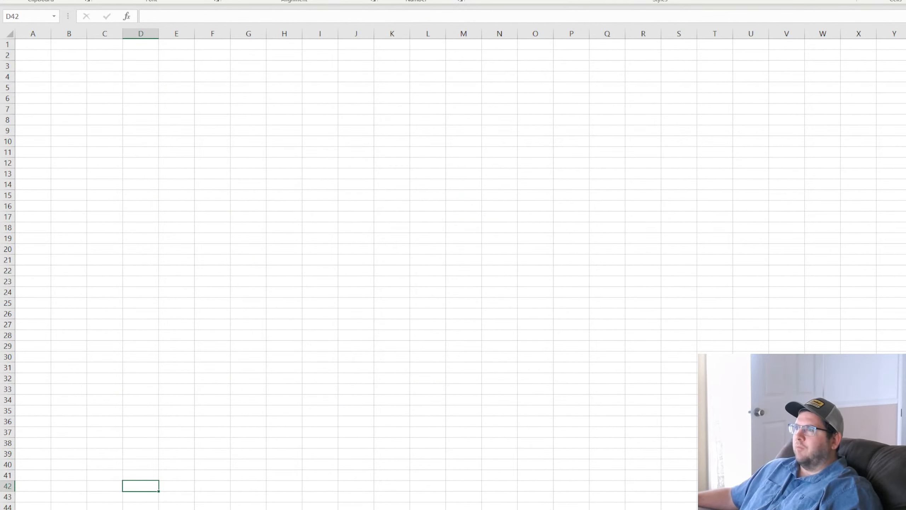
{"action": "left_click", "coordinate": [250, 0]}
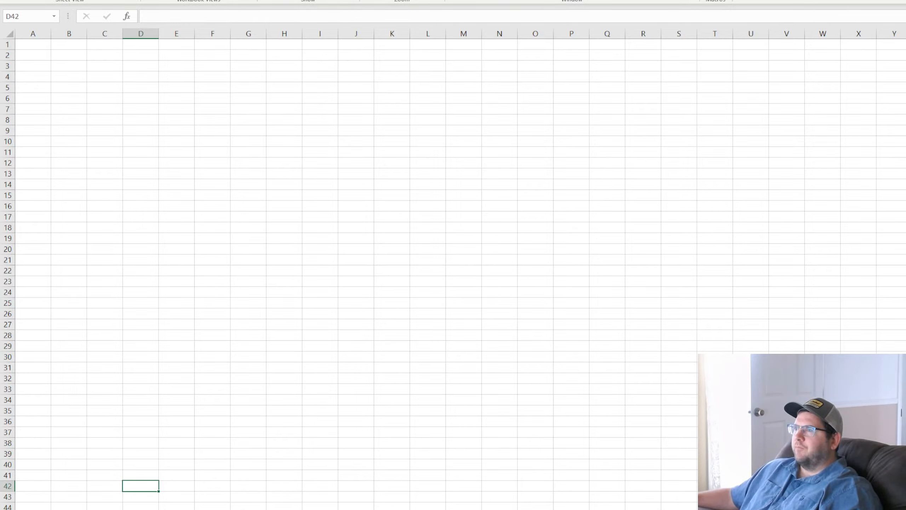
{"action": "left_click", "coordinate": [270, 0]}
Enter the heading "Accounting Ratio Summary" in C3 and make it bold.
{"action": "left_click", "coordinate": [94, 65]}
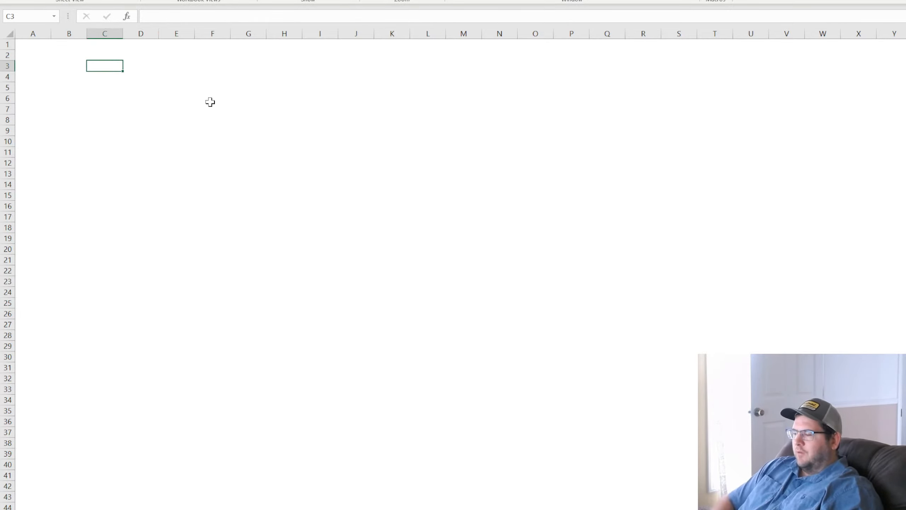
{"action": "type", "text": "Accoun"}
{"action": "type", "text": "tin"}
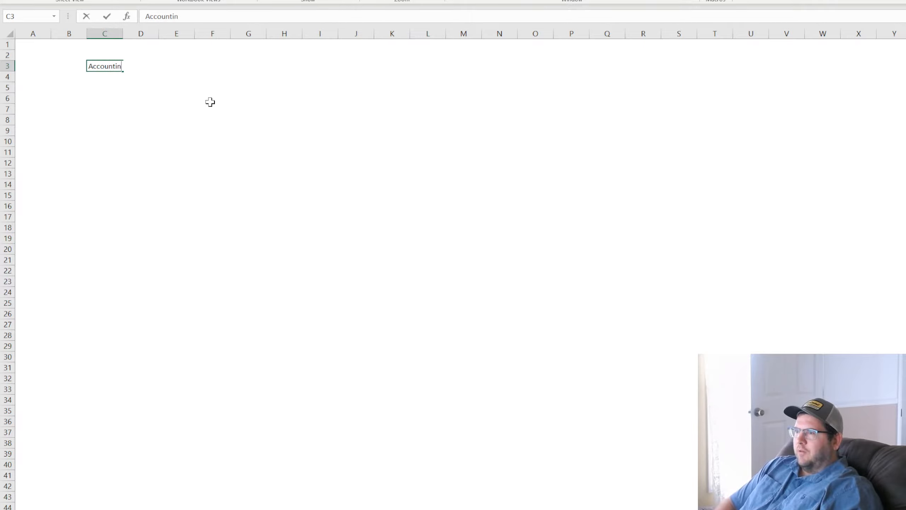
{"action": "type", "text": "g Ratio Summary"}
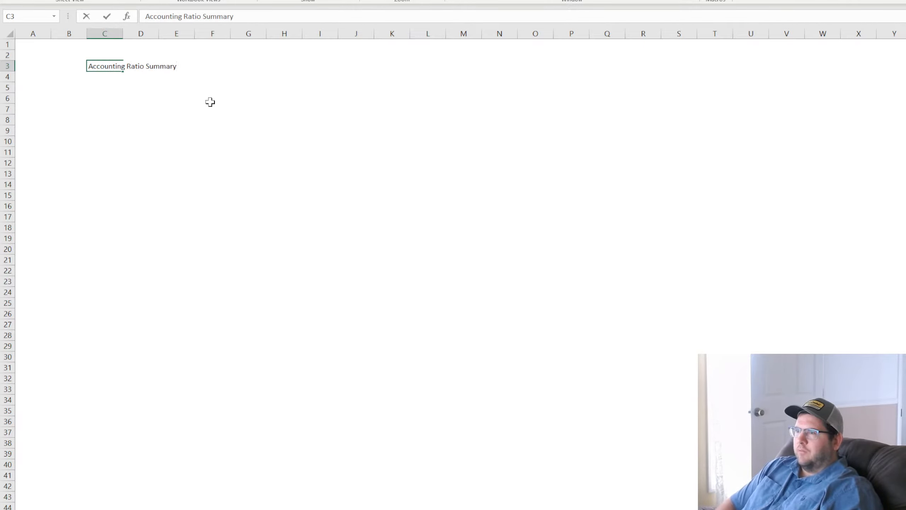
{"action": "key", "text": "Return"}
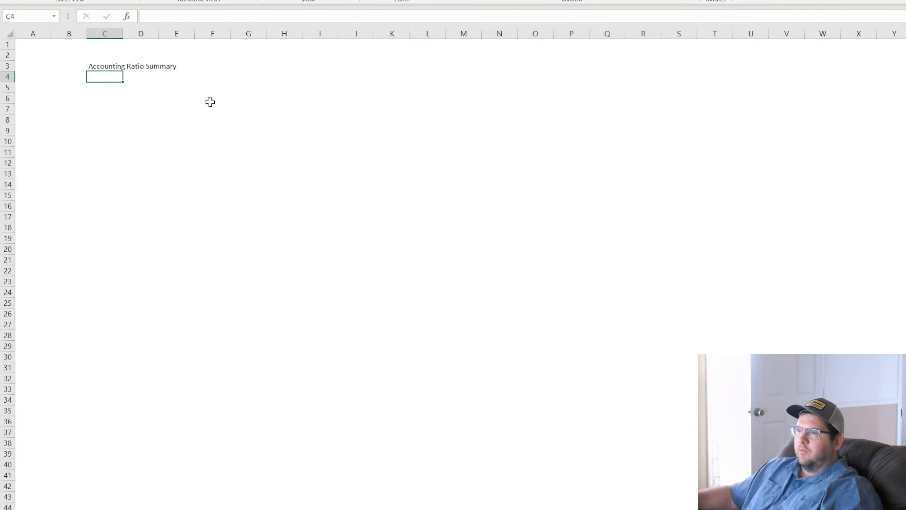
{"action": "left_click", "coordinate": [112, 65]}
{"action": "key", "text": "alt+h"}
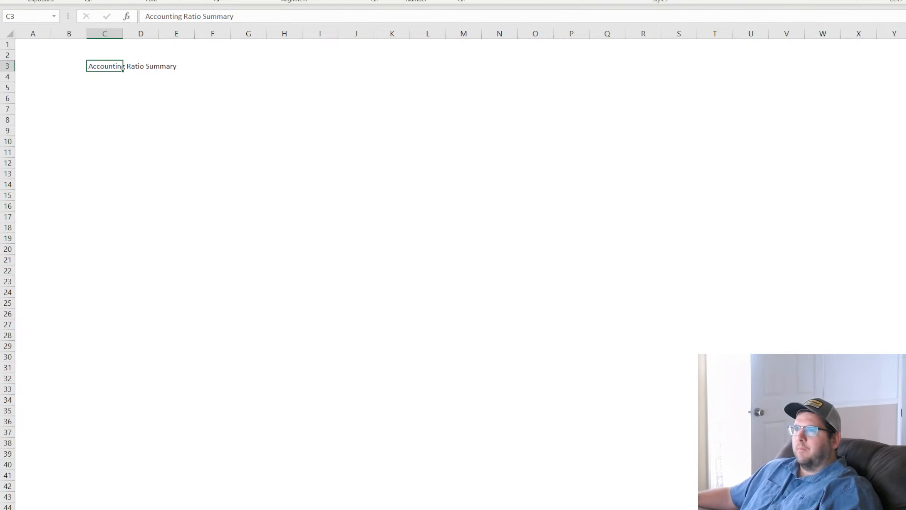
{"action": "key", "text": "1"}
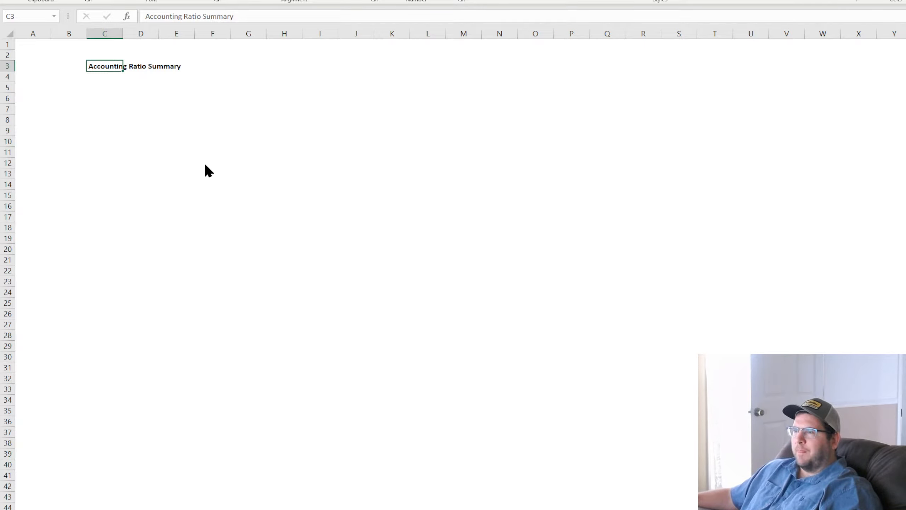
{"action": "left_click", "coordinate": [307, 185]}
Merge and center the heading across C3:F3.
{"action": "left_click_drag", "start_coordinate": [113, 65], "coordinate": [222, 65]}
{"action": "key", "text": "alt+h"}
{"action": "key", "text": "m"}
{"action": "key", "text": "c"}
{"action": "left_click", "coordinate": [284, 142]}
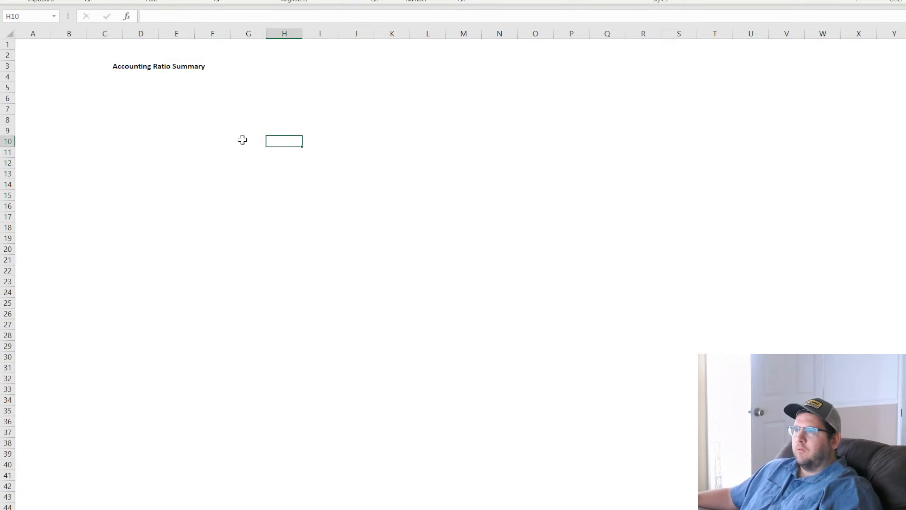
Add a bottom border to the merged "Accounting Ratio Summary" heading.
{"action": "left_click", "coordinate": [150, 66]}
{"action": "left_click", "coordinate": [160, 0]}
{"action": "left_click", "coordinate": [235, 185]}
{"action": "left_click", "coordinate": [145, 66]}
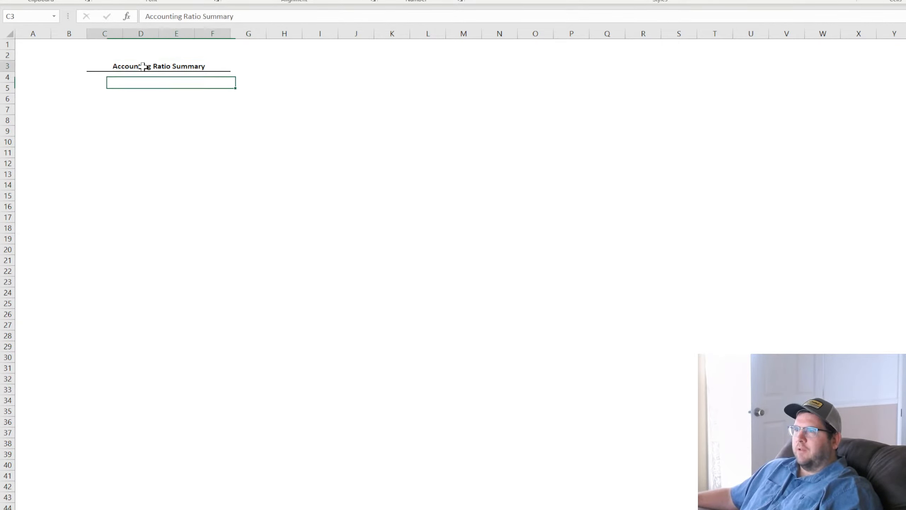
{"action": "left_click", "coordinate": [120, 122]}
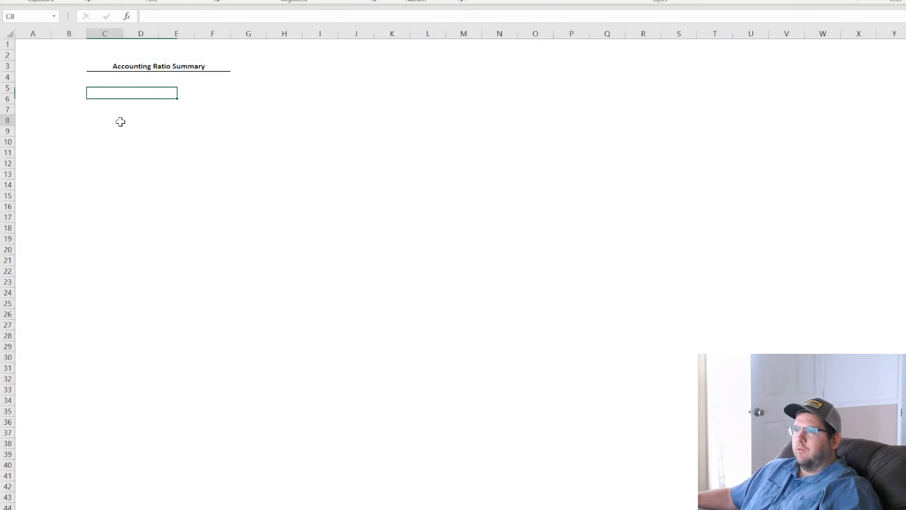
{"action": "left_click", "coordinate": [144, 67]}
{"action": "left_click", "coordinate": [231, 0]}
{"action": "left_click", "coordinate": [282, 206]}
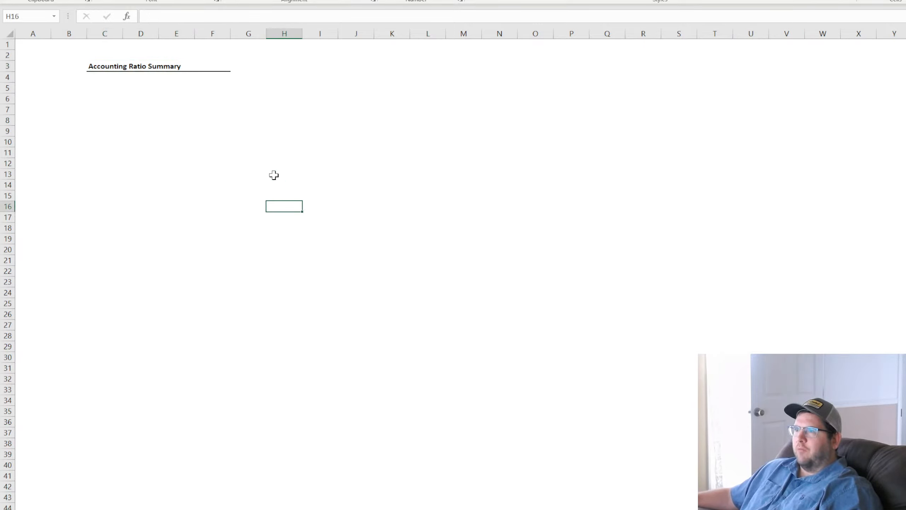
{"action": "left_click", "coordinate": [144, 67]}
{"action": "left_click", "coordinate": [245, 1]}
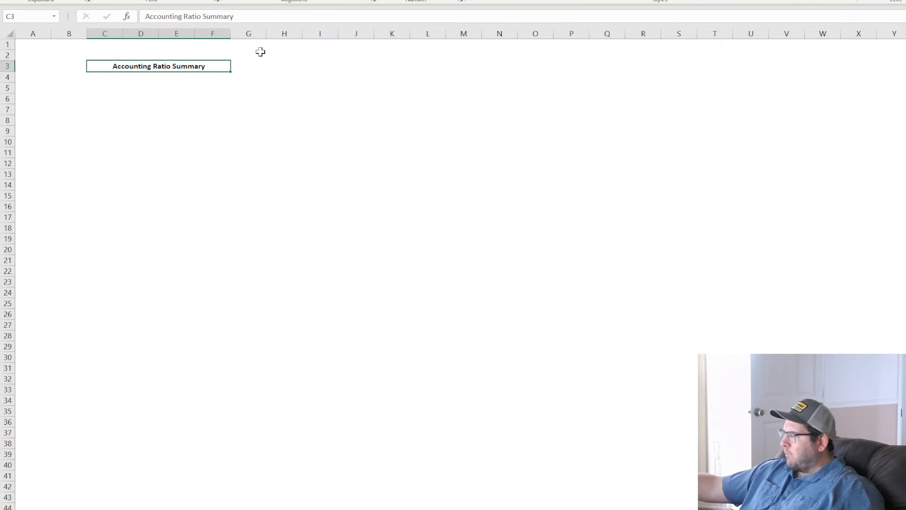
{"action": "left_click", "coordinate": [237, 143]}
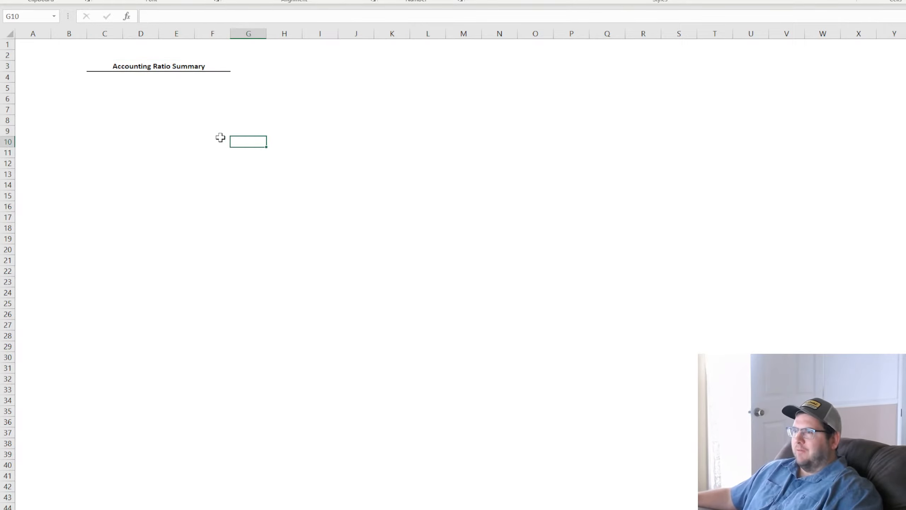
{"action": "left_click", "coordinate": [147, 110]}
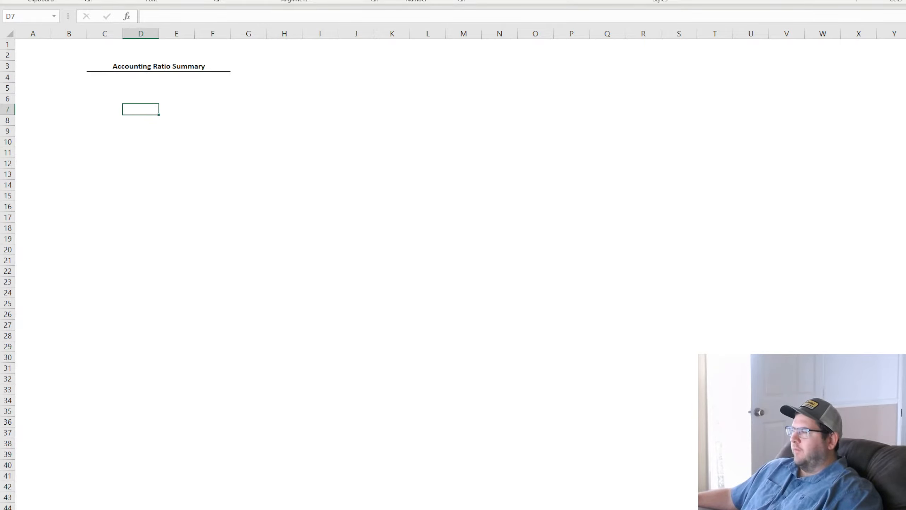
{"action": "scroll", "coordinate": [454, 268], "scroll_direction": "up", "scroll_amount": 1}
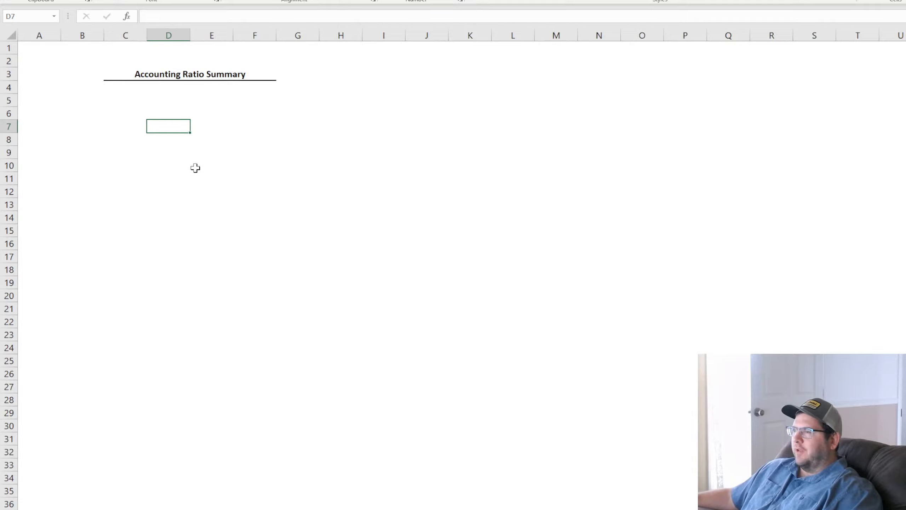
{"action": "left_click", "coordinate": [195, 168]}
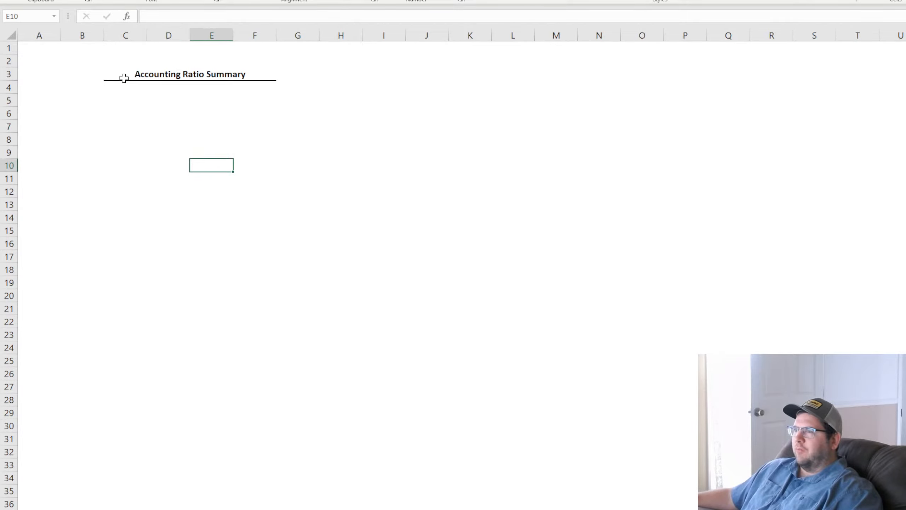
{"action": "left_click", "coordinate": [123, 88]}
{"action": "left_click", "coordinate": [122, 111]}
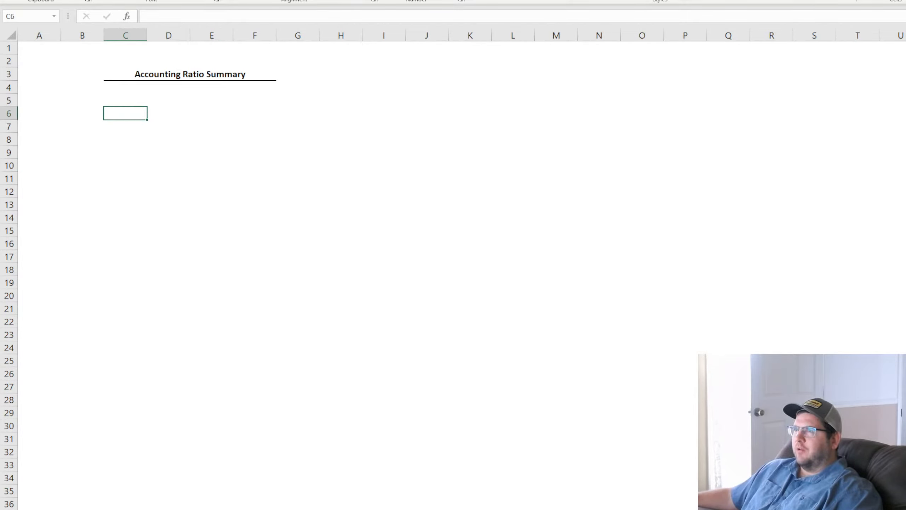
{"action": "left_click", "coordinate": [129, 87]}
{"action": "left_click", "coordinate": [129, 101]}
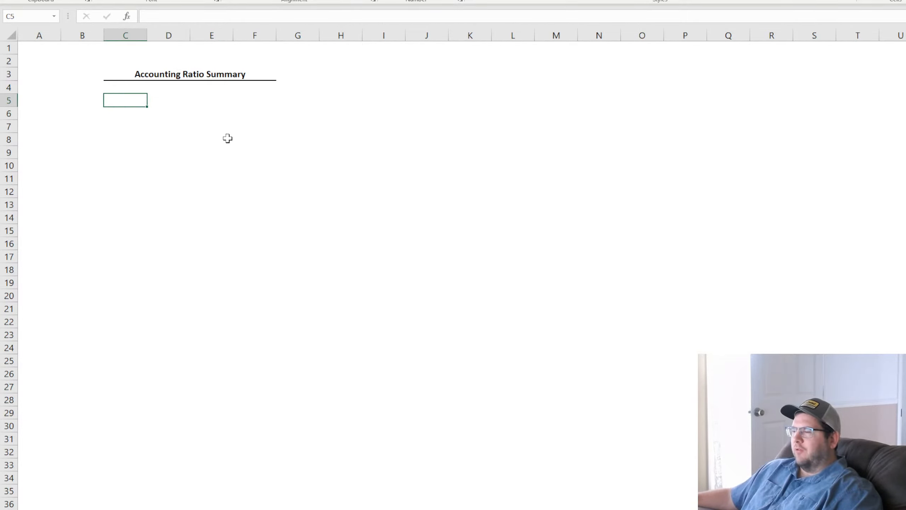
{"action": "left_click", "coordinate": [127, 87]}
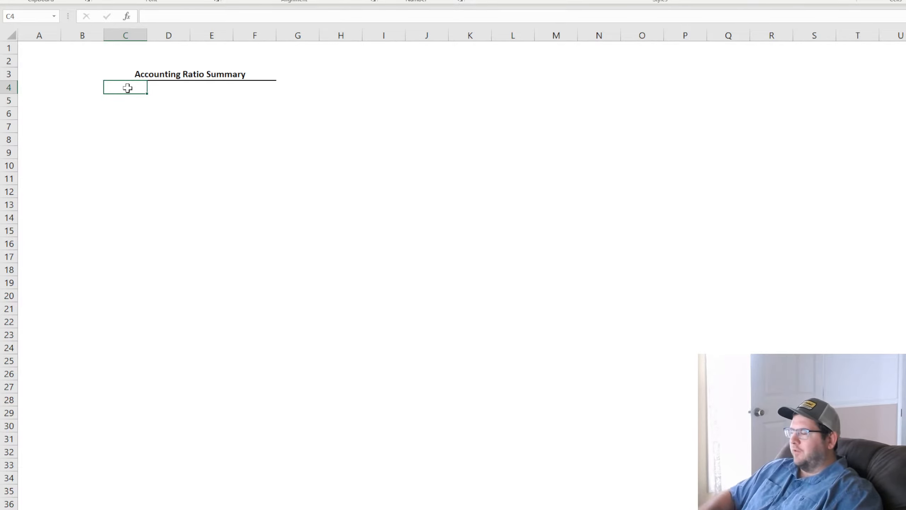
{"action": "key", "text": "Down"}
{"action": "left_click", "coordinate": [128, 87]}
{"action": "key", "text": "Down"}
{"action": "left_click", "coordinate": [128, 87]}
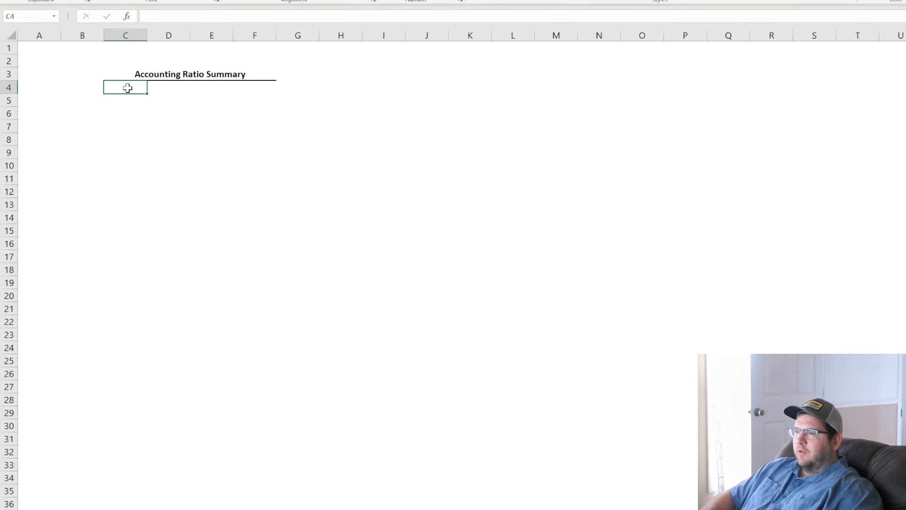
Enter the labels "Working Capital:" in C5 and "Quick Ratio:" in C6.
{"action": "key", "text": "Down"}
{"action": "type", "text": "Working "}
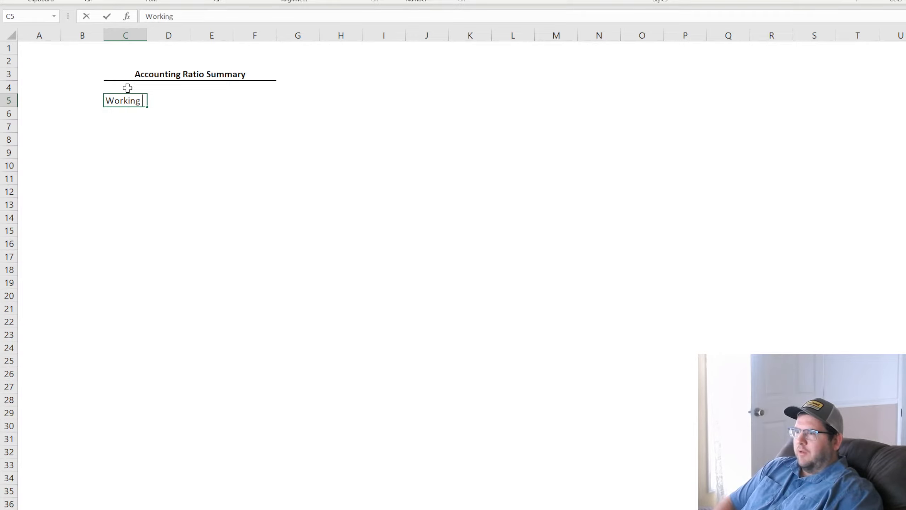
{"action": "type", "text": "Capital:"}
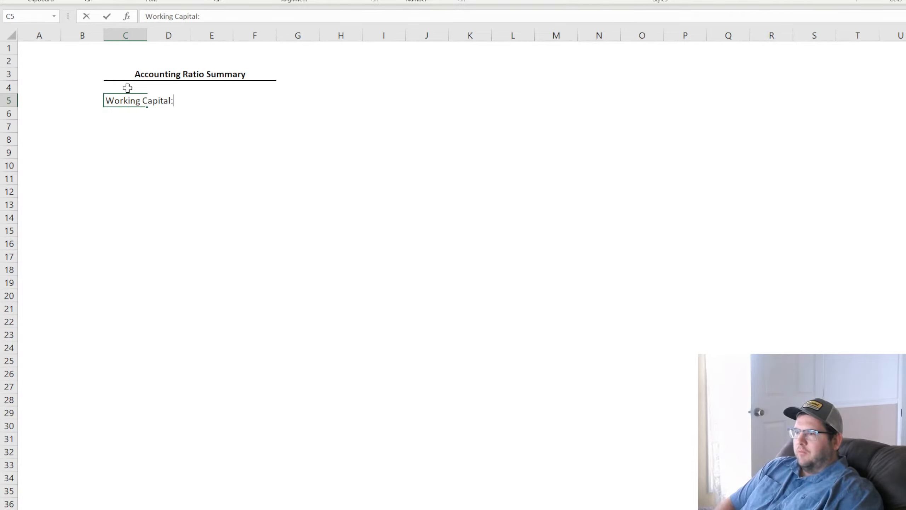
{"action": "key", "text": "Return"}
{"action": "type", "text": "Quick Ratio:"}
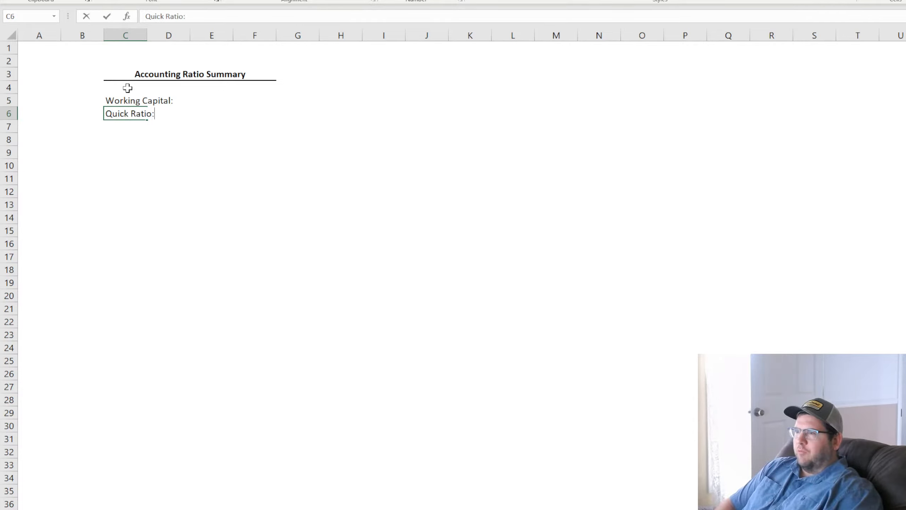
{"action": "key", "text": "Return"}
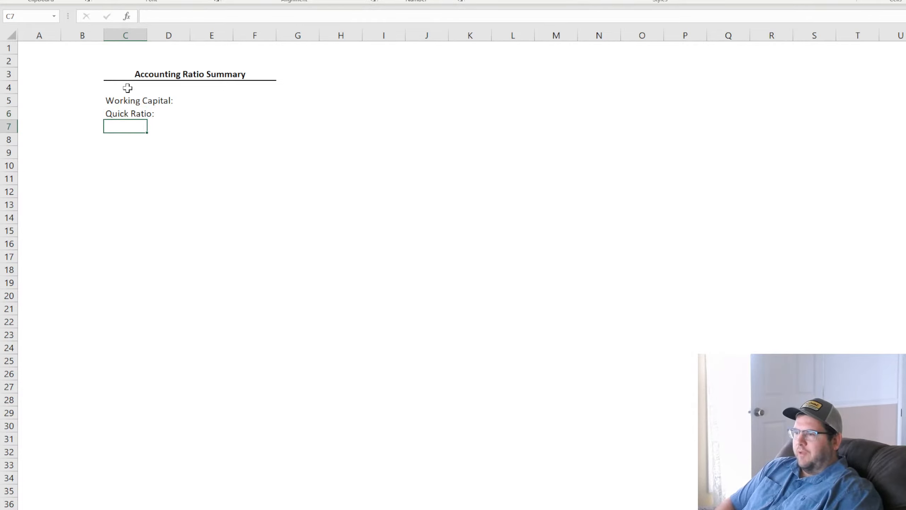
Enter the label "Earnings per Share (EPS):" in C7.
{"action": "type", "text": "EPS"}
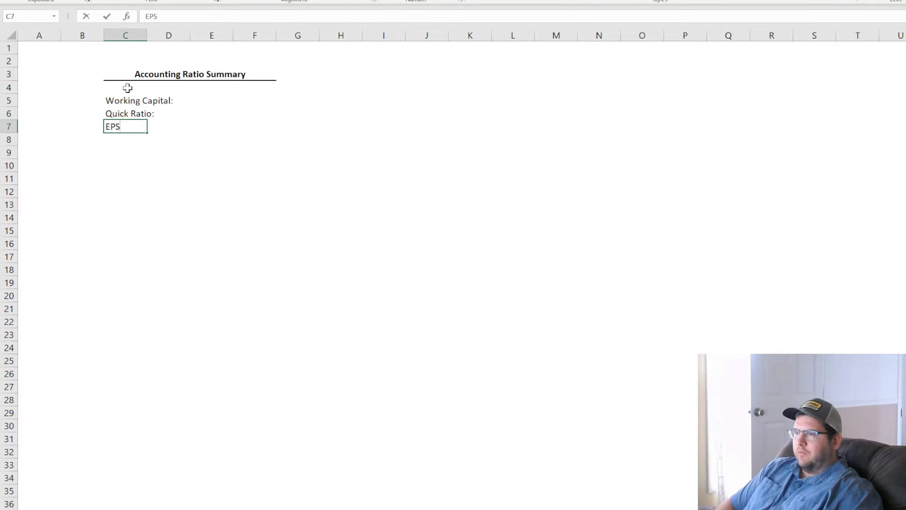
{"action": "key", "text": "BackSpace"}
{"action": "key", "text": "BackSpace"}
{"action": "key", "text": "BackSpace"}
{"action": "type", "text": "Earnings per Share ("}
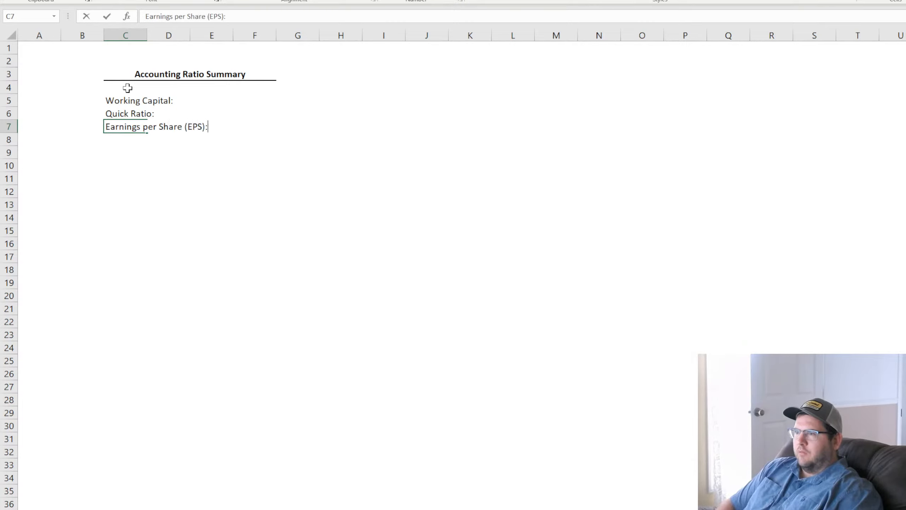
{"action": "key", "text": "Return"}
Enter the labels "Price-to-Earnings (P/E):" in C8 and "Debt-to-Equity (D/E):" in C9.
{"action": "type", "text": "Price"}
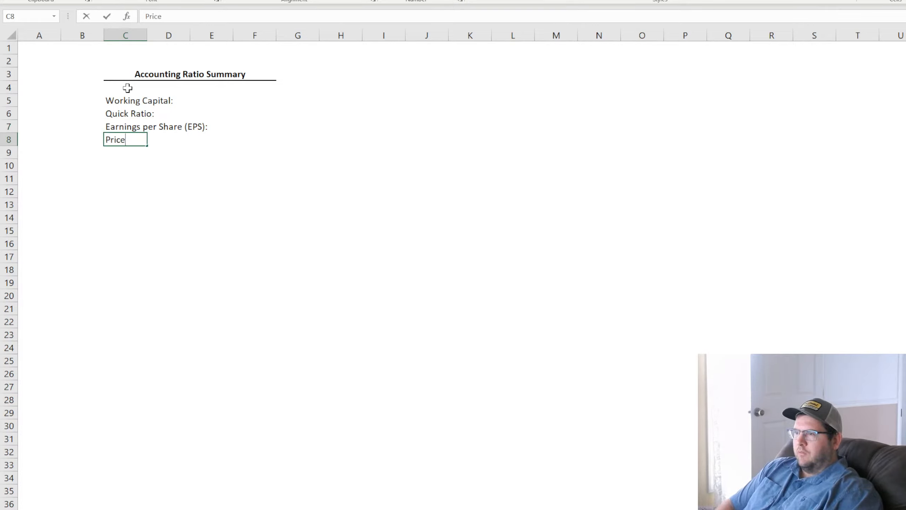
{"action": "type", "text": "-to-Earnings (P/E):"}
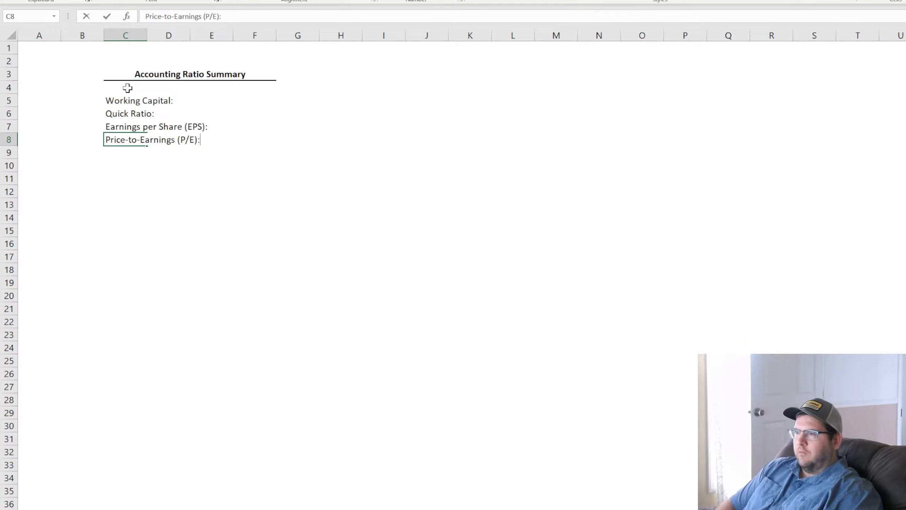
{"action": "key", "text": "Return"}
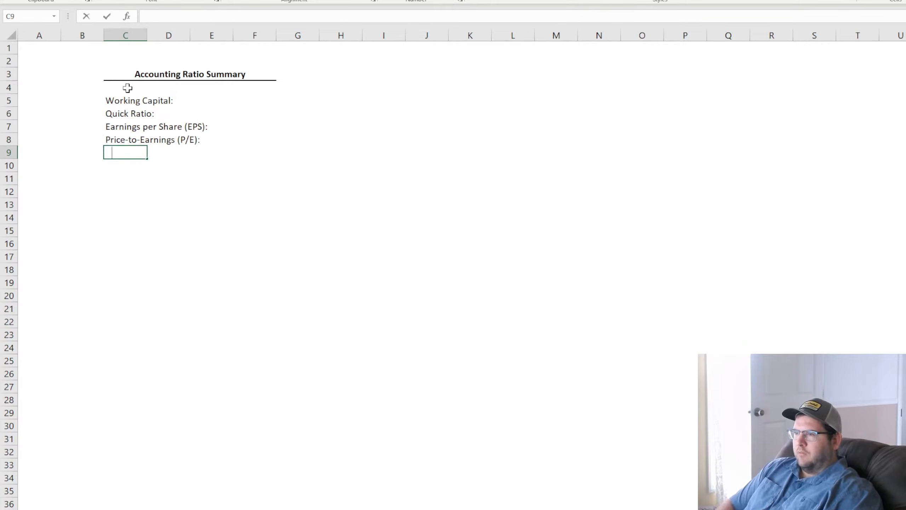
{"action": "type", "text": "Debt-to-"}
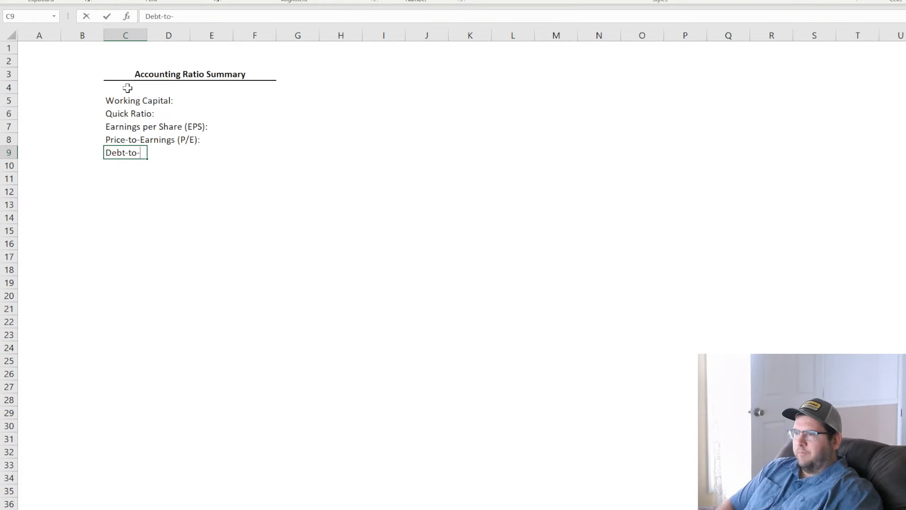
{"action": "type", "text": "Equity (D/E):"}
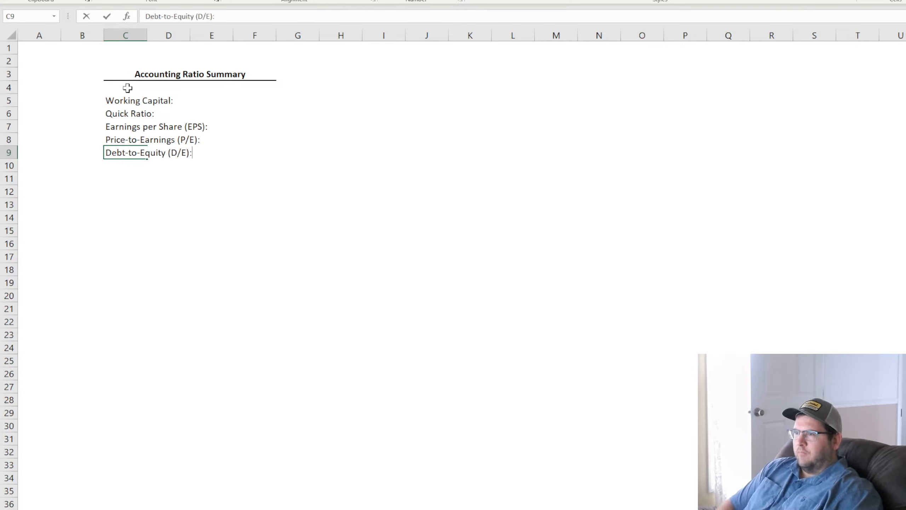
{"action": "key", "text": "Return"}
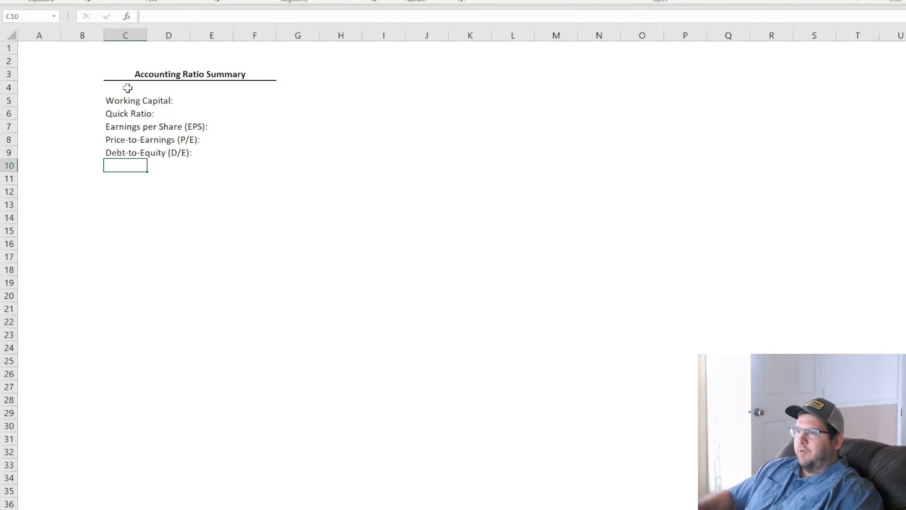
Widen column C to fit the ratio labels and widen column D beside it.
{"action": "left_click_drag", "start_coordinate": [148, 32], "coordinate": [214, 39]}
{"action": "left_click", "coordinate": [278, 243]}
{"action": "left_click", "coordinate": [137, 100]}
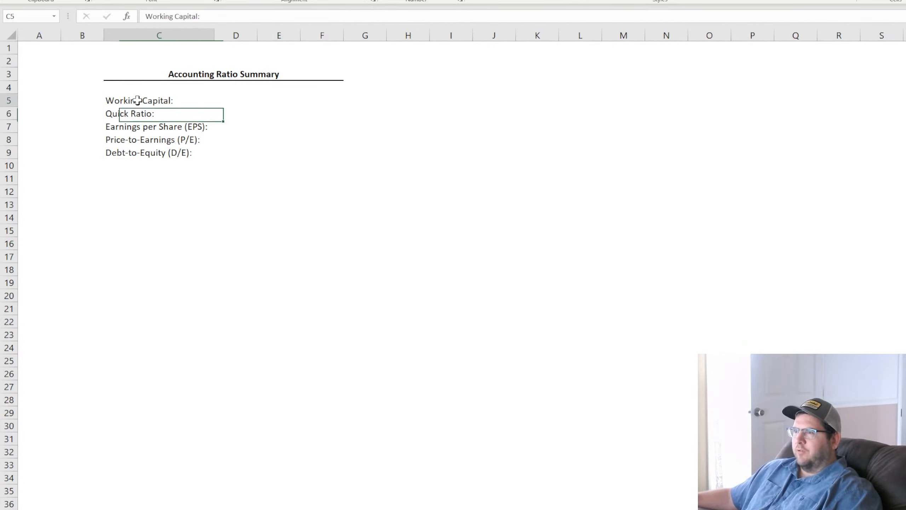
{"action": "left_click_drag", "start_coordinate": [137, 100], "coordinate": [269, 148]}
{"action": "left_click", "coordinate": [269, 57]}
{"action": "left_click_drag", "start_coordinate": [257, 33], "coordinate": [296, 33]}
Apply light borders around every cell in the range C5:D9 of the ratio summary.
{"action": "left_click_drag", "start_coordinate": [141, 100], "coordinate": [253, 153]}
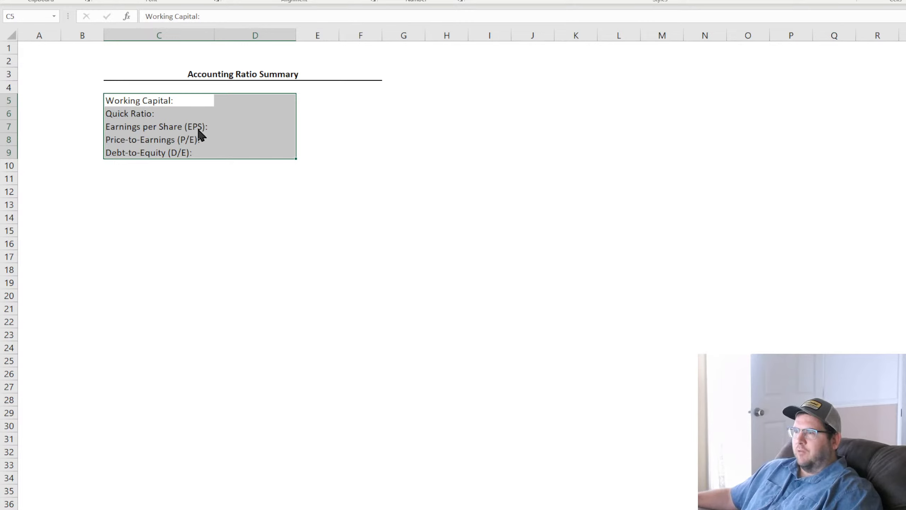
{"action": "left_click", "coordinate": [201, 101]}
{"action": "left_click", "coordinate": [219, 232]}
{"action": "left_click", "coordinate": [167, 102]}
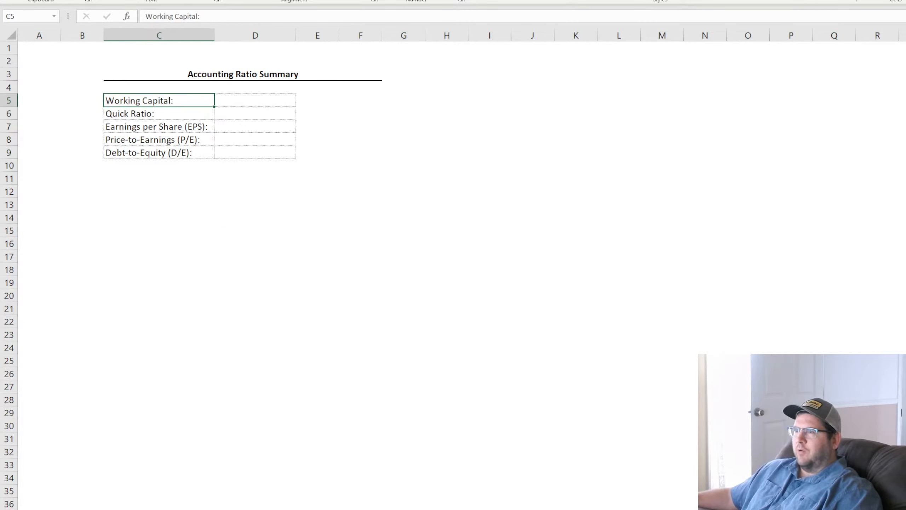
{"action": "left_click", "coordinate": [154, 229]}
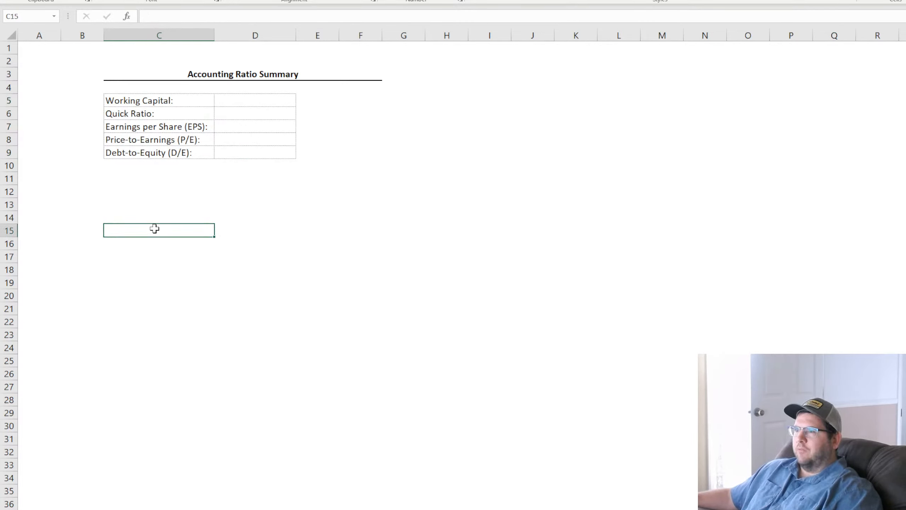
Fill the bordered Debt-to-Equity row (C9:D9) down into row 10.
{"action": "left_click", "coordinate": [161, 153]}
{"action": "left_click_drag", "start_coordinate": [162, 153], "coordinate": [241, 152]}
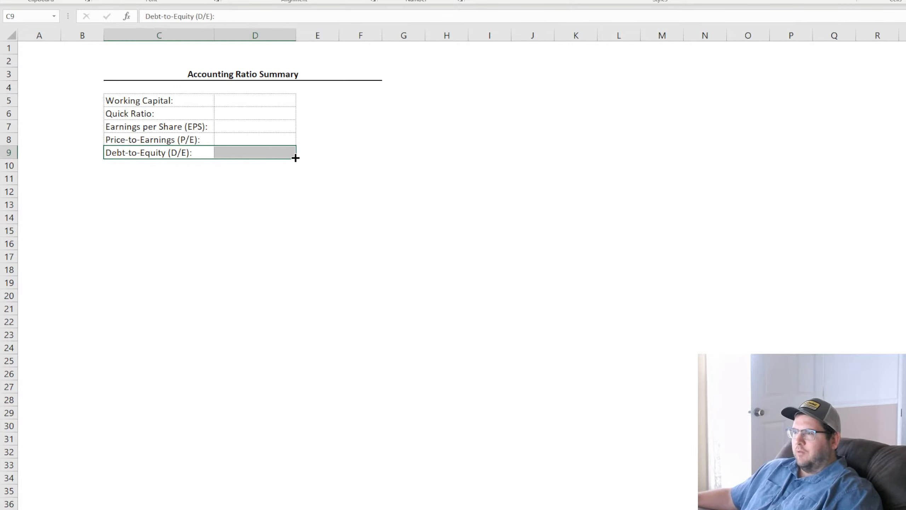
{"action": "left_click_drag", "start_coordinate": [296, 158], "coordinate": [295, 172]}
Replace the copied label in C10 with "Return-on-Equity (R/E):".
{"action": "left_click", "coordinate": [165, 166]}
{"action": "double_click", "coordinate": [165, 165]}
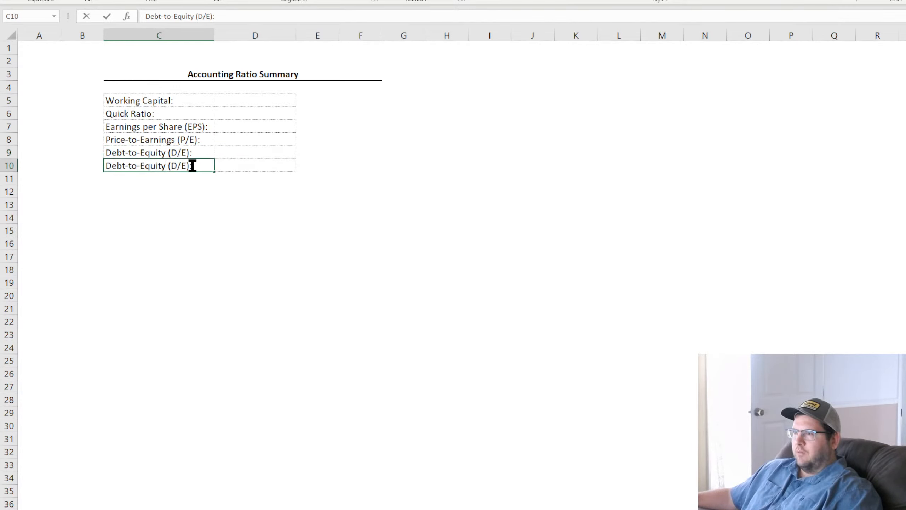
{"action": "left_click_drag", "start_coordinate": [190, 165], "coordinate": [57, 164]}
{"action": "type", "text": "Return"}
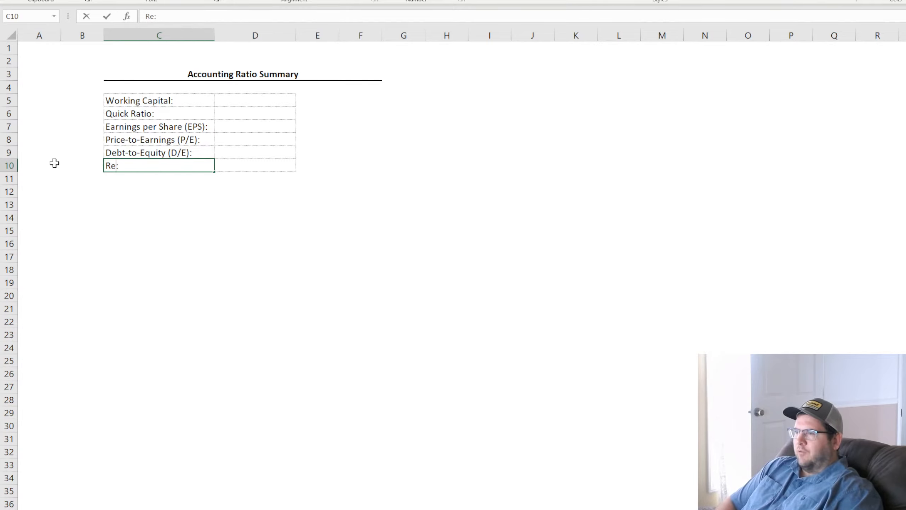
{"action": "type", "text": "-on"}
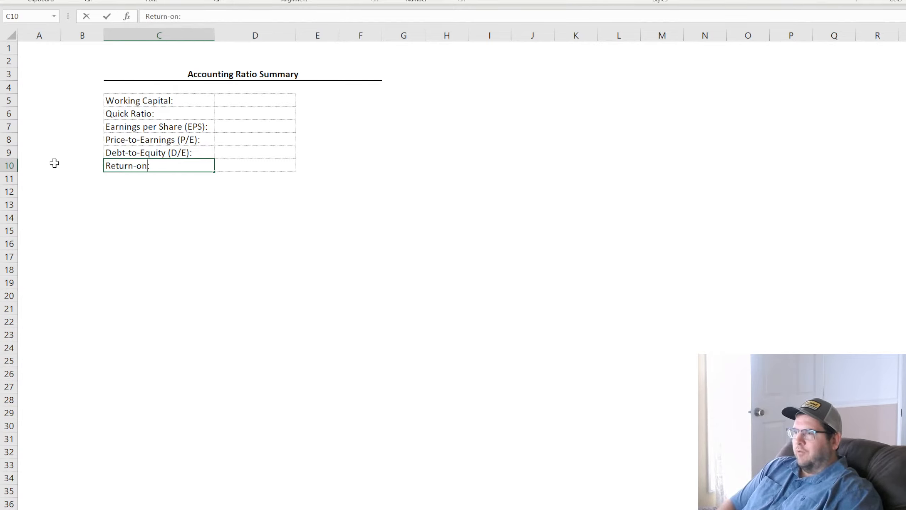
{"action": "type", "text": "-Equity (R"}
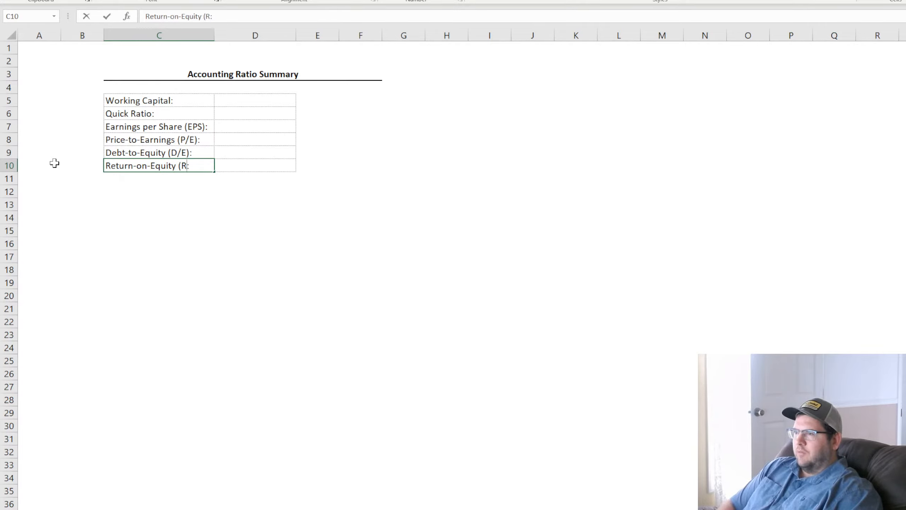
{"action": "type", "text": "/E)"}
{"action": "key", "text": "Return"}
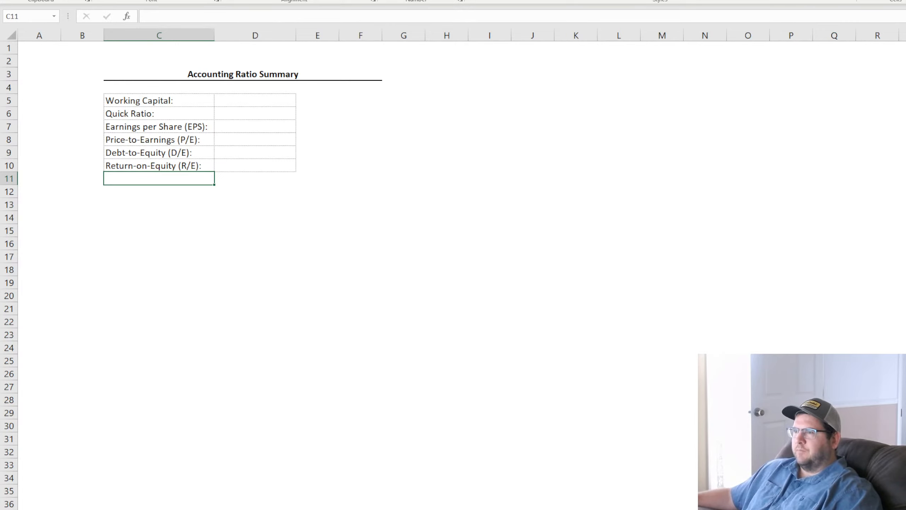
Reword the Ratio 3 worksheet's heading in C3 as "Earnings per Share (EPS)" to match the summary label.
{"action": "left_click", "coordinate": [170, 112]}
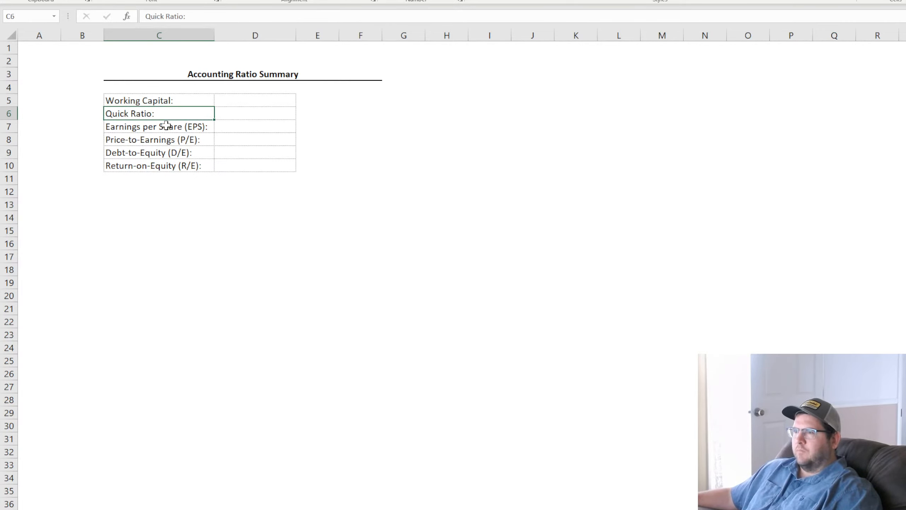
{"action": "left_click", "coordinate": [167, 126]}
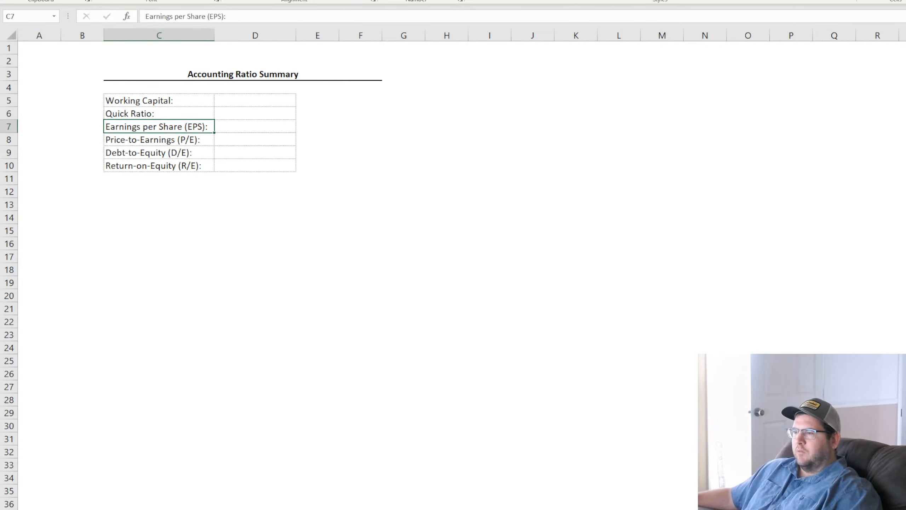
{"action": "key", "text": "ctrl+Page_Down"}
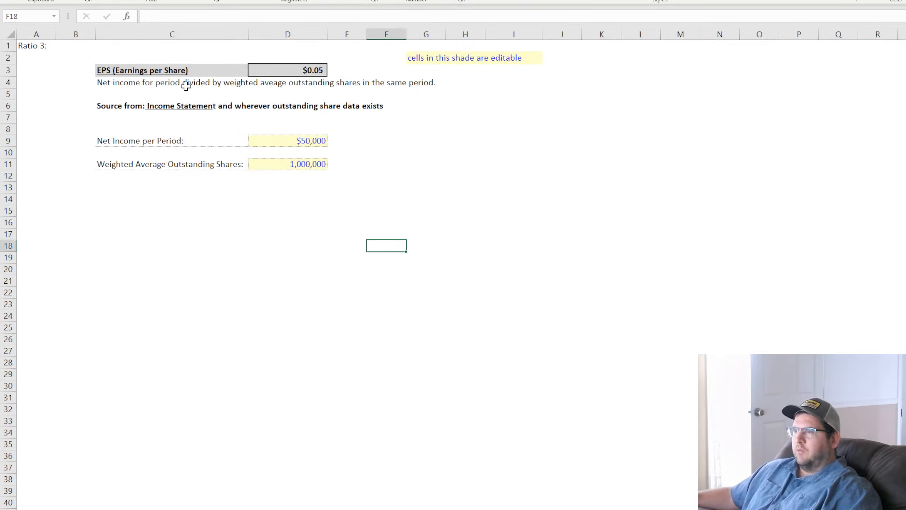
{"action": "left_click", "coordinate": [137, 69]}
{"action": "type", "text": "Ear"}
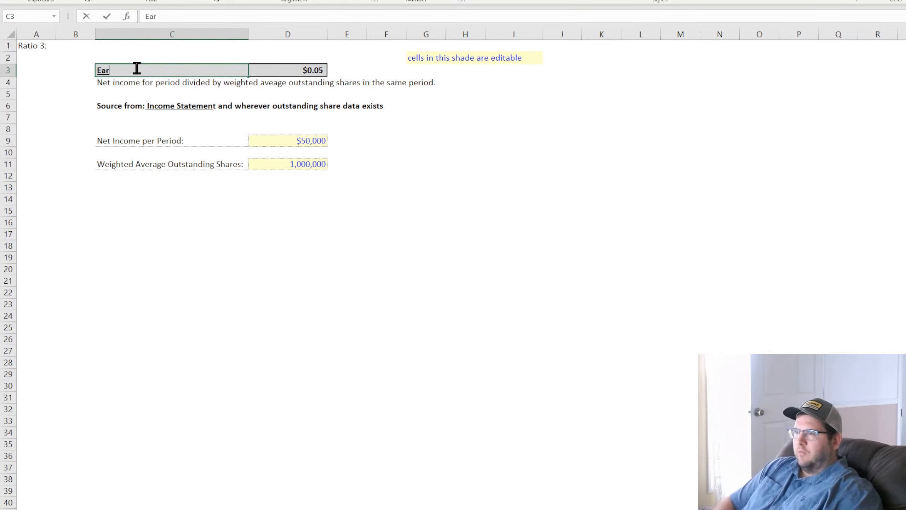
{"action": "type", "text": "nings per Share (EPS"}
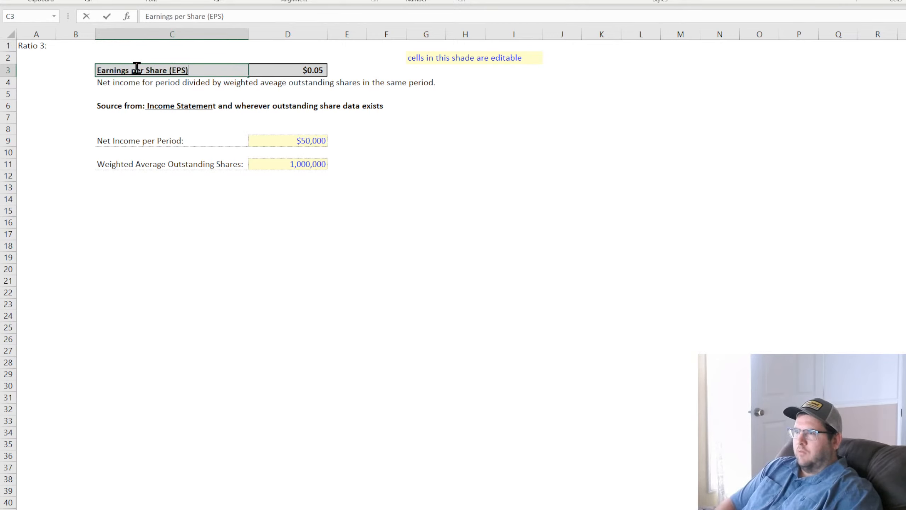
{"action": "key", "text": "Return"}
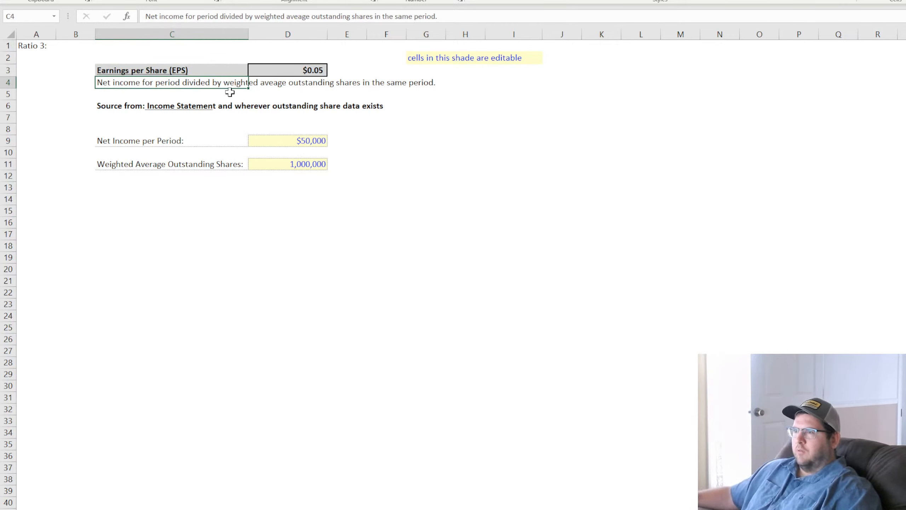
Reword the Ratio 4 worksheet's heading in C3 as "Price-to-Earnings (P/E)".
{"action": "left_click", "coordinate": [371, 509]}
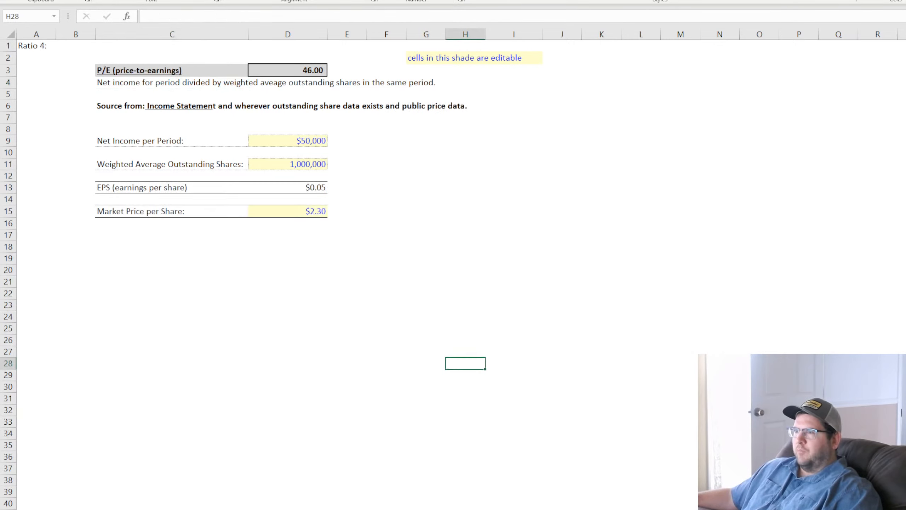
{"action": "left_click", "coordinate": [152, 70]}
{"action": "type", "text": "Price-to"}
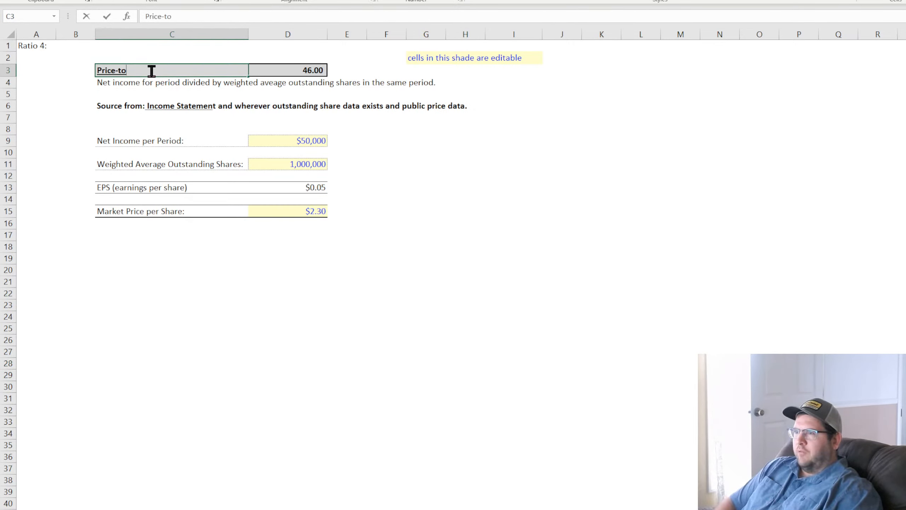
{"action": "type", "text": "-Earnings (P"}
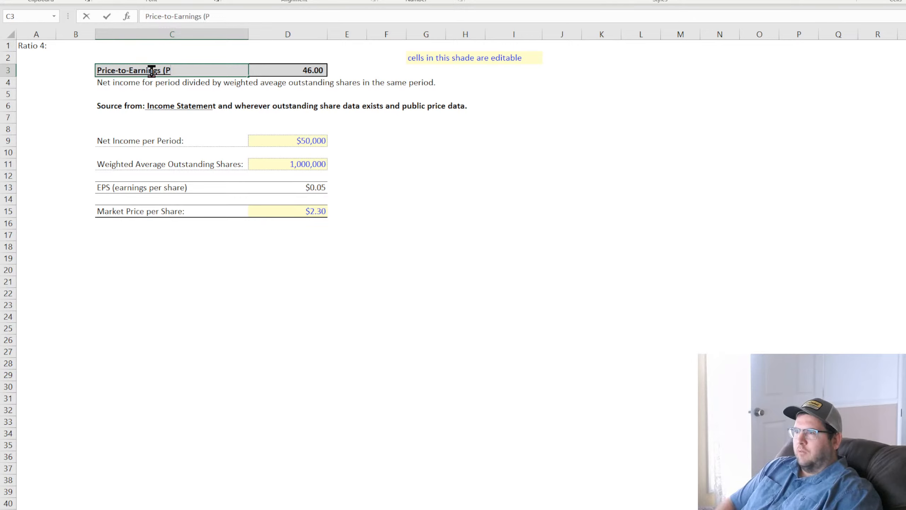
{"action": "type", "text": "/E)"}
{"action": "key", "text": "Return"}
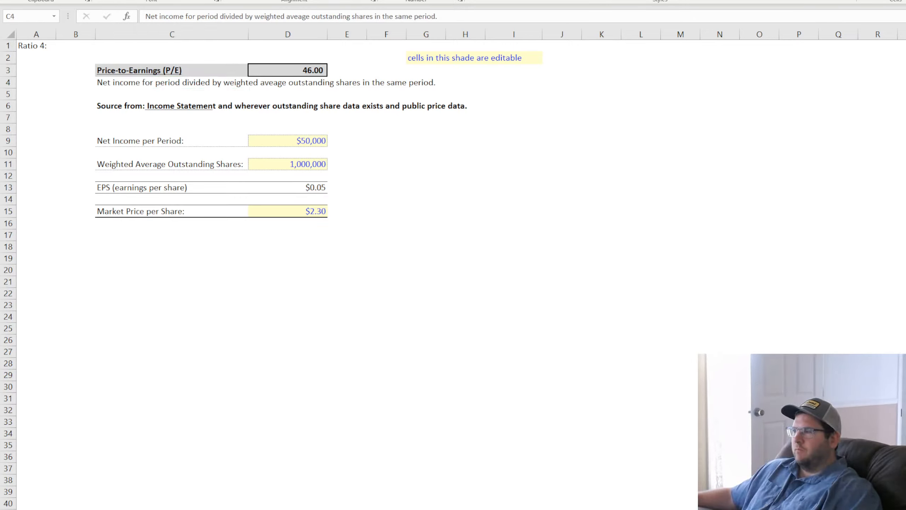
{"action": "left_click", "coordinate": [283, 294]}
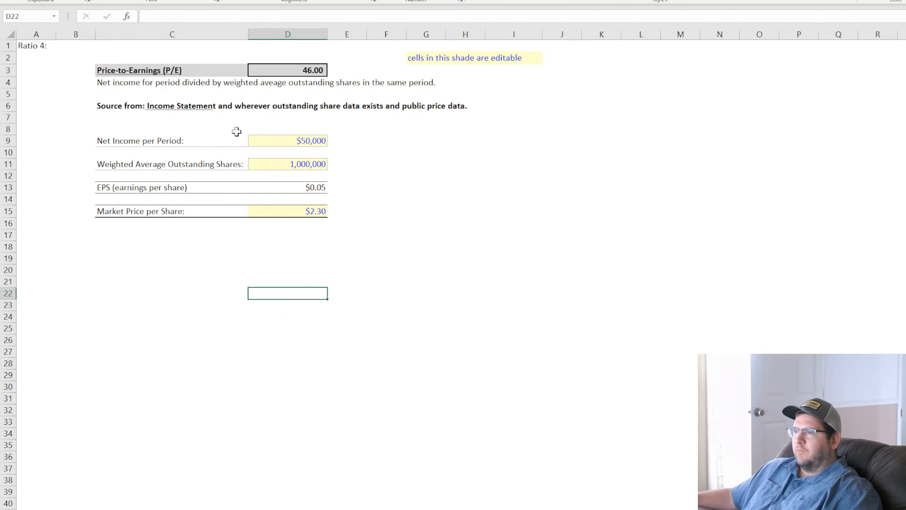
{"action": "left_click", "coordinate": [161, 74]}
Reword the Ratio 5 worksheet's heading in C3 as "Debt-to-Equity (D/E)".
{"action": "key", "text": "ctrl+Page_Down"}
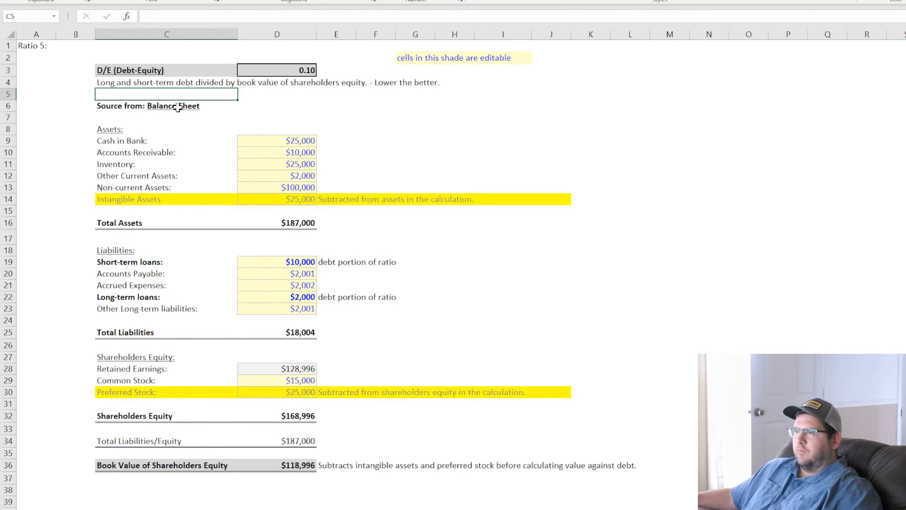
{"action": "left_click", "coordinate": [153, 68]}
{"action": "type", "text": "Deb"}
{"action": "type", "text": "t-Equity ("}
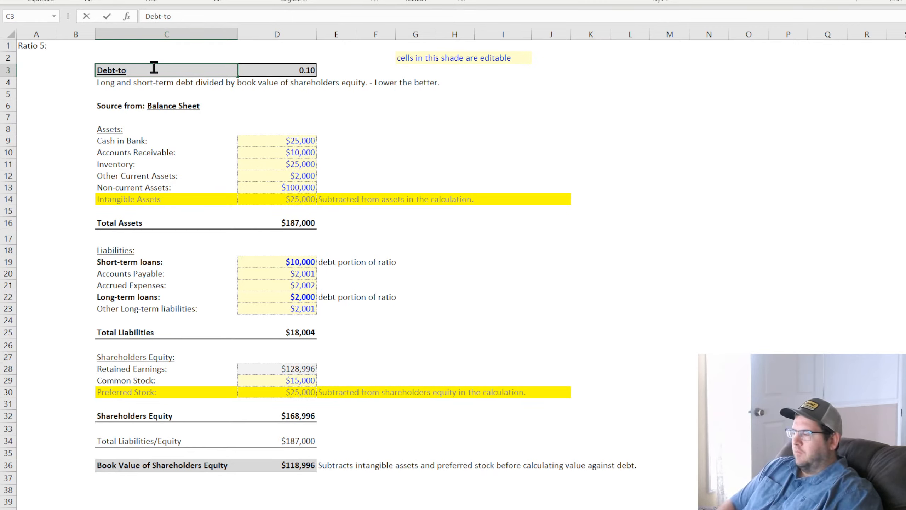
{"action": "type", "text": "Equity (D"}
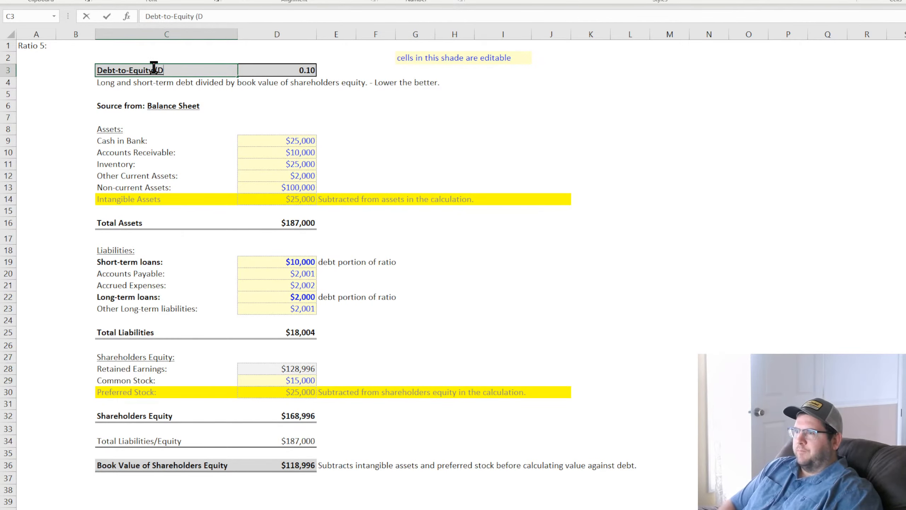
{"action": "type", "text": "/E)"}
{"action": "key", "text": "Return"}
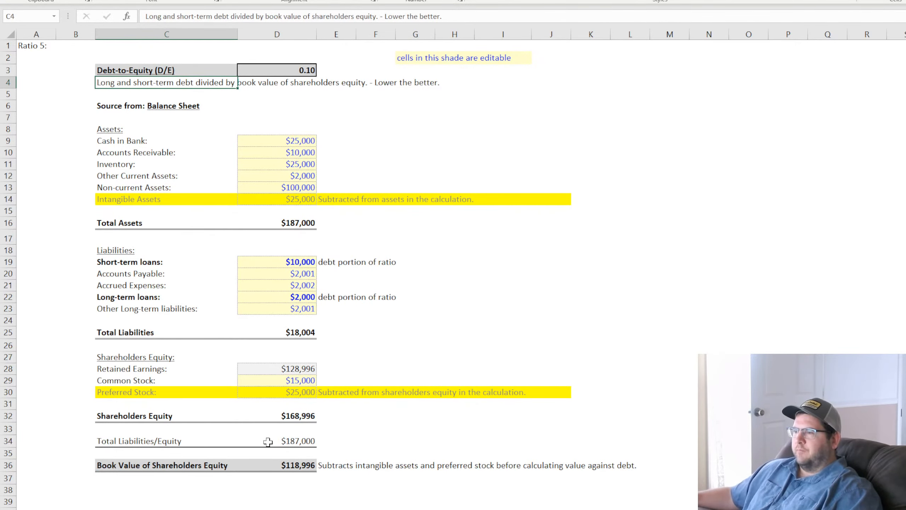
Go through the earlier ratio worksheets to check that their headings match the summary labels.
{"action": "key", "text": "ctrl+Page_Up"}
{"action": "key", "text": "ctrl+Page_Up"}
{"action": "key", "text": "ctrl+Page_Up"}
{"action": "key", "text": "ctrl+Page_Up"}
{"action": "key", "text": "ctrl+Page_Down"}
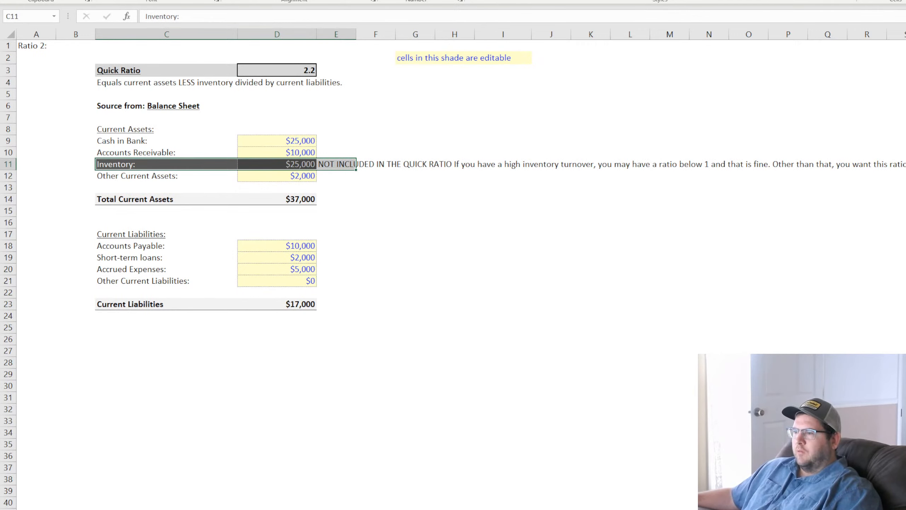
{"action": "key", "text": "ctrl+Page_Down"}
{"action": "key", "text": "ctrl+Page_Down"}
{"action": "key", "text": "ctrl+Page_Down"}
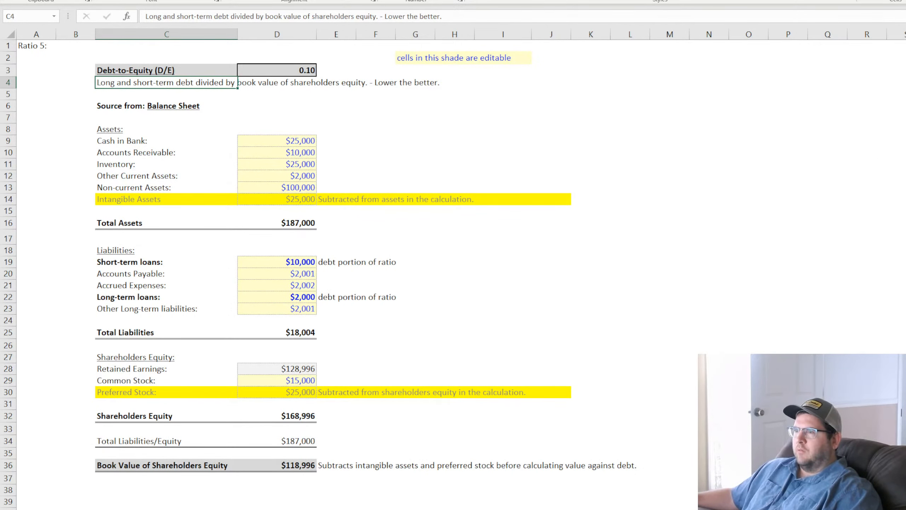
Replace the Ratio 6 worksheet's heading in C3 with "Return-on-Equity (R/E)".
{"action": "key", "text": "ctrl+Page_Down"}
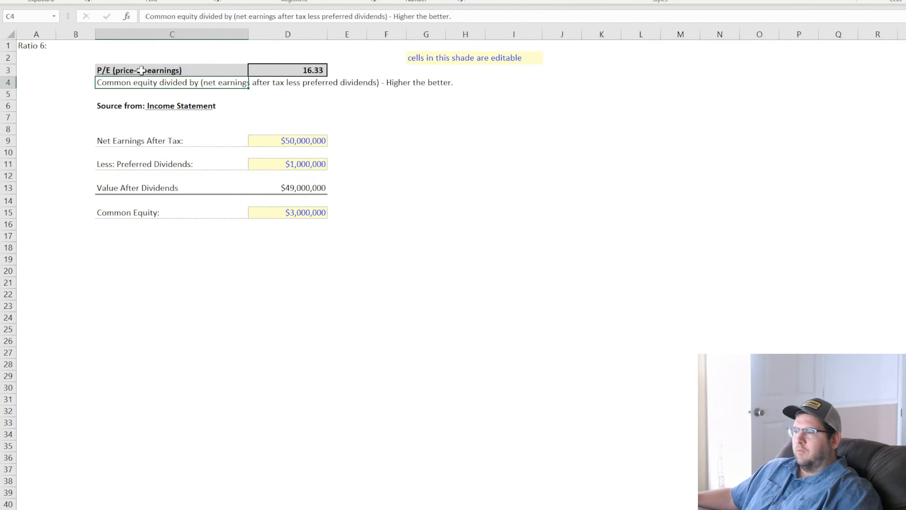
{"action": "left_click", "coordinate": [142, 70]}
{"action": "type", "text": "Return-"}
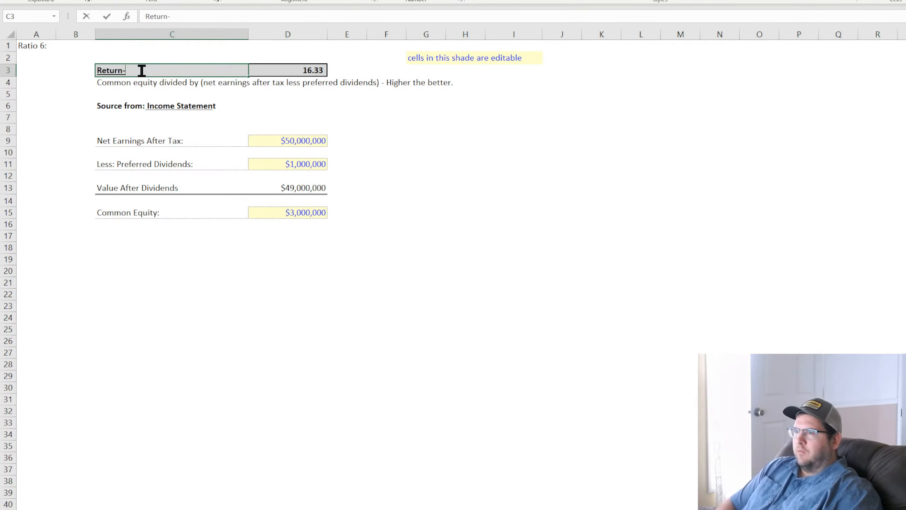
{"action": "type", "text": "on"}
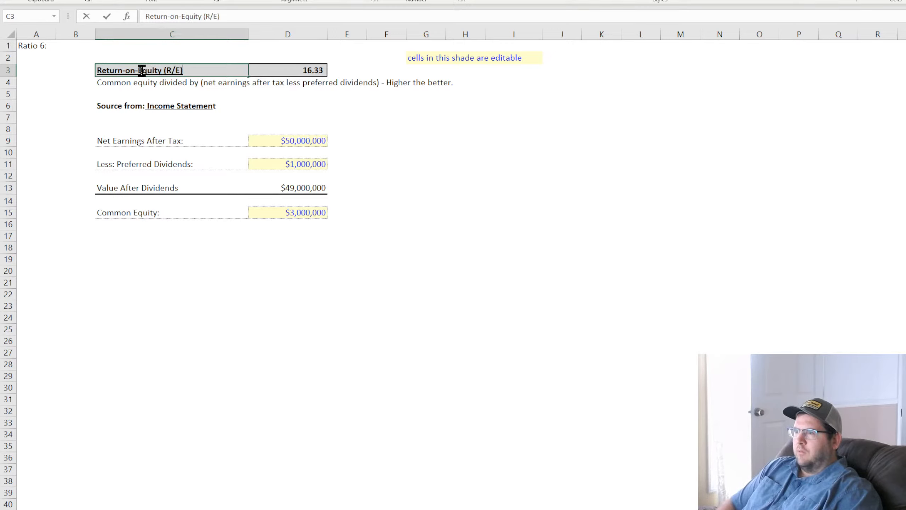
{"action": "type", "text": "-Equity (R/E)"}
{"action": "key", "text": "Return"}
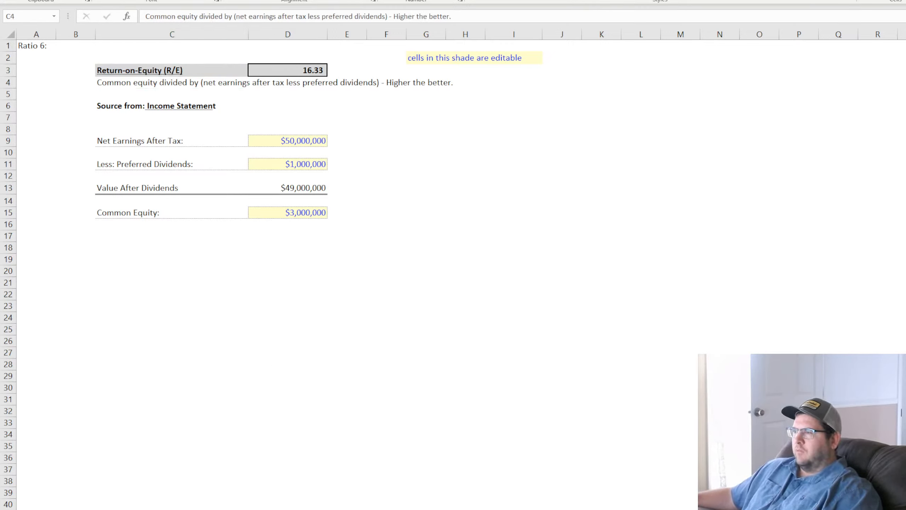
Correct the abbreviation in the Ratio 6 heading so it reads "Return-on-Equity (ROE)".
{"action": "double_click", "coordinate": [177, 70]}
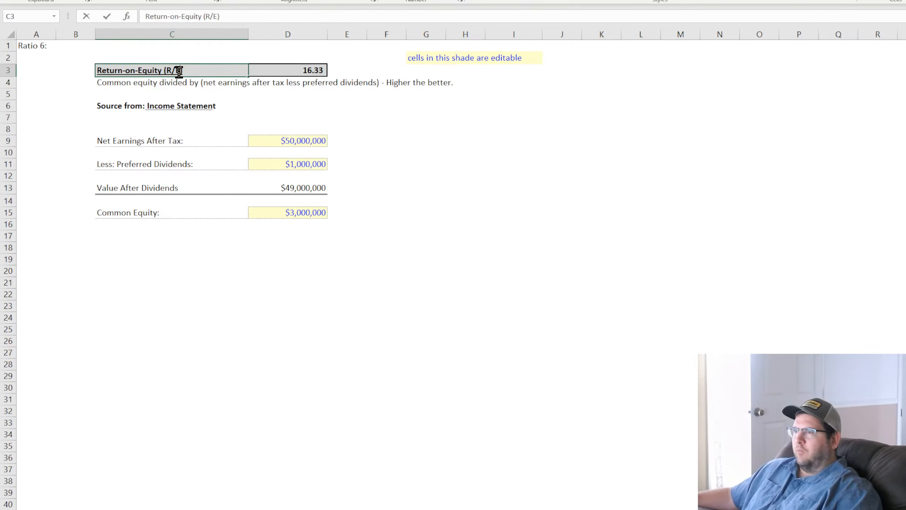
{"action": "key", "text": "BackSpace"}
{"action": "type", "text": "O"}
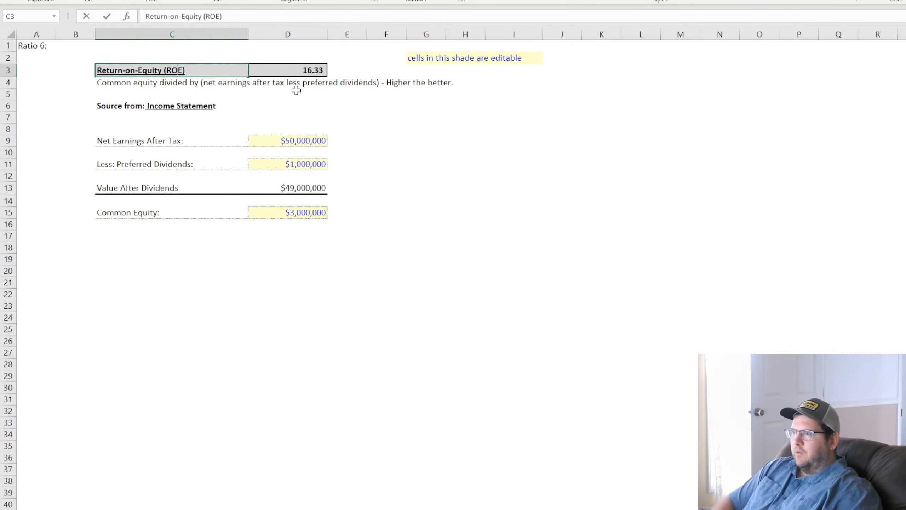
{"action": "key", "text": "Return"}
Return to the summary sheet and change the label in C10 to "Return-on-Equity (ROE):".
{"action": "left_click", "coordinate": [146, 509]}
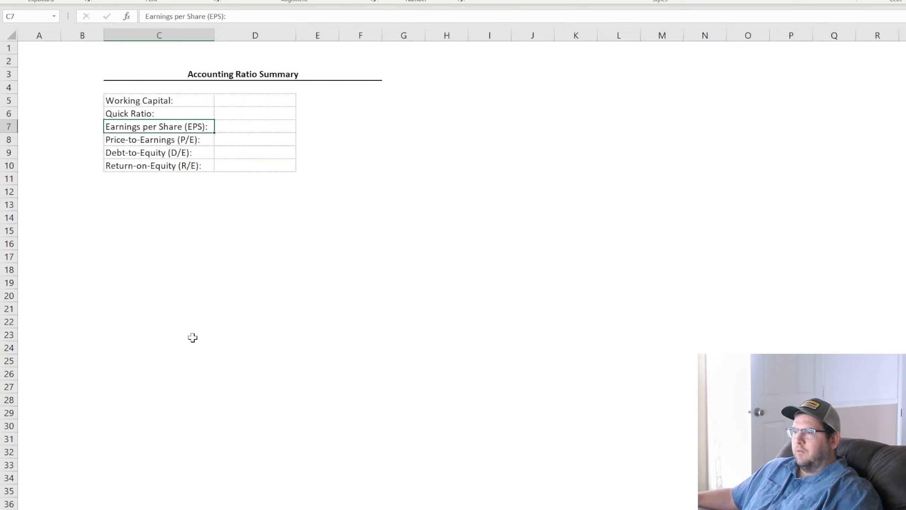
{"action": "double_click", "coordinate": [161, 166]}
{"action": "left_click", "coordinate": [191, 163]}
{"action": "key", "text": "BackSpace"}
{"action": "type", "text": "O"}
{"action": "key", "text": "Return"}
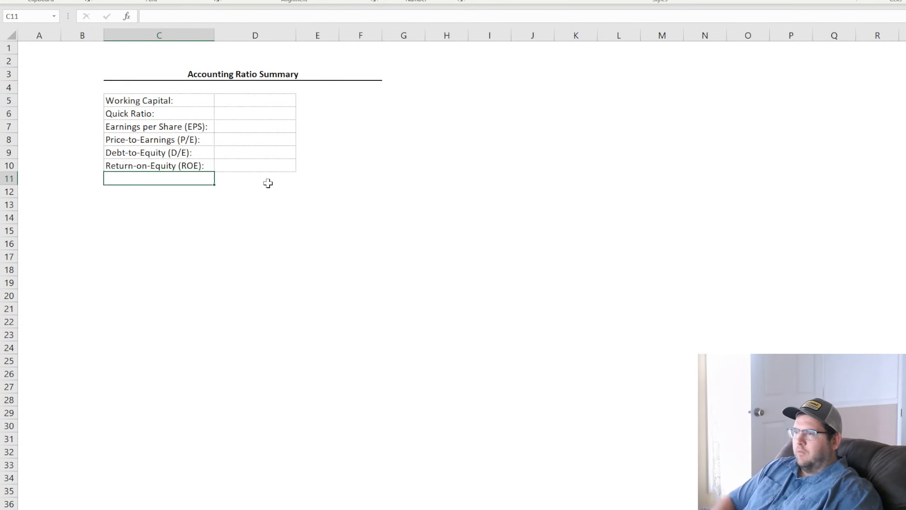
{"action": "key", "text": "alt+Tab"}
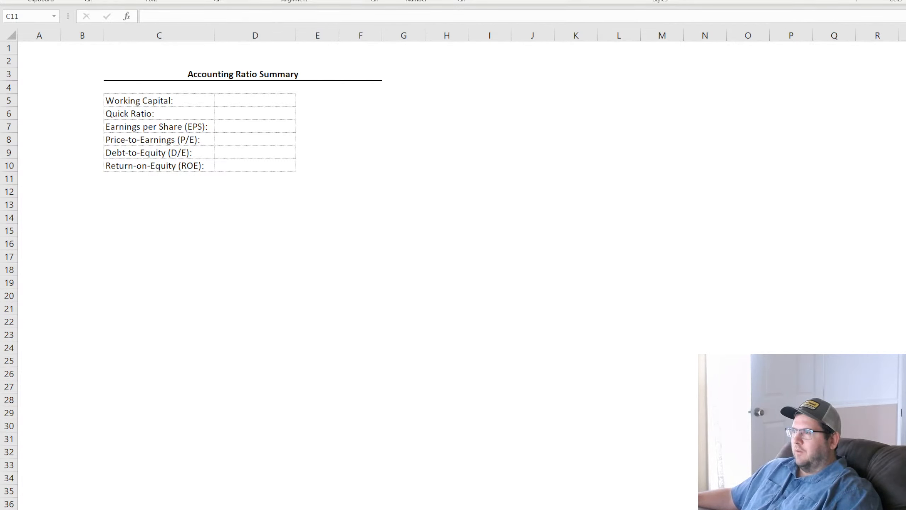
Look through the ratio worksheets from Ratio 6 back to Ratio 1 and return to the summary sheet.
{"action": "key", "text": "alt+Tab"}
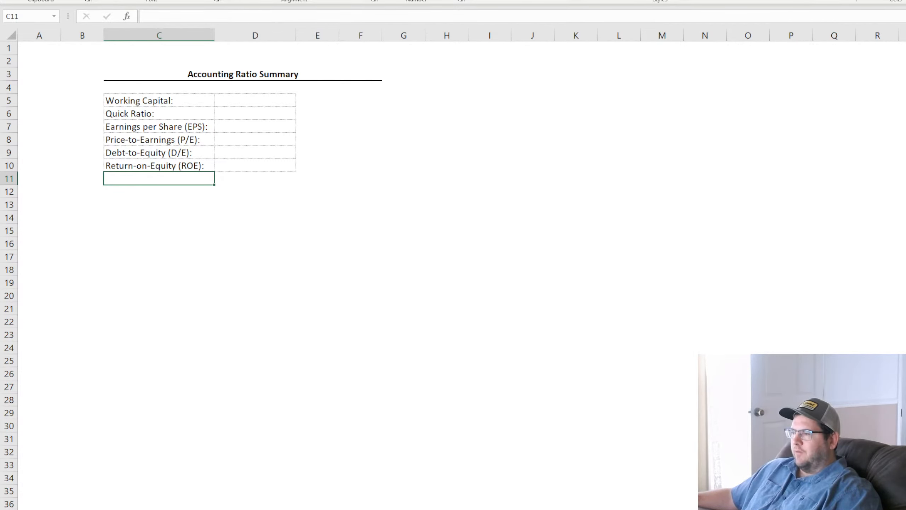
{"action": "key", "text": "ctrl+Page_Up"}
{"action": "key", "text": "ctrl+Page_Down"}
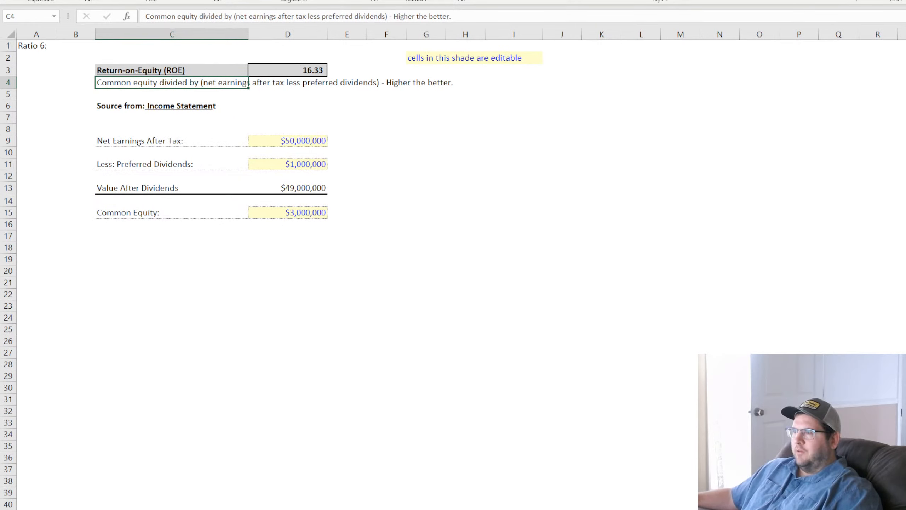
{"action": "key", "text": "ctrl+Page_Up"}
{"action": "key", "text": "ctrl+Page_Up"}
{"action": "key", "text": "ctrl+Page_Up"}
{"action": "key", "text": "ctrl+Page_Up"}
{"action": "key", "text": "ctrl+Page_Up"}
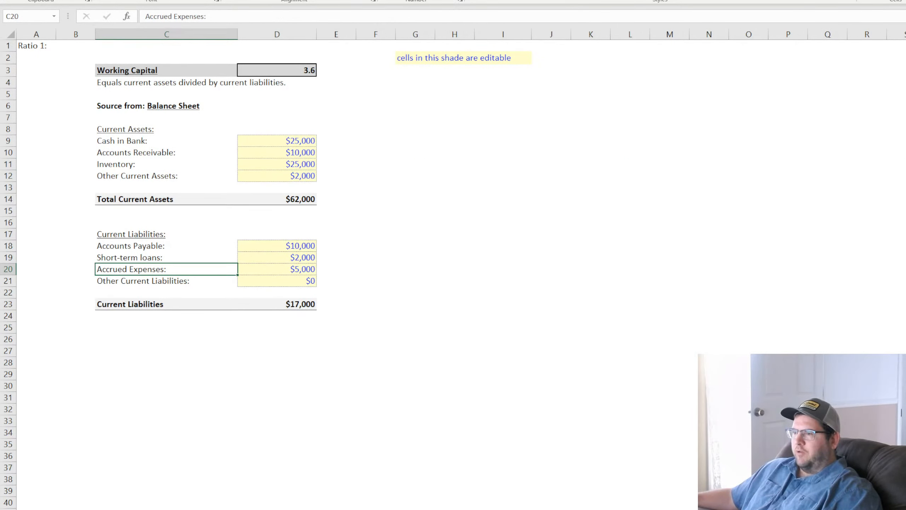
{"action": "key", "text": "ctrl+Page_Up"}
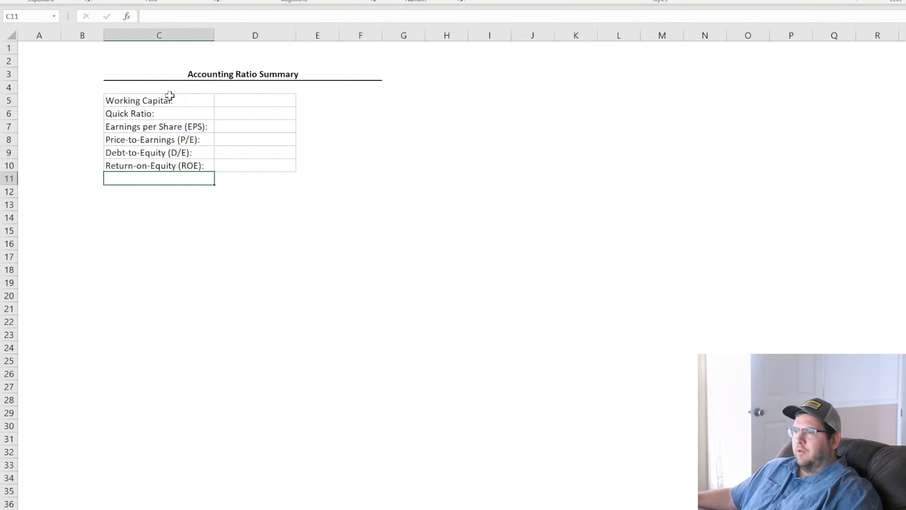
Link the Working Capital value in D5 of the summary to cell D3 of the Working Capital worksheet.
{"action": "left_click", "coordinate": [243, 101]}
{"action": "type", "text": "="}
{"action": "key", "text": "ctrl+Page_Down"}
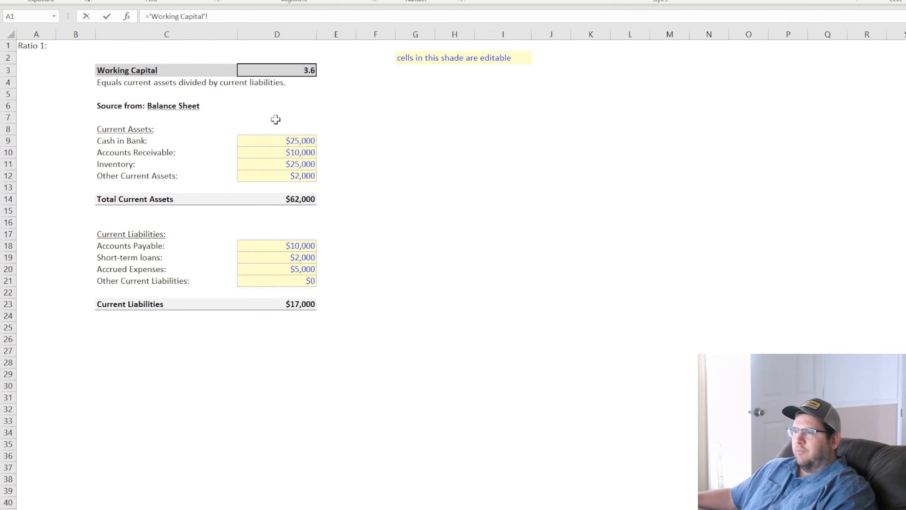
{"action": "left_click", "coordinate": [293, 67]}
{"action": "key", "text": "Return"}
Link the Quick Ratio value in D6 of the summary to the ratio result on the Quick Ratio worksheet.
{"action": "type", "text": "="}
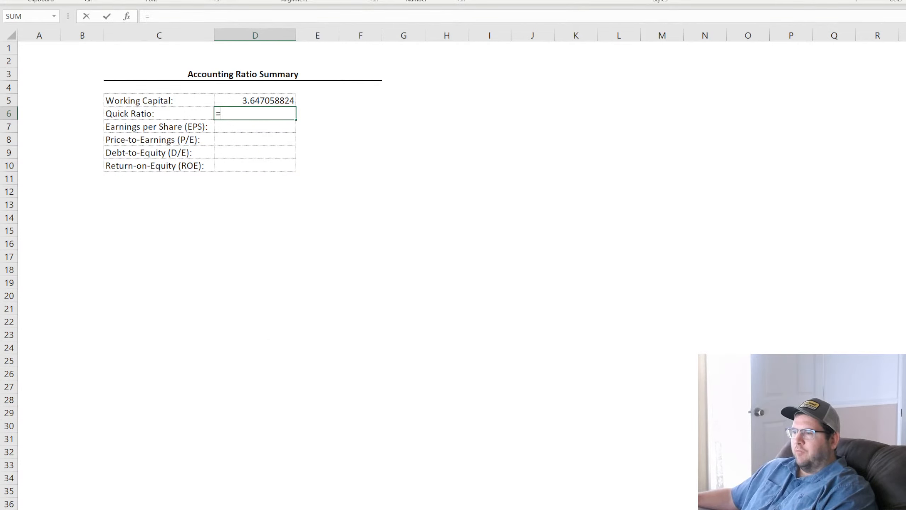
{"action": "key", "text": "ctrl+Page_Down"}
{"action": "key", "text": "ctrl+Page_Down"}
{"action": "left_click", "coordinate": [303, 68]}
{"action": "key", "text": "Return"}
Link the Earnings per Share value in D7 of the summary to the ratio result on its Ratio 3 worksheet.
{"action": "type", "text": "="}
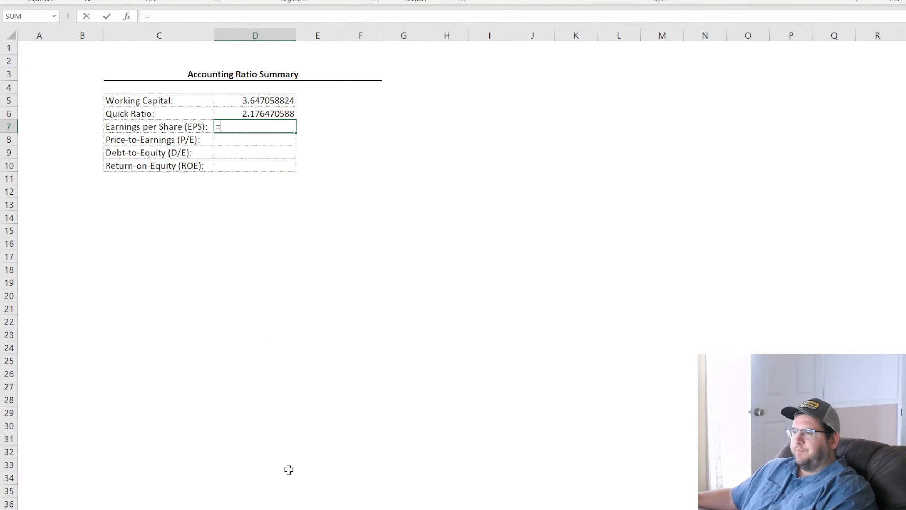
{"action": "key", "text": "ctrl+Page_Down"}
{"action": "key", "text": "ctrl+Page_Down"}
{"action": "key", "text": "ctrl+Page_Down"}
{"action": "left_click", "coordinate": [307, 72]}
{"action": "key", "text": "Return"}
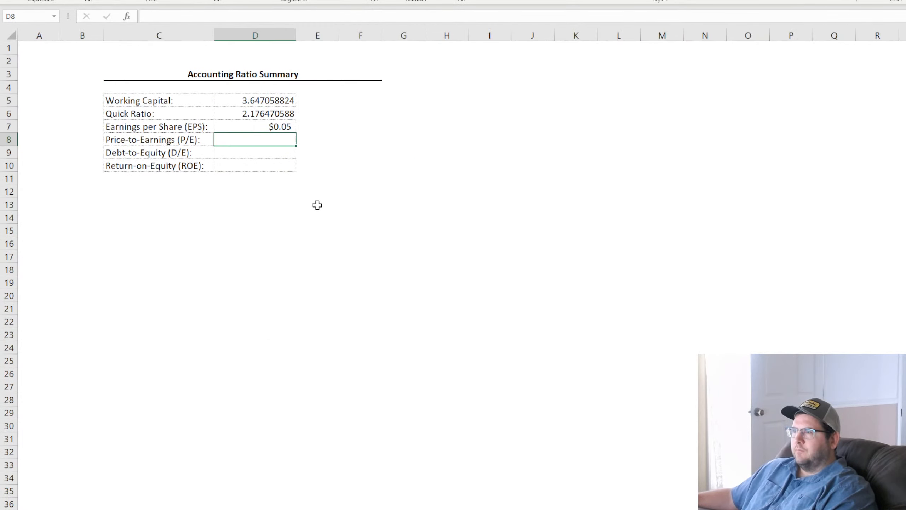
Link the Price-to-Earnings value in D8 of the summary to cell D3 of the Price to Earnings worksheet.
{"action": "type", "text": "="}
{"action": "key", "text": "ctrl+Page_Down"}
{"action": "key", "text": "ctrl+Page_Down"}
{"action": "key", "text": "ctrl+Page_Down"}
{"action": "key", "text": "ctrl+Page_Down"}
{"action": "left_click", "coordinate": [311, 73]}
{"action": "key", "text": "Return"}
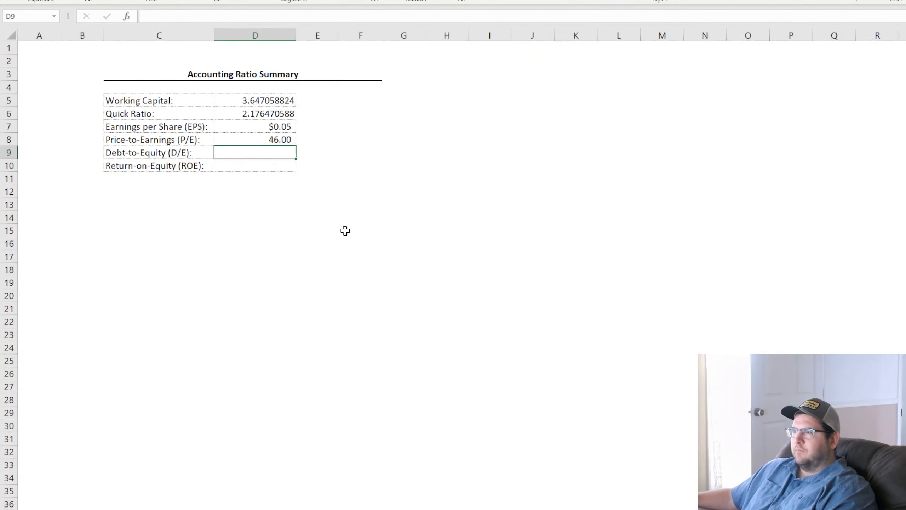
Link the Debt-to-Equity value in D9 of the summary to cell D3 of the Debt to Equity worksheet.
{"action": "type", "text": "="}
{"action": "key", "text": "ctrl+Page_Down"}
{"action": "key", "text": "ctrl+Page_Down"}
{"action": "key", "text": "ctrl+Page_Down"}
{"action": "key", "text": "ctrl+Page_Down"}
{"action": "key", "text": "ctrl+Page_Down"}
{"action": "left_click", "coordinate": [314, 72]}
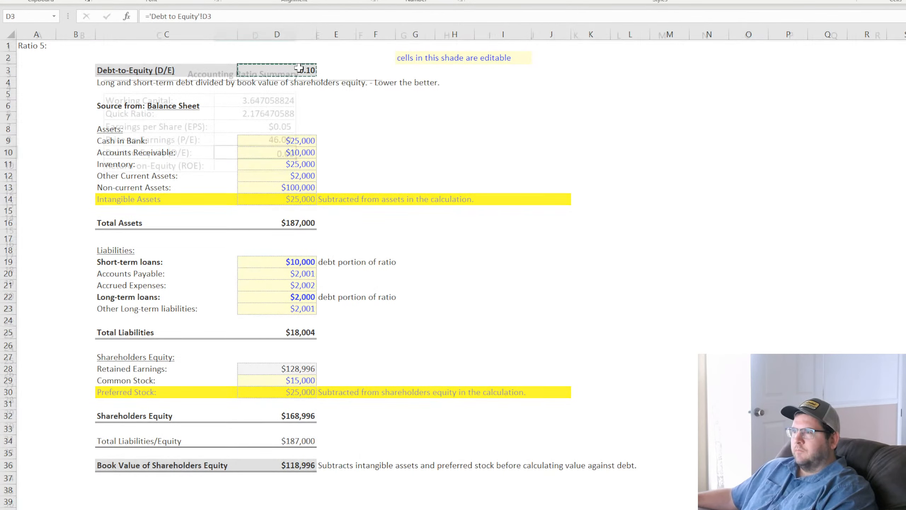
{"action": "key", "text": "Return"}
Link the Return-on-Equity value in D10 of the summary to cell D3 of the Ratio 6 worksheet.
{"action": "type", "text": "="}
{"action": "key", "text": "ctrl+Page_Down"}
{"action": "key", "text": "ctrl+Page_Down"}
{"action": "key", "text": "ctrl+Page_Down"}
{"action": "key", "text": "ctrl+Page_Down"}
{"action": "key", "text": "ctrl+Page_Down"}
{"action": "key", "text": "ctrl+Page_Down"}
{"action": "left_click", "coordinate": [300, 68]}
{"action": "key", "text": "Return"}
{"action": "left_click", "coordinate": [534, 294]}
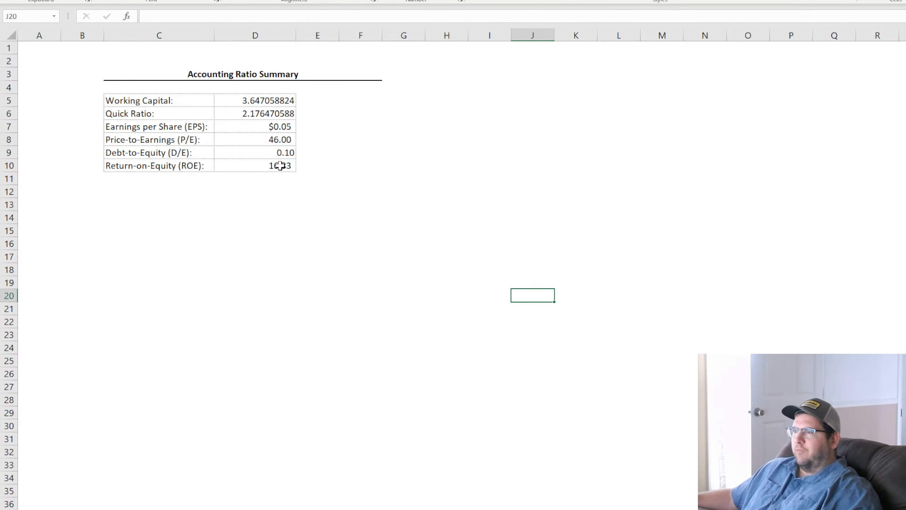
Format the Working Capital and Quick Ratio values in D5:D6 to one decimal place.
{"action": "left_click", "coordinate": [267, 153]}
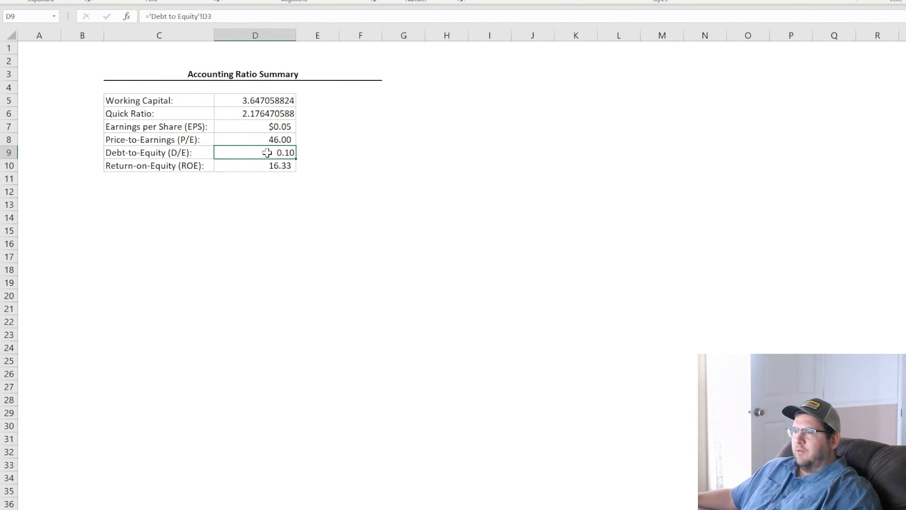
{"action": "left_click", "coordinate": [268, 140]}
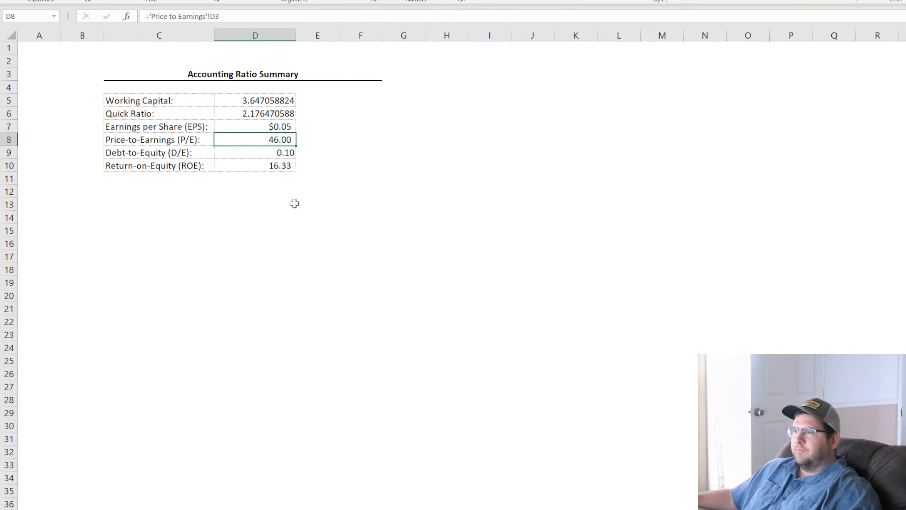
{"action": "left_click_drag", "start_coordinate": [269, 104], "coordinate": [269, 111]}
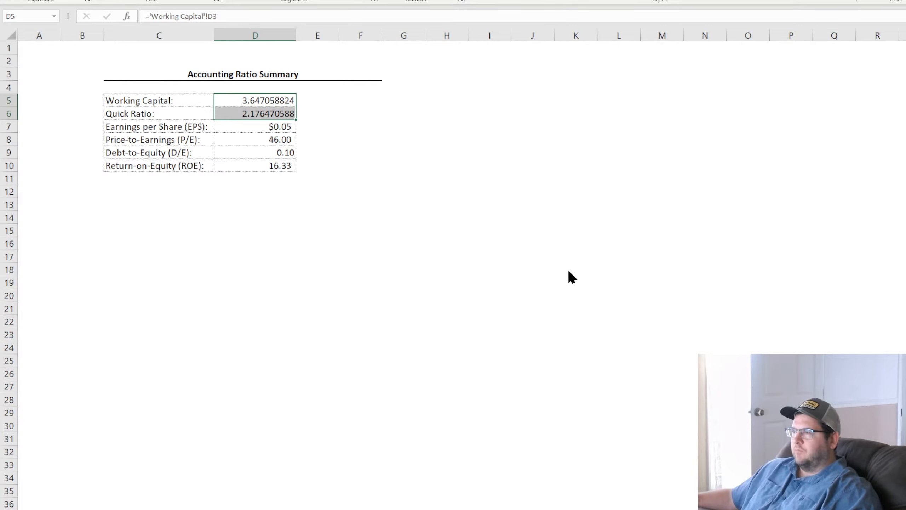
{"action": "left_click", "coordinate": [435, 371]}
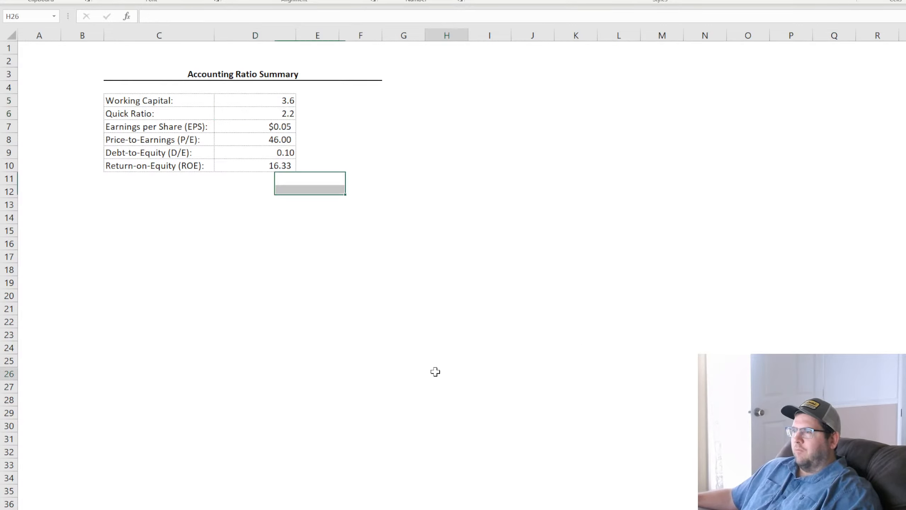
{"action": "left_click", "coordinate": [314, 101]}
{"action": "left_click", "coordinate": [410, 103]}
{"action": "left_click", "coordinate": [329, 98]}
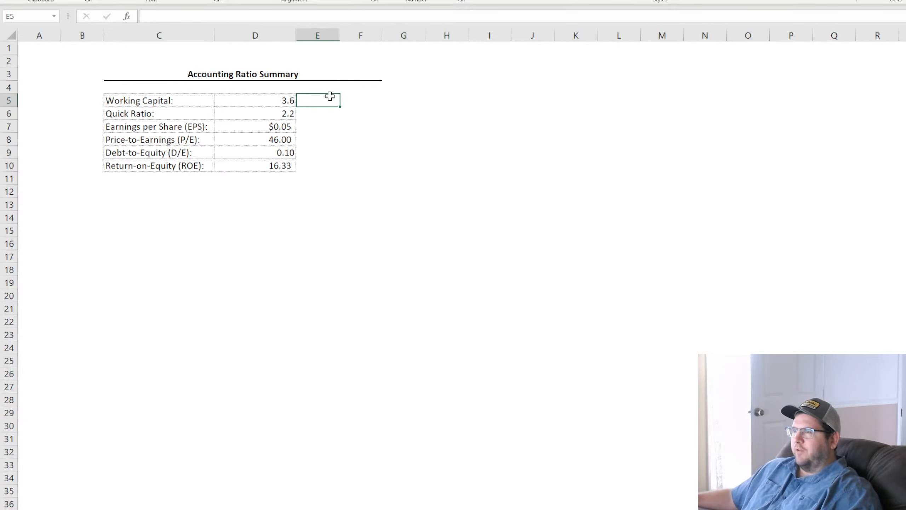
{"action": "left_click", "coordinate": [393, 99]}
{"action": "left_click_drag", "start_coordinate": [170, 101], "coordinate": [273, 162]}
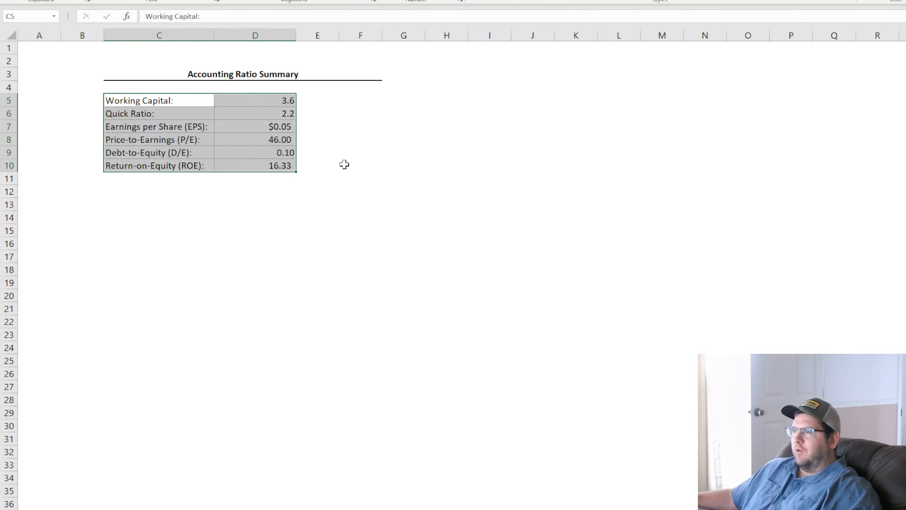
{"action": "left_click", "coordinate": [441, 177]}
{"action": "left_click", "coordinate": [317, 100]}
{"action": "left_click", "coordinate": [329, 115]}
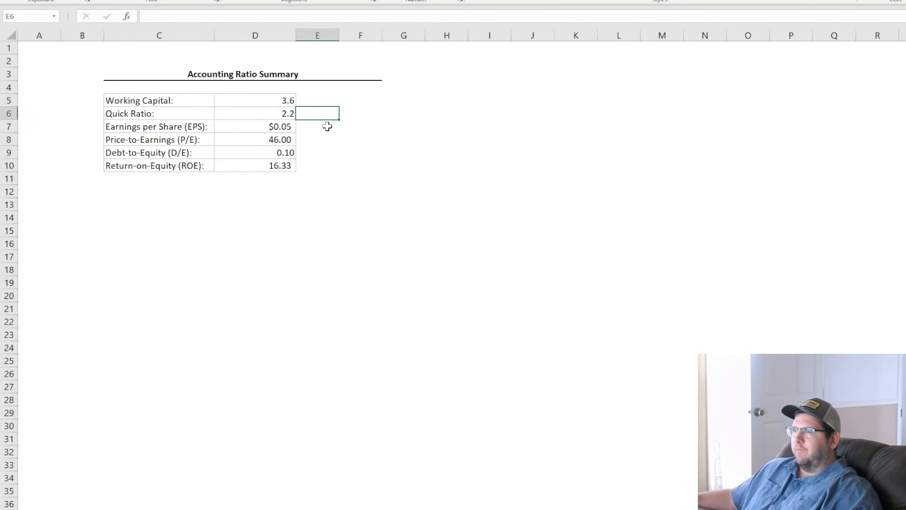
{"action": "left_click", "coordinate": [323, 138]}
{"action": "left_click_drag", "start_coordinate": [312, 102], "coordinate": [312, 167]}
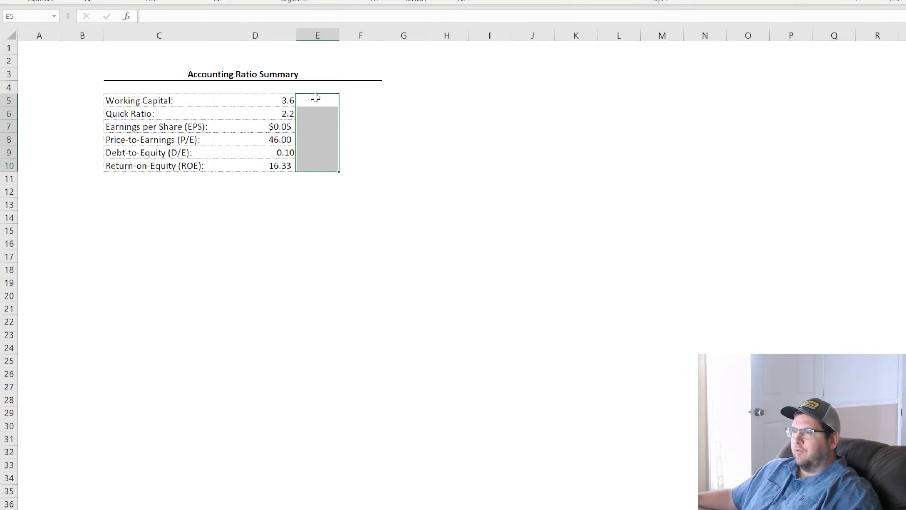
{"action": "left_click_drag", "start_coordinate": [168, 99], "coordinate": [257, 166]}
{"action": "left_click", "coordinate": [490, 165]}
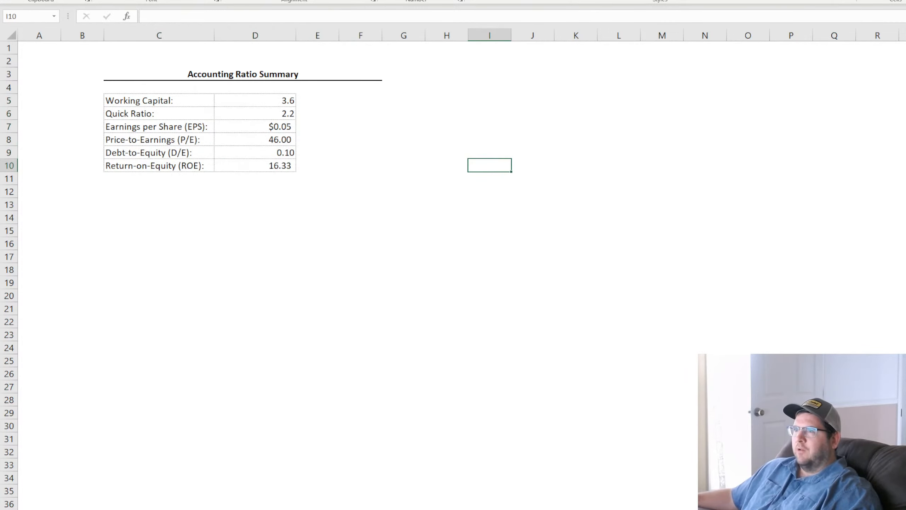
{"action": "left_click", "coordinate": [343, 245]}
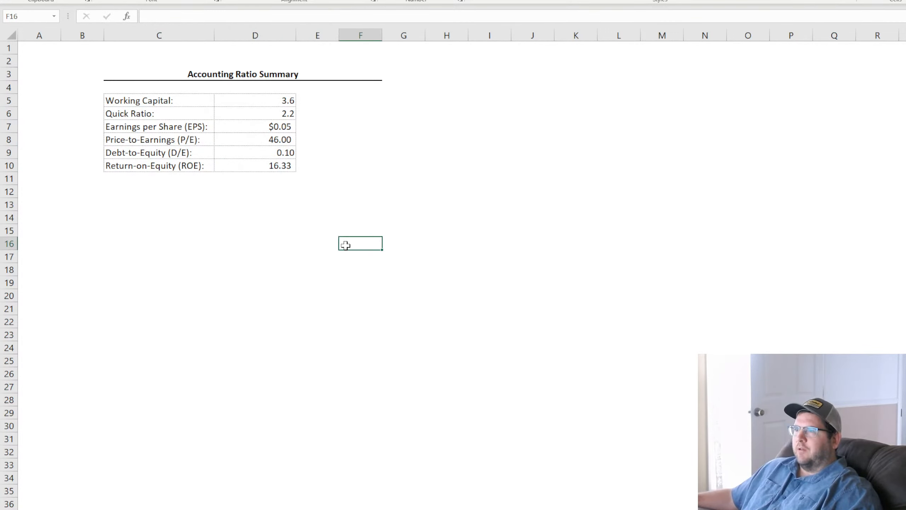
Unmerge the summary title, merge and center it across C3:D3 only, and remove the leftover underline beyond column D.
{"action": "left_click", "coordinate": [245, 77]}
{"action": "left_click", "coordinate": [368, 0]}
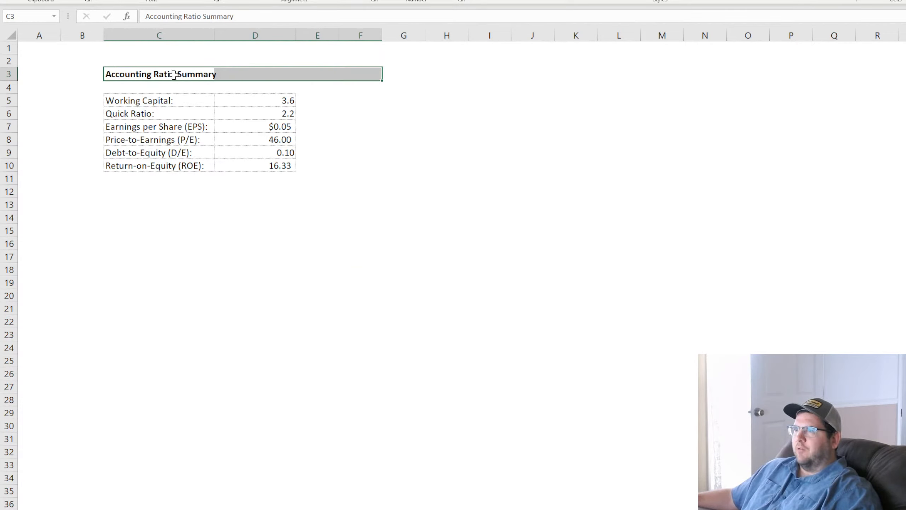
{"action": "left_click_drag", "start_coordinate": [174, 75], "coordinate": [256, 75]}
{"action": "left_click", "coordinate": [368, 1]}
{"action": "left_click_drag", "start_coordinate": [330, 59], "coordinate": [380, 143]}
{"action": "left_click", "coordinate": [621, 203]}
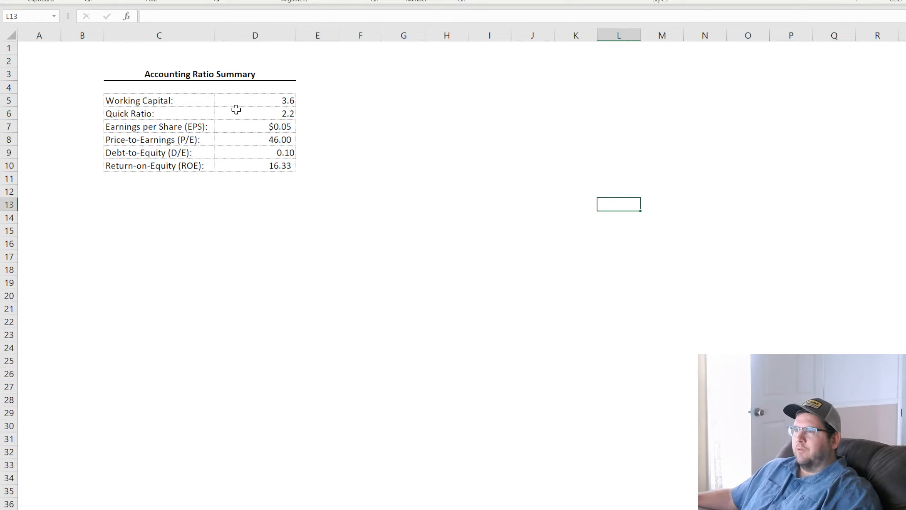
{"action": "left_click", "coordinate": [180, 98]}
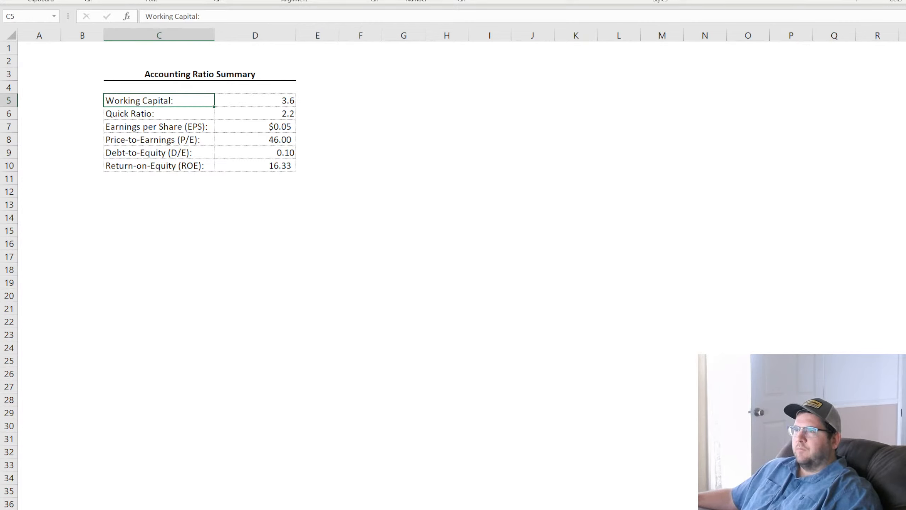
{"action": "left_click", "coordinate": [478, 280]}
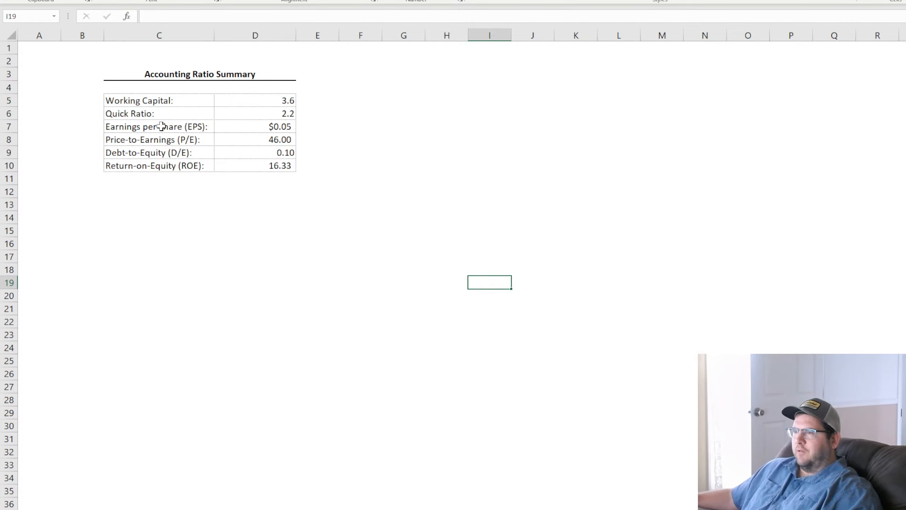
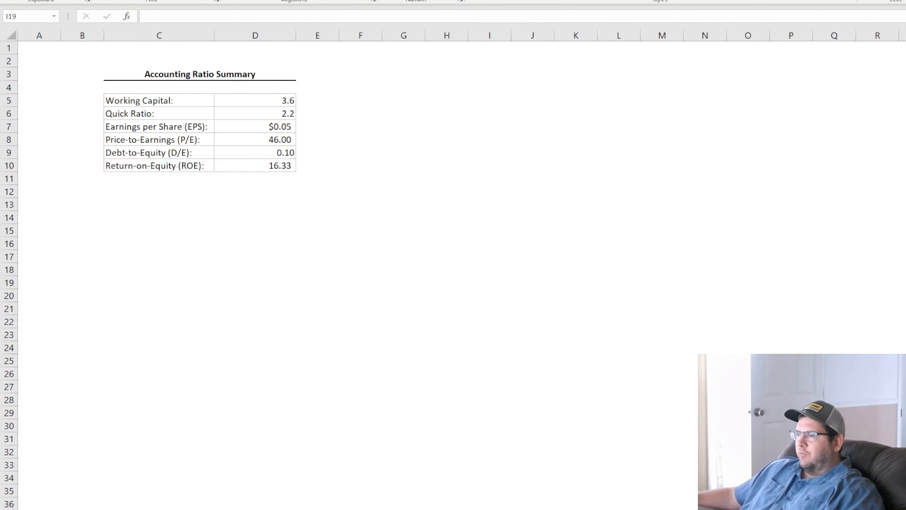
{"action": "left_click", "coordinate": [346, 351]}
Open the worksheet with the Return-on-Equity layout and change the label in C9 to "Revenue:".
{"action": "left_click", "coordinate": [306, 509]}
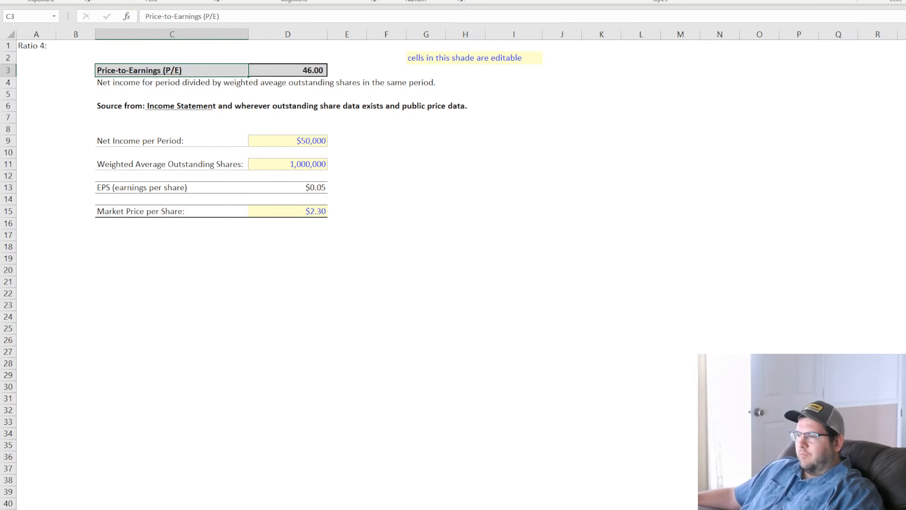
{"action": "left_click", "coordinate": [375, 509]}
{"action": "key", "text": "ctrl+Page_Down"}
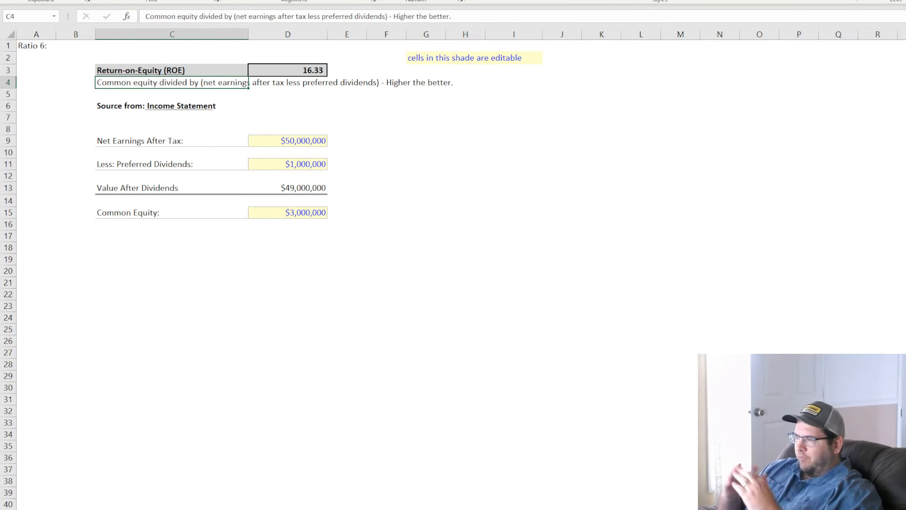
{"action": "left_click", "coordinate": [608, 390]}
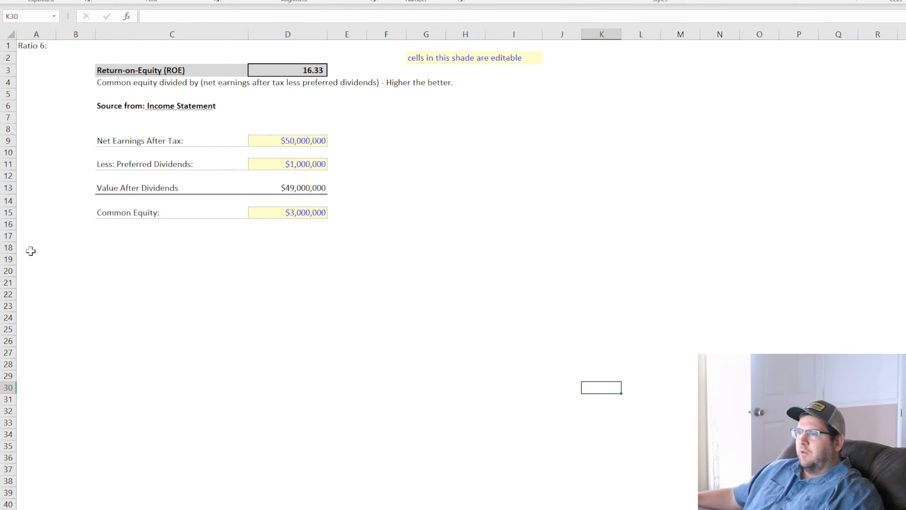
{"action": "left_click", "coordinate": [103, 140]}
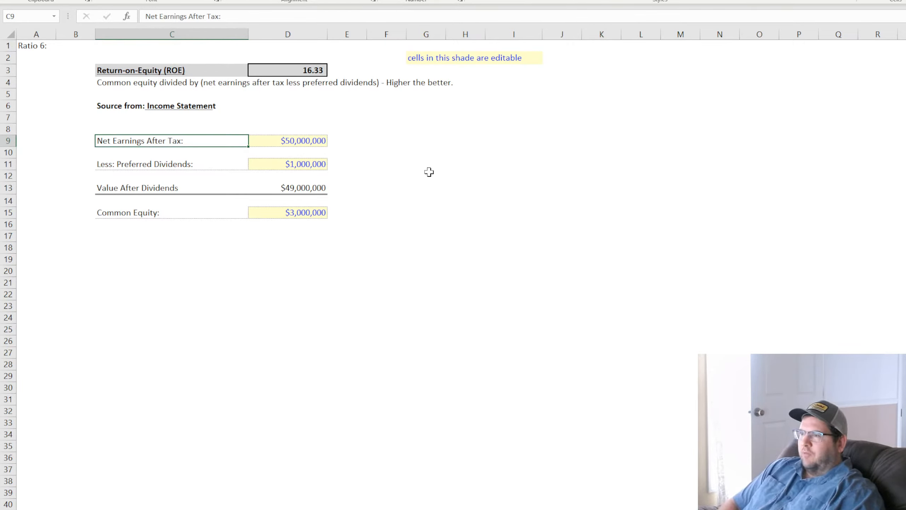
{"action": "type", "text": "Revenue"}
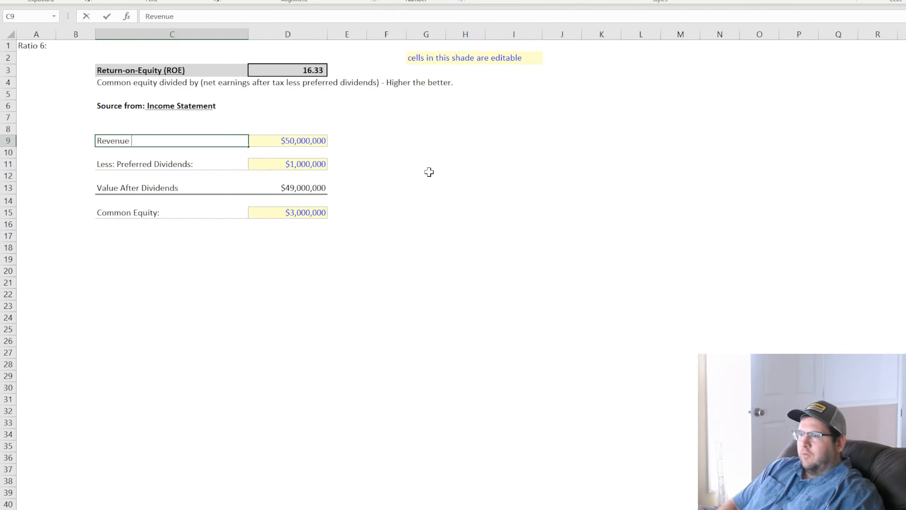
{"action": "key", "text": "BackSpace"}
{"action": "type", "text": ":"}
{"action": "key", "text": "Return"}
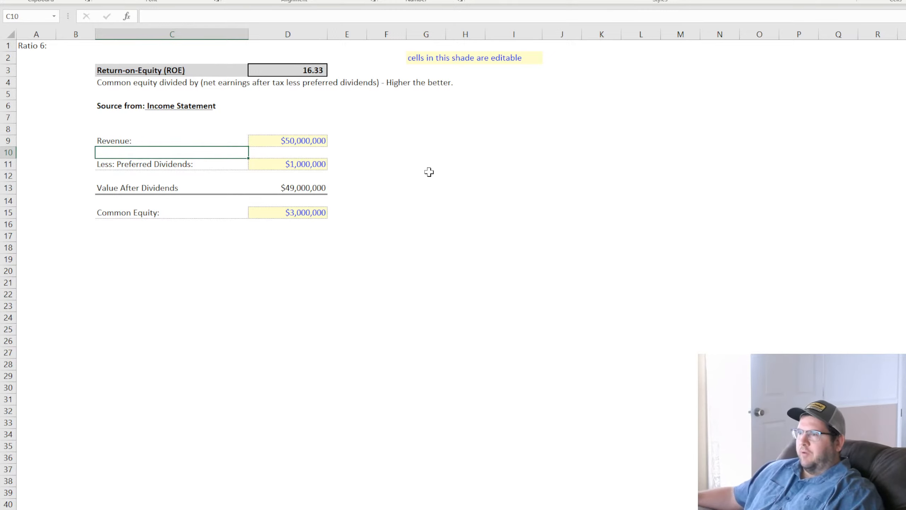
Change the label in C11 to "Variable Costs:".
{"action": "left_click", "coordinate": [281, 140]}
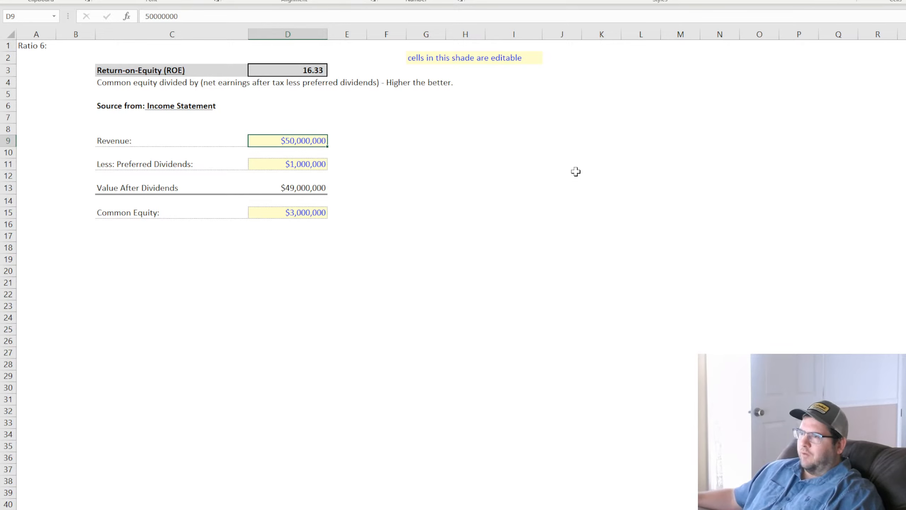
{"action": "left_click", "coordinate": [137, 165]}
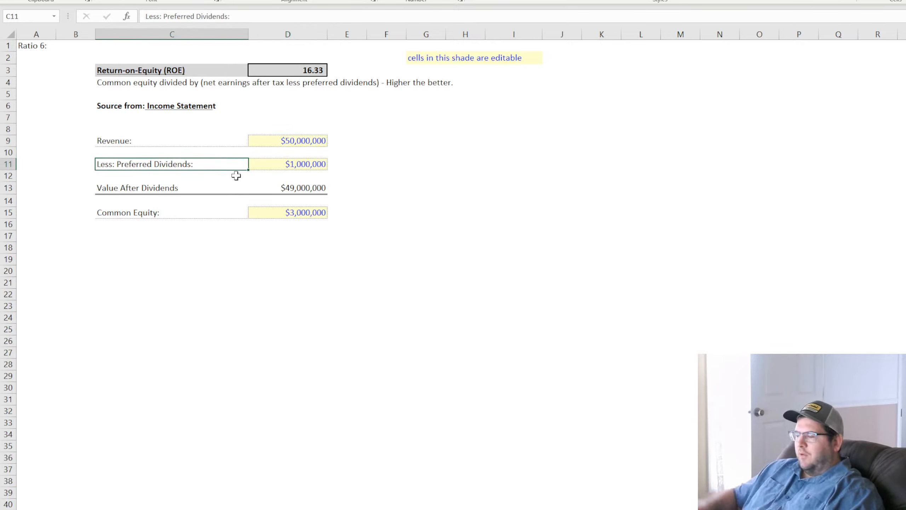
{"action": "type", "text": "Variable "}
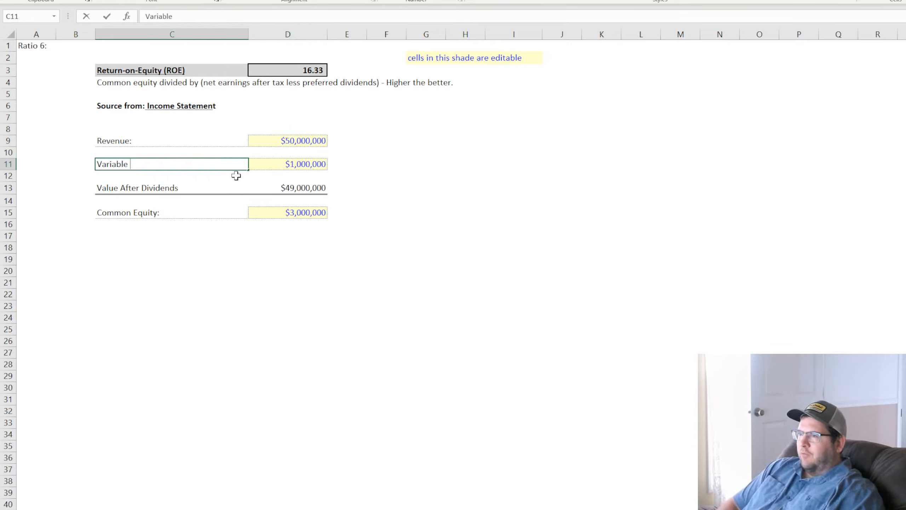
{"action": "type", "text": "Costs:"}
{"action": "key", "text": "Return"}
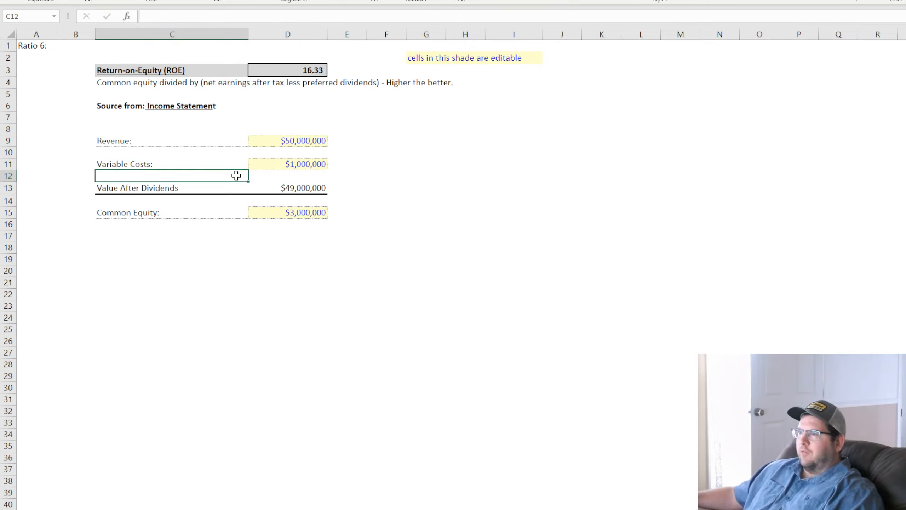
{"action": "left_click_drag", "start_coordinate": [181, 167], "coordinate": [293, 163]}
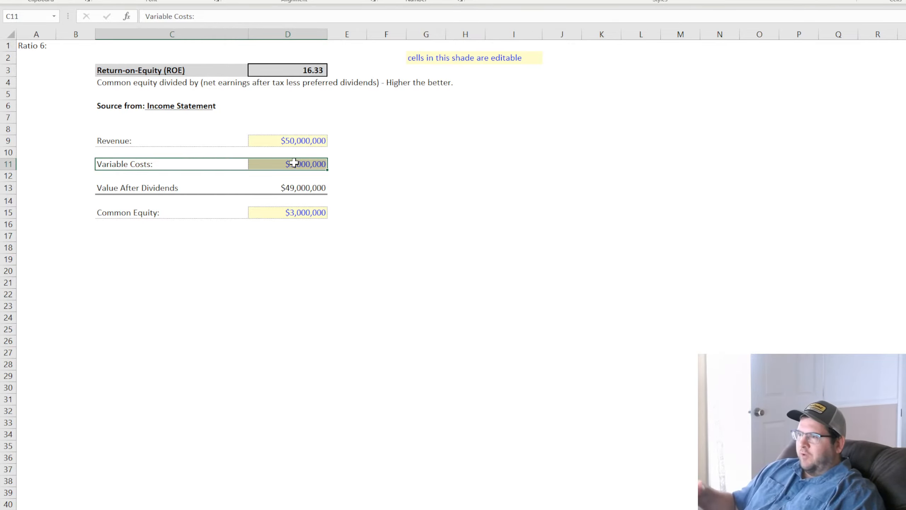
{"action": "left_click", "coordinate": [302, 140]}
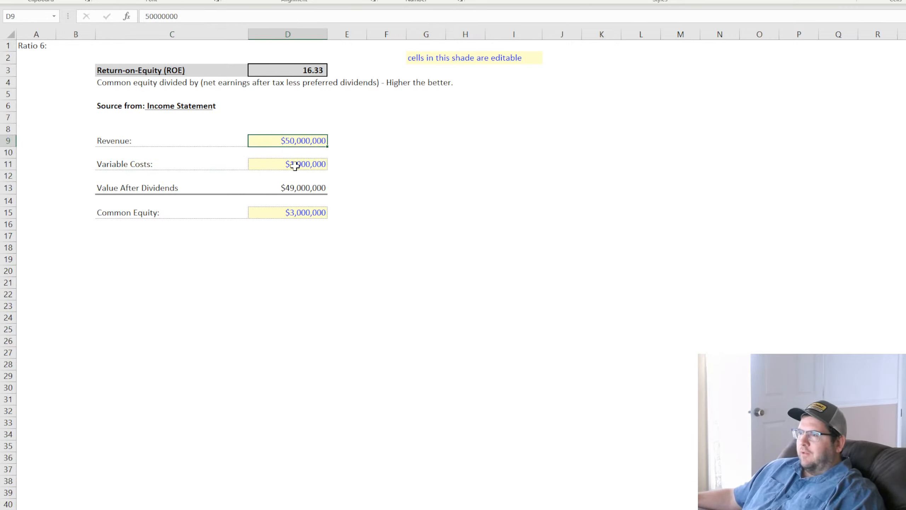
{"action": "left_click", "coordinate": [144, 167]}
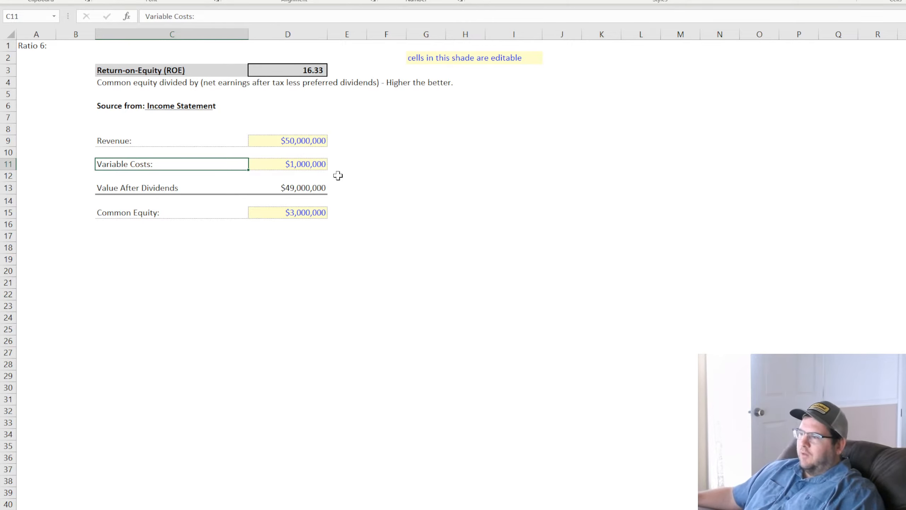
{"action": "left_click", "coordinate": [293, 165]}
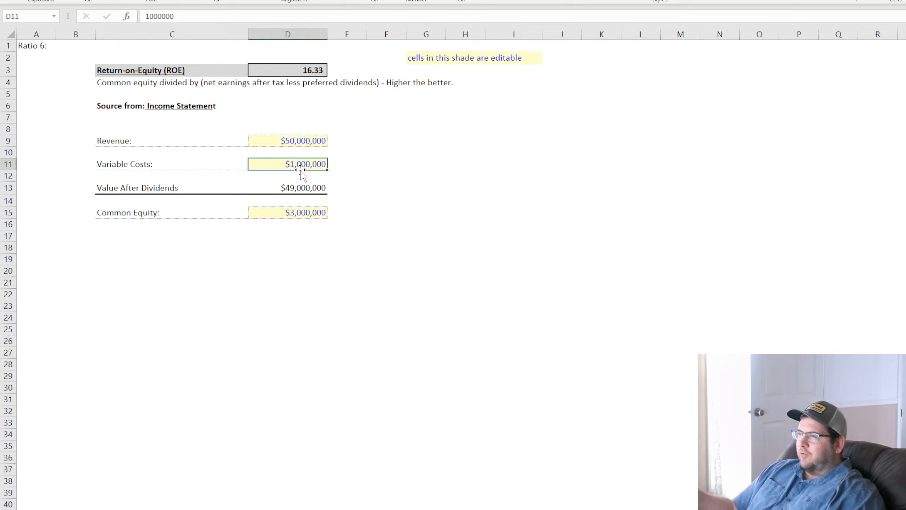
{"action": "left_click", "coordinate": [138, 166]}
{"action": "left_click", "coordinate": [354, 310]}
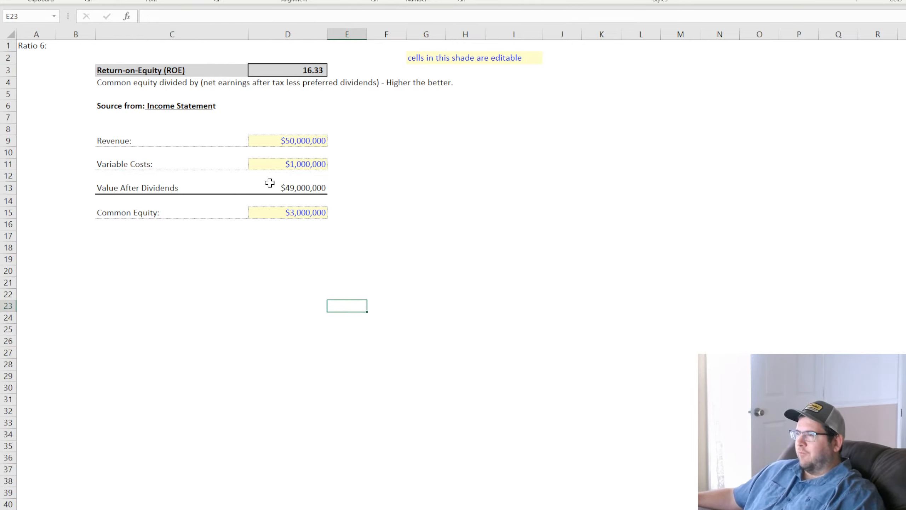
{"action": "left_click", "coordinate": [305, 164]}
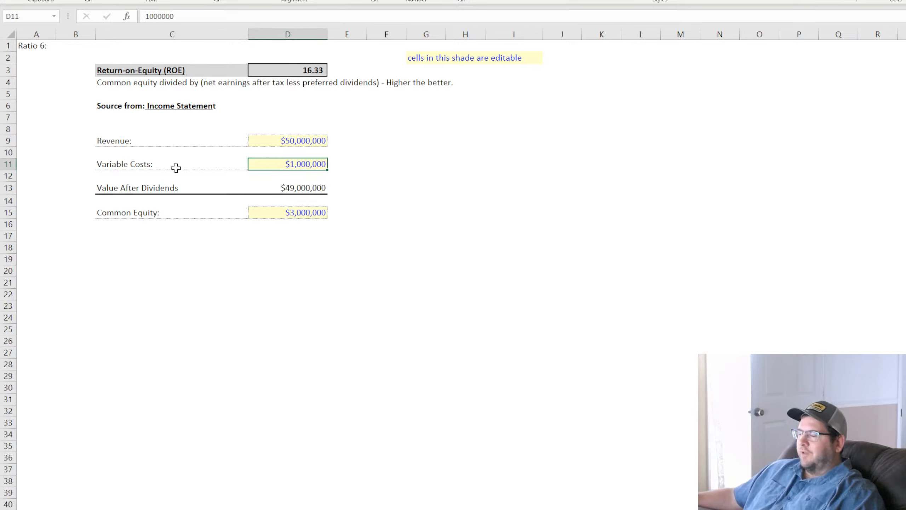
{"action": "left_click", "coordinate": [130, 166]}
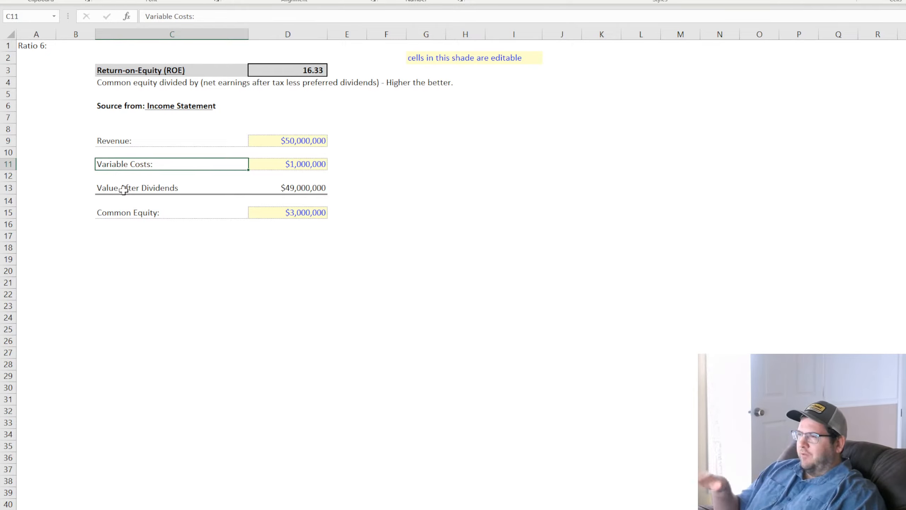
{"action": "left_click", "coordinate": [253, 293]}
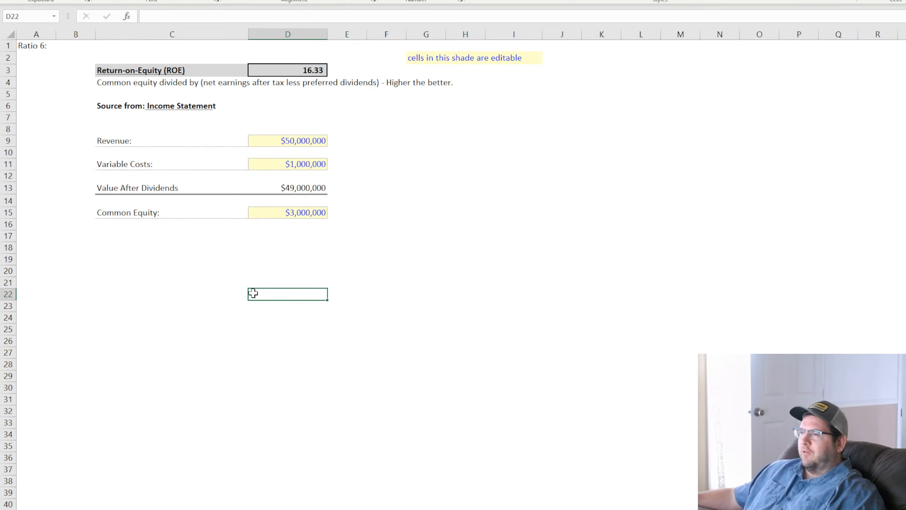
Change the label in C13 to "Gross Margins:".
{"action": "left_click", "coordinate": [177, 186]}
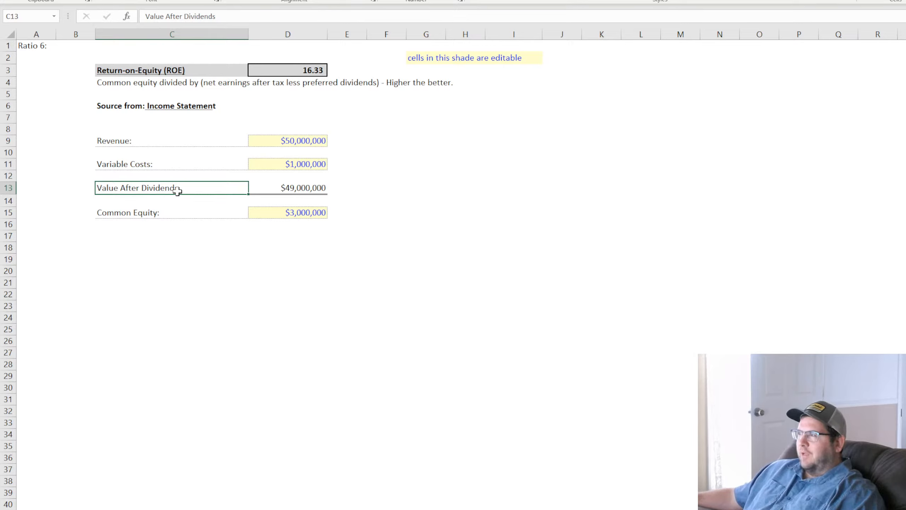
{"action": "left_click", "coordinate": [157, 165]}
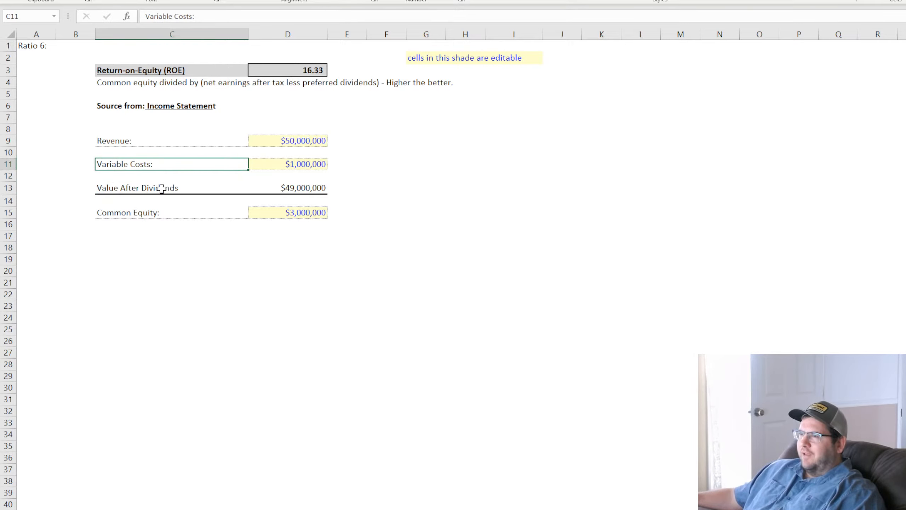
{"action": "left_click", "coordinate": [179, 189]}
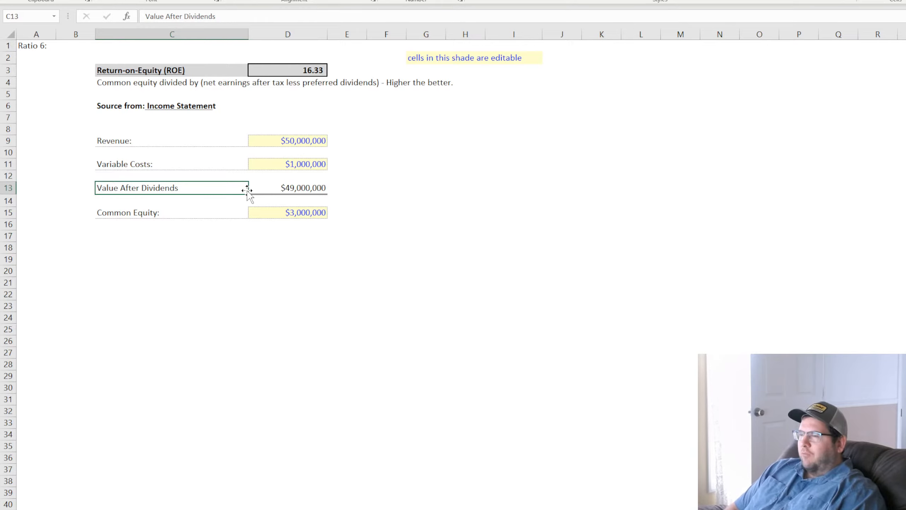
{"action": "type", "text": "Gross Marg"}
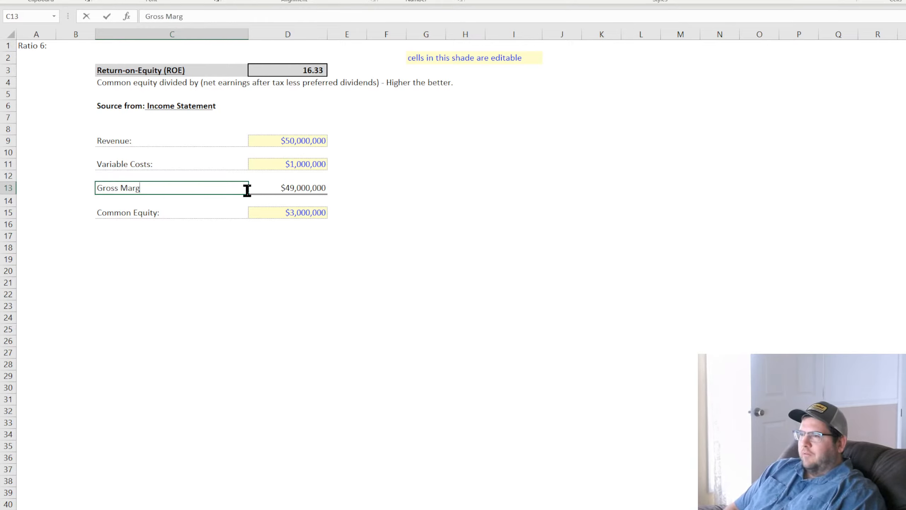
{"action": "type", "text": "ins:"}
{"action": "key", "text": "Return"}
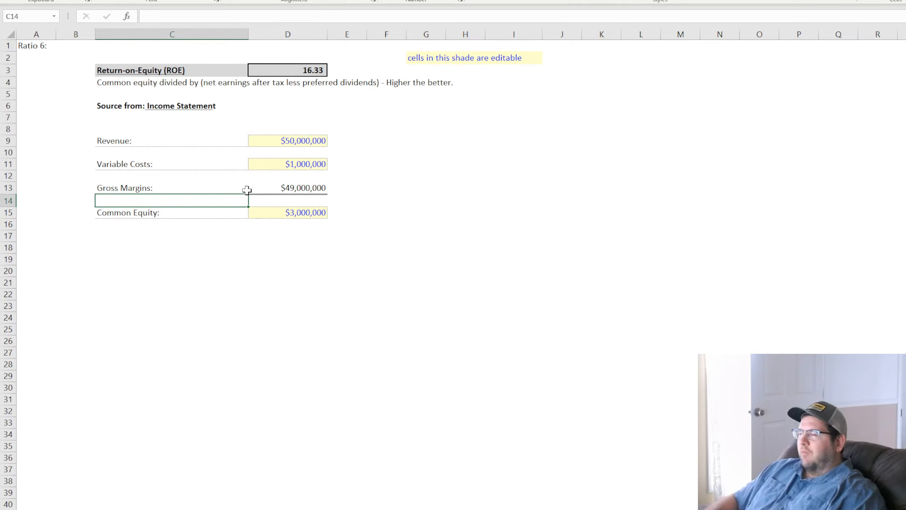
Reword the label in C13 to "Gross Profit / Contribution Margin".
{"action": "left_click", "coordinate": [246, 189]}
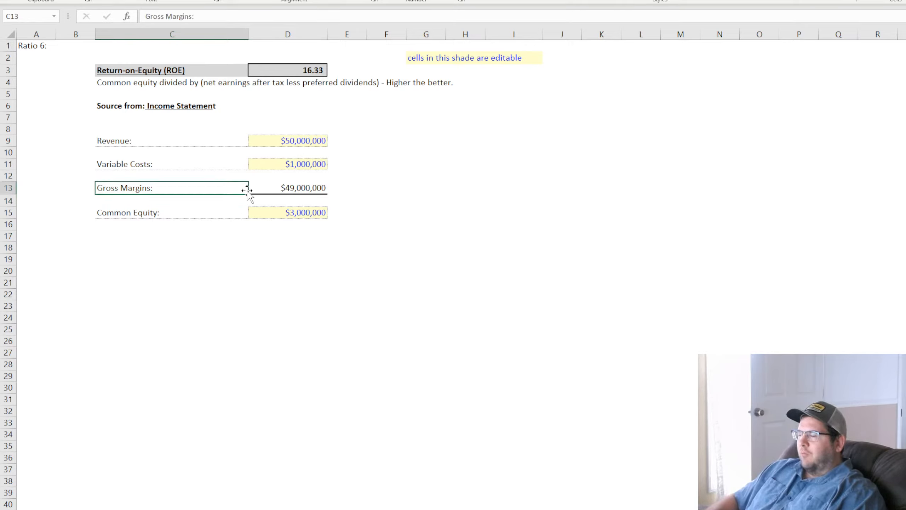
{"action": "left_click", "coordinate": [250, 191]}
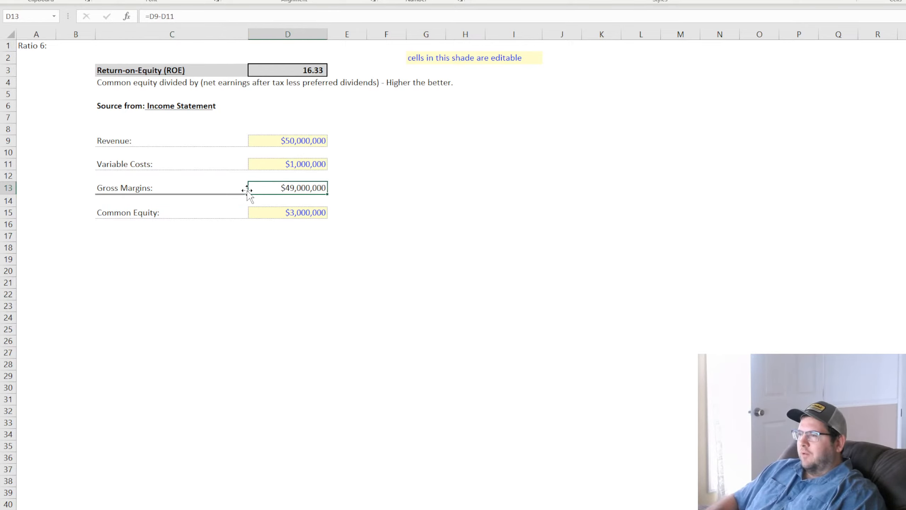
{"action": "double_click", "coordinate": [157, 187]}
{"action": "left_click_drag", "start_coordinate": [121, 187], "coordinate": [229, 187]}
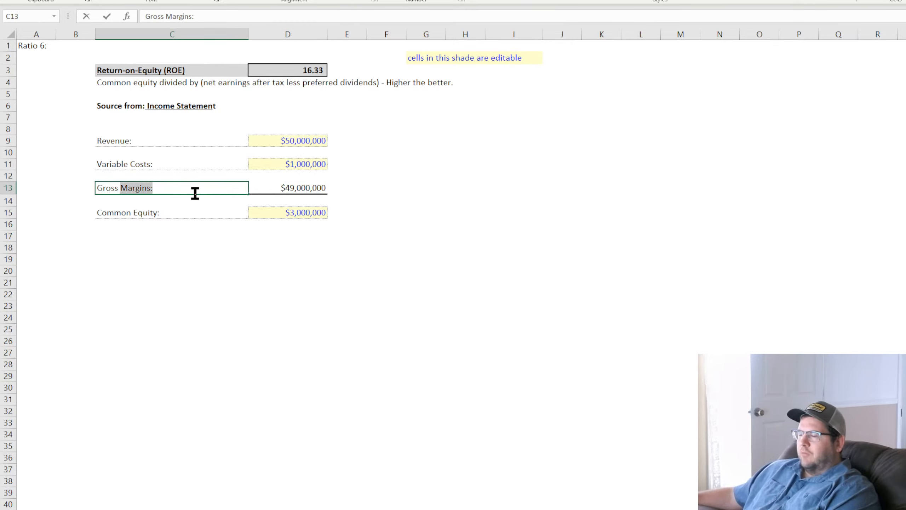
{"action": "type", "text": "Profi"}
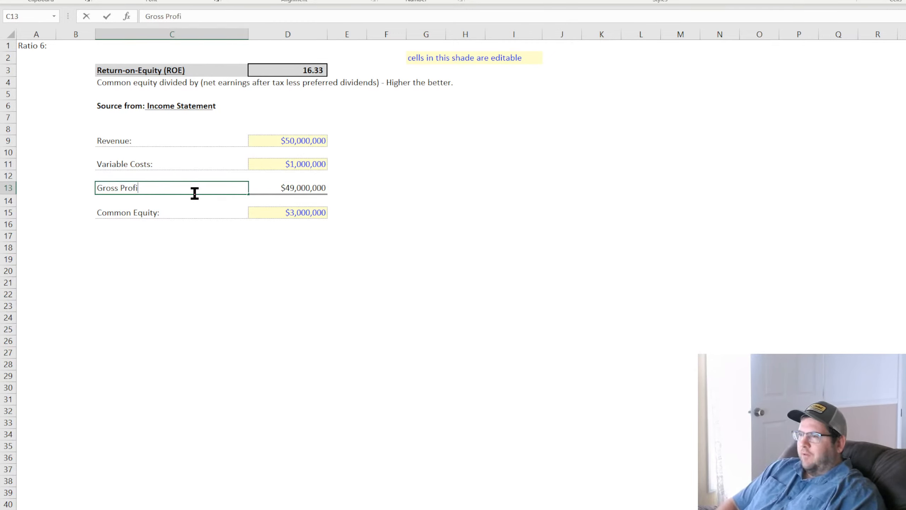
{"action": "type", "text": "t / Contri"}
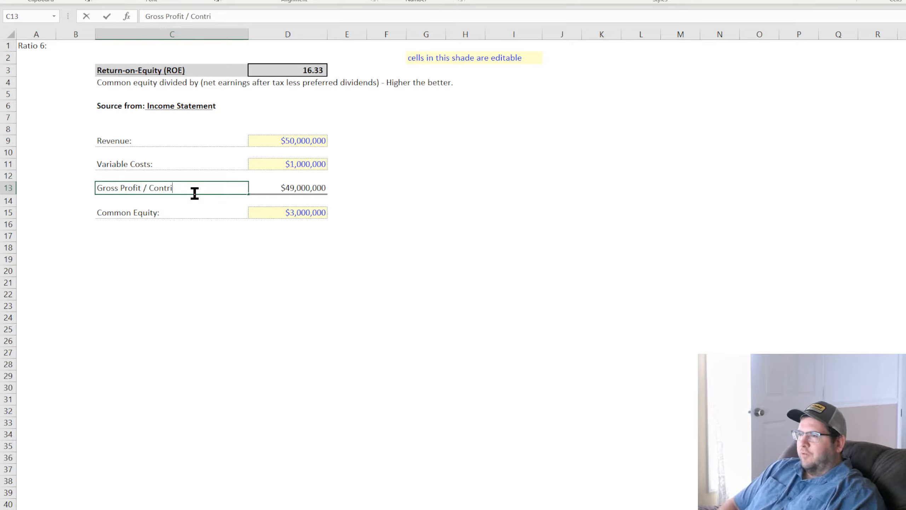
{"action": "type", "text": "bution Margin"}
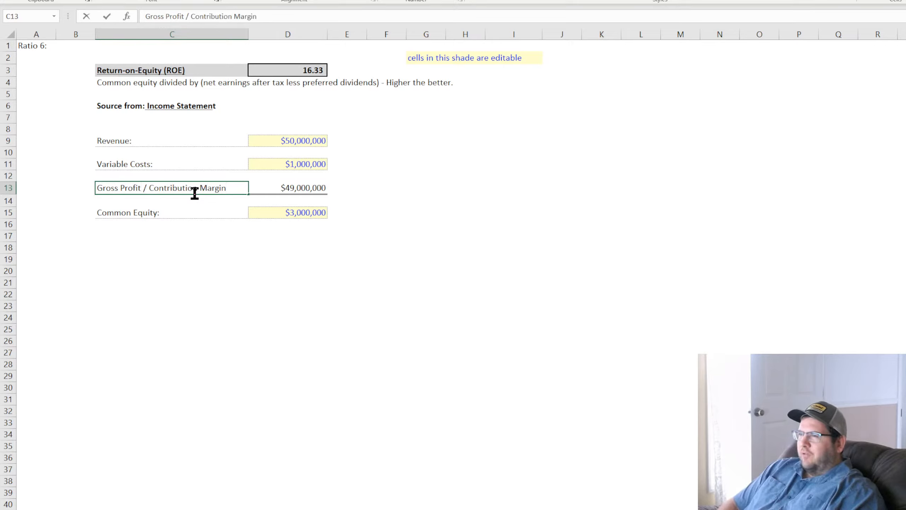
{"action": "key", "text": "Return"}
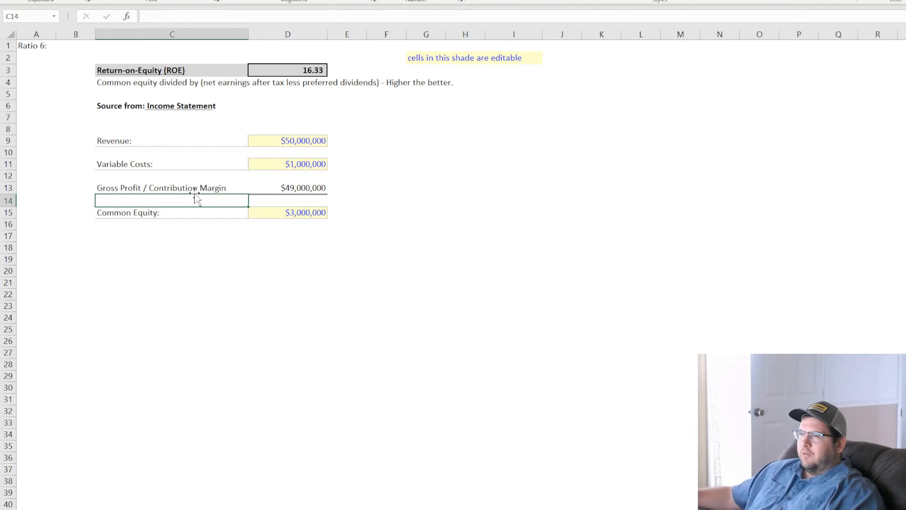
{"action": "left_click", "coordinate": [234, 259]}
{"action": "left_click", "coordinate": [291, 193]}
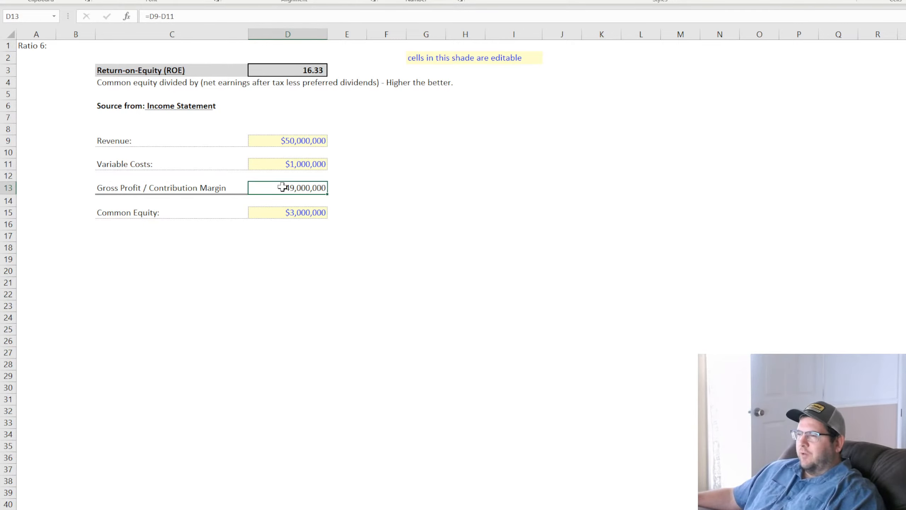
{"action": "double_click", "coordinate": [117, 187]}
{"action": "left_click", "coordinate": [209, 250]}
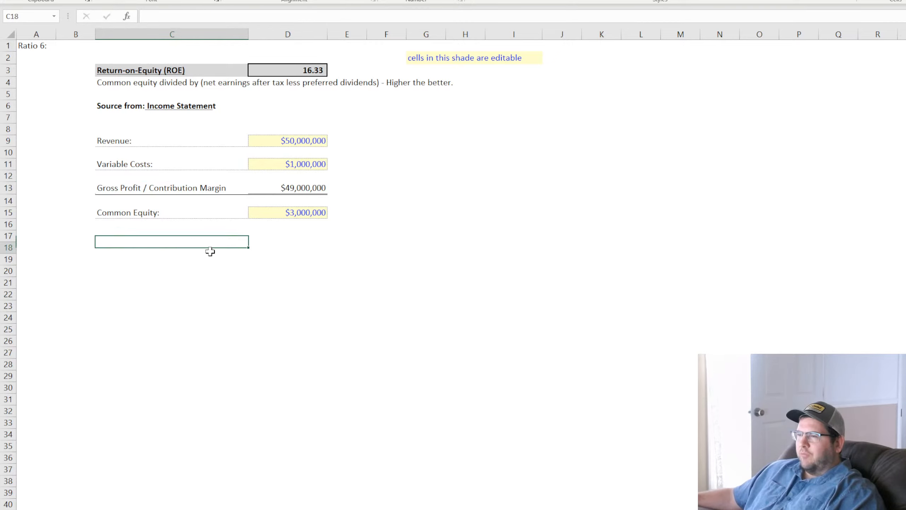
Remove the Common Equity label and amount from row 15, including the cell fill and borders.
{"action": "left_click", "coordinate": [124, 187]}
{"action": "left_click", "coordinate": [84, 212]}
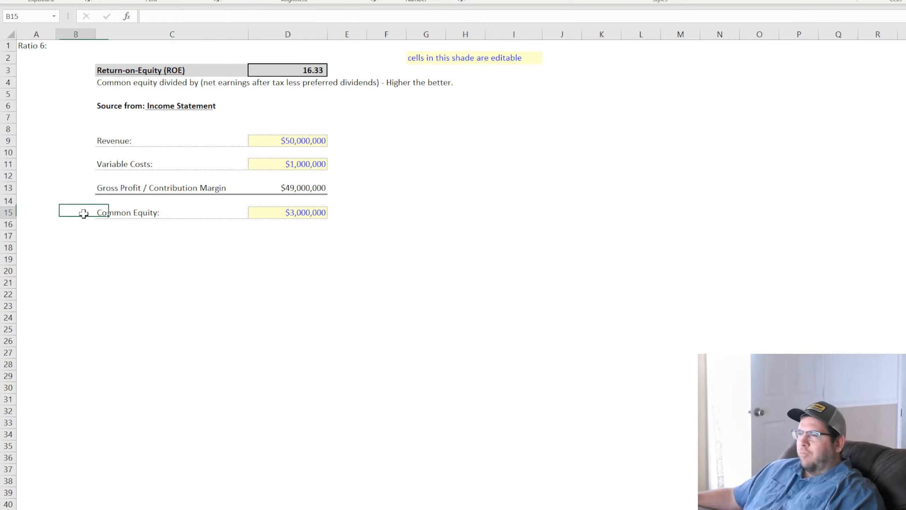
{"action": "left_click_drag", "start_coordinate": [96, 219], "coordinate": [405, 211]}
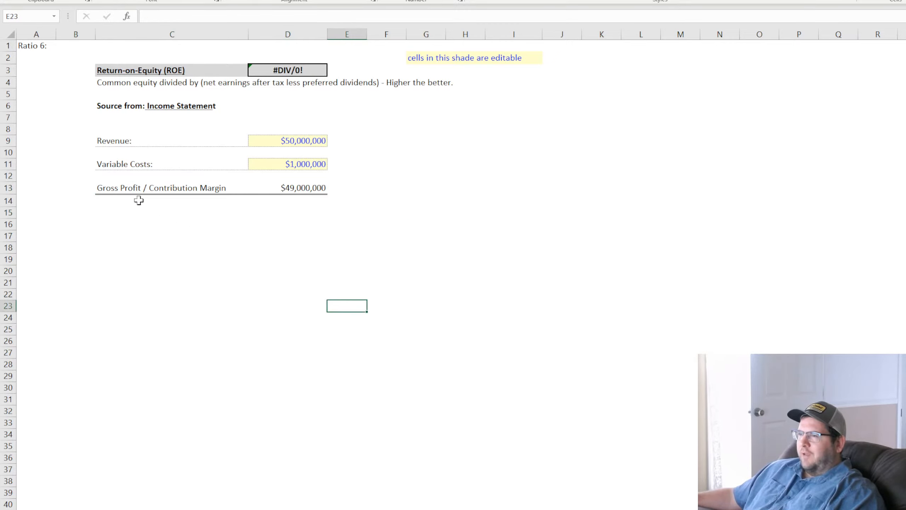
Enter the label "Margin" in C14, directly below the Gross Profit / Contribution Margin row.
{"action": "left_click", "coordinate": [126, 199]}
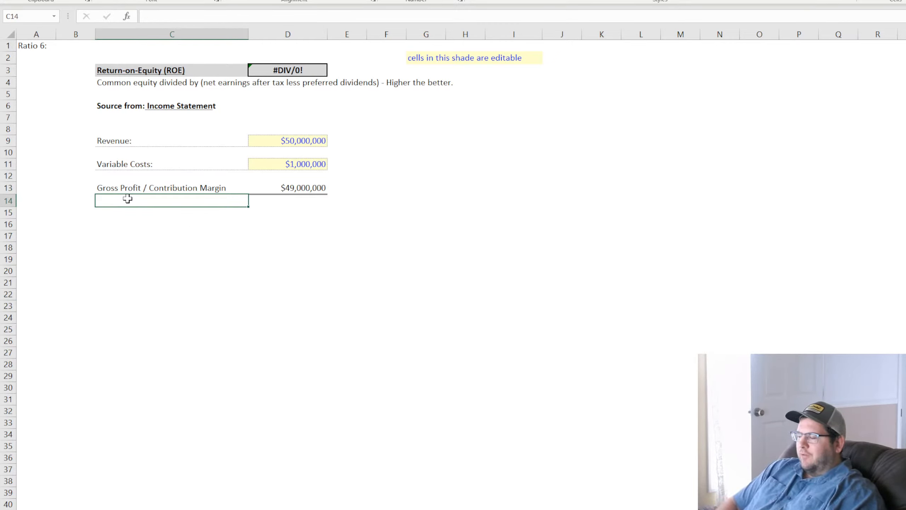
{"action": "type", "text": "Gross Pro"}
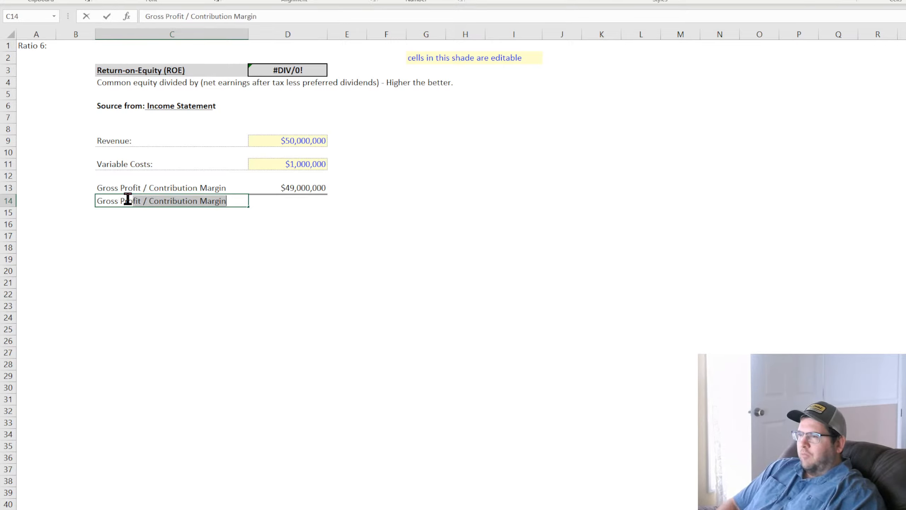
{"action": "type", "text": "fit Margin"}
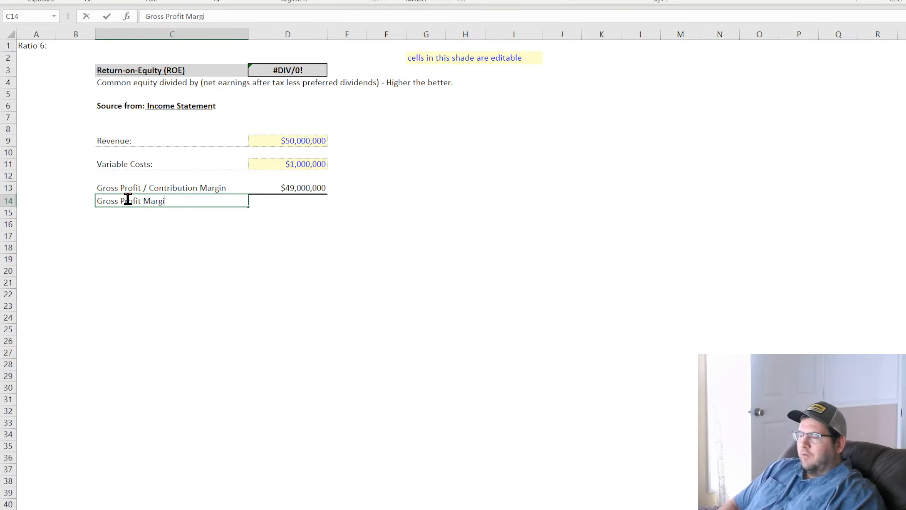
{"action": "key", "text": "BackSpace"}
{"action": "key", "text": "BackSpace"}
{"action": "key", "text": "BackSpace"}
{"action": "key", "text": "BackSpace"}
{"action": "key", "text": "BackSpace"}
{"action": "key", "text": "BackSpace"}
{"action": "key", "text": "BackSpace"}
{"action": "key", "text": "BackSpace"}
{"action": "key", "text": "BackSpace"}
{"action": "key", "text": "BackSpace"}
{"action": "key", "text": "BackSpace"}
{"action": "key", "text": "BackSpace"}
{"action": "key", "text": "BackSpace"}
{"action": "key", "text": "BackSpace"}
{"action": "key", "text": "BackSpace"}
{"action": "key", "text": "BackSpace"}
{"action": "key", "text": "BackSpace"}
{"action": "key", "text": "BackSpace"}
{"action": "type", "text": "Margin"}
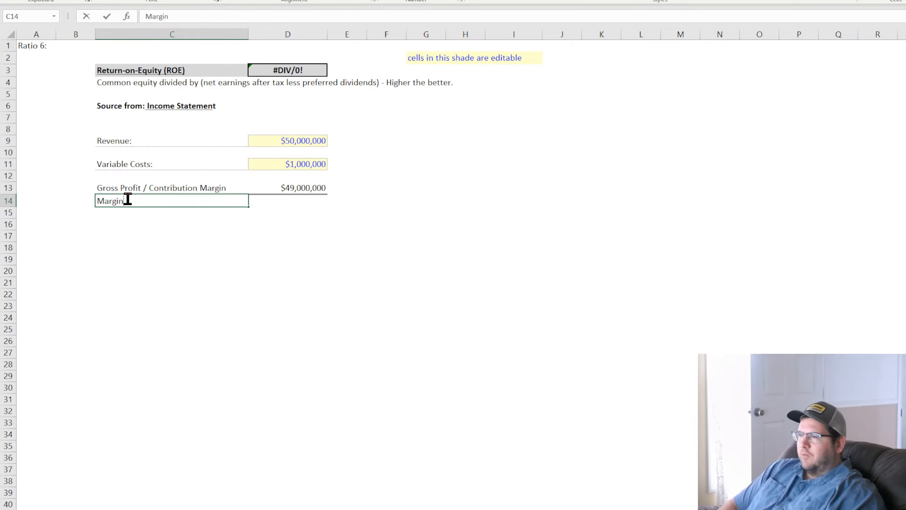
{"action": "key", "text": "Return"}
Discard the formula started in D14 and delete the "Margin" label from C14.
{"action": "key", "text": "Up"}
{"action": "key", "text": "Right"}
{"action": "type", "text": "="}
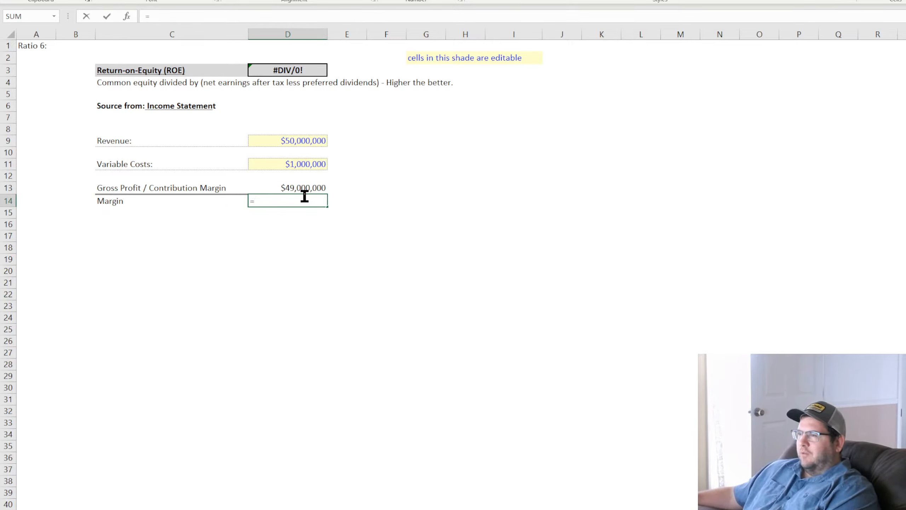
{"action": "key", "text": "Escape"}
{"action": "left_click", "coordinate": [136, 204]}
{"action": "key", "text": "Delete"}
{"action": "left_click", "coordinate": [160, 271]}
Replace the Return-on-Equity heading in C3 with "Gross Margin (%)".
{"action": "left_click", "coordinate": [128, 74]}
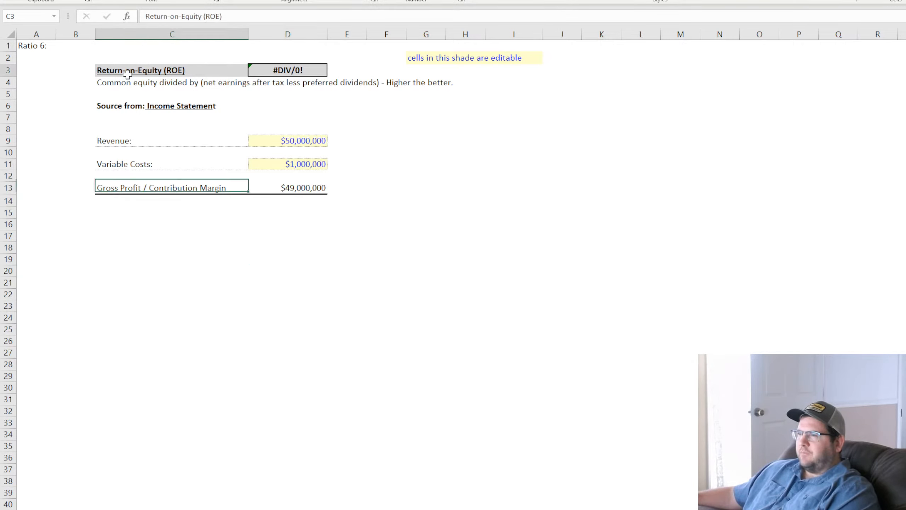
{"action": "type", "text": "Gross"}
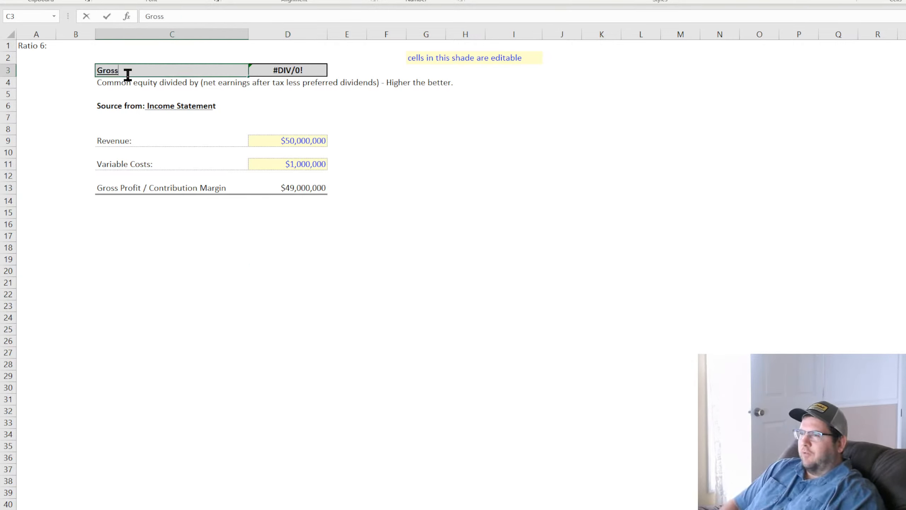
{"action": "type", "text": " Margin (%"}
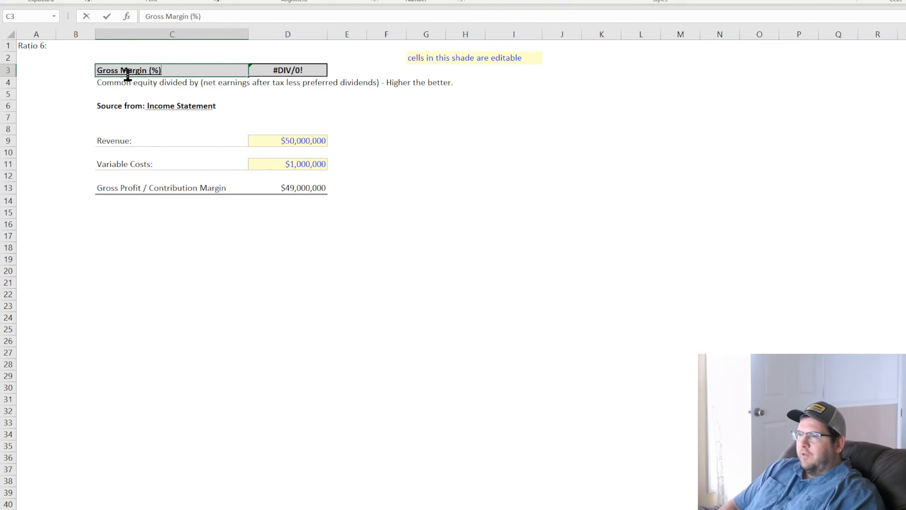
{"action": "key", "text": "Return"}
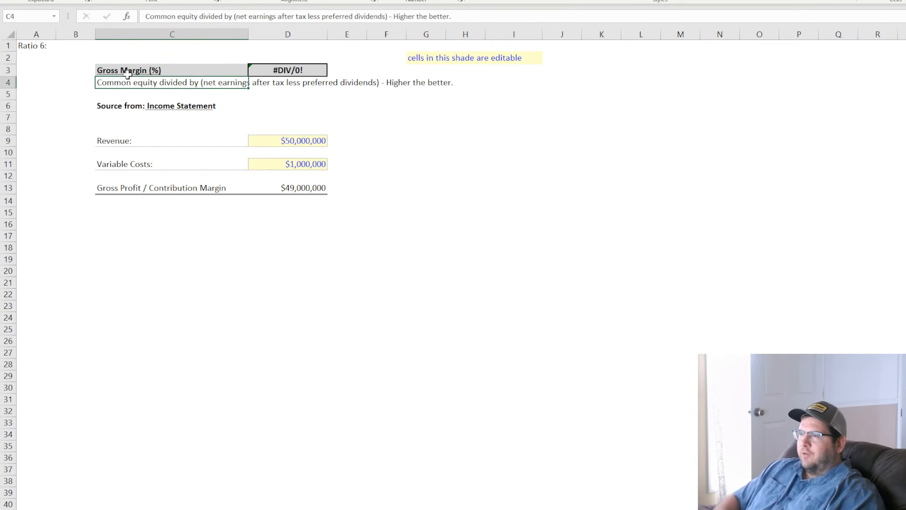
Enter the formula =D13/D9 in D3 to divide gross profit by revenue.
{"action": "key", "text": "Up"}
{"action": "key", "text": "Right"}
{"action": "type", "text": "="}
{"action": "left_click", "coordinate": [307, 188]}
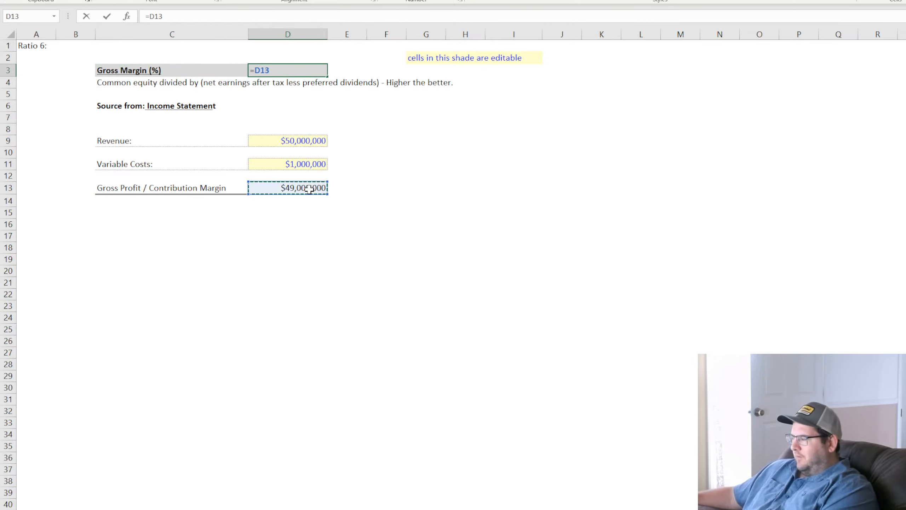
{"action": "type", "text": "/"}
{"action": "left_click", "coordinate": [304, 140]}
{"action": "key", "text": "Return"}
Format the gross margin result in D3 as a percentage.
{"action": "left_click", "coordinate": [307, 71]}
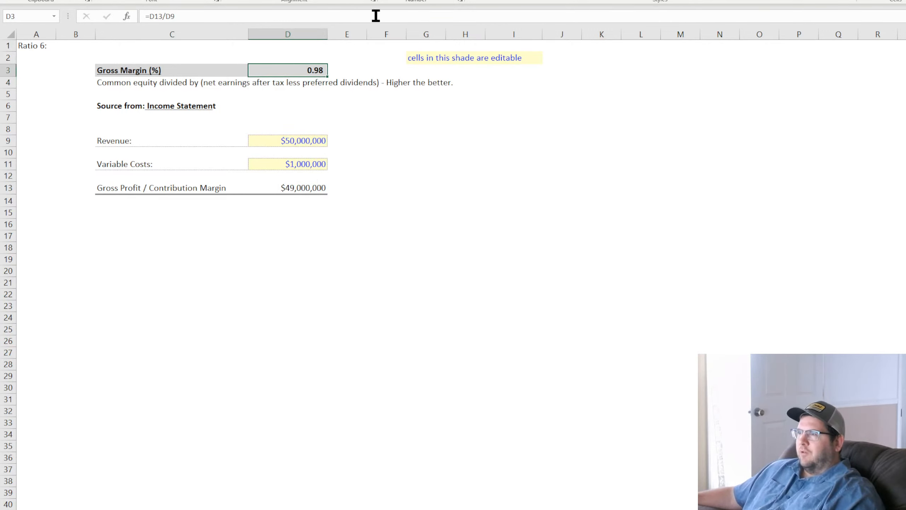
{"action": "left_click", "coordinate": [409, 1]}
{"action": "left_click", "coordinate": [378, 193]}
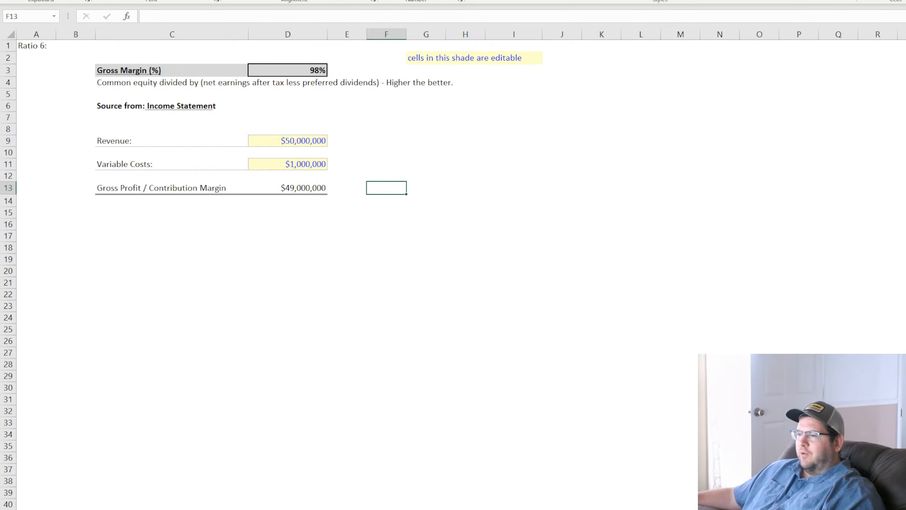
In the Accounting Ratio Summary, extend the Return-on-Equity row down to row 11 and relabel C11 "Gross Margin:".
{"action": "left_click", "coordinate": [159, 509]}
{"action": "left_click_drag", "start_coordinate": [171, 166], "coordinate": [296, 184]}
{"action": "left_click", "coordinate": [171, 176]}
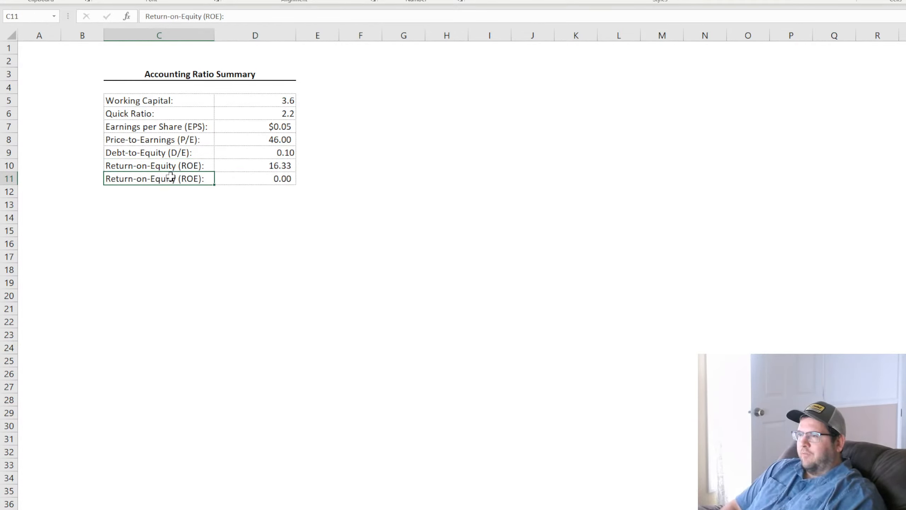
{"action": "type", "text": "Gross Margin"}
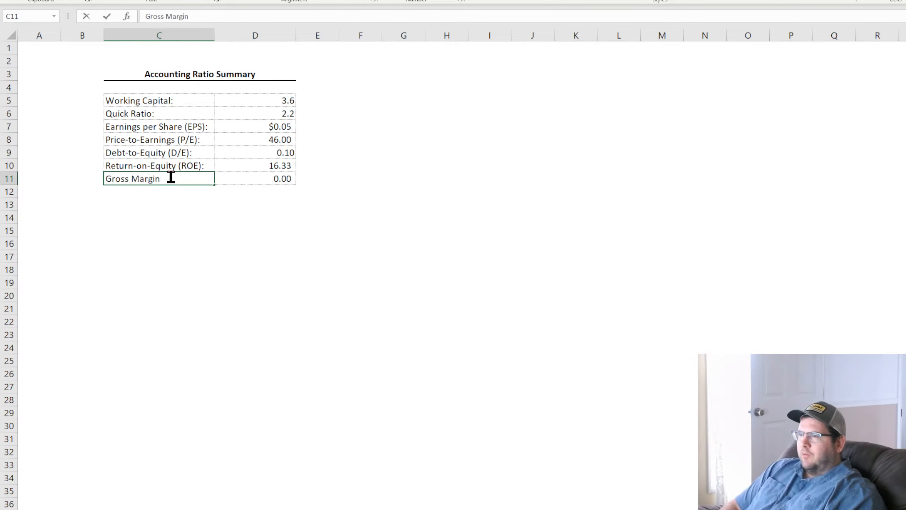
{"action": "type", "text": " ("}
{"action": "key", "text": "BackSpace"}
{"action": "key", "text": "BackSpace"}
{"action": "key", "text": "Return"}
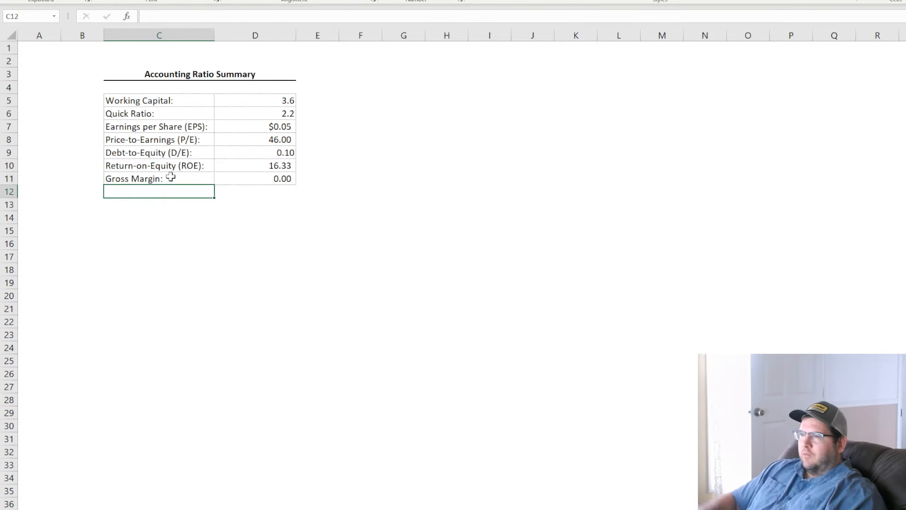
Link D11 in the summary to cell D3 of the Gross Margin sheet.
{"action": "left_click", "coordinate": [262, 179]}
{"action": "key", "text": "BackSpace"}
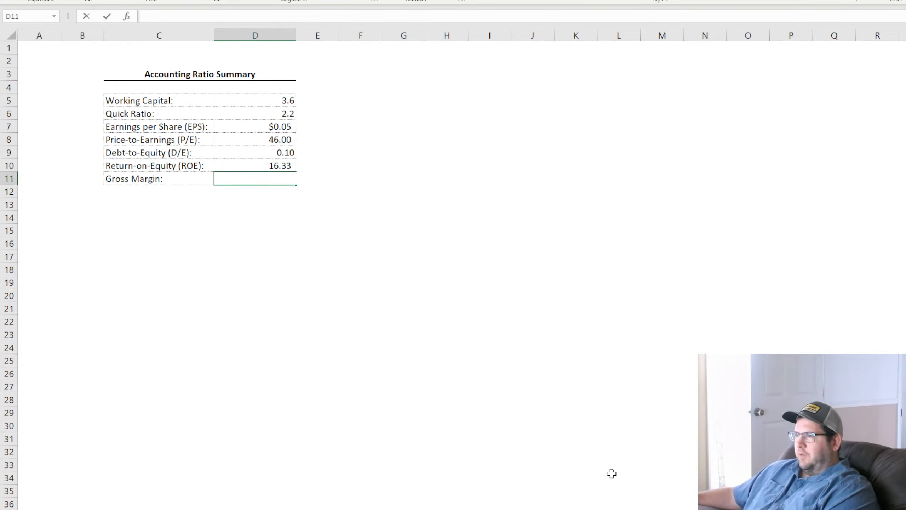
{"action": "type", "text": "="}
{"action": "left_click", "coordinate": [603, 508]}
{"action": "left_click", "coordinate": [310, 72]}
{"action": "key", "text": "Return"}
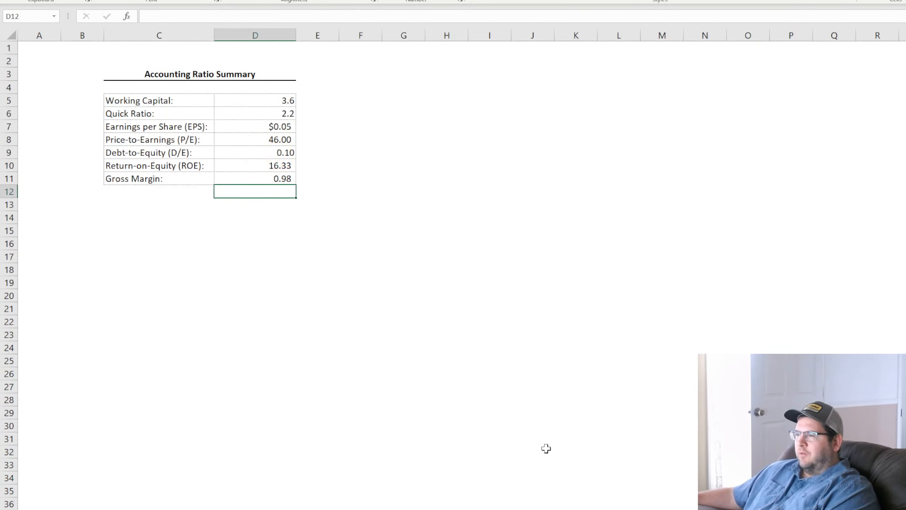
Format the summary's Gross Margin value in D11 as a percentage.
{"action": "left_click", "coordinate": [407, 371]}
{"action": "left_click", "coordinate": [265, 179]}
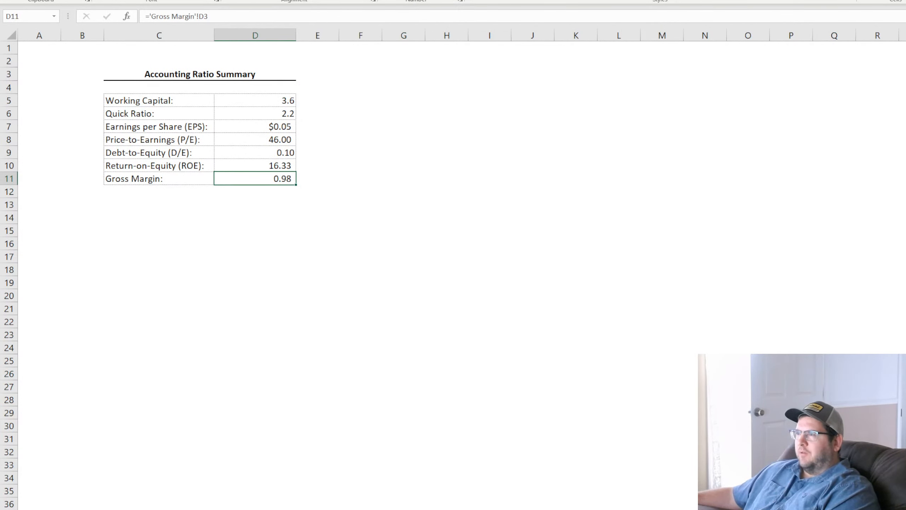
{"action": "left_click", "coordinate": [412, 1]}
{"action": "left_click", "coordinate": [404, 205]}
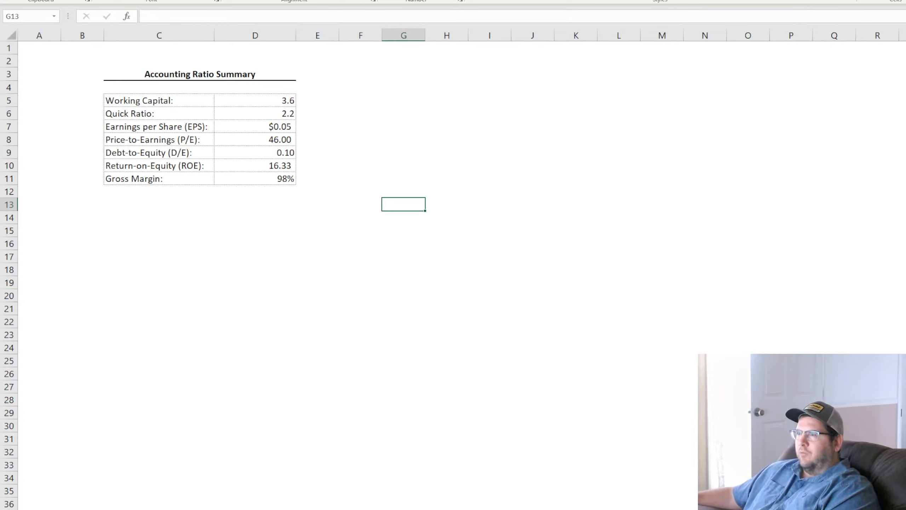
Format the summary's Price-to-Earnings value in D8 to show one decimal place.
{"action": "left_click", "coordinate": [292, 269]}
{"action": "left_click", "coordinate": [268, 97]}
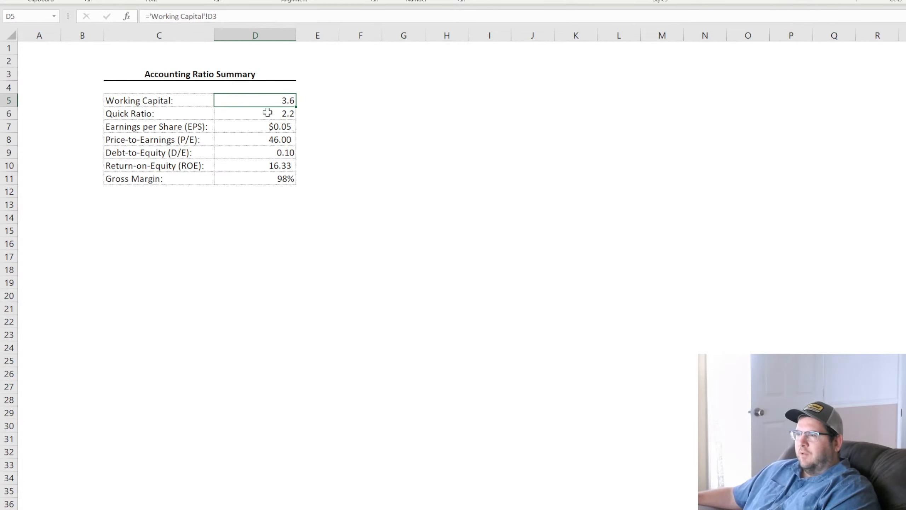
{"action": "left_click", "coordinate": [269, 114]}
{"action": "left_click", "coordinate": [264, 126]}
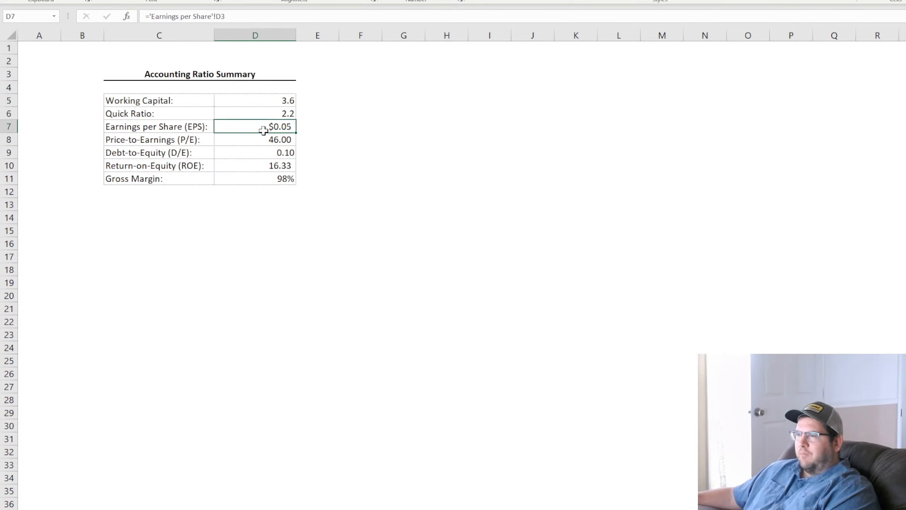
{"action": "left_click", "coordinate": [264, 139]}
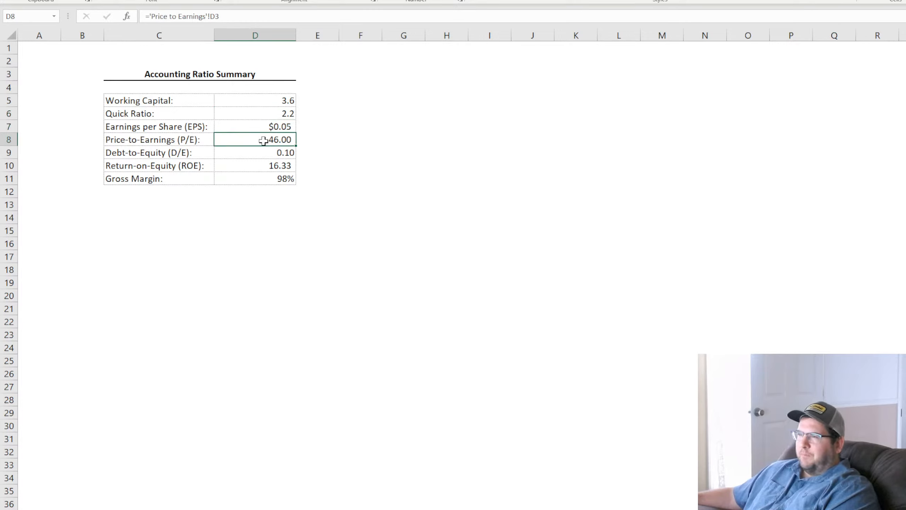
{"action": "left_click", "coordinate": [462, 1]}
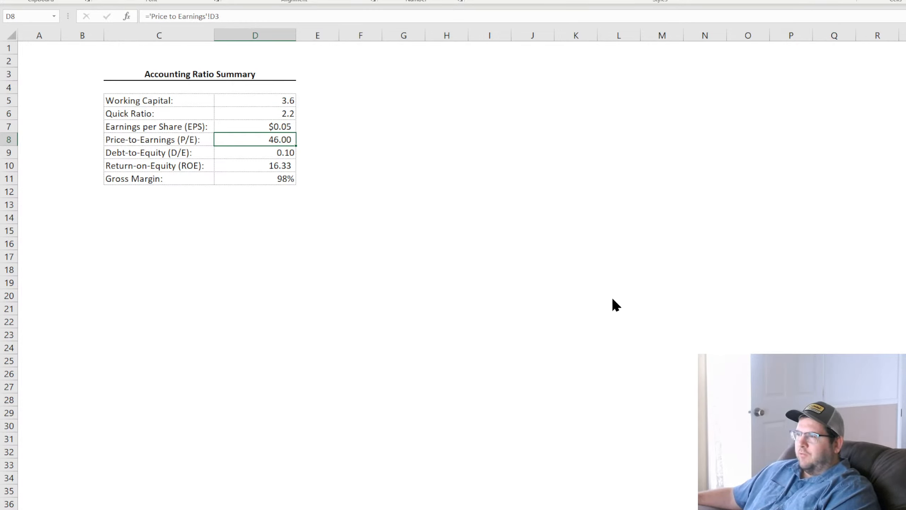
{"action": "left_click", "coordinate": [604, 284]}
{"action": "left_click", "coordinate": [643, 463]}
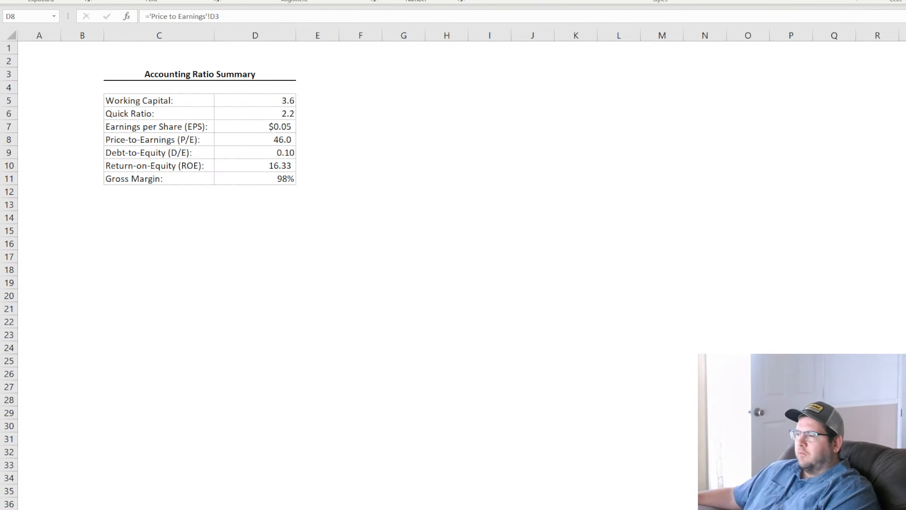
{"action": "left_click", "coordinate": [463, 316]}
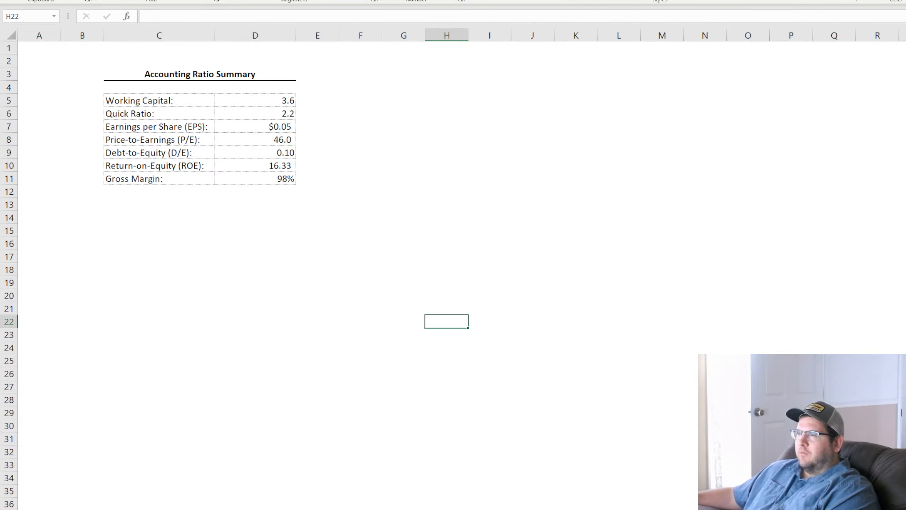
{"action": "left_click", "coordinate": [233, 301]}
On the Gross Margin sheet, move the revenue, variable costs and gross profit block up to start in row 8, and check the formulas.
{"action": "left_click", "coordinate": [564, 509]}
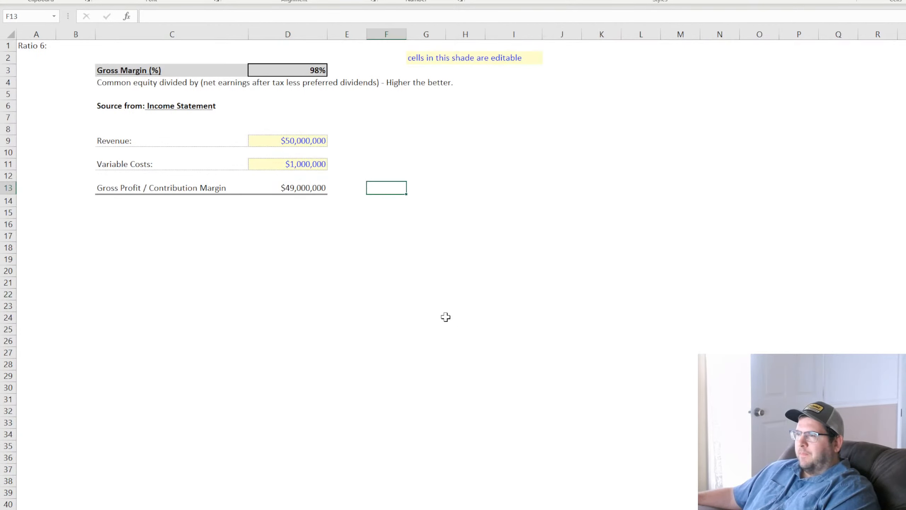
{"action": "left_click_drag", "start_coordinate": [123, 141], "coordinate": [294, 173]}
{"action": "left_click", "coordinate": [289, 212]}
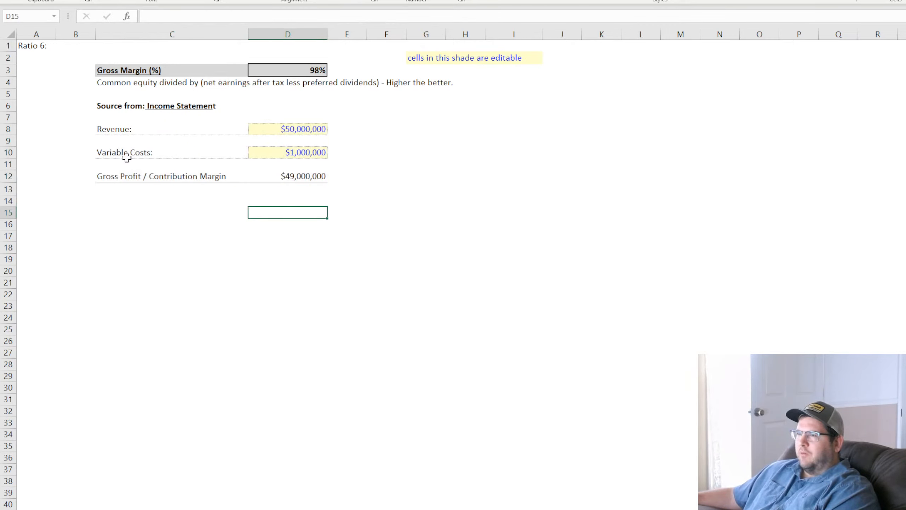
{"action": "left_click", "coordinate": [131, 175]}
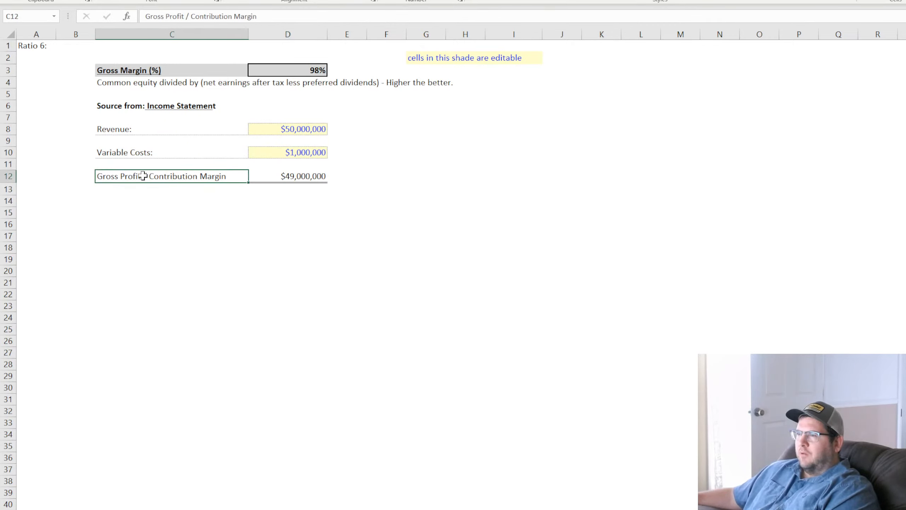
{"action": "double_click", "coordinate": [306, 70]}
{"action": "key", "text": "Return"}
{"action": "left_click", "coordinate": [134, 131]}
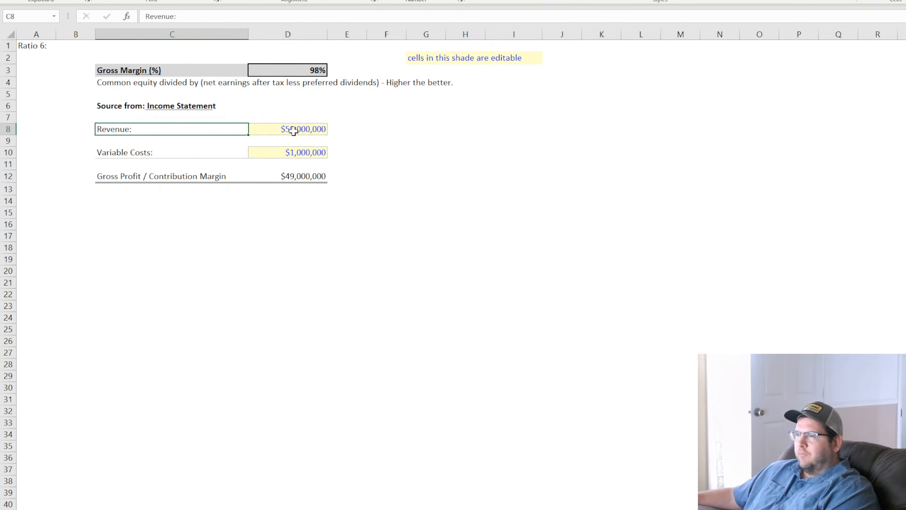
{"action": "left_click", "coordinate": [309, 178]}
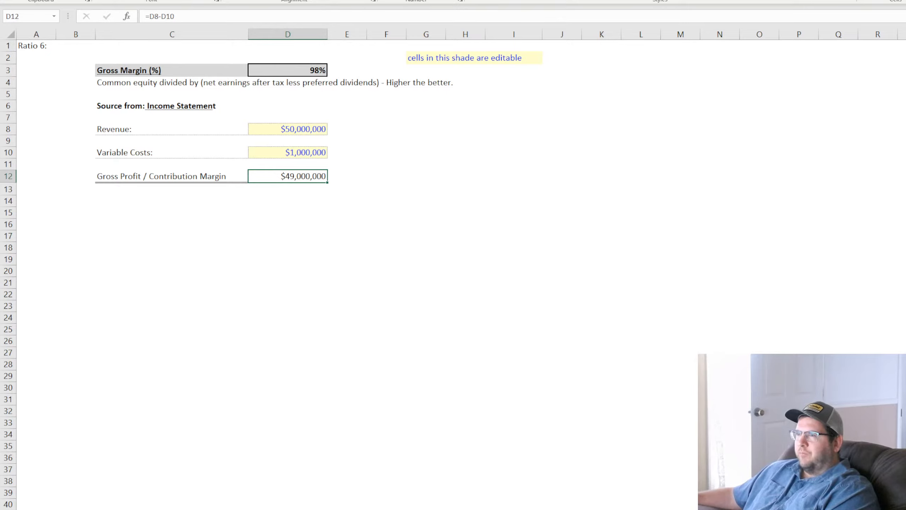
Change the ratio number in A1 to "Ratio 7:".
{"action": "left_click", "coordinate": [36, 45]}
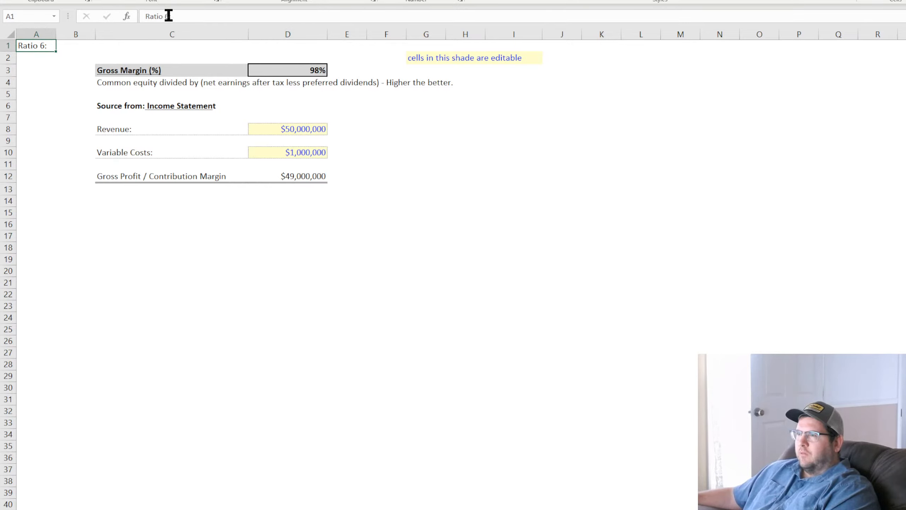
{"action": "left_click", "coordinate": [167, 16]}
{"action": "key", "text": "BackSpace"}
{"action": "type", "text": "7"}
{"action": "key", "text": "Return"}
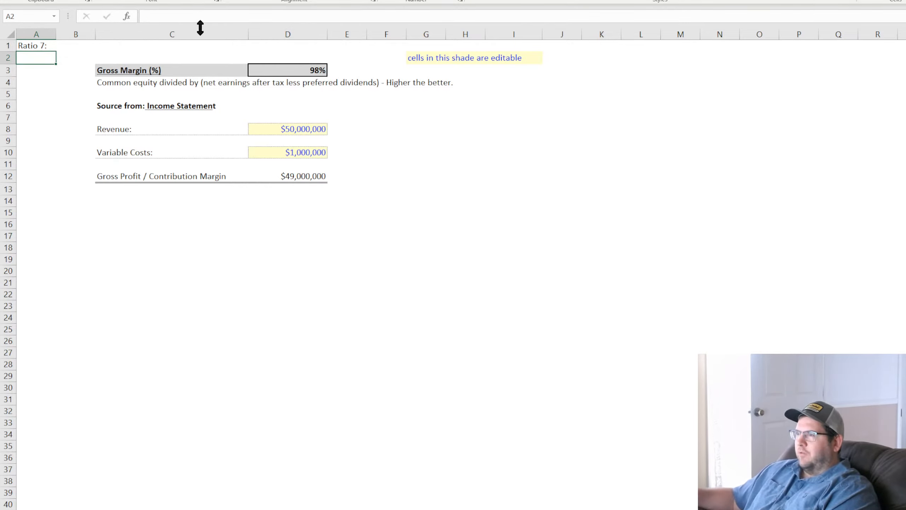
{"action": "left_click", "coordinate": [557, 258]}
Replace the description in C4 with "Total revenues less variable costs divided by total revenues.".
{"action": "left_click", "coordinate": [113, 84]}
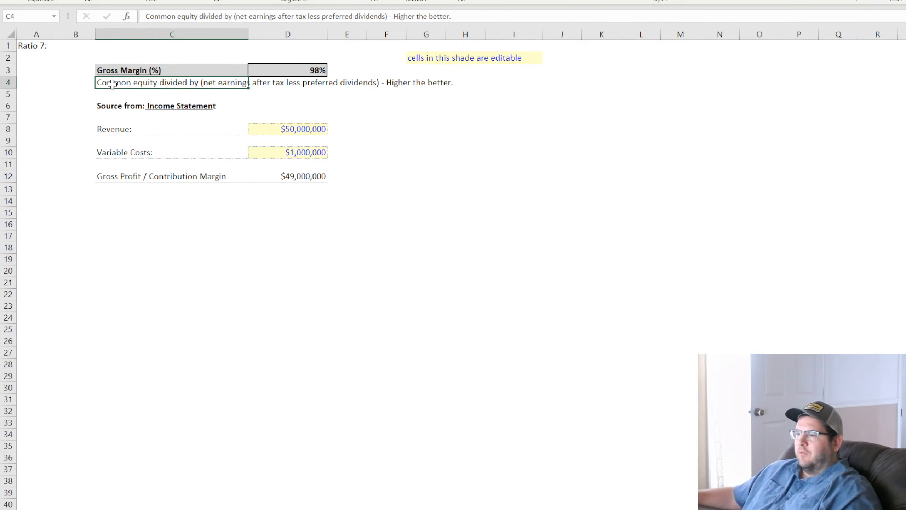
{"action": "type", "text": "Total r"}
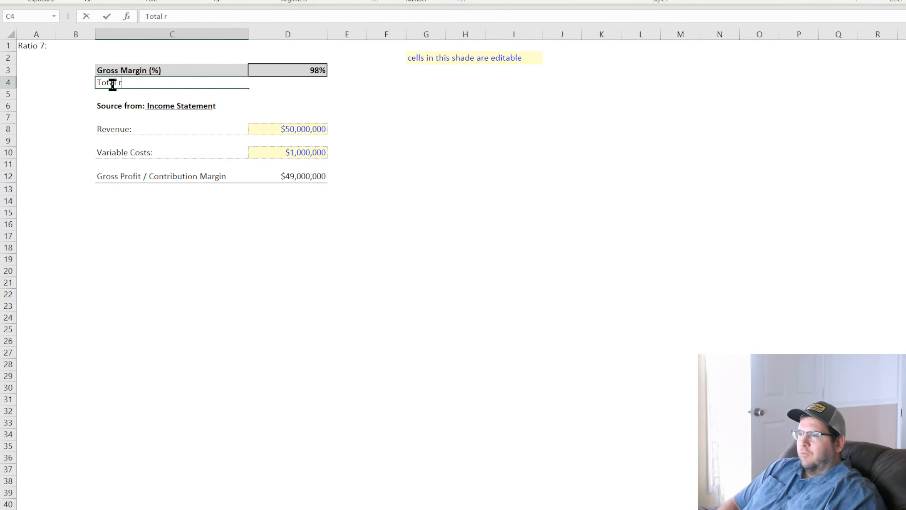
{"action": "type", "text": "evenues les"}
{"action": "type", "text": "s "}
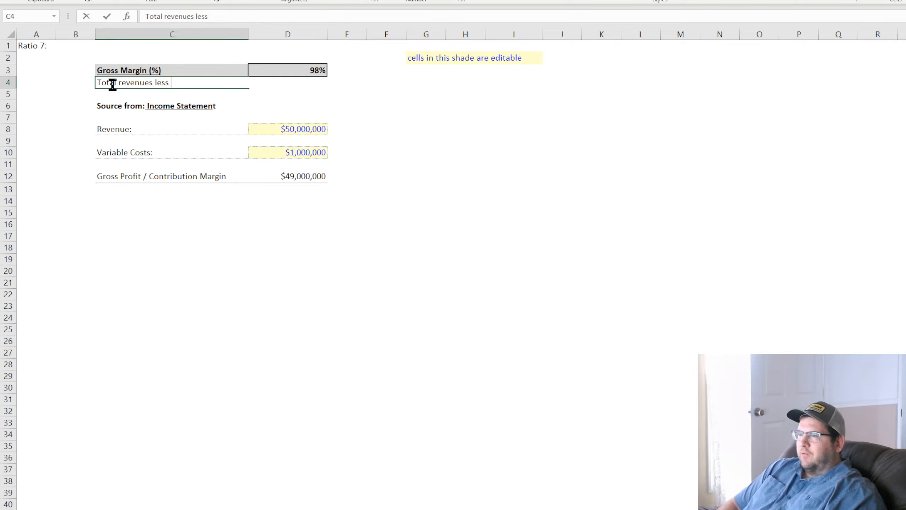
{"action": "type", "text": "variable costs "}
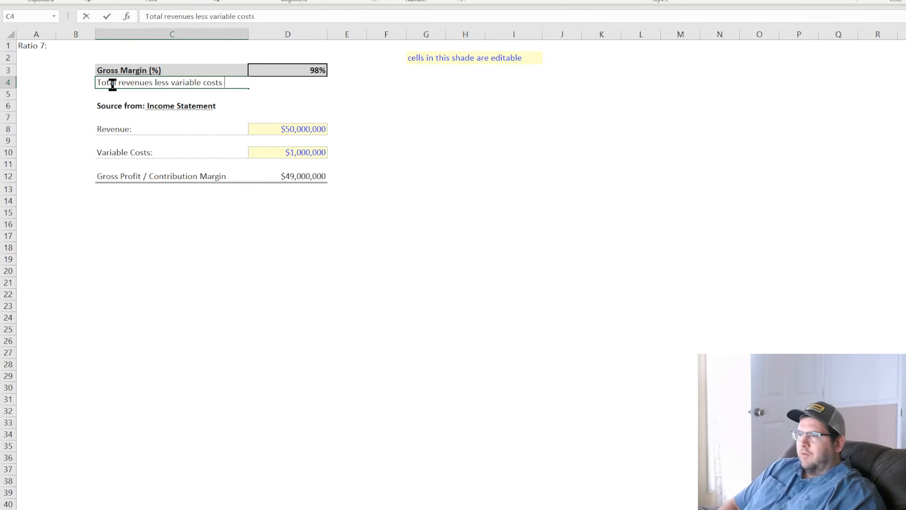
{"action": "type", "text": "divided by total revenues."}
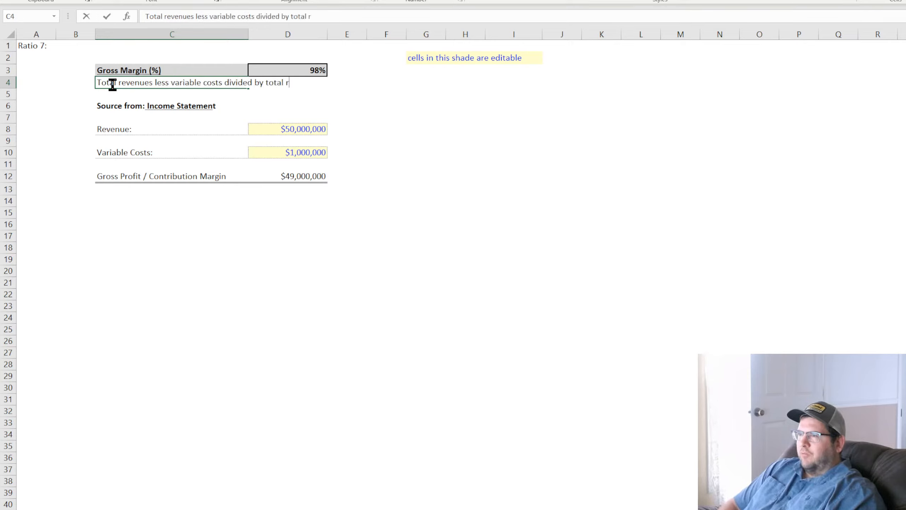
{"action": "key", "text": "ctrl+Return"}
{"action": "key", "text": "Down"}
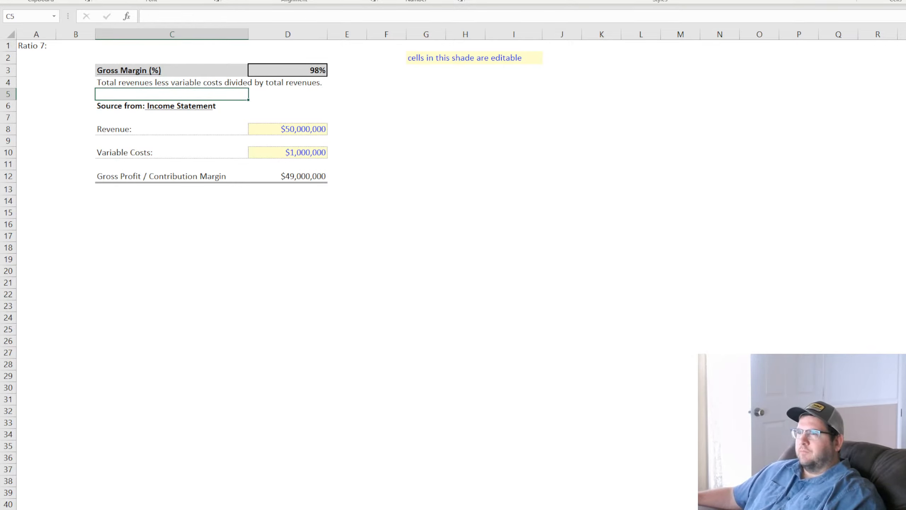
{"action": "left_click", "coordinate": [466, 328]}
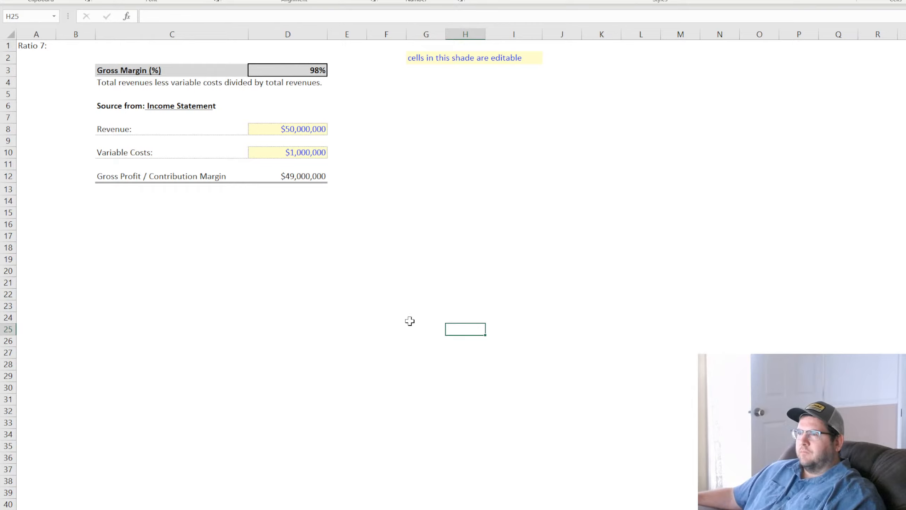
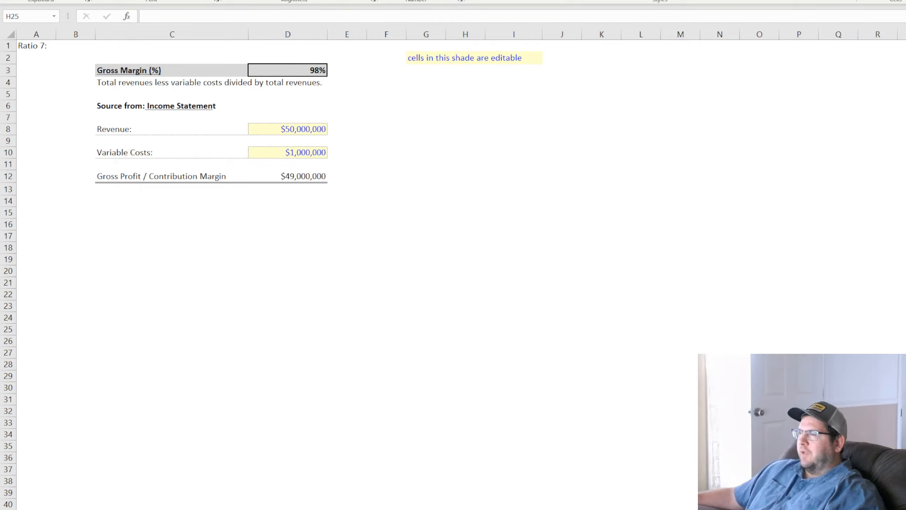
Relabel the revenue row in C8 as "Net Income:" and set its value in D8 to $45,000.
{"action": "left_click", "coordinate": [311, 291]}
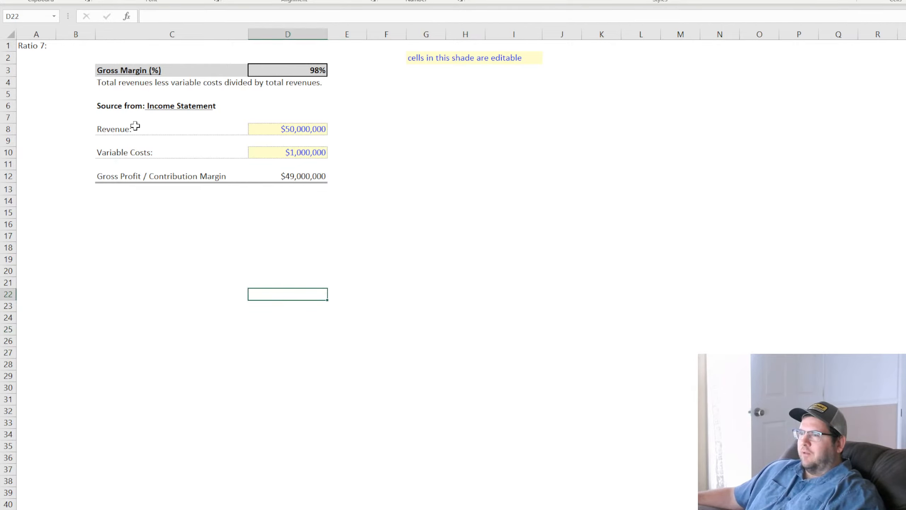
{"action": "left_click", "coordinate": [119, 129]}
{"action": "type", "text": "N"}
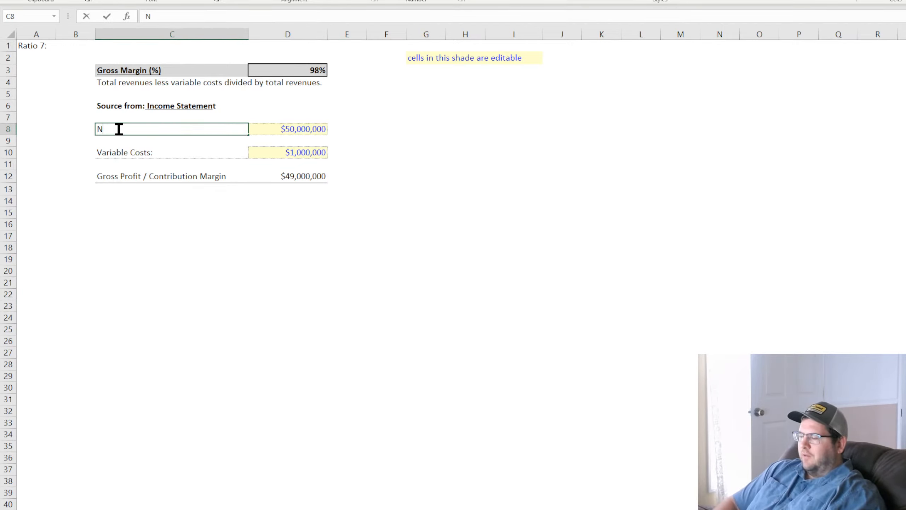
{"action": "type", "text": "et Income:"}
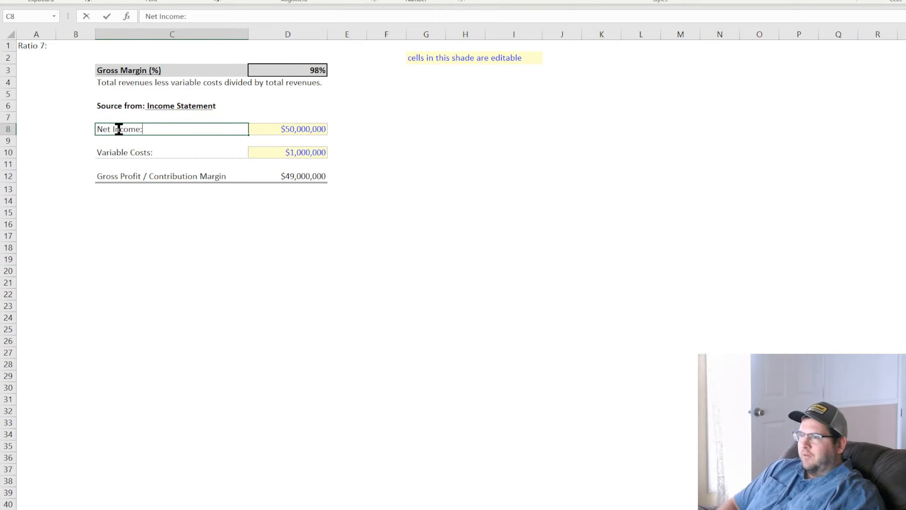
{"action": "key", "text": "Return"}
{"action": "key", "text": "Up"}
{"action": "key", "text": "Right"}
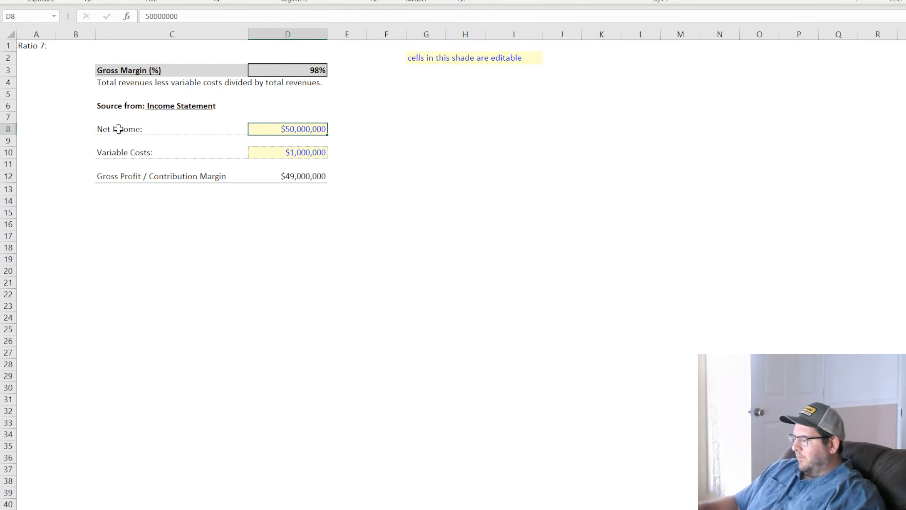
{"action": "type", "text": "45"}
{"action": "key", "text": "Return"}
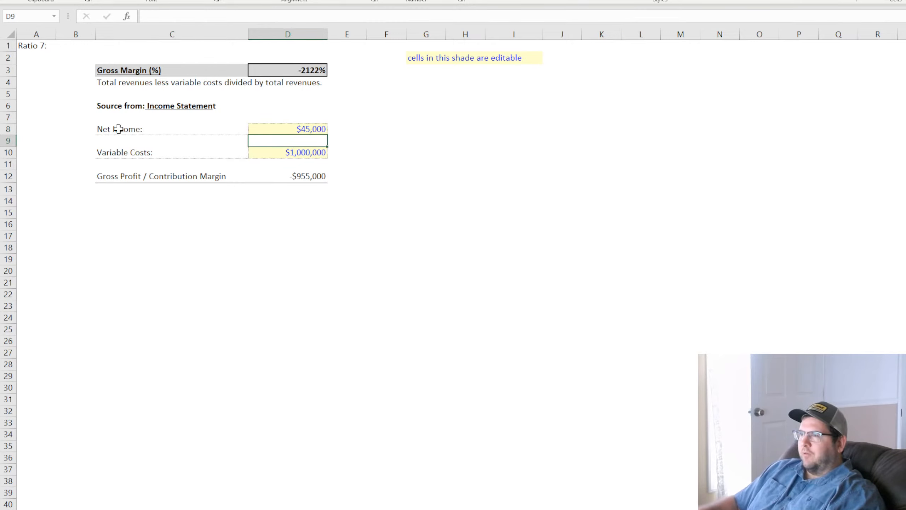
Extend the source note in C6 to read "Source from: Income Statement and Cash Flow Statement".
{"action": "left_click", "coordinate": [119, 128]}
{"action": "key", "text": "Up"}
{"action": "key", "text": "Up"}
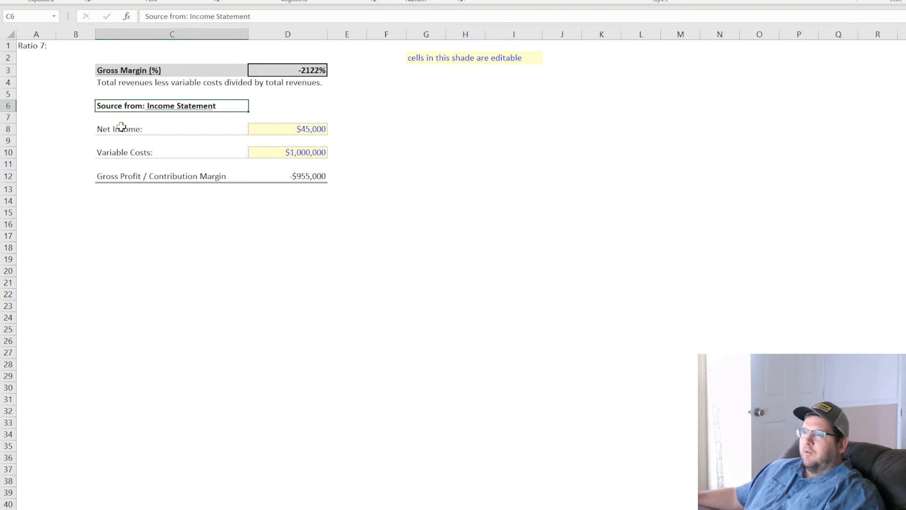
{"action": "left_click", "coordinate": [293, 14]}
{"action": "type", "text": "and"}
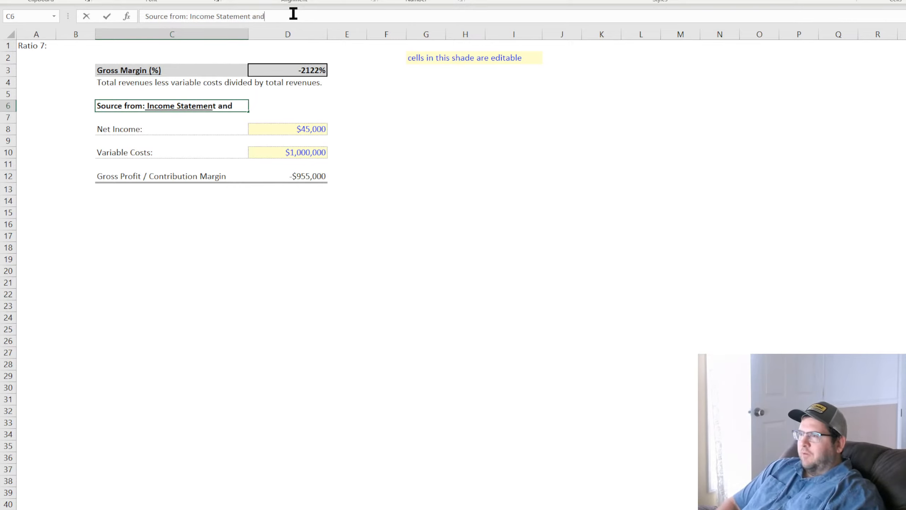
{"action": "type", "text": " Cashgg"}
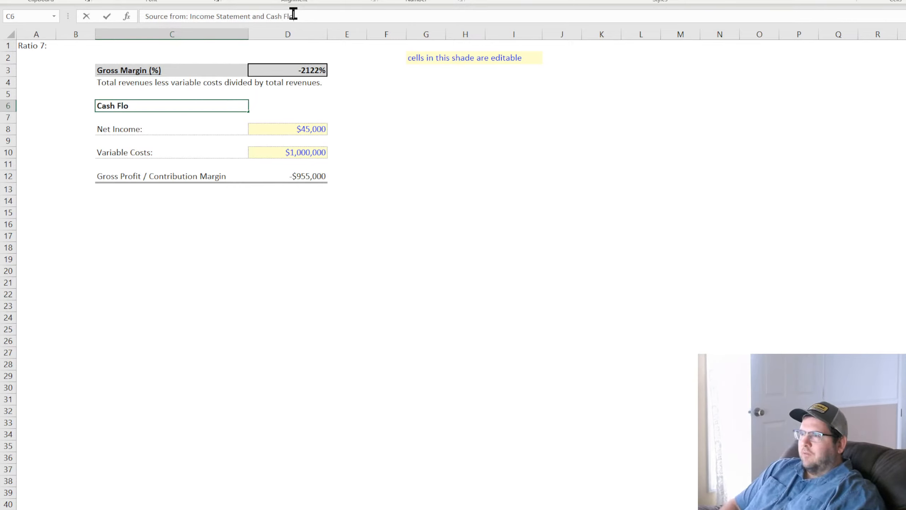
{"action": "type", "text": "emen"}
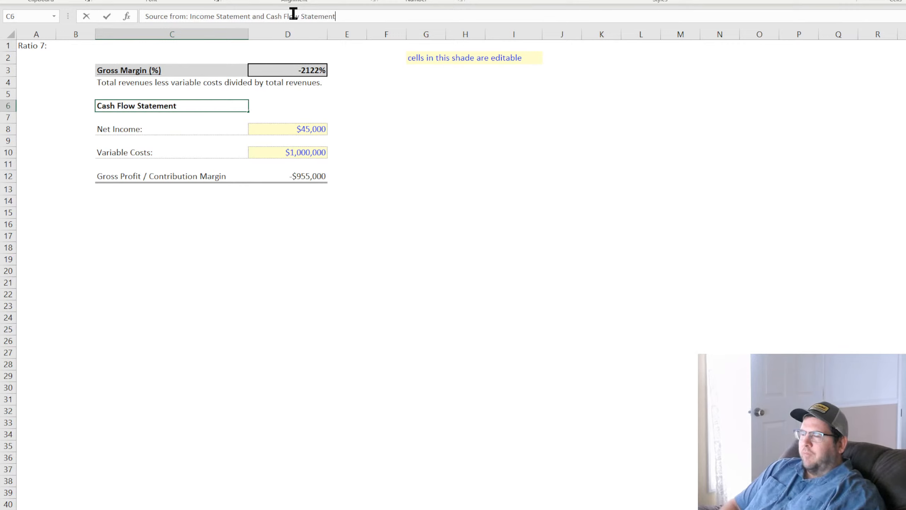
{"action": "type", "text": "t"}
{"action": "key", "text": "ctrl+Return"}
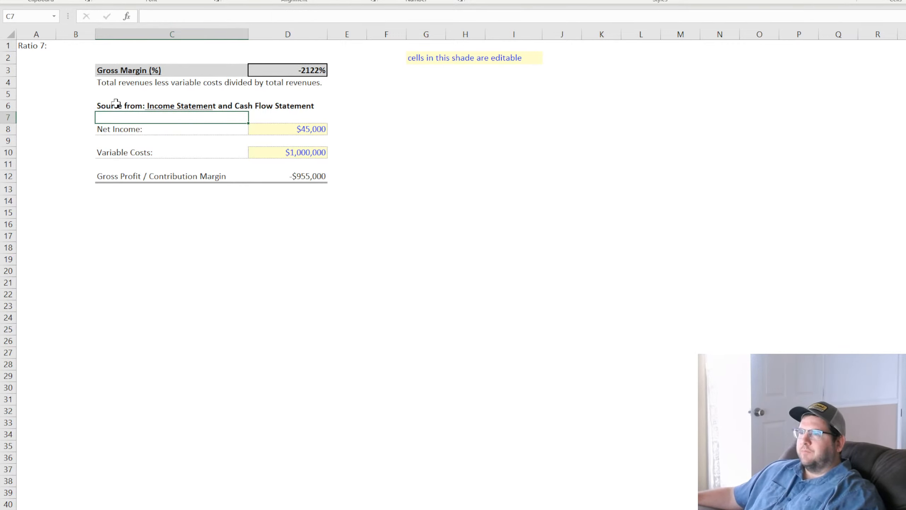
Underline only the words "Cash Flow Statement" in the source note in C6.
{"action": "left_click_drag", "start_coordinate": [267, 16], "coordinate": [422, 21]}
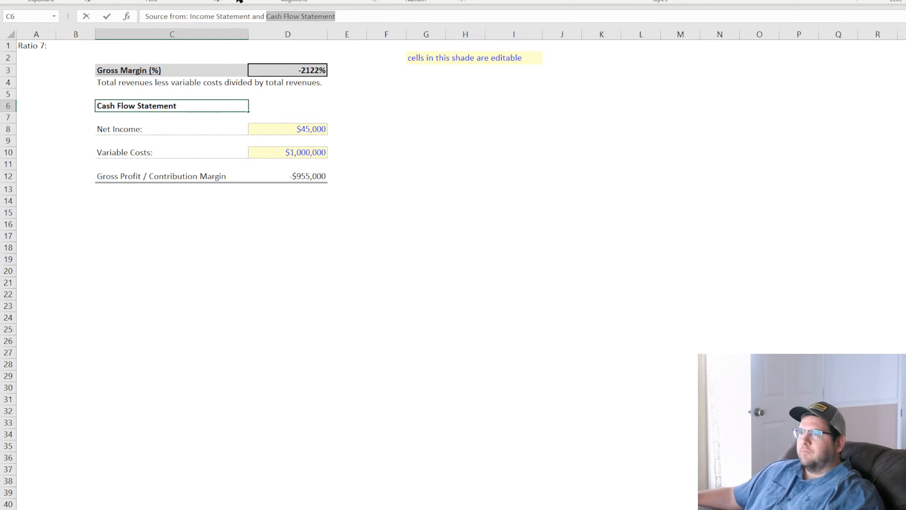
{"action": "key", "text": "ctrl+u"}
{"action": "left_click", "coordinate": [272, 282]}
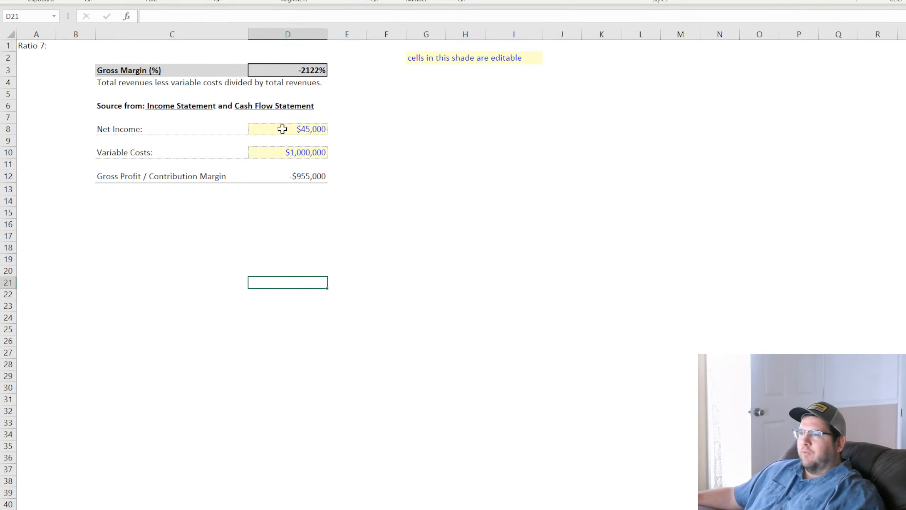
Add the source labels "Income Statement" in E8 beside net income and "Cash Flow Statement" in E10 beside variable costs.
{"action": "left_click", "coordinate": [114, 128]}
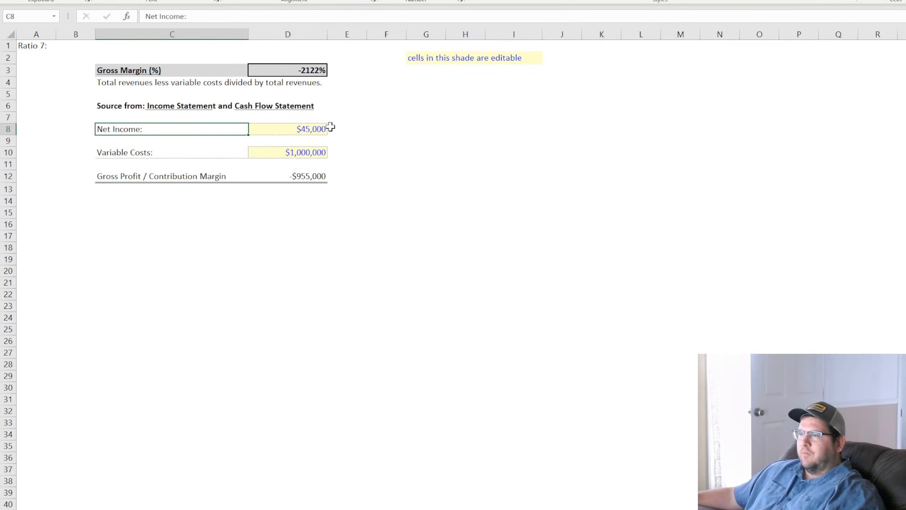
{"action": "left_click", "coordinate": [348, 129]}
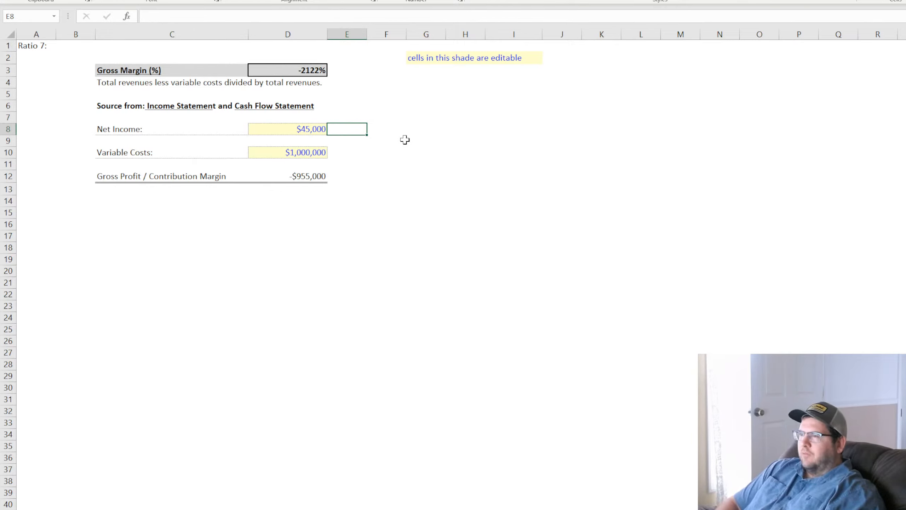
{"action": "type", "text": "Income Stat"}
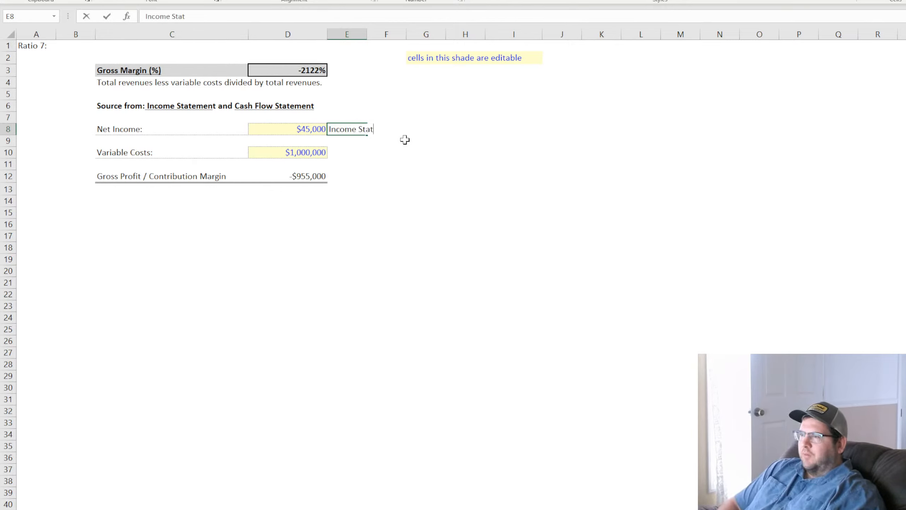
{"action": "type", "text": "ement"}
{"action": "key", "text": "Down"}
{"action": "key", "text": "Down"}
{"action": "type", "text": "Ca"}
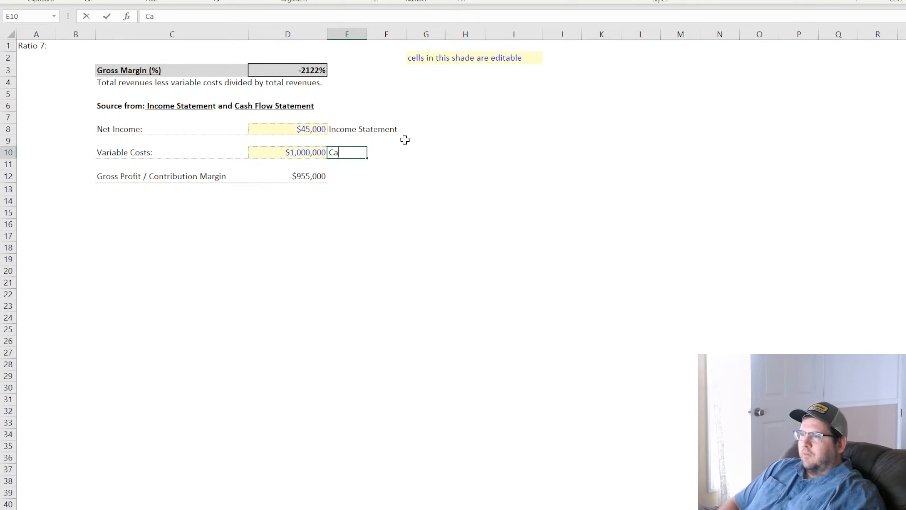
{"action": "type", "text": "sh Flow State"}
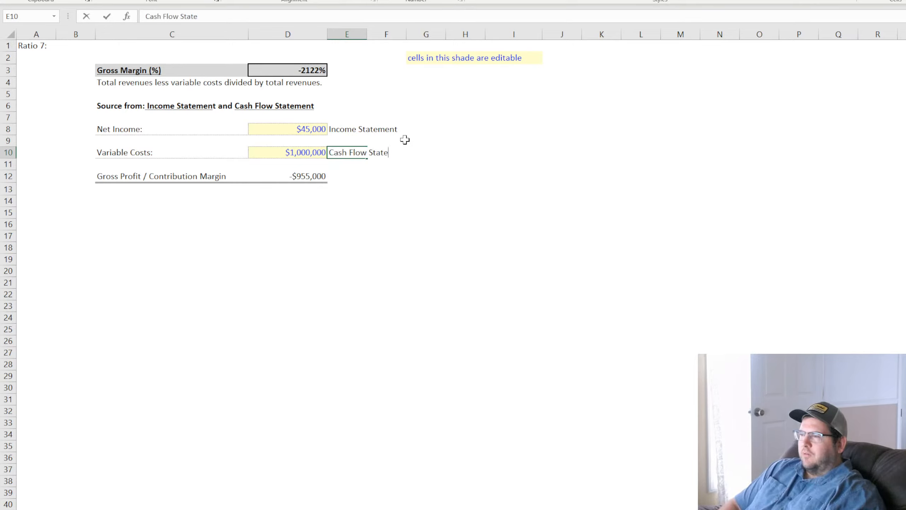
{"action": "type", "text": "ment"}
{"action": "key", "text": "Return"}
Set the variable costs value in D10 to $800.
{"action": "key", "text": "Up"}
{"action": "key", "text": "Left"}
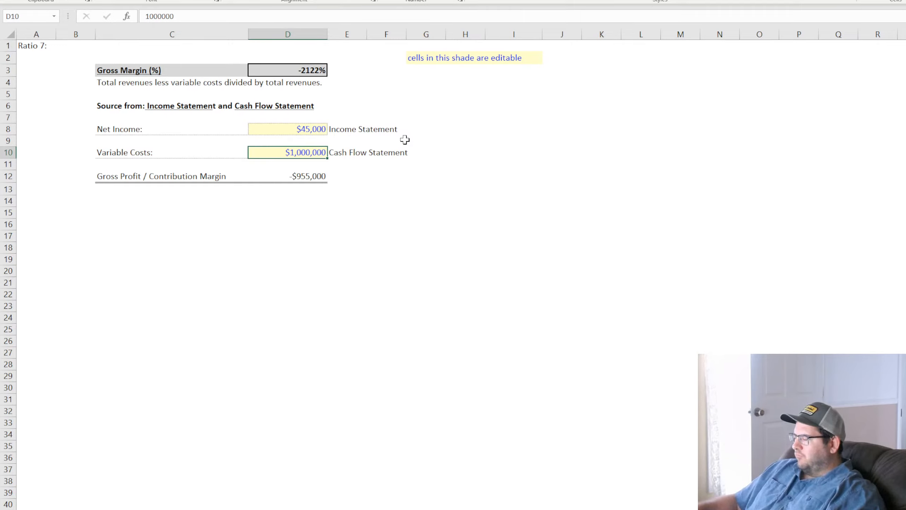
{"action": "type", "text": "800"}
{"action": "key", "text": "Return"}
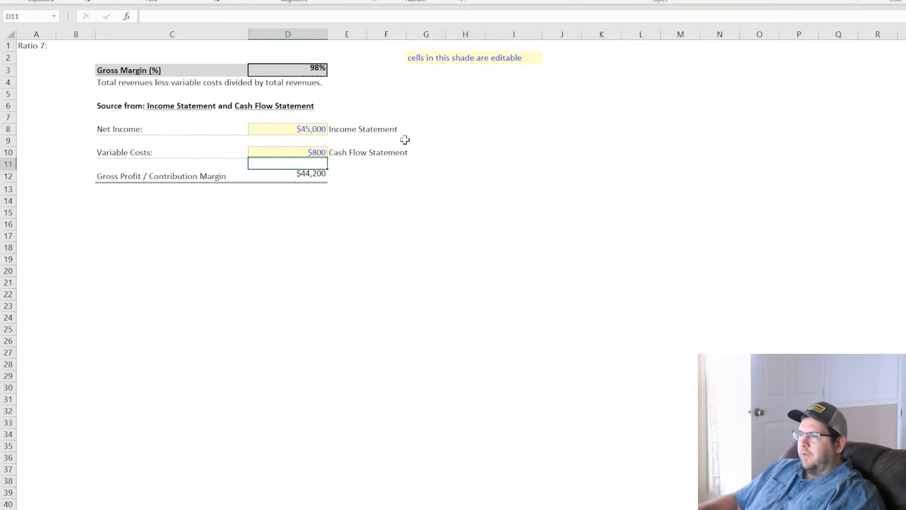
Set the variable costs value in D10 to $10,000.
{"action": "key", "text": "Up"}
{"action": "key", "text": "Left"}
{"action": "key", "text": "Right"}
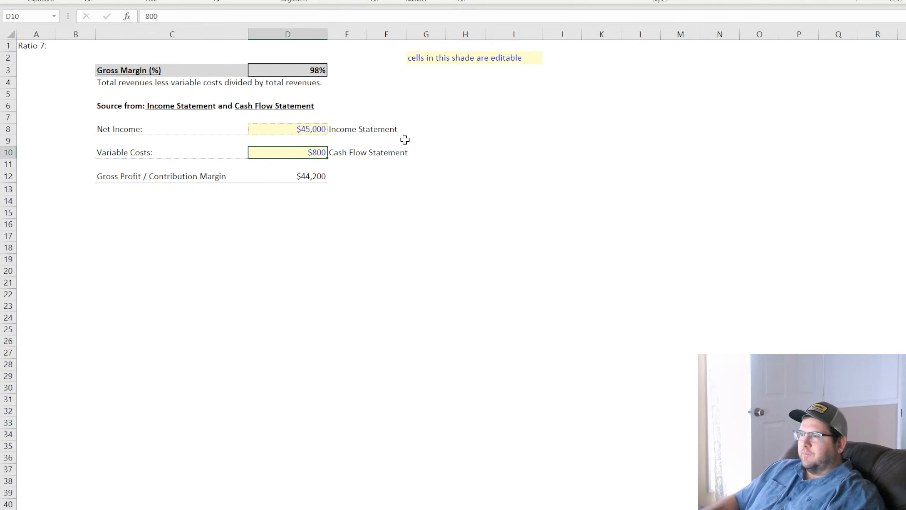
{"action": "type", "text": "10000"}
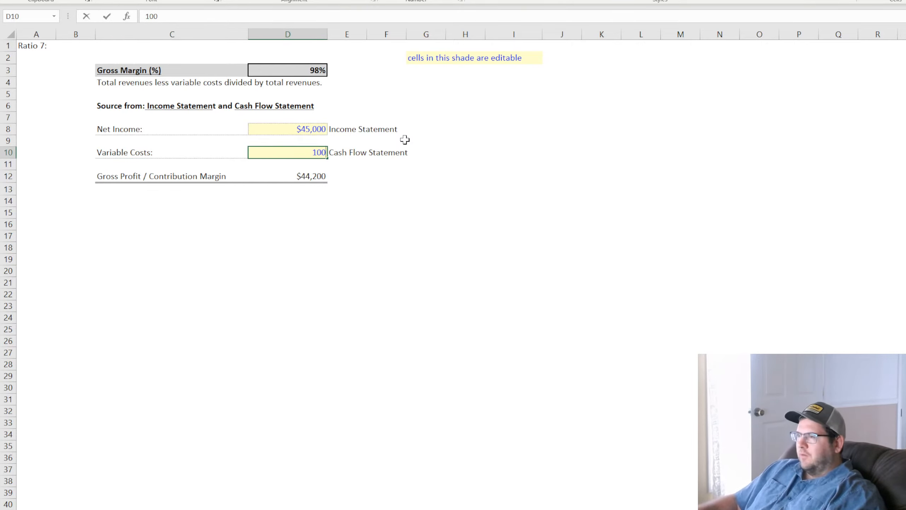
{"action": "key", "text": "Return"}
Replace the "Variable Costs:" label in C10 with "Dividend Payouts:".
{"action": "key", "text": "Up"}
{"action": "key", "text": "Left"}
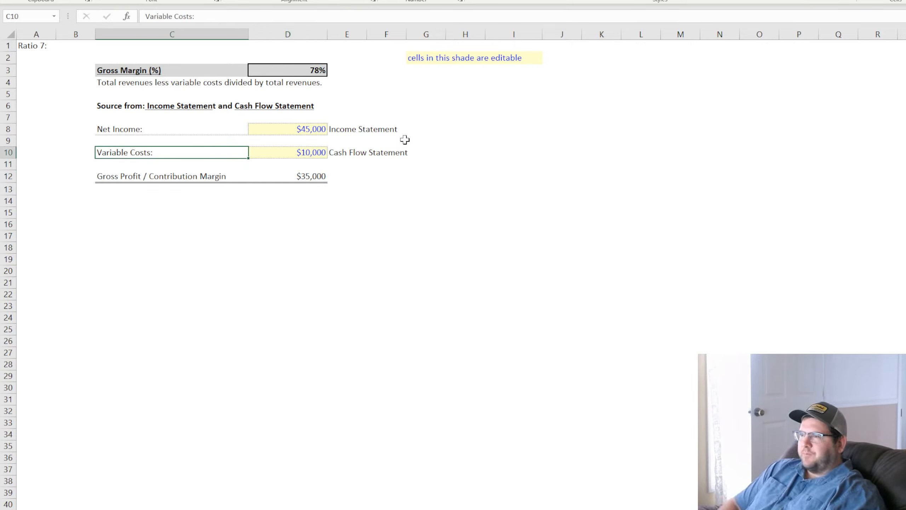
{"action": "type", "text": "Dividend"}
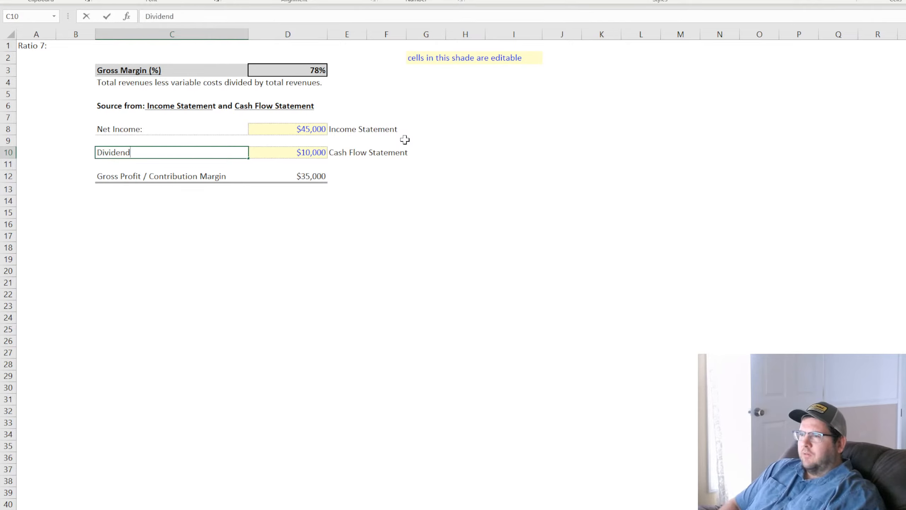
{"action": "type", "text": " Payouts:"}
{"action": "key", "text": "Return"}
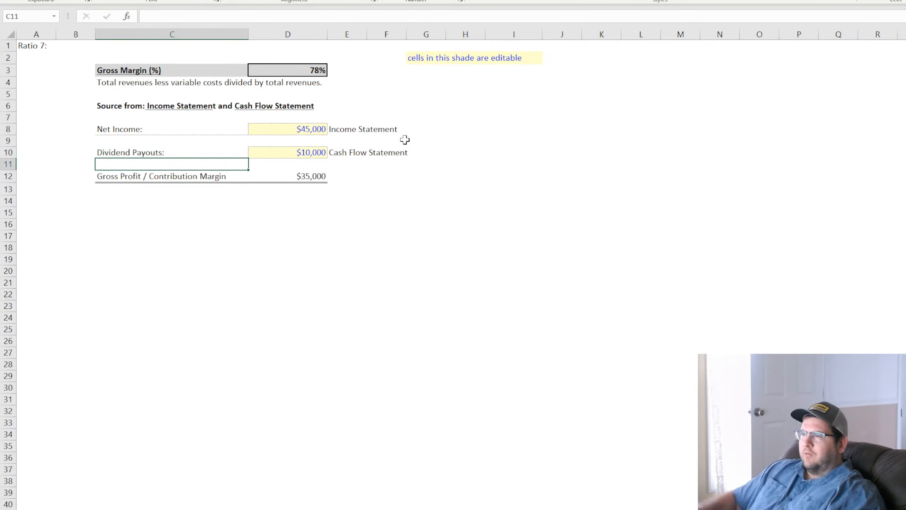
Clear the Gross Profit / Contribution Margin line in row 12, including its formatting.
{"action": "left_click", "coordinate": [359, 182]}
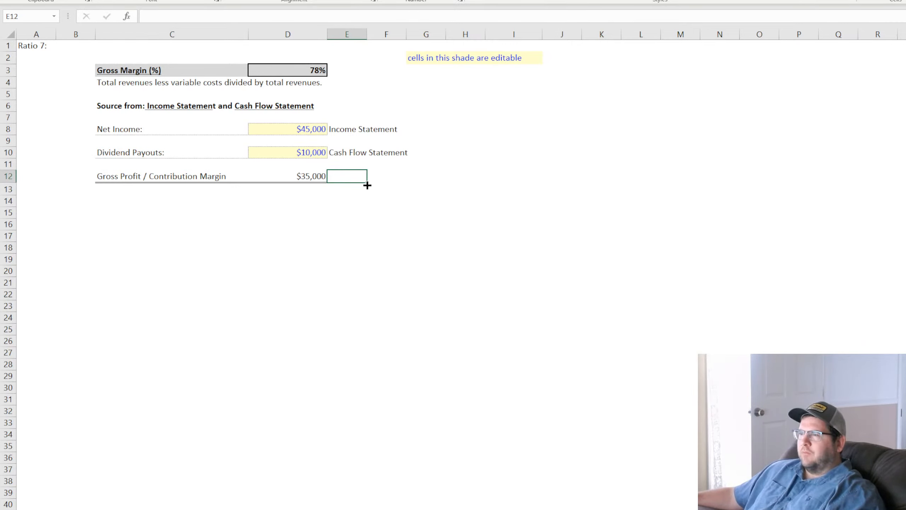
{"action": "left_click_drag", "start_coordinate": [367, 186], "coordinate": [41, 190]}
{"action": "left_click", "coordinate": [350, 284]}
Replace the ratio formula in D3 with dividend payouts divided by net income, =D10/D8, and check it.
{"action": "left_click", "coordinate": [314, 70]}
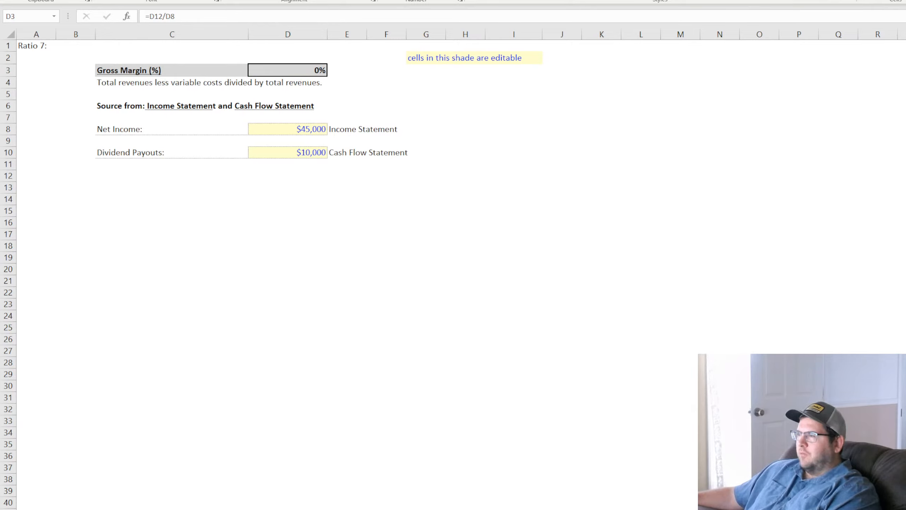
{"action": "type", "text": "="}
{"action": "left_click", "coordinate": [312, 152]}
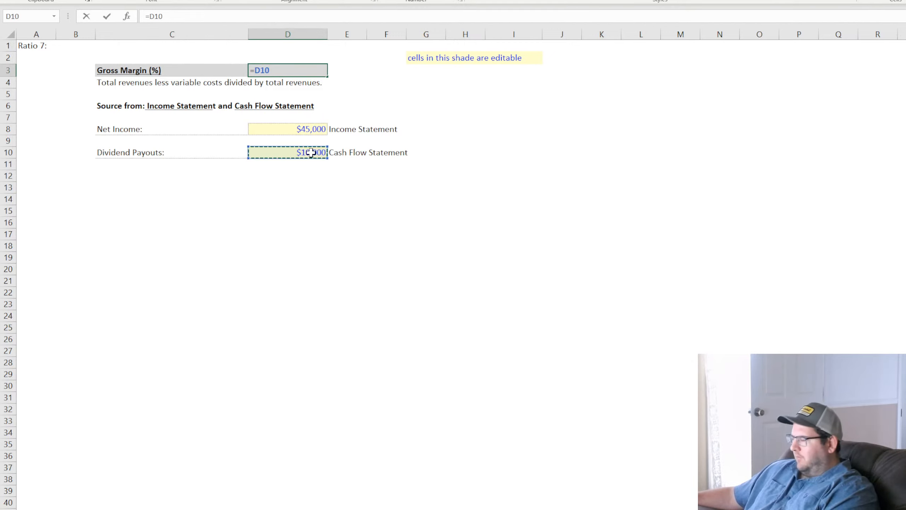
{"action": "type", "text": "/"}
{"action": "left_click", "coordinate": [309, 130]}
{"action": "key", "text": "Return"}
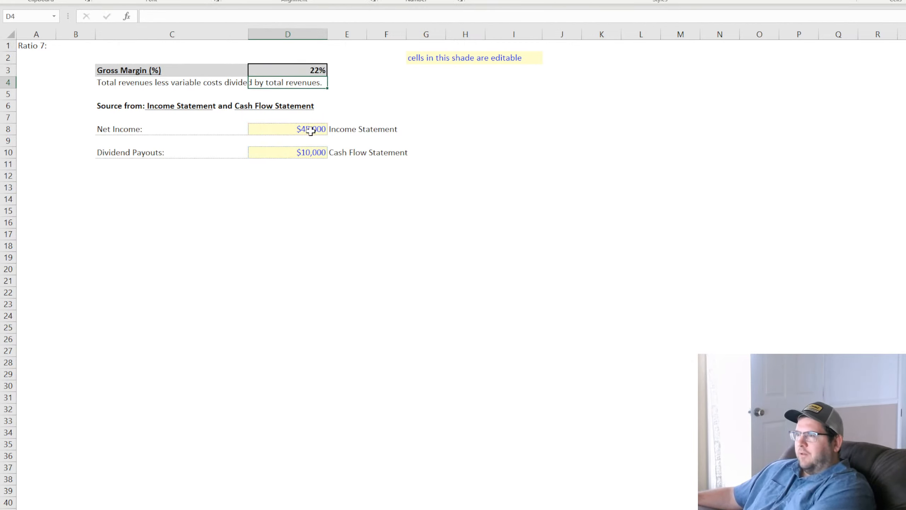
{"action": "left_click", "coordinate": [317, 71]}
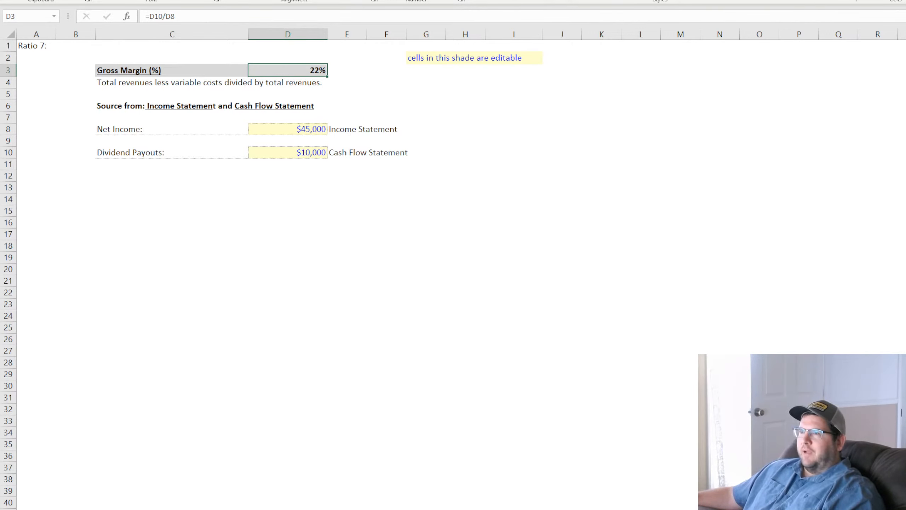
{"action": "left_click", "coordinate": [205, 214]}
On the Accounting Ratio Summary, insert a table row above Gross Margin and fill it from the Return-on-Equity row.
{"action": "left_click", "coordinate": [161, 508]}
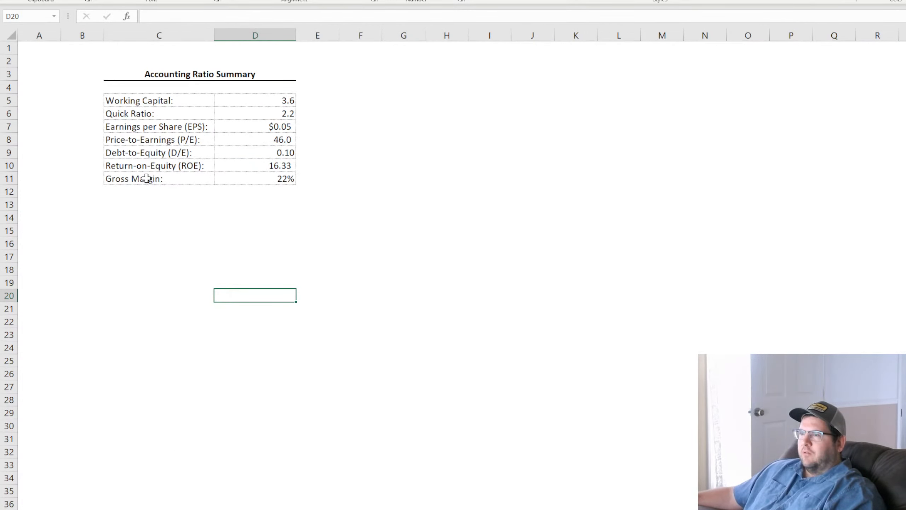
{"action": "left_click_drag", "start_coordinate": [146, 177], "coordinate": [253, 198]}
{"action": "left_click_drag", "start_coordinate": [178, 165], "coordinate": [295, 182]}
Label the new summary row in C11 "Dividend Payout Ratio:" and check the formula in D11.
{"action": "left_click", "coordinate": [168, 178]}
{"action": "type", "text": "D"}
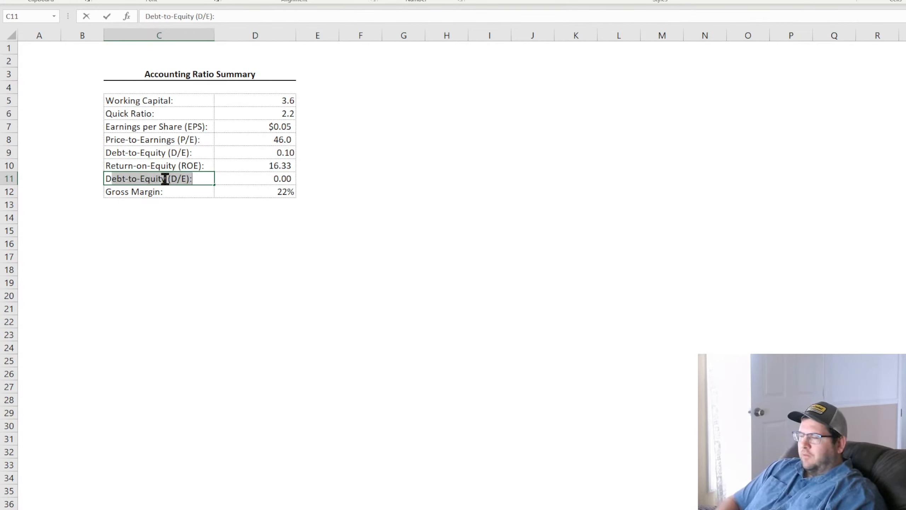
{"action": "type", "text": "ividend "}
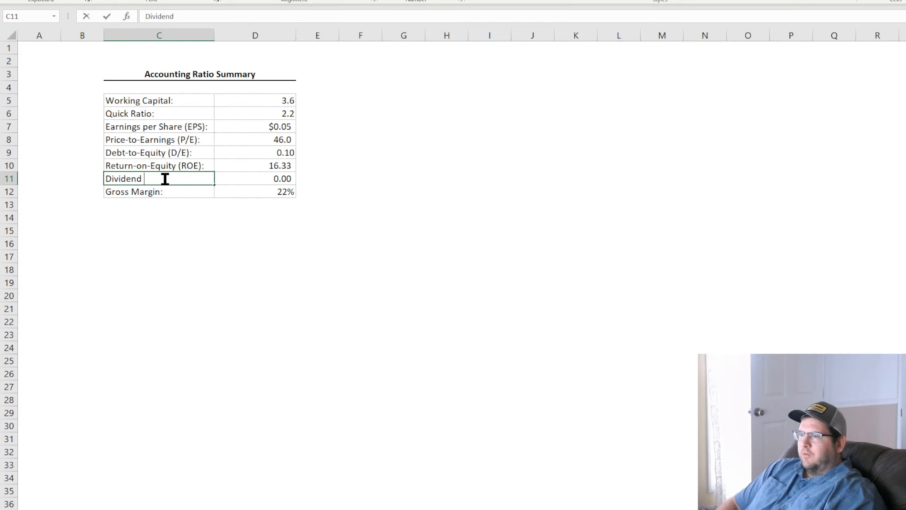
{"action": "type", "text": "Payout Ratio:"}
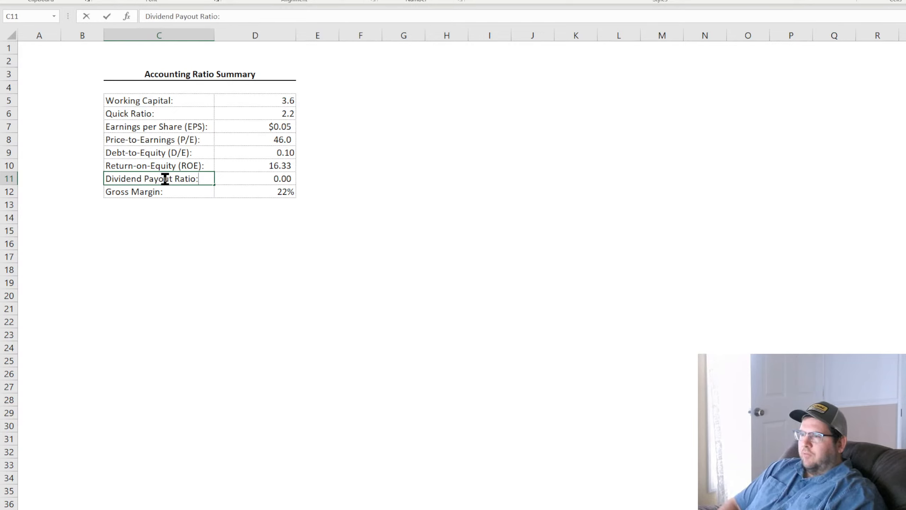
{"action": "key", "text": "Return"}
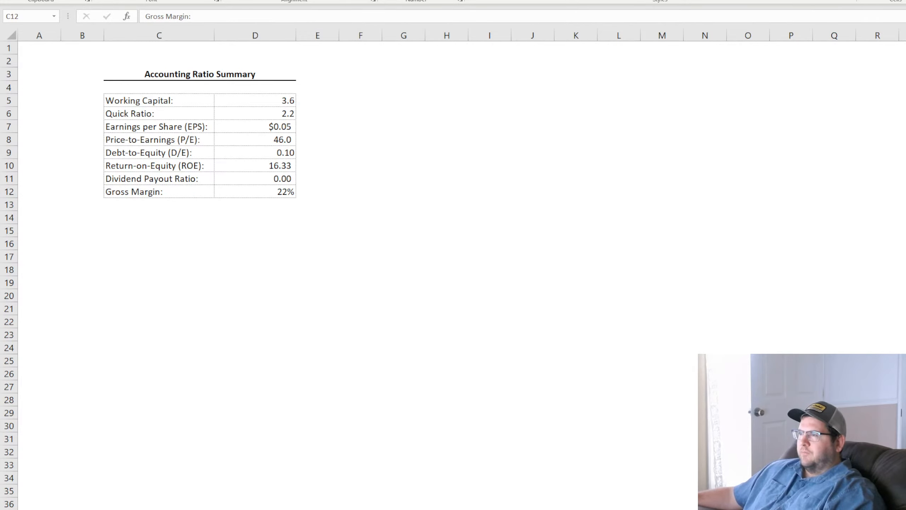
{"action": "left_click", "coordinate": [278, 179]}
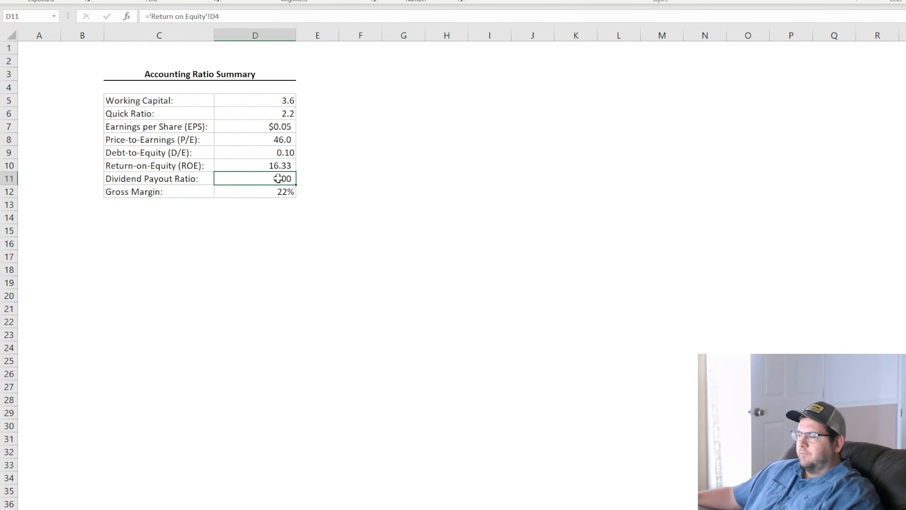
Link the Dividend Payout Ratio value in D11 to the ratio result on the Gross Margin sheet, ='Gross Margin'!D3.
{"action": "type", "text": "="}
{"action": "left_click", "coordinate": [535, 508]}
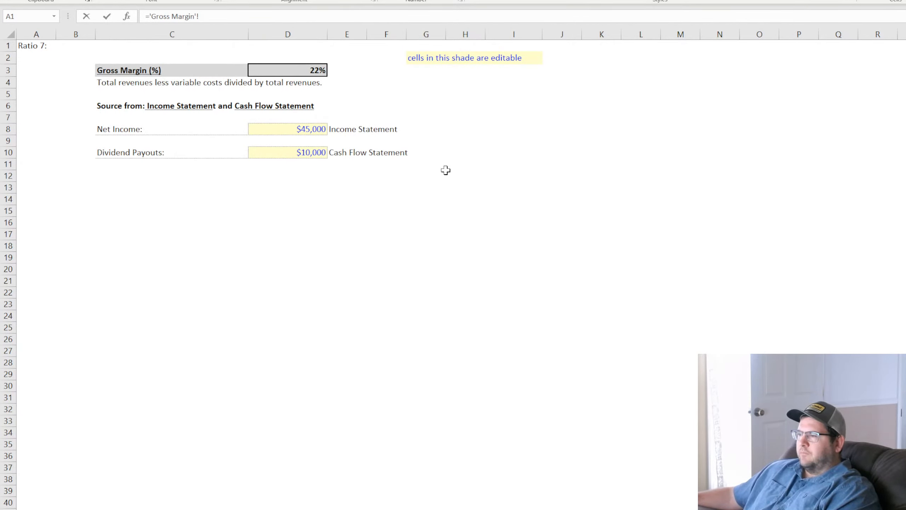
{"action": "left_click", "coordinate": [302, 70]}
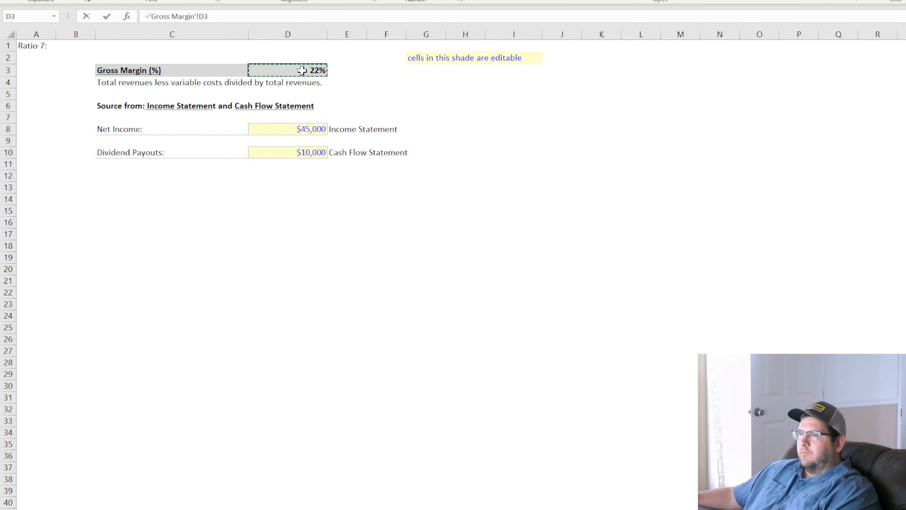
{"action": "key", "text": "Return"}
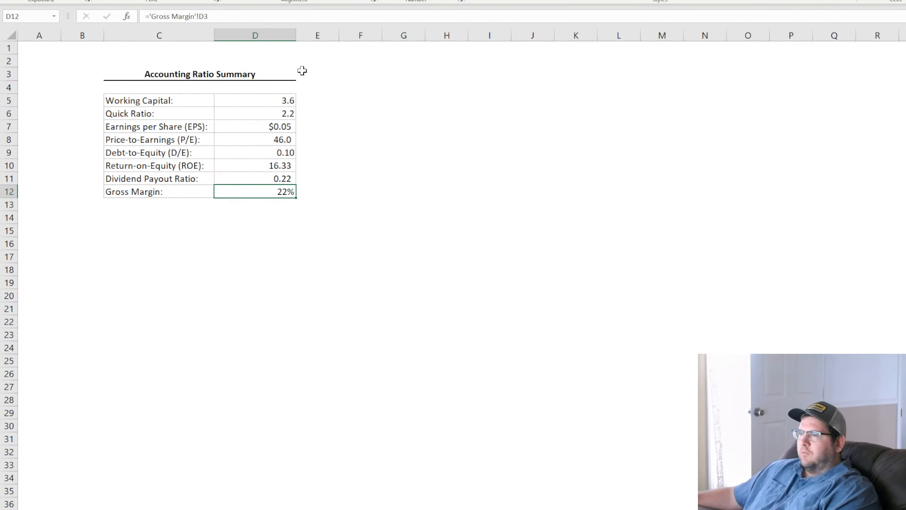
Undo the dividend edits on the Gross Margin sheet back to its revenue and variable cost version, keeping the "Total revenues less variable costs" description.
{"action": "left_click", "coordinate": [607, 509]}
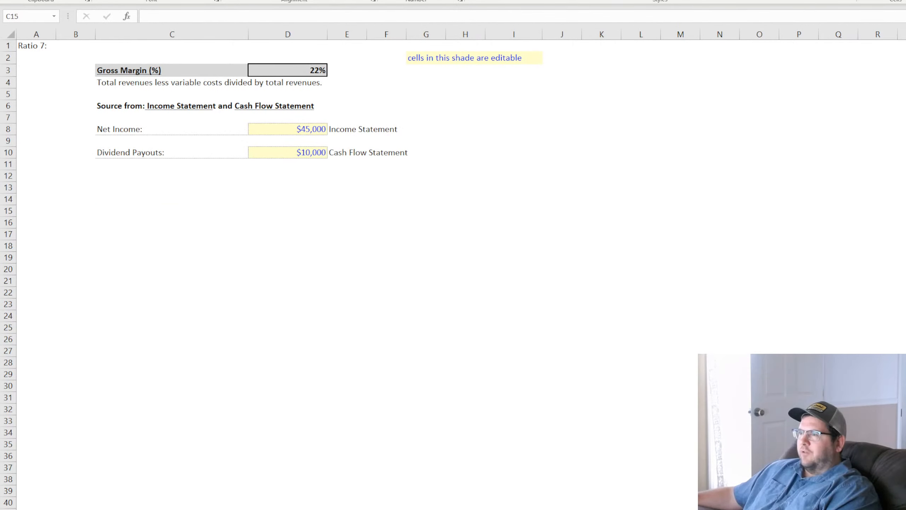
{"action": "left_click", "coordinate": [552, 409]}
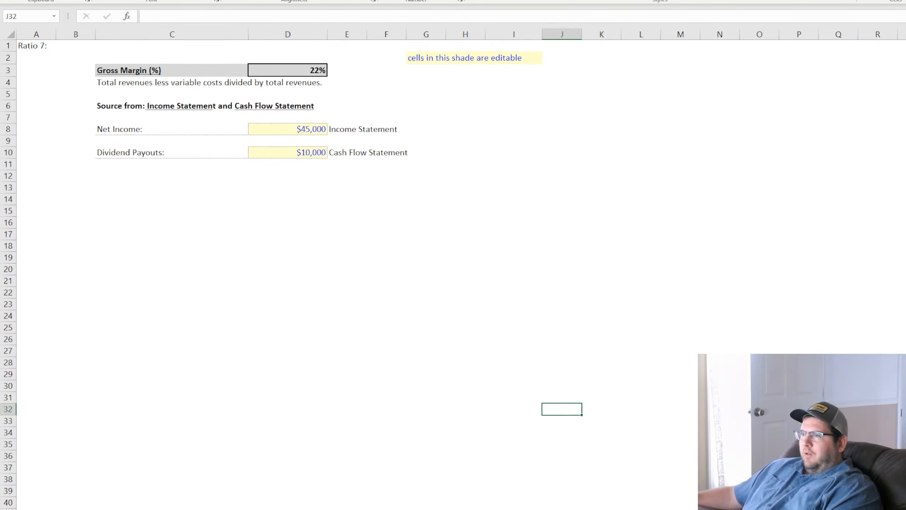
{"action": "key", "text": "ctrl+z"}
{"action": "key", "text": "ctrl+z"}
{"action": "key", "text": "ctrl+z"}
{"action": "key", "text": "ctrl+z"}
{"action": "key", "text": "ctrl+z"}
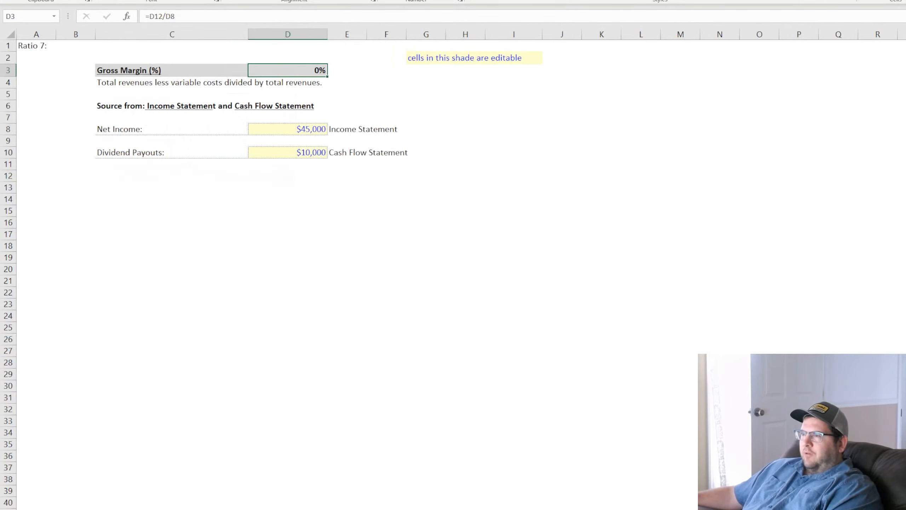
{"action": "key", "text": "ctrl+y"}
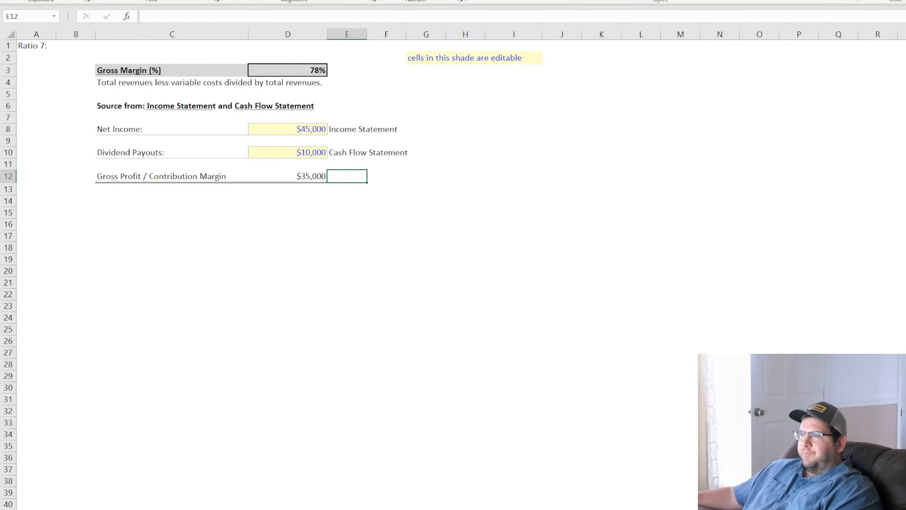
{"action": "key", "text": "ctrl+y"}
{"action": "key", "text": "ctrl+y"}
{"action": "key", "text": "ctrl+y"}
{"action": "key", "text": "ctrl+y"}
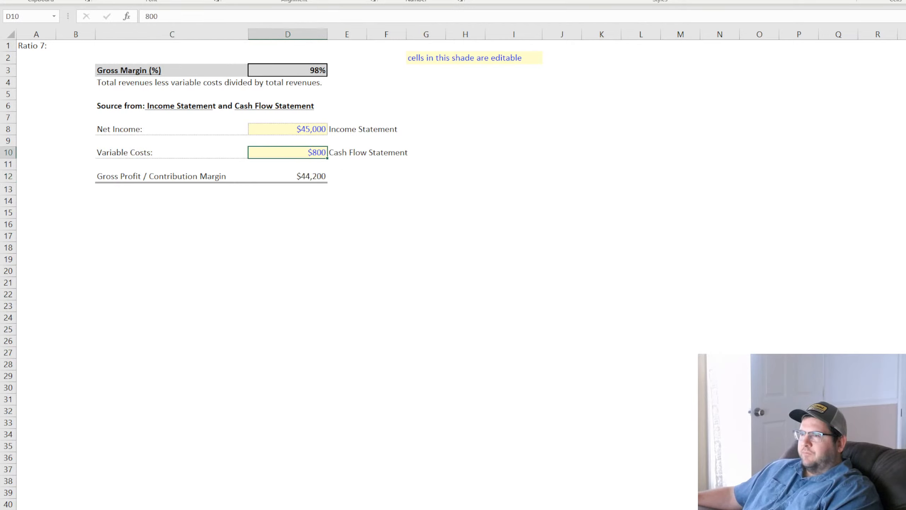
{"action": "key", "text": "ctrl+y"}
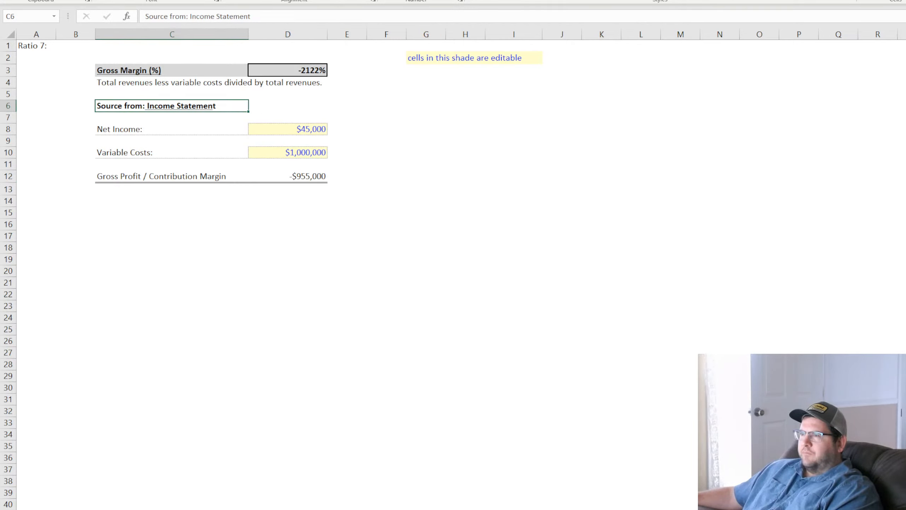
{"action": "key", "text": "ctrl+y"}
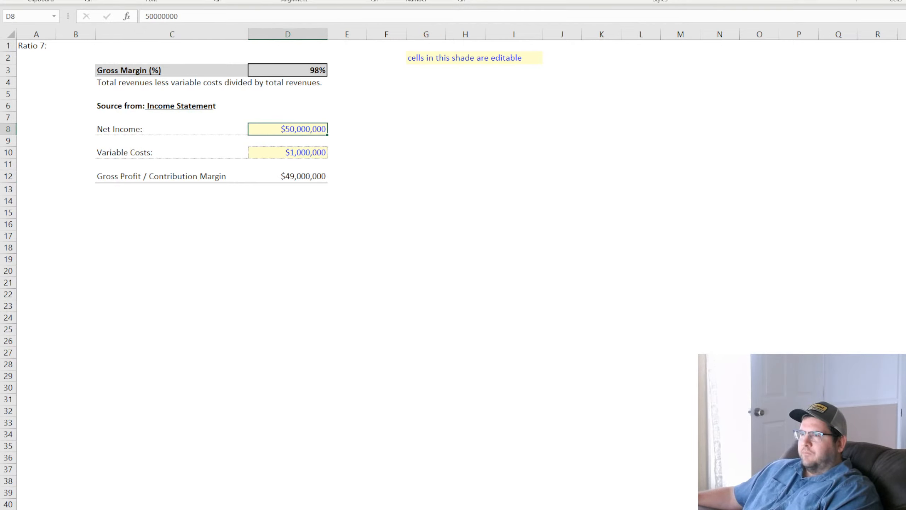
{"action": "key", "text": "ctrl+y"}
{"action": "key", "text": "ctrl+z"}
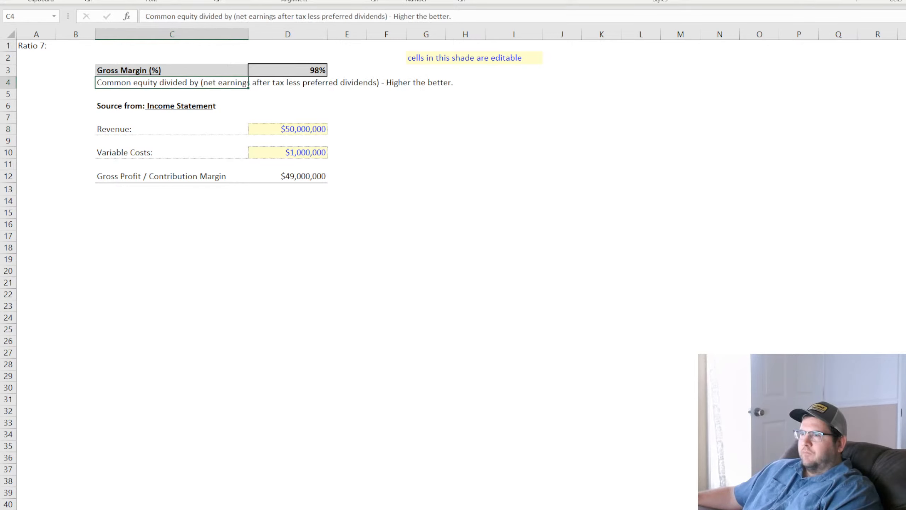
{"action": "key", "text": "ctrl+y"}
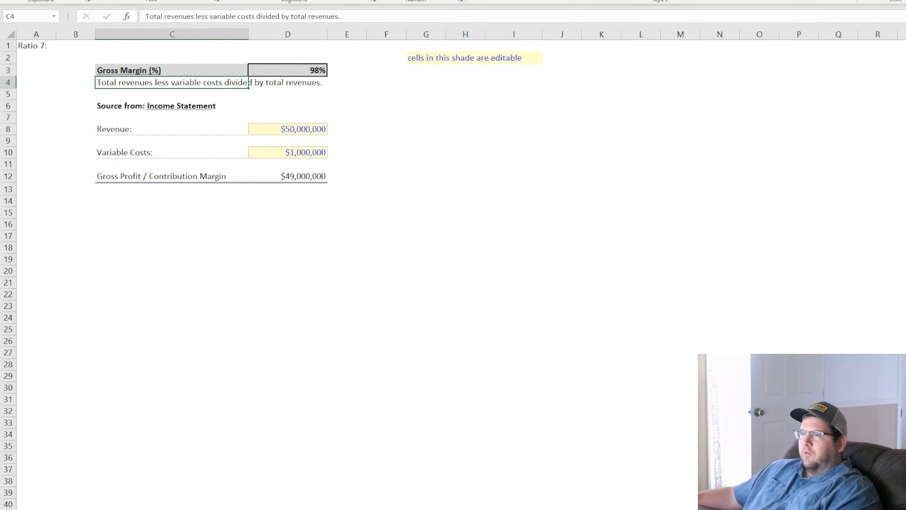
{"action": "key", "text": "alt+Tab"}
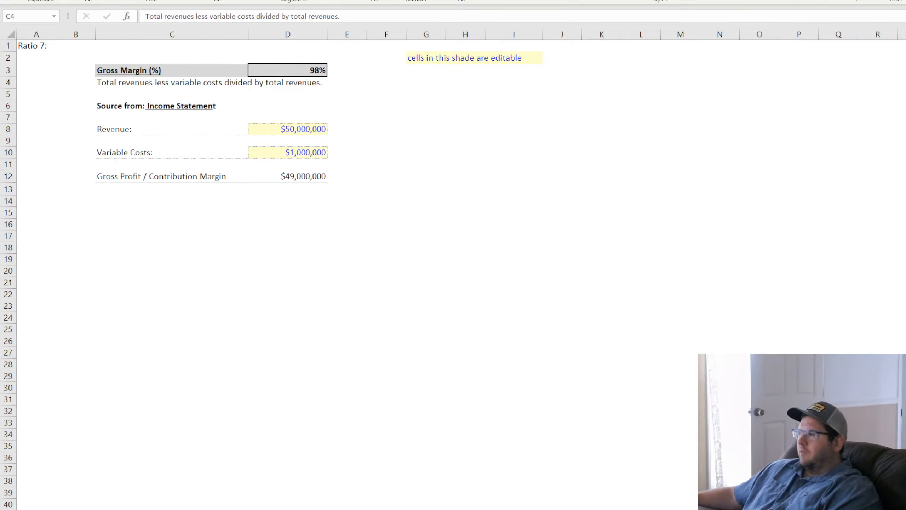
{"action": "key", "text": "alt+Tab"}
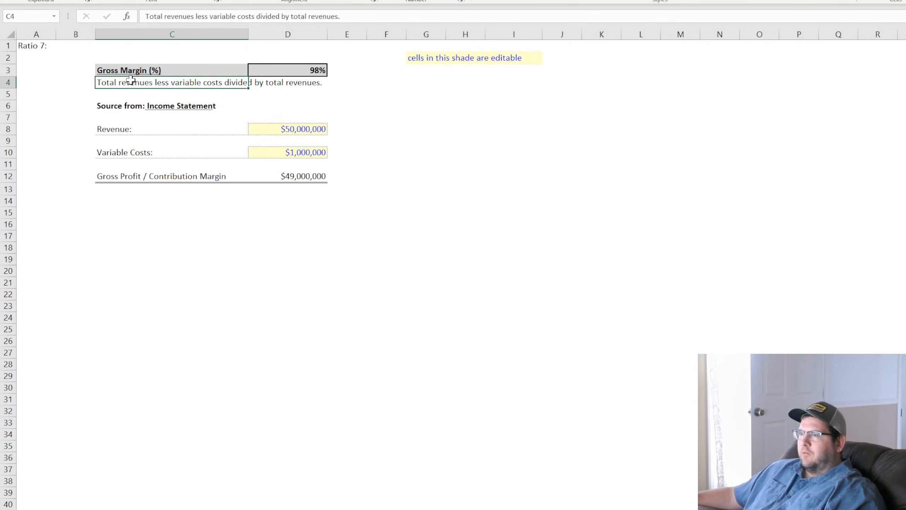
Replace the ratio description in C4 with "Total dividends paid out in period divided by net income in period.".
{"action": "type", "text": "to"}
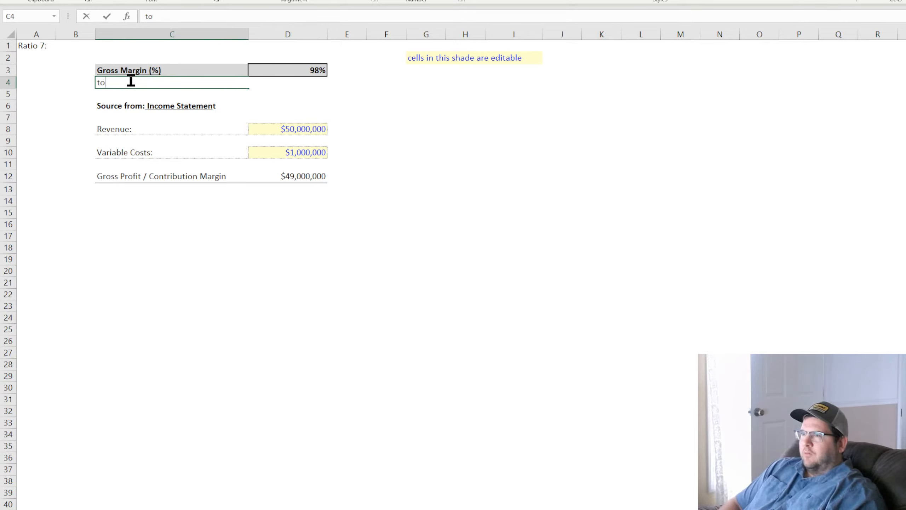
{"action": "type", "text": "otal dividends"}
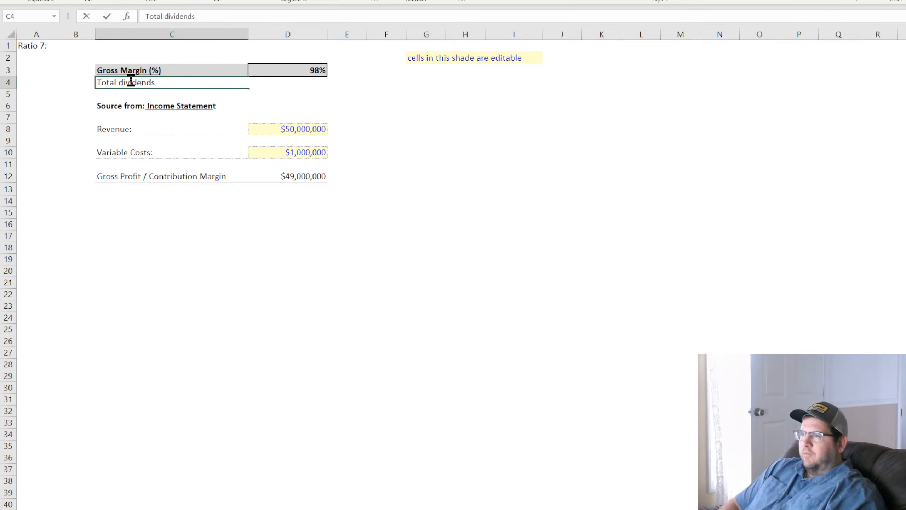
{"action": "type", "text": " paid out in period "}
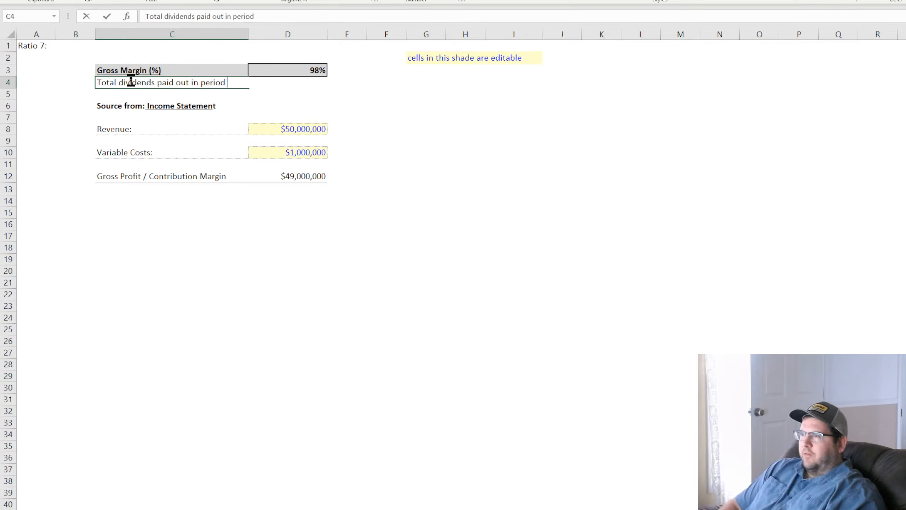
{"action": "type", "text": "divided by ne"}
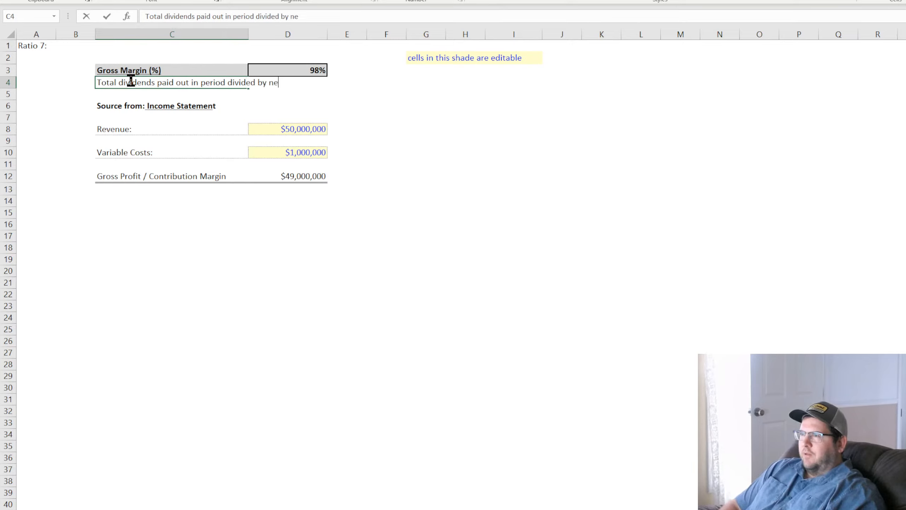
{"action": "type", "text": "t income in period."}
{"action": "key", "text": "Return"}
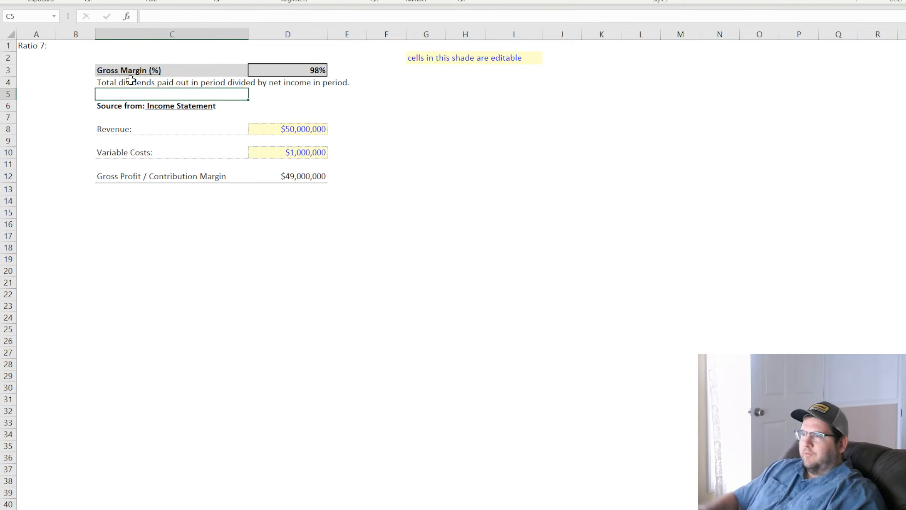
Extend the source note in C6 with "and Cash Flow Statement" and underline "Cash Flow Statement".
{"action": "left_click", "coordinate": [132, 106]}
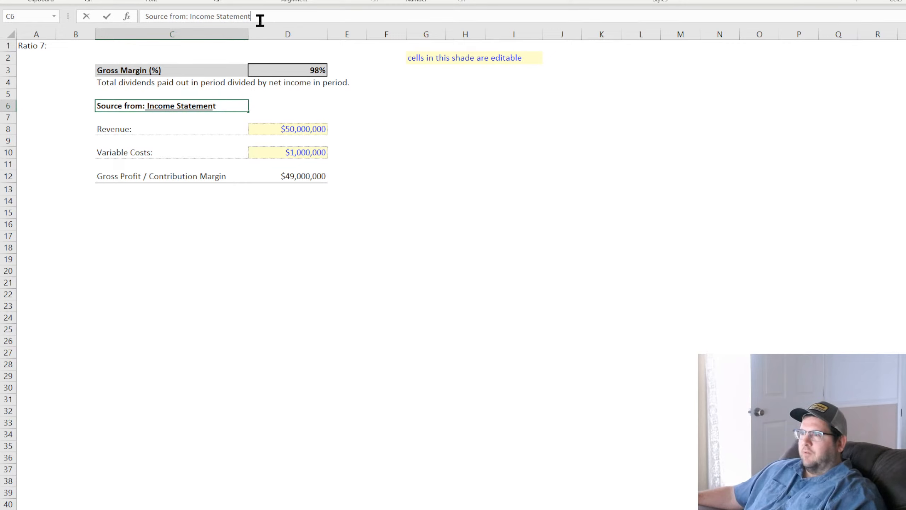
{"action": "left_click", "coordinate": [260, 18]}
{"action": "type", "text": "and Cash FLo"}
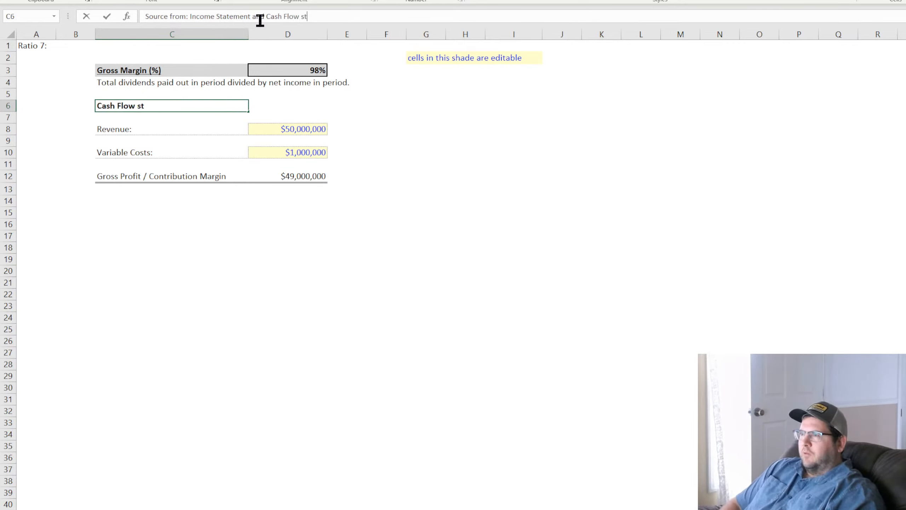
{"action": "type", "text": "w Statement"}
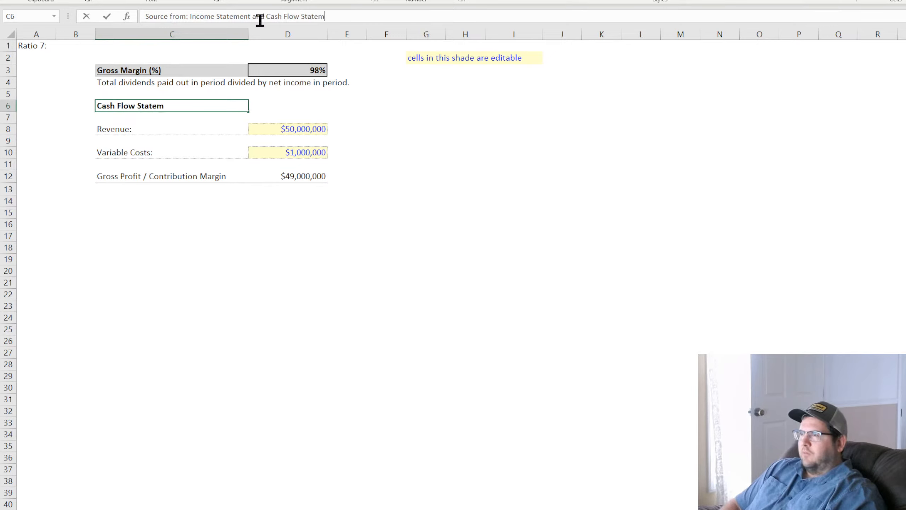
{"action": "key", "text": "Return"}
{"action": "left_click", "coordinate": [119, 104]}
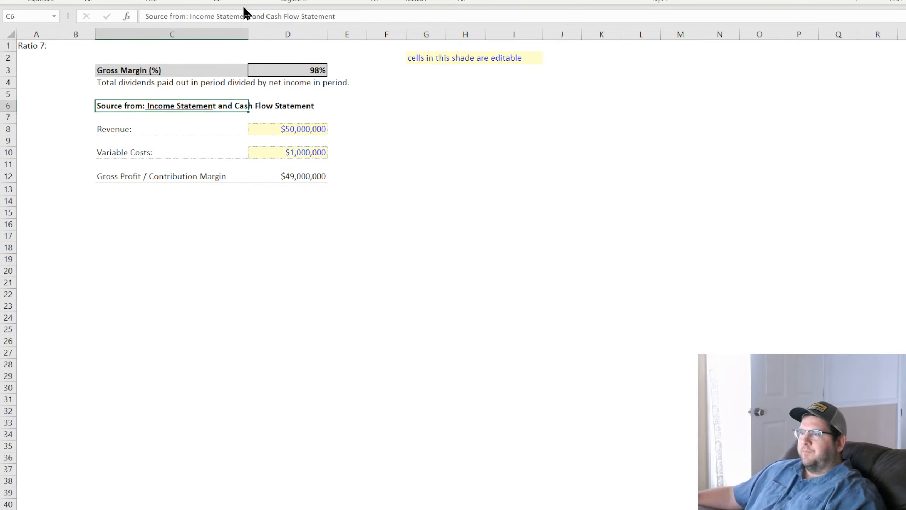
{"action": "left_click_drag", "start_coordinate": [266, 16], "coordinate": [451, 23]}
{"action": "key", "text": "ctrl+u"}
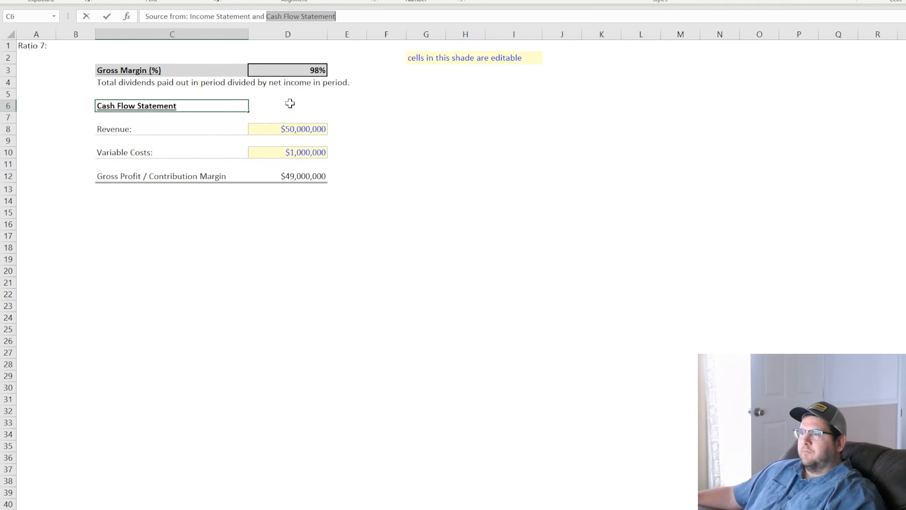
{"action": "left_click", "coordinate": [453, 246]}
Relabel the Revenue line in C8 as "Net Income:" and set its amount in D8 to 1,000,000.
{"action": "left_click", "coordinate": [127, 128]}
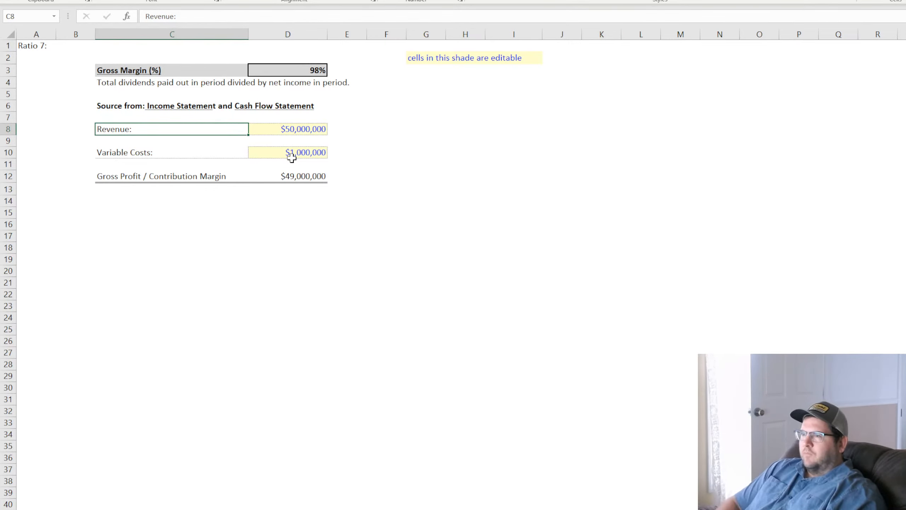
{"action": "type", "text": "Net Incom"}
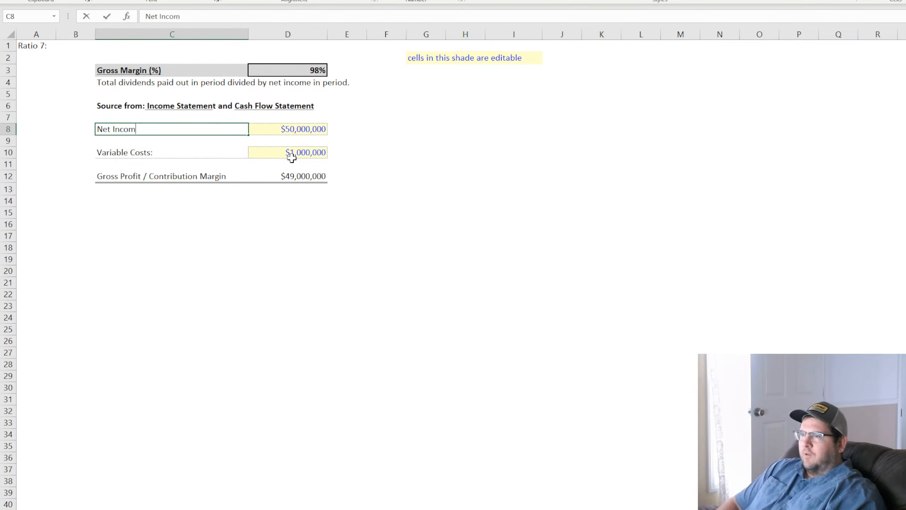
{"action": "type", "text": "e:"}
{"action": "key", "text": "Return"}
{"action": "key", "text": "Up"}
{"action": "key", "text": "Right"}
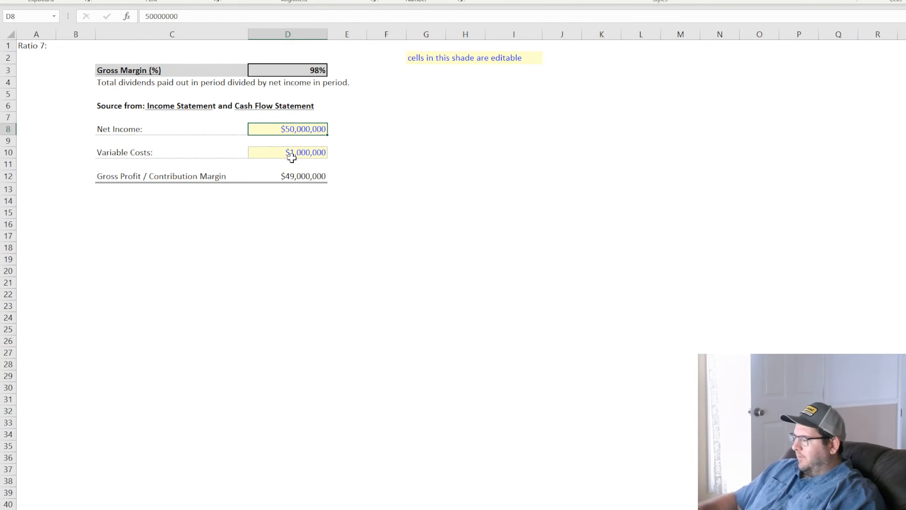
{"action": "type", "text": "1,000,000"}
{"action": "key", "text": "Return"}
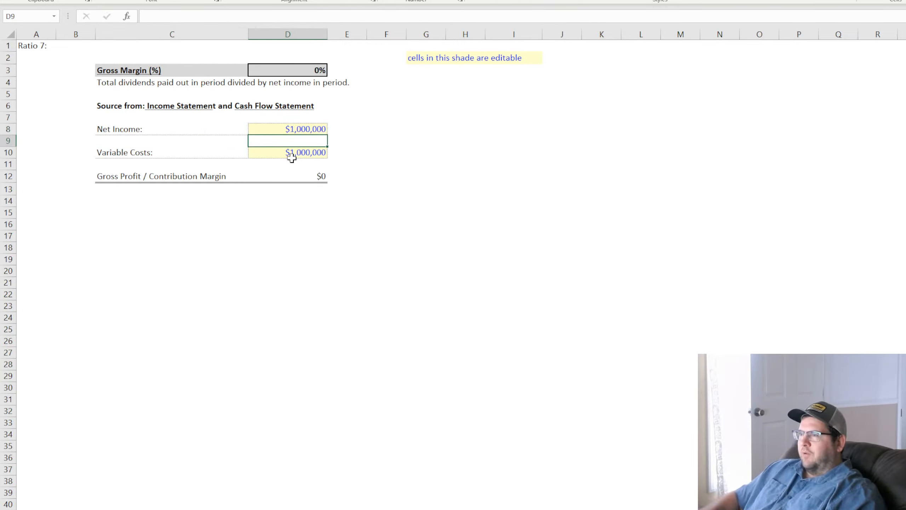
Relabel the Variable Costs line in C10 as "Dividend Payout:" and set its amount in D10 to 250,000.
{"action": "key", "text": "Left"}
{"action": "key", "text": "Down"}
{"action": "type", "text": "Di"}
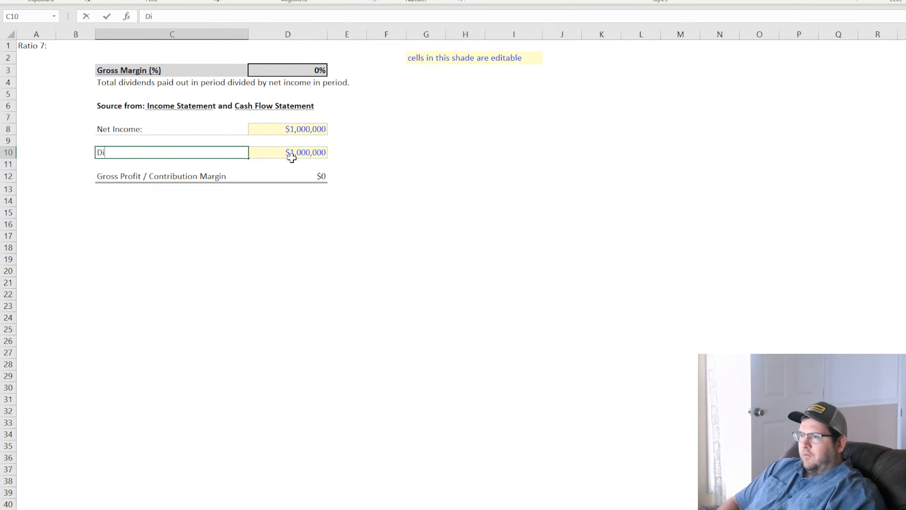
{"action": "type", "text": "vidend Payout:"}
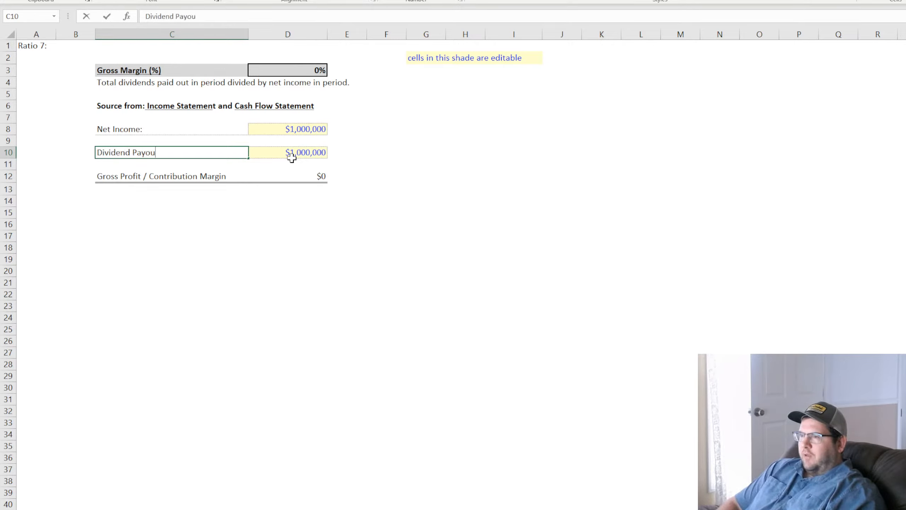
{"action": "key", "text": "Return"}
{"action": "key", "text": "Up"}
{"action": "key", "text": "Right"}
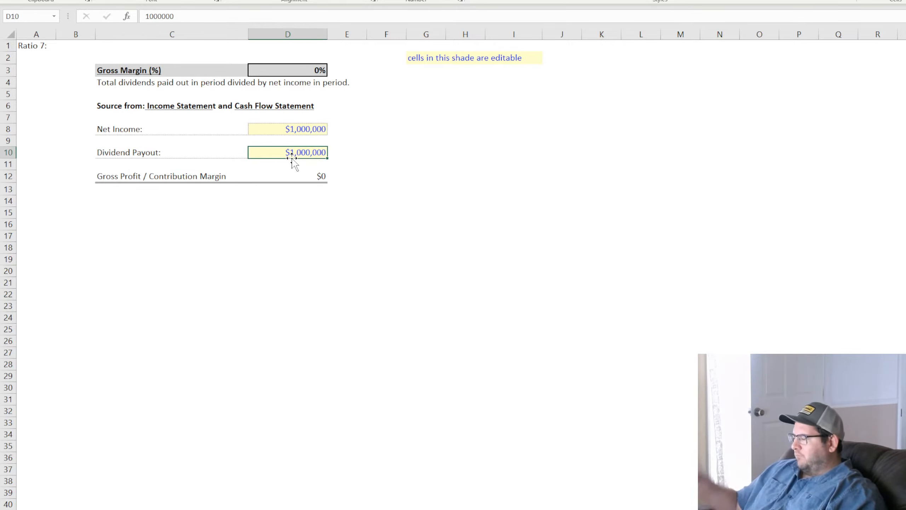
{"action": "type", "text": "250,000"}
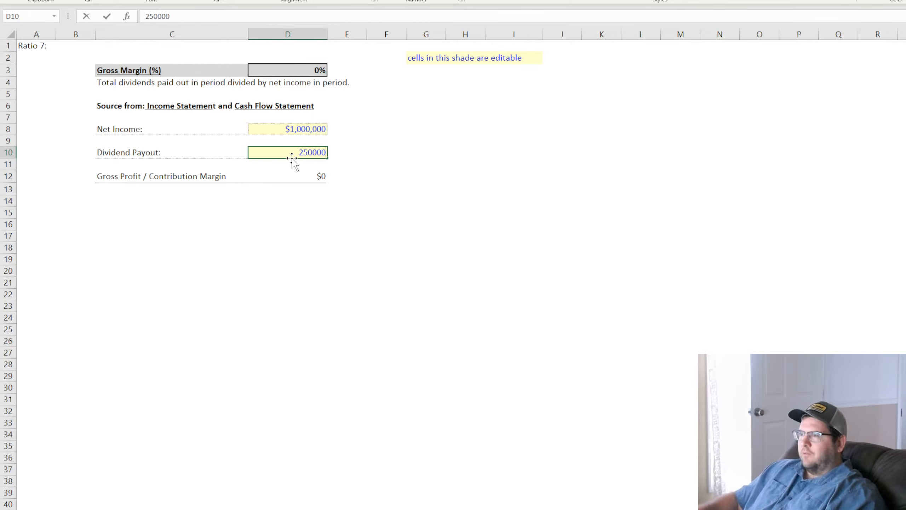
{"action": "key", "text": "Return"}
Clear the Gross Profit / Contribution Margin line in row 12 together with its borders.
{"action": "left_click", "coordinate": [346, 178]}
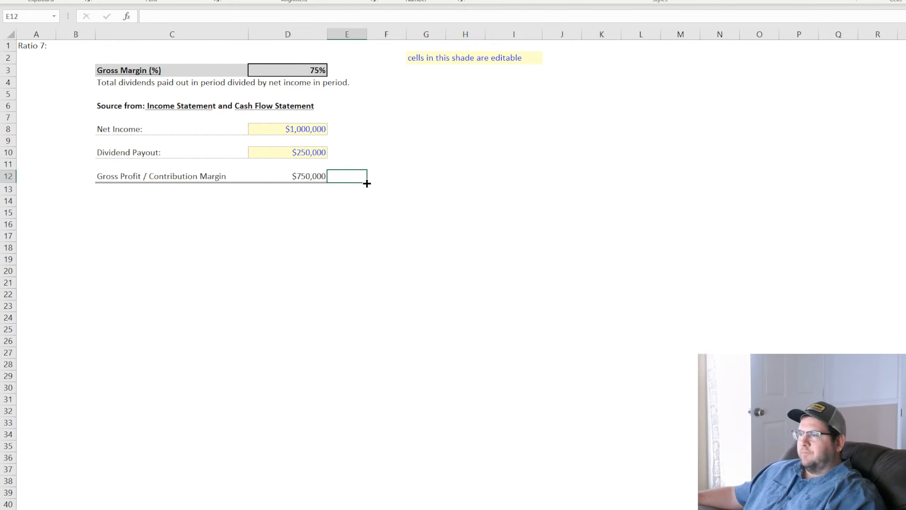
{"action": "left_click_drag", "start_coordinate": [367, 183], "coordinate": [46, 175]}
{"action": "left_click", "coordinate": [171, 257]}
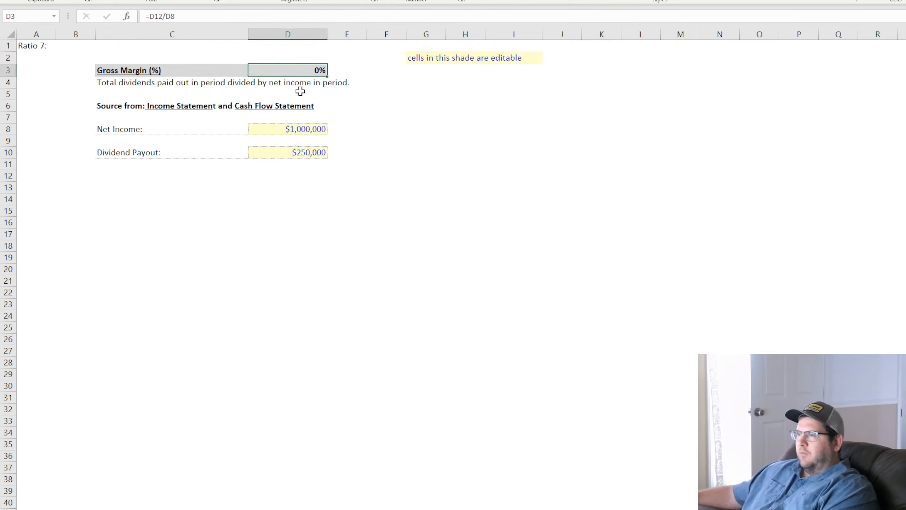
Replace the ratio formula in D3 with dividend payout divided by net income, =D10/D8.
{"action": "type", "text": "="}
{"action": "left_click", "coordinate": [309, 153]}
{"action": "type", "text": "/"}
{"action": "left_click", "coordinate": [313, 131]}
{"action": "key", "text": "Return"}
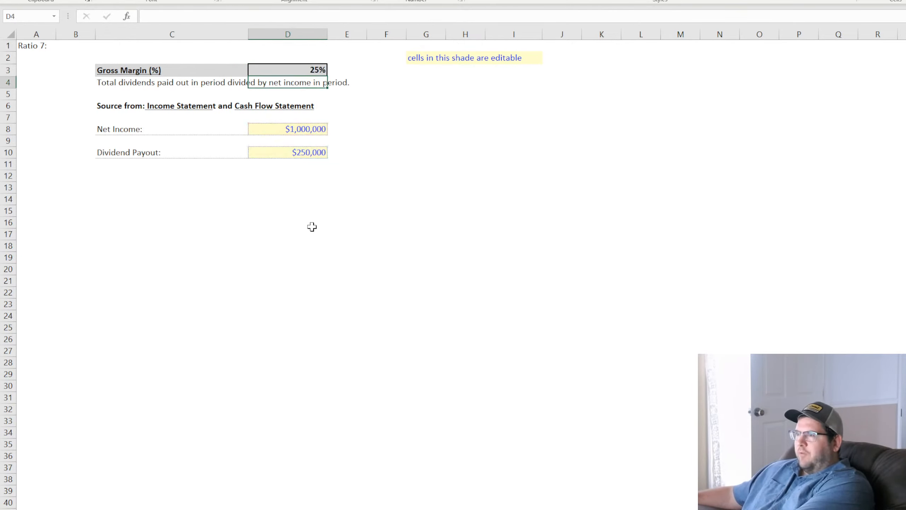
Replace the Gross Margin (%) heading in C3 with "Dividend Payout".
{"action": "left_click", "coordinate": [314, 269]}
{"action": "left_click", "coordinate": [314, 315]}
{"action": "left_click", "coordinate": [139, 70]}
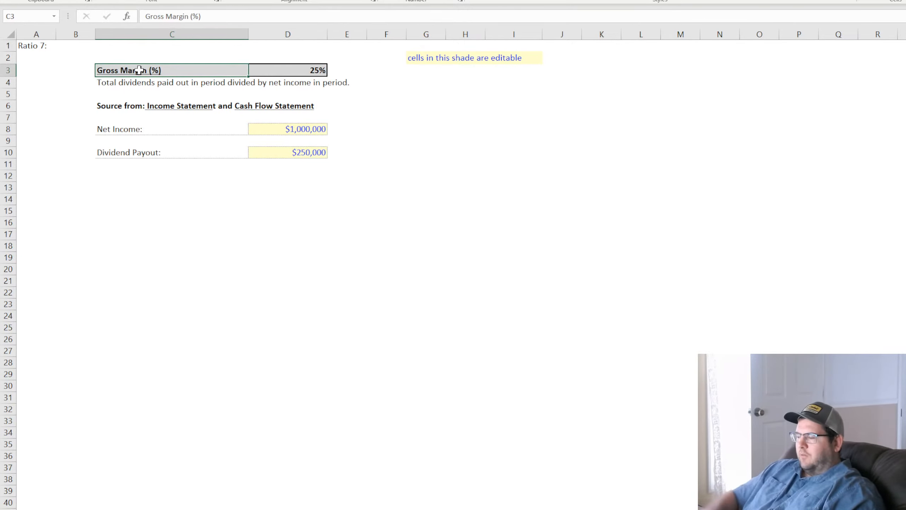
{"action": "type", "text": "Dividend P"}
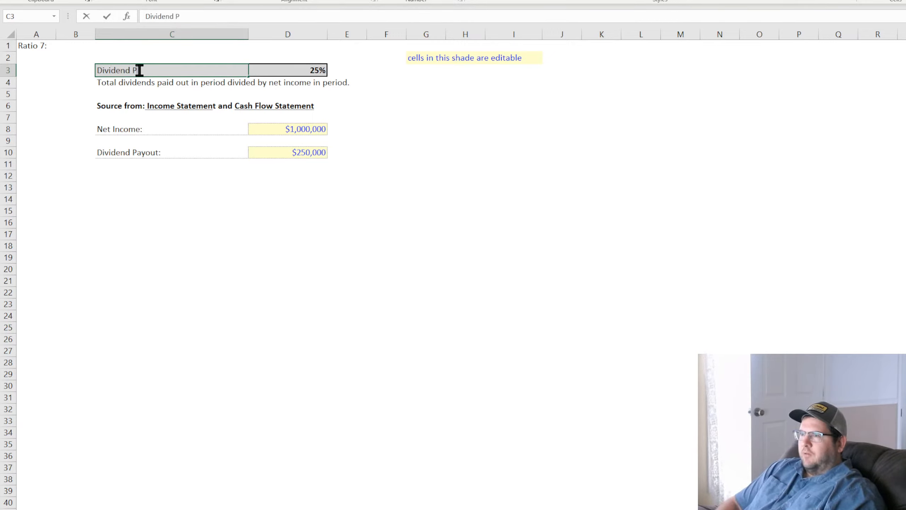
{"action": "type", "text": "ayout"}
{"action": "key", "text": "Return"}
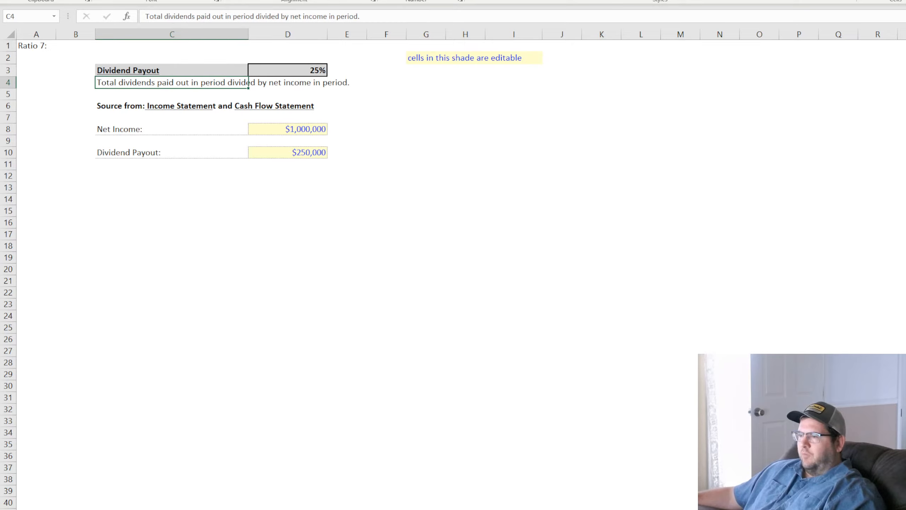
Change the ratio number in A1 so the label reads "Ratio 8:".
{"action": "left_click", "coordinate": [22, 45]}
{"action": "left_click", "coordinate": [167, 16]}
{"action": "key", "text": "BackSpace"}
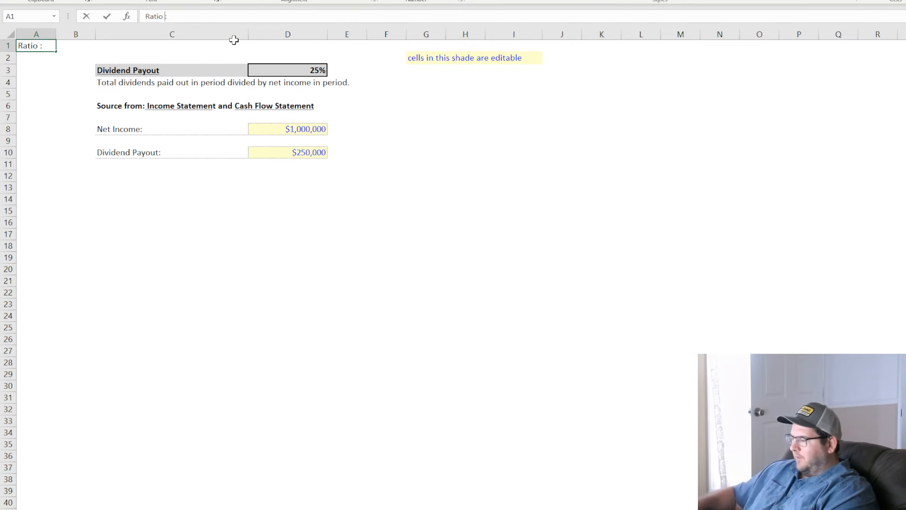
{"action": "type", "text": "8"}
{"action": "key", "text": "Return"}
Relink the Gross Margin value in D11 of the Accounting Ratio Summary to cell D3 of the Gross Margin sheet.
{"action": "left_click", "coordinate": [173, 509]}
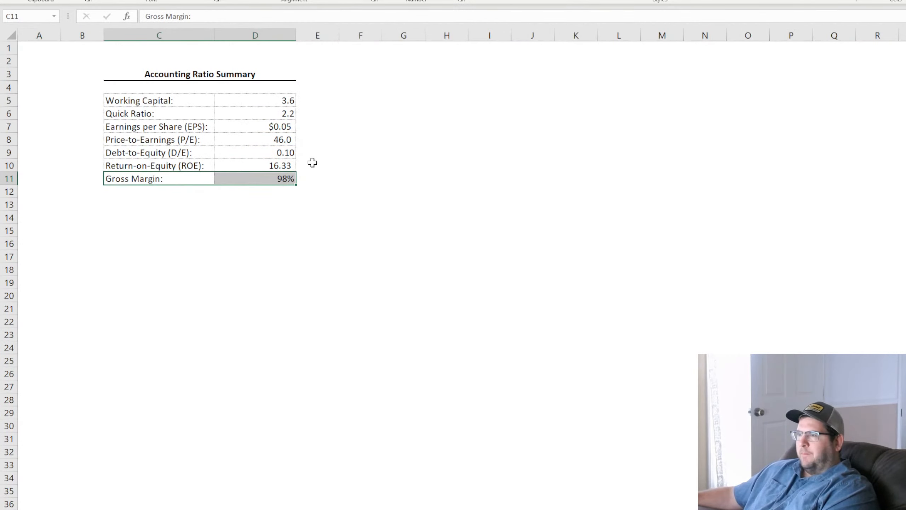
{"action": "left_click", "coordinate": [272, 180]}
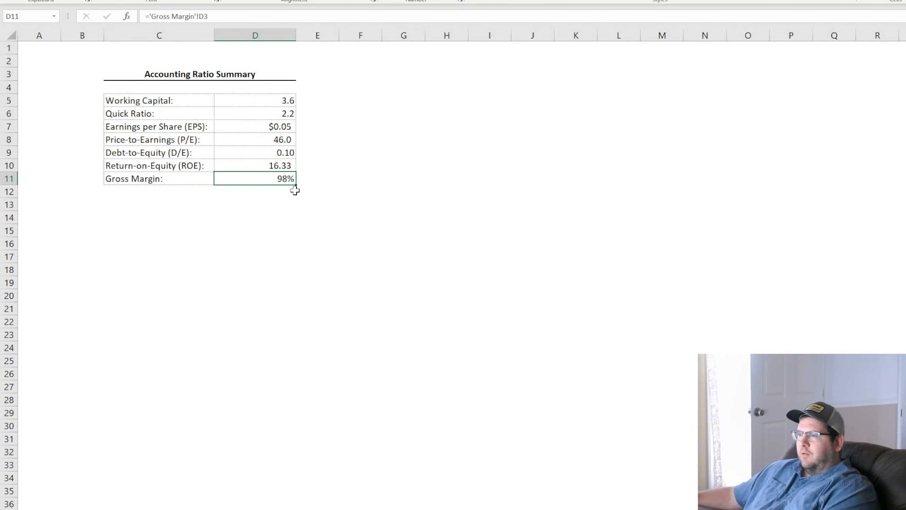
{"action": "type", "text": "="}
{"action": "left_click", "coordinate": [572, 507]}
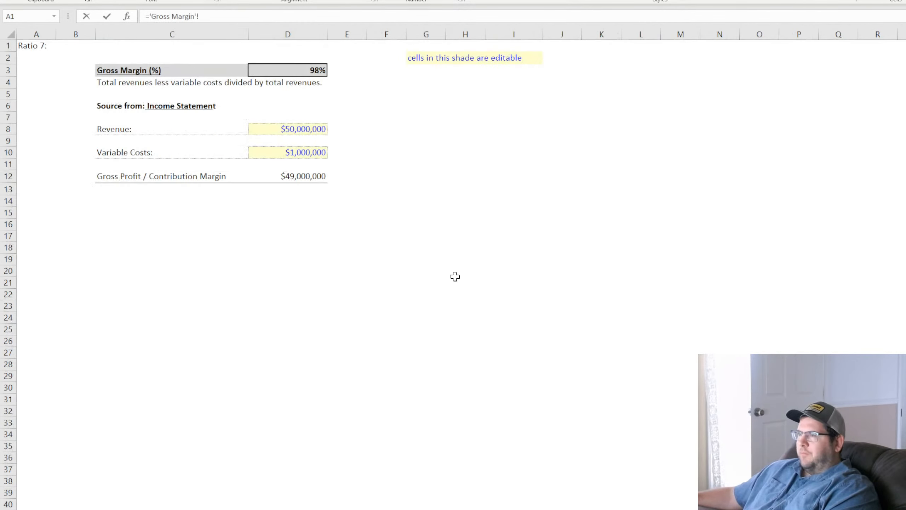
{"action": "left_click", "coordinate": [295, 72]}
{"action": "key", "text": "Return"}
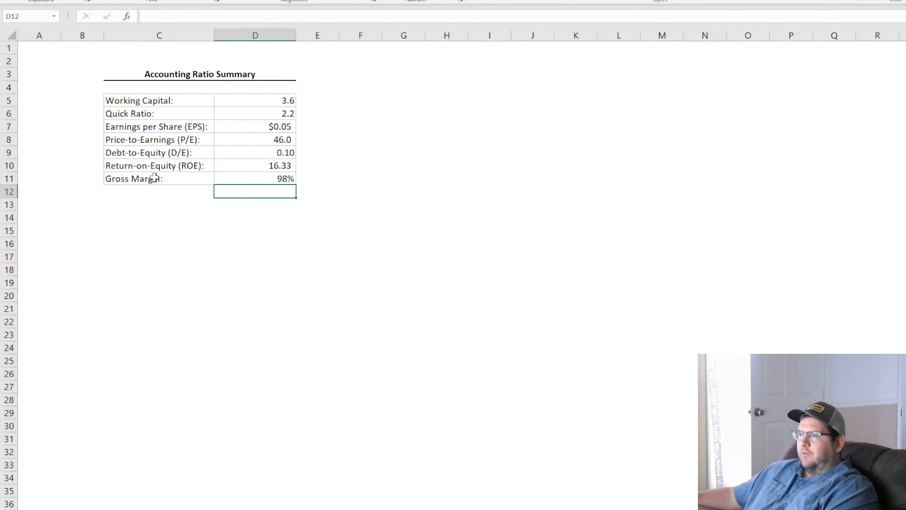
Shift the Gross Margin line down to row 12 and fill the Return-on-Equity line into row 11.
{"action": "left_click_drag", "start_coordinate": [153, 178], "coordinate": [239, 193]}
{"action": "mouse_move", "coordinate": [185, 166]}
{"action": "left_mouse_down"}
{"action": "mouse_move", "coordinate": [290, 168]}
{"action": "mouse_move", "coordinate": [185, 166]}
{"action": "left_mouse_up"}
{"action": "left_click", "coordinate": [303, 170]}
{"action": "left_click", "coordinate": [286, 166]}
{"action": "left_click_drag", "start_coordinate": [305, 172], "coordinate": [304, 184]}
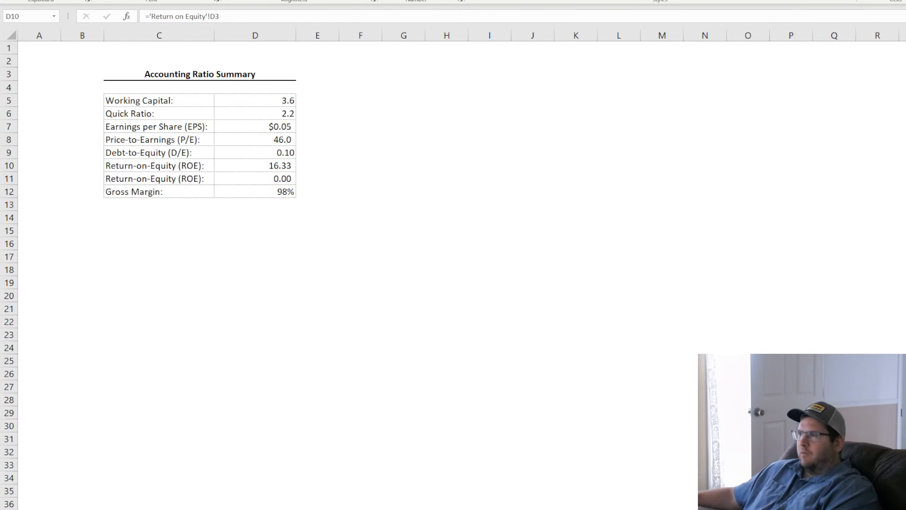
Relabel the duplicated Return-on-Equity line in C11 as "Dividend Payout Ratio:".
{"action": "double_click", "coordinate": [184, 178]}
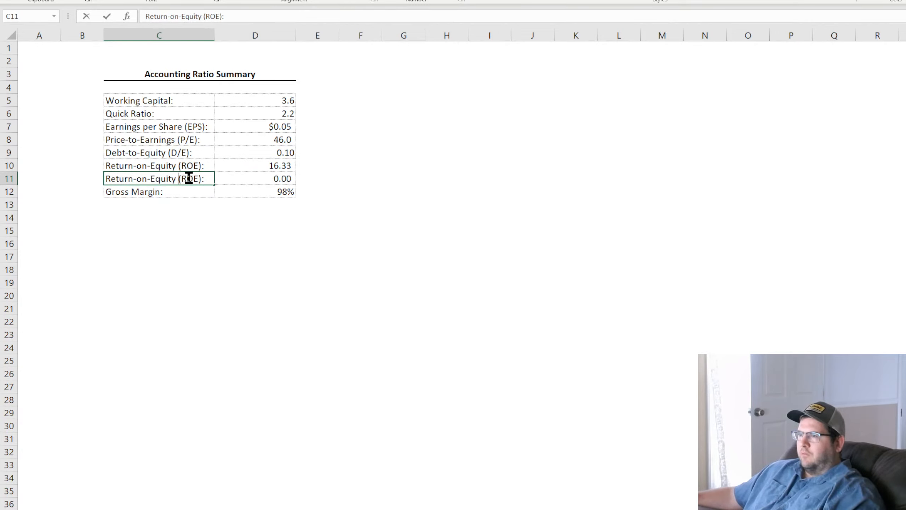
{"action": "left_click_drag", "start_coordinate": [203, 178], "coordinate": [70, 172]}
{"action": "type", "text": "Dividend P"}
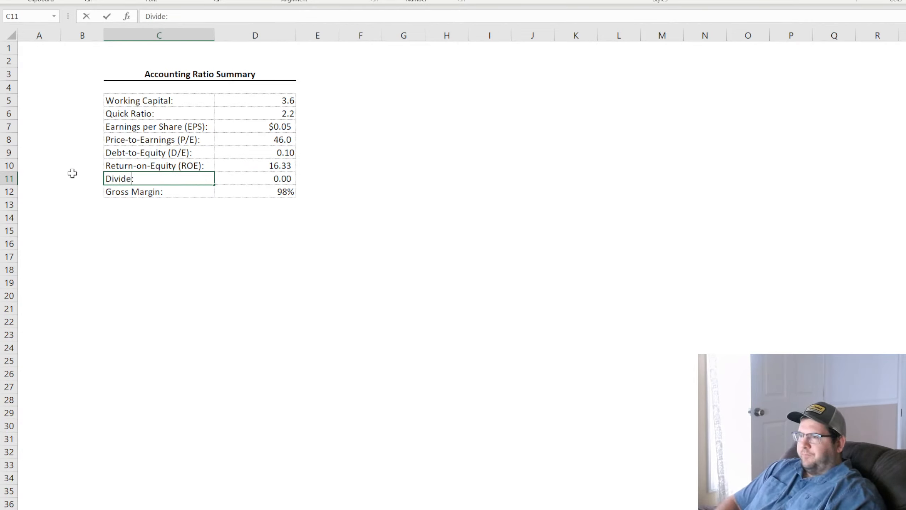
{"action": "type", "text": "ayout R"}
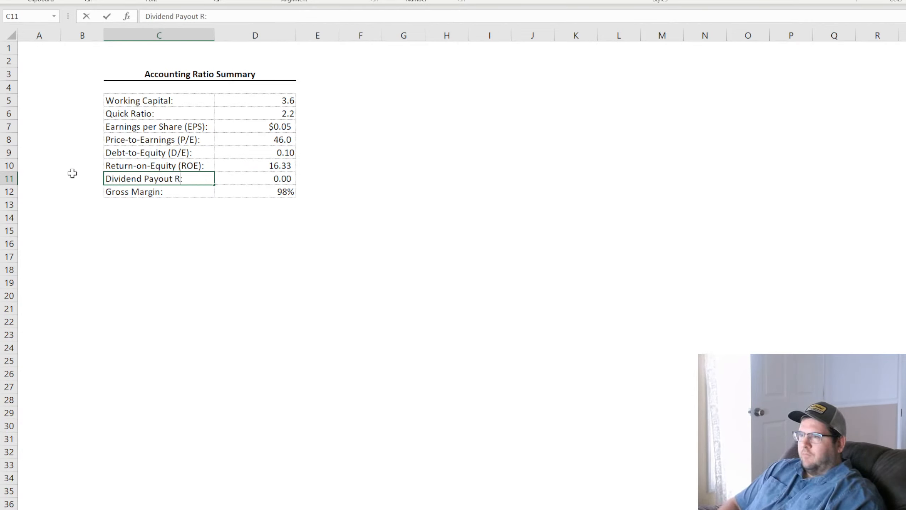
{"action": "key", "text": "BackSpace"}
{"action": "key", "text": "BackSpace"}
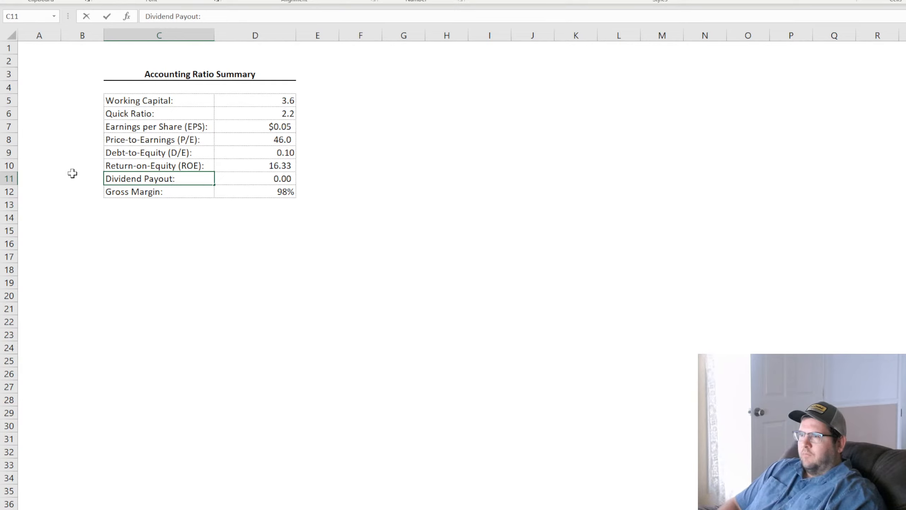
{"action": "type", "text": "Ratio"}
{"action": "key", "text": "Return"}
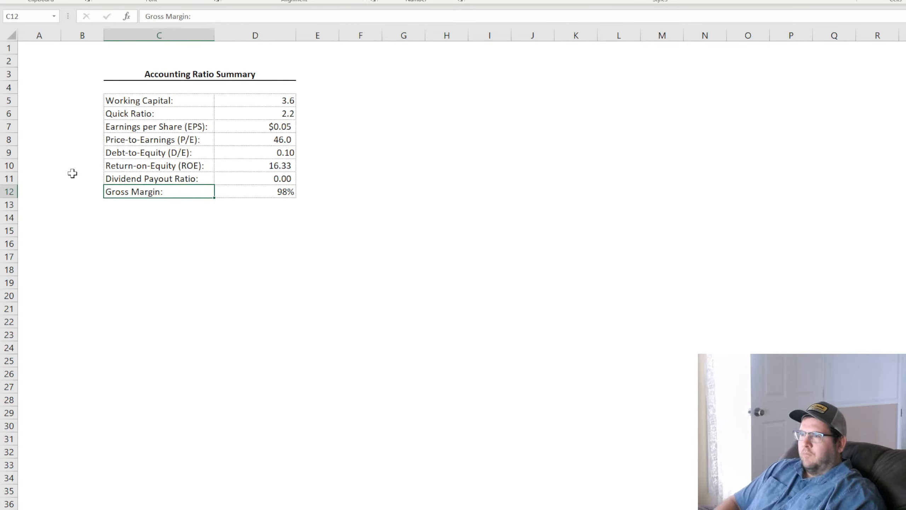
Link the Dividend Payout Ratio value in D11 to the Dividend Payout sheet with ='Dividend Payout'!D3.
{"action": "left_click", "coordinate": [176, 180]}
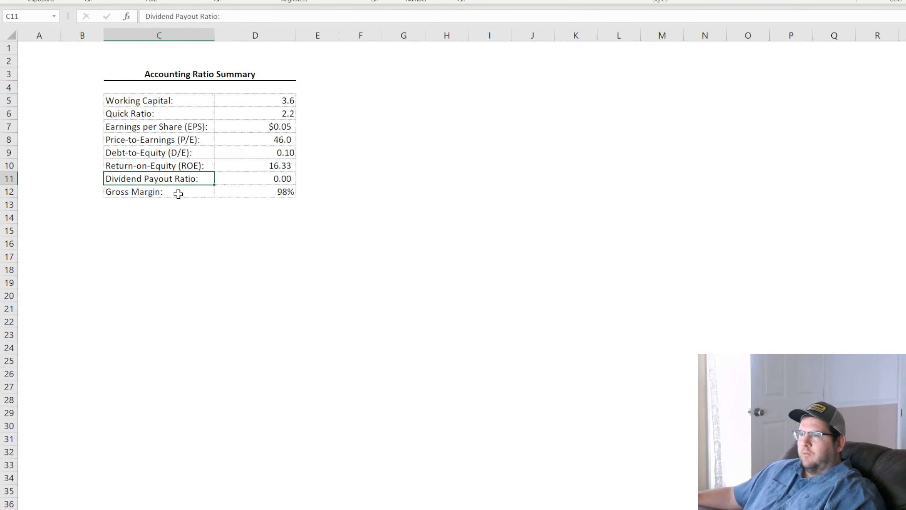
{"action": "left_click", "coordinate": [279, 183]}
{"action": "type", "text": "="}
{"action": "left_click", "coordinate": [651, 506]}
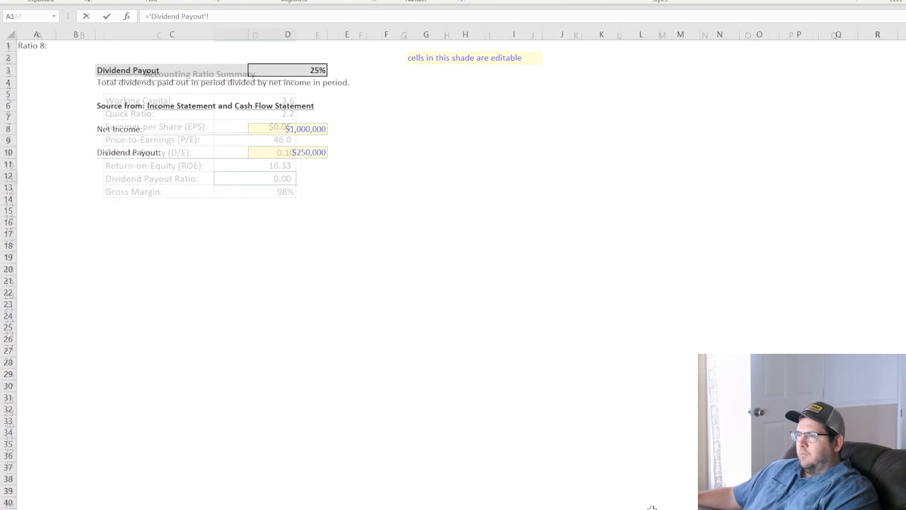
{"action": "left_click", "coordinate": [314, 70]}
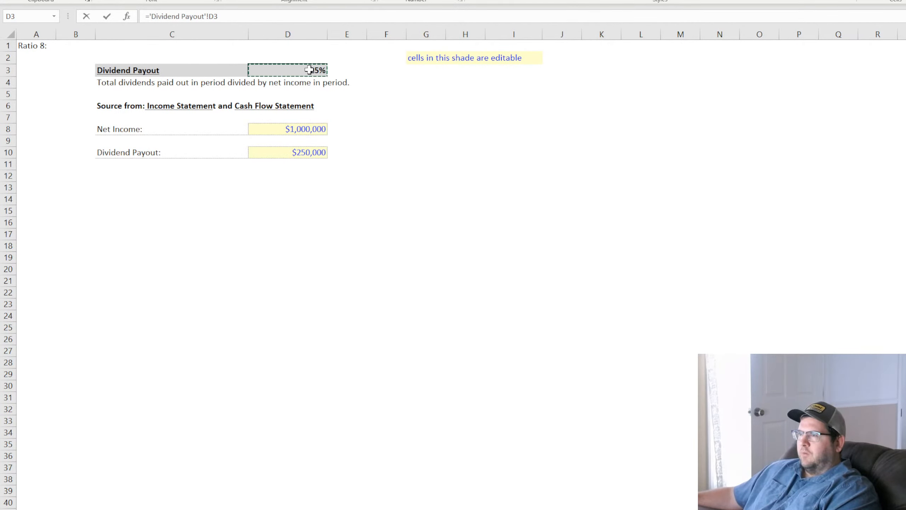
{"action": "key", "text": "Return"}
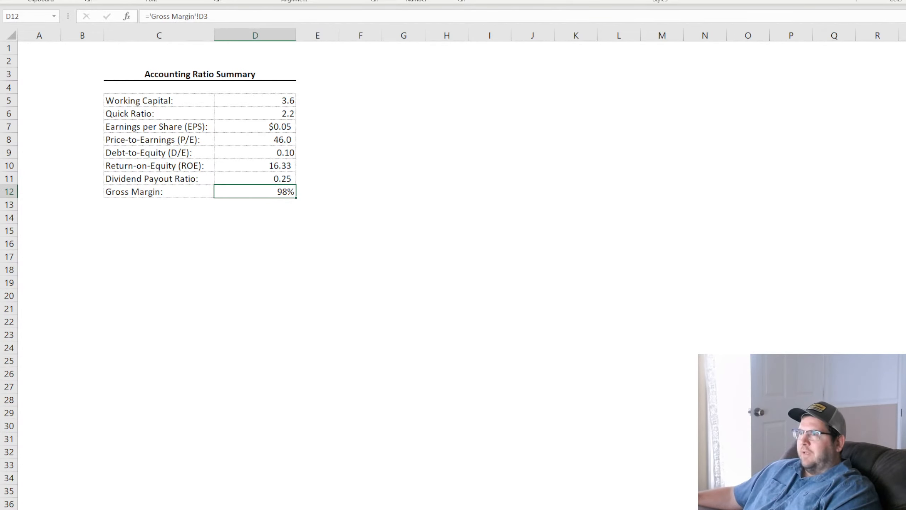
Return to the Dividend Payout sheet and review its net income line and ratio description.
{"action": "left_click", "coordinate": [403, 282]}
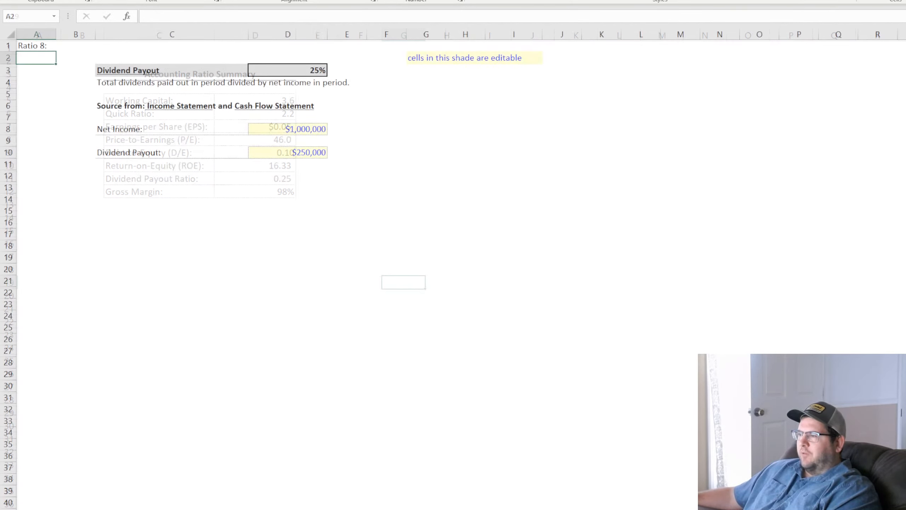
{"action": "left_click", "coordinate": [514, 316]}
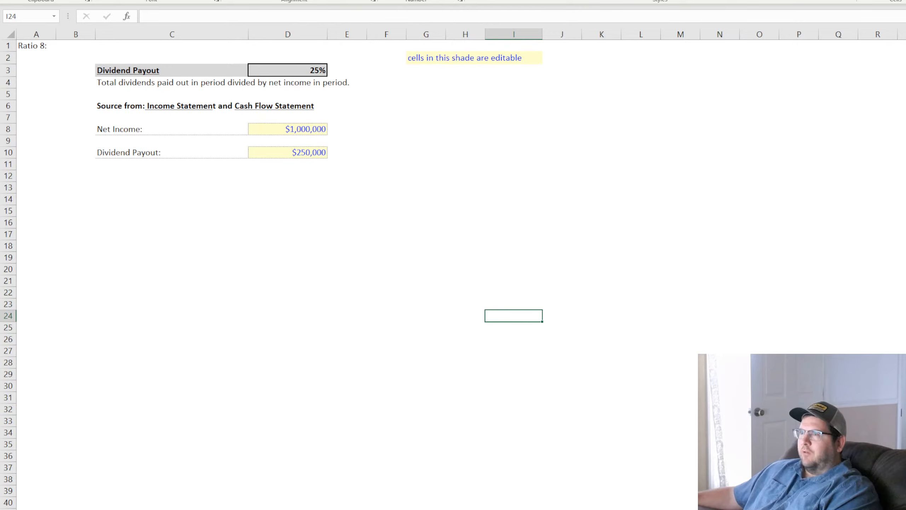
{"action": "left_click", "coordinate": [319, 279]}
{"action": "left_click", "coordinate": [134, 129]}
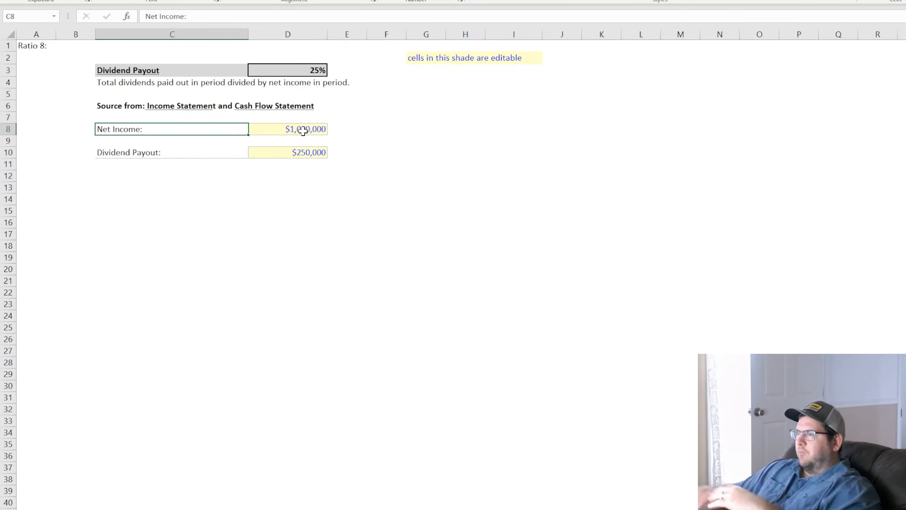
{"action": "left_click", "coordinate": [291, 188]}
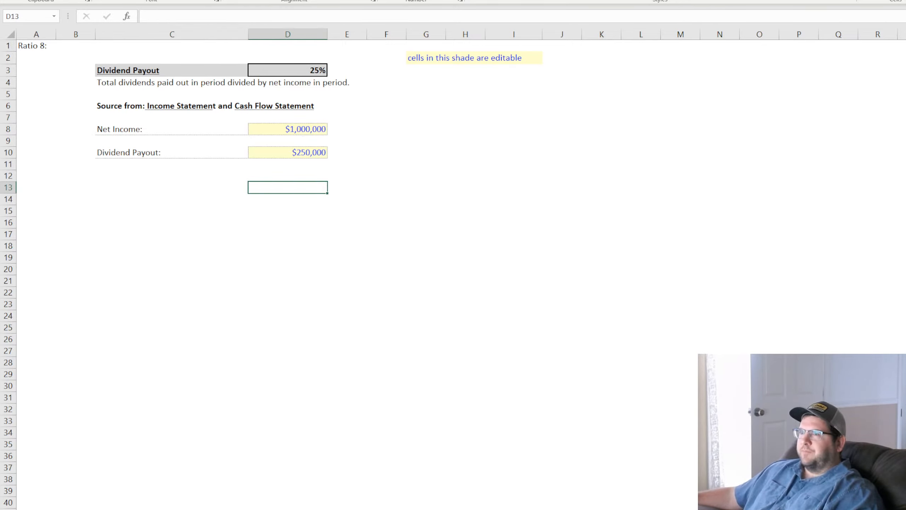
{"action": "left_click", "coordinate": [195, 232]}
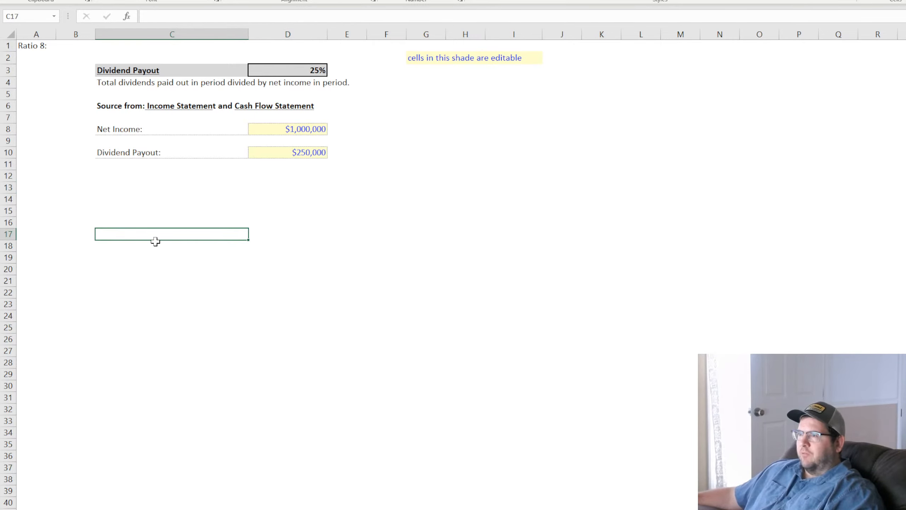
{"action": "left_click", "coordinate": [123, 82]}
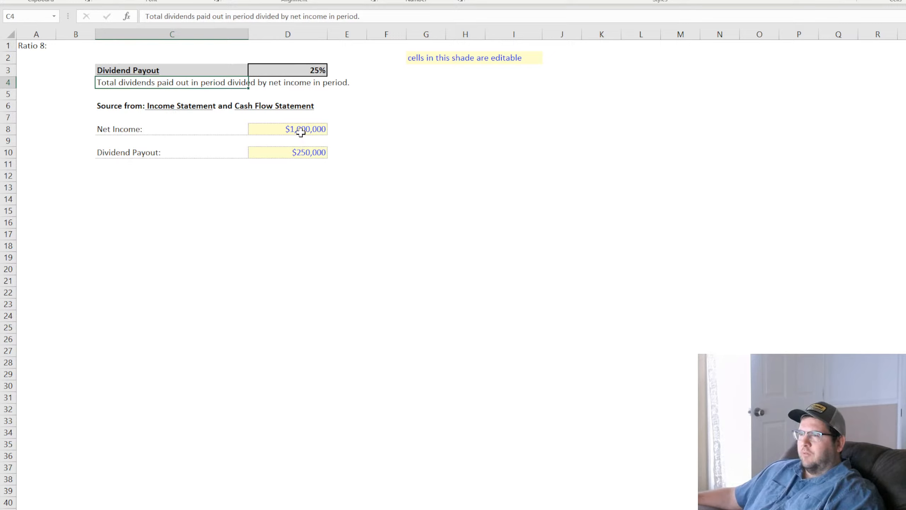
Begin a source note in E8 beside the net income amount, starting with "In".
{"action": "left_click", "coordinate": [153, 130]}
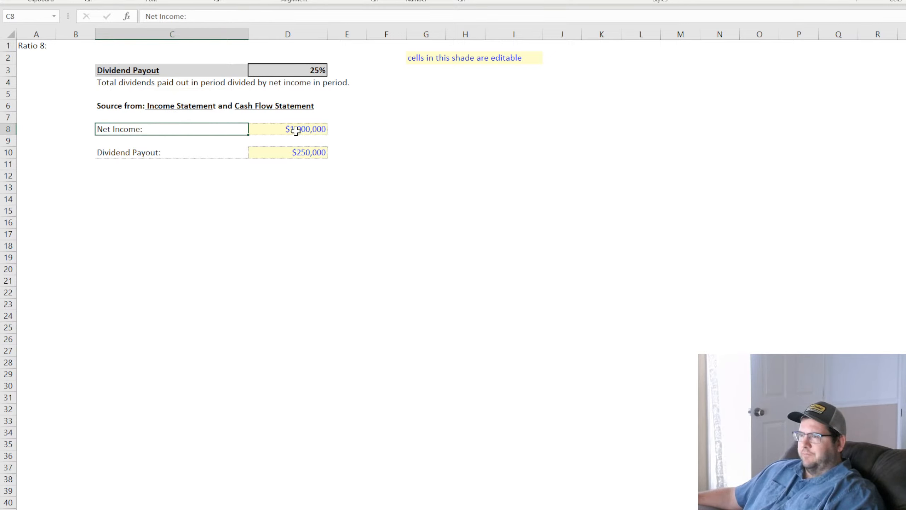
{"action": "left_click", "coordinate": [340, 130]}
{"action": "type", "text": "In"}
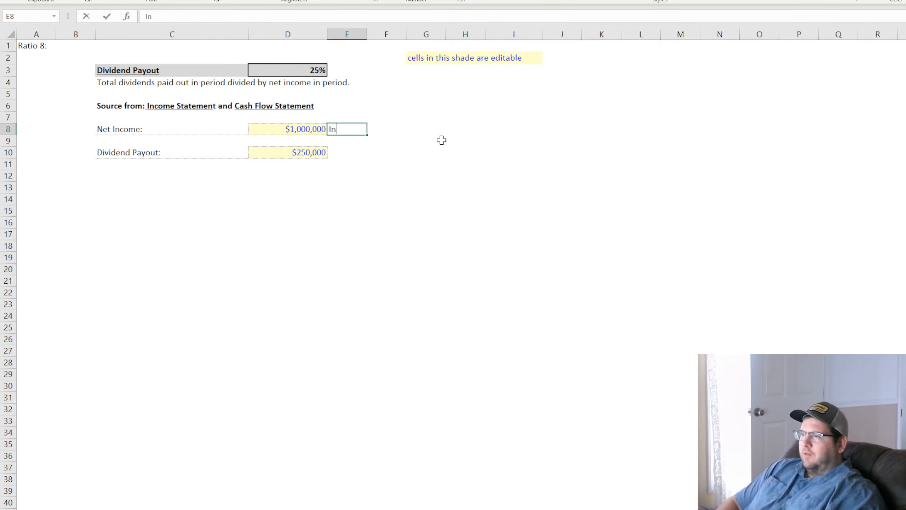
Label the Net Income row "Income Statement item" in E8 and the Dividend Payout row "Cash Flow Statement item" in E10.
{"action": "type", "text": "come Statement item"}
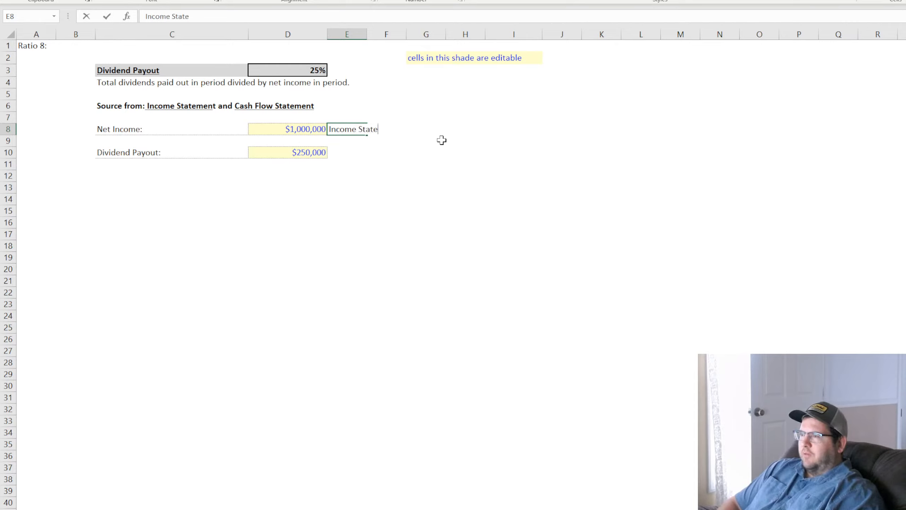
{"action": "key", "text": "Down"}
{"action": "key", "text": "Down"}
{"action": "type", "text": "Cas"}
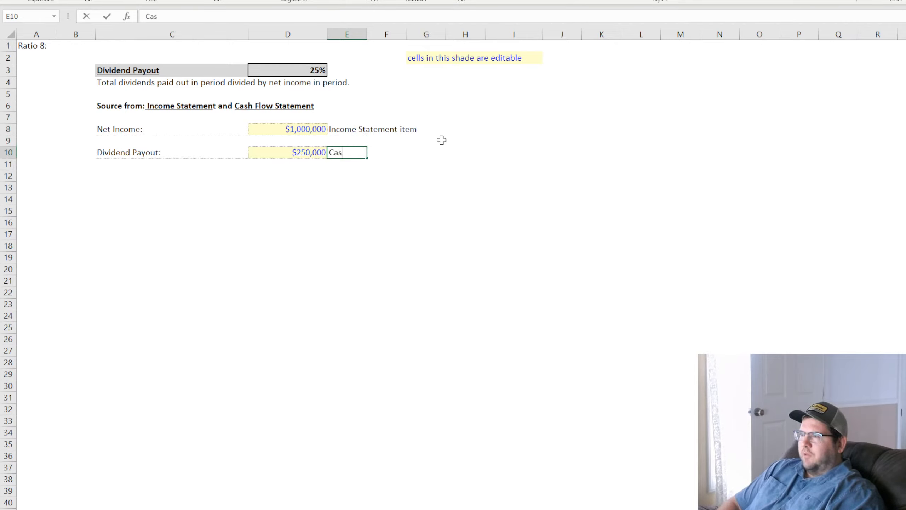
{"action": "type", "text": "h Flow Statement item"}
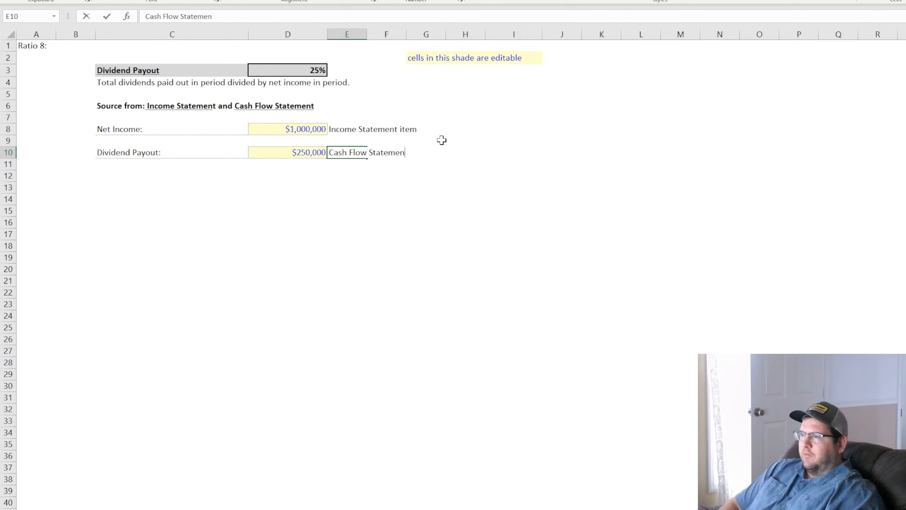
{"action": "key", "text": "Return"}
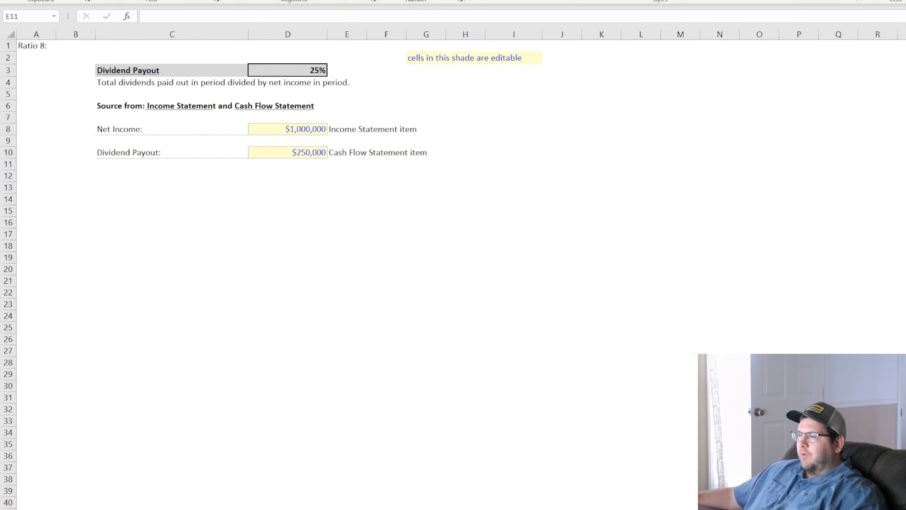
{"action": "left_click", "coordinate": [523, 316]}
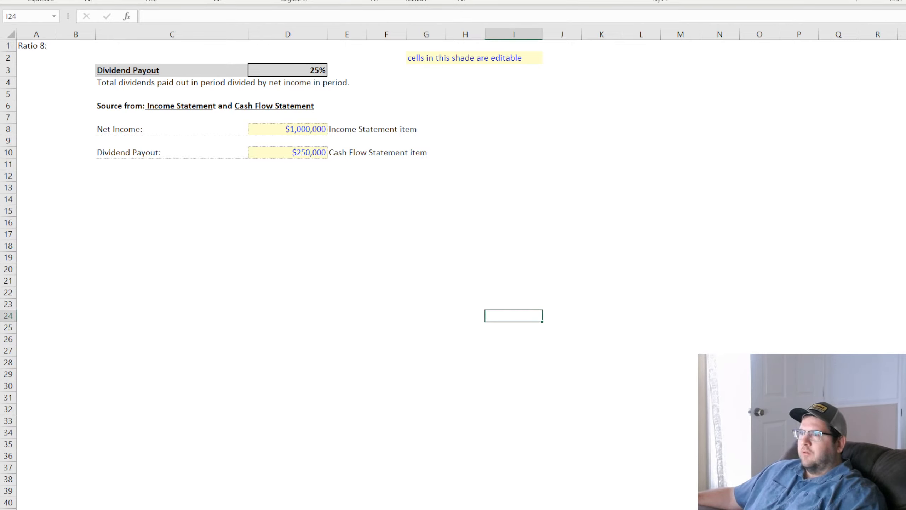
{"action": "left_click", "coordinate": [364, 316]}
{"action": "key", "text": "ctrl+Page_Up"}
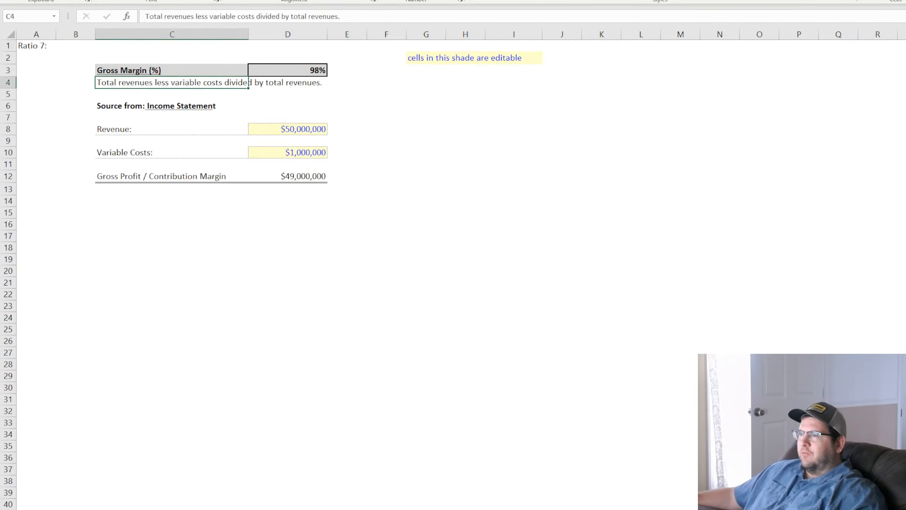
{"action": "key", "text": "ctrl+Page_Down"}
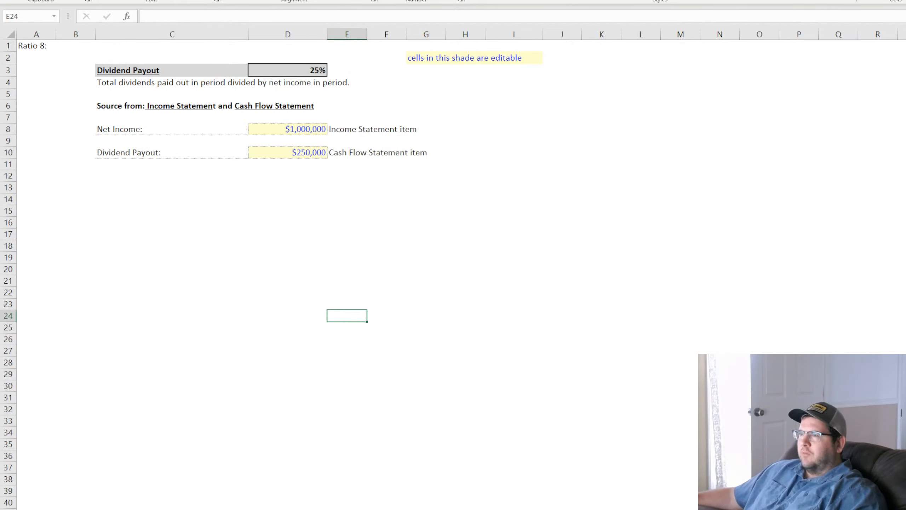
{"action": "key", "text": "alt+Tab"}
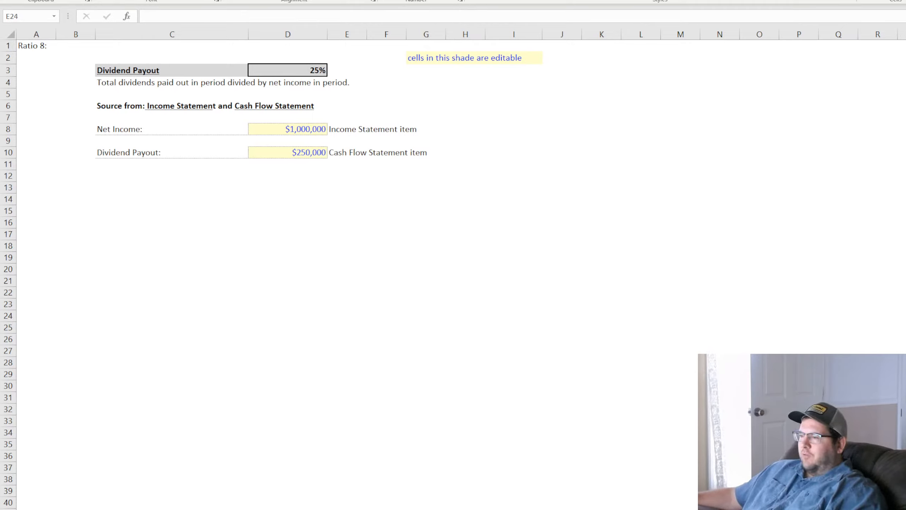
{"action": "left_click", "coordinate": [510, 367]}
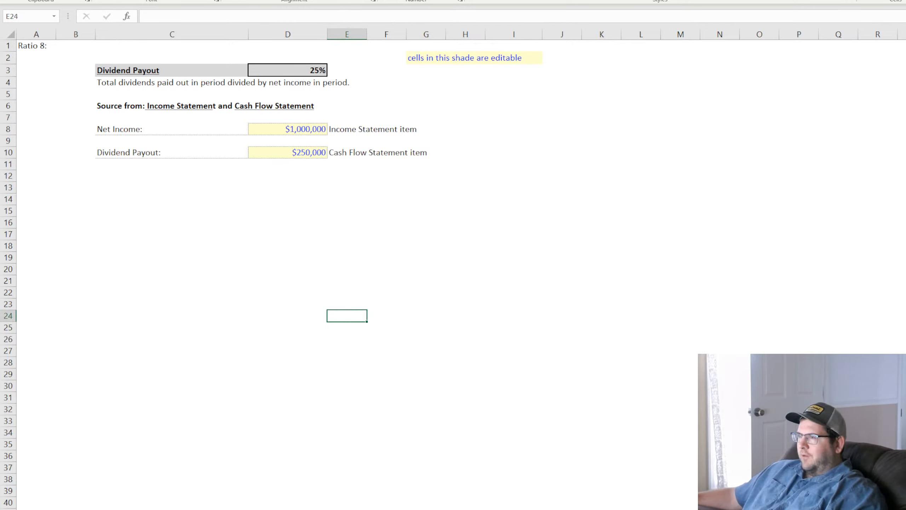
Duplicate the Gross Margin sheet and name the copy Berry.
{"action": "key", "text": "ctrl+Page_Up"}
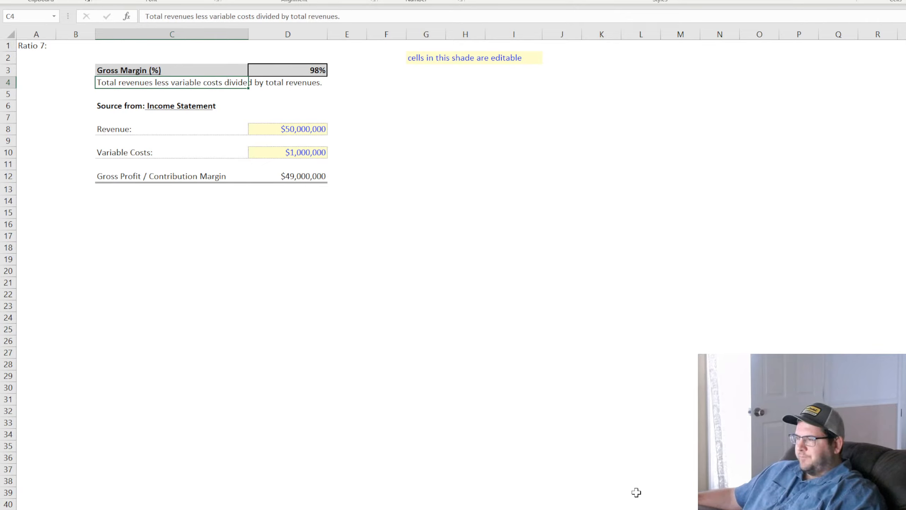
{"action": "key", "text": "alt+Tab"}
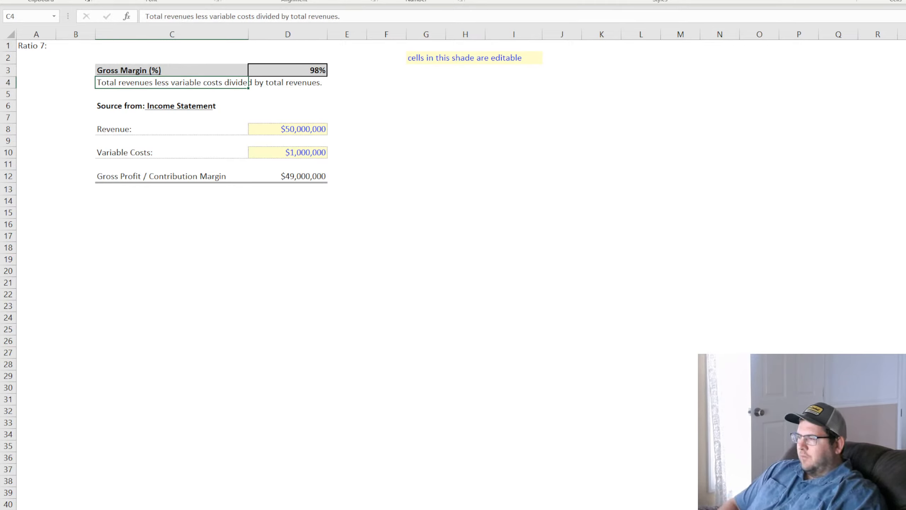
{"action": "key", "text": "alt+Tab"}
{"action": "key", "text": "ctrl+Page_Down"}
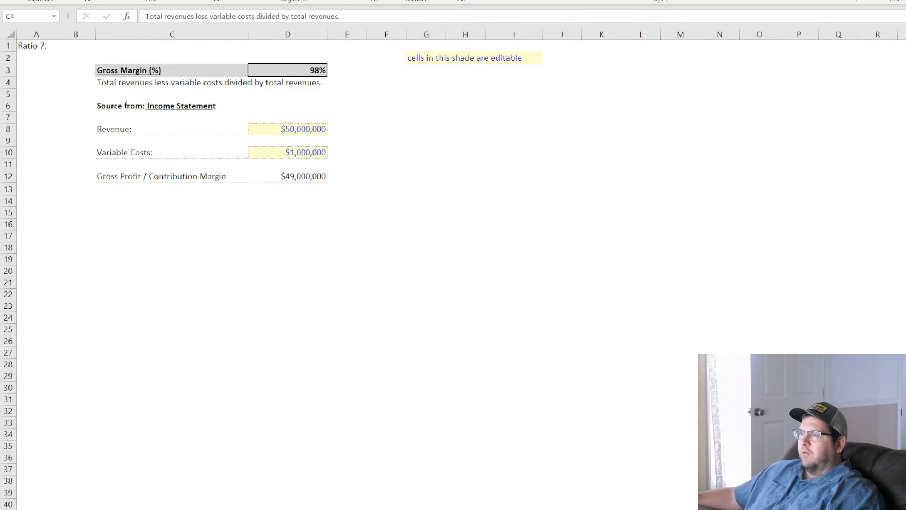
{"action": "key", "text": "alt+Tab"}
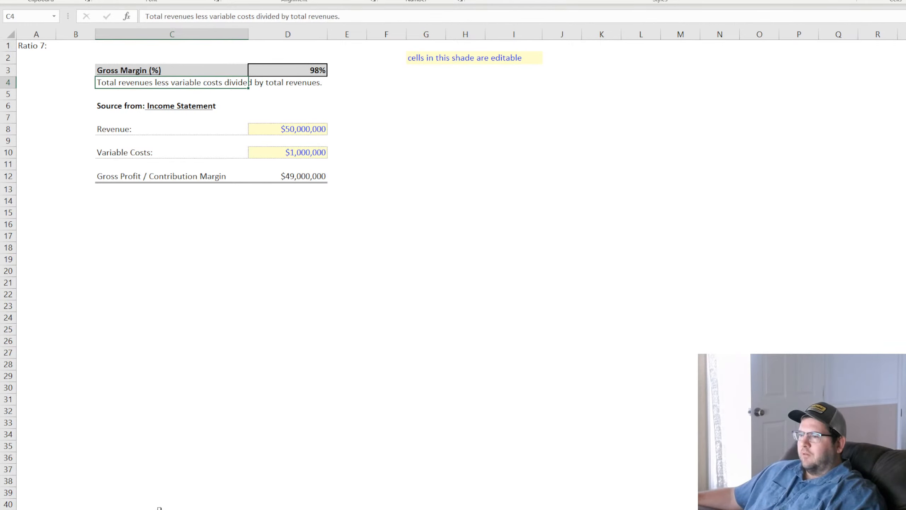
Copy the Dividend Payout Ratio row of the Accounting Ratio Summary into row 13 and relabel the copy "Berry:".
{"action": "left_click", "coordinate": [159, 509]}
{"action": "left_click_drag", "start_coordinate": [155, 194], "coordinate": [244, 178]}
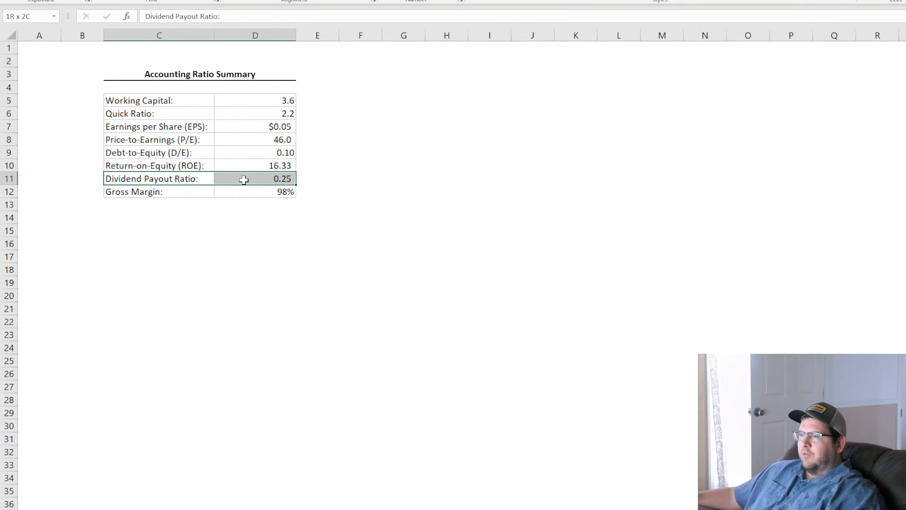
{"action": "key", "text": "ctrl+c"}
{"action": "left_click", "coordinate": [160, 206]}
{"action": "key", "text": "ctrl+v"}
{"action": "double_click", "coordinate": [154, 206]}
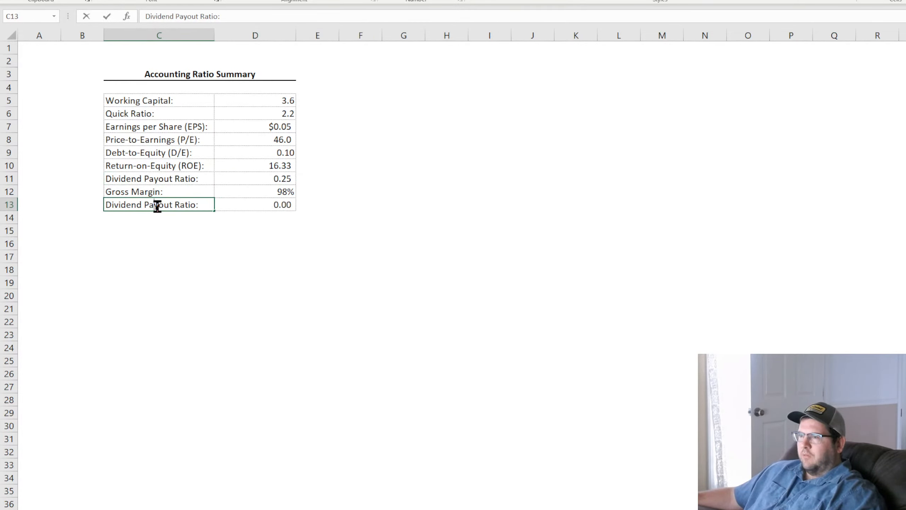
{"action": "left_click_drag", "start_coordinate": [195, 205], "coordinate": [35, 200]}
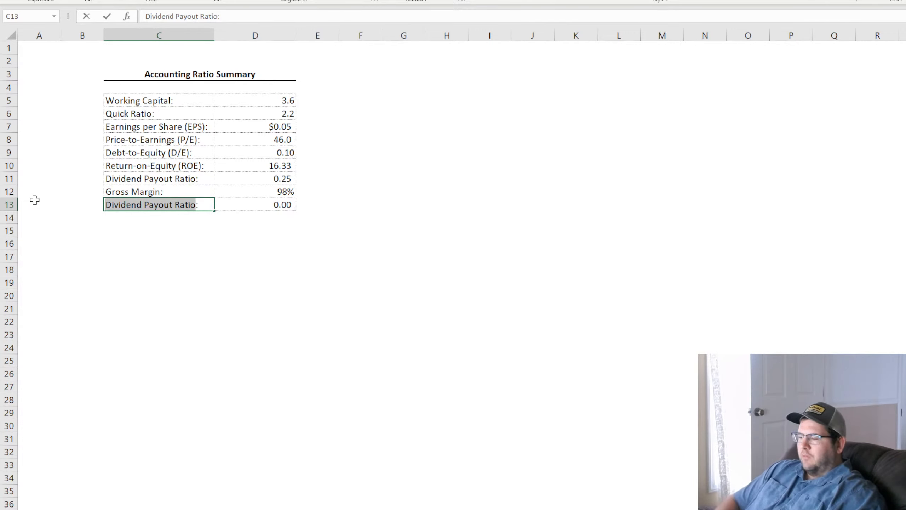
{"action": "type", "text": "Berry"}
{"action": "key", "text": "Return"}
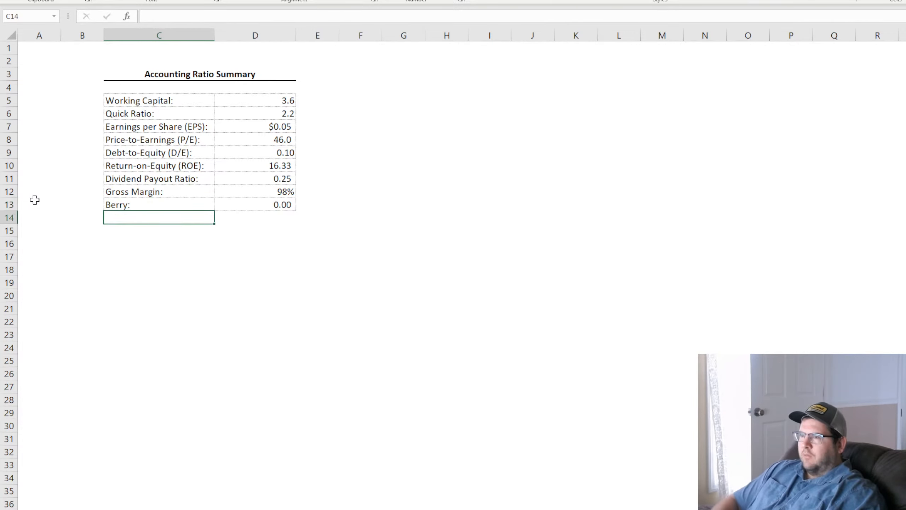
Link the Berry value in D13 of the summary to cell D3 of the Berry sheet.
{"action": "left_click", "coordinate": [253, 205]}
{"action": "type", "text": "=Berry!"}
{"action": "key", "text": "ctrl+Page_Down"}
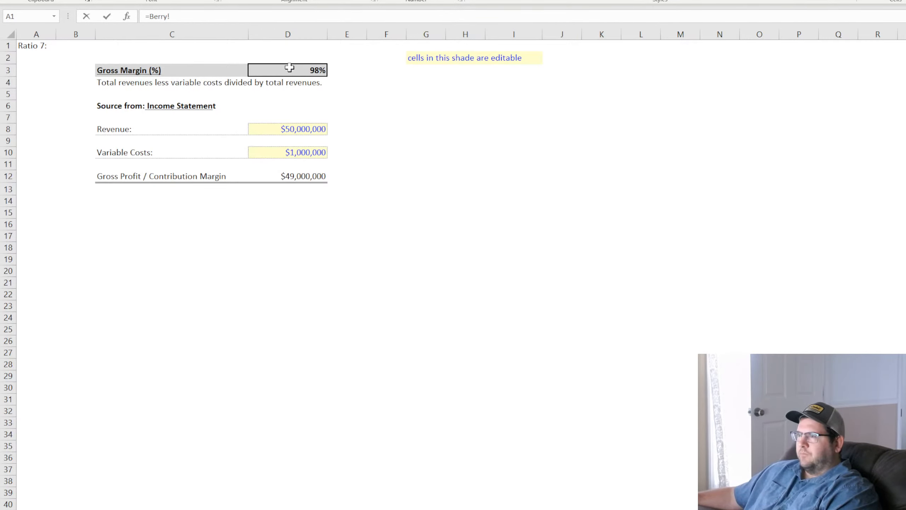
{"action": "left_click", "coordinate": [287, 68]}
{"action": "key", "text": "Return"}
On the Berry sheet, copy the Variable Costs label and amount into row 14, below Gross Profit / Contribution Margin.
{"action": "key", "text": "ctrl+Page_Down"}
{"action": "left_click", "coordinate": [132, 127]}
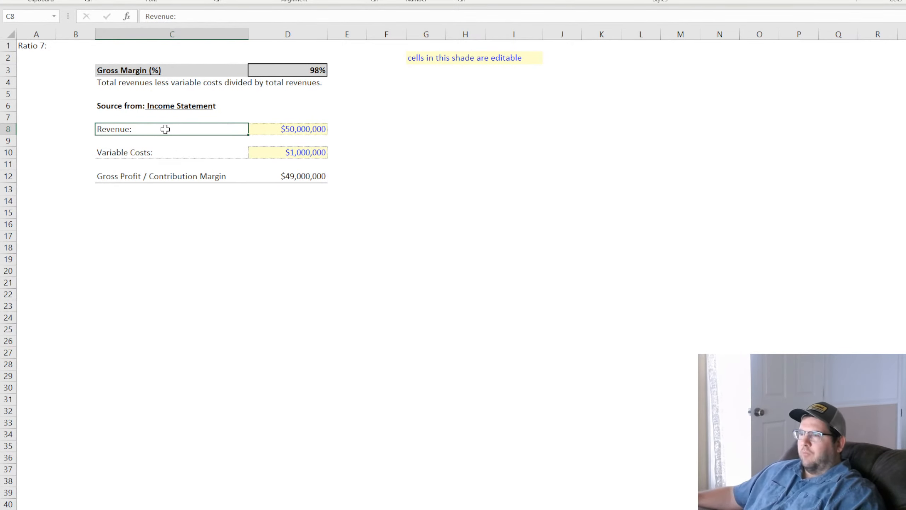
{"action": "left_click", "coordinate": [311, 176]}
{"action": "left_click_drag", "start_coordinate": [172, 152], "coordinate": [260, 151]}
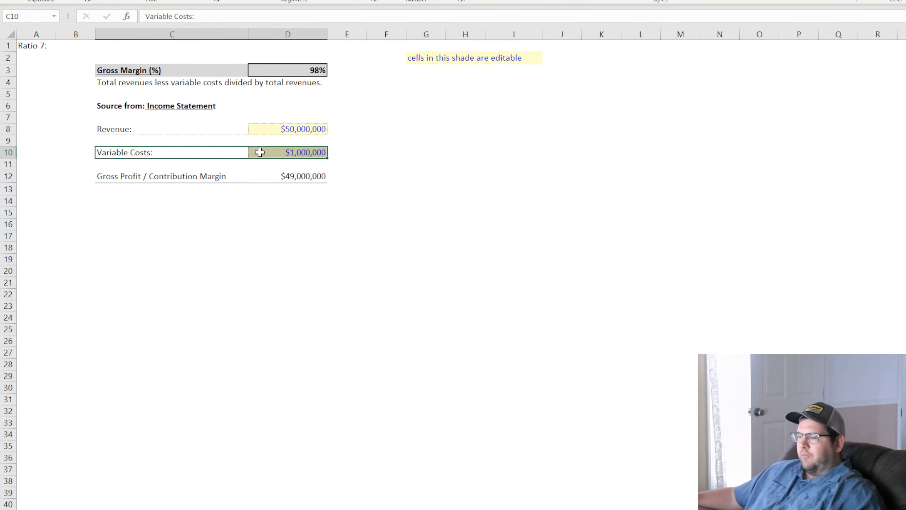
{"action": "key", "text": "ctrl+c"}
{"action": "left_click", "coordinate": [144, 189]}
{"action": "left_click", "coordinate": [134, 201]}
{"action": "key", "text": "ctrl+v"}
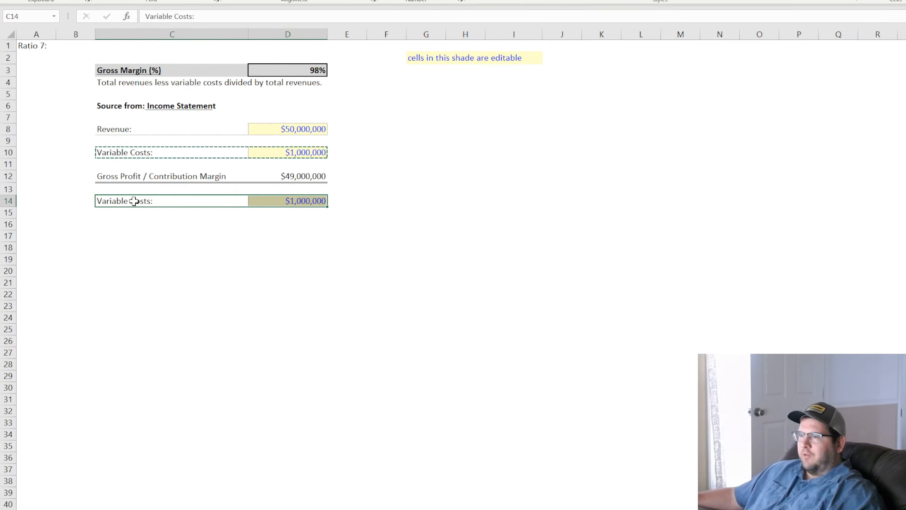
Rename the copied label in C14 to "Operating Expenses:".
{"action": "double_click", "coordinate": [134, 201]}
{"action": "left_click_drag", "start_coordinate": [149, 201], "coordinate": [19, 189]}
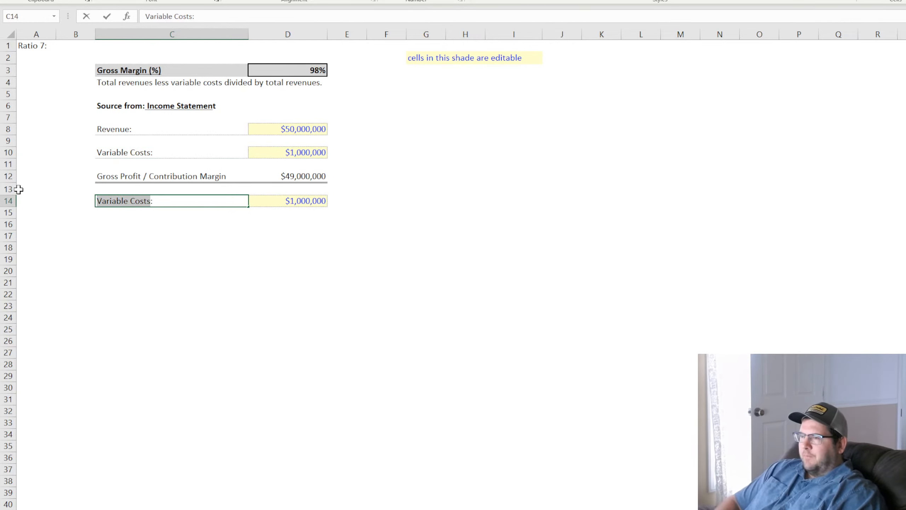
{"action": "type", "text": "Operating Expens"}
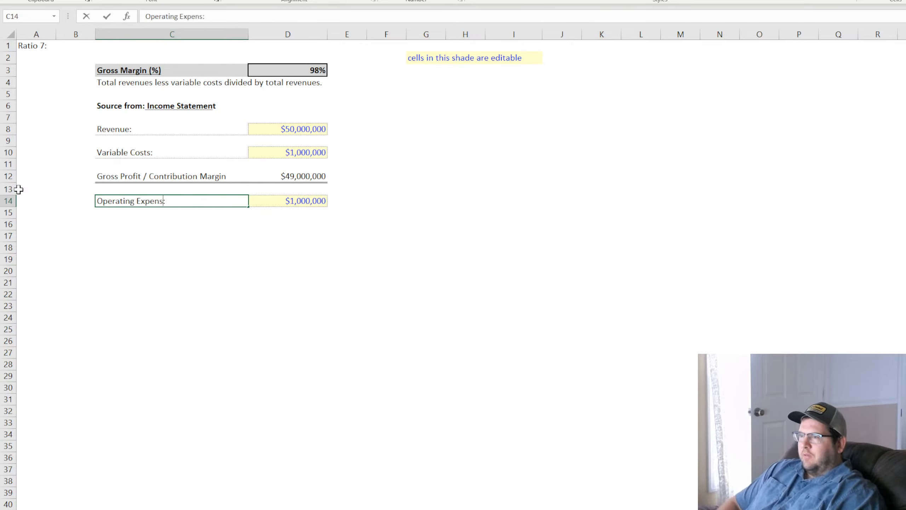
{"action": "type", "text": "es"}
{"action": "key", "text": "Return"}
Set the Operating Expenses amount in D14 to 25000000.
{"action": "key", "text": "Up"}
{"action": "key", "text": "Right"}
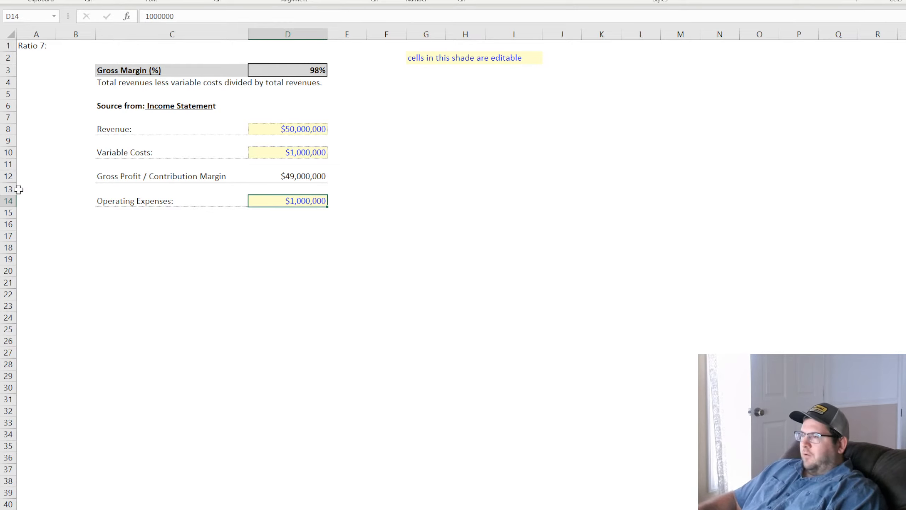
{"action": "type", "text": "25000000"}
{"action": "key", "text": "Return"}
{"action": "key", "text": "Up"}
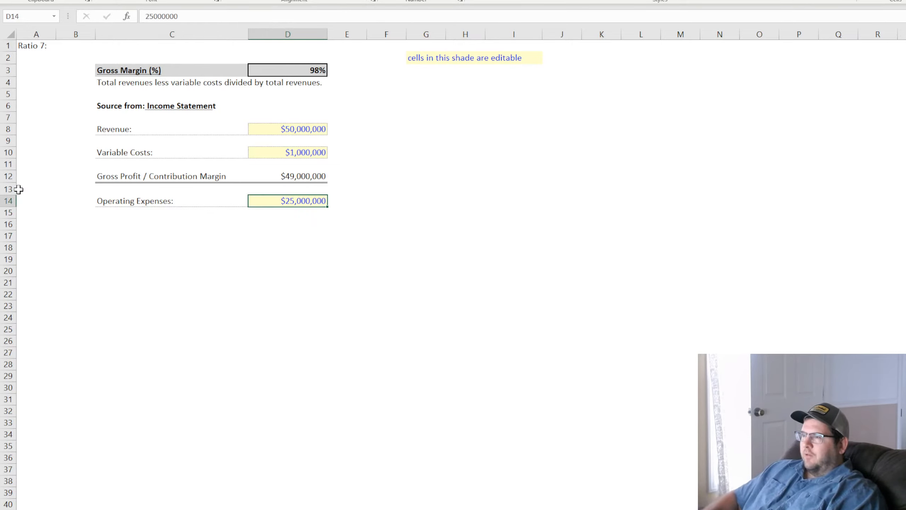
{"action": "left_click", "coordinate": [288, 232]}
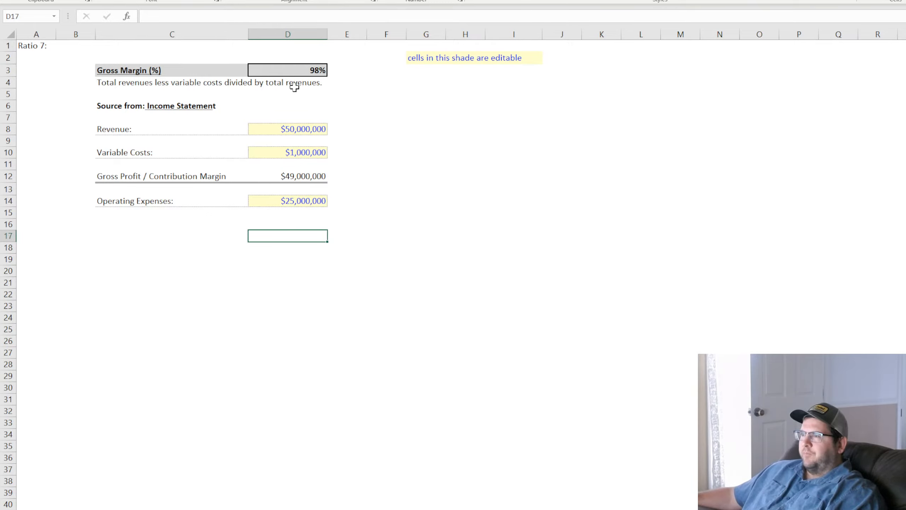
Replace the ratio formula in D3 with gross profit divided by operating expenses, =D12/D14.
{"action": "left_click", "coordinate": [296, 70]}
{"action": "type", "text": "="}
{"action": "left_click", "coordinate": [319, 178]}
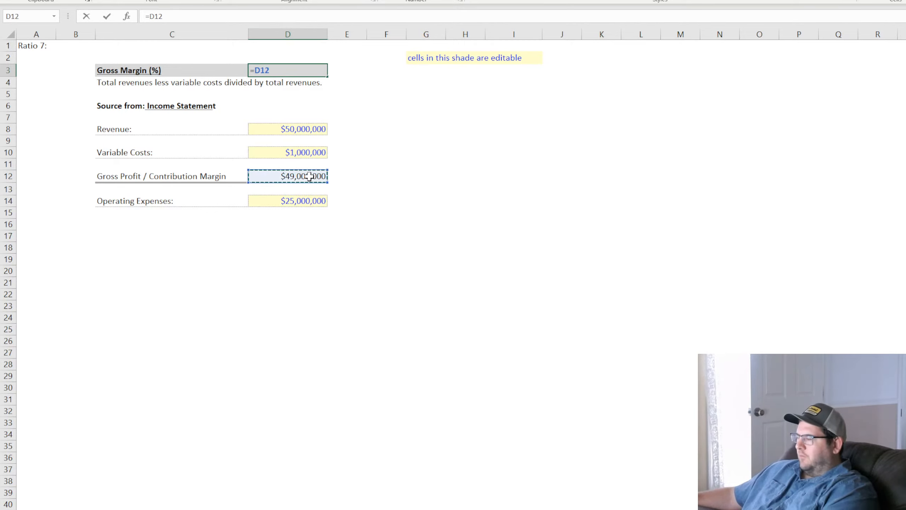
{"action": "type", "text": "/"}
{"action": "left_click", "coordinate": [308, 201]}
{"action": "key", "text": "Return"}
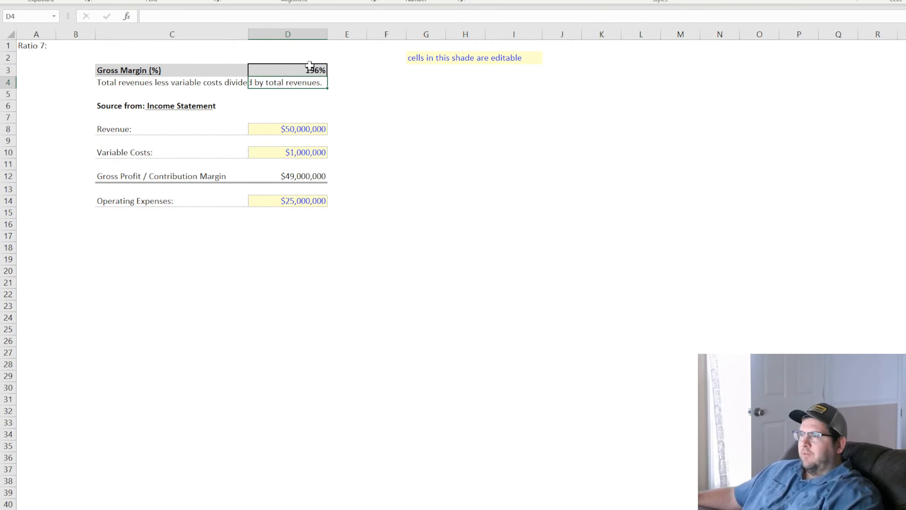
{"action": "key", "text": "Up"}
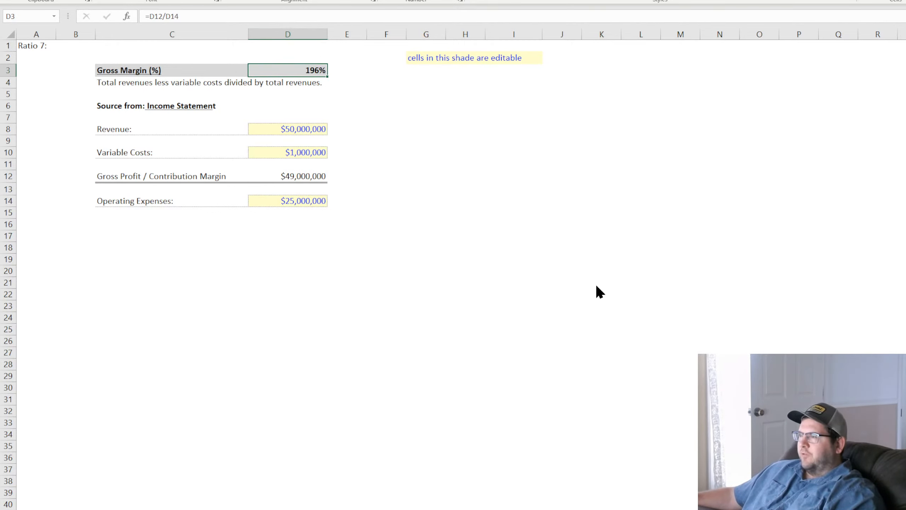
Format the ratio result in D3 as a plain number with one decimal place instead of a percentage.
{"action": "left_click", "coordinate": [643, 474]}
{"action": "left_click", "coordinate": [413, 281]}
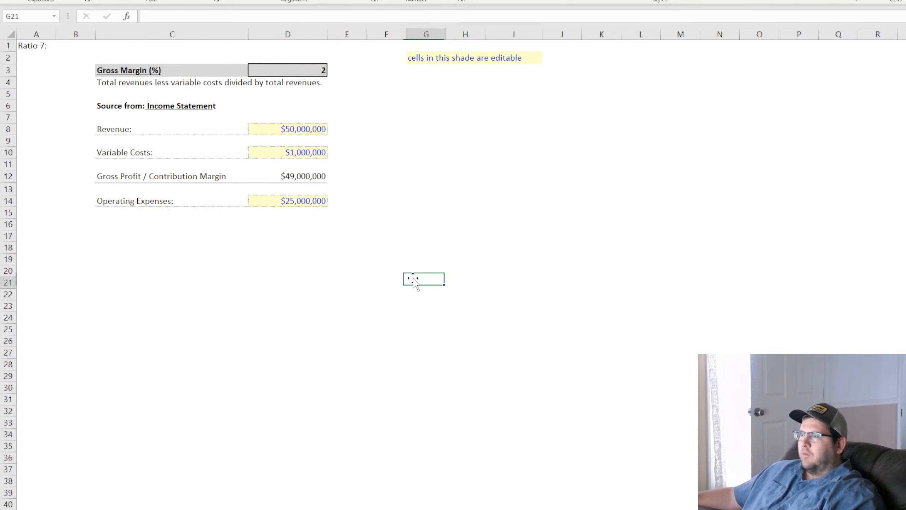
{"action": "left_click", "coordinate": [301, 68]}
{"action": "left_click", "coordinate": [460, 1]}
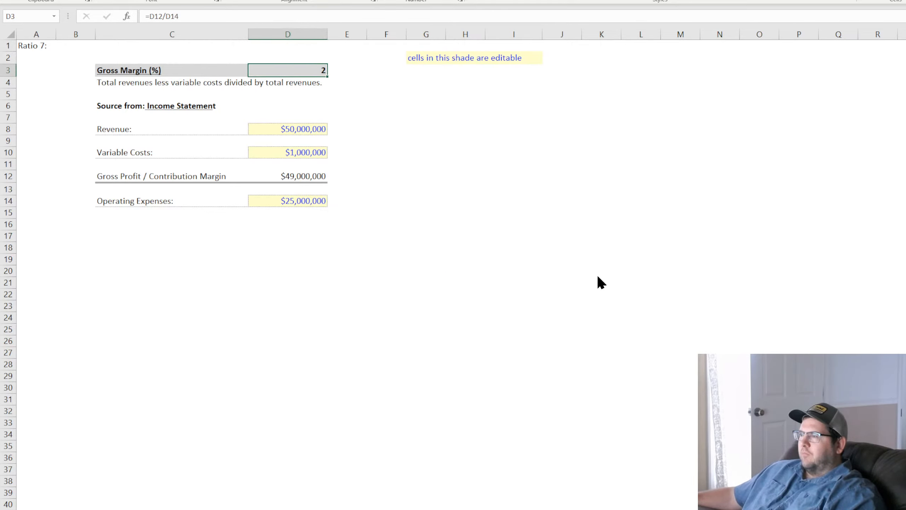
{"action": "left_click", "coordinate": [540, 332]}
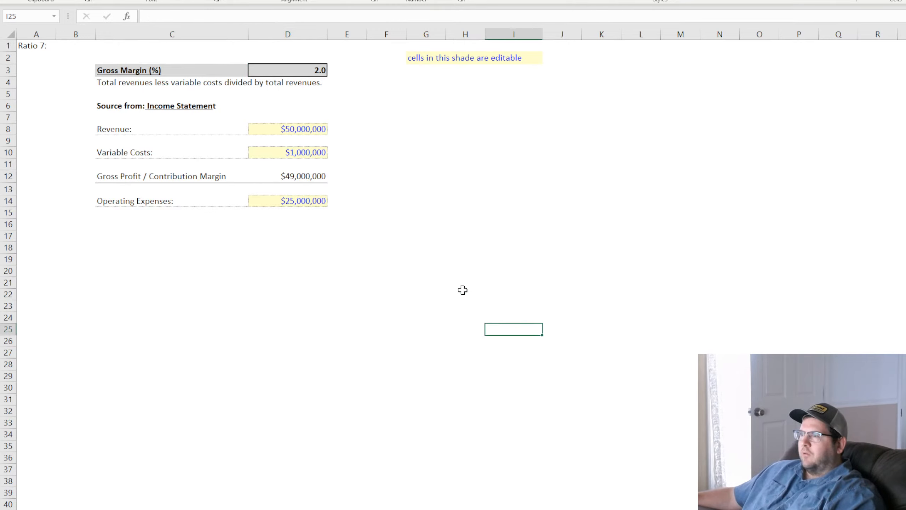
Change the Operating Expenses amount in D14 to 50000000.
{"action": "left_click", "coordinate": [308, 201]}
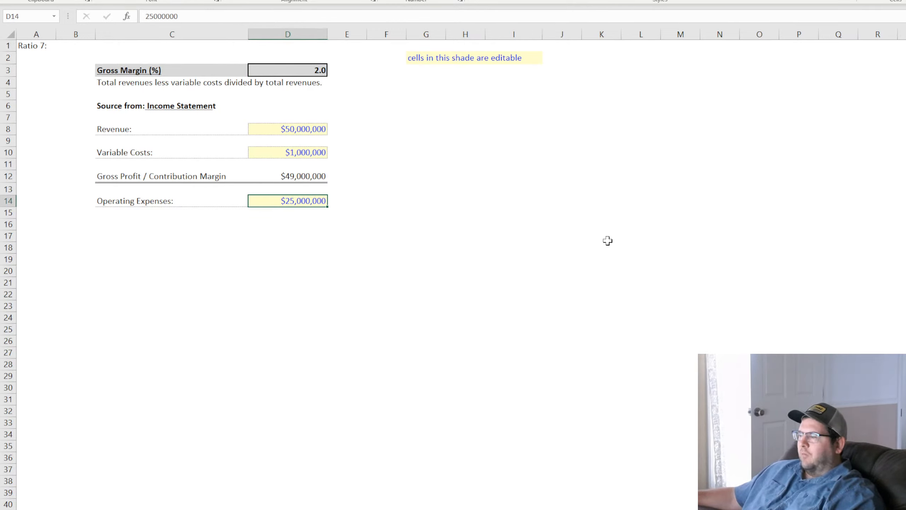
{"action": "type", "text": "50000000"}
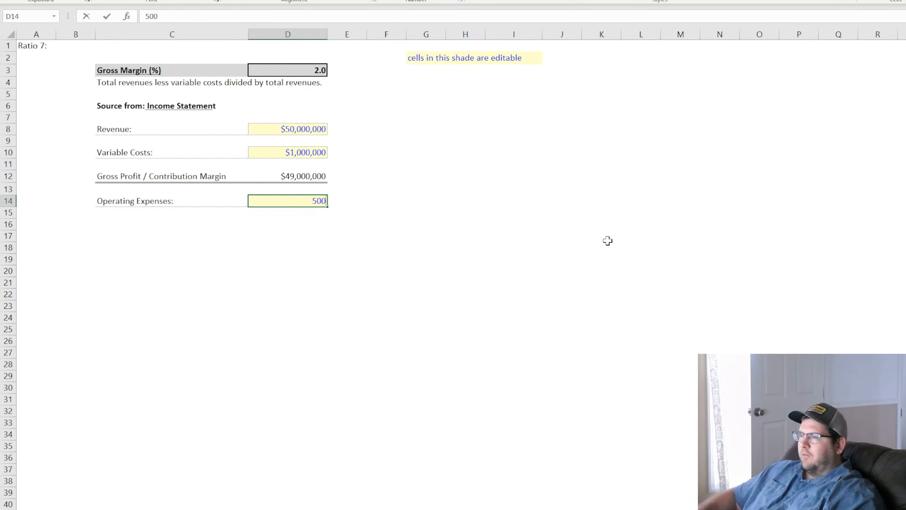
{"action": "key", "text": "Return"}
{"action": "key", "text": "Up"}
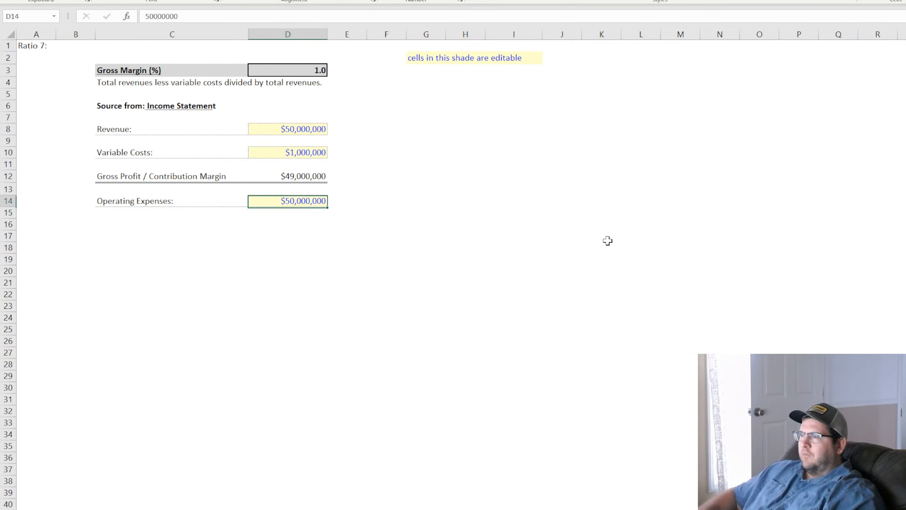
Change the Operating Expenses amount in D14 to 150000000.
{"action": "type", "text": "1"}
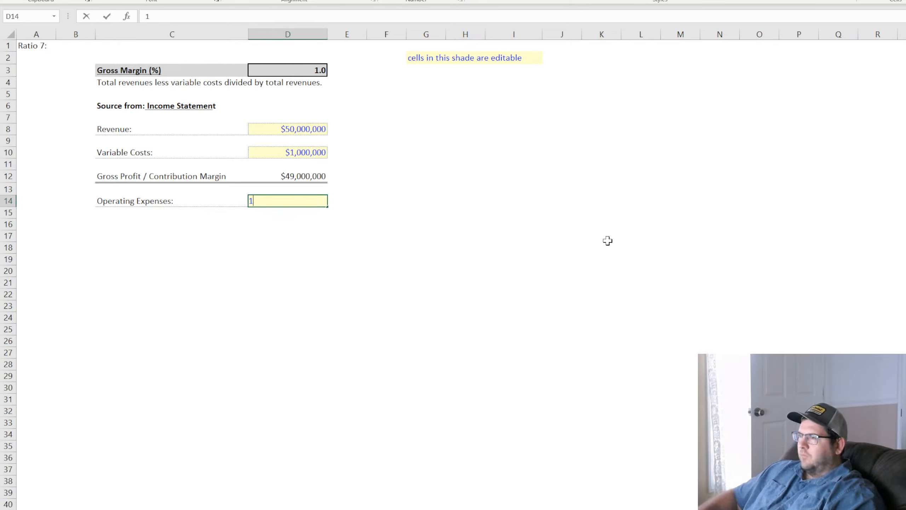
{"action": "type", "text": "50000000"}
{"action": "key", "text": "Return"}
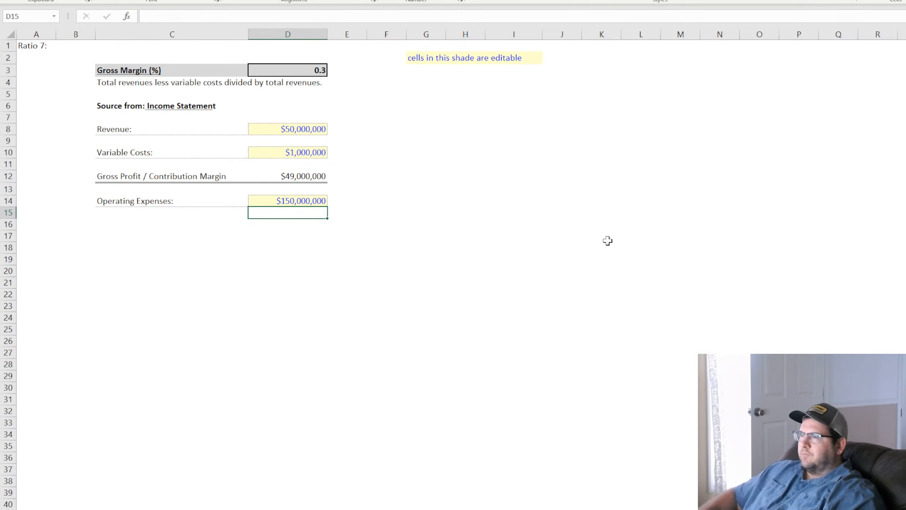
{"action": "key", "text": "Up"}
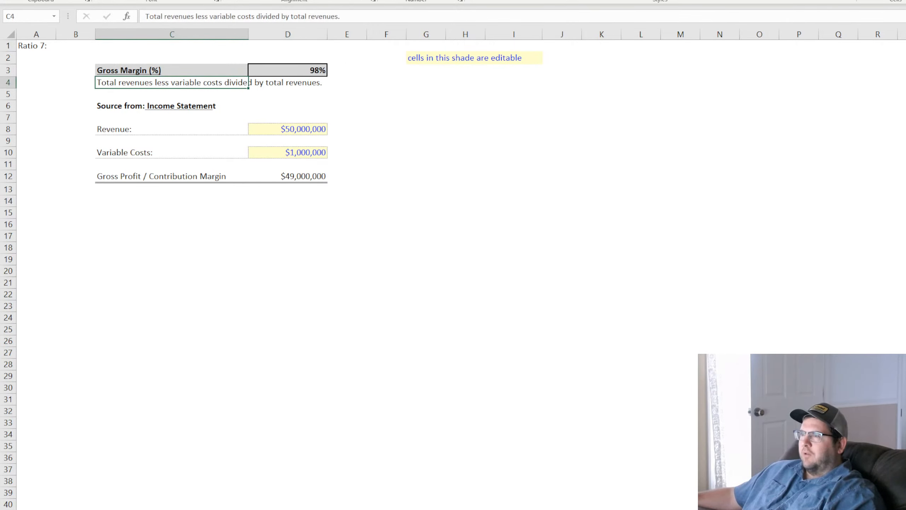
Append "- Higher is better." to the description in C4 of the original Gross Margin (%) sheet without operating expenses.
{"action": "key", "text": "ctrl+Page_Up"}
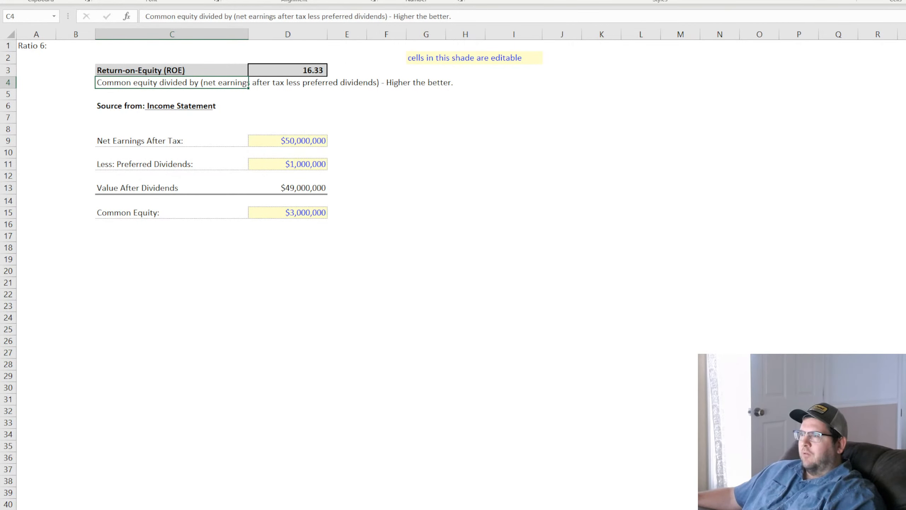
{"action": "key", "text": "ctrl+Page_Down"}
{"action": "left_click", "coordinate": [371, 13]}
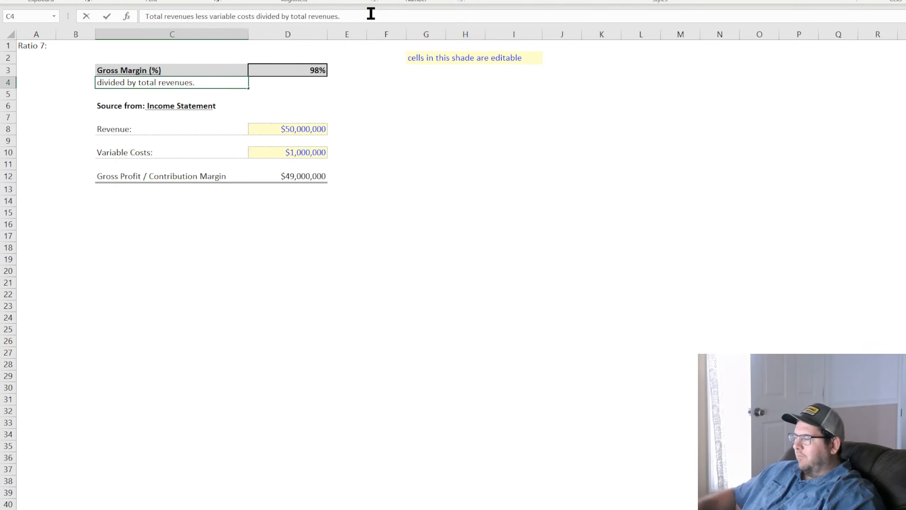
{"action": "type", "text": "- Highe"}
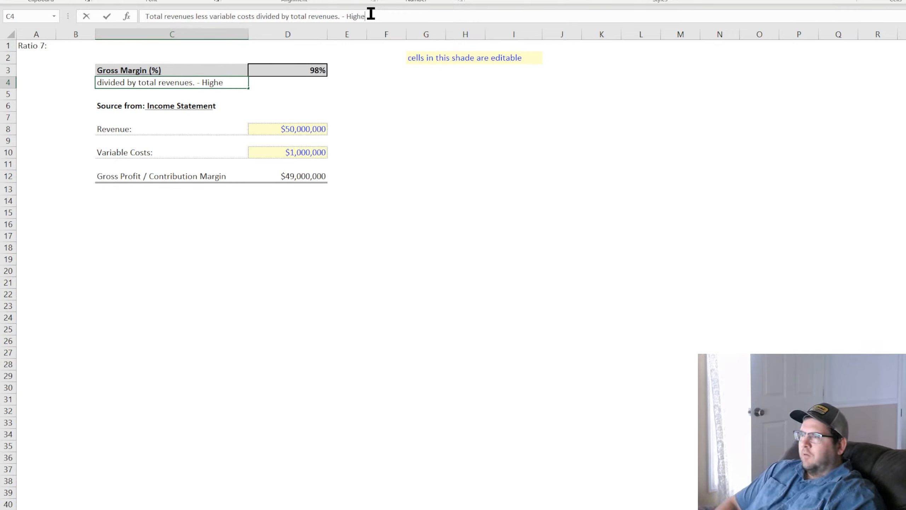
{"action": "type", "text": "r is better."}
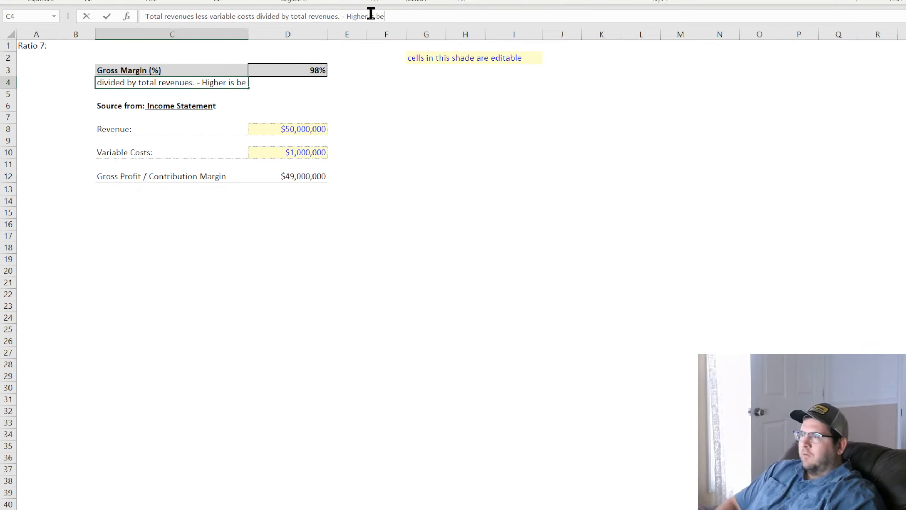
{"action": "key", "text": "Return"}
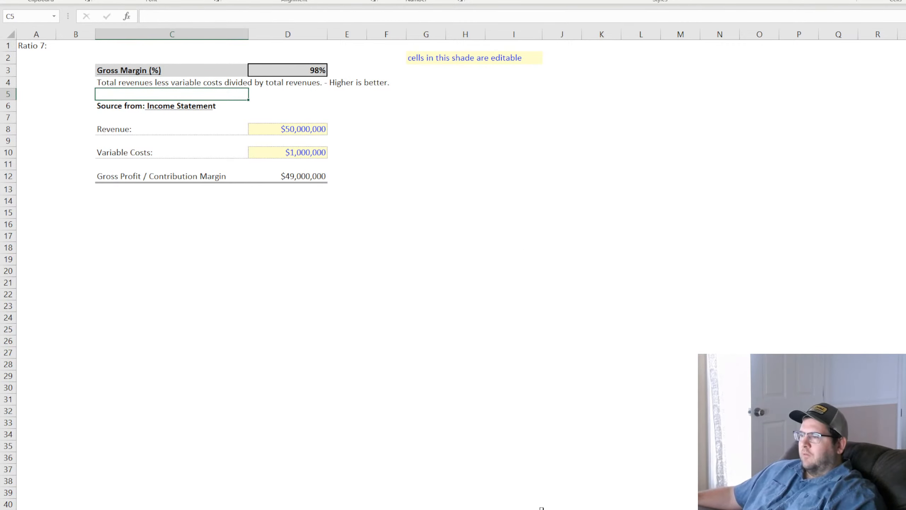
Reword the ending of the Return-on-Equity sheet's description in C4 from "Higher the better" to "Higher is better".
{"action": "key", "text": "ctrl+Page_Up"}
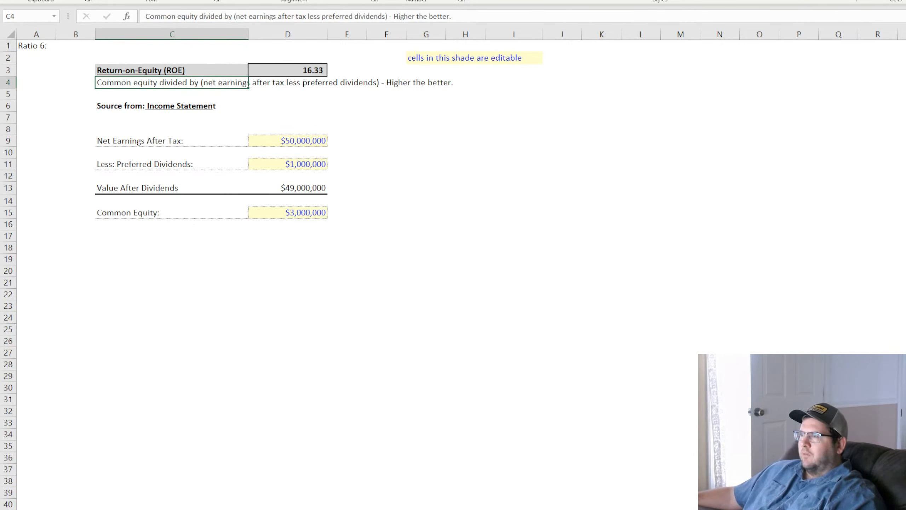
{"action": "key", "text": "ctrl+Page_Down"}
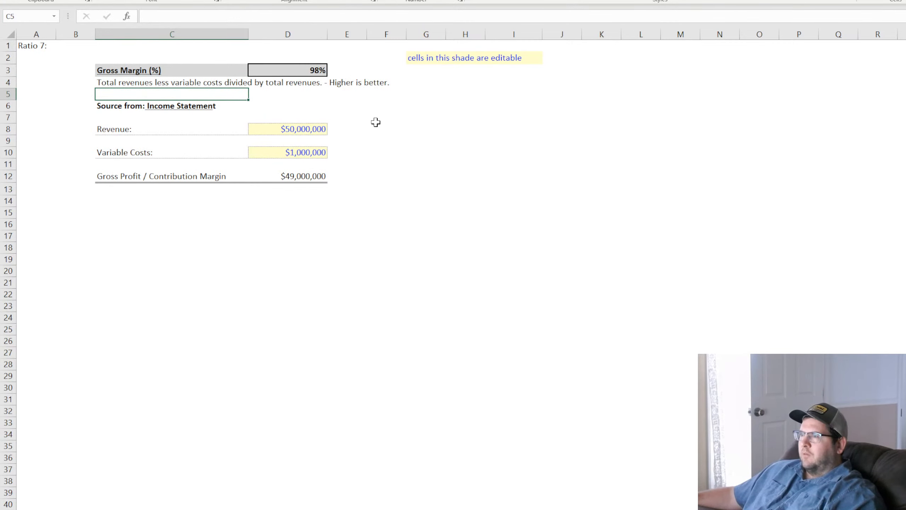
{"action": "key", "text": "ctrl+Page_Up"}
{"action": "left_click", "coordinate": [427, 16]}
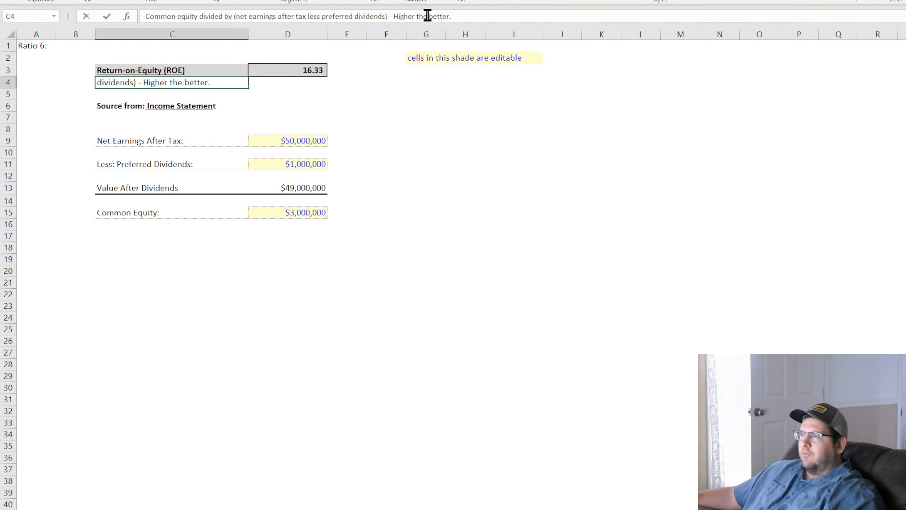
{"action": "key", "text": "BackSpace"}
{"action": "key", "text": "BackSpace"}
{"action": "key", "text": "BackSpace"}
{"action": "type", "text": "is"}
{"action": "key", "text": "Return"}
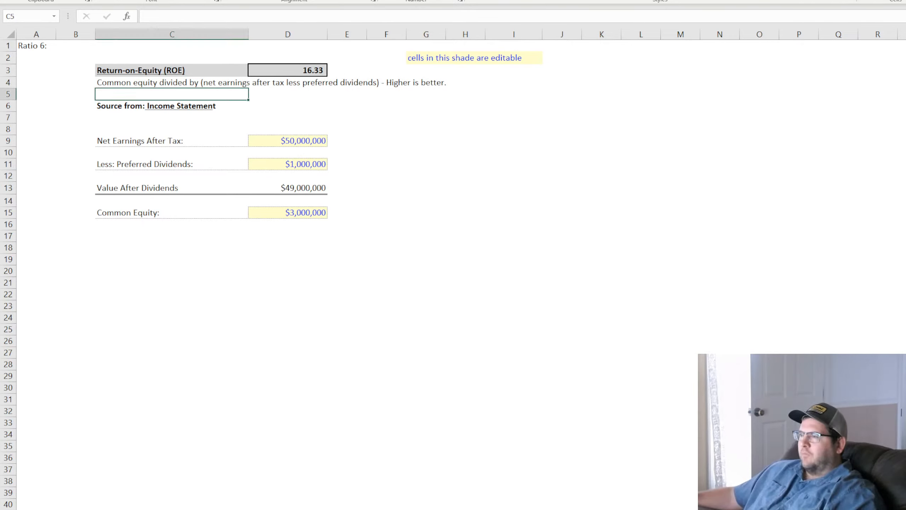
Append "Higher is better." to the description in C4 of the Gross Margin copy that includes Operating Expenses.
{"action": "left_click", "coordinate": [425, 225]}
{"action": "left_click", "coordinate": [589, 509]}
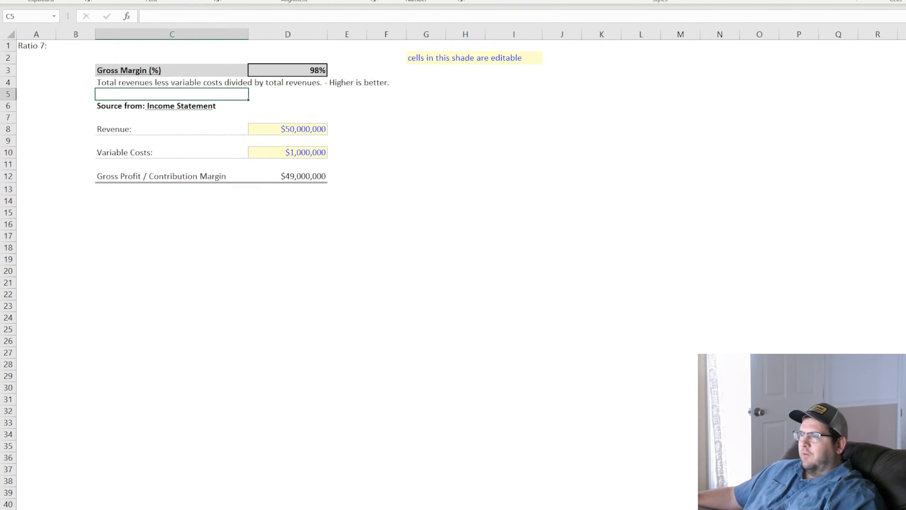
{"action": "key", "text": "ctrl+Page_Down"}
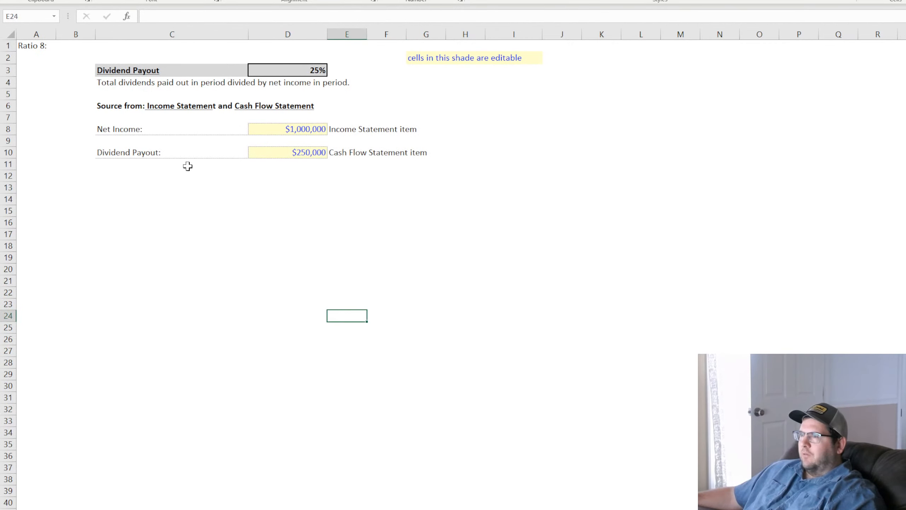
{"action": "left_click", "coordinate": [136, 80]}
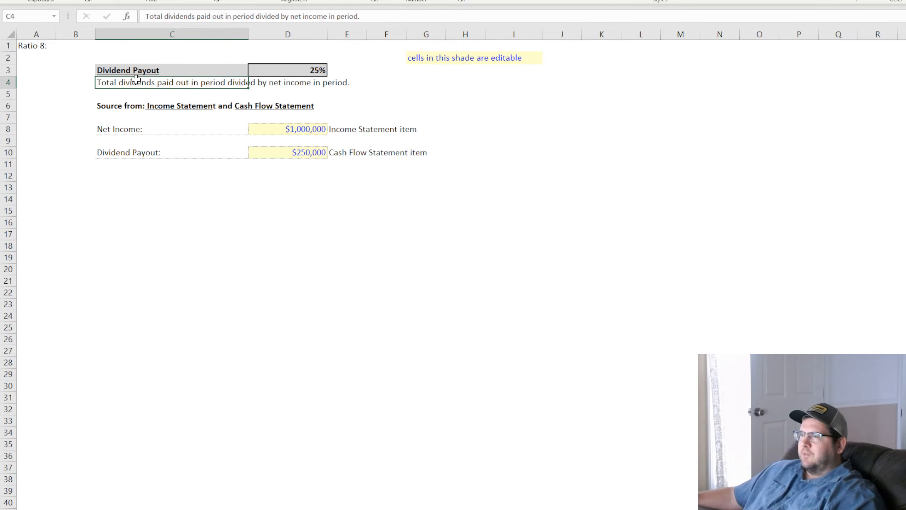
{"action": "key", "text": "ctrl+Page_Up"}
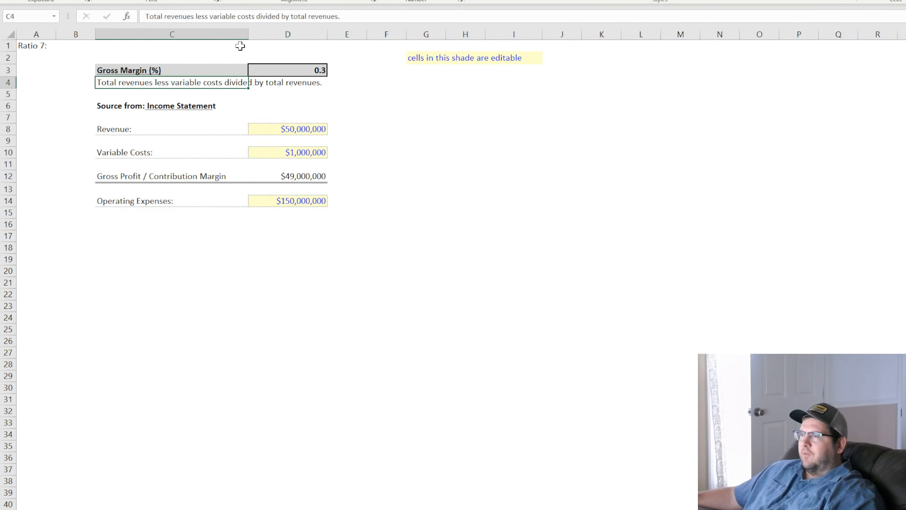
{"action": "left_click", "coordinate": [369, 17]}
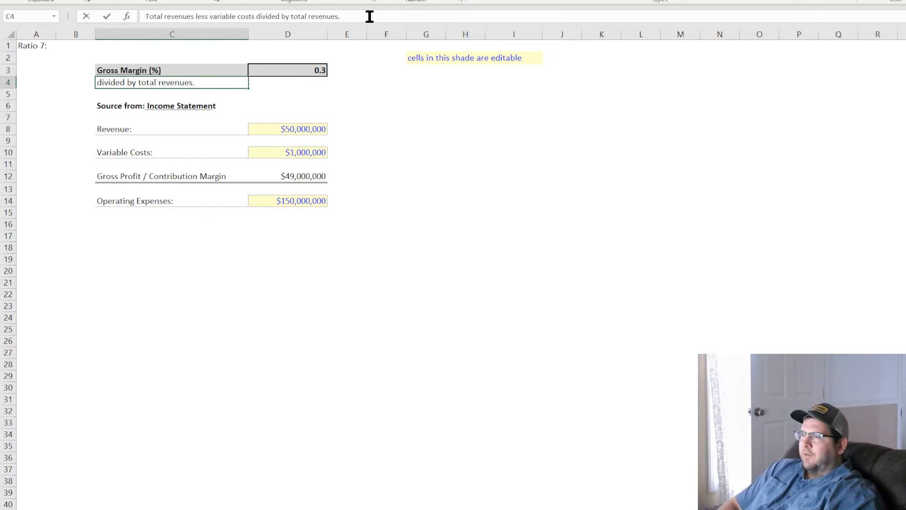
{"action": "type", "text": "Highe"}
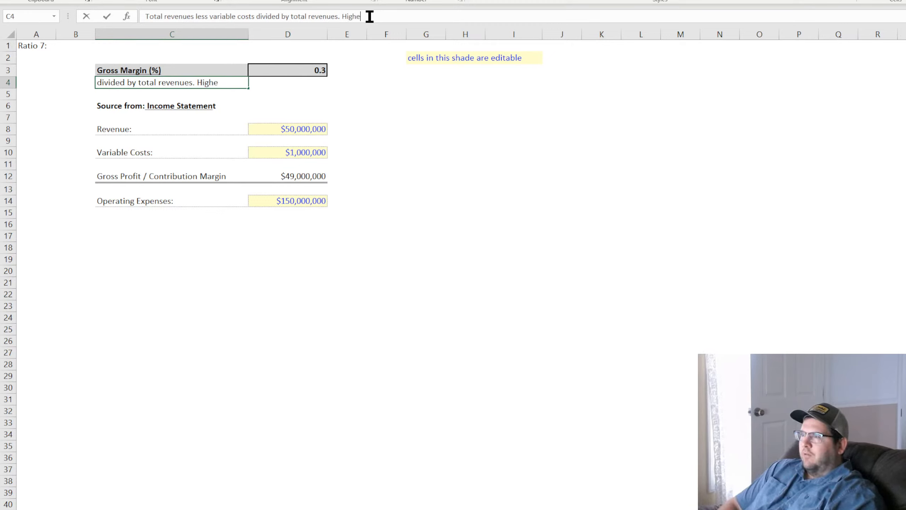
{"action": "type", "text": "r is better."}
{"action": "key", "text": "Return"}
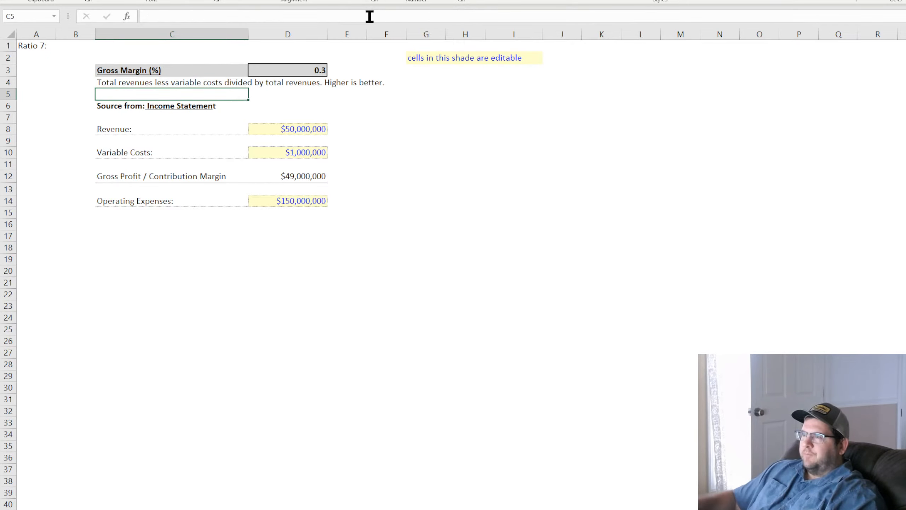
Try 1000000 as the Operating Expenses amount in D14, and settle on 10000000.
{"action": "left_click", "coordinate": [304, 202]}
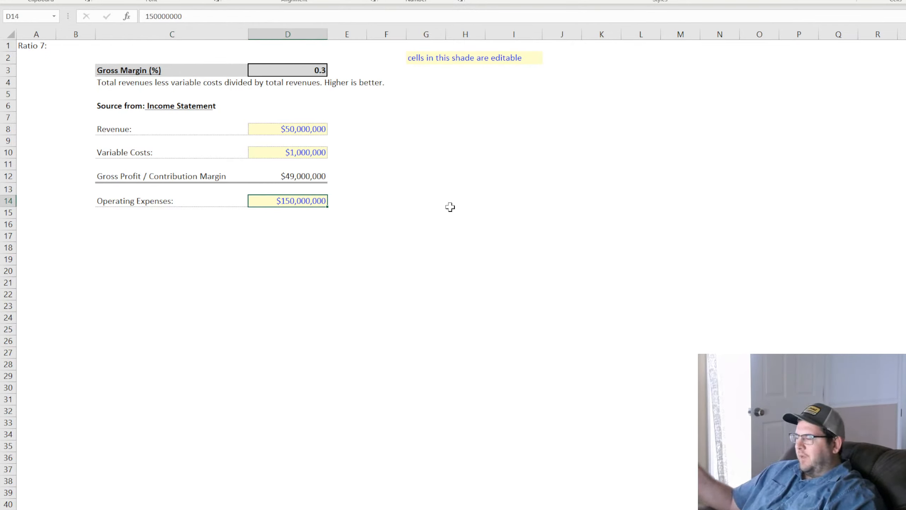
{"action": "type", "text": "1000000"}
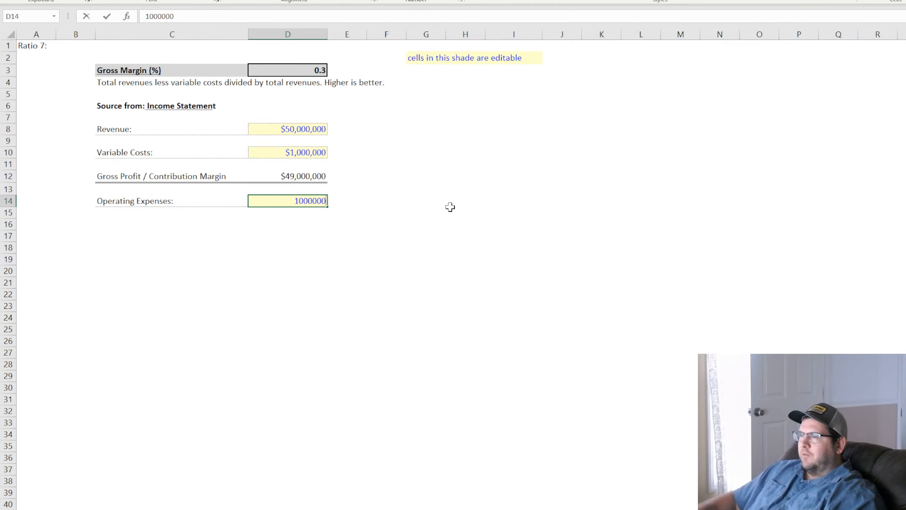
{"action": "key", "text": "Return"}
{"action": "key", "text": "Up"}
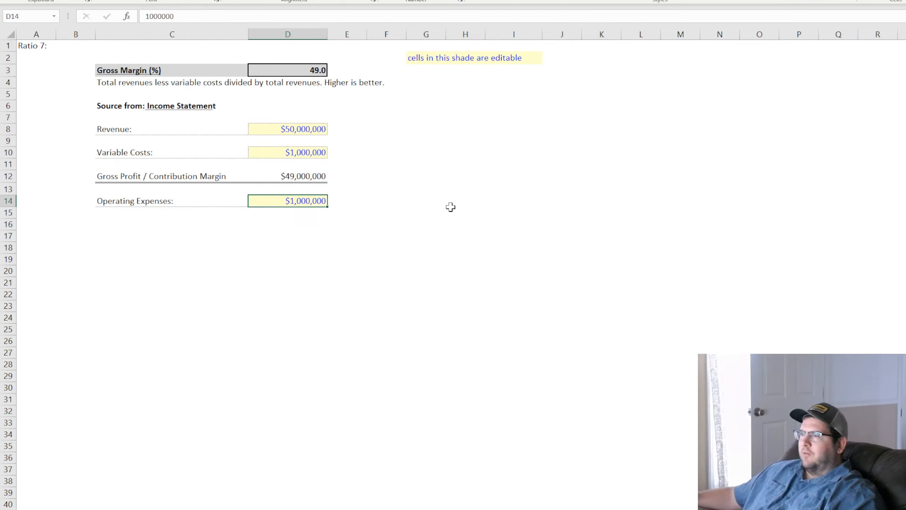
{"action": "type", "text": "10000000"}
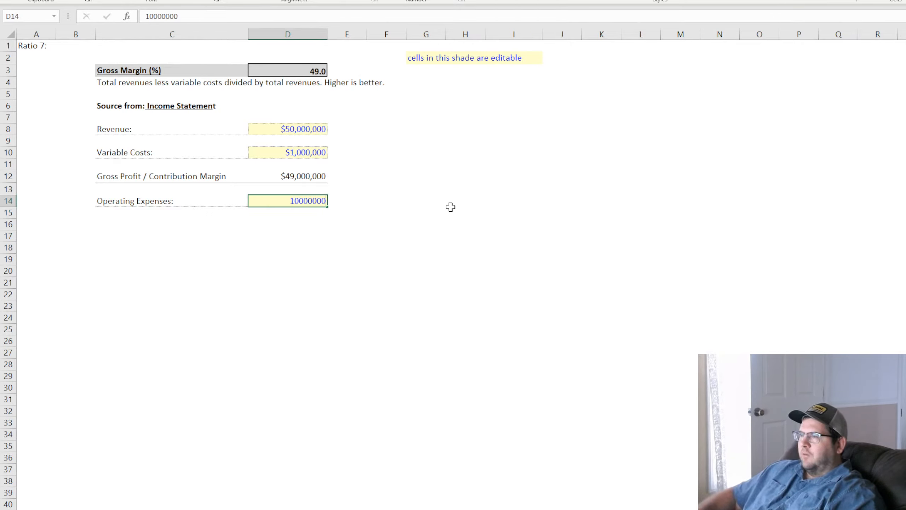
{"action": "key", "text": "Return"}
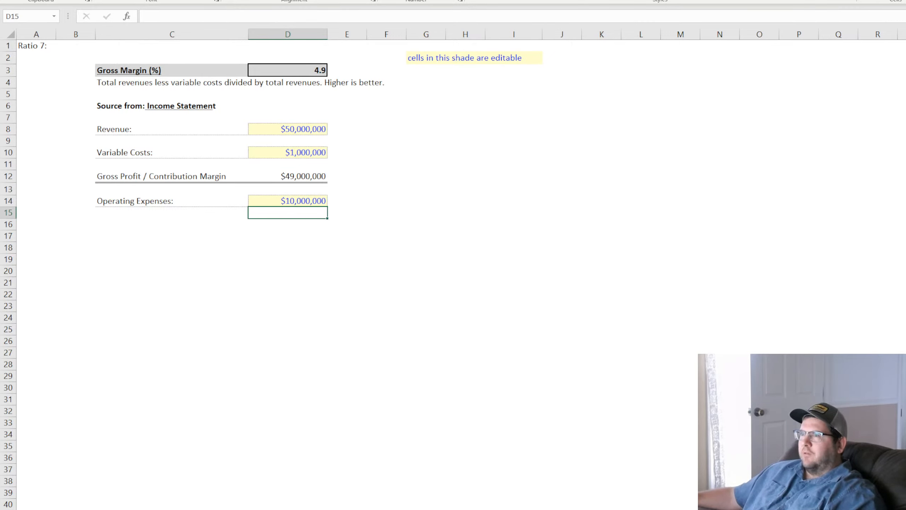
Replace the ratio title in C3 of the sheet with Operating Expenses with "Berry".
{"action": "left_click", "coordinate": [302, 73]}
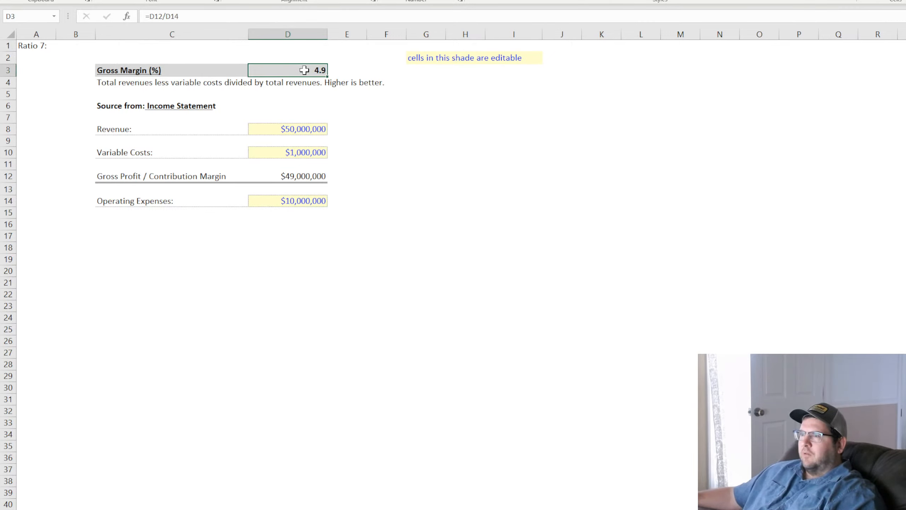
{"action": "left_click", "coordinate": [146, 67]}
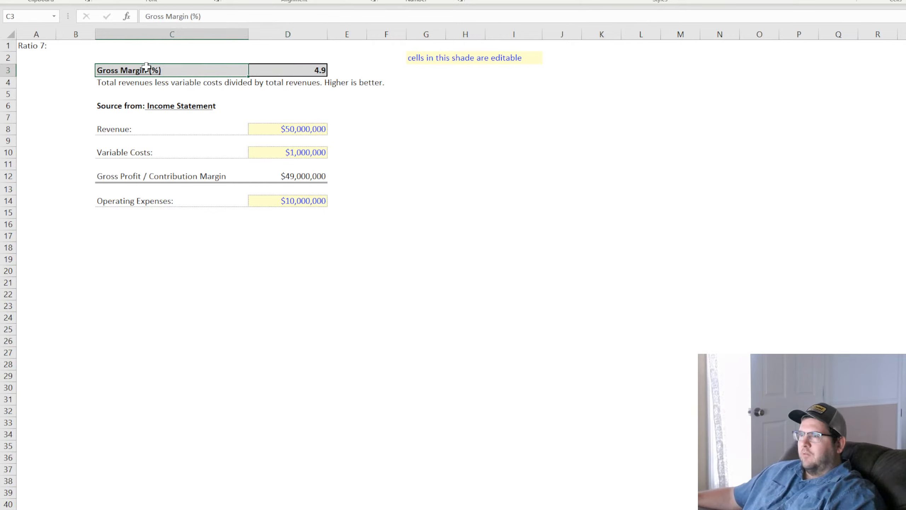
{"action": "double_click", "coordinate": [146, 67]}
{"action": "left_click_drag", "start_coordinate": [168, 70], "coordinate": [34, 55]}
{"action": "type", "text": "Berry"}
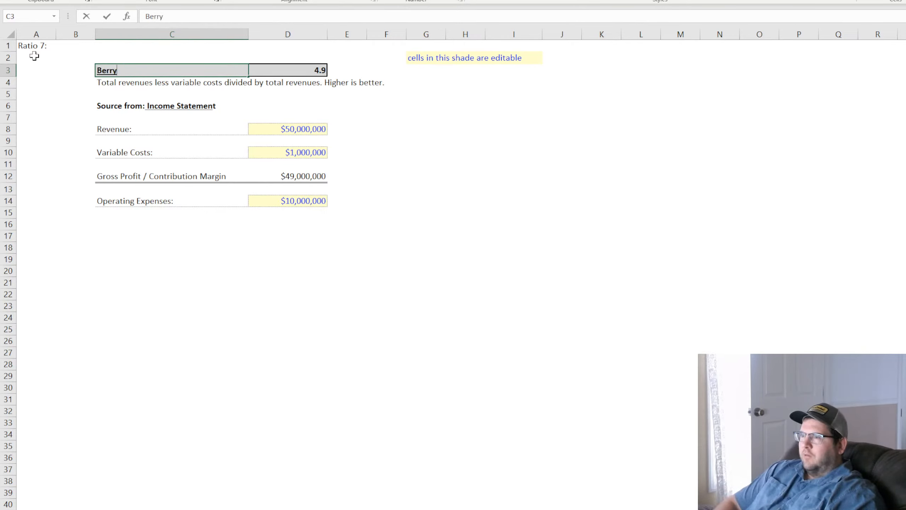
{"action": "key", "text": "Return"}
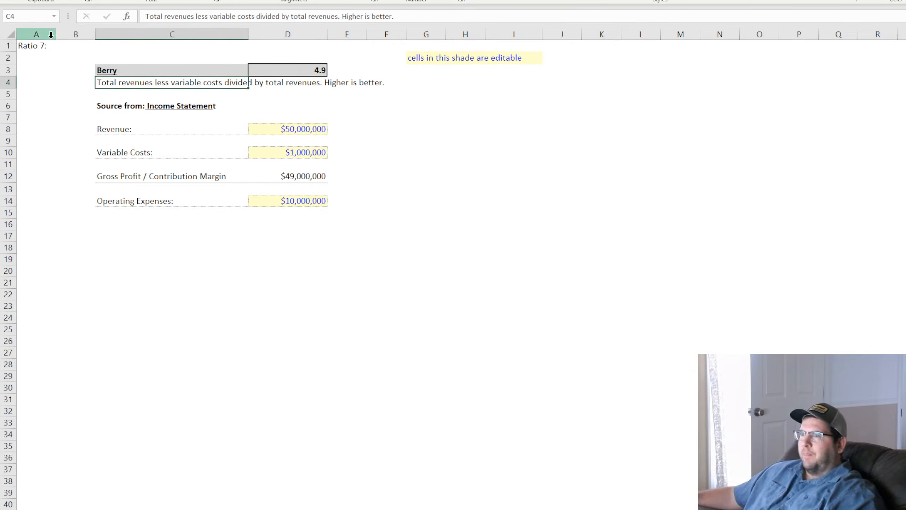
Change the ratio number heading in A1 of the Berry sheet to "Ratio 8:".
{"action": "left_click", "coordinate": [35, 46]}
{"action": "left_click", "coordinate": [166, 16]}
{"action": "key", "text": "BackSpace"}
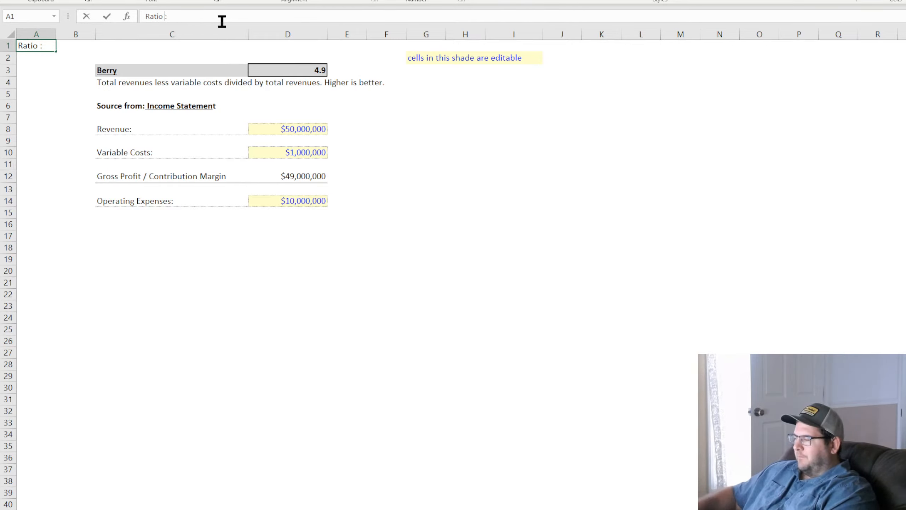
{"action": "type", "text": "8"}
{"action": "key", "text": "Return"}
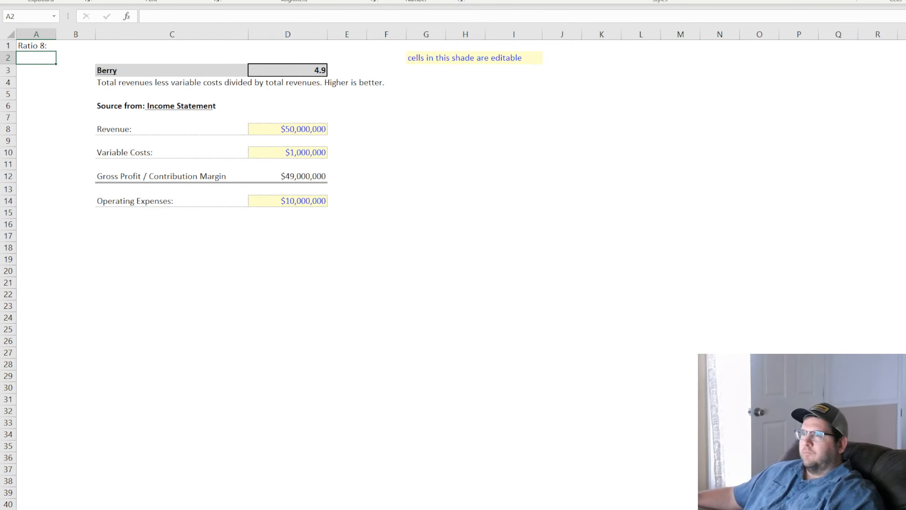
{"action": "left_click", "coordinate": [415, 319]}
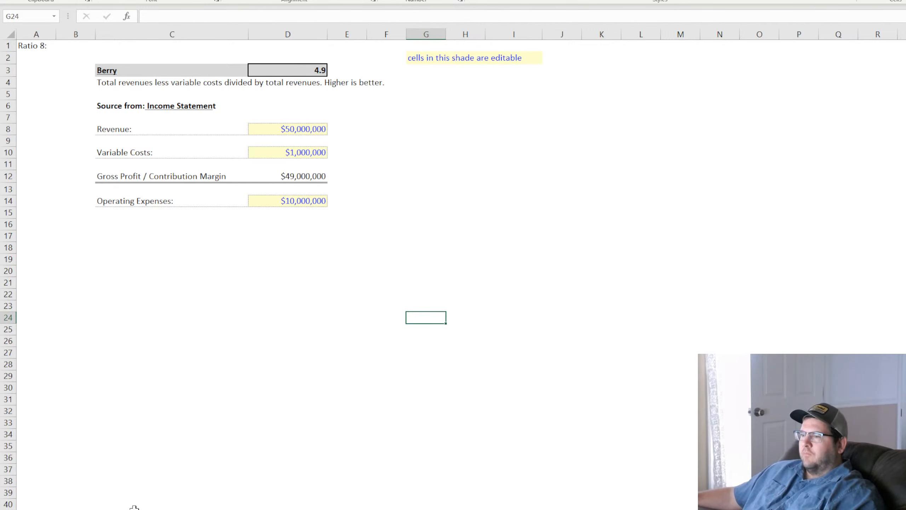
{"action": "left_click", "coordinate": [131, 509]}
{"action": "left_click", "coordinate": [411, 509]}
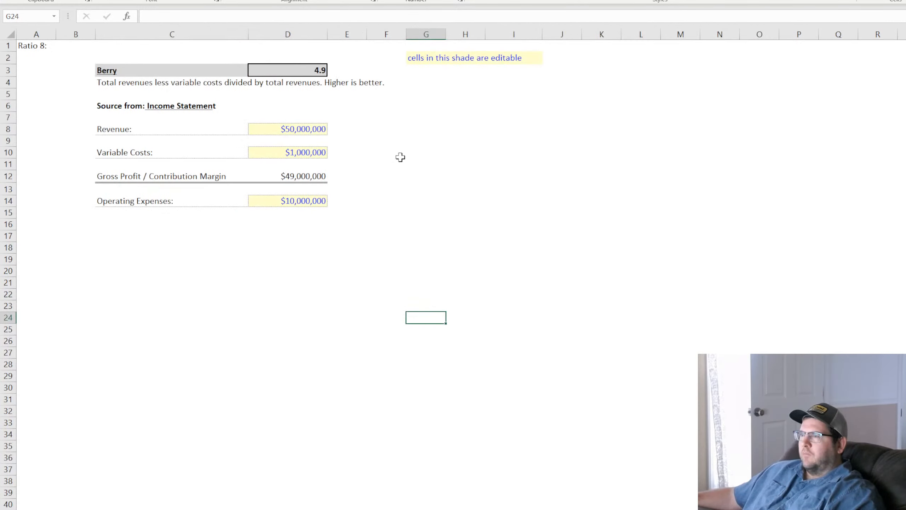
Replace the formula description in C4 of the Berry sheet with "Gross profit divided by operationg expenses", keeping "Higher is better.".
{"action": "left_click", "coordinate": [119, 82]}
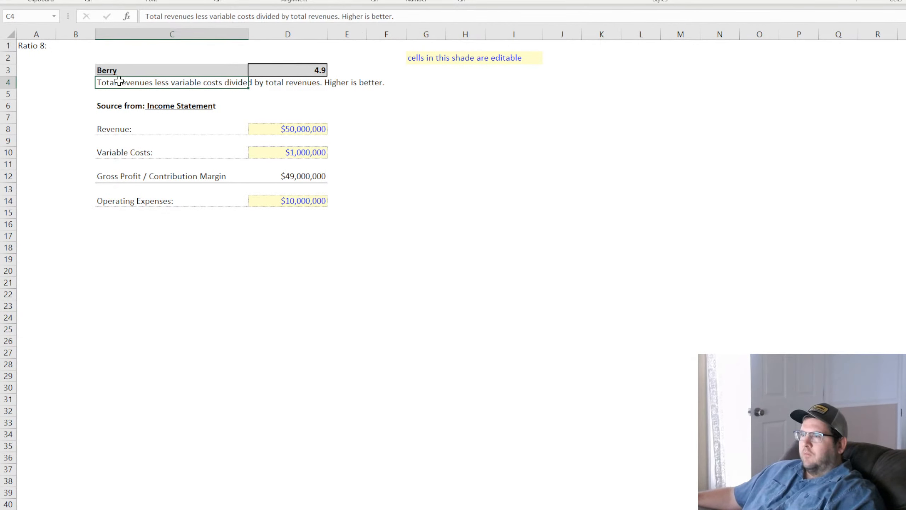
{"action": "double_click", "coordinate": [119, 82]}
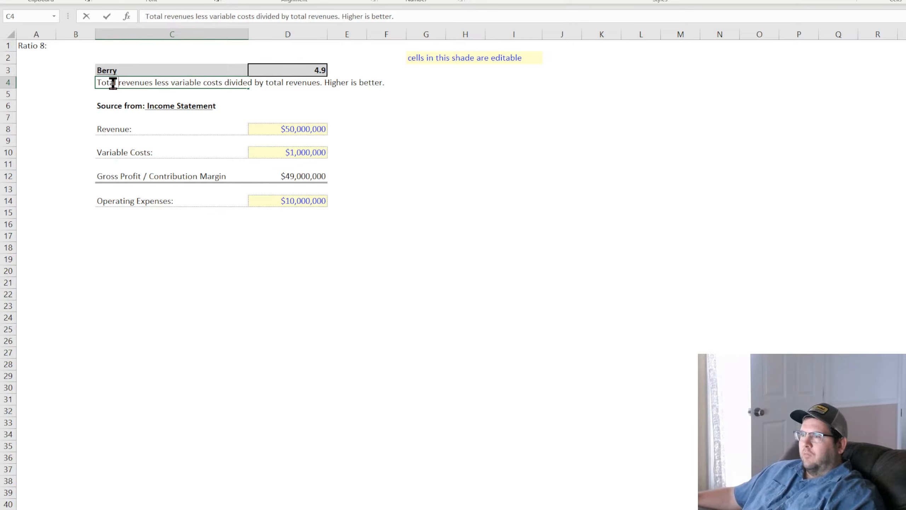
{"action": "left_click_drag", "start_coordinate": [98, 82], "coordinate": [319, 85]}
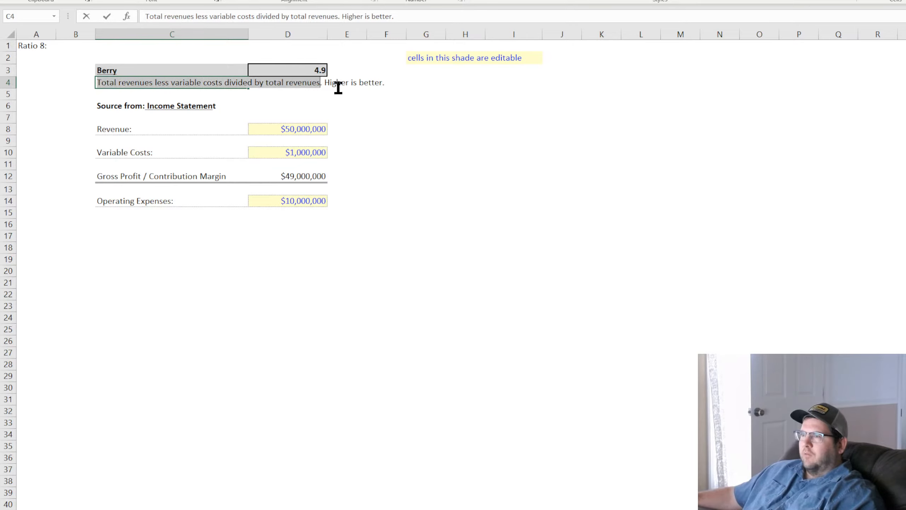
{"action": "type", "text": "Gross profit divid"}
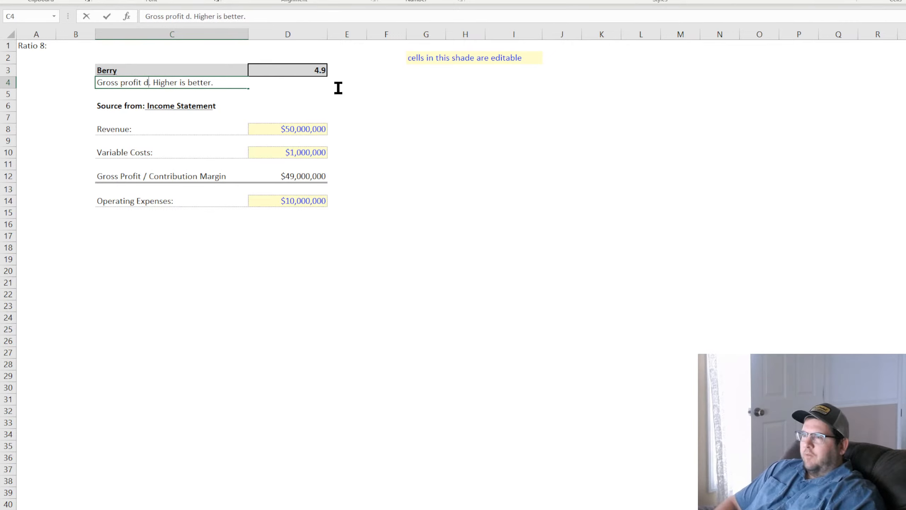
{"action": "type", "text": "ed by operationg"}
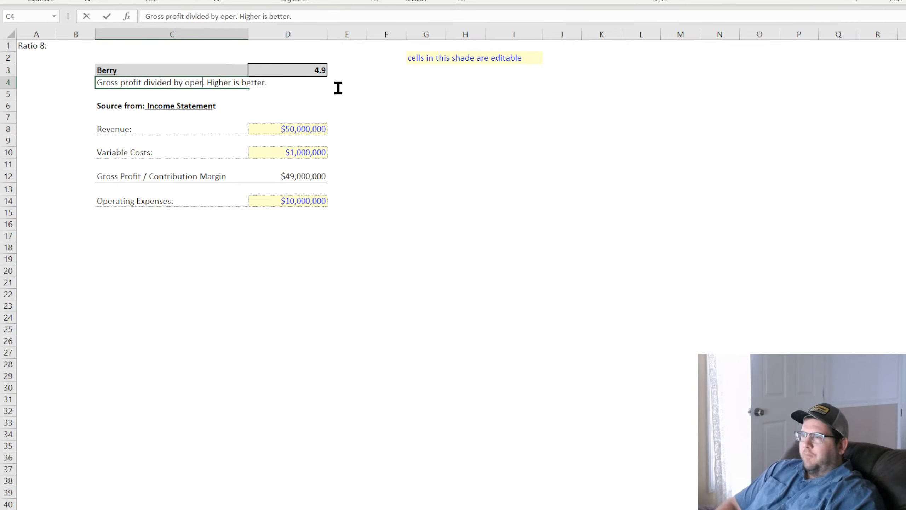
{"action": "type", "text": " expenses"}
{"action": "key", "text": "Return"}
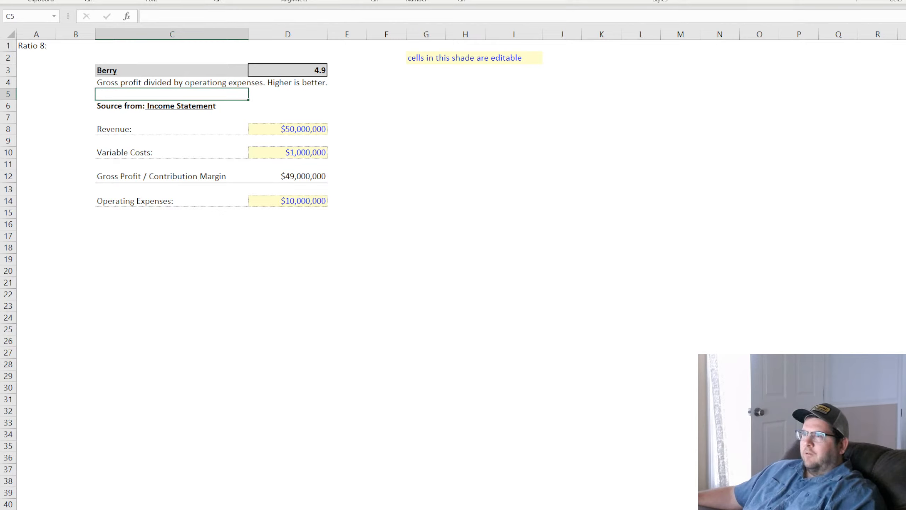
{"action": "left_click", "coordinate": [488, 143]}
Reword the closing note in C4 of the Debt-to-Equity sheet to "Lower is better.".
{"action": "left_click", "coordinate": [122, 73]}
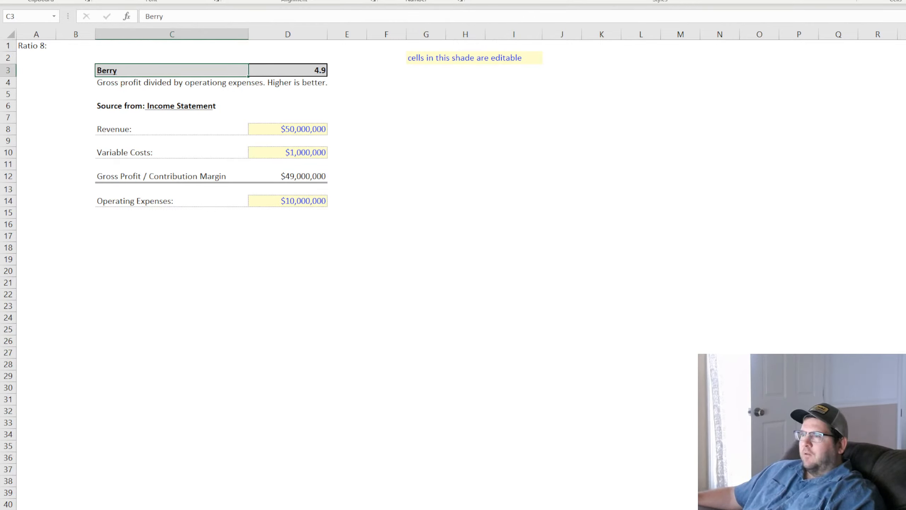
{"action": "key", "text": "ctrl+Page_Up"}
{"action": "key", "text": "ctrl+Page_Up"}
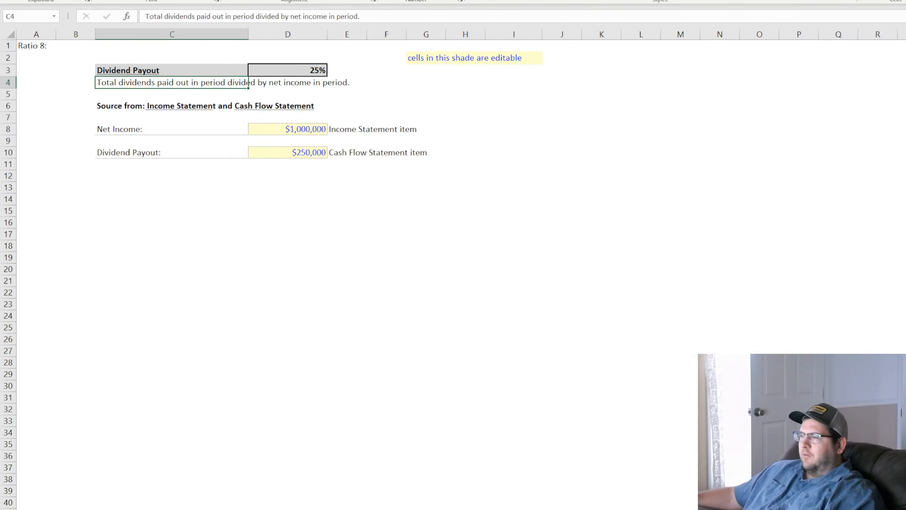
{"action": "key", "text": "ctrl+Page_Up"}
{"action": "key", "text": "ctrl+Page_Up"}
{"action": "key", "text": "ctrl+Page_Up"}
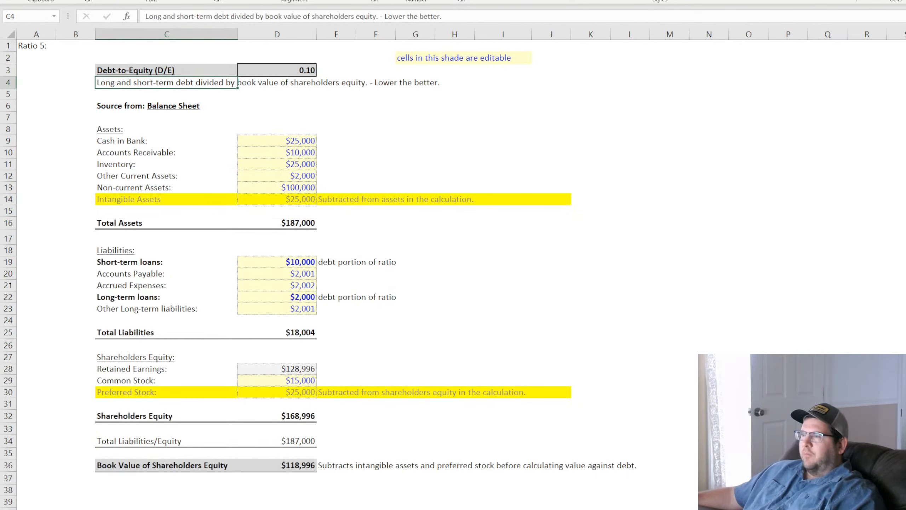
{"action": "left_click", "coordinate": [418, 16]}
{"action": "key", "text": "BackSpace"}
{"action": "key", "text": "BackSpace"}
{"action": "key", "text": "BackSpace"}
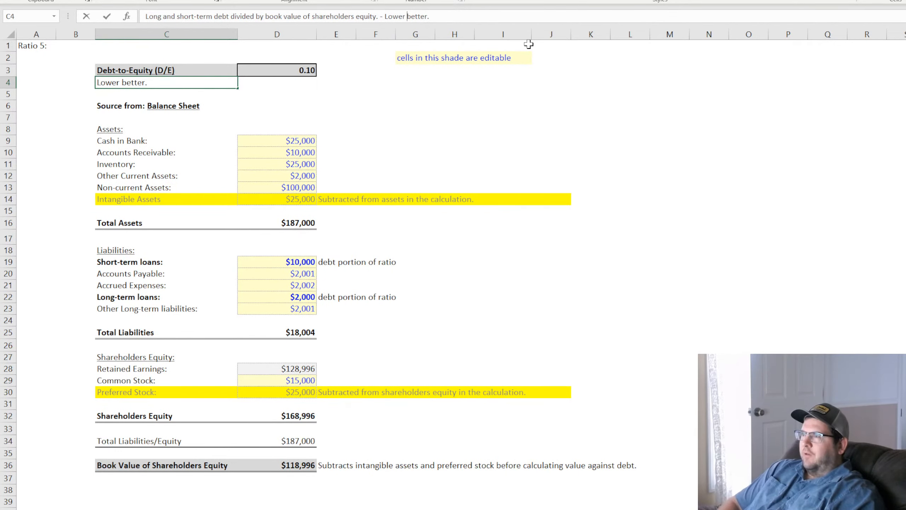
{"action": "type", "text": "is"}
{"action": "key", "text": "Return"}
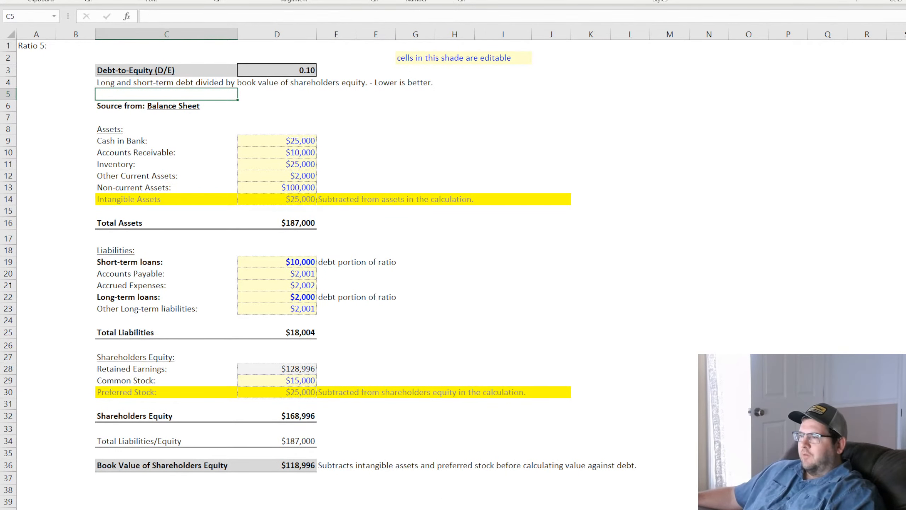
Append "Higher is better." to the description in C4 of the Earnings per Share sheet.
{"action": "key", "text": "ctrl+Page_Up"}
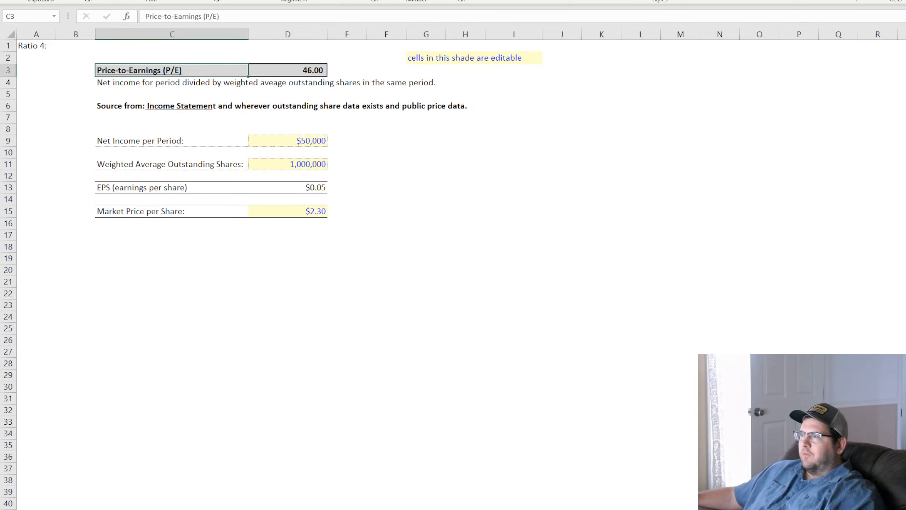
{"action": "left_click", "coordinate": [112, 84]}
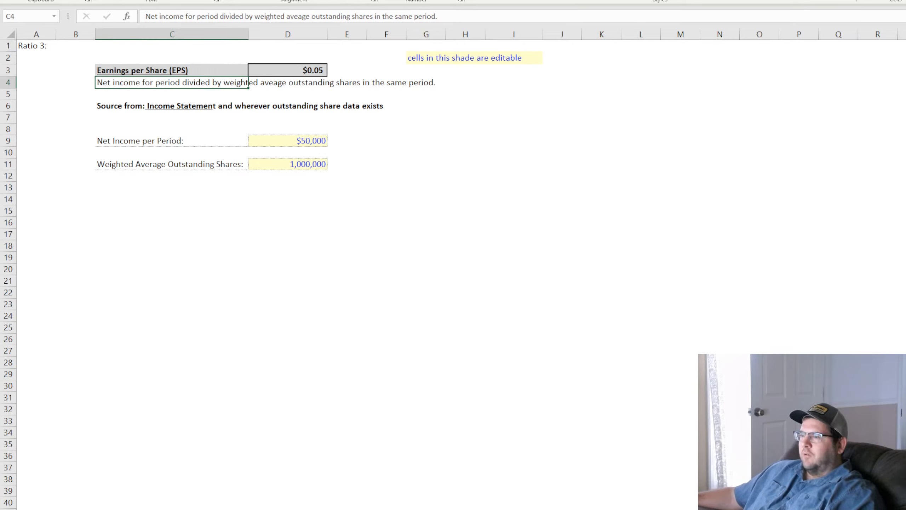
{"action": "left_click", "coordinate": [517, 12]}
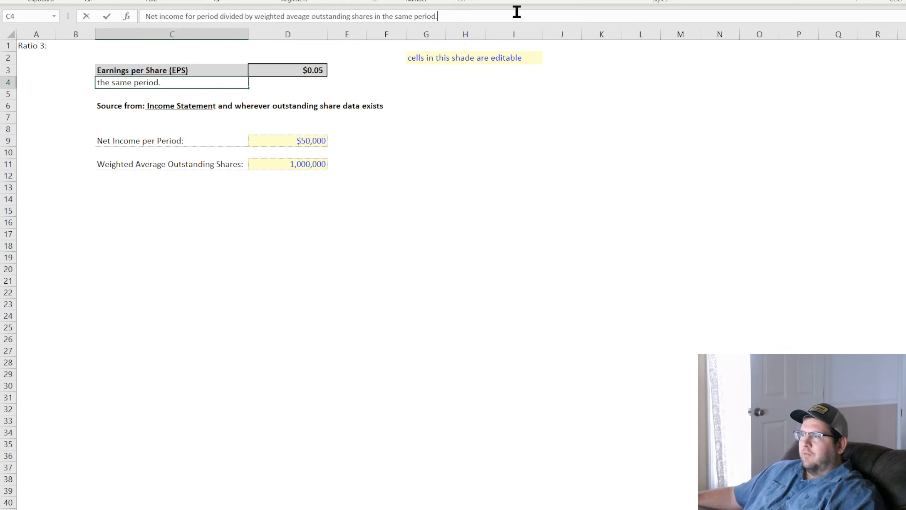
{"action": "type", "text": "Higher is better."}
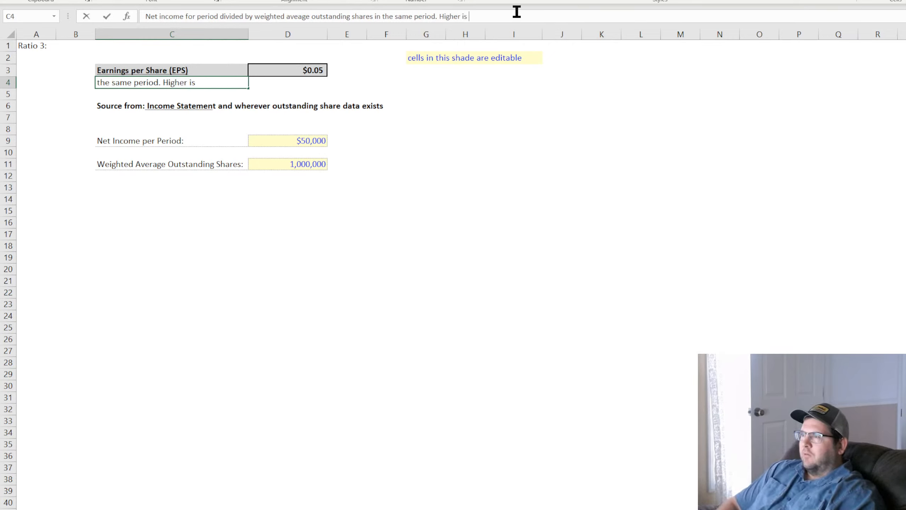
{"action": "key", "text": "Return"}
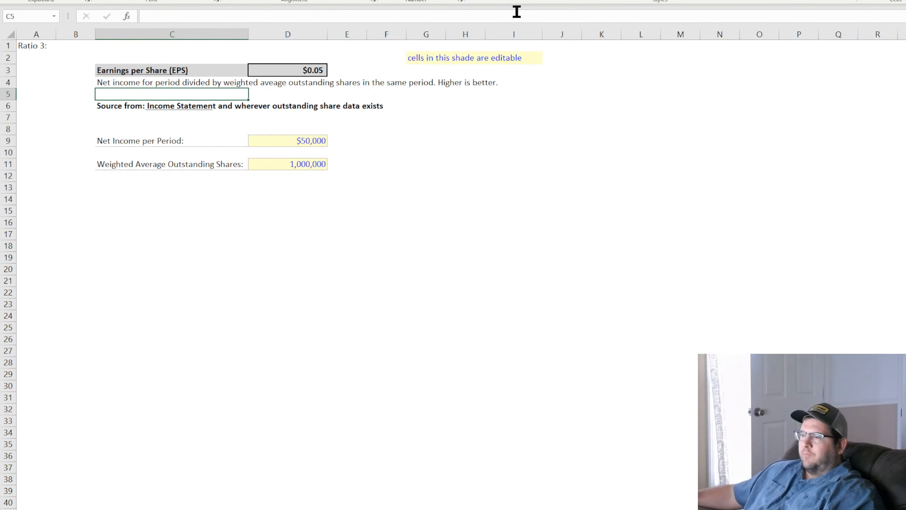
Append "Higher is better." to the description in C4 of the Quick Ratio sheet.
{"action": "left_click", "coordinate": [238, 509]}
{"action": "left_click", "coordinate": [124, 82]}
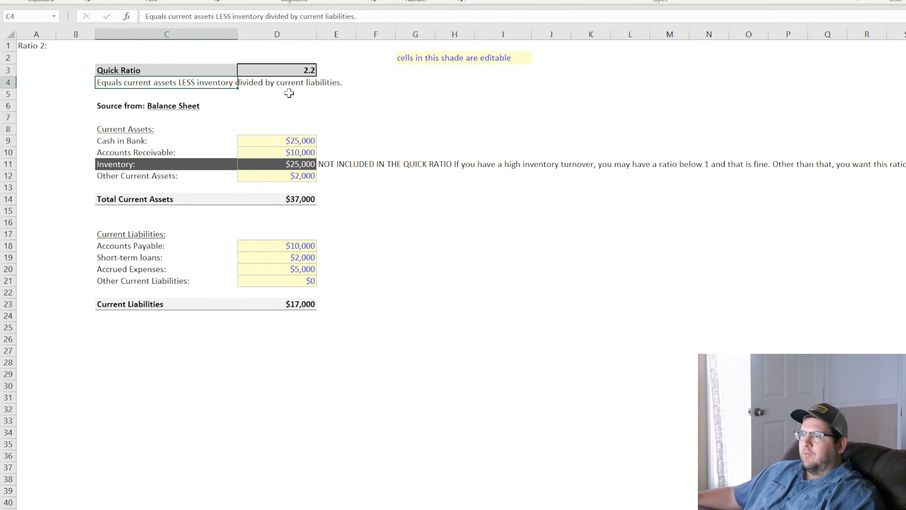
{"action": "left_click", "coordinate": [392, 15]}
{"action": "type", "text": "Highe"}
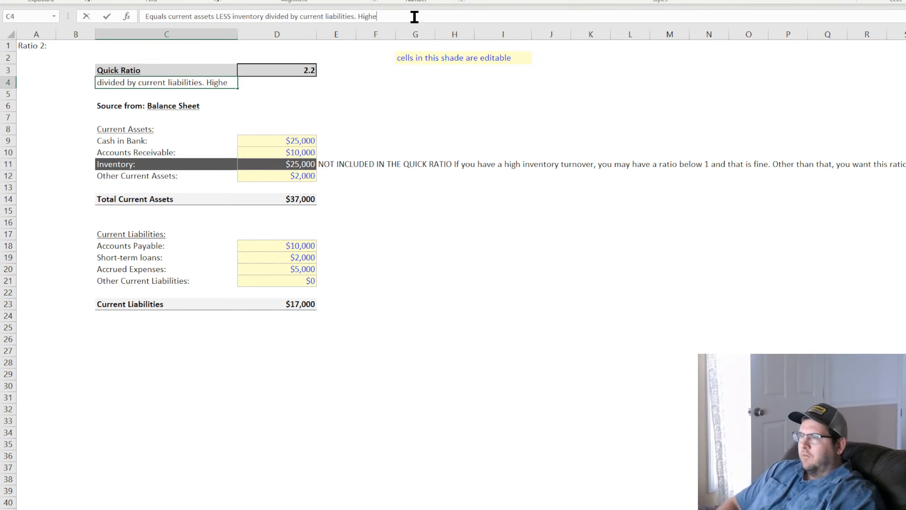
{"action": "type", "text": "r is better."}
{"action": "key", "text": "Return"}
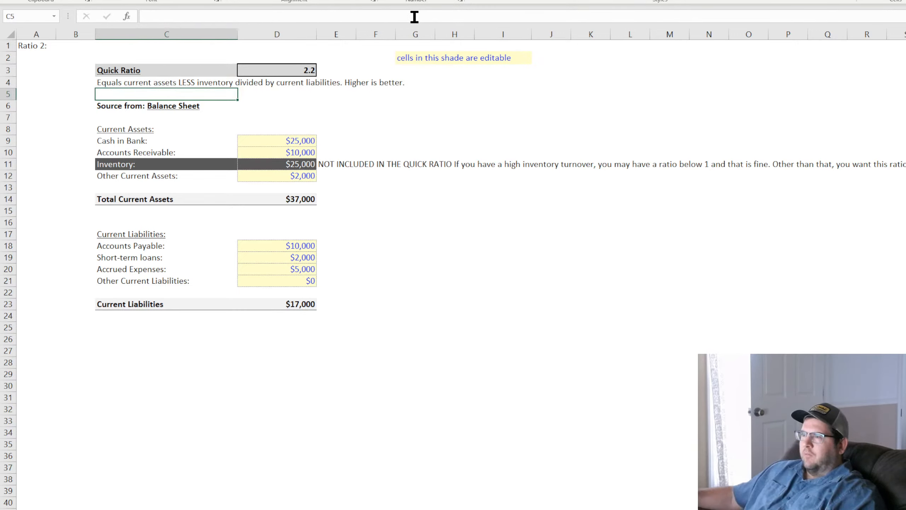
Try 1000000 as the Cash in Bank amount in D9 of the Quick Ratio sheet, and undo the change.
{"action": "left_click", "coordinate": [301, 141]}
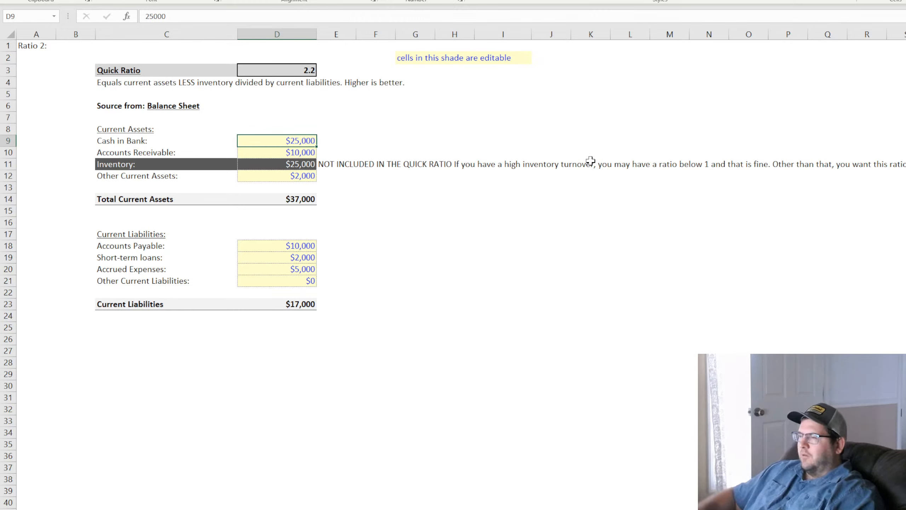
{"action": "type", "text": "1000000"}
{"action": "key", "text": "Return"}
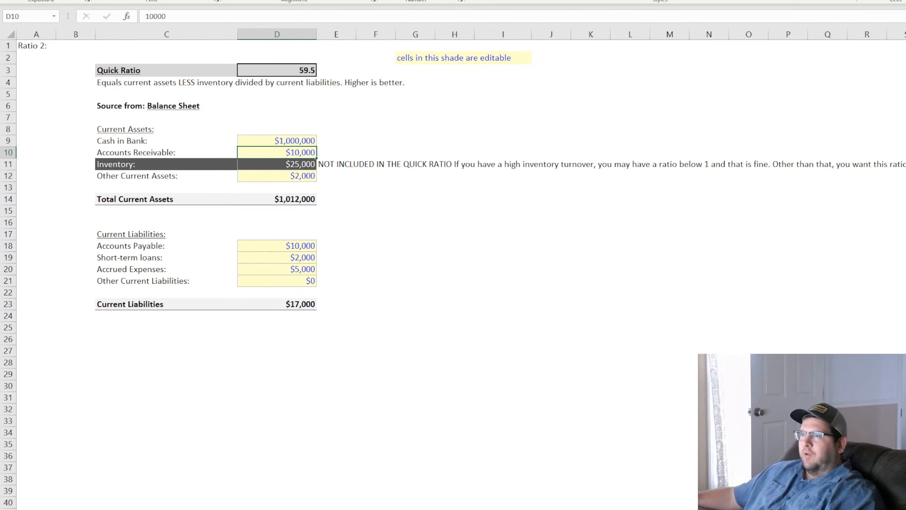
{"action": "key", "text": "ctrl+z"}
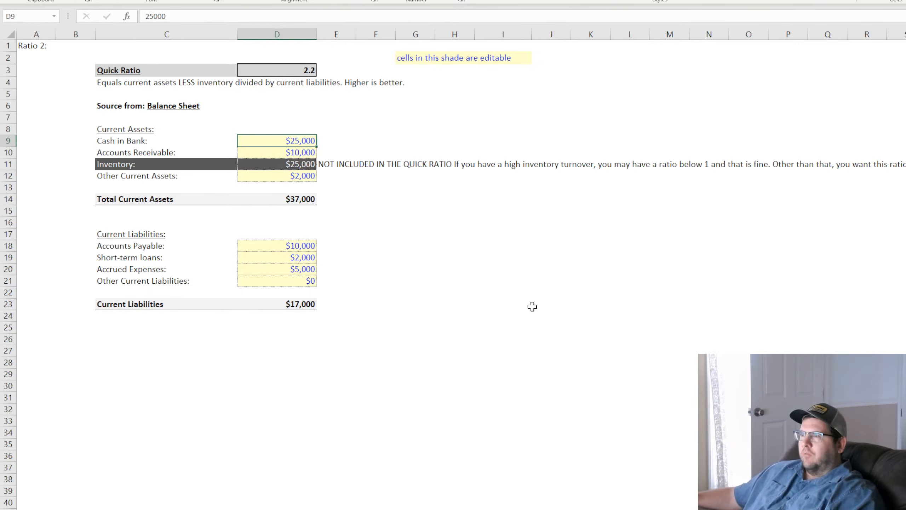
{"action": "left_click", "coordinate": [534, 314]}
Append "Higher is better." to the description in C4 of the Working Capital sheet.
{"action": "key", "text": "ctrl+Page_Up"}
{"action": "left_click", "coordinate": [145, 81]}
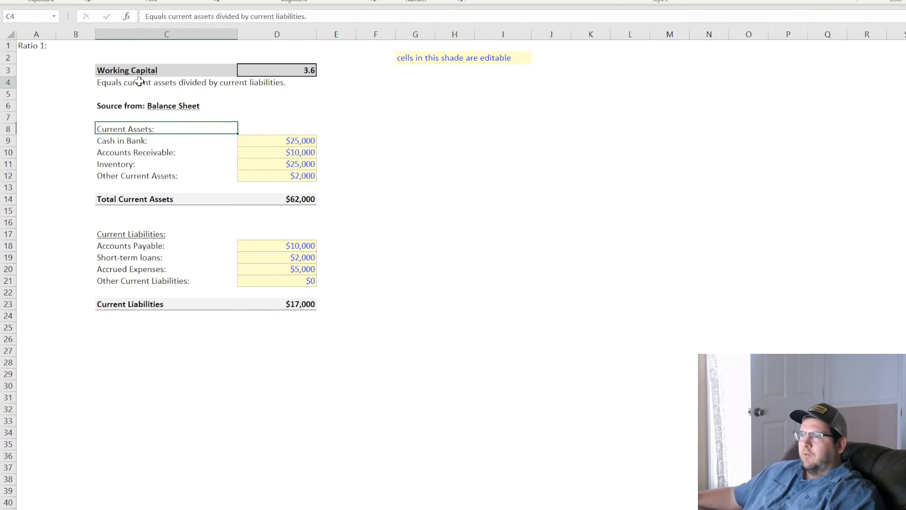
{"action": "left_click", "coordinate": [328, 16]}
{"action": "type", "text": "High"}
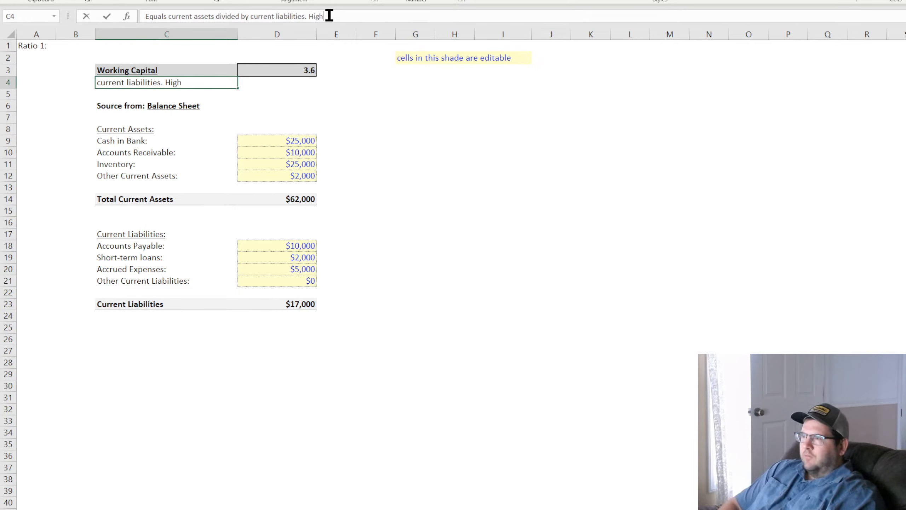
{"action": "type", "text": "er is better."}
{"action": "key", "text": "Return"}
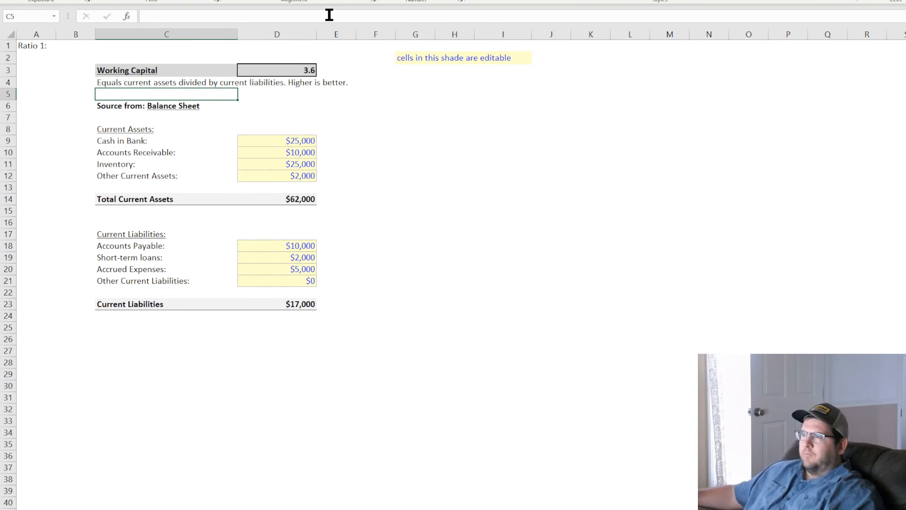
{"action": "left_click", "coordinate": [500, 314]}
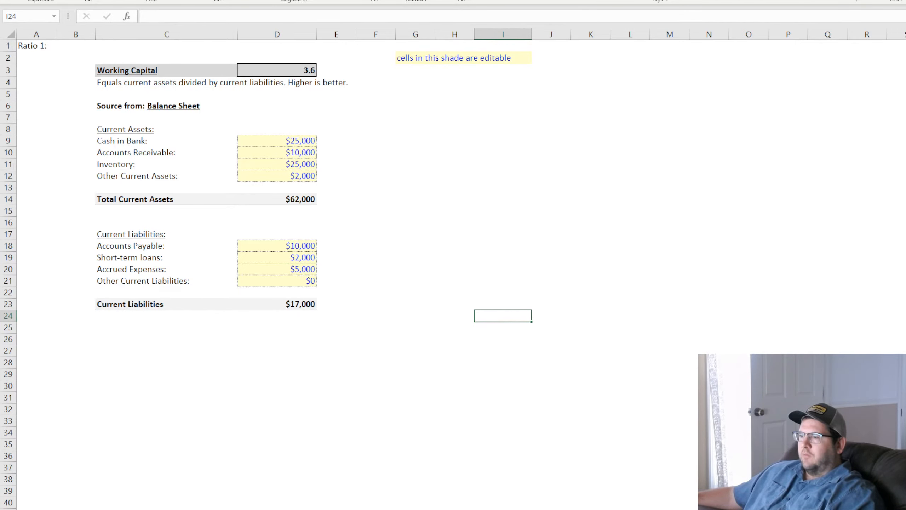
Remove the trailing colon from every ratio label in C5:C13 of the Accounting Ratio Summary, from Working Capital to Berry.
{"action": "key", "text": "ctrl+Page_Up"}
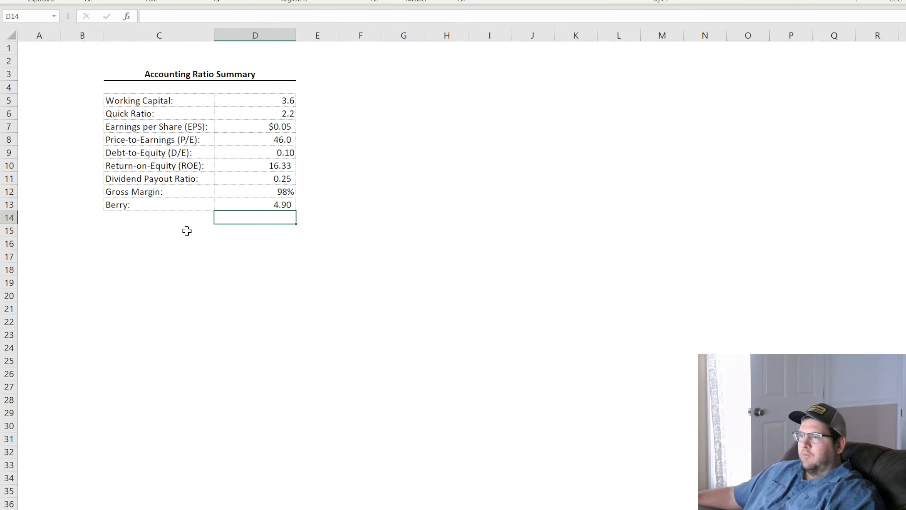
{"action": "left_click", "coordinate": [166, 100]}
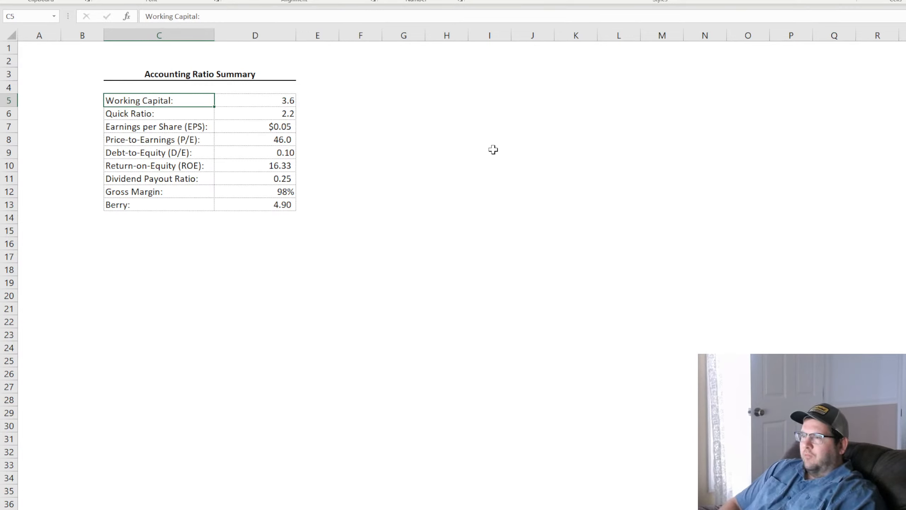
{"action": "left_click", "coordinate": [223, 19]}
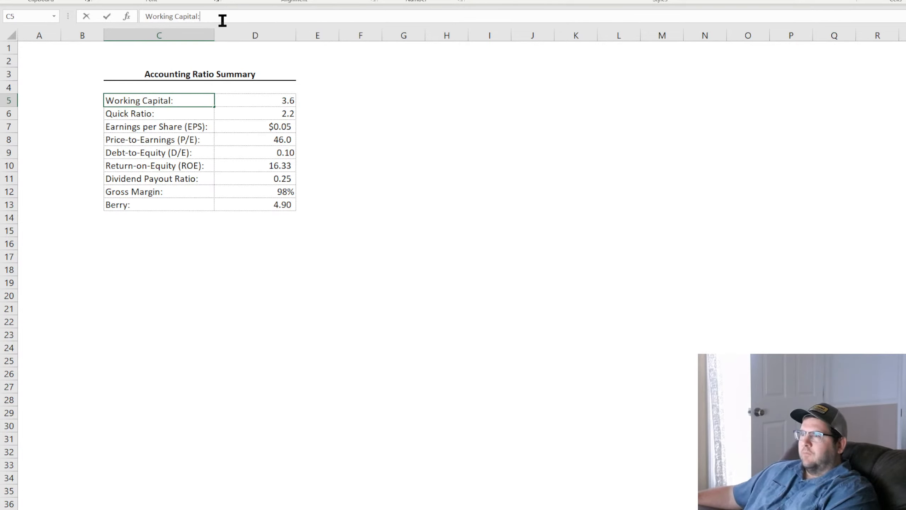
{"action": "key", "text": "BackSpace"}
{"action": "key", "text": "Return"}
{"action": "left_click", "coordinate": [223, 18]}
{"action": "key", "text": "BackSpace"}
{"action": "key", "text": "Return"}
{"action": "left_click", "coordinate": [246, 16]}
{"action": "key", "text": "BackSpace"}
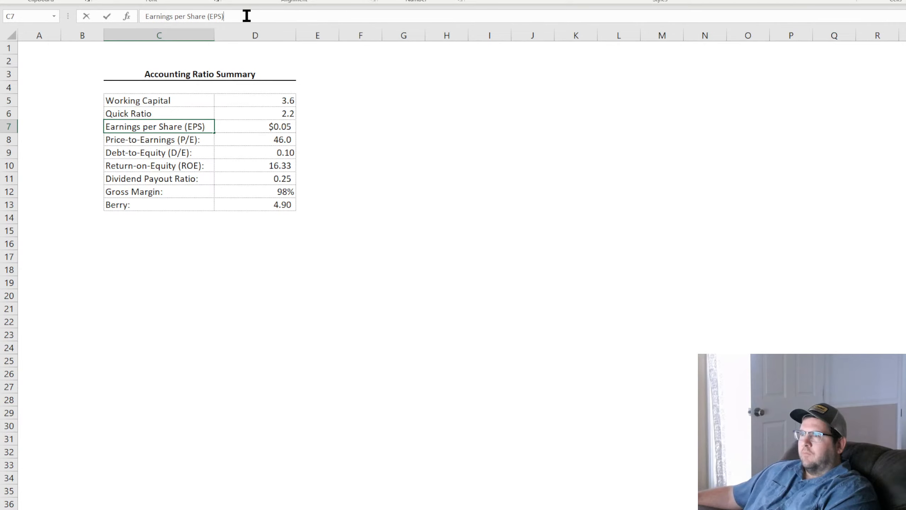
{"action": "key", "text": "Return"}
{"action": "left_click", "coordinate": [246, 15]}
{"action": "key", "text": "BackSpace"}
{"action": "key", "text": "Return"}
{"action": "left_click", "coordinate": [246, 16]}
{"action": "key", "text": "BackSpace"}
{"action": "key", "text": "Return"}
{"action": "left_click", "coordinate": [246, 16]}
{"action": "key", "text": "BackSpace"}
{"action": "key", "text": "Return"}
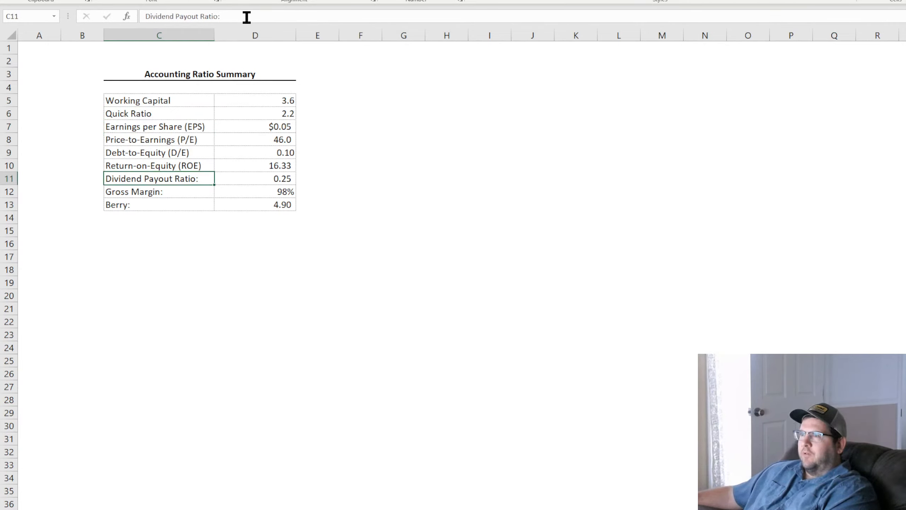
{"action": "left_click", "coordinate": [247, 17]}
{"action": "key", "text": "BackSpace"}
{"action": "key", "text": "Return"}
{"action": "left_click", "coordinate": [247, 17]}
{"action": "key", "text": "BackSpace"}
{"action": "key", "text": "Return"}
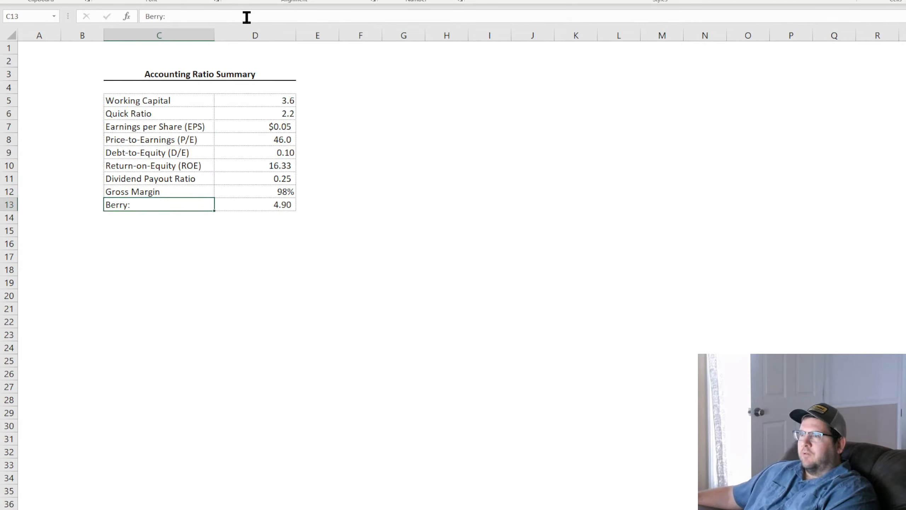
{"action": "left_click", "coordinate": [247, 17]}
{"action": "key", "text": "BackSpace"}
{"action": "key", "text": "Return"}
{"action": "left_click", "coordinate": [317, 104]}
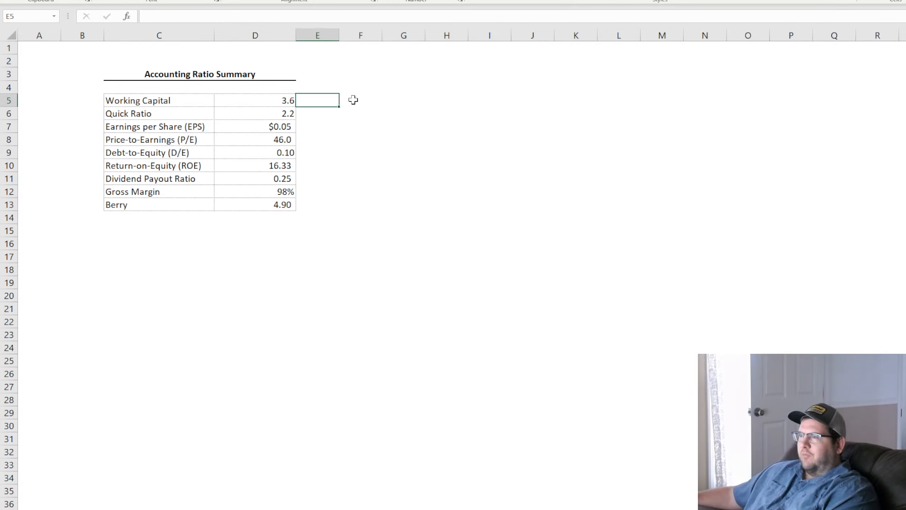
Try the generic template INDIRECT("'" & Sheet's name & "'!" & Cell to pull data from) in E5 of the Accounting Ratio Summary.
{"action": "type", "text": "=indi"}
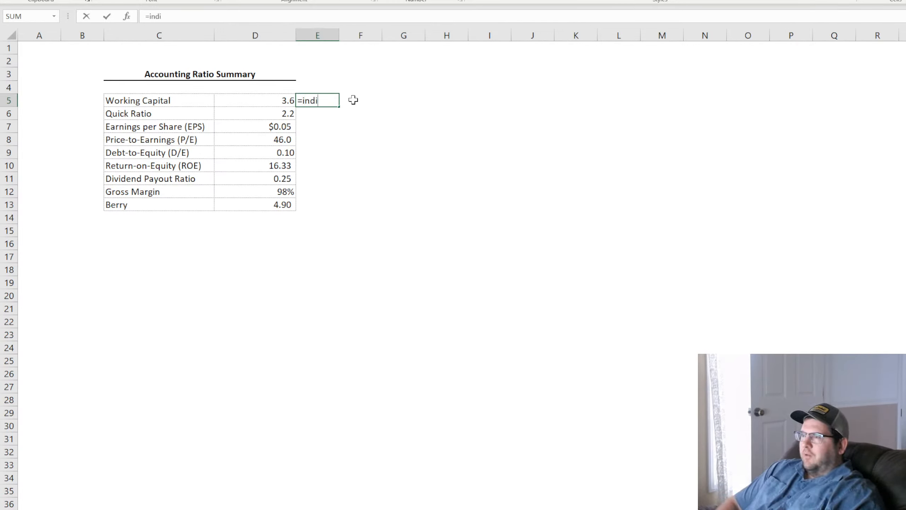
{"action": "type", "text": "rect("}
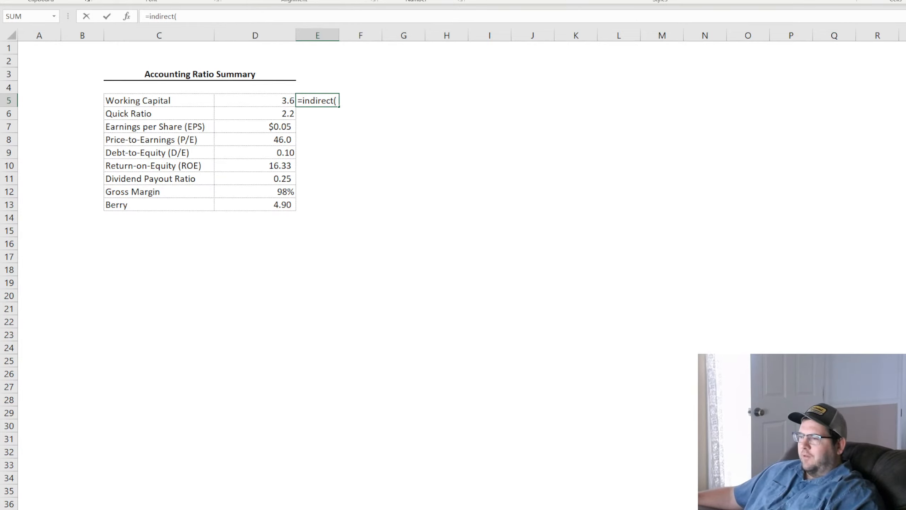
{"action": "key", "text": "alt+Tab"}
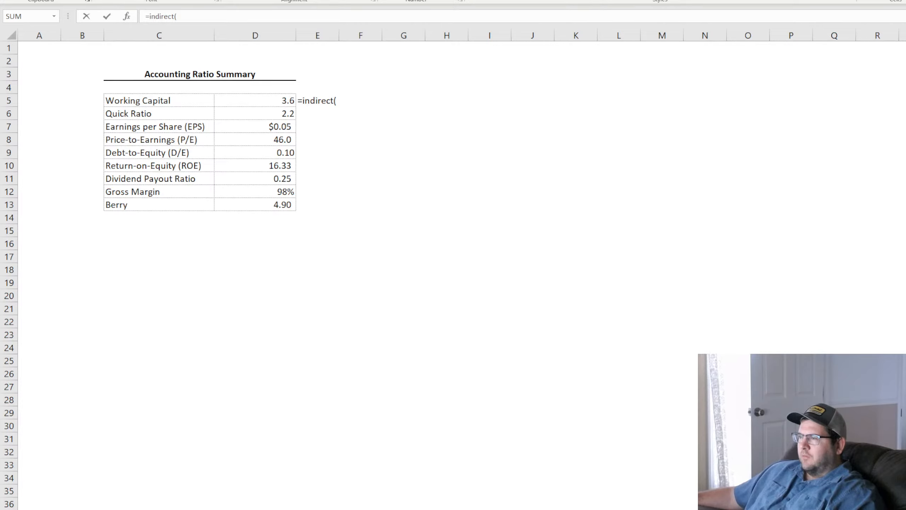
{"action": "left_click", "coordinate": [430, 286]}
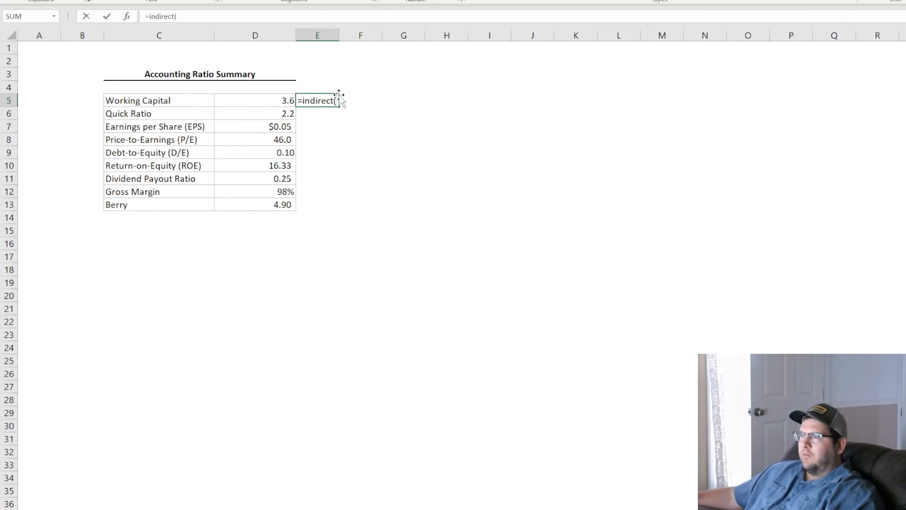
{"action": "left_click_drag", "start_coordinate": [198, 16], "coordinate": [240, 16]}
{"action": "type", "text": "INDIRECT(\"'\" & Sheet's name & \"'!\" & Cell to pull data from)"}
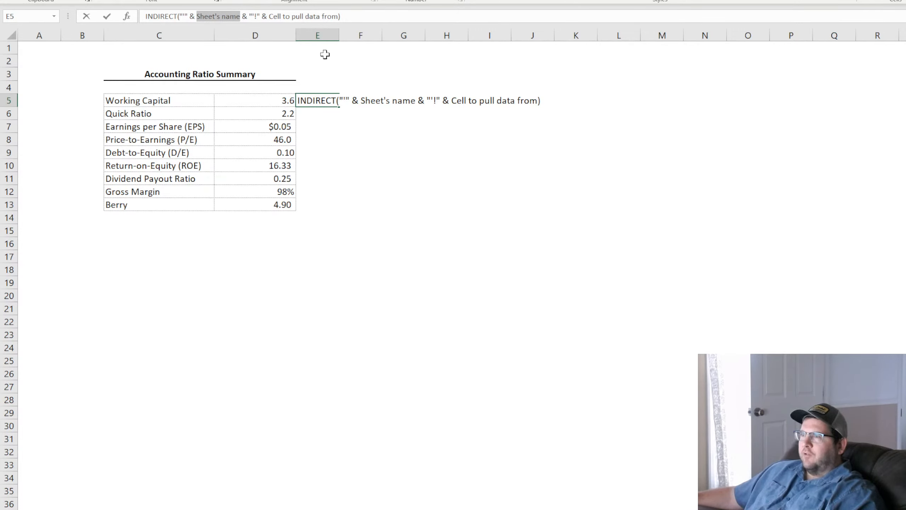
Turn the E5 template into a formula using C5 as the sheet name, without a target cell: =INDIRECT("'" & C5& "'!" &).
{"action": "key", "text": "BackSpace"}
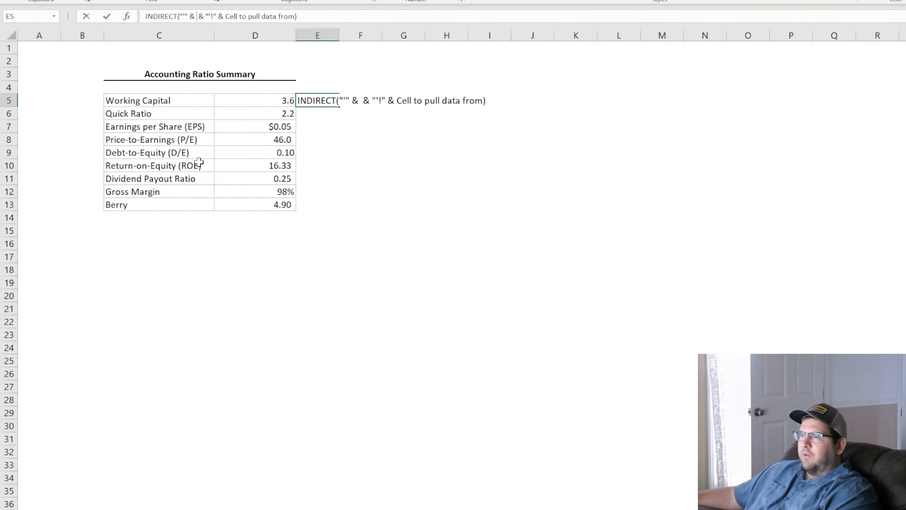
{"action": "left_click", "coordinate": [153, 103]}
{"action": "left_click", "coordinate": [323, 100]}
{"action": "left_click", "coordinate": [145, 16]}
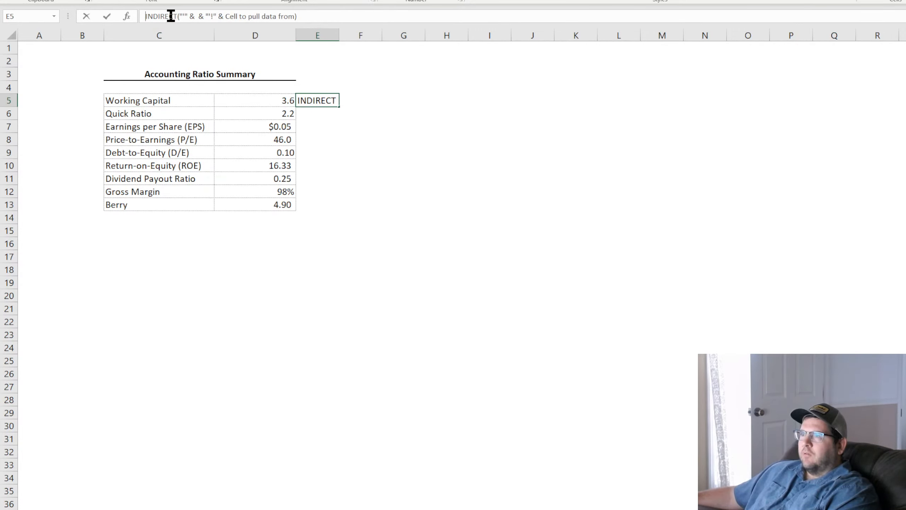
{"action": "type", "text": "="}
{"action": "left_click", "coordinate": [200, 16]}
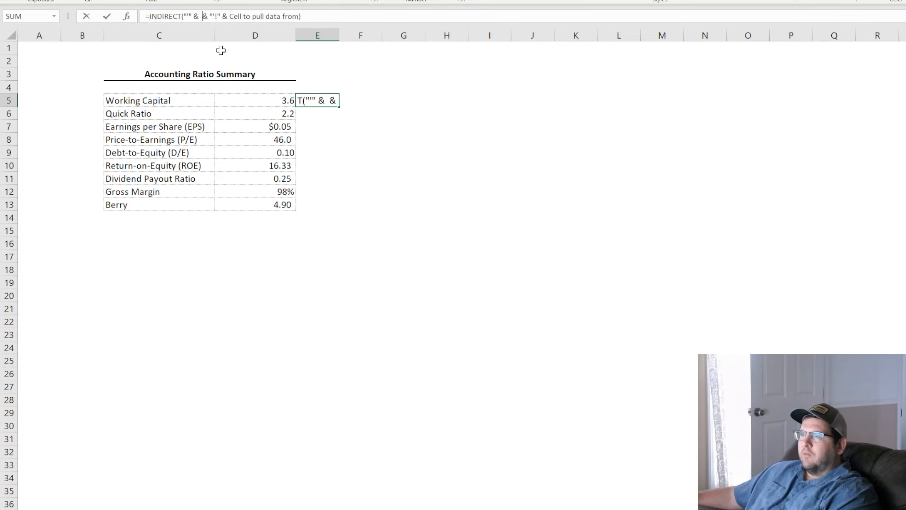
{"action": "left_click", "coordinate": [159, 102]}
{"action": "left_click", "coordinate": [206, 16]}
{"action": "key", "text": "BackSpace"}
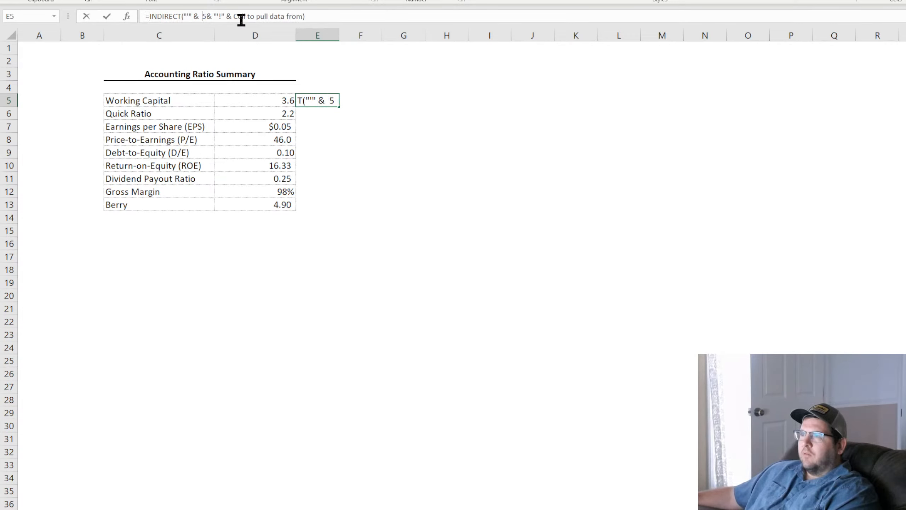
{"action": "type", "text": "c"}
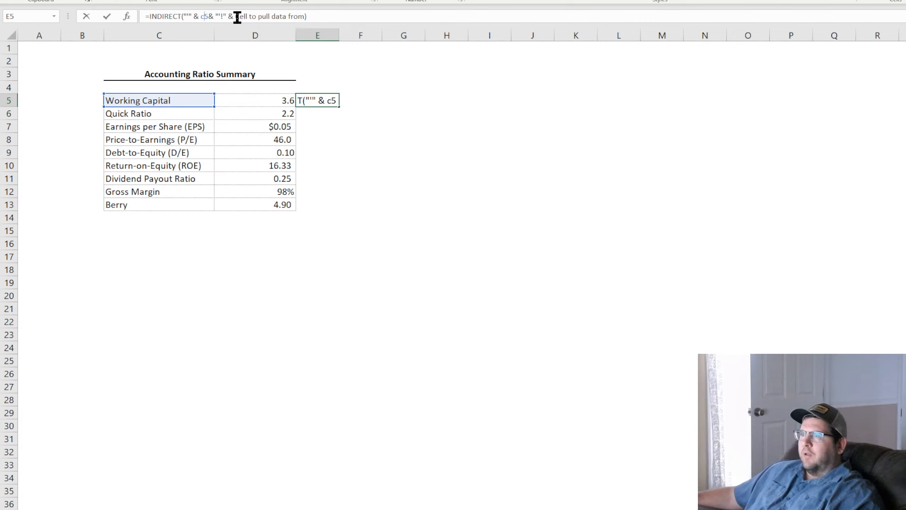
{"action": "left_click_drag", "start_coordinate": [233, 16], "coordinate": [309, 16]}
{"action": "key", "text": "Delete"}
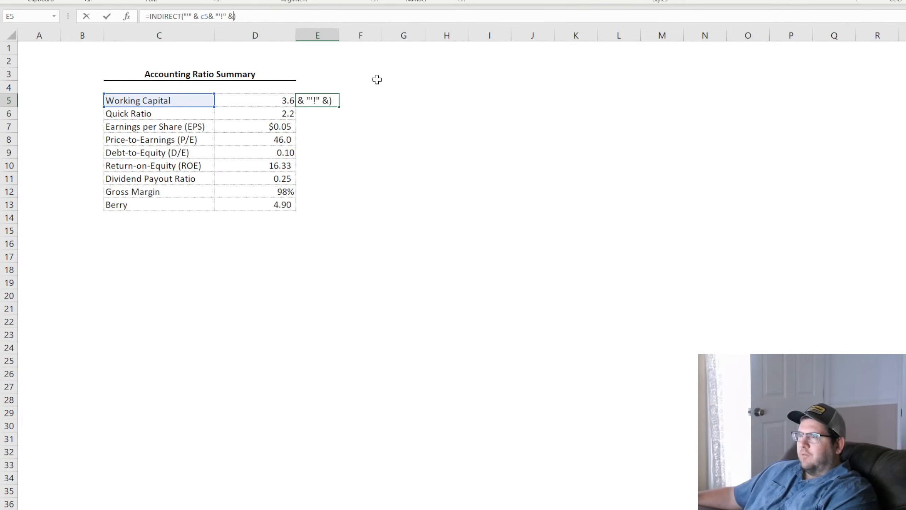
{"action": "key", "text": "Return"}
{"action": "left_click", "coordinate": [476, 218]}
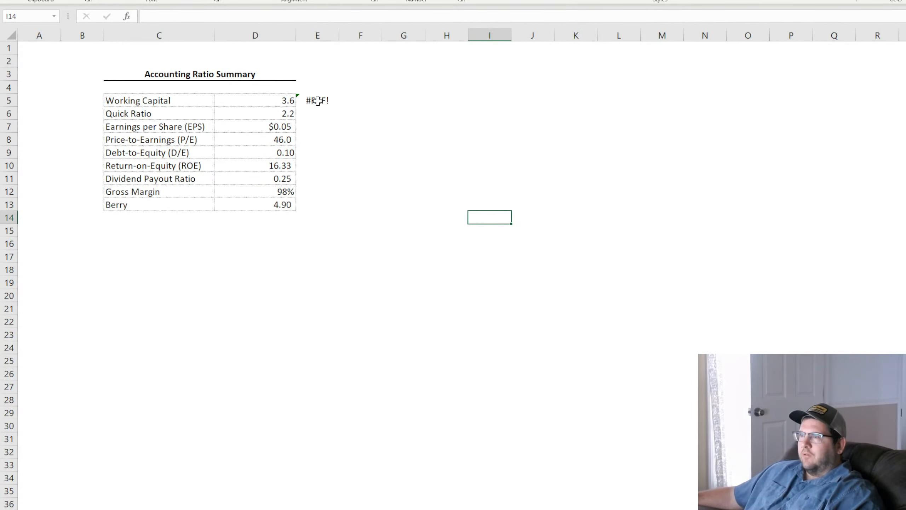
Try D3, and D4 in its place, as the target-cell reference ending the INDIRECT formula in E5.
{"action": "left_click", "coordinate": [318, 101]}
{"action": "left_click_drag", "start_coordinate": [235, 16], "coordinate": [275, 15]}
{"action": "type", "text": "d3"}
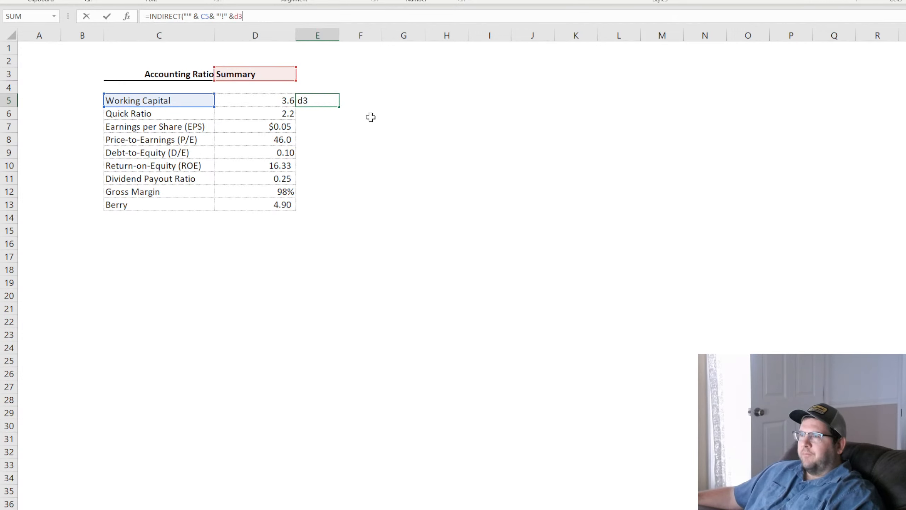
{"action": "key", "text": "Return"}
{"action": "double_click", "coordinate": [318, 101]}
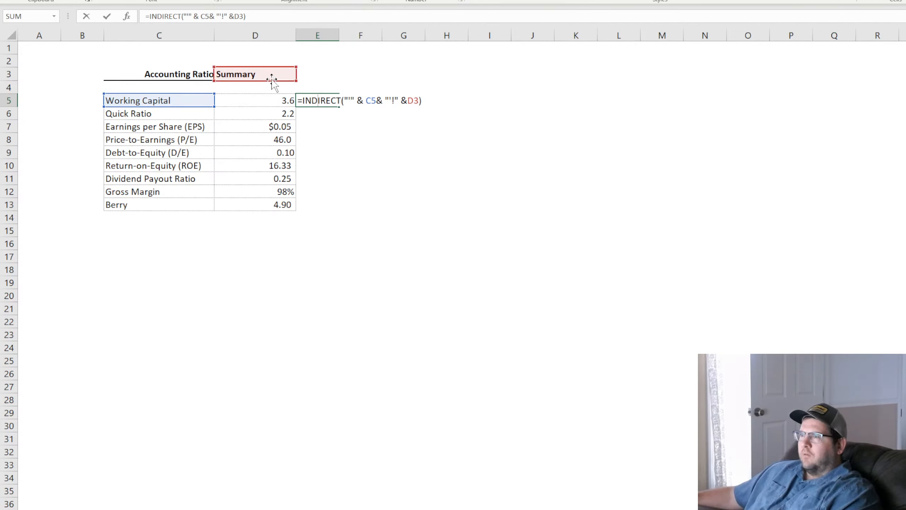
{"action": "left_click_drag", "start_coordinate": [271, 79], "coordinate": [276, 83]}
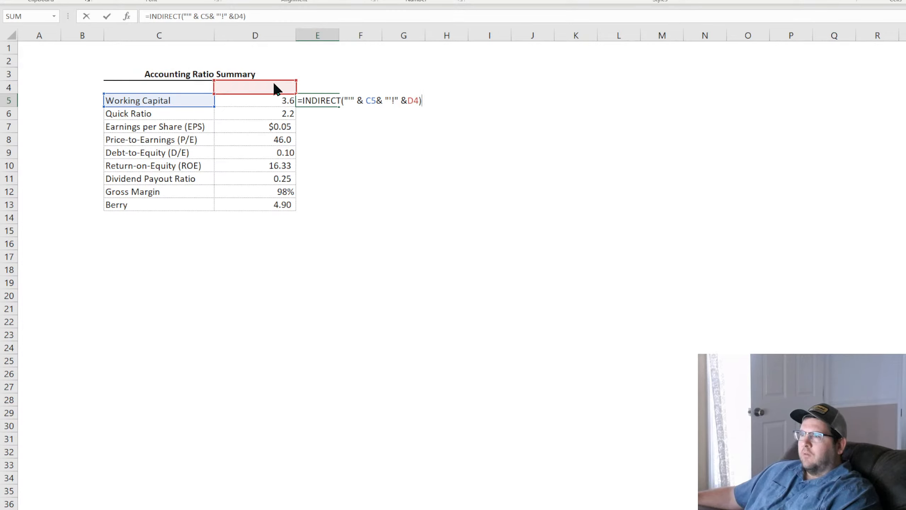
Try removing the ampersands on both sides of C5 in the E5 INDIRECT formula.
{"action": "left_click", "coordinate": [199, 16]}
{"action": "key", "text": "BackSpace"}
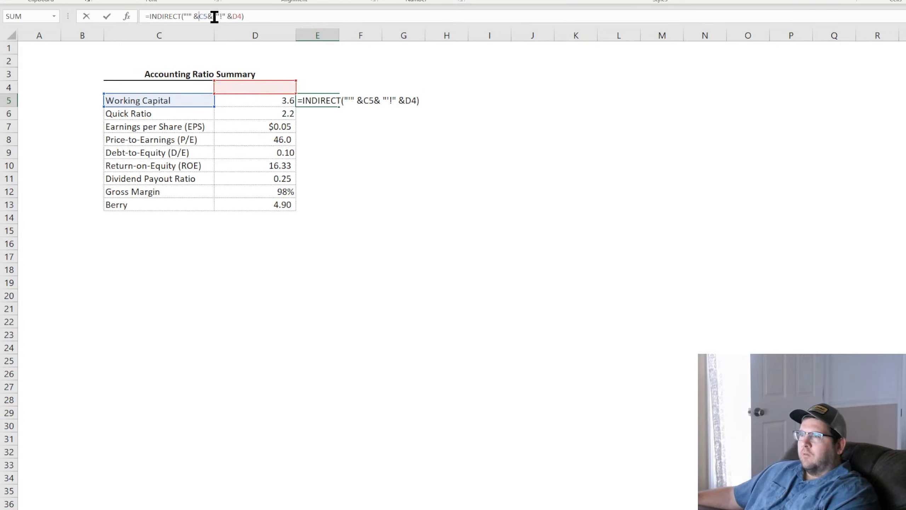
{"action": "key", "text": "BackSpace"}
{"action": "left_click", "coordinate": [207, 16]}
{"action": "key", "text": "BackSpace"}
{"action": "key", "text": "Return"}
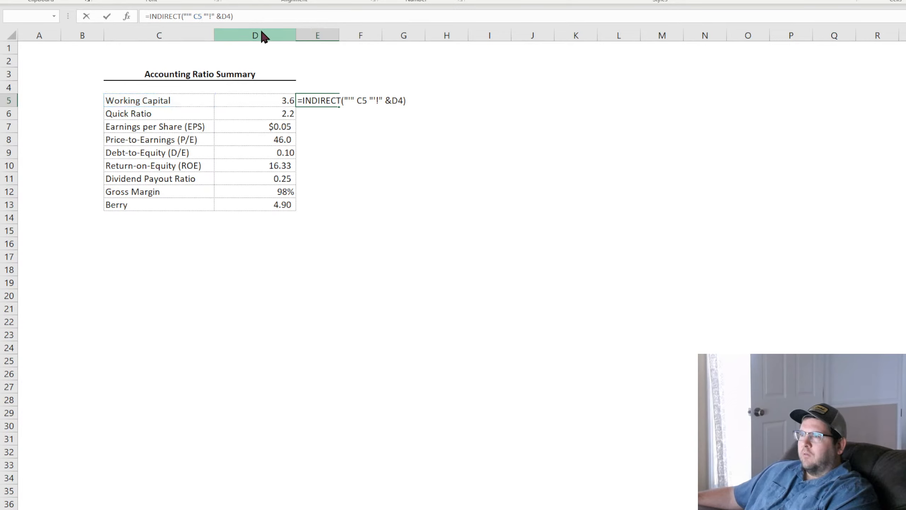
{"action": "left_click", "coordinate": [413, 169]}
{"action": "left_click", "coordinate": [253, 18]}
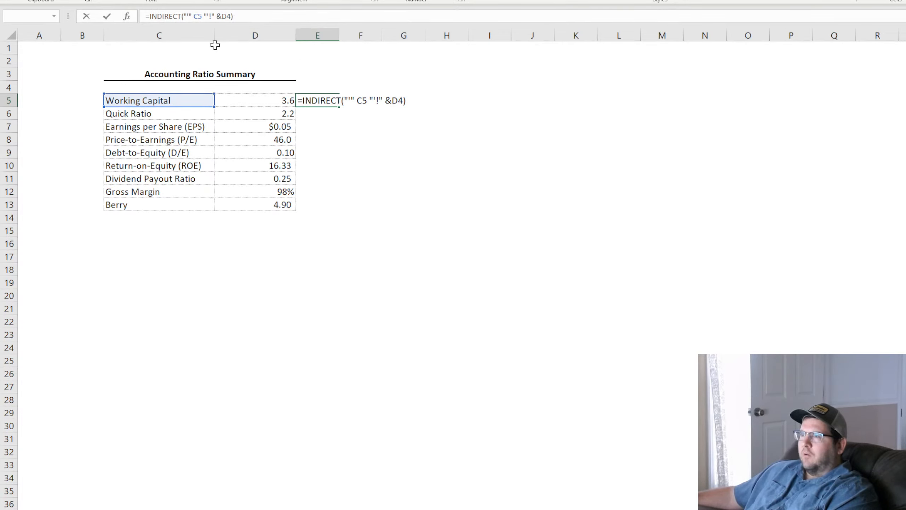
Restore the ampersands around C5 so the E5 formula reads =INDIRECT("'"&C5& "'!" &D4).
{"action": "left_click", "coordinate": [193, 16]}
{"action": "key", "text": "BackSpace"}
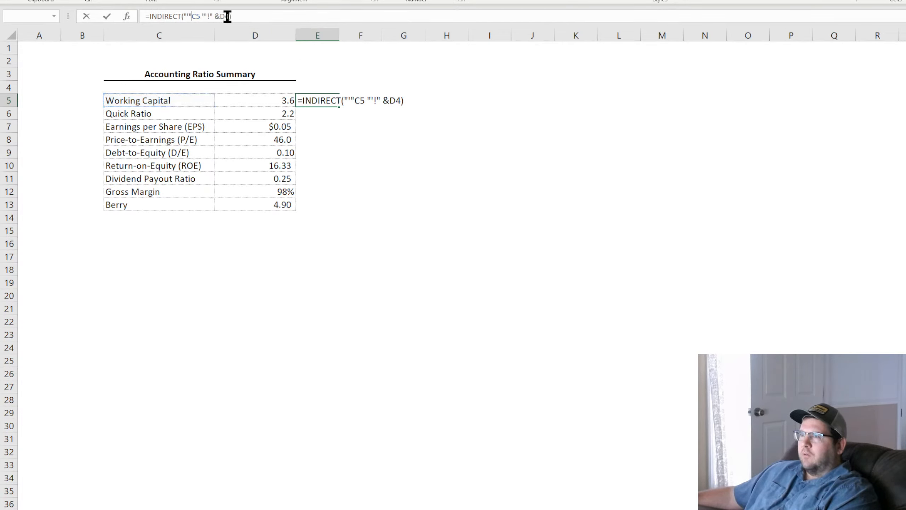
{"action": "type", "text": "&"}
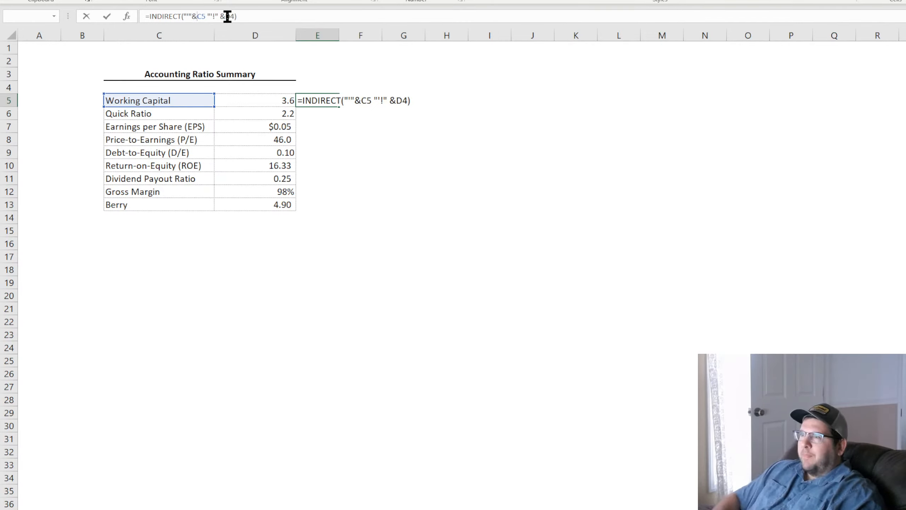
{"action": "key", "text": "Right"}
{"action": "key", "text": "Right"}
{"action": "type", "text": "&"}
{"action": "key", "text": "Return"}
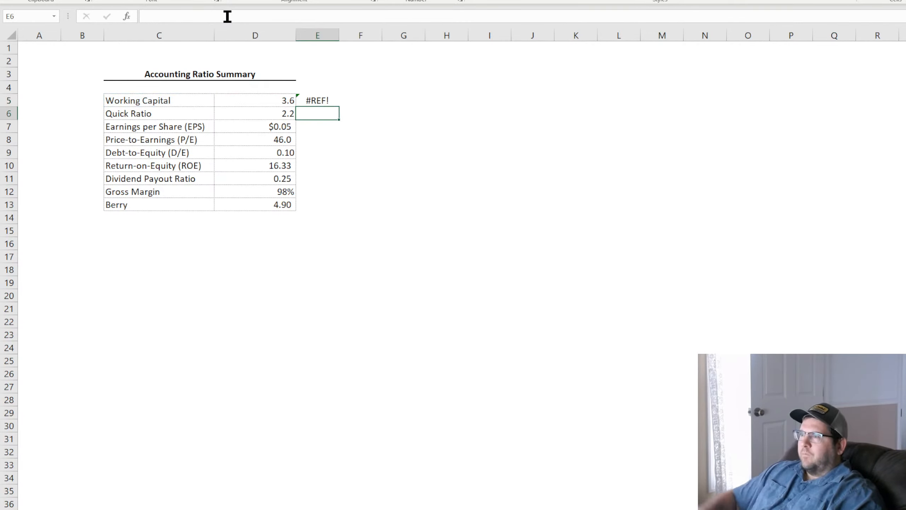
Replace the E5 formula with =INDIRECT("'"&C5&"'!A4"), taking the sheet name from C5 and the target cell as quoted text.
{"action": "key", "text": "Up"}
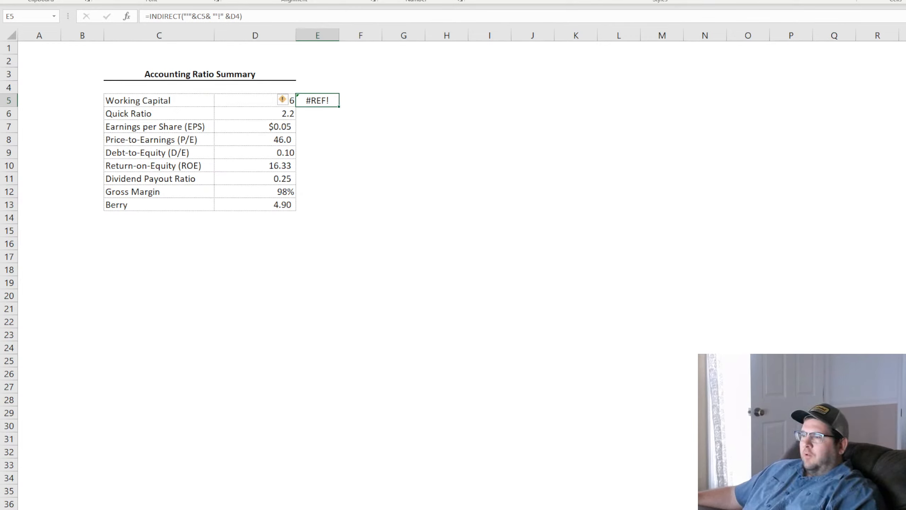
{"action": "key", "text": "alt+Tab"}
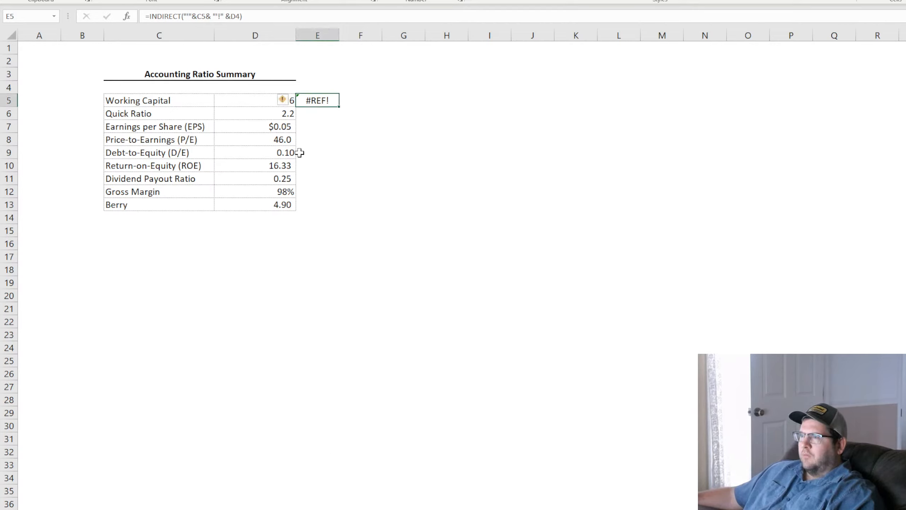
{"action": "left_click_drag", "start_coordinate": [268, 15], "coordinate": [172, 13]}
{"action": "type", "text": "=INDIRECT(\"'\"&A1&\"'!A1\")"}
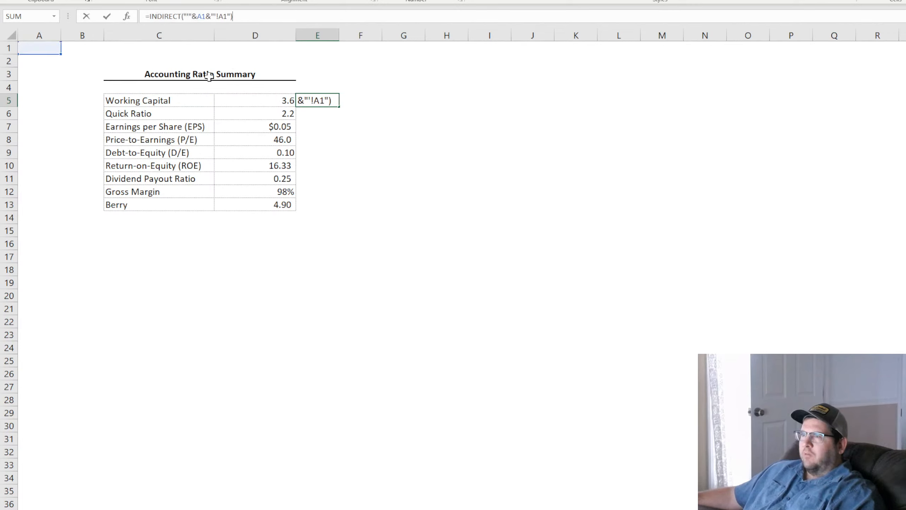
{"action": "left_click", "coordinate": [226, 15]}
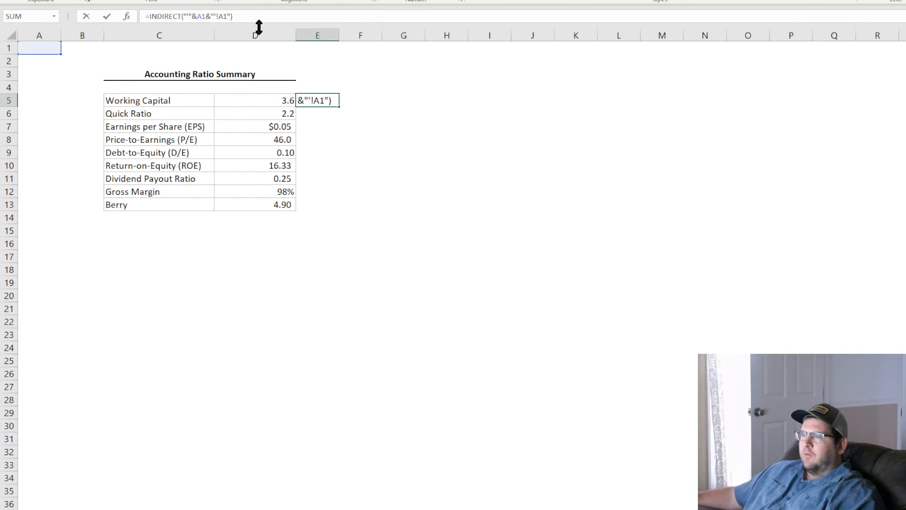
{"action": "key", "text": "BackSpace"}
{"action": "type", "text": "4"}
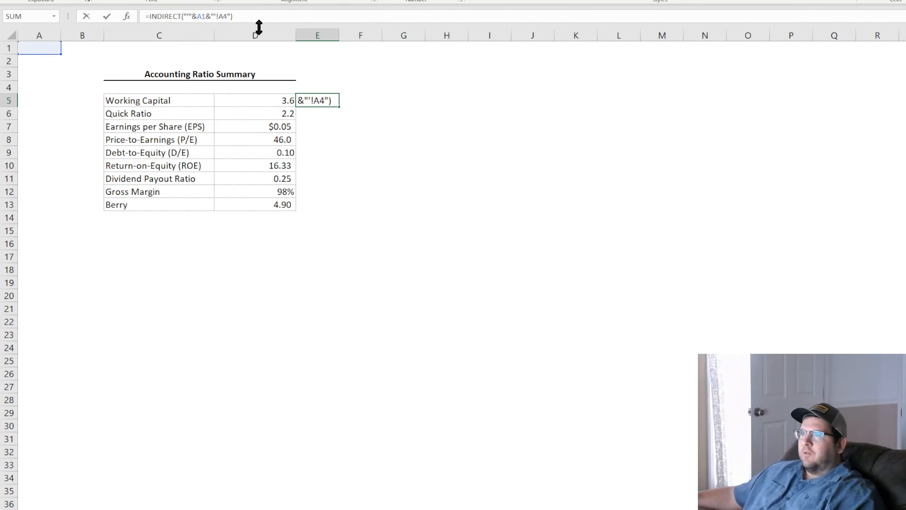
{"action": "left_click", "coordinate": [206, 16]}
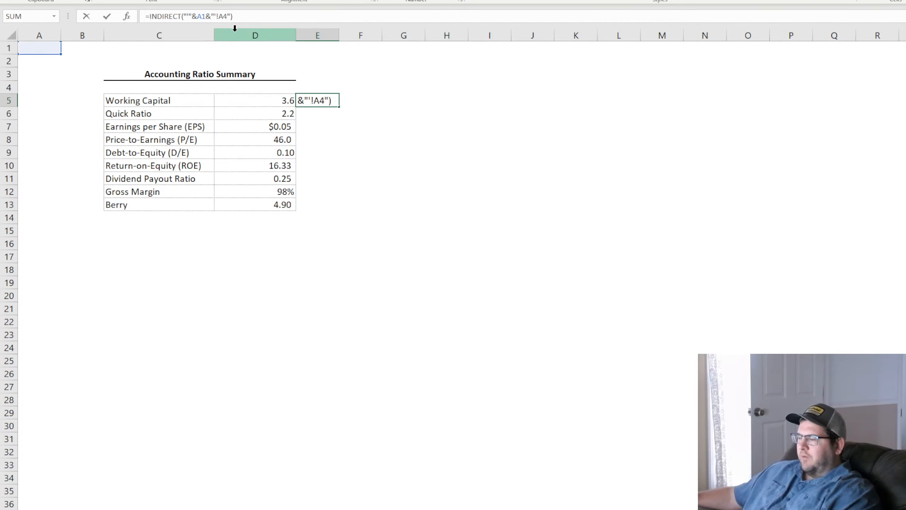
{"action": "key", "text": "BackSpace"}
{"action": "key", "text": "BackSpace"}
{"action": "left_click", "coordinate": [162, 100]}
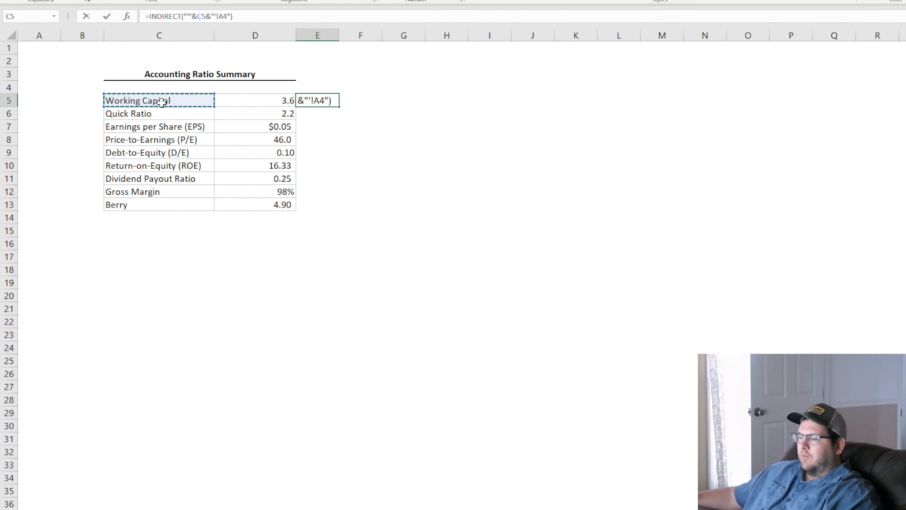
{"action": "key", "text": "Return"}
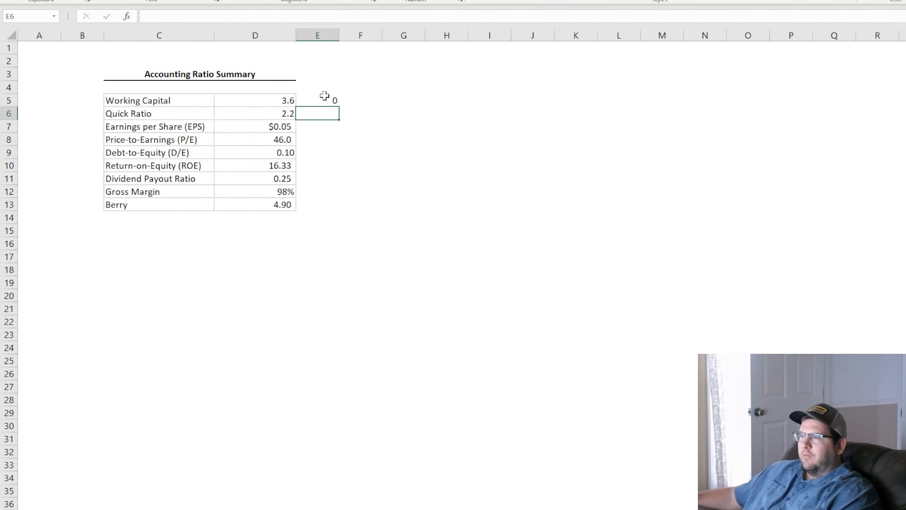
Try D3 as the quoted target cell in the E5 INDIRECT formula.
{"action": "left_click", "coordinate": [324, 96]}
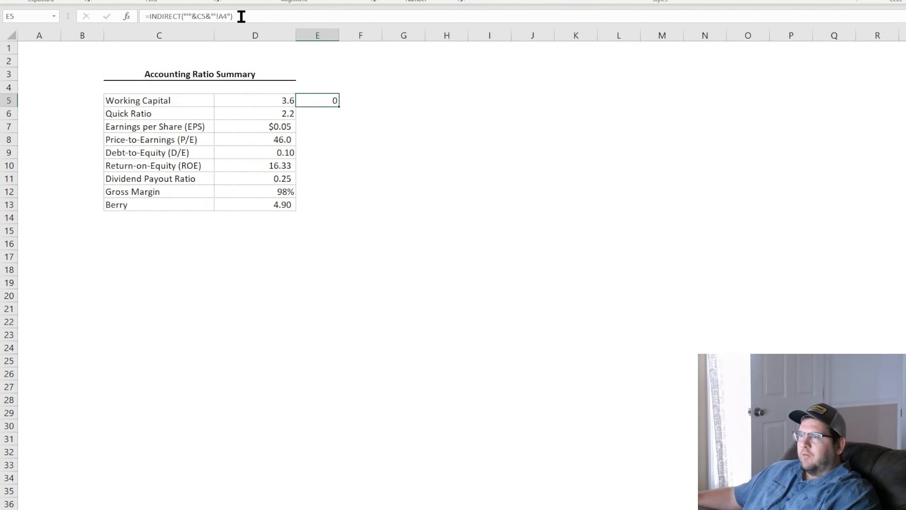
{"action": "left_click", "coordinate": [225, 16]}
{"action": "key", "text": "BackSpace"}
{"action": "key", "text": "BackSpace"}
{"action": "type", "text": "d4"}
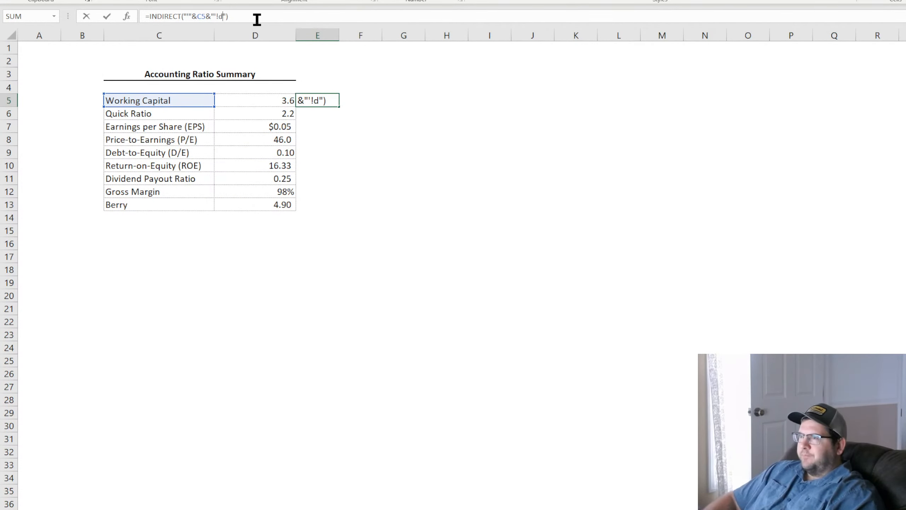
{"action": "key", "text": "Return"}
Locate the description cell on the Working Capital sheet and set the quoted target in the summary's E5 INDIRECT formula to C4.
{"action": "left_click", "coordinate": [321, 101]}
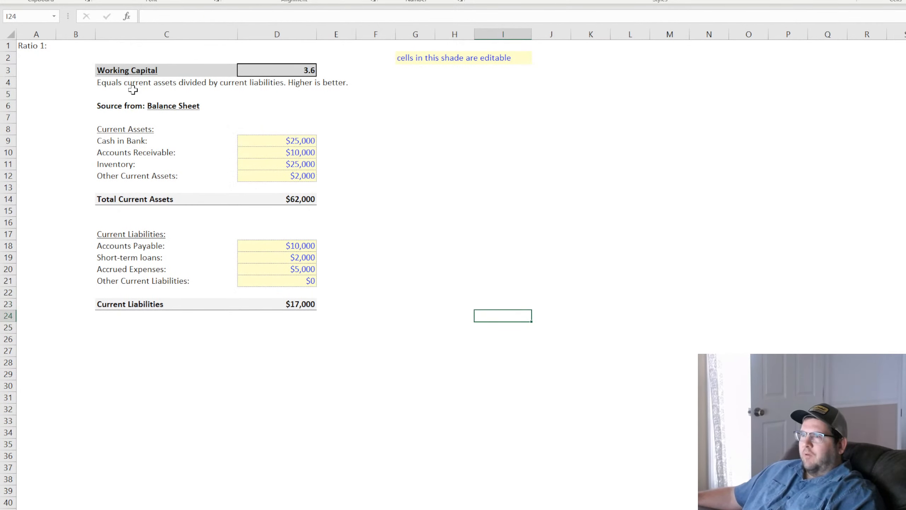
{"action": "left_click", "coordinate": [133, 90]}
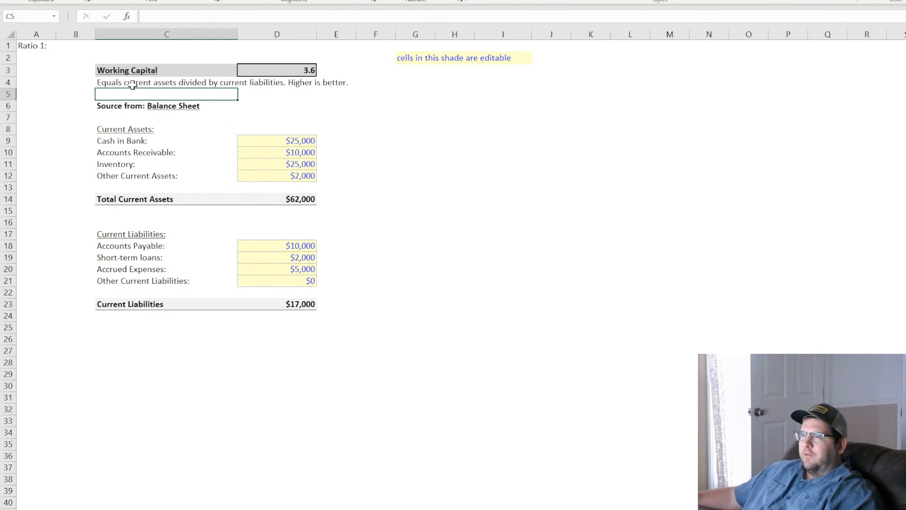
{"action": "left_click", "coordinate": [133, 83]}
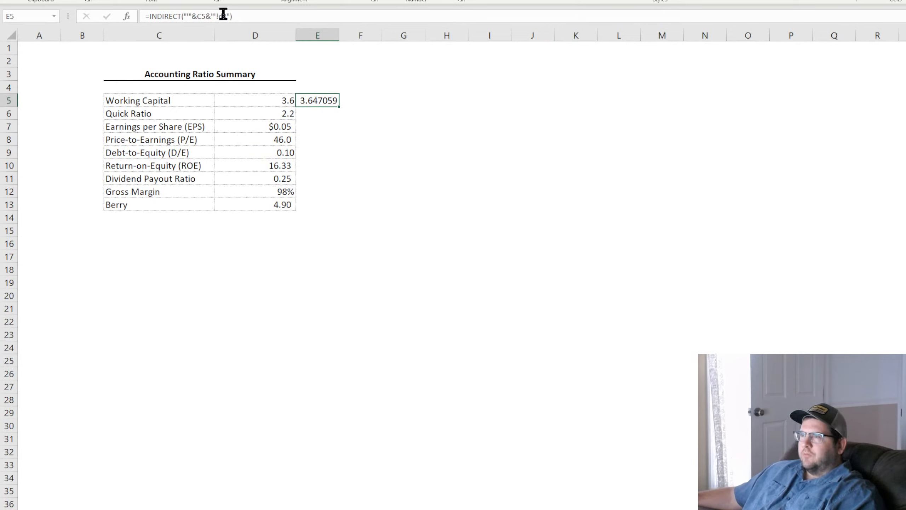
{"action": "left_click", "coordinate": [227, 16]}
{"action": "key", "text": "BackSpace"}
{"action": "key", "text": "BackSpace"}
{"action": "type", "text": "c4"}
{"action": "key", "text": "Return"}
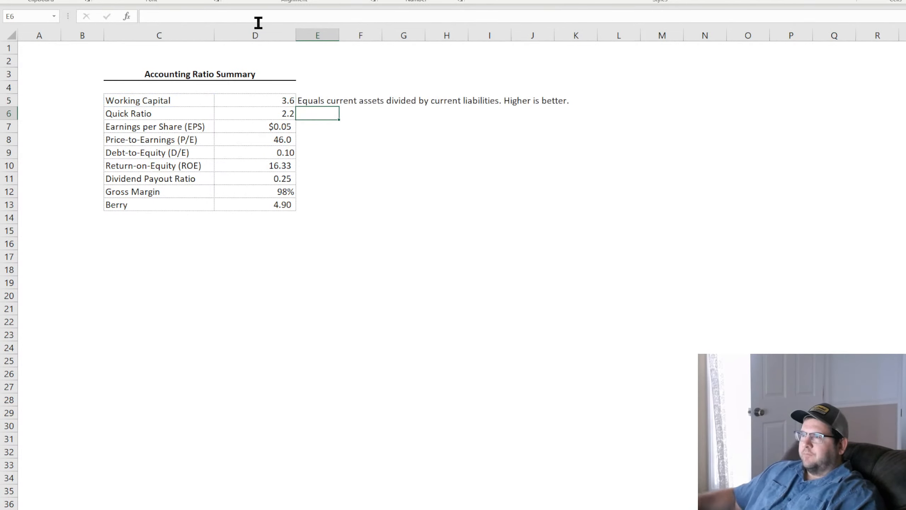
Fill the E5 INDIRECT formula down through E13 and shorten the label in C7 to Earnings per Share.
{"action": "left_click", "coordinate": [338, 103]}
{"action": "left_click_drag", "start_coordinate": [339, 107], "coordinate": [337, 210]}
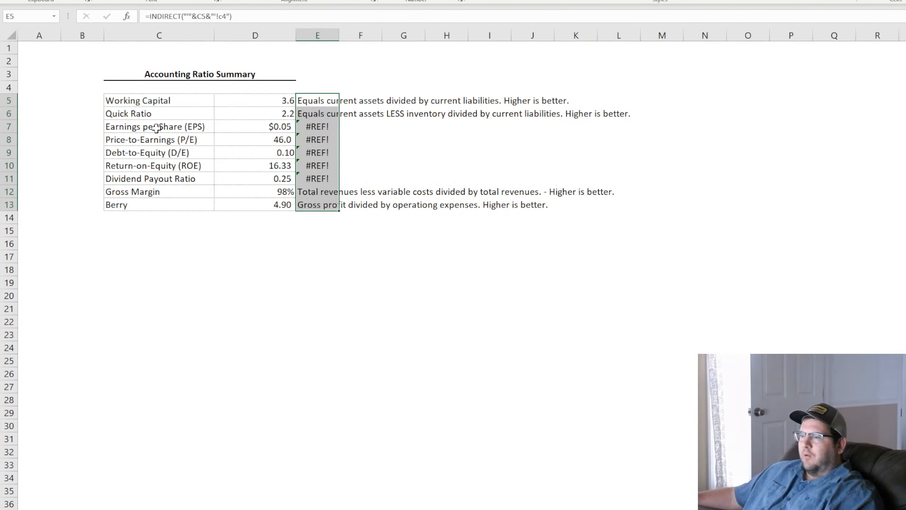
{"action": "left_click", "coordinate": [157, 127]}
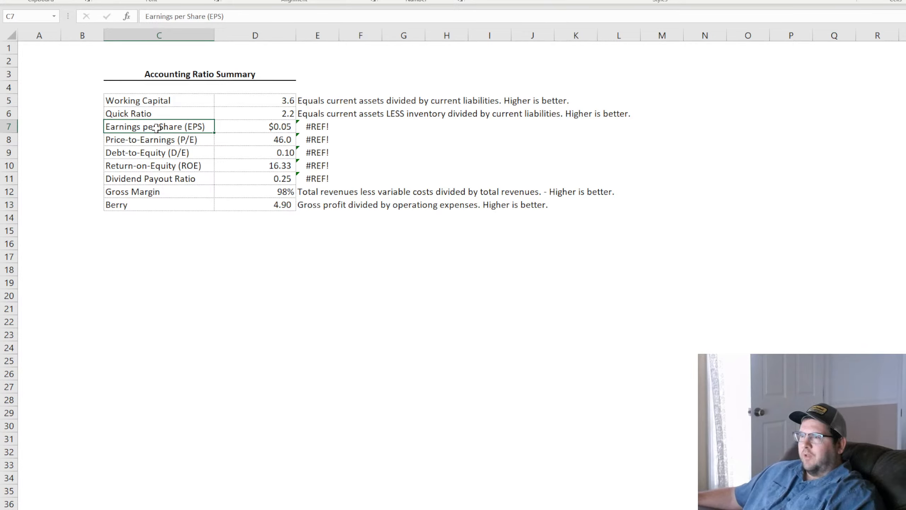
{"action": "double_click", "coordinate": [157, 128]}
{"action": "left_click_drag", "start_coordinate": [183, 126], "coordinate": [251, 125]}
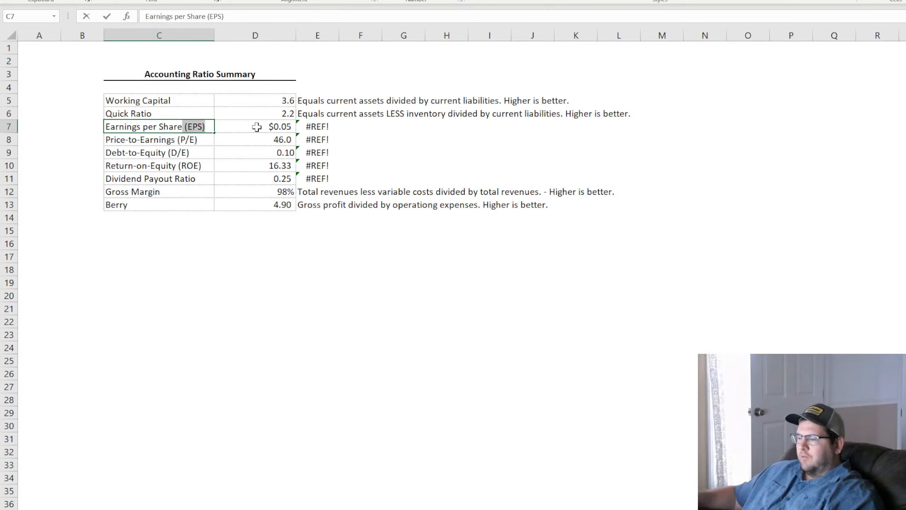
{"action": "key", "text": "BackSpace"}
{"action": "key", "text": "Return"}
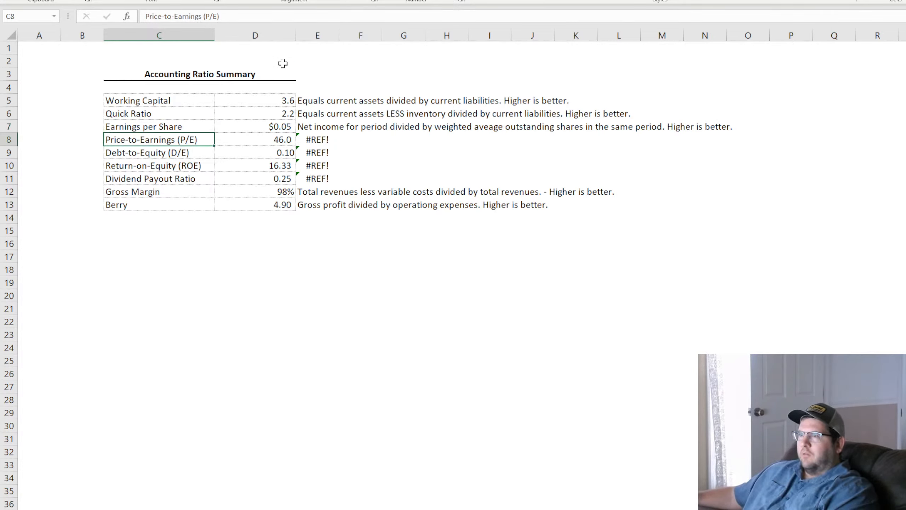
Remove the bracketed abbreviations from C8:C10 so the labels read Price-to-Earnings, Debt-to-Equity and Return-on-Equity.
{"action": "left_click", "coordinate": [223, 16]}
{"action": "key", "text": "BackSpace"}
{"action": "key", "text": "BackSpace"}
{"action": "key", "text": "BackSpace"}
{"action": "key", "text": "BackSpace"}
{"action": "key", "text": "BackSpace"}
{"action": "key", "text": "BackSpace"}
{"action": "key", "text": "Return"}
{"action": "left_click", "coordinate": [225, 15]}
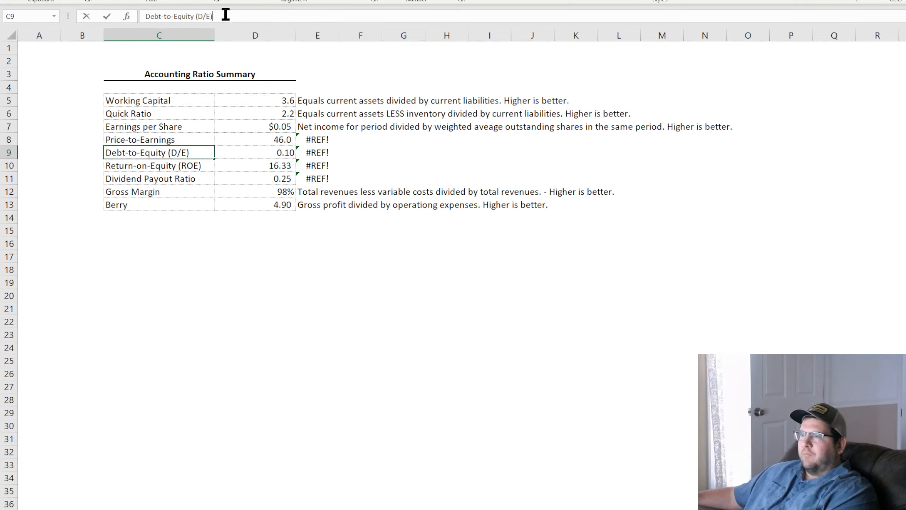
{"action": "key", "text": "Return"}
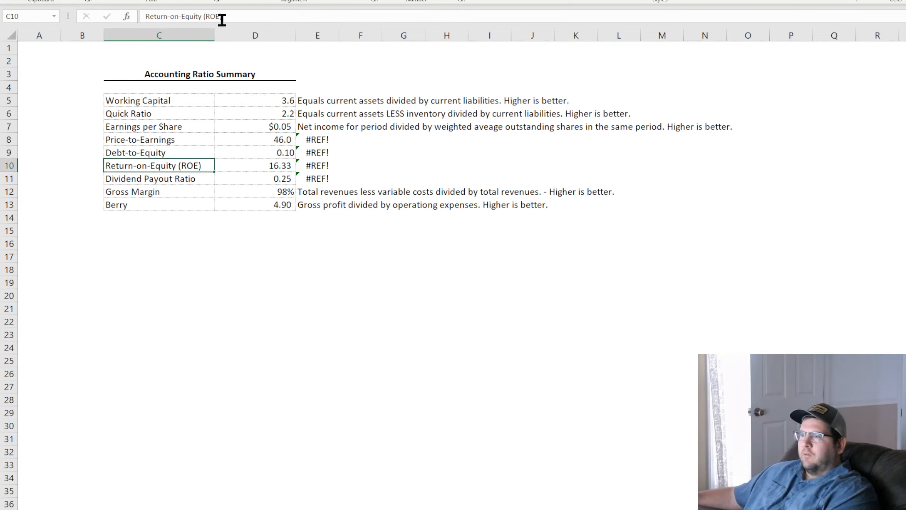
{"action": "left_click_drag", "start_coordinate": [224, 16], "coordinate": [198, 16]}
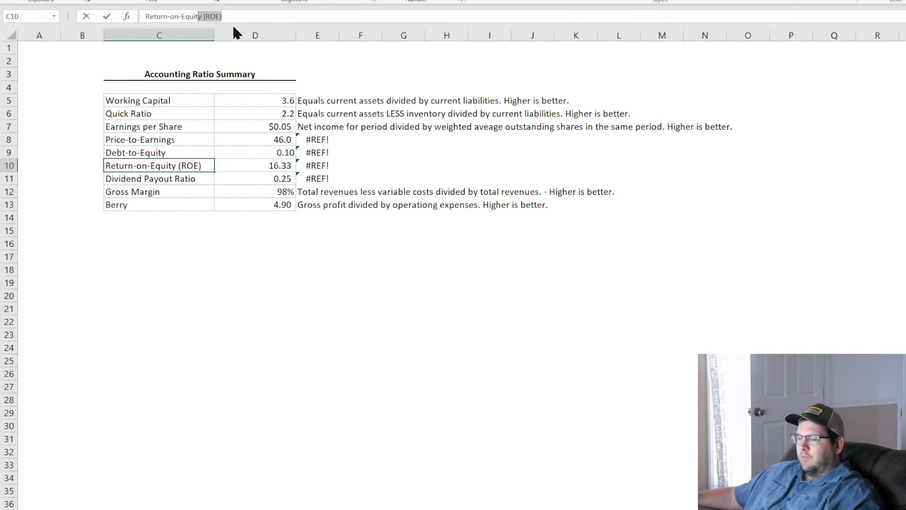
{"action": "key", "text": "BackSpace"}
{"action": "left_click", "coordinate": [190, 205]}
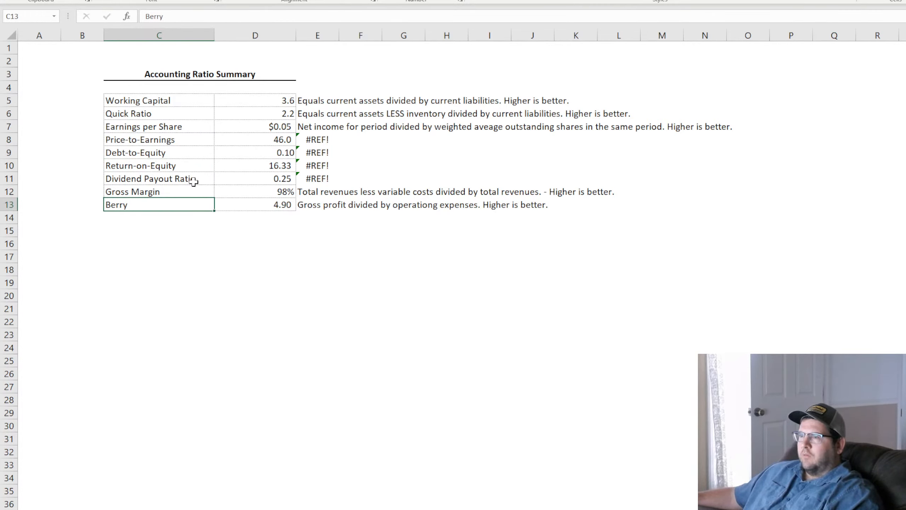
Rename the P/E, D/E and ROE sheets to match the summary labels Price-to-Earnings, Debt-to-Equity and Return-on-Equity, and return to the summary.
{"action": "left_click", "coordinate": [320, 140]}
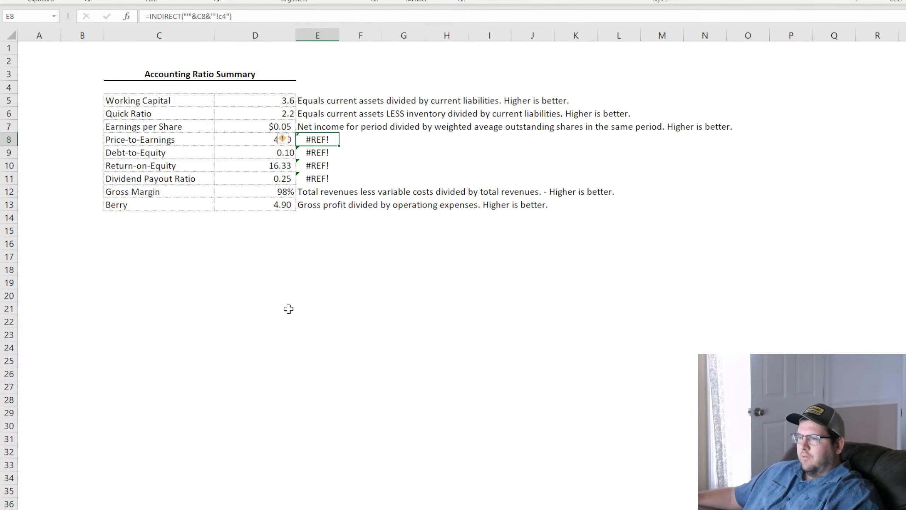
{"action": "left_click", "coordinate": [421, 509]}
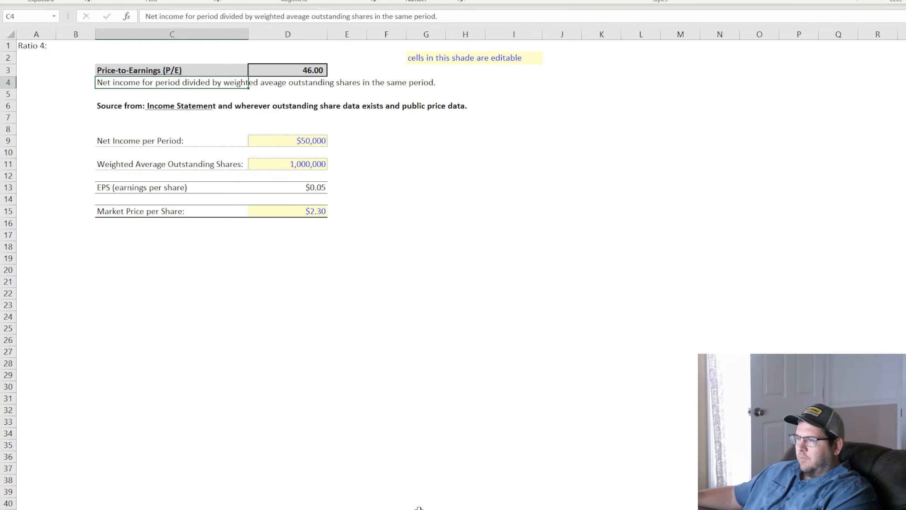
{"action": "left_click", "coordinate": [448, 509]}
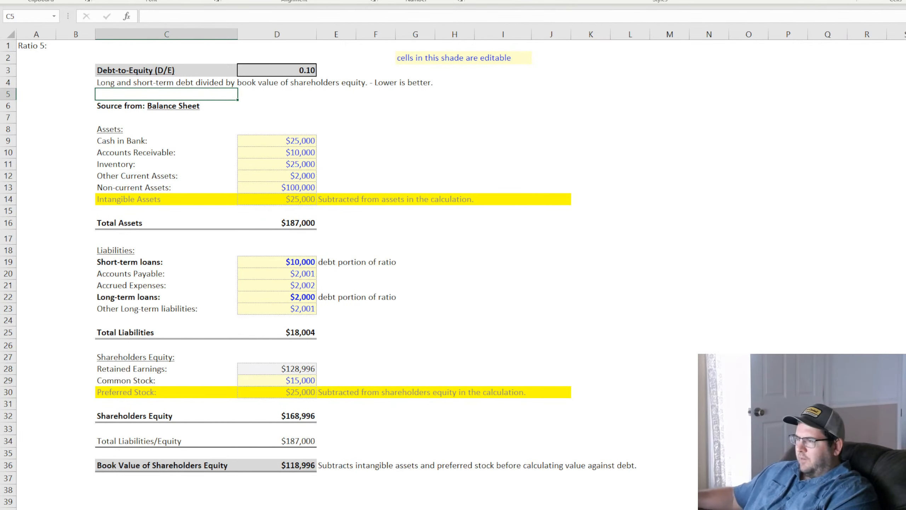
{"action": "key", "text": "ctrl+Page_Down"}
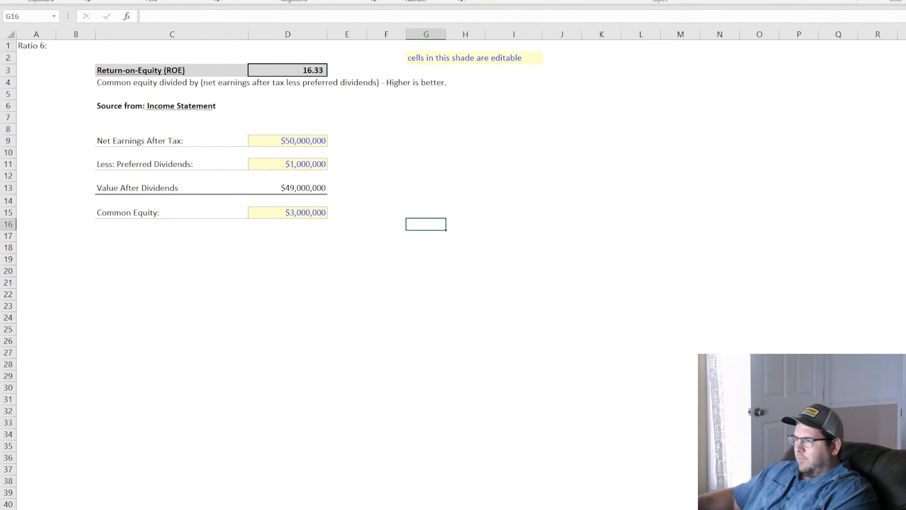
{"action": "key", "text": "ctrl+Page_Up"}
{"action": "key", "text": "ctrl+Page_Up"}
{"action": "key", "text": "ctrl+Page_Up"}
{"action": "key", "text": "ctrl+Page_Up"}
{"action": "key", "text": "ctrl+Page_Up"}
{"action": "key", "text": "ctrl+Page_Up"}
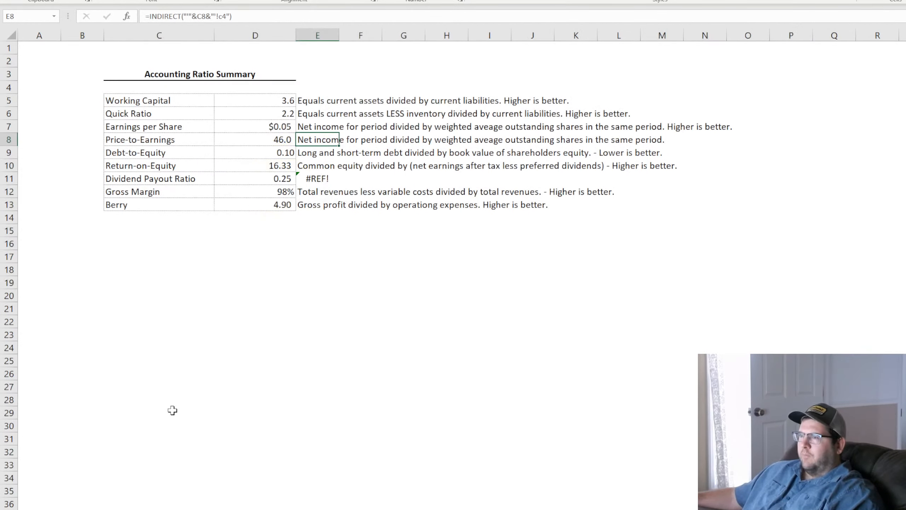
Shorten the ratio label in C11 to Dividend Payout.
{"action": "left_click", "coordinate": [179, 180]}
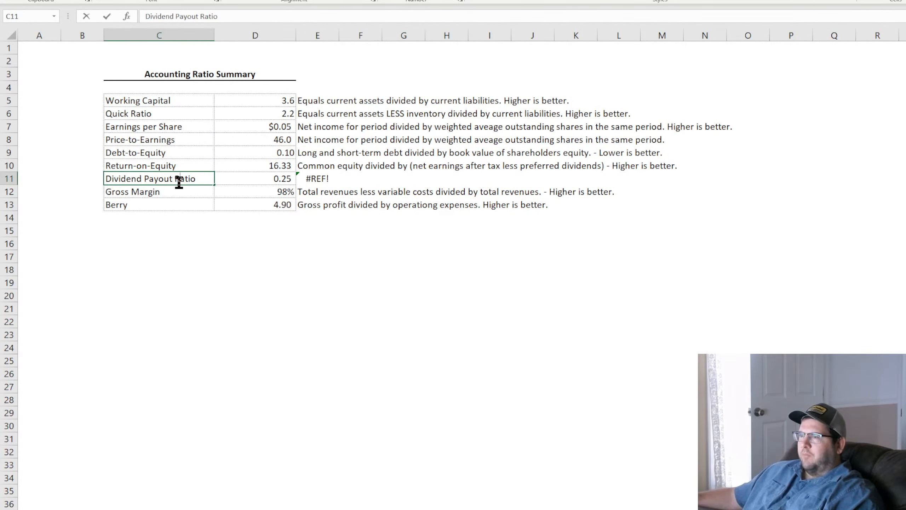
{"action": "key", "text": "F2"}
{"action": "key", "text": "BackSpace"}
{"action": "key", "text": "BackSpace"}
{"action": "key", "text": "BackSpace"}
{"action": "key", "text": "BackSpace"}
{"action": "key", "text": "BackSpace"}
{"action": "key", "text": "BackSpace"}
{"action": "key", "text": "Return"}
{"action": "left_click", "coordinate": [345, 348]}
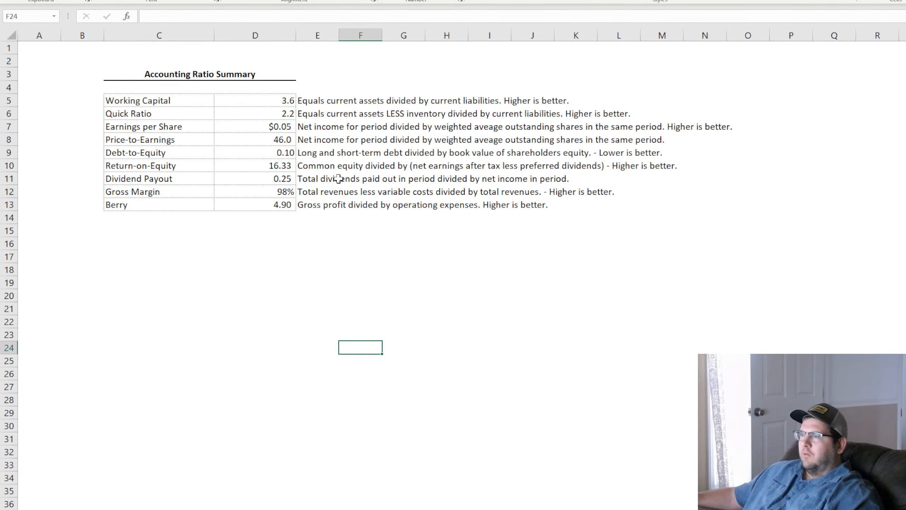
Enter the heading Description: in E4 and widen column E to fit the longest description.
{"action": "left_click", "coordinate": [315, 87]}
{"action": "type", "text": "Descr"}
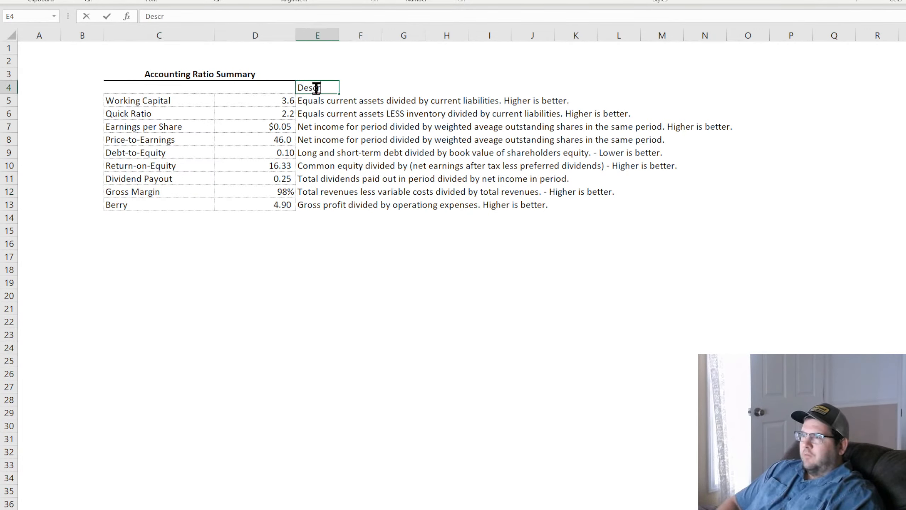
{"action": "type", "text": "iption:"}
{"action": "key", "text": "Return"}
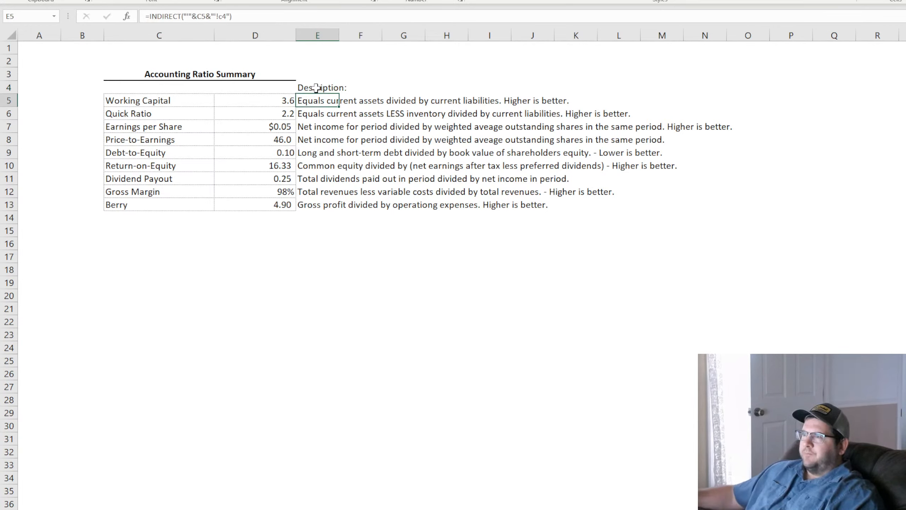
{"action": "left_click_drag", "start_coordinate": [338, 30], "coordinate": [766, 63]}
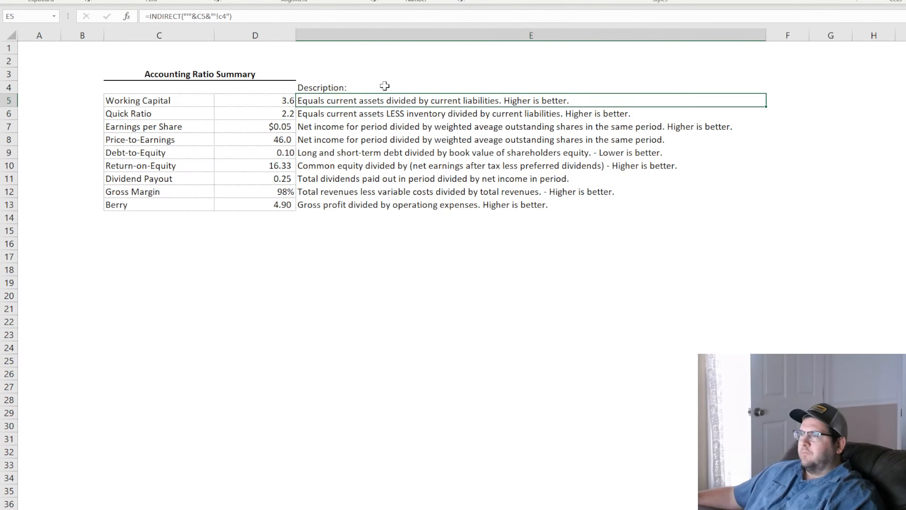
Bold the Description: heading in E4 and apply thin cell borders to the descriptions in E5:E13.
{"action": "left_click", "coordinate": [341, 87]}
{"action": "key", "text": "ctrl+b"}
{"action": "left_click_drag", "start_coordinate": [325, 104], "coordinate": [339, 199]}
{"action": "left_click", "coordinate": [401, 254]}
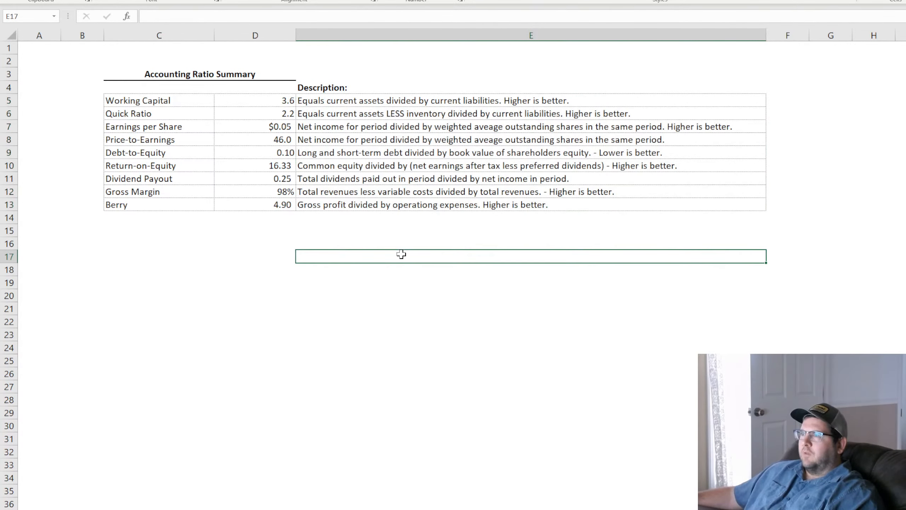
Enter the column headings Ratio Name in C4 and Value in D4.
{"action": "left_click", "coordinate": [183, 91]}
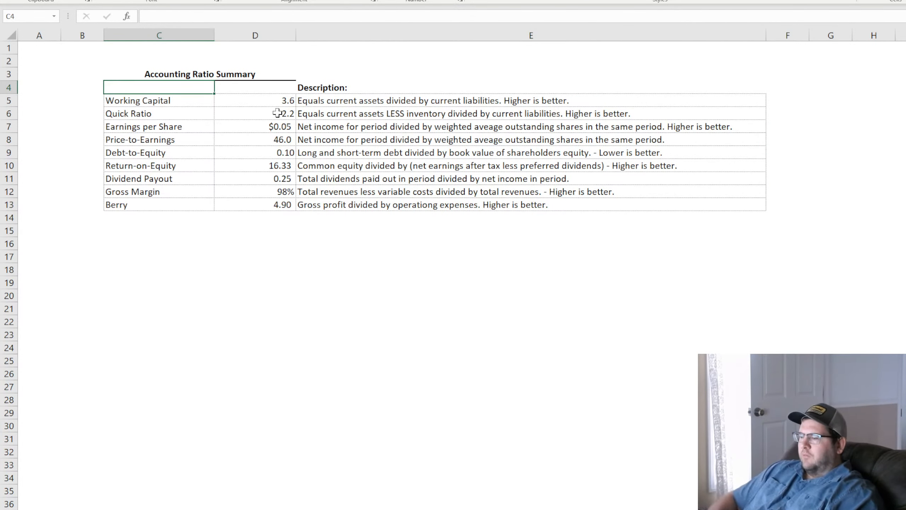
{"action": "type", "text": "Ratio Name"}
{"action": "key", "text": "Return"}
{"action": "key", "text": "Up"}
{"action": "key", "text": "Up"}
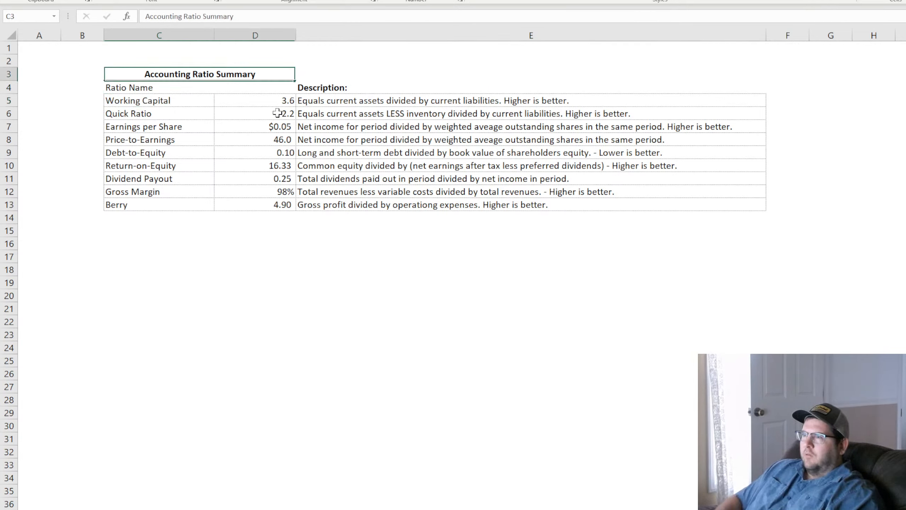
{"action": "key", "text": "Down"}
{"action": "key", "text": "Right"}
{"action": "key", "text": "Right"}
{"action": "key", "text": "Left"}
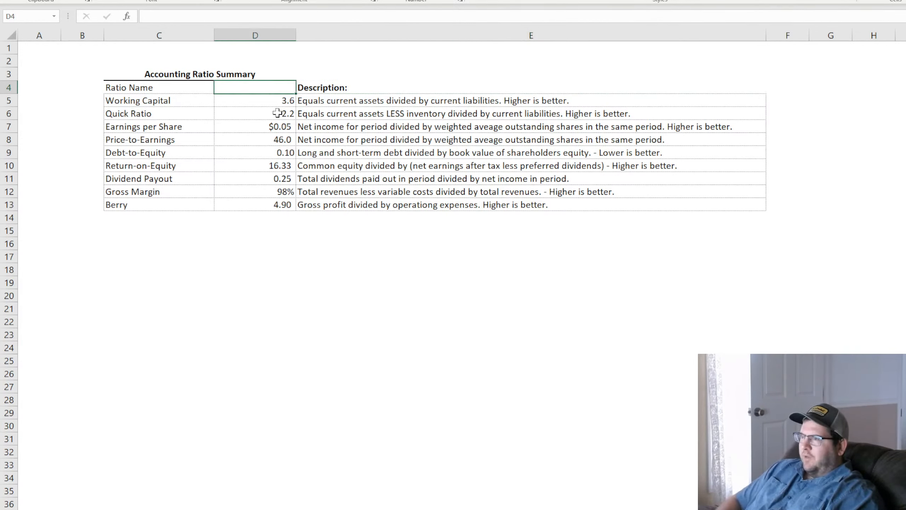
{"action": "type", "text": "Value"}
{"action": "key", "text": "Return"}
Merge and center the Accounting Ratio Summary title across C3:E3 and give it a bottom border across the full width.
{"action": "left_click_drag", "start_coordinate": [185, 74], "coordinate": [672, 73]}
{"action": "left_click", "coordinate": [328, 0]}
{"action": "left_click", "coordinate": [328, 0]}
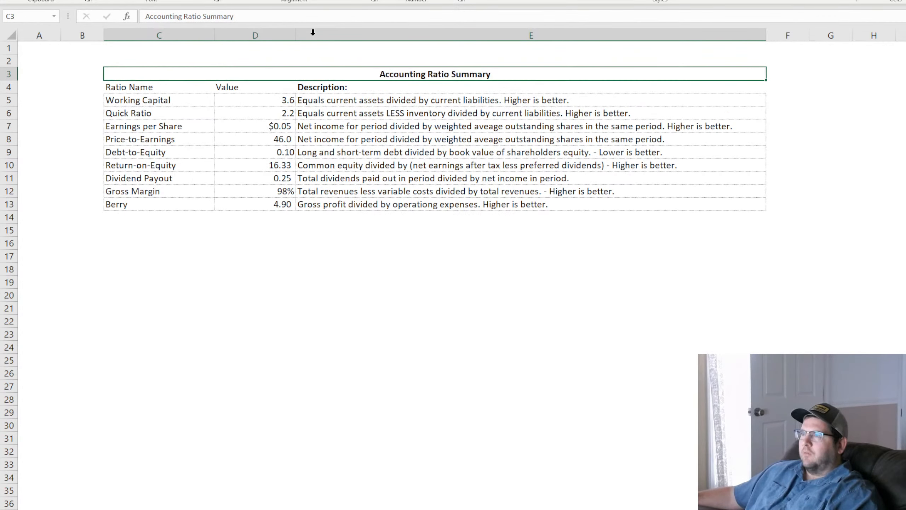
{"action": "left_click", "coordinate": [300, 270]}
{"action": "left_click", "coordinate": [416, 76]}
{"action": "left_click", "coordinate": [172, 0]}
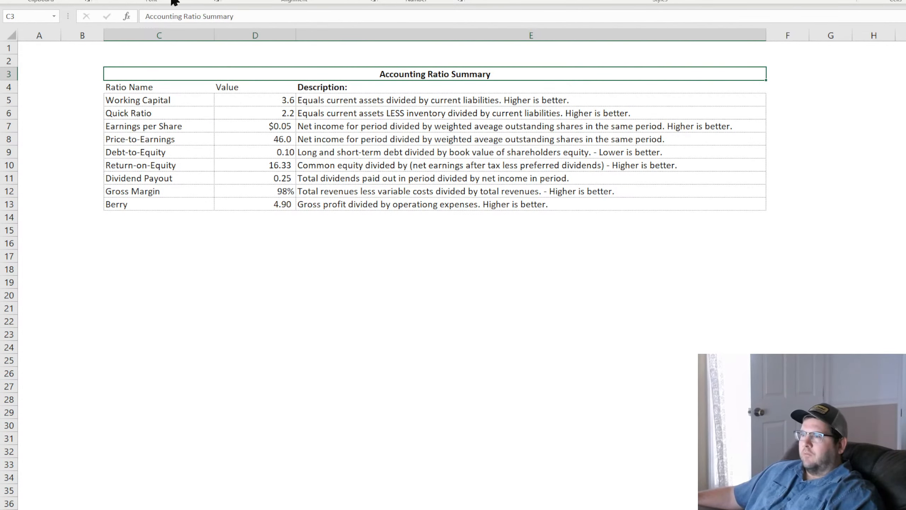
{"action": "left_click", "coordinate": [213, 157]}
{"action": "left_click", "coordinate": [273, 318]}
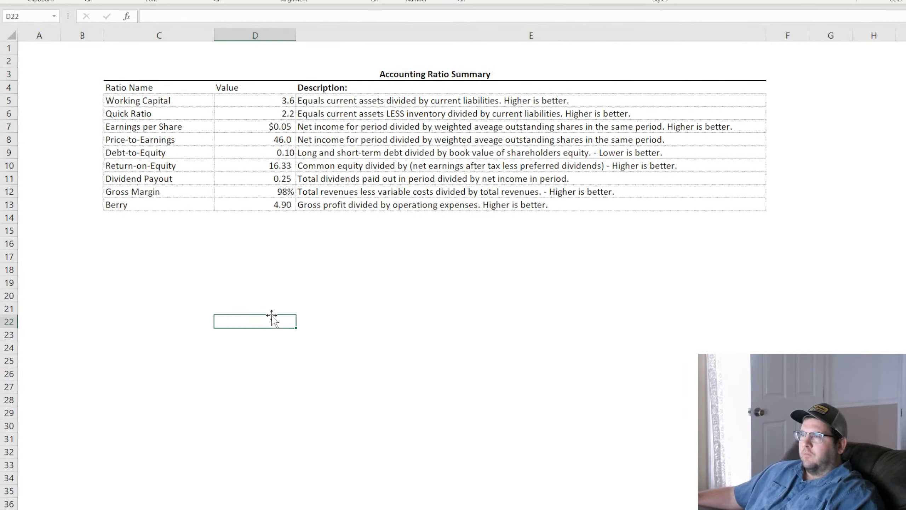
Apply a light grey fill to the heading row C4:E4.
{"action": "left_click", "coordinate": [160, 102]}
{"action": "left_click_drag", "start_coordinate": [130, 87], "coordinate": [304, 92]}
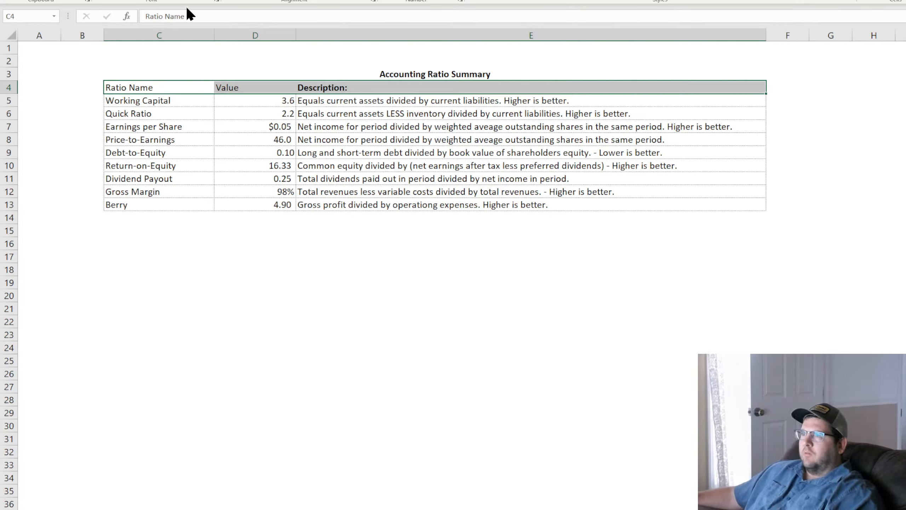
{"action": "left_click", "coordinate": [250, 281]}
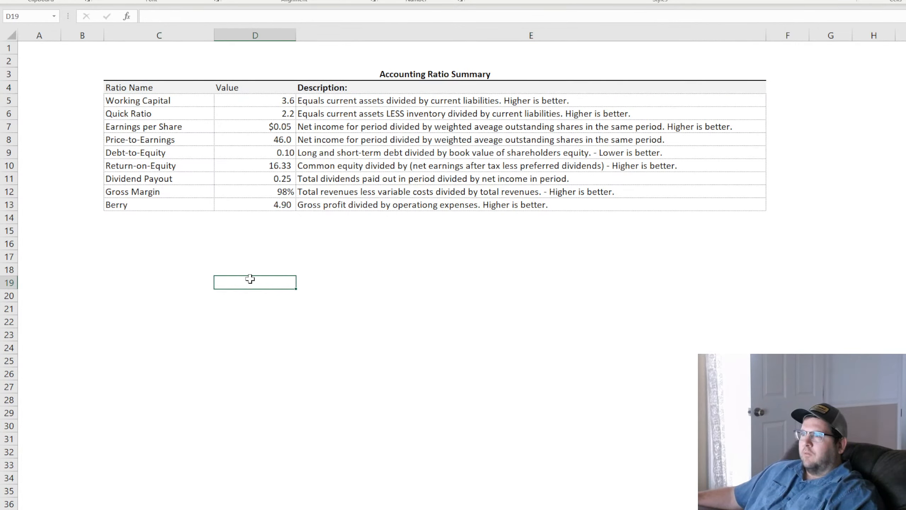
Left-align the contents of the whole summary table, C4:E13.
{"action": "left_click_drag", "start_coordinate": [187, 88], "coordinate": [332, 204]}
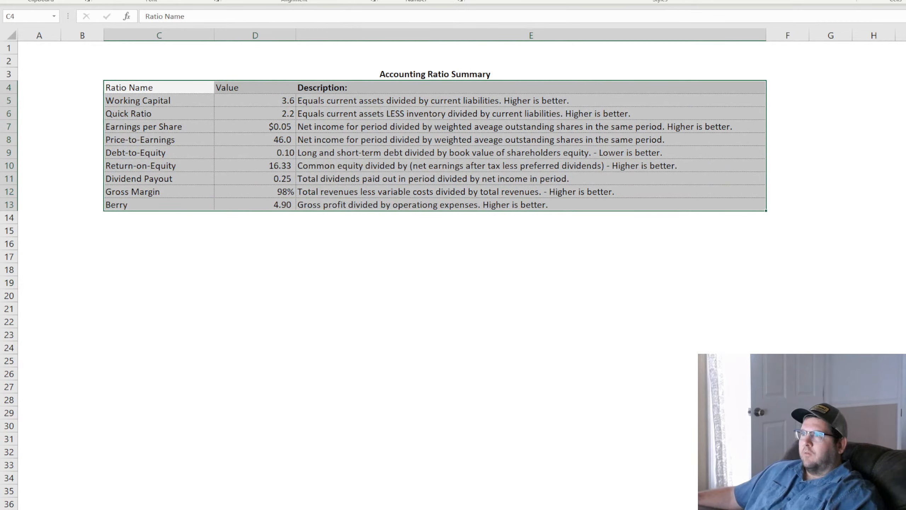
{"action": "key", "text": "alt+h"}
{"action": "key", "text": "a"}
{"action": "key", "text": "l"}
{"action": "left_click", "coordinate": [289, 304]}
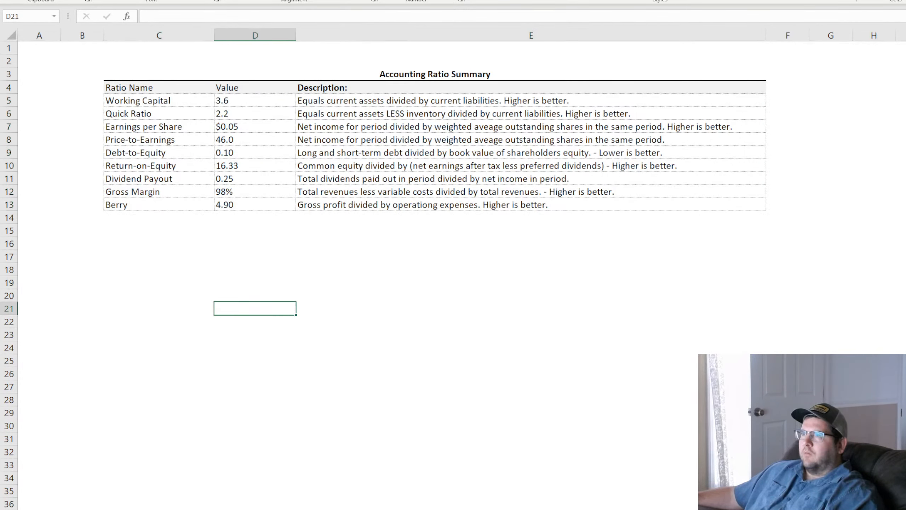
{"action": "left_click", "coordinate": [356, 439]}
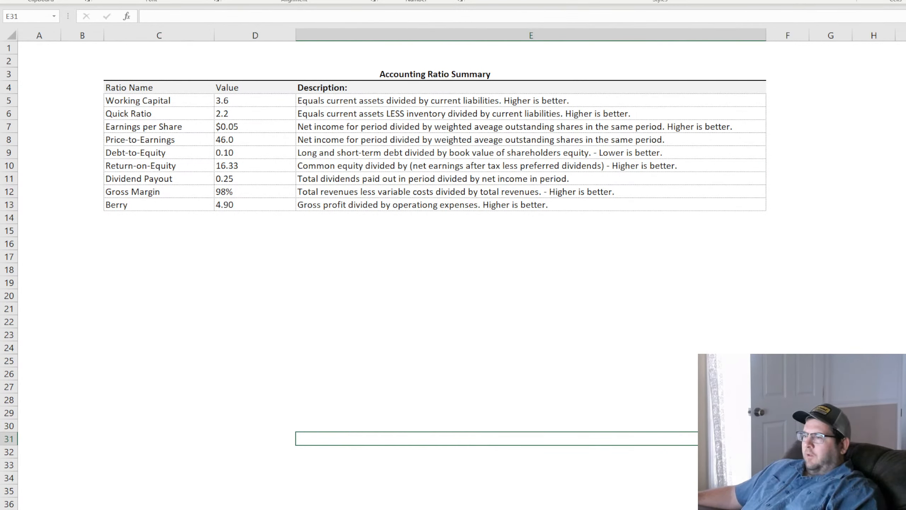
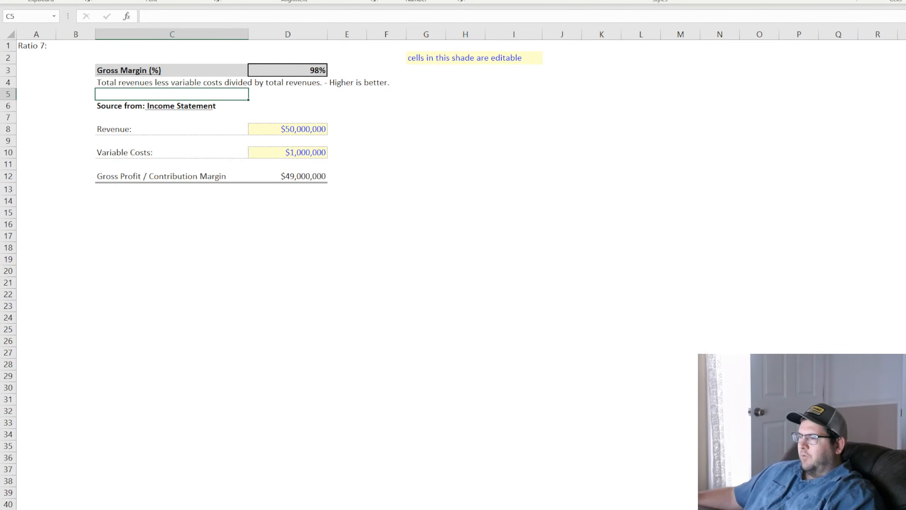
On the summary sheet, move the Berry row to row 14 and the Dividend Payout row to row 13, below Gross Margin.
{"action": "left_click", "coordinate": [146, 509]}
{"action": "left_click_drag", "start_coordinate": [131, 202], "coordinate": [318, 202]}
{"action": "left_click", "coordinate": [318, 208]}
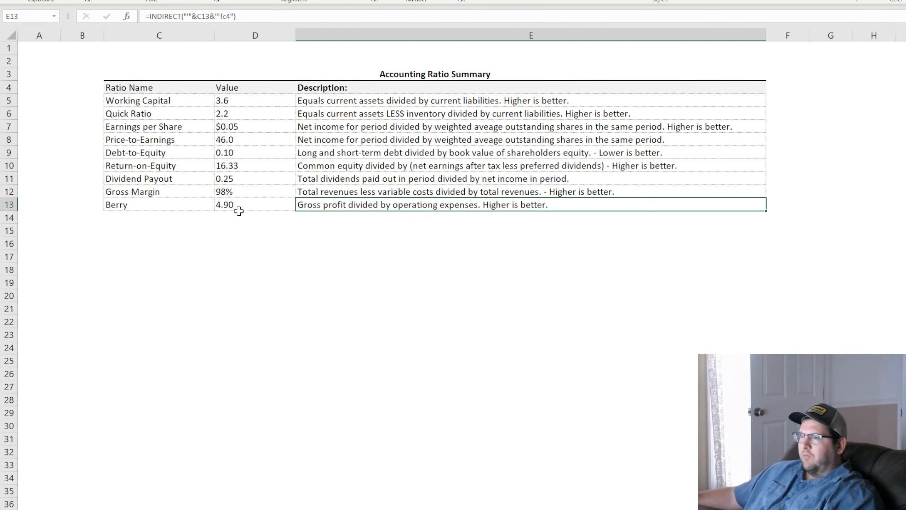
{"action": "left_click_drag", "start_coordinate": [125, 202], "coordinate": [327, 222]}
{"action": "left_click_drag", "start_coordinate": [139, 178], "coordinate": [321, 206]}
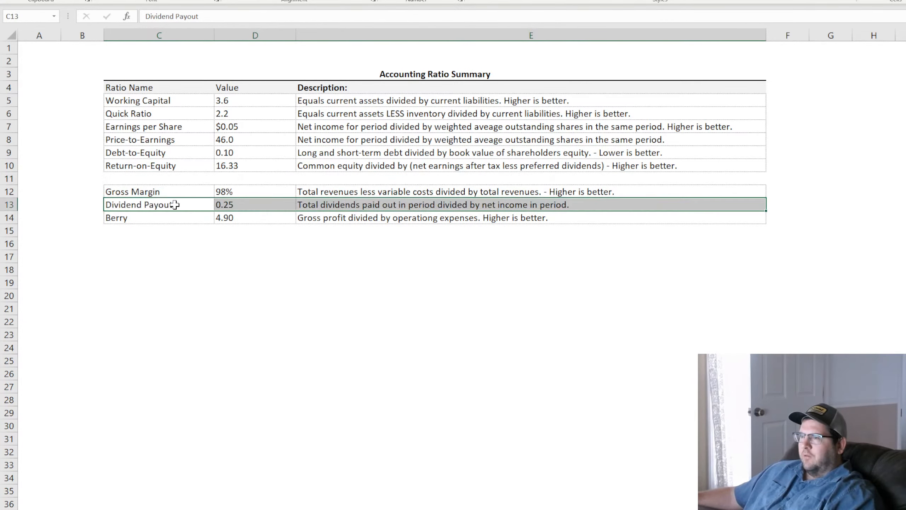
Move the Dividend Payout and Berry rows down to rows 14 and 15, leaving a blank row under Gross Margin.
{"action": "left_click_drag", "start_coordinate": [175, 205], "coordinate": [335, 227]}
{"action": "left_click", "coordinate": [144, 192]}
{"action": "left_click_drag", "start_coordinate": [144, 192], "coordinate": [317, 194]}
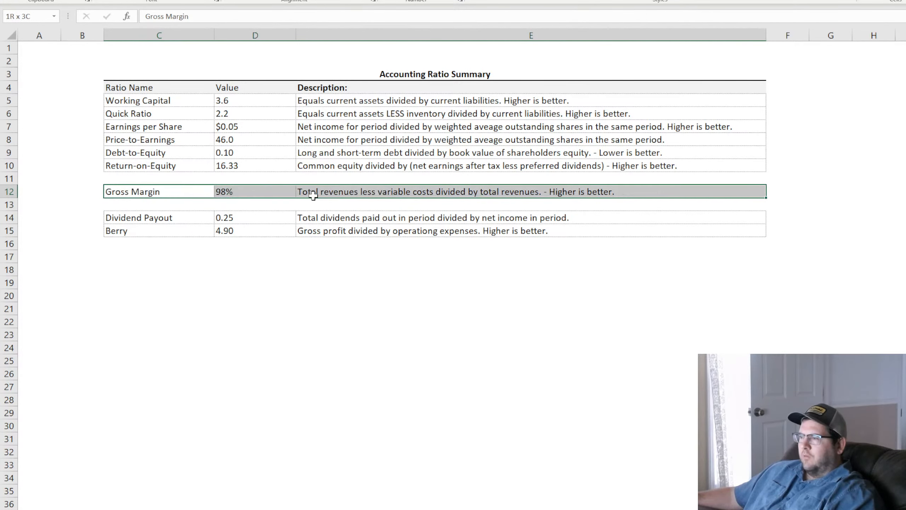
{"action": "left_click", "coordinate": [156, 102]}
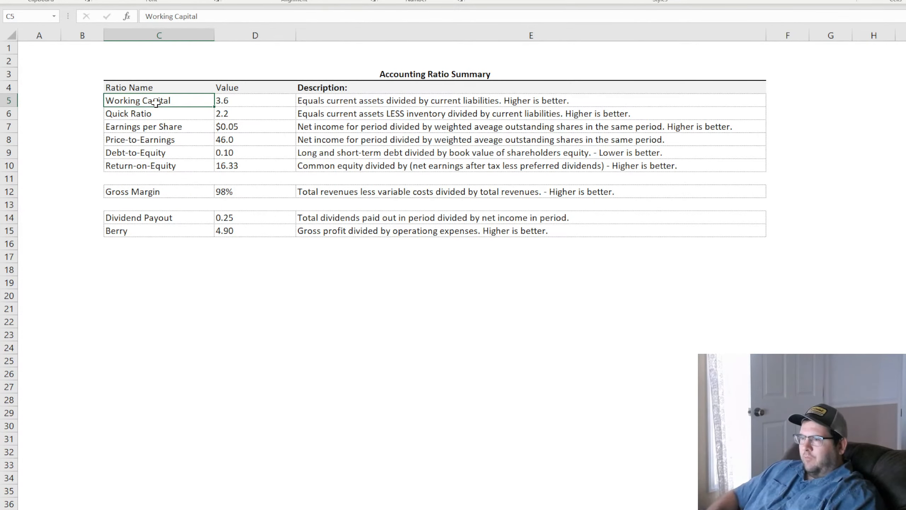
Move the Gross Margin, Dividend Payout and Berry rows up by one row, to rows 11, 13 and 14.
{"action": "key", "text": "Down"}
{"action": "key", "text": "Down"}
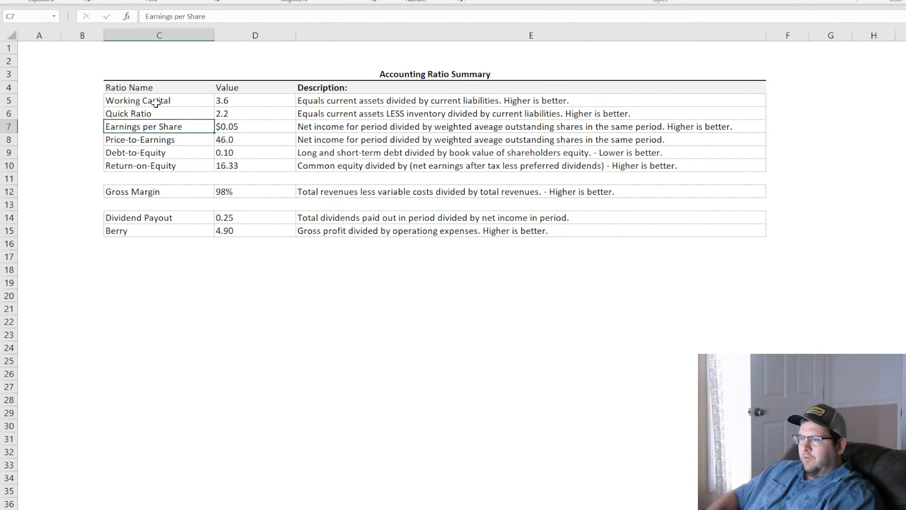
{"action": "key", "text": "Down"}
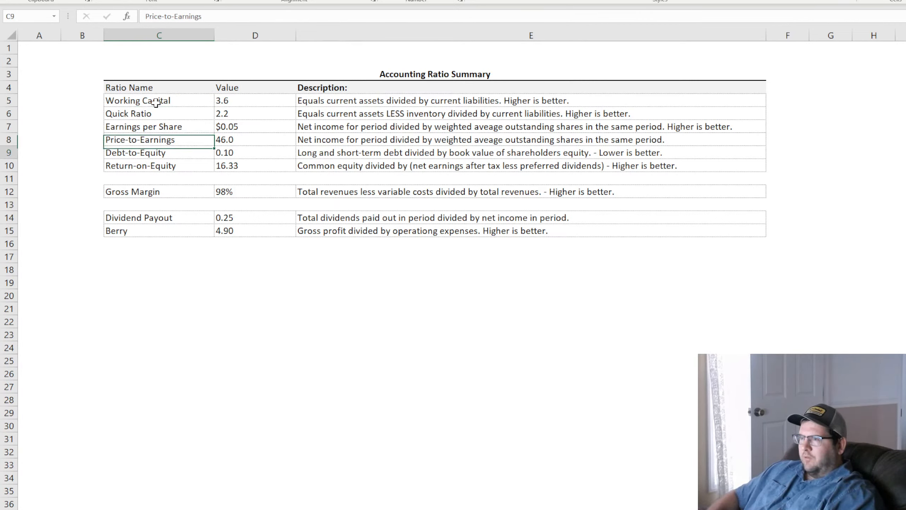
{"action": "key", "text": "Down"}
{"action": "key", "text": "Down"}
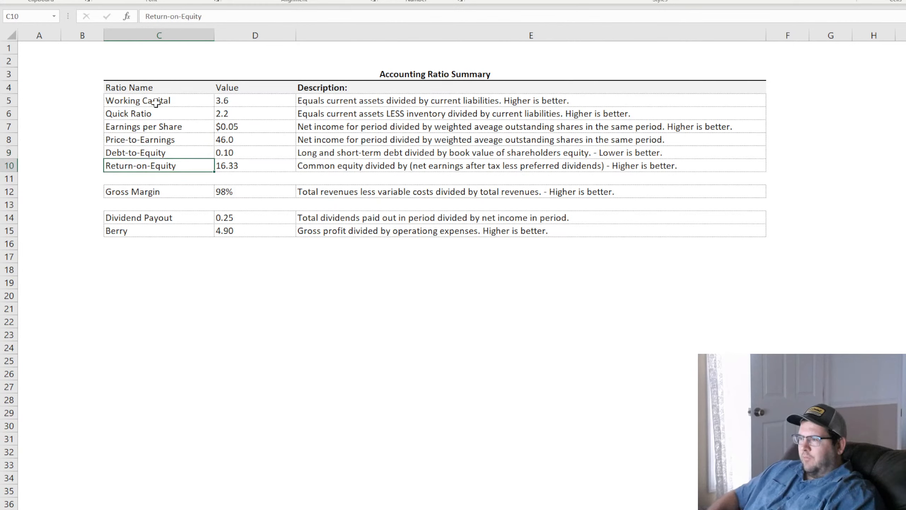
{"action": "key", "text": "Down"}
{"action": "key", "text": "Down"}
{"action": "key", "text": "Down"}
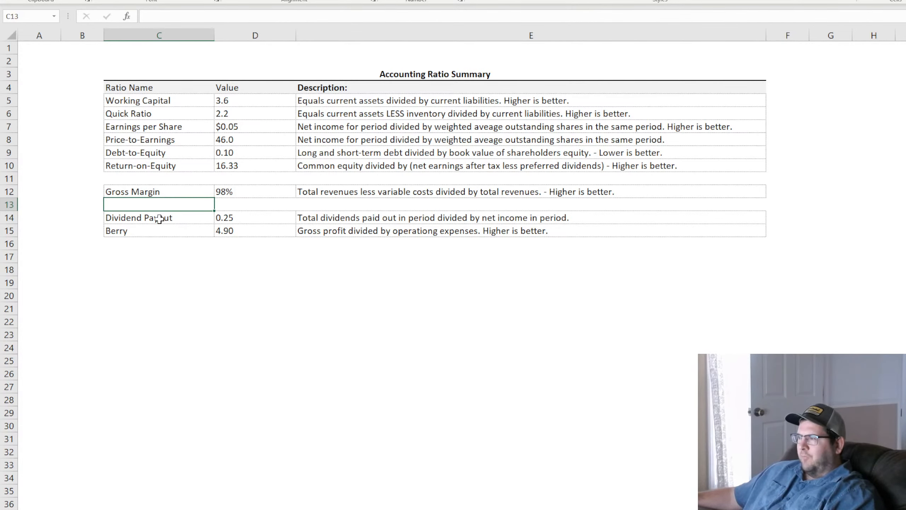
{"action": "left_click_drag", "start_coordinate": [155, 191], "coordinate": [317, 245]}
{"action": "left_click", "coordinate": [318, 271]}
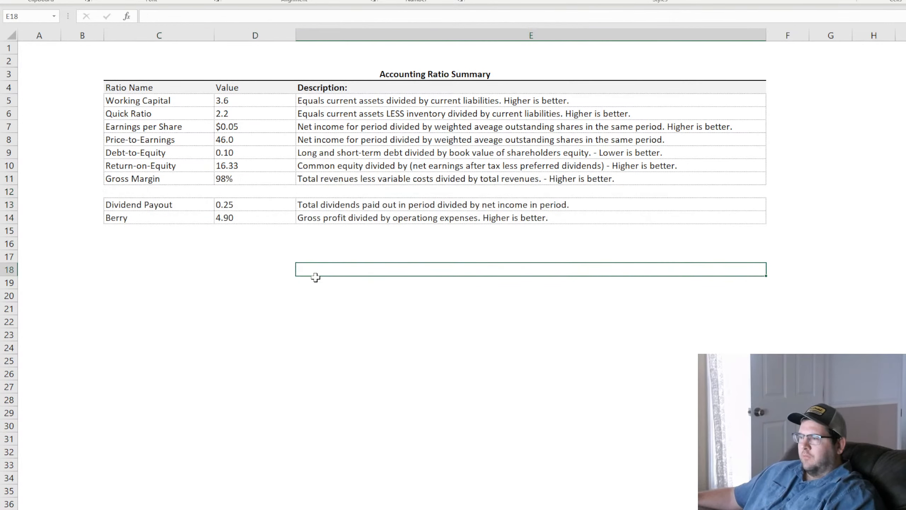
On the Ratio 7 sheet, change the heading in C3 to Profit Margin (%).
{"action": "left_click", "coordinate": [343, 509]}
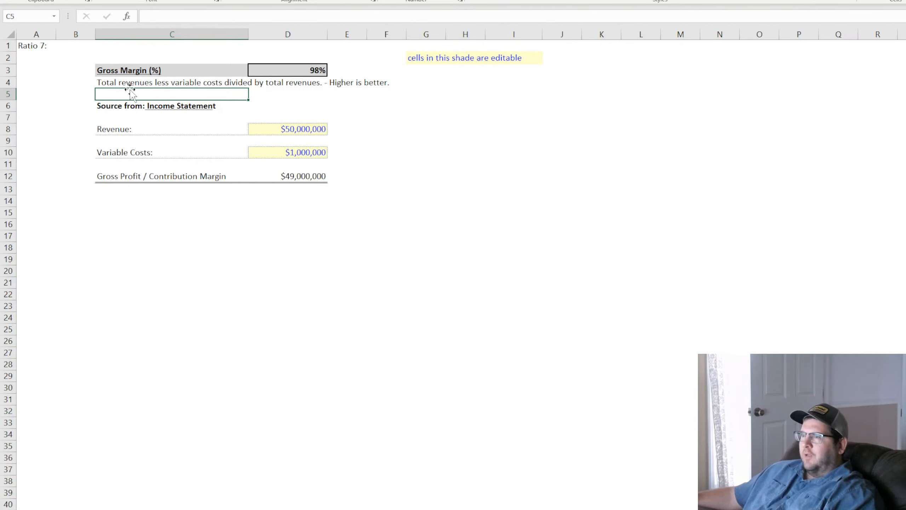
{"action": "double_click", "coordinate": [131, 70]}
{"action": "left_click_drag", "start_coordinate": [164, 16], "coordinate": [101, 16]}
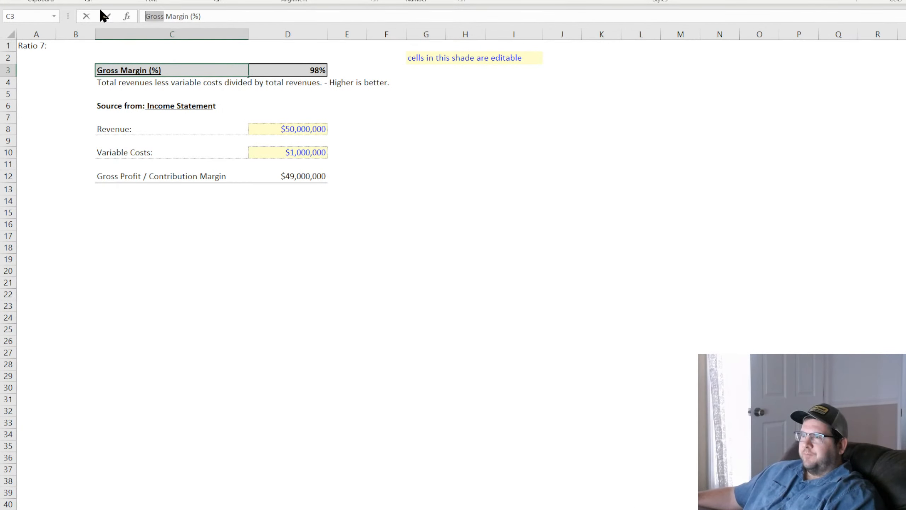
{"action": "type", "text": "Profit"}
{"action": "key", "text": "Return"}
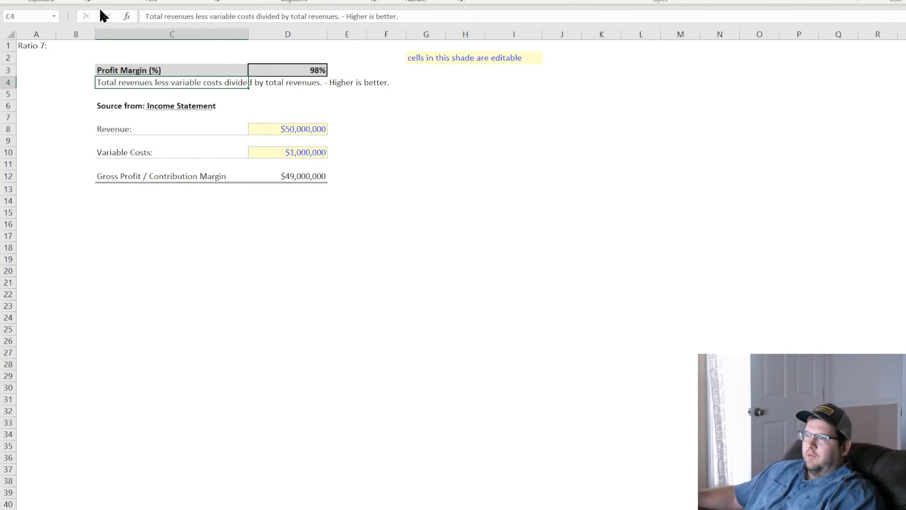
Move the Gross Profit / Contribution Margin row down to row 14 and copy the Variable Costs row into row 12.
{"action": "left_click", "coordinate": [165, 177]}
{"action": "left_click_drag", "start_coordinate": [166, 178], "coordinate": [285, 210]}
{"action": "left_click_drag", "start_coordinate": [139, 153], "coordinate": [273, 161]}
{"action": "key", "text": "ctrl+c"}
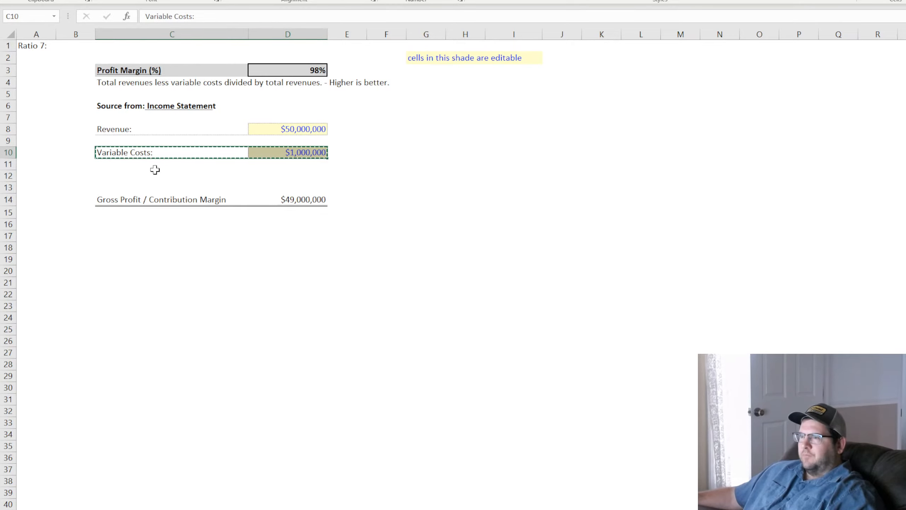
{"action": "left_click", "coordinate": [122, 174]}
{"action": "key", "text": "ctrl+v"}
Relabel the copied cost row in C12 as Fixed Costs:.
{"action": "double_click", "coordinate": [128, 176]}
{"action": "left_click_drag", "start_coordinate": [128, 176], "coordinate": [51, 170]}
{"action": "type", "text": "Fixe"}
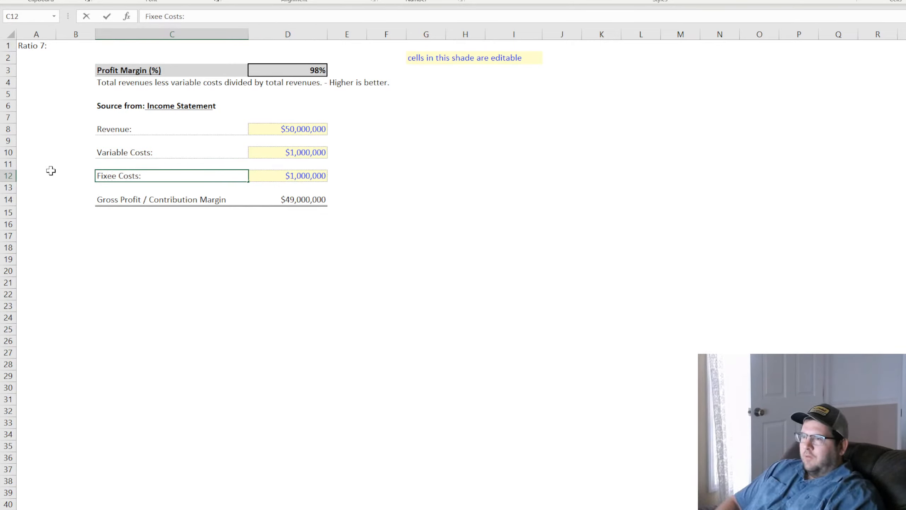
{"action": "key", "text": "Delete"}
{"action": "type", "text": "d"}
{"action": "key", "text": "Return"}
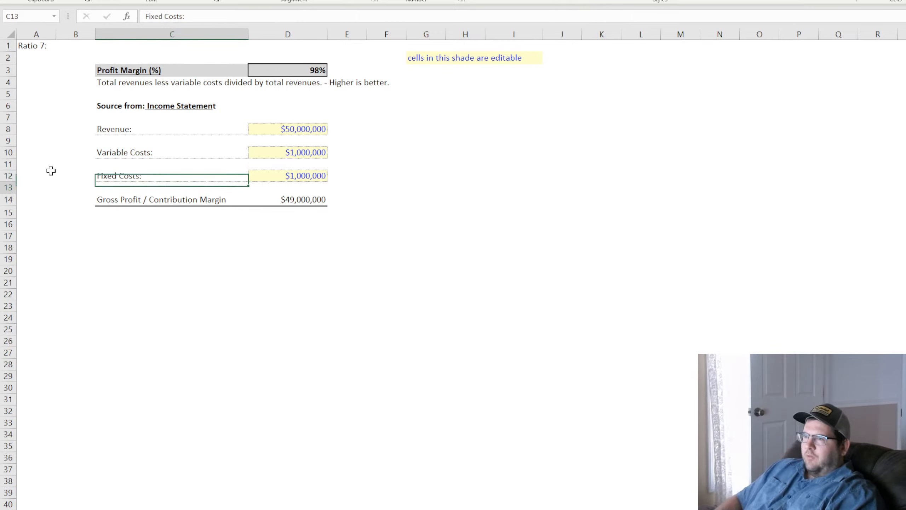
Replace the Gross Profit / Contribution Margin label in C14 with Net Profit/Loss:.
{"action": "key", "text": "Down"}
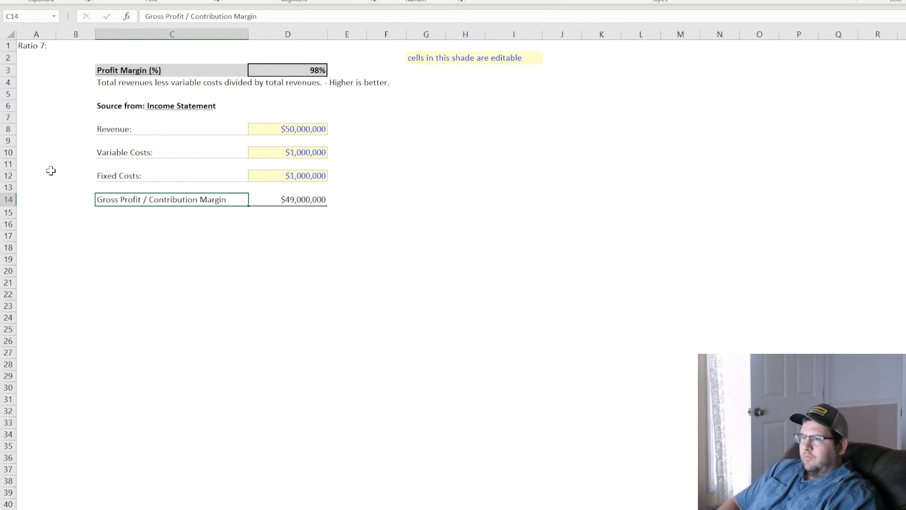
{"action": "type", "text": "Net Profit:"}
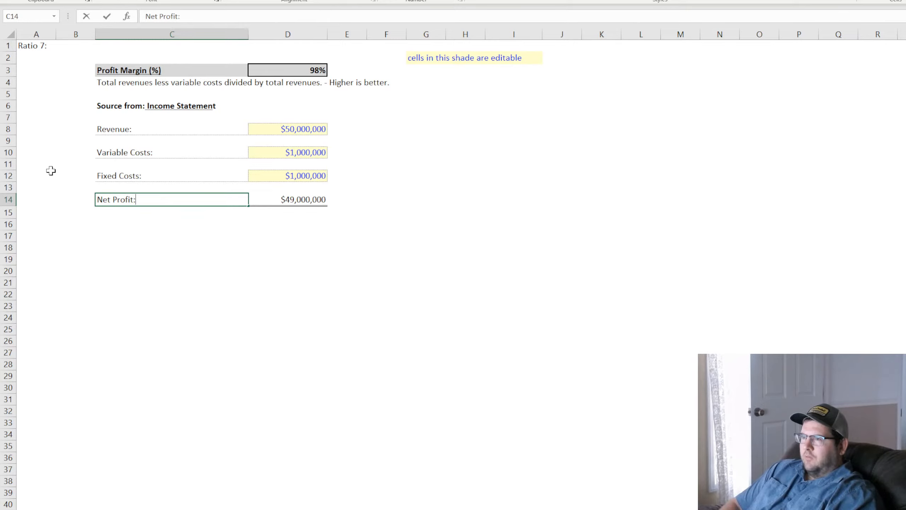
{"action": "key", "text": "Return"}
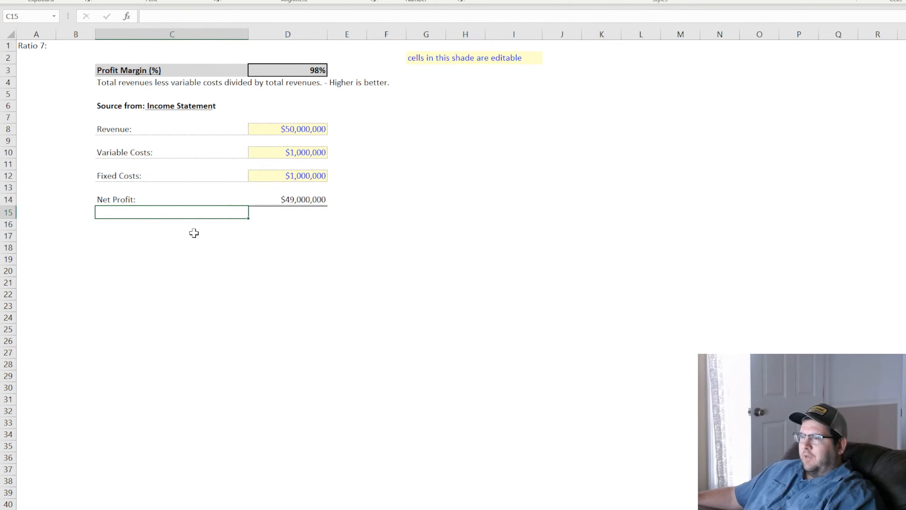
{"action": "left_click", "coordinate": [156, 177]}
{"action": "left_click", "coordinate": [141, 199]}
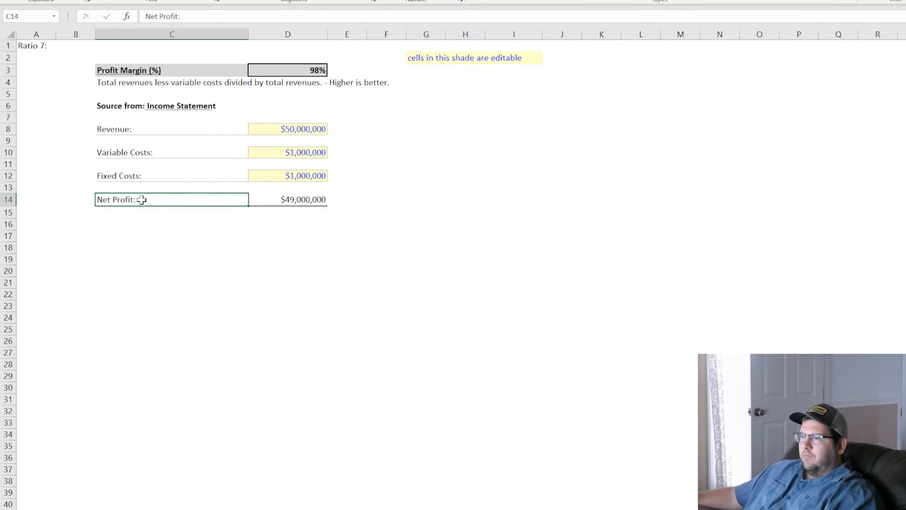
{"action": "double_click", "coordinate": [141, 200]}
{"action": "type", "text": "/Le"}
{"action": "key", "text": "BackSpace"}
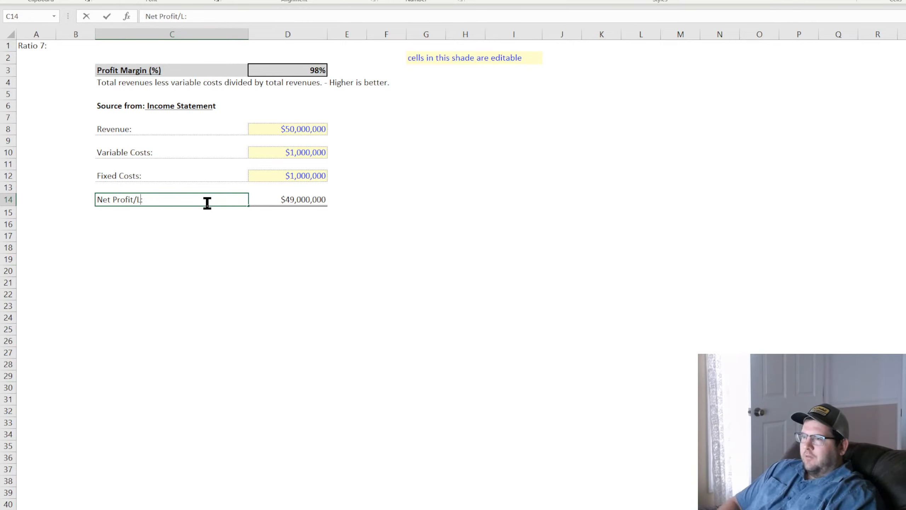
{"action": "type", "text": "oss"}
{"action": "key", "text": "Return"}
In D14, calculate the net profit as revenue minus variable and fixed costs with =D8-D10-D12.
{"action": "key", "text": "Up"}
{"action": "key", "text": "Right"}
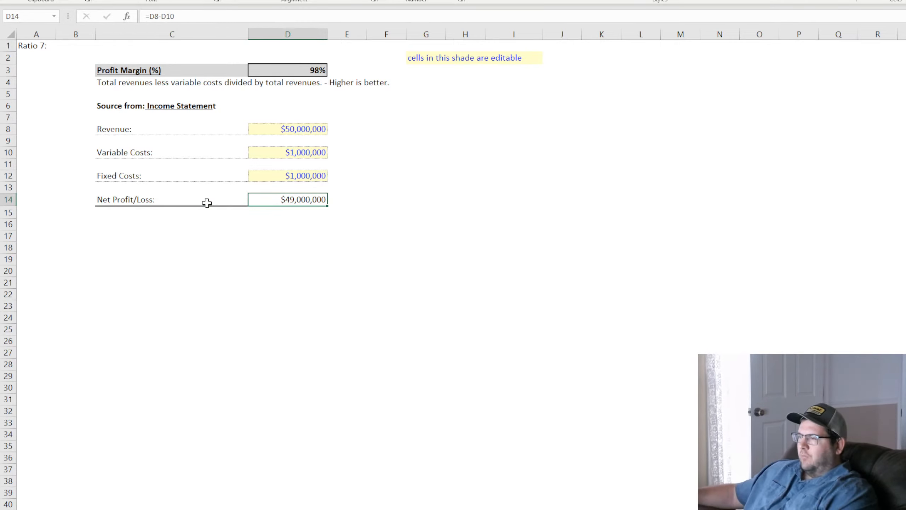
{"action": "type", "text": "="}
{"action": "left_click", "coordinate": [300, 130]}
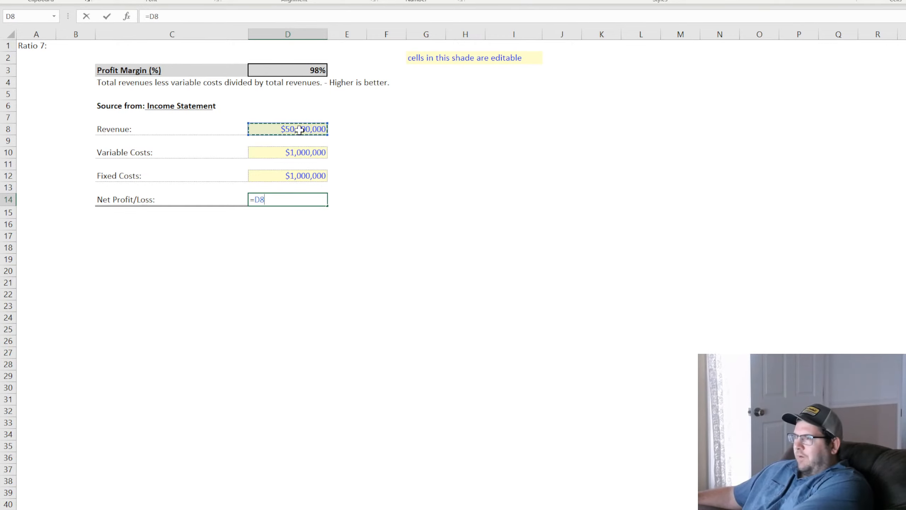
{"action": "type", "text": "-"}
{"action": "left_click", "coordinate": [294, 154]}
{"action": "type", "text": "-"}
{"action": "left_click", "coordinate": [296, 178]}
{"action": "key", "text": "Return"}
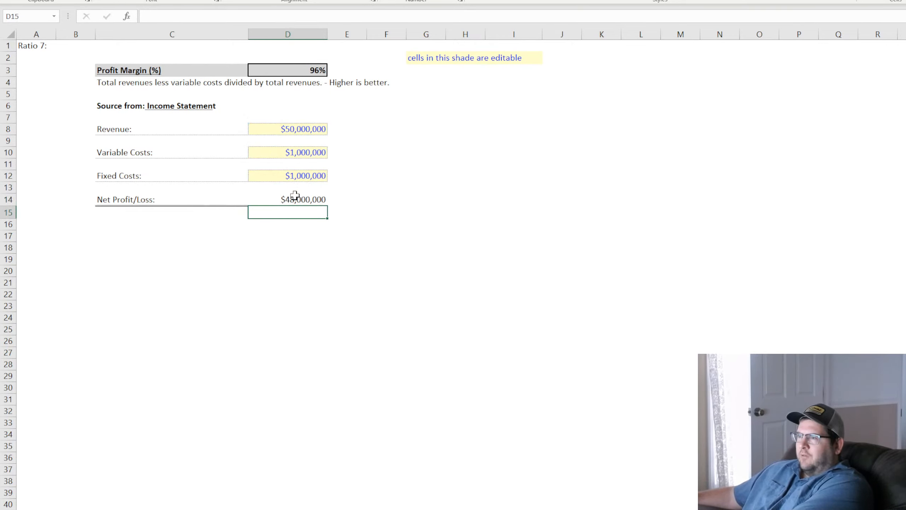
In D3, calculate the profit margin as net profit divided by revenue with =D14/D8.
{"action": "left_click", "coordinate": [299, 67]}
{"action": "type", "text": "="}
{"action": "left_click", "coordinate": [304, 199]}
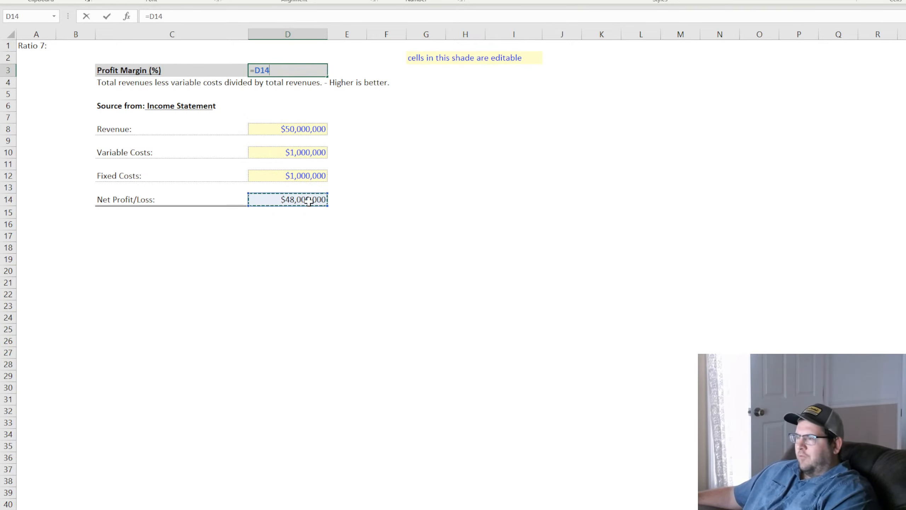
{"action": "type", "text": "/"}
{"action": "left_click", "coordinate": [309, 128]}
{"action": "key", "text": "Return"}
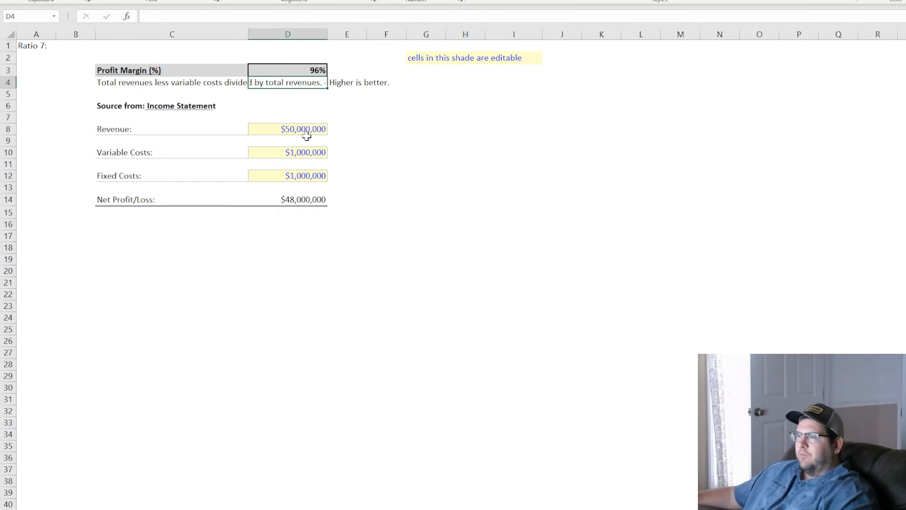
Set the Revenue amount in D8 to 3,000,000.
{"action": "left_click", "coordinate": [306, 177]}
{"action": "key", "text": "Up"}
{"action": "key", "text": "Up"}
{"action": "key", "text": "Up"}
{"action": "key", "text": "Up"}
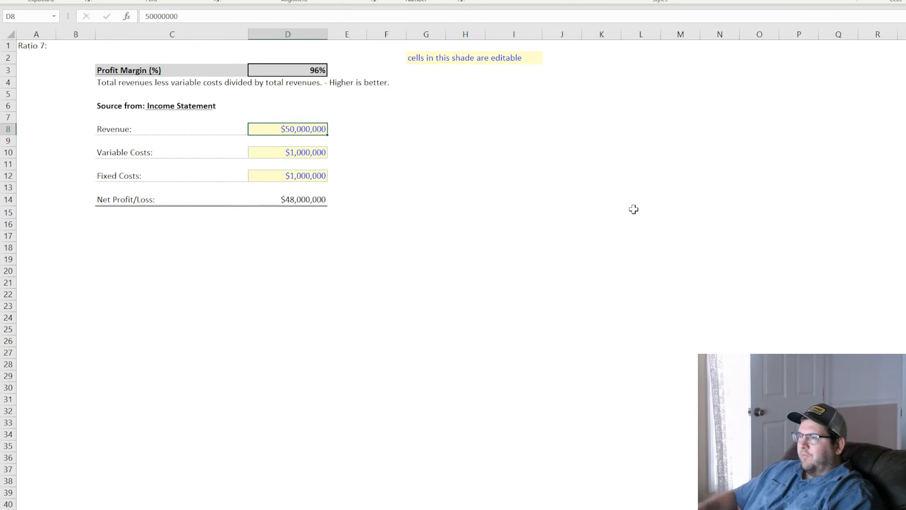
{"action": "type", "text": "3,000,000"}
{"action": "key", "text": "Return"}
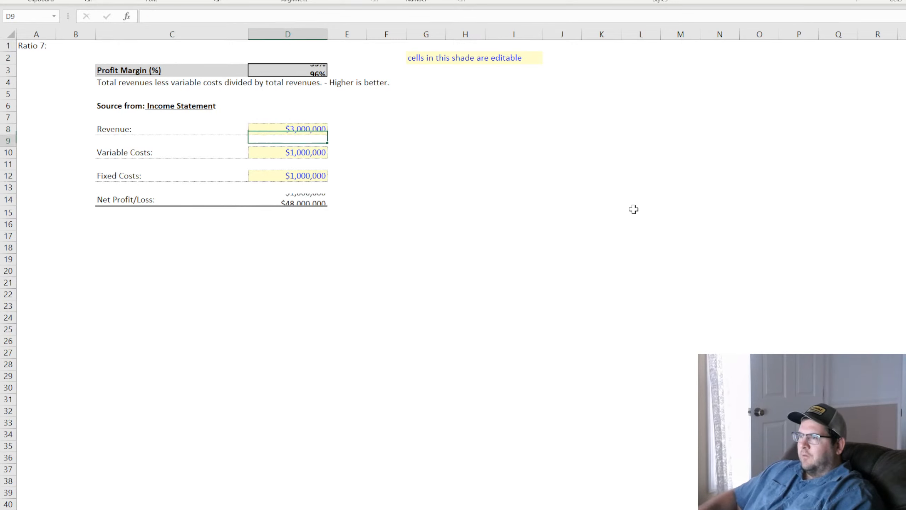
Set the Fixed Costs amount in D12 to 2,000,000.
{"action": "key", "text": "Down"}
{"action": "key", "text": "Down"}
{"action": "key", "text": "Down"}
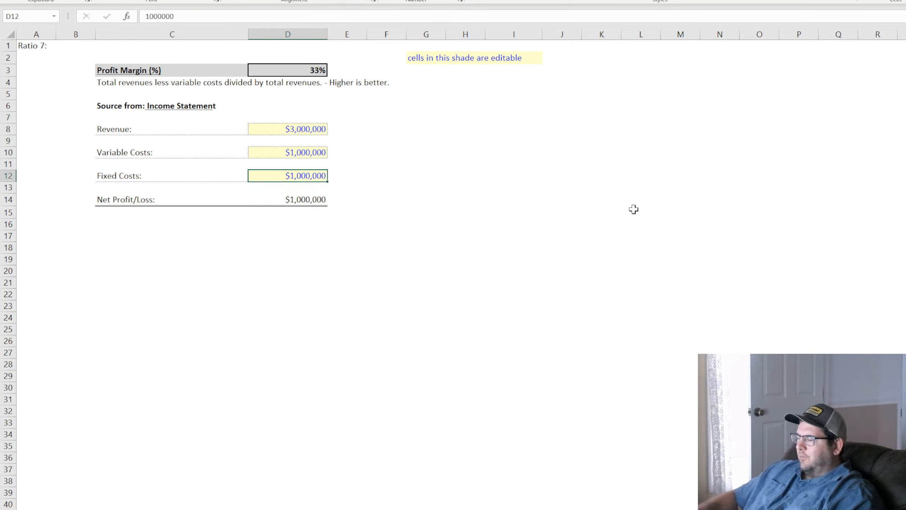
{"action": "type", "text": "2000000"}
{"action": "key", "text": "Return"}
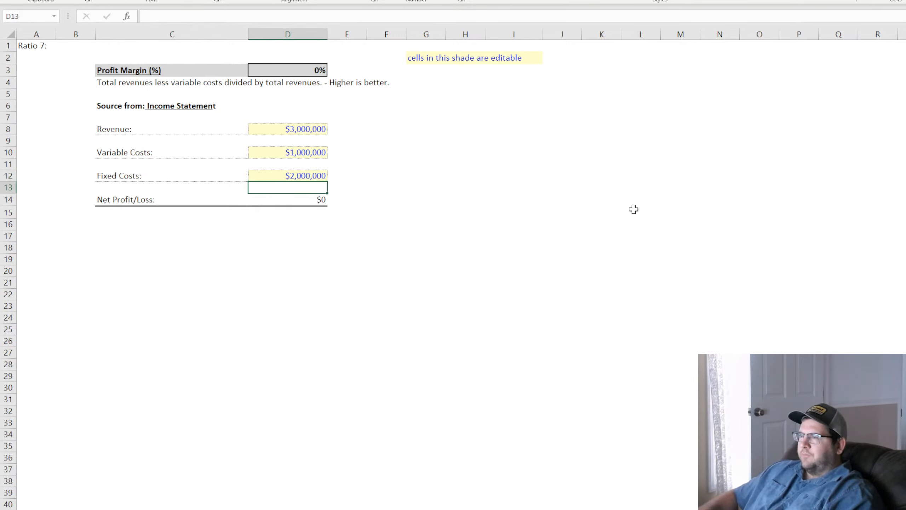
Set the Fixed Costs amount in D12 to 1,850,000 and show the profit margin in D3 with one decimal place.
{"action": "key", "text": "Up"}
{"action": "type", "text": "1,850,0"}
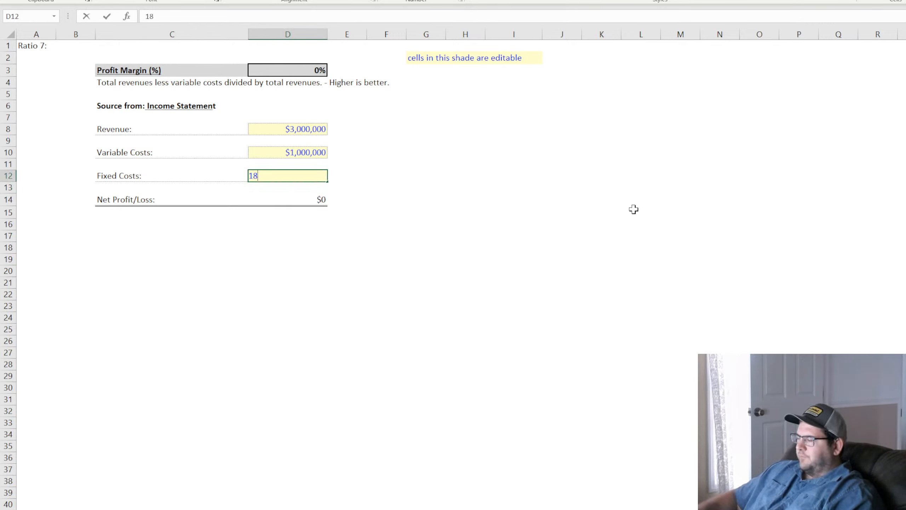
{"action": "type", "text": "00"}
{"action": "key", "text": "Return"}
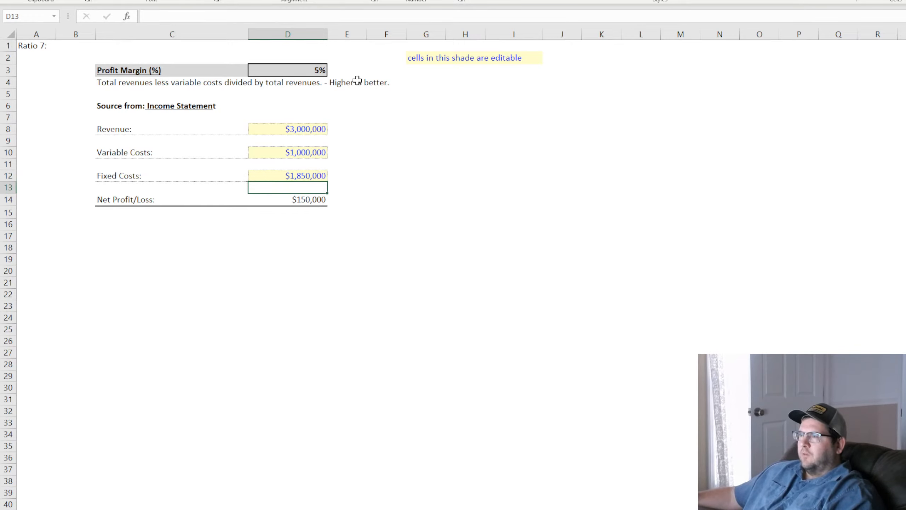
{"action": "left_click", "coordinate": [318, 71]}
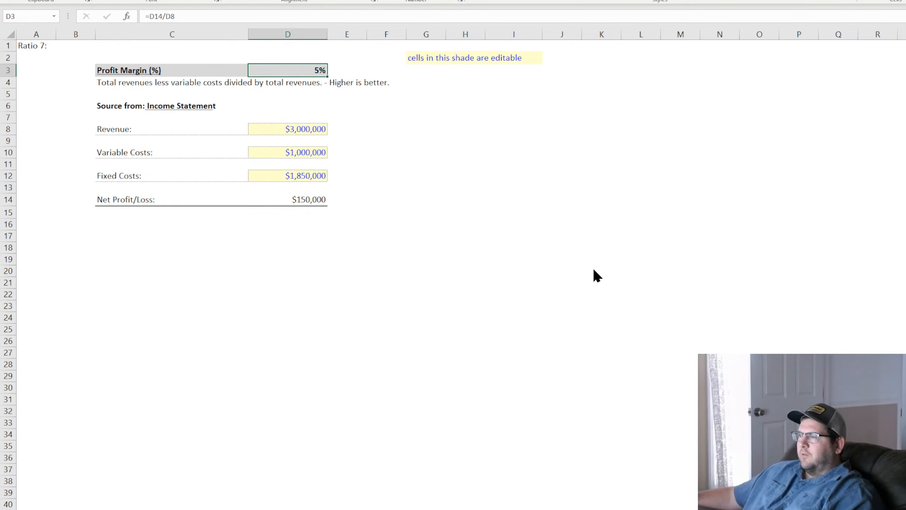
Reword the profit margin description in C4 to "Total revenues less all expenses (fixed/variable/otherwise/taxes) divided by total revenues. - Higher is better".
{"action": "double_click", "coordinate": [123, 83]}
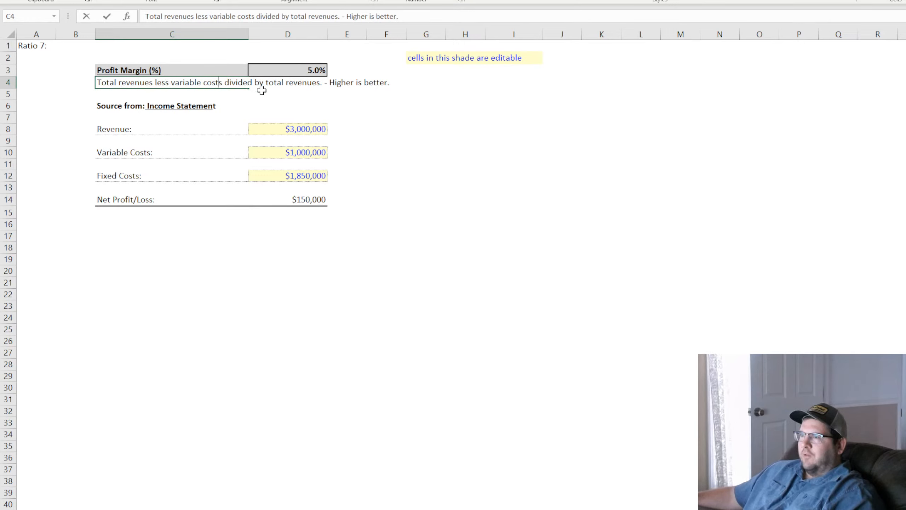
{"action": "key", "text": "End"}
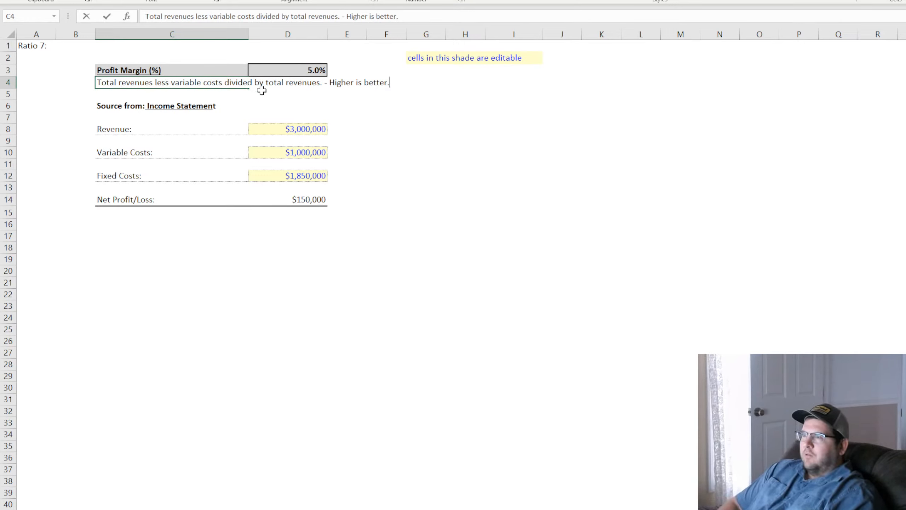
{"action": "key", "text": "BackSpace"}
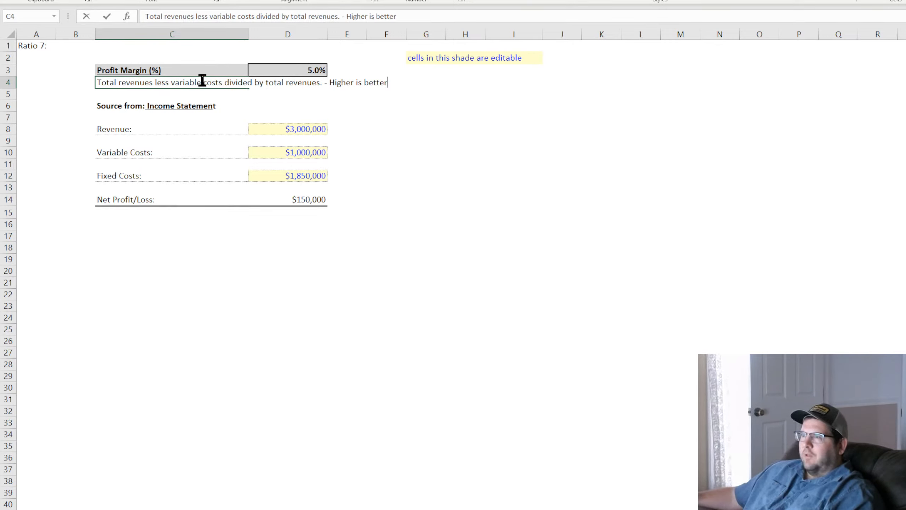
{"action": "left_click_drag", "start_coordinate": [172, 83], "coordinate": [223, 82]}
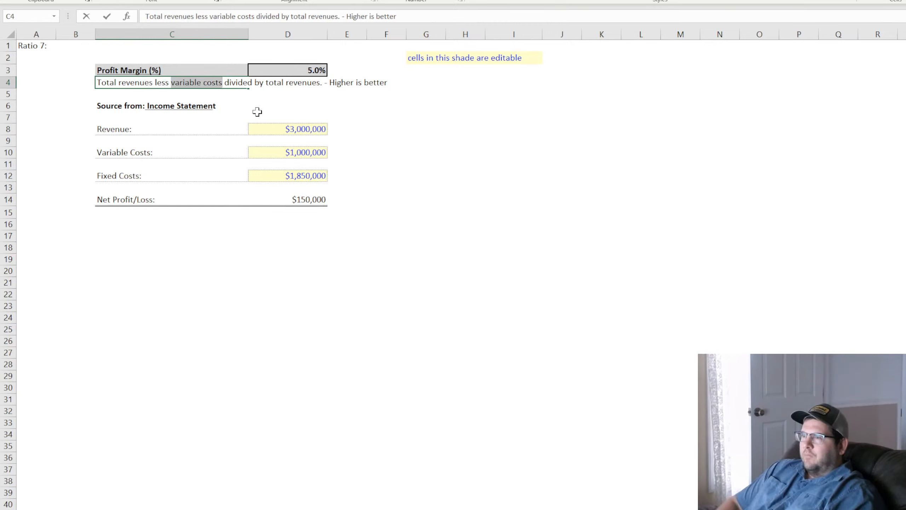
{"action": "key", "text": "BackSpace"}
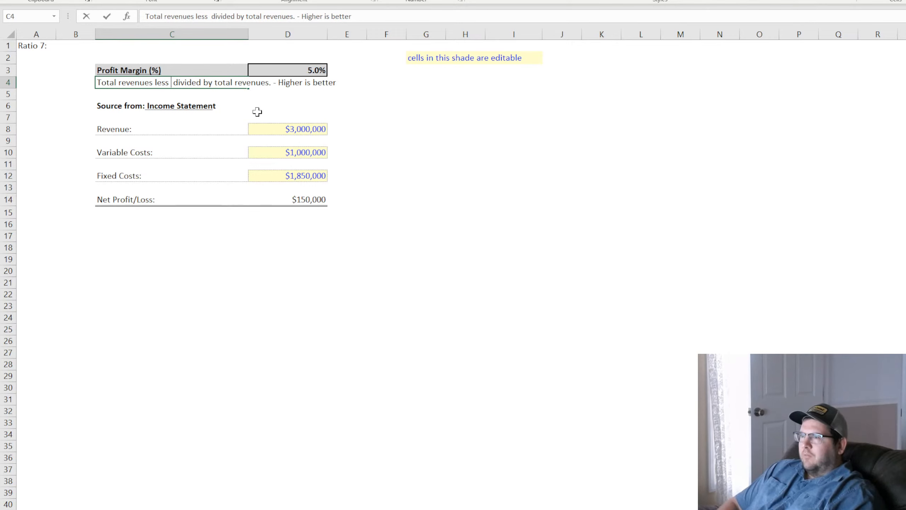
{"action": "type", "text": "all expense"}
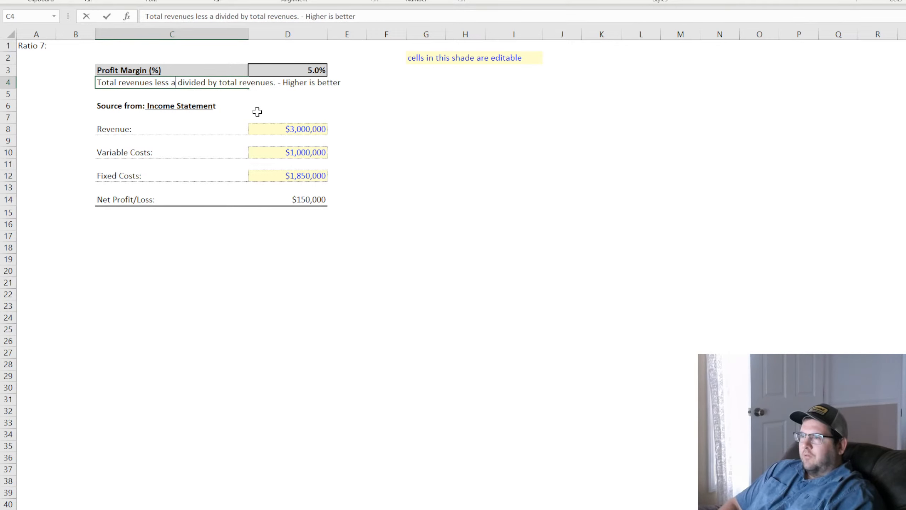
{"action": "type", "text": "s"}
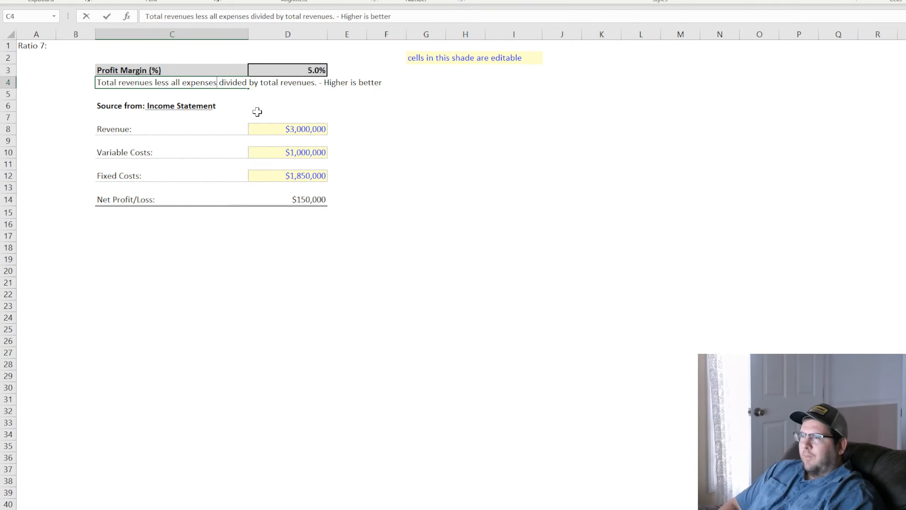
{"action": "type", "text": " (fixed/vari"}
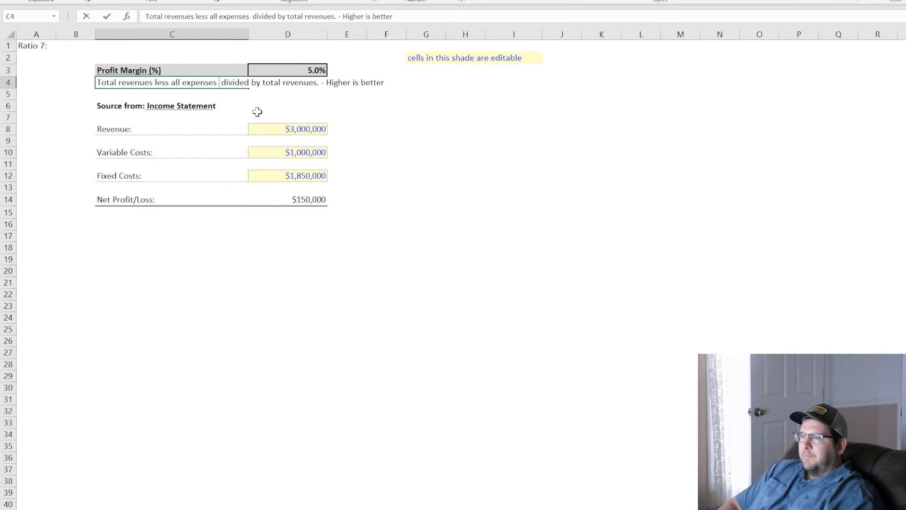
{"action": "type", "text": "able/otherwise"}
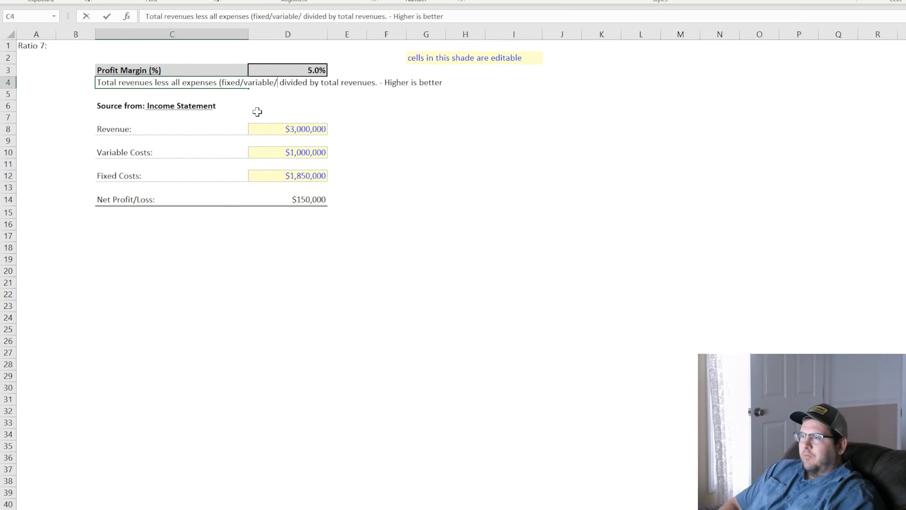
{"action": "type", "text": "/taxes)"}
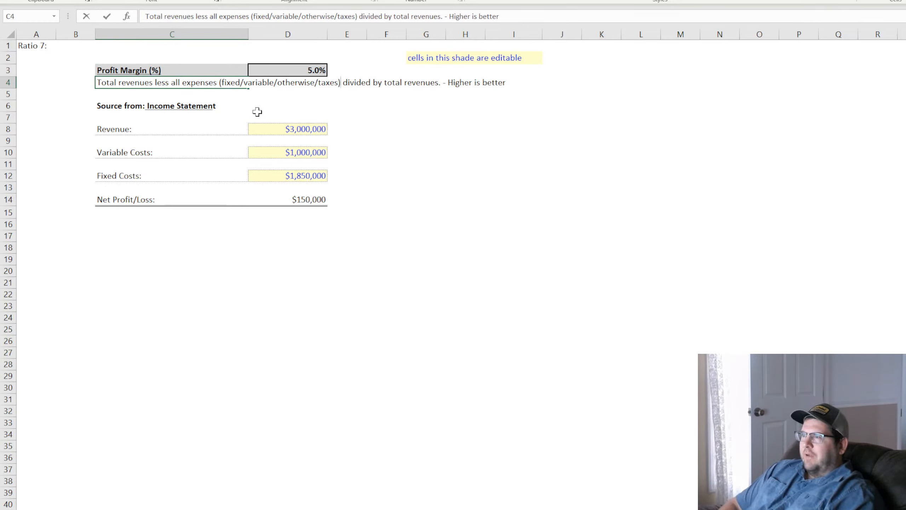
{"action": "key", "text": "Return"}
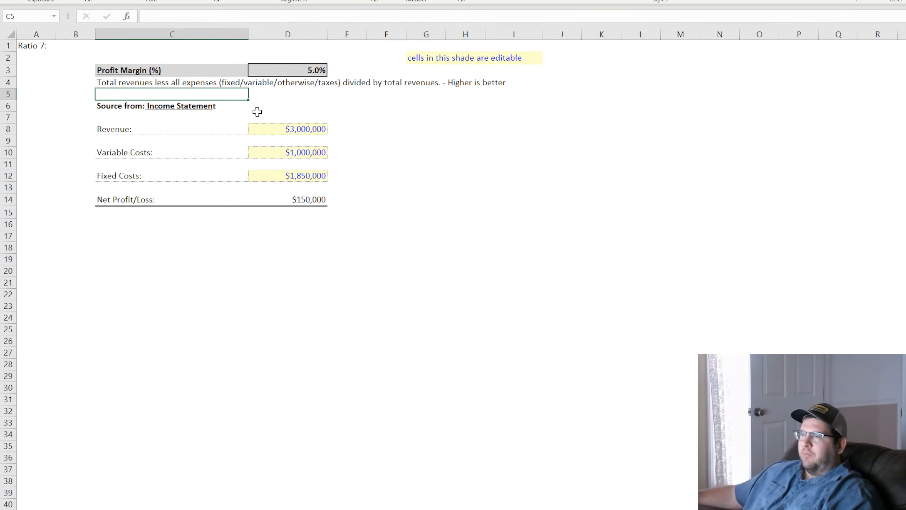
Change the ratio label in A1 of the Profit Margin sheet to "Ratio 8:".
{"action": "left_click", "coordinate": [32, 45]}
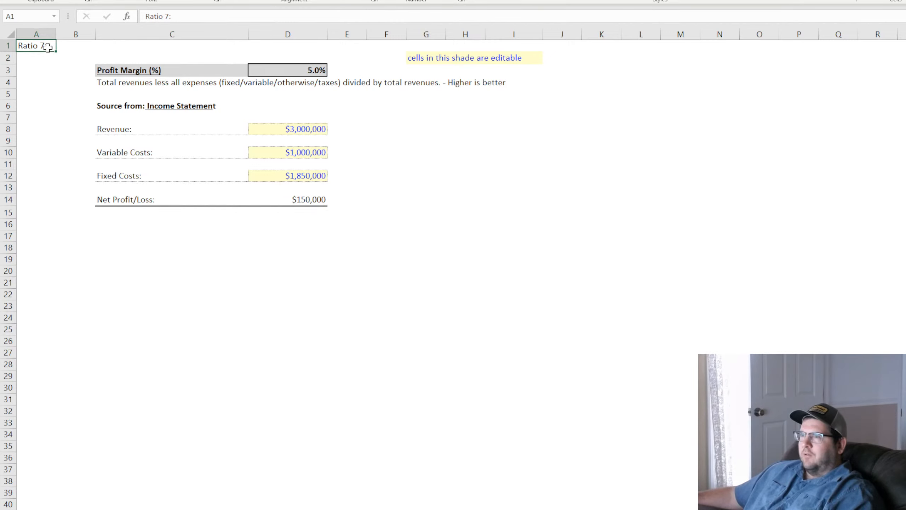
{"action": "left_click", "coordinate": [165, 15]}
{"action": "key", "text": "BackSpace"}
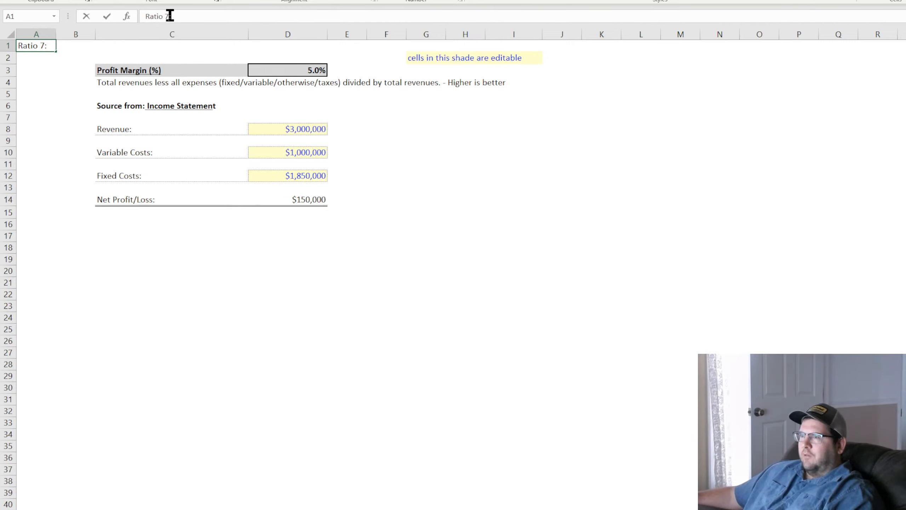
{"action": "type", "text": "8"}
{"action": "key", "text": "Return"}
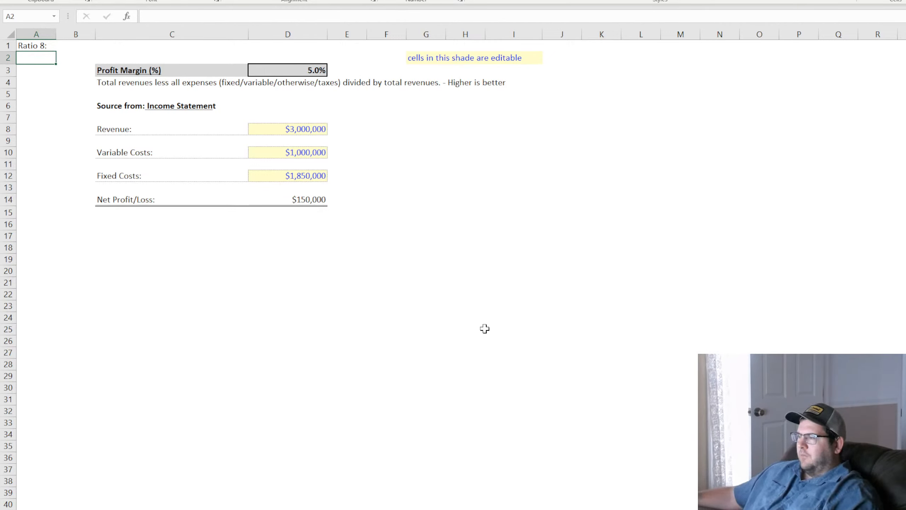
On the Dividend Payout sheet, change the ratio label in A1 to "Ratio 9:".
{"action": "left_click", "coordinate": [557, 509]}
{"action": "left_click", "coordinate": [28, 45]}
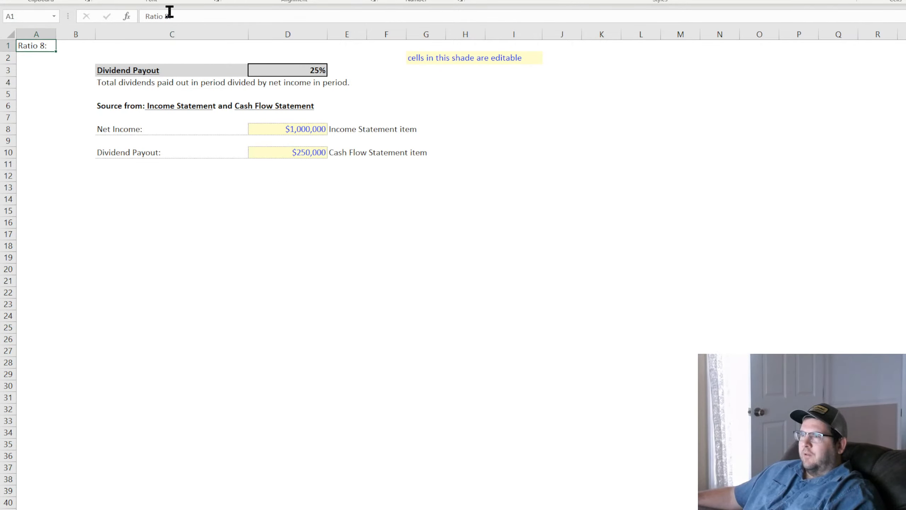
{"action": "left_click", "coordinate": [169, 16]}
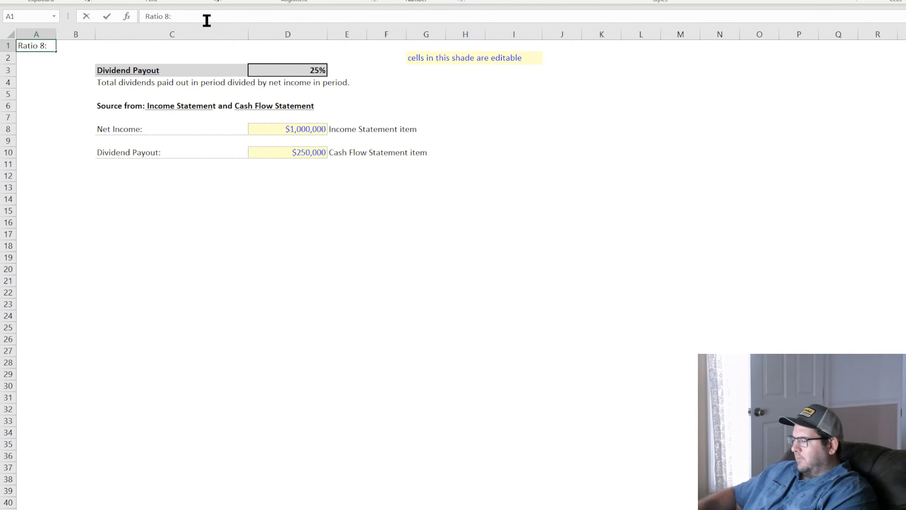
{"action": "key", "text": "BackSpace"}
{"action": "type", "text": "9"}
{"action": "key", "text": "Return"}
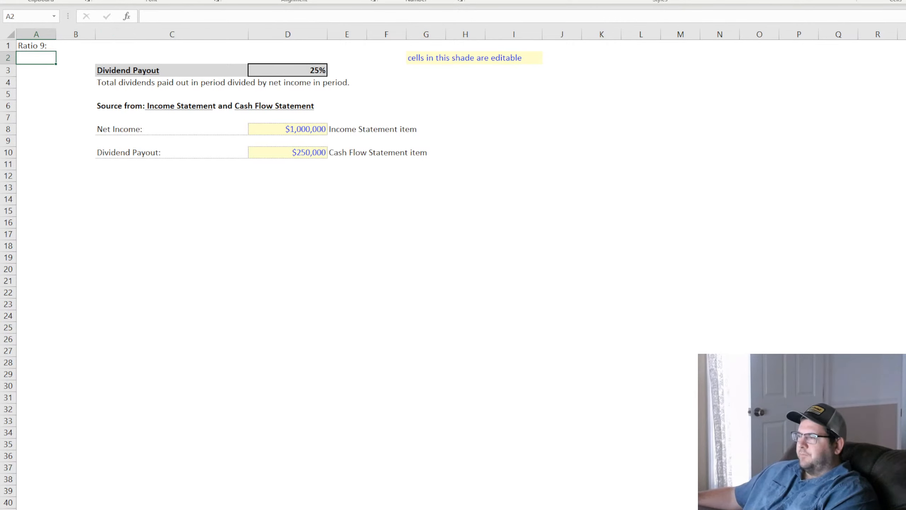
On the Berry sheet, change the ratio label in A1 to "Ratio 10:".
{"action": "key", "text": "ctrl+Page_Up"}
{"action": "left_click", "coordinate": [31, 45]}
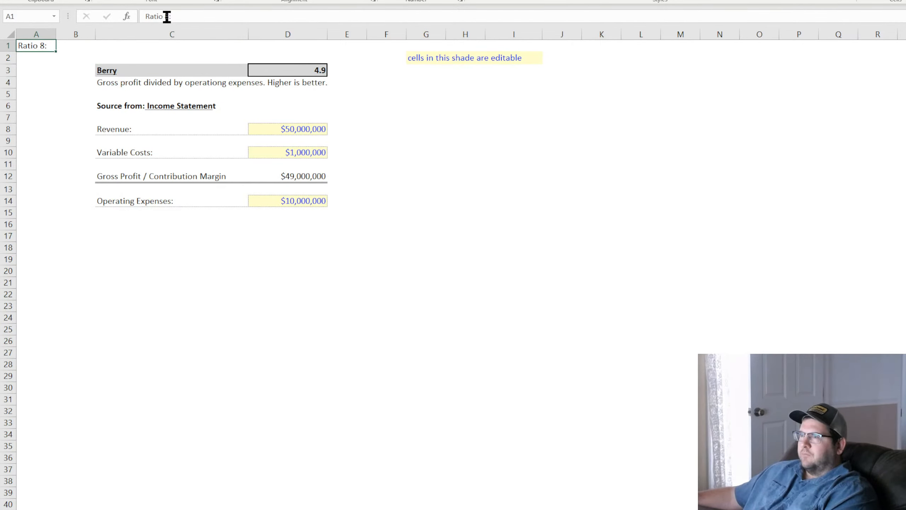
{"action": "left_click", "coordinate": [169, 16]}
{"action": "key", "text": "BackSpace"}
{"action": "type", "text": "10"}
{"action": "key", "text": "Return"}
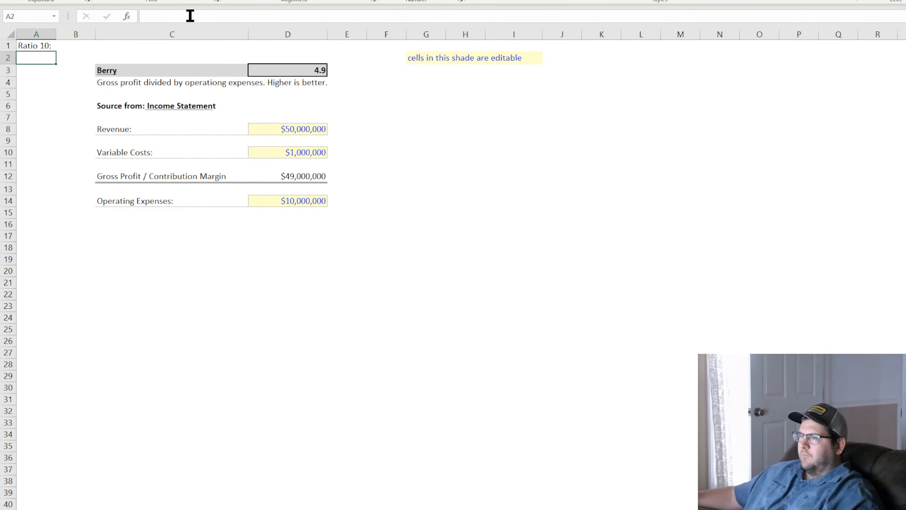
{"action": "left_click", "coordinate": [514, 294]}
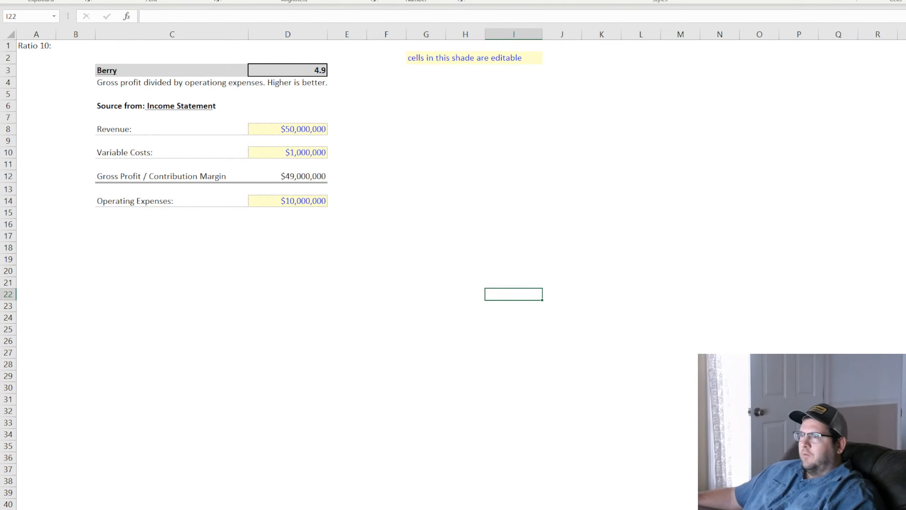
{"action": "key", "text": "ctrl+Page_Down"}
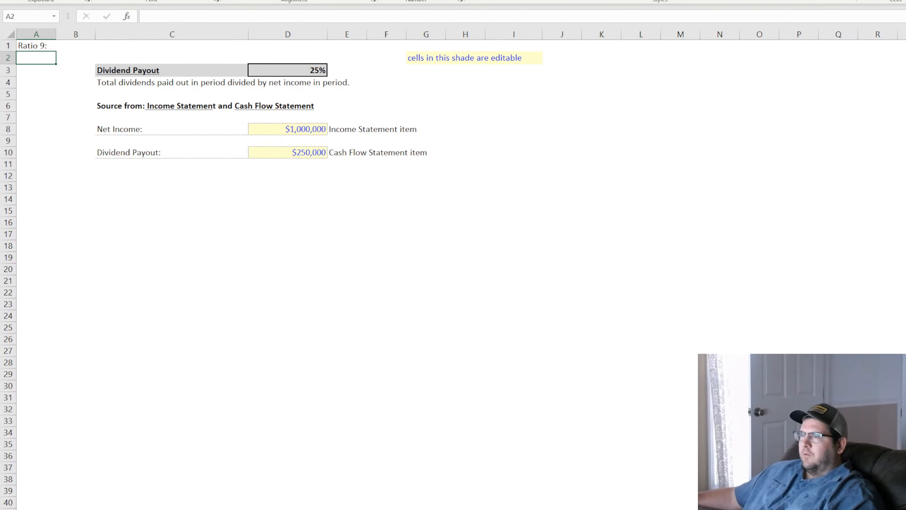
{"action": "key", "text": "ctrl+Page_Up"}
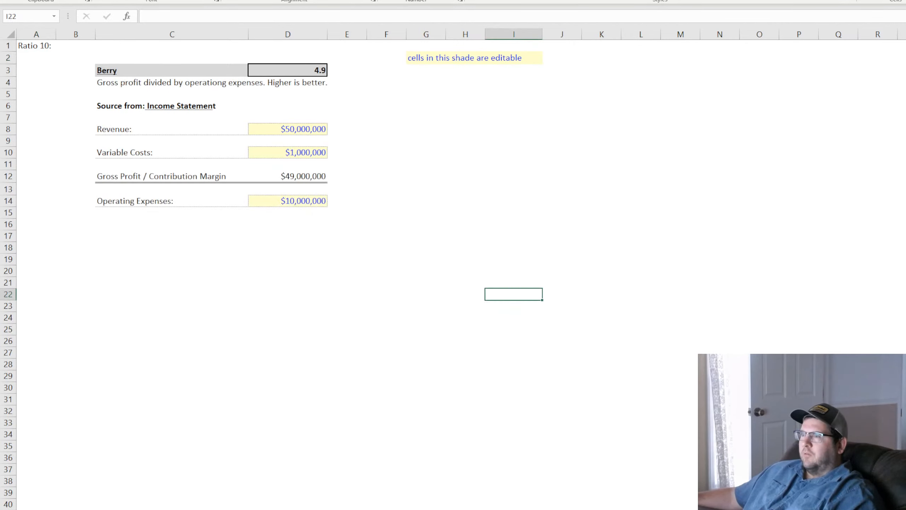
{"action": "key", "text": "ctrl+Page_Down"}
{"action": "key", "text": "ctrl+Page_Down"}
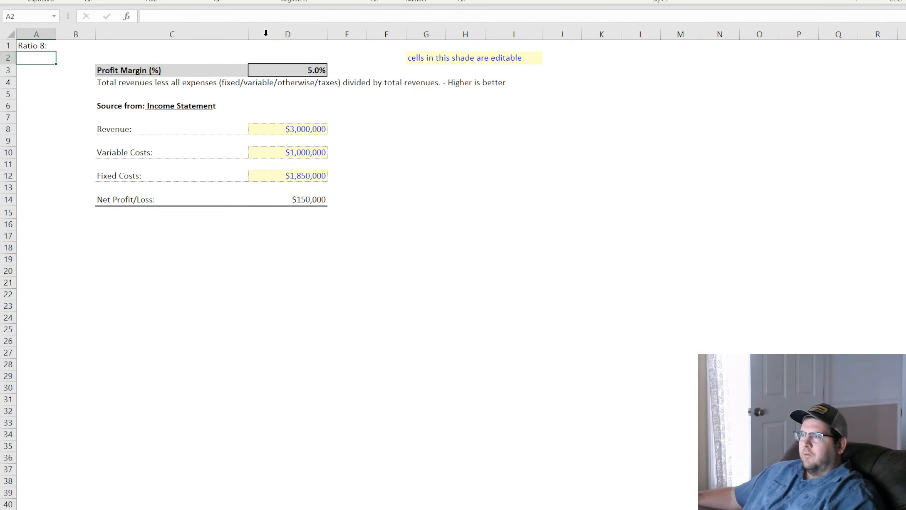
{"action": "left_click", "coordinate": [308, 71]}
On the summary sheet, fill the Gross Margin row down into empty row 12 and rename the copied ratio Profit Margin.
{"action": "left_click", "coordinate": [146, 509]}
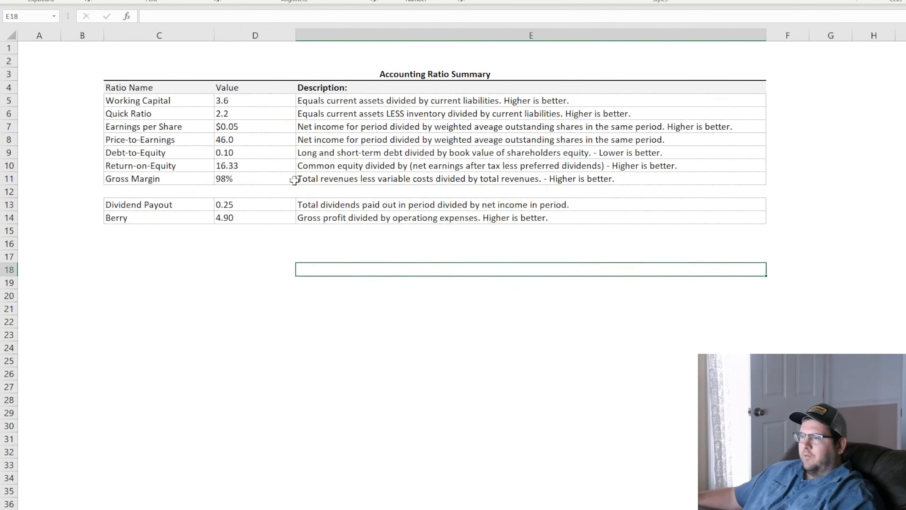
{"action": "left_click_drag", "start_coordinate": [177, 180], "coordinate": [766, 195]}
{"action": "double_click", "coordinate": [129, 191]}
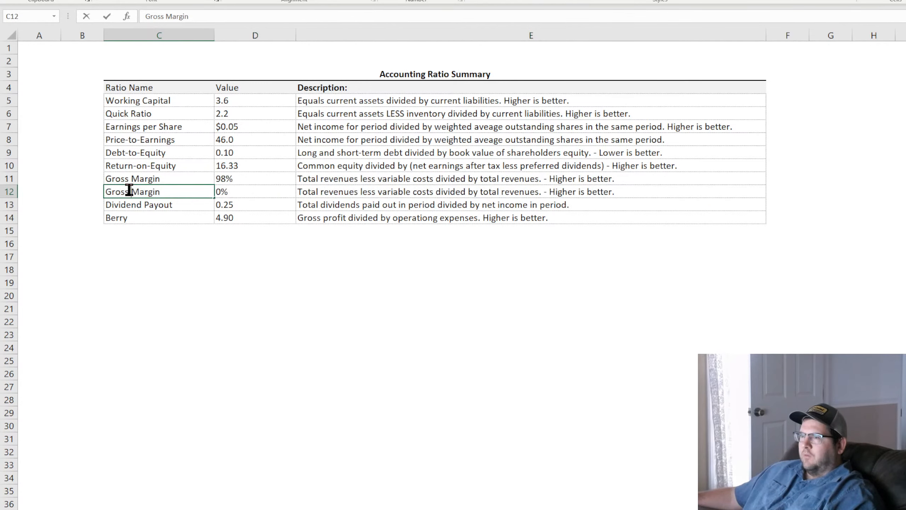
{"action": "left_click_drag", "start_coordinate": [129, 192], "coordinate": [50, 187]}
{"action": "type", "text": "Profit"}
{"action": "key", "text": "Return"}
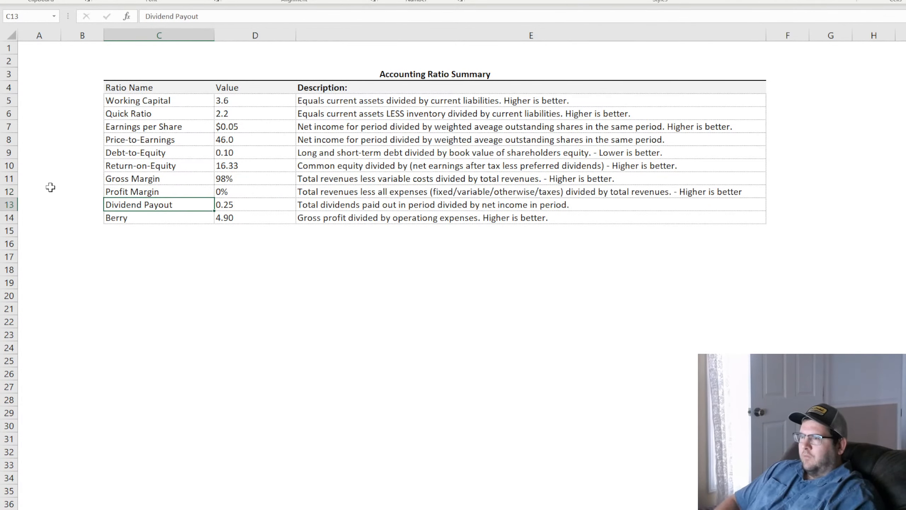
Link the Profit Margin value in D12 of the summary to the ratio sheet with ='Profit Margin'!D3.
{"action": "key", "text": "Up"}
{"action": "key", "text": "Right"}
{"action": "type", "text": "="}
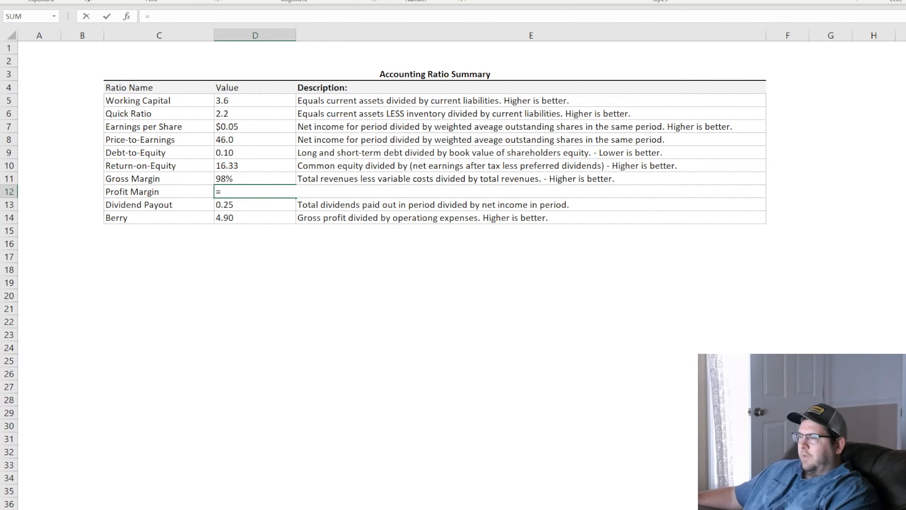
{"action": "key", "text": "ctrl+Page_Up"}
{"action": "left_click", "coordinate": [316, 72]}
{"action": "key", "text": "Return"}
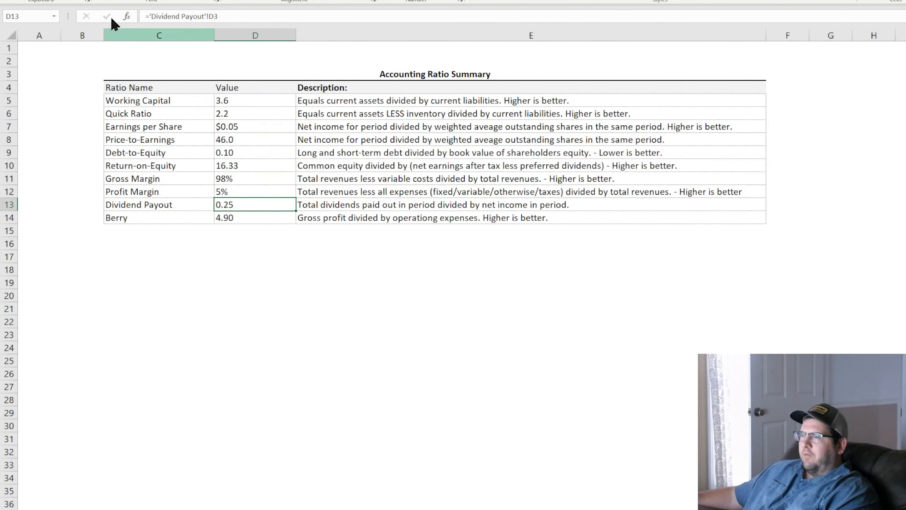
{"action": "left_click", "coordinate": [230, 192]}
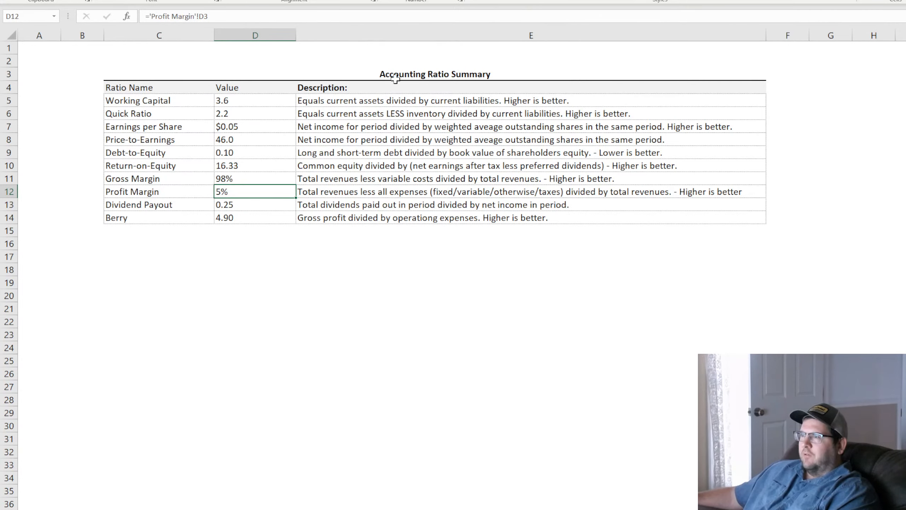
Show the Gross Margin and Profit Margin percentages in D11:D12 with one decimal place.
{"action": "left_click_drag", "start_coordinate": [245, 177], "coordinate": [244, 189]}
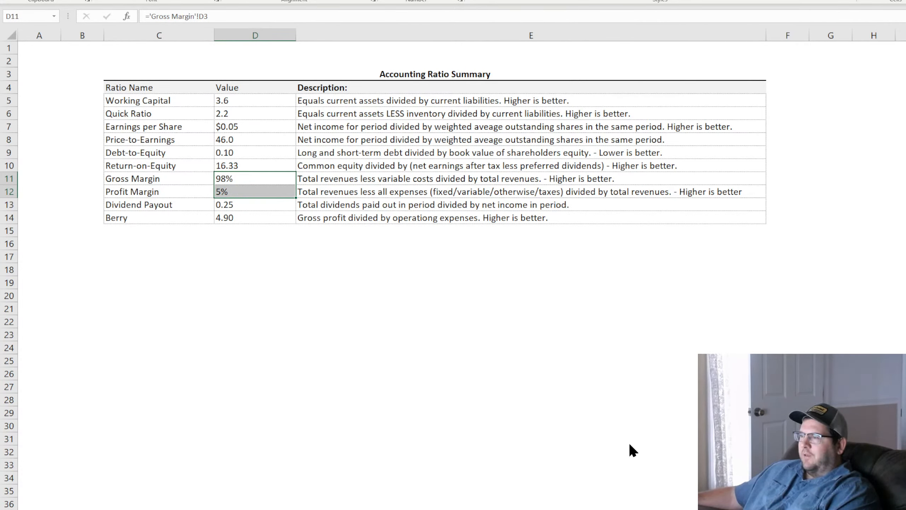
{"action": "key", "text": "alt+h"}
{"action": "key", "text": "0"}
{"action": "left_click", "coordinate": [298, 323]}
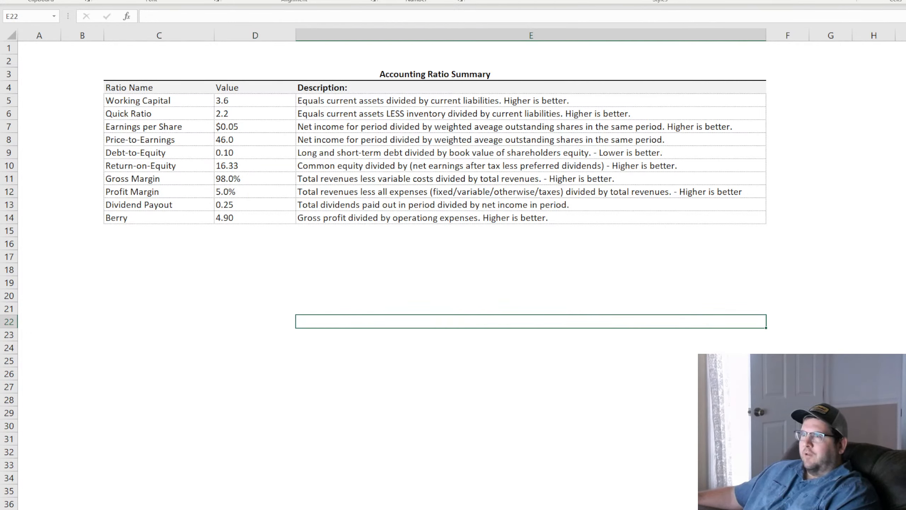
{"action": "left_click", "coordinate": [446, 509]}
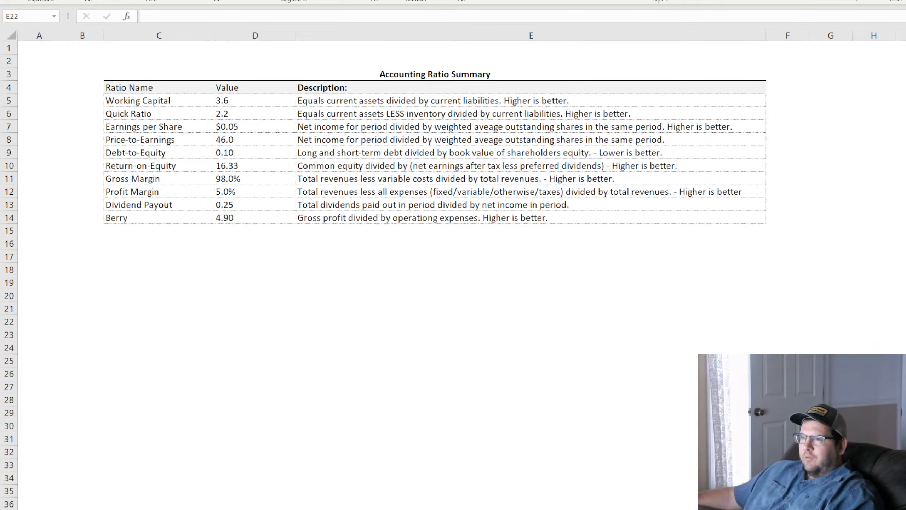
{"action": "left_click", "coordinate": [148, 136]}
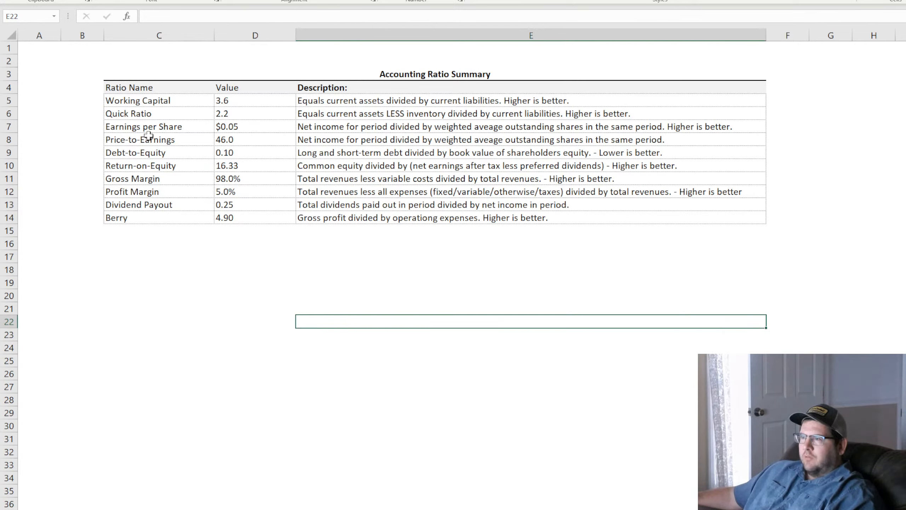
{"action": "key", "text": "alt+Tab"}
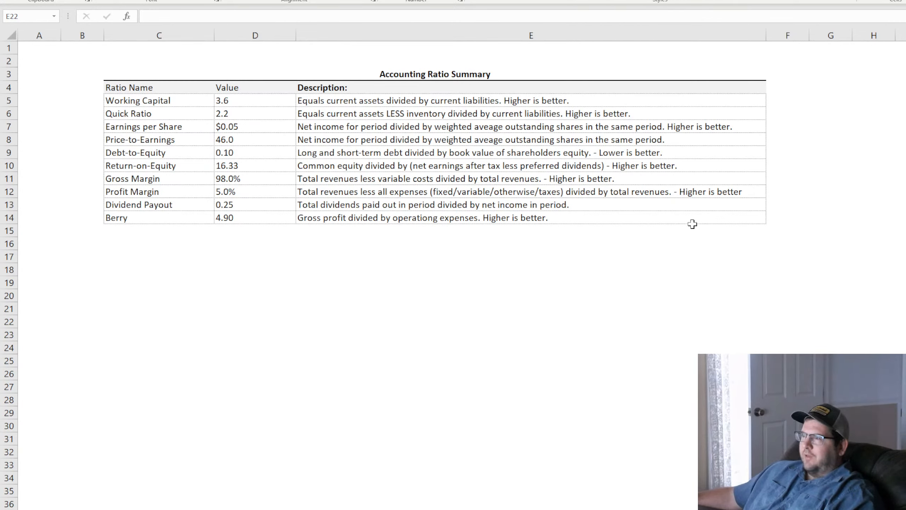
{"action": "key", "text": "alt+Tab"}
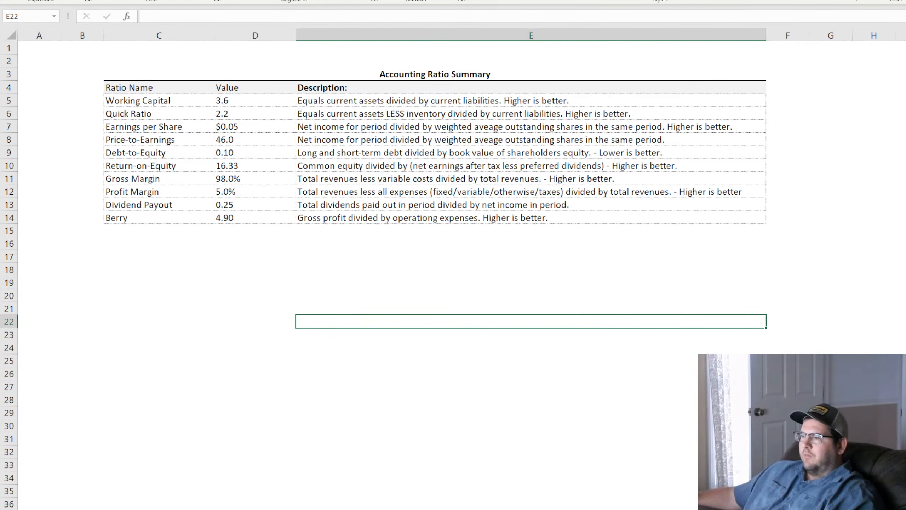
Examine the Berry sheet's operating expenses and the Dividend Payout sheet to check the order and numbering of the ratios.
{"action": "key", "text": "alt+Tab"}
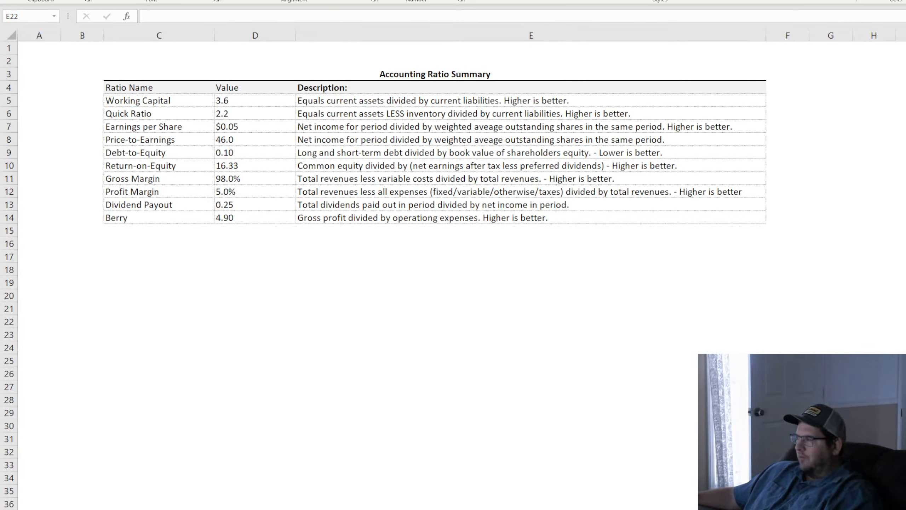
{"action": "left_click", "coordinate": [530, 335]}
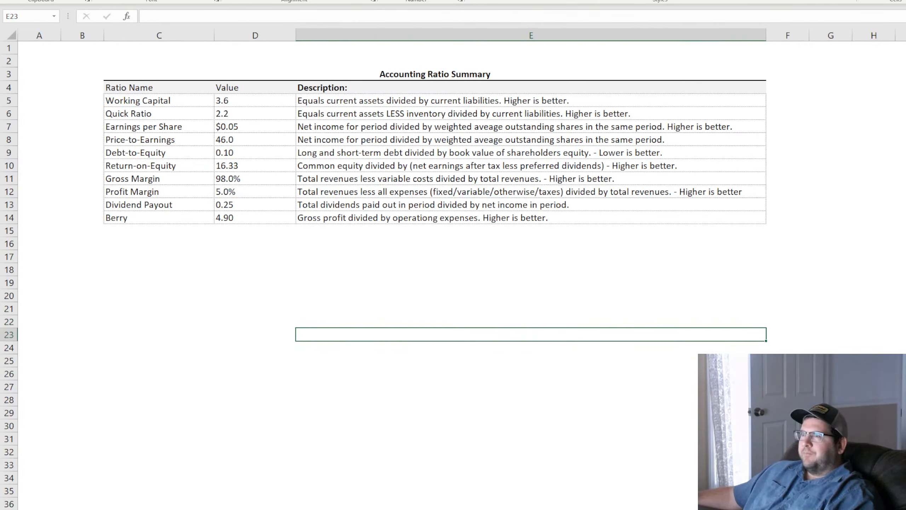
{"action": "left_click", "coordinate": [309, 270]}
{"action": "key", "text": "ctrl+Page_Up"}
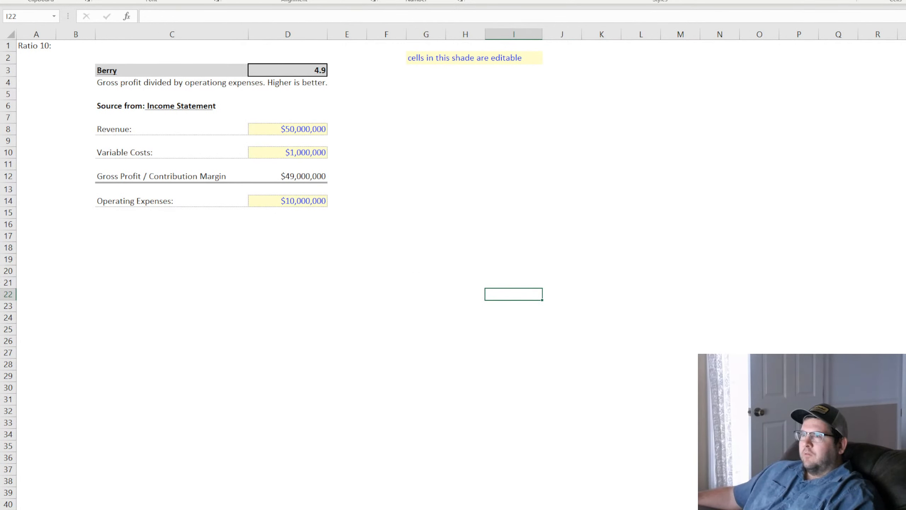
{"action": "left_click_drag", "start_coordinate": [113, 200], "coordinate": [269, 200]}
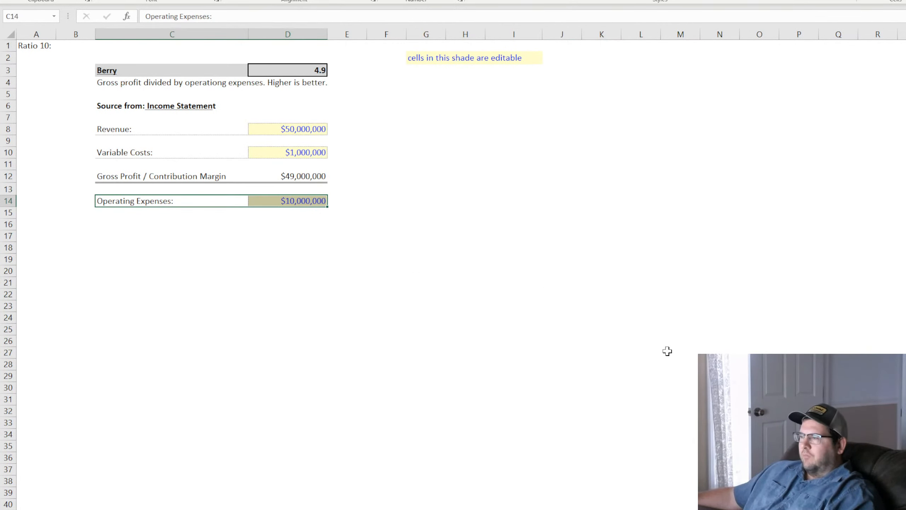
{"action": "left_click", "coordinate": [667, 350]}
{"action": "key", "text": "ctrl+Page_Up"}
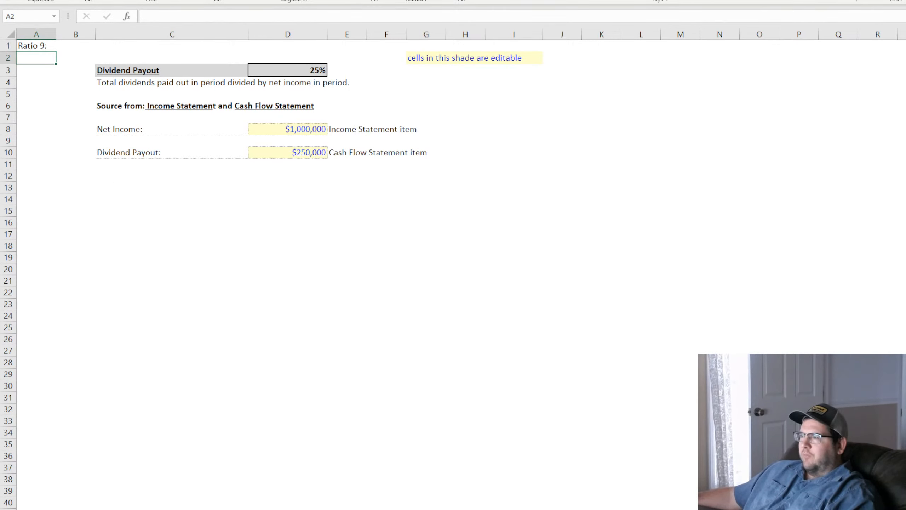
{"action": "key", "text": "ctrl+Page_Down"}
{"action": "key", "text": "ctrl+Page_Down"}
On the summary sheet, add a "#" header in B4 and number the first three ratios 1 to 3 in B5:B7.
{"action": "left_click", "coordinate": [93, 87]}
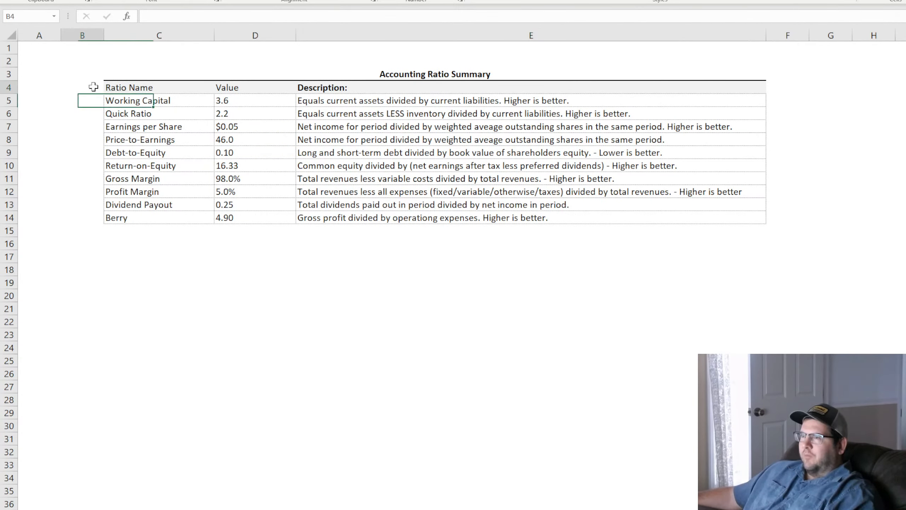
{"action": "type", "text": "#"}
{"action": "key", "text": "Return"}
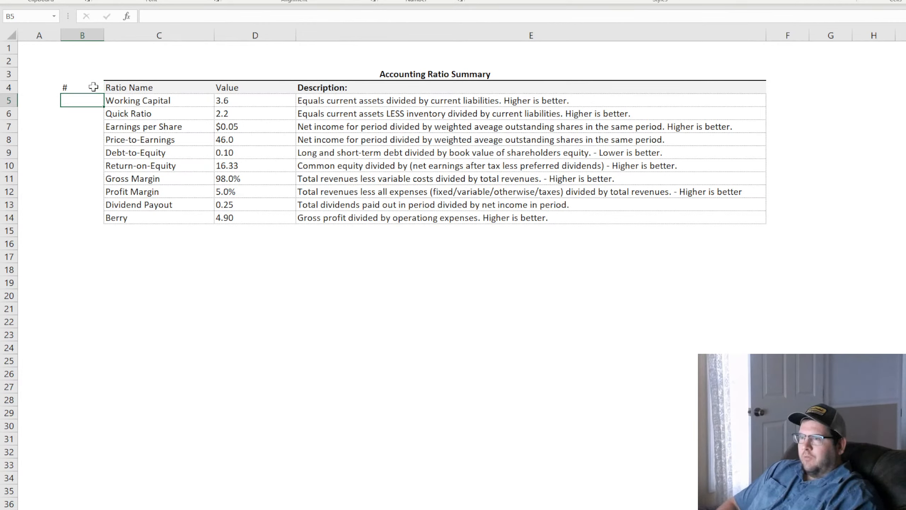
{"action": "type", "text": "1."}
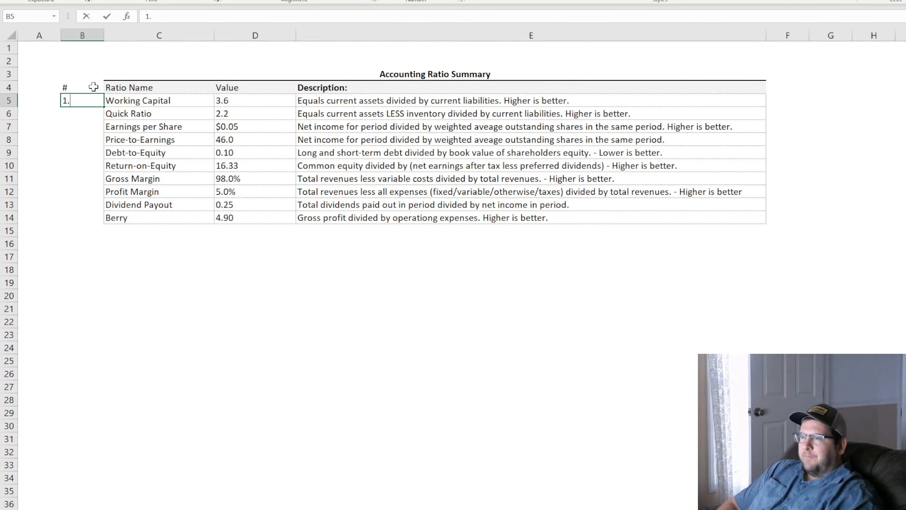
{"action": "key", "text": "Return"}
{"action": "type", "text": "2"}
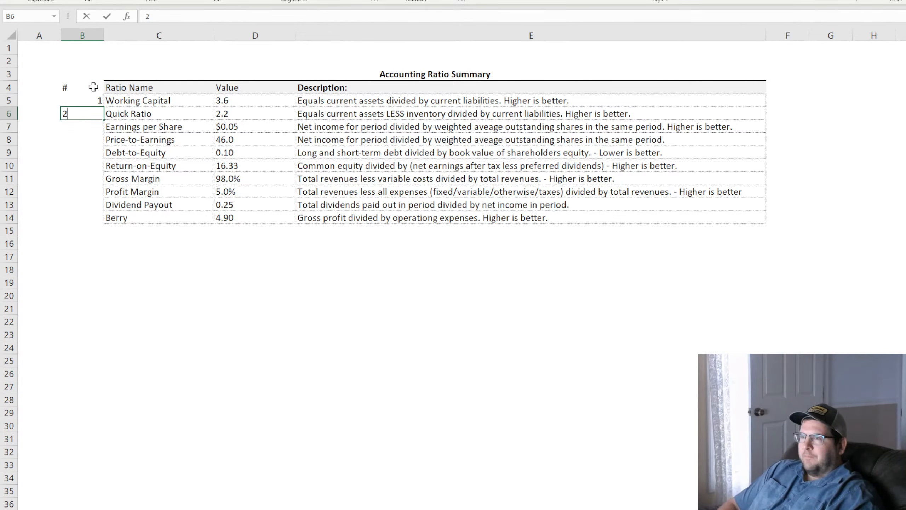
{"action": "key", "text": "Return"}
{"action": "type", "text": "3"}
{"action": "key", "text": "Return"}
Continue the ratio numbering through 10 in B14 and left-align the numbers in B5:B14.
{"action": "left_click_drag", "start_coordinate": [93, 86], "coordinate": [72, 220]}
{"action": "left_click", "coordinate": [230, 0]}
{"action": "left_click_drag", "start_coordinate": [83, 104], "coordinate": [85, 216]}
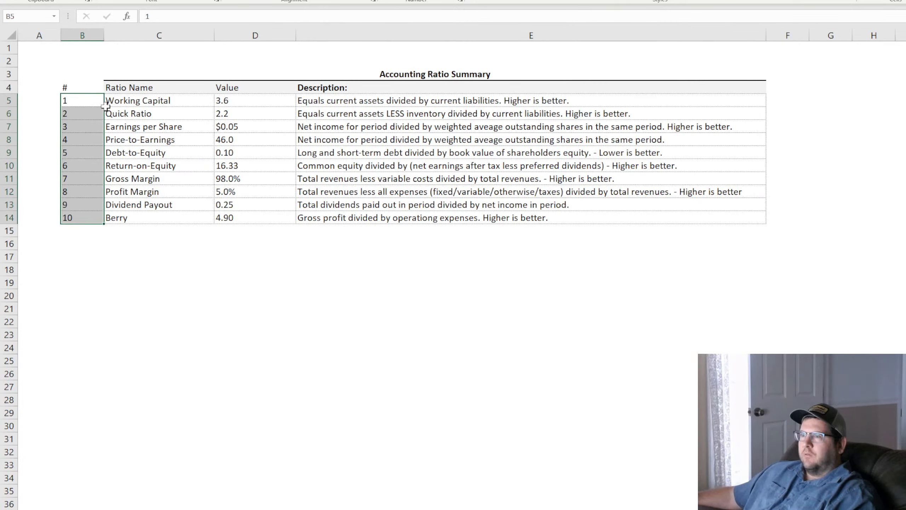
Re-merge and center the Accounting Ratio Summary title across B3:E3 so it spans the number column.
{"action": "left_click", "coordinate": [298, 79]}
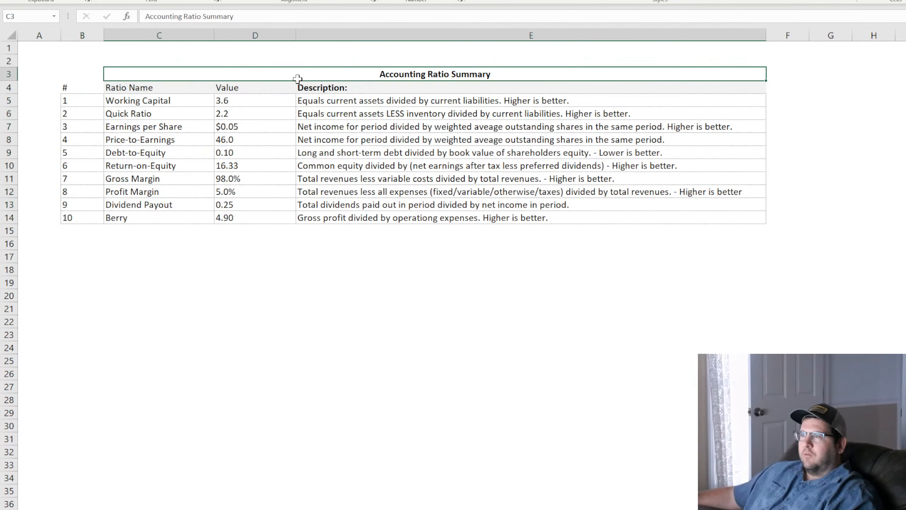
{"action": "left_click_drag", "start_coordinate": [298, 79], "coordinate": [79, 72]}
{"action": "left_click", "coordinate": [334, 0]}
{"action": "left_click", "coordinate": [333, 0]}
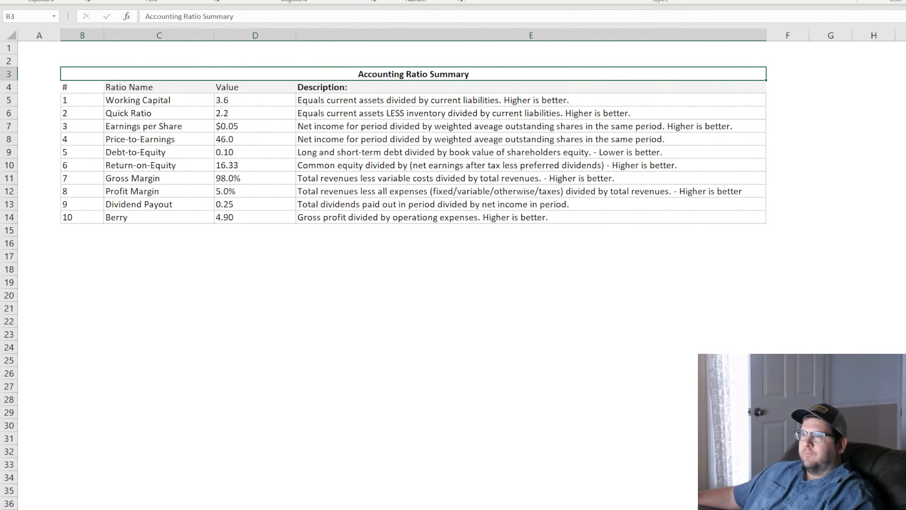
{"action": "left_click", "coordinate": [79, 88]}
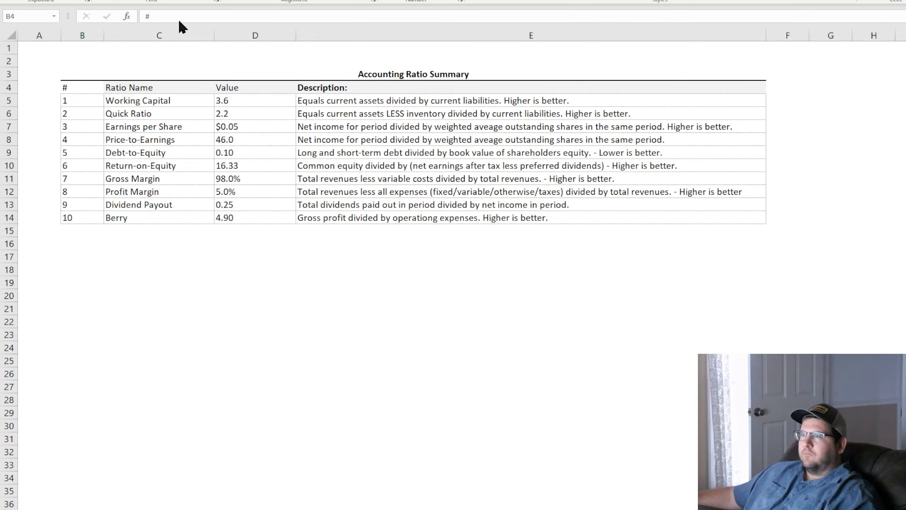
{"action": "left_click", "coordinate": [144, 192]}
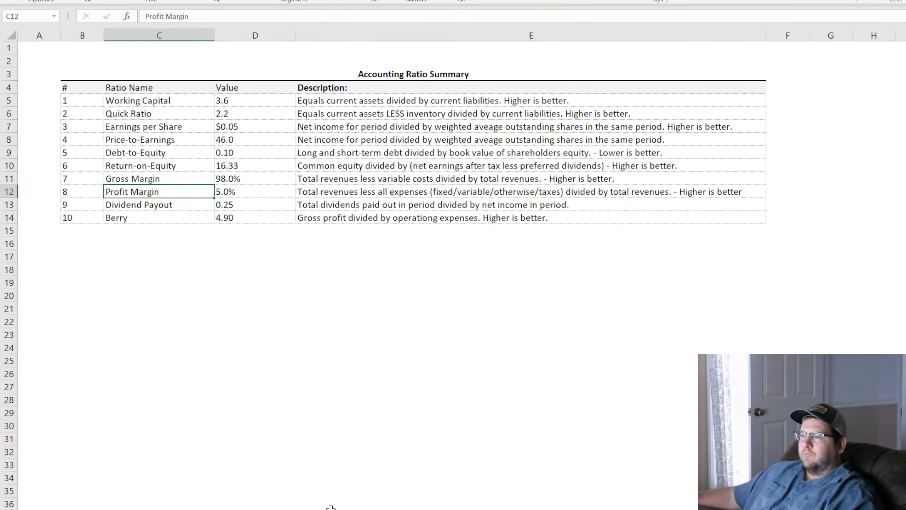
Switch to the subscription model workbook and set the start year in C1 of the 5-Year Monthly P&L sheet to 1/1/2022.
{"action": "left_click", "coordinate": [330, 508]}
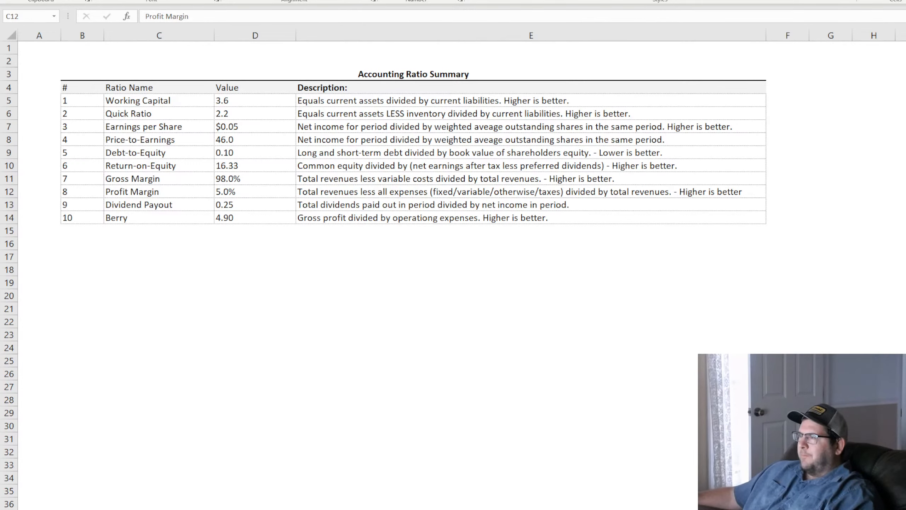
{"action": "key", "text": "alt+Tab"}
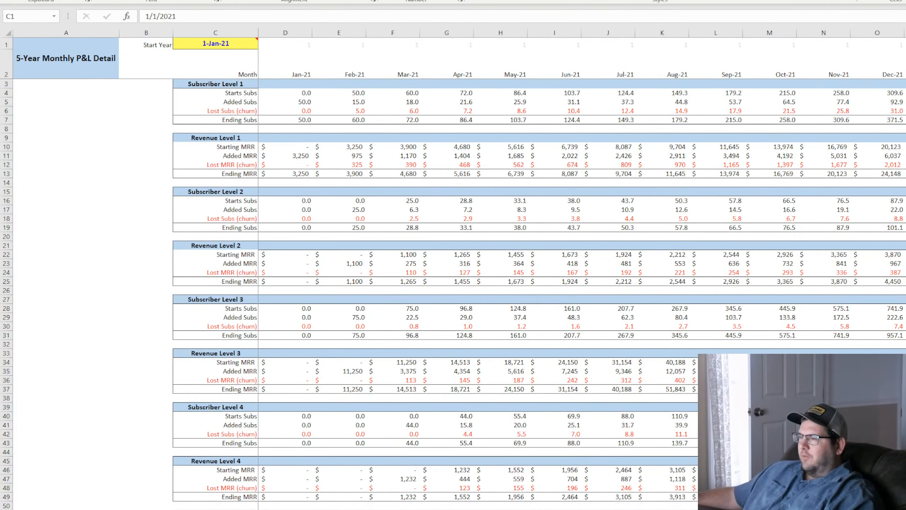
{"action": "mouse_move", "coordinate": [224, 43]}
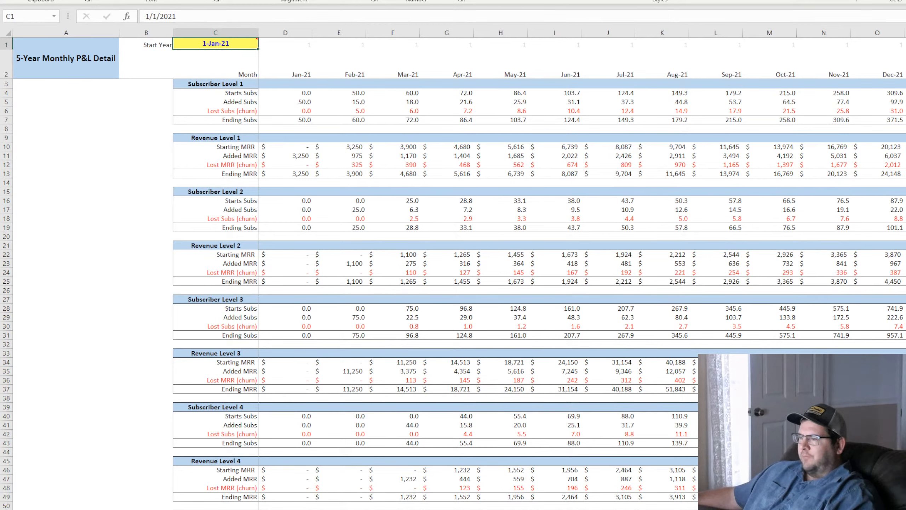
{"action": "key", "text": "alt+Tab"}
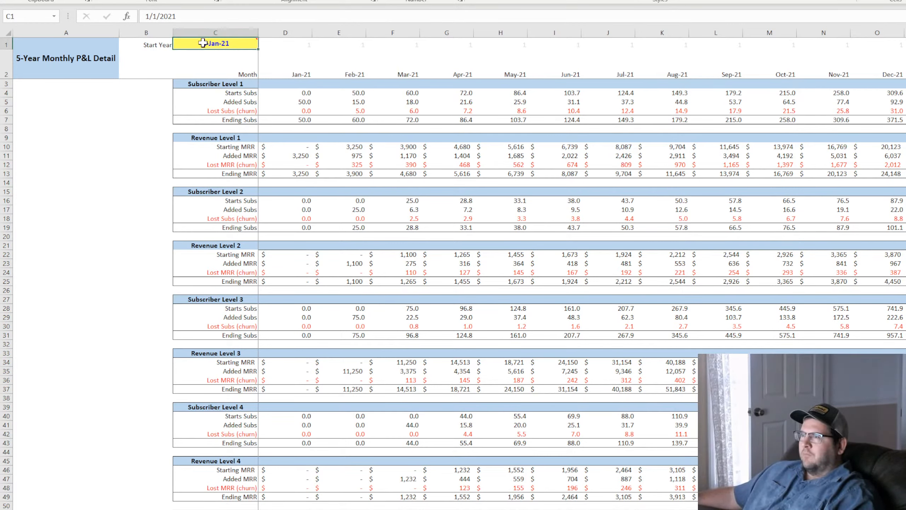
{"action": "mouse_move", "coordinate": [218, 43]}
{"action": "left_click_drag", "start_coordinate": [192, 13], "coordinate": [86, 7]}
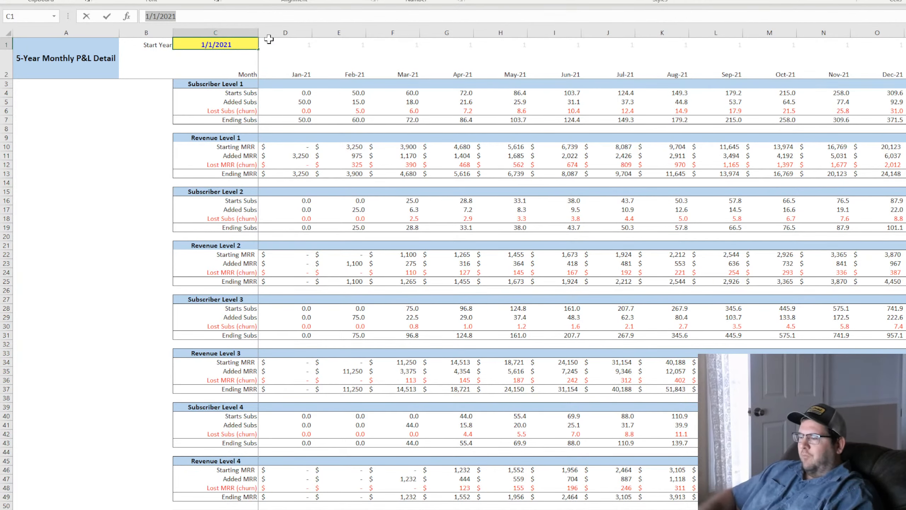
{"action": "type", "text": "1/1/2022"}
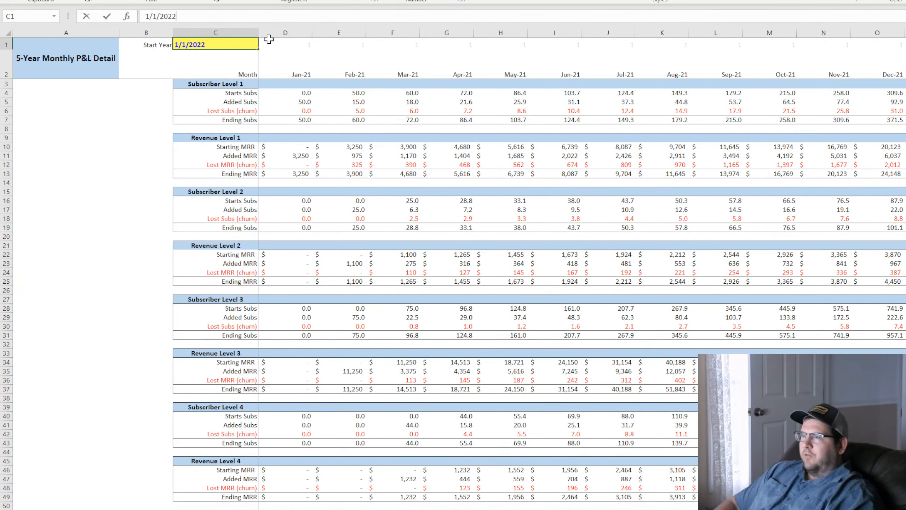
{"action": "key", "text": "Return"}
{"action": "mouse_move", "coordinate": [231, 39]}
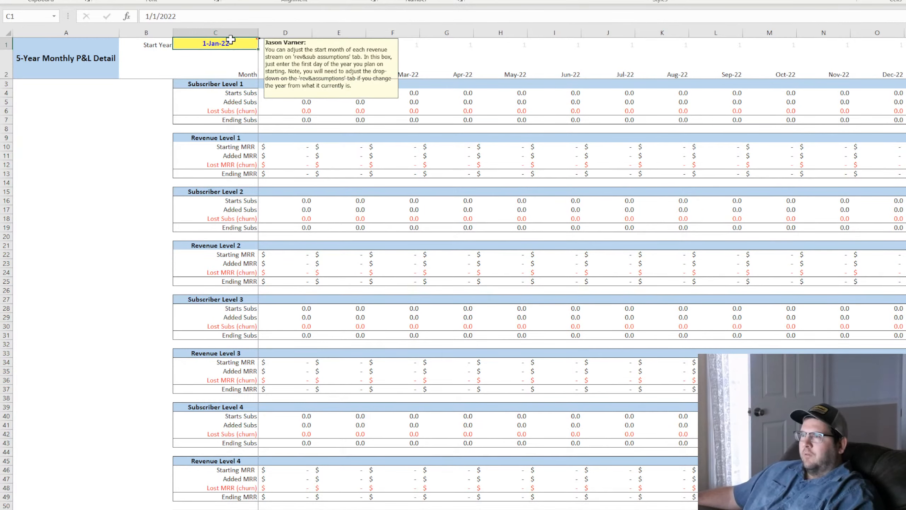
On the revenue and subscriber assumptions sheet, set the start months of Subscription Levels 1 and 2 to Jan-22.
{"action": "left_click", "coordinate": [122, 500]}
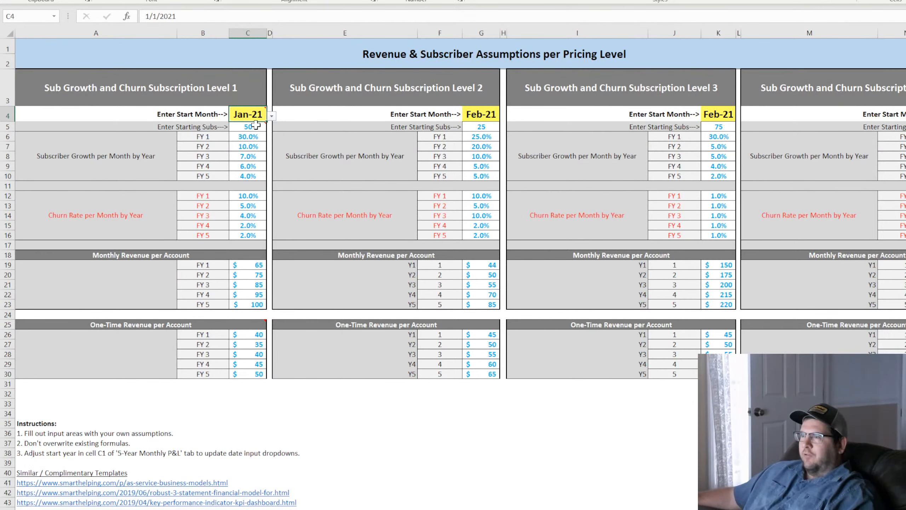
{"action": "left_click", "coordinate": [272, 117]}
{"action": "left_click", "coordinate": [247, 126]}
{"action": "mouse_move", "coordinate": [250, 113]}
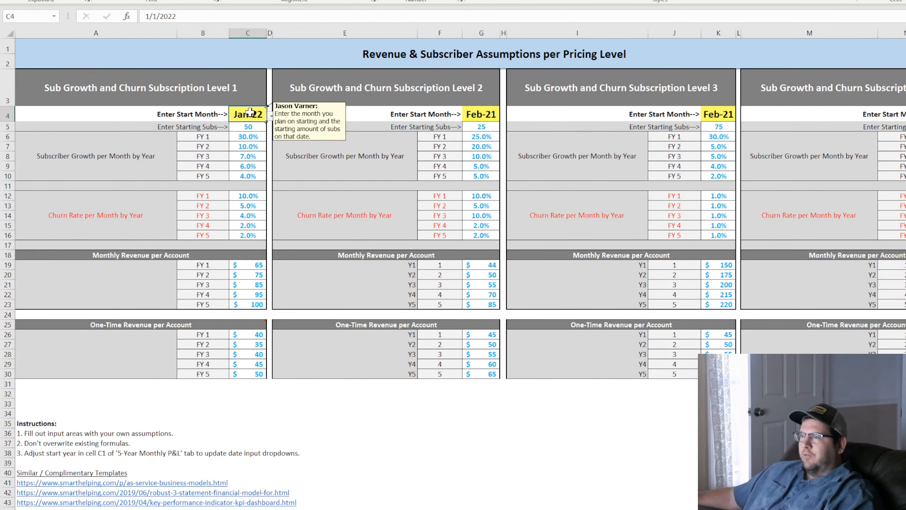
{"action": "left_click", "coordinate": [481, 115]}
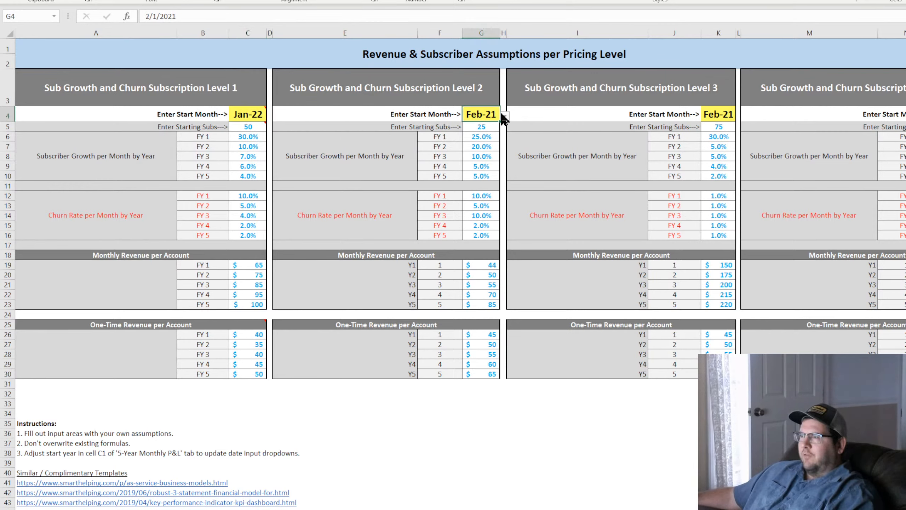
{"action": "left_click", "coordinate": [485, 127]}
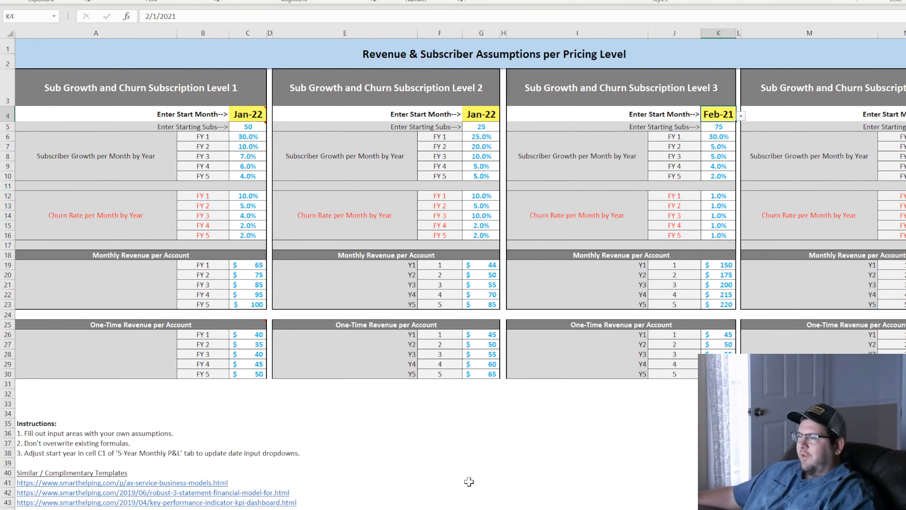
{"action": "left_click", "coordinate": [457, 463]}
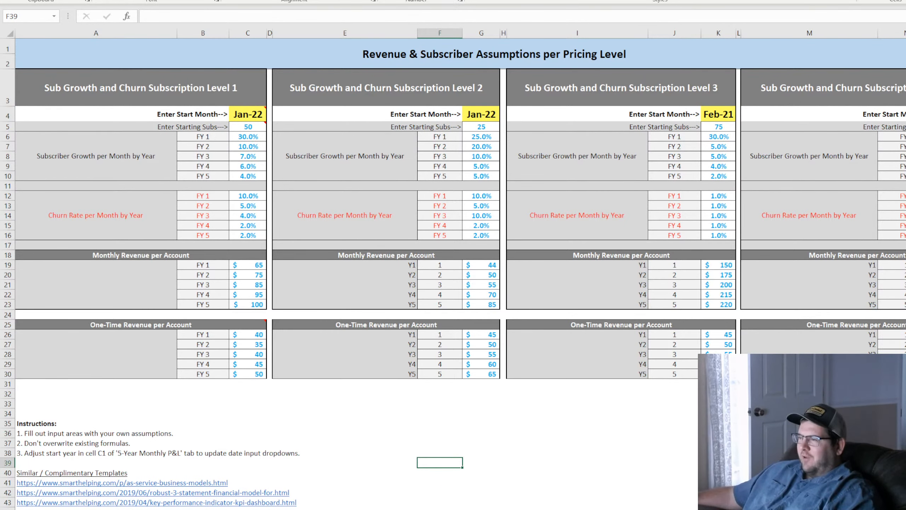
Examine the start year input in C1 and the monthly figures on the 5-Year Monthly P&L sheet.
{"action": "key", "text": "ctrl+Page_Down"}
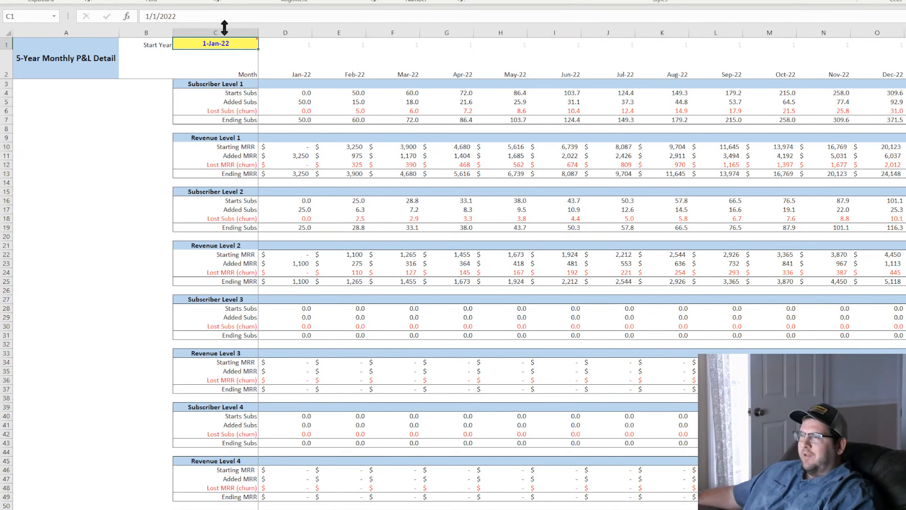
{"action": "mouse_move", "coordinate": [217, 46]}
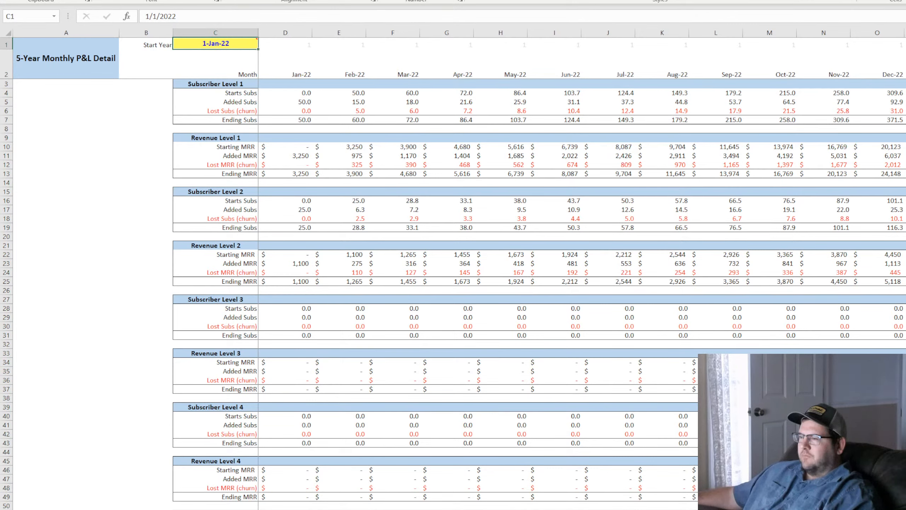
{"action": "key", "text": "alt+Tab"}
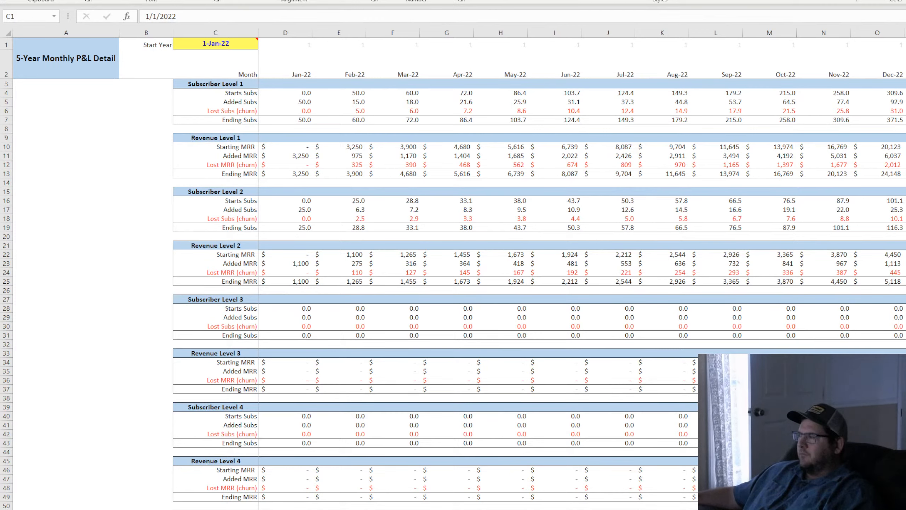
{"action": "key", "text": "alt+Tab"}
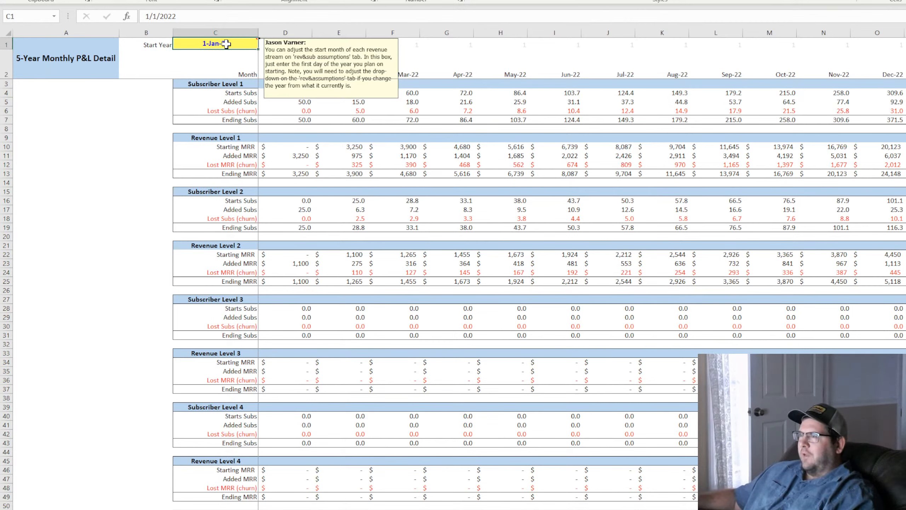
{"action": "left_click", "coordinate": [184, 16]}
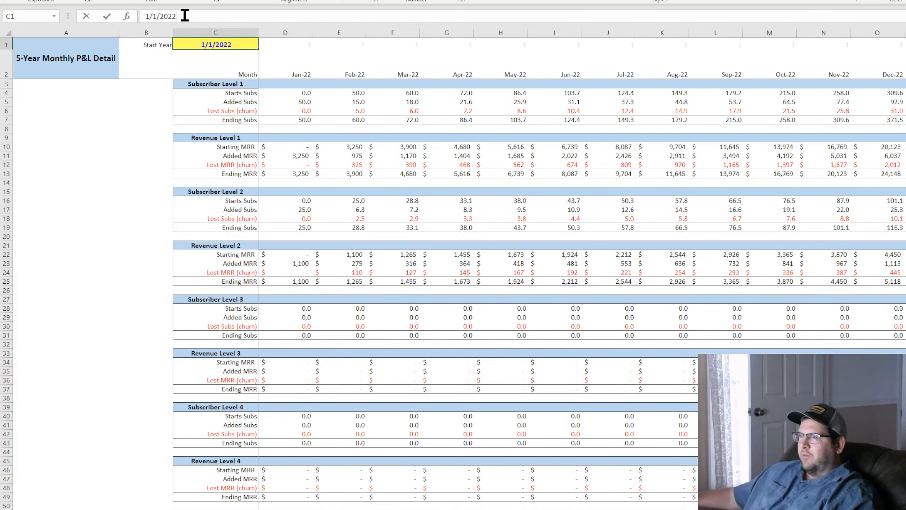
{"action": "left_click", "coordinate": [133, 165]}
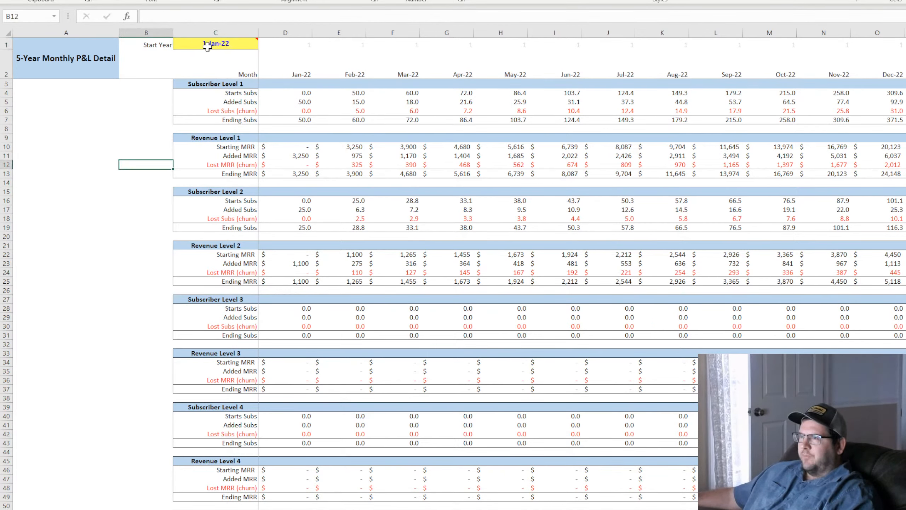
{"action": "left_click", "coordinate": [208, 45]}
{"action": "mouse_move", "coordinate": [227, 63]}
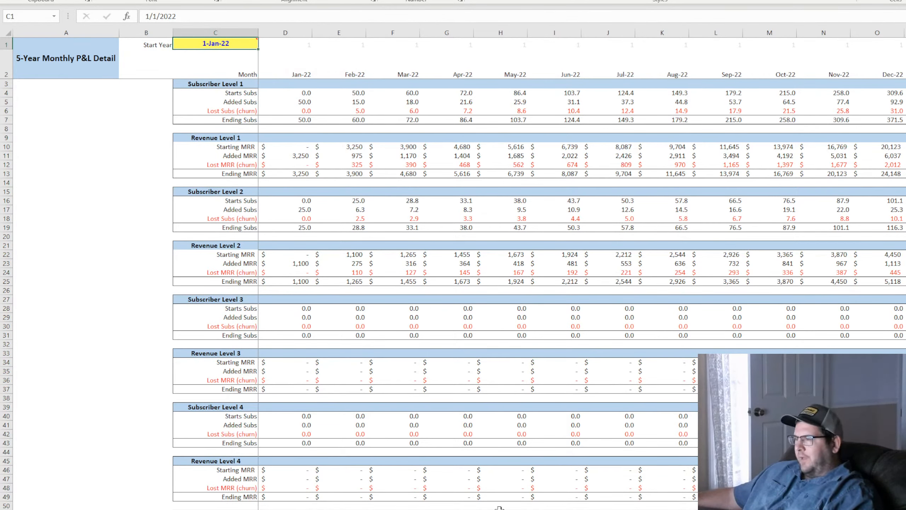
Set Subscription Level 1's start month to Nov-22 on the assumptions sheet and check its effect in the 5-Year Monthly P&L.
{"action": "key", "text": "ctrl+Page_Up"}
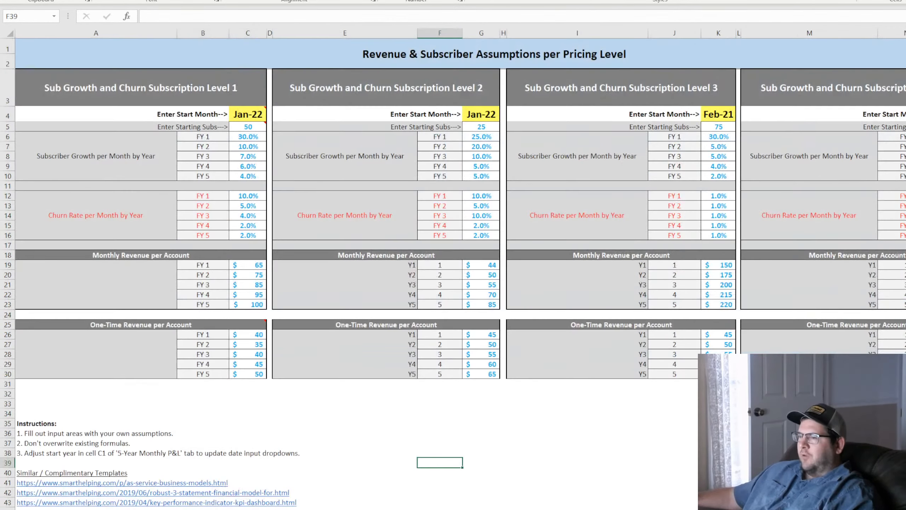
{"action": "left_click", "coordinate": [242, 116]}
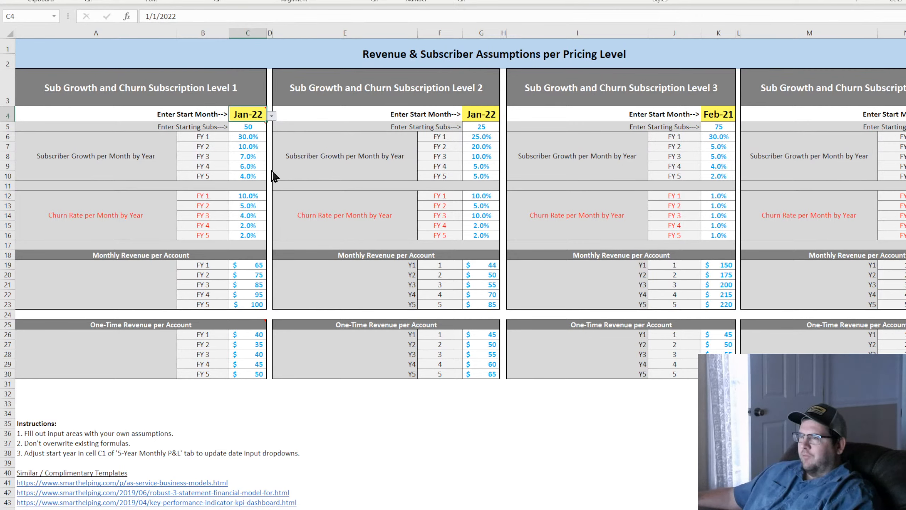
{"action": "left_click", "coordinate": [259, 172]}
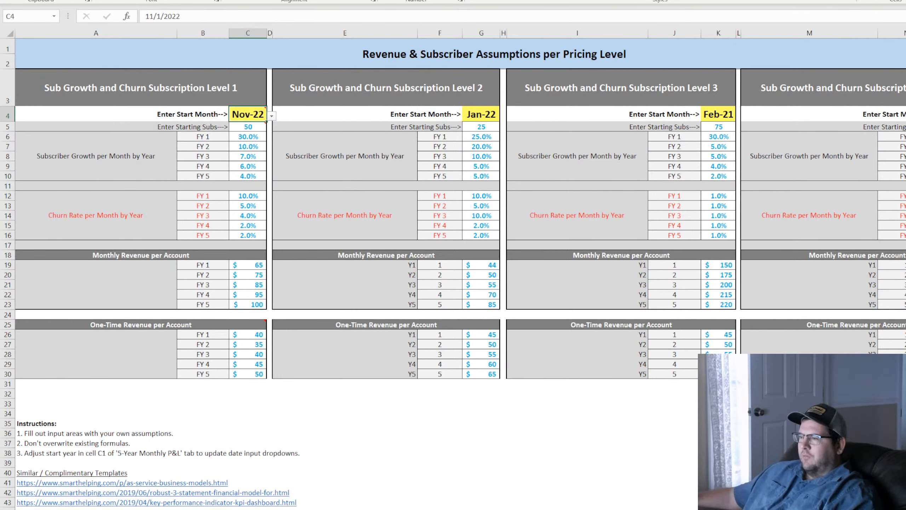
{"action": "left_click", "coordinate": [421, 509]}
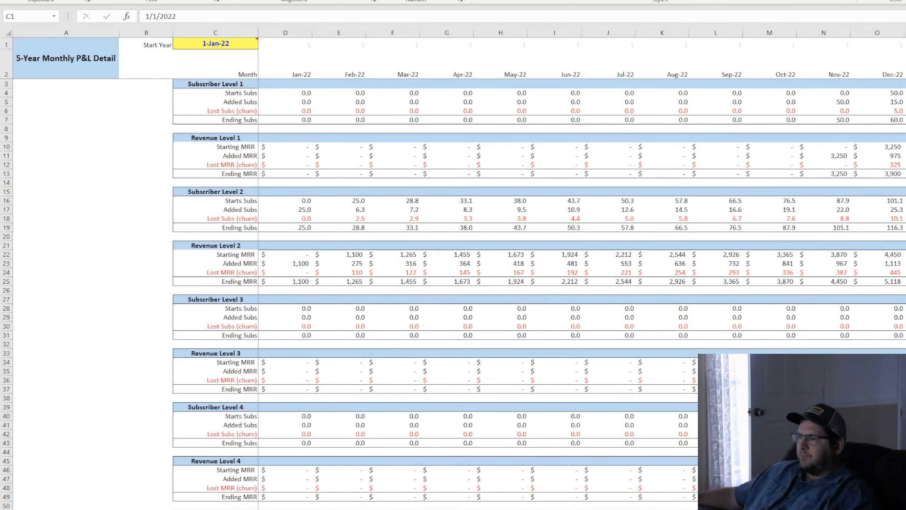
{"action": "left_click", "coordinate": [461, 509]}
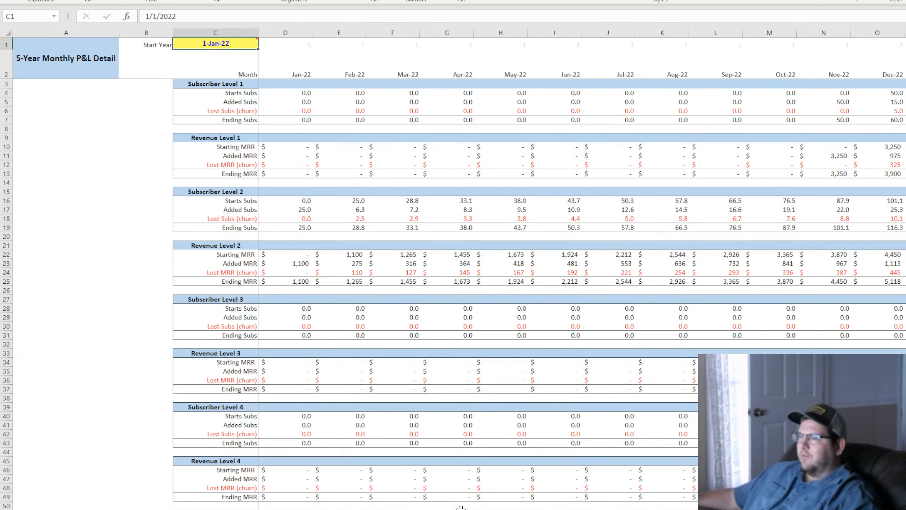
Undo the start month changes for Subscription Levels 1 and 2 and the start year change in C1 of the P&L sheet.
{"action": "left_click", "coordinate": [159, 509]}
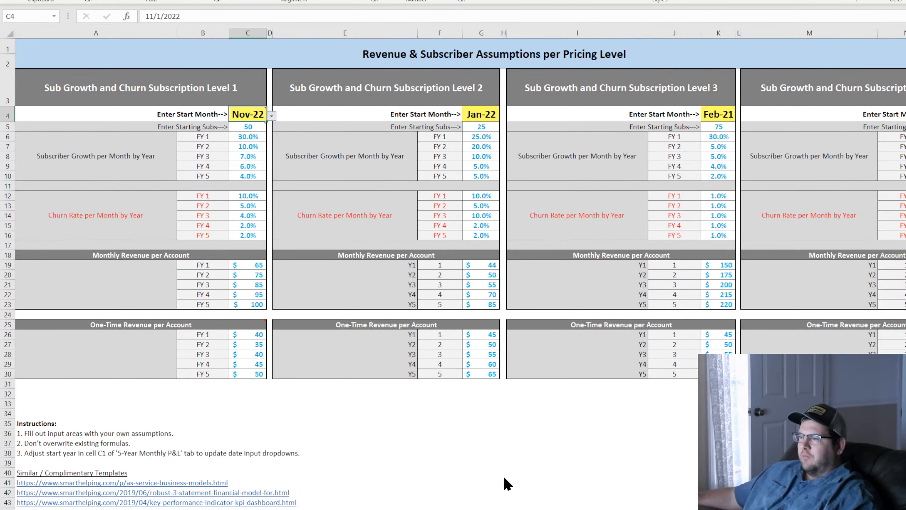
{"action": "key", "text": "ctrl+z"}
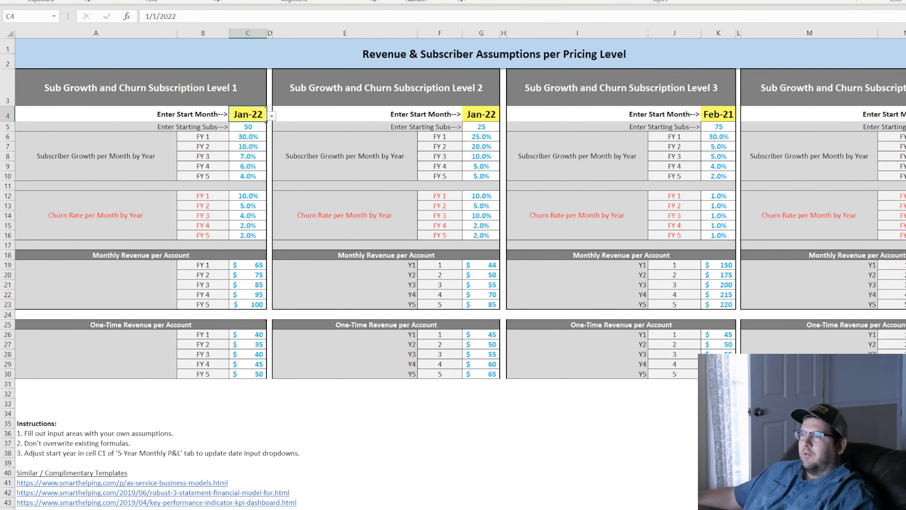
{"action": "left_click", "coordinate": [214, 509]}
{"action": "mouse_move", "coordinate": [227, 43]}
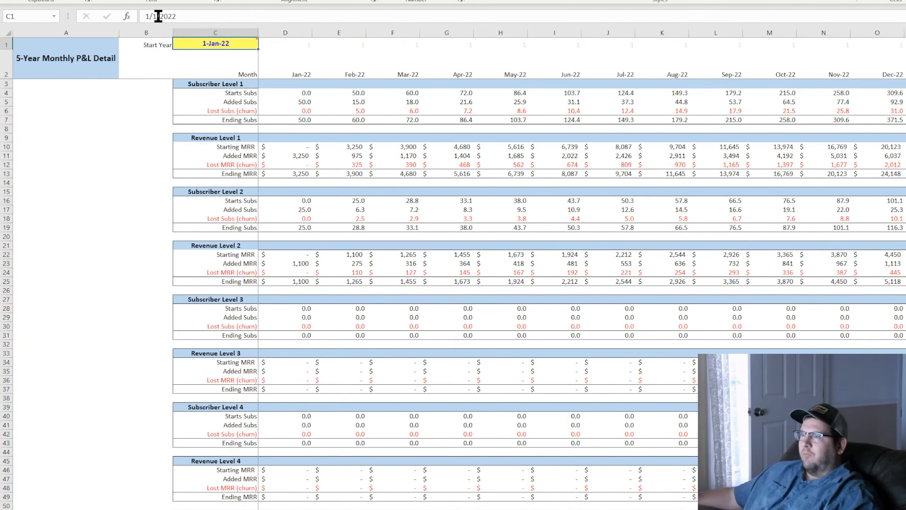
{"action": "left_click", "coordinate": [150, 509]}
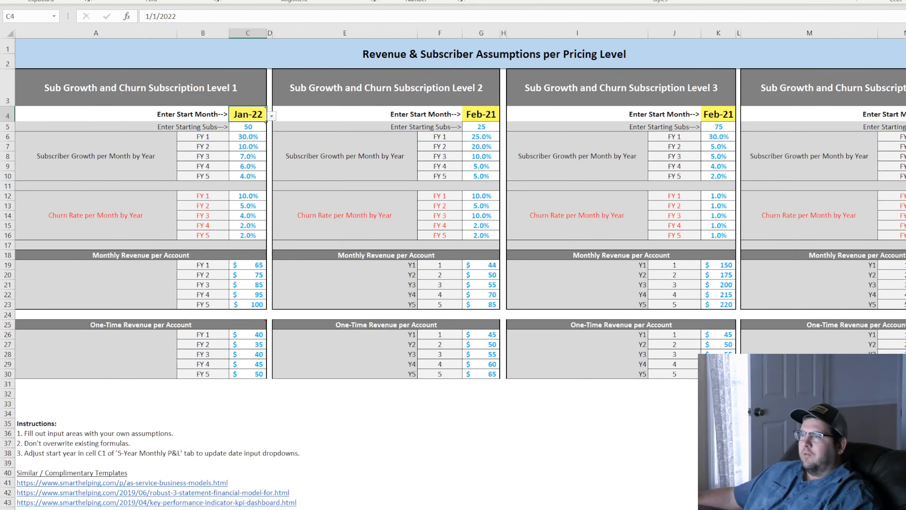
{"action": "key", "text": "ctrl+z"}
{"action": "key", "text": "ctrl+z"}
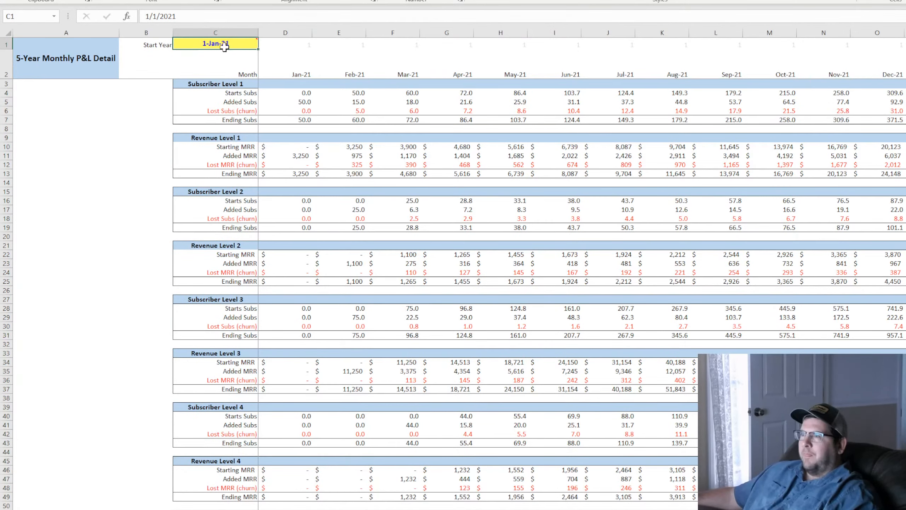
Set Subscription Level 1's start month to Nov-22 and bring up the 5-Year Monthly P&L sheet to check it.
{"action": "left_click", "coordinate": [150, 509]}
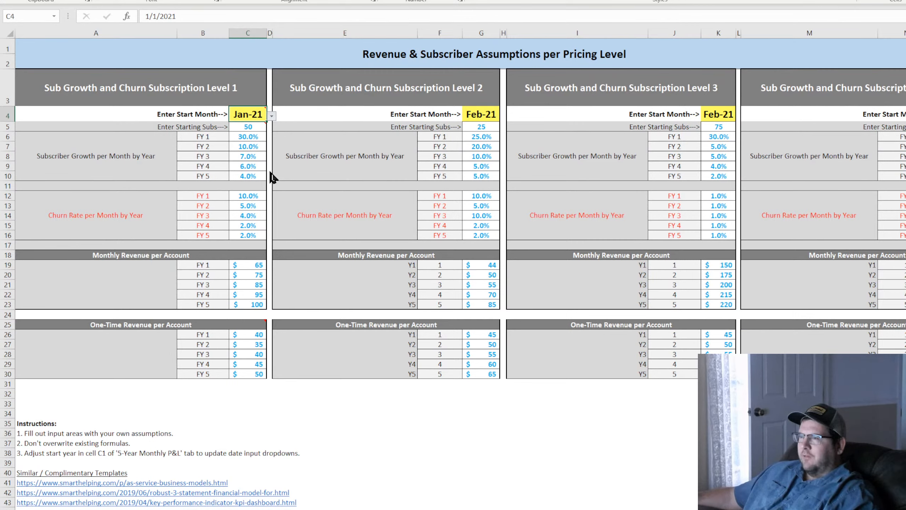
{"action": "left_click", "coordinate": [247, 171]}
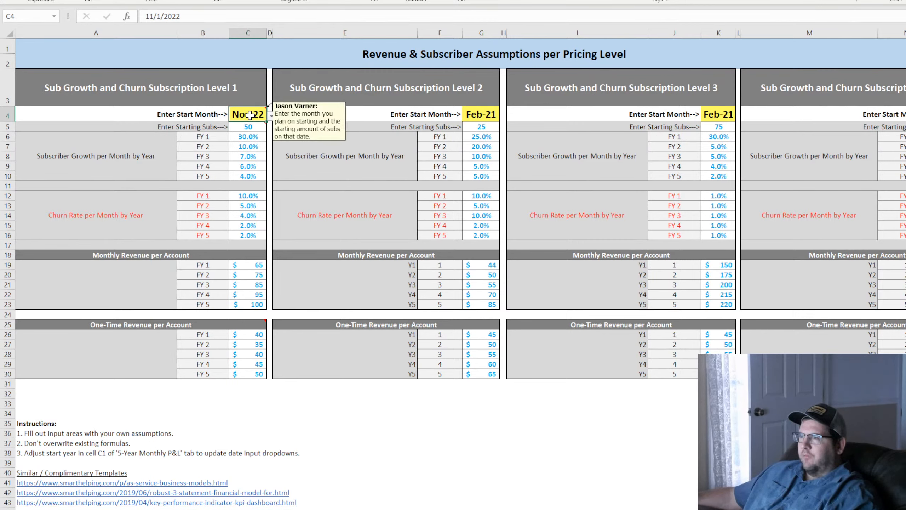
{"action": "mouse_move", "coordinate": [250, 116]}
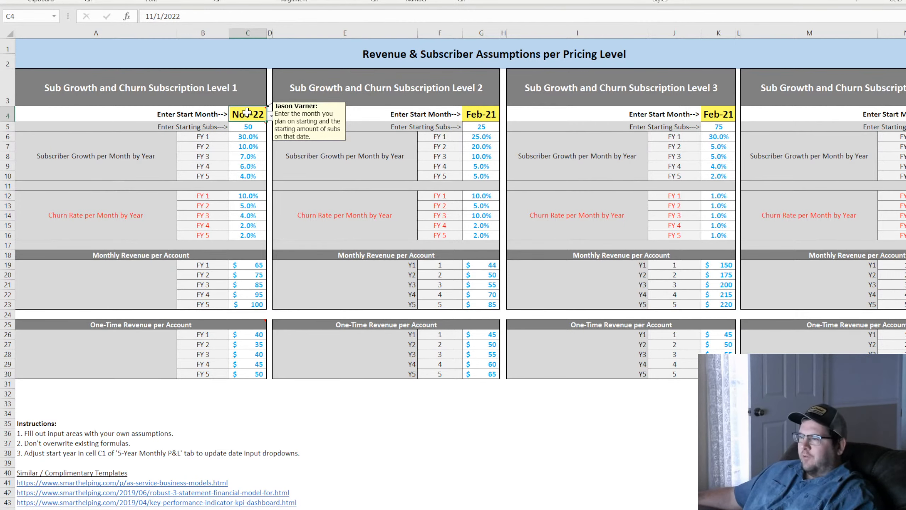
{"action": "left_click", "coordinate": [448, 509]}
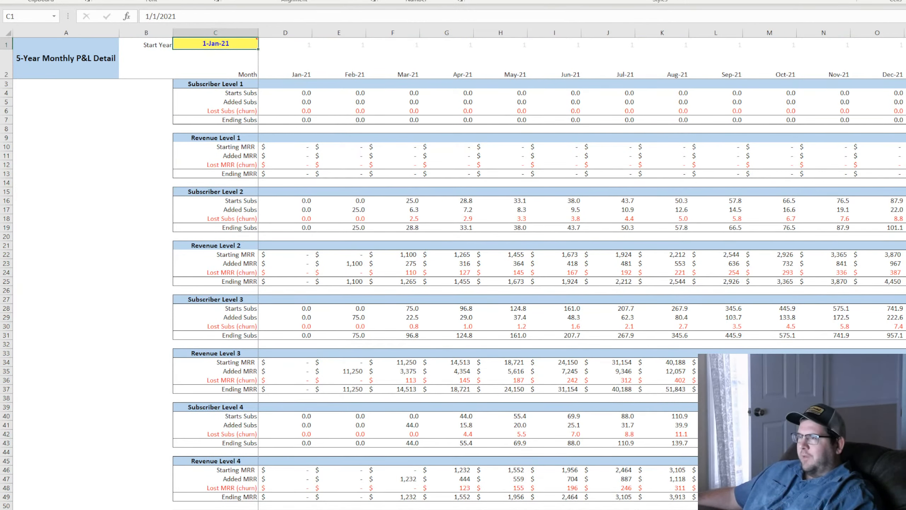
Compare the start year input in C1 of the P&L sheet with Subscription Level 1's start month on the assumptions sheet.
{"action": "mouse_move", "coordinate": [219, 45]}
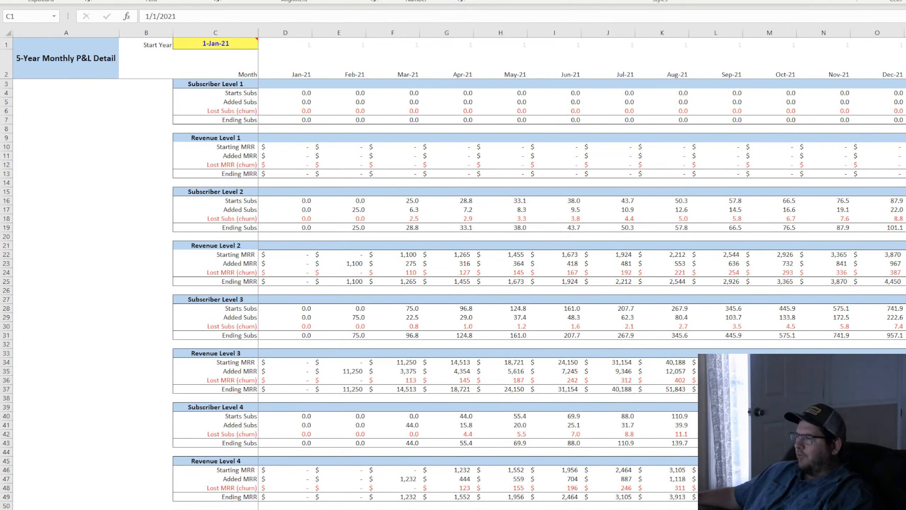
{"action": "left_click", "coordinate": [216, 43]}
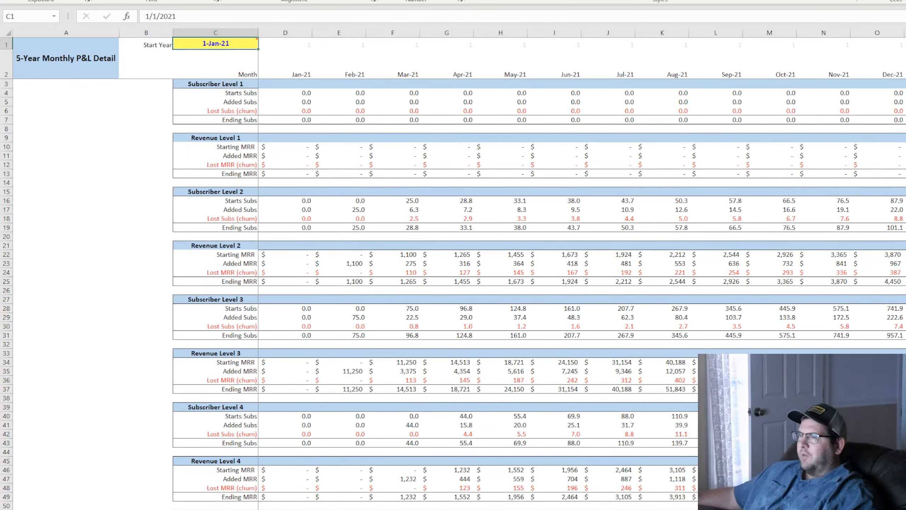
{"action": "mouse_move", "coordinate": [217, 43]}
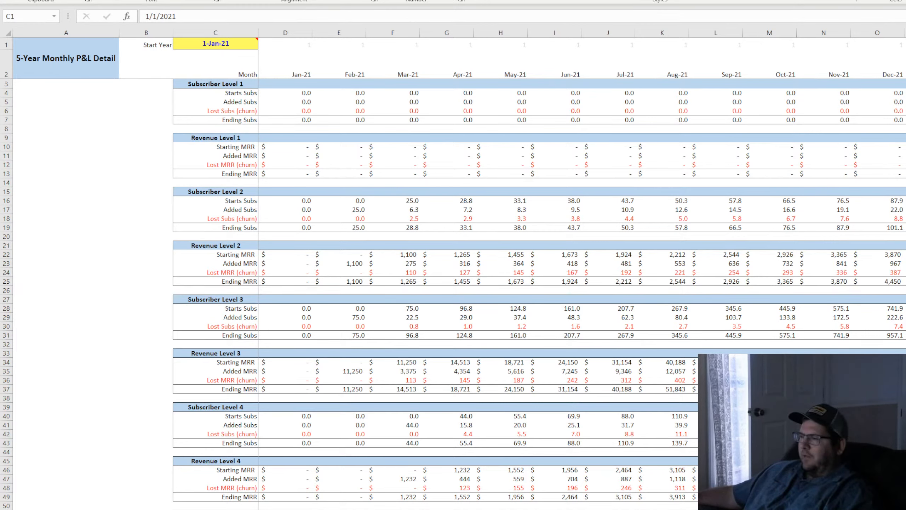
{"action": "key", "text": "alt+Tab"}
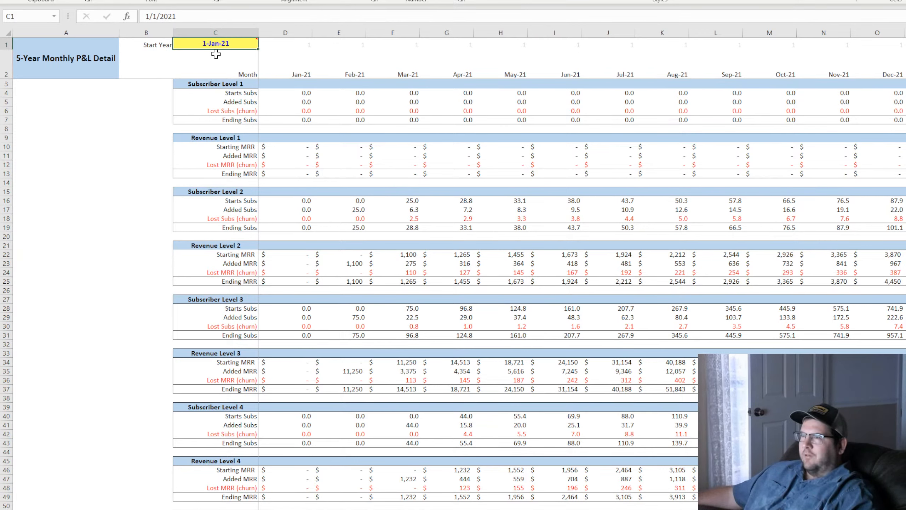
{"action": "mouse_move", "coordinate": [220, 43]}
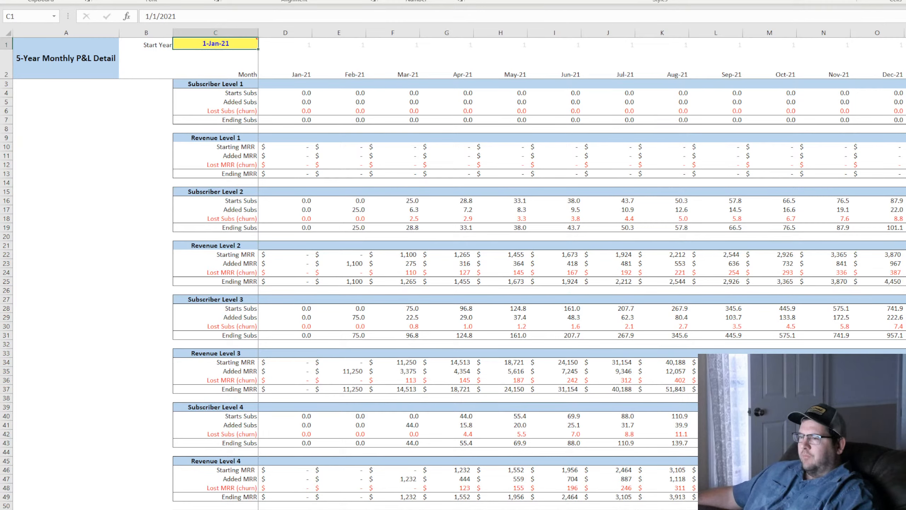
{"action": "left_click", "coordinate": [100, 509]}
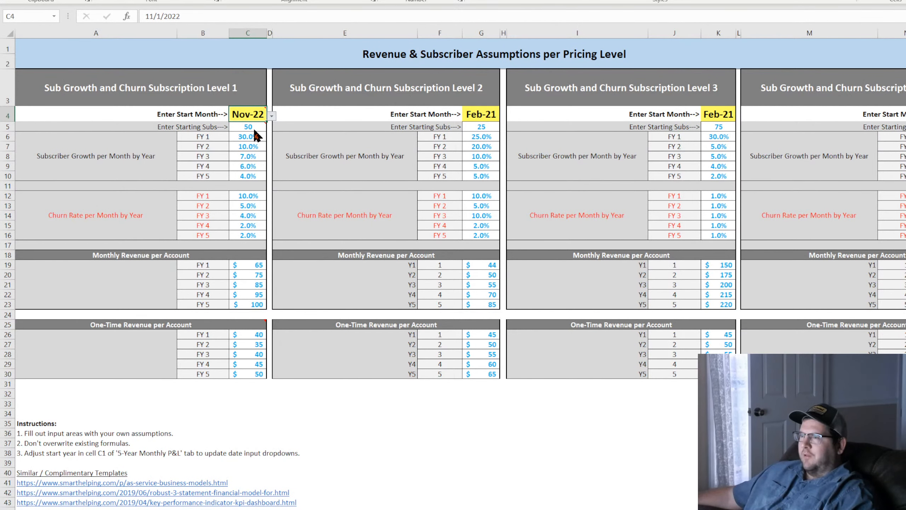
{"action": "mouse_move", "coordinate": [246, 113]}
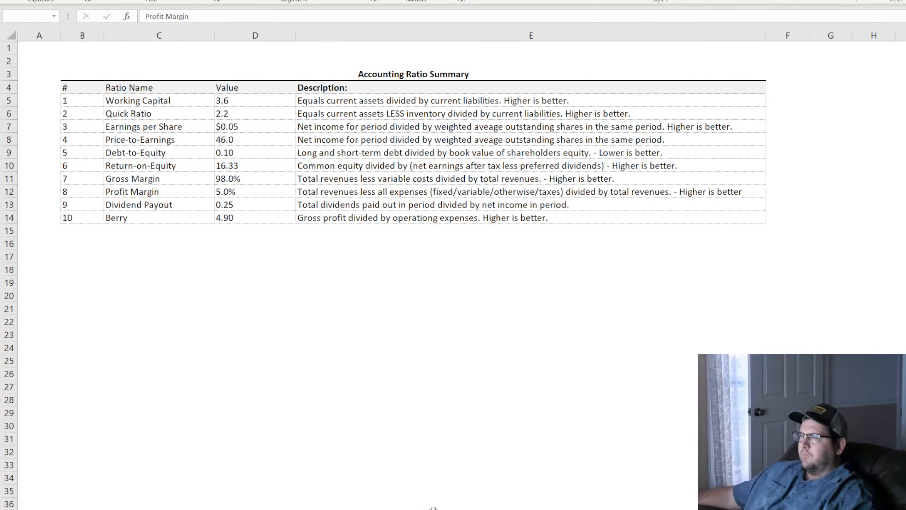
{"action": "left_click", "coordinate": [577, 248]}
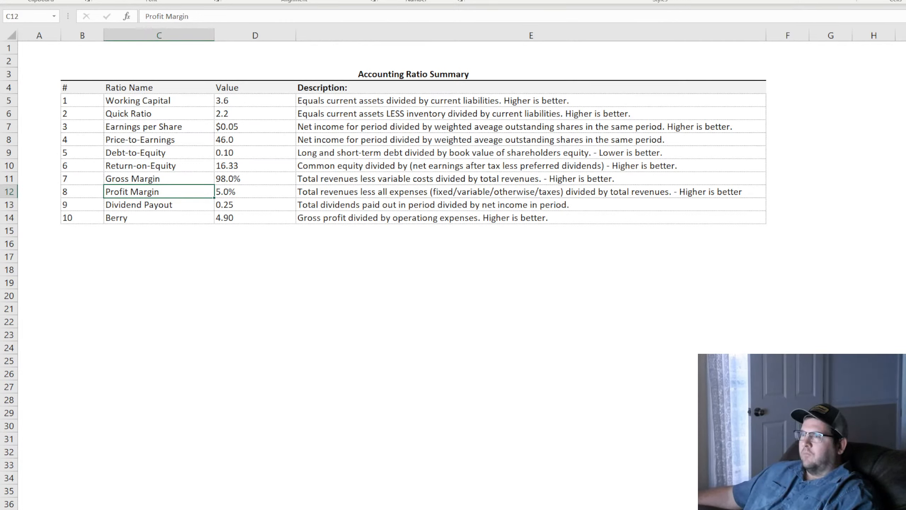
{"action": "left_click", "coordinate": [380, 346]}
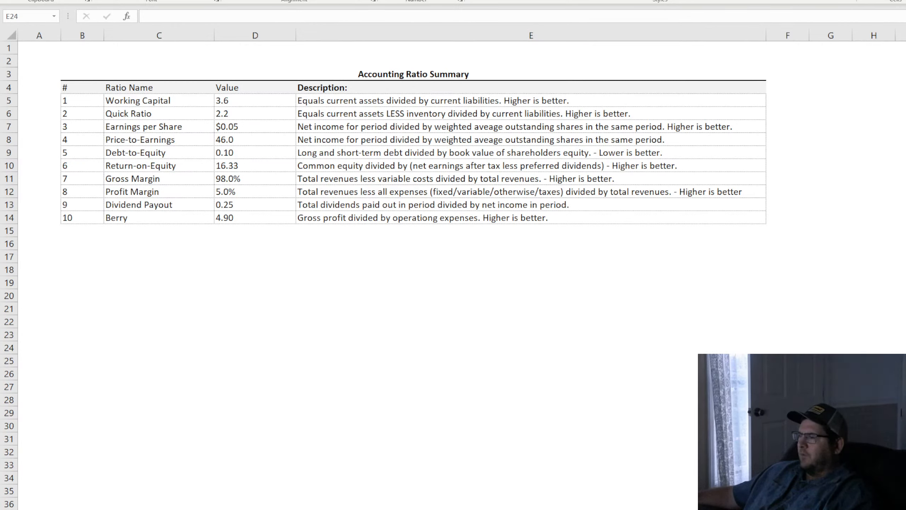
{"action": "key", "text": "alt+Tab"}
{"action": "left_click", "coordinate": [538, 413]}
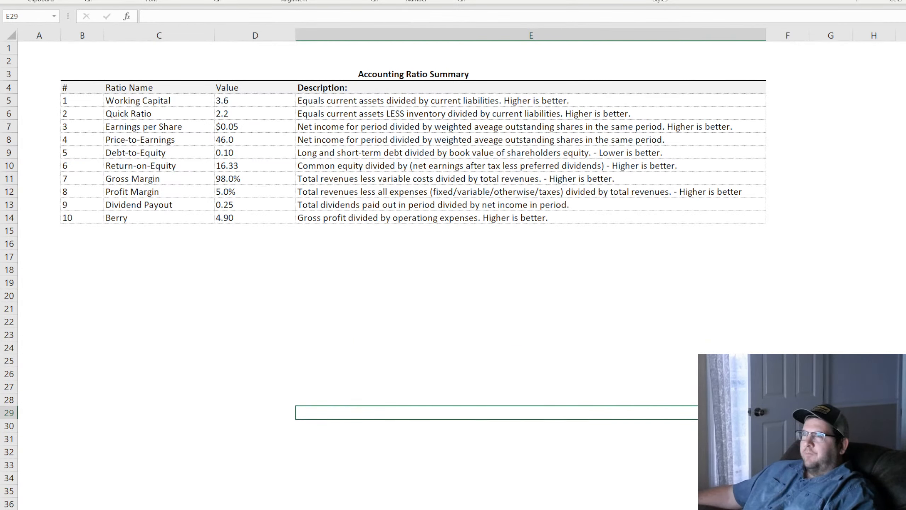
{"action": "left_click", "coordinate": [336, 309]}
{"action": "left_click", "coordinate": [333, 245]}
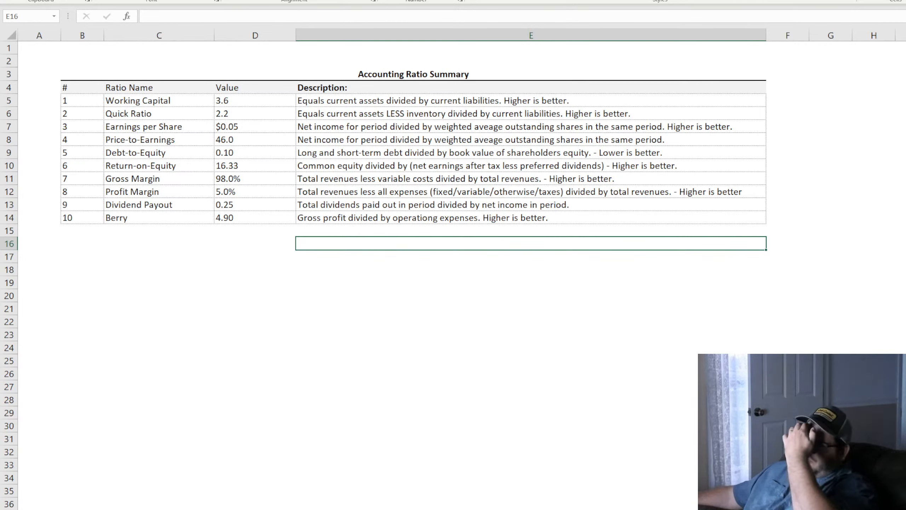
{"action": "left_click", "coordinate": [540, 439]}
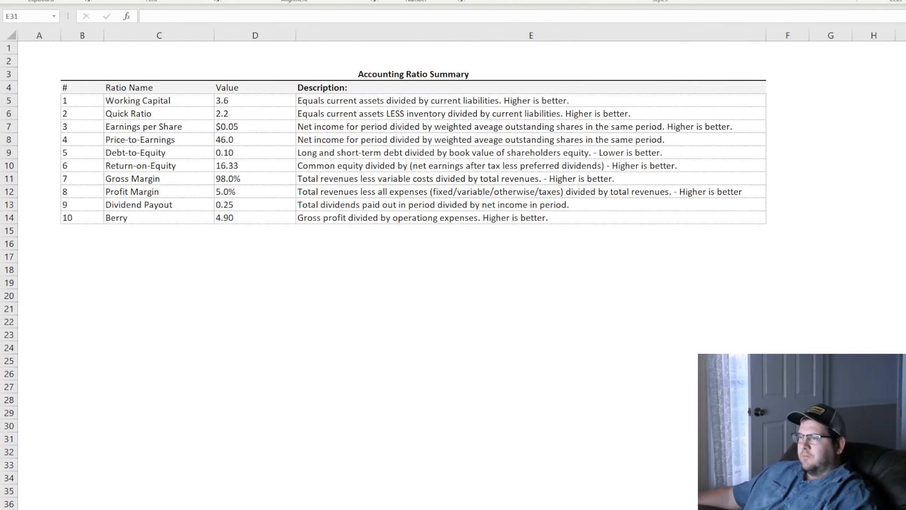
{"action": "left_click", "coordinate": [496, 438]}
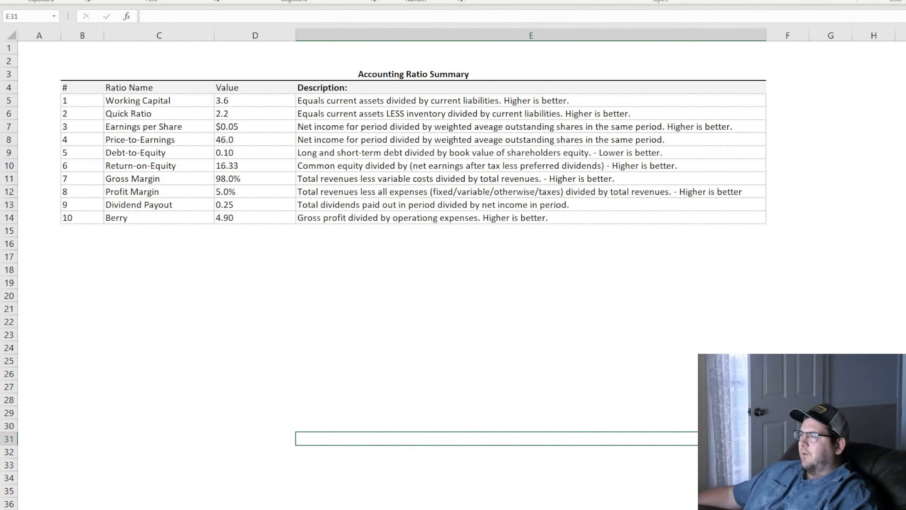
On the duplicated Berry ratio sheet, replace the ratio name in C3 with "Return on Investment (ROI)".
{"action": "key", "text": "ctrl+Page_Up"}
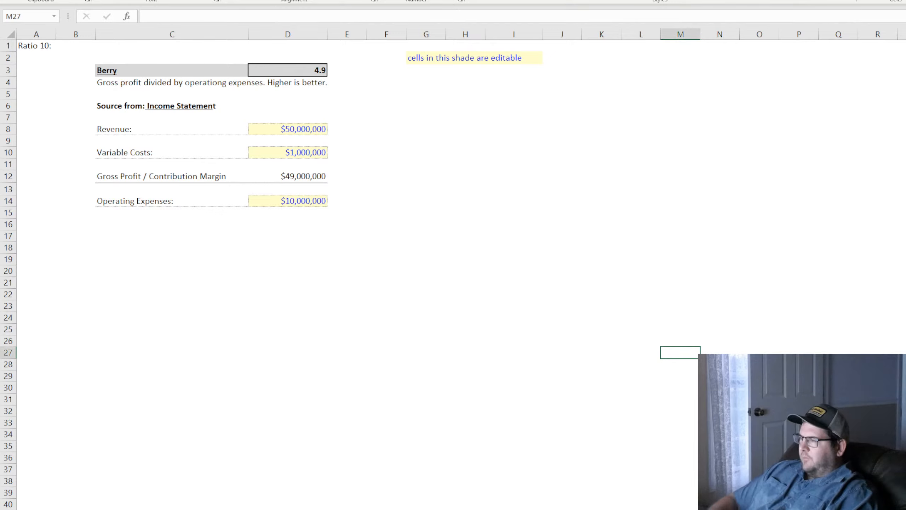
{"action": "left_click", "coordinate": [122, 73]}
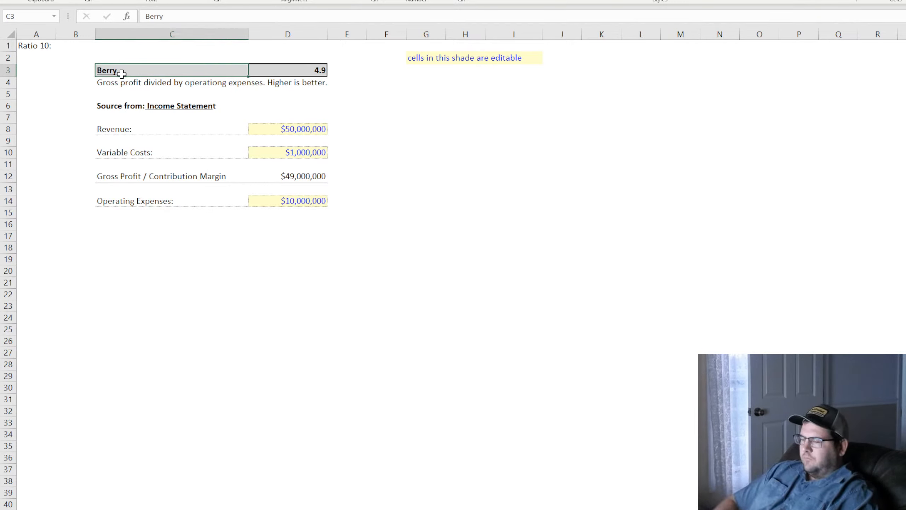
{"action": "type", "text": "Return on"}
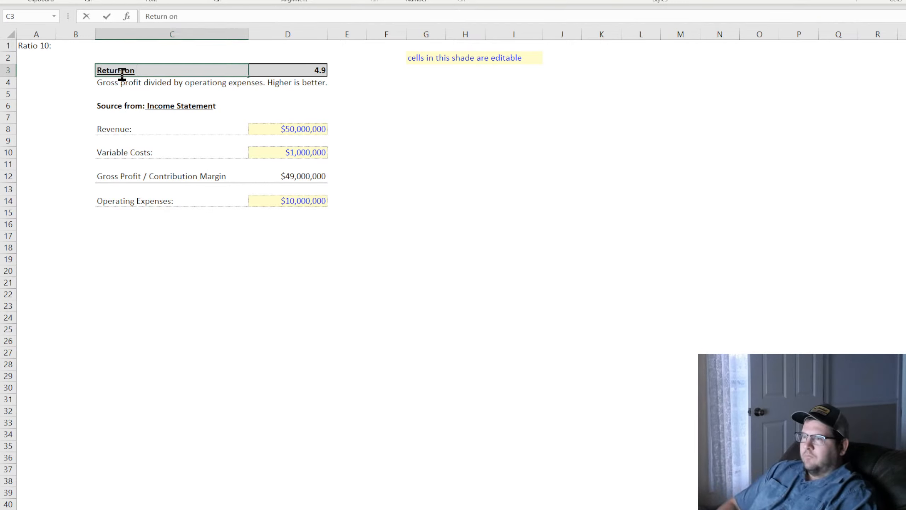
{"action": "type", "text": " Investment (ROI"}
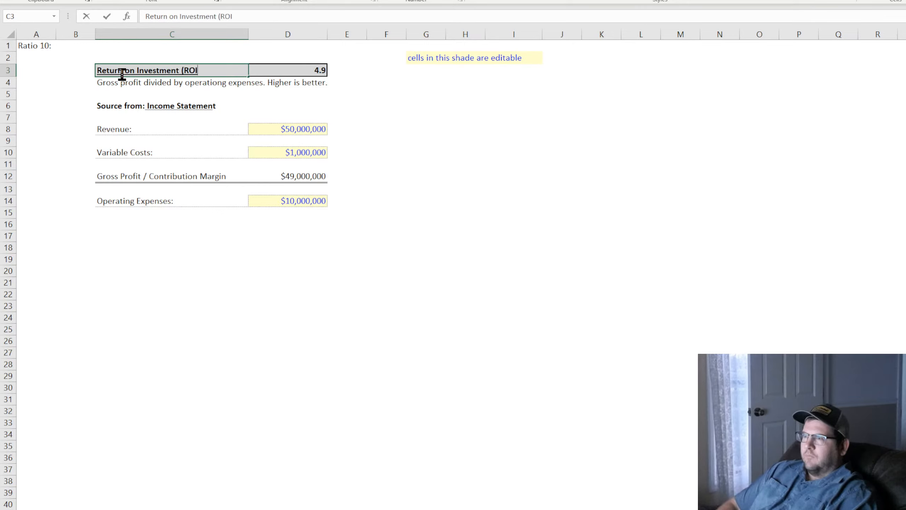
{"action": "type", "text": ")"}
{"action": "key", "text": "Return"}
Change the ratio number label in A1 to "Ratio 11:".
{"action": "left_click", "coordinate": [36, 44]}
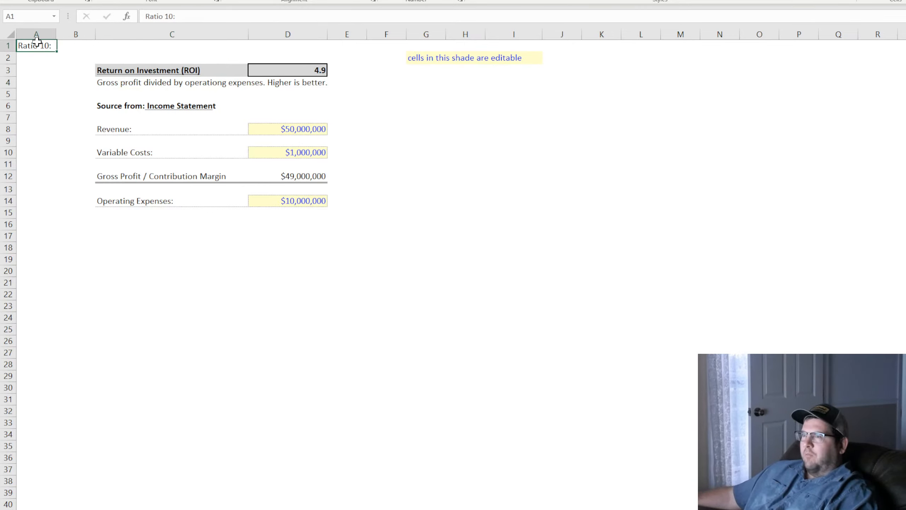
{"action": "left_click", "coordinate": [170, 16]}
{"action": "key", "text": "BackSpace"}
{"action": "key", "text": "BackSpace"}
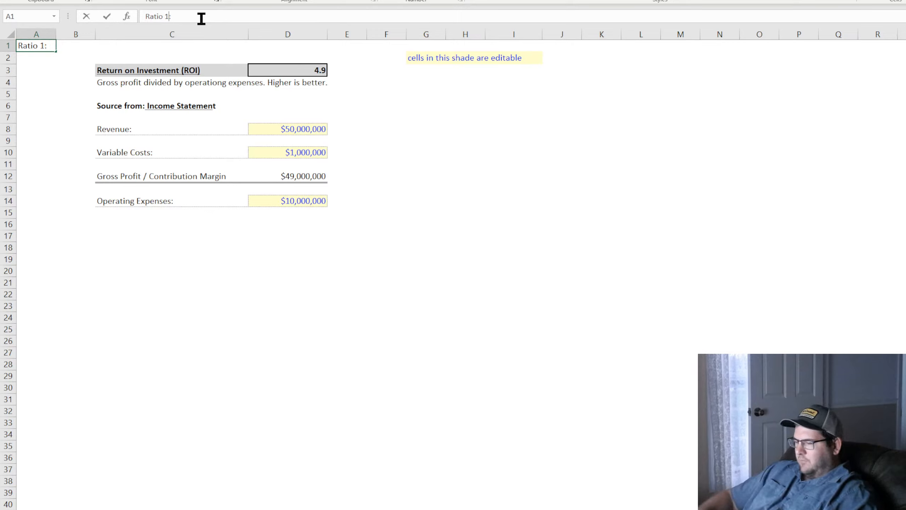
{"action": "type", "text": "1:"}
{"action": "key", "text": "Return"}
Replace the "Revenue:" label in C8 with "Initial Investment:".
{"action": "key", "text": "Down"}
{"action": "key", "text": "Right"}
{"action": "key", "text": "Right"}
{"action": "key", "text": "Down"}
{"action": "key", "text": "Right"}
{"action": "key", "text": "Up"}
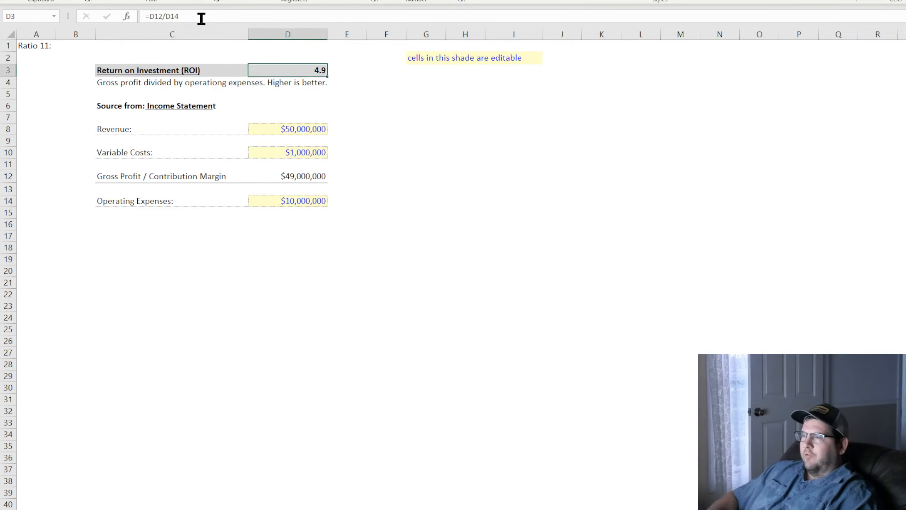
{"action": "key", "text": "Down"}
{"action": "key", "text": "Down"}
{"action": "key", "text": "Down"}
{"action": "key", "text": "Down"}
{"action": "key", "text": "Left"}
{"action": "key", "text": "Down"}
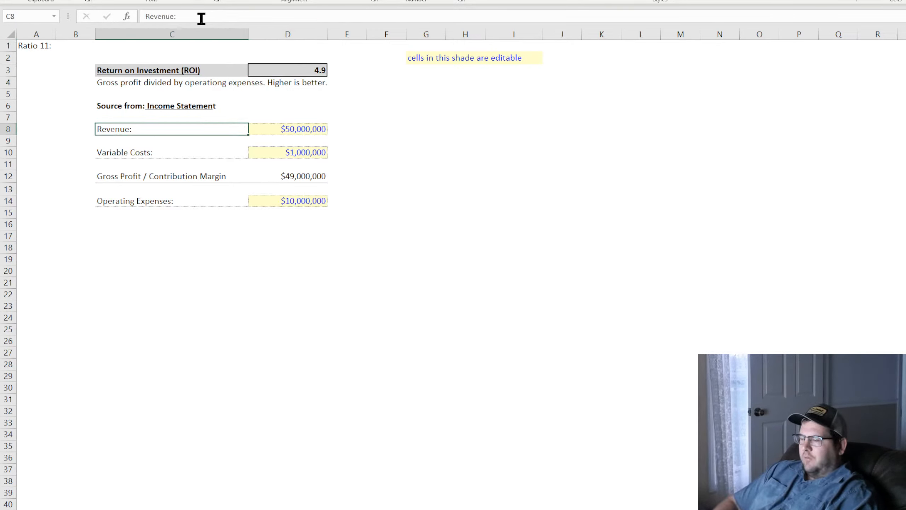
{"action": "type", "text": "Initial I"}
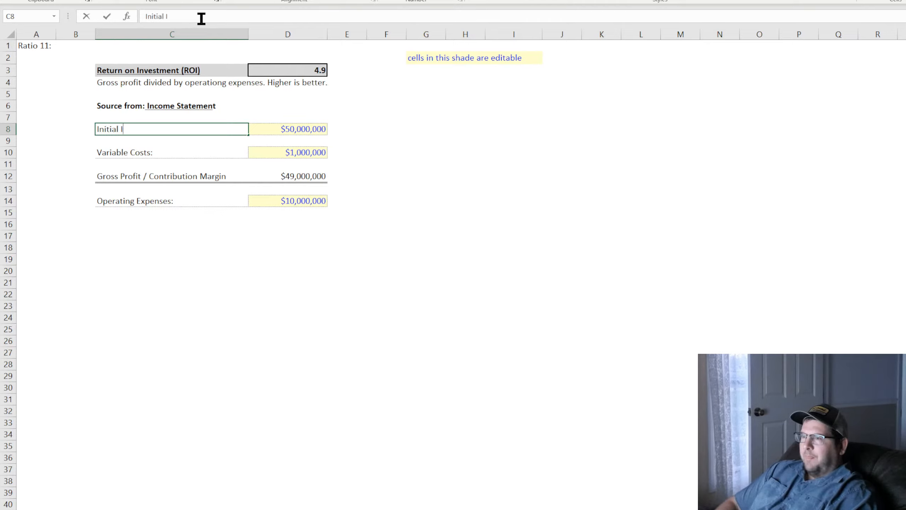
{"action": "type", "text": "nvestment:"}
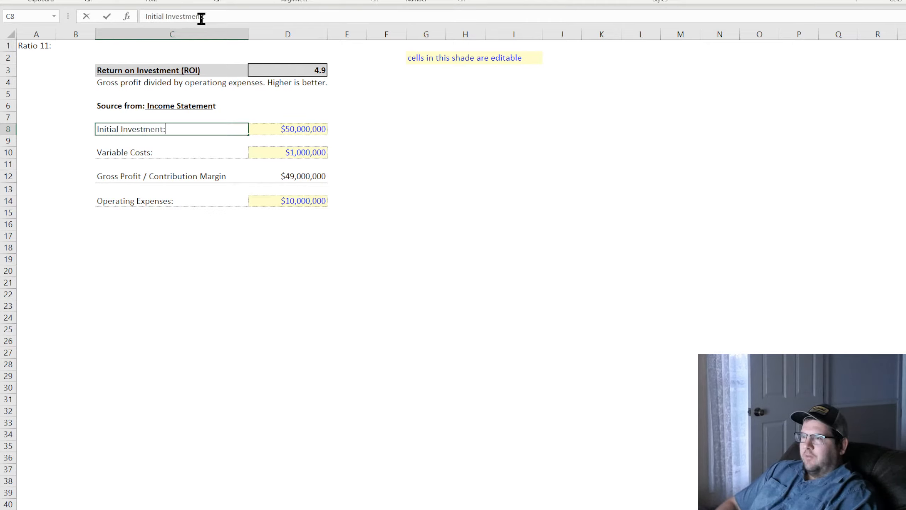
{"action": "key", "text": "Return"}
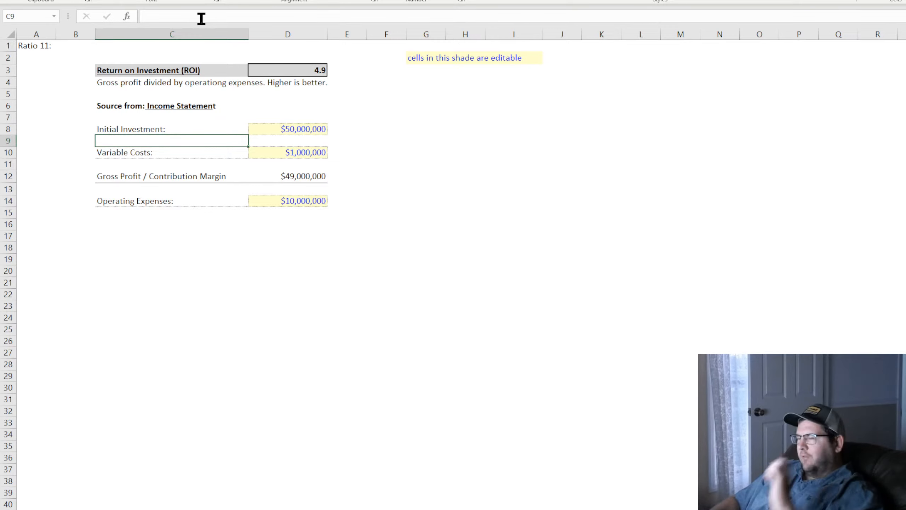
Set the initial investment amount in D8 to 10000.
{"action": "key", "text": "Up"}
{"action": "key", "text": "Right"}
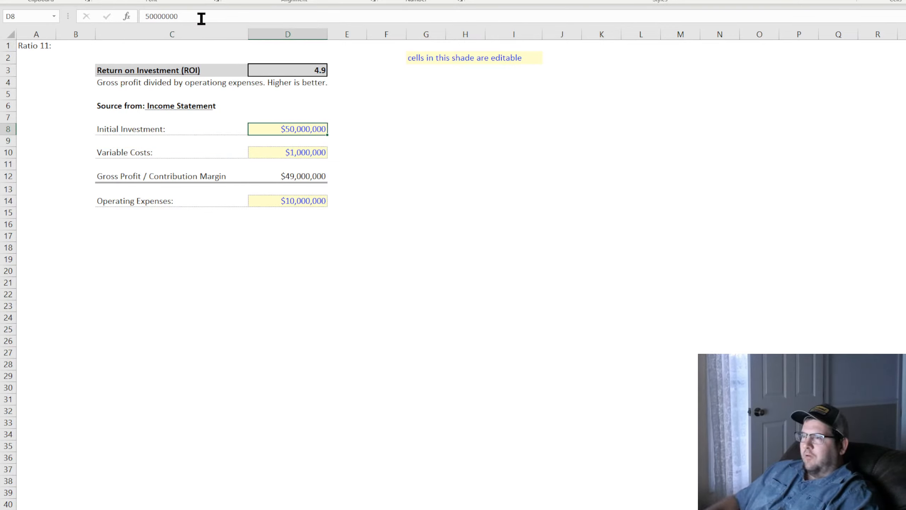
{"action": "key", "text": "Left"}
{"action": "key", "text": "Right"}
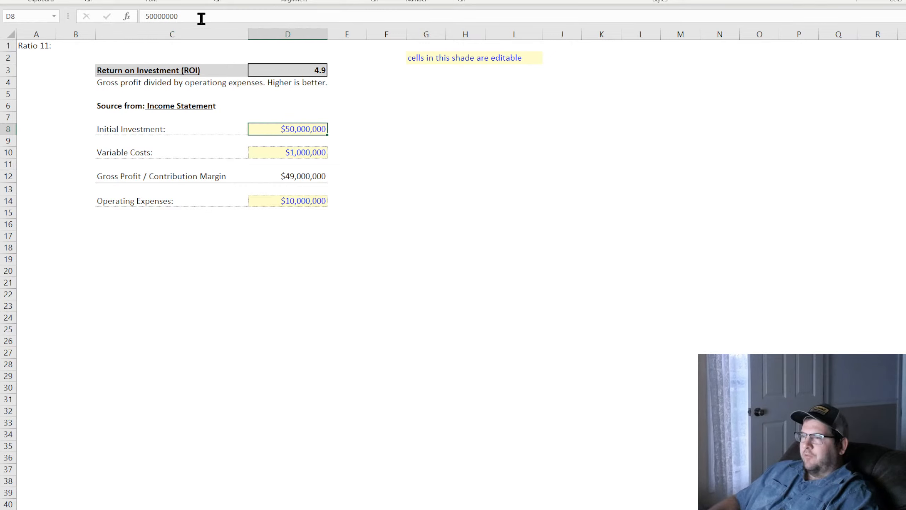
{"action": "key", "text": "Left"}
{"action": "key", "text": "Right"}
{"action": "key", "text": "Left"}
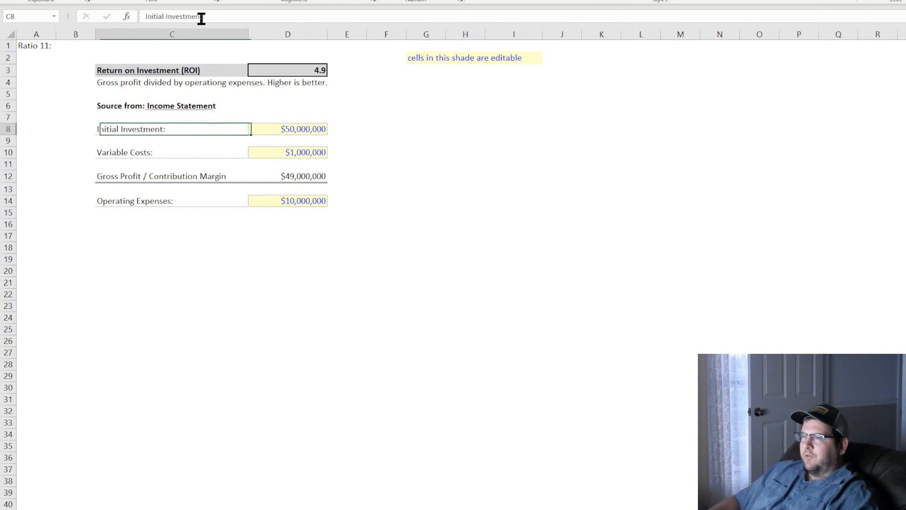
{"action": "key", "text": "Right"}
{"action": "type", "text": "10000"}
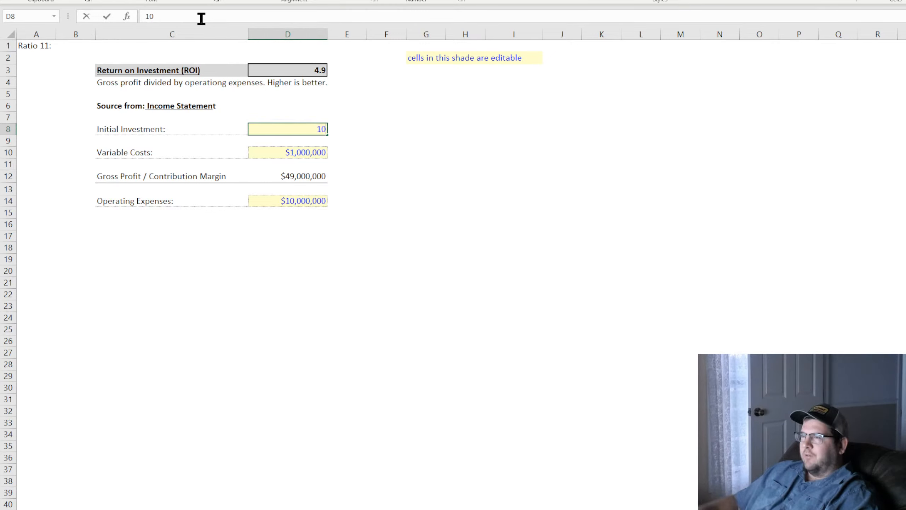
{"action": "key", "text": "Return"}
Replace the "Variable Costs:" label in C10 with "Total Returned:".
{"action": "key", "text": "Left"}
{"action": "key", "text": "Down"}
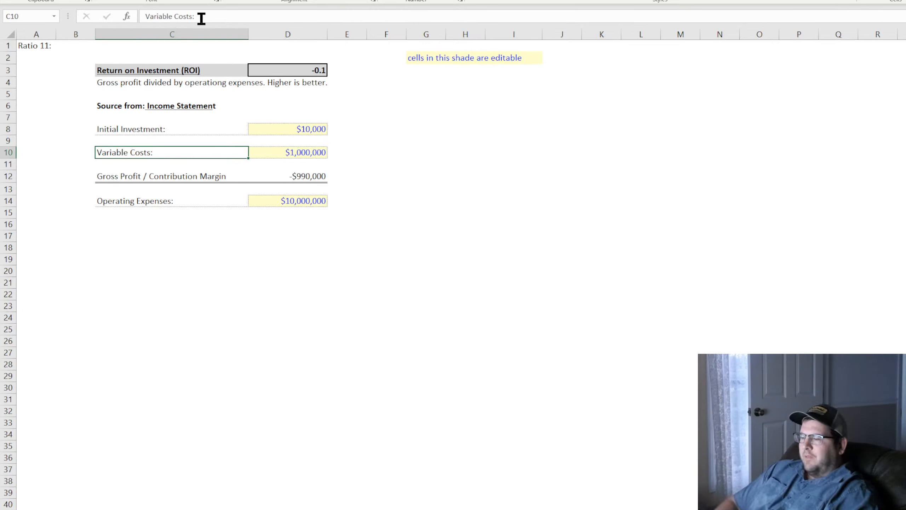
{"action": "type", "text": "Total Ret"}
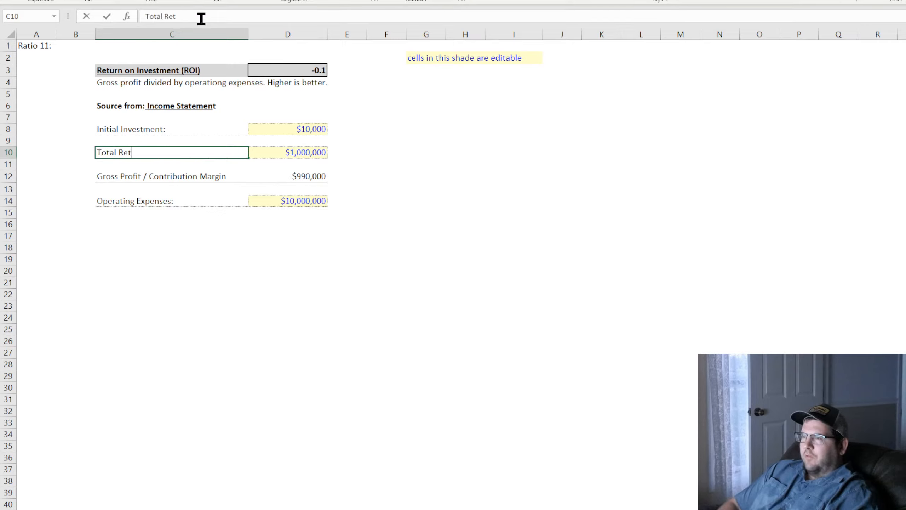
{"action": "type", "text": "urned:"}
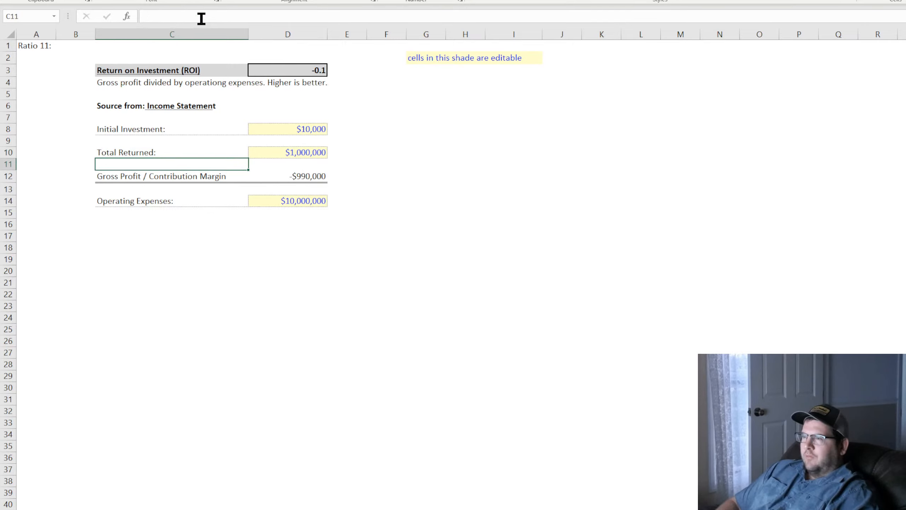
{"action": "key", "text": "Return"}
Set the total returned amount in D10 to 12000 and clear the gross profit and operating expenses rows below it.
{"action": "key", "text": "Up"}
{"action": "key", "text": "Right"}
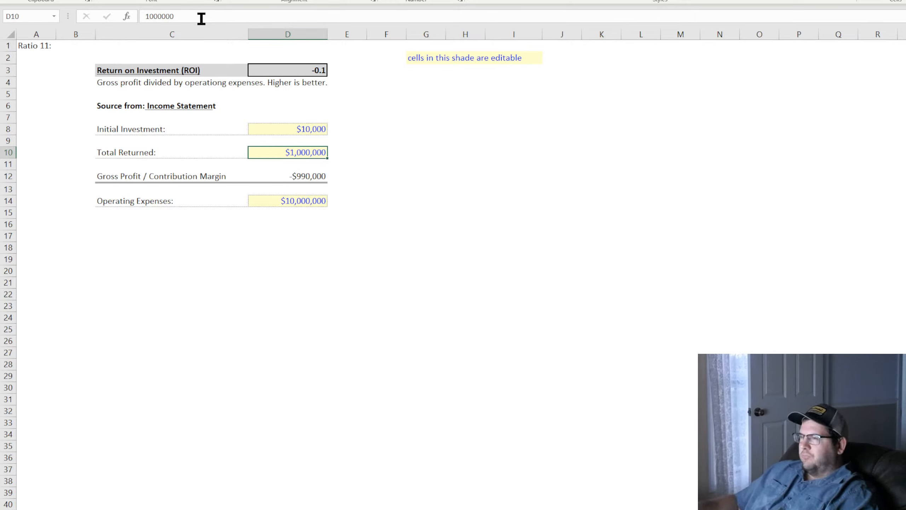
{"action": "type", "text": "12000"}
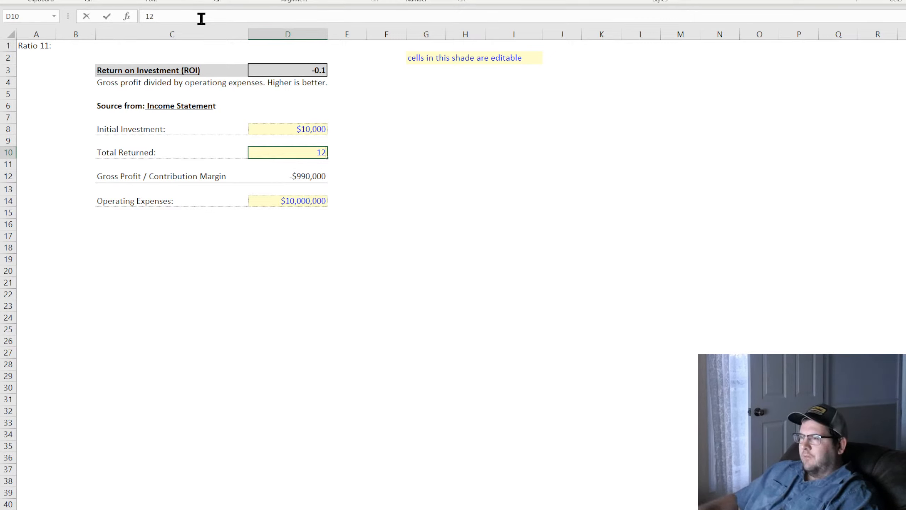
{"action": "key", "text": "Return"}
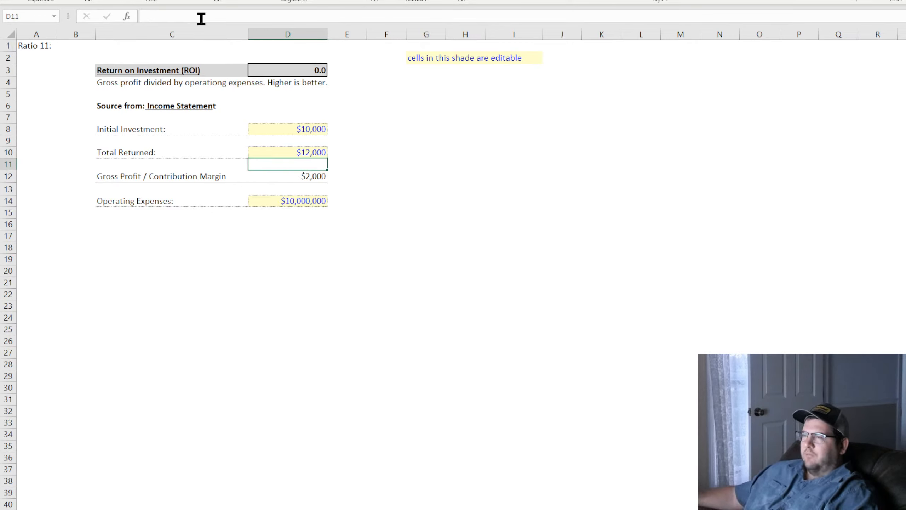
{"action": "left_click_drag", "start_coordinate": [336, 177], "coordinate": [359, 204]}
{"action": "left_click_drag", "start_coordinate": [339, 177], "coordinate": [221, 198]}
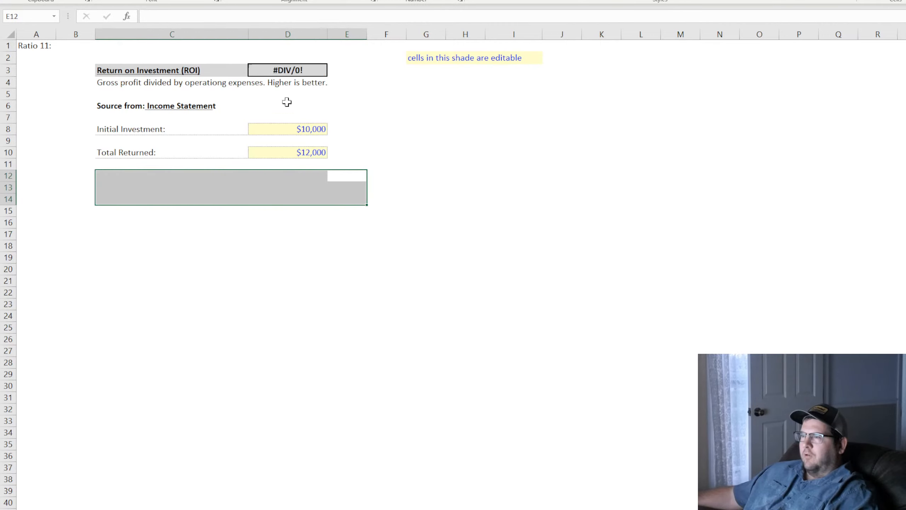
Calculate the ROI in D3 with the formula =(D10-D8)/D8 and format the cell as a percentage.
{"action": "left_click", "coordinate": [306, 70]}
{"action": "type", "text": "="}
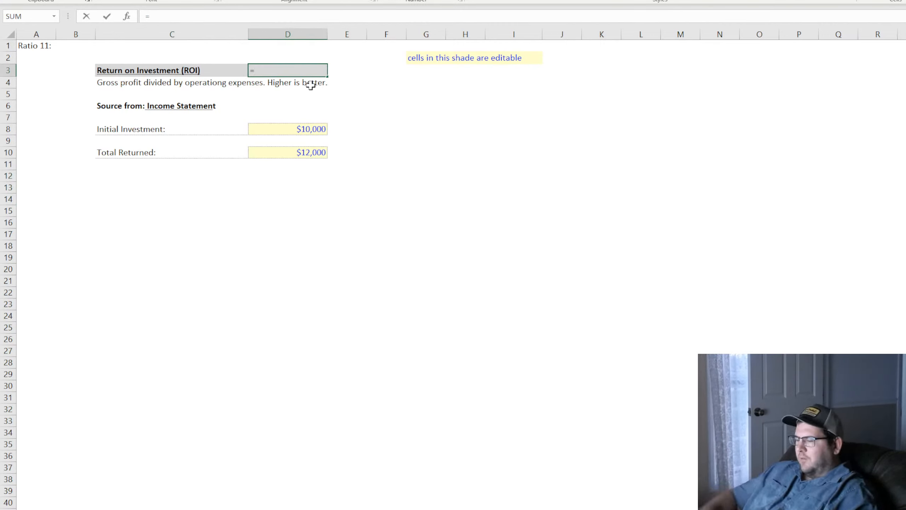
{"action": "type", "text": "("}
{"action": "left_click", "coordinate": [294, 151]}
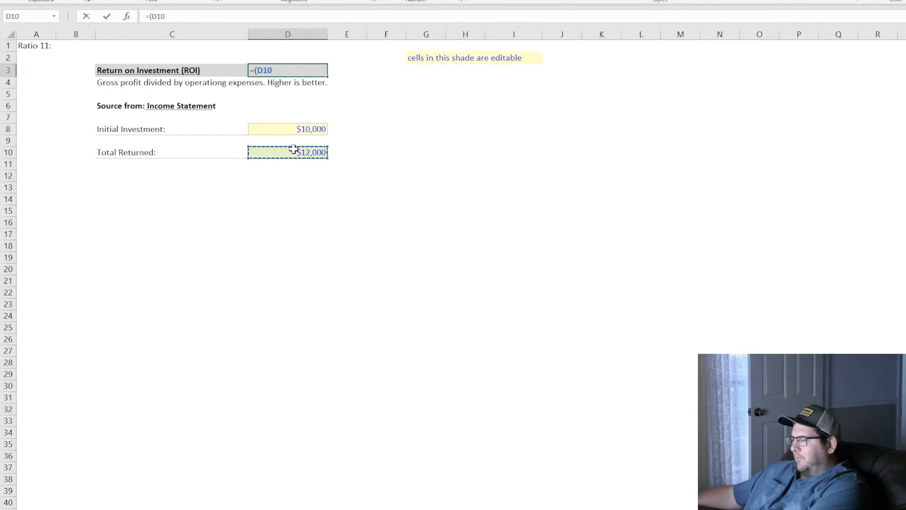
{"action": "type", "text": "-"}
{"action": "left_click", "coordinate": [303, 126]}
{"action": "type", "text": ")/"}
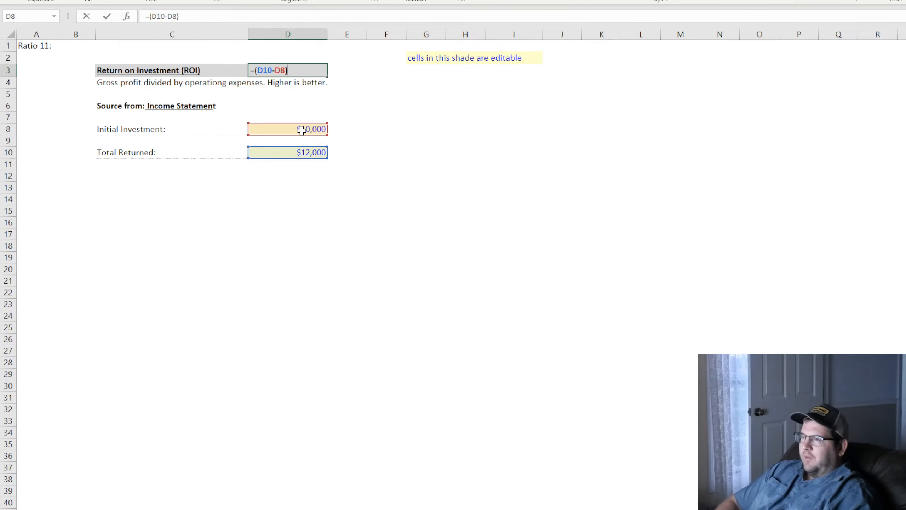
{"action": "left_click", "coordinate": [302, 130]}
{"action": "key", "text": "Return"}
{"action": "key", "text": "Up"}
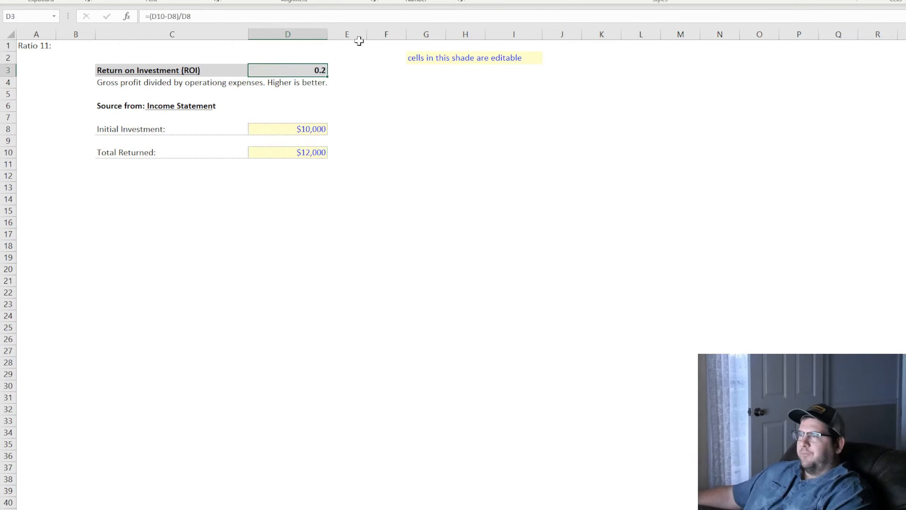
{"action": "key", "text": "ctrl+shift+5"}
{"action": "left_click", "coordinate": [392, 177]}
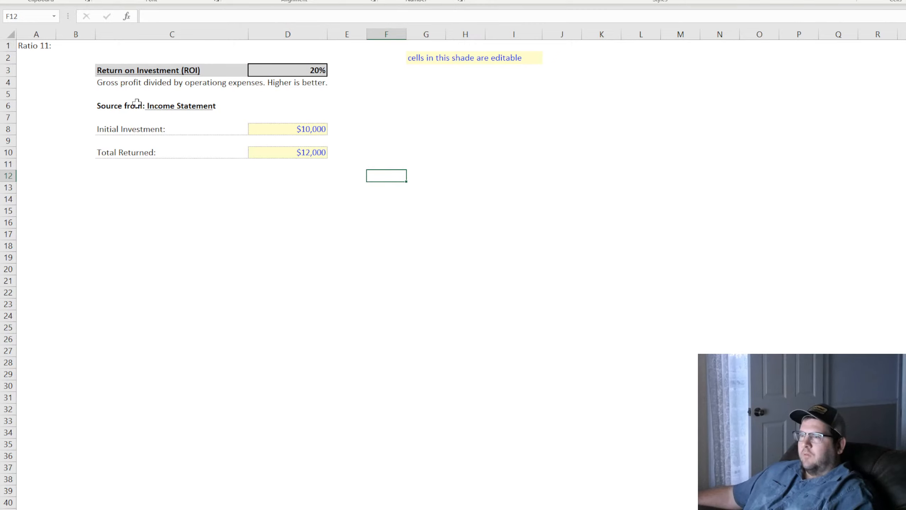
Delete the "Source from: Income Statement" heading in C6 and shift the two investment input lines up one row.
{"action": "left_click", "coordinate": [125, 104]}
{"action": "double_click", "coordinate": [124, 105]}
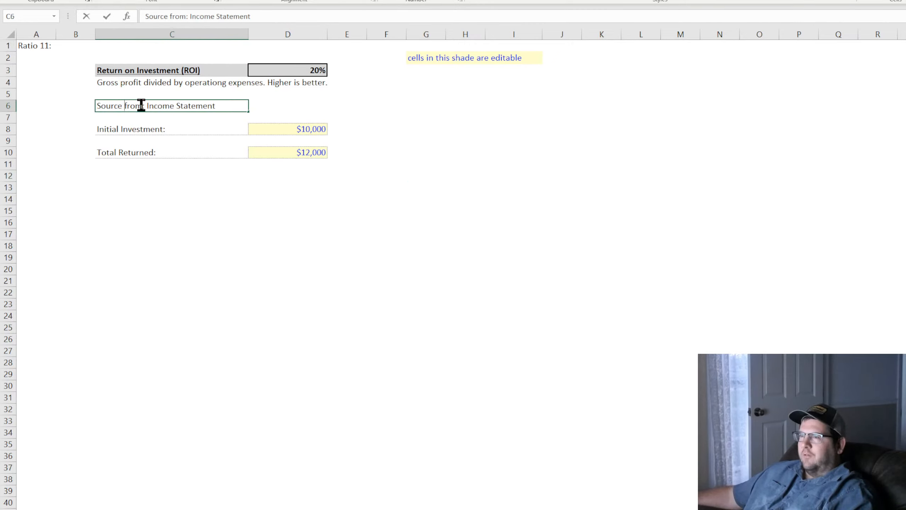
{"action": "left_click_drag", "start_coordinate": [233, 106], "coordinate": [10, 96]}
{"action": "key", "text": "BackSpace"}
{"action": "key", "text": "Return"}
{"action": "left_click", "coordinate": [159, 244]}
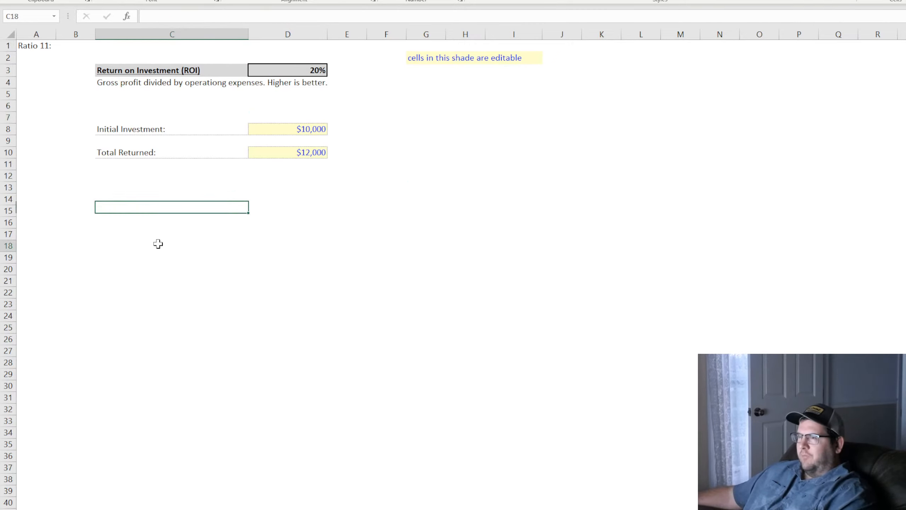
{"action": "left_click", "coordinate": [131, 129]}
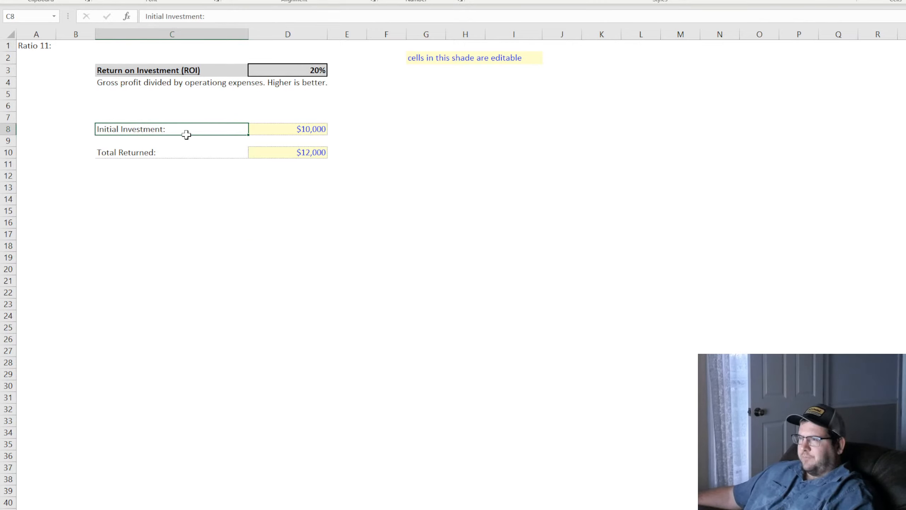
{"action": "left_click_drag", "start_coordinate": [186, 134], "coordinate": [263, 146]}
{"action": "left_click", "coordinate": [121, 82]}
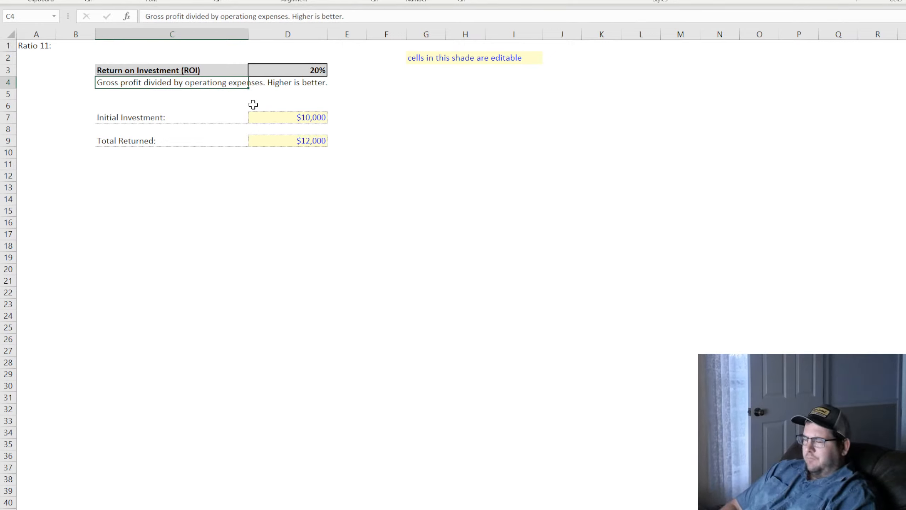
{"action": "type", "text": "Total investm"}
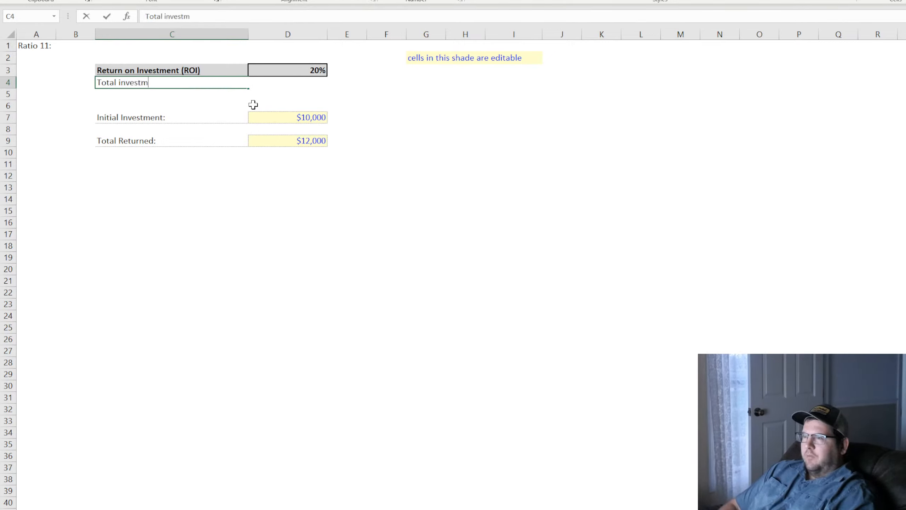
{"action": "type", "text": "ent loss"}
{"action": "key", "text": "BackSpace"}
{"action": "key", "text": "BackSpace"}
{"action": "key", "text": "BackSpace"}
{"action": "key", "text": "BackSpace"}
{"action": "key", "text": "BackSpace"}
{"action": "key", "text": "BackSpace"}
{"action": "key", "text": "BackSpace"}
{"action": "key", "text": "BackSpace"}
{"action": "key", "text": "BackSpace"}
{"action": "key", "text": "BackSpace"}
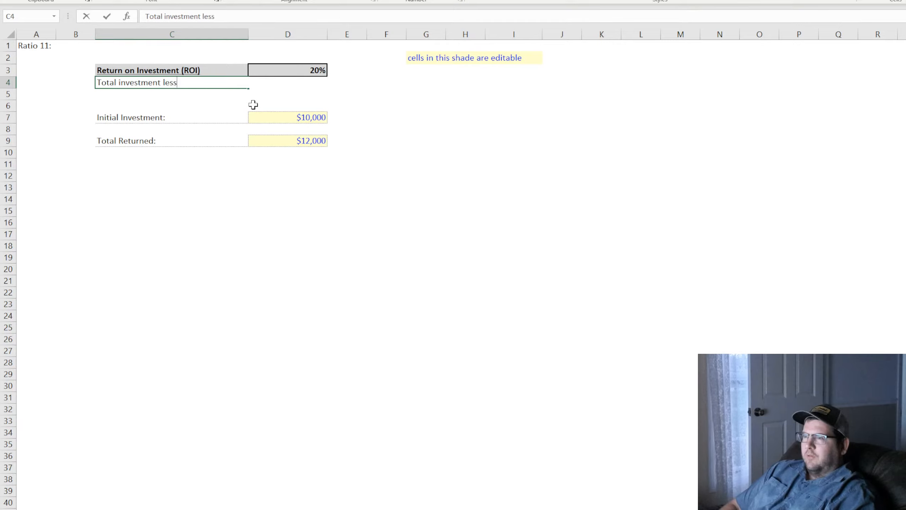
{"action": "key", "text": "BackSpace"}
{"action": "key", "text": "BackSpace"}
{"action": "key", "text": "BackSpace"}
{"action": "key", "text": "BackSpace"}
{"action": "key", "text": "BackSpace"}
{"action": "key", "text": "BackSpace"}
{"action": "key", "text": "BackSpace"}
{"action": "key", "text": "BackSpace"}
{"action": "key", "text": "BackSpace"}
{"action": "key", "text": "BackSpace"}
{"action": "key", "text": "BackSpace"}
{"action": "key", "text": "BackSpace"}
Replace the ratio description in C4 with "Total returned cash less initial investment divided by initial investment.".
{"action": "type", "text": "Total"}
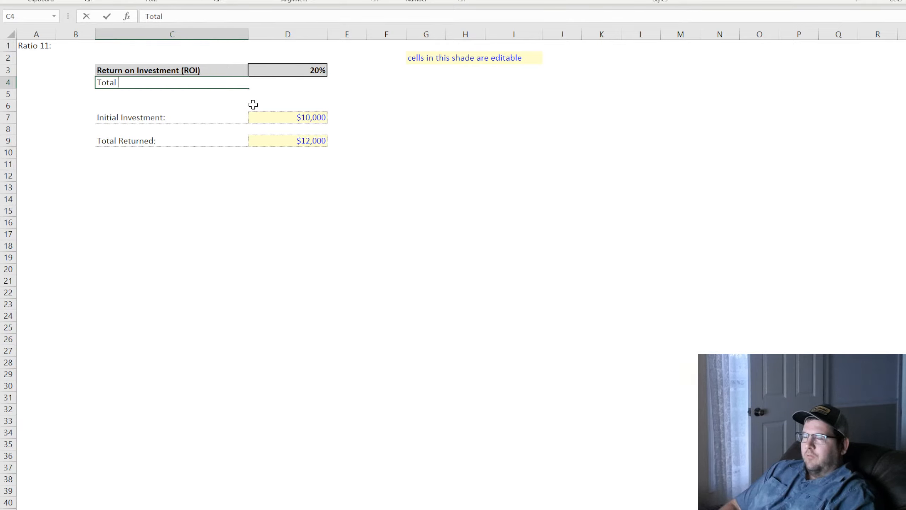
{"action": "type", "text": " returne"}
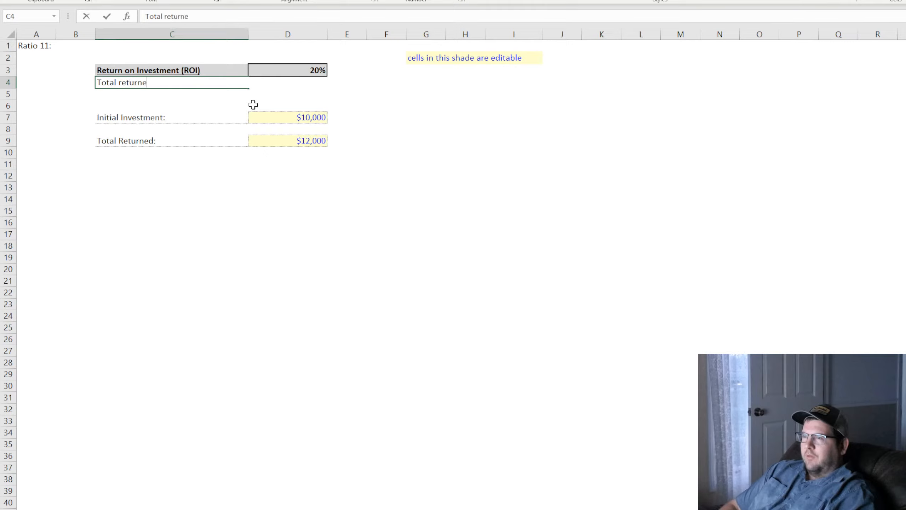
{"action": "type", "text": "d cash "}
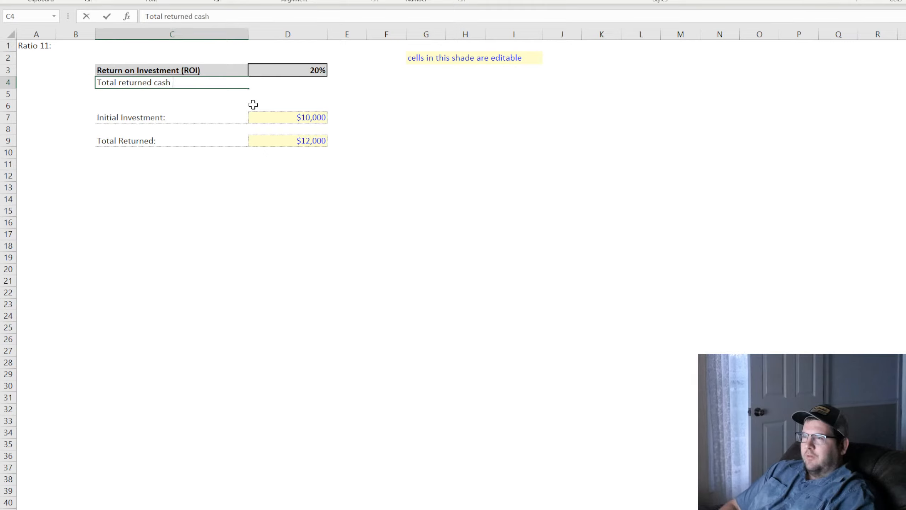
{"action": "type", "text": "less ini"}
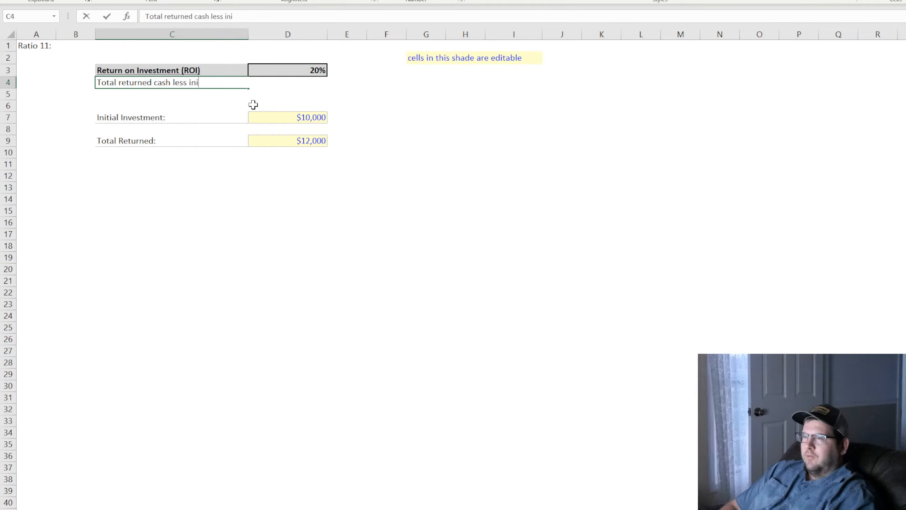
{"action": "type", "text": "tial investment"}
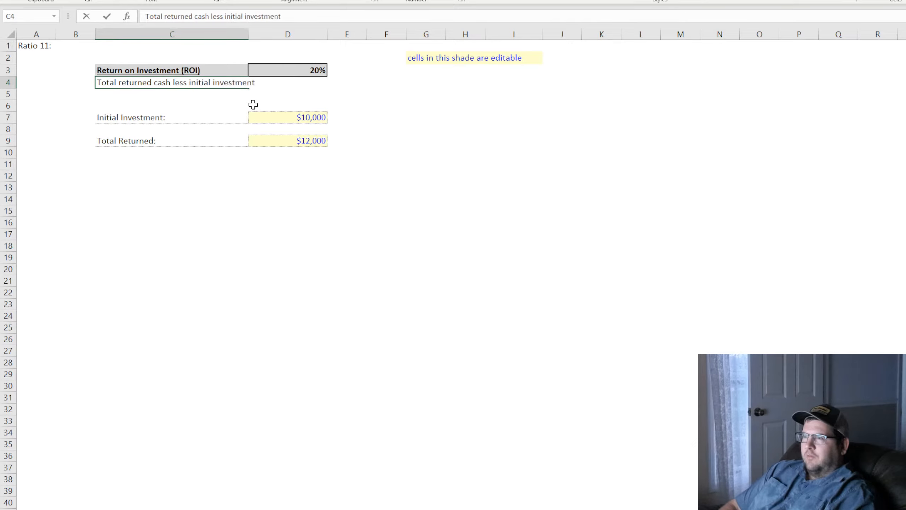
{"action": "type", "text": " divided by in"}
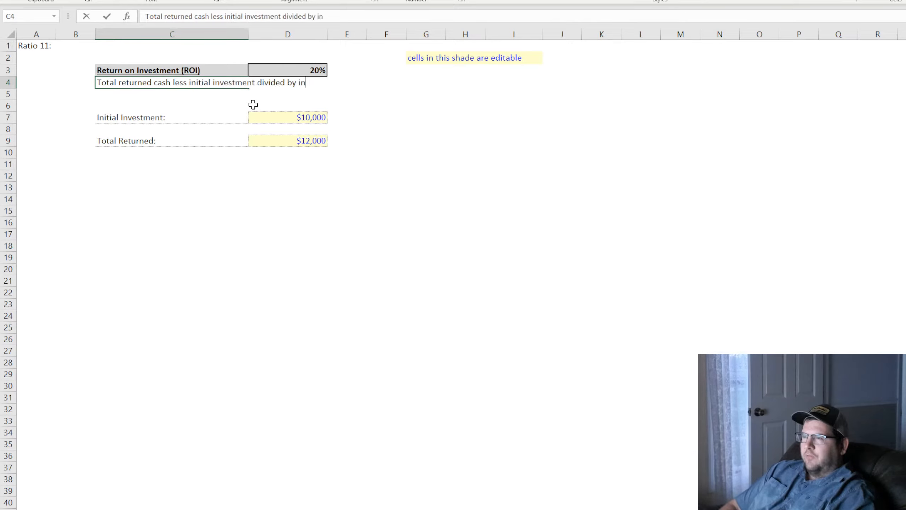
{"action": "type", "text": "itial investment"}
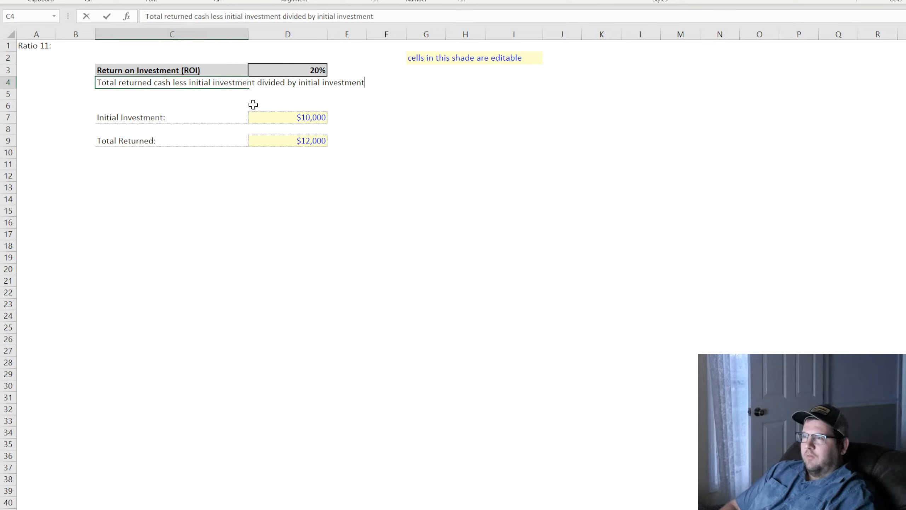
{"action": "type", "text": "."}
{"action": "key", "text": "Return"}
{"action": "left_click", "coordinate": [356, 256]}
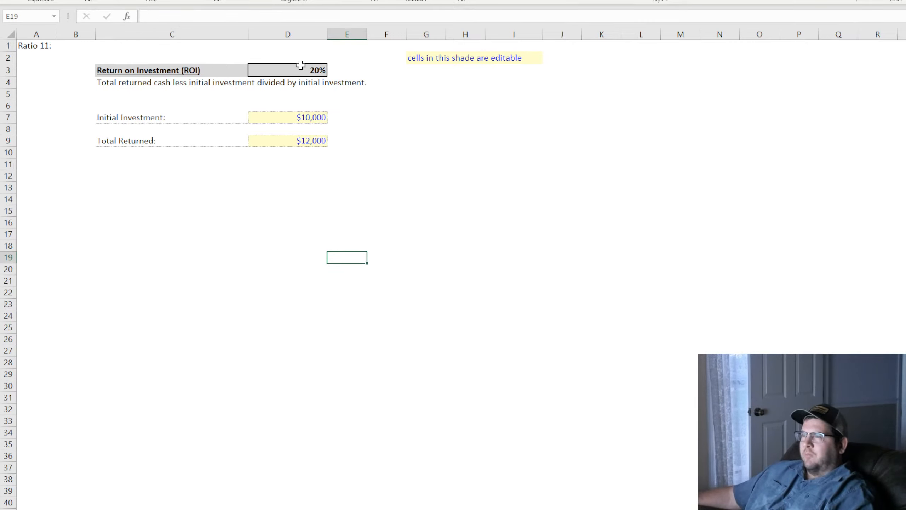
Append "Higher is better." to the Return on Investment description in C4.
{"action": "left_click", "coordinate": [301, 66]}
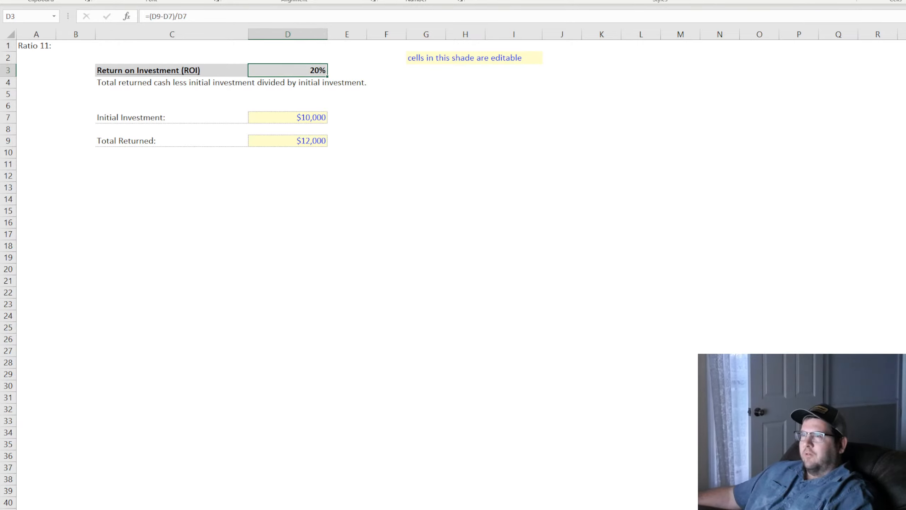
{"action": "left_click", "coordinate": [288, 278]}
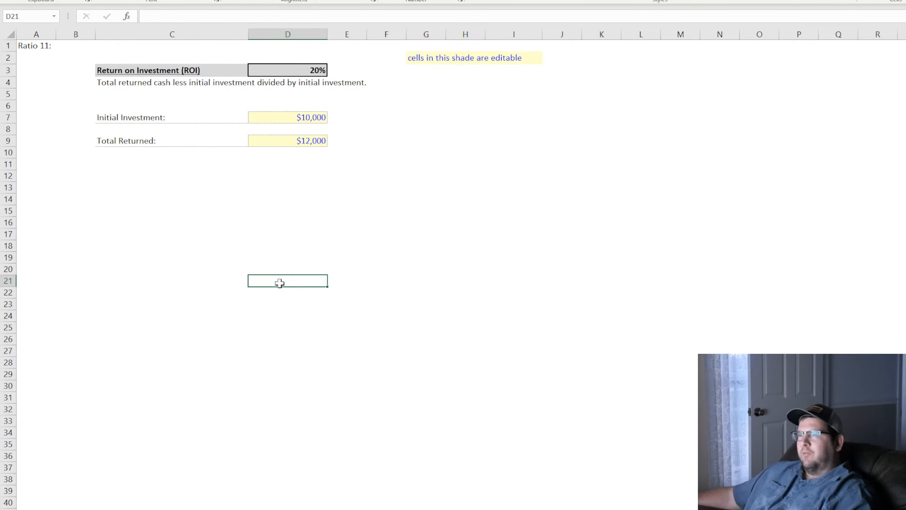
{"action": "left_click", "coordinate": [146, 66]}
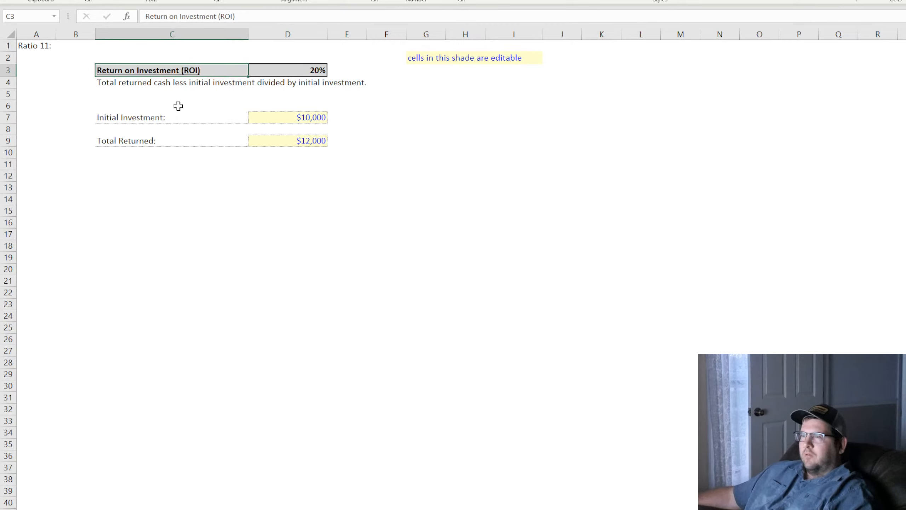
{"action": "left_click", "coordinate": [122, 82]}
{"action": "left_click", "coordinate": [389, 15]}
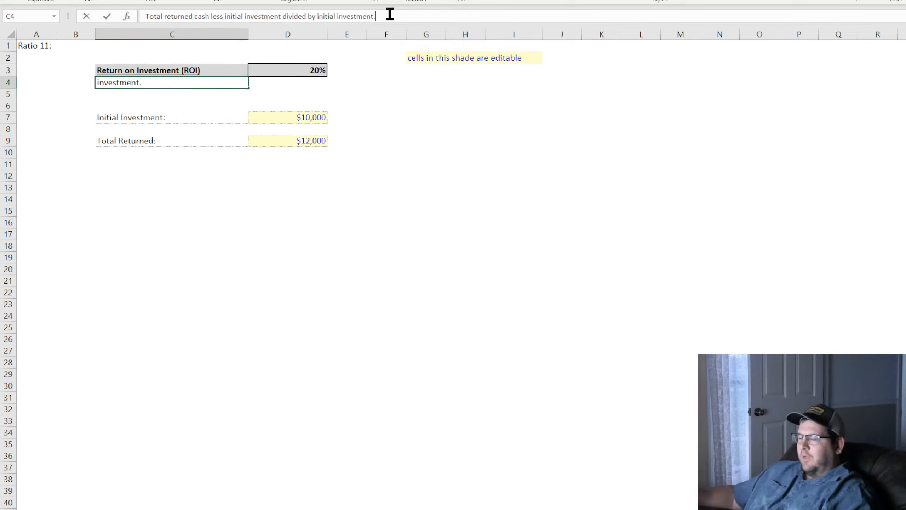
{"action": "type", "text": "Higher is better."}
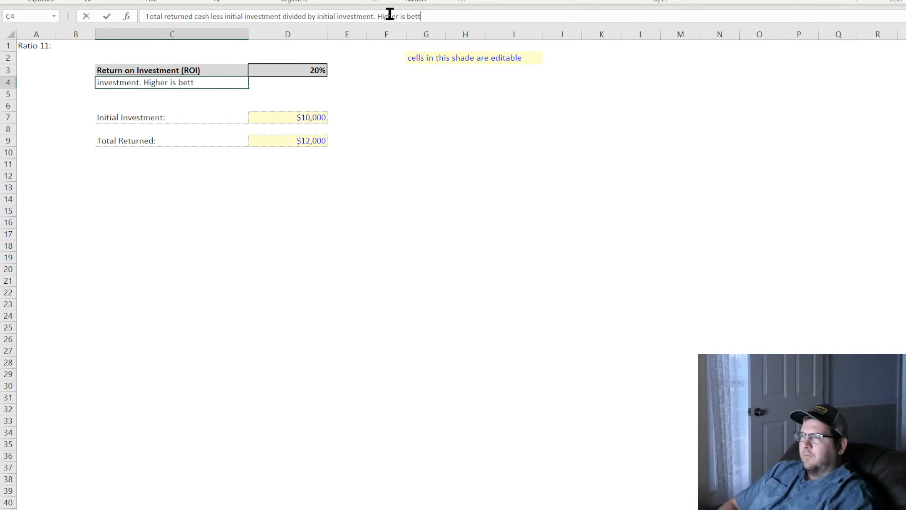
{"action": "key", "text": "Return"}
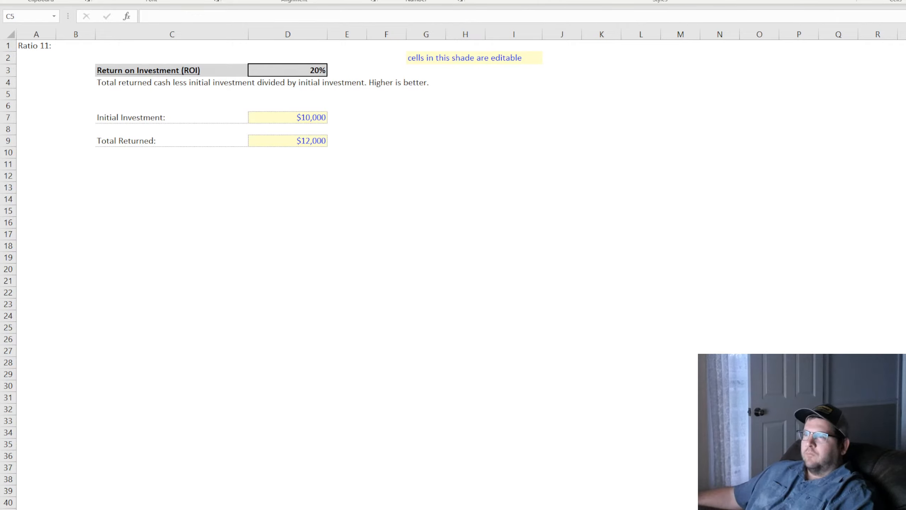
Switch to the 5-Year Monthly P&L Detail workbook and set the start date in C1 to 1/1/2022.
{"action": "left_click", "coordinate": [169, 1]}
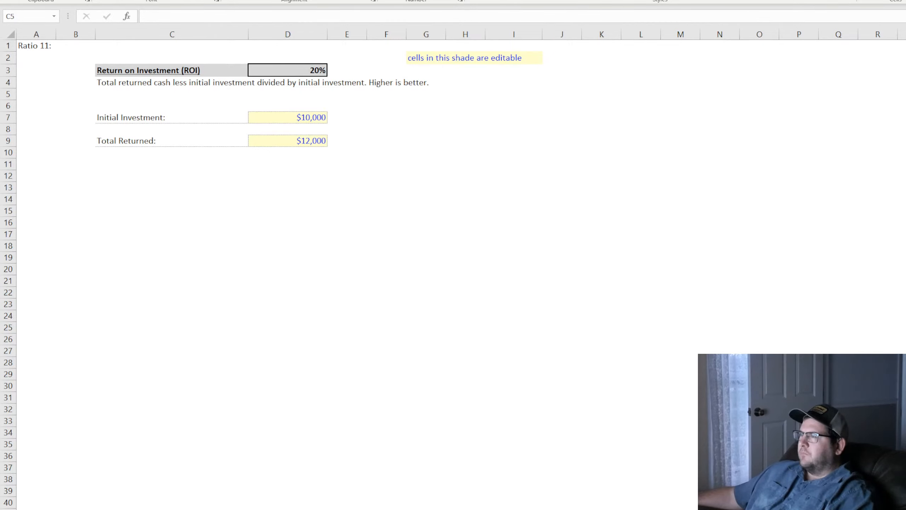
{"action": "key", "text": "alt+Tab"}
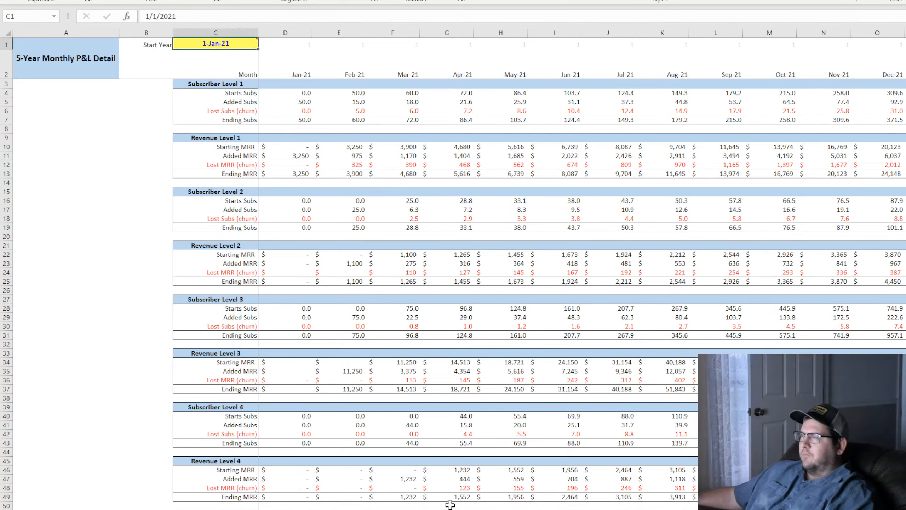
{"action": "mouse_move", "coordinate": [221, 45]}
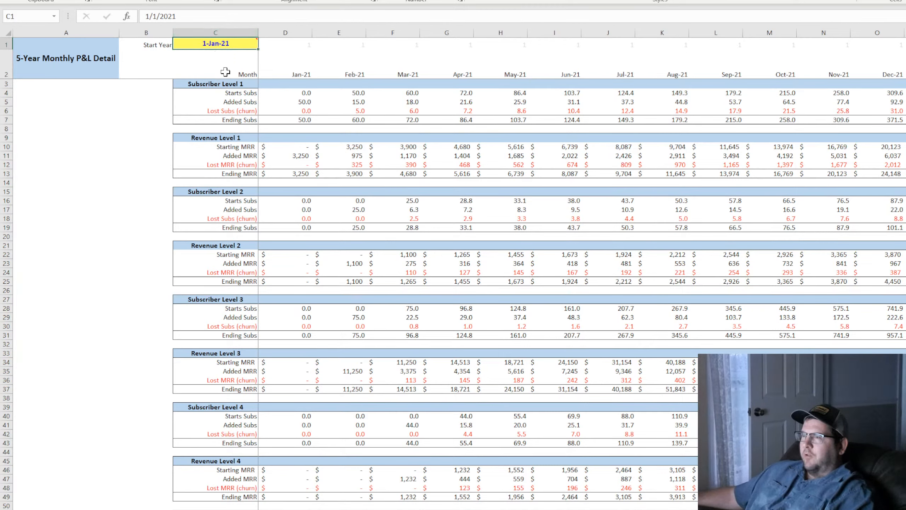
{"action": "left_click", "coordinate": [206, 16]}
{"action": "key", "text": "BackSpace"}
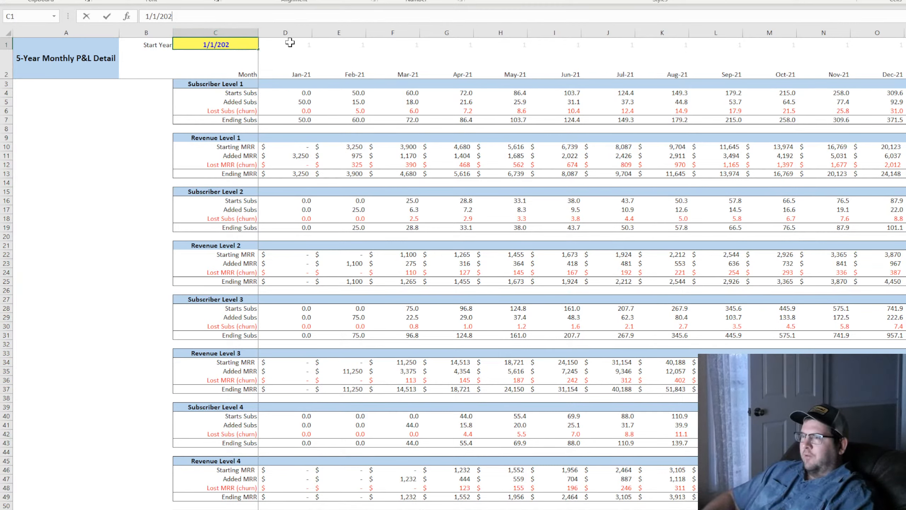
{"action": "type", "text": "2"}
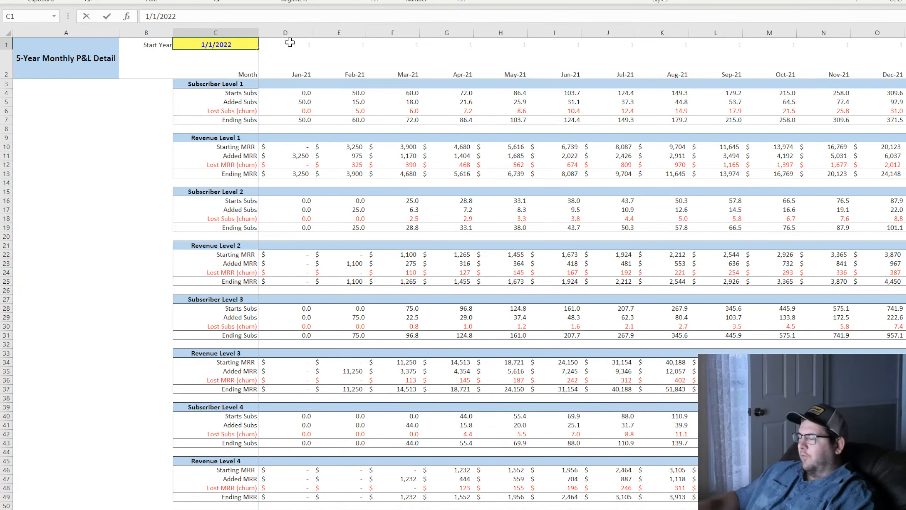
{"action": "key", "text": "Return"}
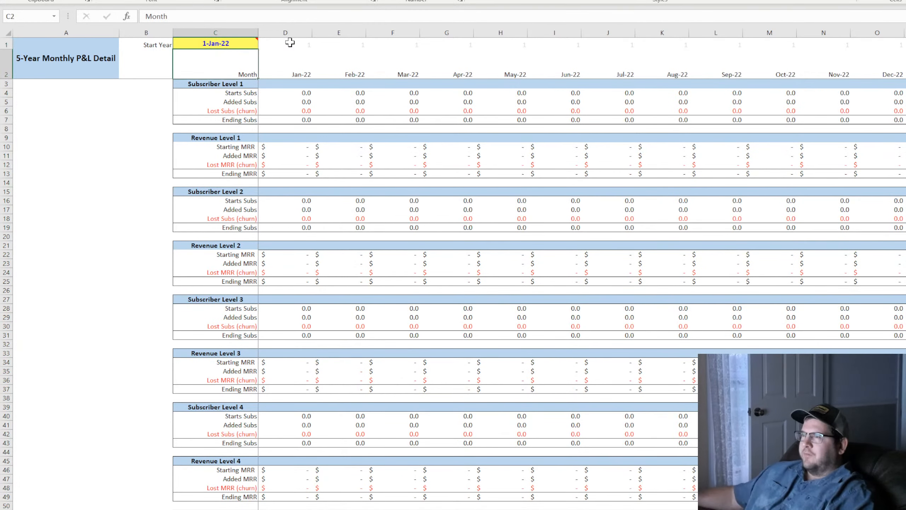
Set the Subscription Level 1 start month to Nov-22 on the Revenue & Subscriber Assumptions sheet.
{"action": "left_click", "coordinate": [235, 43]}
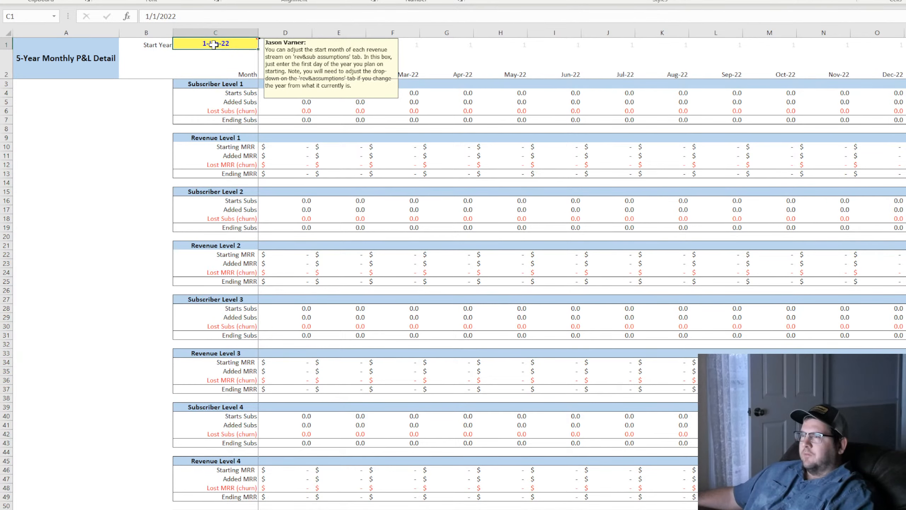
{"action": "left_click", "coordinate": [115, 507]}
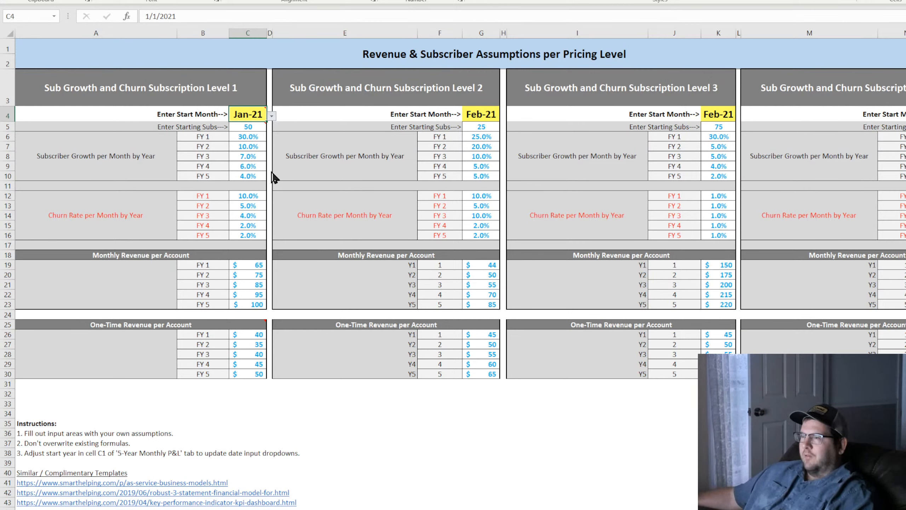
{"action": "left_click", "coordinate": [250, 164]}
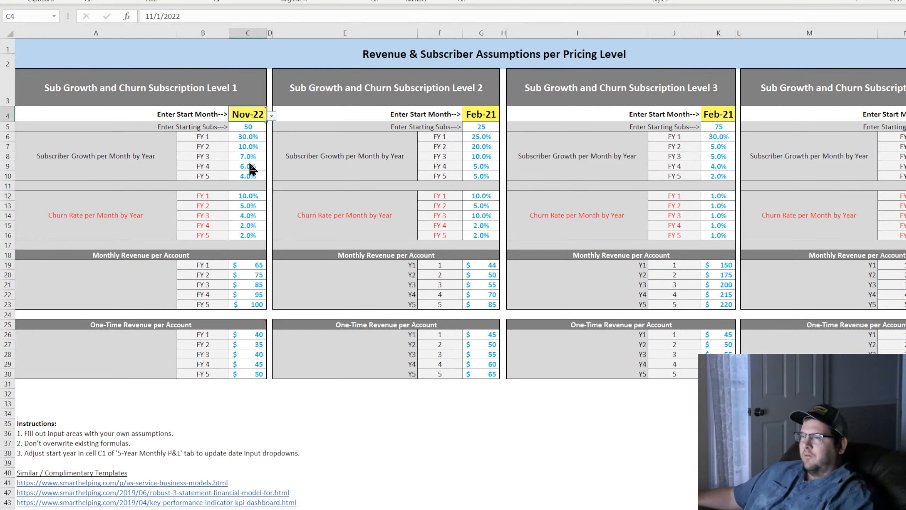
Review the start months and starting subscribers entered for Subscription Levels 2 and 3.
{"action": "mouse_move", "coordinate": [248, 127]}
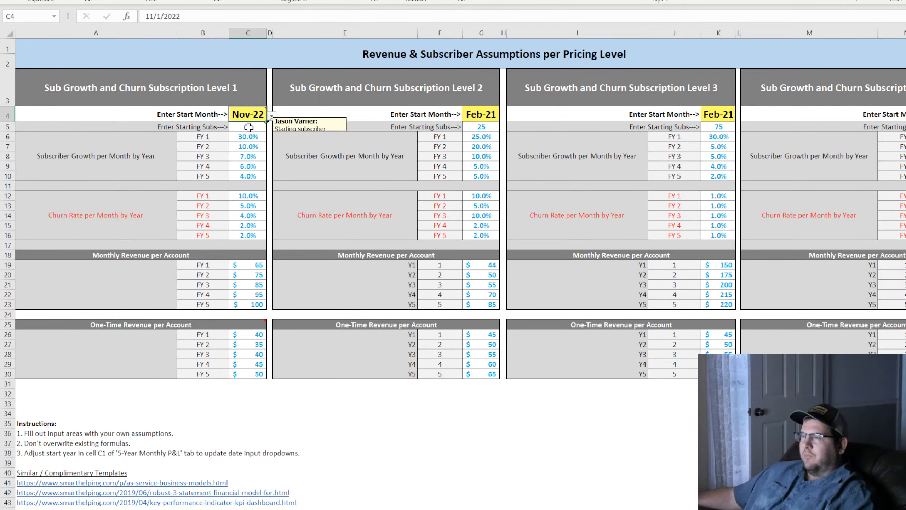
{"action": "left_click", "coordinate": [481, 114]}
{"action": "left_click", "coordinate": [718, 114]}
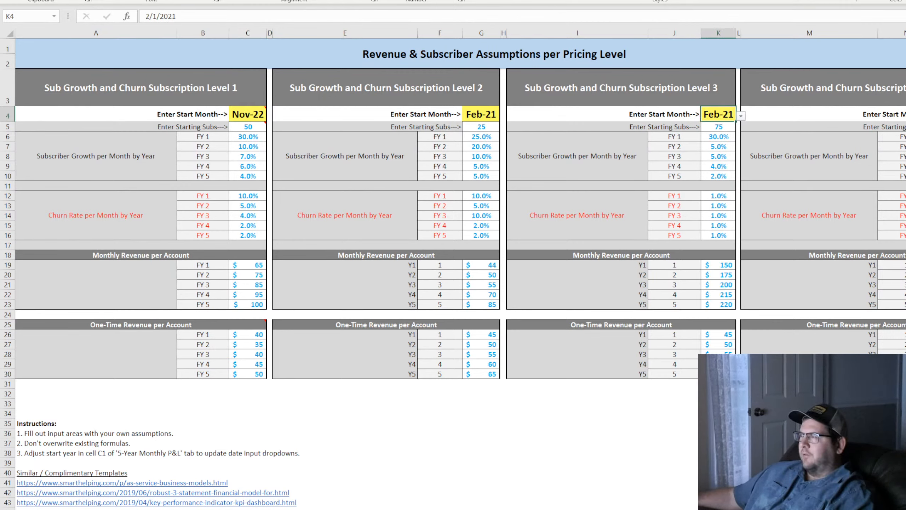
{"action": "left_click", "coordinate": [481, 114]}
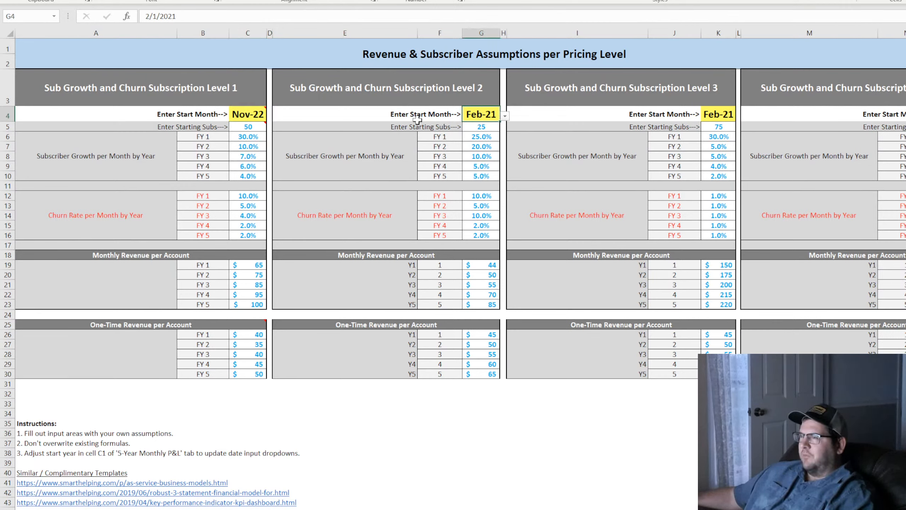
{"action": "left_click", "coordinate": [484, 128]}
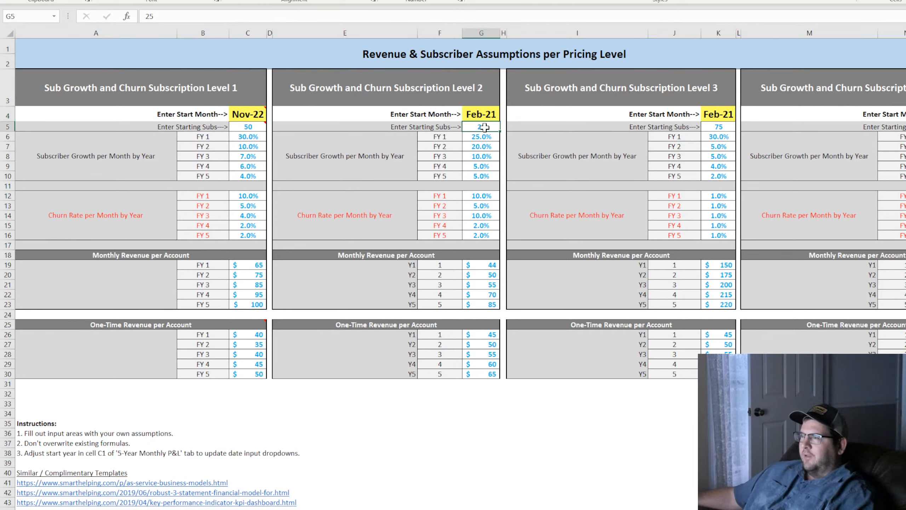
{"action": "left_click", "coordinate": [722, 126]}
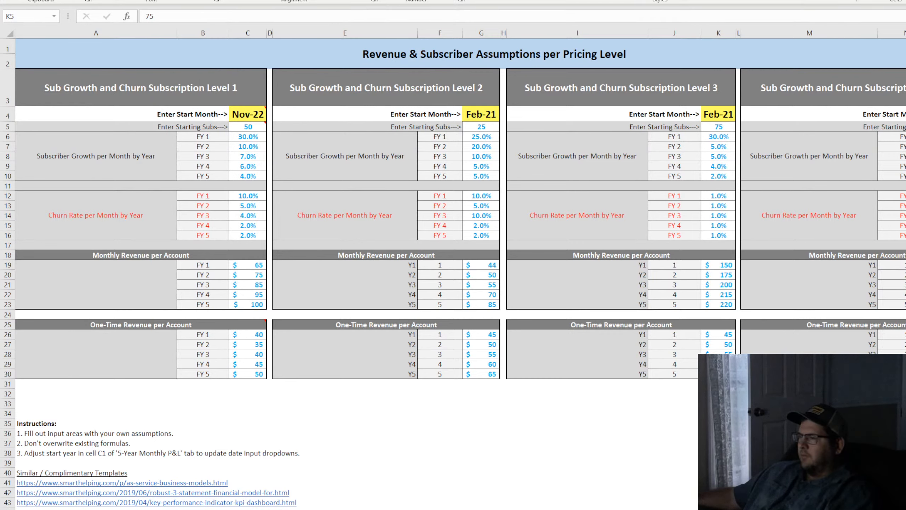
{"action": "key", "text": "alt+Tab"}
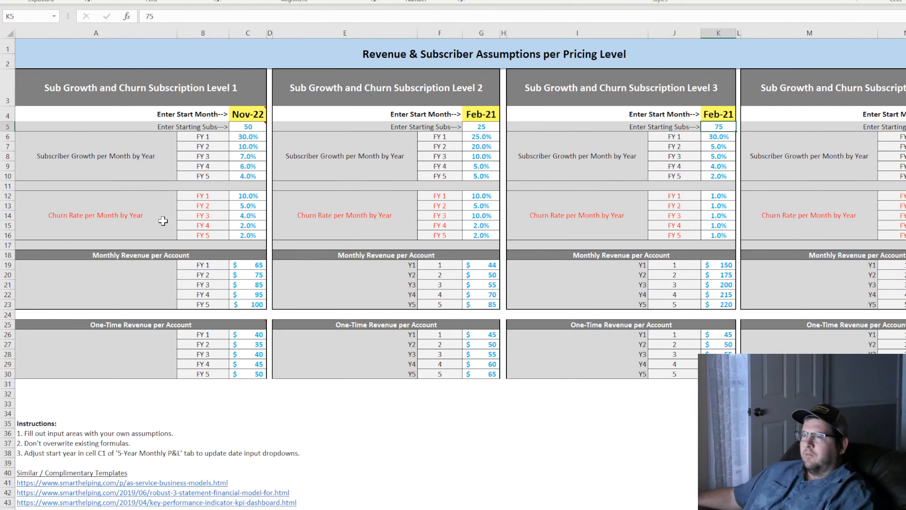
{"action": "left_click", "coordinate": [106, 86]}
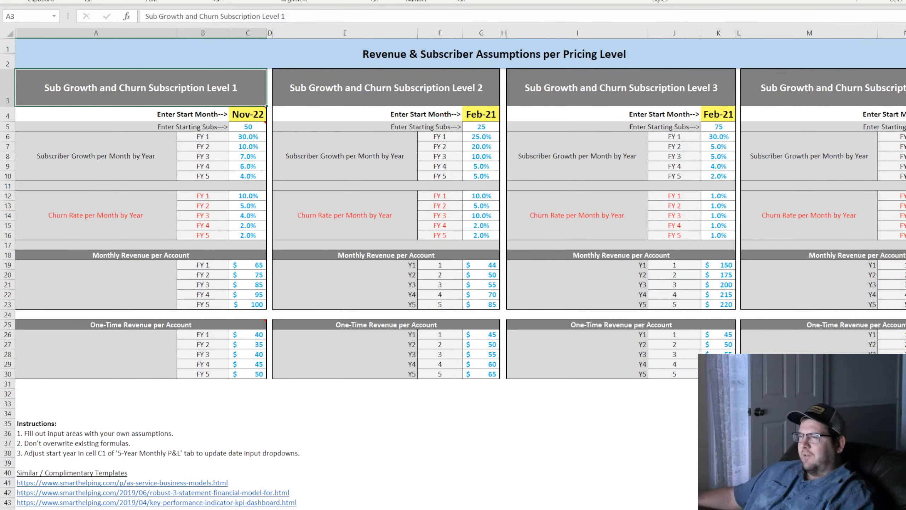
Compare the Subscription Level 1 assumptions with the 5-year monthly and annual P&L detail sheets.
{"action": "key", "text": "ctrl+Page_Down"}
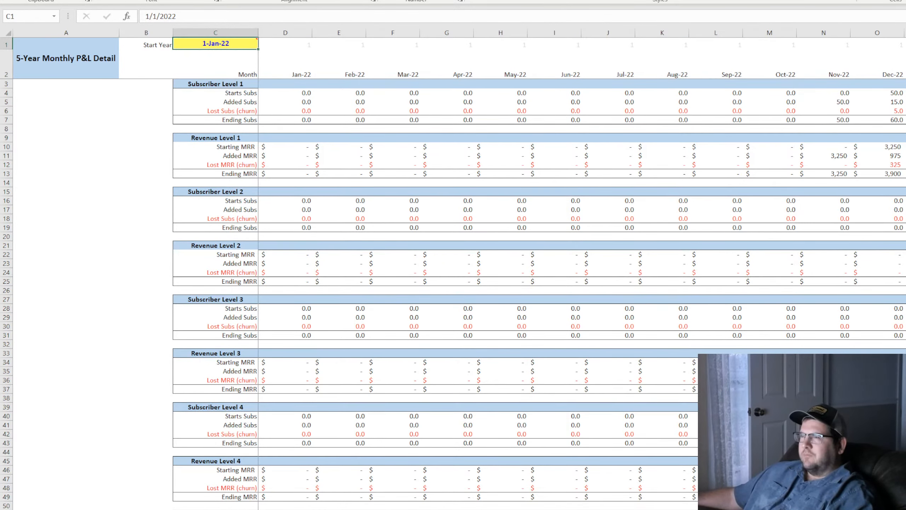
{"action": "left_click", "coordinate": [136, 509]}
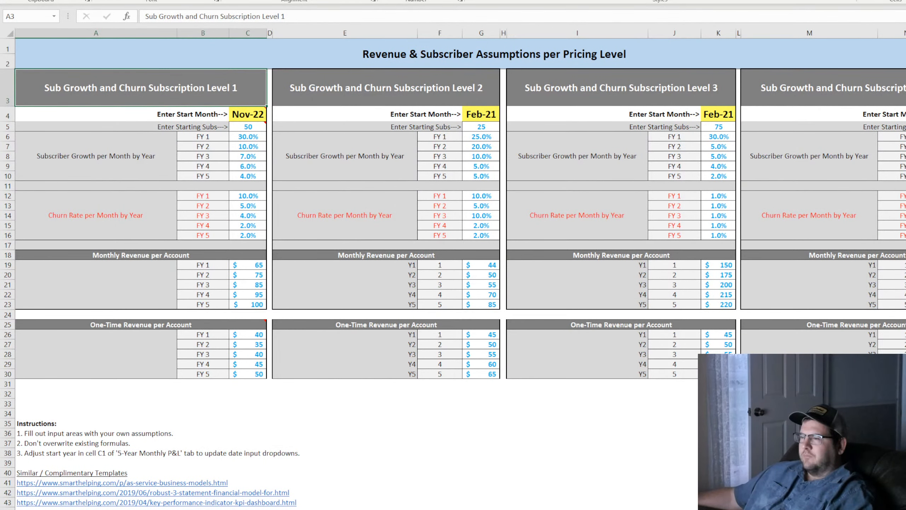
{"action": "key", "text": "alt+Tab"}
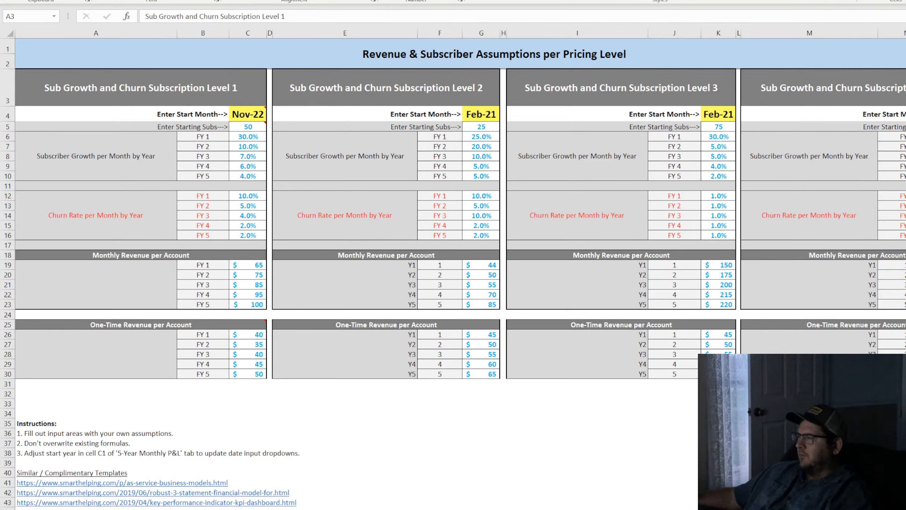
{"action": "left_click", "coordinate": [119, 91]}
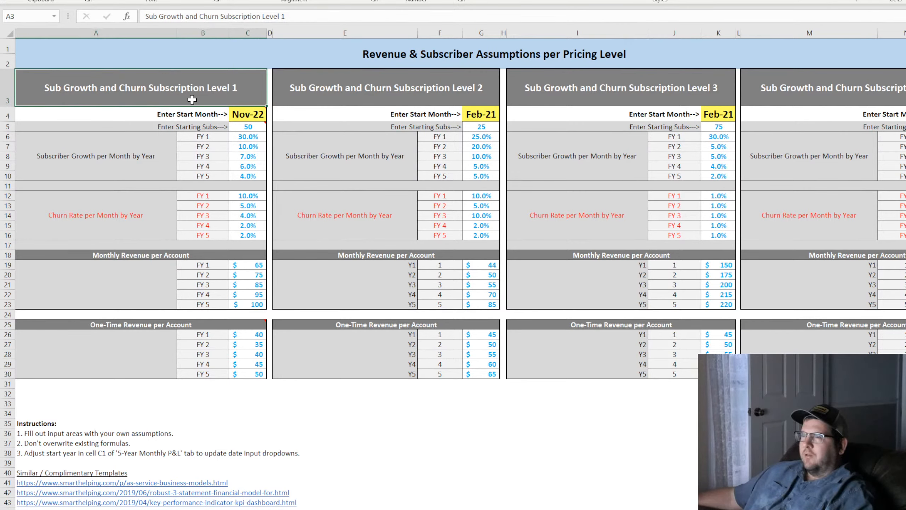
{"action": "left_click", "coordinate": [129, 54]}
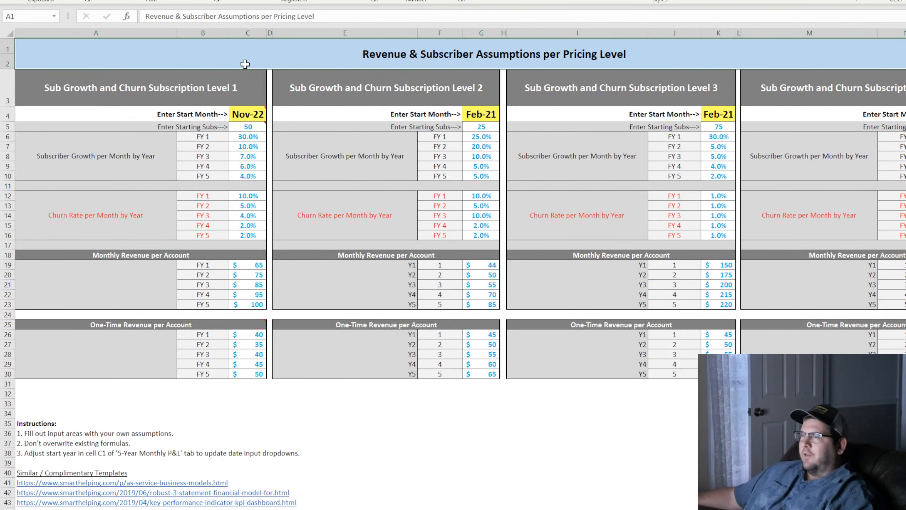
{"action": "left_click", "coordinate": [232, 88]}
{"action": "left_click", "coordinate": [233, 114]}
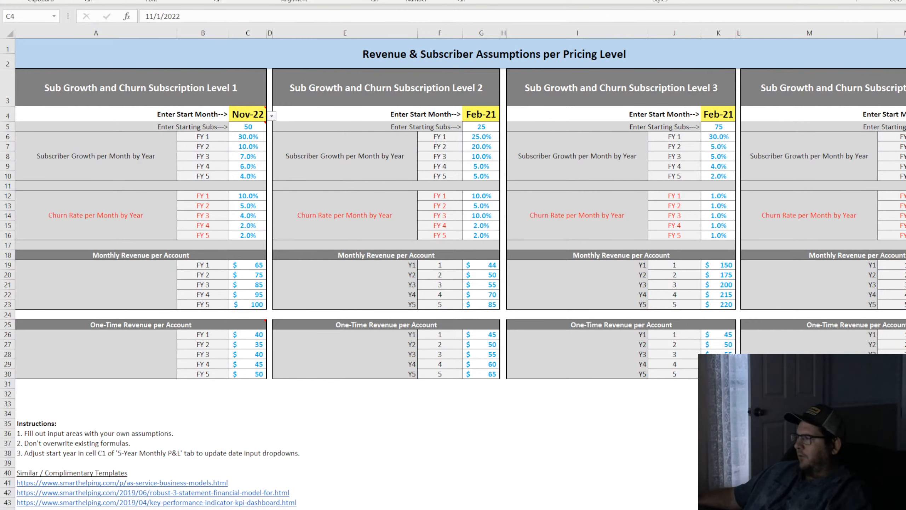
{"action": "key", "text": "alt+Tab"}
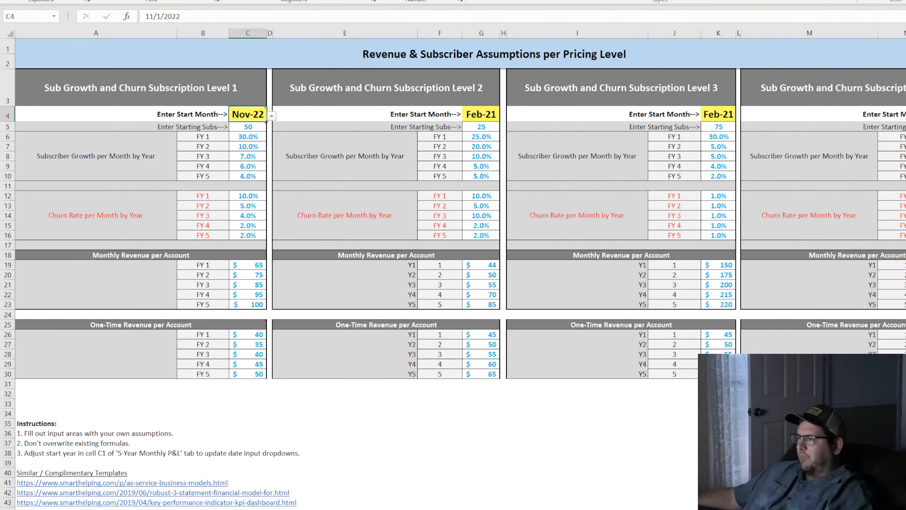
{"action": "key", "text": "ctrl+Page_Down"}
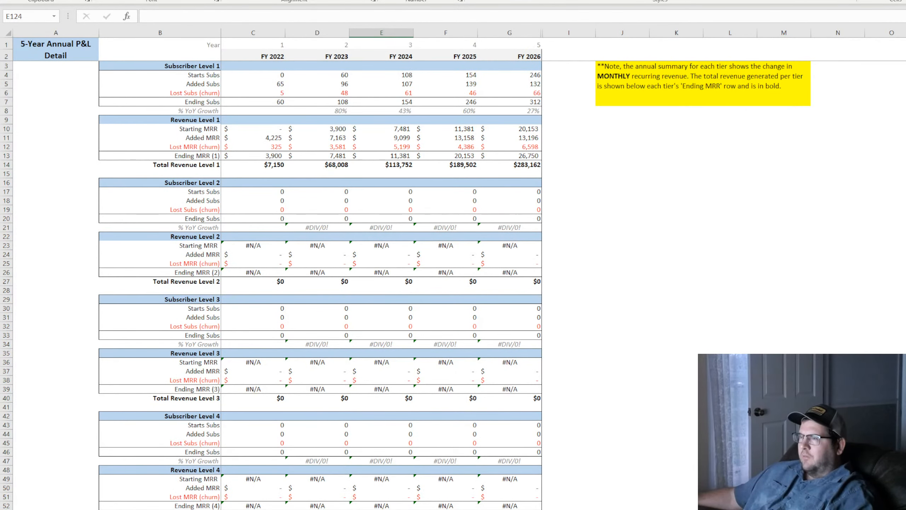
{"action": "key", "text": "ctrl+Page_Up"}
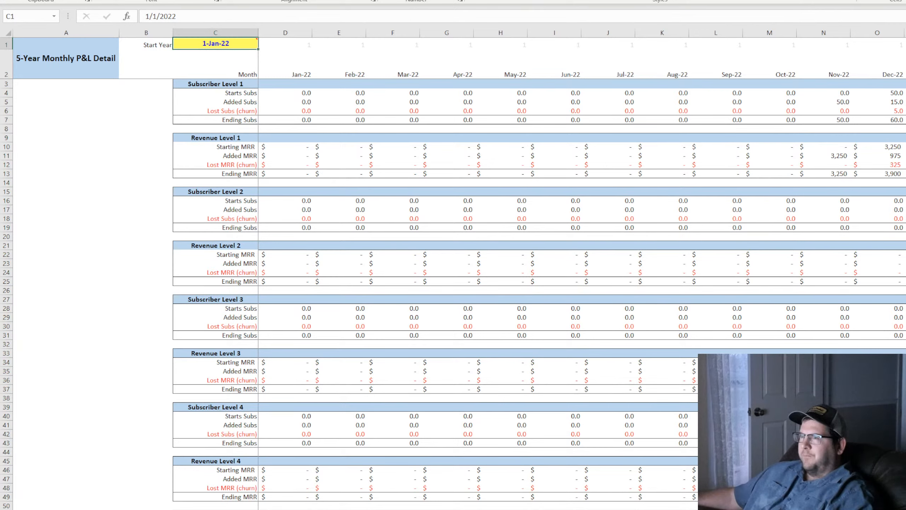
Examine the start date in C1 and the month headers in row 2 of the 5-Year Monthly P&L sheet.
{"action": "left_click", "coordinate": [215, 69]}
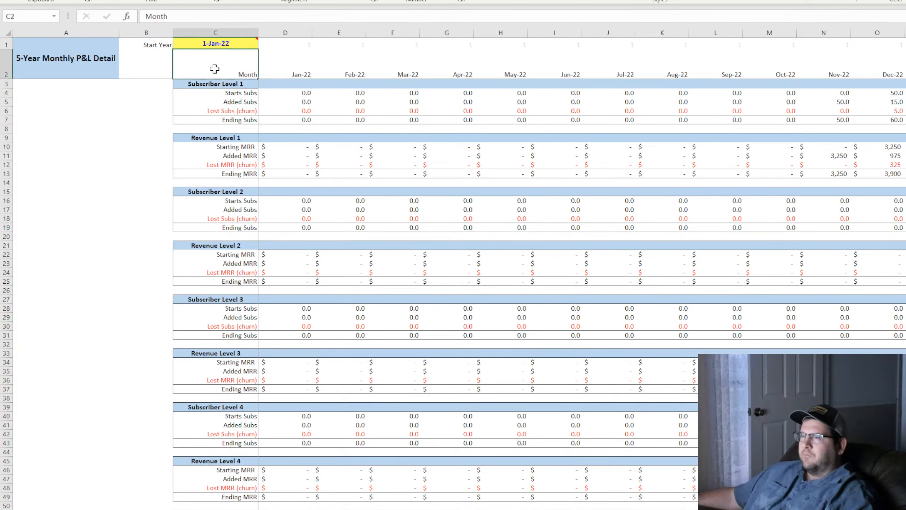
{"action": "left_click", "coordinate": [220, 43]}
{"action": "left_click", "coordinate": [225, 67]}
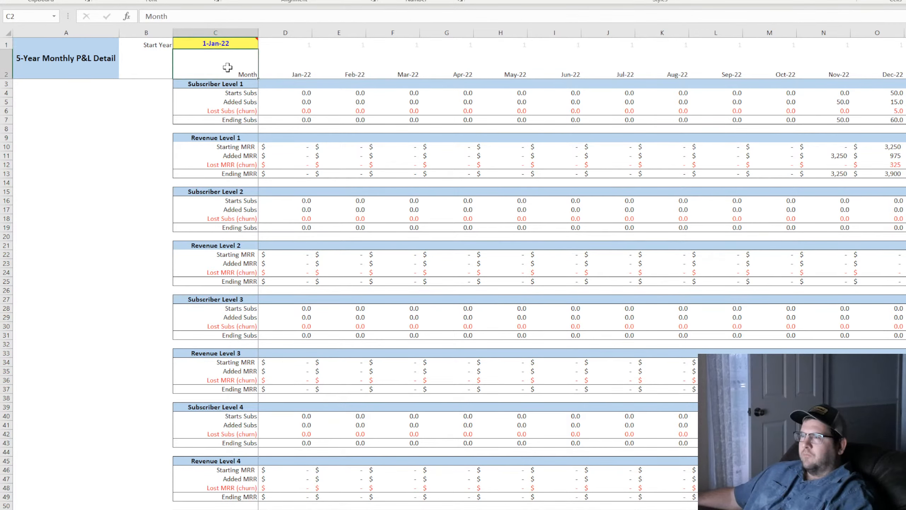
{"action": "left_click", "coordinate": [291, 68]}
{"action": "left_click", "coordinate": [333, 67]}
{"action": "left_click", "coordinate": [372, 68]}
{"action": "left_click", "coordinate": [220, 42]}
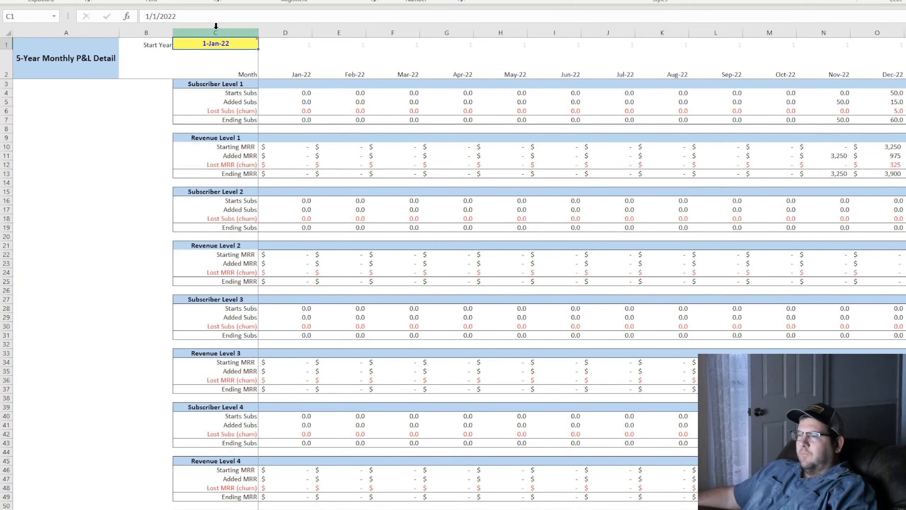
{"action": "key", "text": "alt+Tab"}
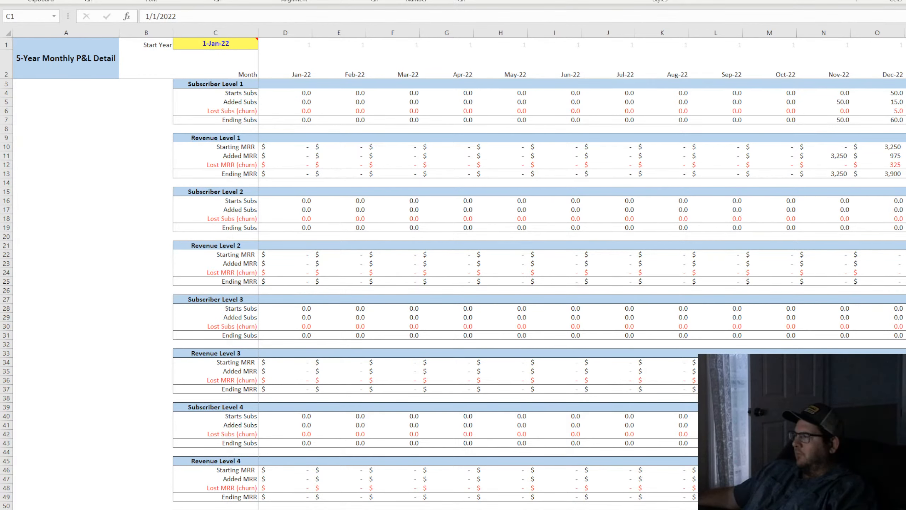
Read the note attached to the start date in C1 on the 5-Year Monthly P&L sheet and inspect the date entry.
{"action": "key", "text": "alt+Tab"}
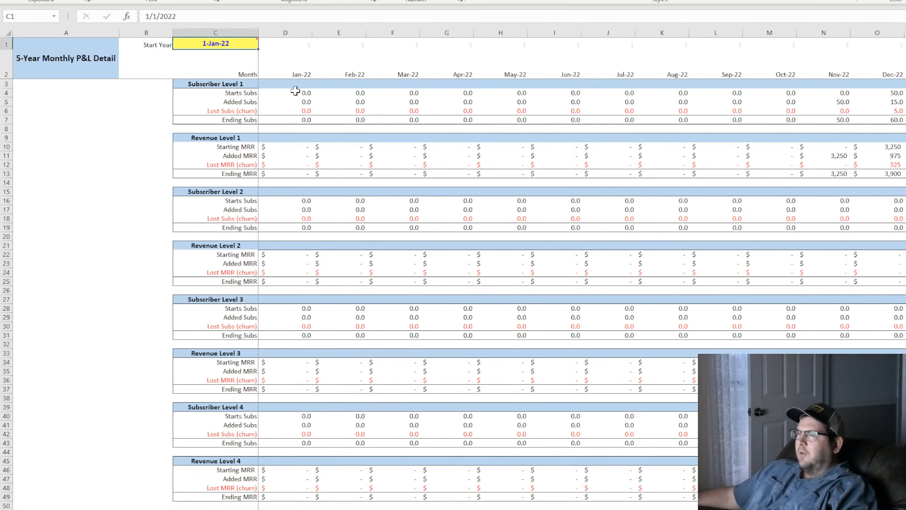
{"action": "mouse_move", "coordinate": [221, 42]}
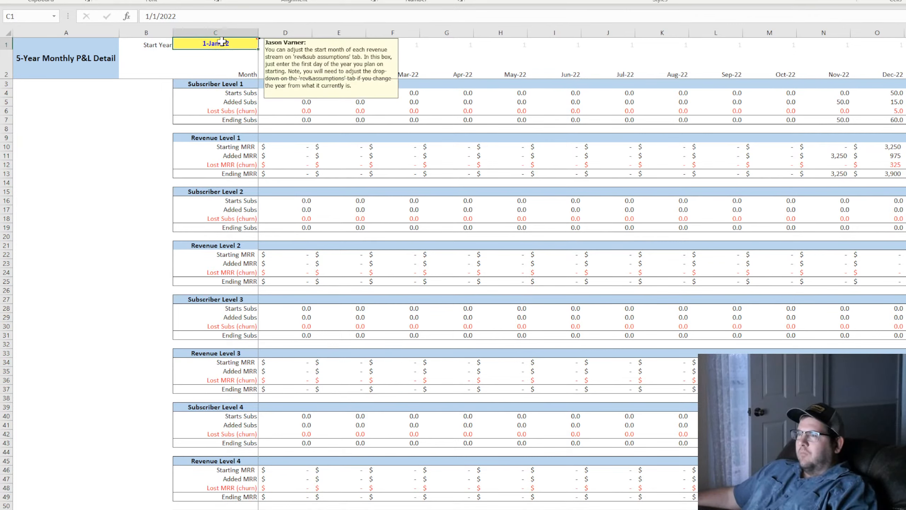
{"action": "left_click", "coordinate": [200, 64]}
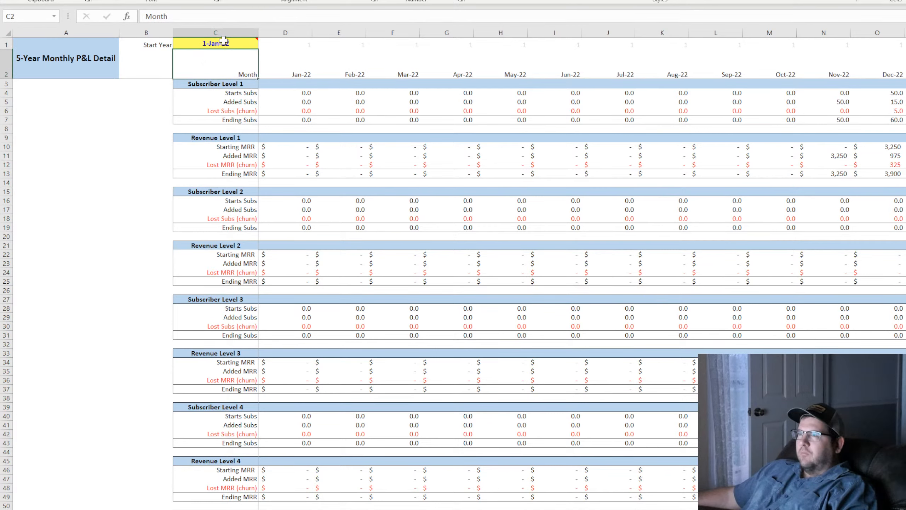
{"action": "left_click", "coordinate": [224, 42]}
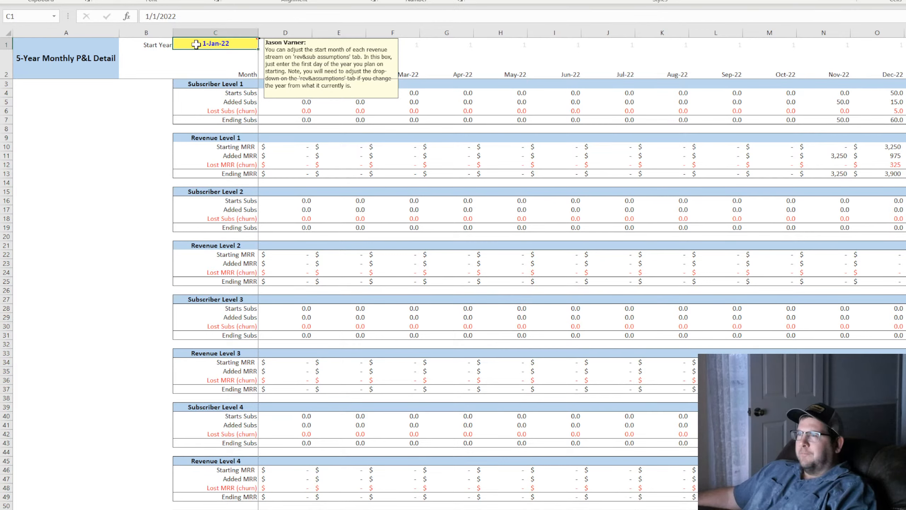
{"action": "scroll", "coordinate": [460, 273], "scroll_direction": "up", "scroll_amount": 4}
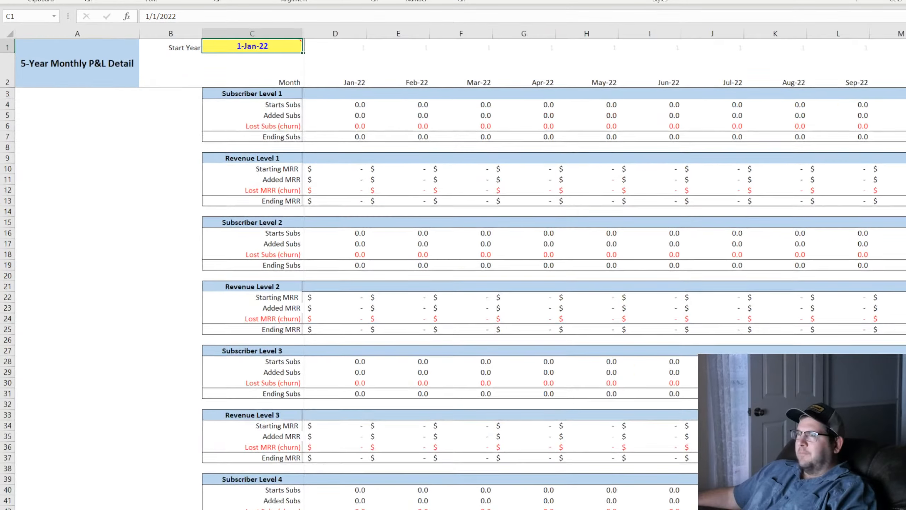
{"action": "mouse_move", "coordinate": [299, 49]}
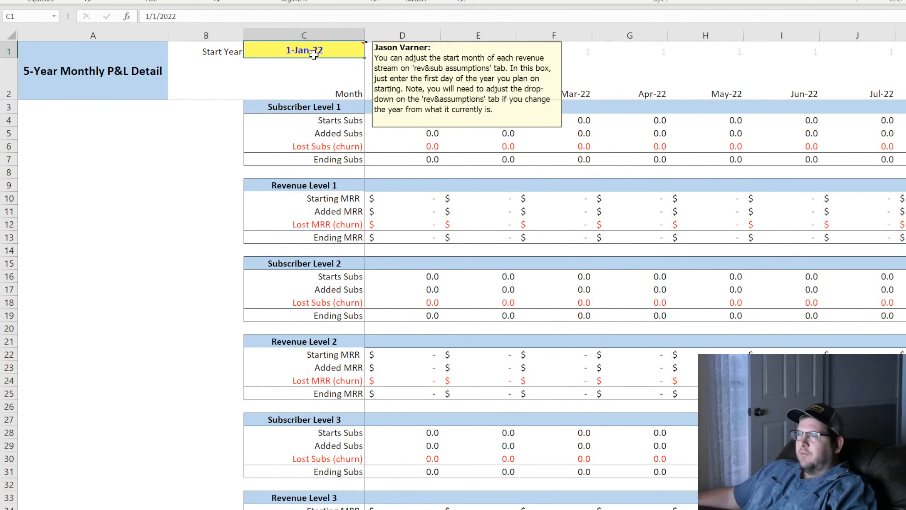
{"action": "left_click", "coordinate": [209, 16]}
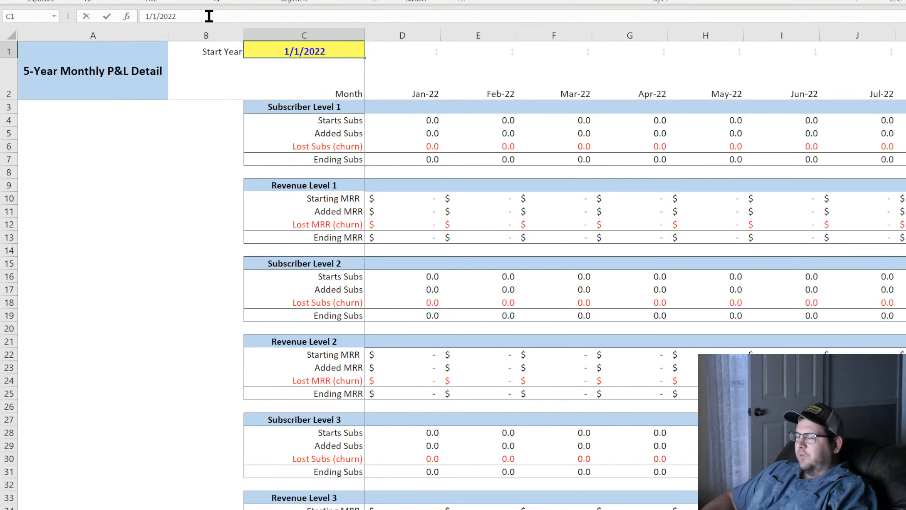
{"action": "key", "text": "Return"}
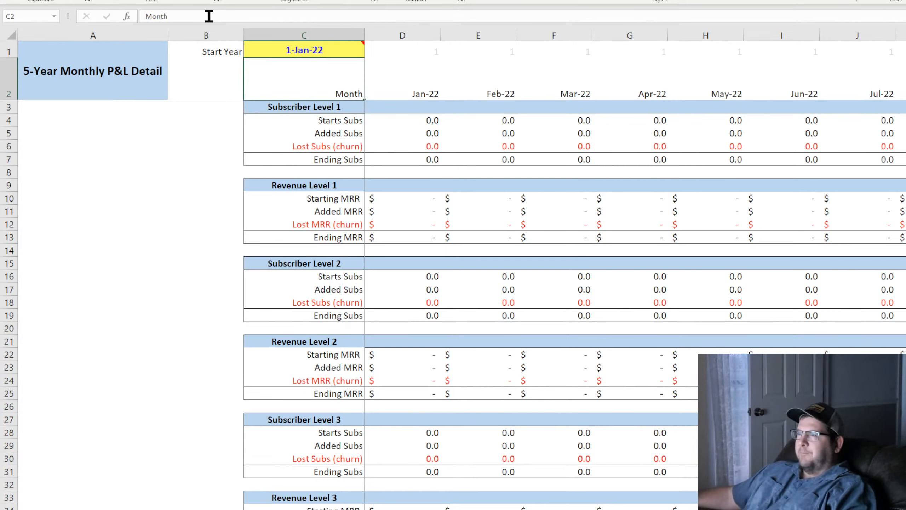
{"action": "left_click", "coordinate": [303, 50]}
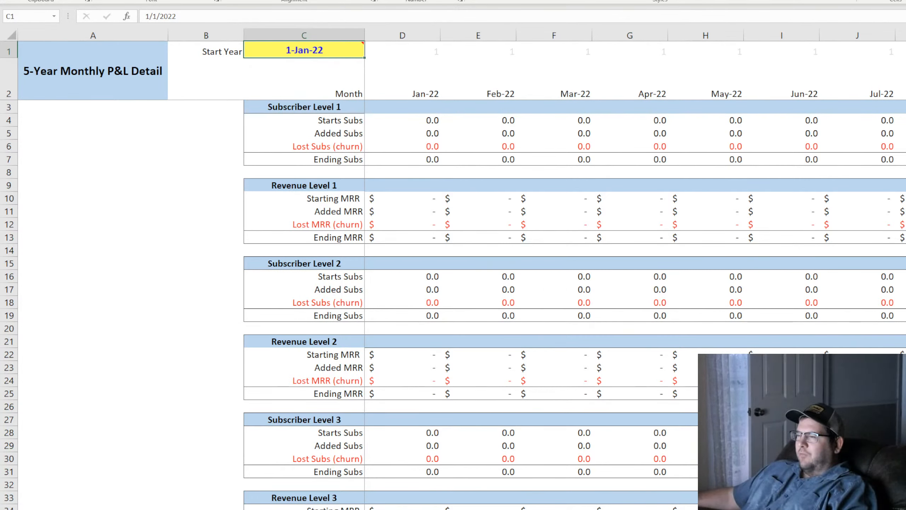
{"action": "mouse_move", "coordinate": [311, 46]}
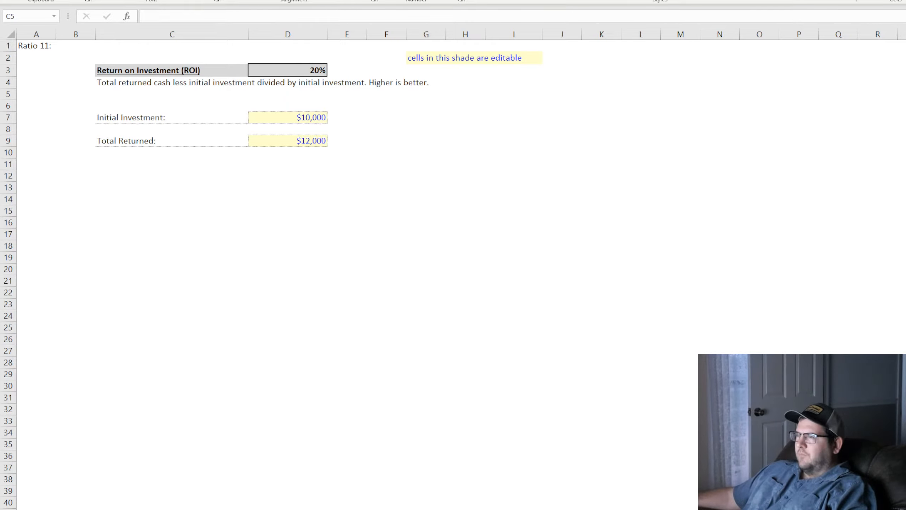
Switch to the Accounting Ratio Summary sheet and fill the rows of ratios 9 and 10 down to add a row for ratio 11.
{"action": "left_click", "coordinate": [392, 270]}
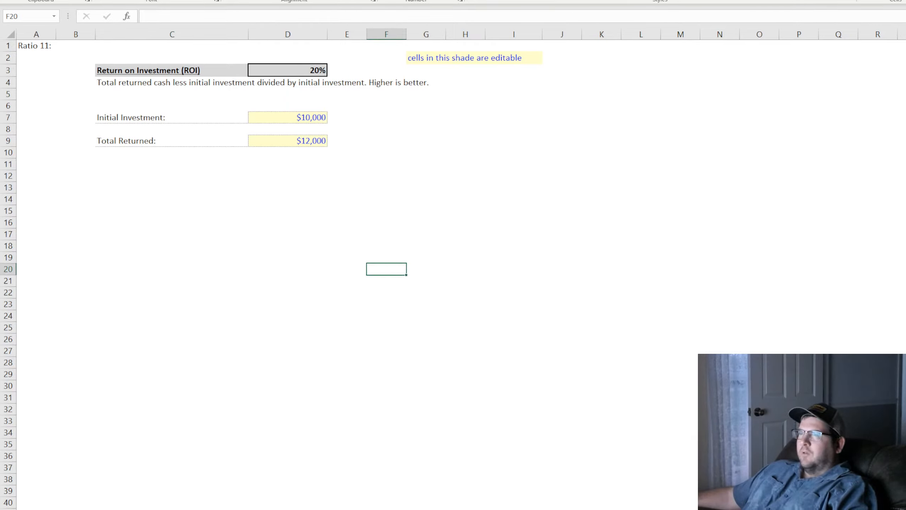
{"action": "left_click", "coordinate": [212, 267]}
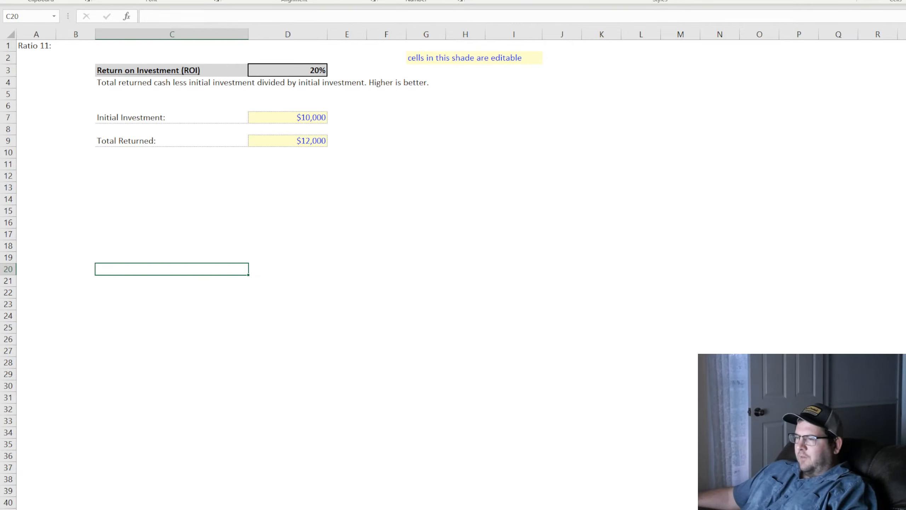
{"action": "left_click", "coordinate": [125, 507]}
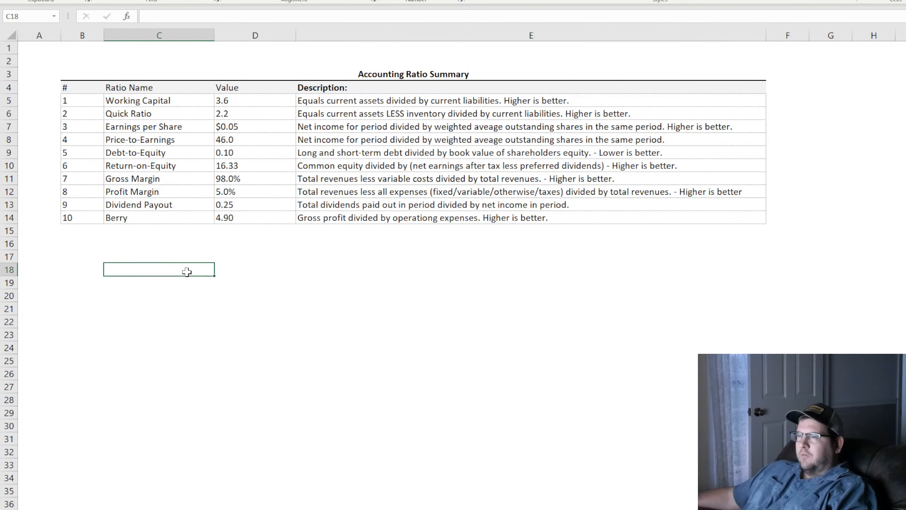
{"action": "left_click", "coordinate": [77, 207]}
{"action": "left_click_drag", "start_coordinate": [77, 208], "coordinate": [583, 216]}
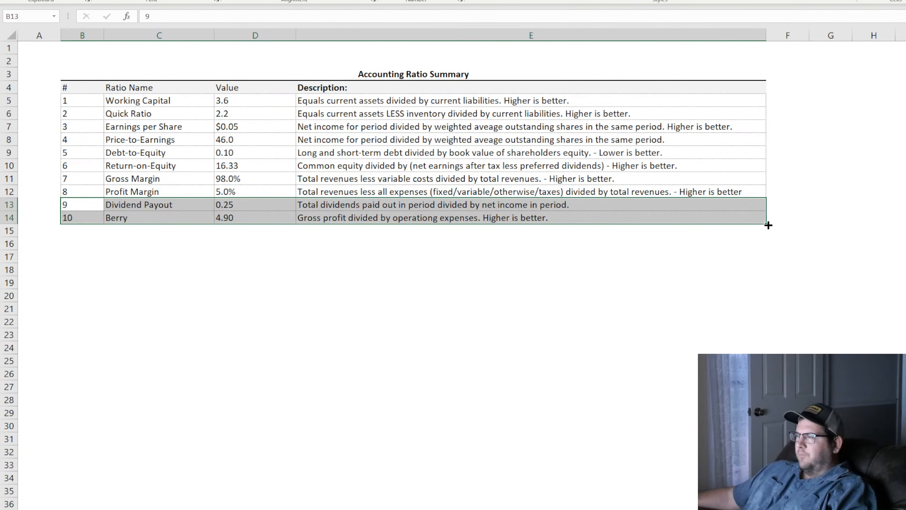
{"action": "left_click_drag", "start_coordinate": [768, 224], "coordinate": [767, 233]}
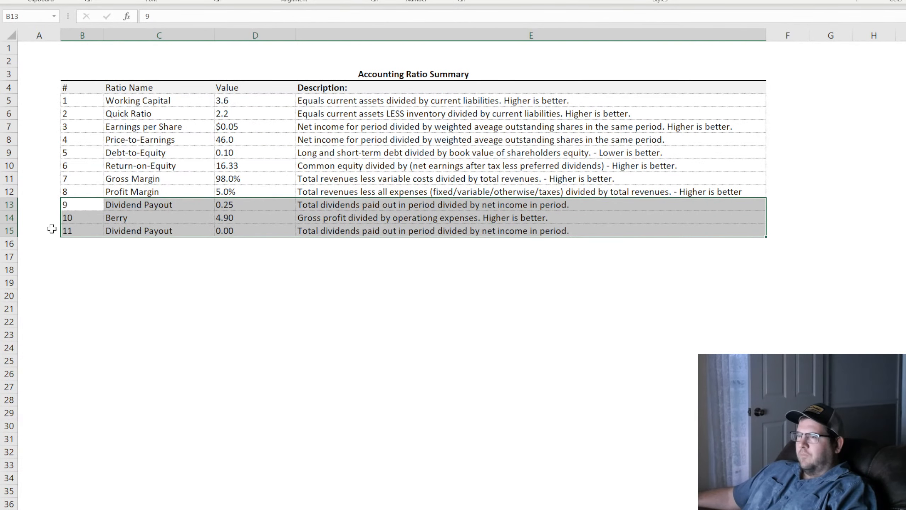
Name ratio 11 in the summary table "Return On Investment".
{"action": "left_click", "coordinate": [138, 231]}
{"action": "type", "text": "Return"}
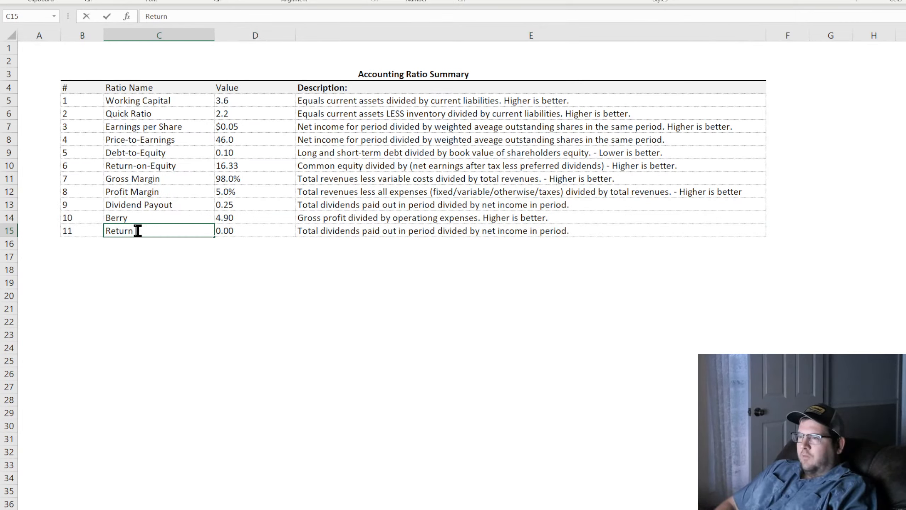
{"action": "type", "text": " On Inve"}
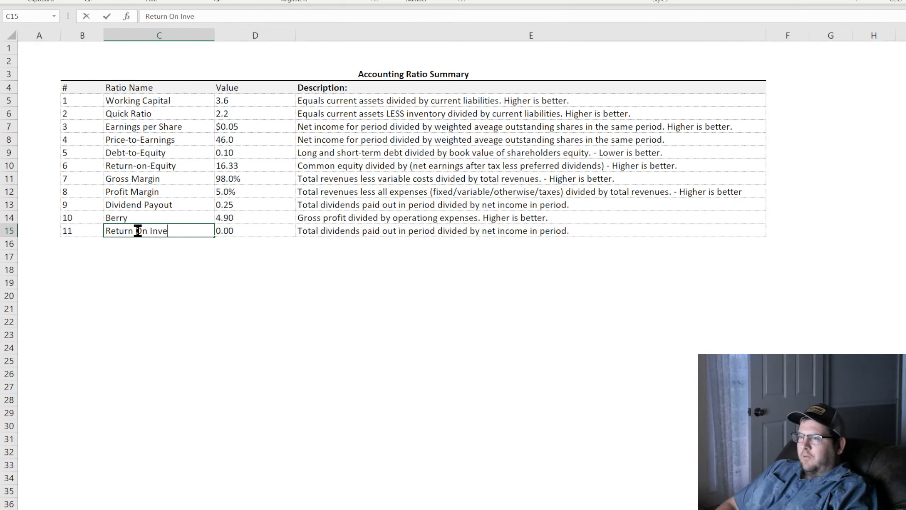
{"action": "type", "text": "stment"}
{"action": "key", "text": "Return"}
Link the ratio 11 value in D15 to cell D3 of the Return on Investment sheet and format it as a percentage.
{"action": "key", "text": "Up"}
{"action": "key", "text": "Right"}
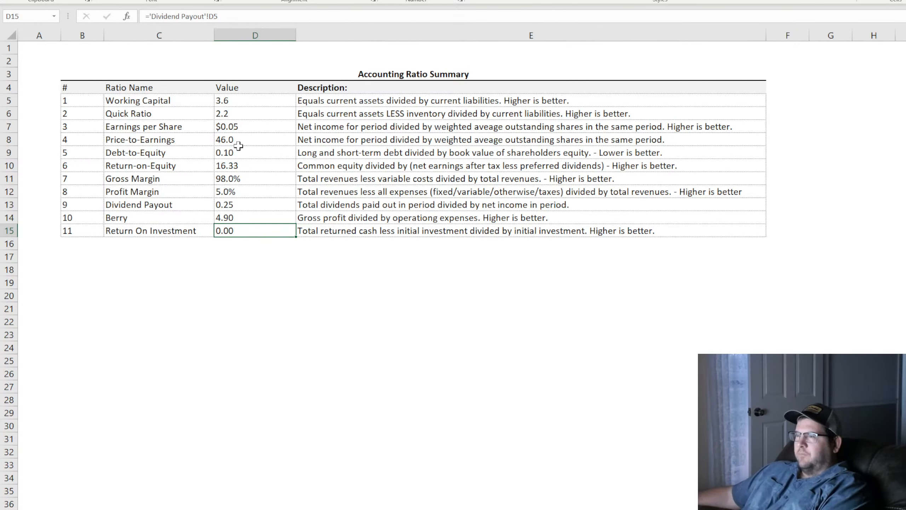
{"action": "type", "text": "="}
{"action": "left_click", "coordinate": [535, 509]}
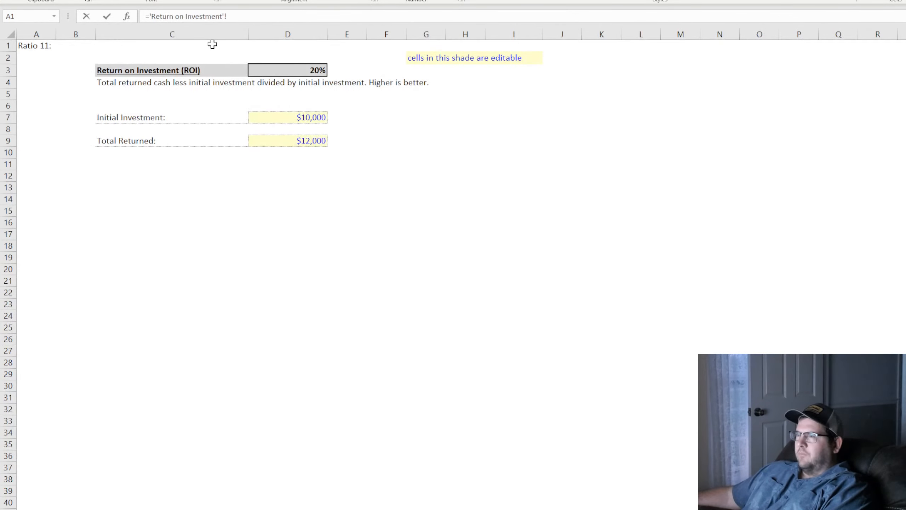
{"action": "left_click", "coordinate": [311, 72]}
{"action": "key", "text": "Return"}
{"action": "key", "text": "Up"}
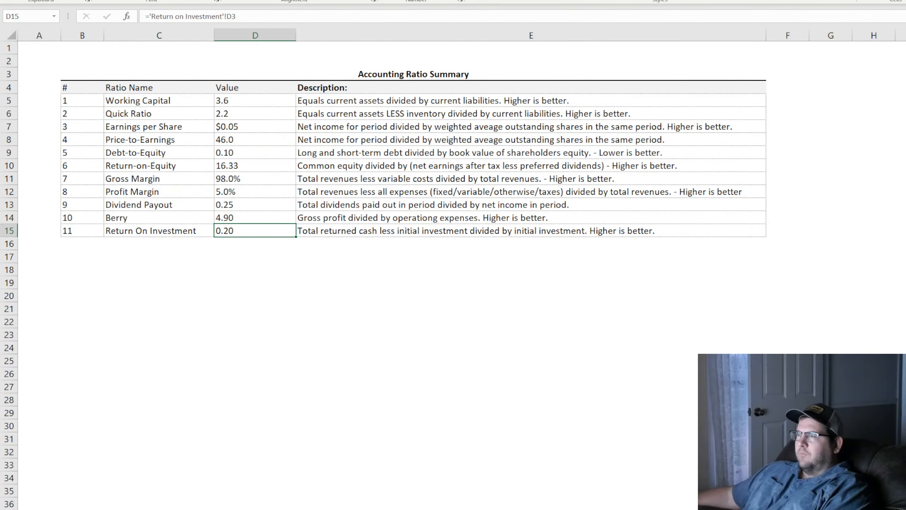
{"action": "key", "text": "ctrl+shift+5"}
{"action": "left_click", "coordinate": [335, 330]}
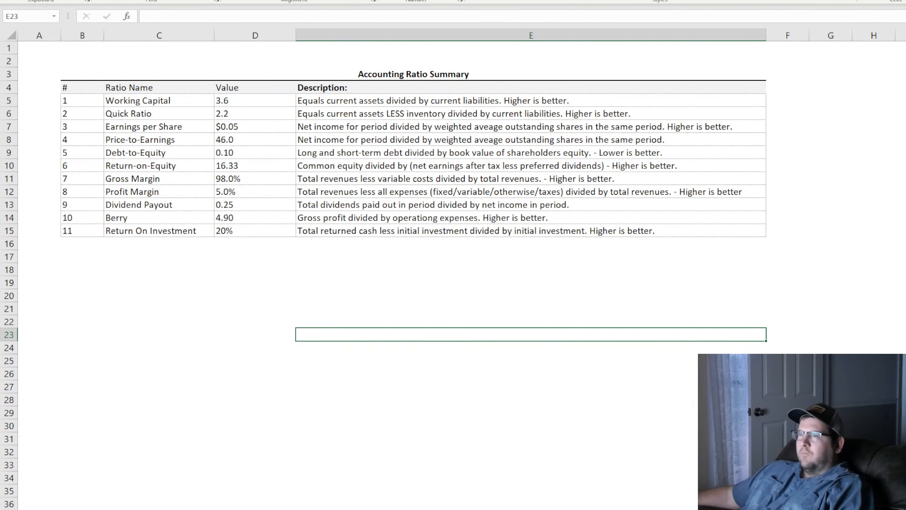
Review the names, values and descriptions of all the ratios in the Accounting Ratio Summary table.
{"action": "left_click_drag", "start_coordinate": [82, 100], "coordinate": [378, 226]}
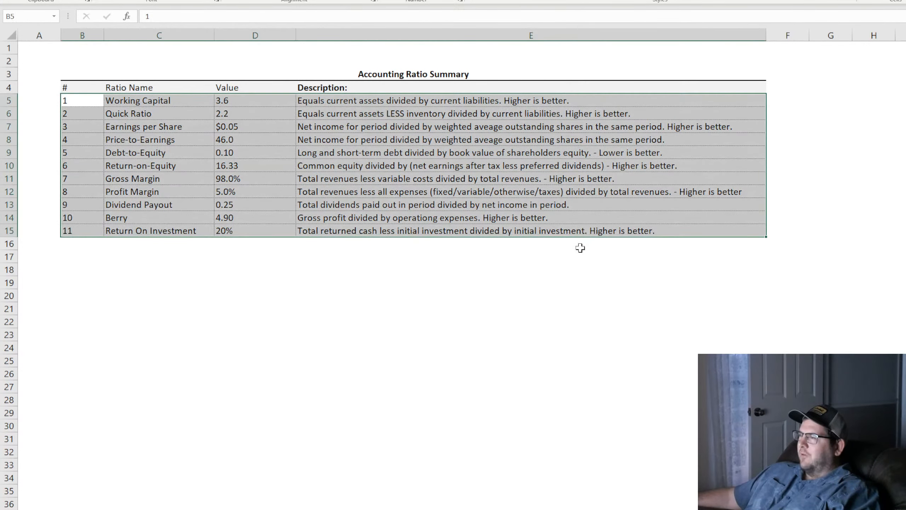
{"action": "left_click", "coordinate": [535, 282]}
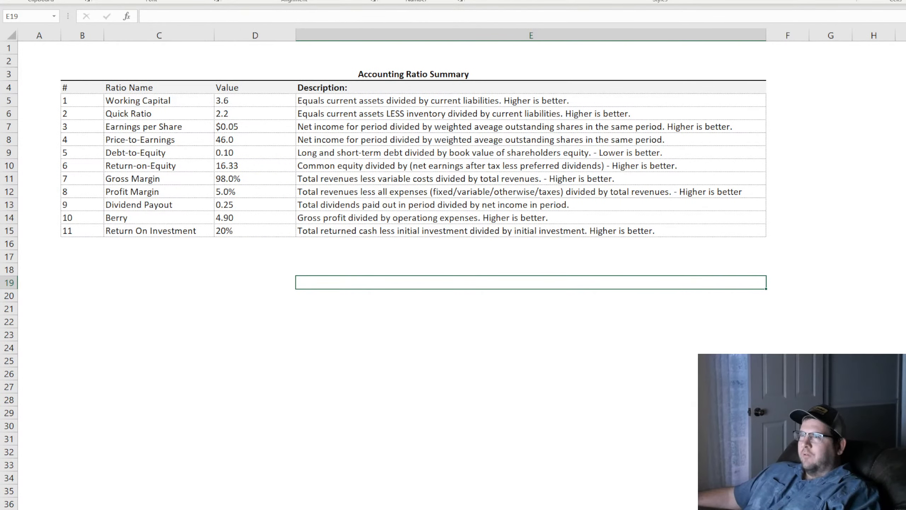
{"action": "left_click", "coordinate": [364, 358]}
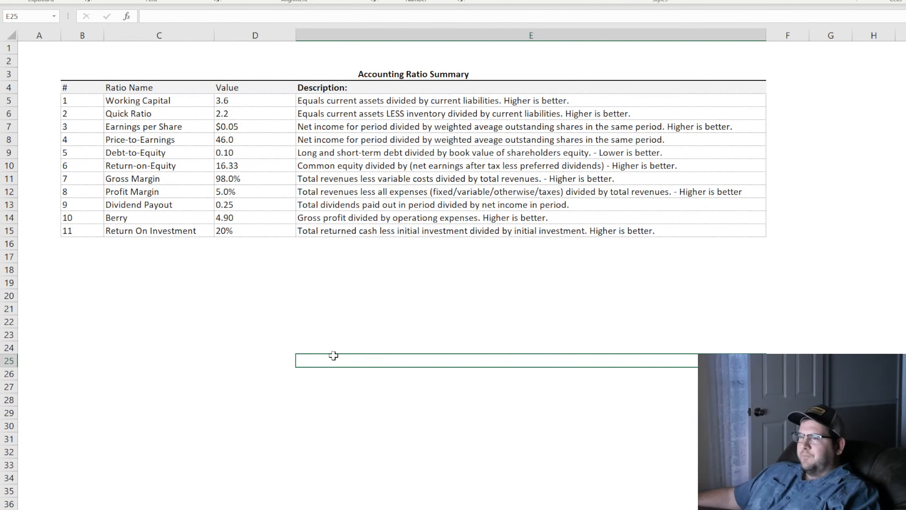
{"action": "left_click", "coordinate": [321, 509]}
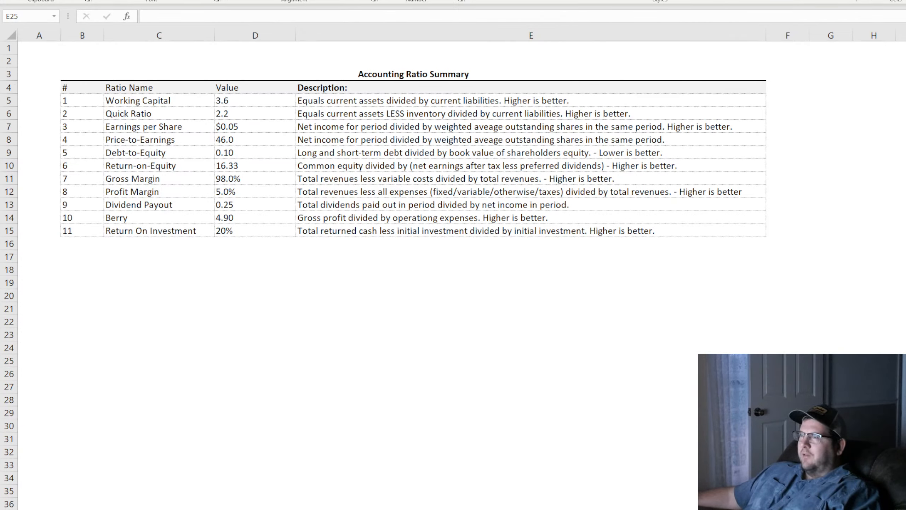